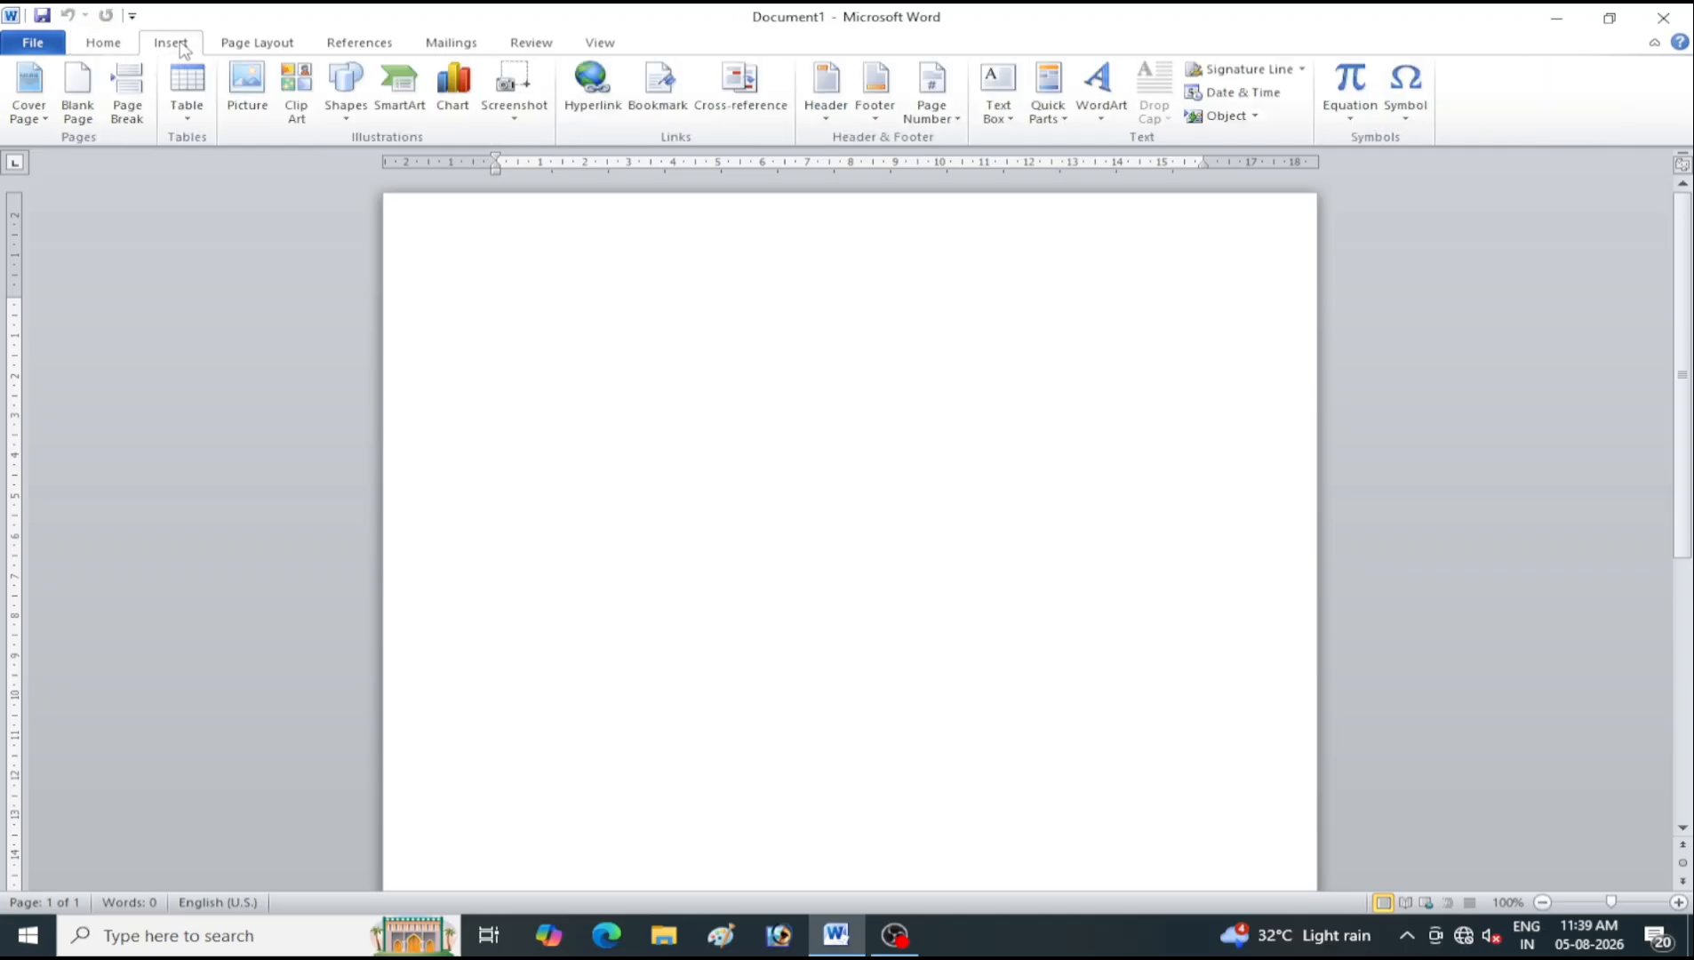
Generate three paragraphs of sample text in the blank document with the =rand() function
{"action": "left_click", "coordinate": [255, 44]}
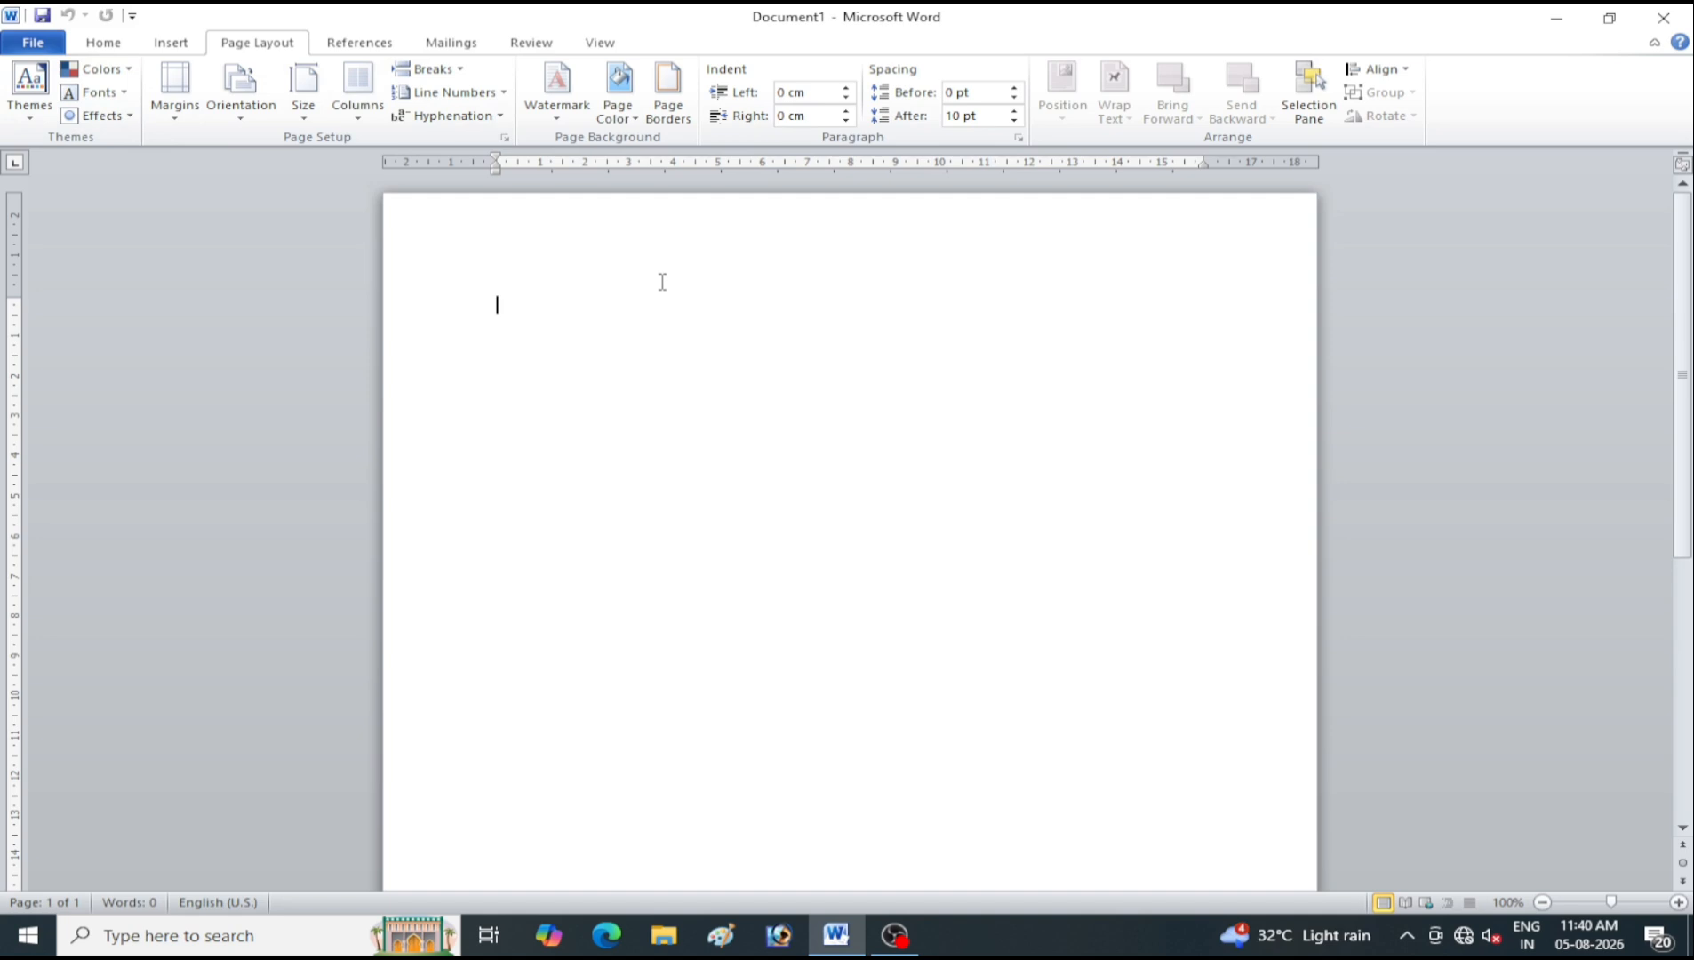
{"action": "type", "text": "=ra"}
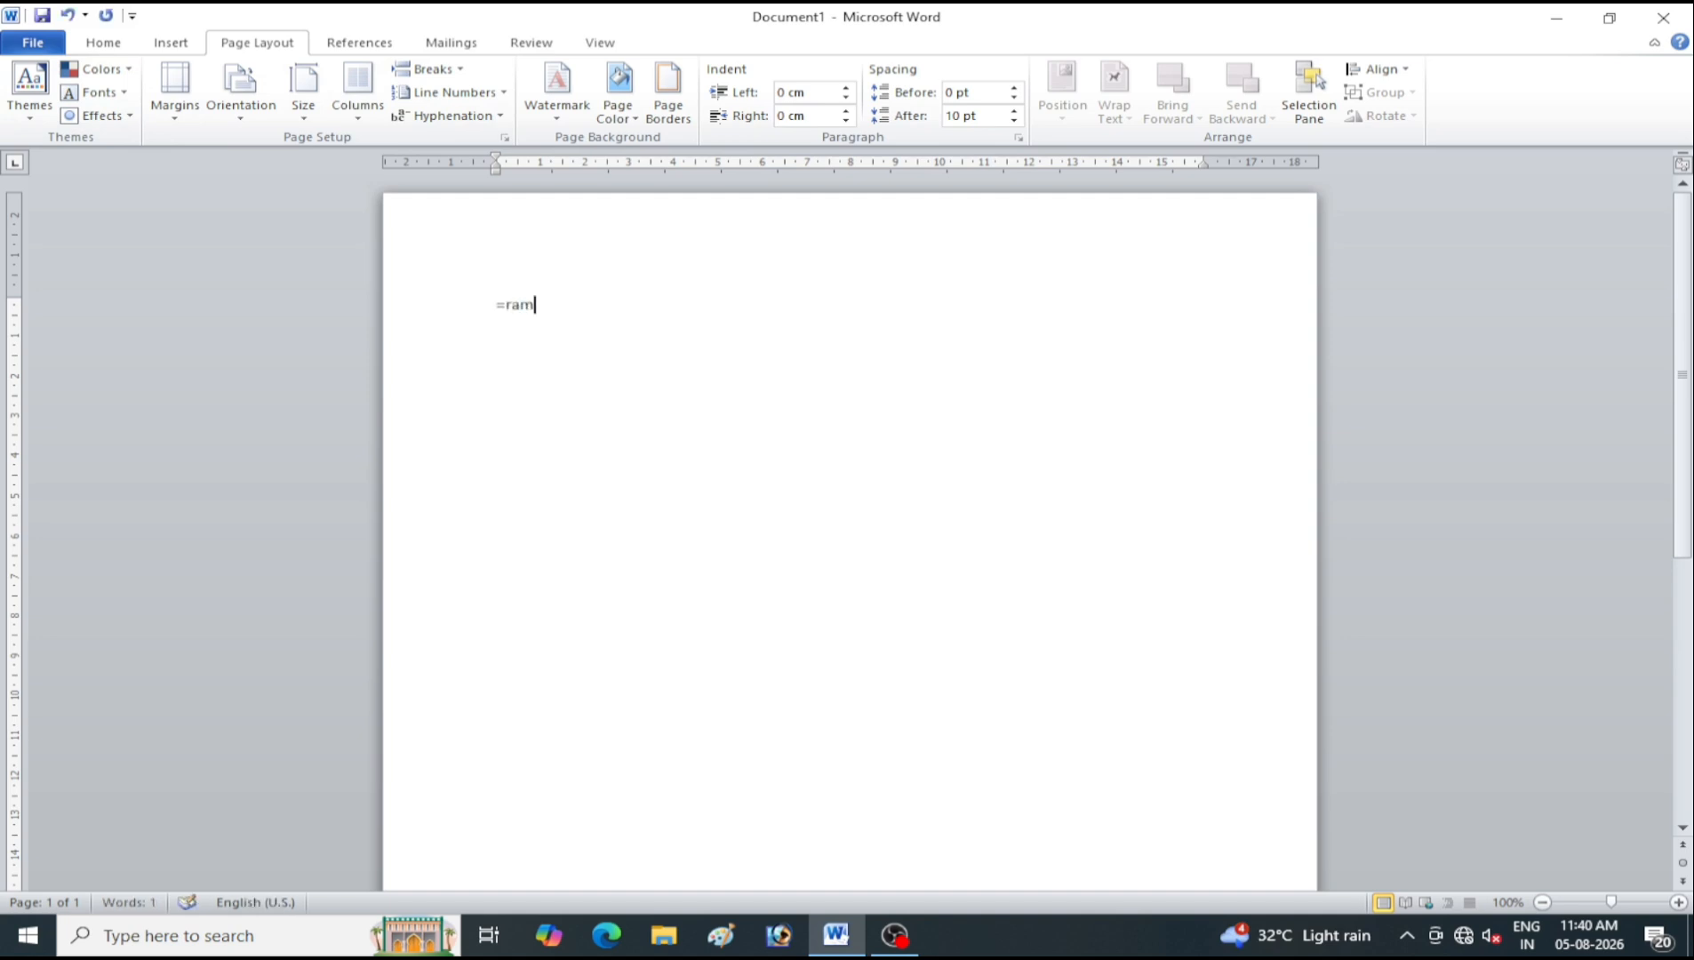
{"action": "type", "text": "nd()"}
{"action": "key", "text": "Return"}
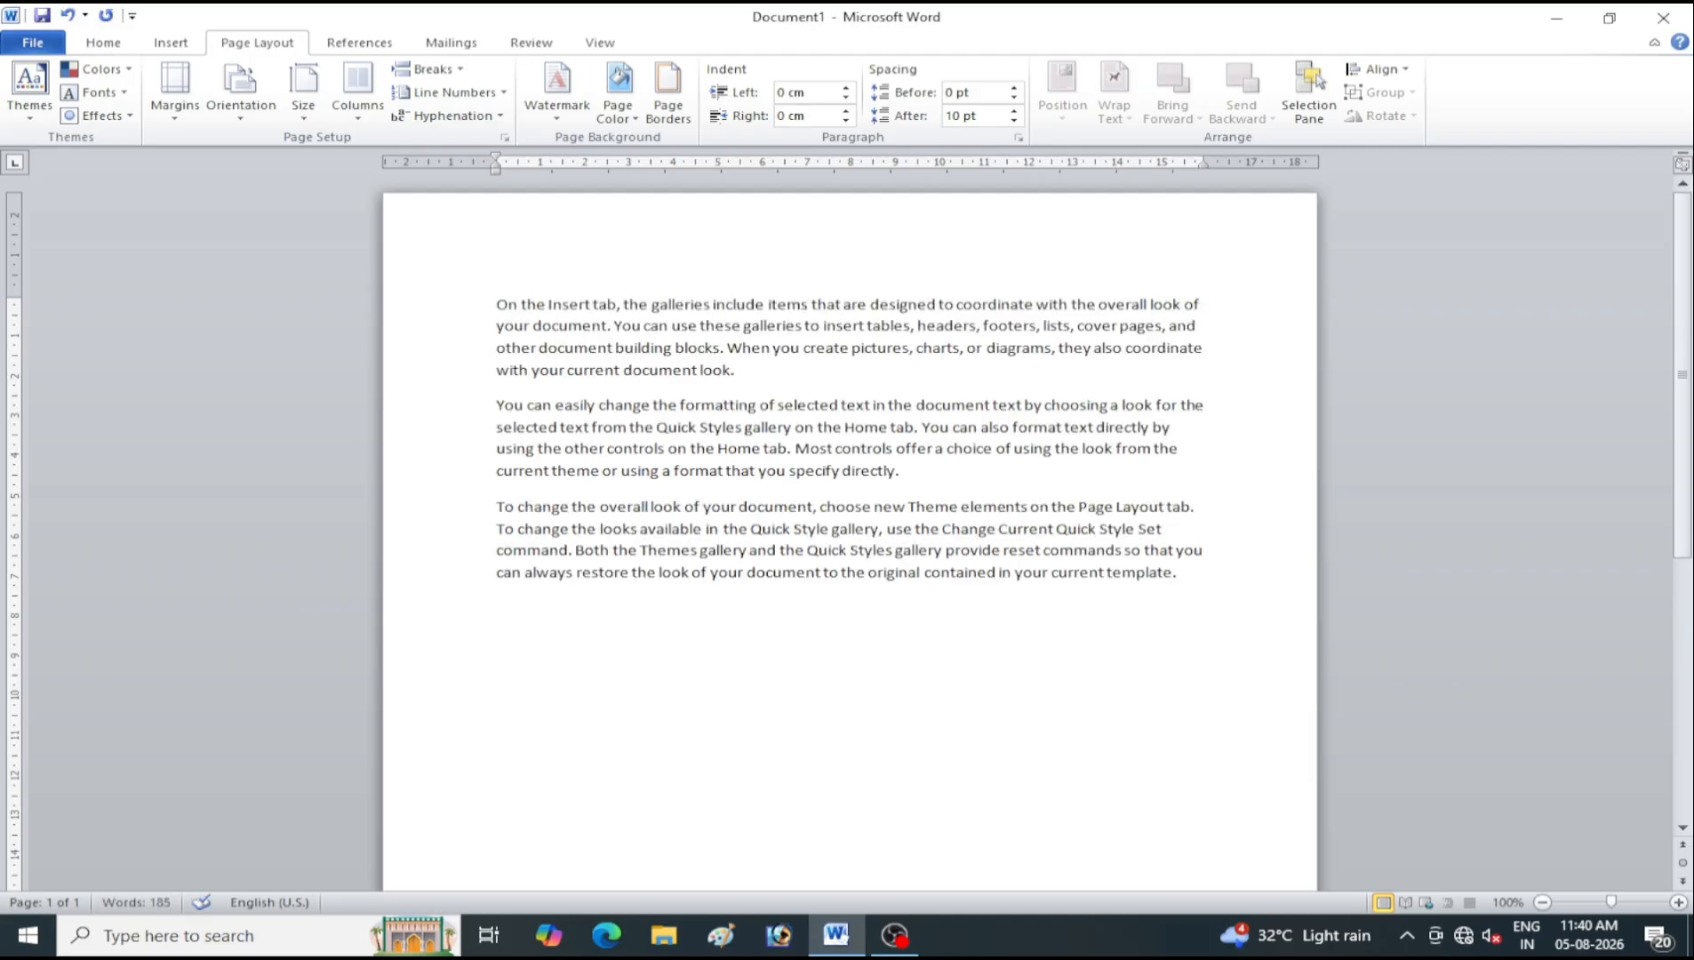
Try the Civic theme on the whole sample text, and reset the document to the theme from its template
{"action": "left_click_drag", "start_coordinate": [1199, 572], "coordinate": [210, 194]}
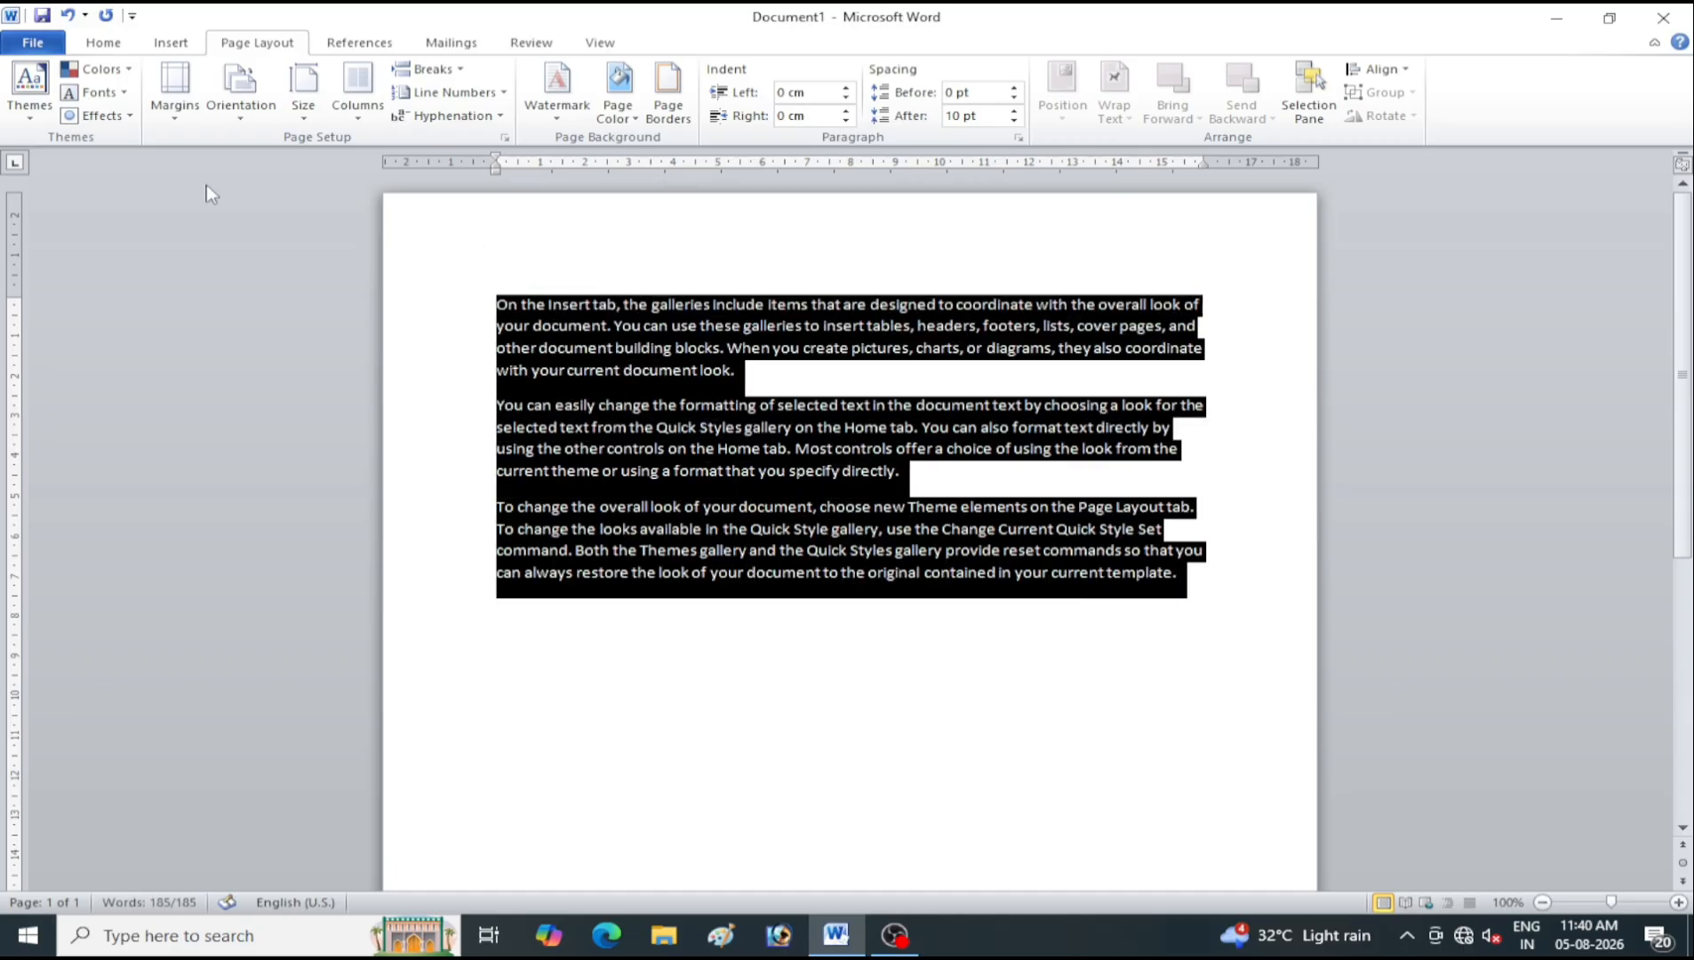
{"action": "left_click", "coordinate": [39, 108]}
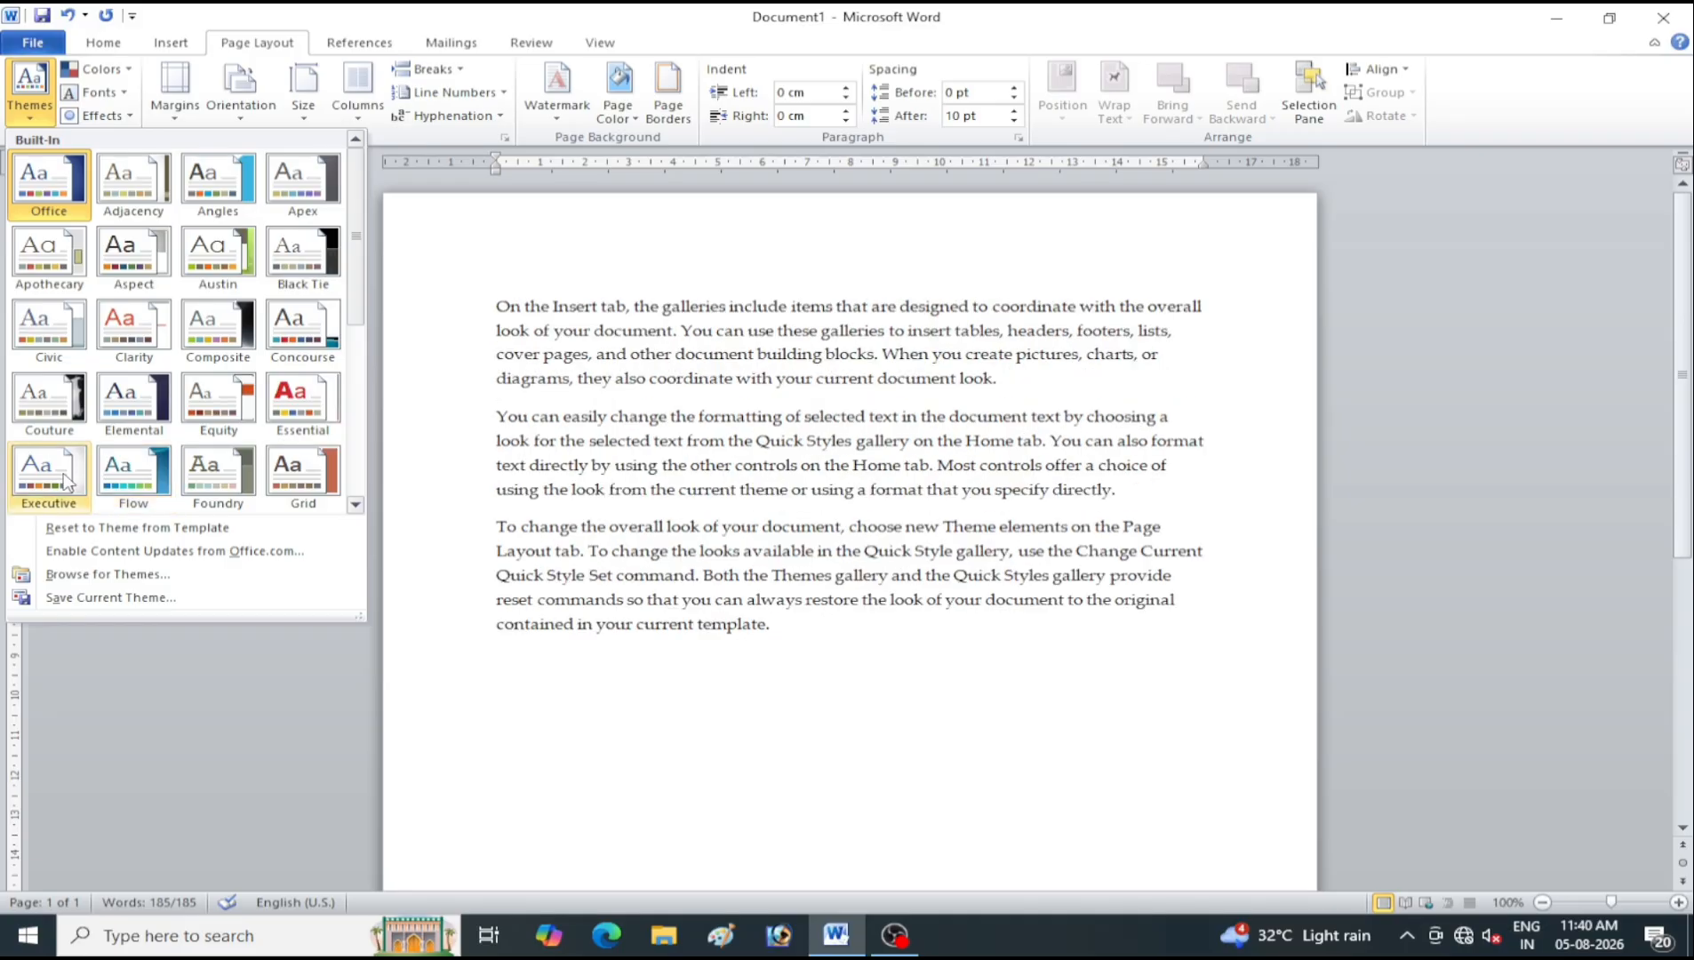
{"action": "left_click", "coordinate": [60, 336]}
{"action": "left_click", "coordinate": [760, 422]}
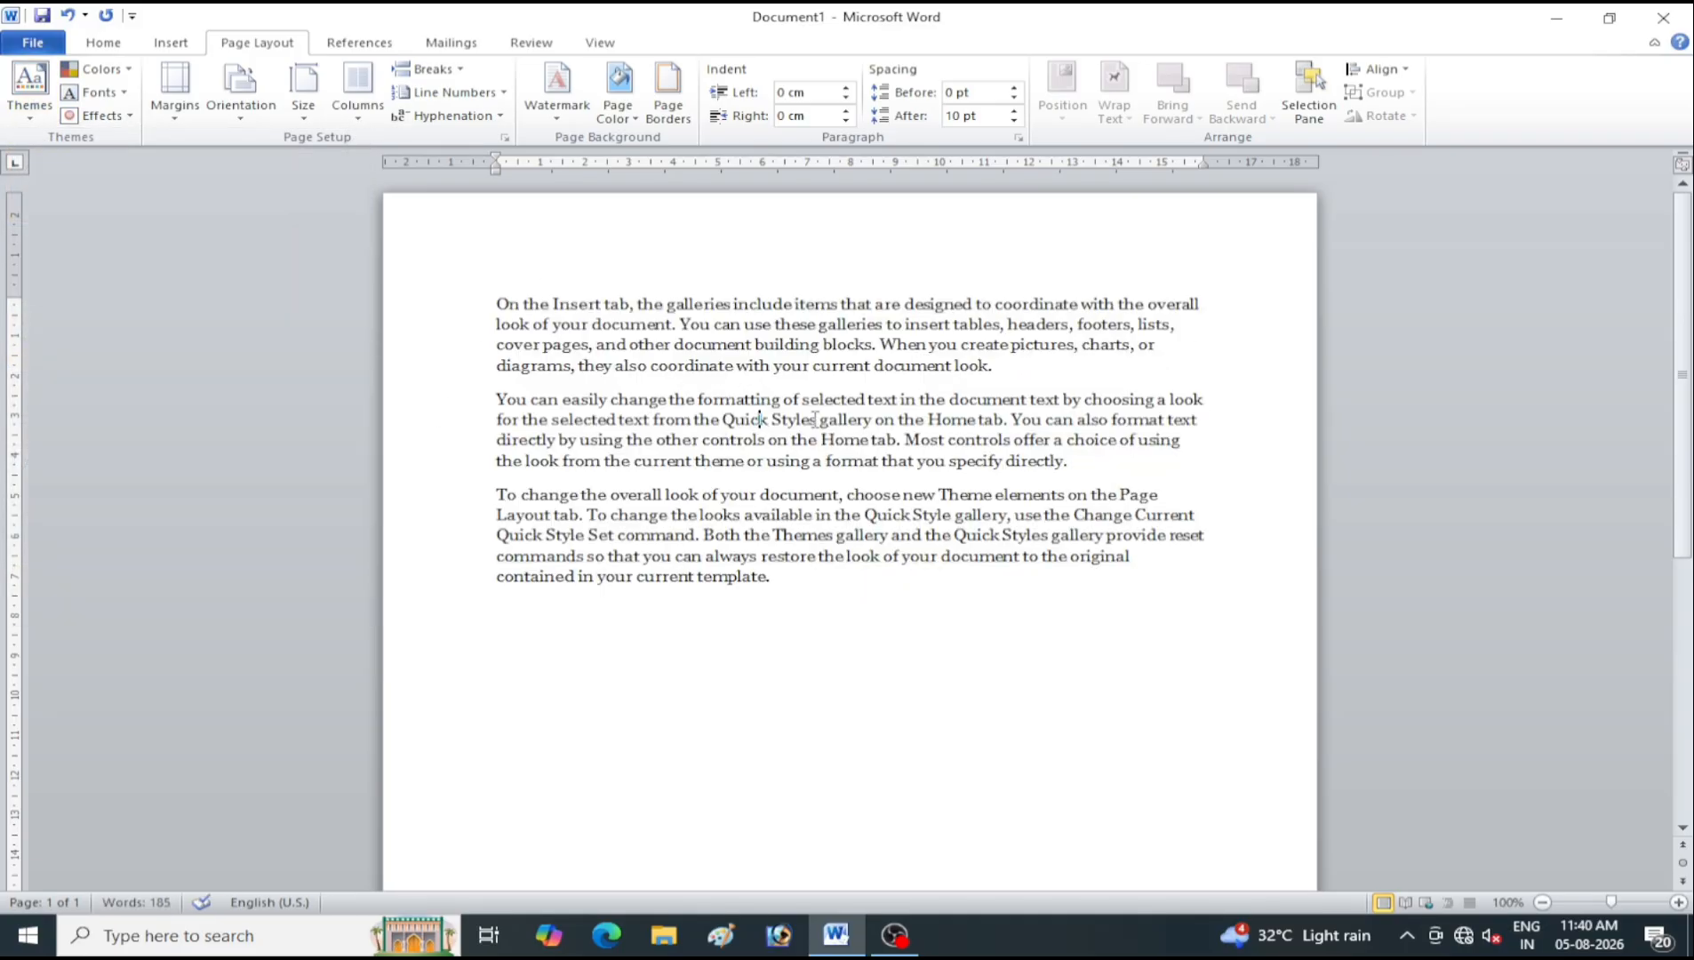
{"action": "left_click", "coordinate": [34, 110]}
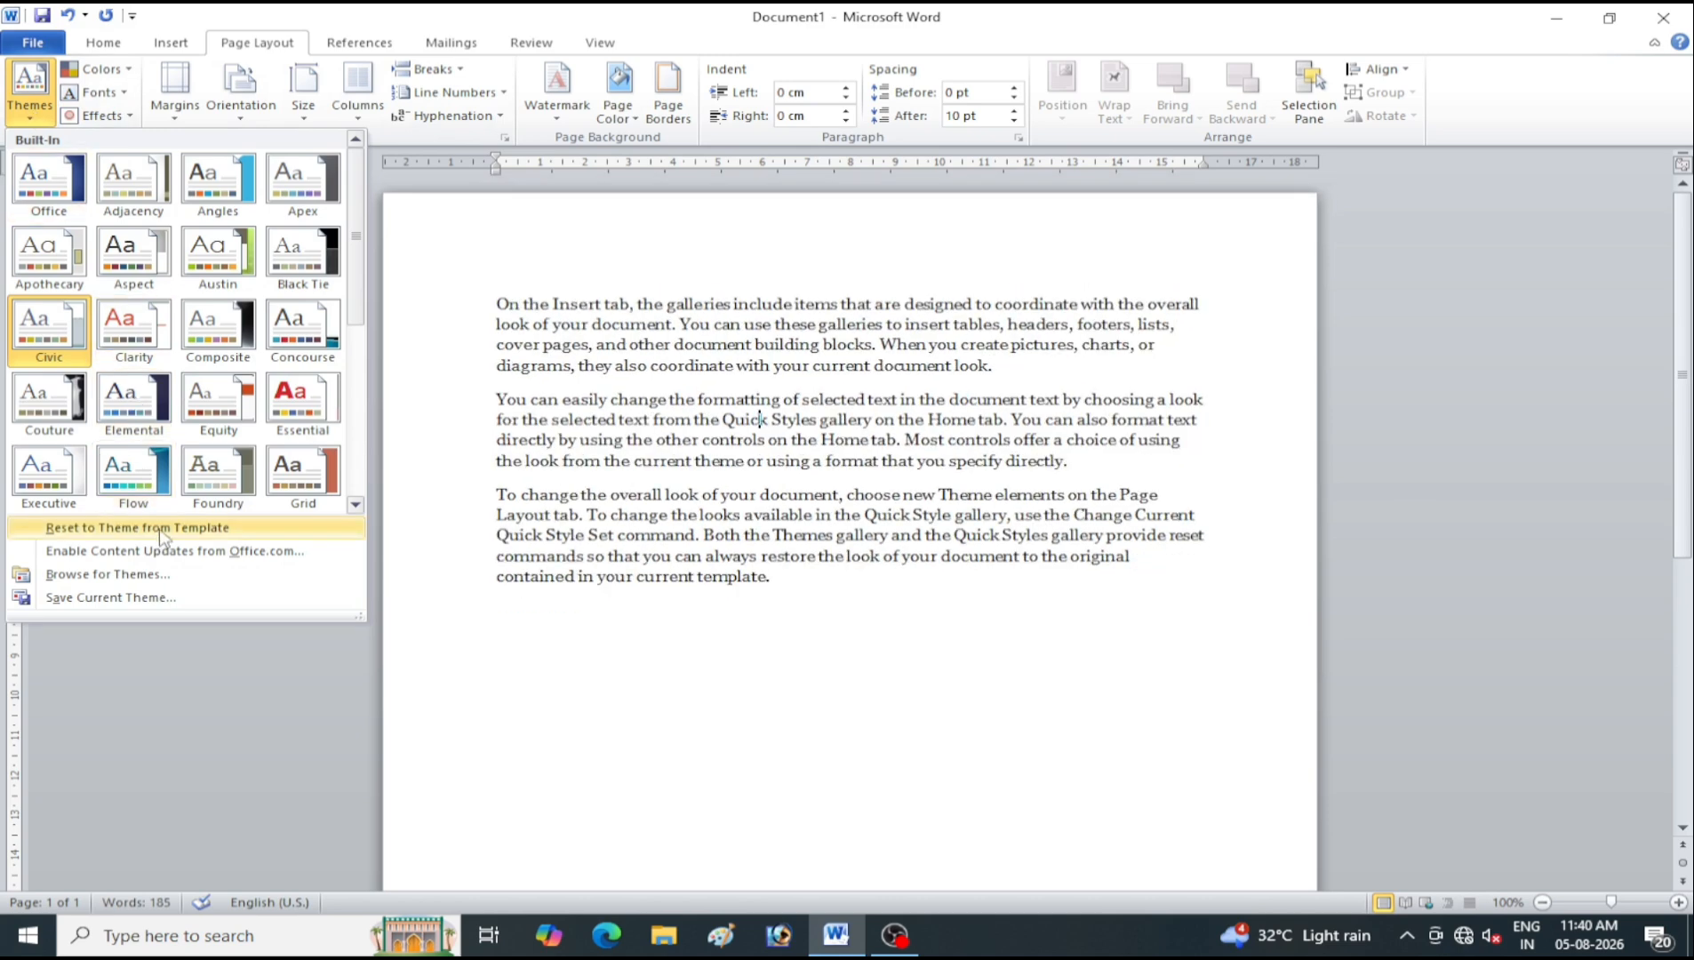
{"action": "left_click", "coordinate": [161, 530]}
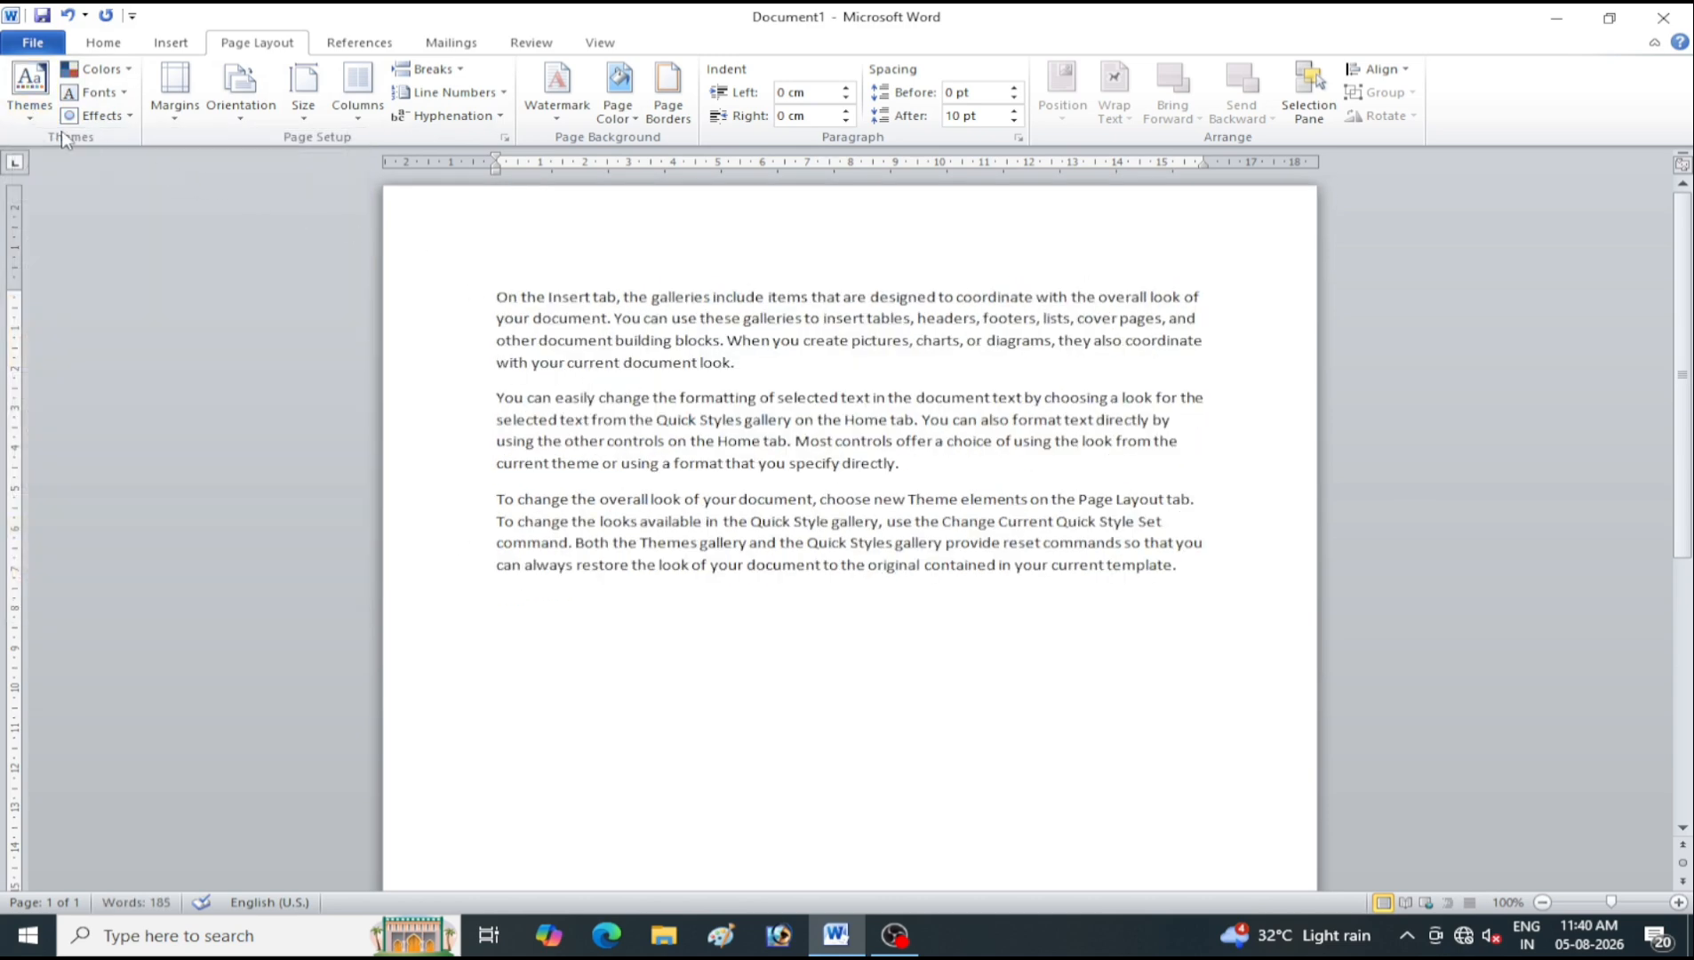
View the options for enabling content updates from Office.com twice, each time choosing Don't make changes
{"action": "left_click", "coordinate": [32, 105]}
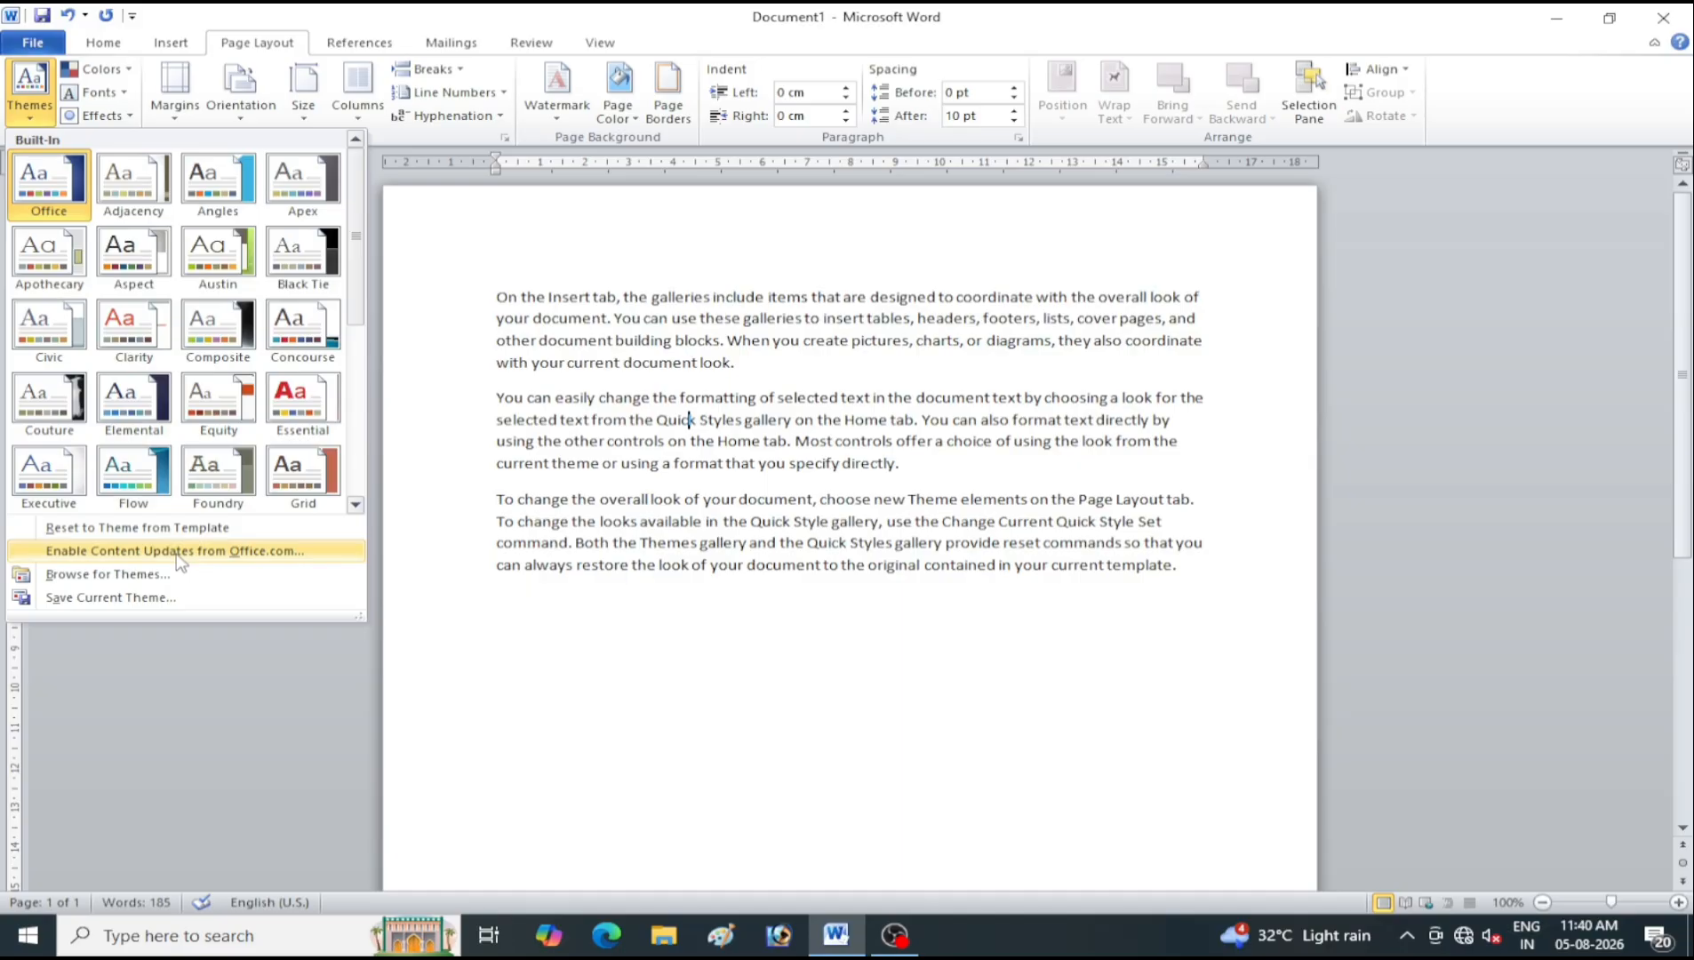
{"action": "left_click", "coordinate": [177, 552]}
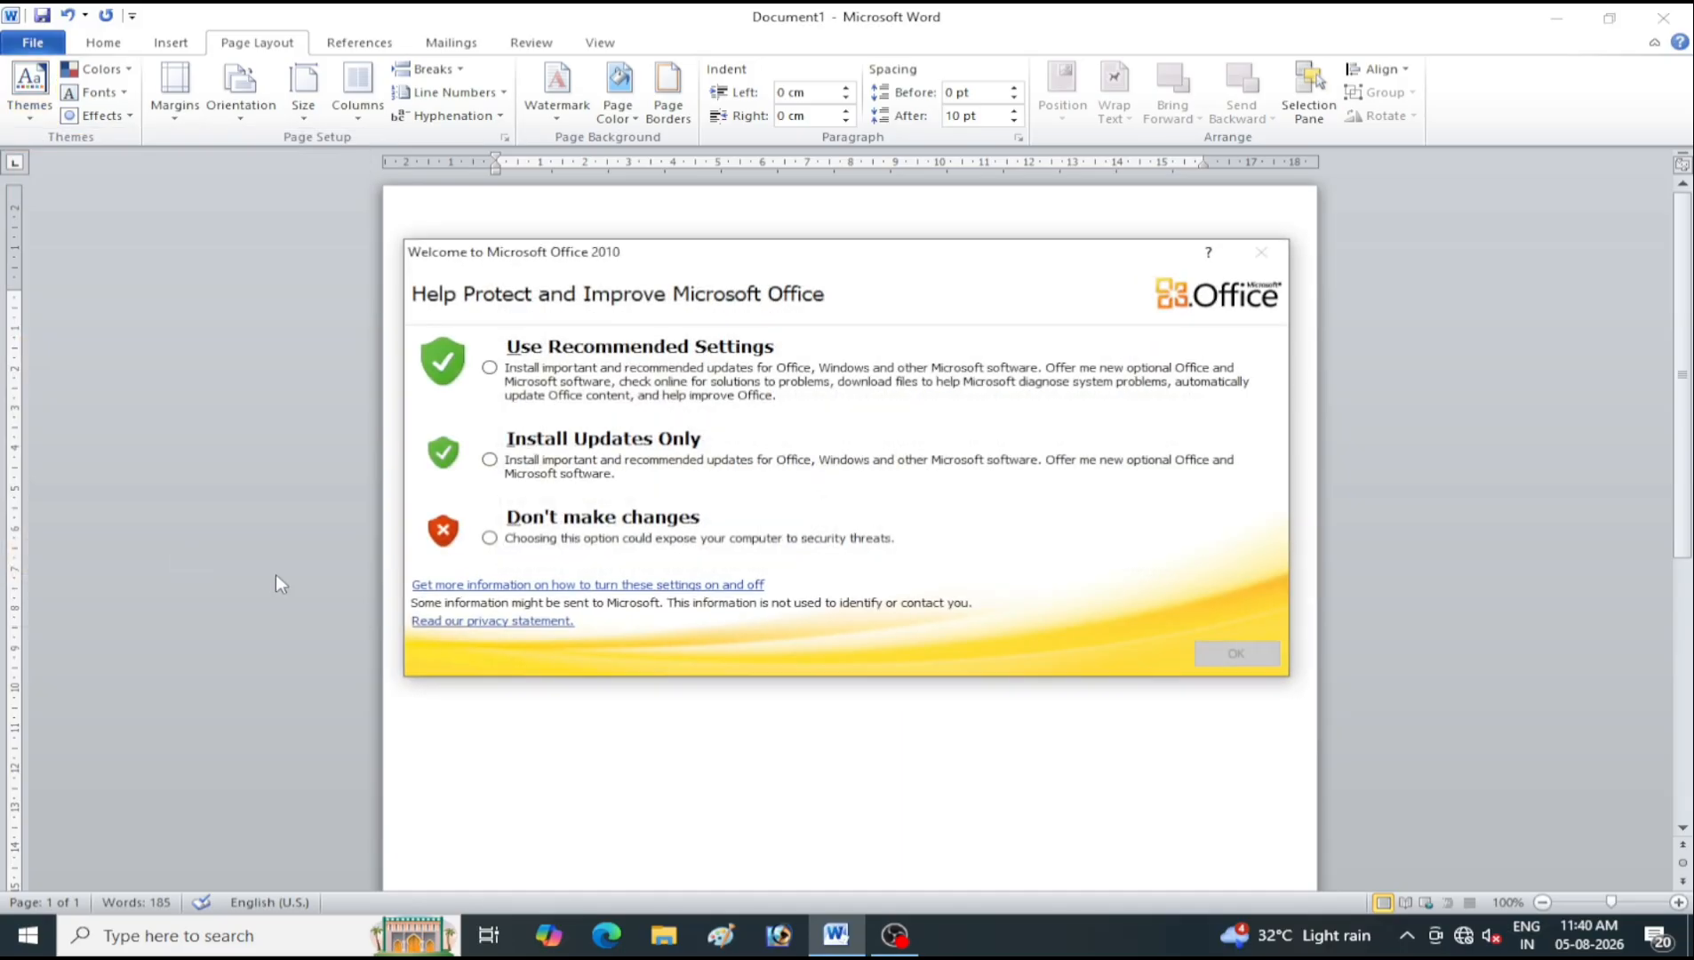
{"action": "left_click", "coordinate": [562, 539]}
{"action": "left_click", "coordinate": [1236, 654]}
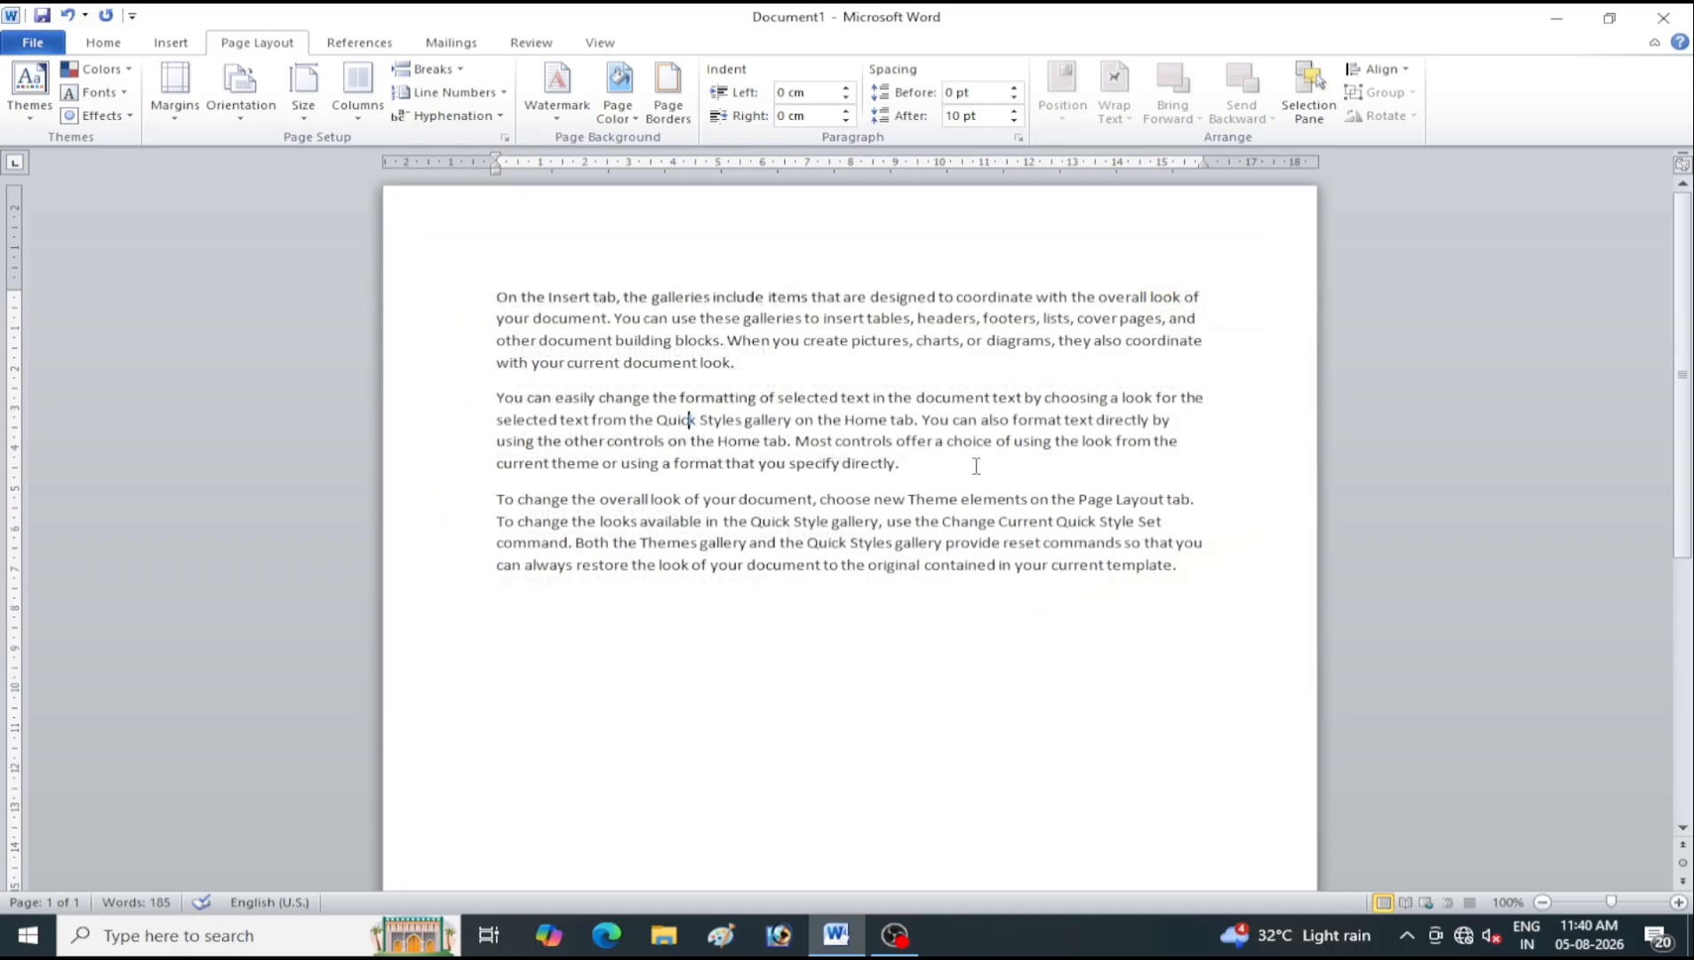
{"action": "left_click", "coordinate": [30, 93]}
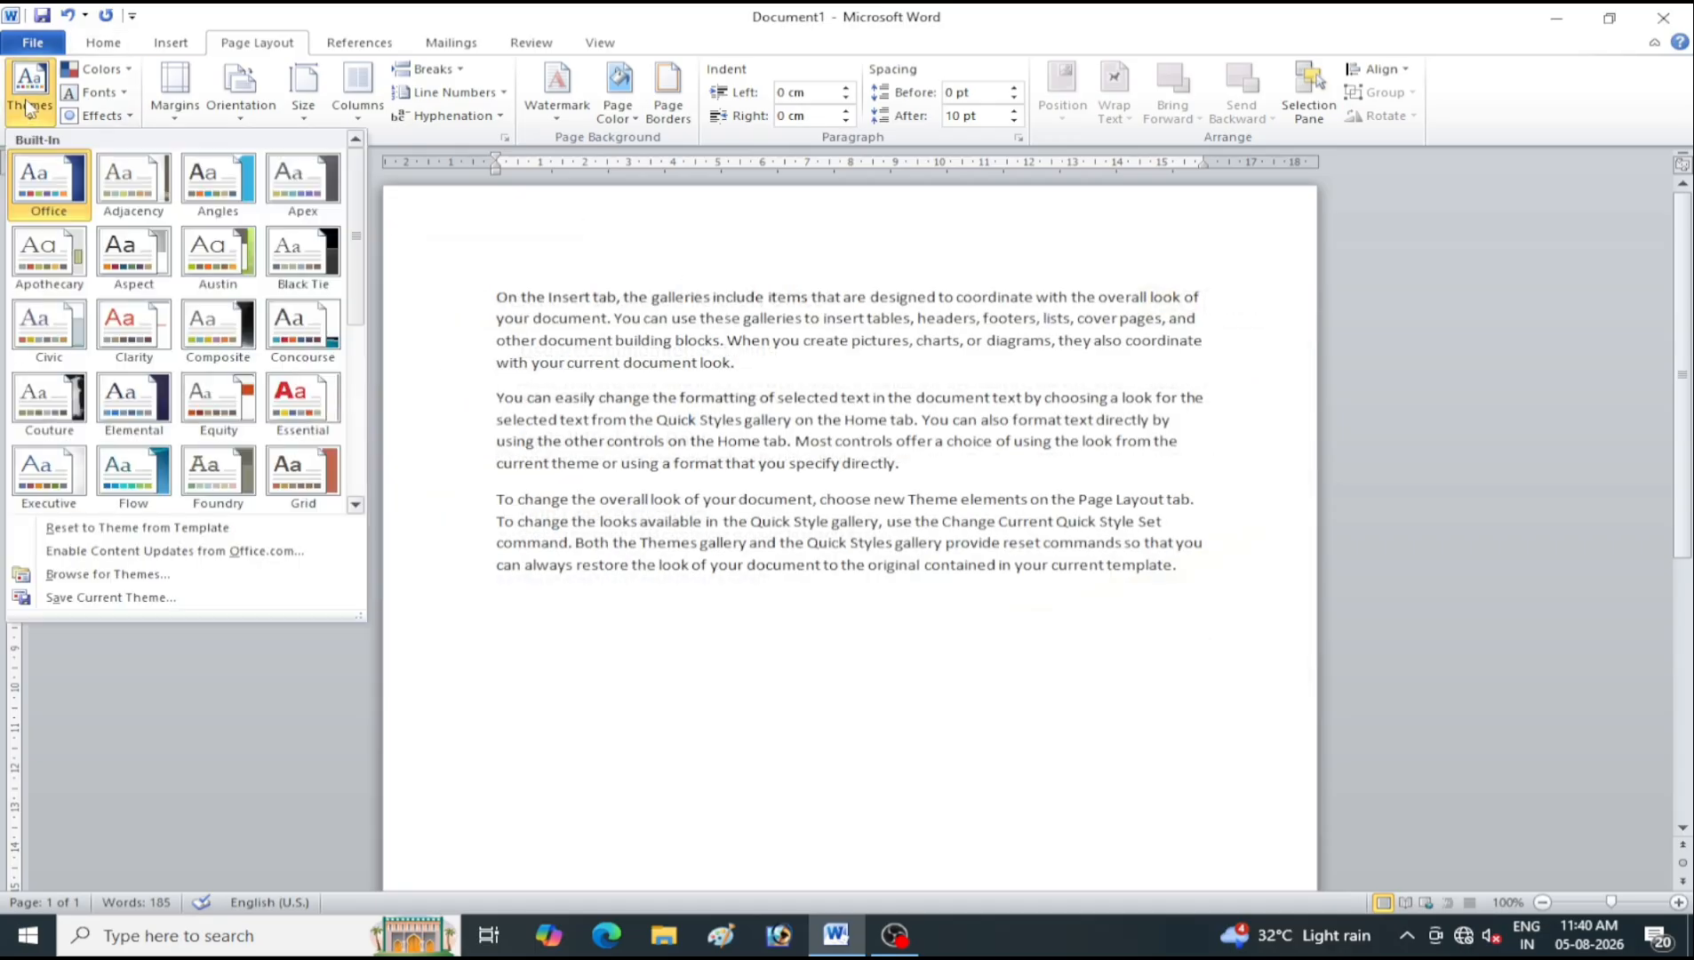
{"action": "left_click", "coordinate": [151, 551]}
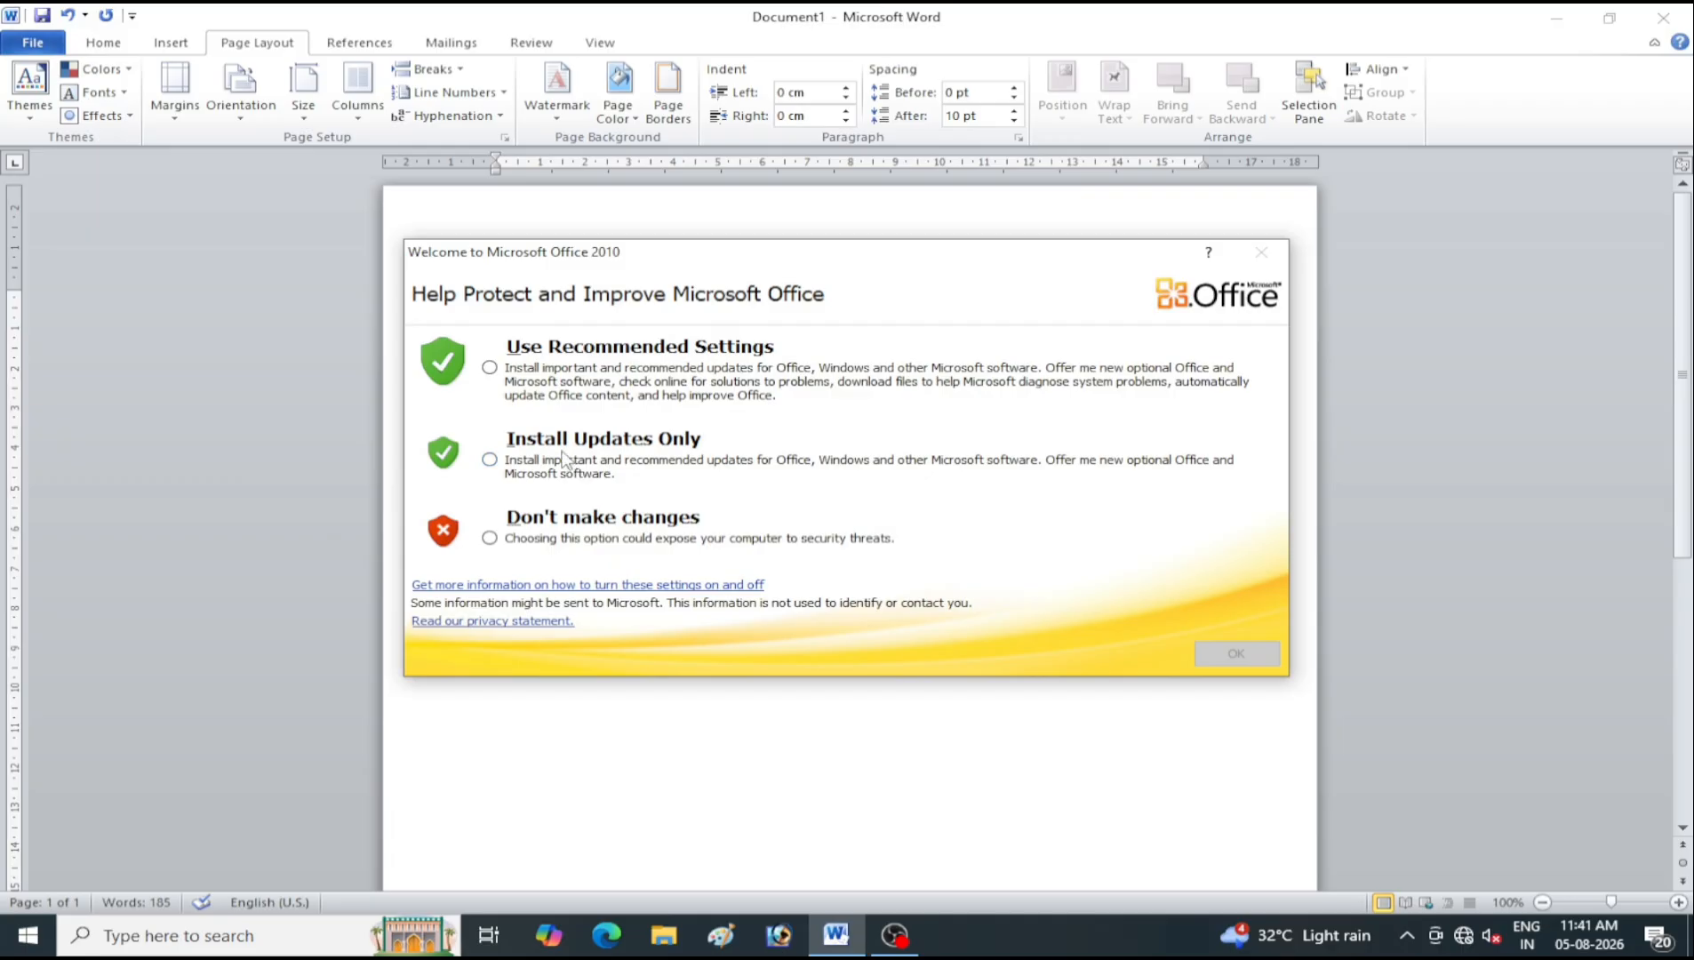
{"action": "left_click", "coordinate": [533, 541]}
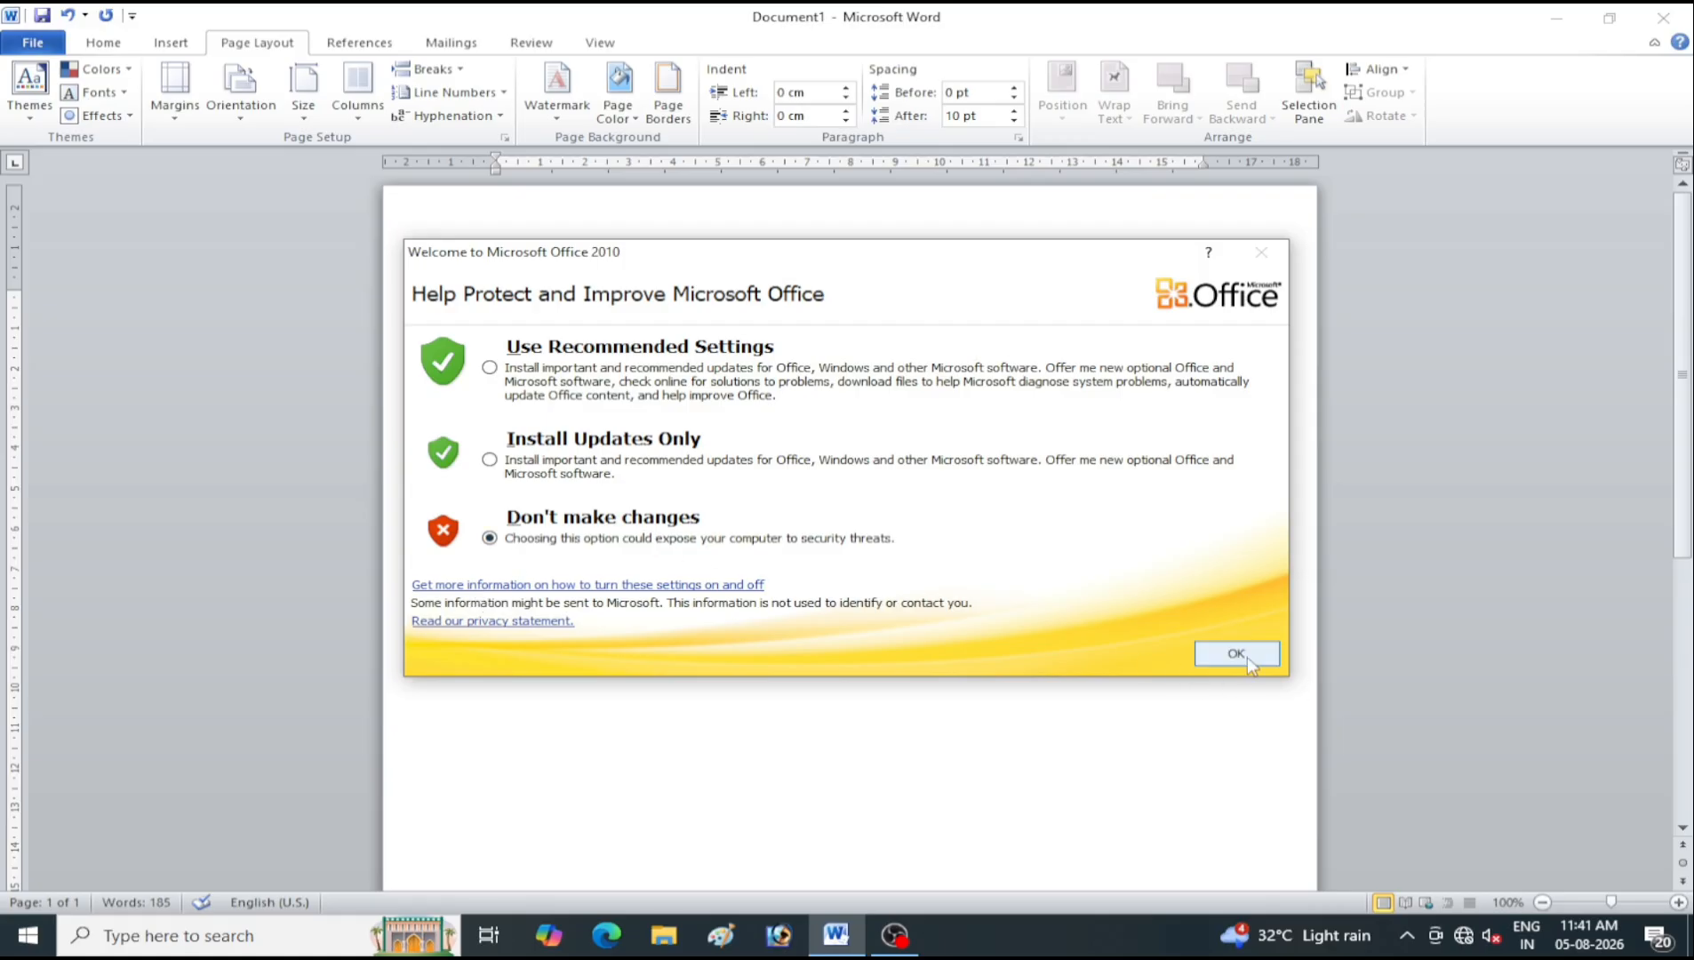
{"action": "left_click", "coordinate": [1240, 656]}
View the dialog for browsing theme files and close it without choosing a file
{"action": "left_click", "coordinate": [29, 108]}
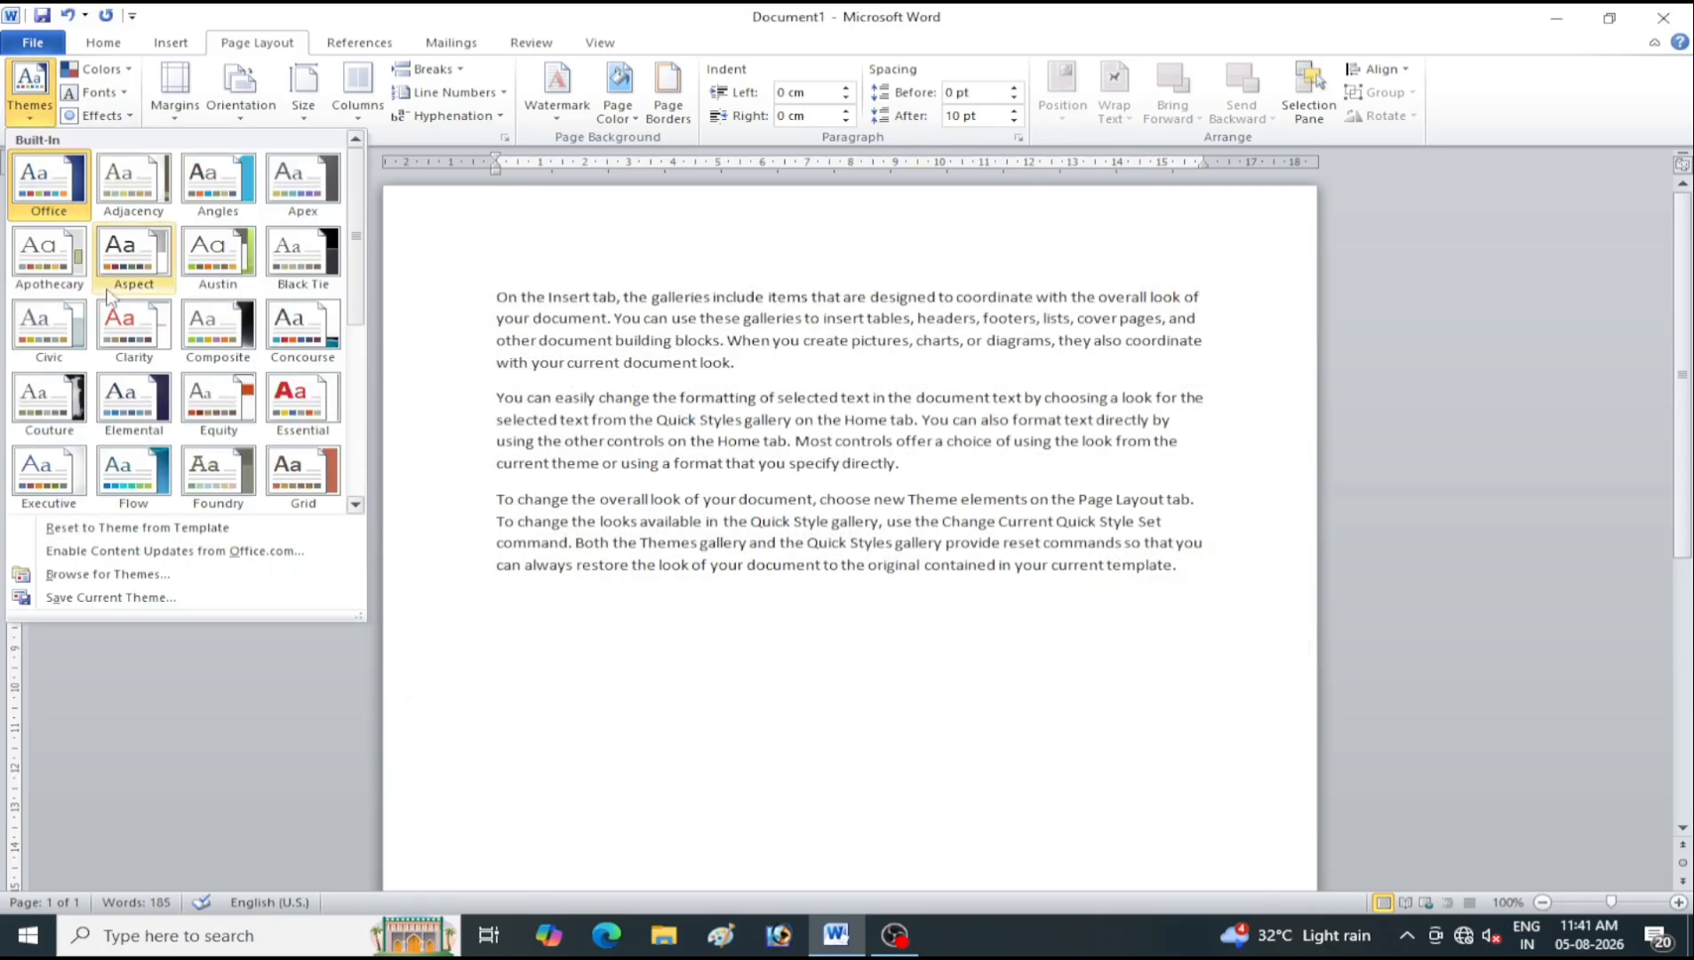
{"action": "left_click", "coordinate": [132, 578]}
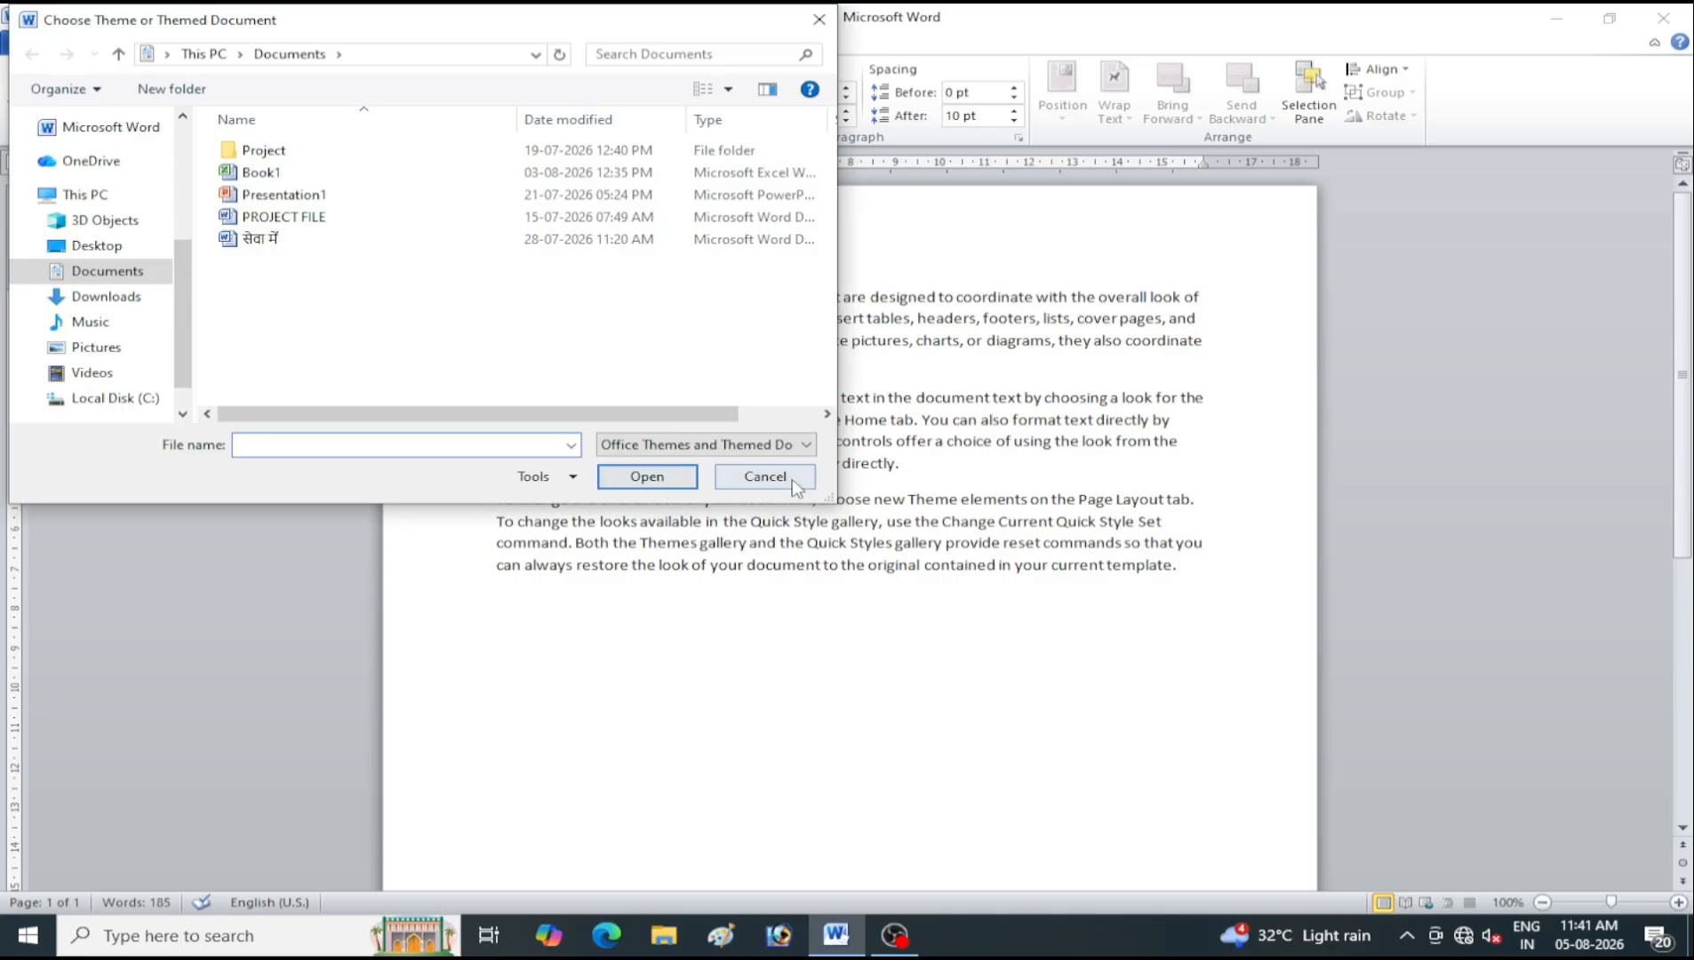
{"action": "left_click", "coordinate": [764, 476]}
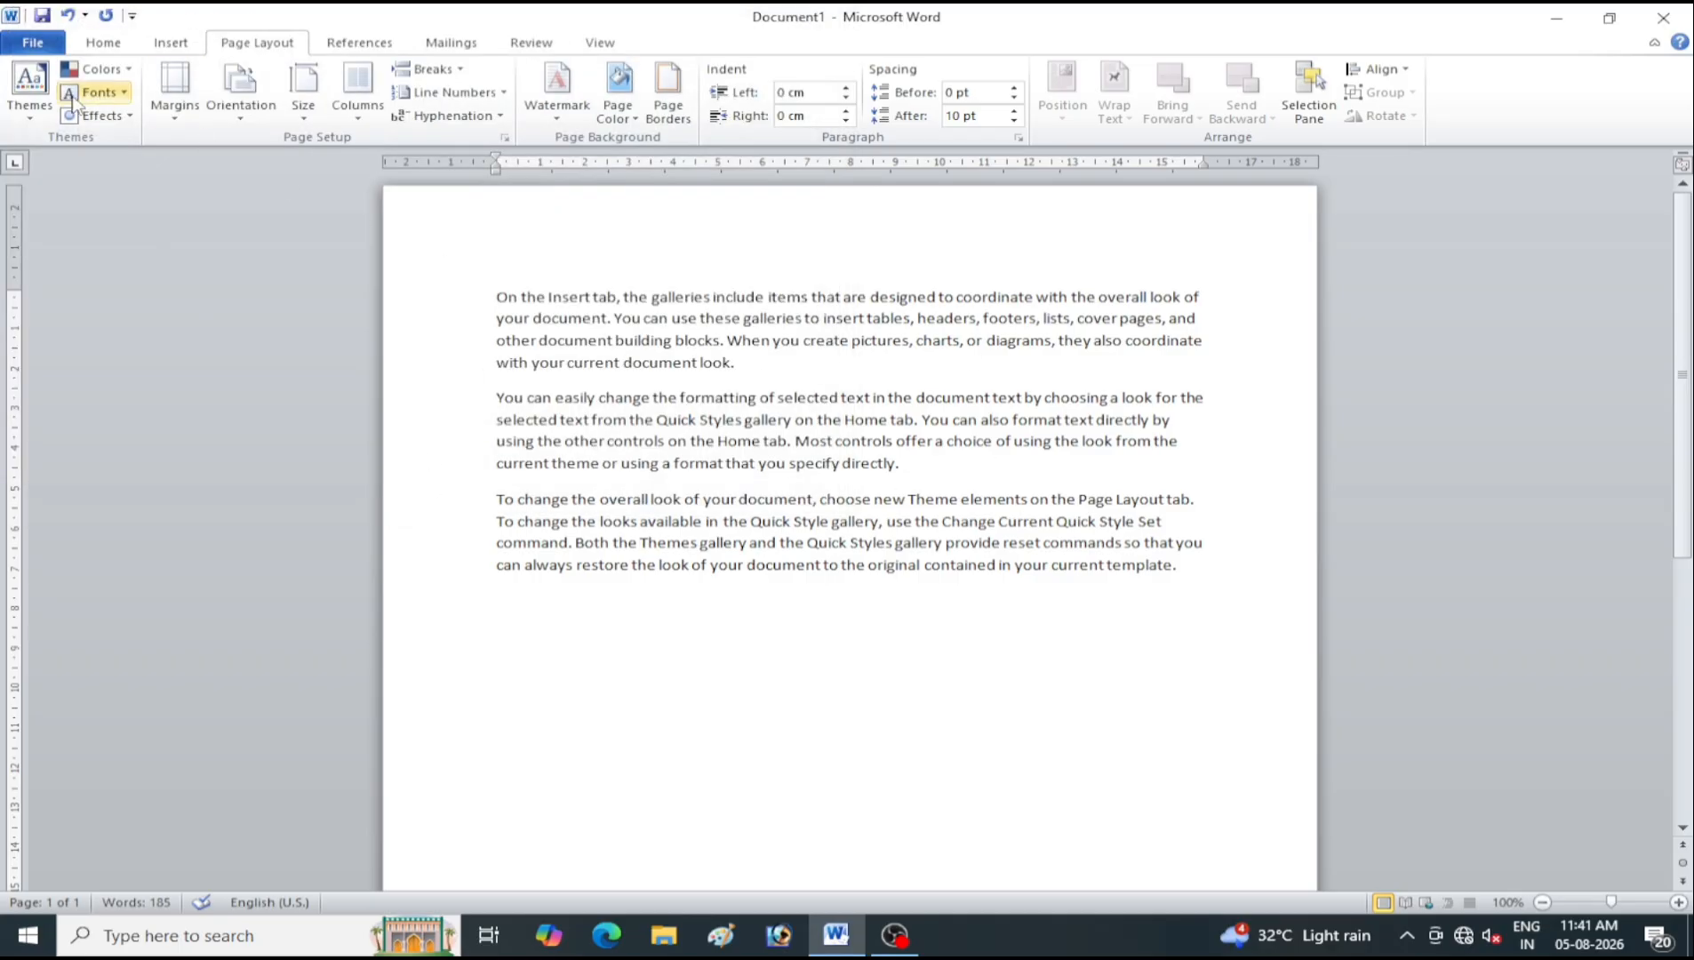
Apply the built-in Equity theme to the document
{"action": "left_click", "coordinate": [30, 89]}
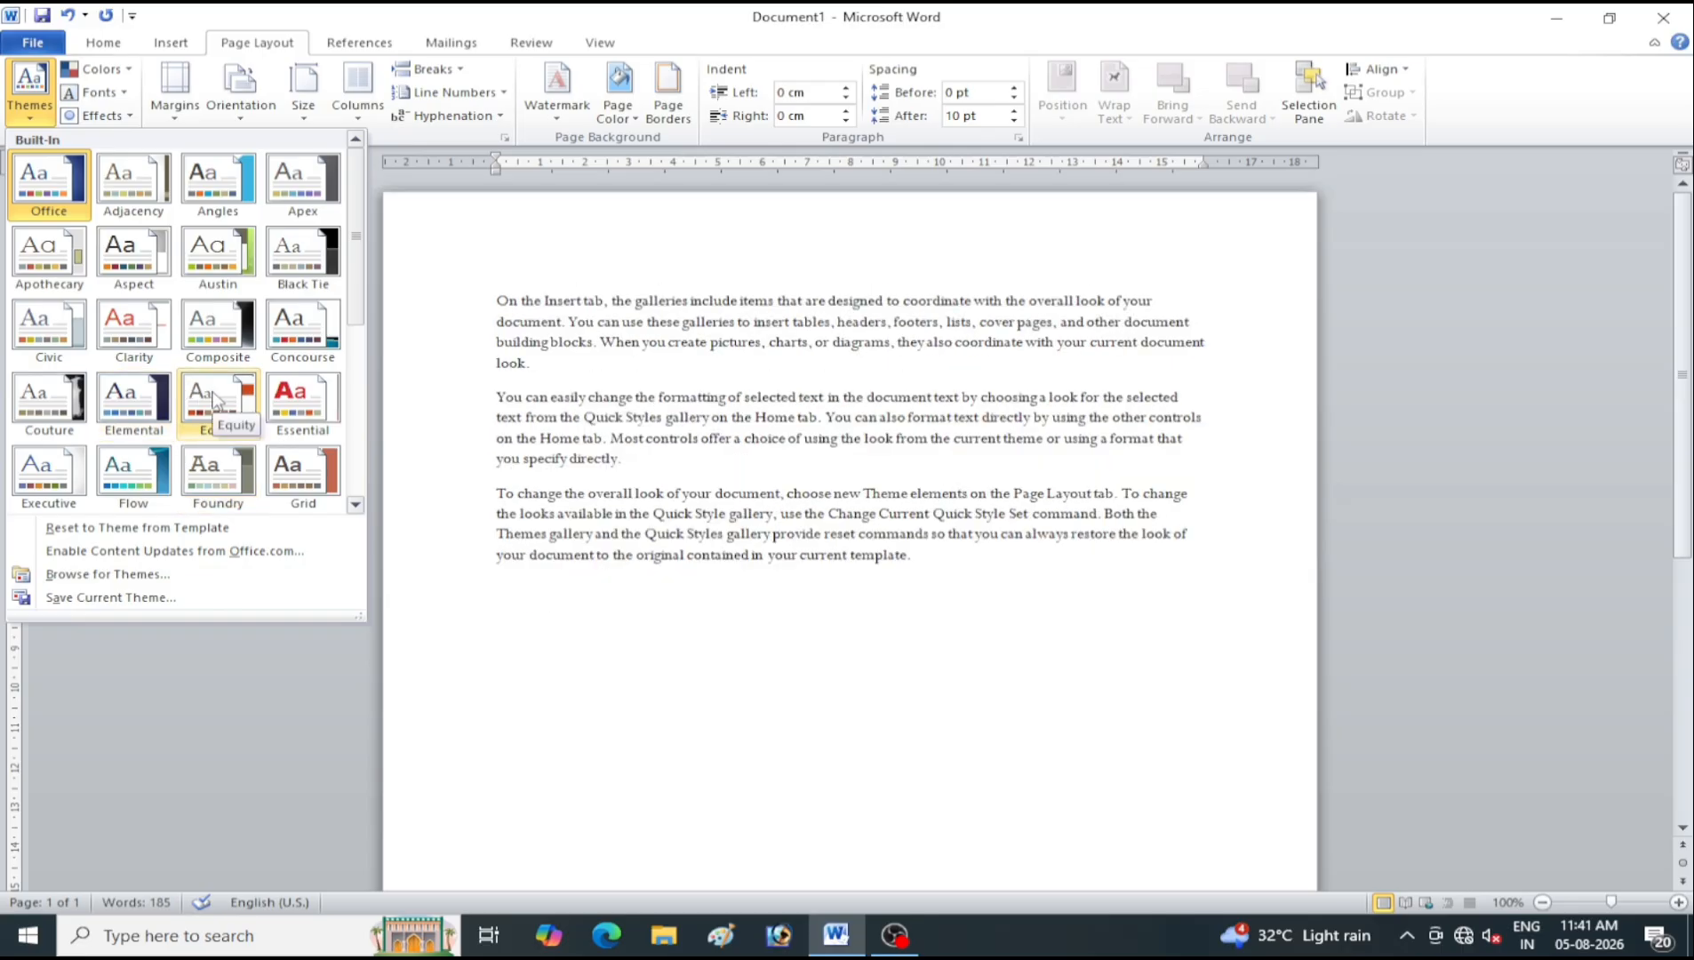
{"action": "left_click", "coordinate": [245, 413]}
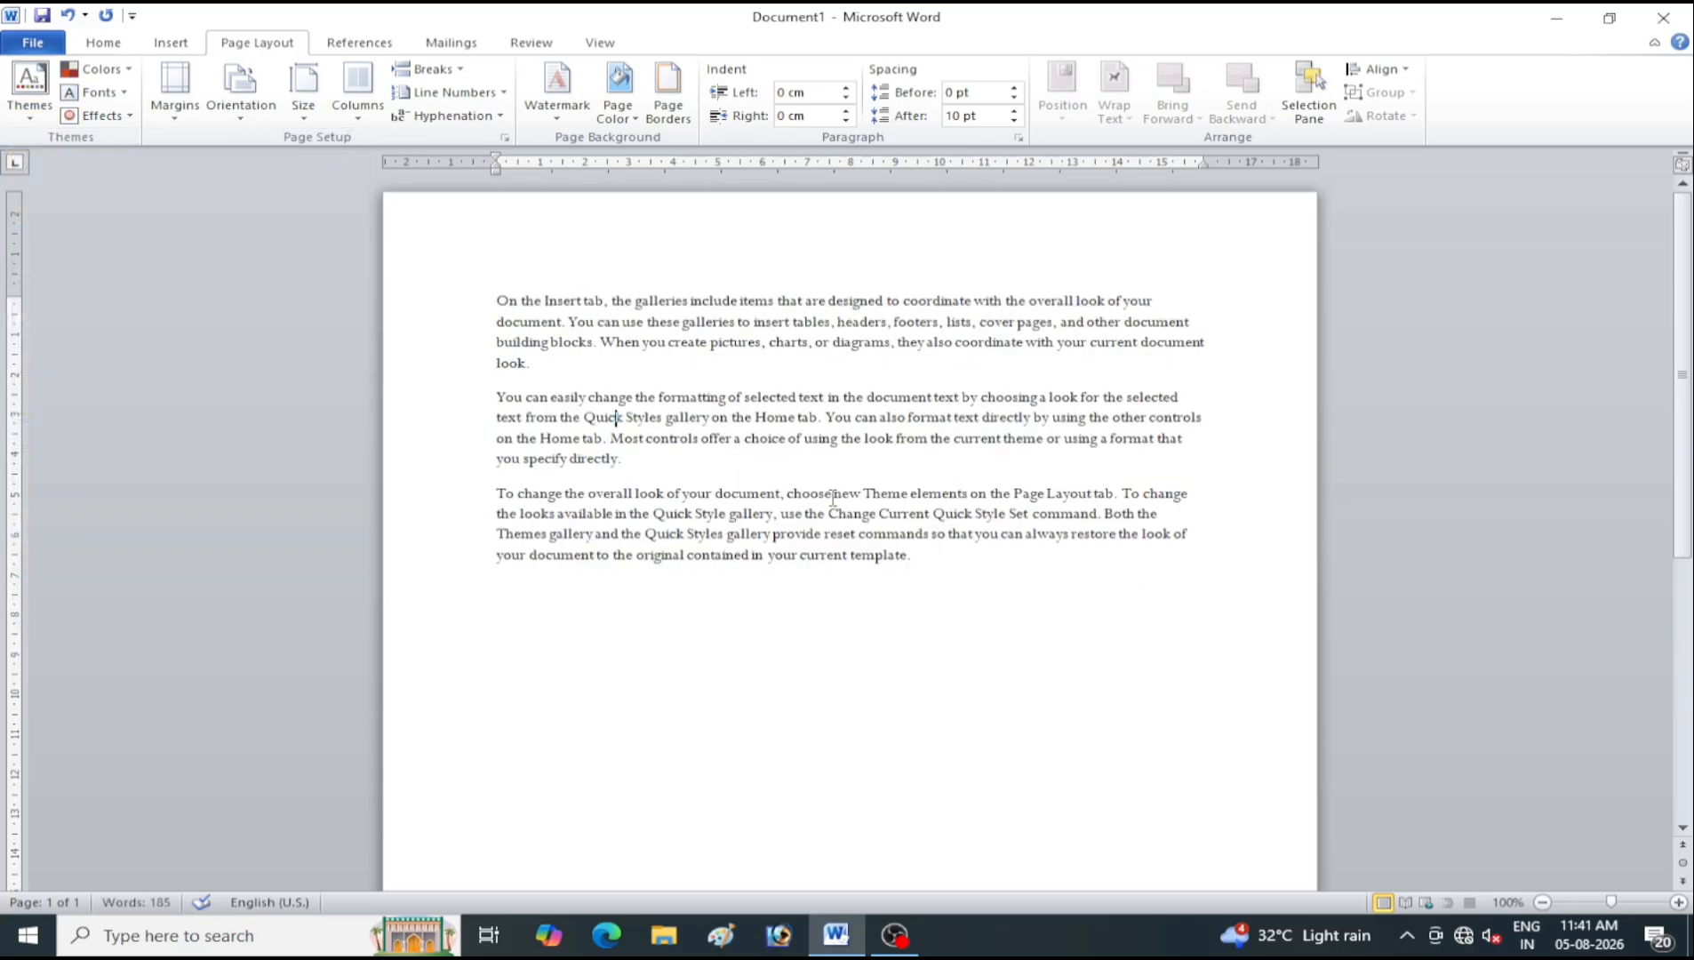
View the dialog for saving the current theme and the list of built-in theme colors, leaving both without changes
{"action": "left_click", "coordinate": [45, 111]}
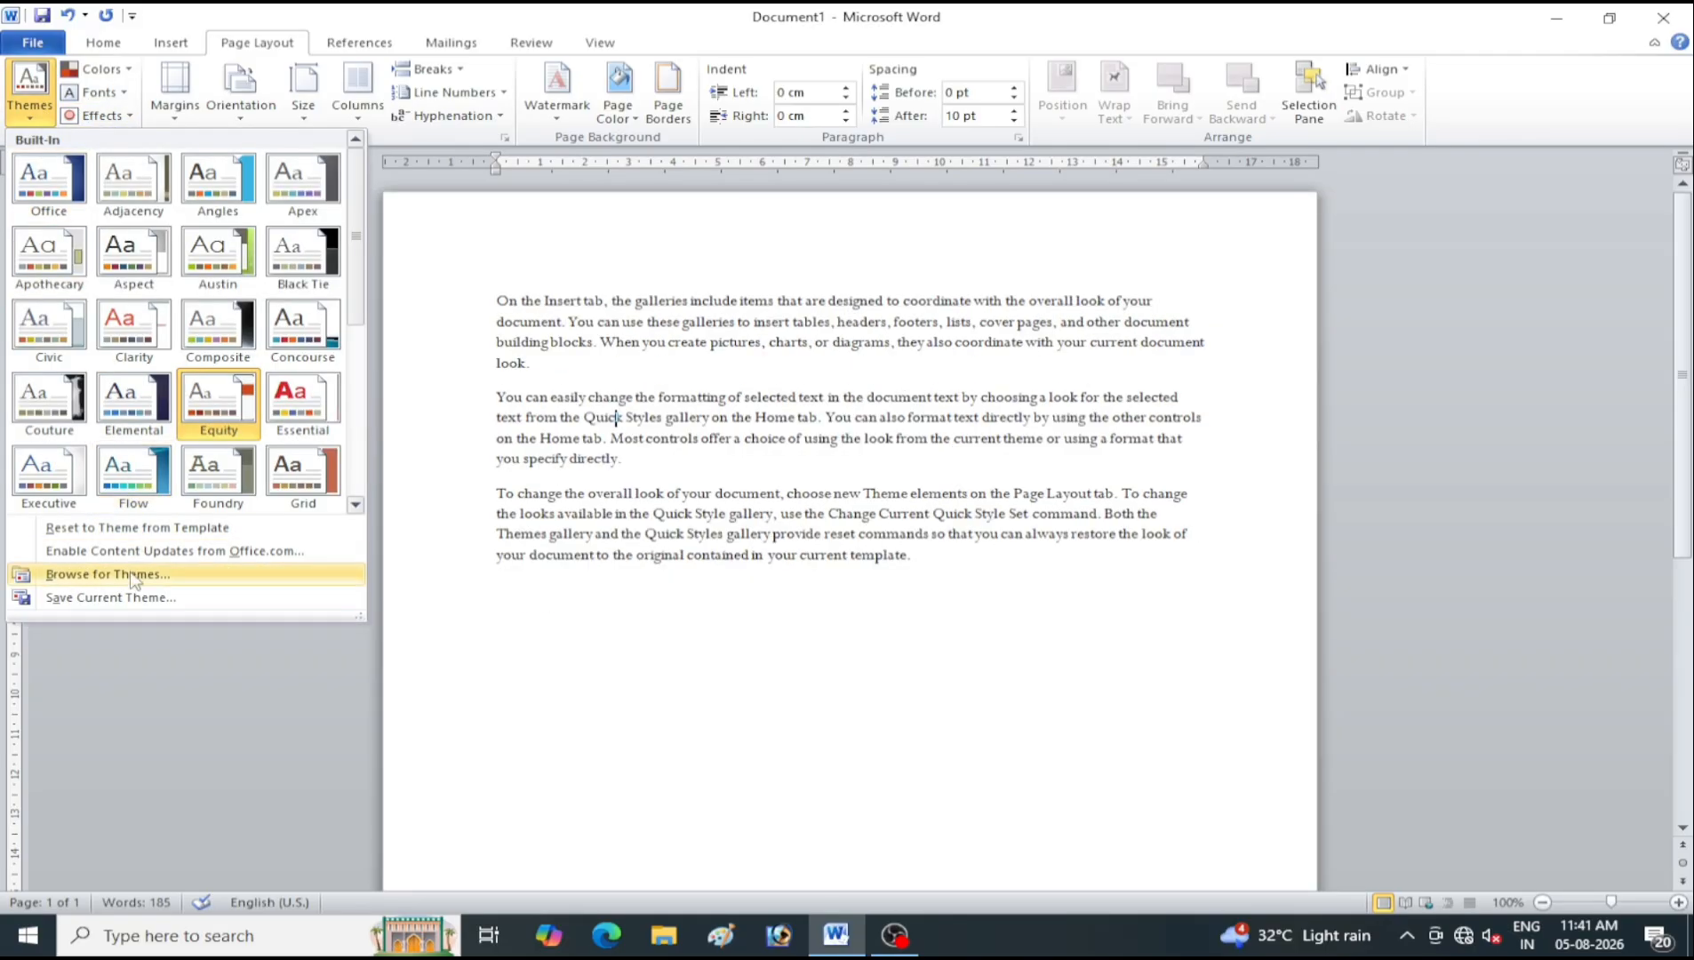
{"action": "left_click", "coordinate": [111, 598]}
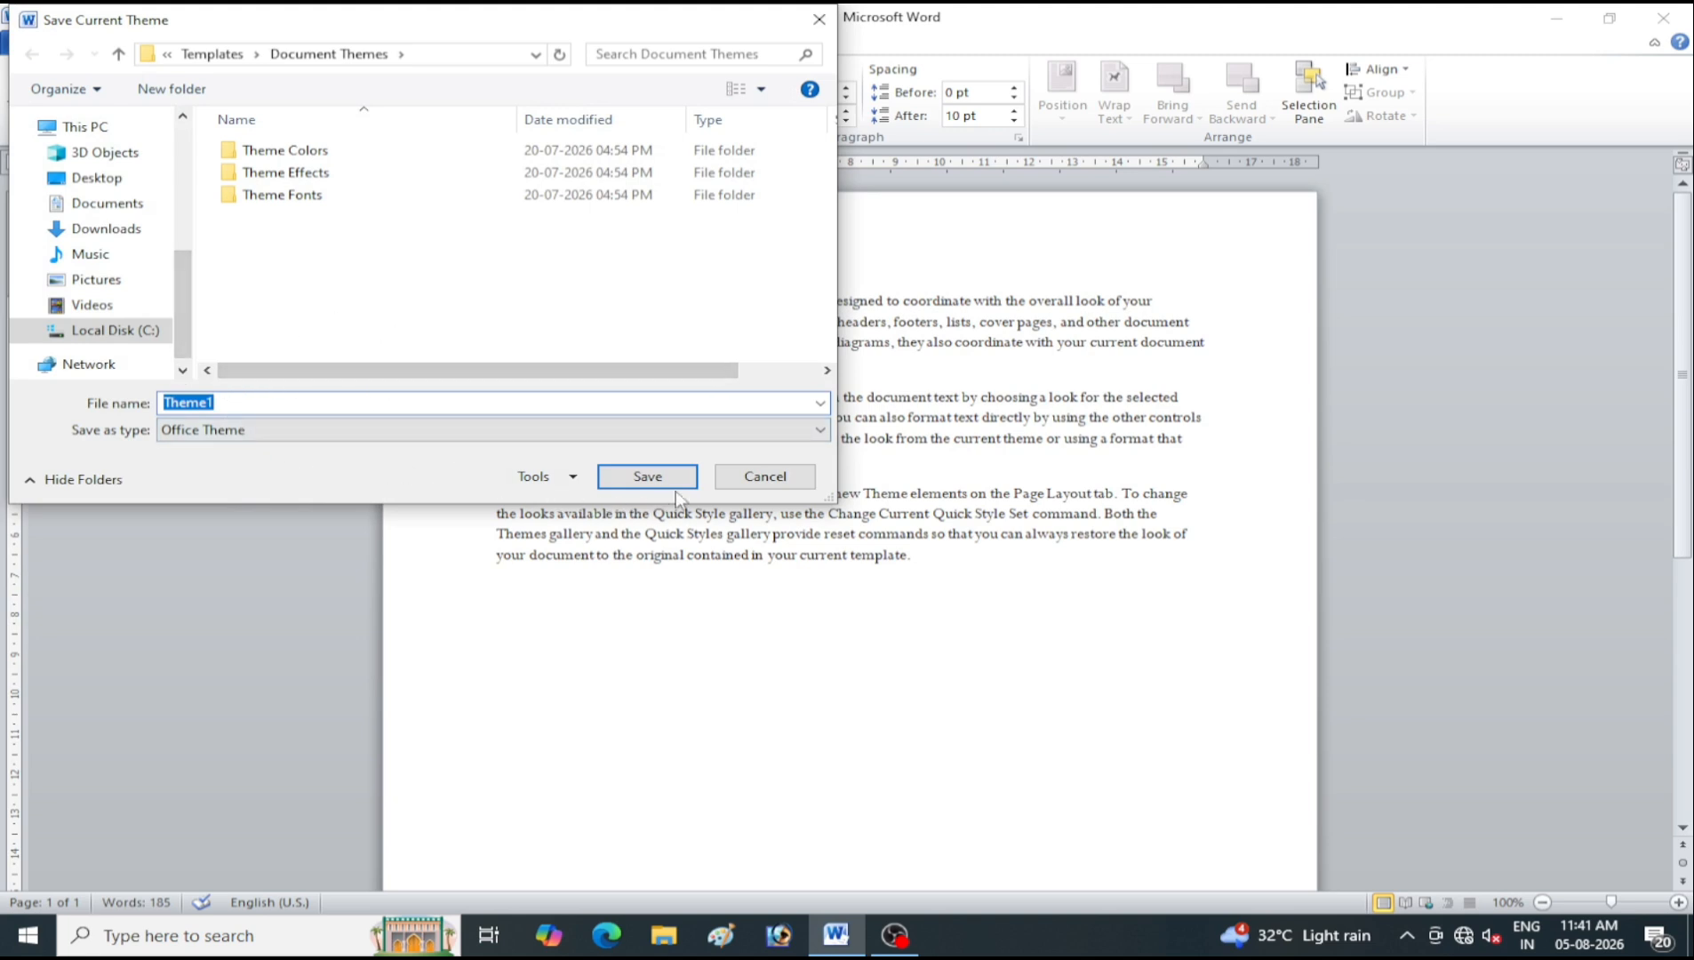
{"action": "left_click", "coordinate": [764, 477]}
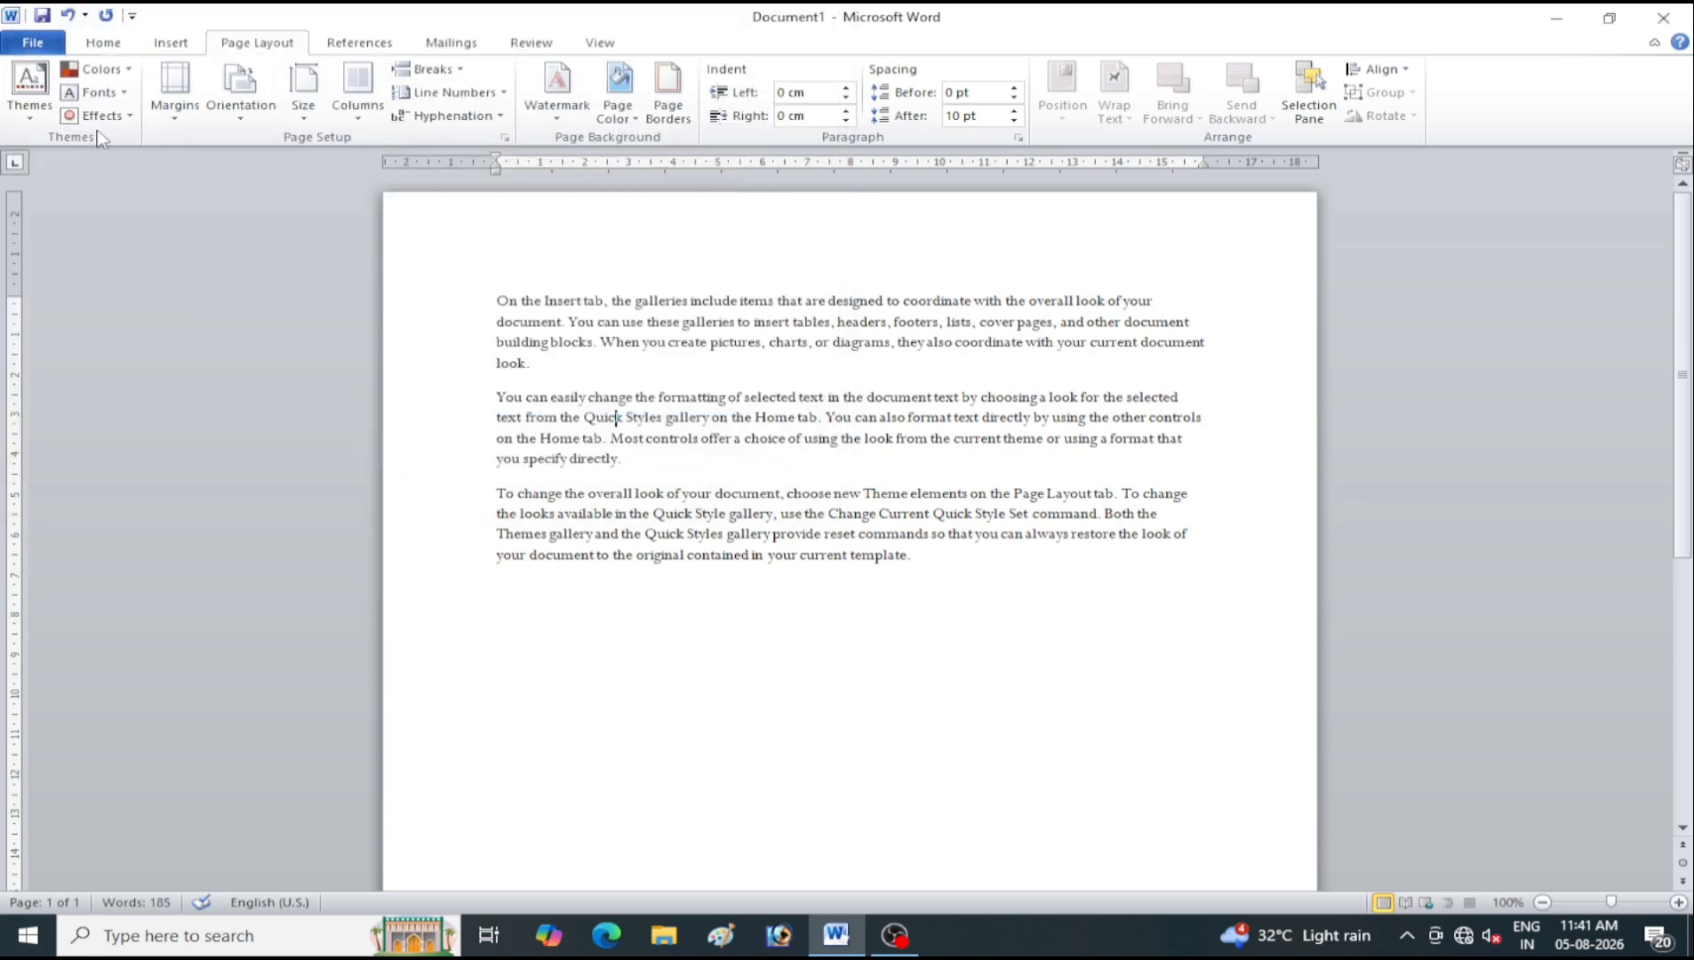
{"action": "left_click", "coordinate": [114, 74]}
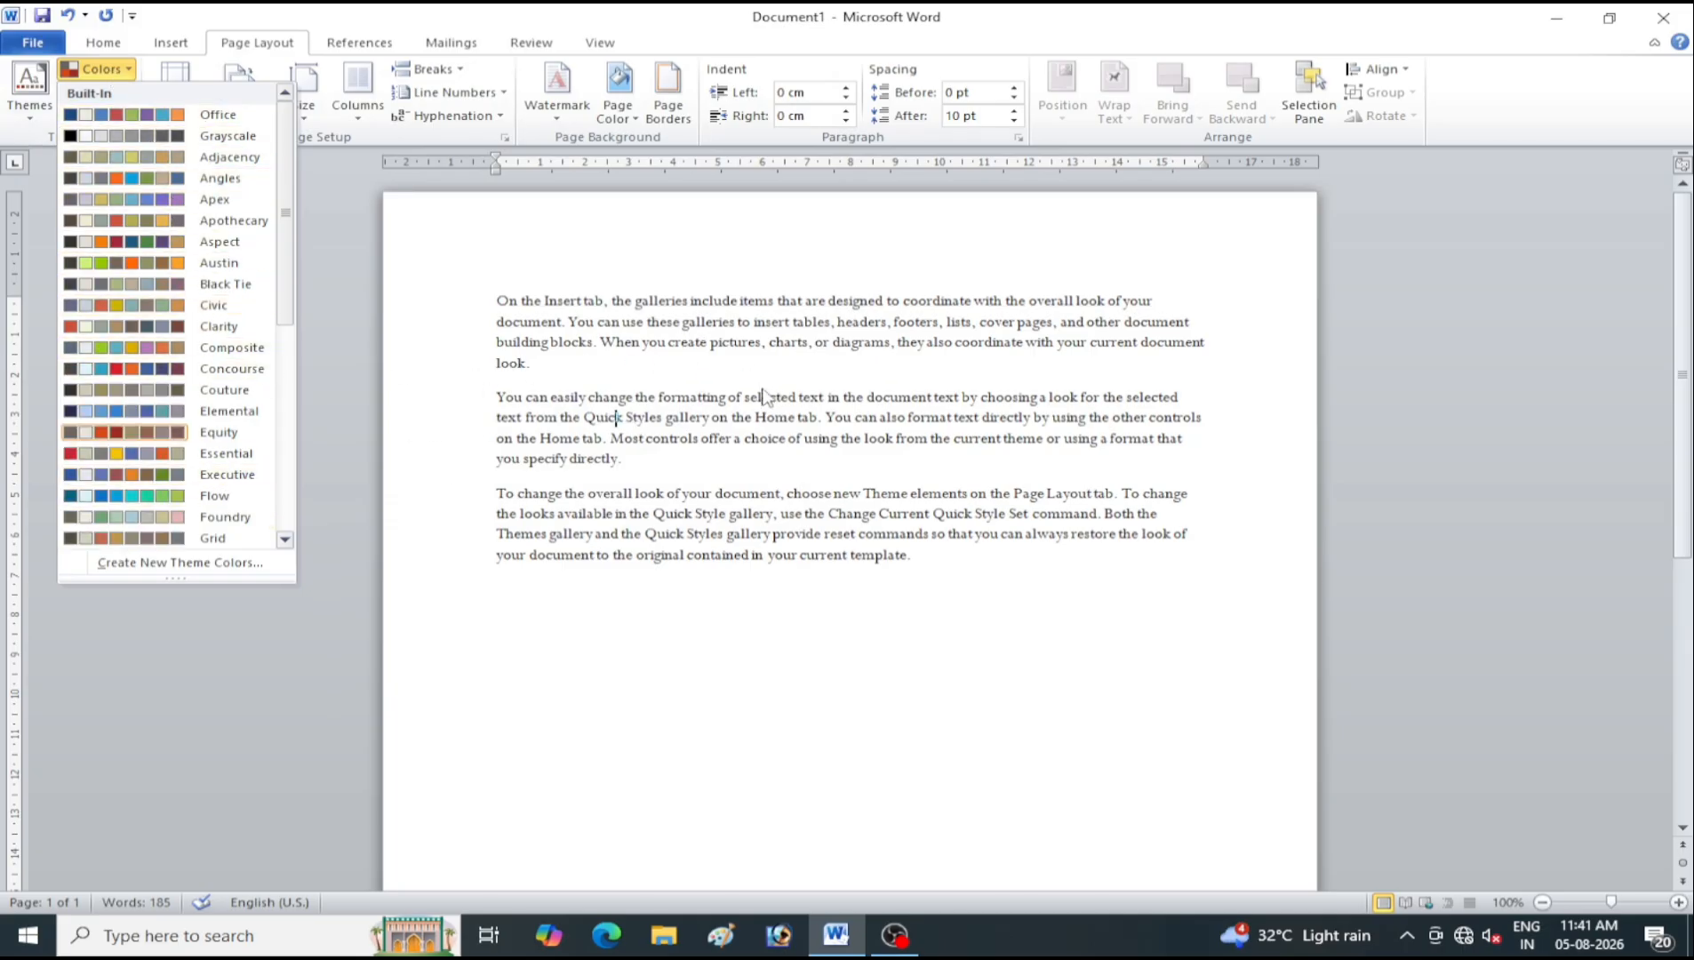
{"action": "left_click", "coordinate": [816, 446]}
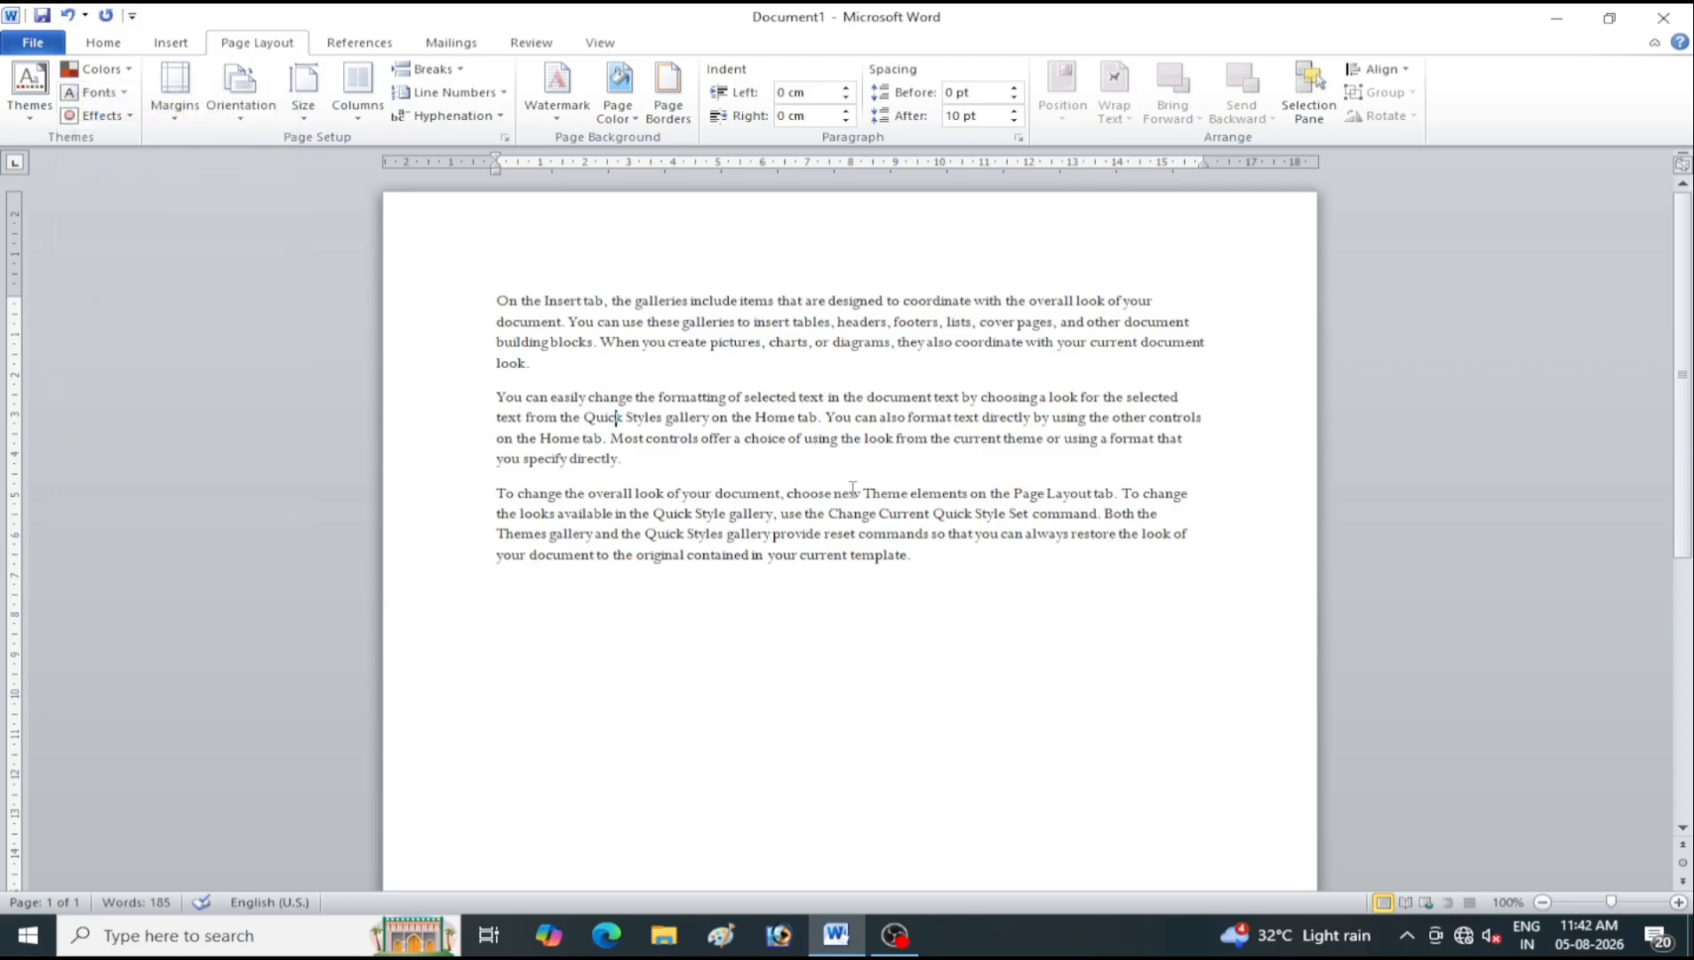
Set the font color of all three paragraphs to the standard light blue
{"action": "left_click_drag", "start_coordinate": [955, 587], "coordinate": [477, 236]}
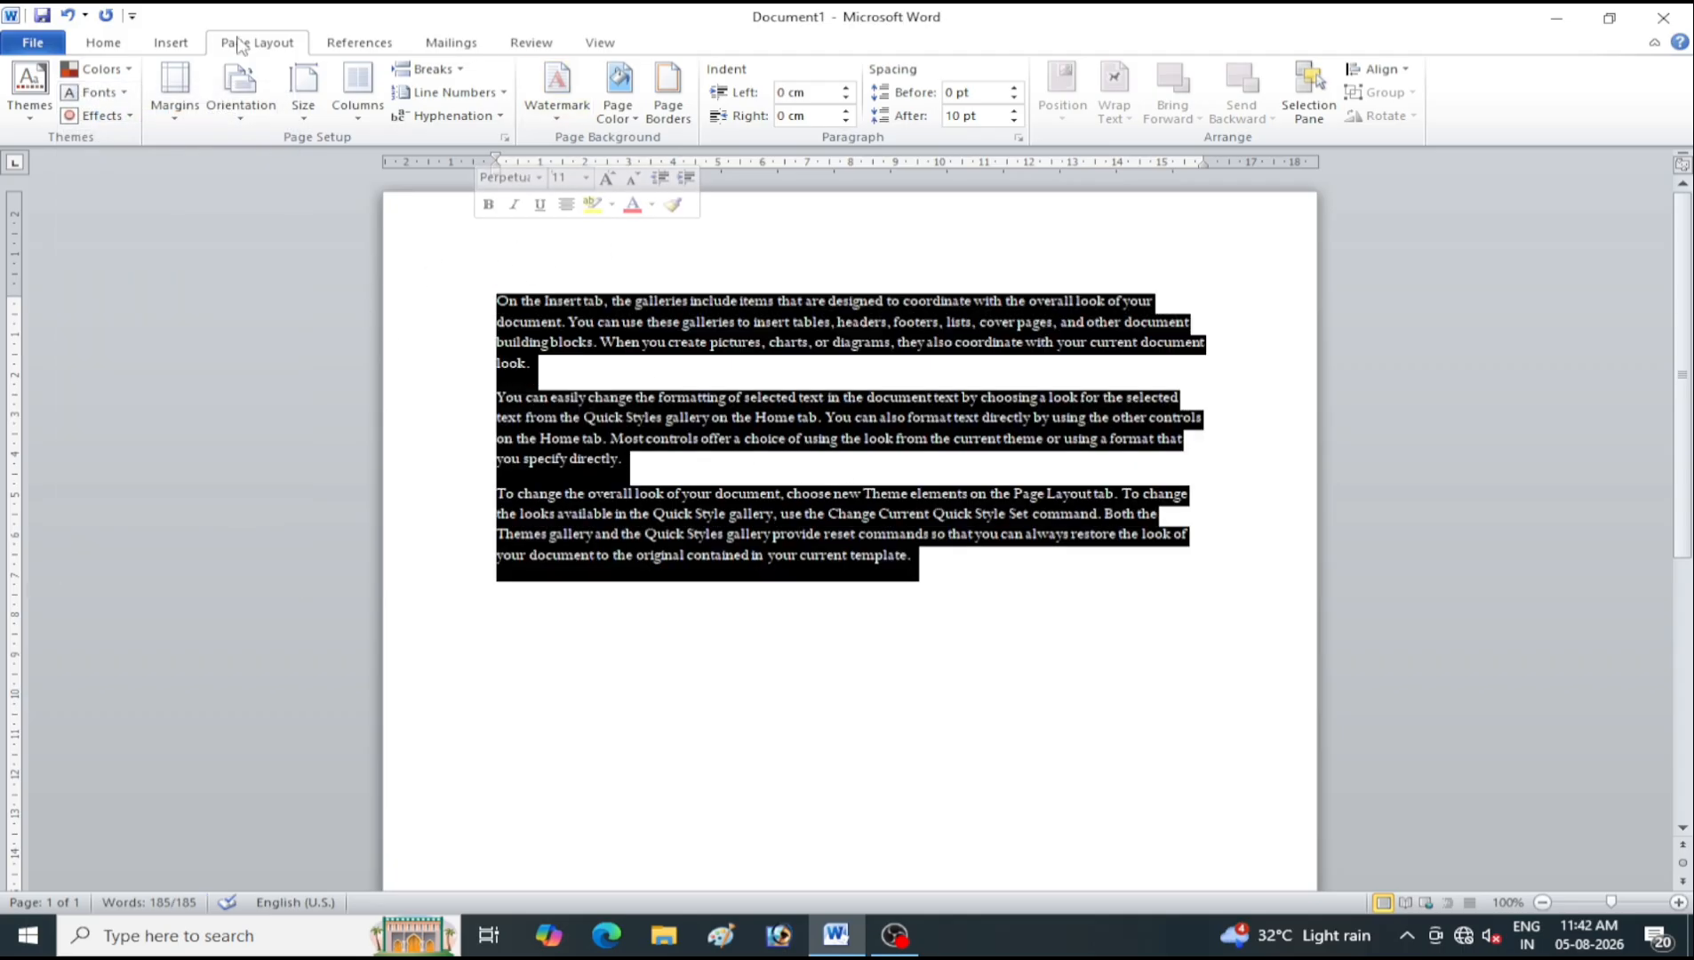
{"action": "left_click", "coordinate": [103, 42]}
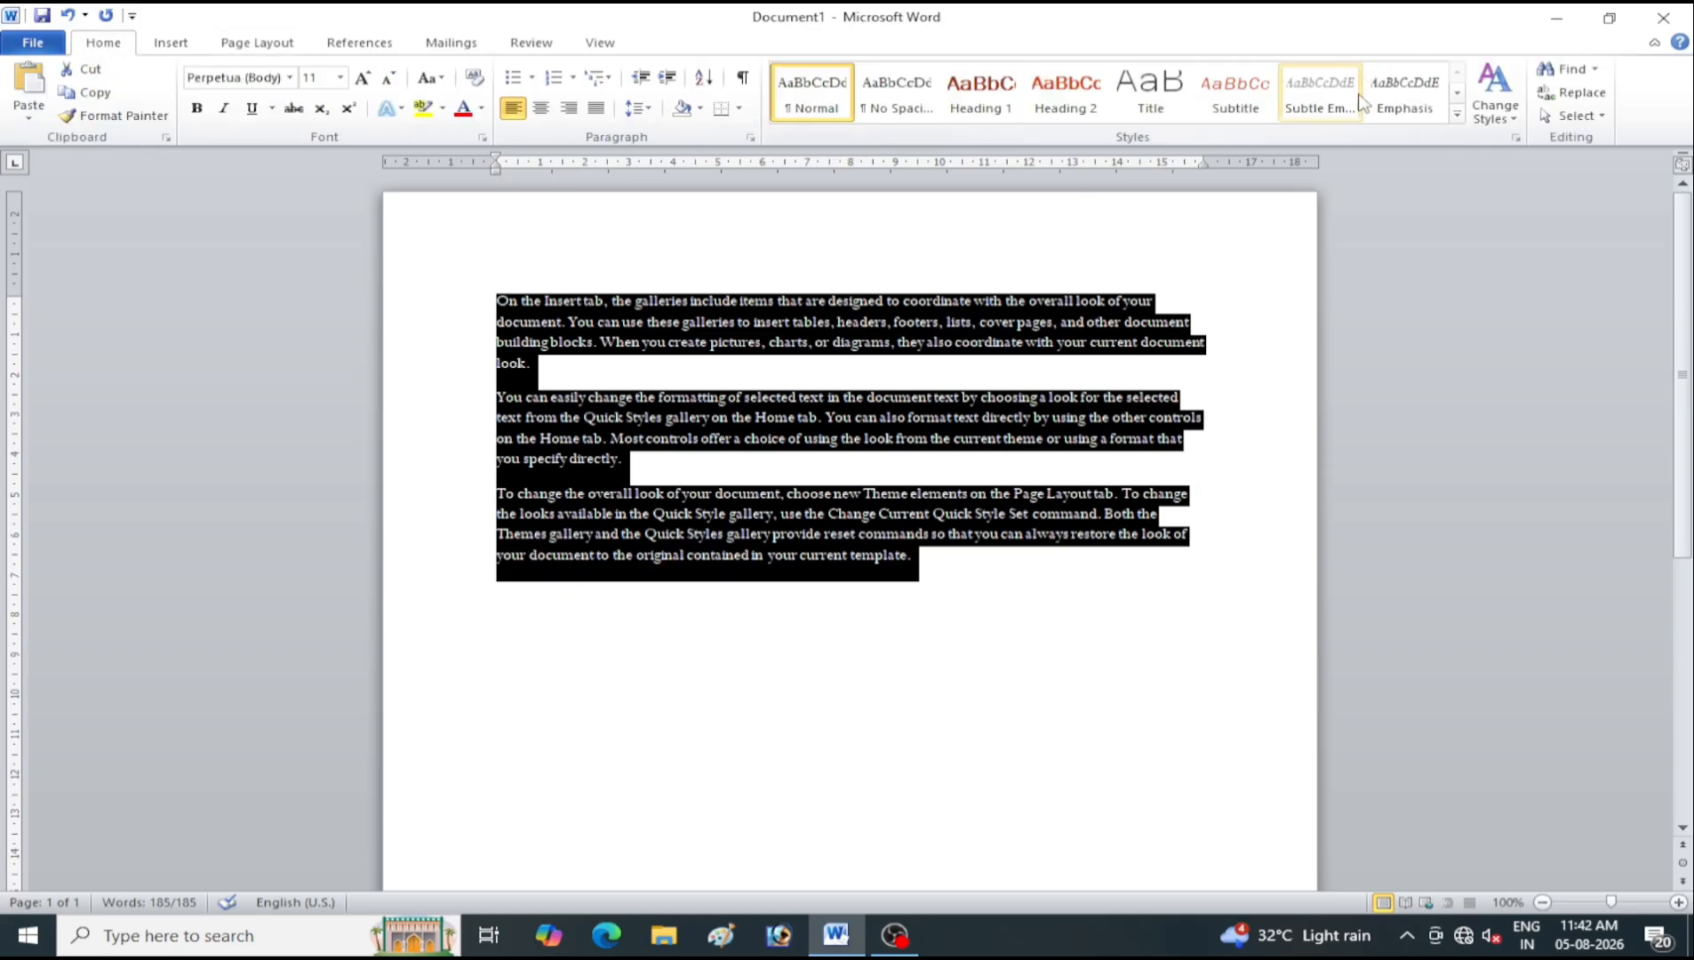
{"action": "left_click", "coordinate": [1496, 96]}
{"action": "mouse_move", "coordinate": [1538, 144]}
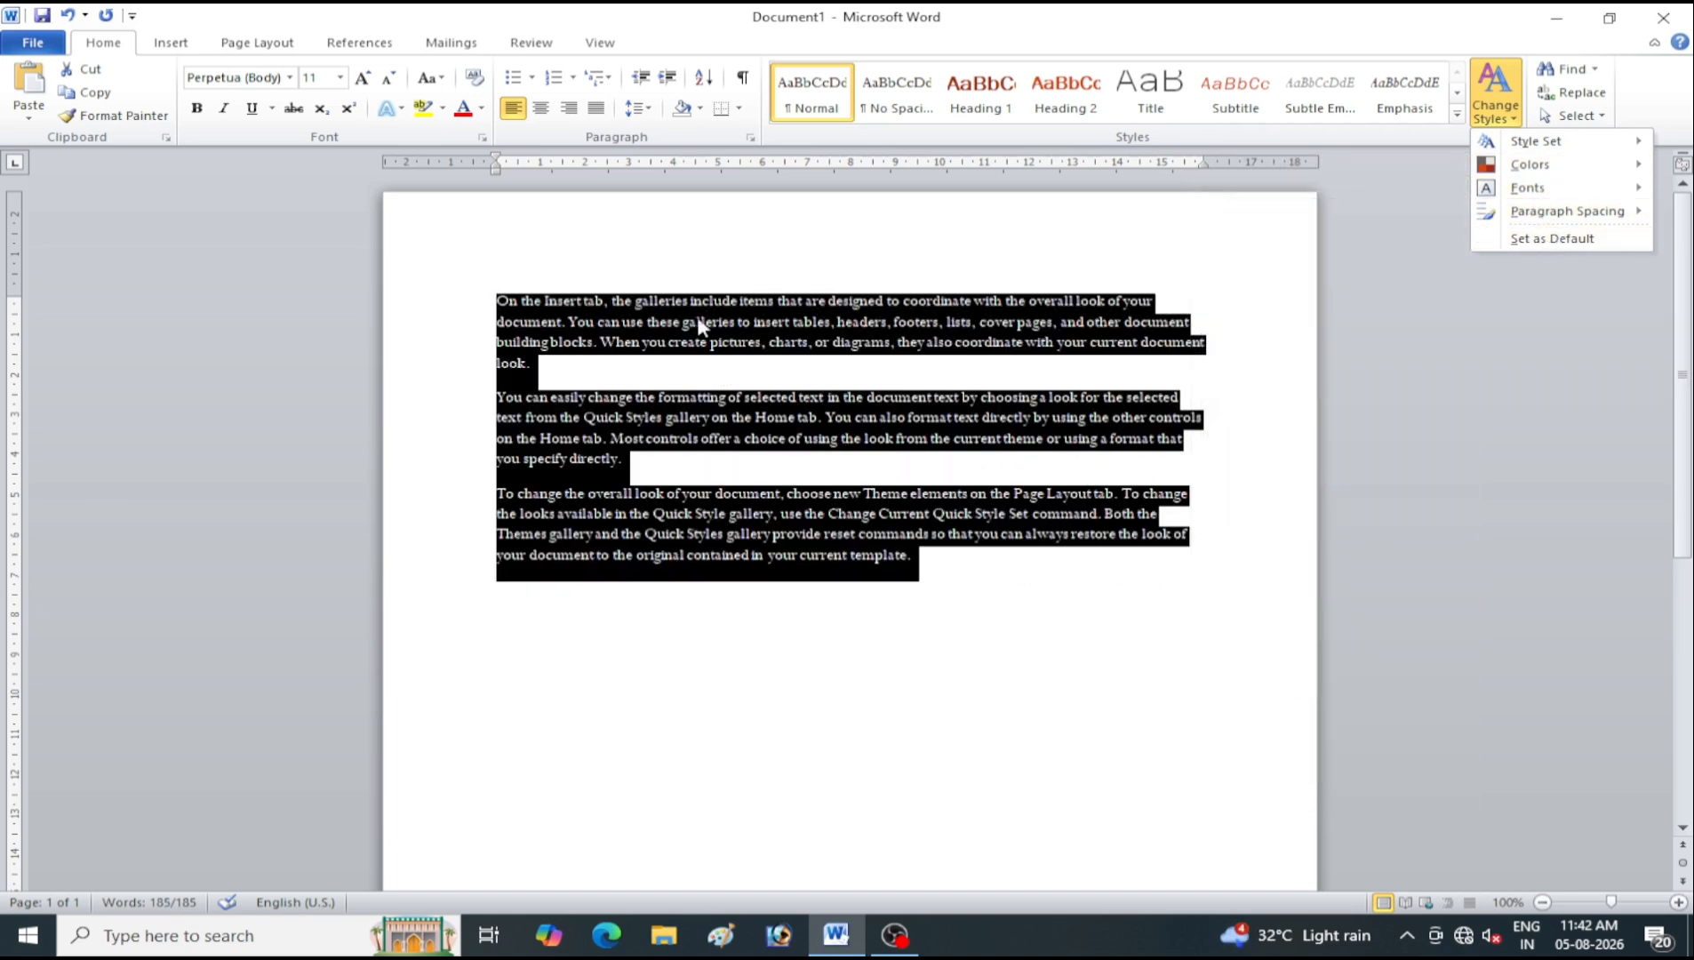
{"action": "left_click", "coordinate": [482, 109]}
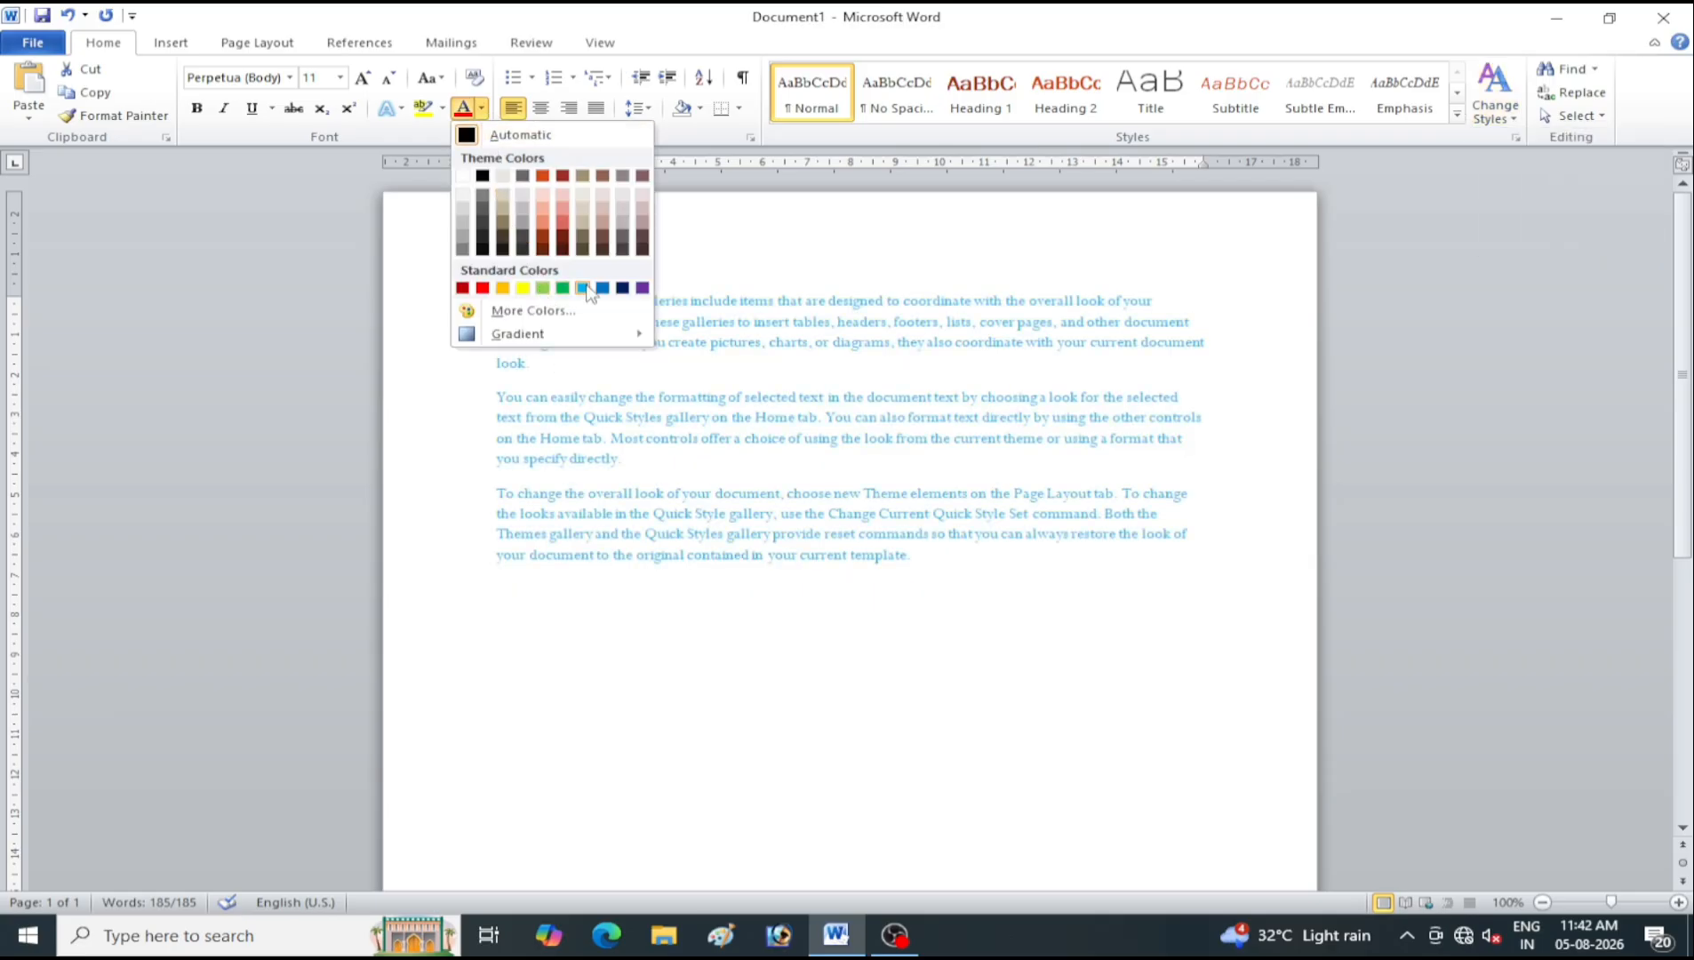
{"action": "left_click", "coordinate": [583, 288]}
{"action": "left_click", "coordinate": [915, 555]}
Select all the text and apply the Aspect theme colors to the document
{"action": "left_click_drag", "start_coordinate": [916, 555], "coordinate": [312, 240]}
{"action": "left_click", "coordinate": [170, 41]}
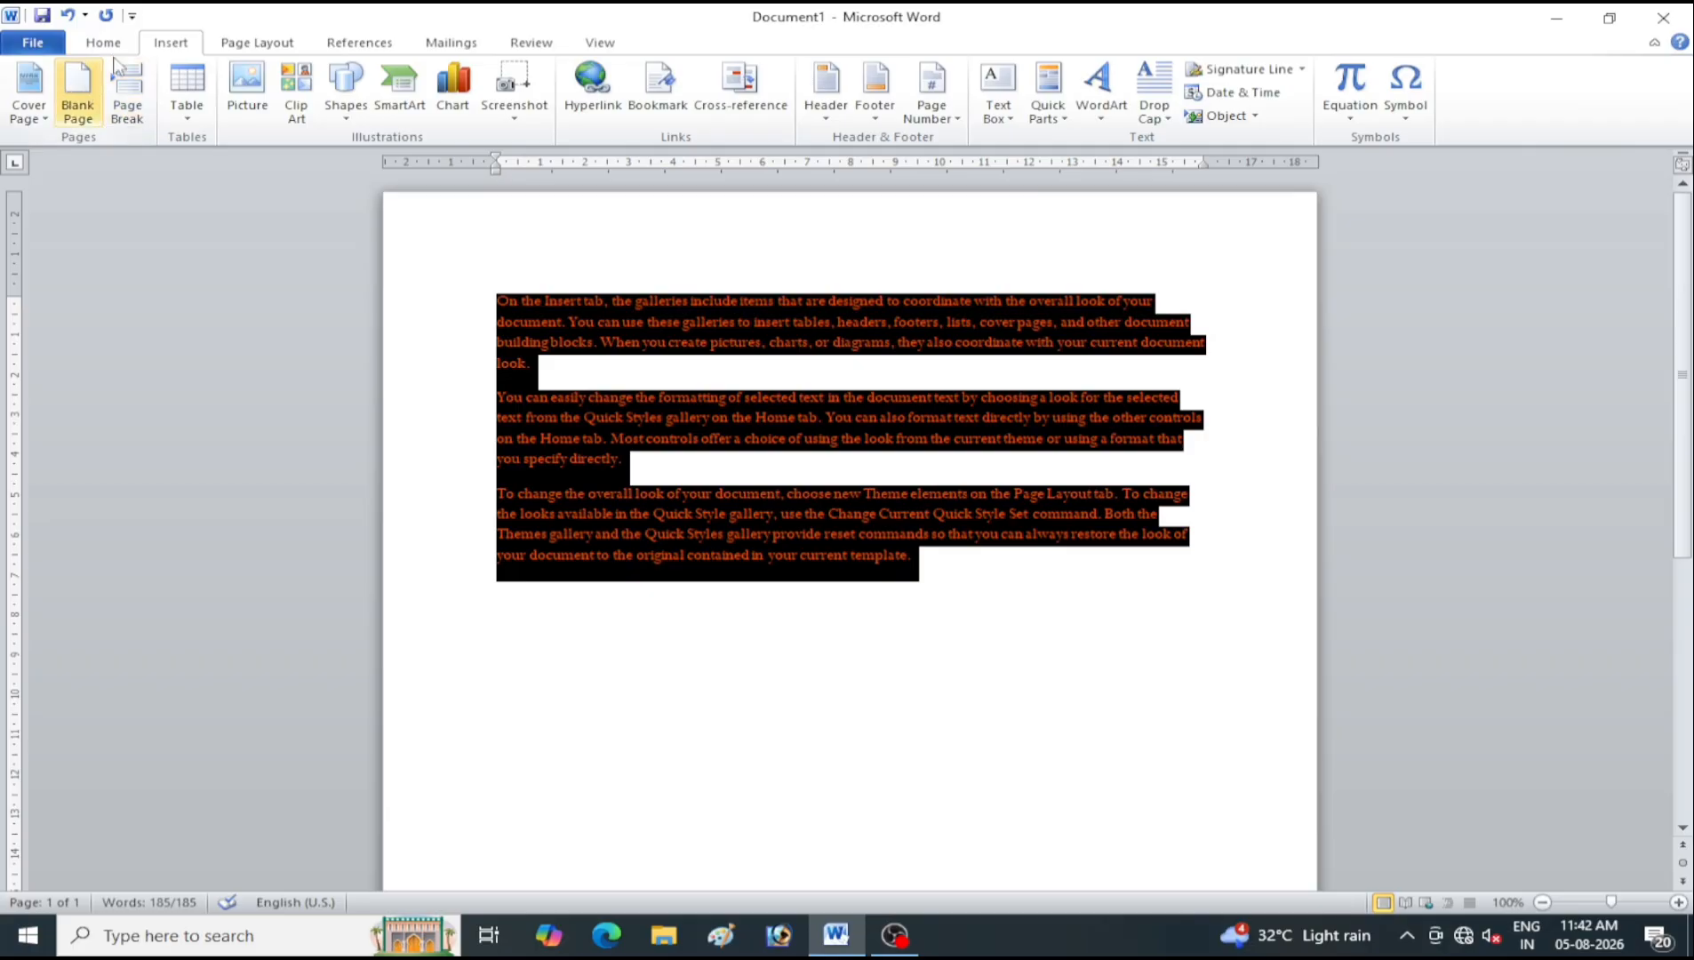
{"action": "left_click", "coordinate": [256, 42]}
{"action": "left_click", "coordinate": [96, 69]}
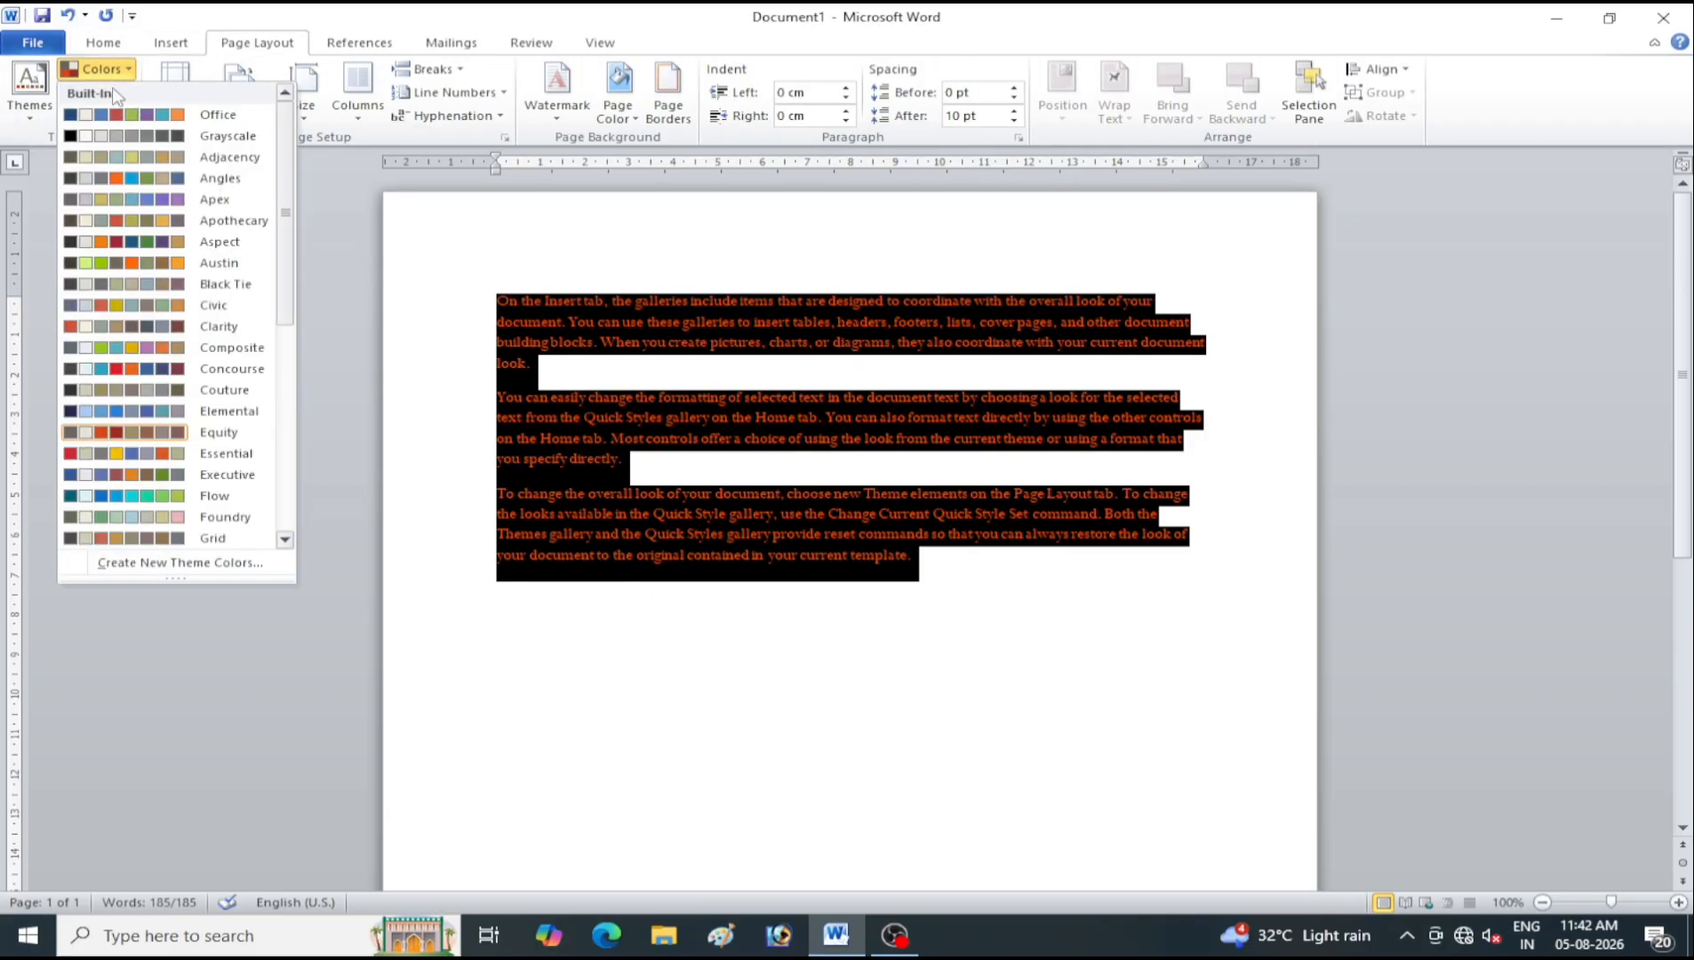
{"action": "left_click", "coordinate": [159, 241]}
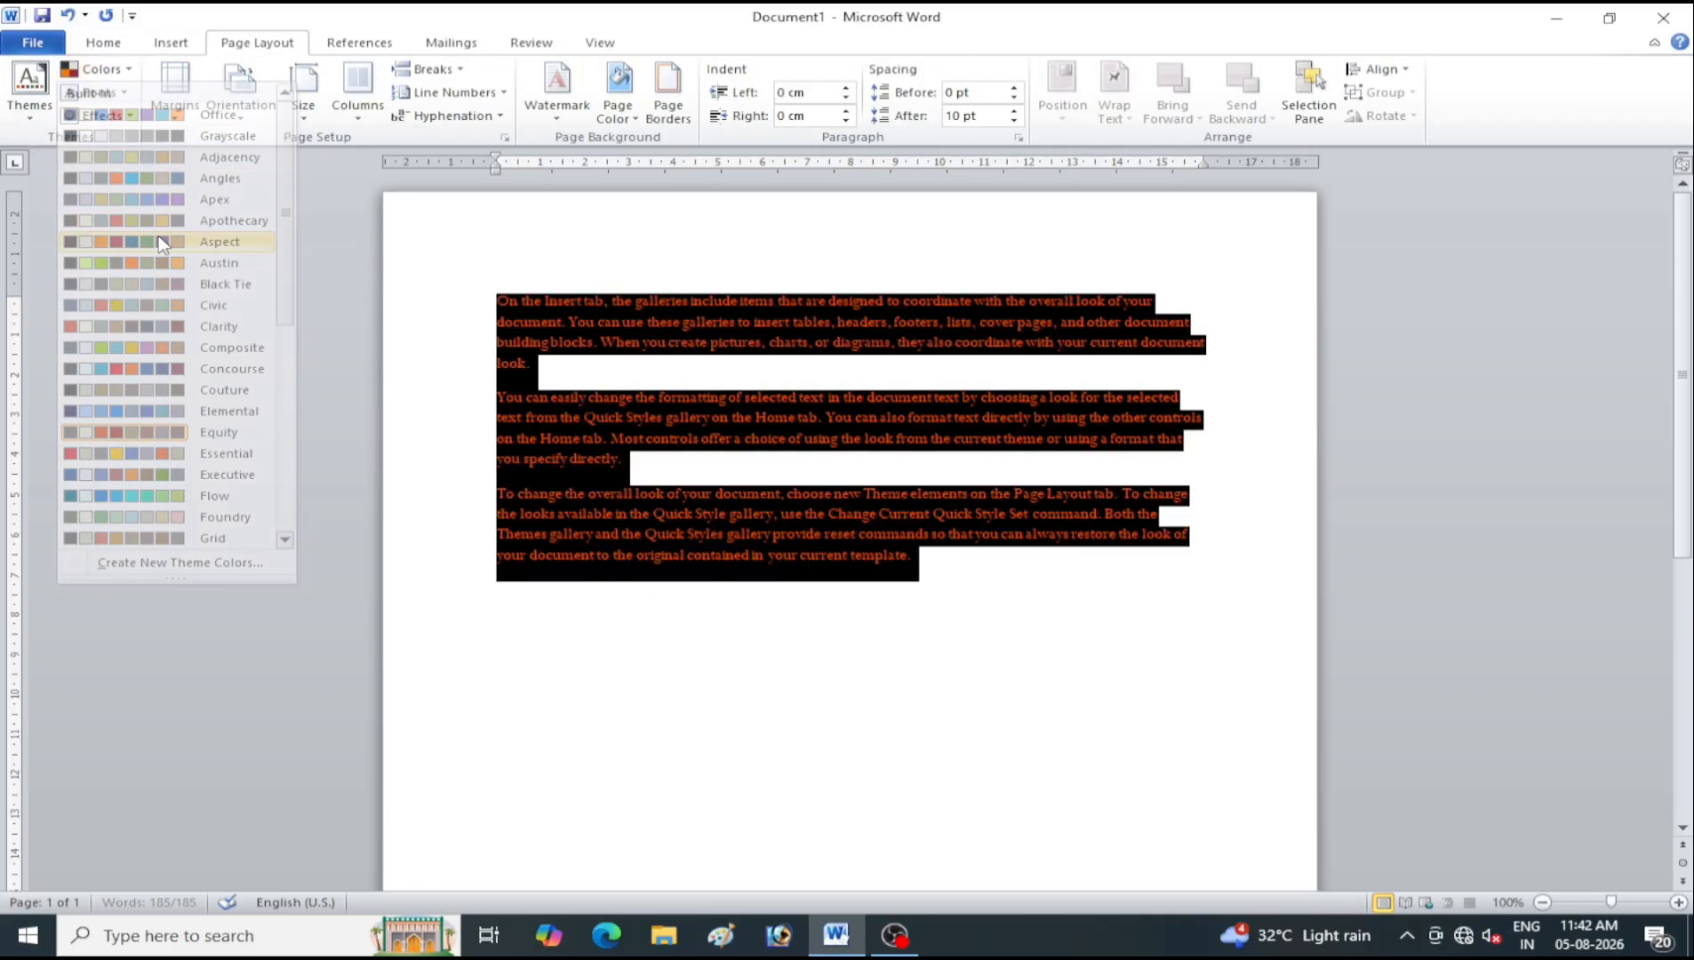
Apply the Couture theme colors to the document and check the effect on the blue text
{"action": "left_click", "coordinate": [96, 68]}
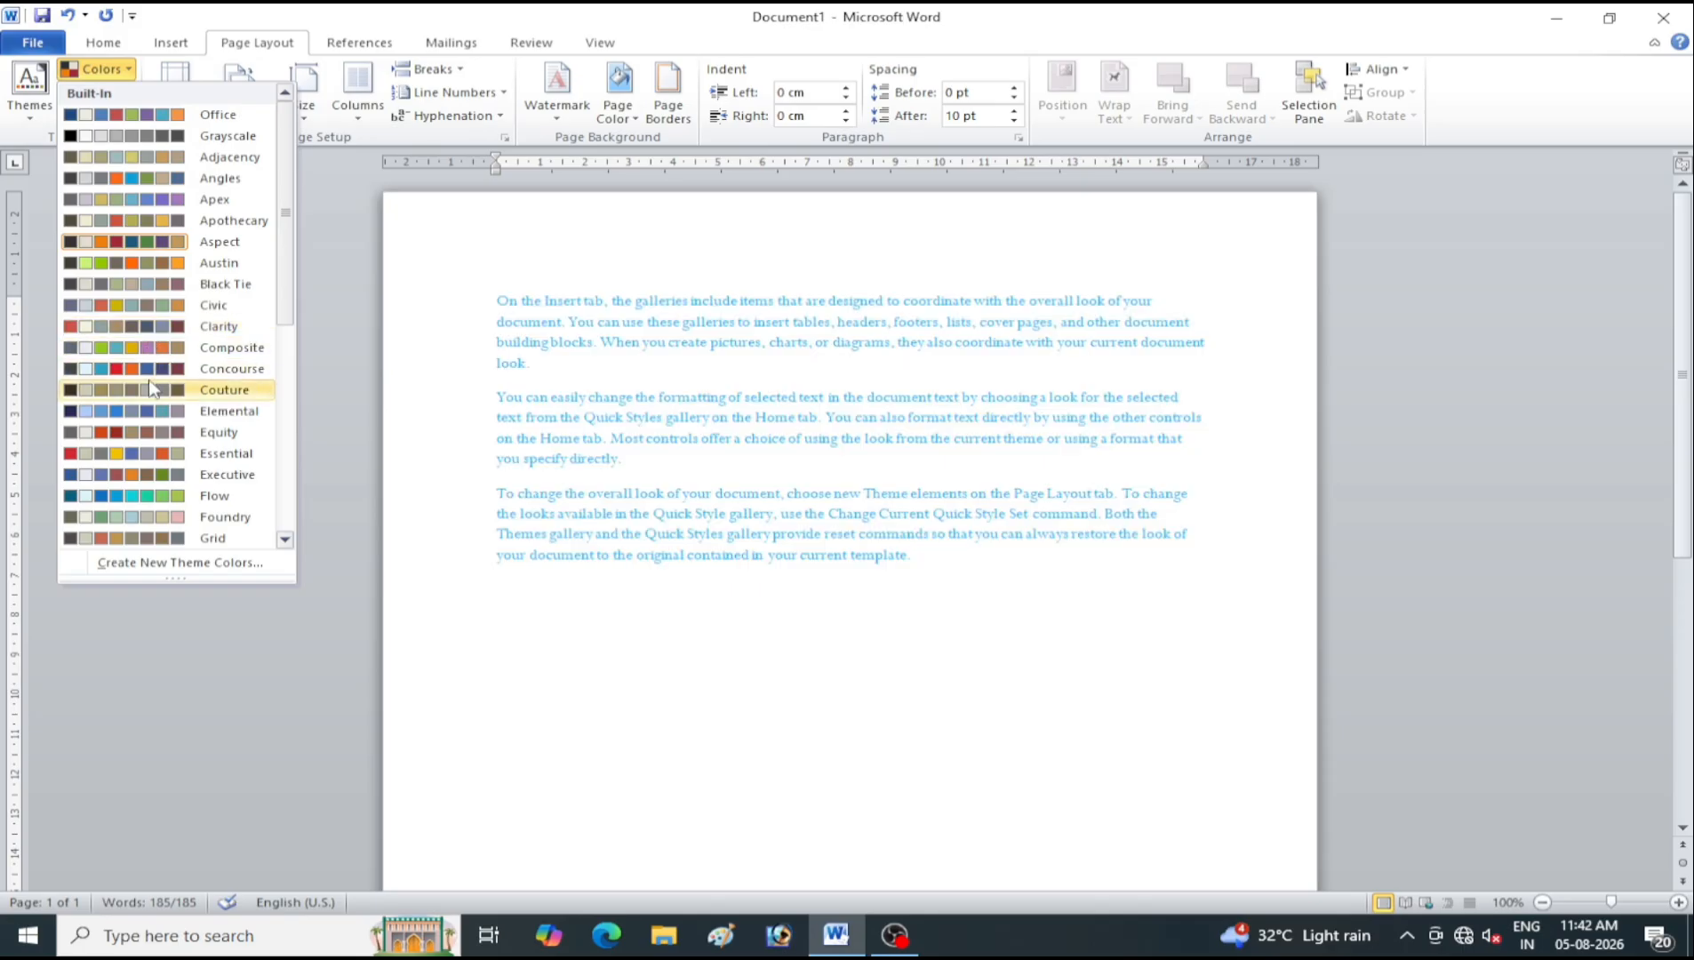
{"action": "left_click", "coordinate": [151, 388]}
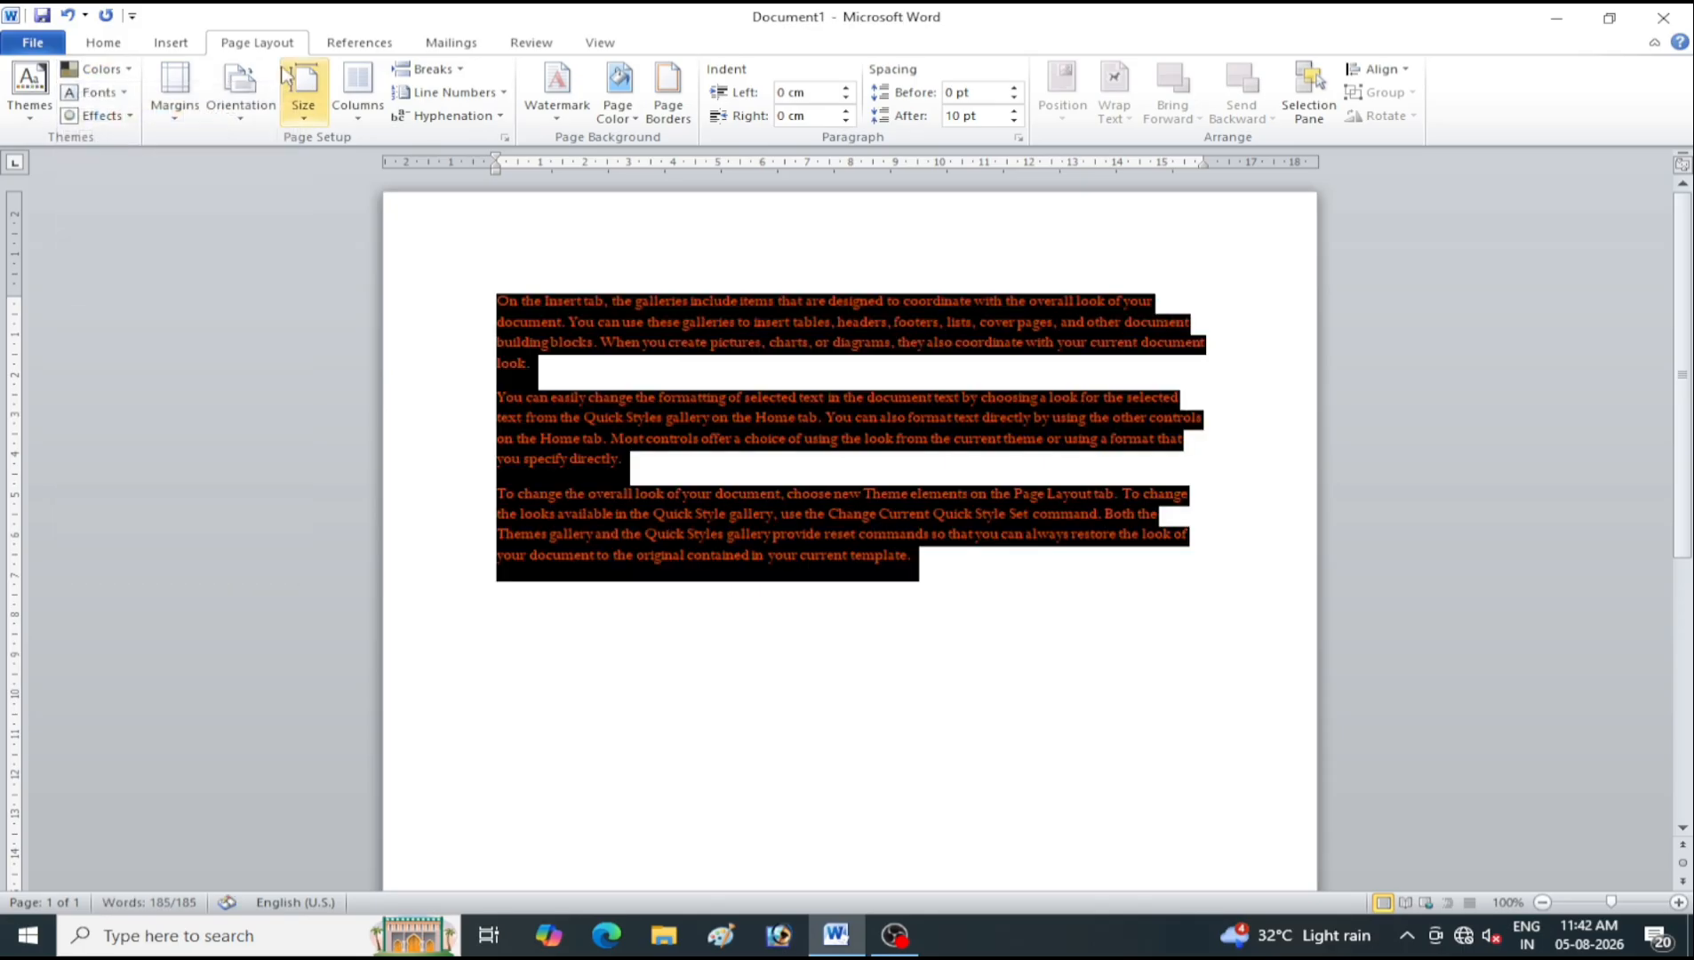
{"action": "left_click", "coordinate": [825, 455]}
{"action": "left_click_drag", "start_coordinate": [983, 556], "coordinate": [424, 305]}
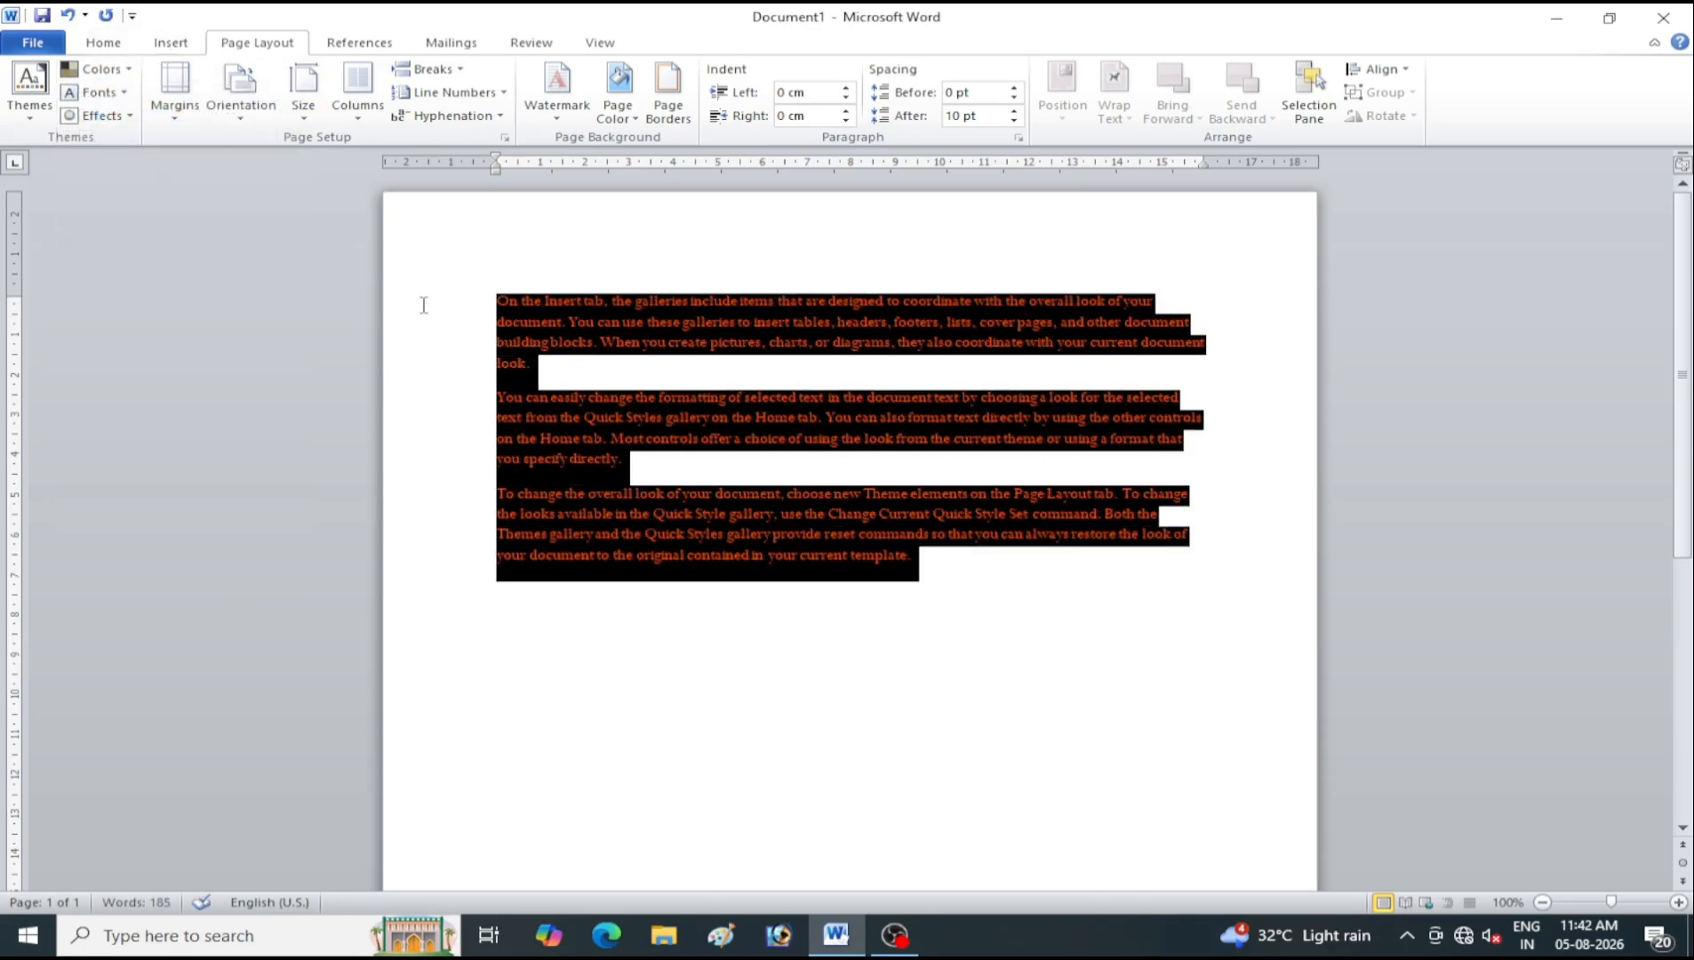
{"action": "left_click", "coordinate": [821, 455]}
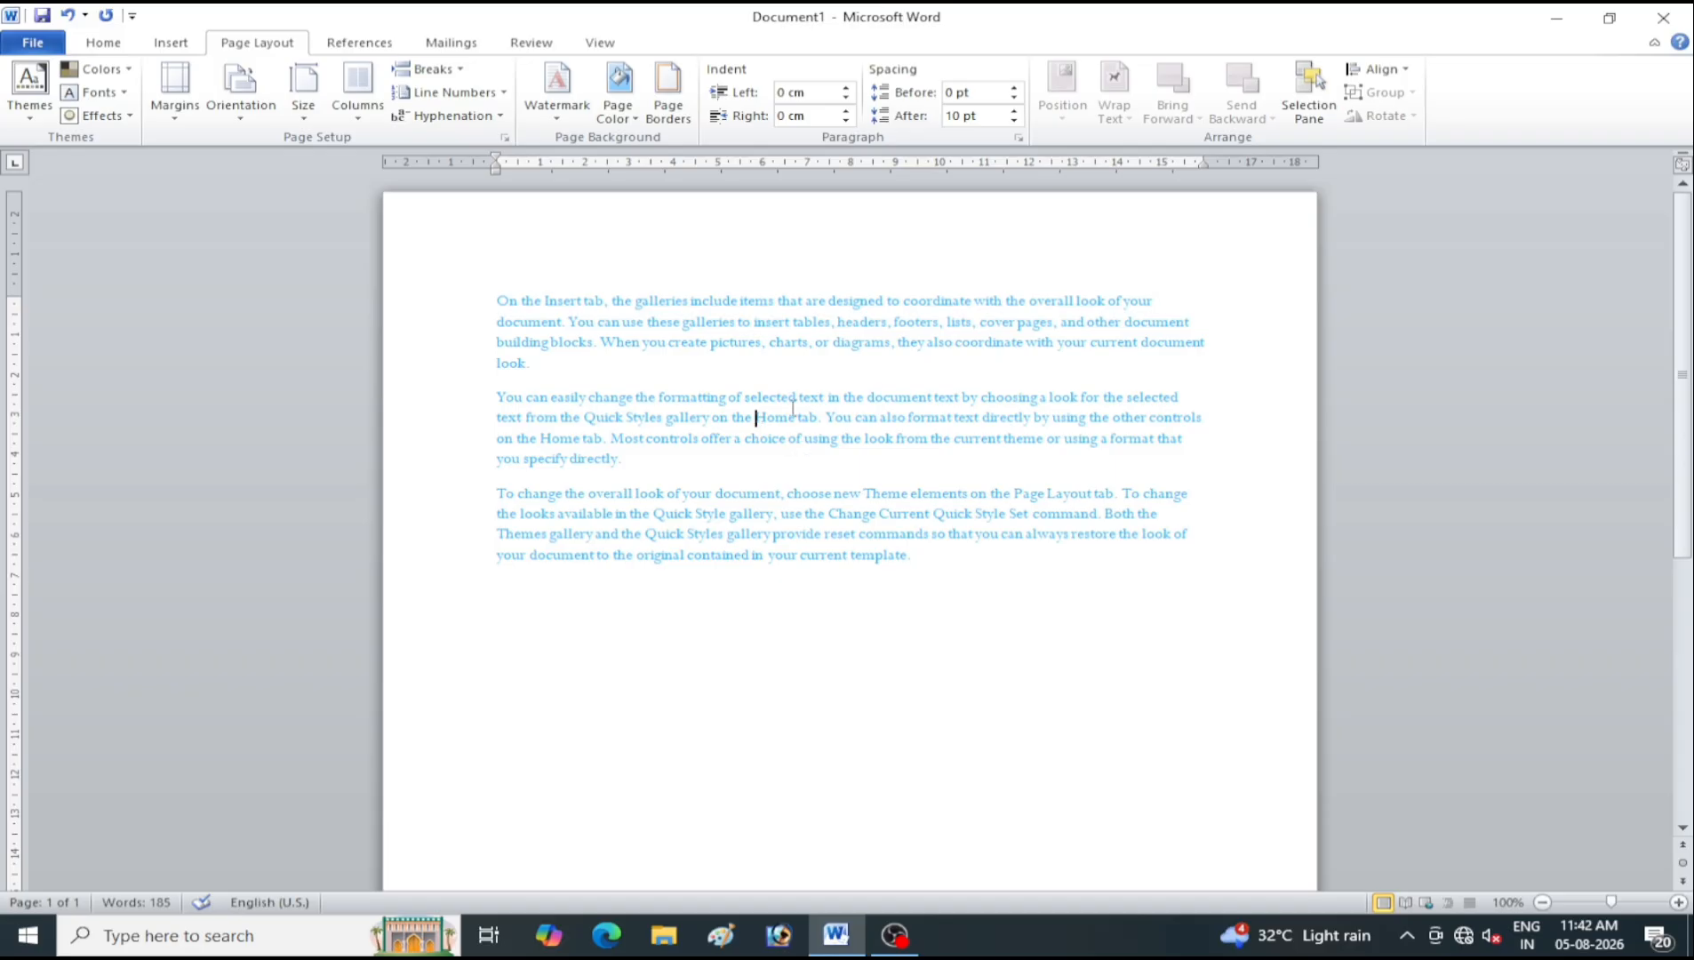
Apply the Heading 2 style and then Heading 3 to the second paragraph, and close the navigation pane
{"action": "left_click", "coordinate": [98, 72]}
{"action": "left_click", "coordinate": [100, 69]}
{"action": "left_click", "coordinate": [113, 42]}
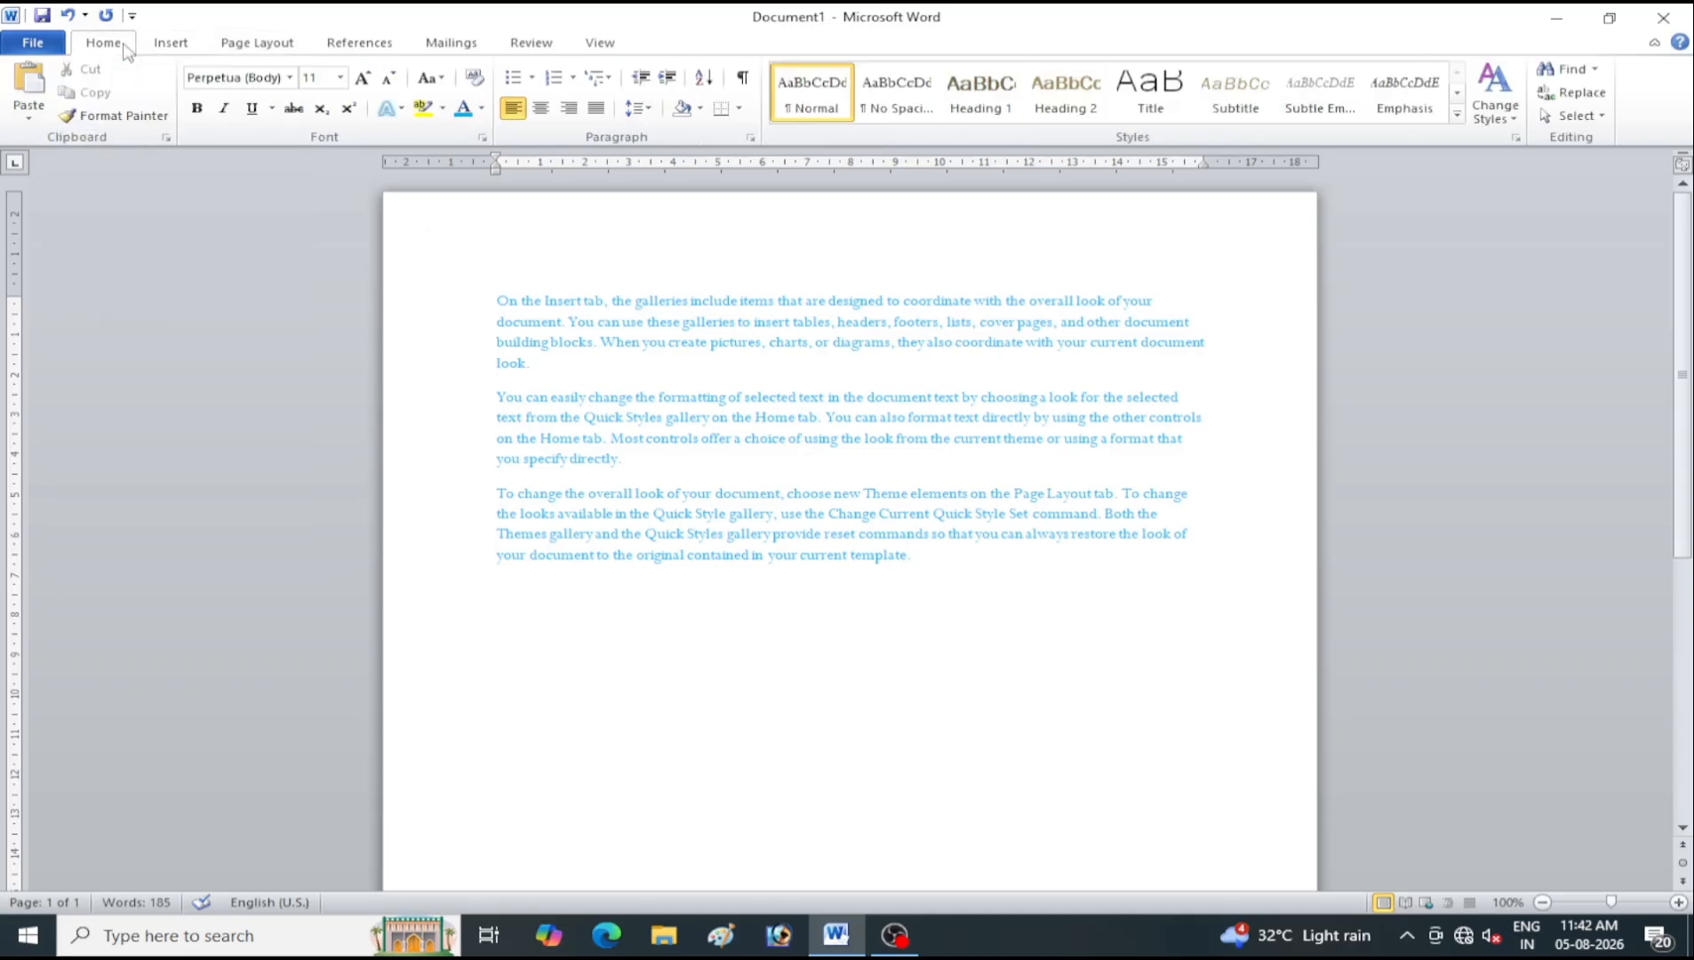
{"action": "left_click", "coordinate": [1045, 100]}
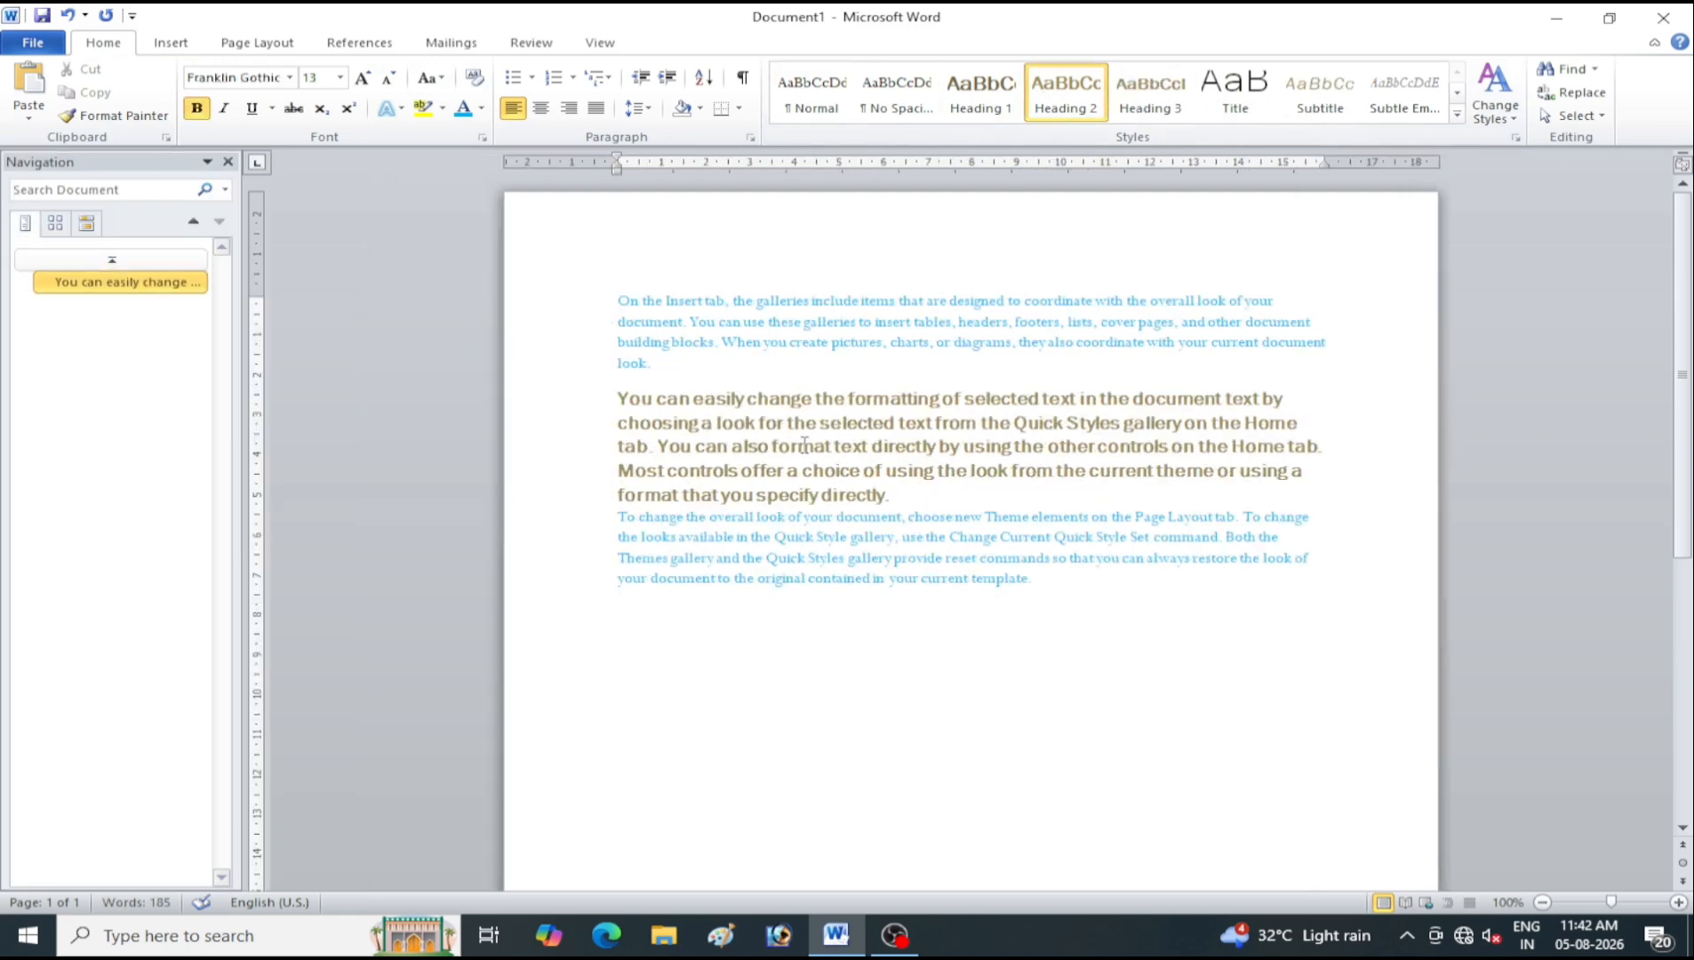
{"action": "left_click", "coordinate": [1150, 94]}
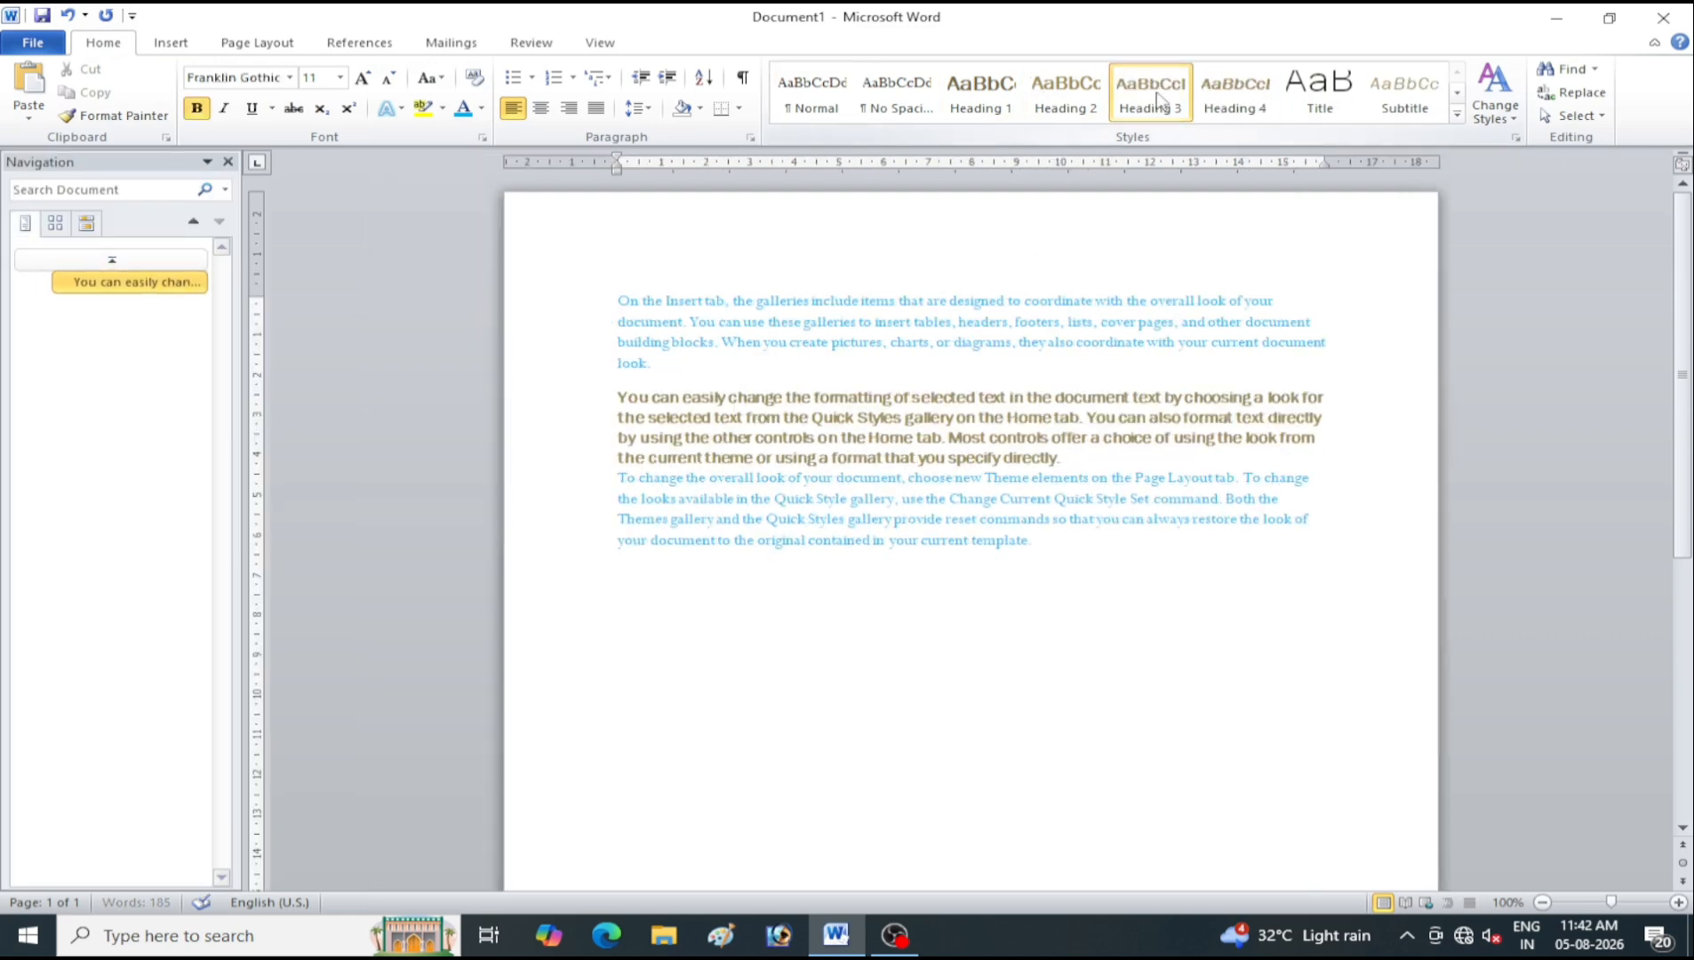
{"action": "left_click", "coordinate": [227, 162]}
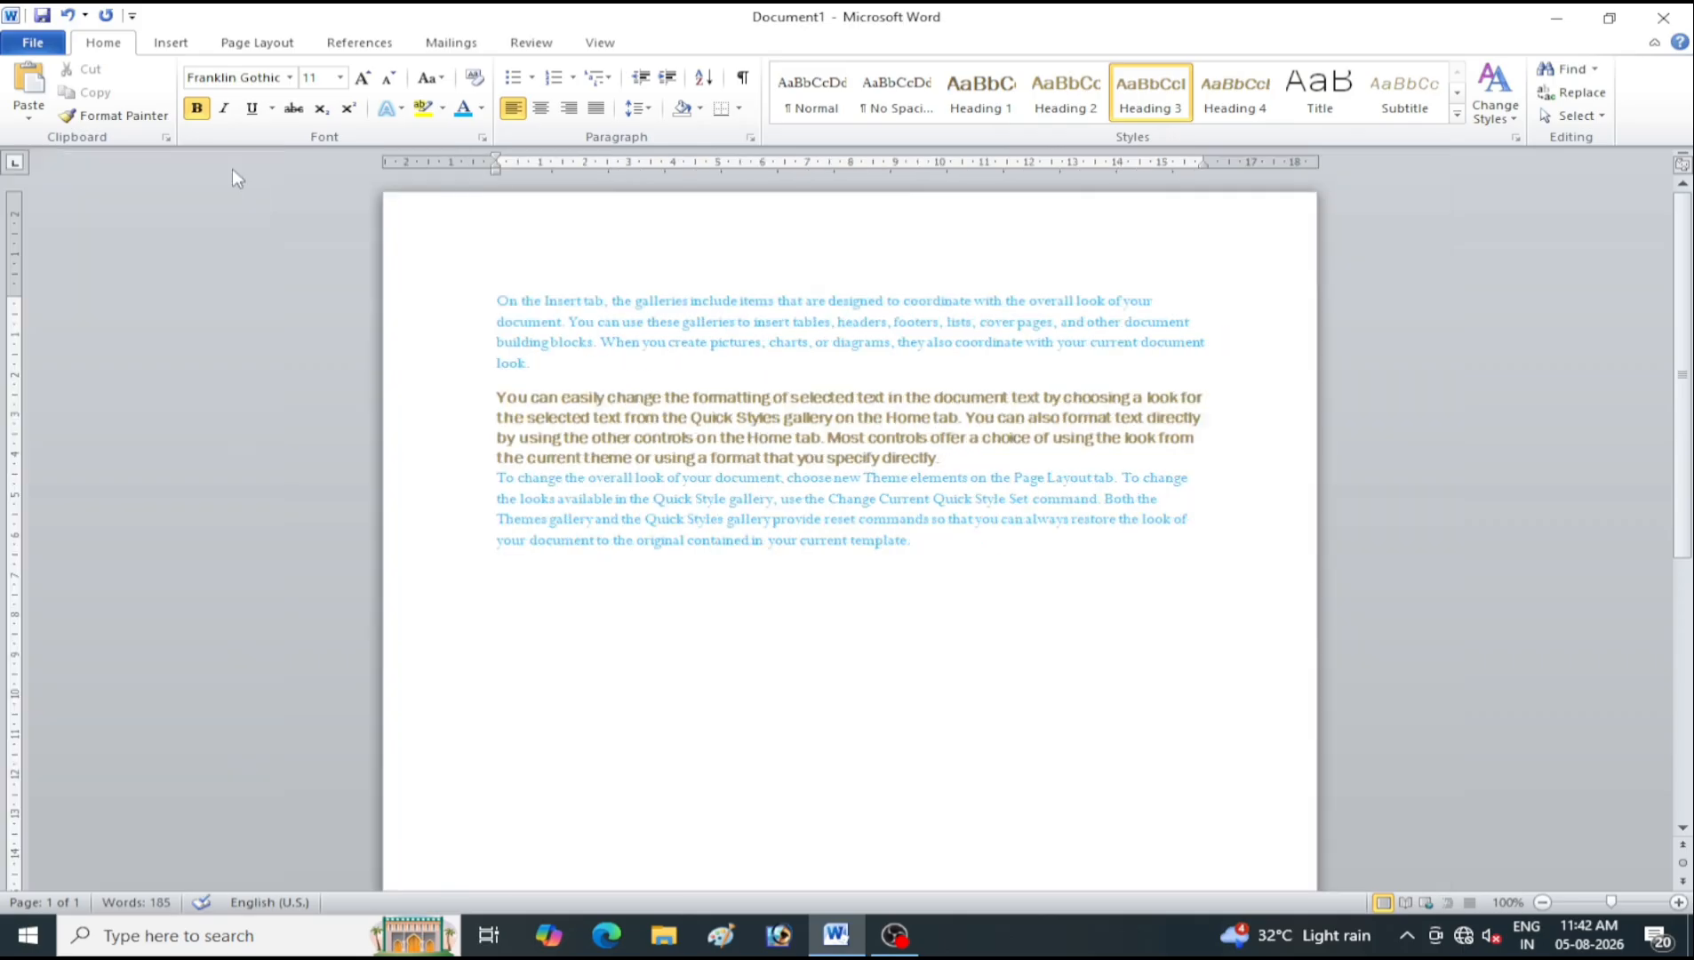
Apply the Clarity theme colors and the Apex theme fonts to the document
{"action": "left_click", "coordinate": [250, 46]}
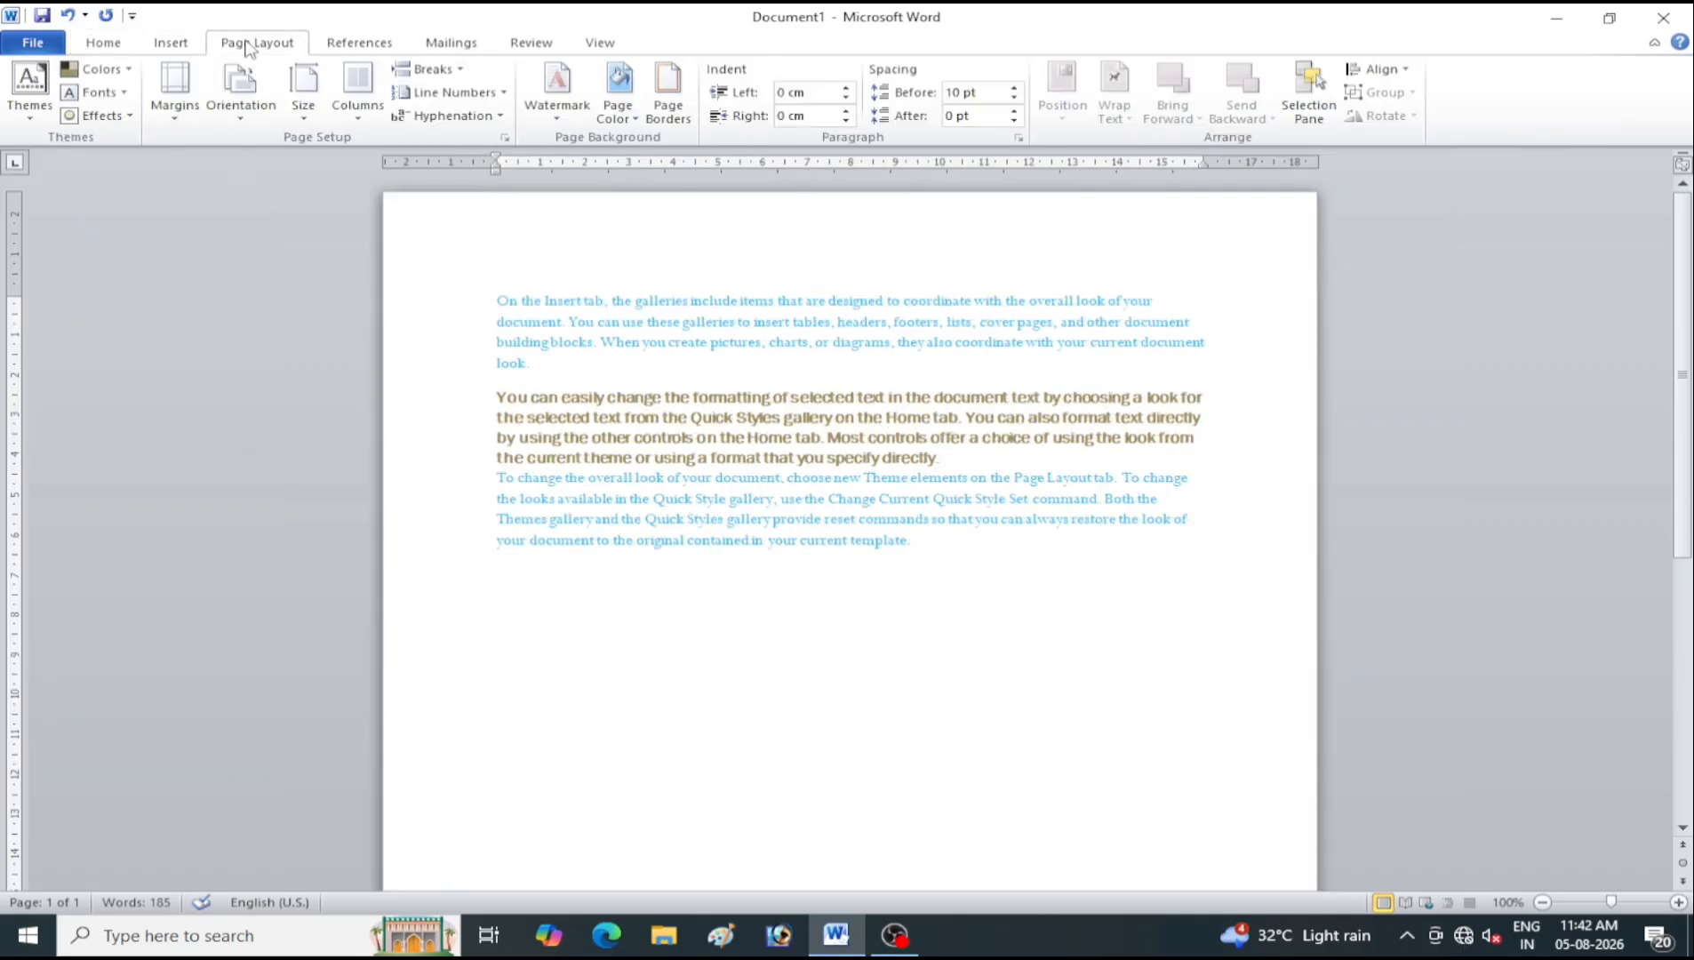
{"action": "left_click", "coordinate": [96, 69]}
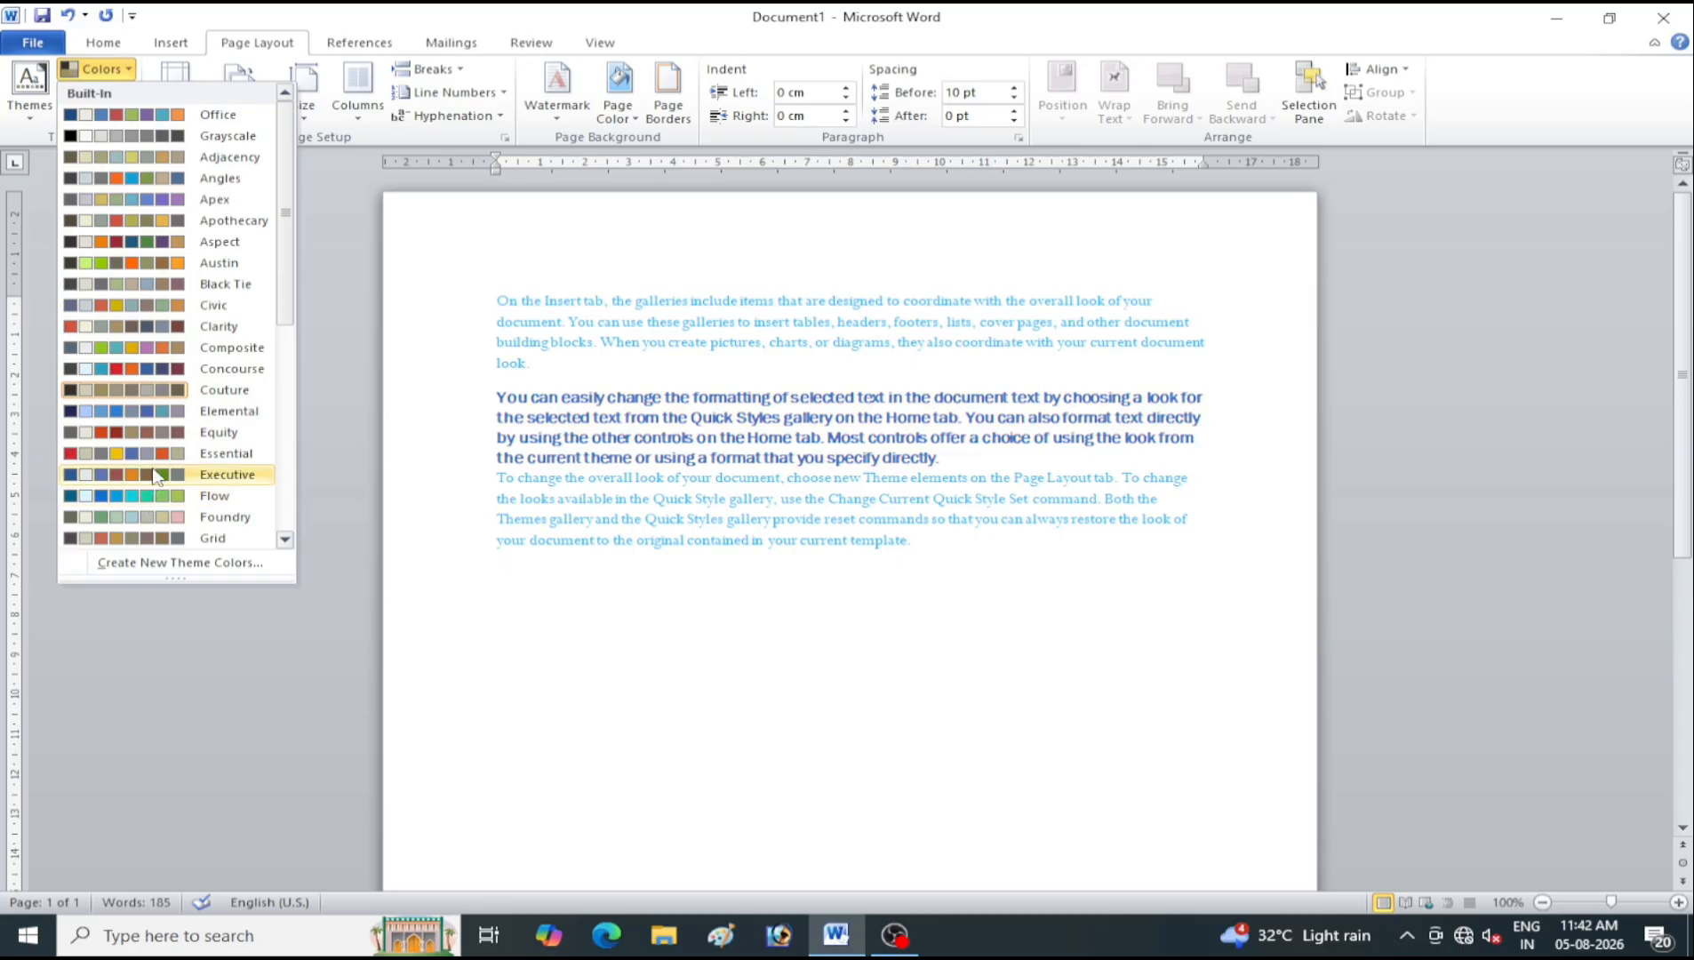
{"action": "left_click", "coordinate": [148, 335]}
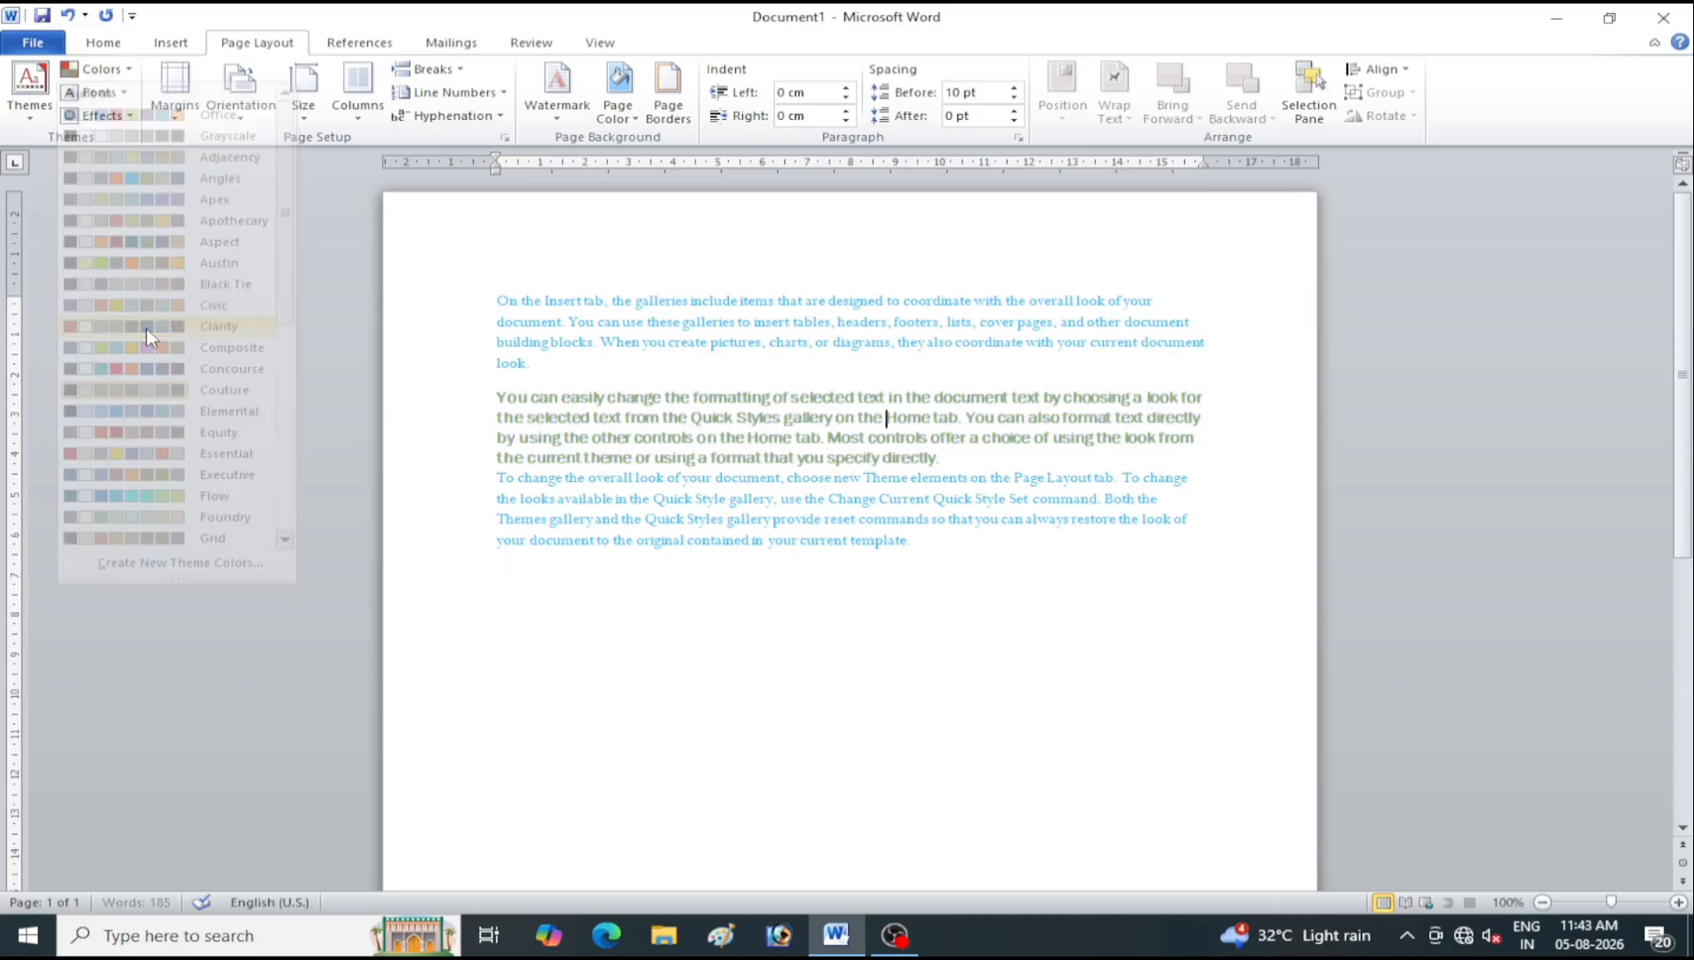
{"action": "left_click", "coordinate": [857, 483]}
{"action": "left_click", "coordinate": [101, 69]}
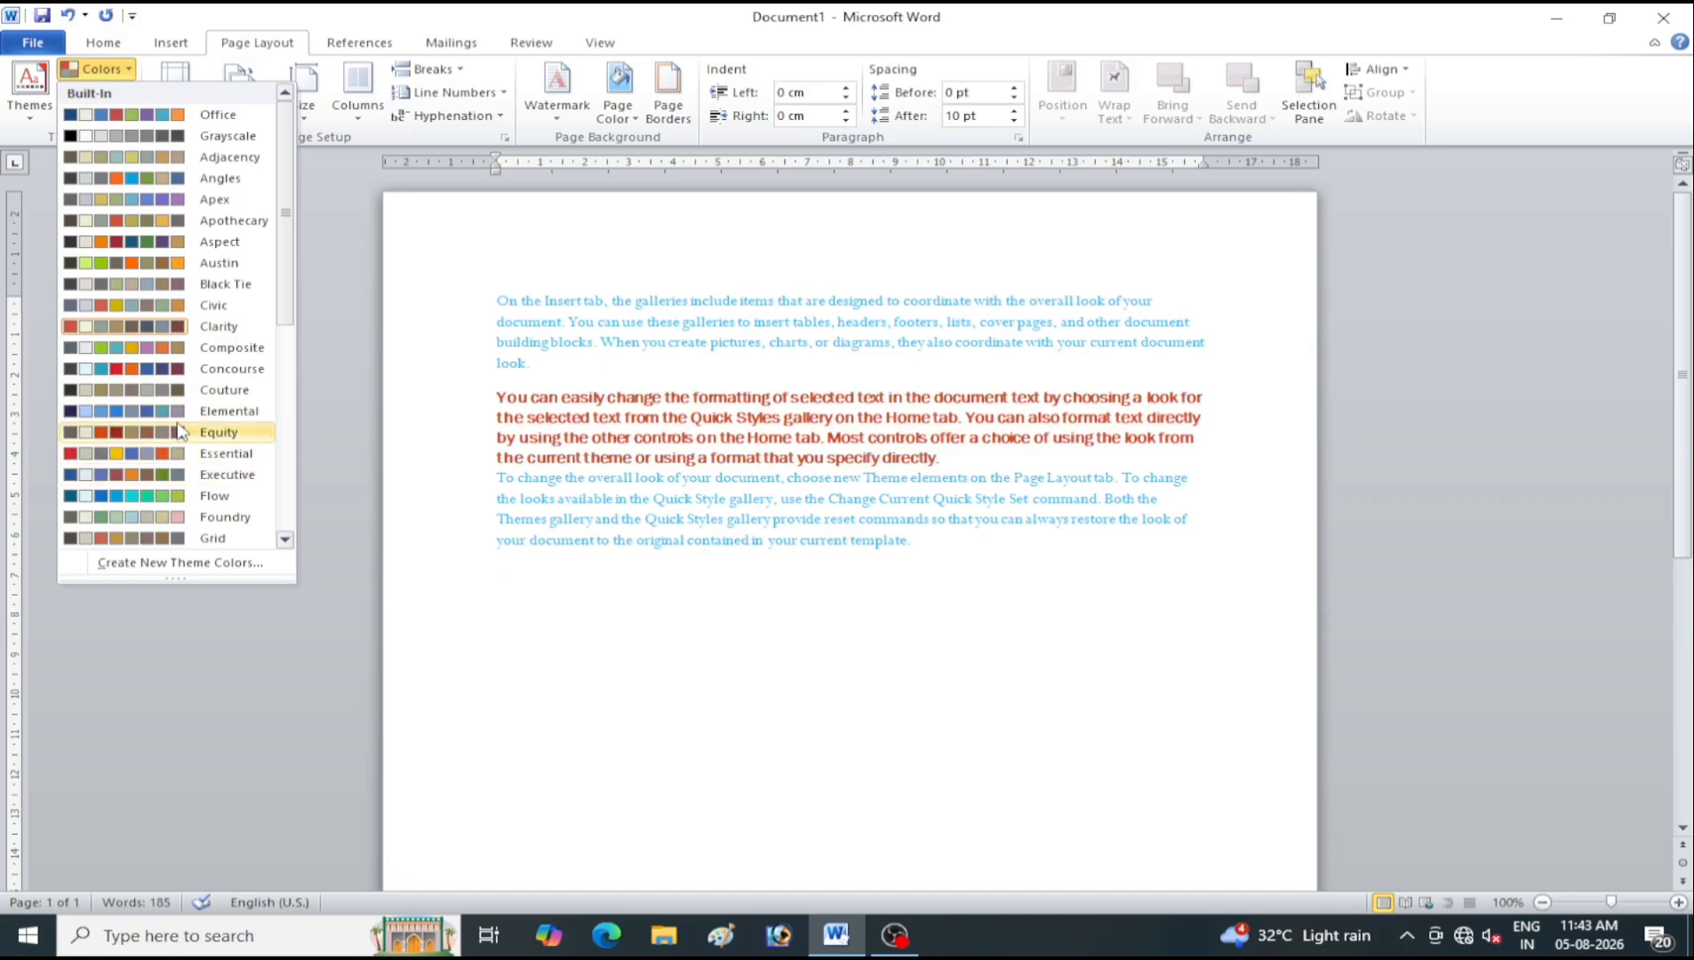
{"action": "left_click", "coordinate": [131, 326]}
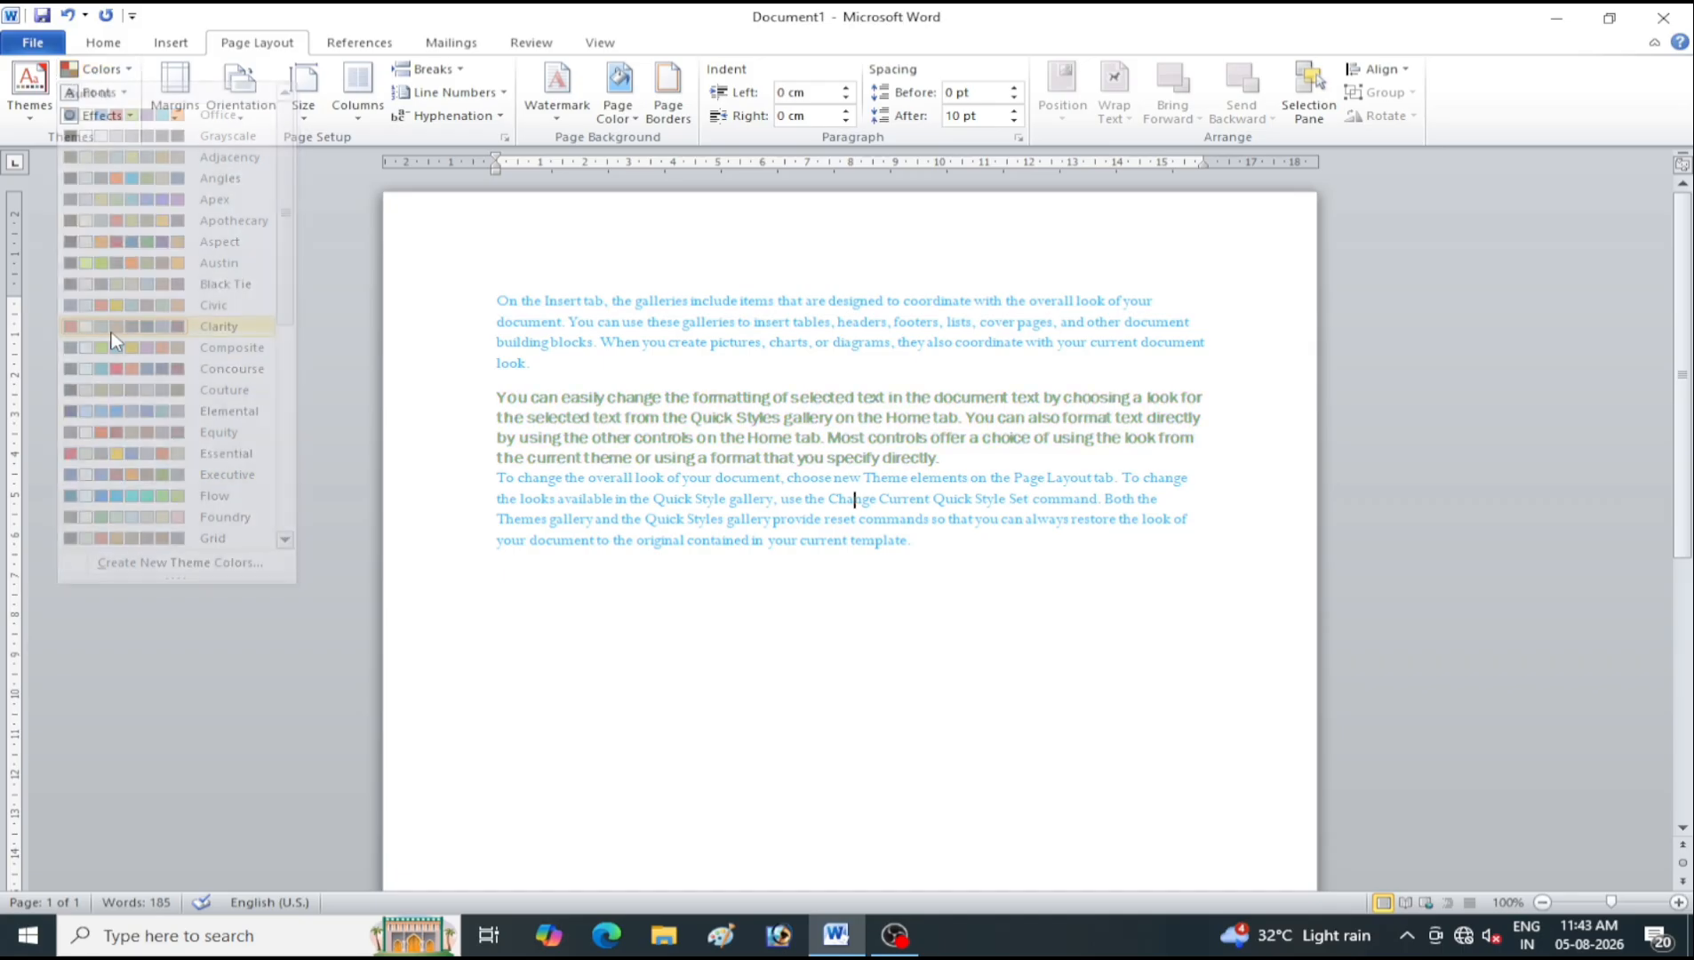
{"action": "left_click", "coordinate": [112, 94]}
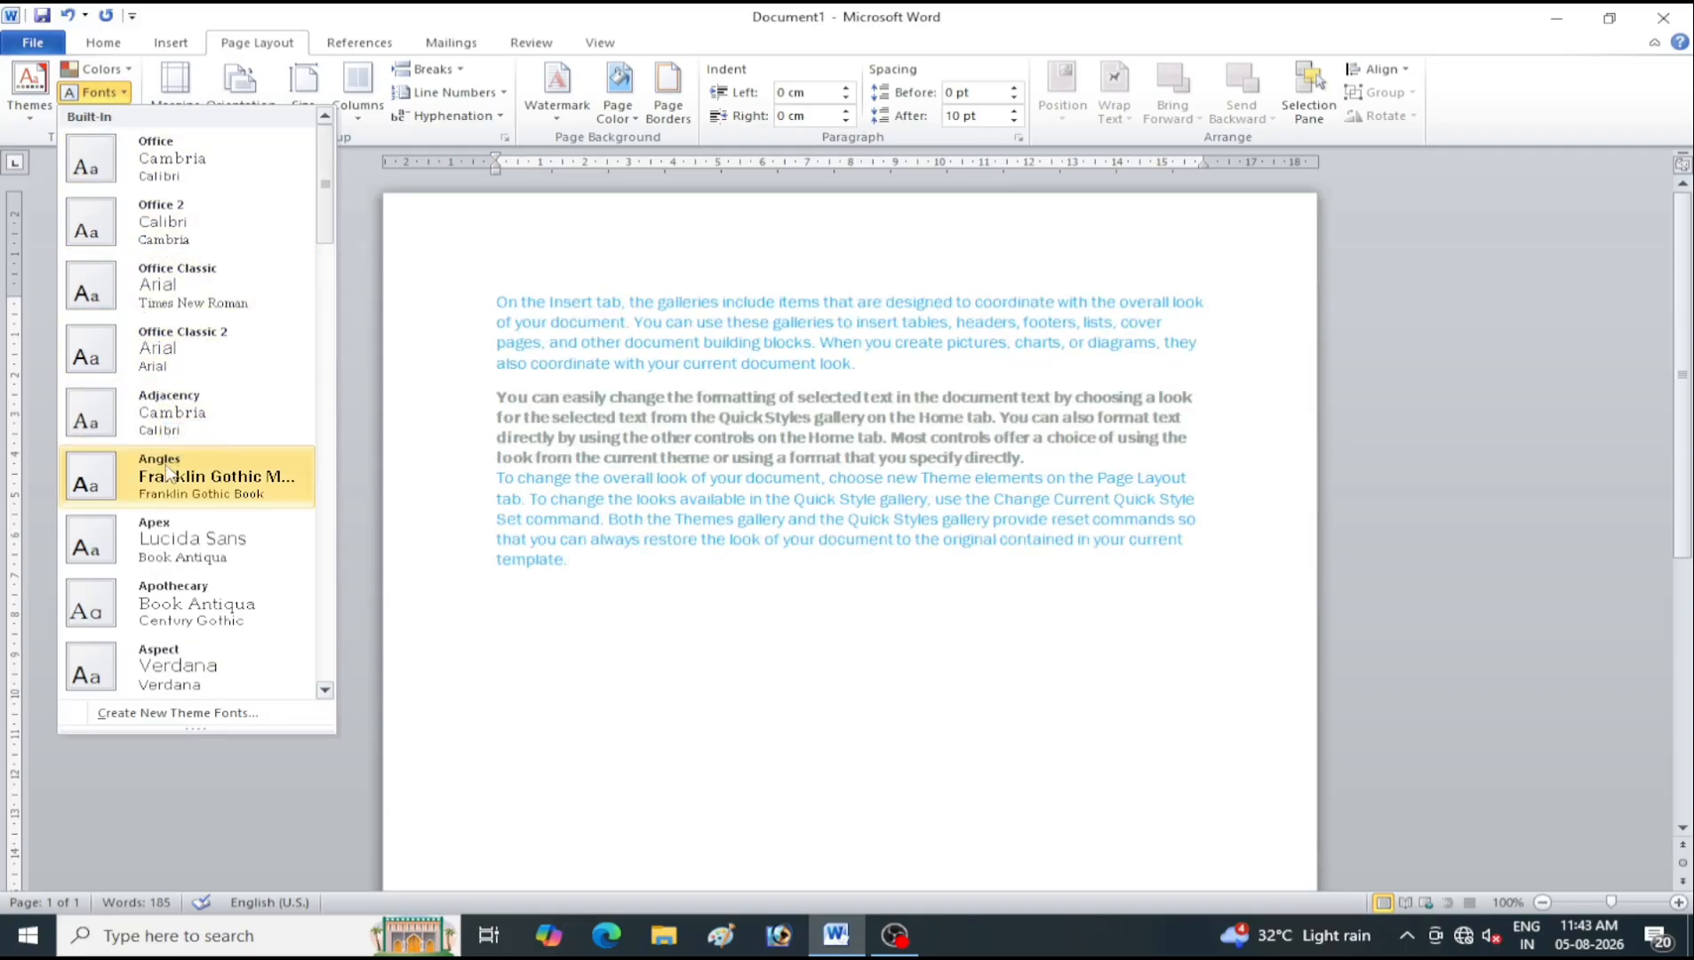
{"action": "left_click", "coordinate": [184, 542]}
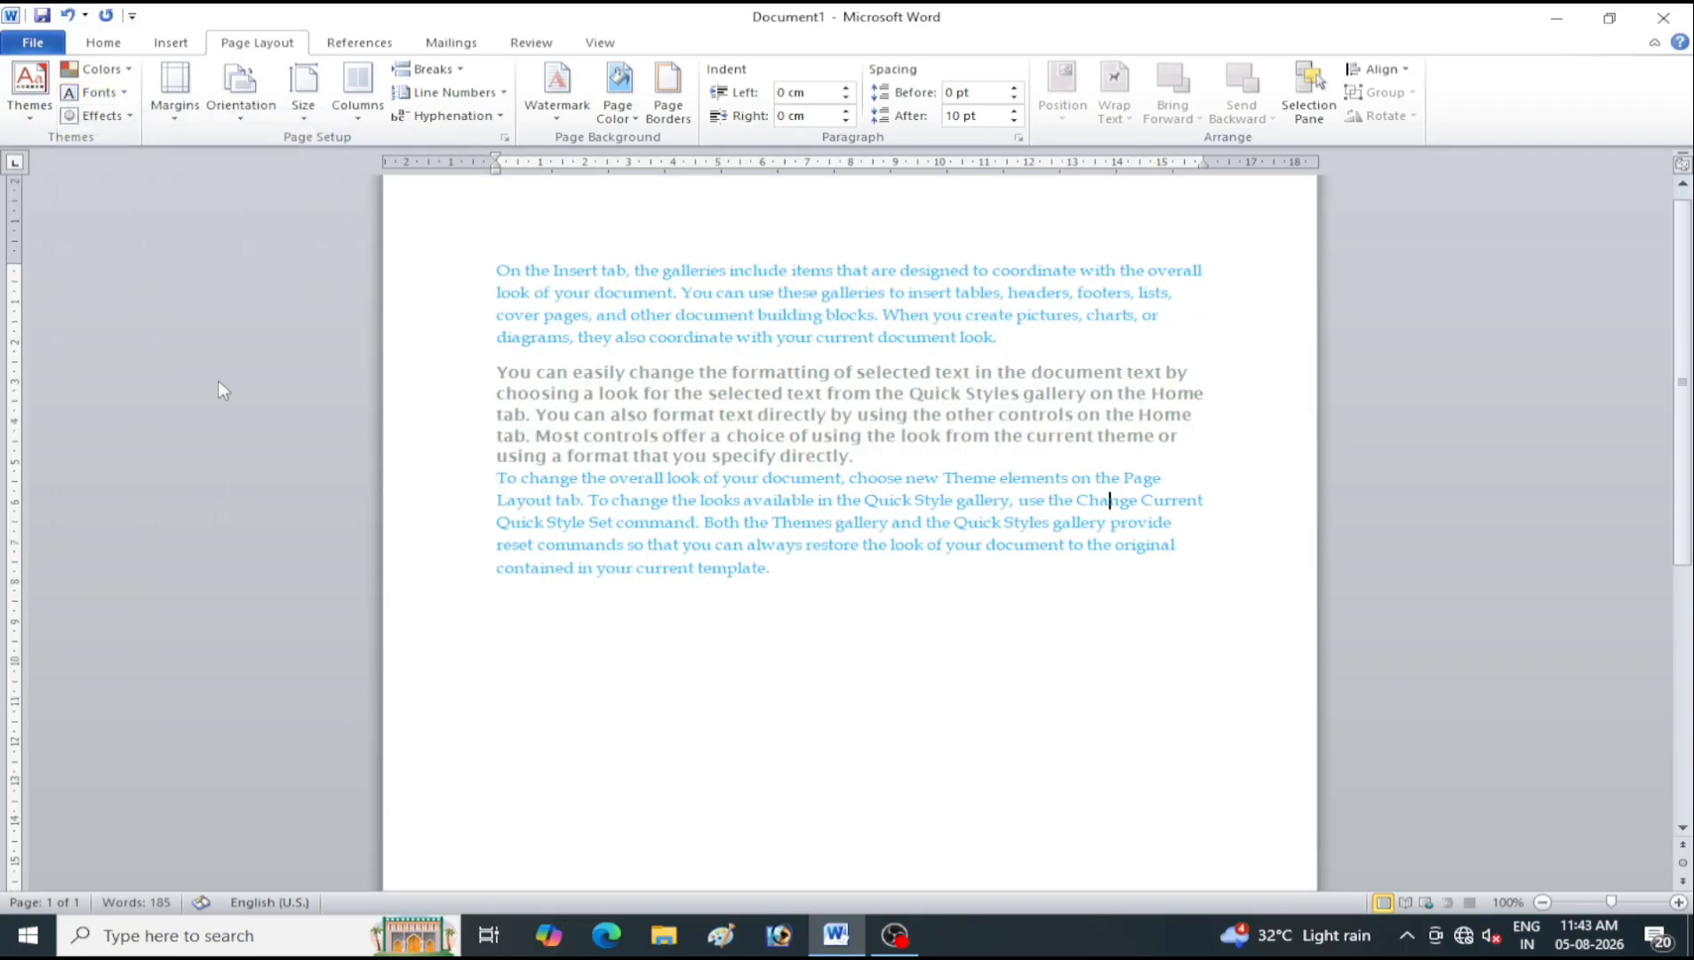
Apply the Angles, Office and Clarity theme effects to the document one after another
{"action": "left_click", "coordinate": [128, 115]}
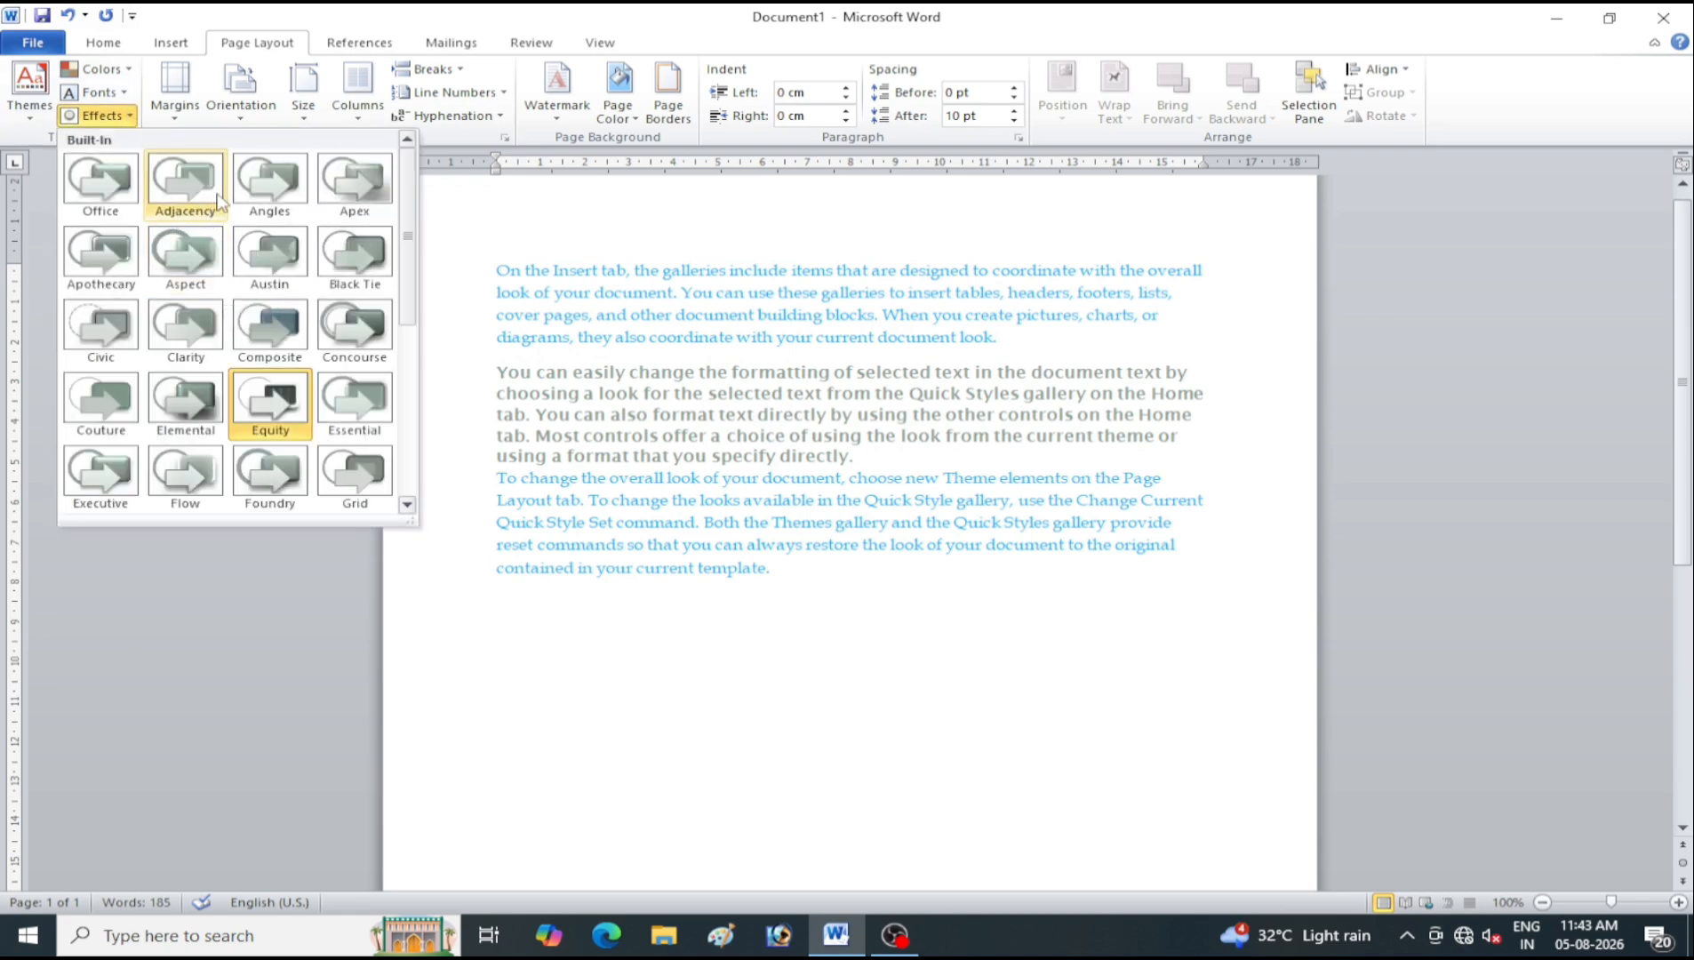
{"action": "left_click", "coordinate": [261, 199]}
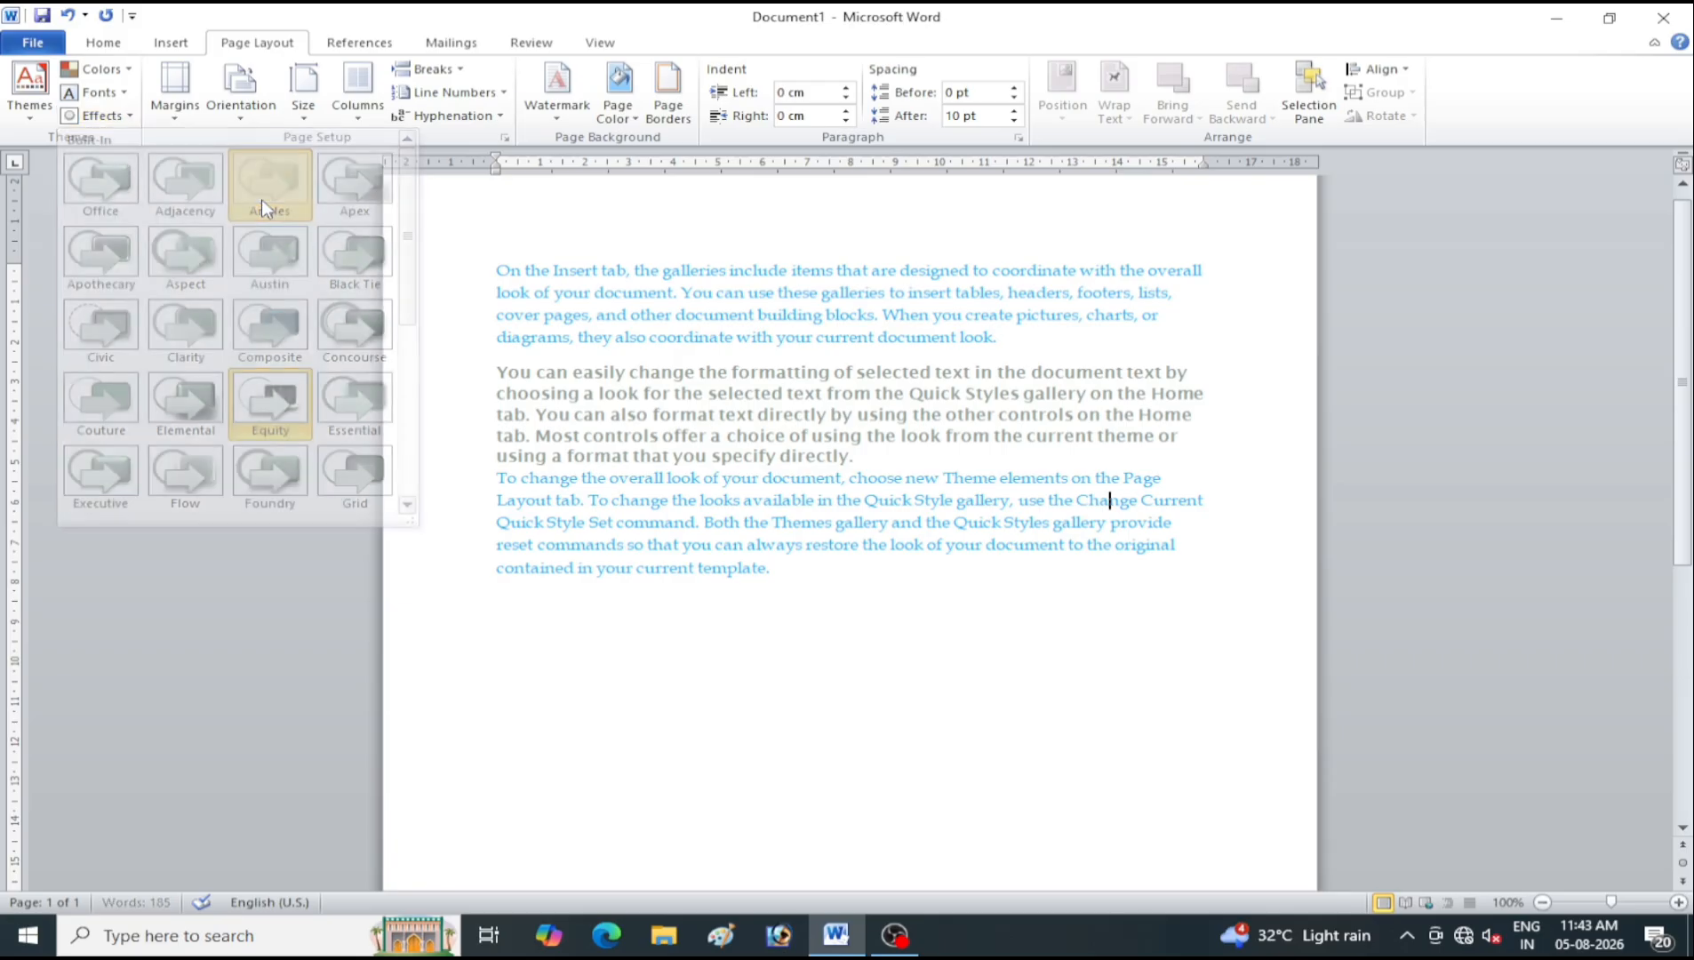
{"action": "left_click", "coordinate": [96, 115]}
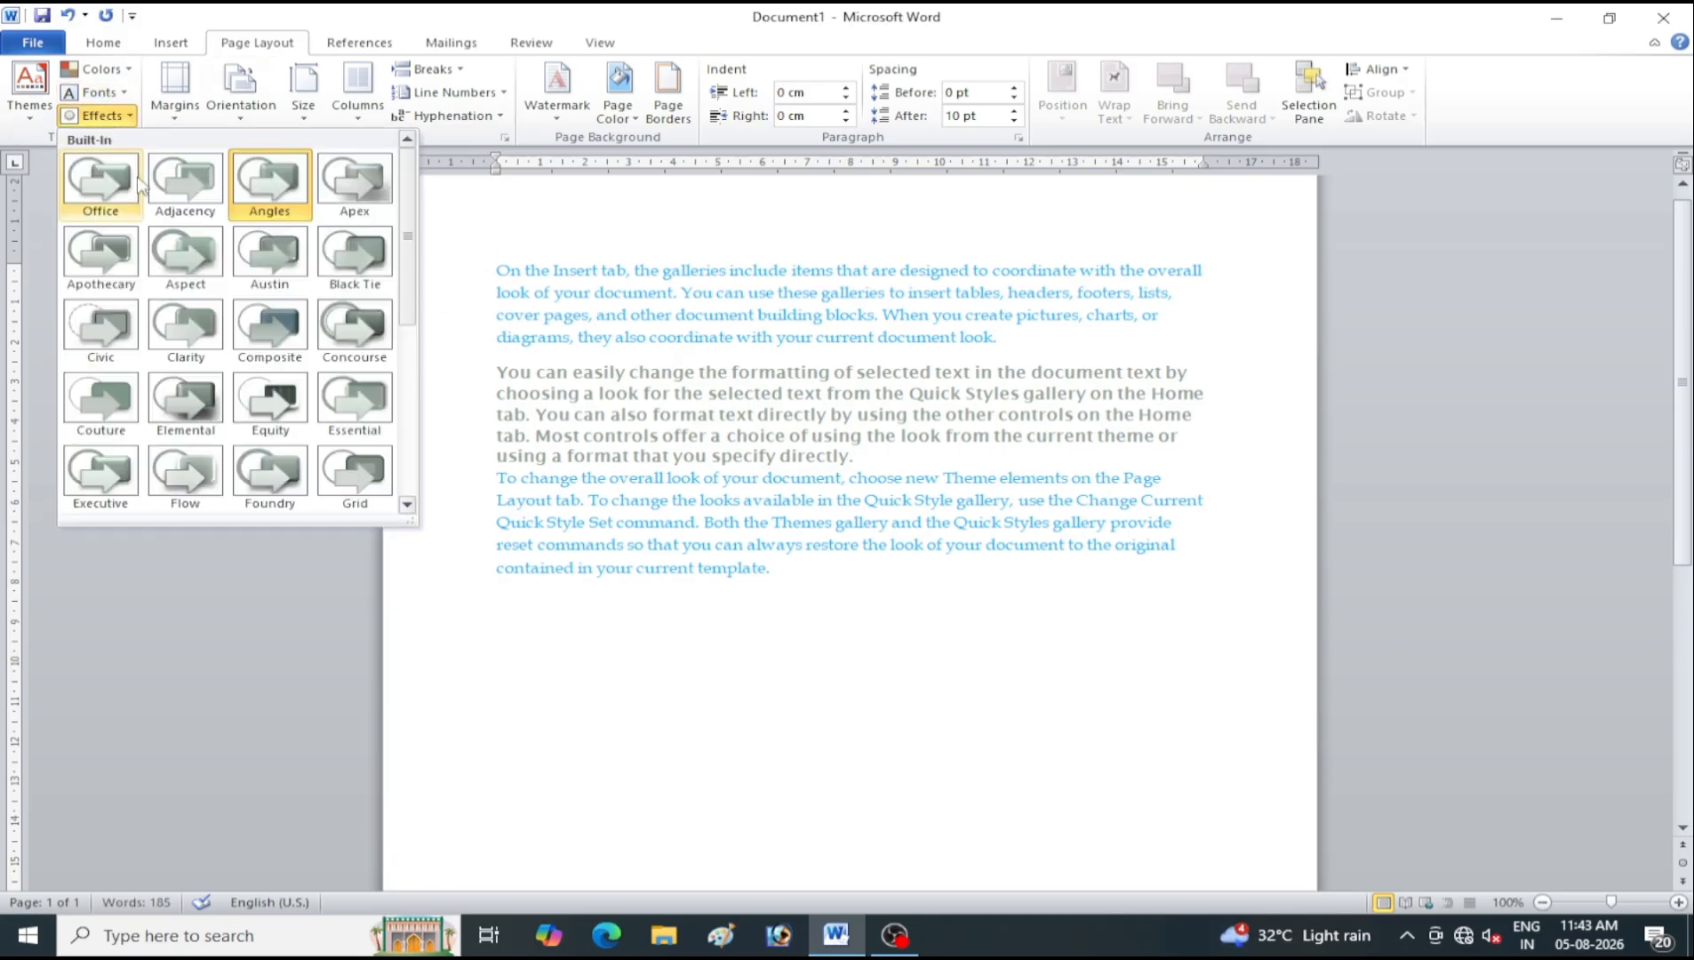
{"action": "left_click", "coordinate": [183, 151]}
{"action": "left_click", "coordinate": [113, 117]}
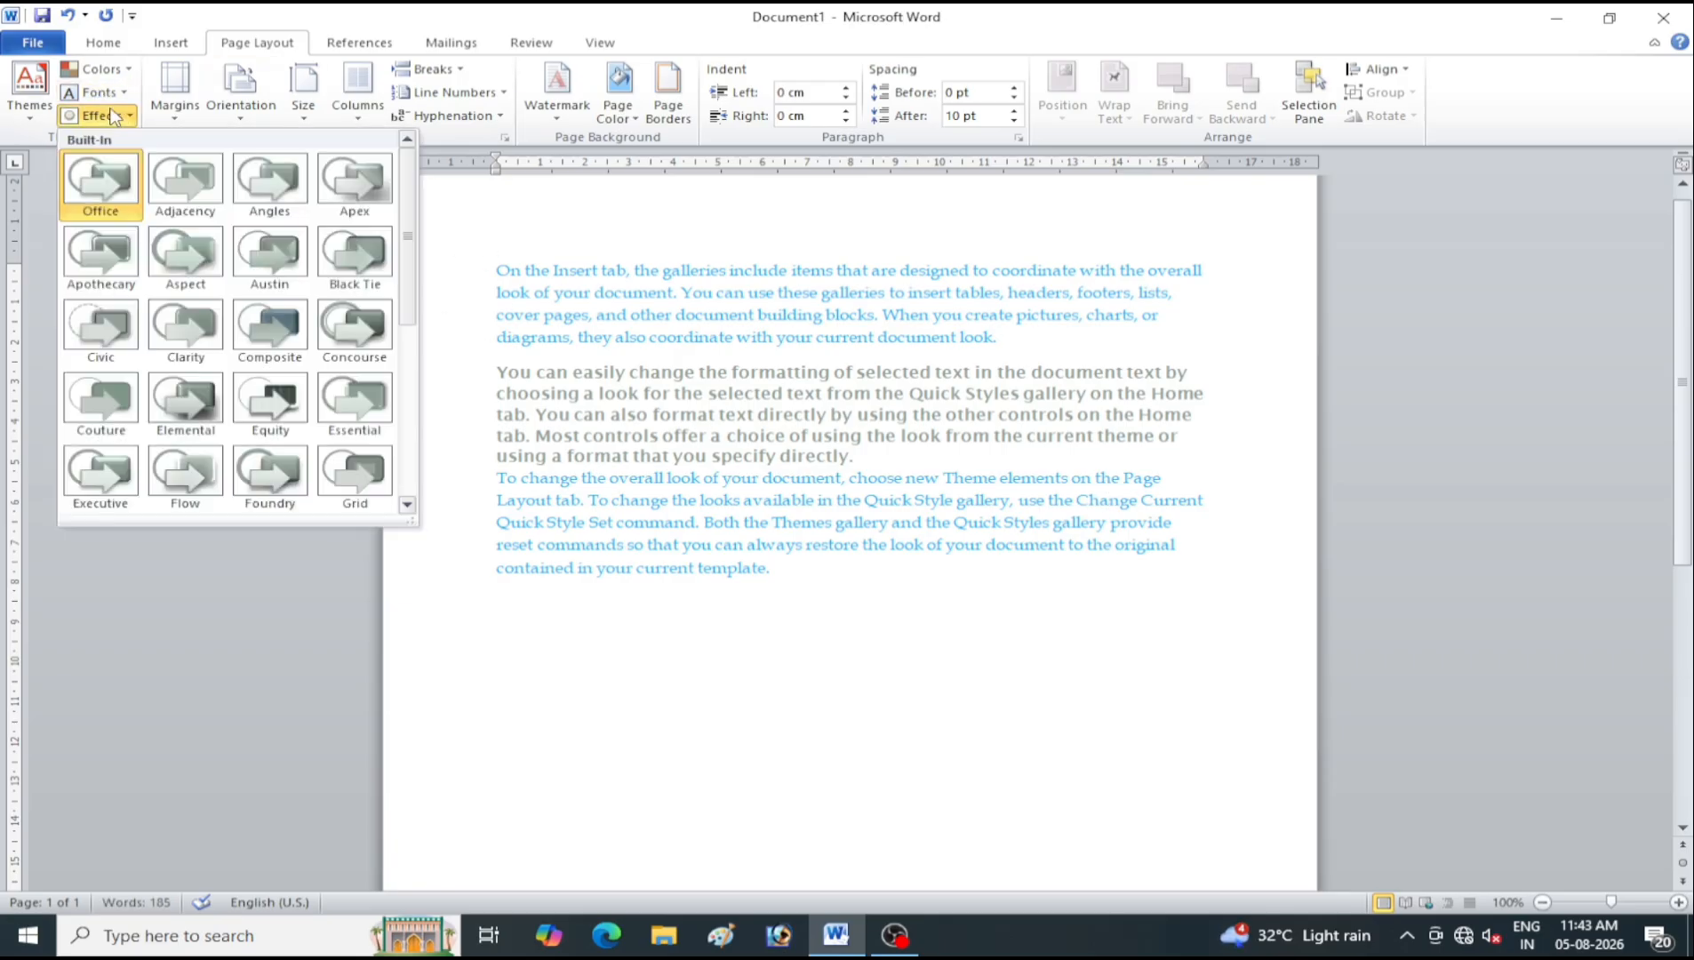
{"action": "left_click", "coordinate": [185, 332]}
Place the cursor in the second paragraph and apply the Composite and then the Adjacency theme effects
{"action": "left_click", "coordinate": [716, 408]}
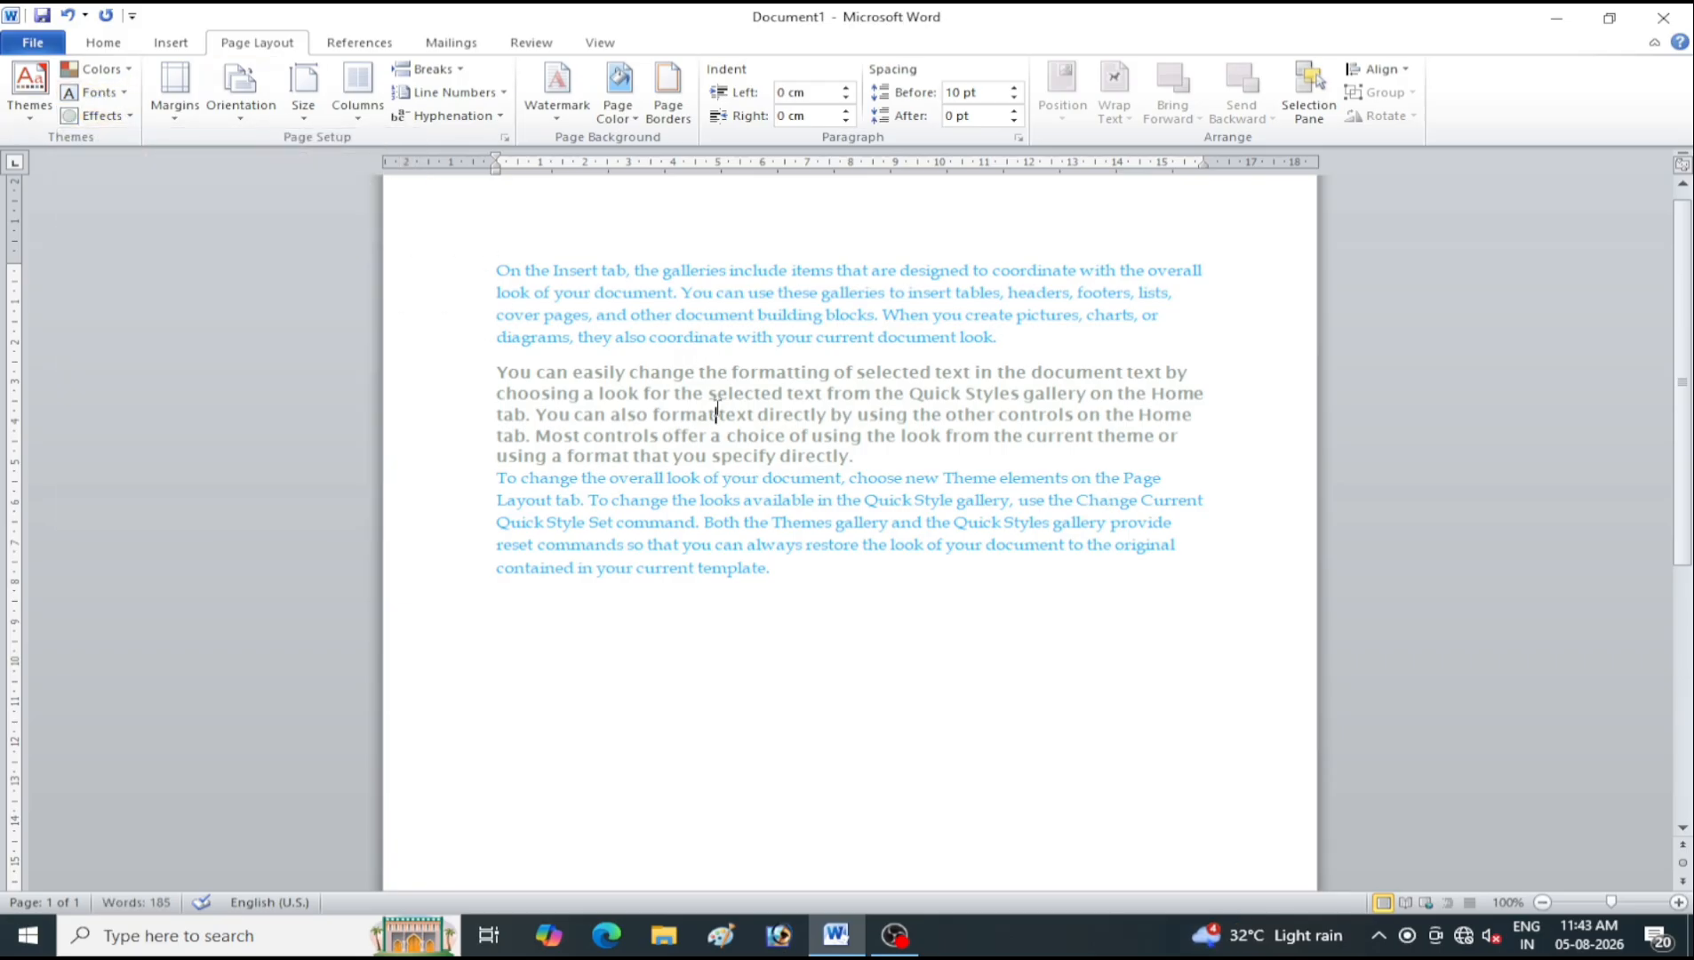
{"action": "left_click", "coordinate": [97, 116]}
{"action": "left_click", "coordinate": [299, 333]}
{"action": "left_click", "coordinate": [111, 119]}
{"action": "left_click", "coordinate": [187, 188]}
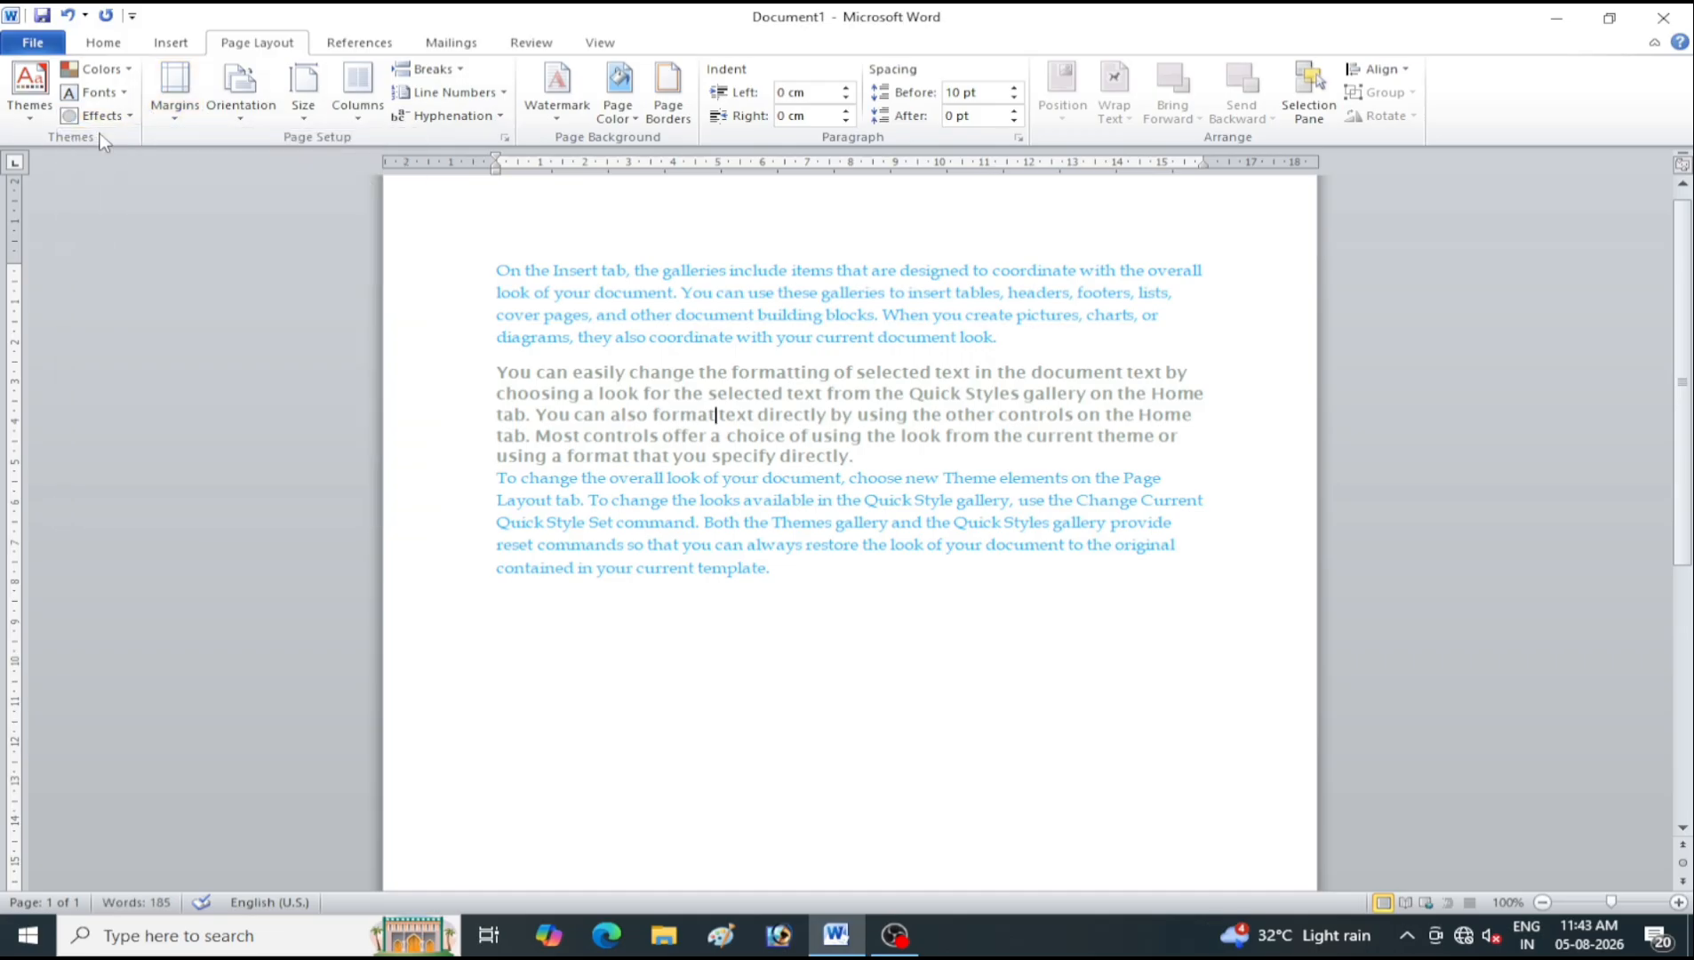
Apply the Office theme and then the Clarity theme, viewing the available theme effects after each
{"action": "left_click", "coordinate": [38, 121]}
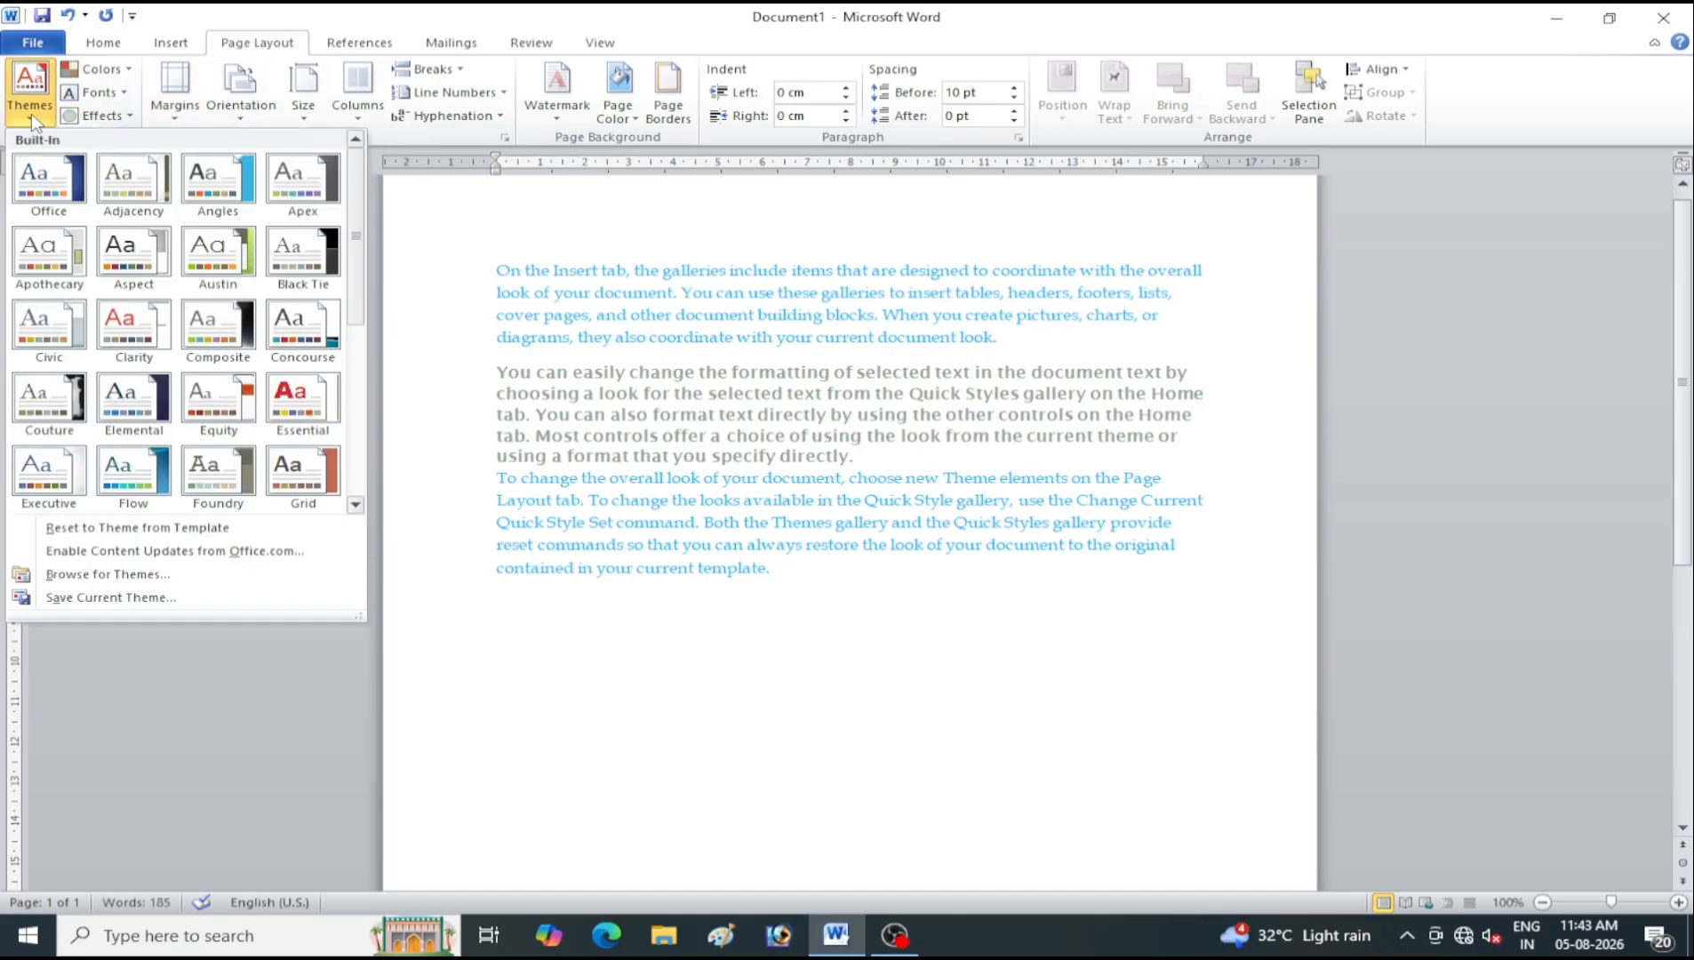
{"action": "left_click", "coordinate": [48, 190]}
{"action": "left_click", "coordinate": [98, 115]}
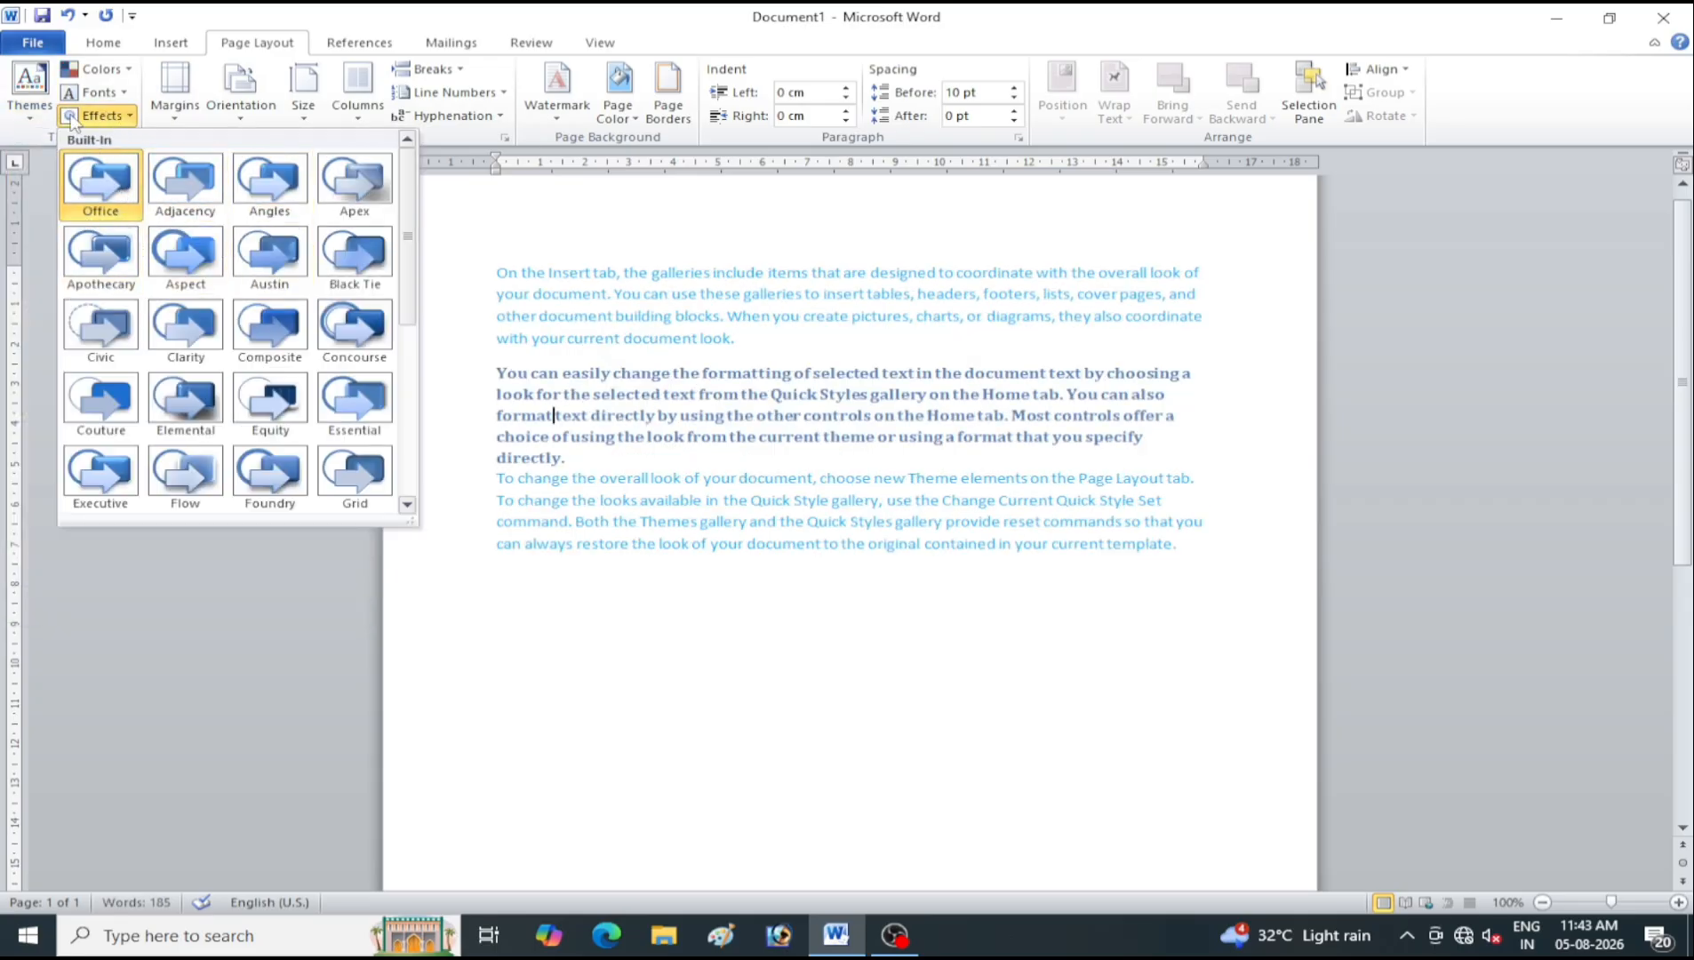
{"action": "left_click", "coordinate": [34, 114]}
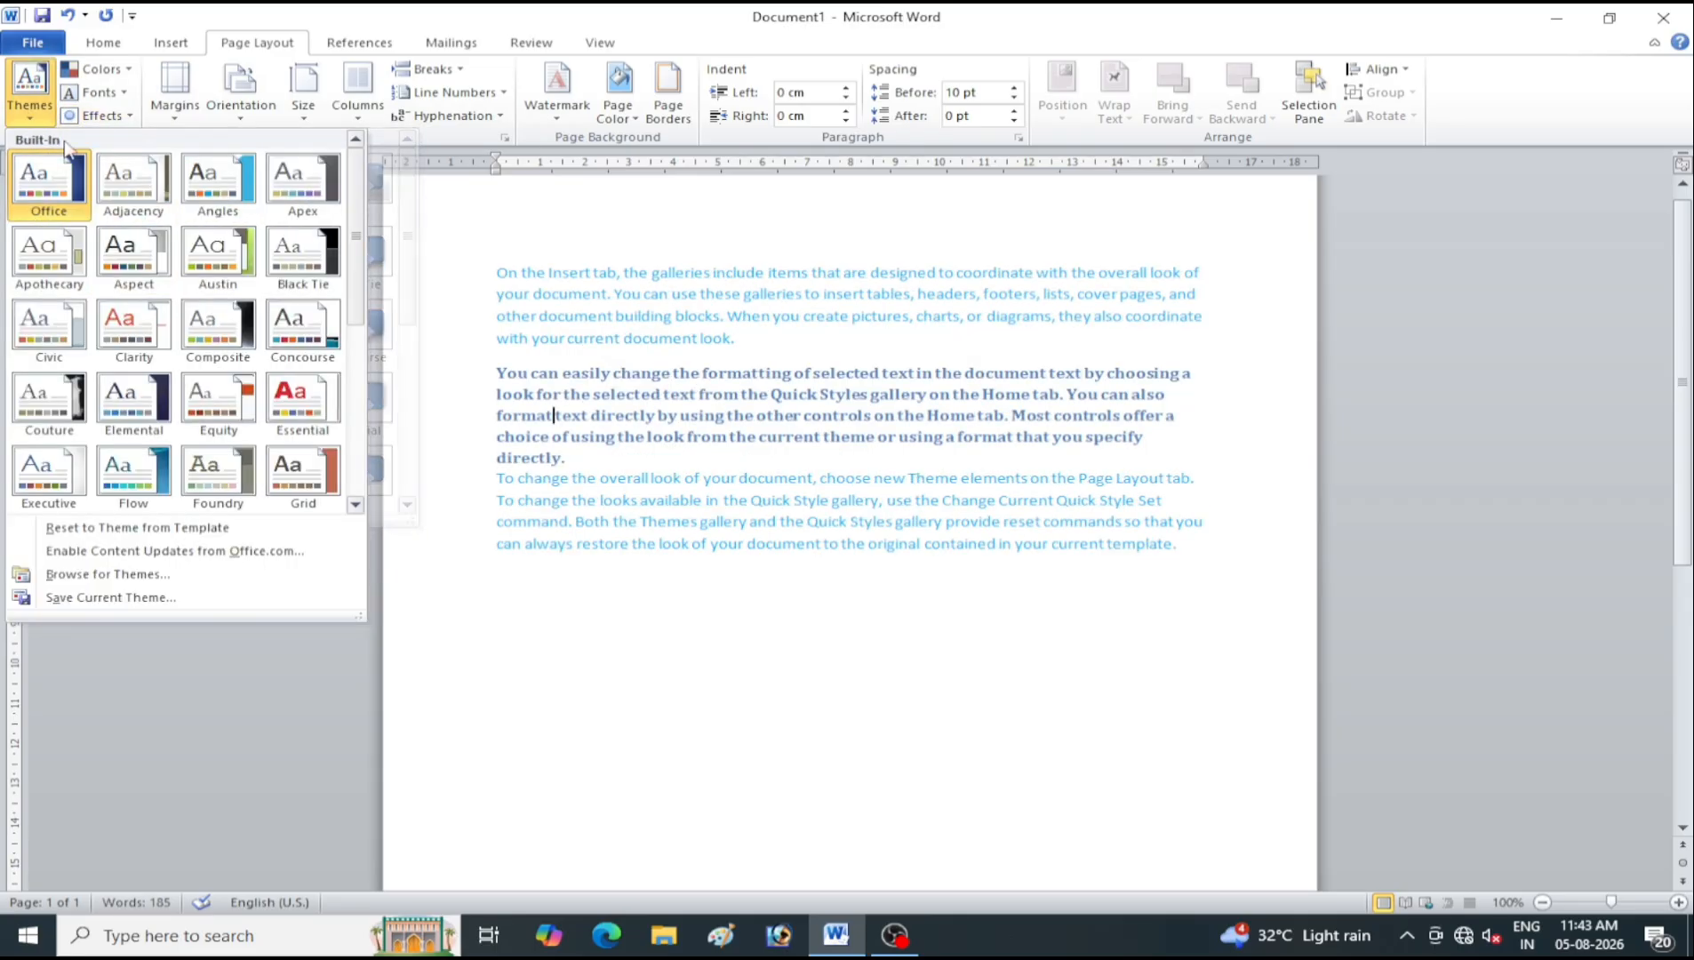
{"action": "left_click", "coordinate": [144, 320]}
{"action": "left_click", "coordinate": [98, 116]}
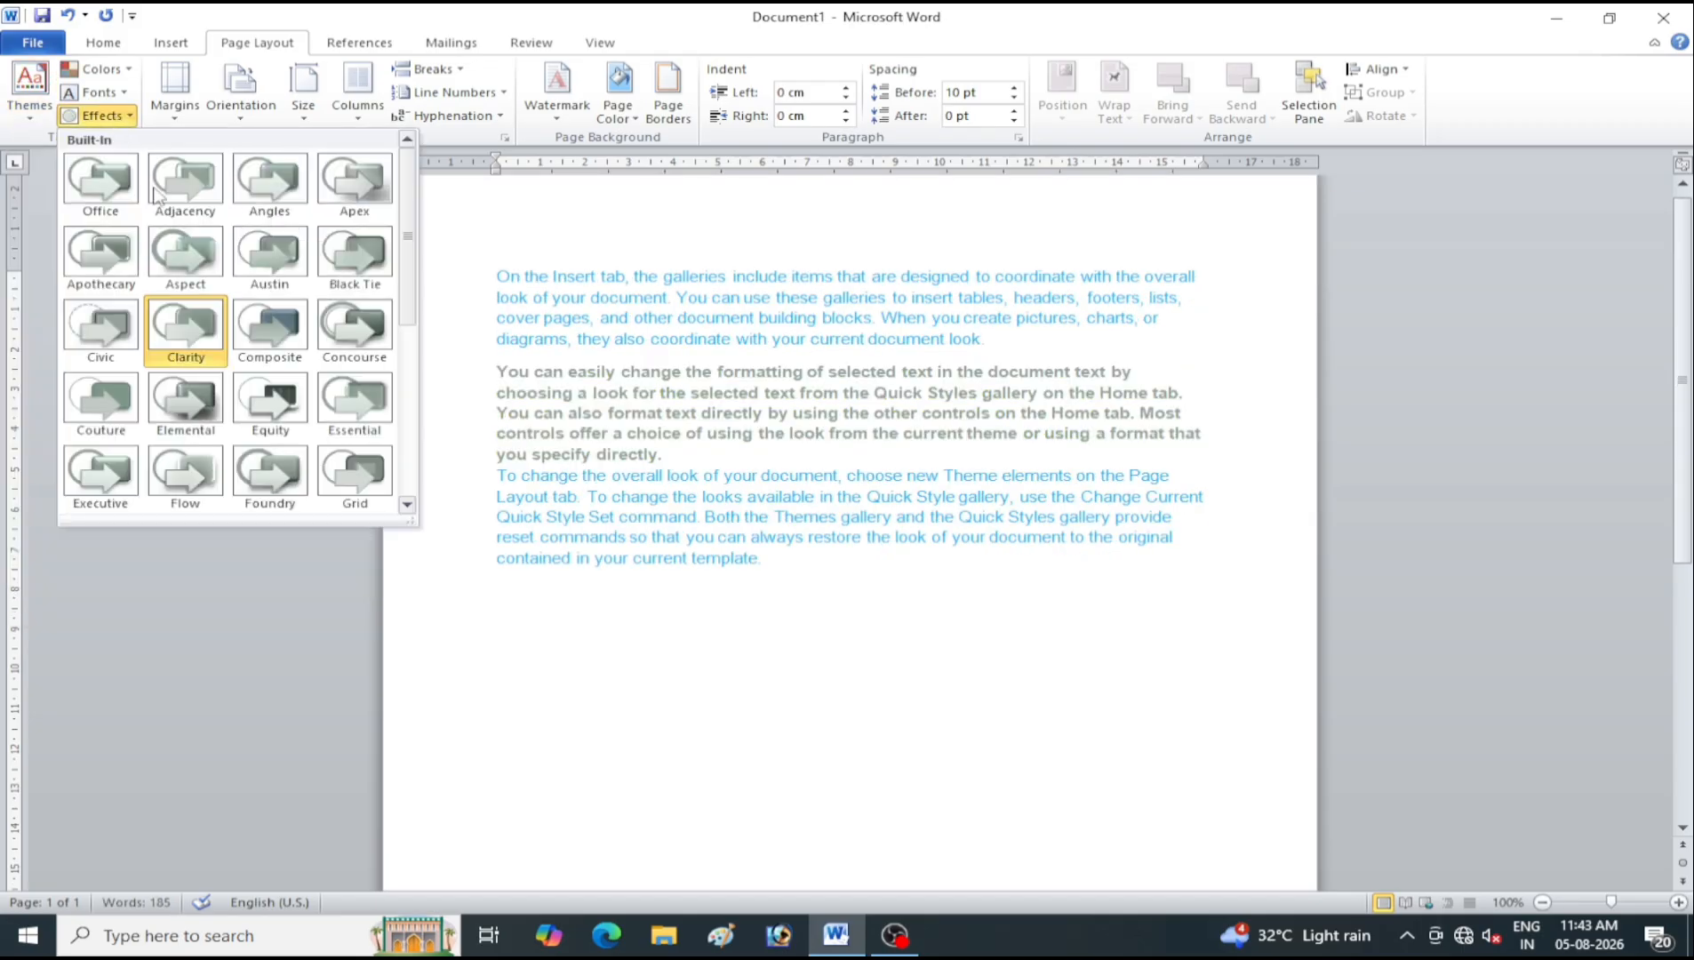
Apply the Composite theme to the document and set its theme effects to Concourse
{"action": "left_click", "coordinate": [25, 107]}
{"action": "left_click", "coordinate": [218, 329]}
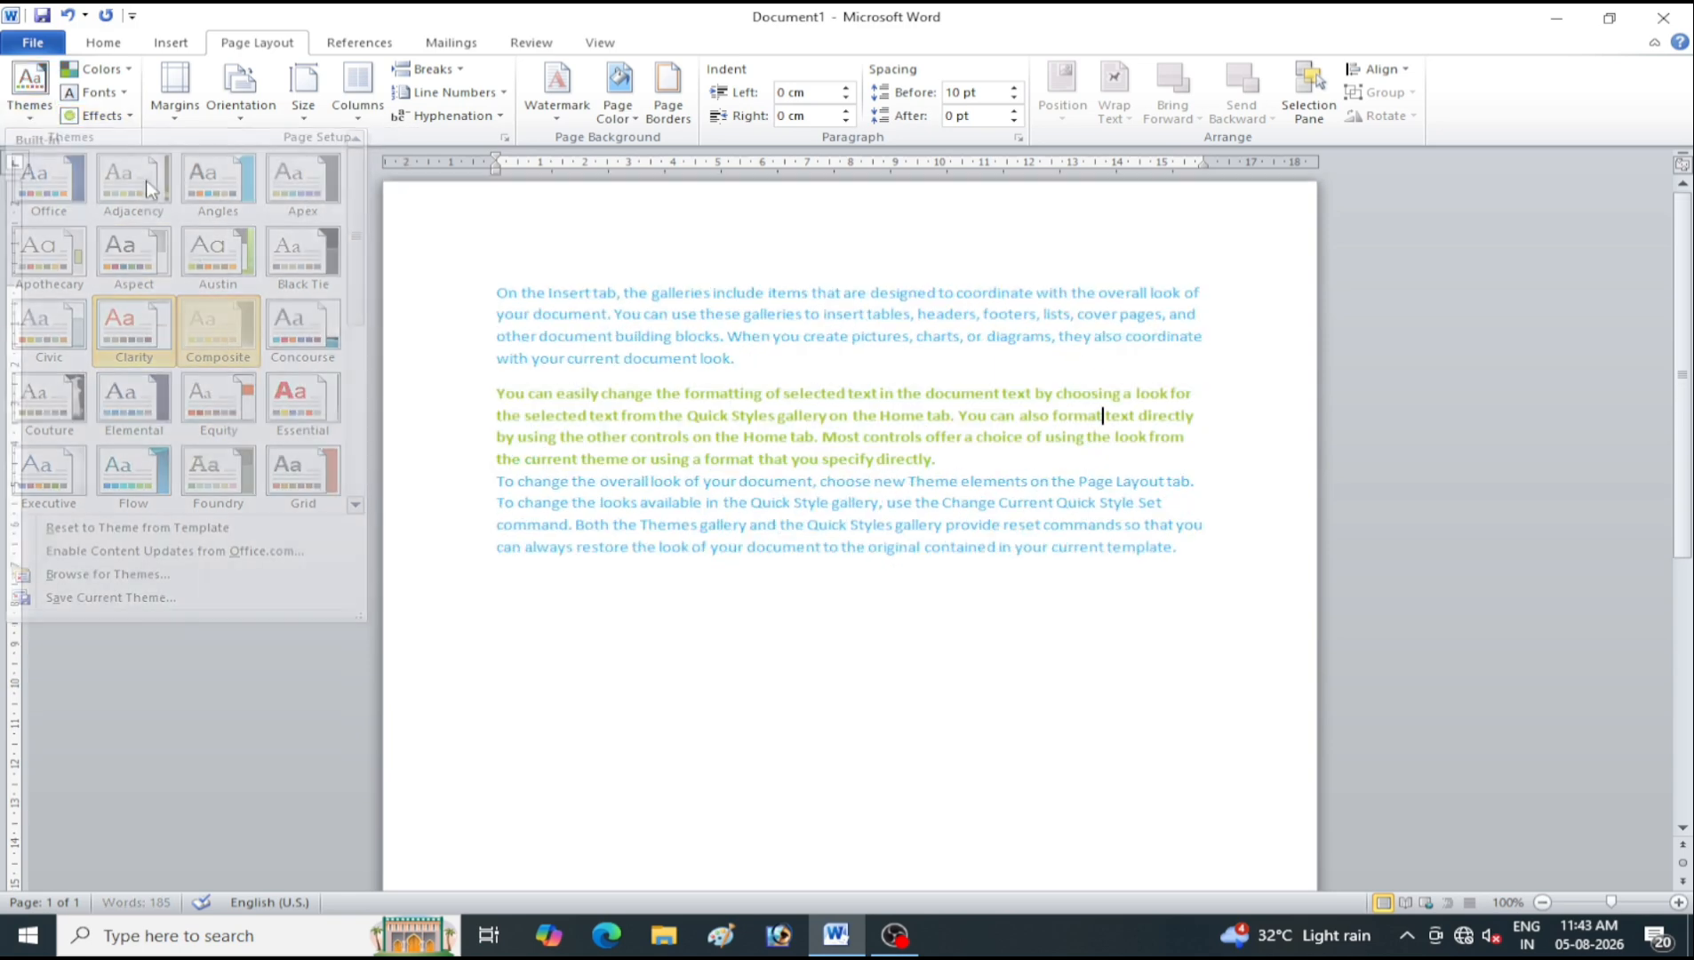
{"action": "left_click", "coordinate": [104, 116]}
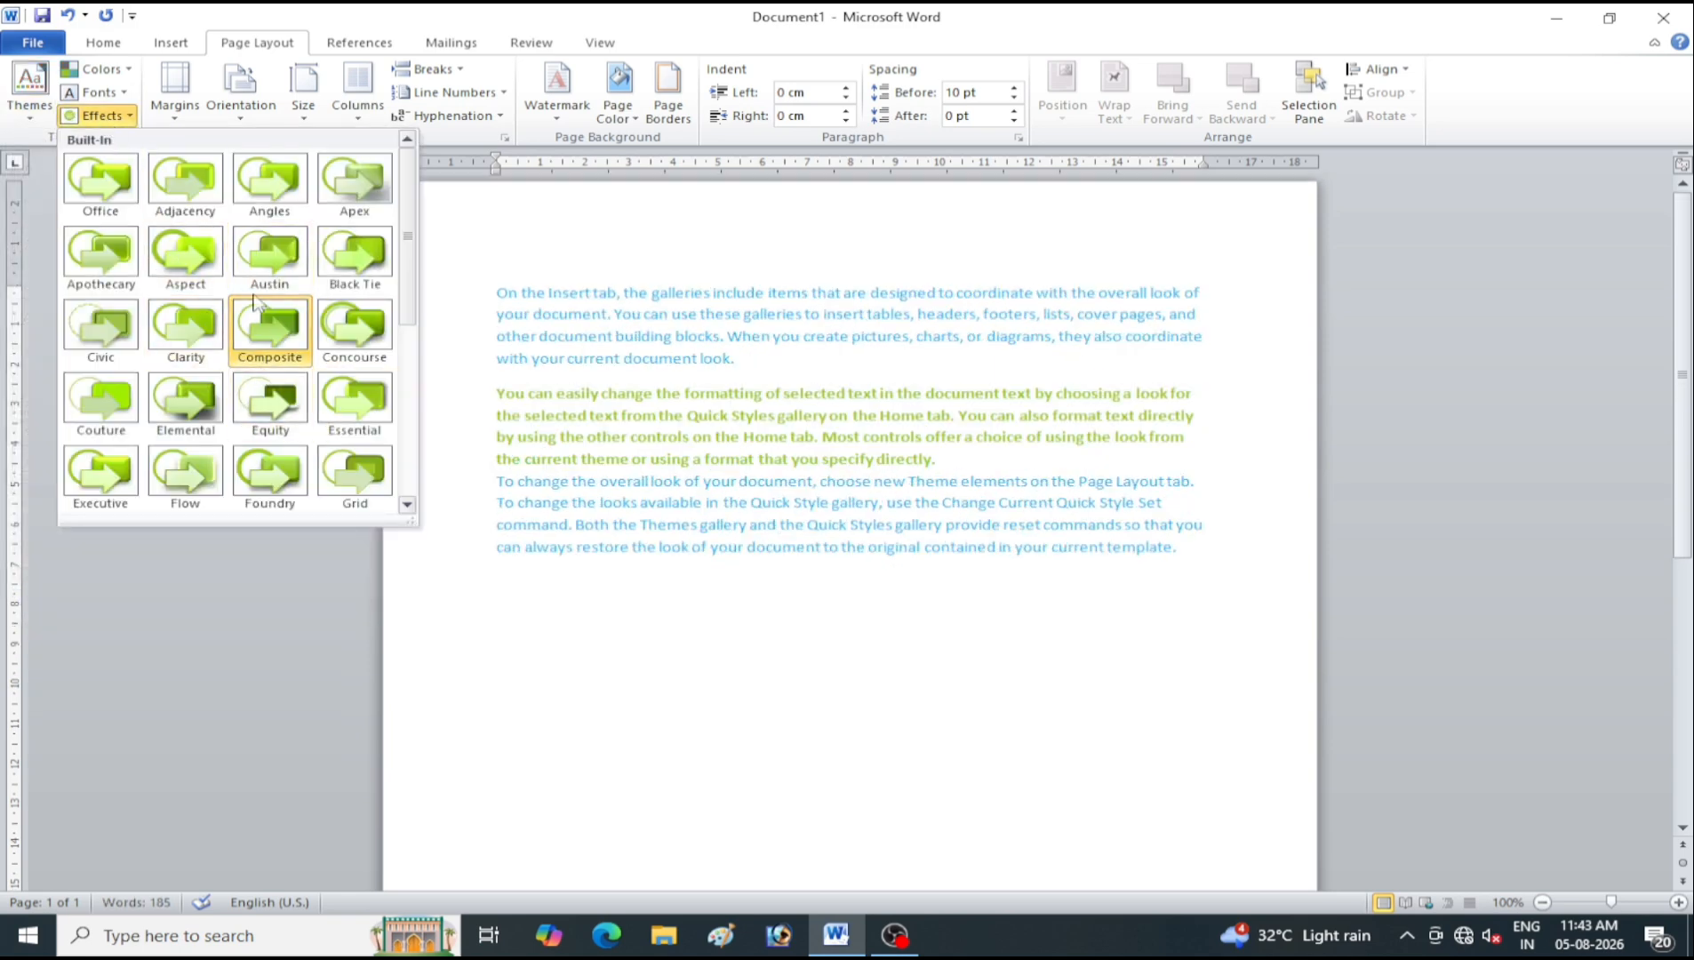
{"action": "left_click", "coordinate": [360, 327]}
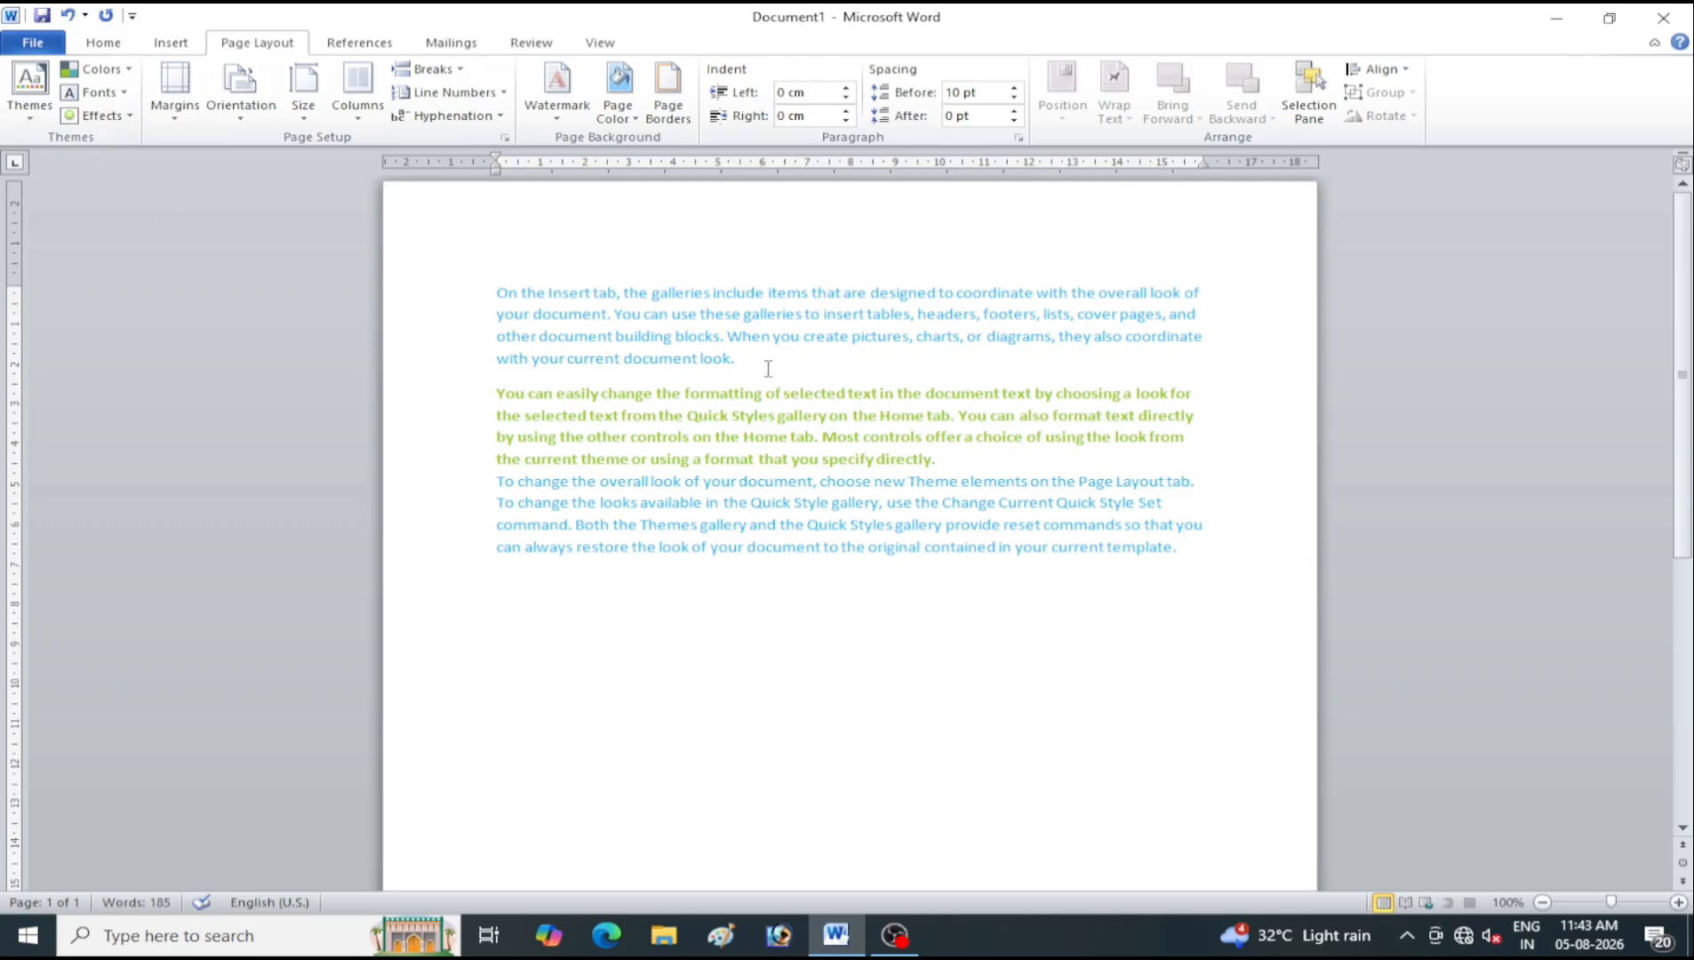
Insert a page break after the last paragraph to add a blank second page
{"action": "left_click", "coordinate": [1110, 775]}
{"action": "key", "text": "ctrl+Return"}
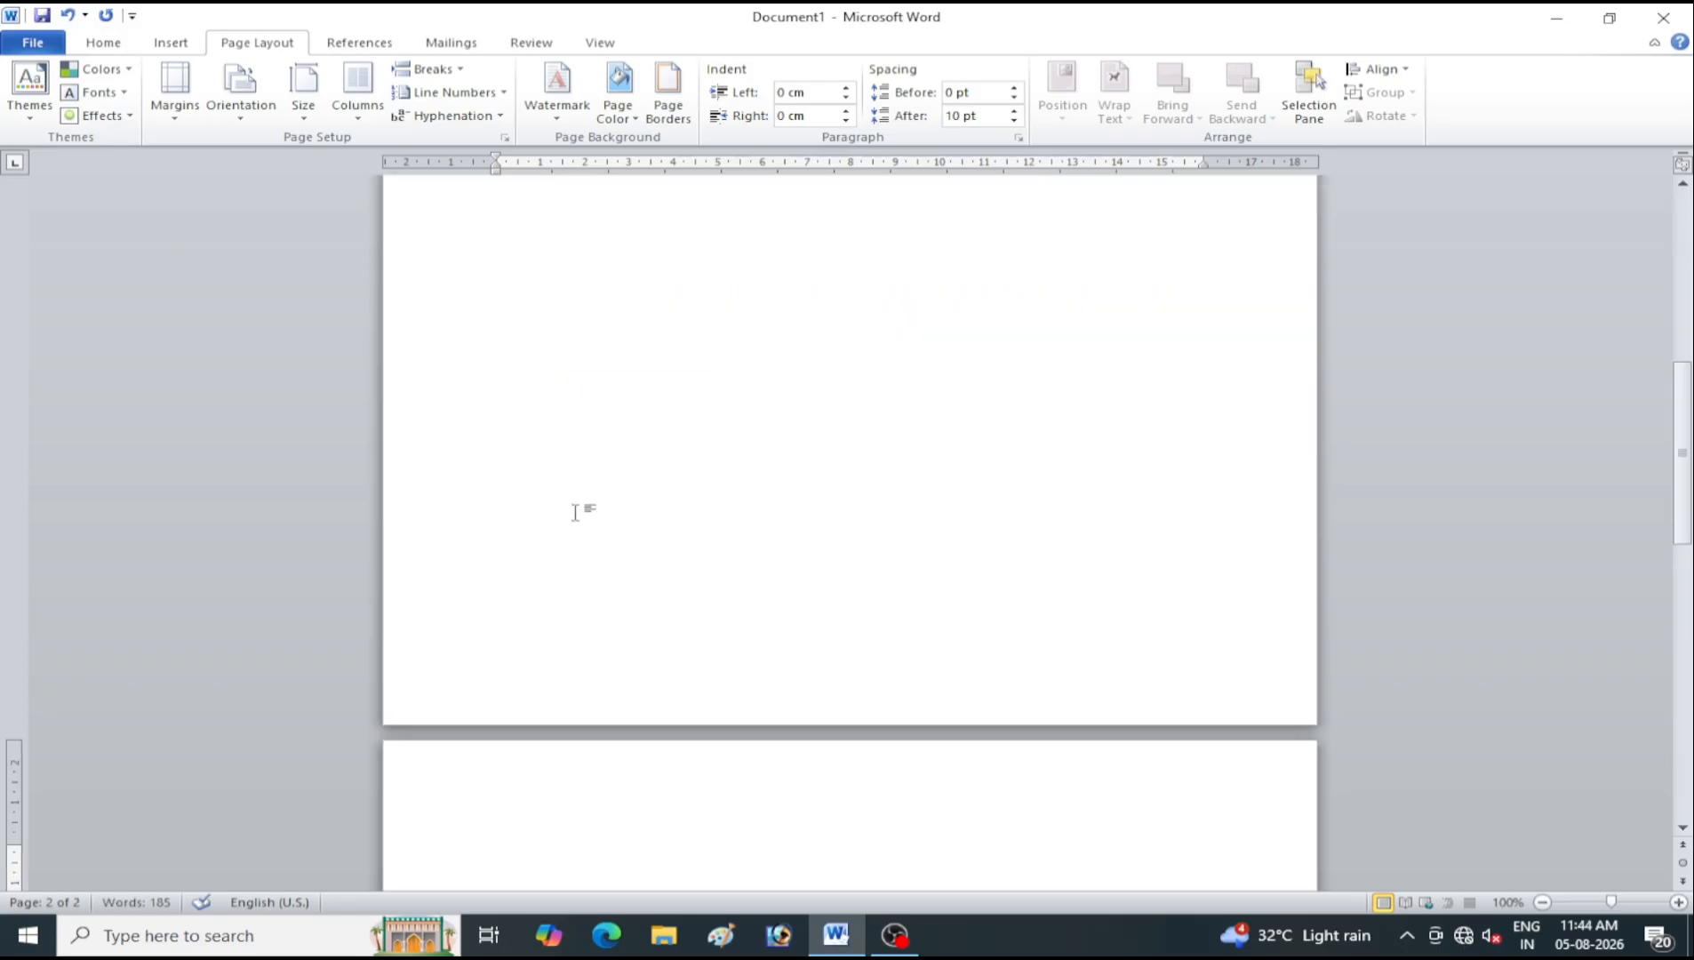
{"action": "scroll", "coordinate": [581, 514], "scroll_direction": "up", "scroll_amount": 6}
{"action": "scroll", "coordinate": [581, 514], "scroll_direction": "down", "scroll_amount": 6}
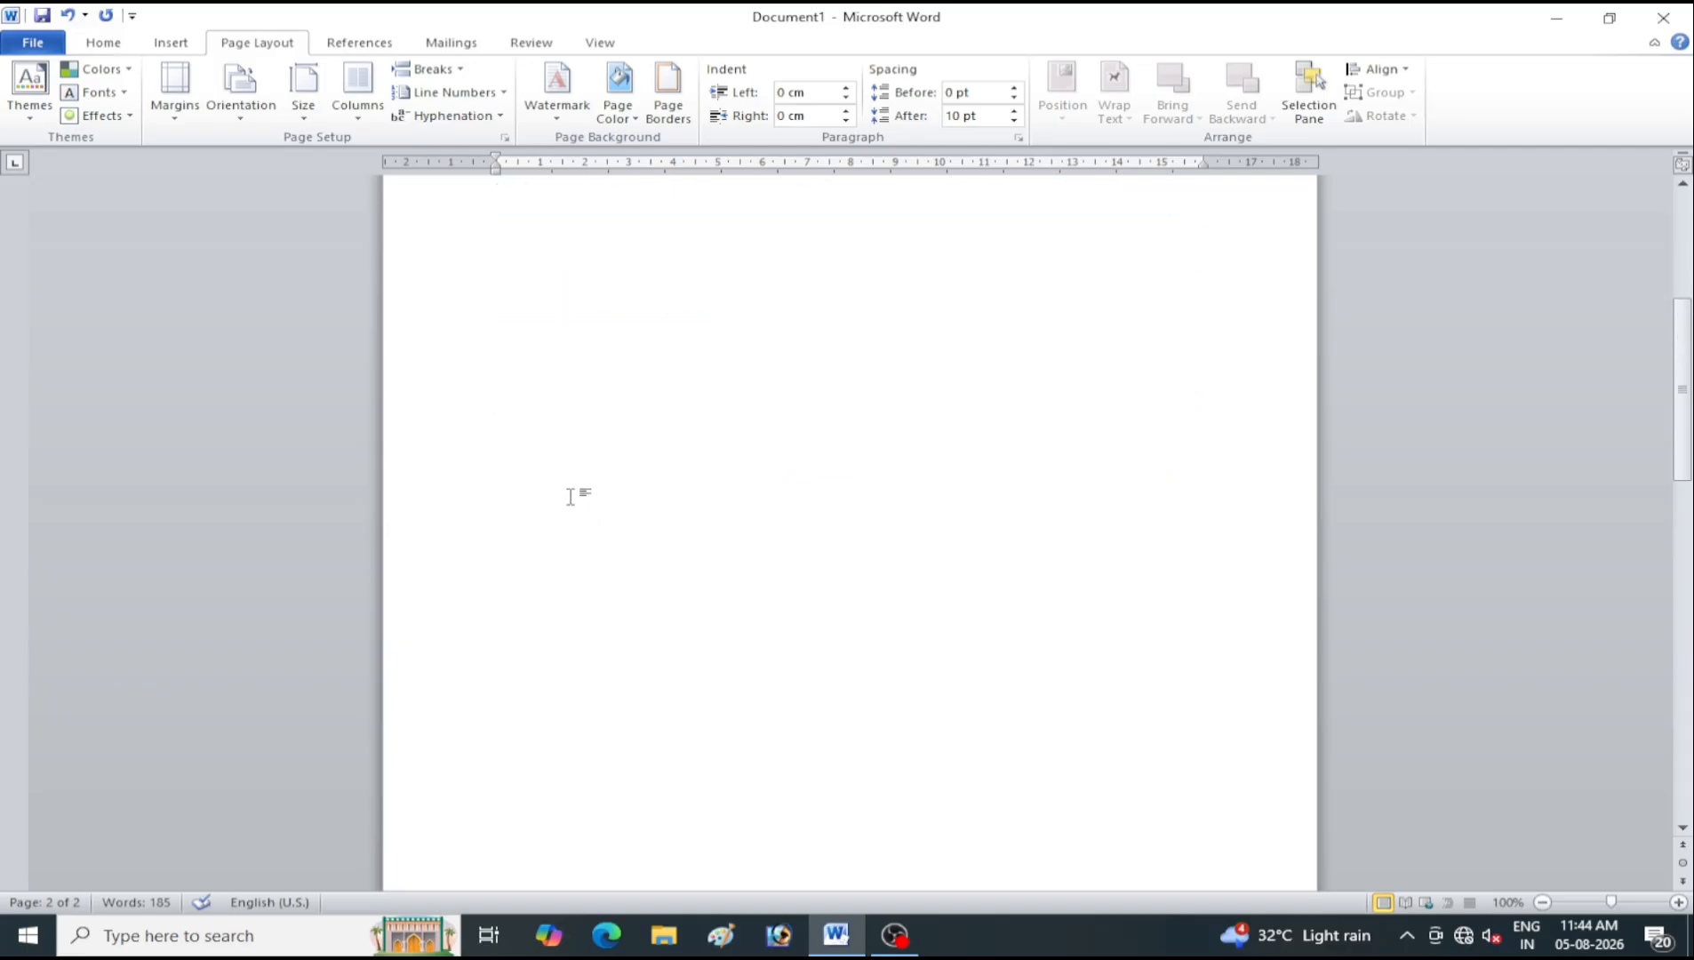
{"action": "scroll", "coordinate": [574, 501], "scroll_direction": "down", "scroll_amount": 3}
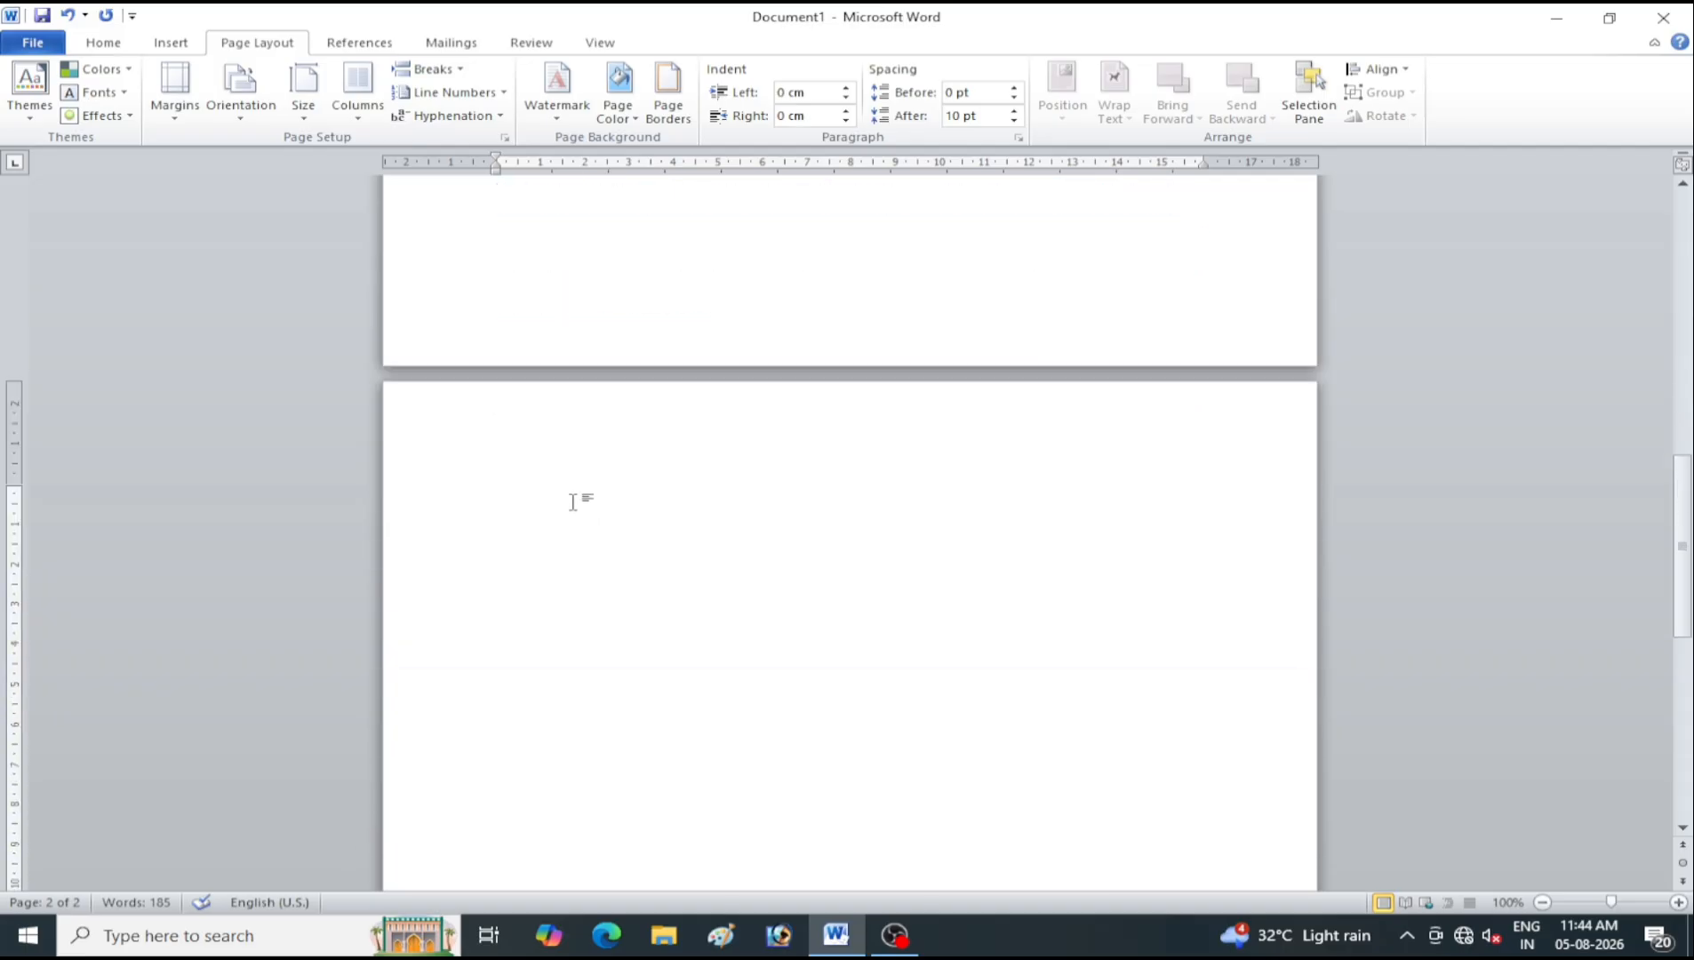
Add two blank lines above the first paragraph and enter the centered heading "Themes" there
{"action": "scroll", "coordinate": [574, 501], "scroll_direction": "up", "scroll_amount": 15}
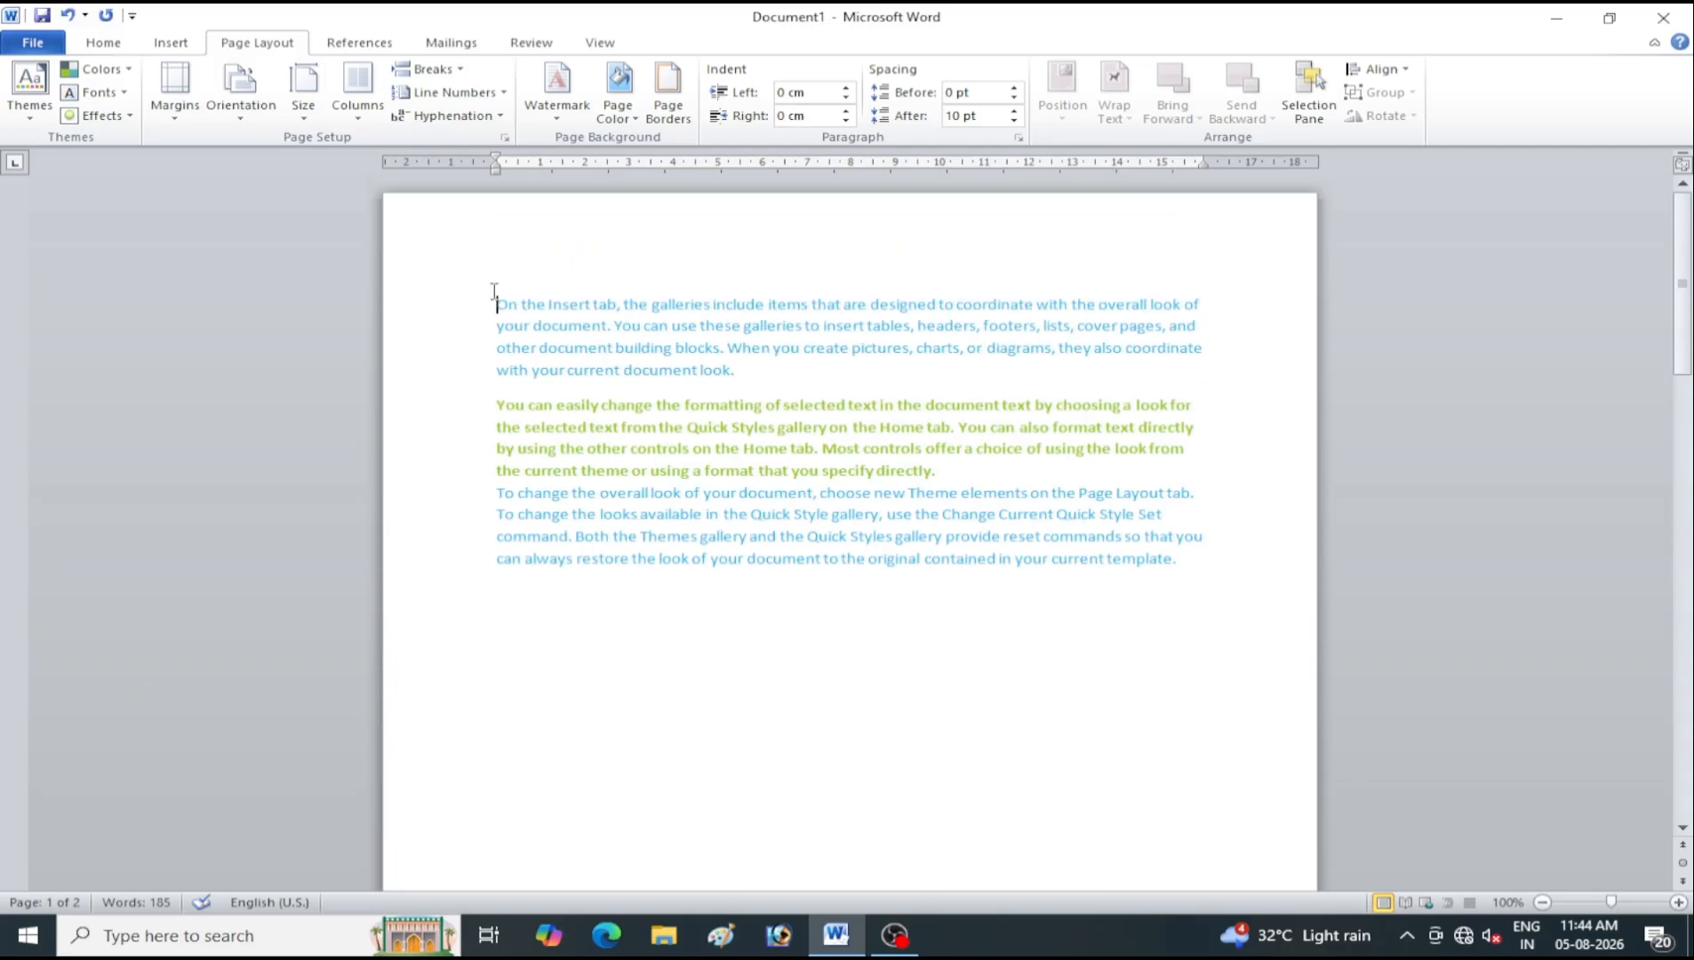
{"action": "key", "text": "Return"}
{"action": "key", "text": "Return"}
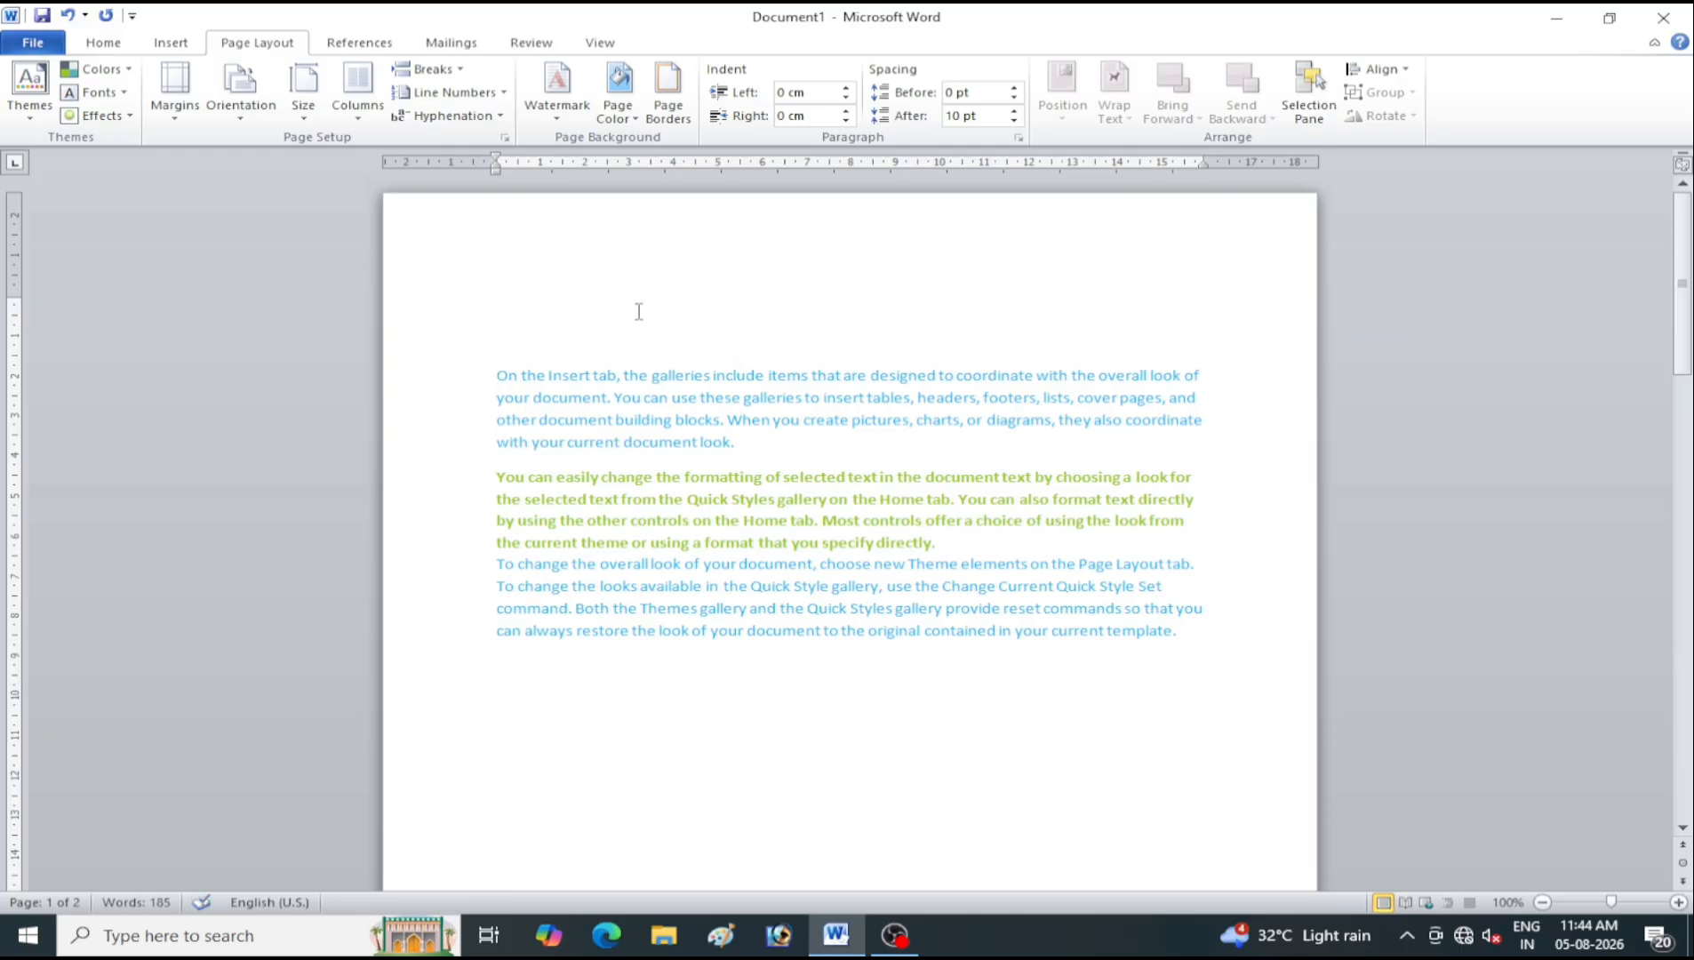
{"action": "left_click", "coordinate": [638, 311]}
{"action": "key", "text": "Tab"}
{"action": "key", "text": "ctrl+e"}
{"action": "type", "text": "Themes"}
Enlarge the font of the "Themes" heading and make it bold
{"action": "key", "text": "shift+Home"}
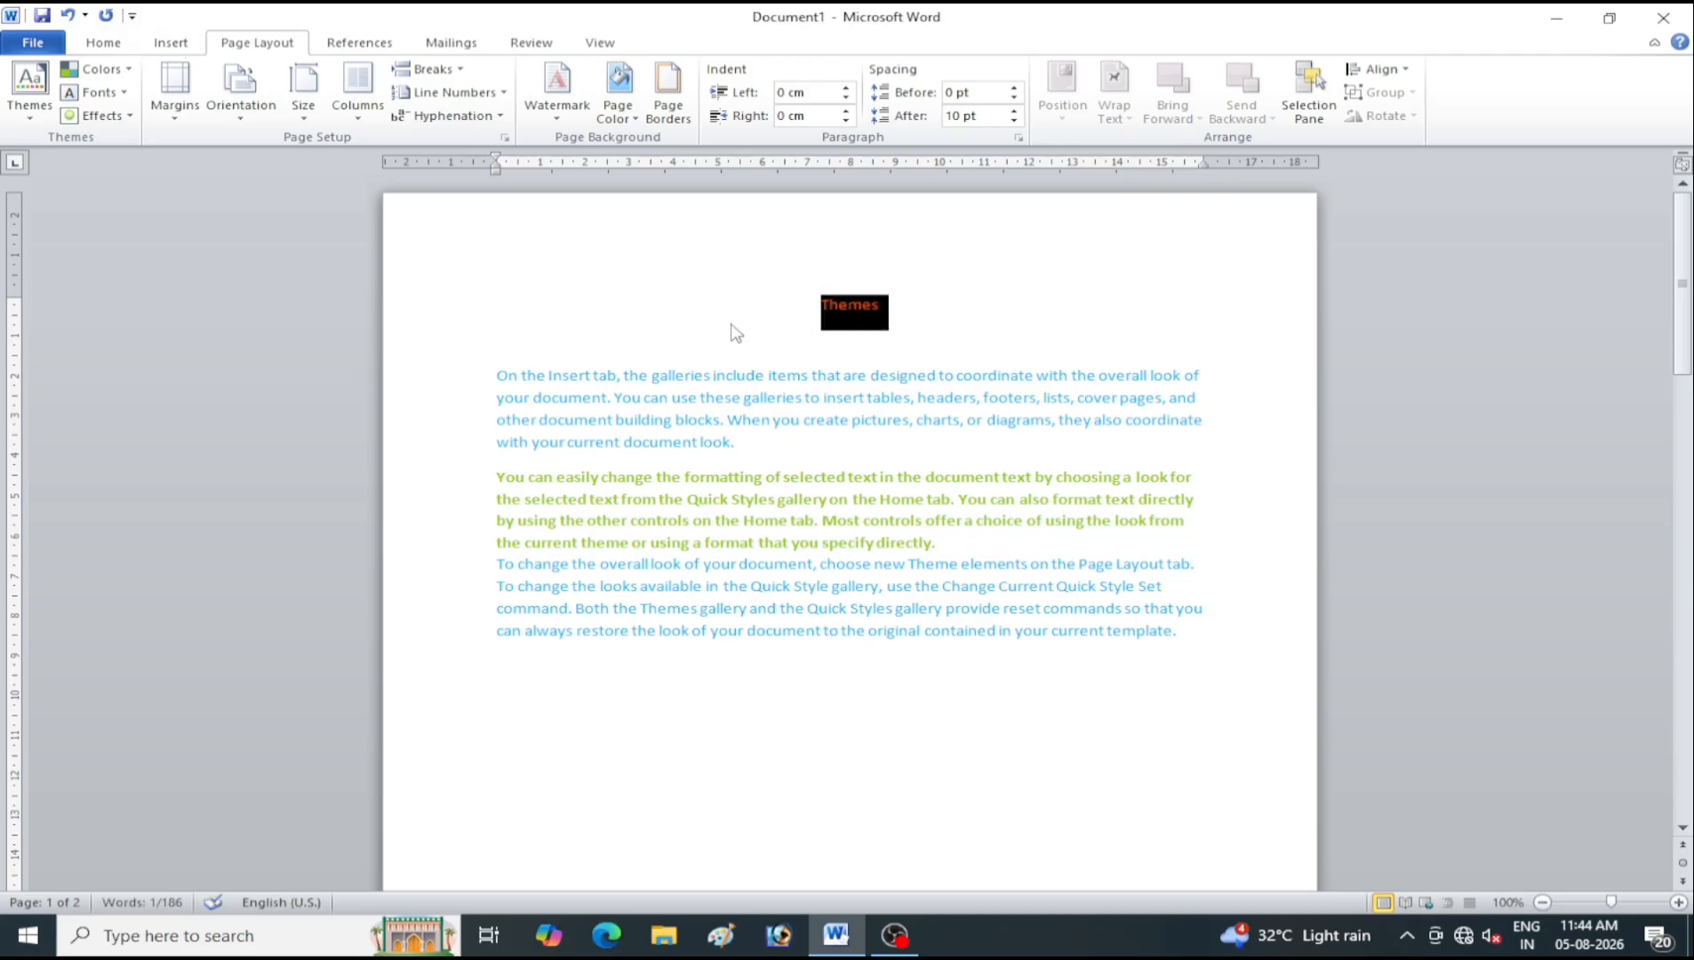
{"action": "key", "text": "ctrl+shift+period"}
{"action": "key", "text": "ctrl+shift+period"}
{"action": "key", "text": "ctrl+shift+period"}
{"action": "key", "text": "ctrl+shift+period"}
{"action": "key", "text": "ctrl+shift+period"}
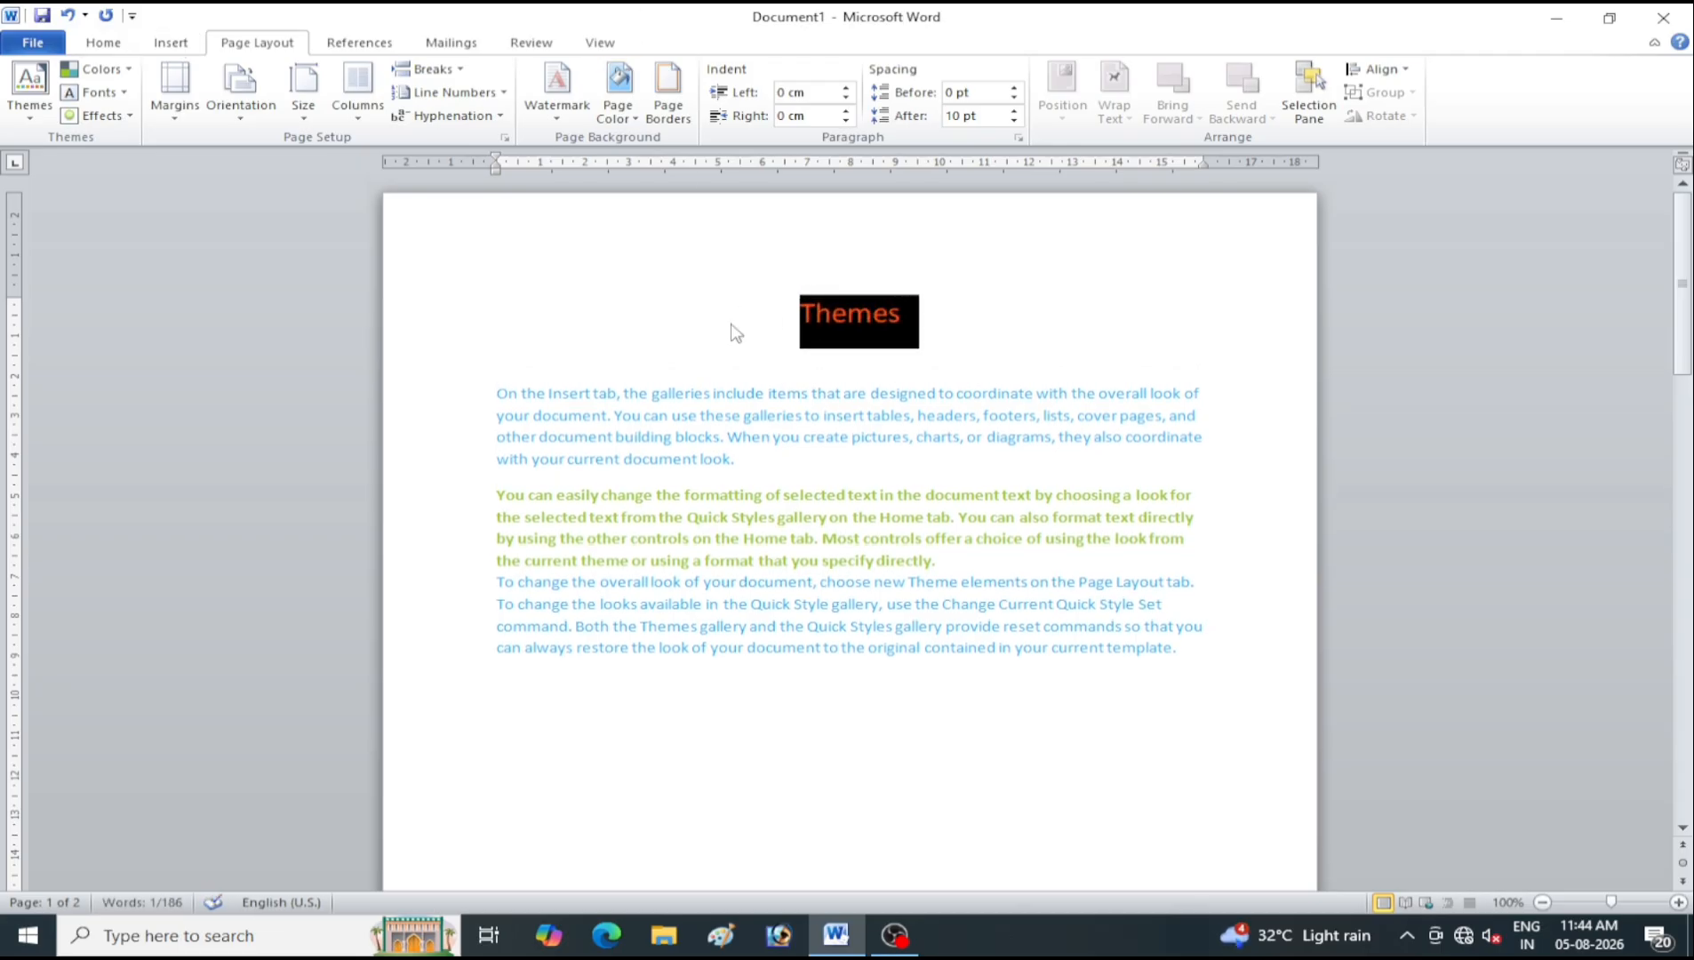
{"action": "left_click", "coordinate": [930, 415]}
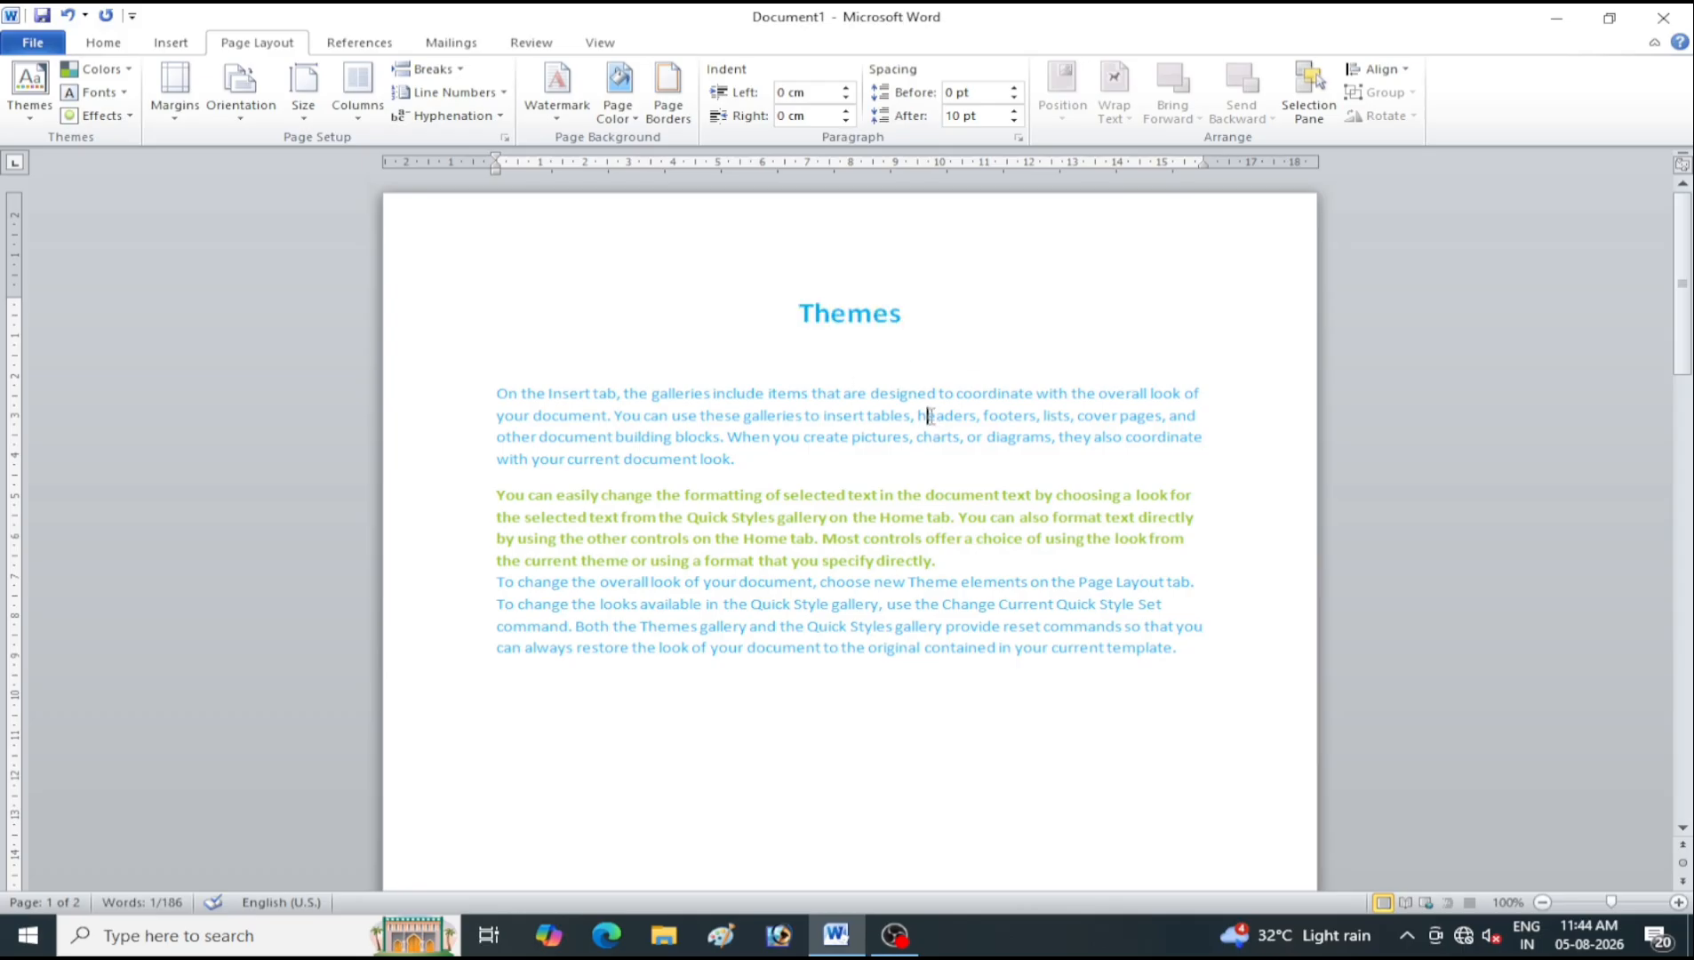
Place the cursor at the start of the blank second page
{"action": "scroll", "coordinate": [974, 497], "scroll_direction": "down", "scroll_amount": 3}
{"action": "scroll", "coordinate": [974, 498], "scroll_direction": "down", "scroll_amount": 4}
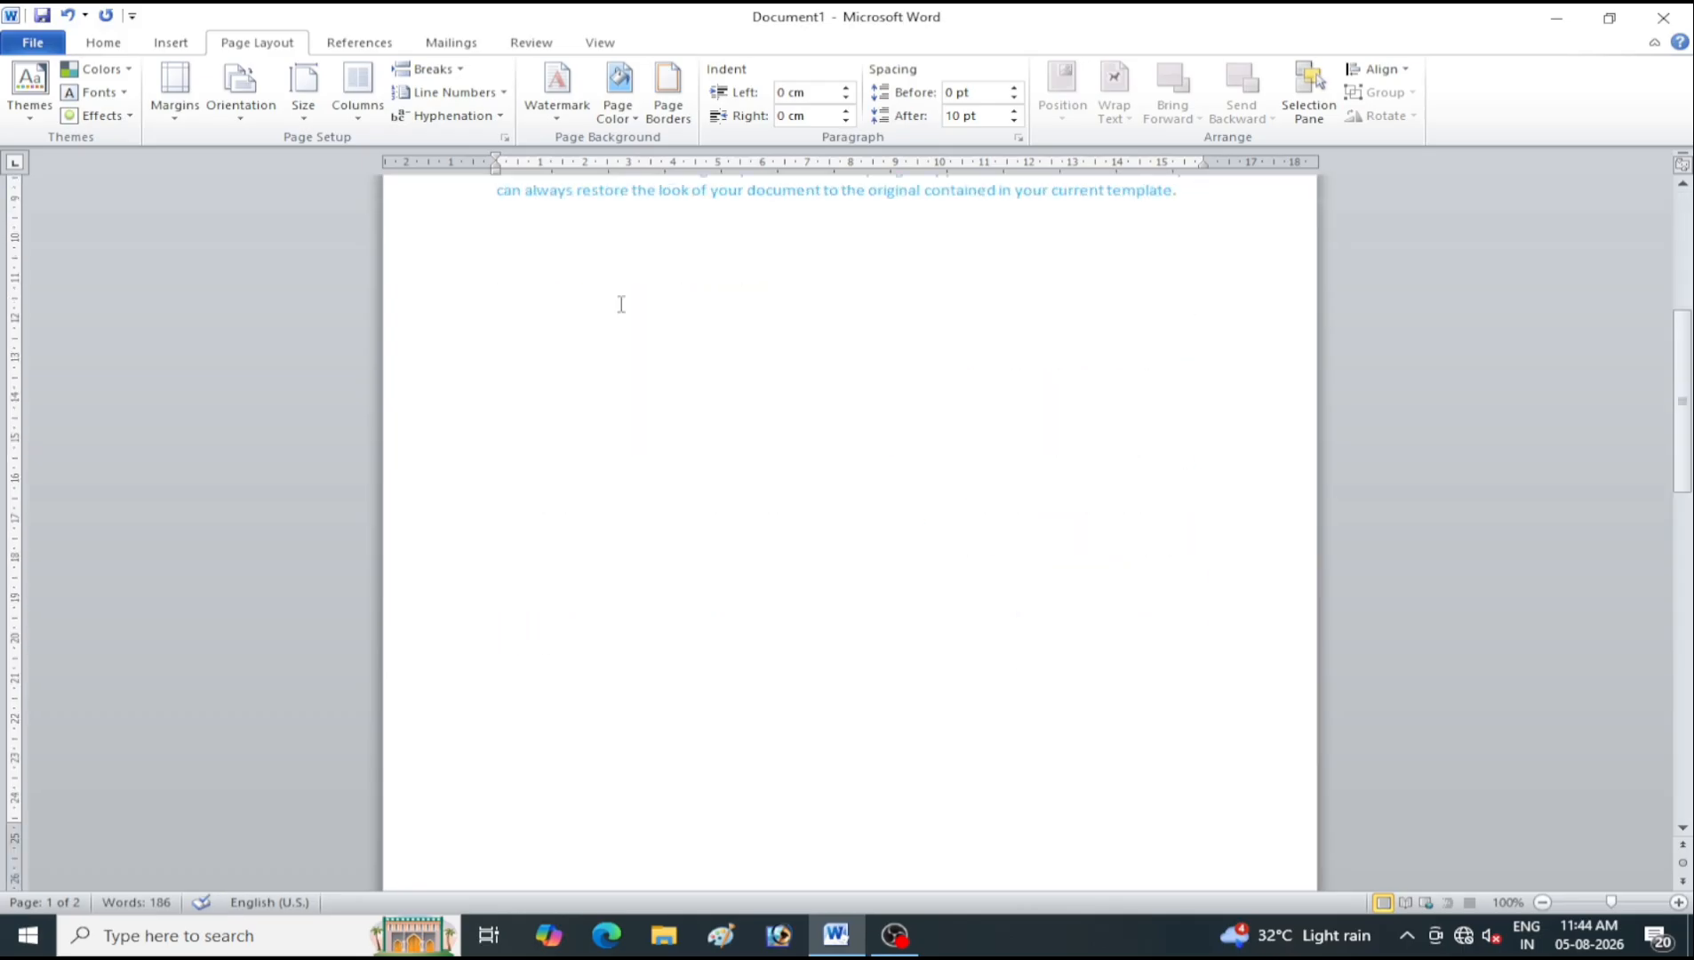
{"action": "scroll", "coordinate": [793, 547], "scroll_direction": "down", "scroll_amount": 5}
{"action": "left_click", "coordinate": [707, 574]}
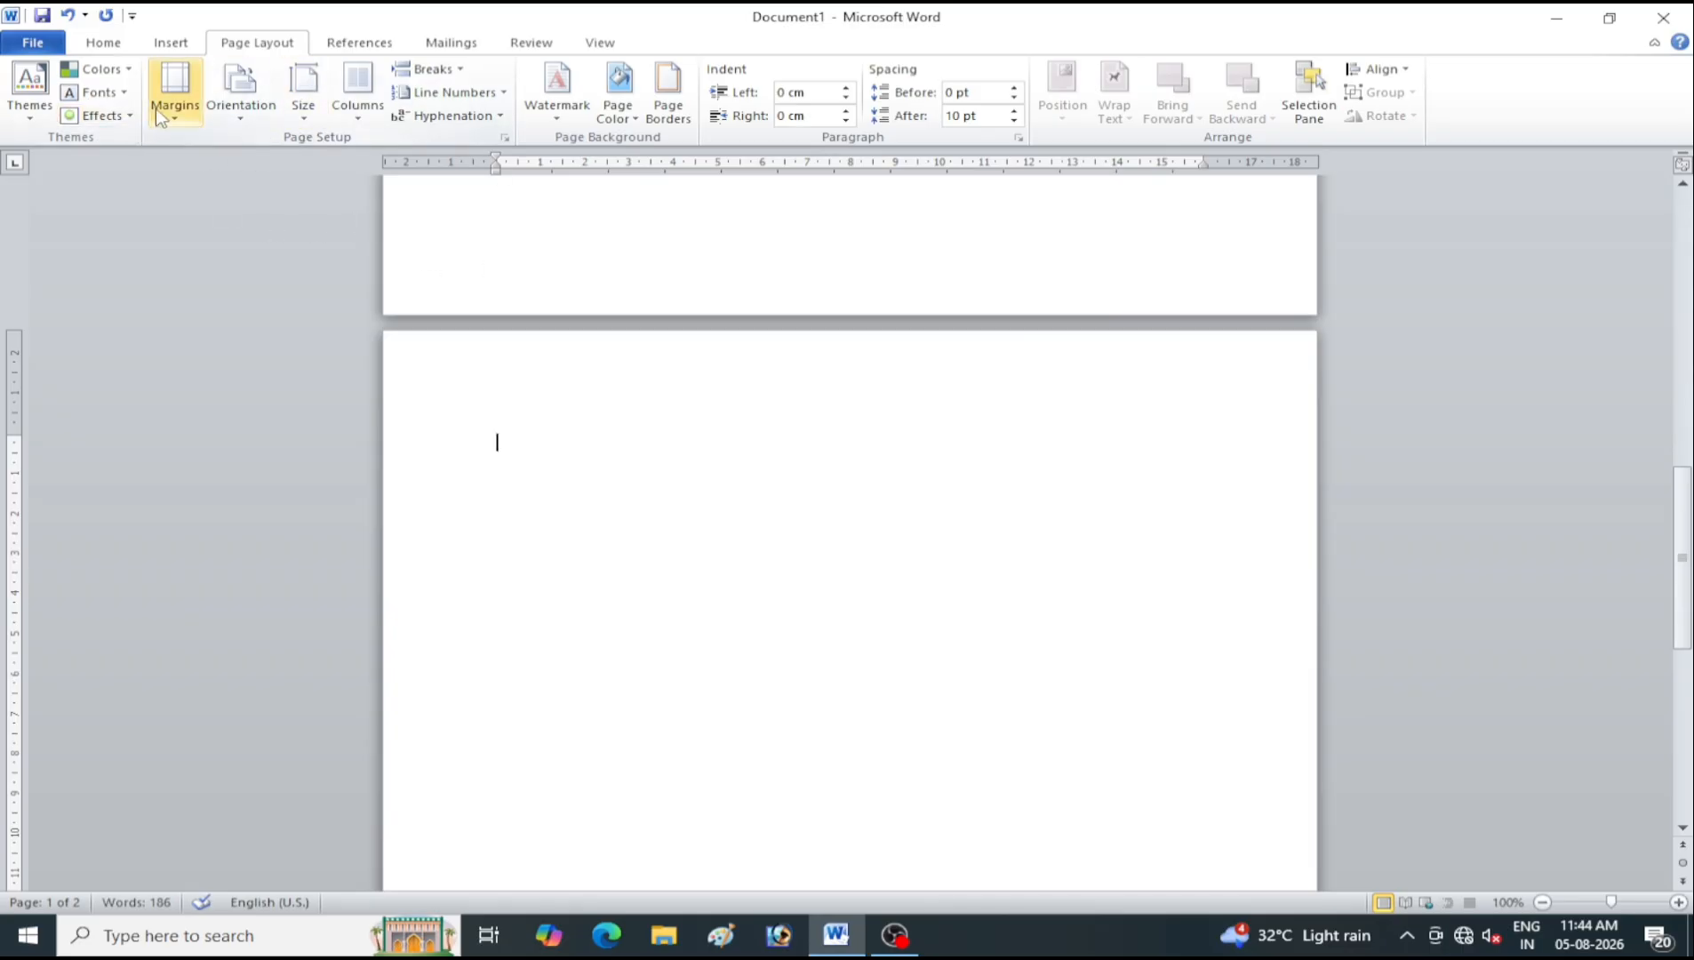
{"action": "scroll", "coordinate": [658, 422], "scroll_direction": "down", "scroll_amount": 2}
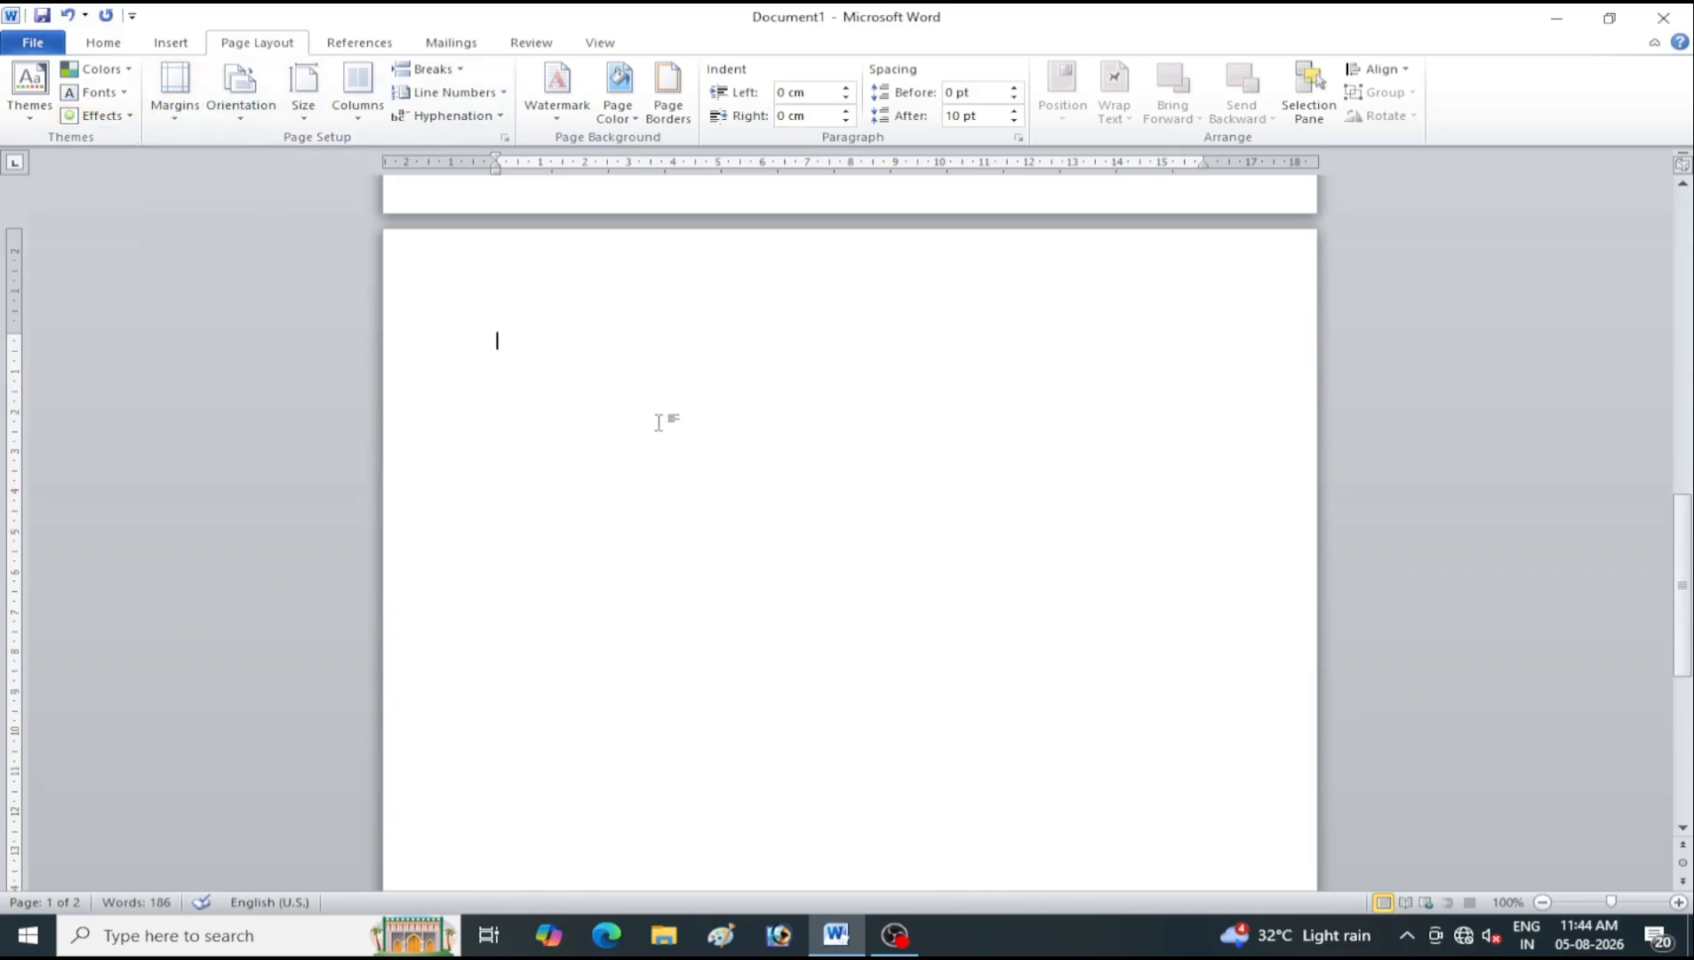
Fill the blank second page with seven paragraphs of sample text using =rand(7)
{"action": "type", "text": "=rand(10)"}
{"action": "key", "text": "BackSpace"}
{"action": "key", "text": "BackSpace"}
{"action": "key", "text": "BackSpace"}
{"action": "type", "text": "7)"}
{"action": "key", "text": "Return"}
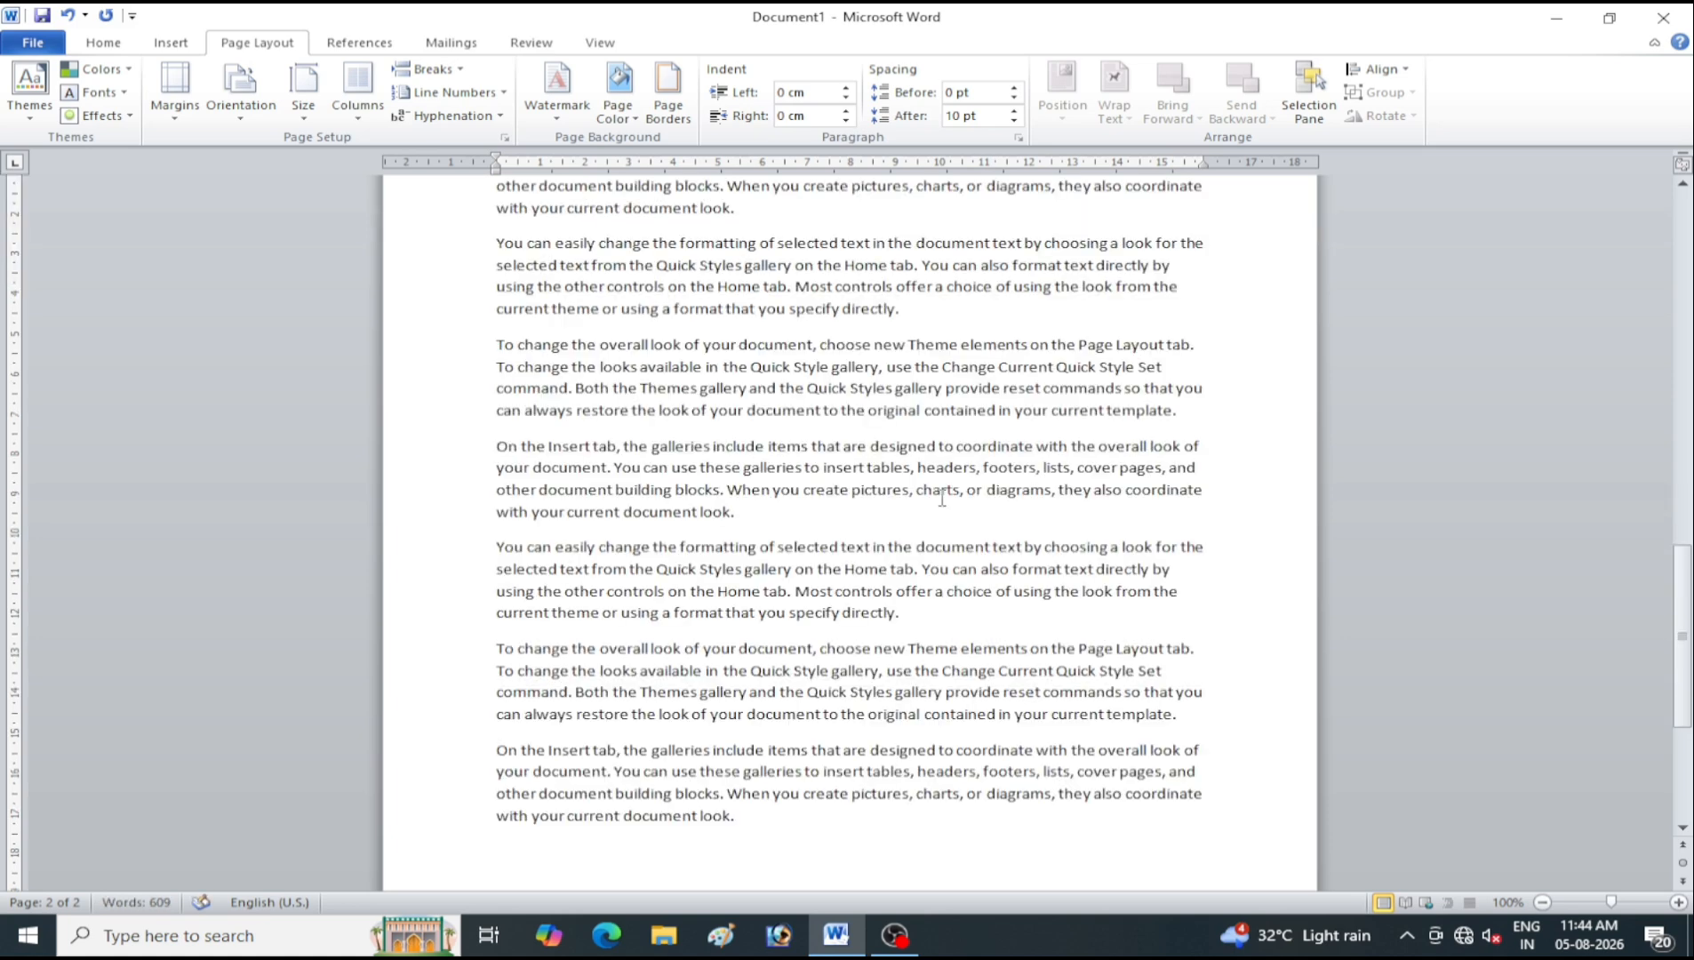
Look over the sample text on both pages and how it sits within the page margins
{"action": "scroll", "coordinate": [942, 498], "scroll_direction": "down", "scroll_amount": 5}
{"action": "scroll", "coordinate": [756, 407], "scroll_direction": "up", "scroll_amount": 11}
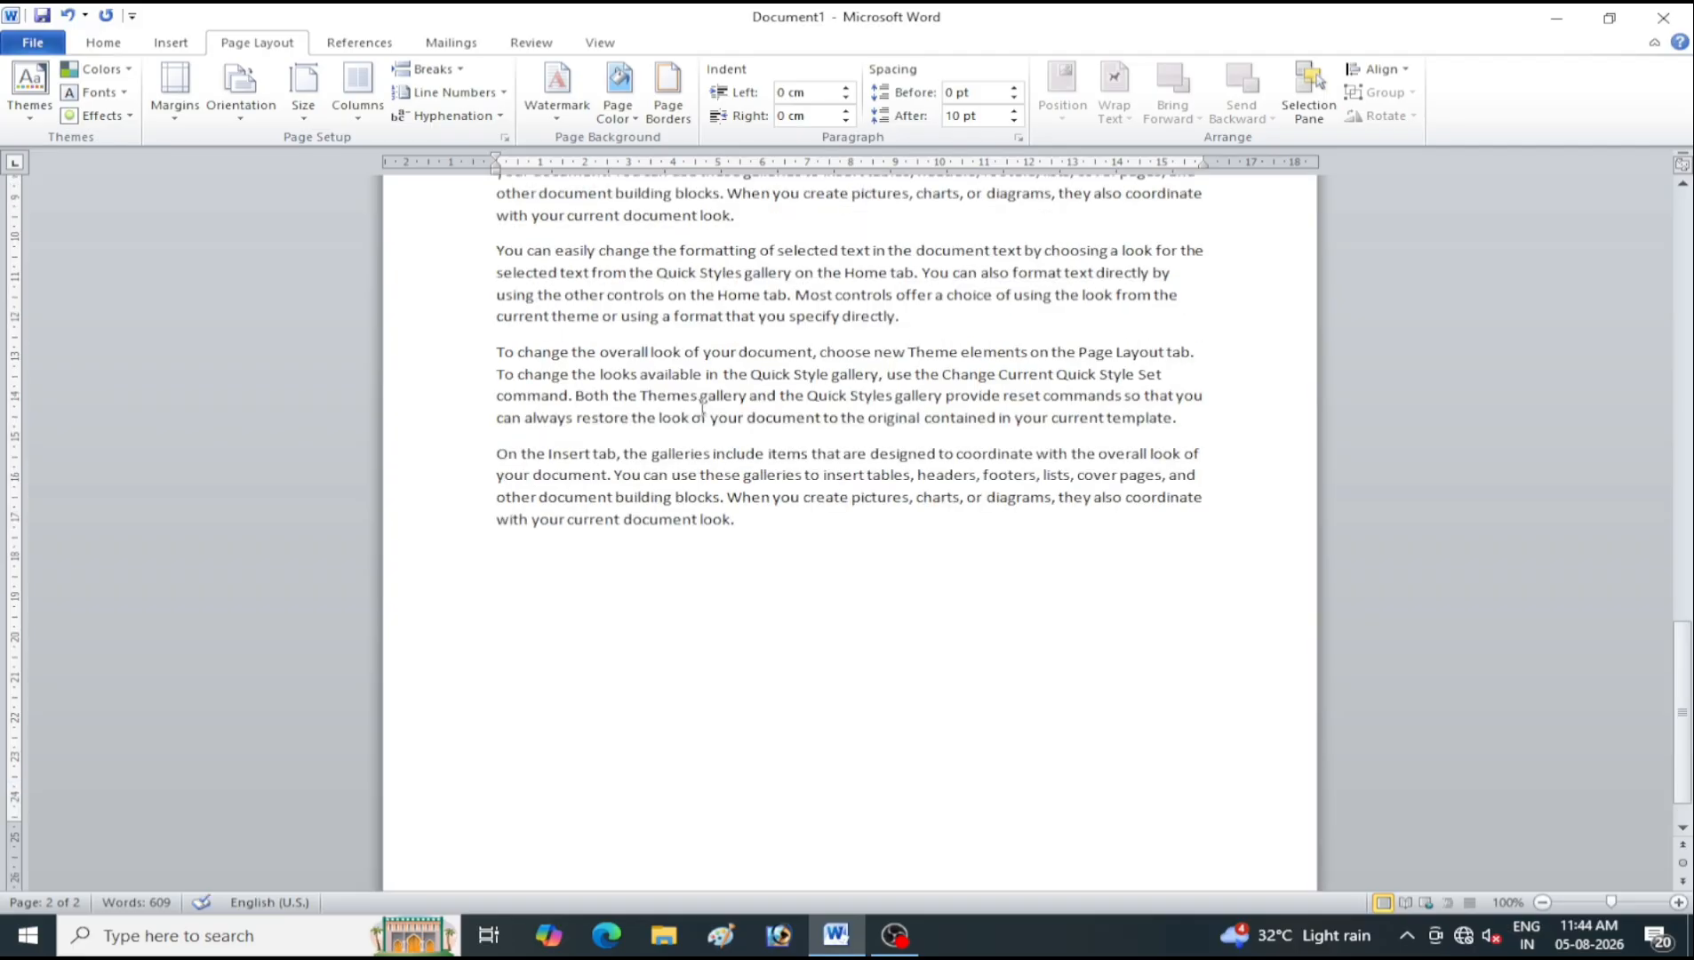
{"action": "scroll", "coordinate": [755, 407], "scroll_direction": "up", "scroll_amount": 12}
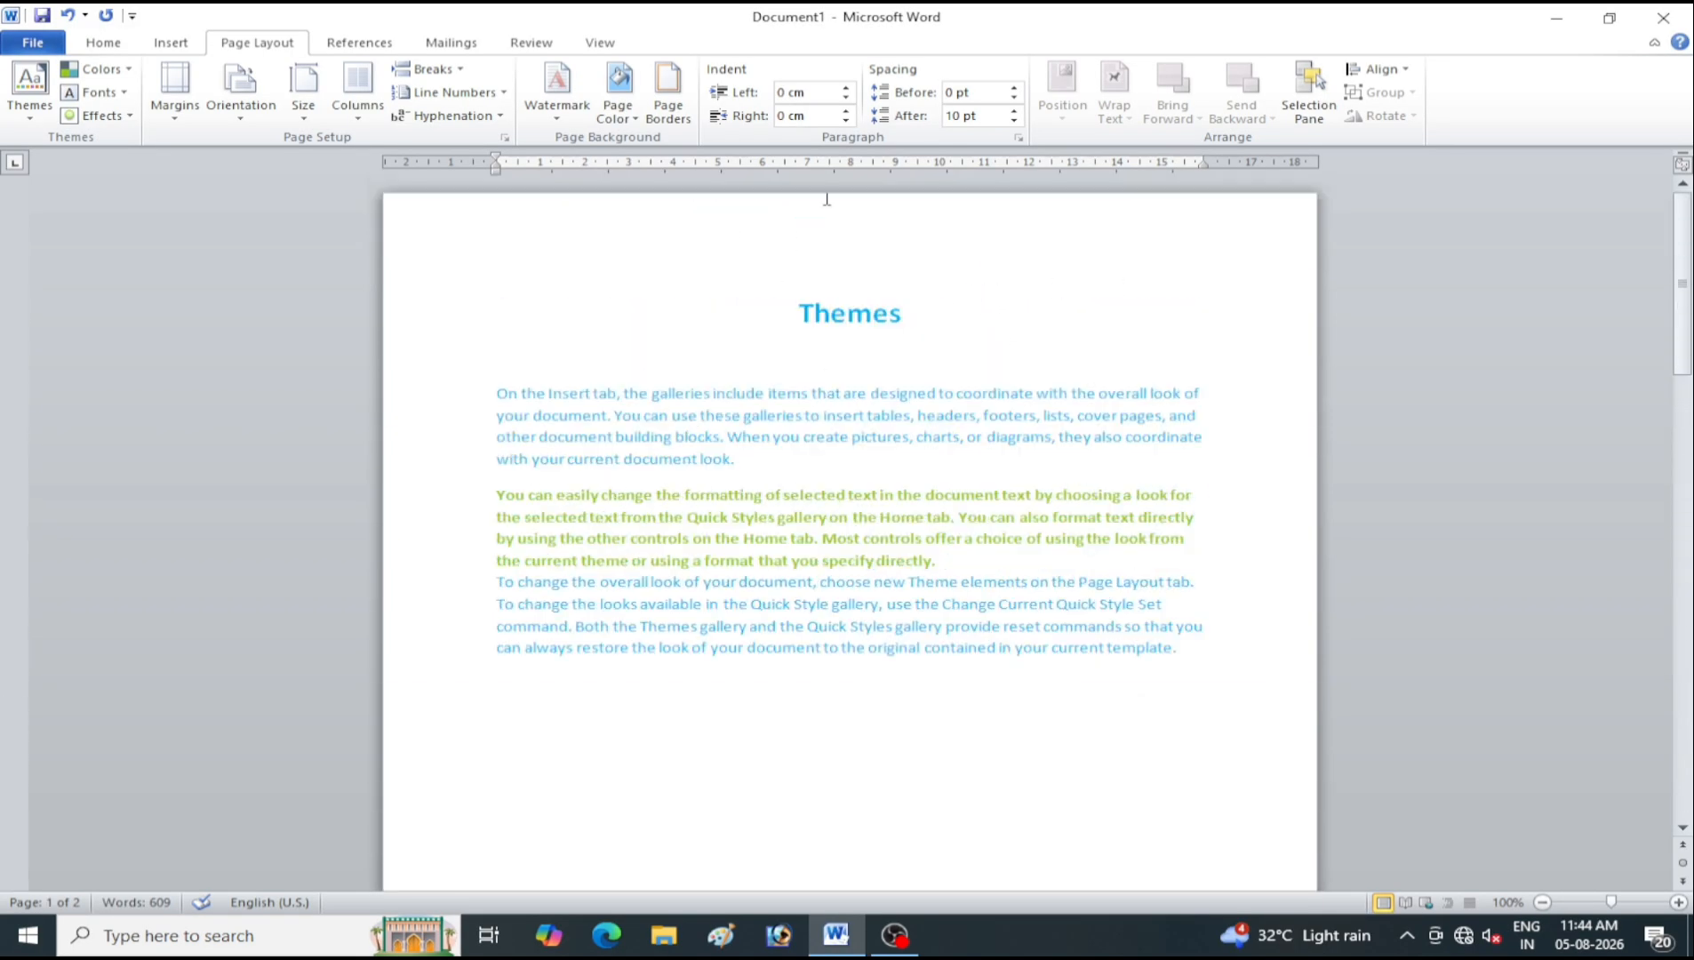
{"action": "scroll", "coordinate": [1031, 582], "scroll_direction": "down", "scroll_amount": 12}
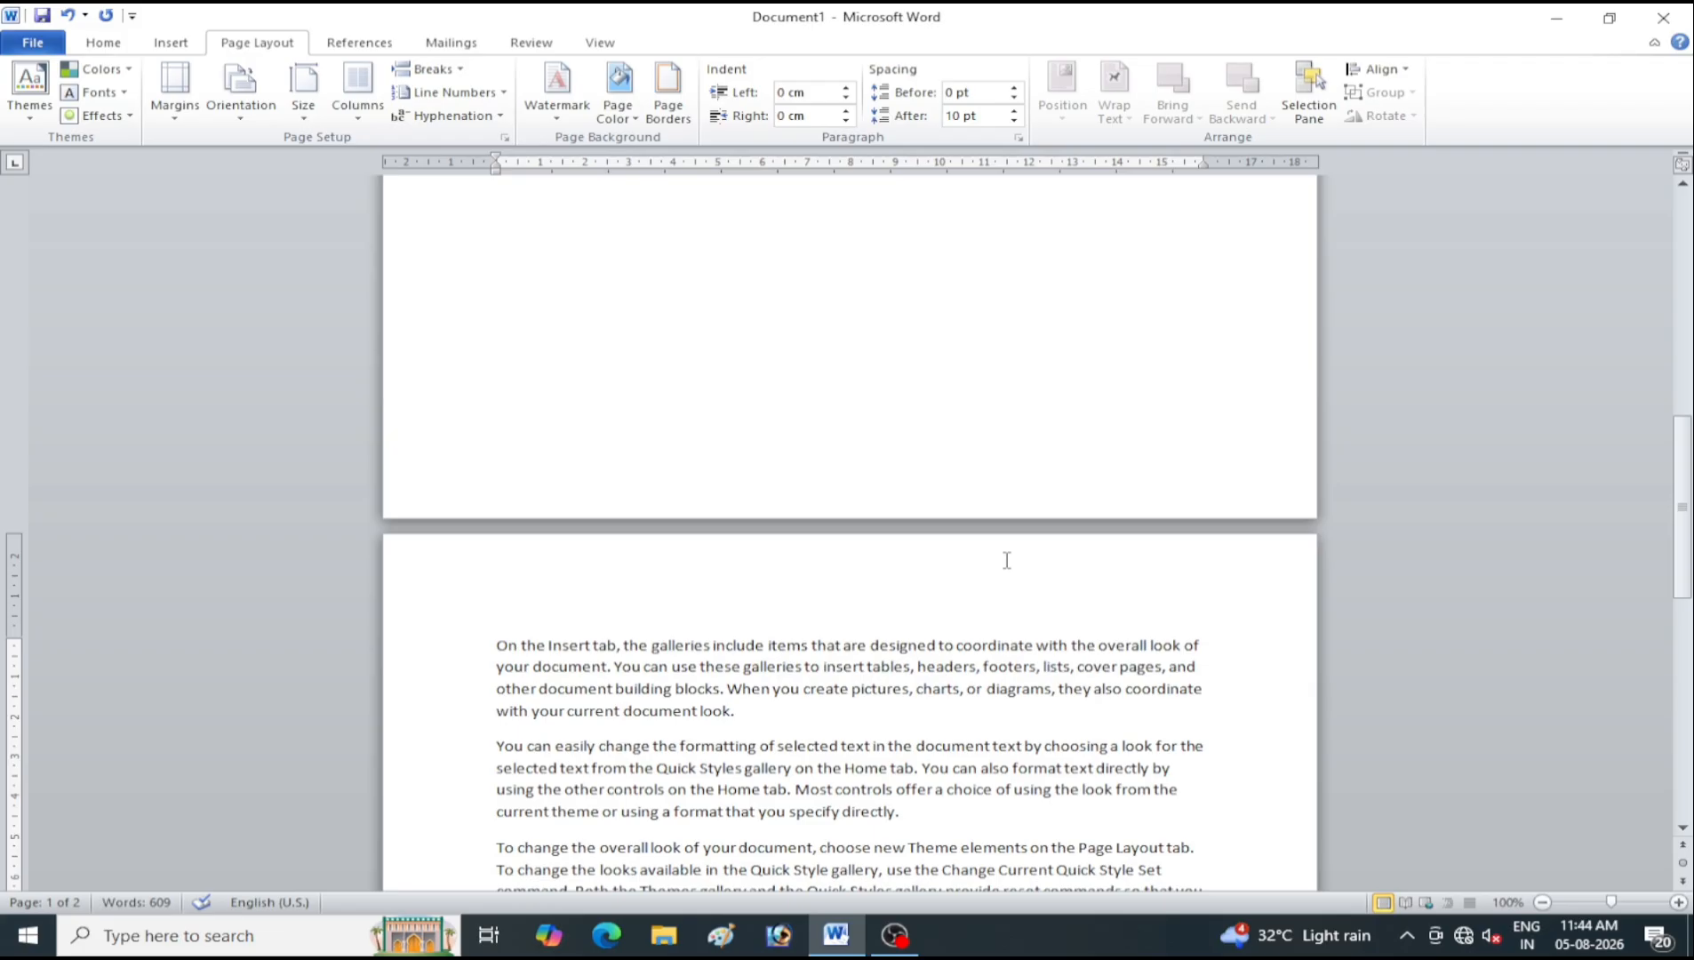
{"action": "scroll", "coordinate": [1007, 559], "scroll_direction": "down", "scroll_amount": 10}
{"action": "scroll", "coordinate": [872, 700], "scroll_direction": "up", "scroll_amount": 3}
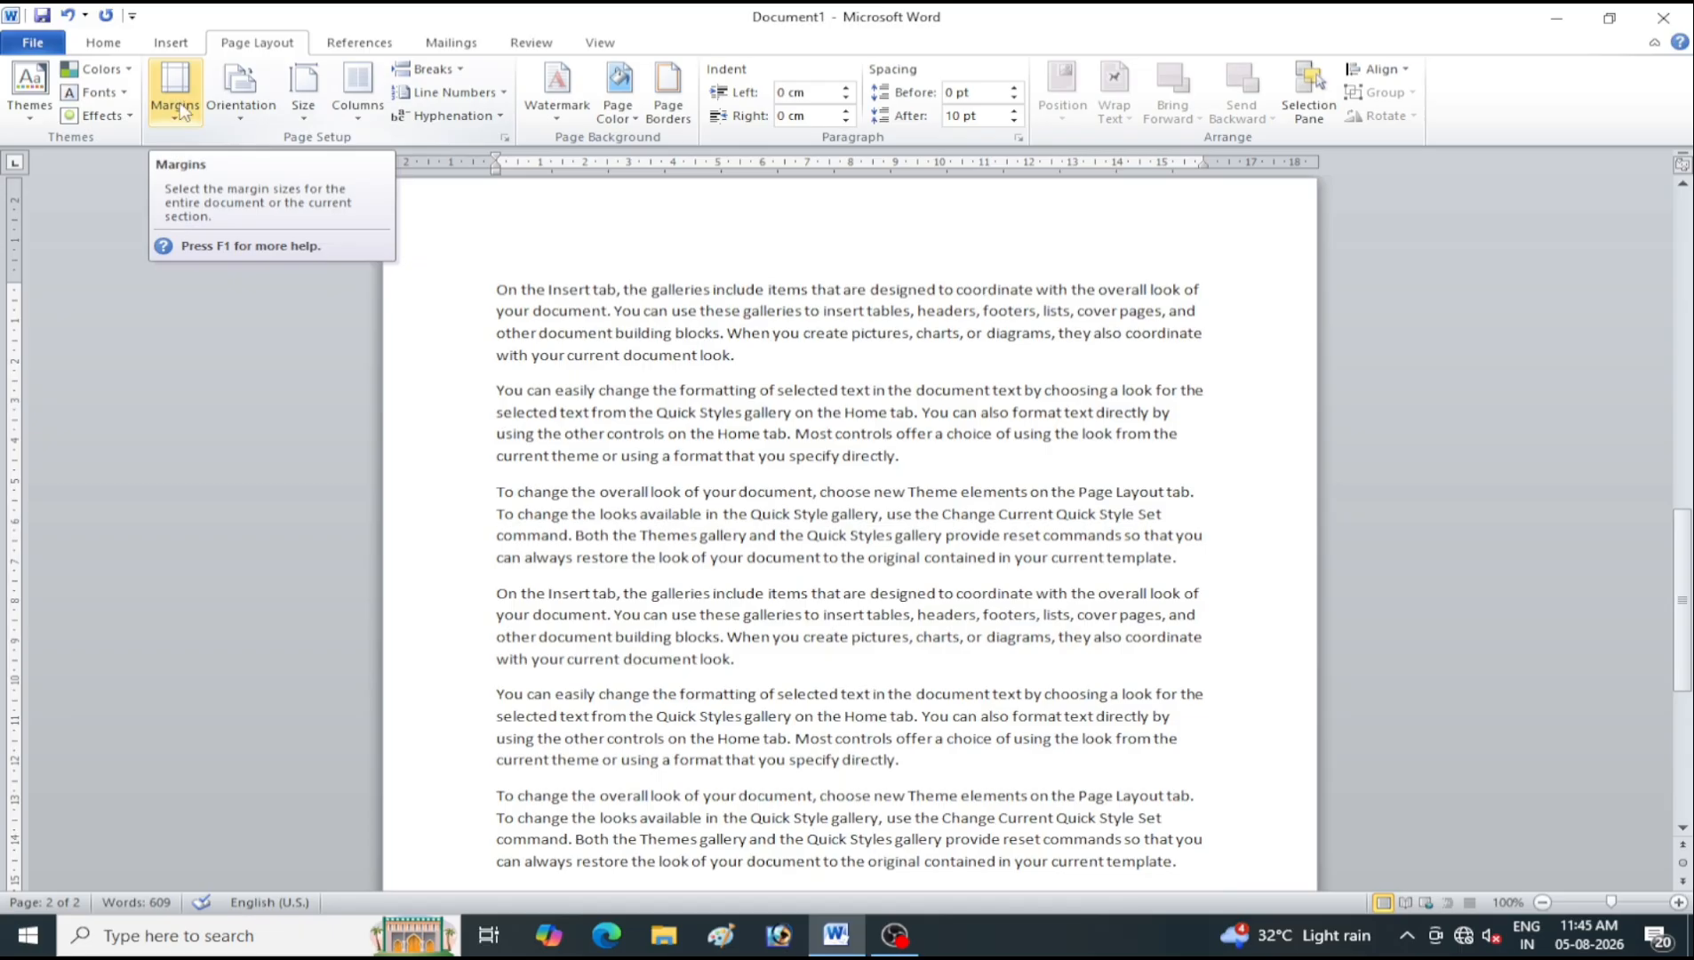
{"action": "scroll", "coordinate": [879, 427], "scroll_direction": "down", "scroll_amount": 4}
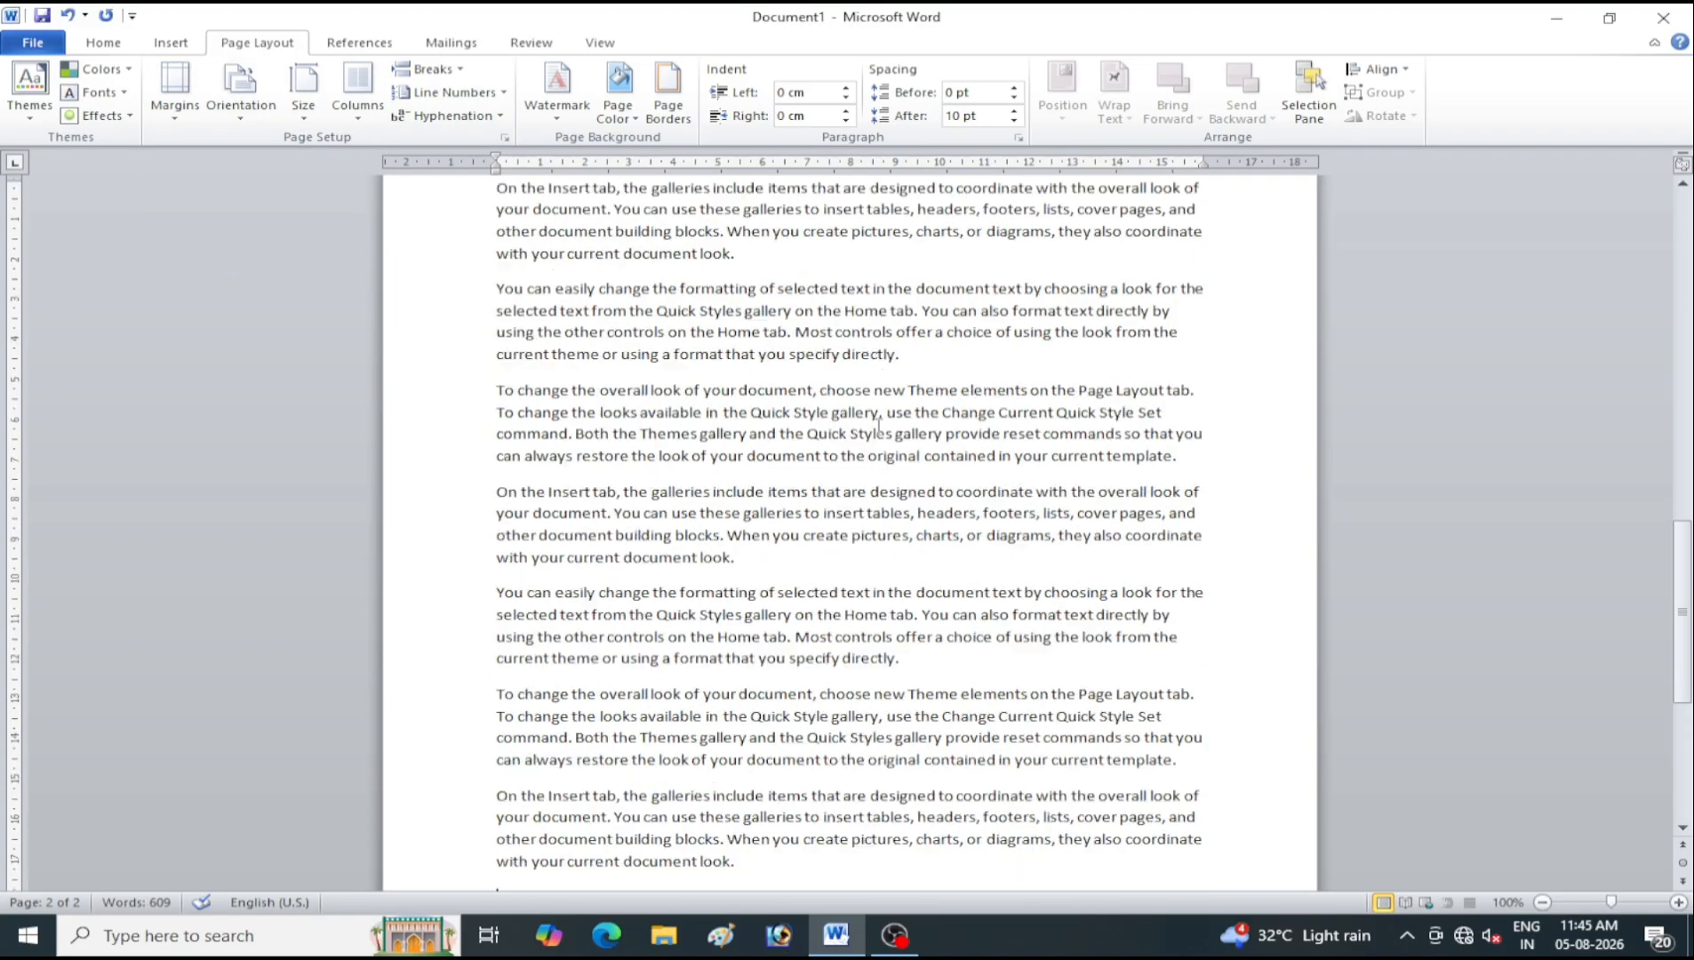
{"action": "scroll", "coordinate": [879, 426], "scroll_direction": "up", "scroll_amount": 4}
{"action": "scroll", "coordinate": [879, 426], "scroll_direction": "down", "scroll_amount": 2}
{"action": "scroll", "coordinate": [879, 427], "scroll_direction": "up", "scroll_amount": 3}
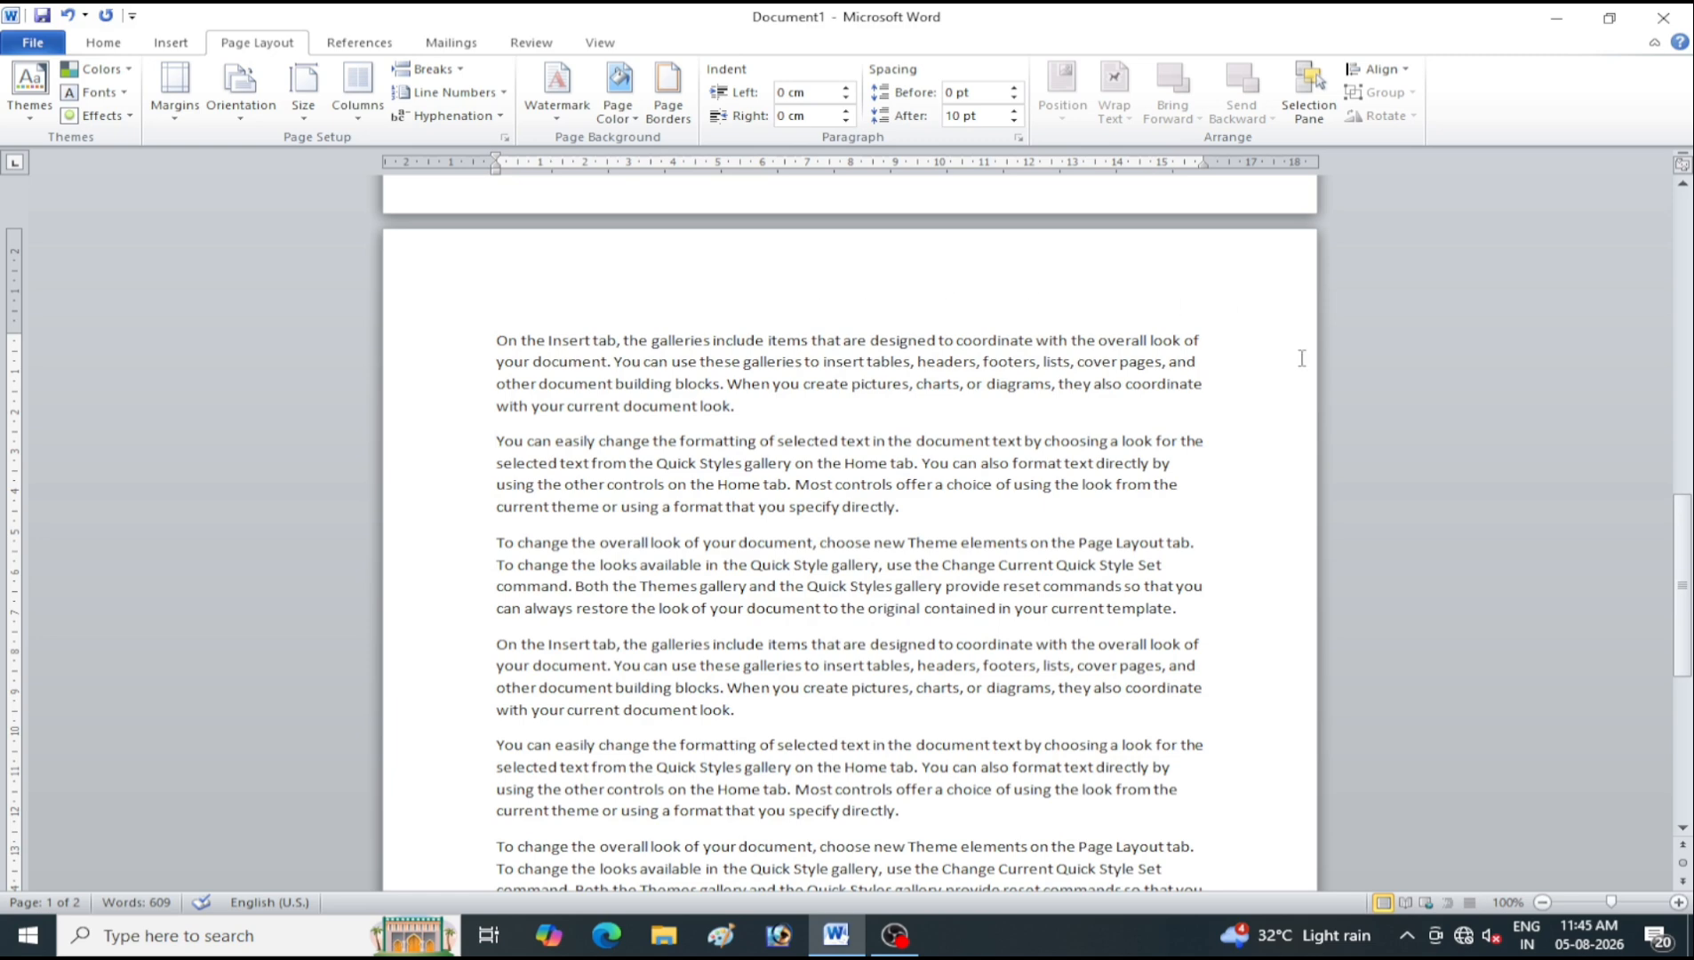
Try the last custom margin setting on the document and switch back to the Normal margins
{"action": "left_click", "coordinate": [172, 108]}
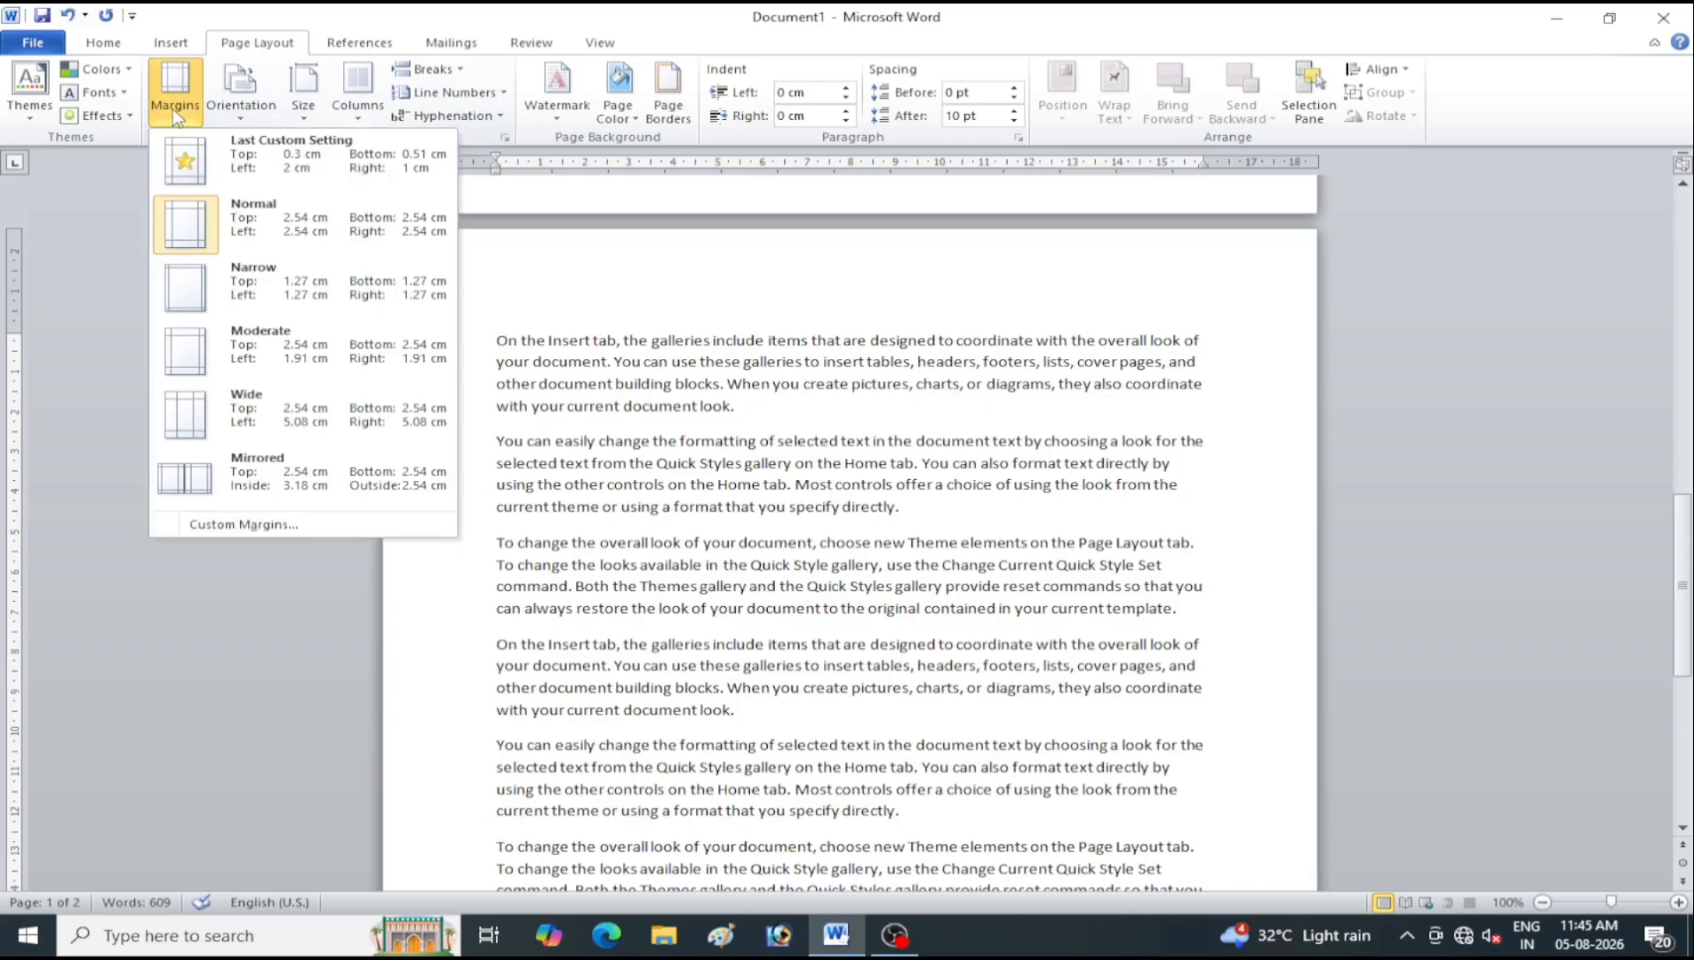
{"action": "left_click", "coordinate": [241, 173]}
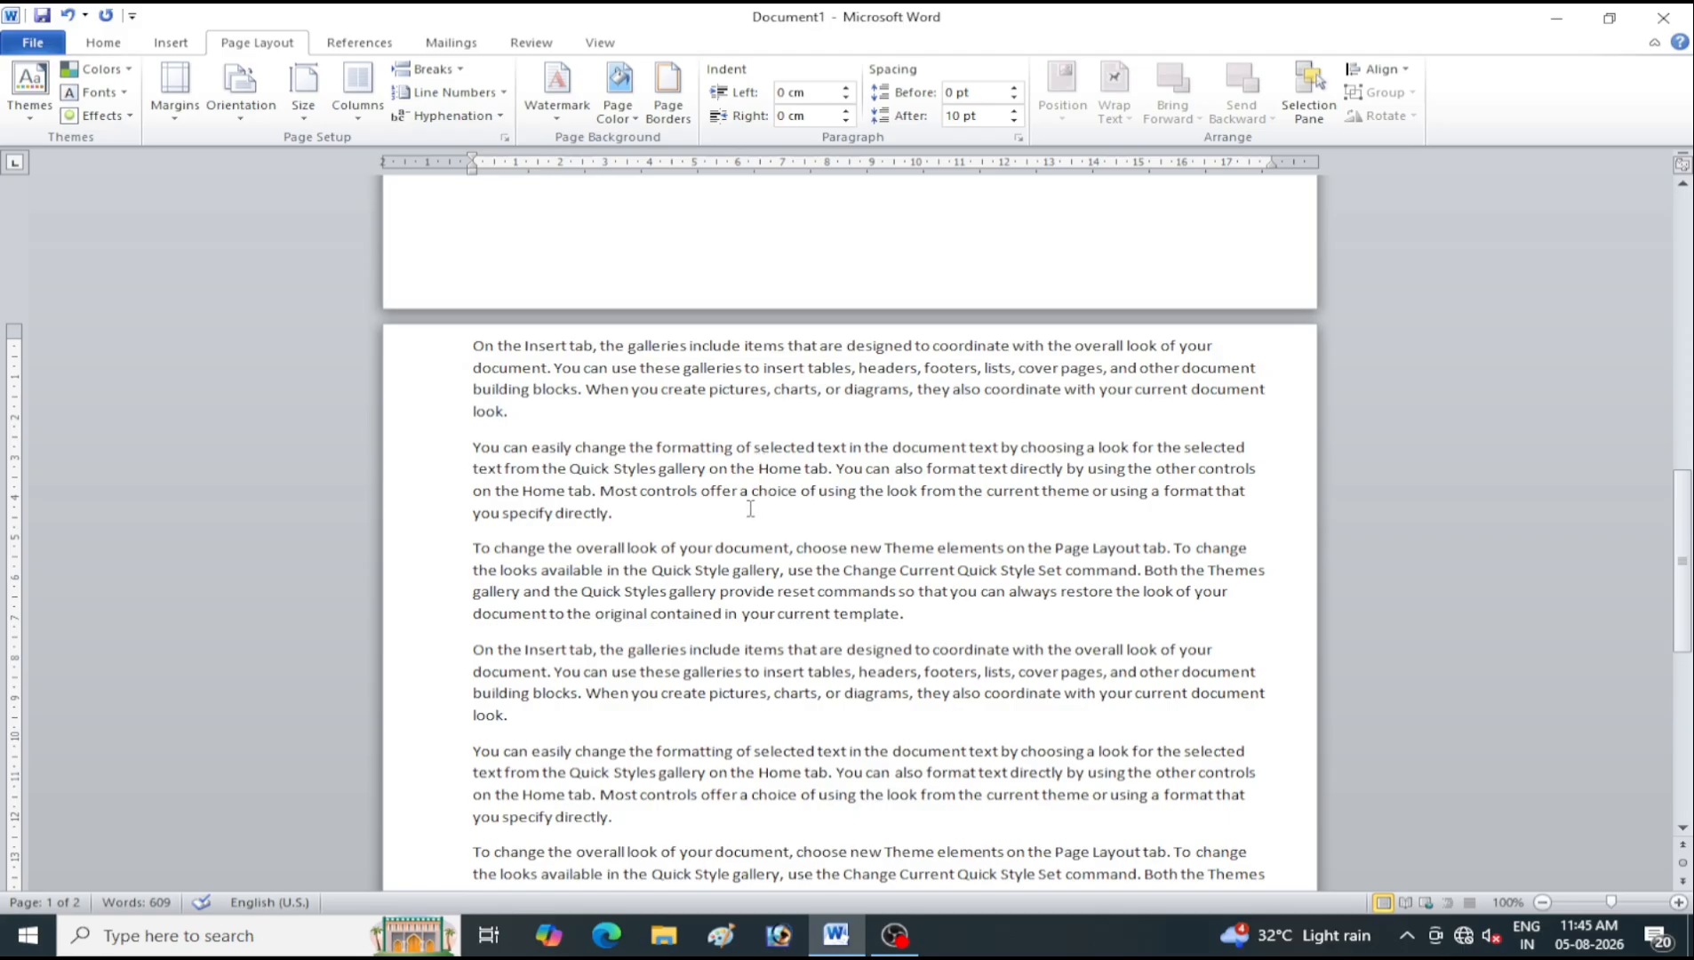
{"action": "left_click", "coordinate": [174, 93]}
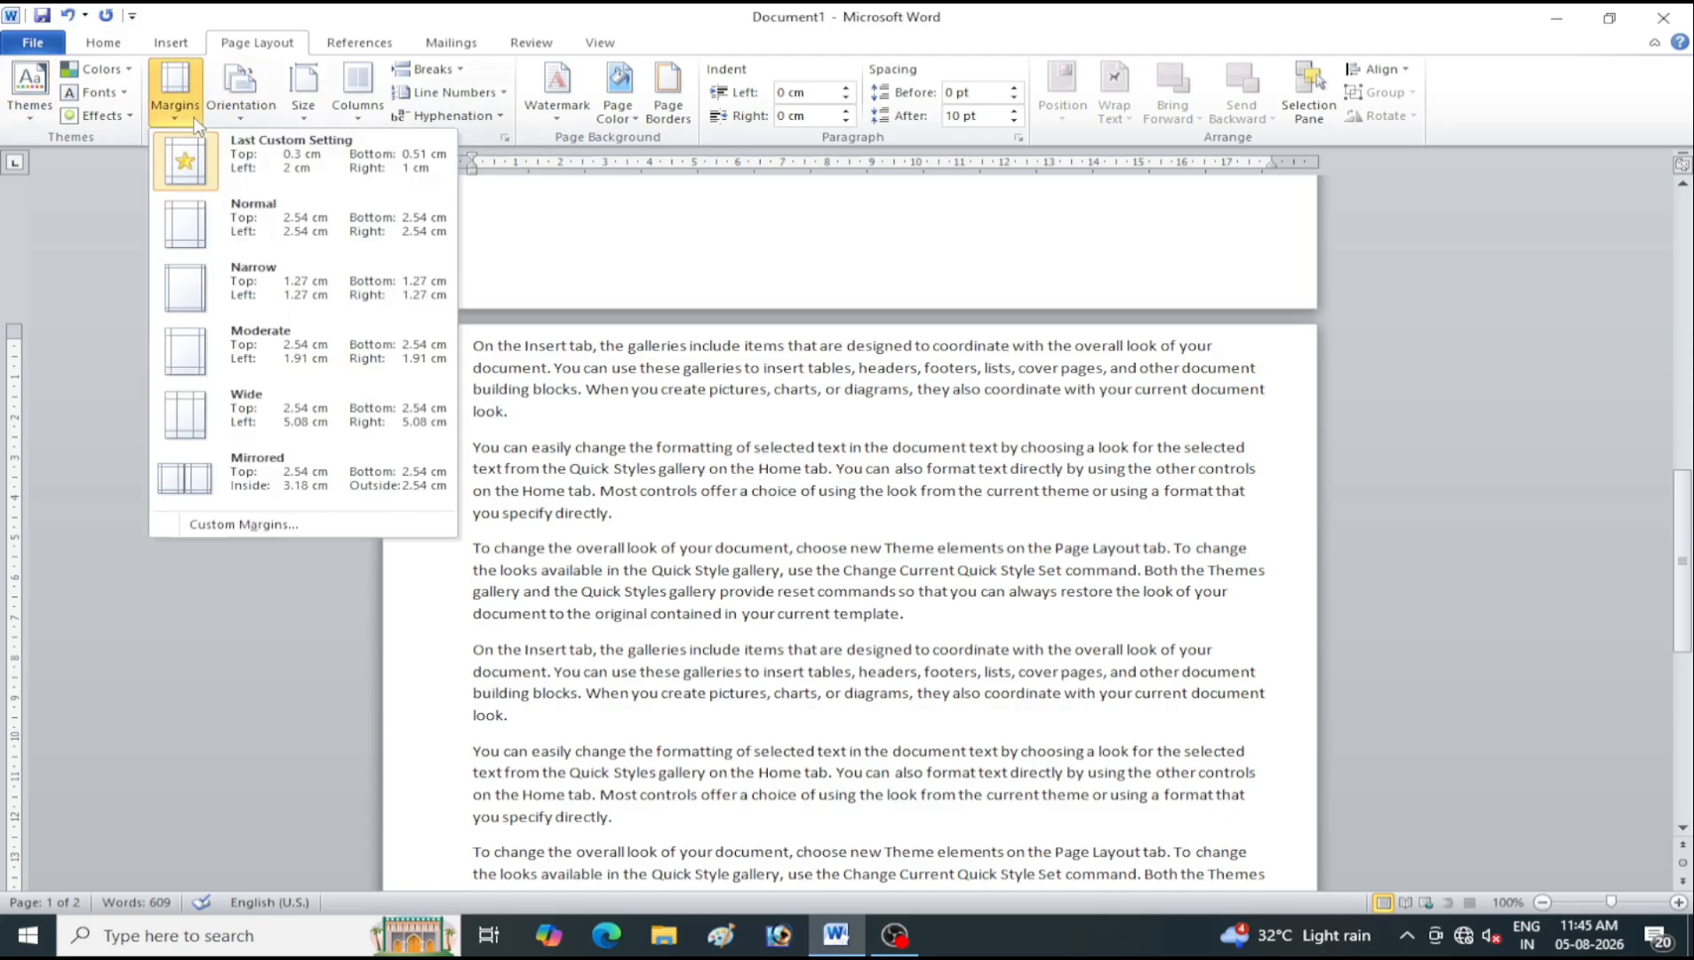
{"action": "left_click", "coordinate": [222, 227]}
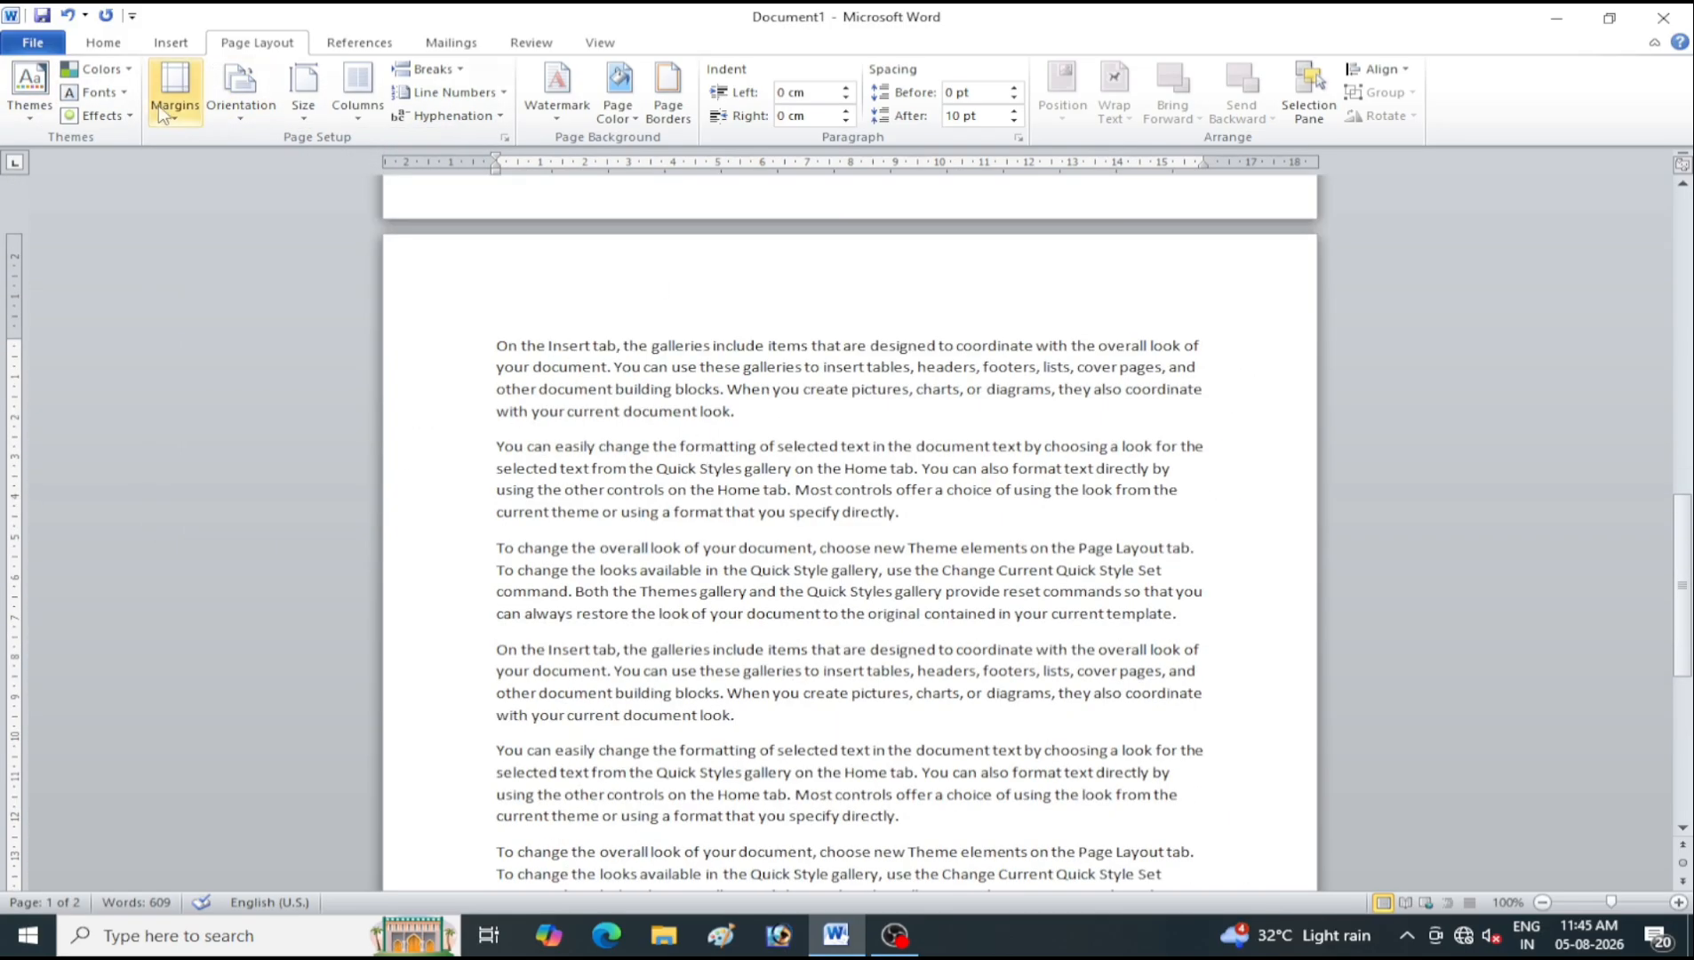
Apply the Narrow margin preset of 1.27 cm on all sides to the document
{"action": "left_click", "coordinate": [173, 110]}
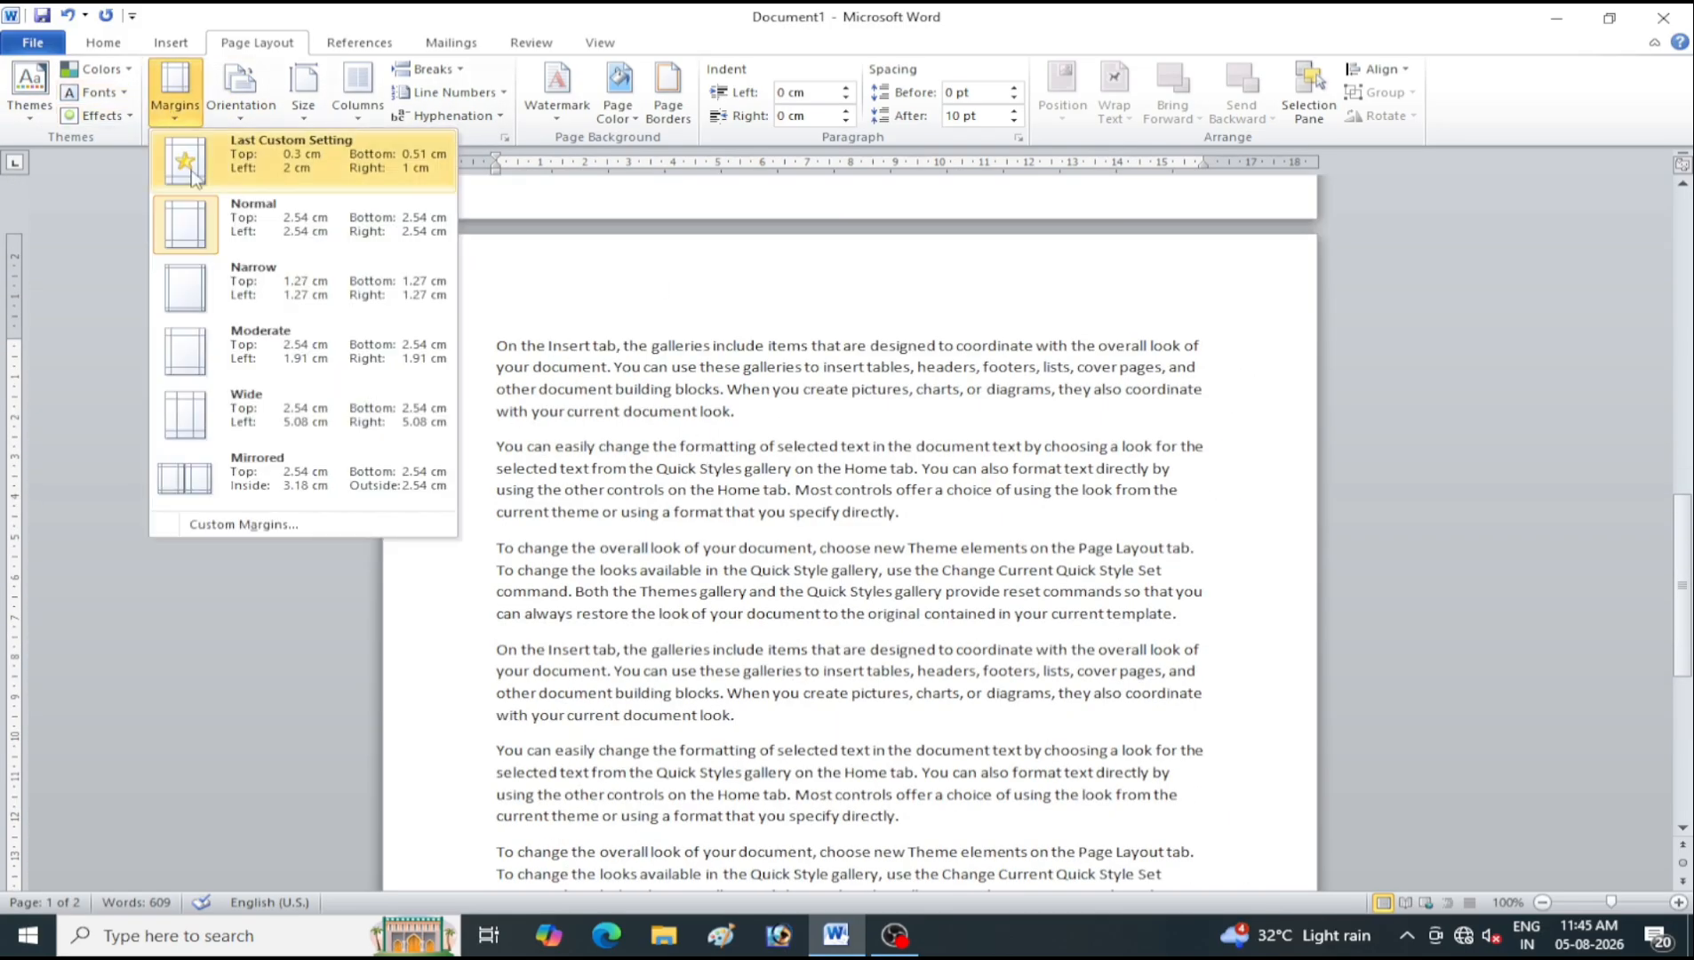
{"action": "left_click", "coordinate": [271, 301]}
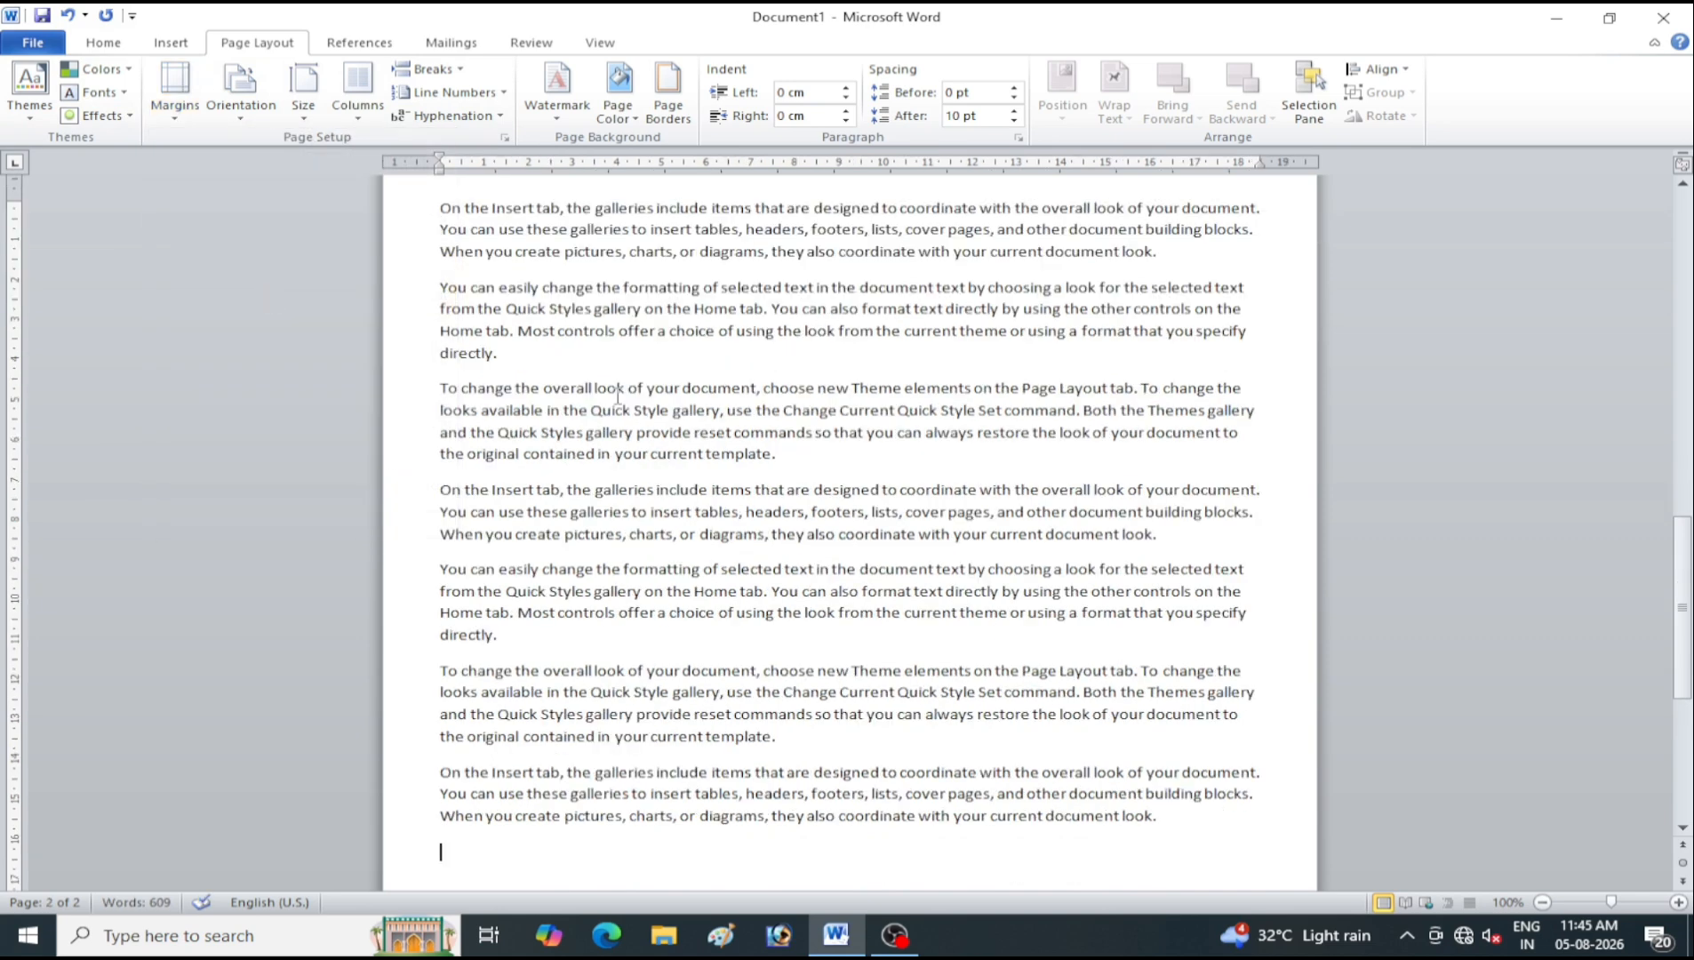
{"action": "scroll", "coordinate": [615, 394], "scroll_direction": "up", "scroll_amount": 3}
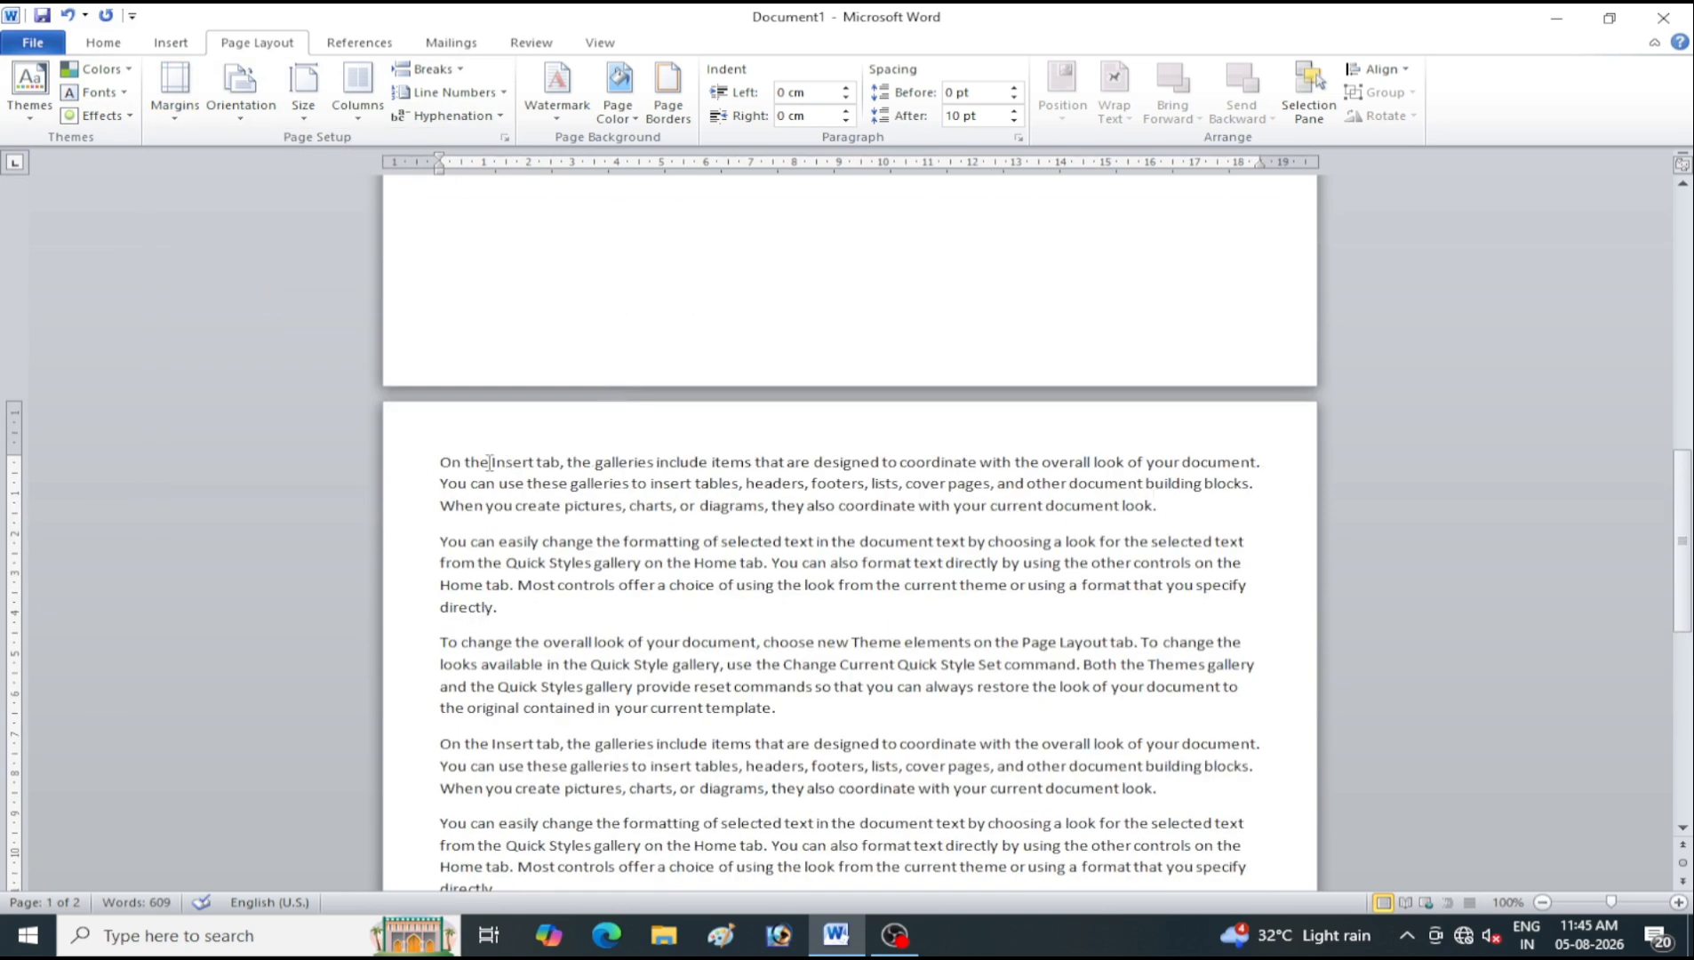
Open the custom margin settings and set the top margin to 0.7 cm
{"action": "left_click", "coordinate": [174, 98]}
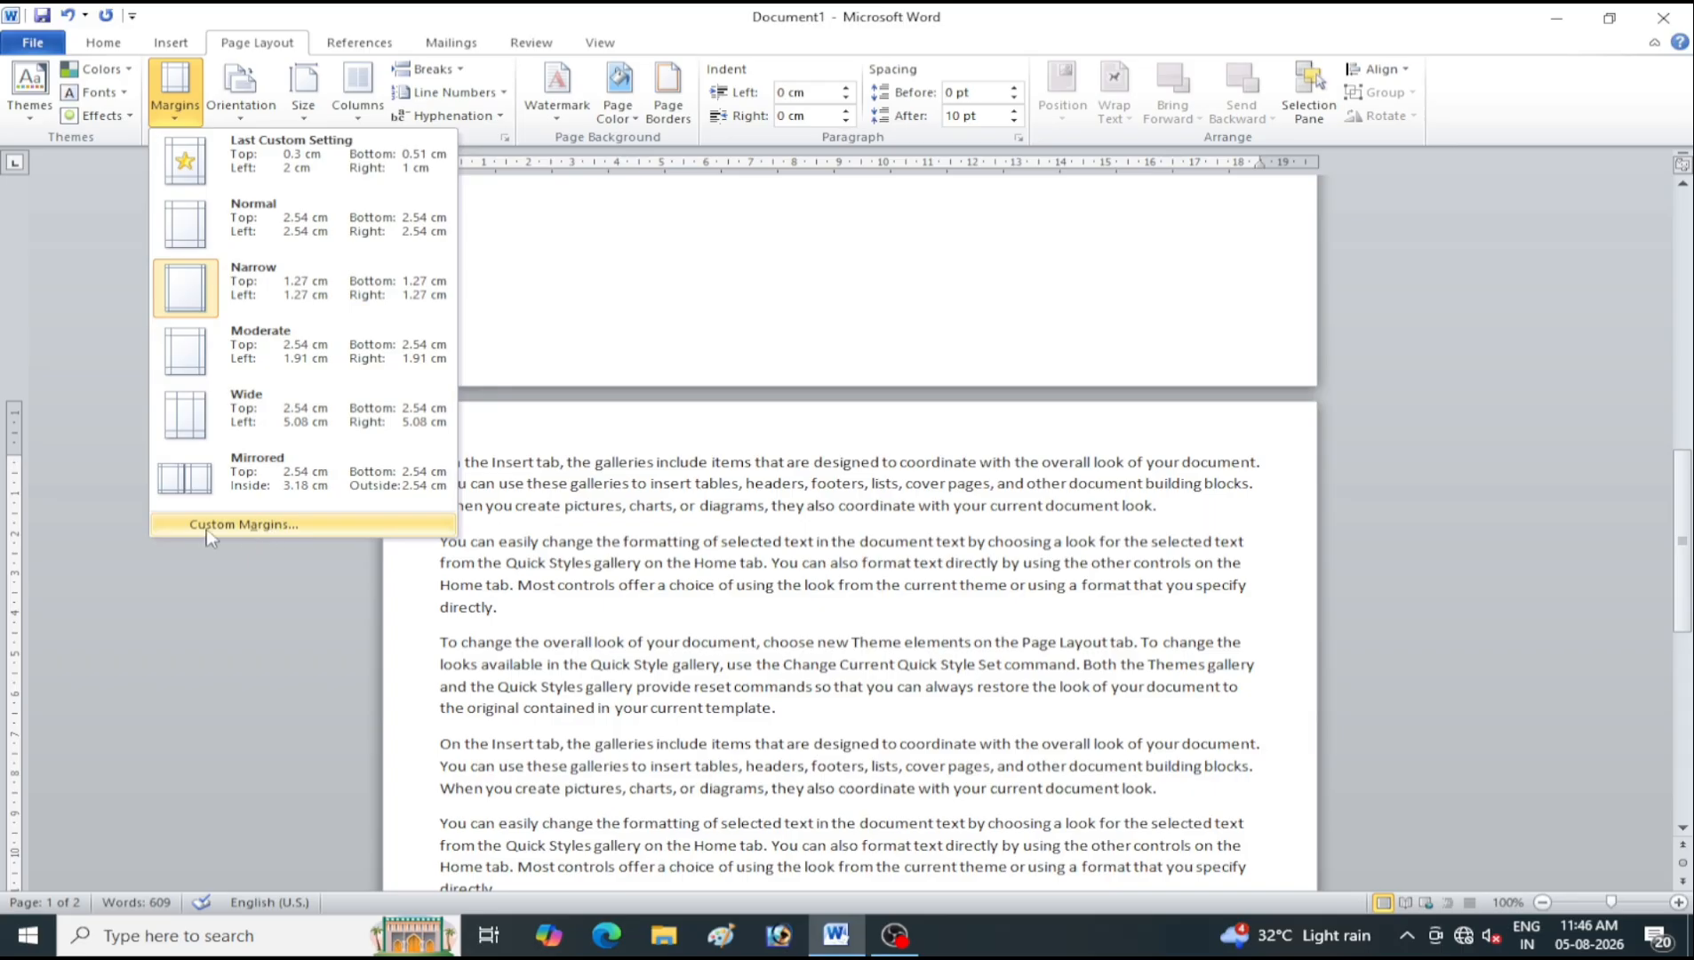
{"action": "left_click", "coordinate": [233, 525]}
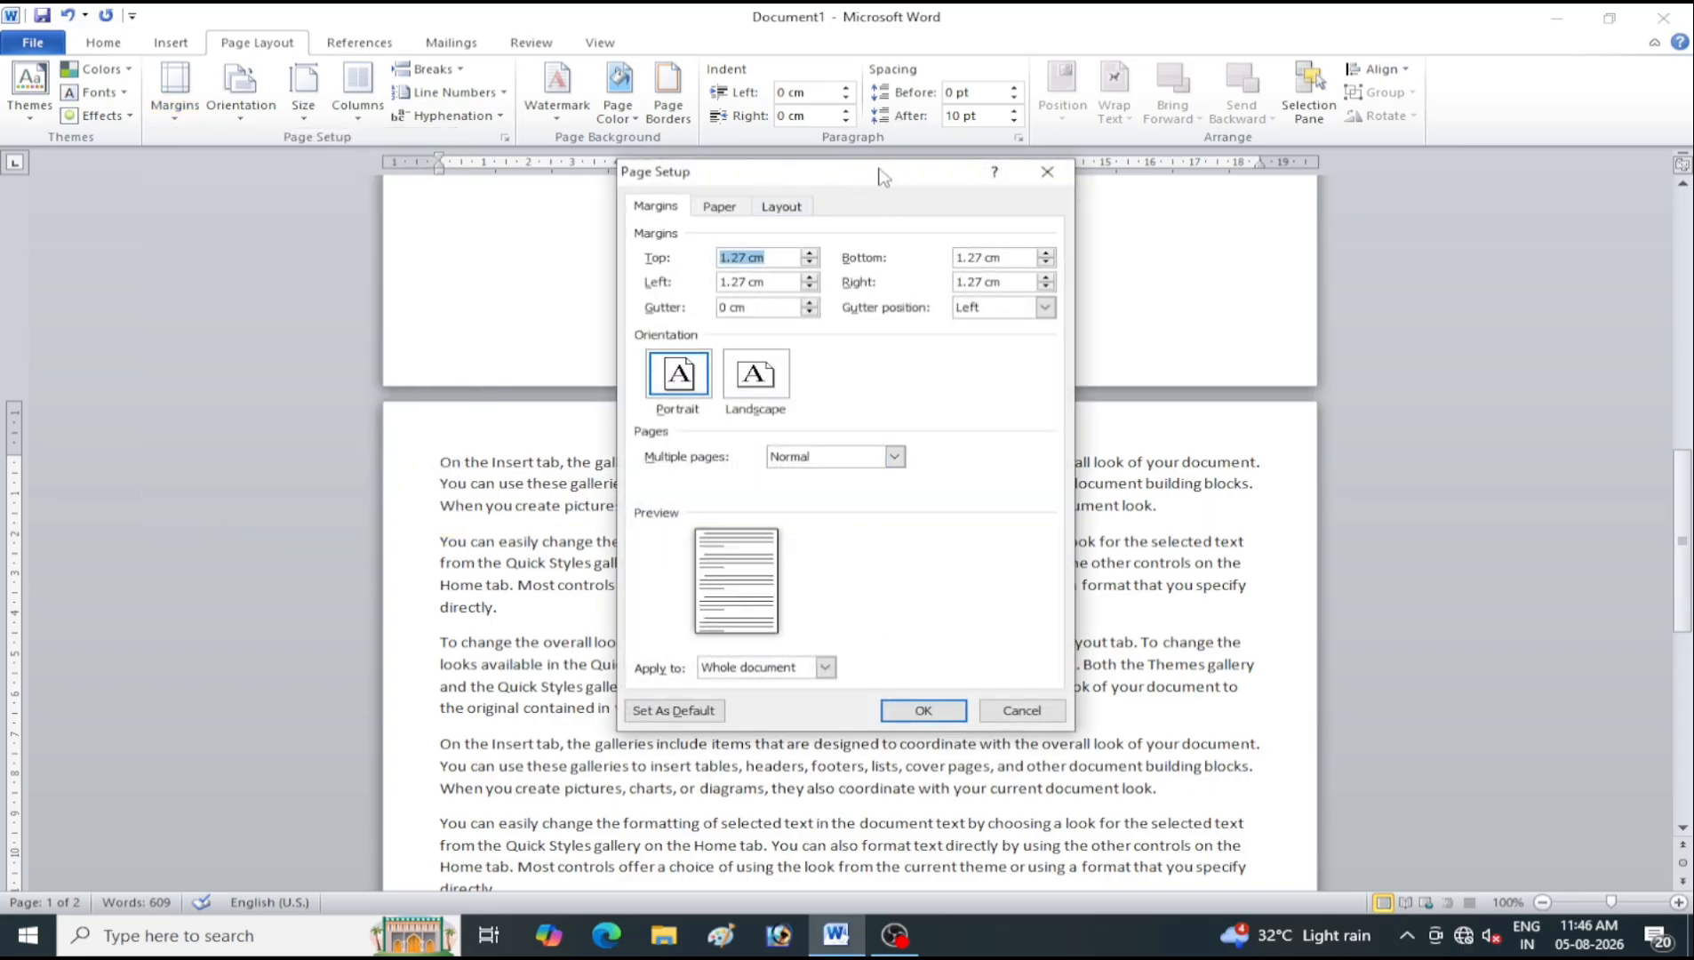
{"action": "left_click_drag", "start_coordinate": [883, 176], "coordinate": [1163, 201]}
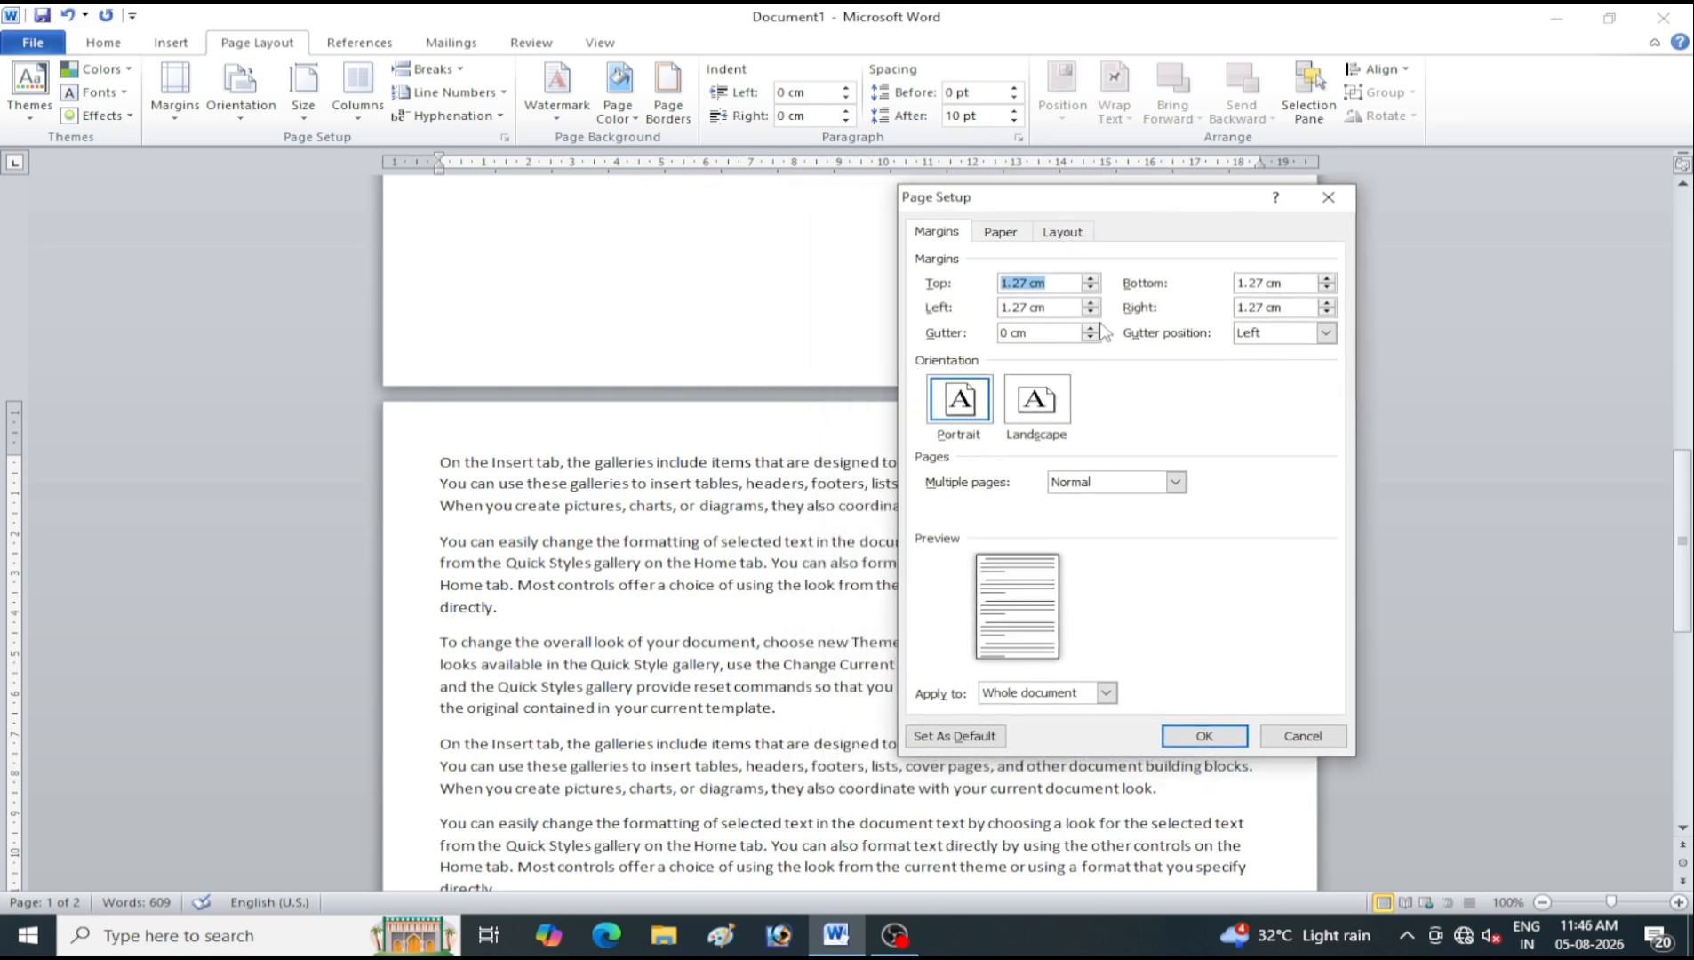
{"action": "left_click_drag", "start_coordinate": [1160, 212], "coordinate": [1233, 195]}
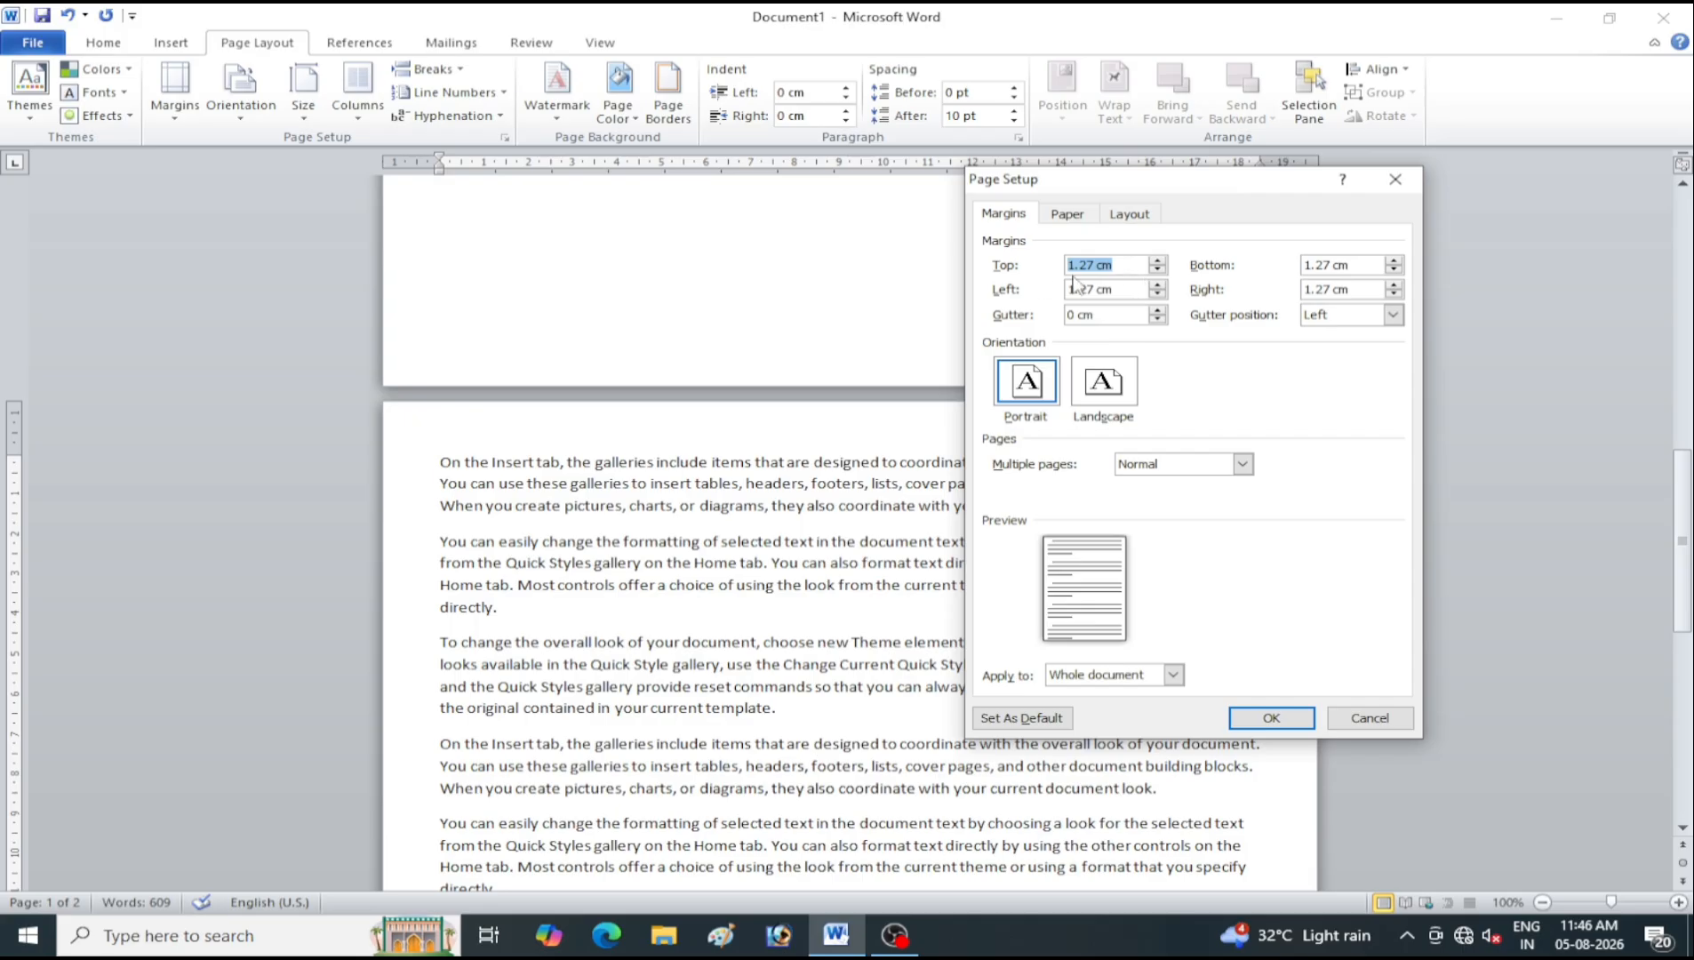
{"action": "left_click", "coordinate": [1156, 270]}
{"action": "left_click", "coordinate": [1156, 270]}
{"action": "left_click", "coordinate": [1156, 271]}
{"action": "left_click", "coordinate": [1156, 270]}
{"action": "left_click", "coordinate": [1157, 270]}
{"action": "left_click", "coordinate": [1156, 270]}
{"action": "left_click", "coordinate": [1157, 270]}
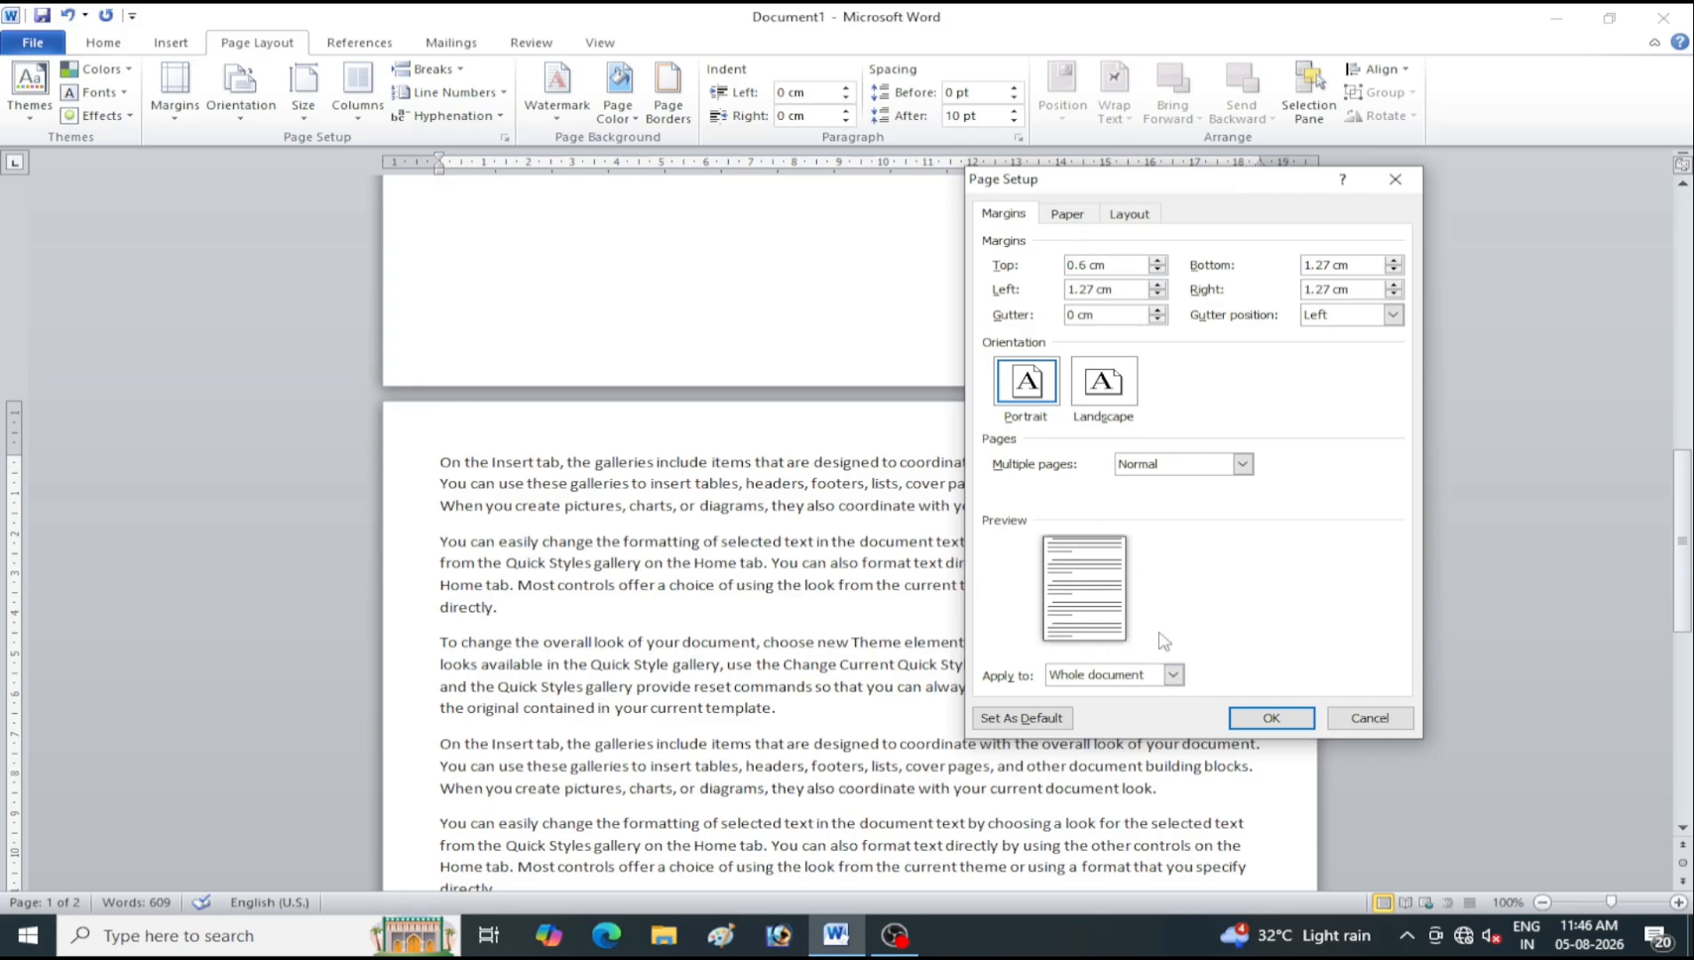
{"action": "left_click", "coordinate": [1158, 261]}
Set the bottom margin to 0.6 cm and the left and right margins to 0.7 cm, and apply them to the whole document
{"action": "left_click", "coordinate": [1393, 296]}
{"action": "left_click", "coordinate": [1394, 296]}
{"action": "left_click", "coordinate": [1158, 295]}
{"action": "left_click", "coordinate": [1158, 295]}
{"action": "left_click", "coordinate": [1158, 295]}
{"action": "left_click", "coordinate": [1158, 295]}
{"action": "left_click", "coordinate": [1274, 717]}
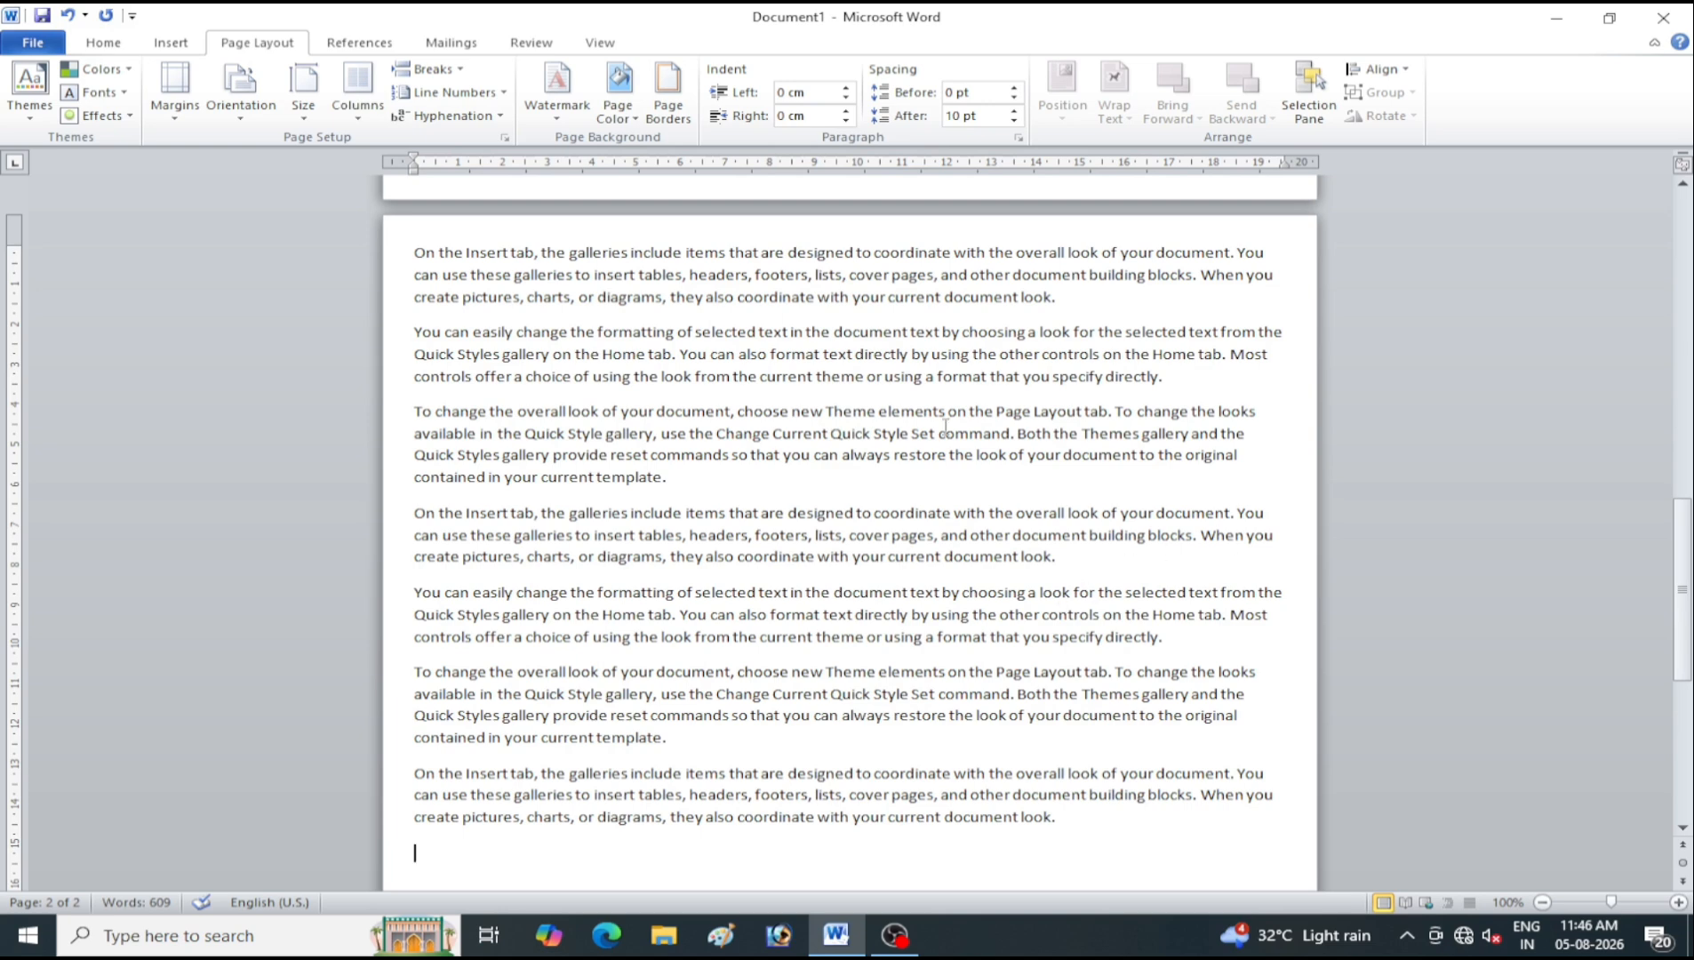
Apply the Normal margin preset of 2.54 cm on all sides to the document
{"action": "left_click", "coordinate": [189, 121]}
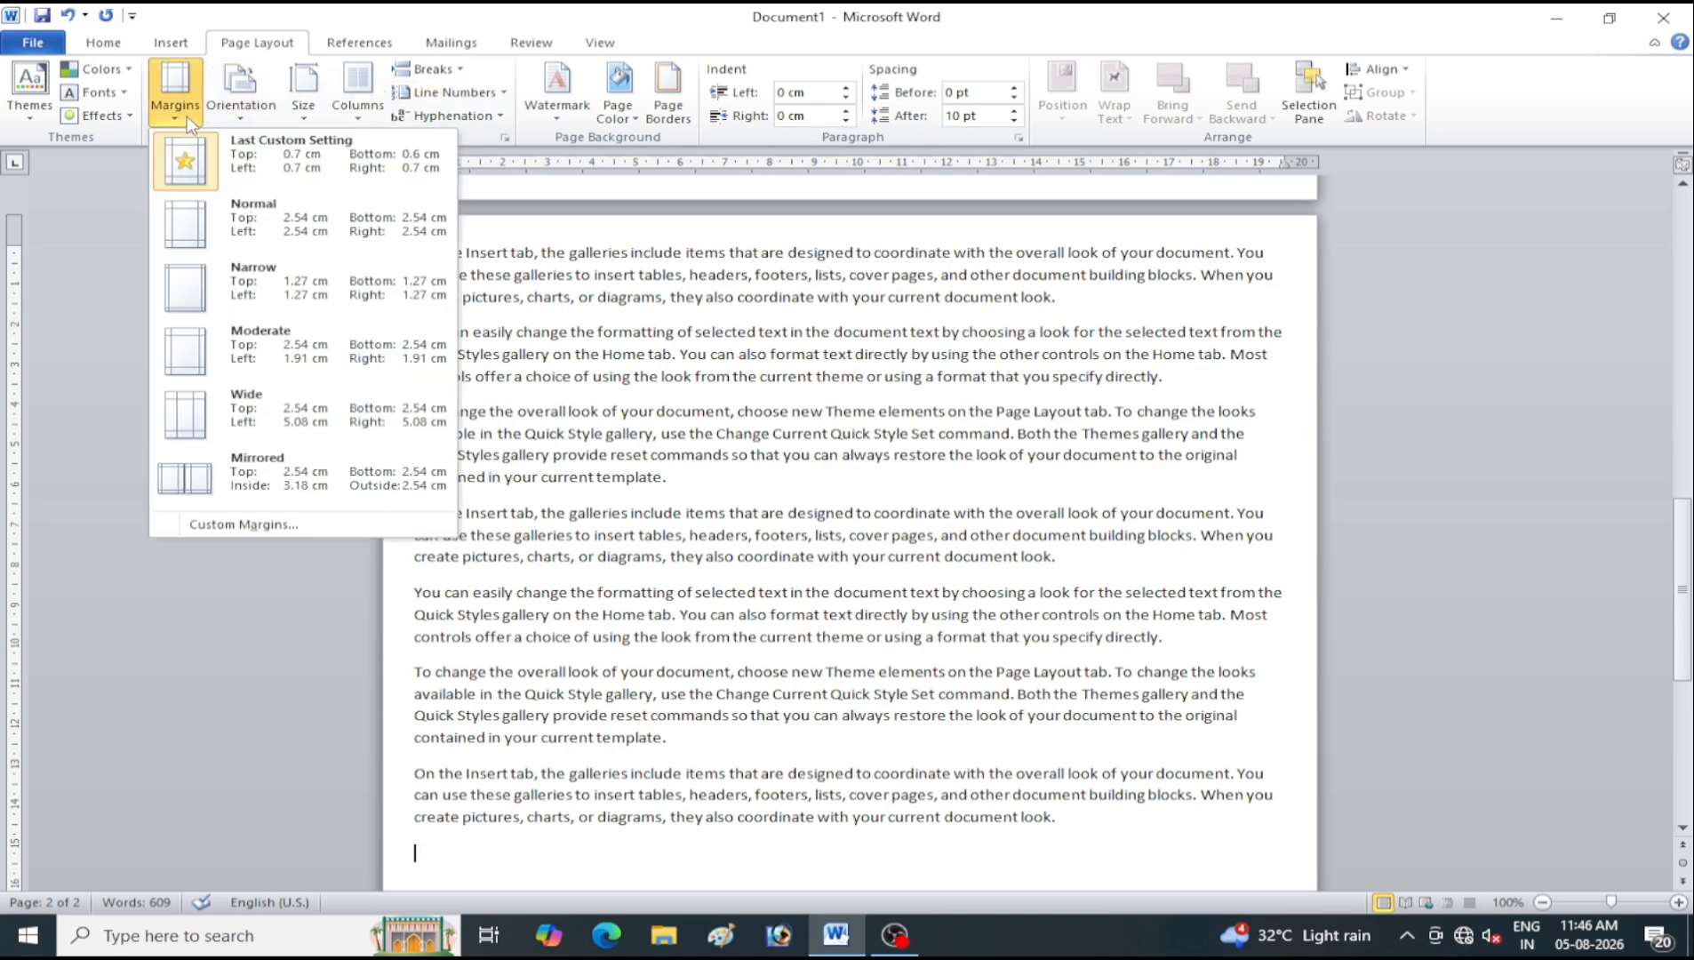
{"action": "left_click", "coordinate": [263, 222]}
{"action": "scroll", "coordinate": [1325, 538], "scroll_direction": "up", "scroll_amount": 3}
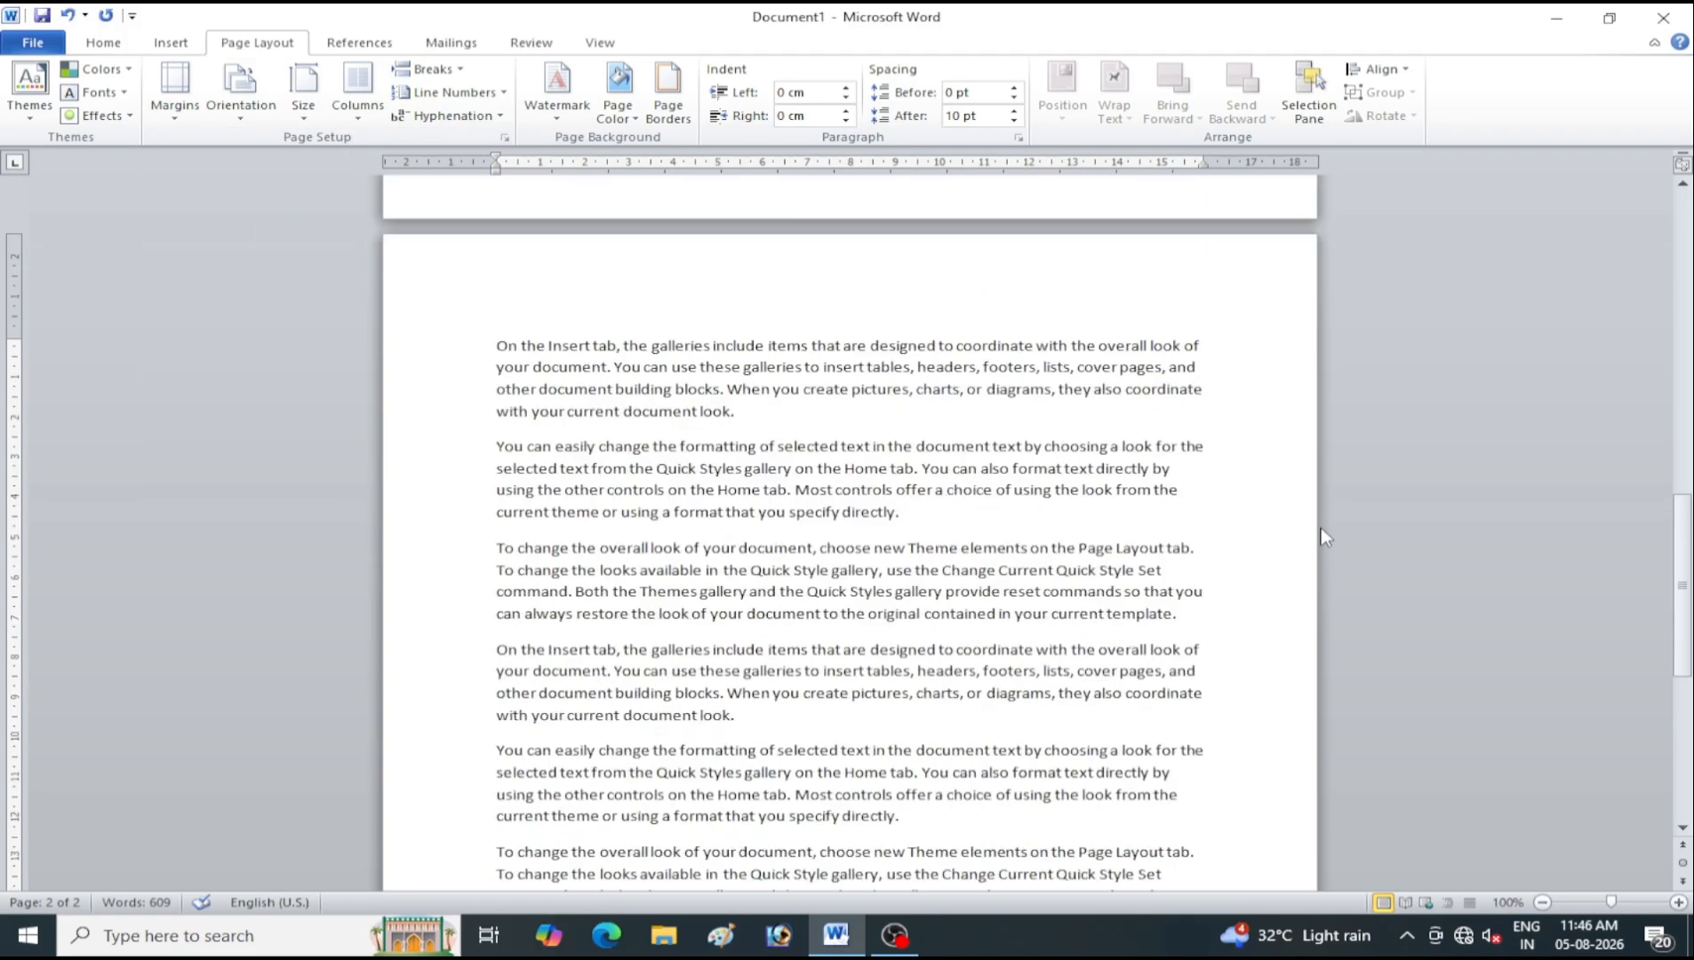
{"action": "scroll", "coordinate": [1324, 537], "scroll_direction": "up", "scroll_amount": 1}
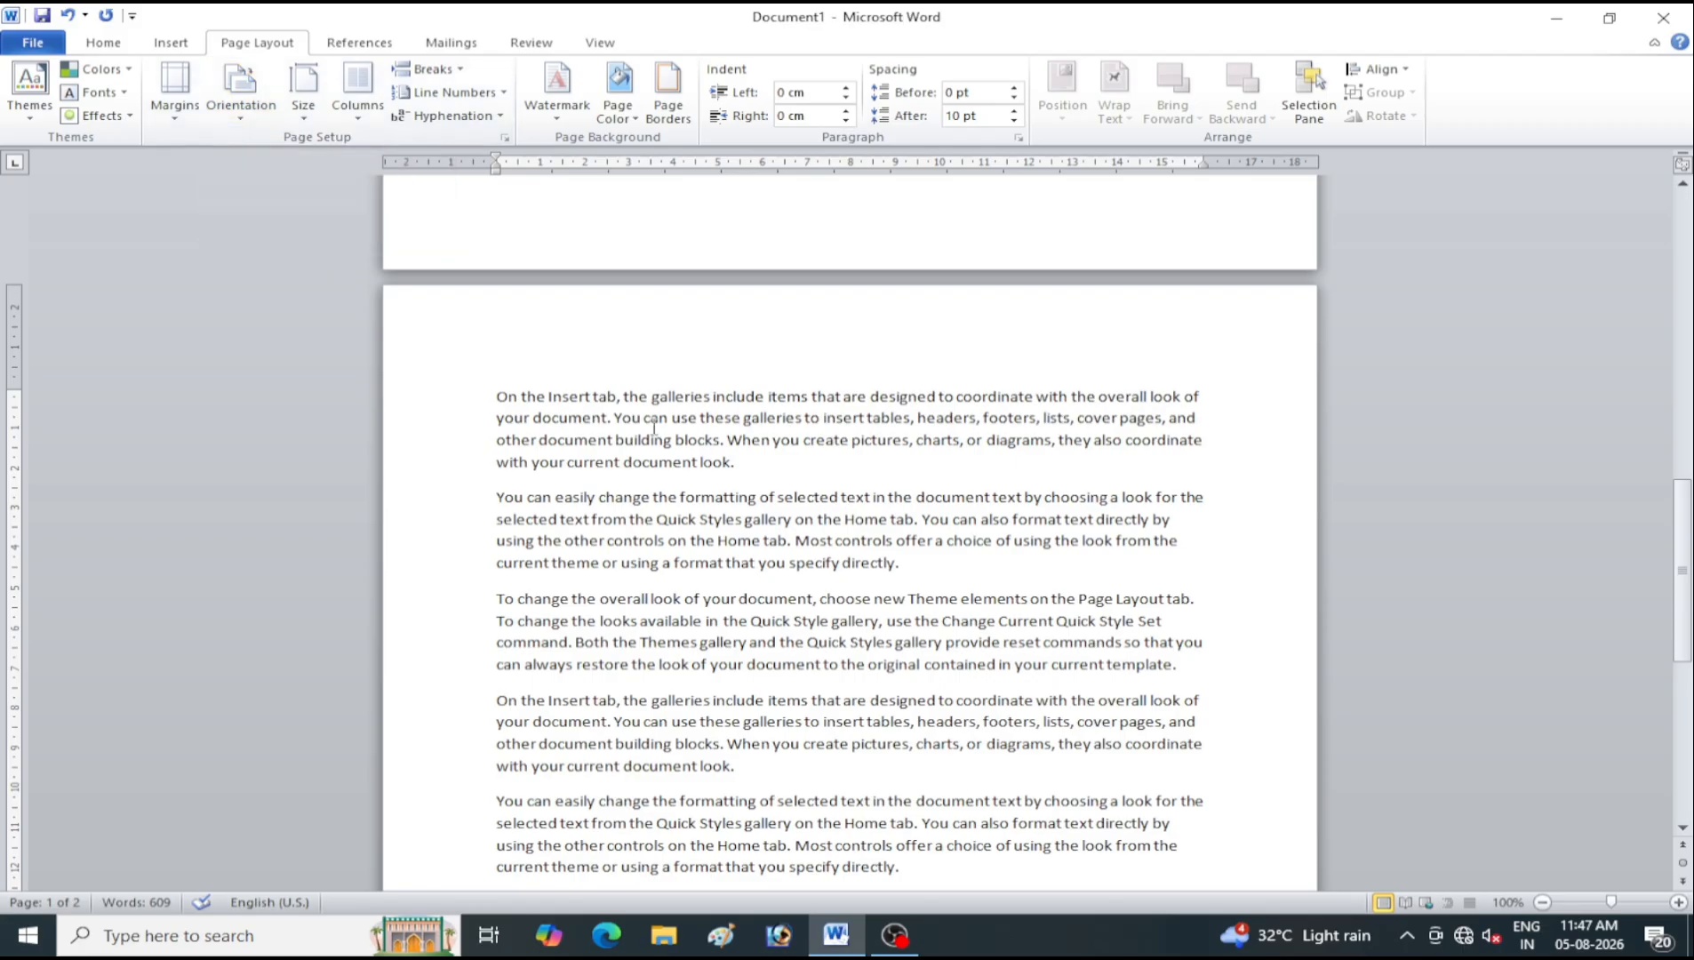
Change the page orientation to Landscape and check how the second page's text reflows
{"action": "left_click", "coordinate": [241, 89]}
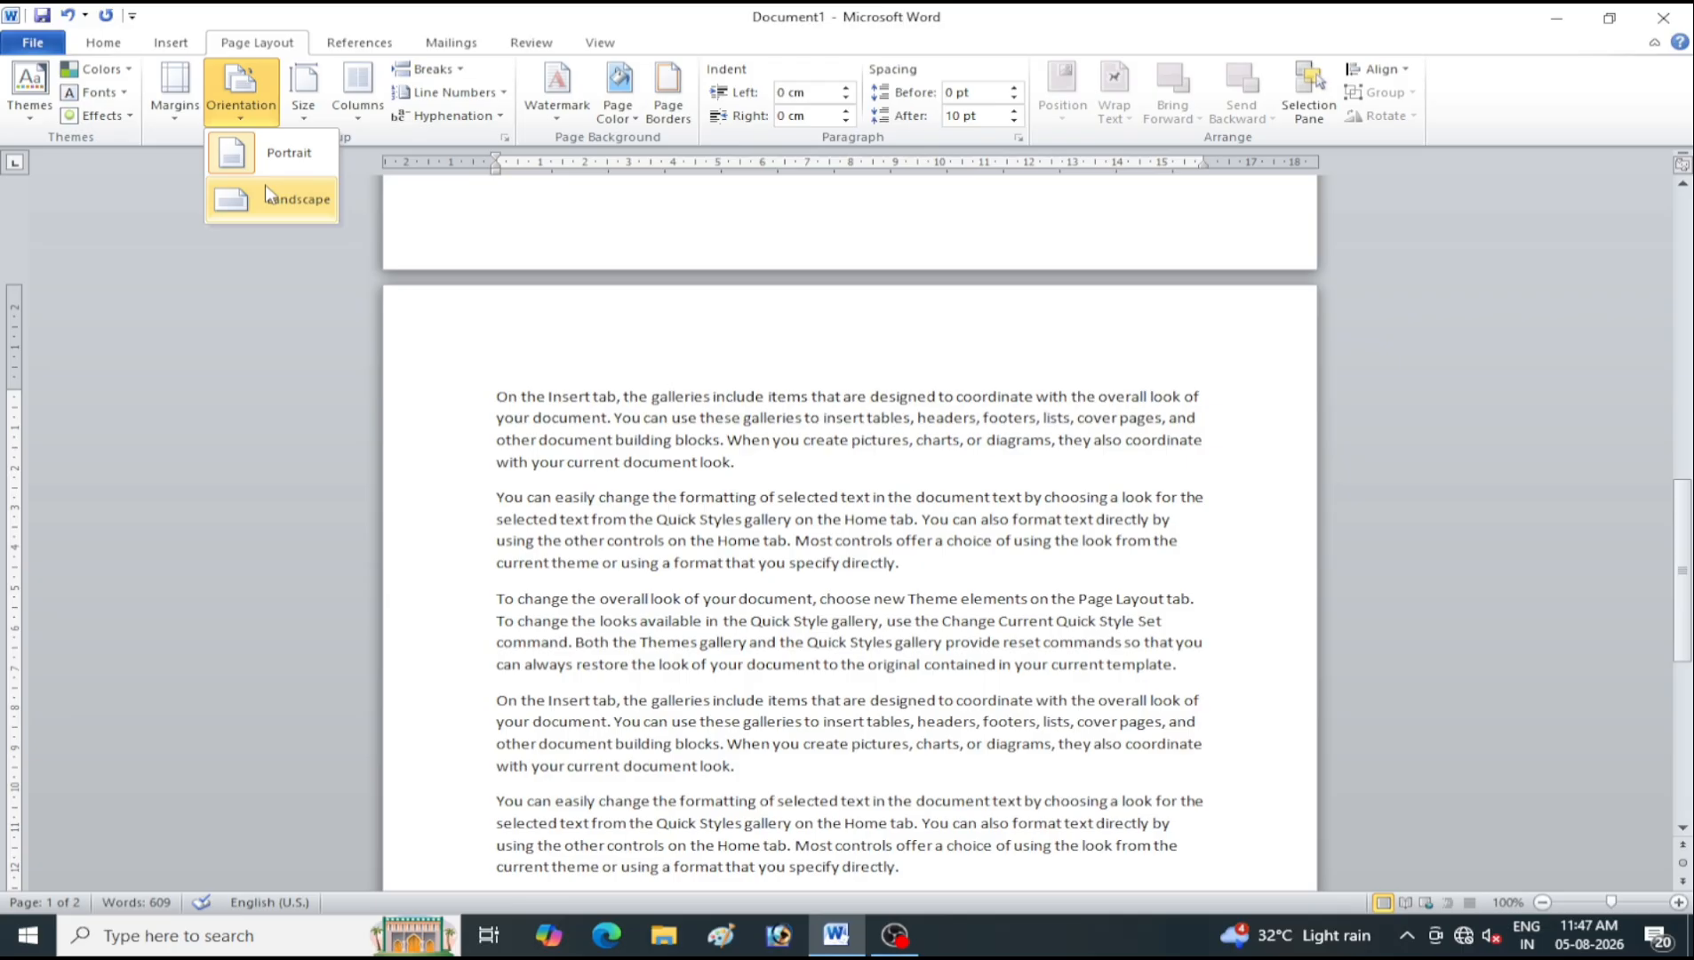
{"action": "left_click", "coordinate": [304, 208]}
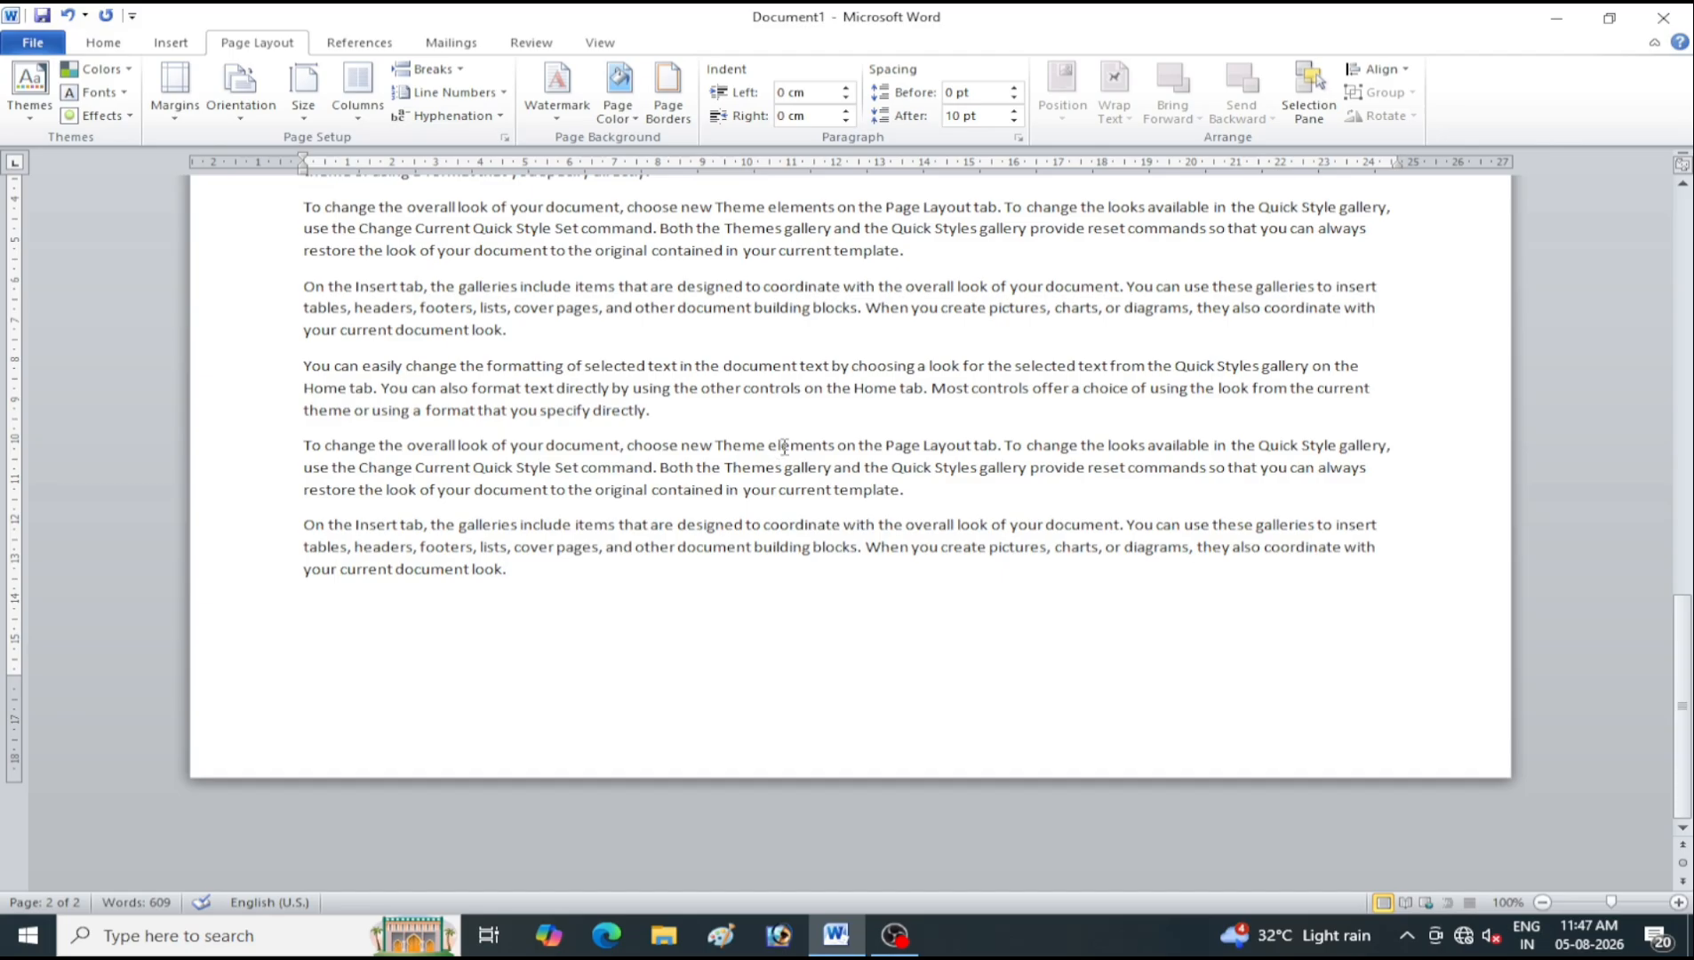
{"action": "scroll", "coordinate": [784, 448], "scroll_direction": "up", "scroll_amount": 3}
{"action": "scroll", "coordinate": [784, 447], "scroll_direction": "up", "scroll_amount": 2}
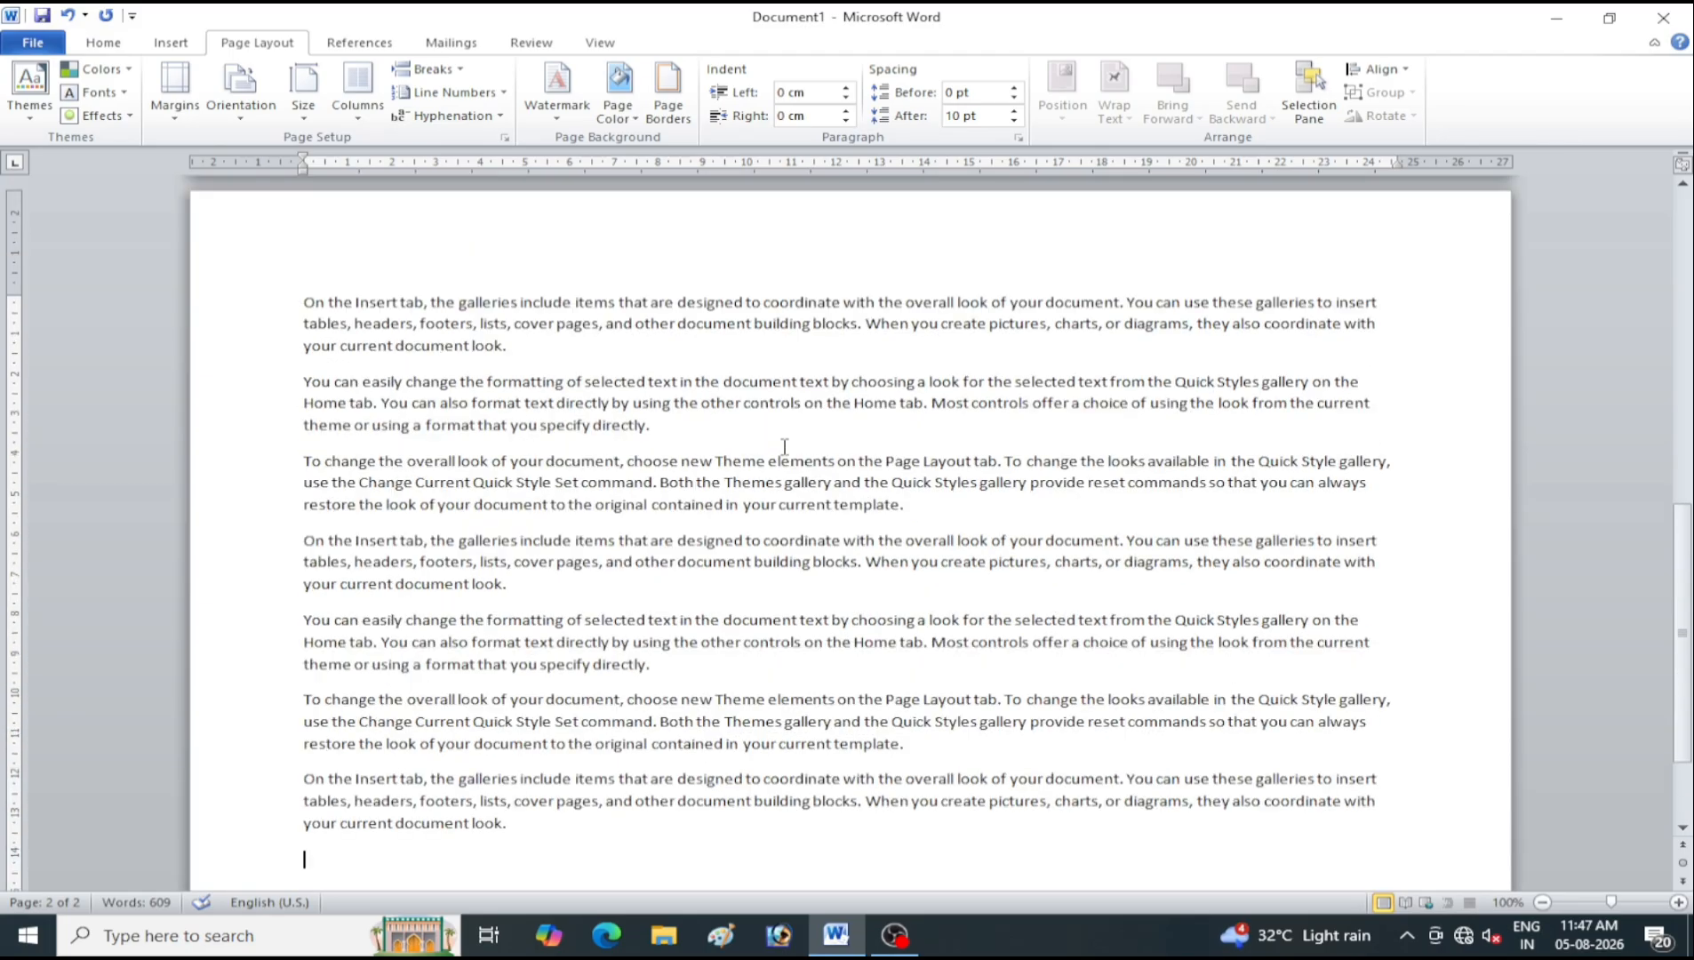
{"action": "scroll", "coordinate": [789, 453], "scroll_direction": "down", "scroll_amount": 1}
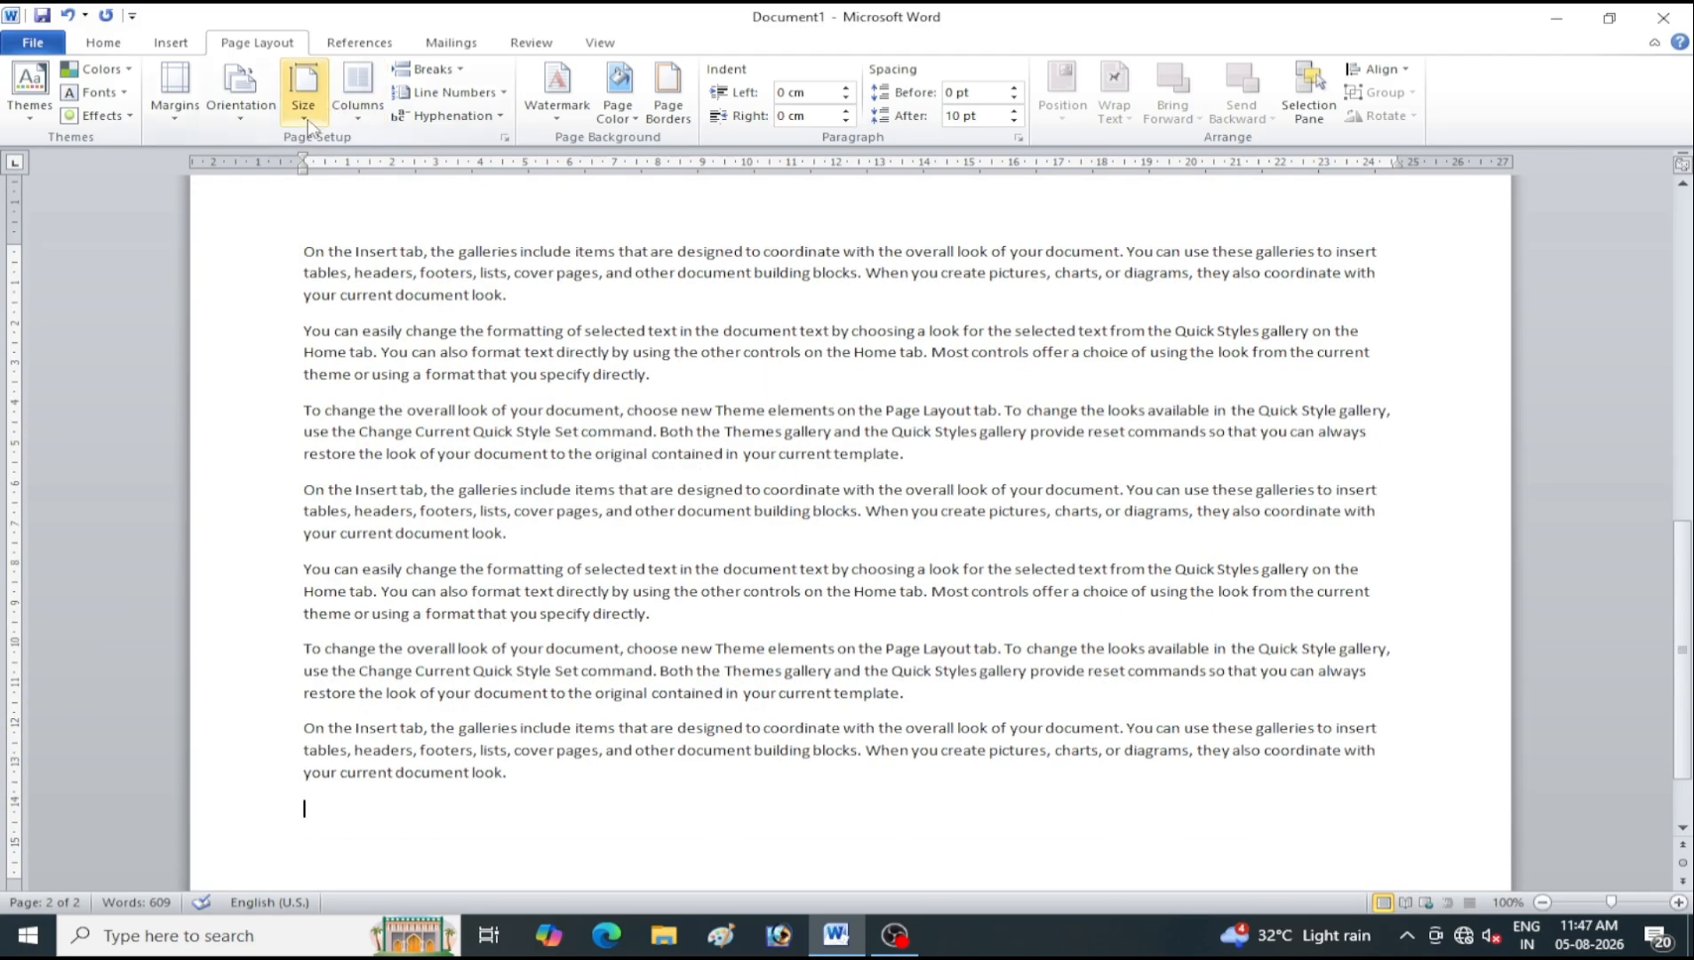
Set the page orientation back to Portrait
{"action": "left_click", "coordinate": [244, 116]}
{"action": "left_click", "coordinate": [249, 149]}
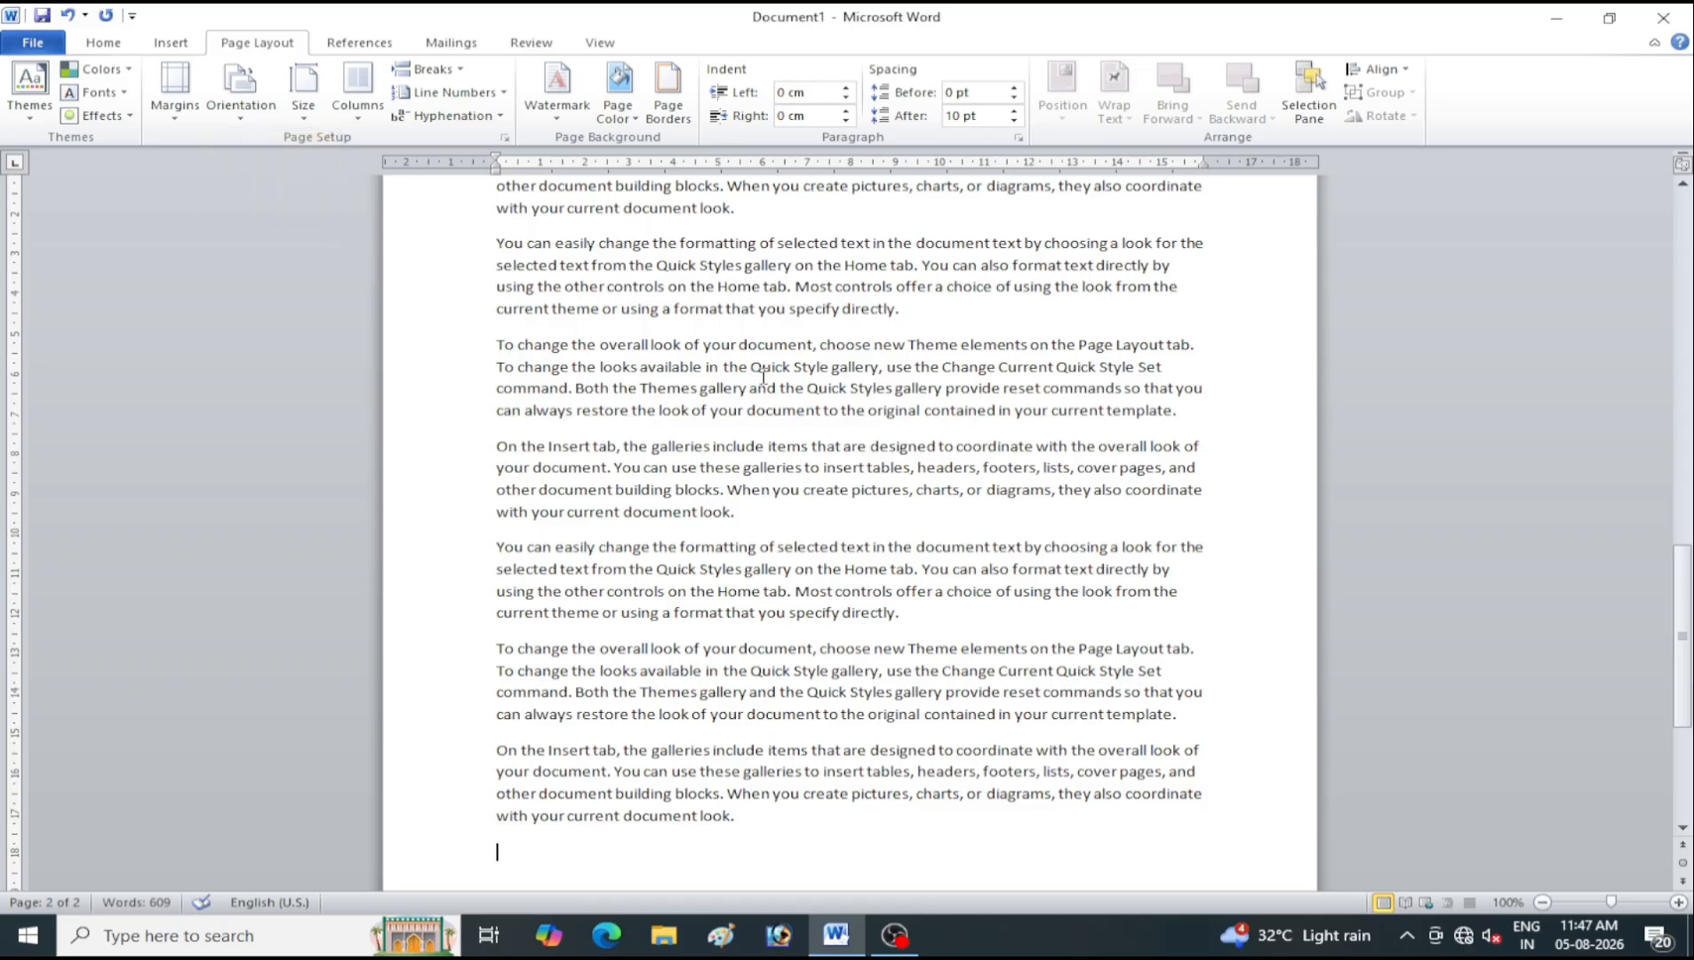
{"action": "scroll", "coordinate": [764, 376], "scroll_direction": "up", "scroll_amount": 3}
{"action": "scroll", "coordinate": [764, 376], "scroll_direction": "down", "scroll_amount": 2}
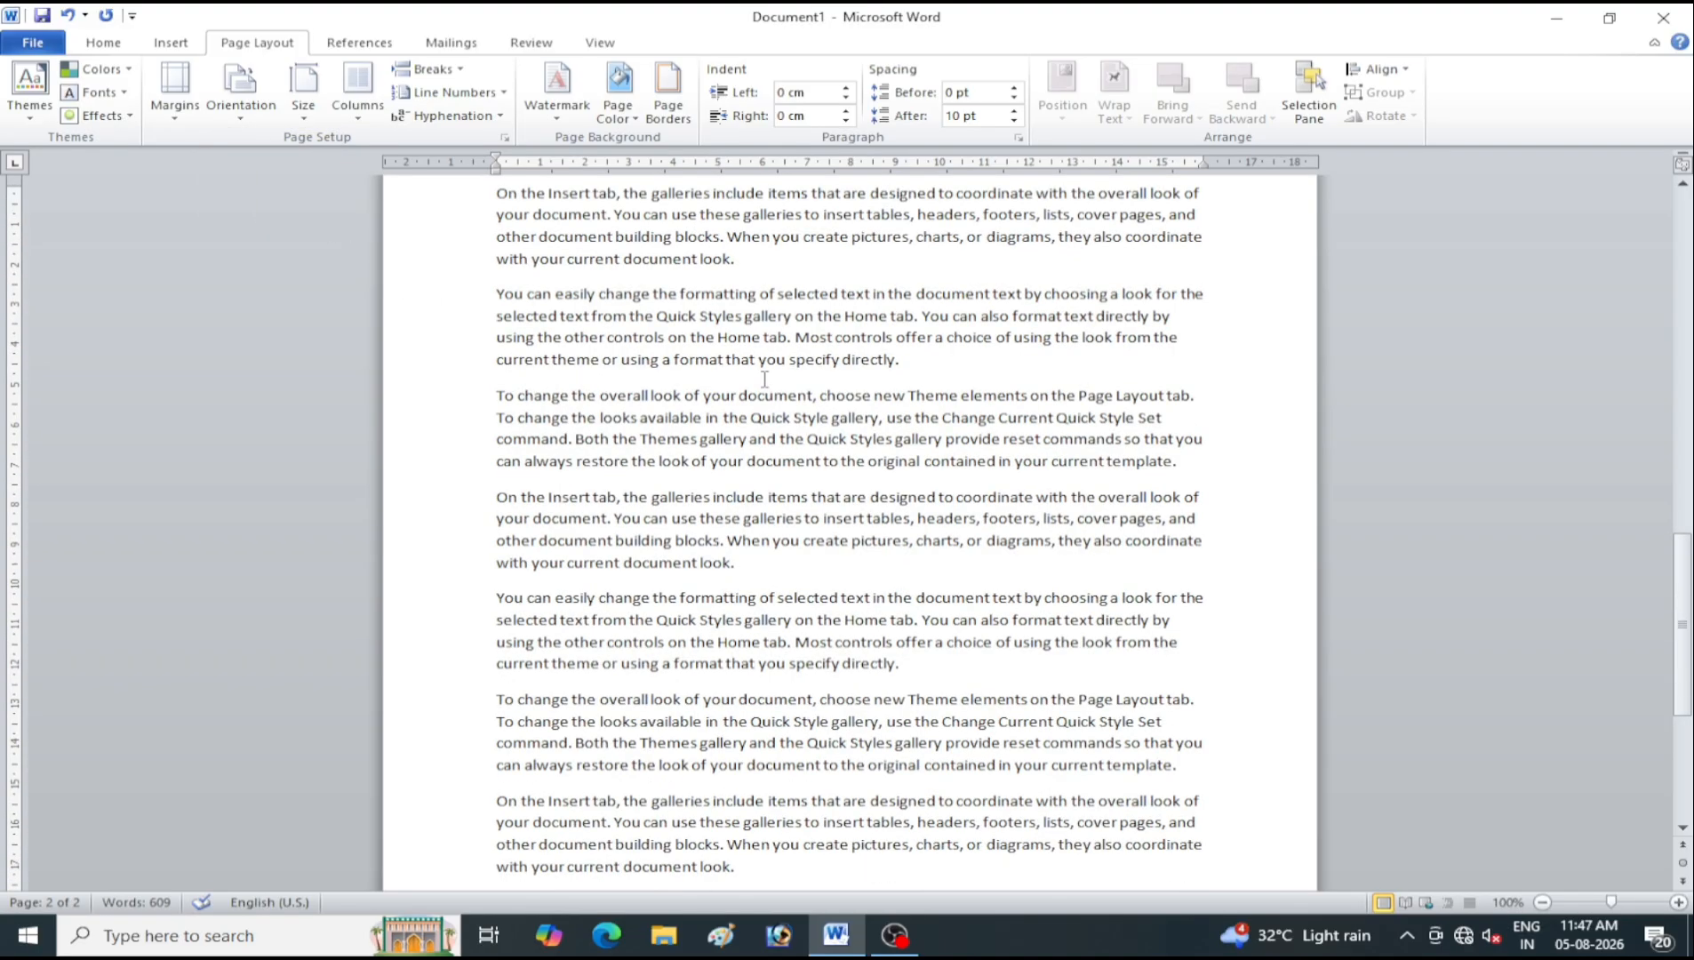
{"action": "left_click", "coordinate": [302, 116]}
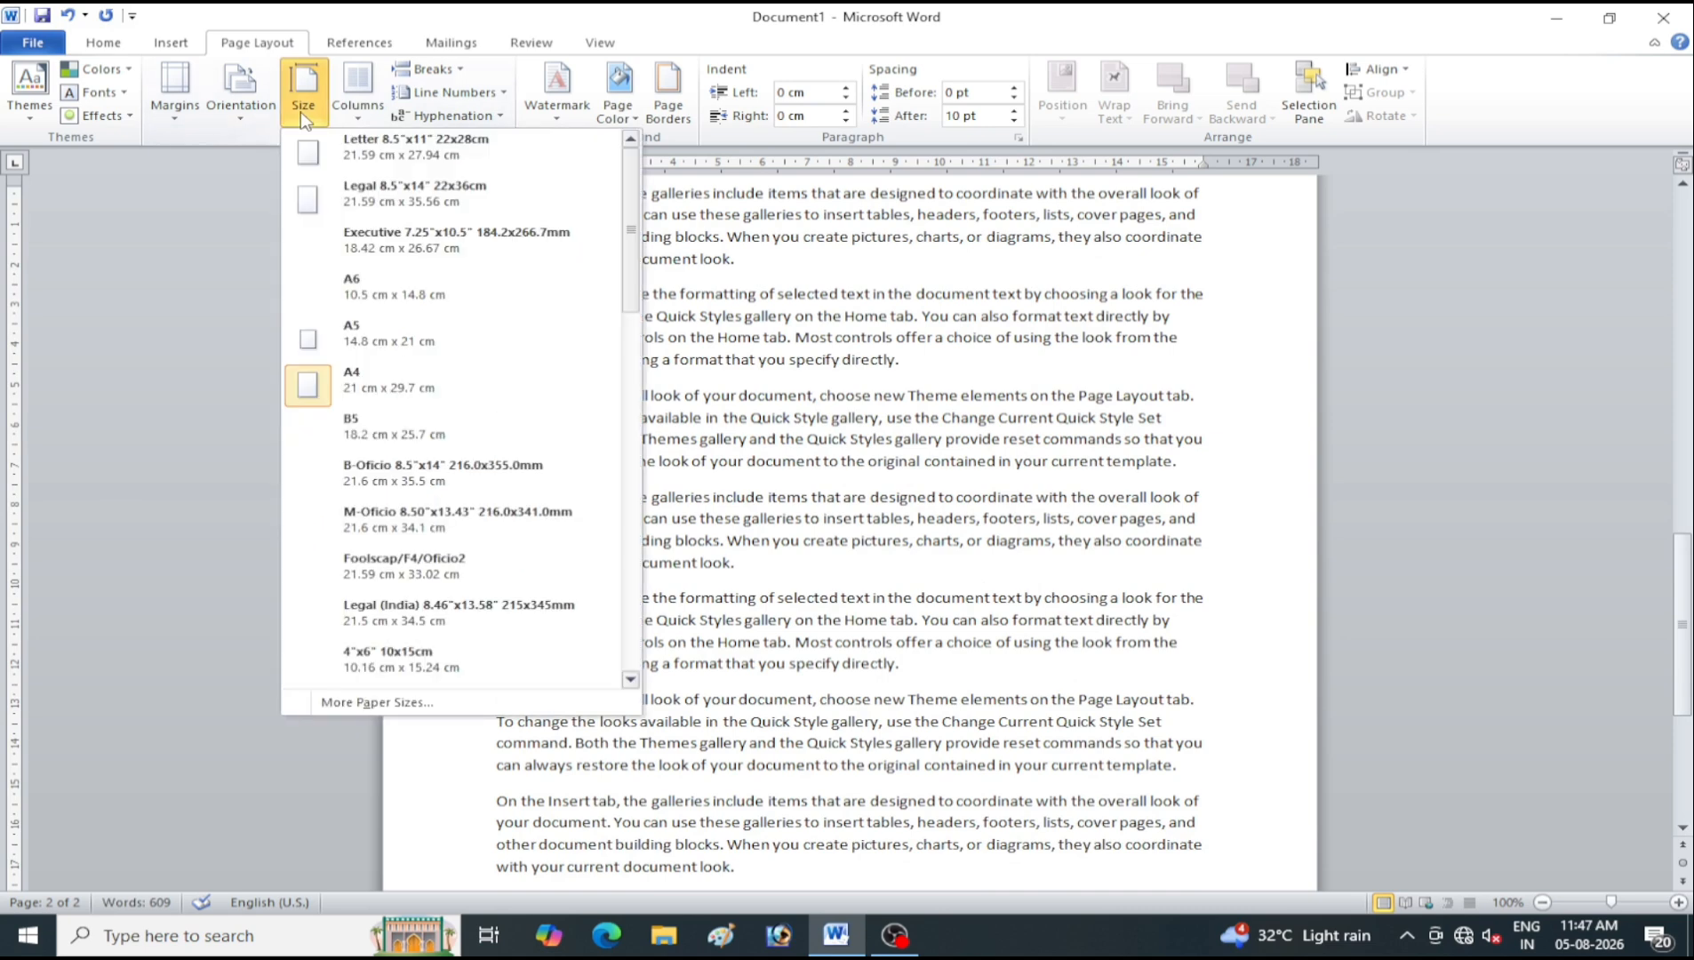
{"action": "left_click", "coordinate": [931, 422]}
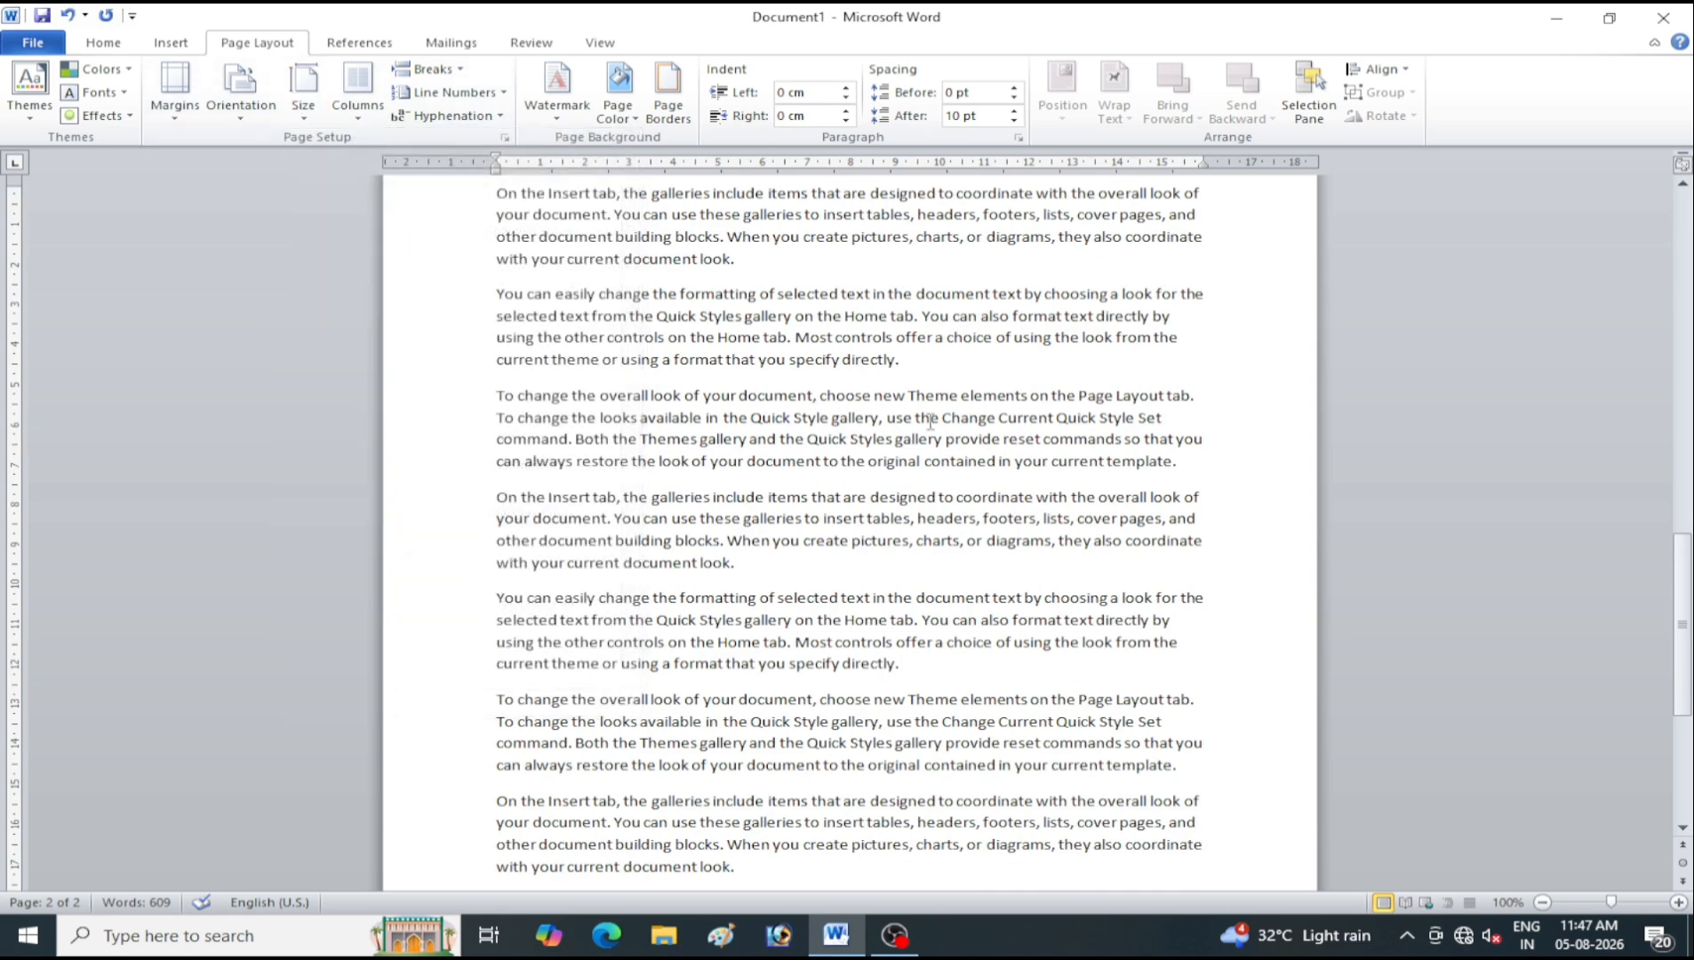
{"action": "scroll", "coordinate": [931, 422], "scroll_direction": "up", "scroll_amount": 1}
{"action": "scroll", "coordinate": [931, 421], "scroll_direction": "up", "scroll_amount": 1}
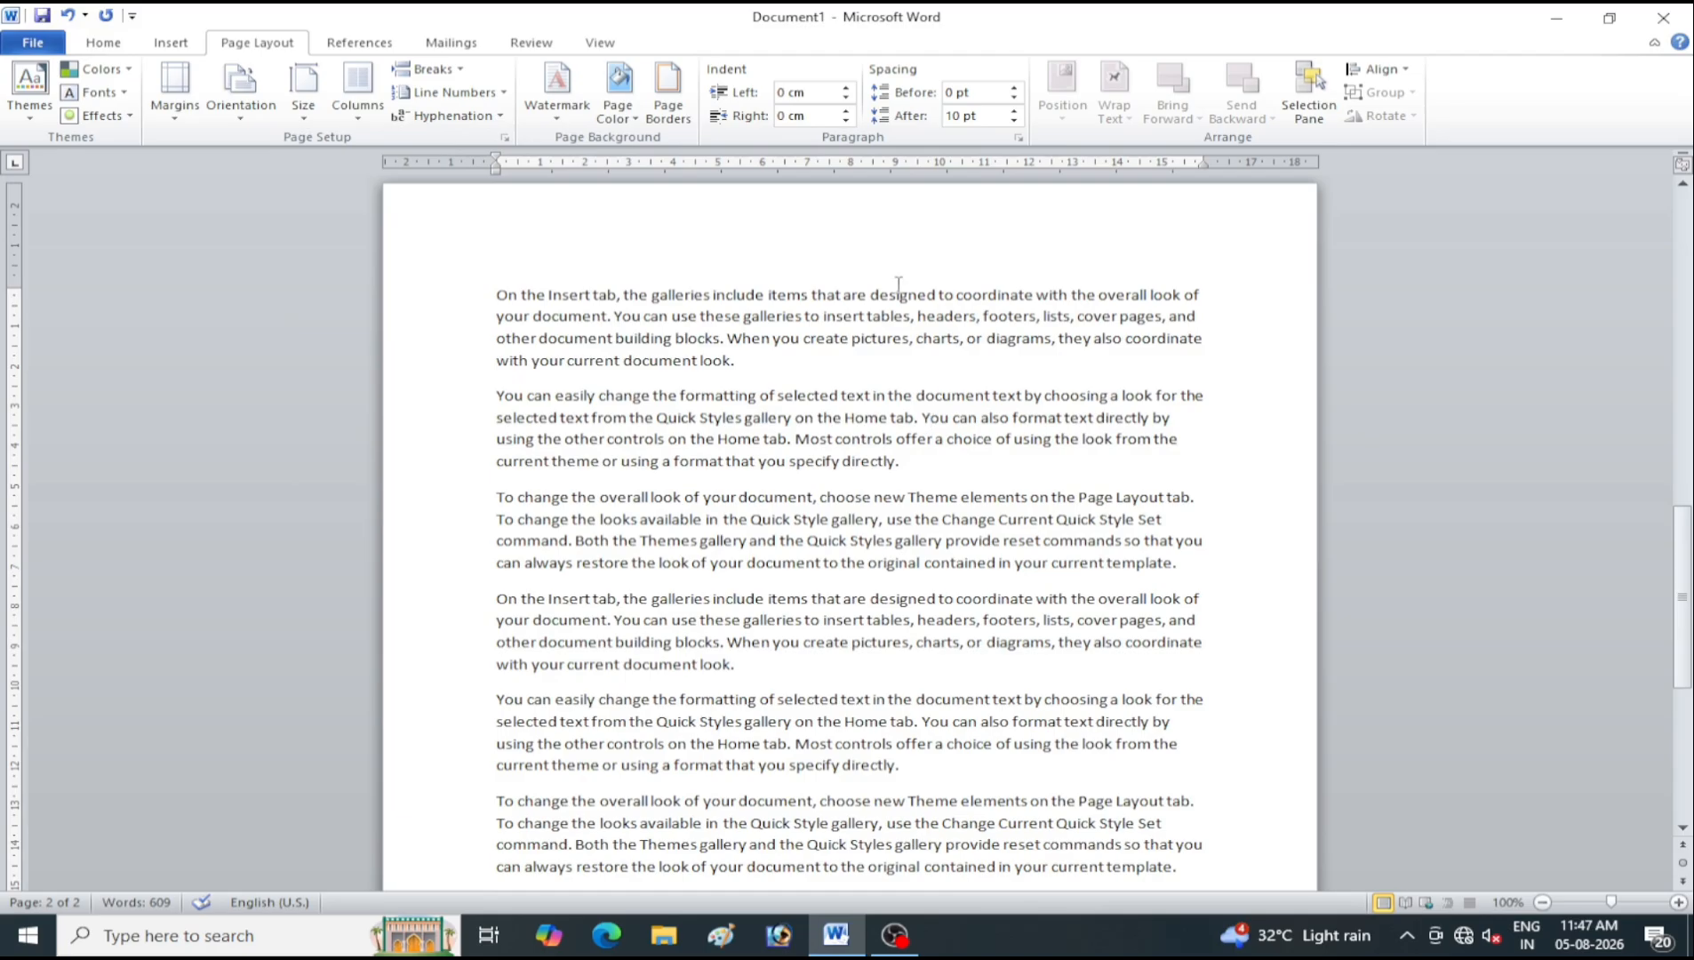
Set the document's paper size to 4"x6" 10x15cm and look over the resulting pages
{"action": "left_click", "coordinate": [298, 121]}
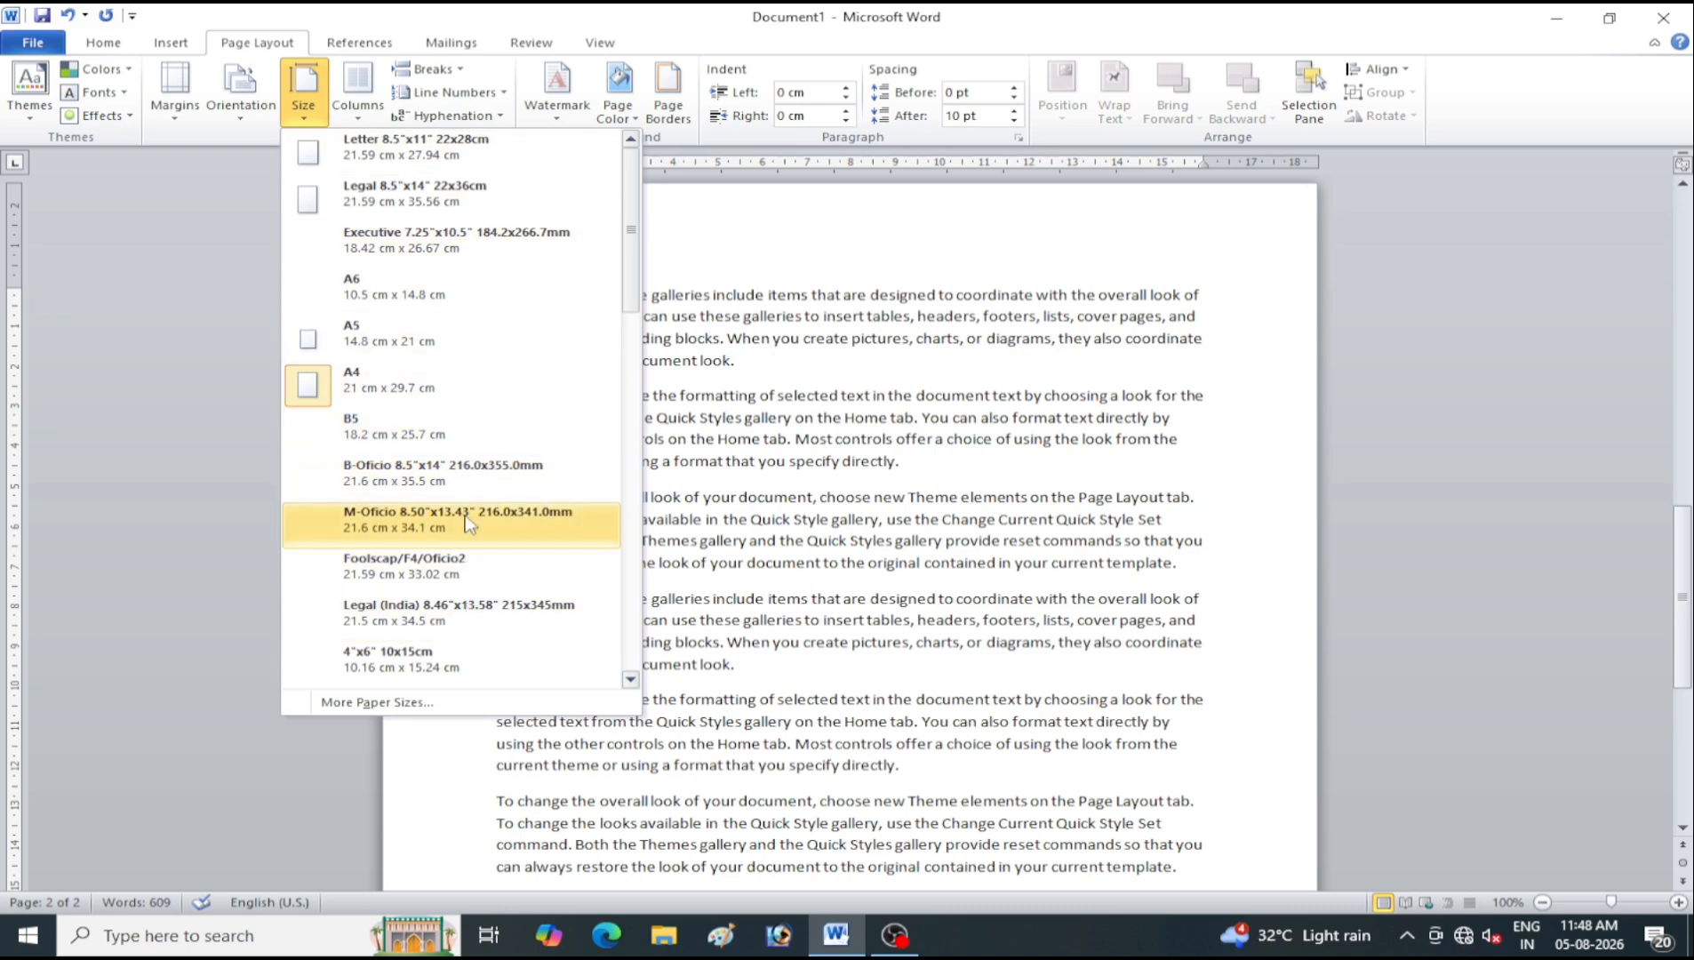
{"action": "left_click", "coordinate": [450, 665]}
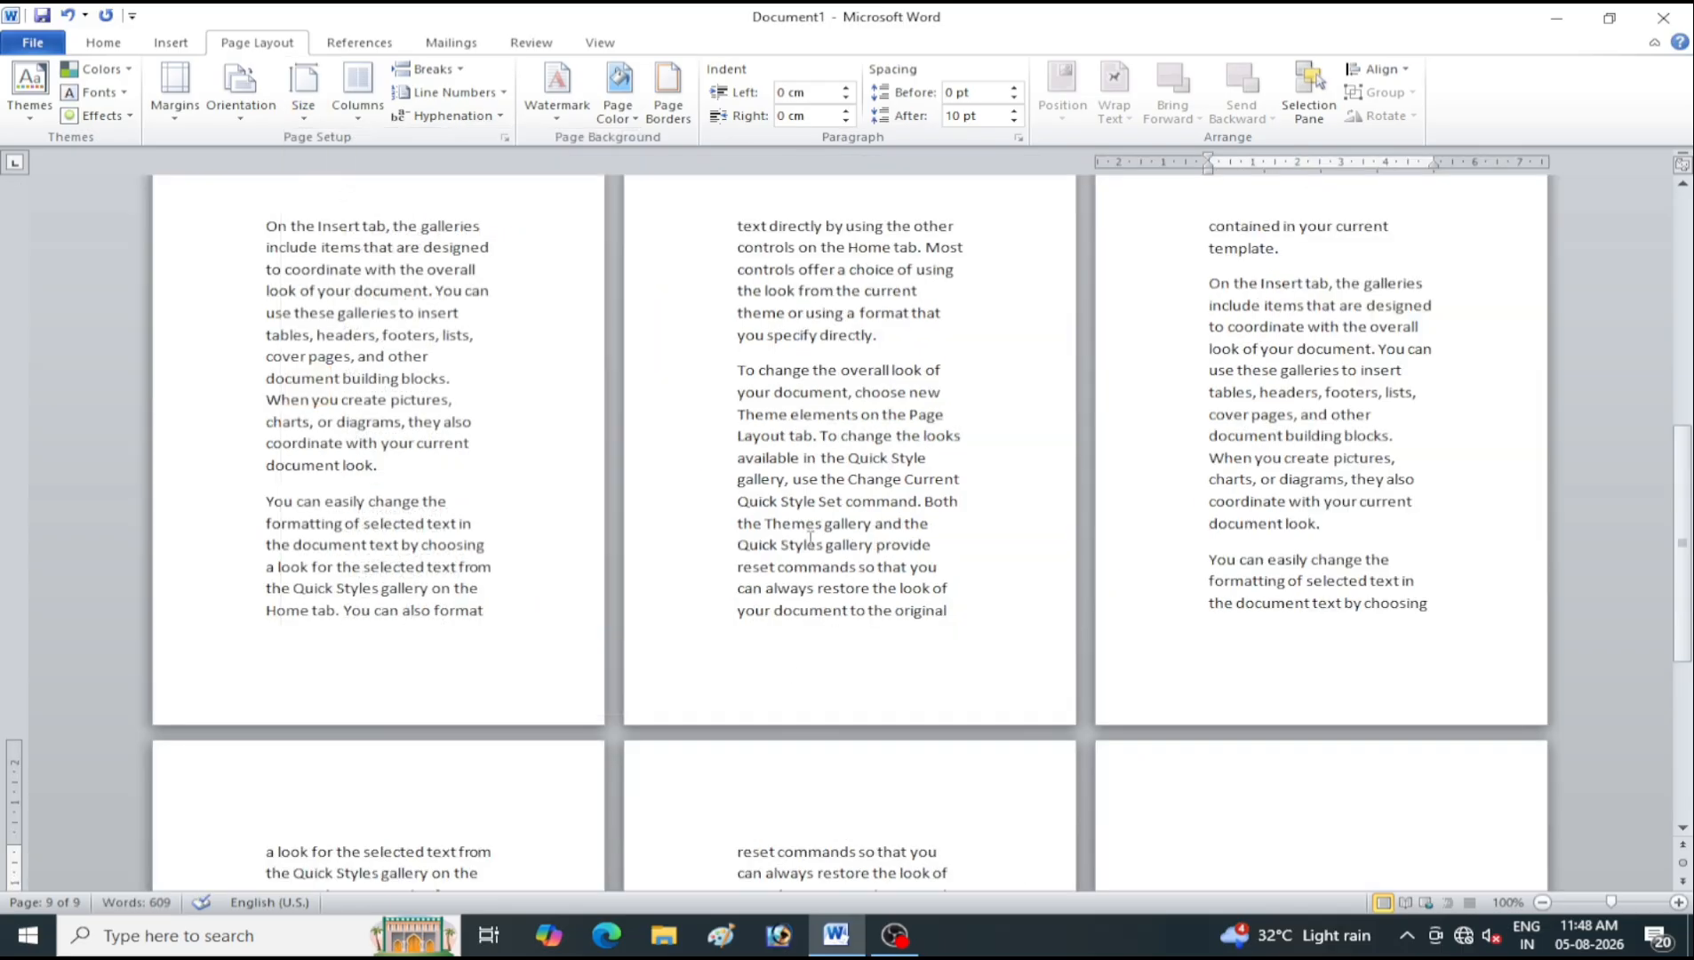
{"action": "scroll", "coordinate": [1049, 497], "scroll_direction": "up", "scroll_amount": 9}
{"action": "scroll", "coordinate": [1049, 498], "scroll_direction": "down", "scroll_amount": 8}
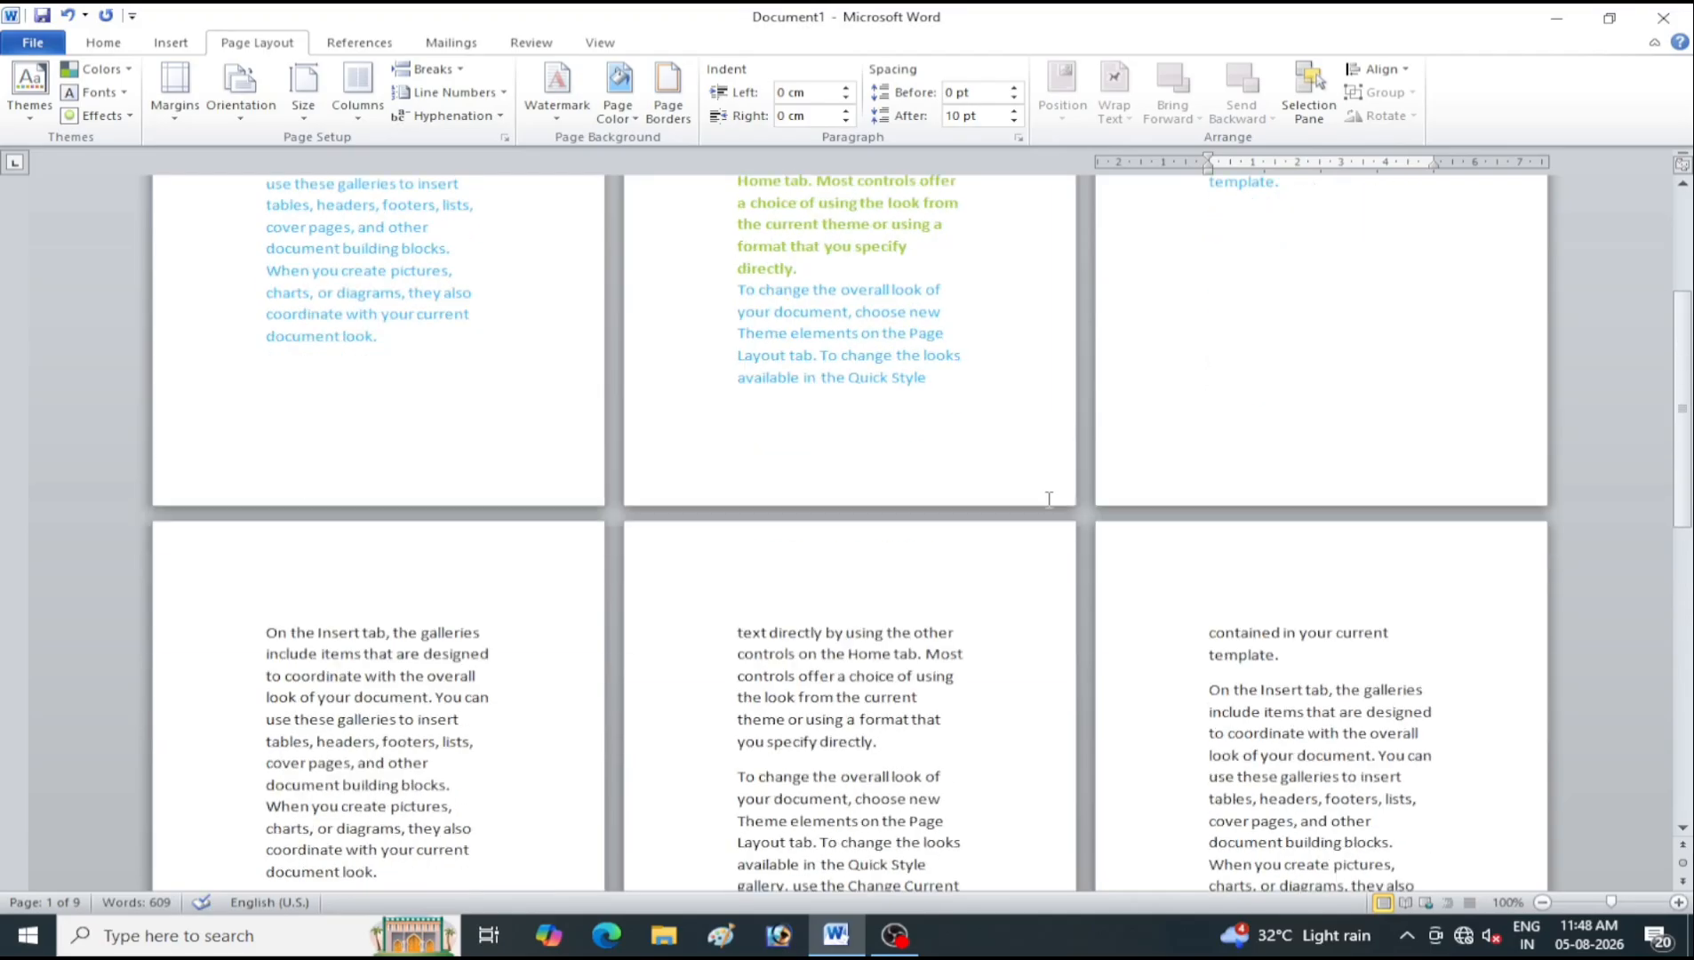
Set the document's paper size to A4 and look over how the text reflows across the pages
{"action": "scroll", "coordinate": [1020, 547], "scroll_direction": "down", "scroll_amount": 6}
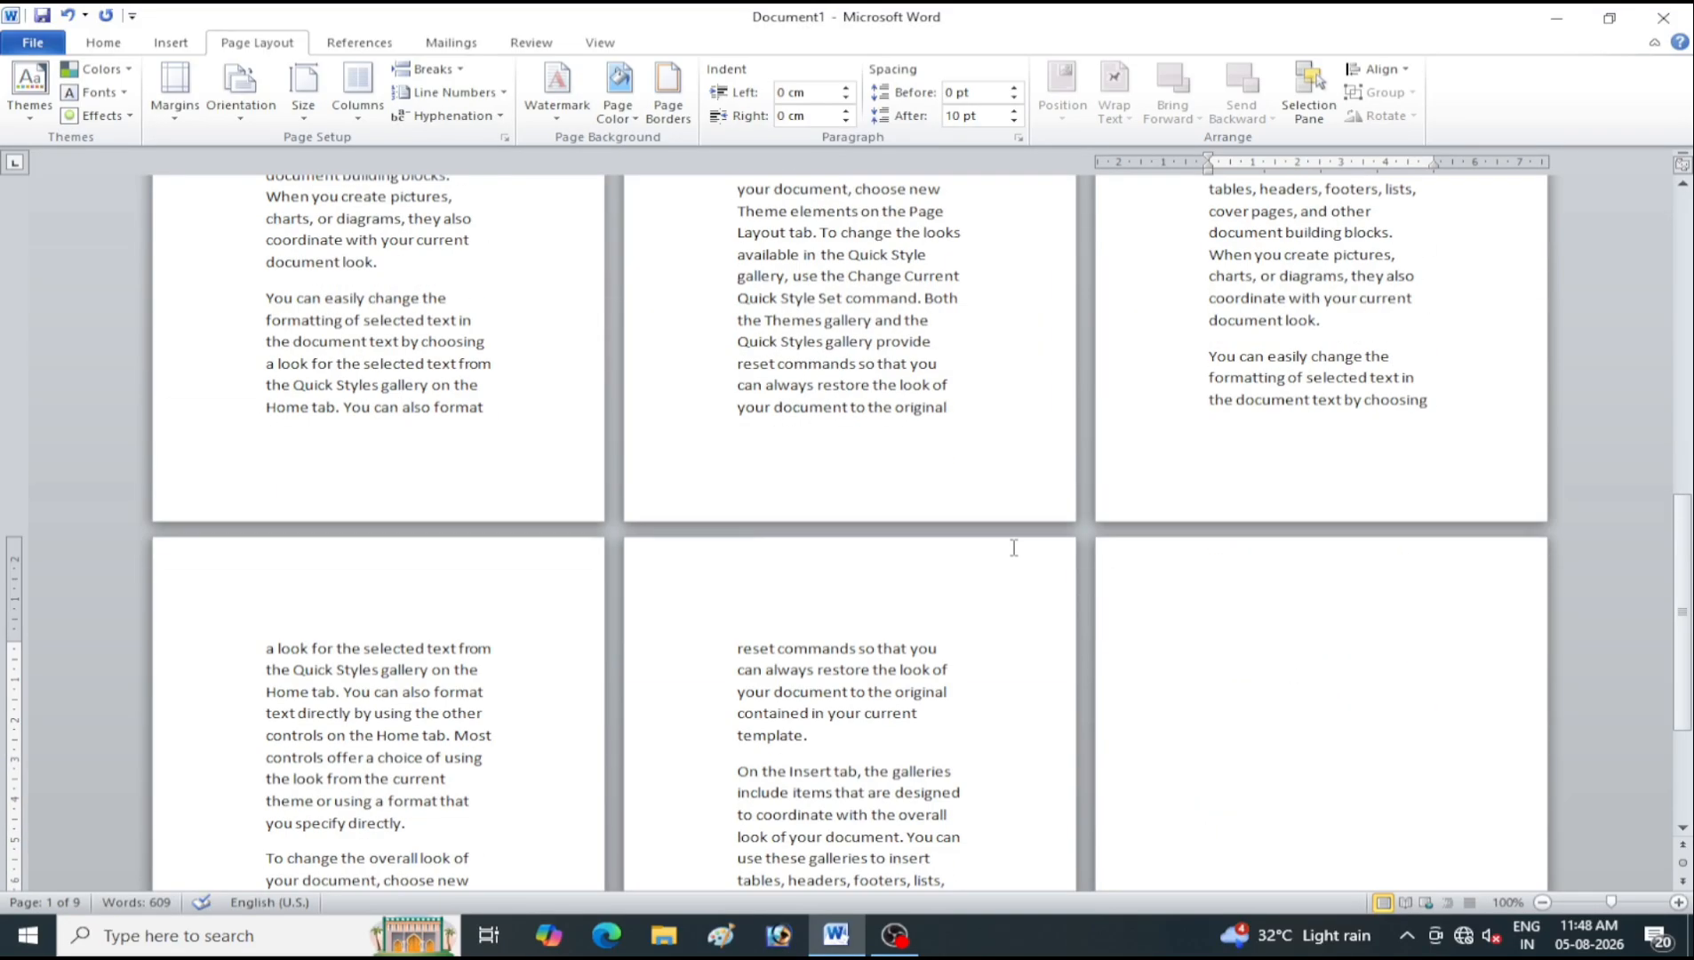
{"action": "scroll", "coordinate": [1013, 547], "scroll_direction": "down", "scroll_amount": 2}
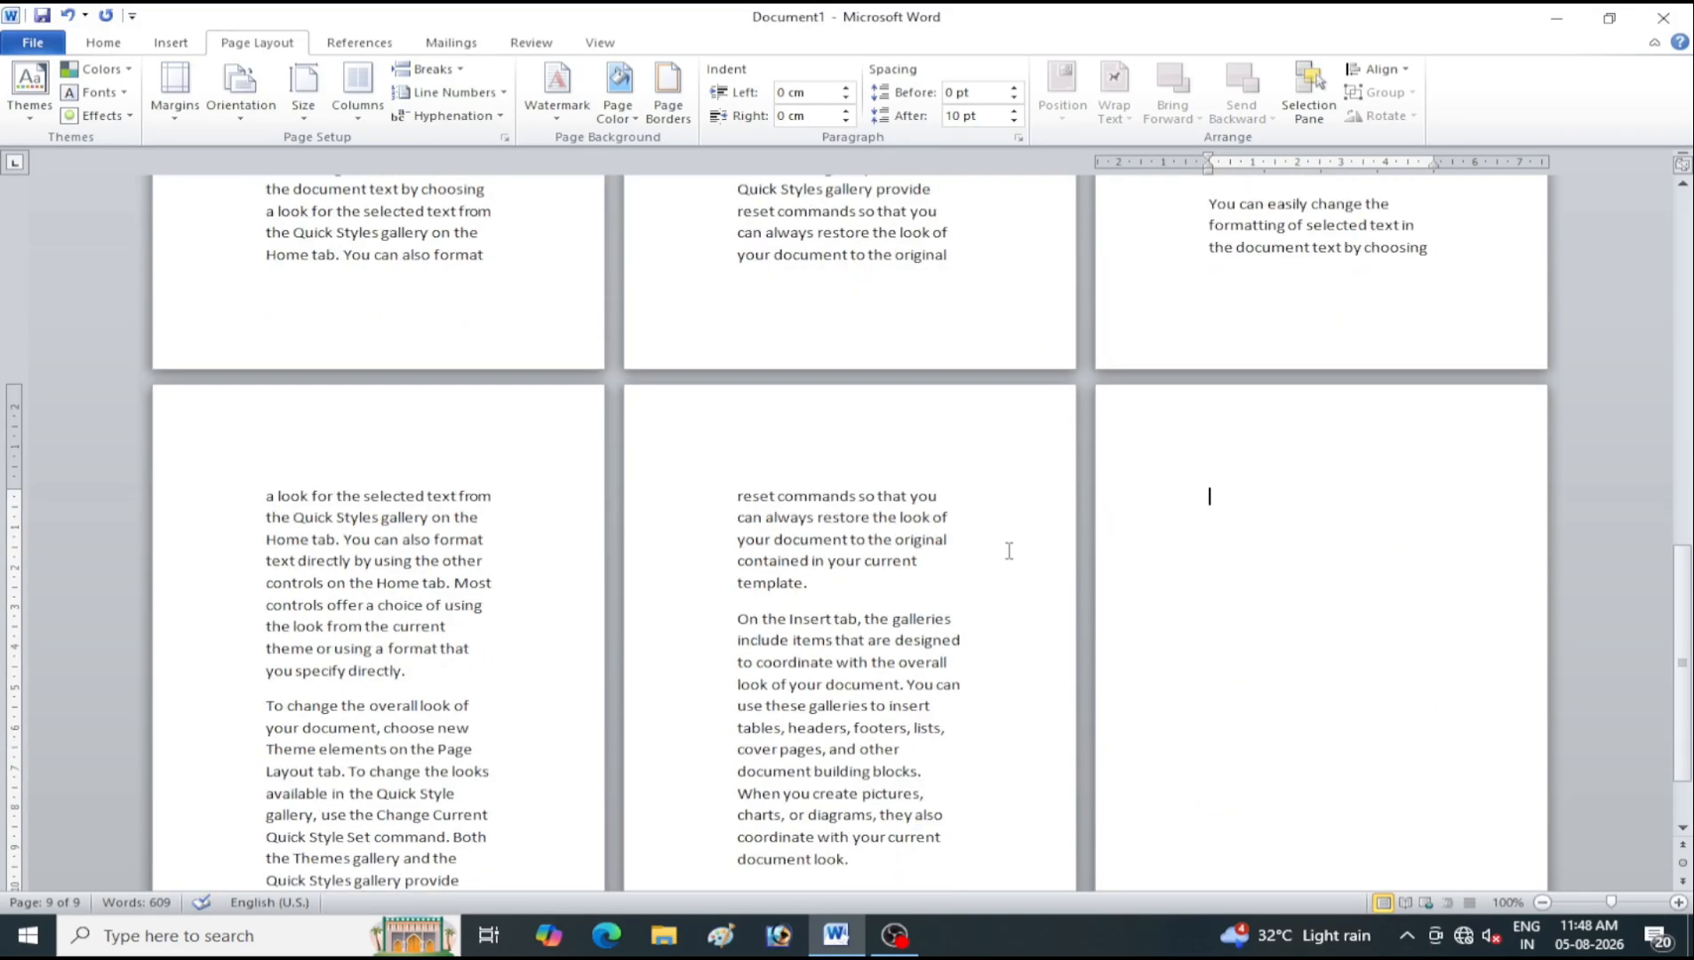
{"action": "scroll", "coordinate": [1009, 551], "scroll_direction": "down", "scroll_amount": 2}
{"action": "scroll", "coordinate": [960, 558], "scroll_direction": "up", "scroll_amount": 10}
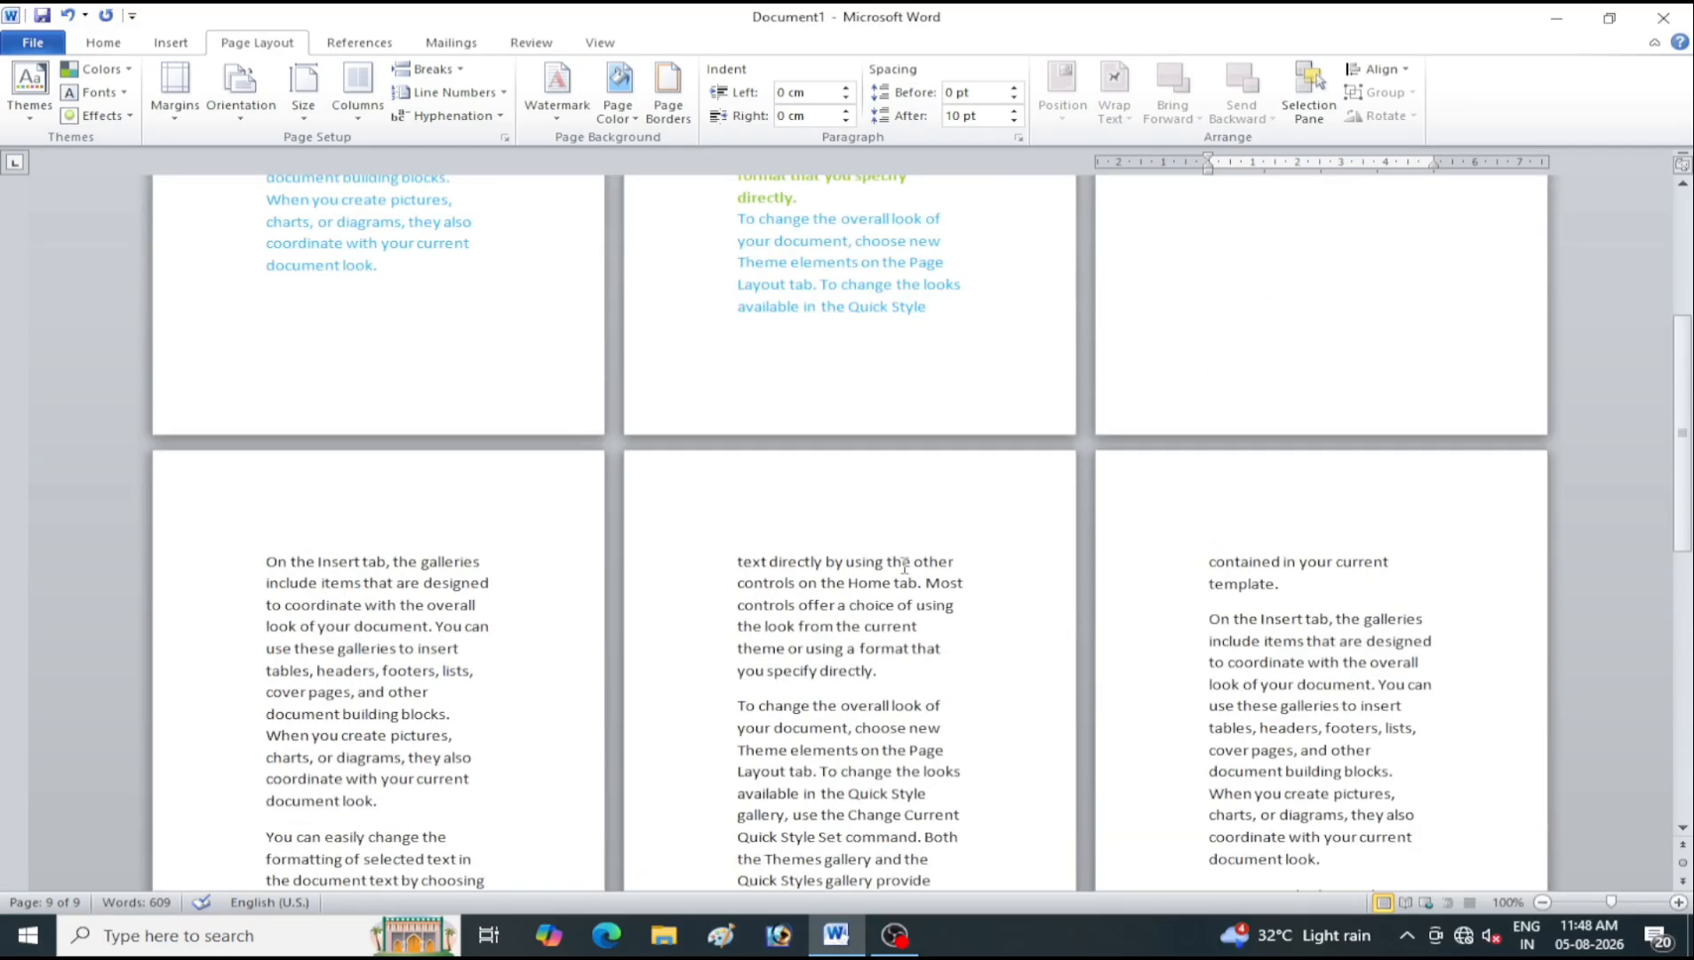
{"action": "scroll", "coordinate": [905, 565], "scroll_direction": "up", "scroll_amount": 3}
{"action": "left_click", "coordinate": [303, 89]}
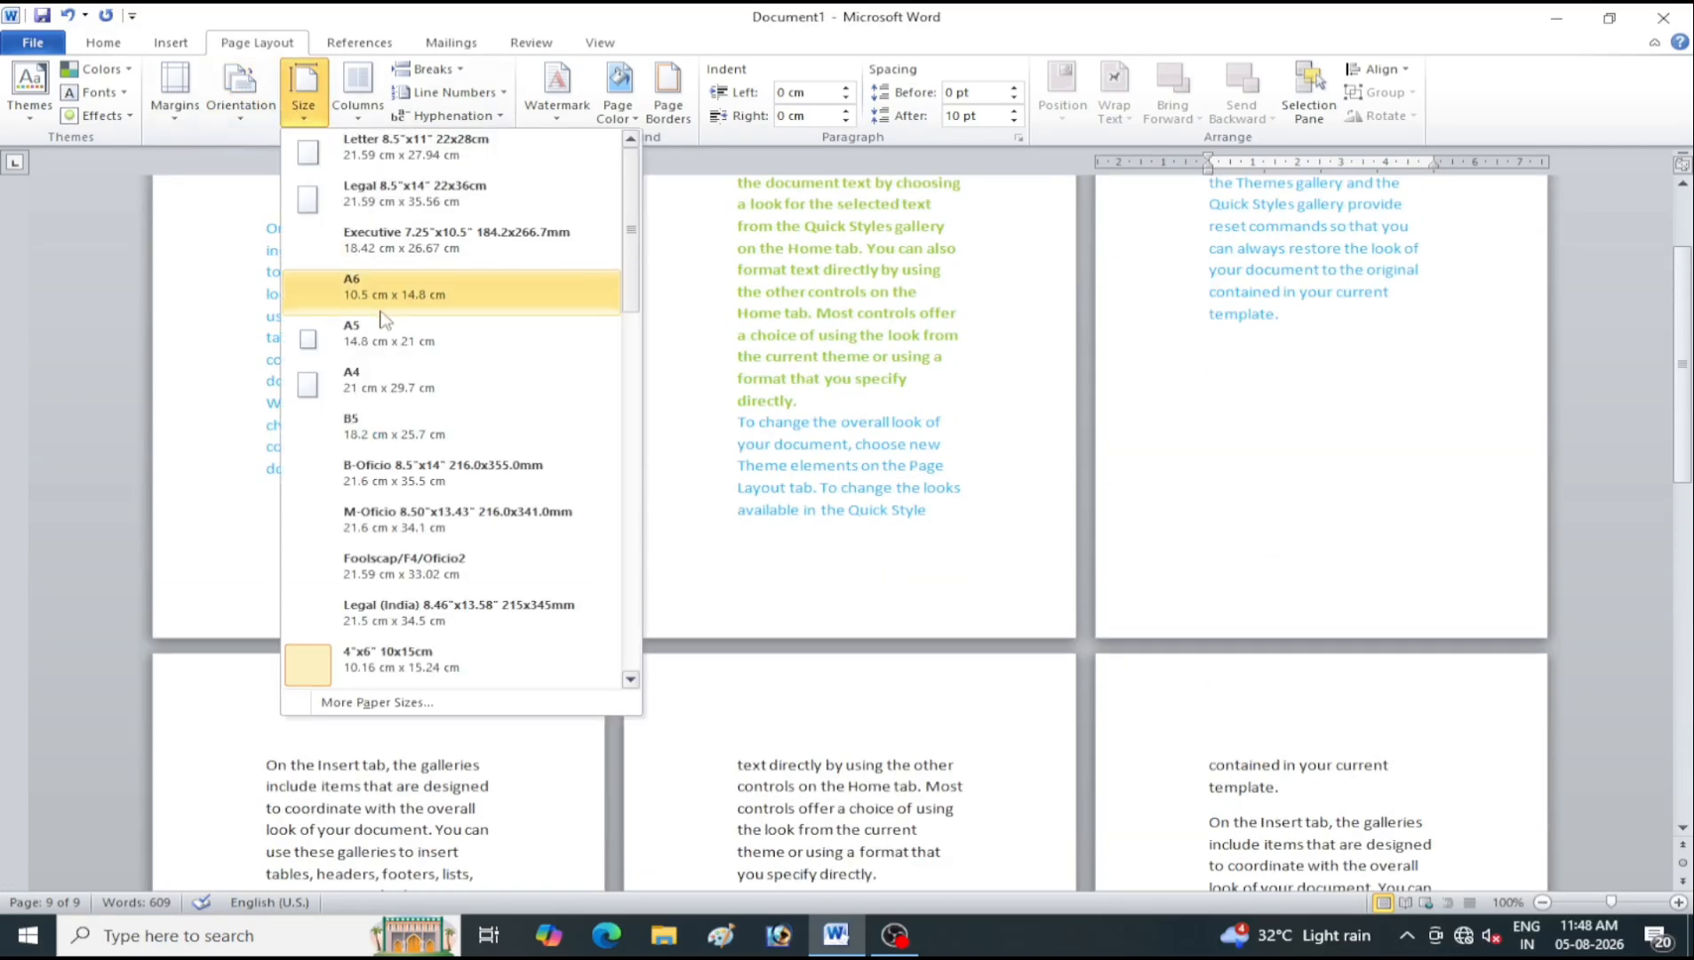
{"action": "left_click", "coordinate": [417, 385]}
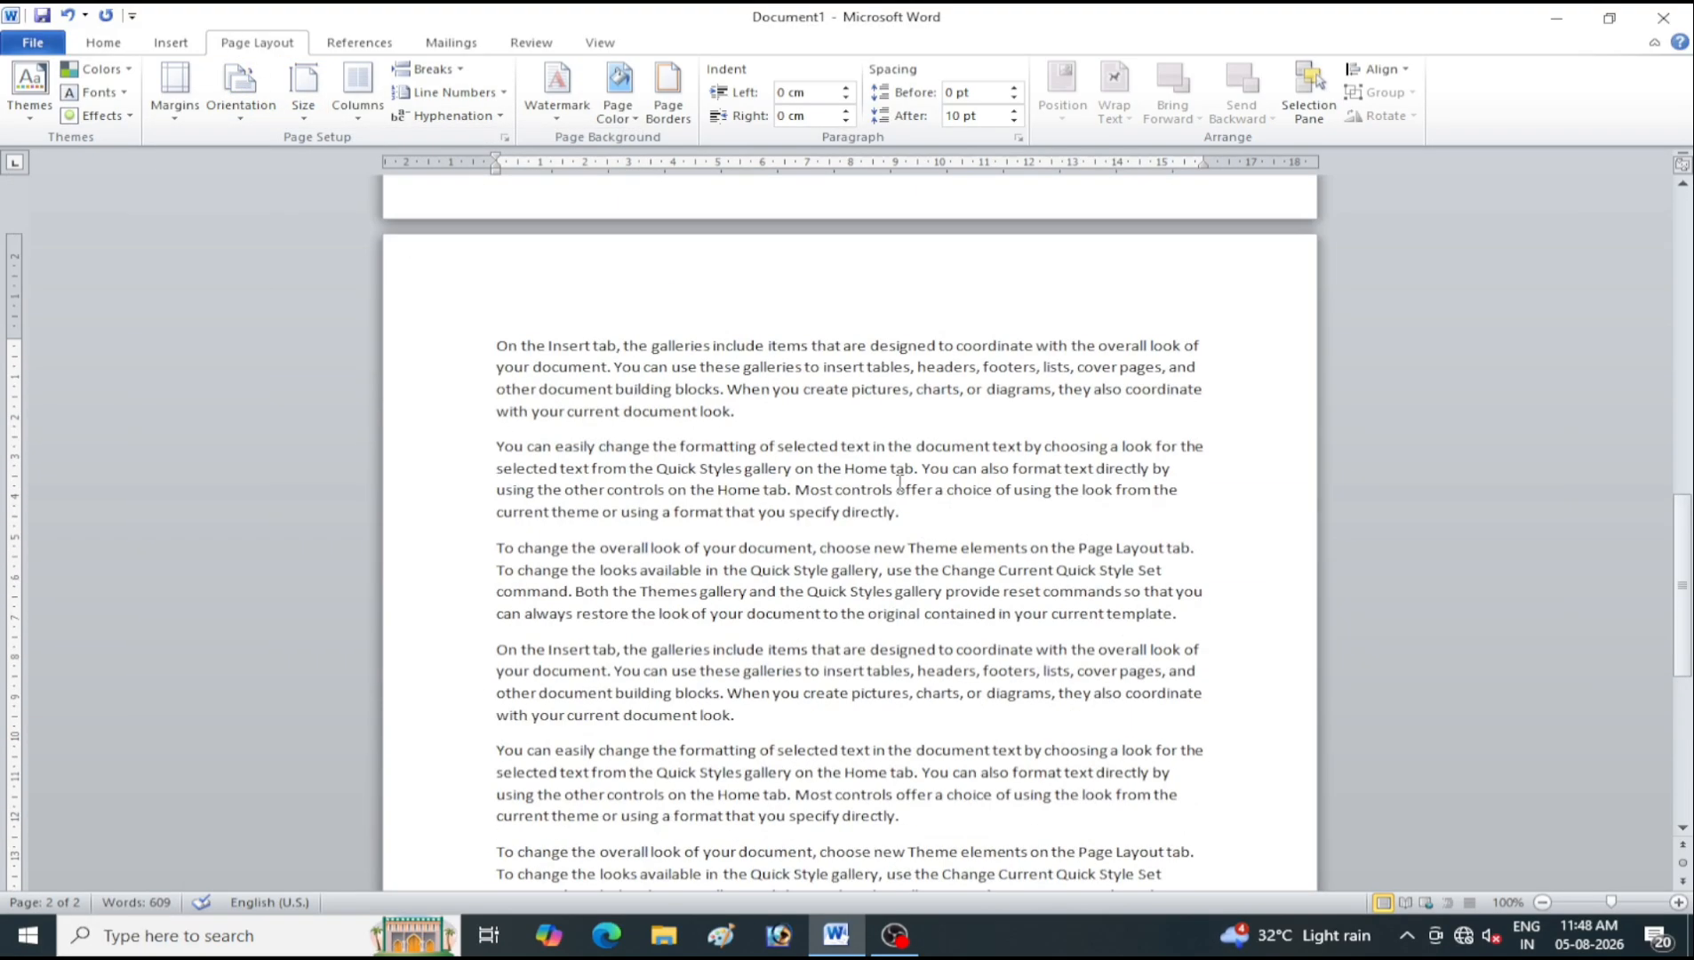
{"action": "scroll", "coordinate": [899, 482], "scroll_direction": "up", "scroll_amount": 3}
{"action": "scroll", "coordinate": [896, 483], "scroll_direction": "down", "scroll_amount": 5}
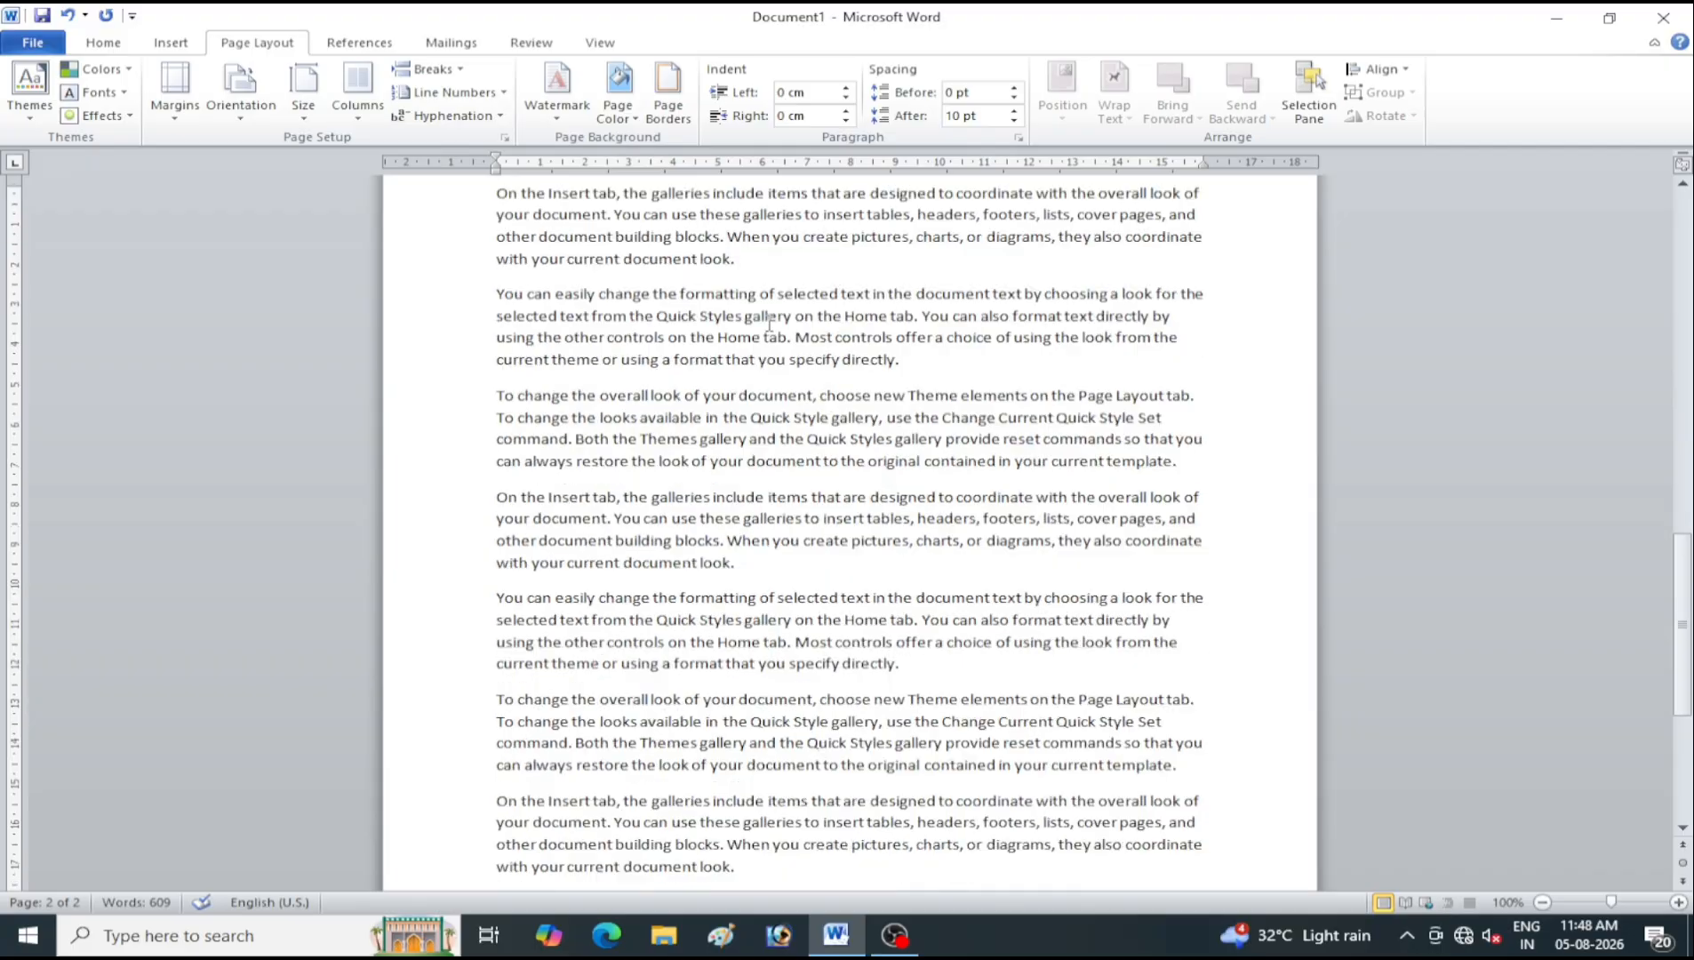
{"action": "scroll", "coordinate": [770, 324], "scroll_direction": "down", "scroll_amount": 2}
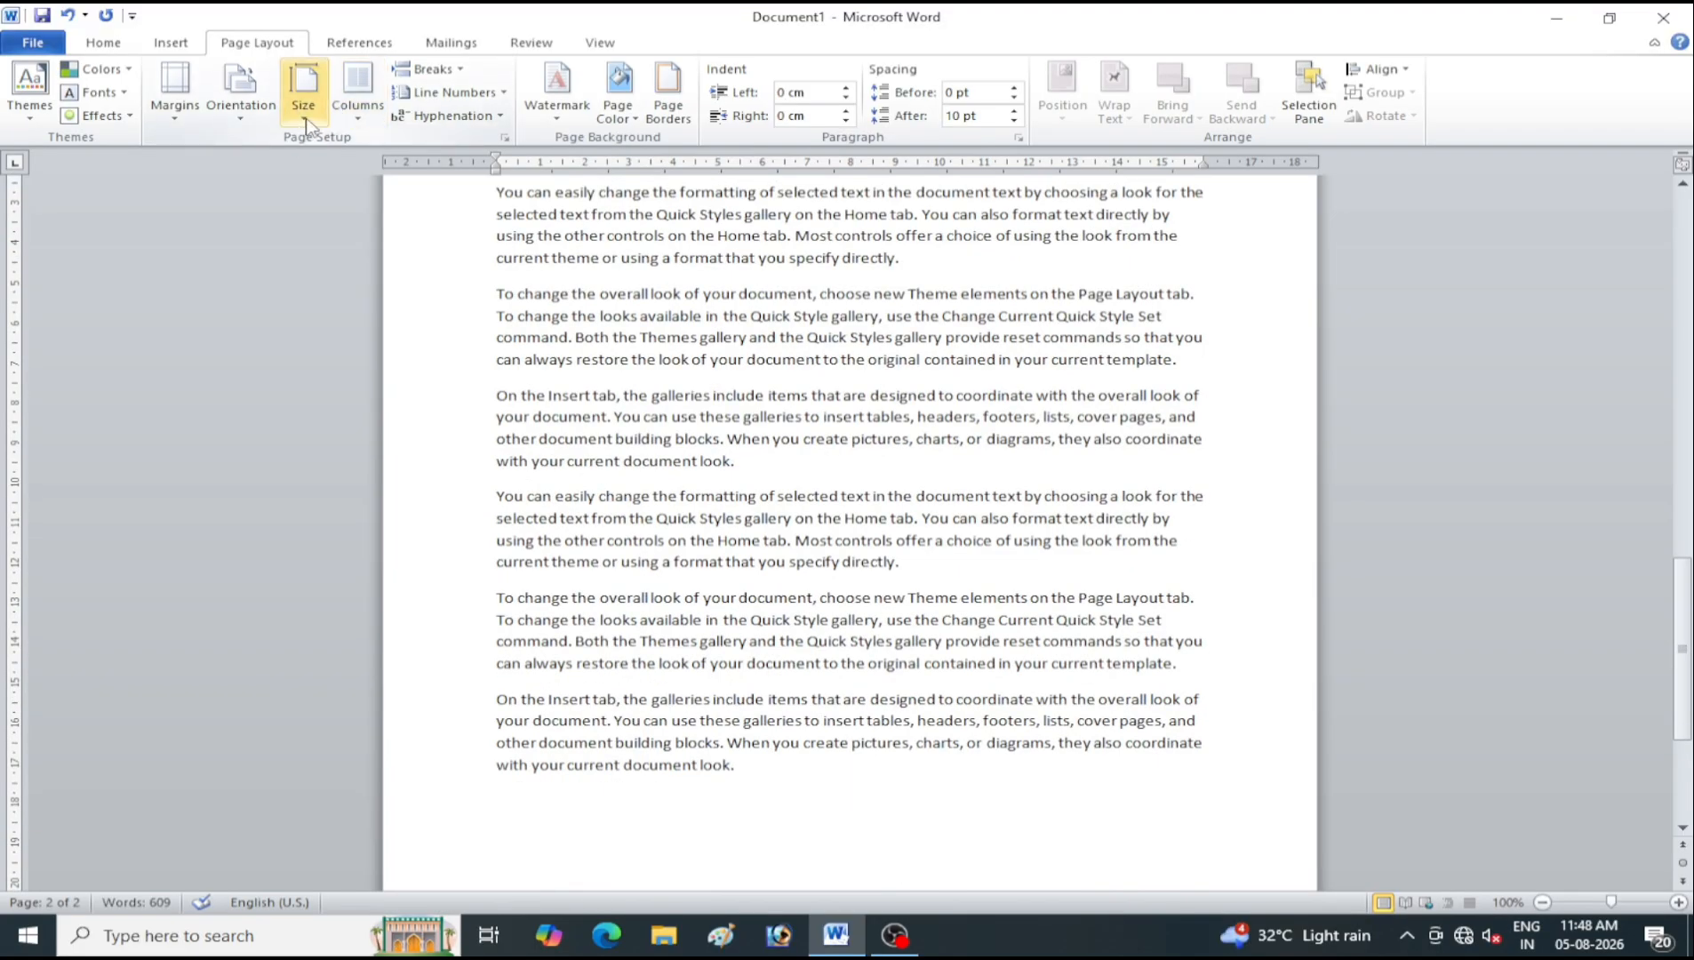
Open the detailed page setup options and review the margin settings and the available paper sizes
{"action": "left_click", "coordinate": [303, 93]}
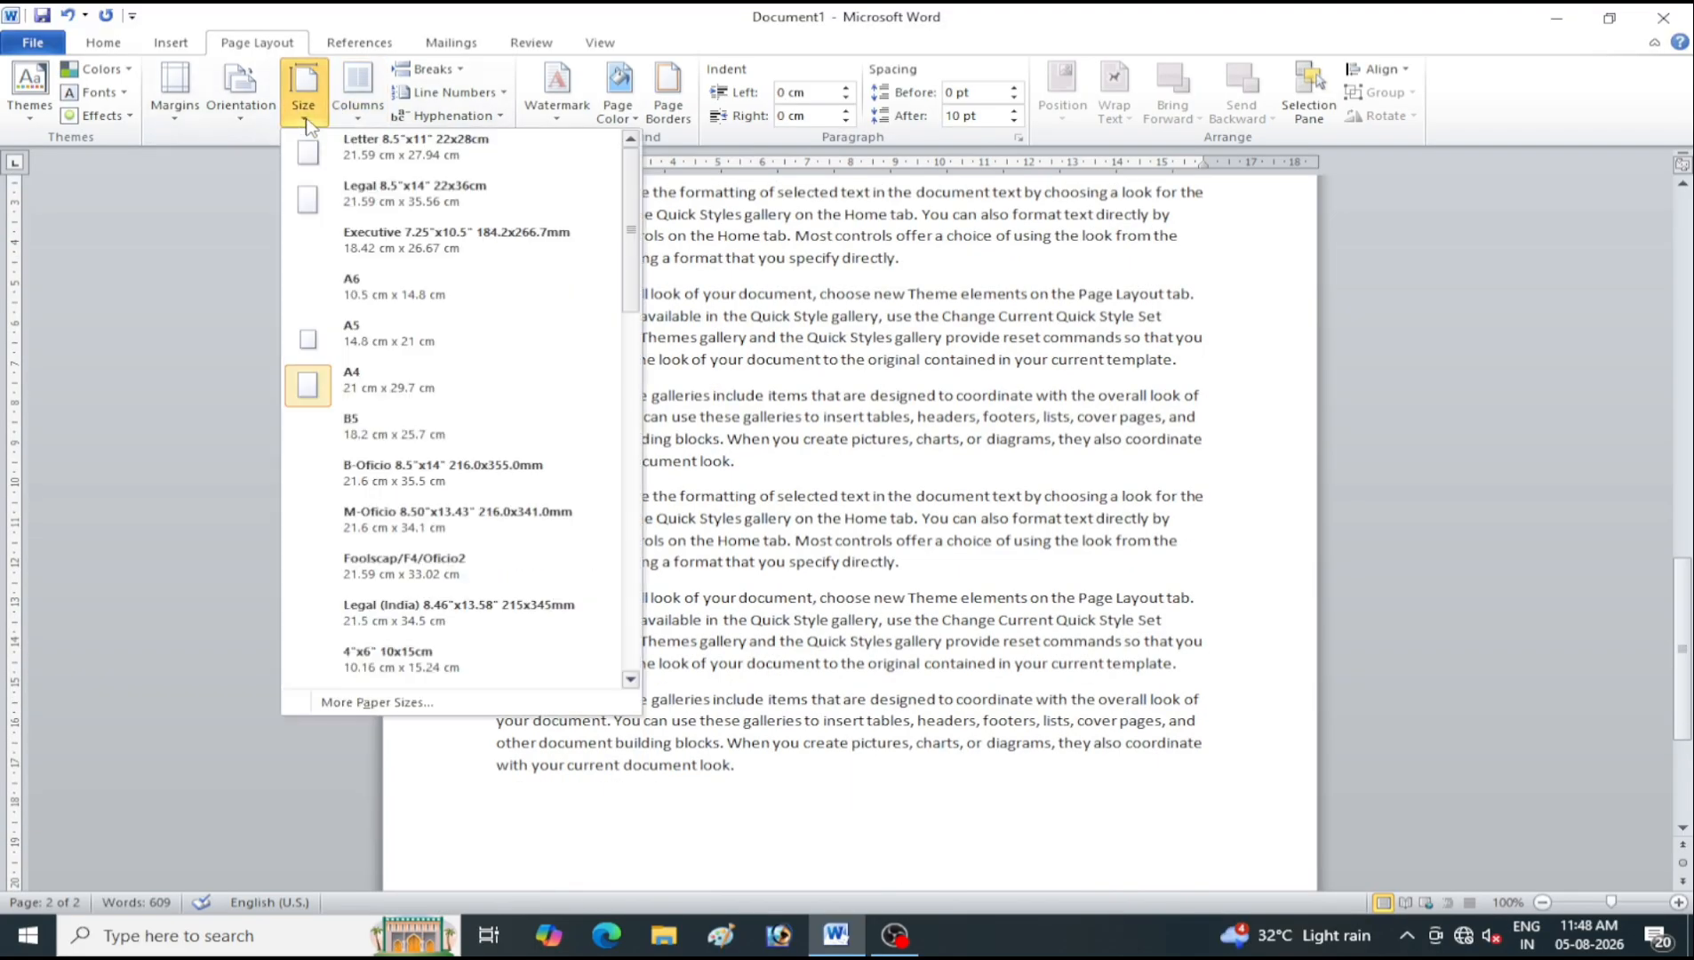
{"action": "left_click", "coordinate": [386, 703]}
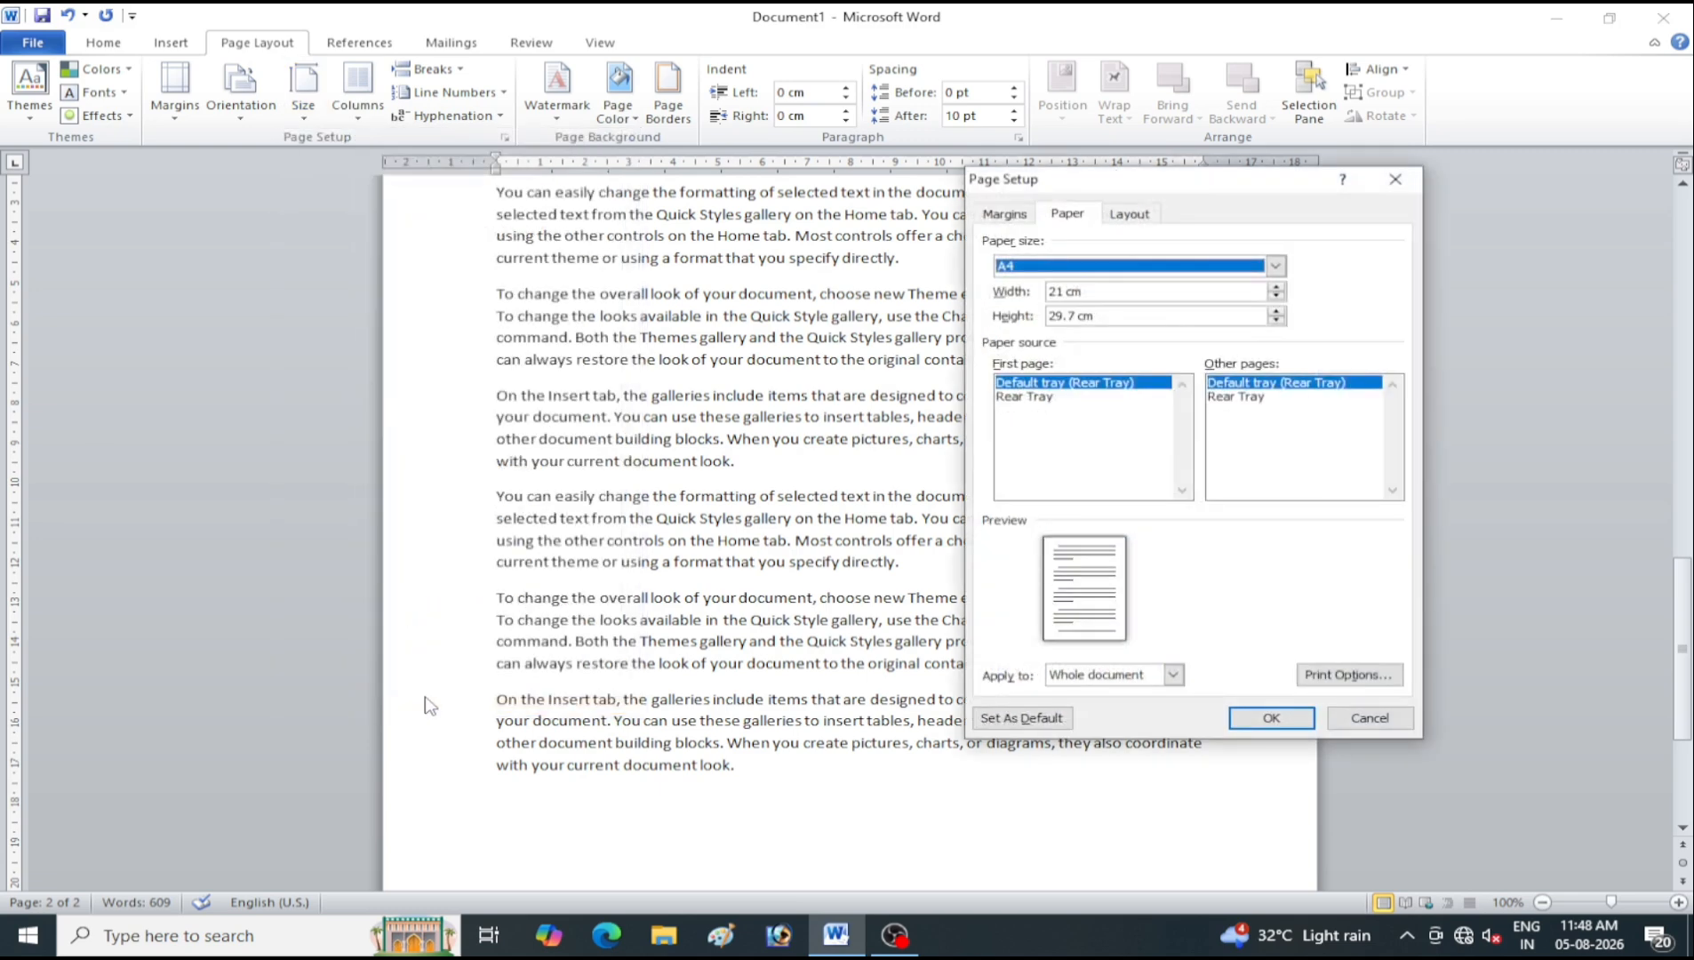
{"action": "left_click", "coordinate": [993, 223]}
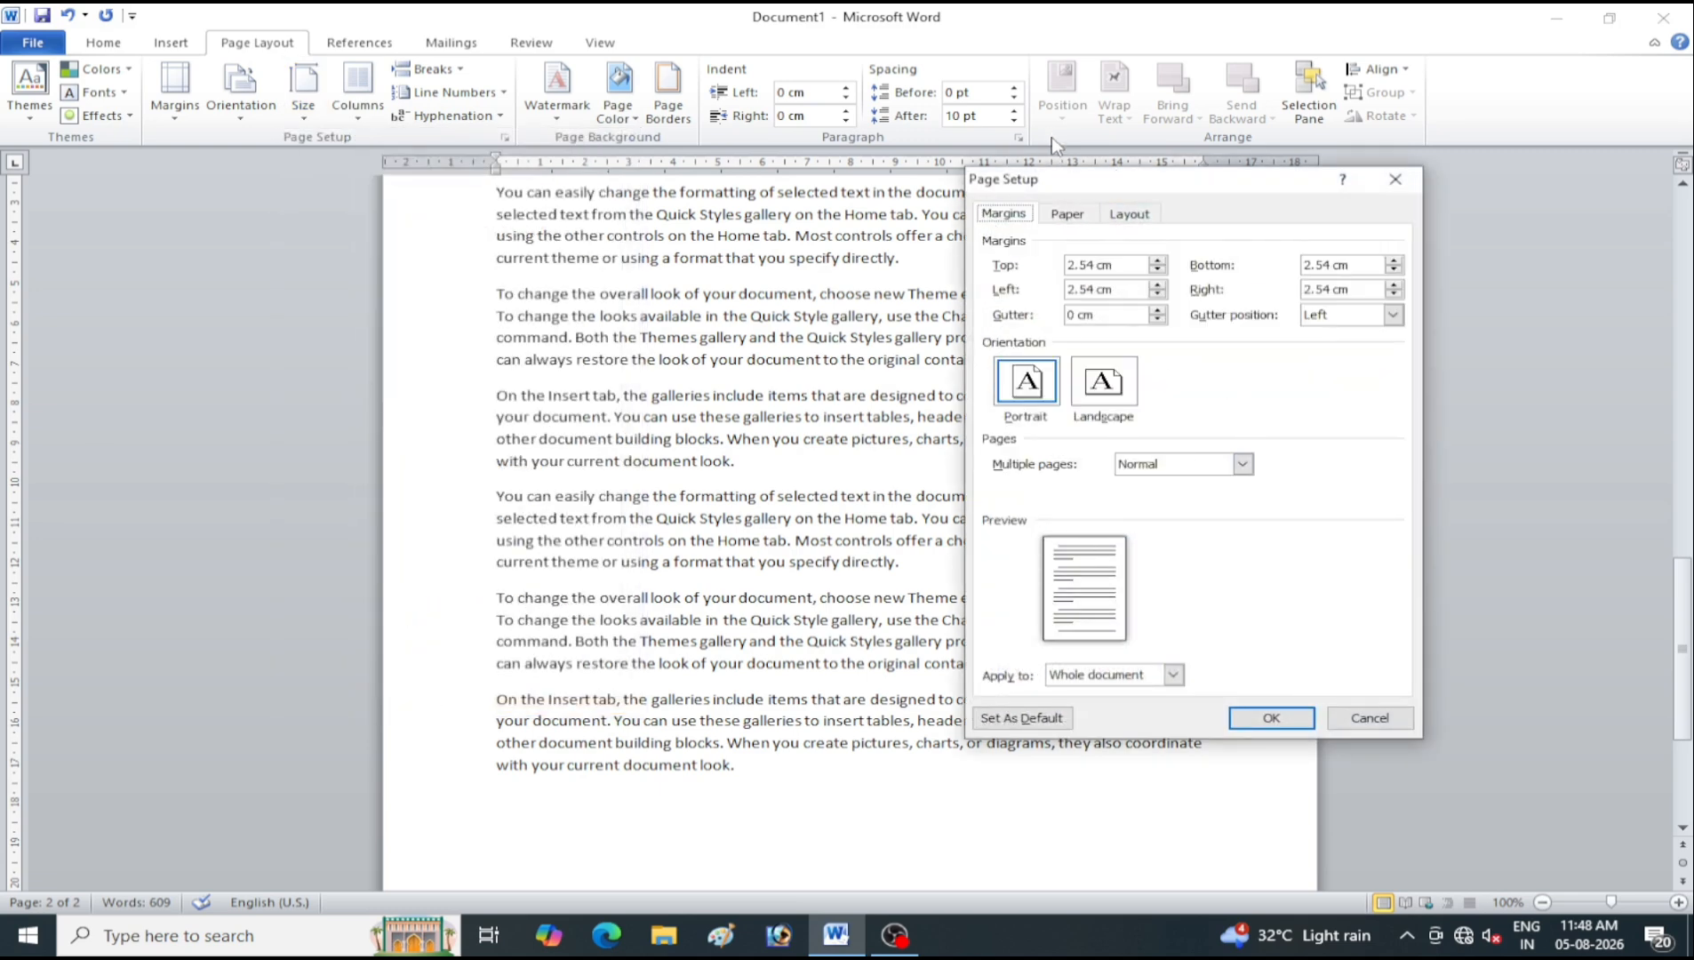
{"action": "left_click", "coordinate": [1067, 215]}
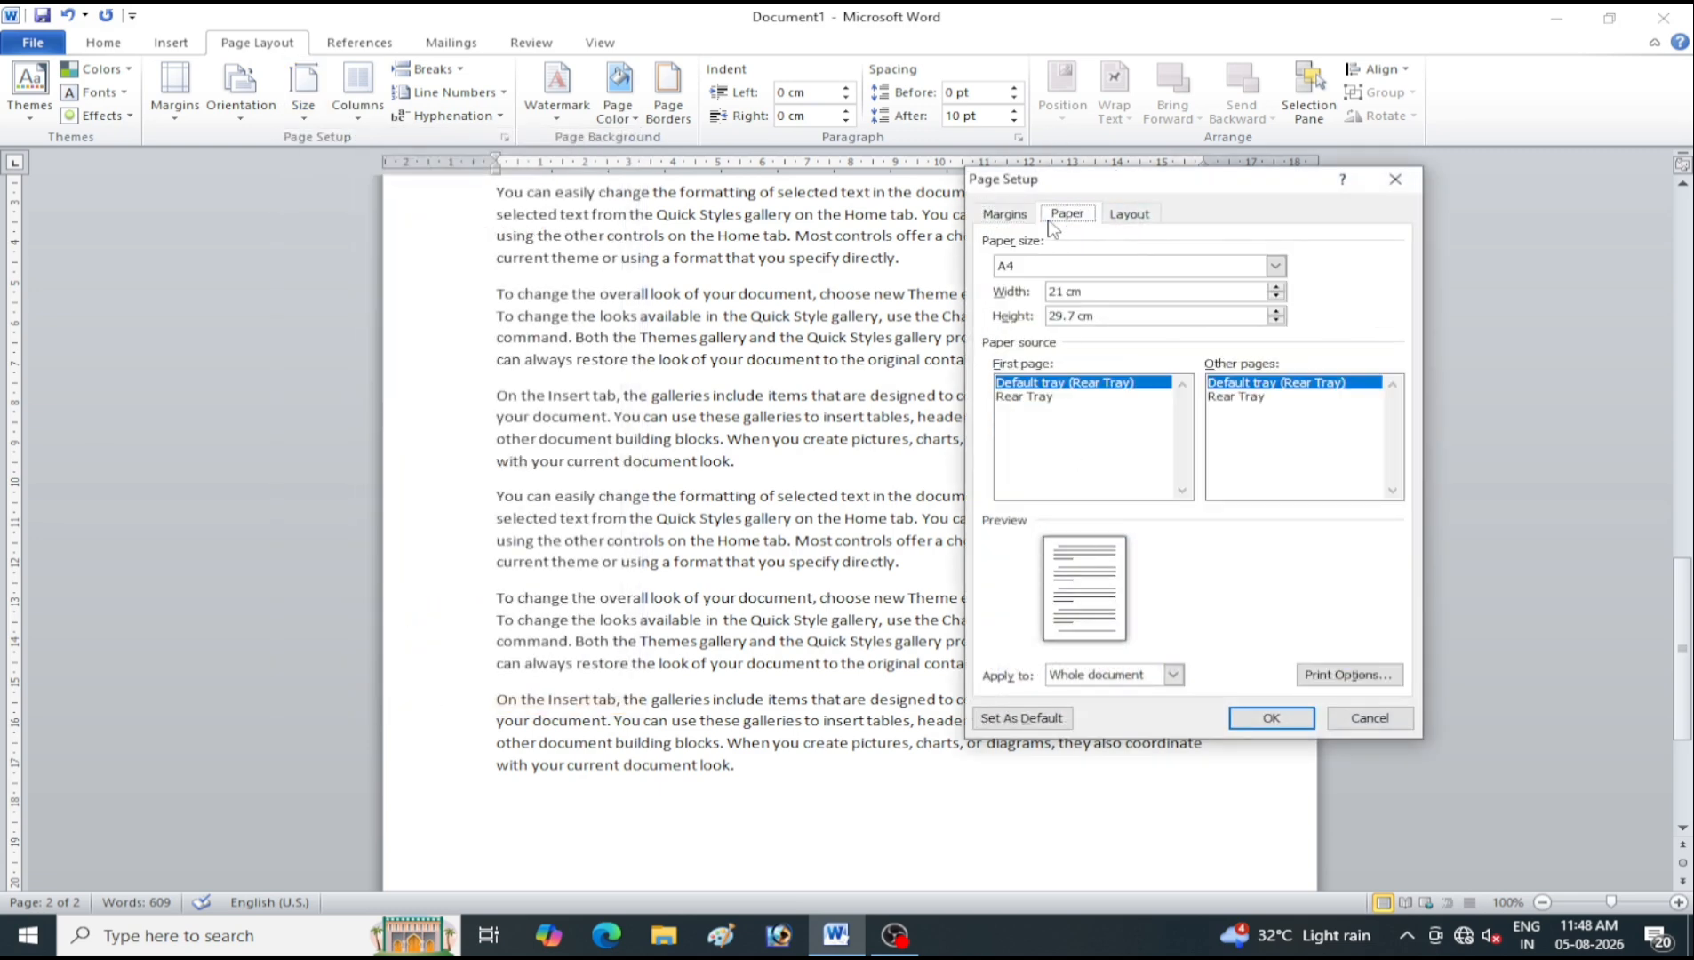
{"action": "left_click", "coordinate": [1276, 269]}
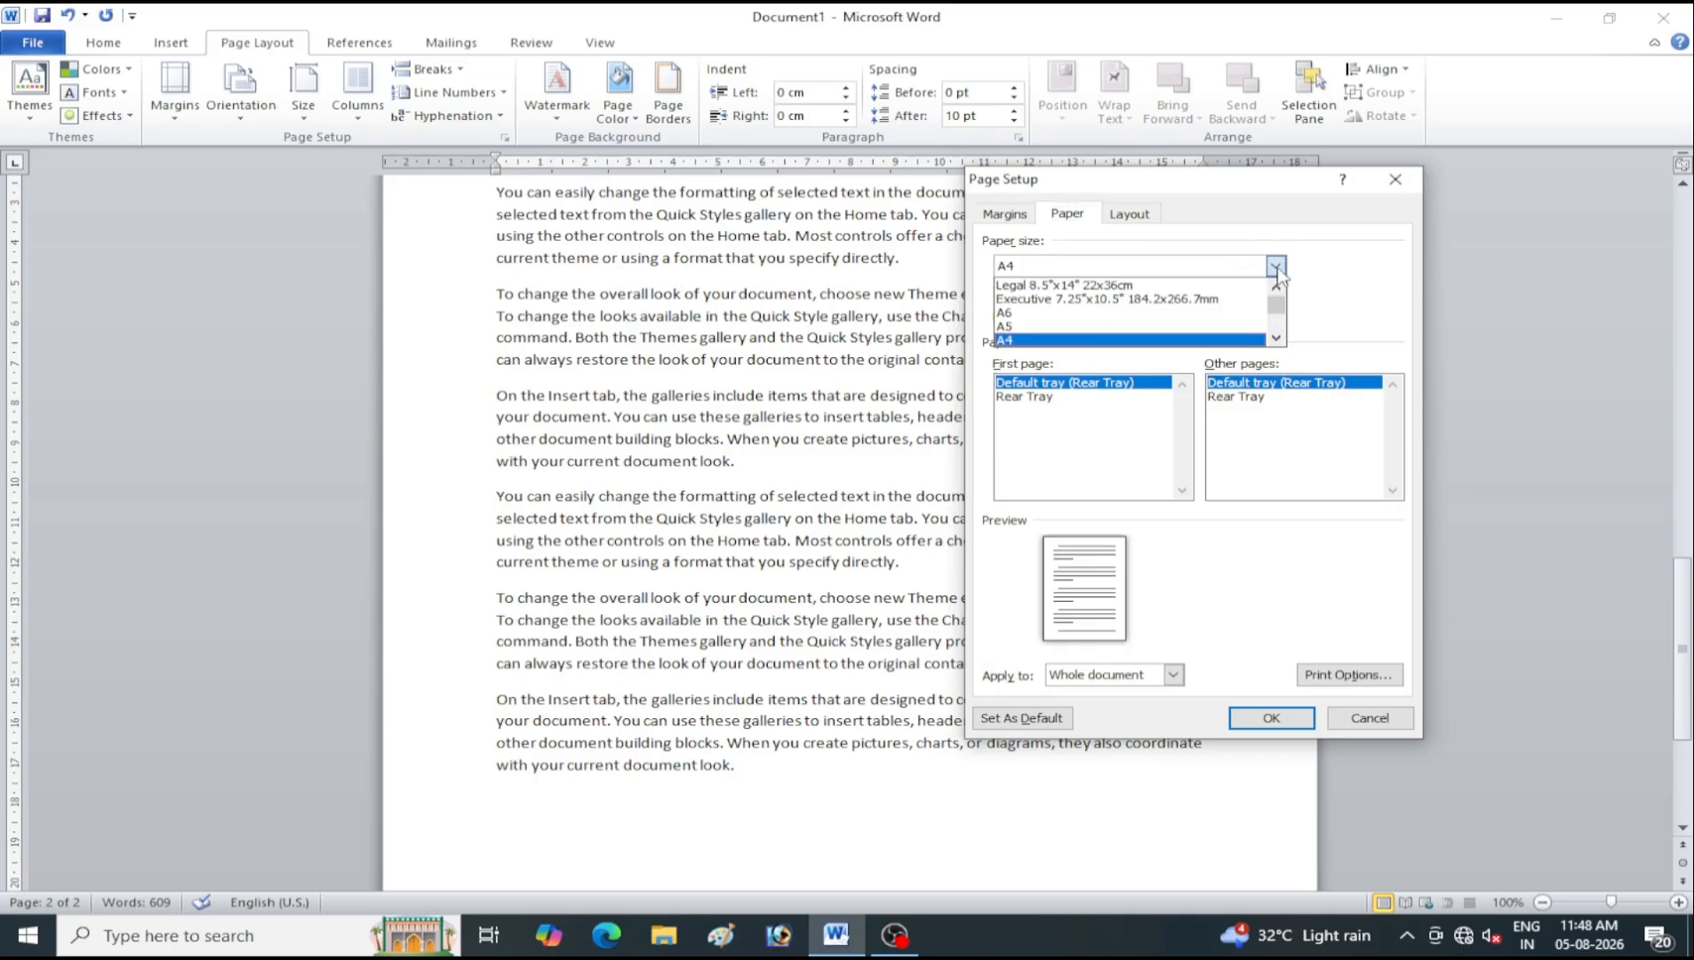
{"action": "left_click", "coordinate": [1276, 270]}
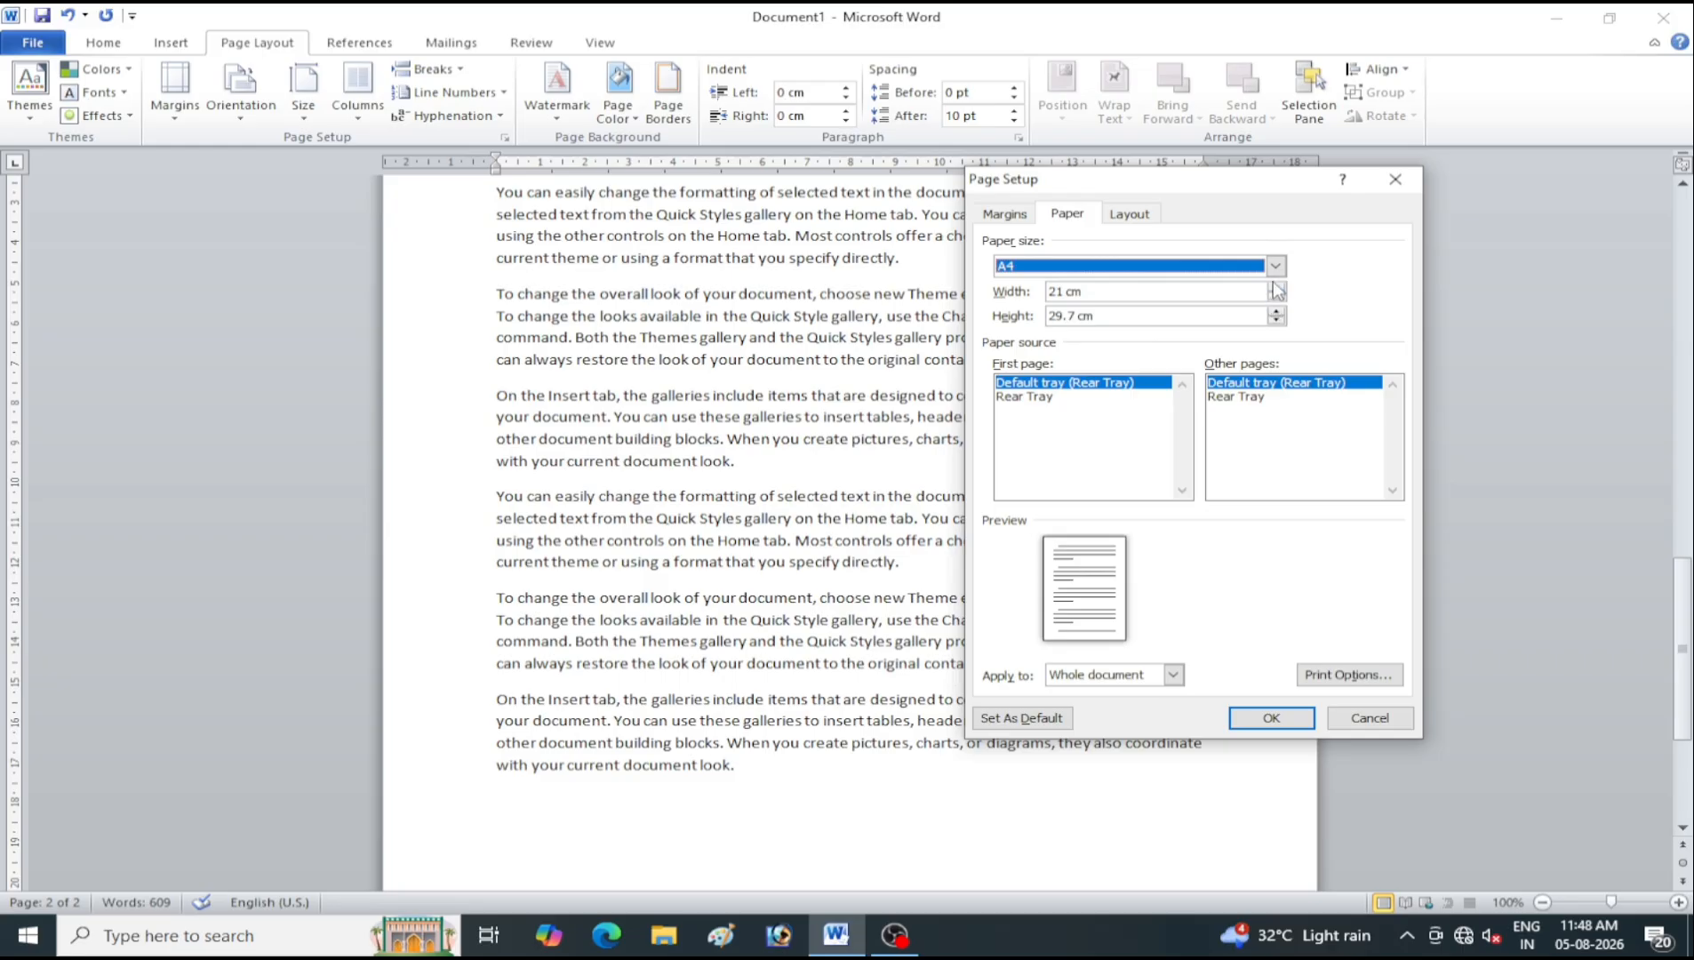
Set the paper width to 21.1 cm and save the page setup as the default for new documents
{"action": "left_click", "coordinate": [1277, 287]}
{"action": "left_click", "coordinate": [1276, 287]}
{"action": "left_click", "coordinate": [1276, 287]}
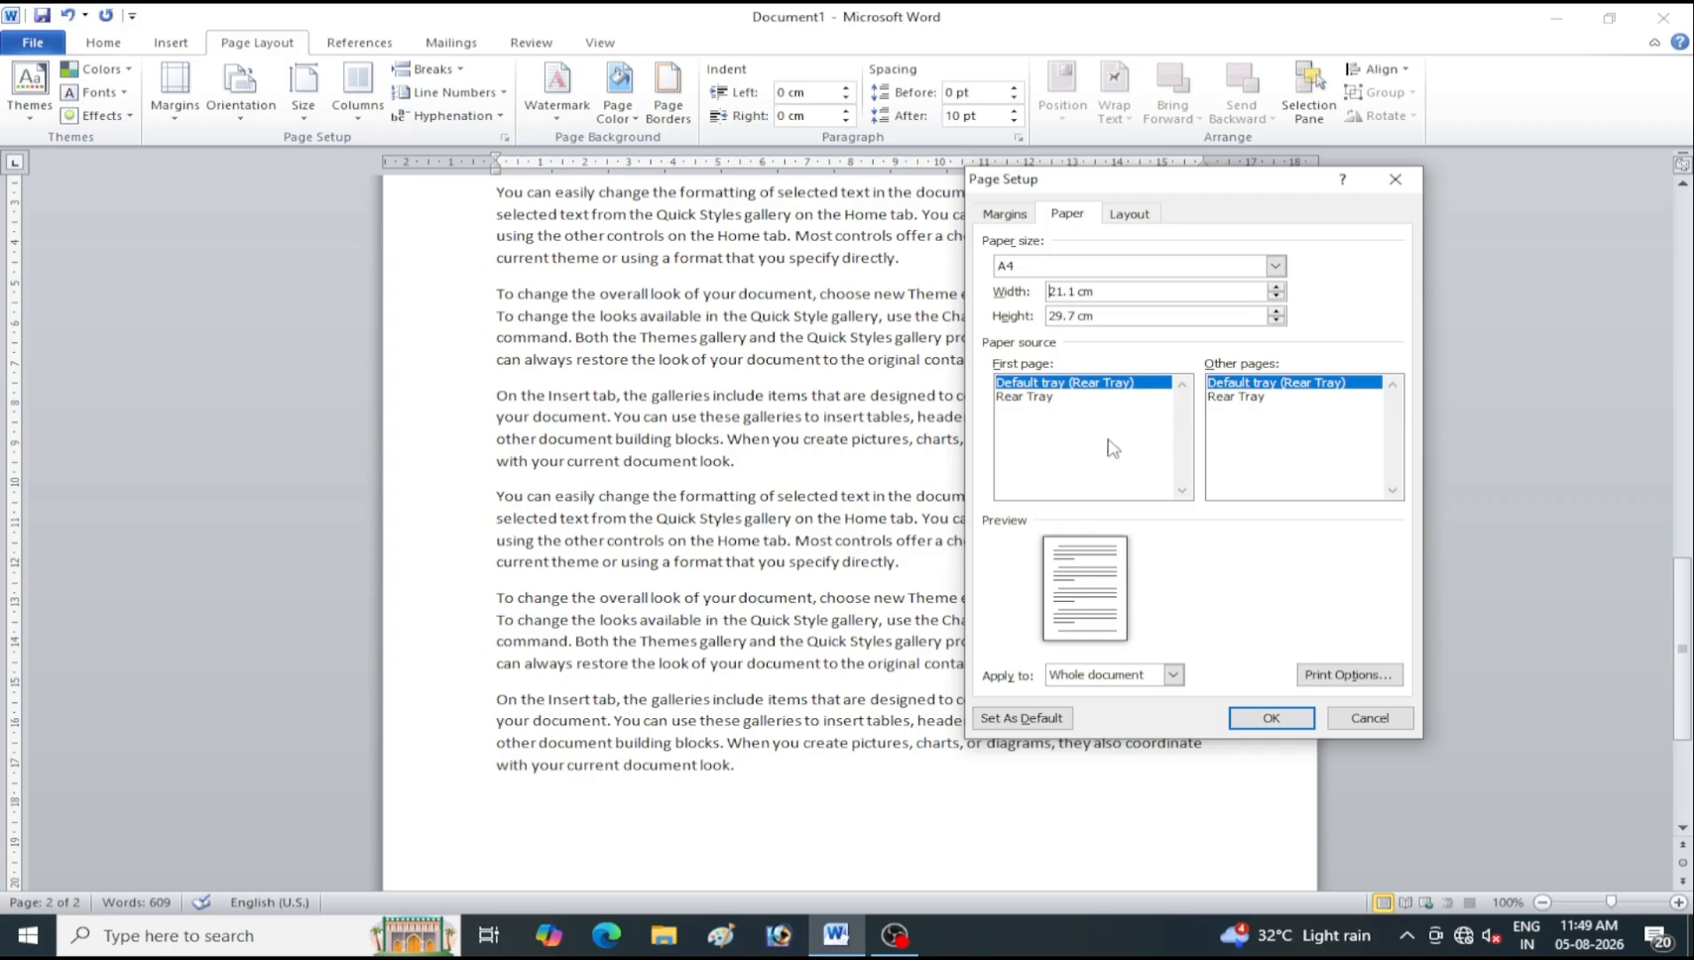
{"action": "left_click", "coordinate": [1045, 722]}
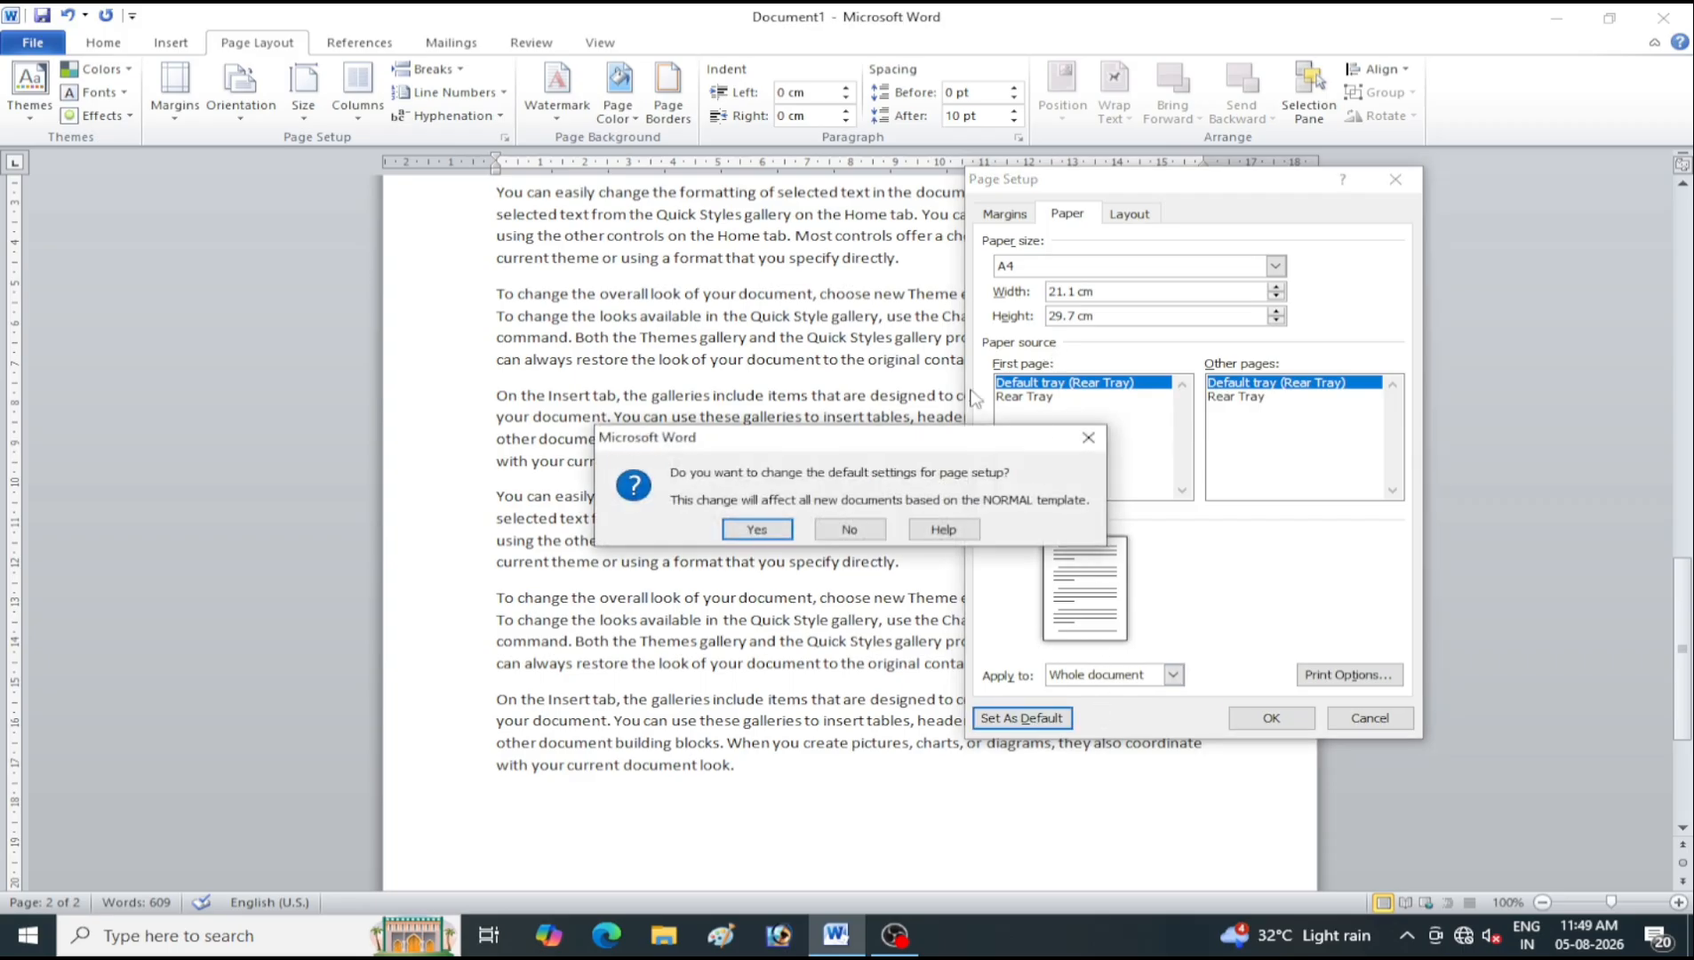
{"action": "left_click", "coordinate": [775, 529]}
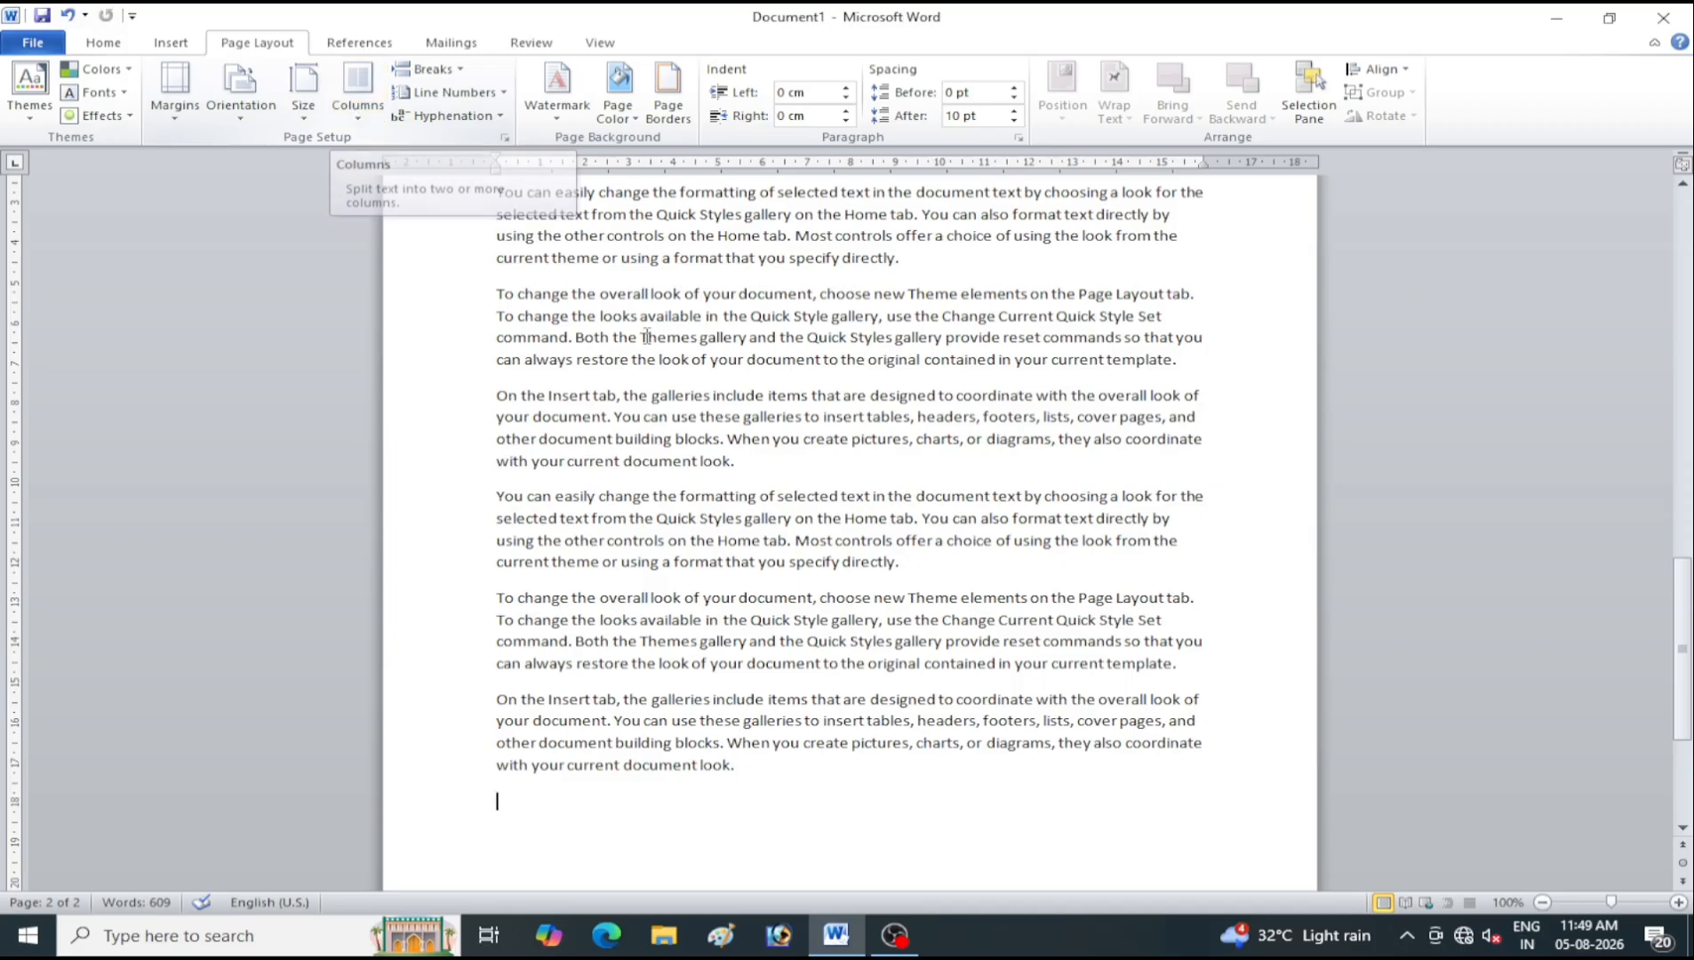
Lay out the document text in two equal columns and check how it flows on the second page
{"action": "left_click", "coordinate": [745, 441]}
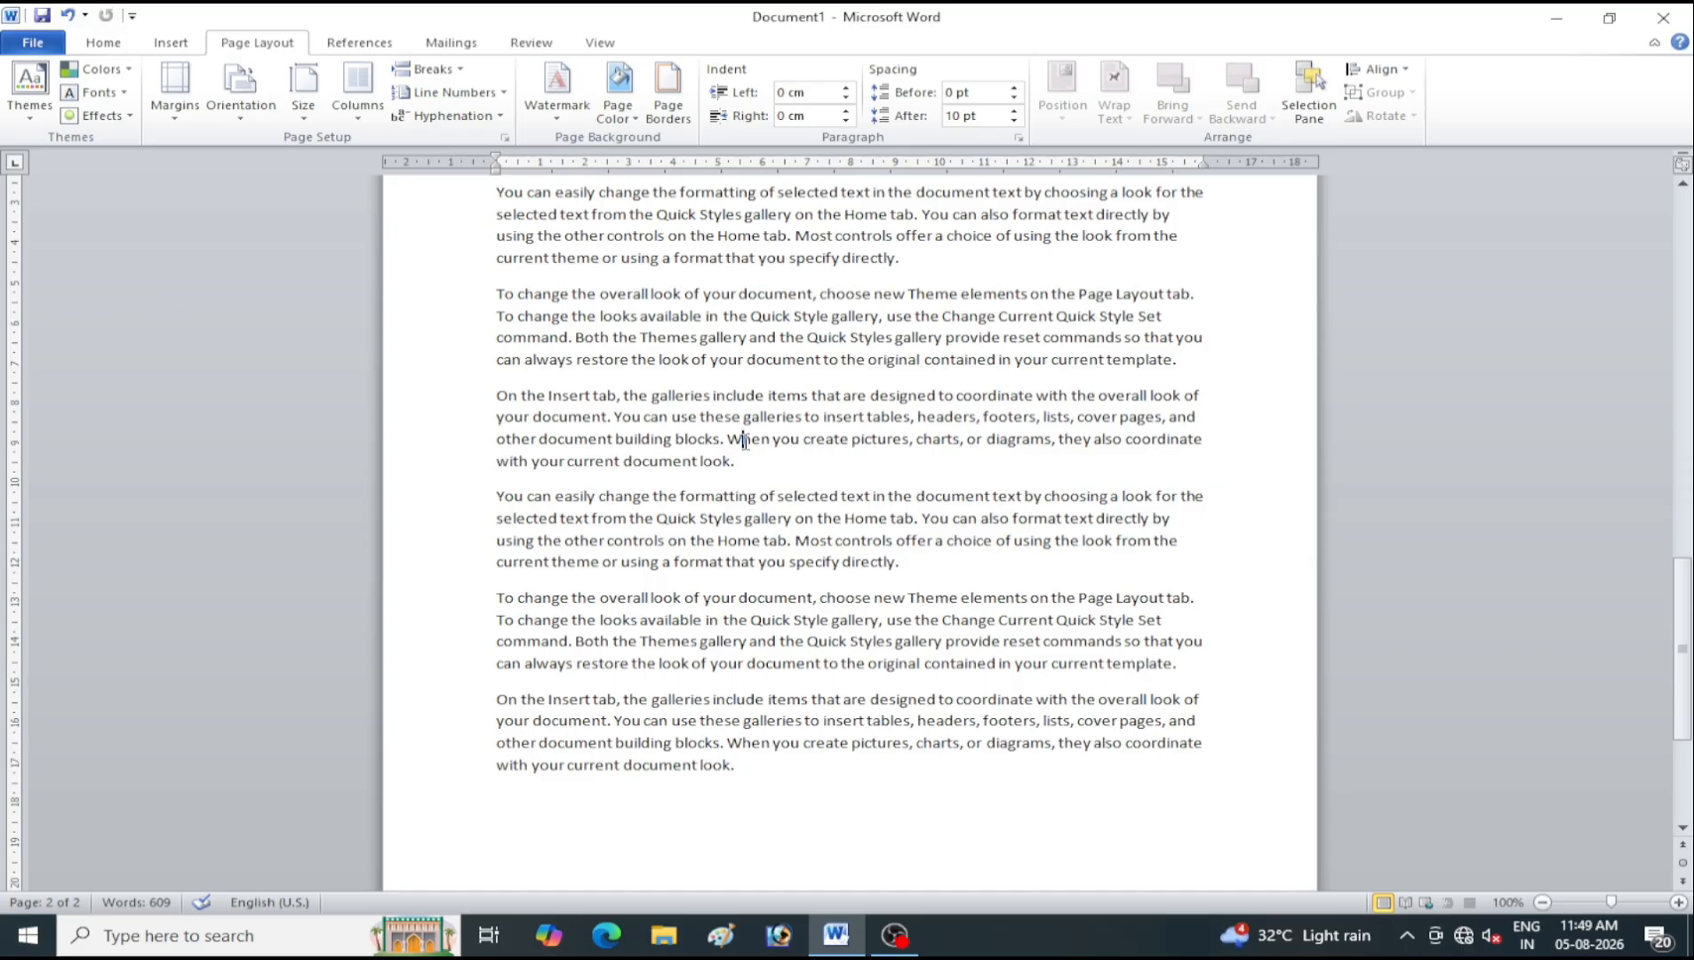
{"action": "scroll", "coordinate": [841, 492], "scroll_direction": "up", "scroll_amount": 1}
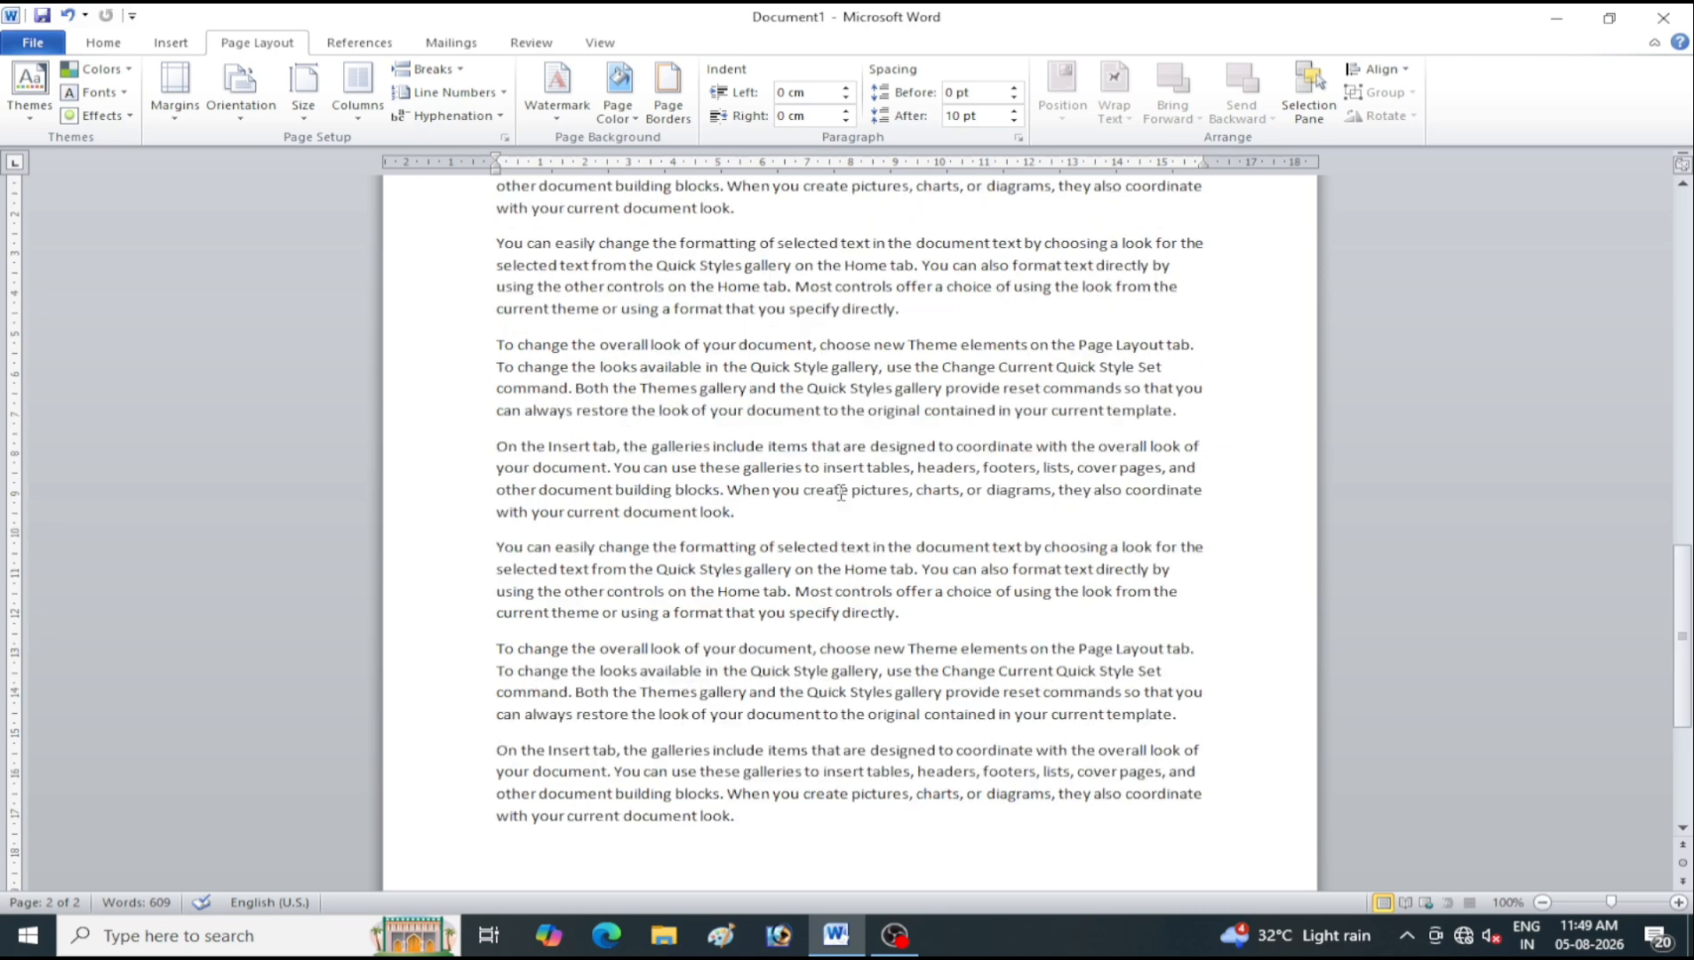
{"action": "scroll", "coordinate": [841, 493], "scroll_direction": "up", "scroll_amount": 4}
{"action": "scroll", "coordinate": [841, 493], "scroll_direction": "down", "scroll_amount": 2}
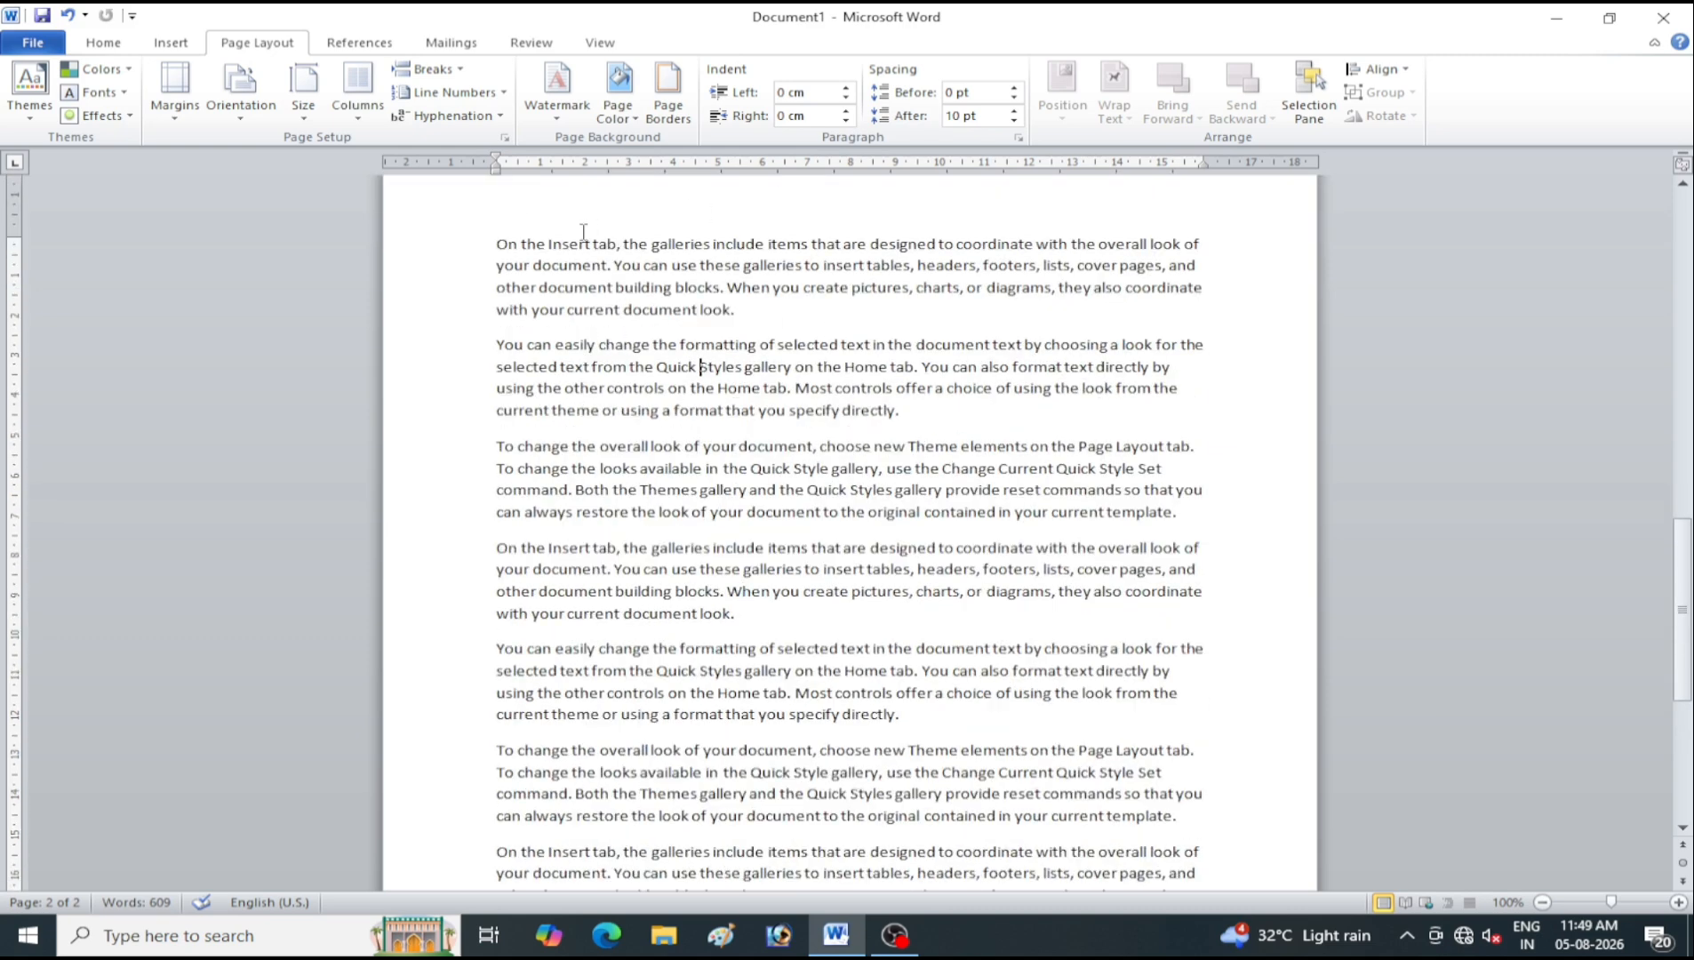
{"action": "left_click", "coordinate": [371, 123]}
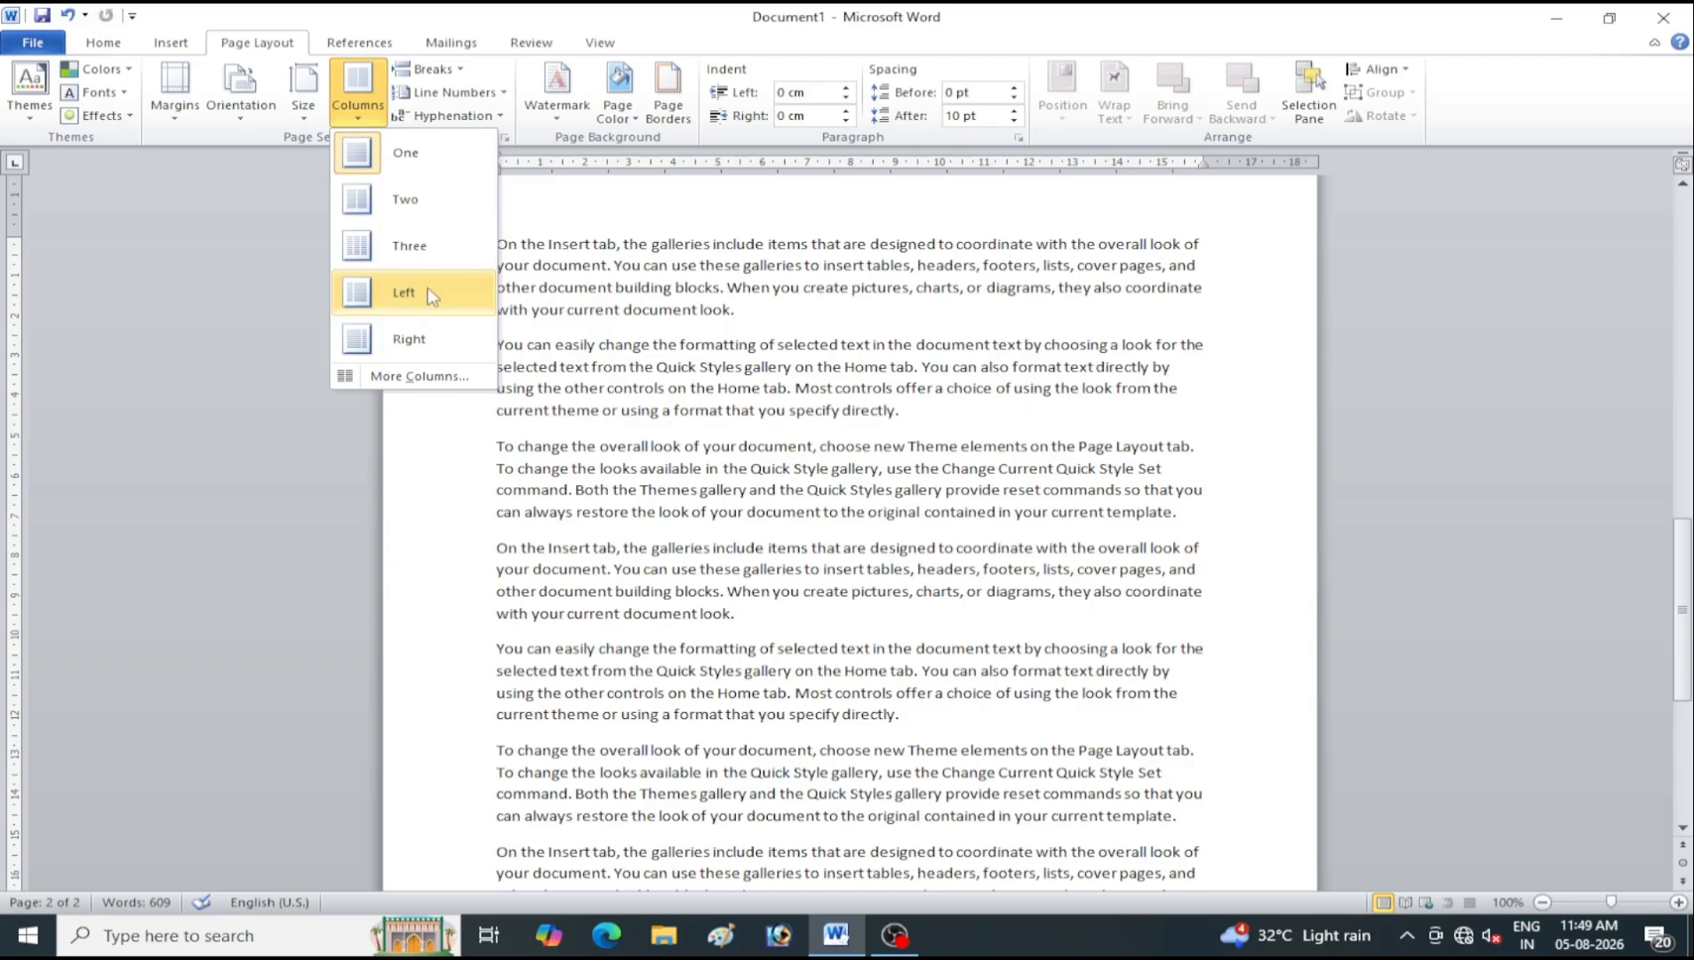
{"action": "left_click", "coordinate": [445, 200]}
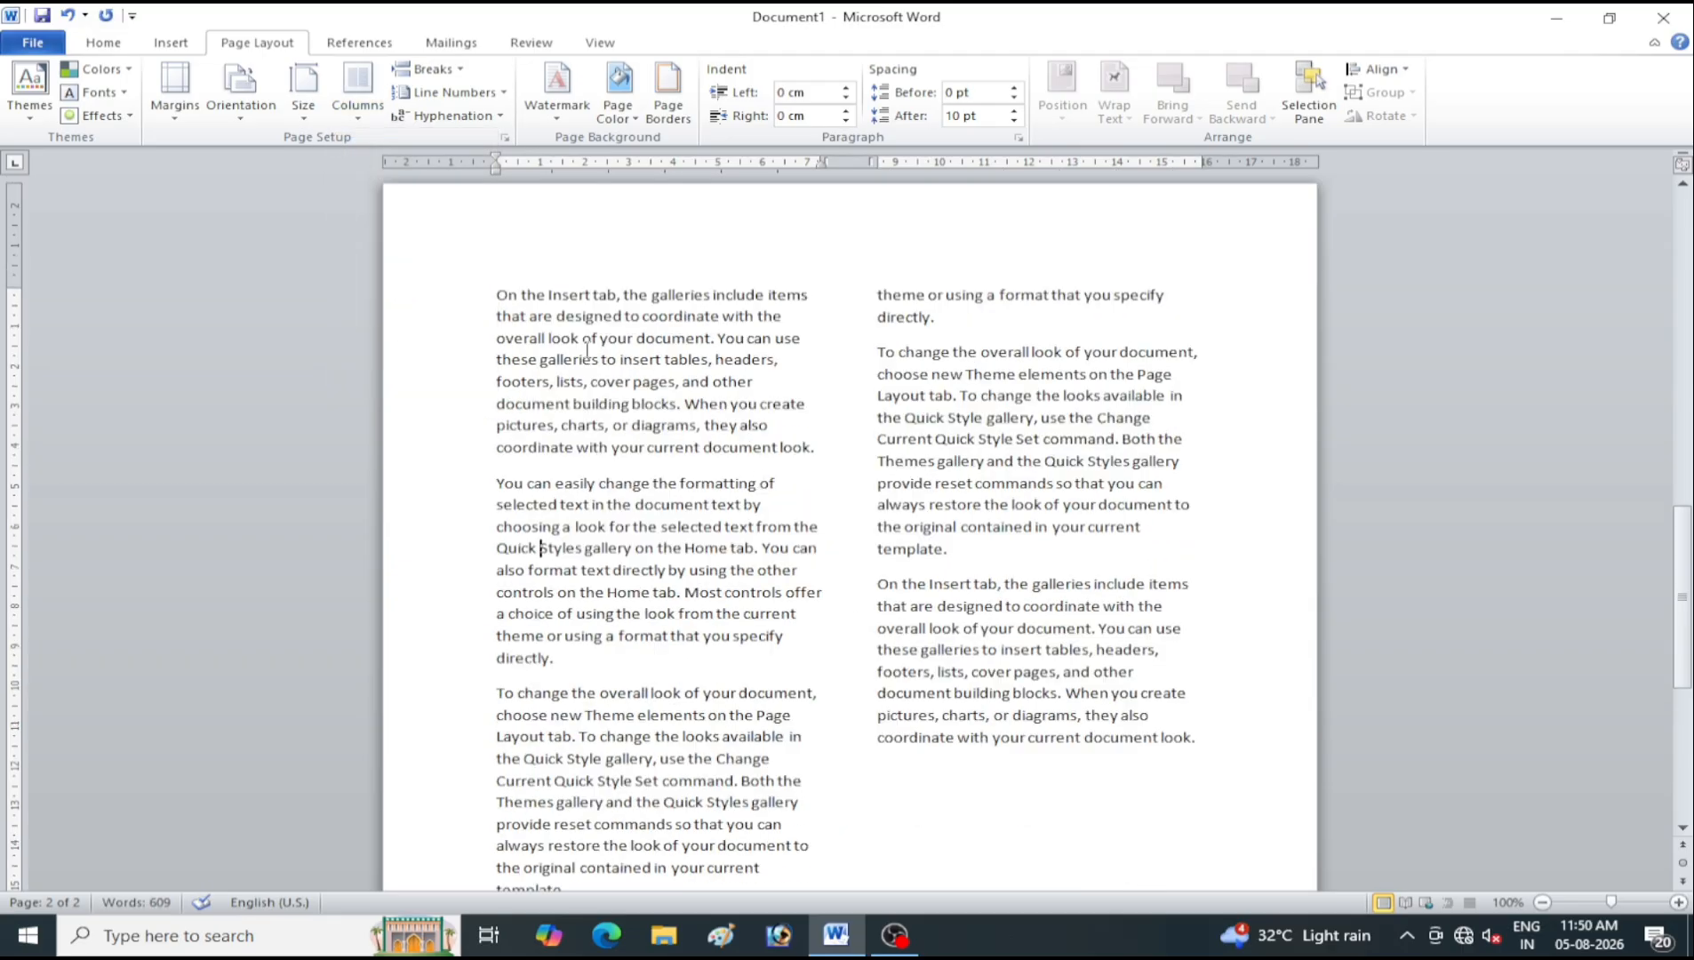
{"action": "scroll", "coordinate": [756, 405], "scroll_direction": "down", "scroll_amount": 2}
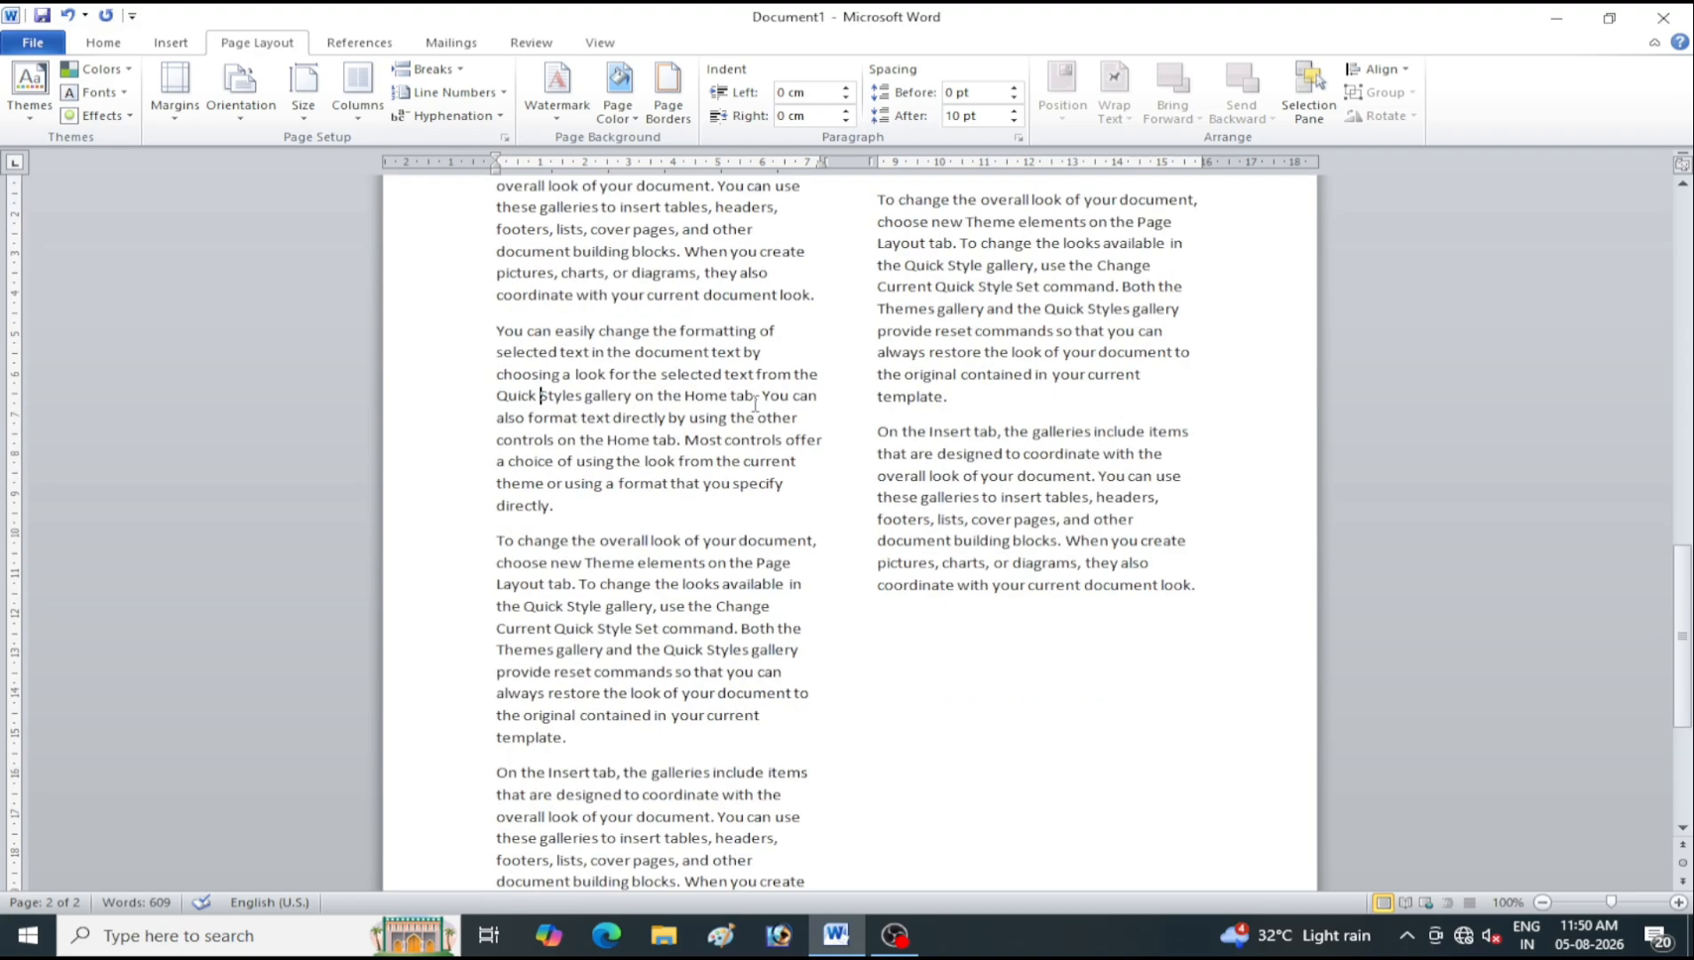
{"action": "scroll", "coordinate": [755, 405], "scroll_direction": "down", "scroll_amount": 5}
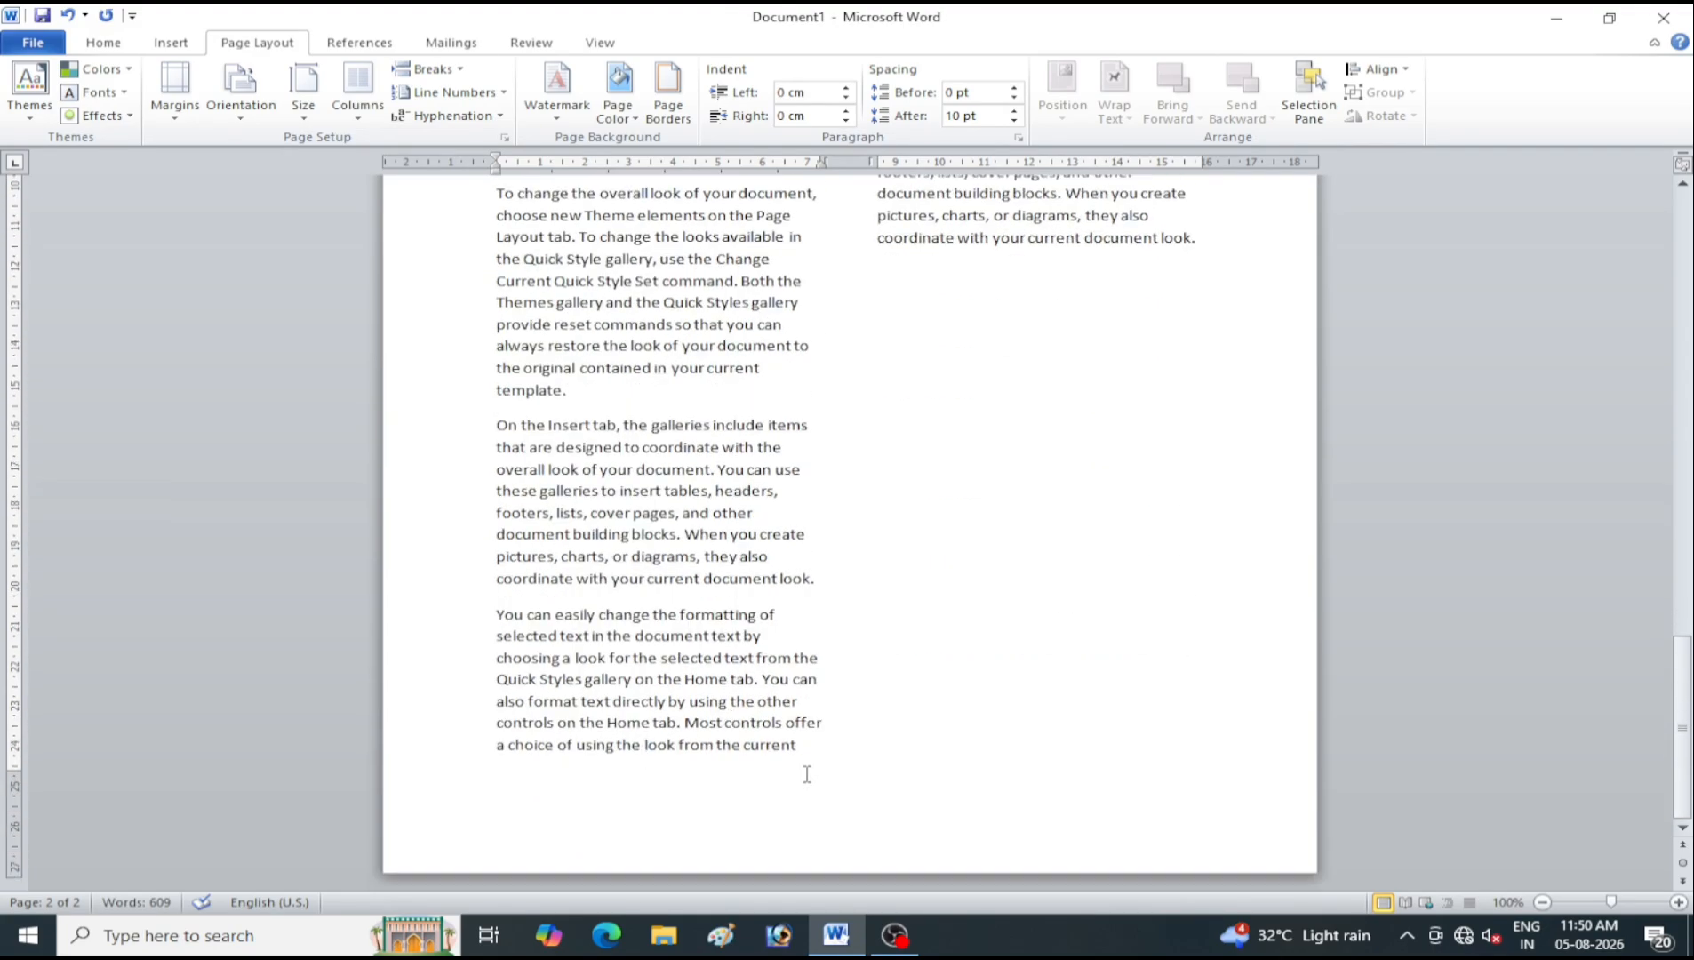
{"action": "scroll", "coordinate": [853, 498], "scroll_direction": "up", "scroll_amount": 4}
{"action": "scroll", "coordinate": [978, 111], "scroll_direction": "up", "scroll_amount": 2}
{"action": "scroll", "coordinate": [990, 307], "scroll_direction": "up", "scroll_amount": 7}
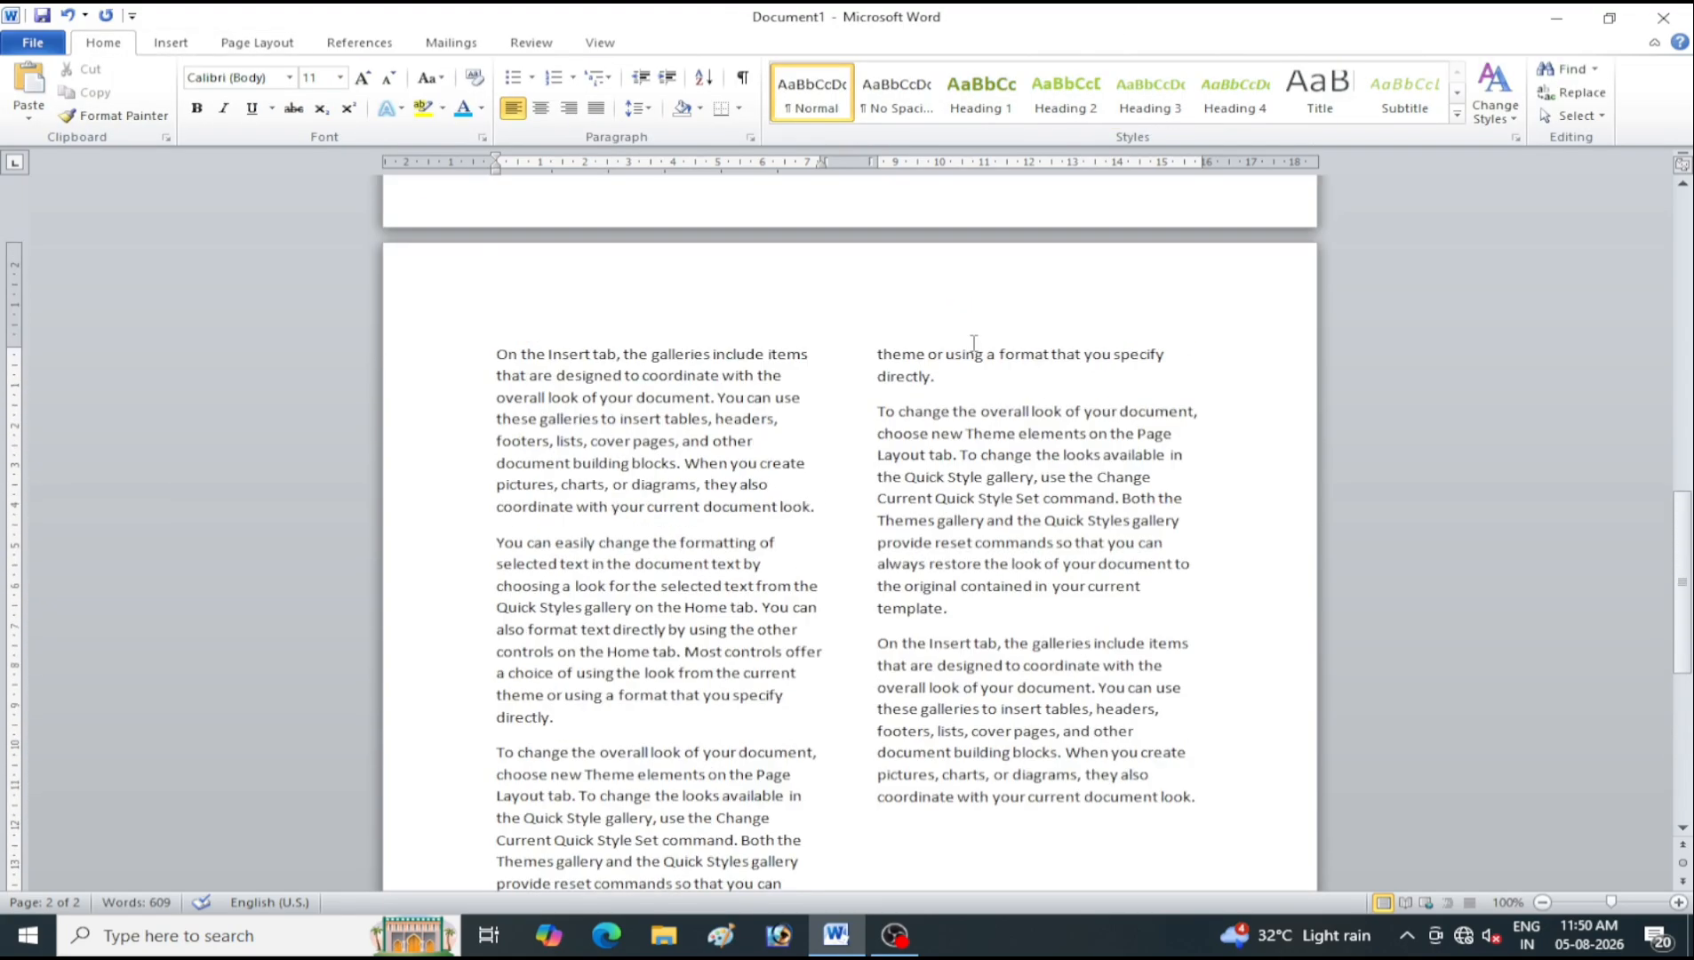
Change the document text to three columns and look over the resulting layout on the second page
{"action": "left_click", "coordinate": [262, 46]}
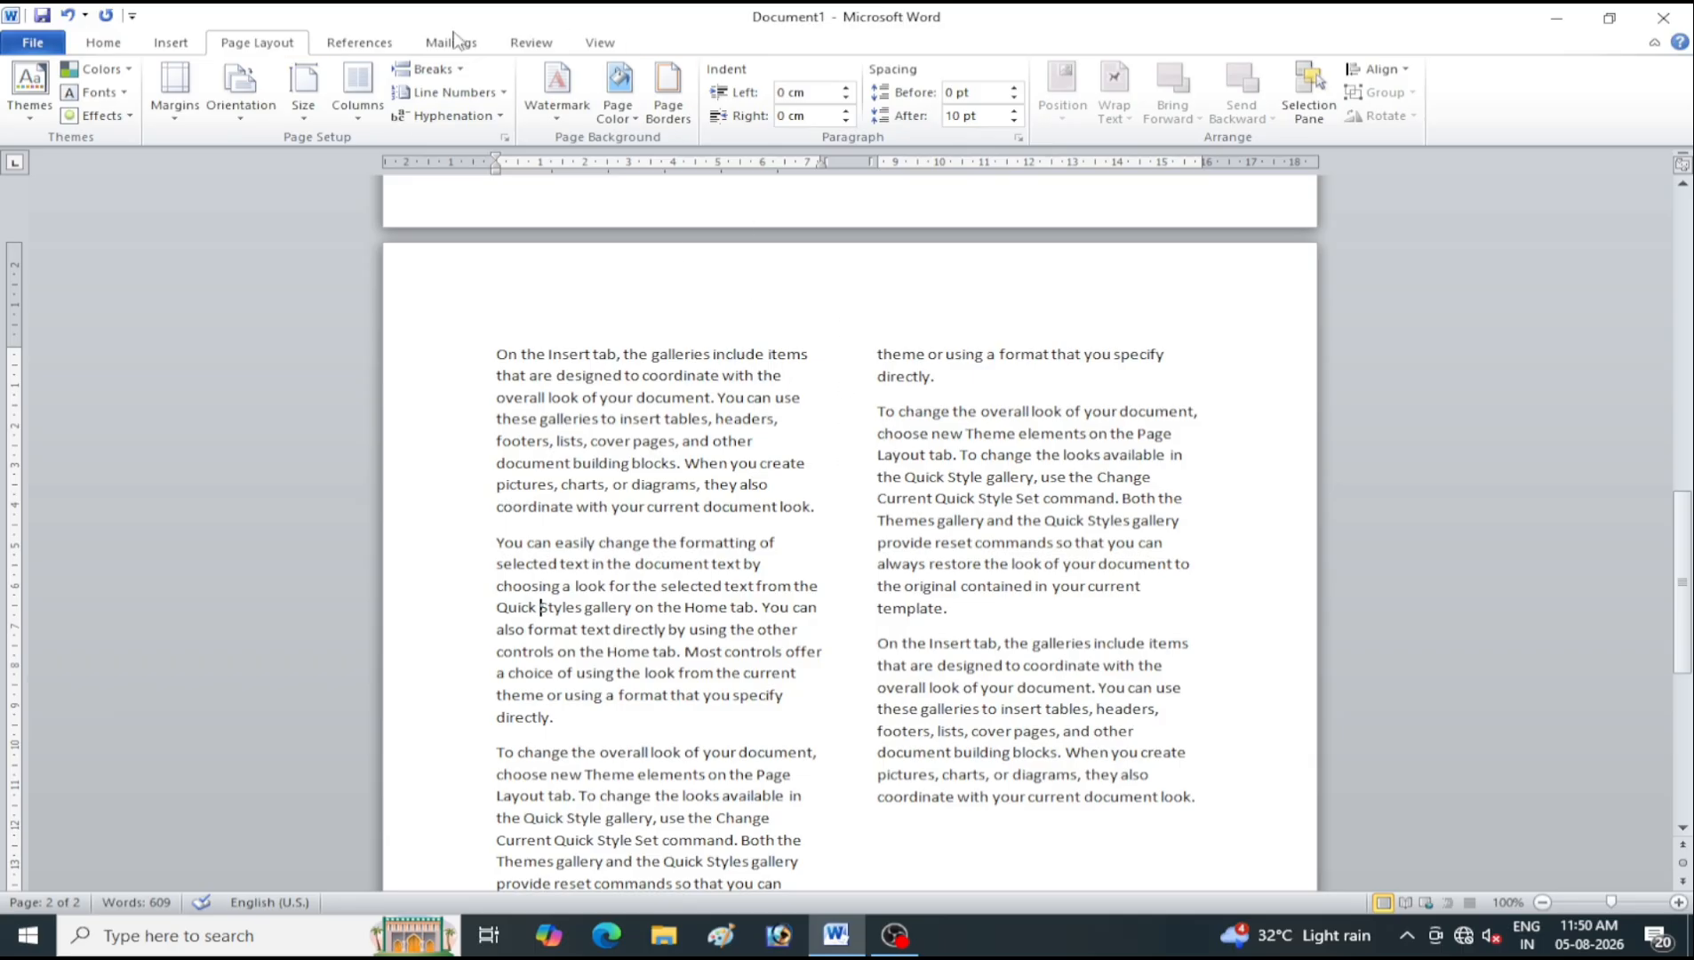
{"action": "left_click", "coordinate": [357, 93]}
{"action": "left_click", "coordinate": [415, 247]}
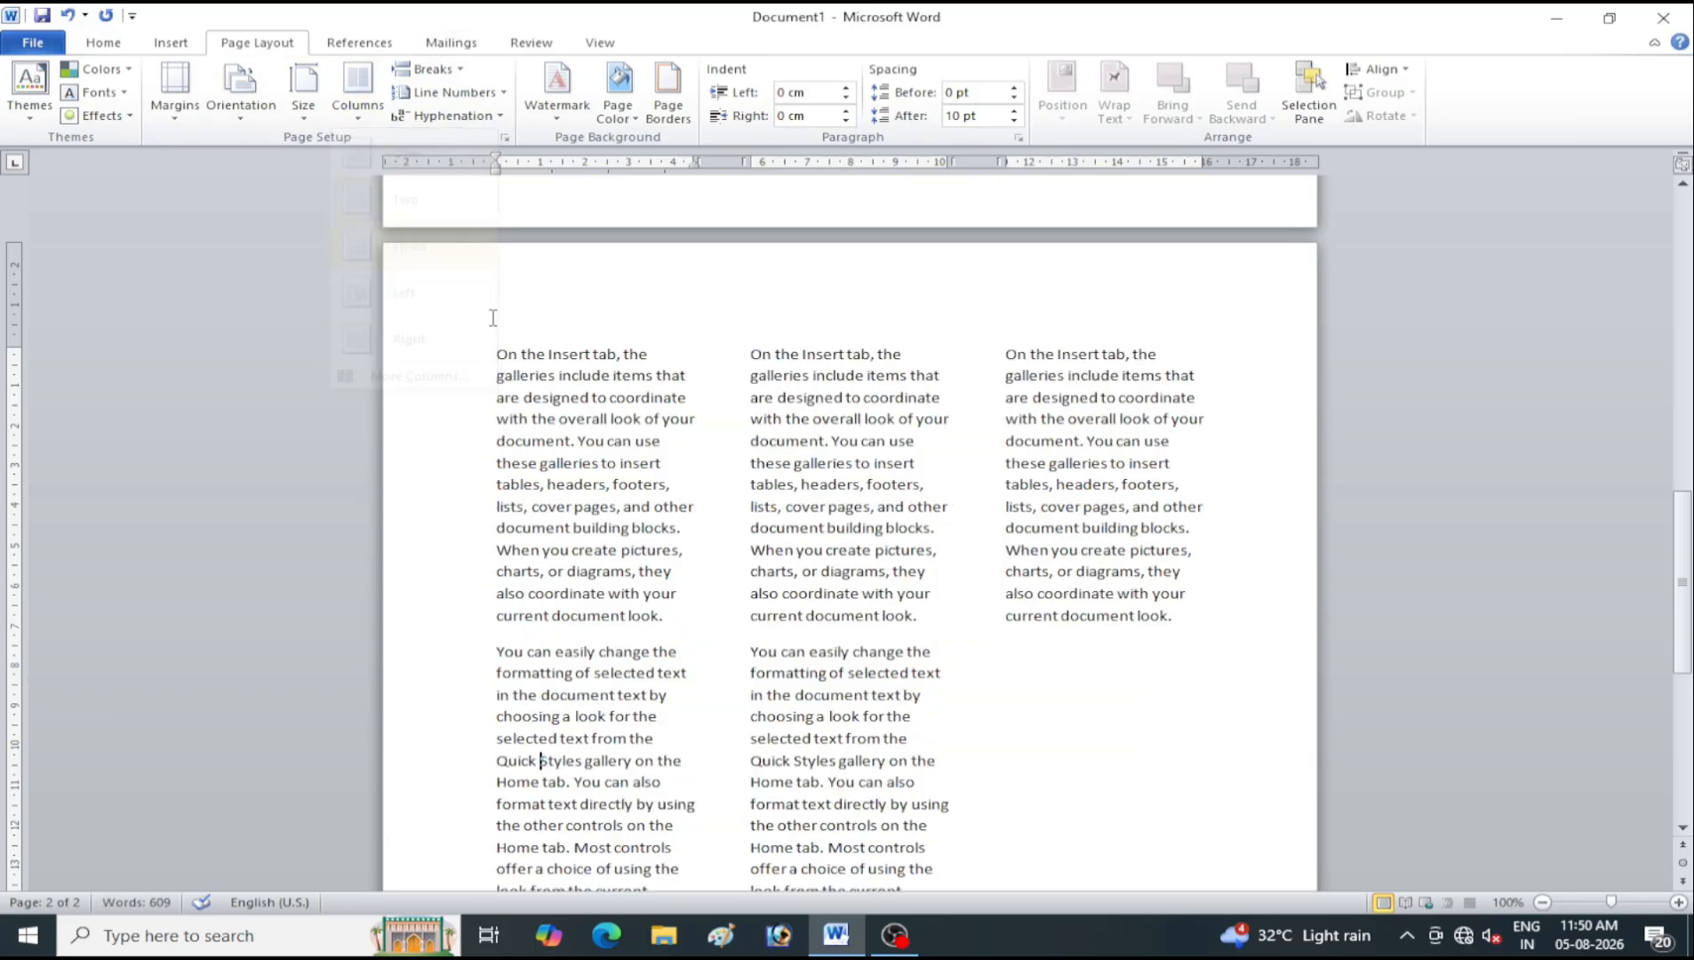
{"action": "scroll", "coordinate": [622, 469], "scroll_direction": "down", "scroll_amount": 2}
{"action": "scroll", "coordinate": [622, 469], "scroll_direction": "down", "scroll_amount": 4}
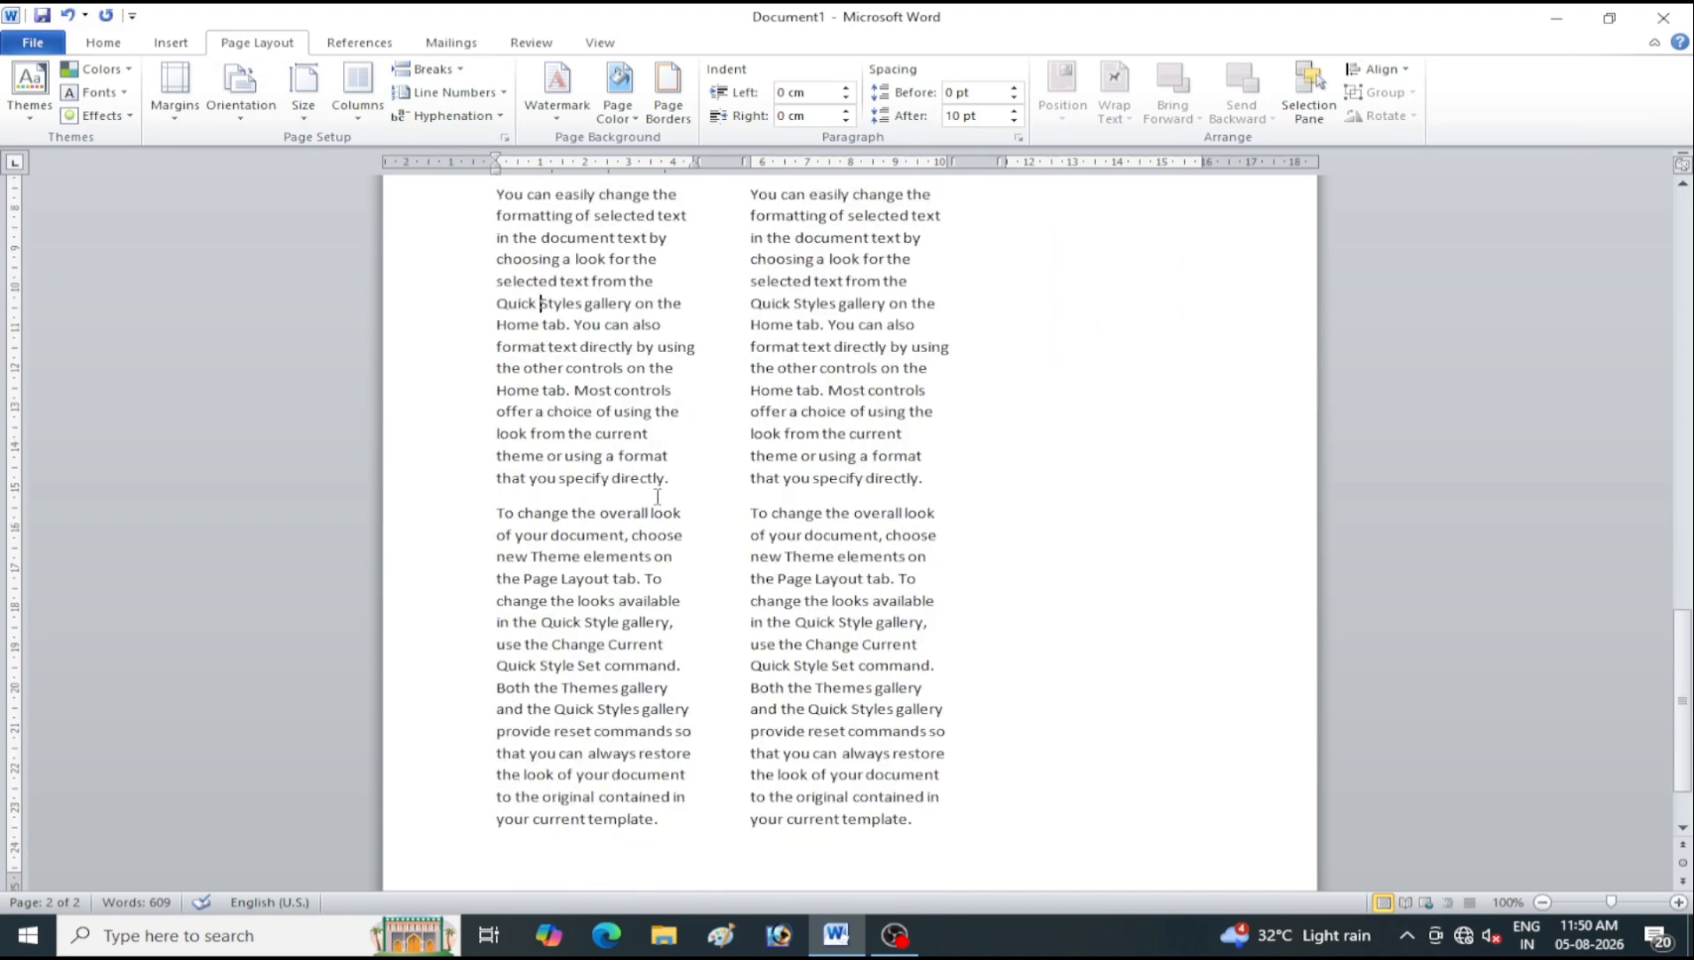
{"action": "scroll", "coordinate": [921, 391], "scroll_direction": "up", "scroll_amount": 4}
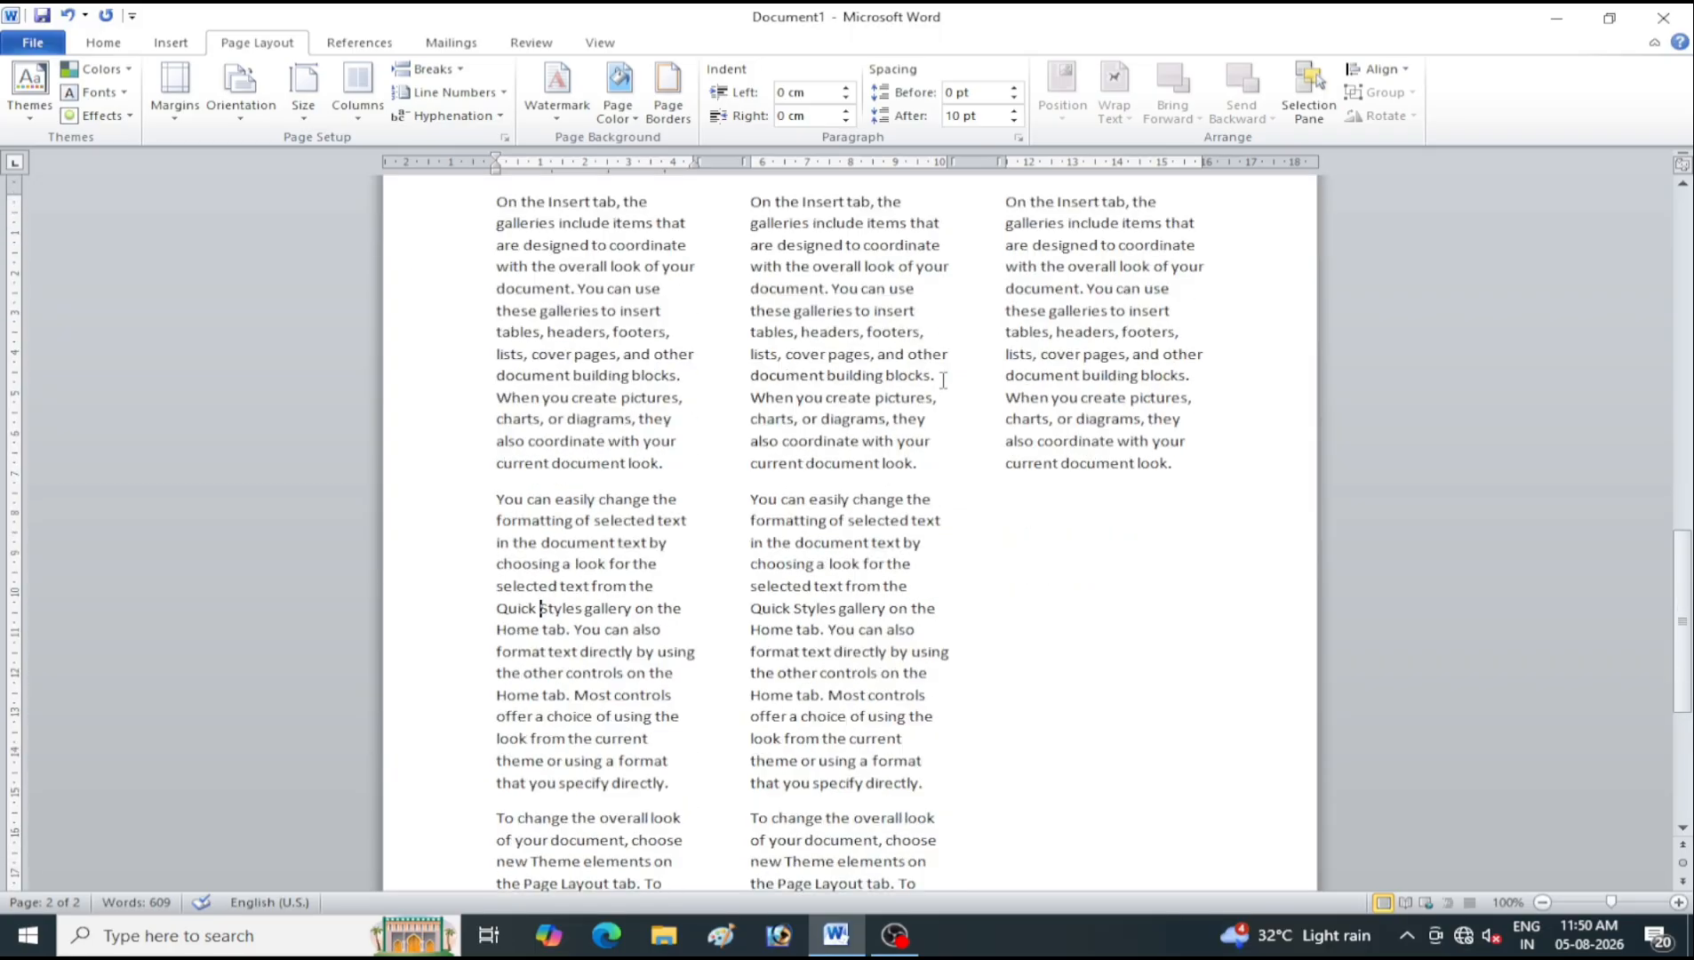
{"action": "scroll", "coordinate": [943, 380], "scroll_direction": "down", "scroll_amount": 3}
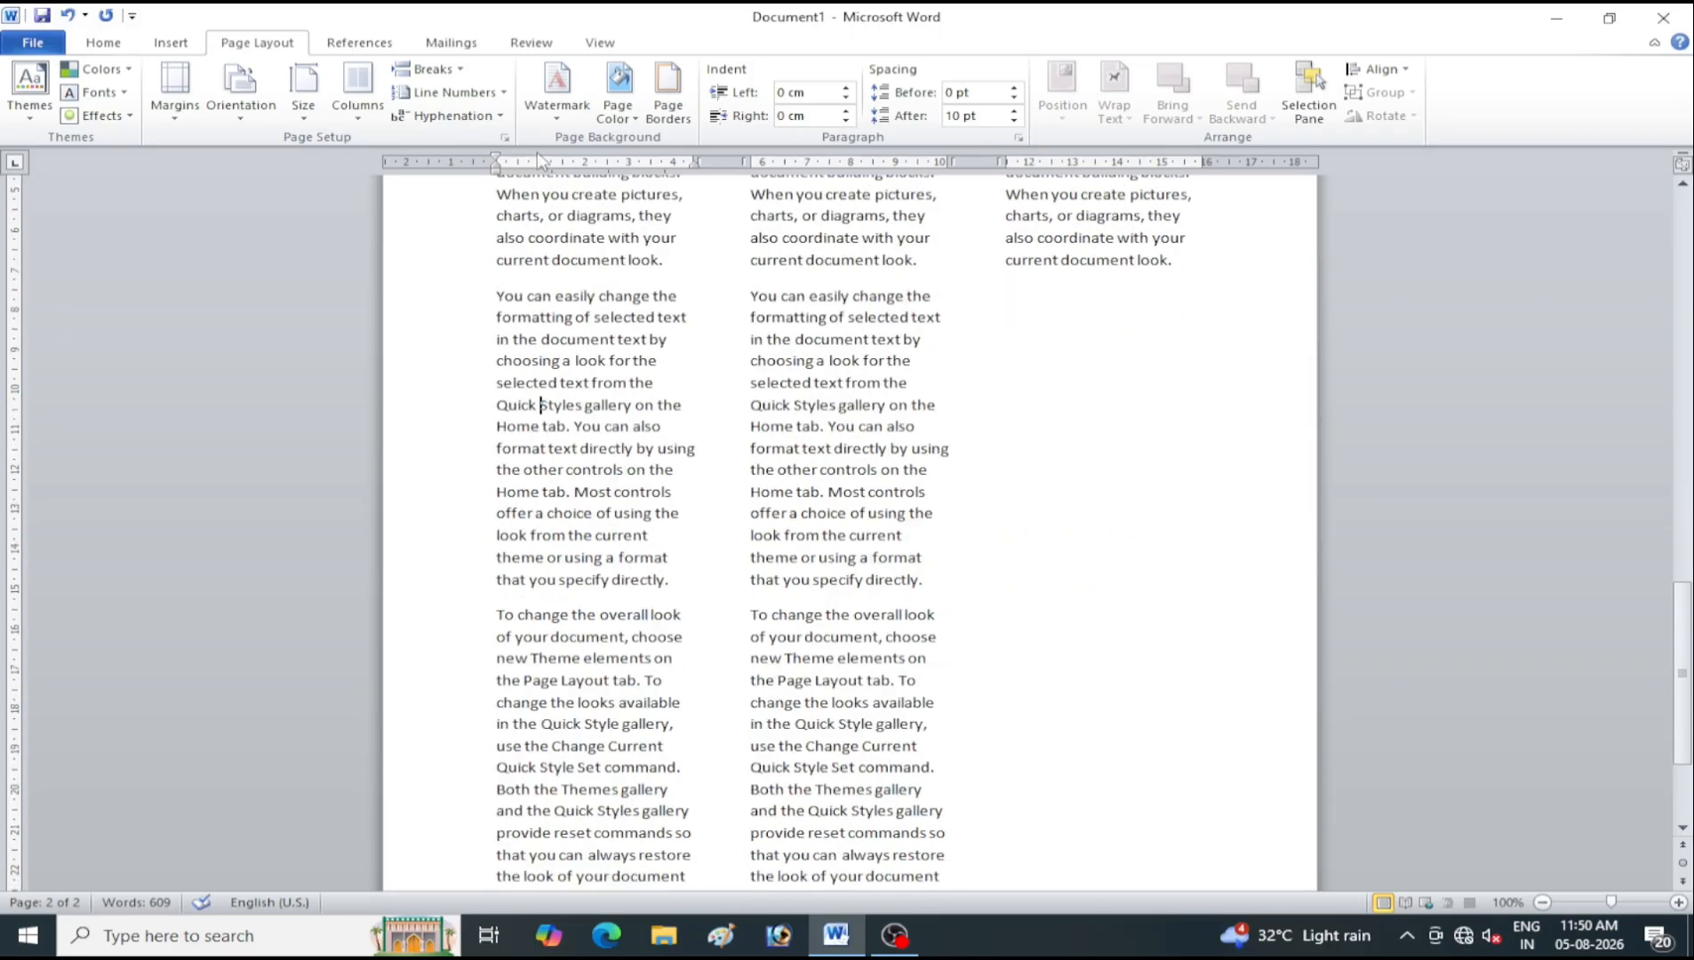
Apply the Left column preset to the document and view both columns from the start of the second page
{"action": "left_click", "coordinate": [373, 118]}
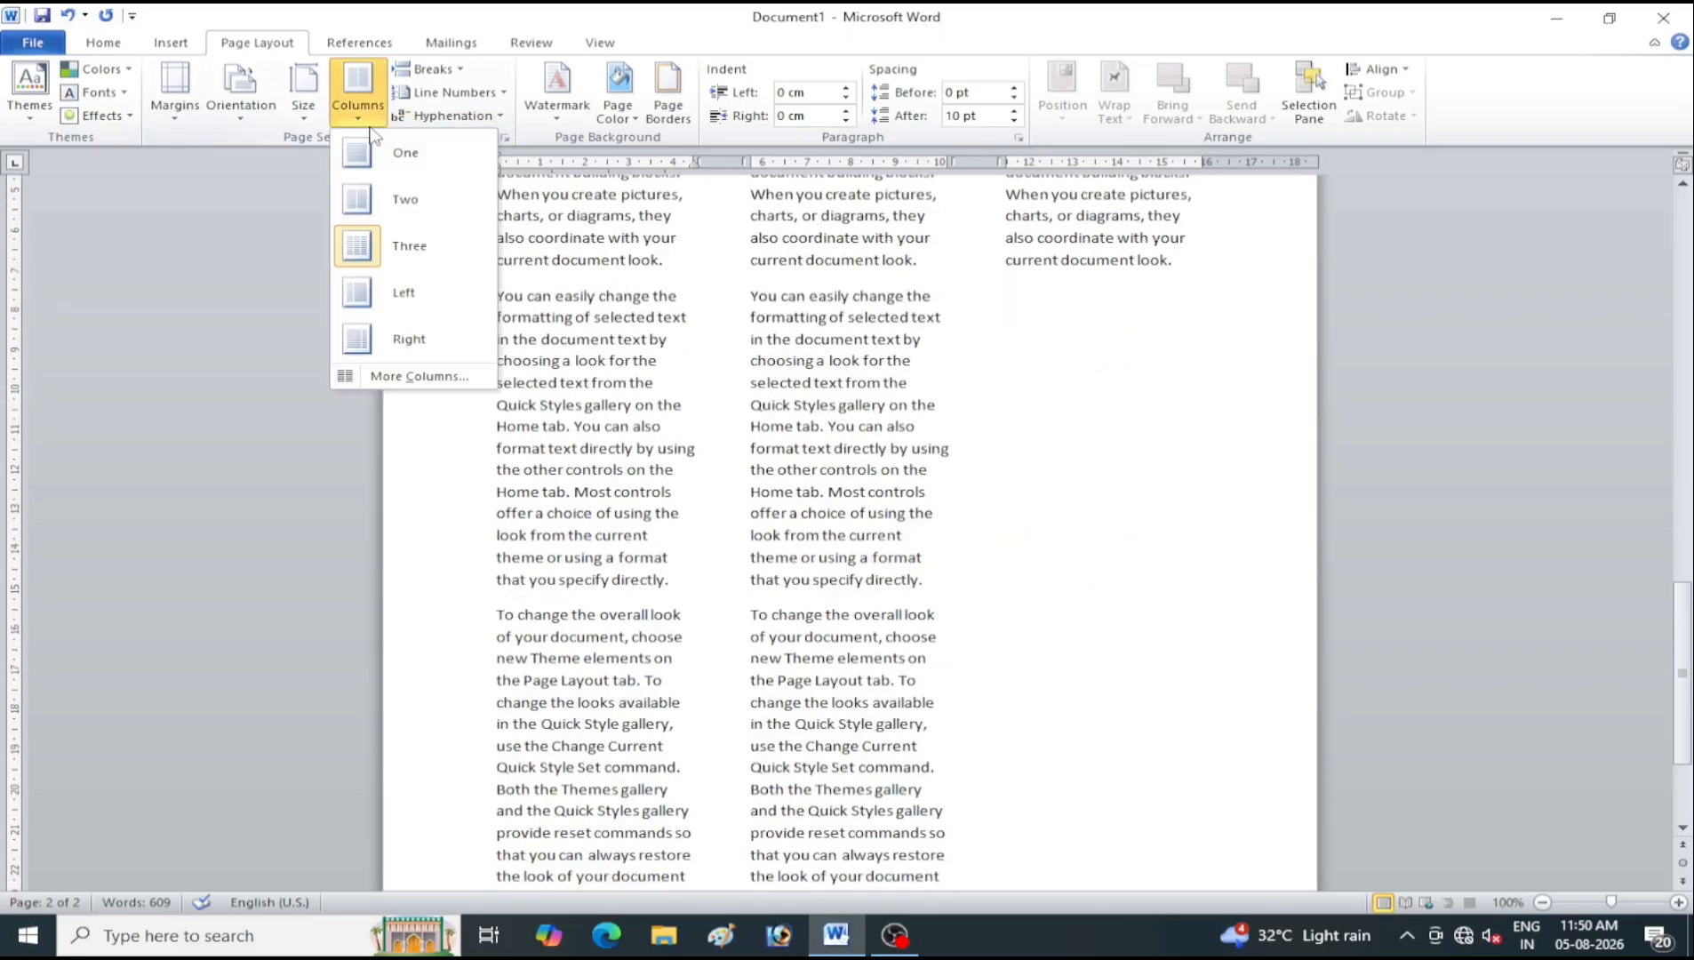
{"action": "left_click", "coordinate": [444, 292]}
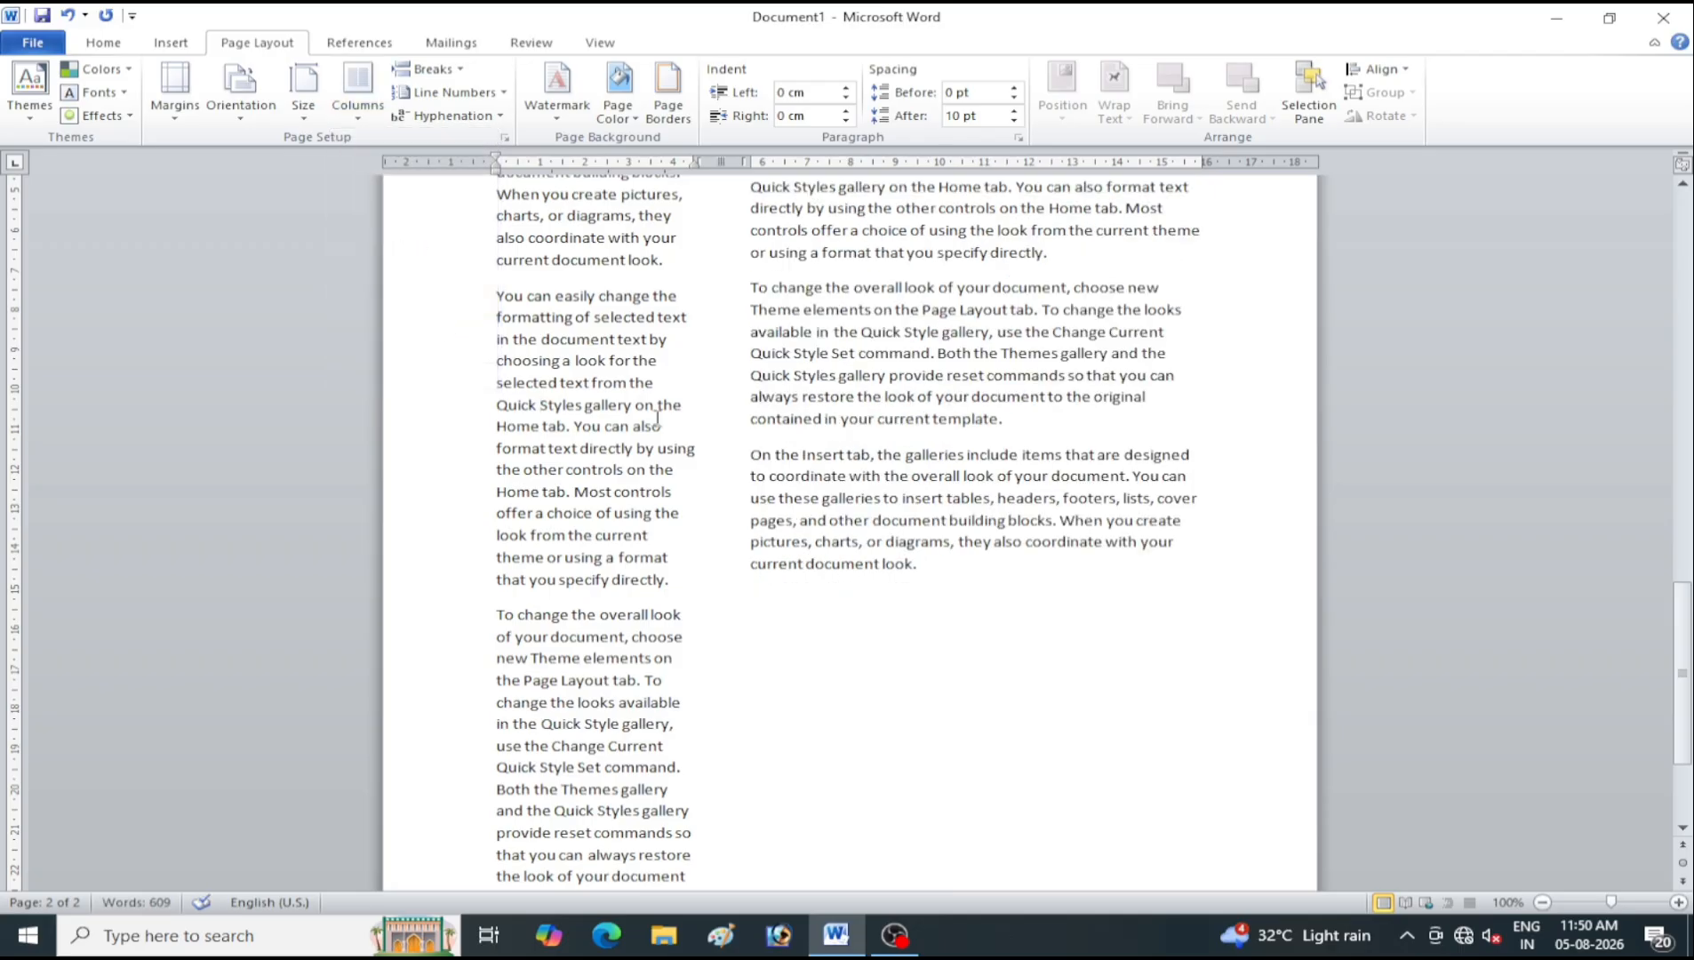
{"action": "scroll", "coordinate": [718, 435], "scroll_direction": "up", "scroll_amount": 3}
{"action": "scroll", "coordinate": [720, 437], "scroll_direction": "up", "scroll_amount": 2}
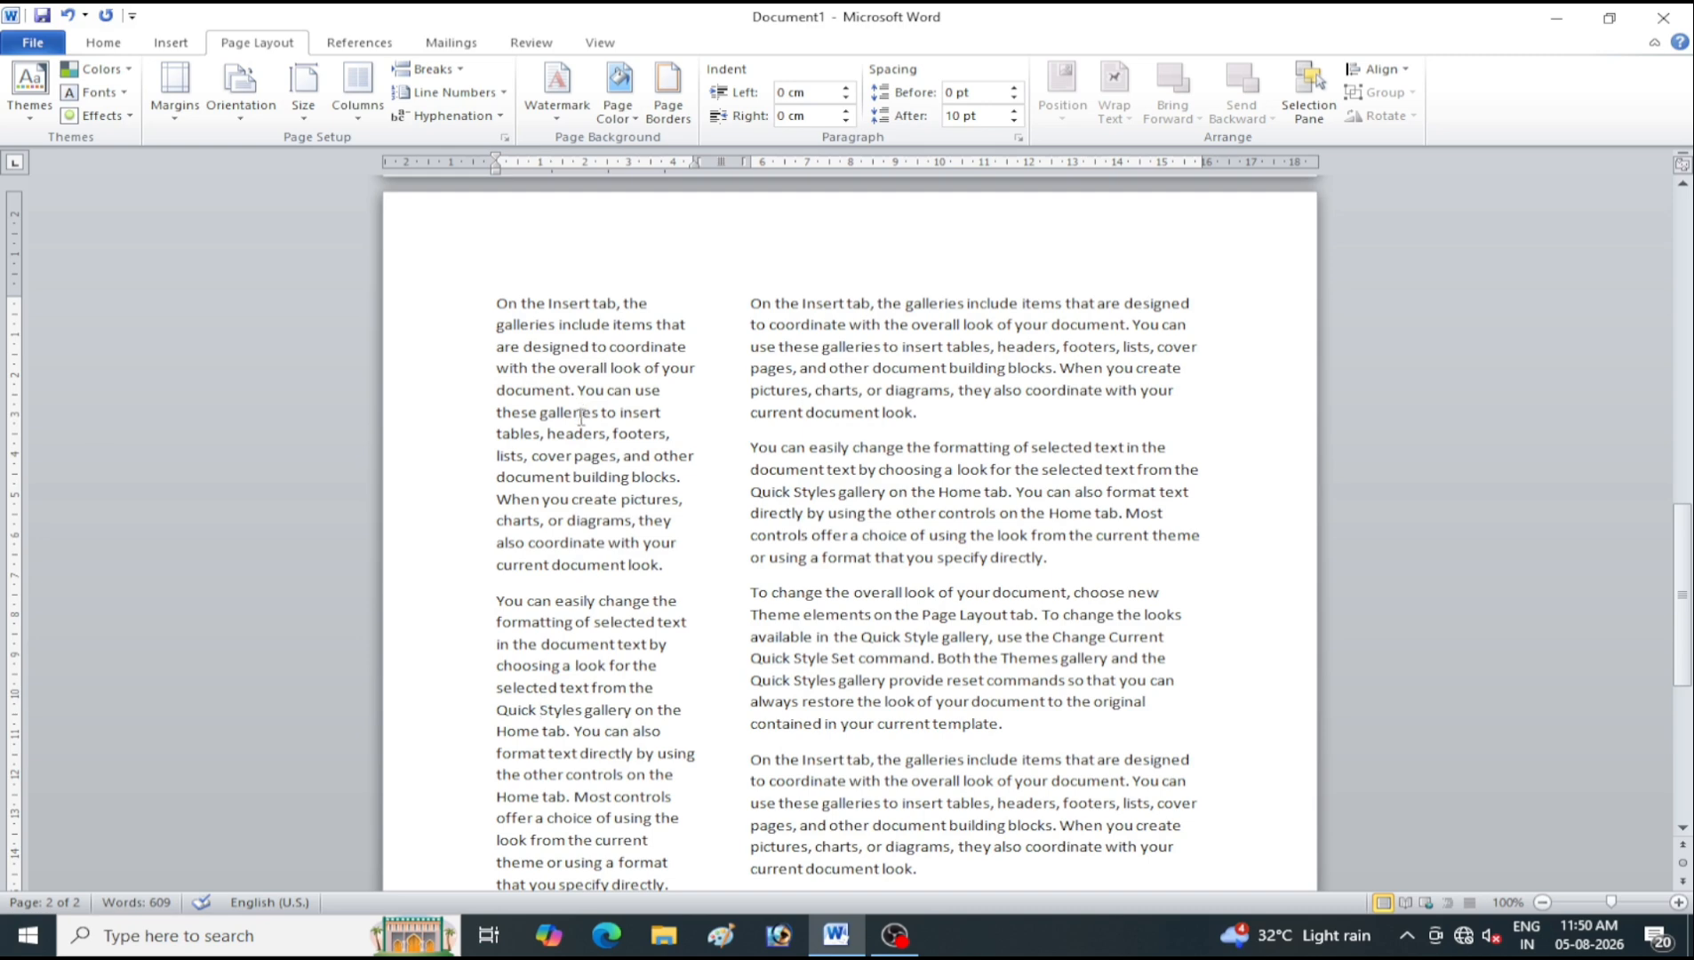
Apply the Right column preset to the document text
{"action": "left_click", "coordinate": [356, 118]}
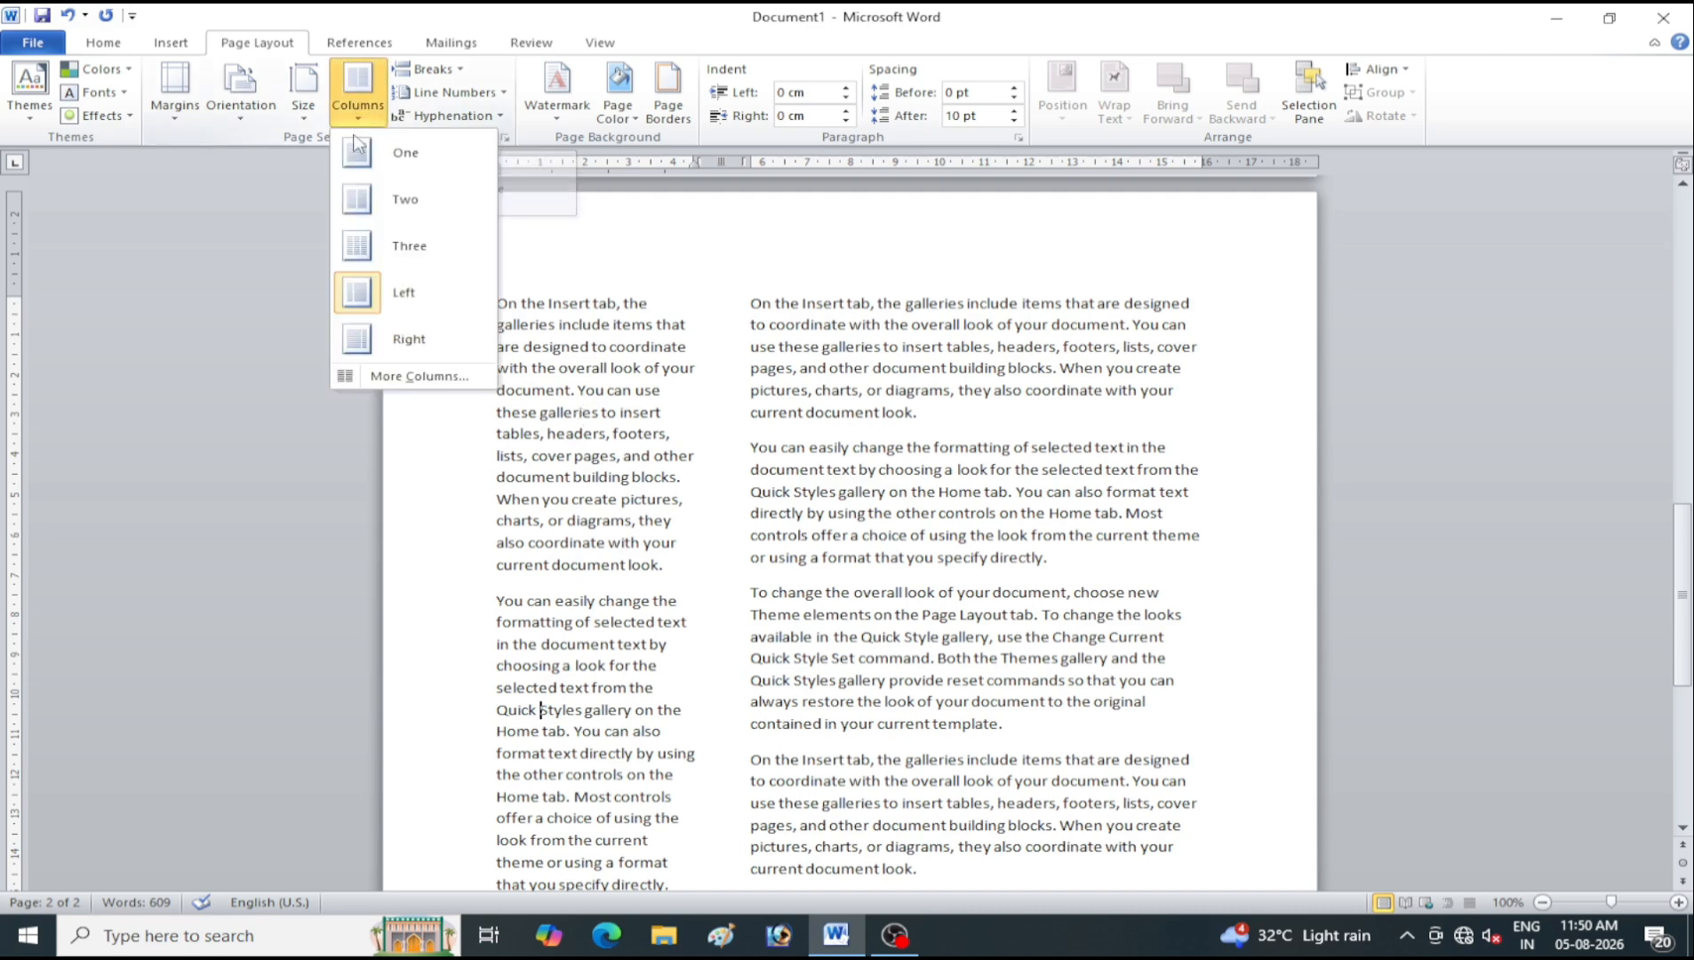
{"action": "left_click", "coordinate": [392, 339]}
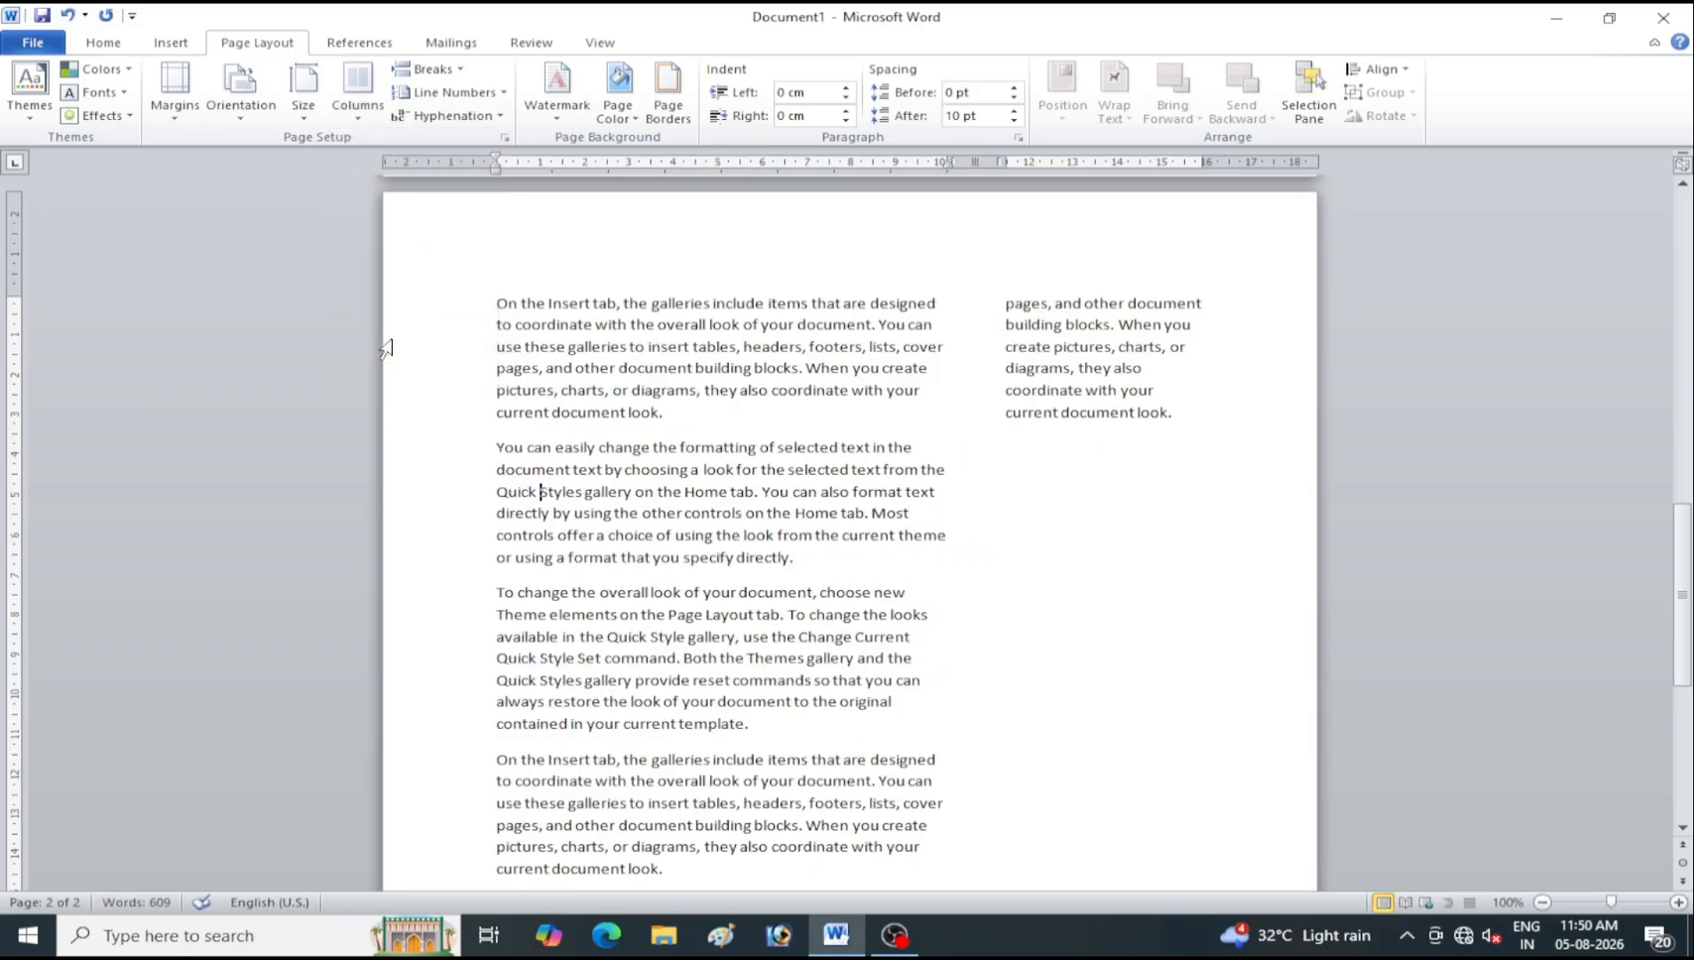
Apply the Two column preset to the document, and raise the number of columns to 5 for the whole document
{"action": "left_click", "coordinate": [371, 127]}
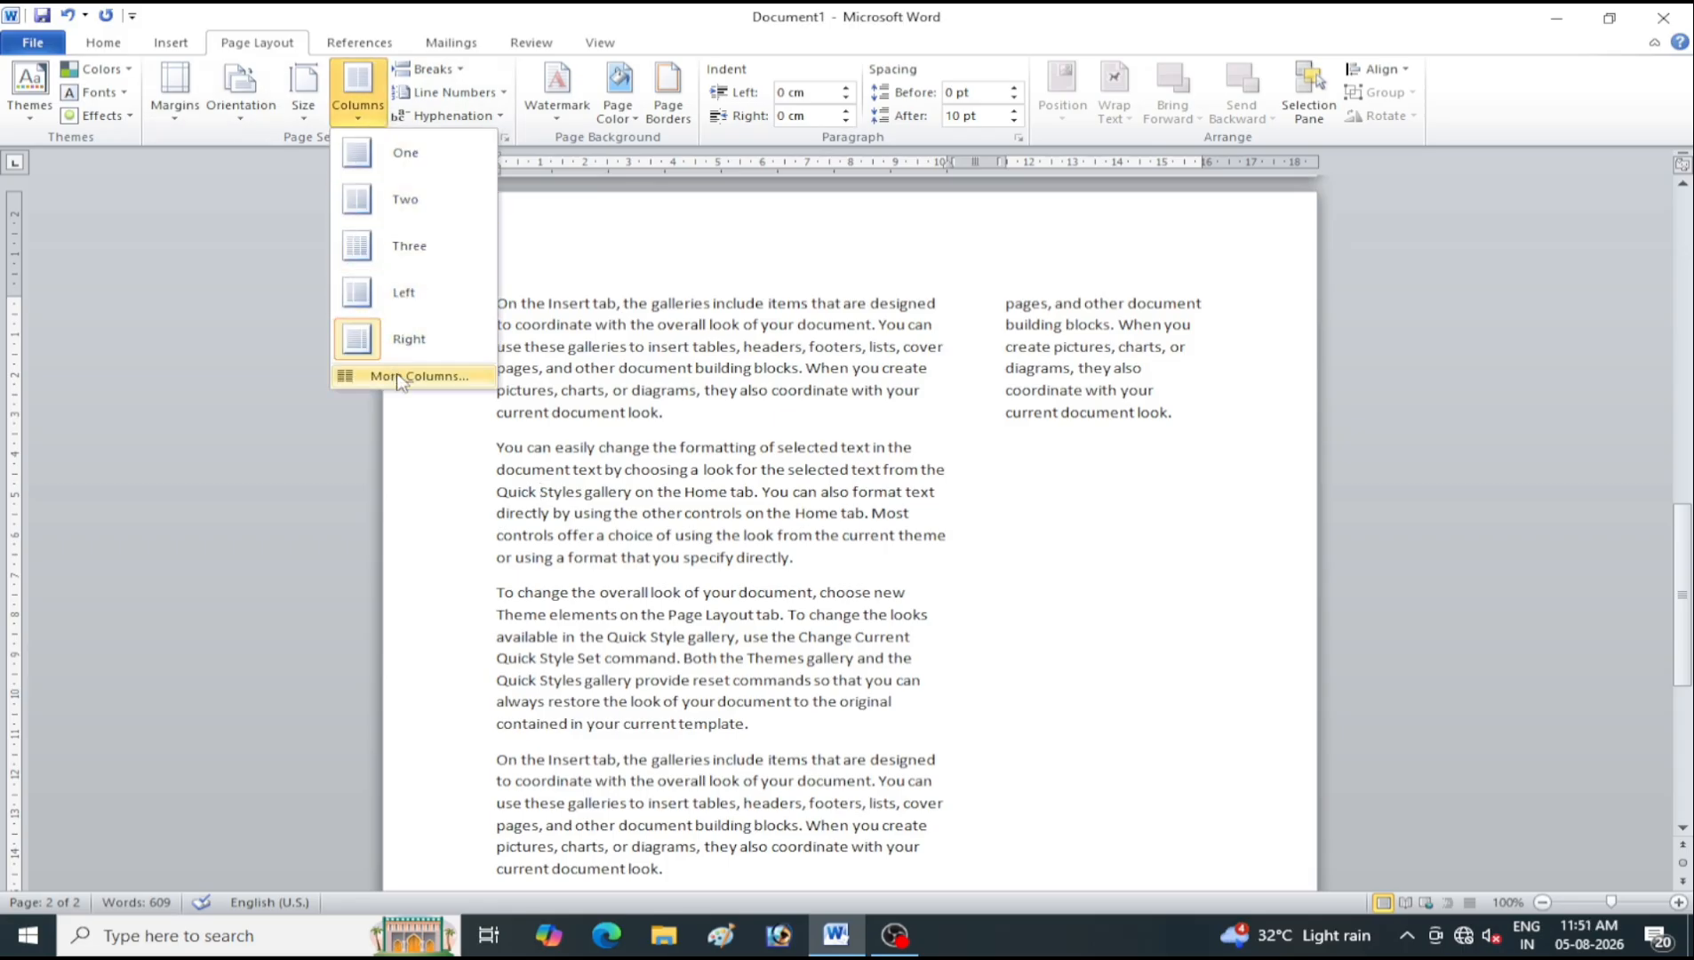
{"action": "left_click", "coordinate": [382, 199]}
{"action": "left_click", "coordinate": [360, 107]}
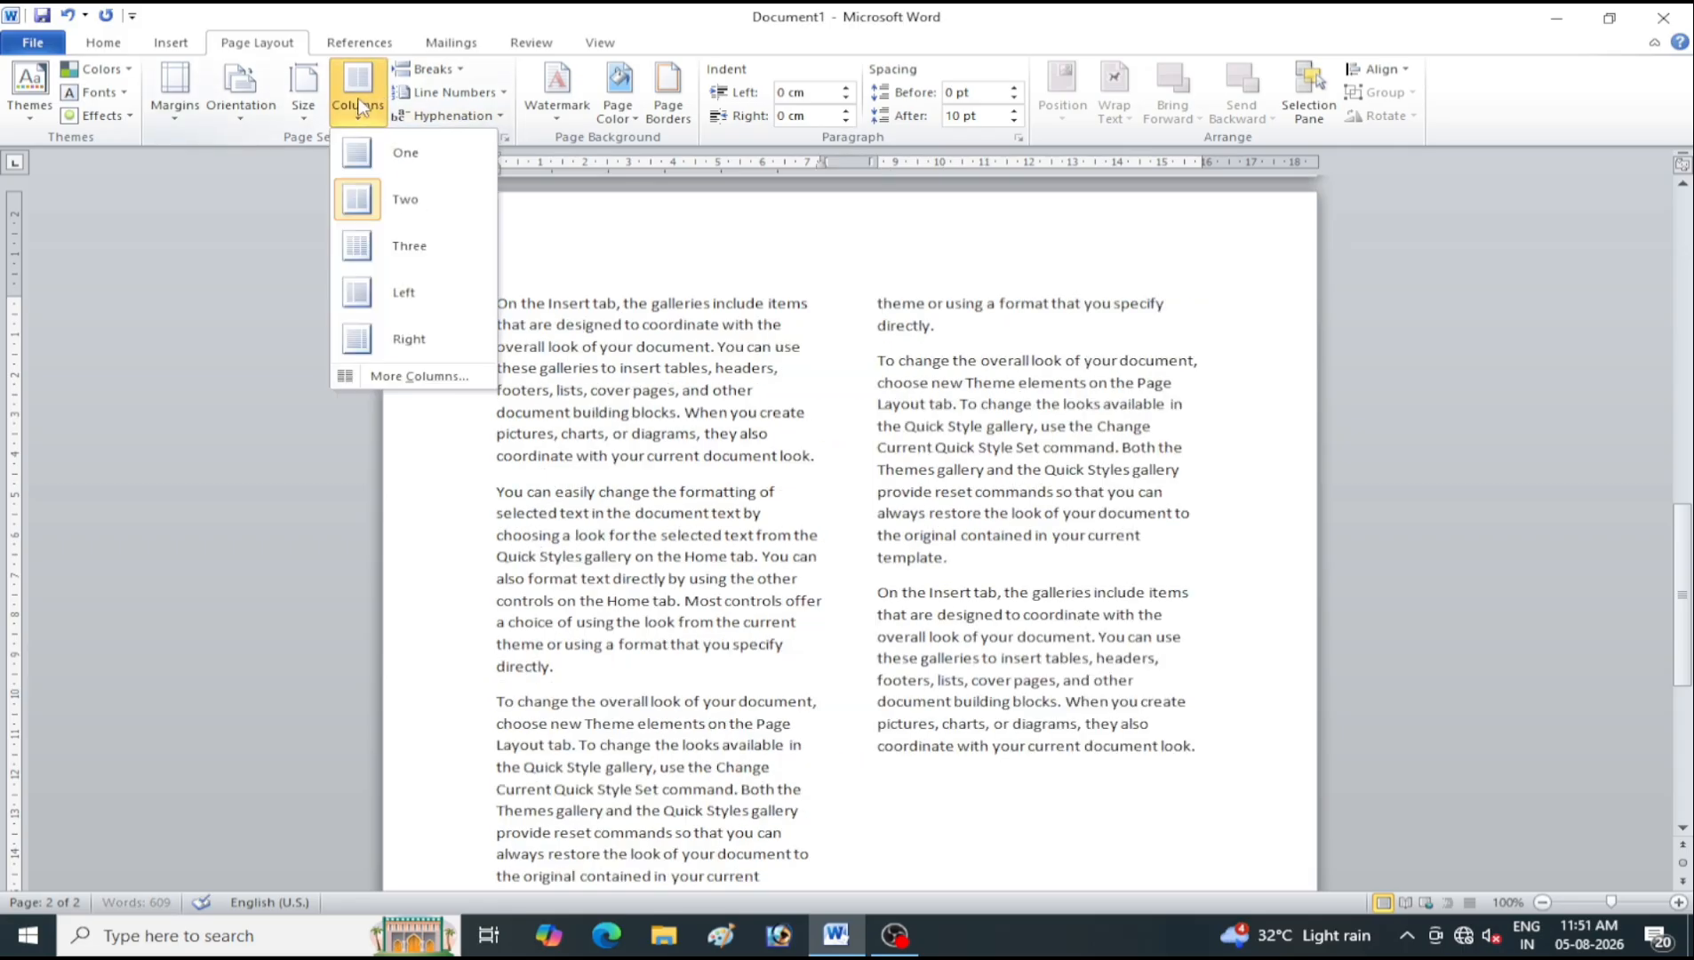
{"action": "left_click", "coordinate": [417, 376]}
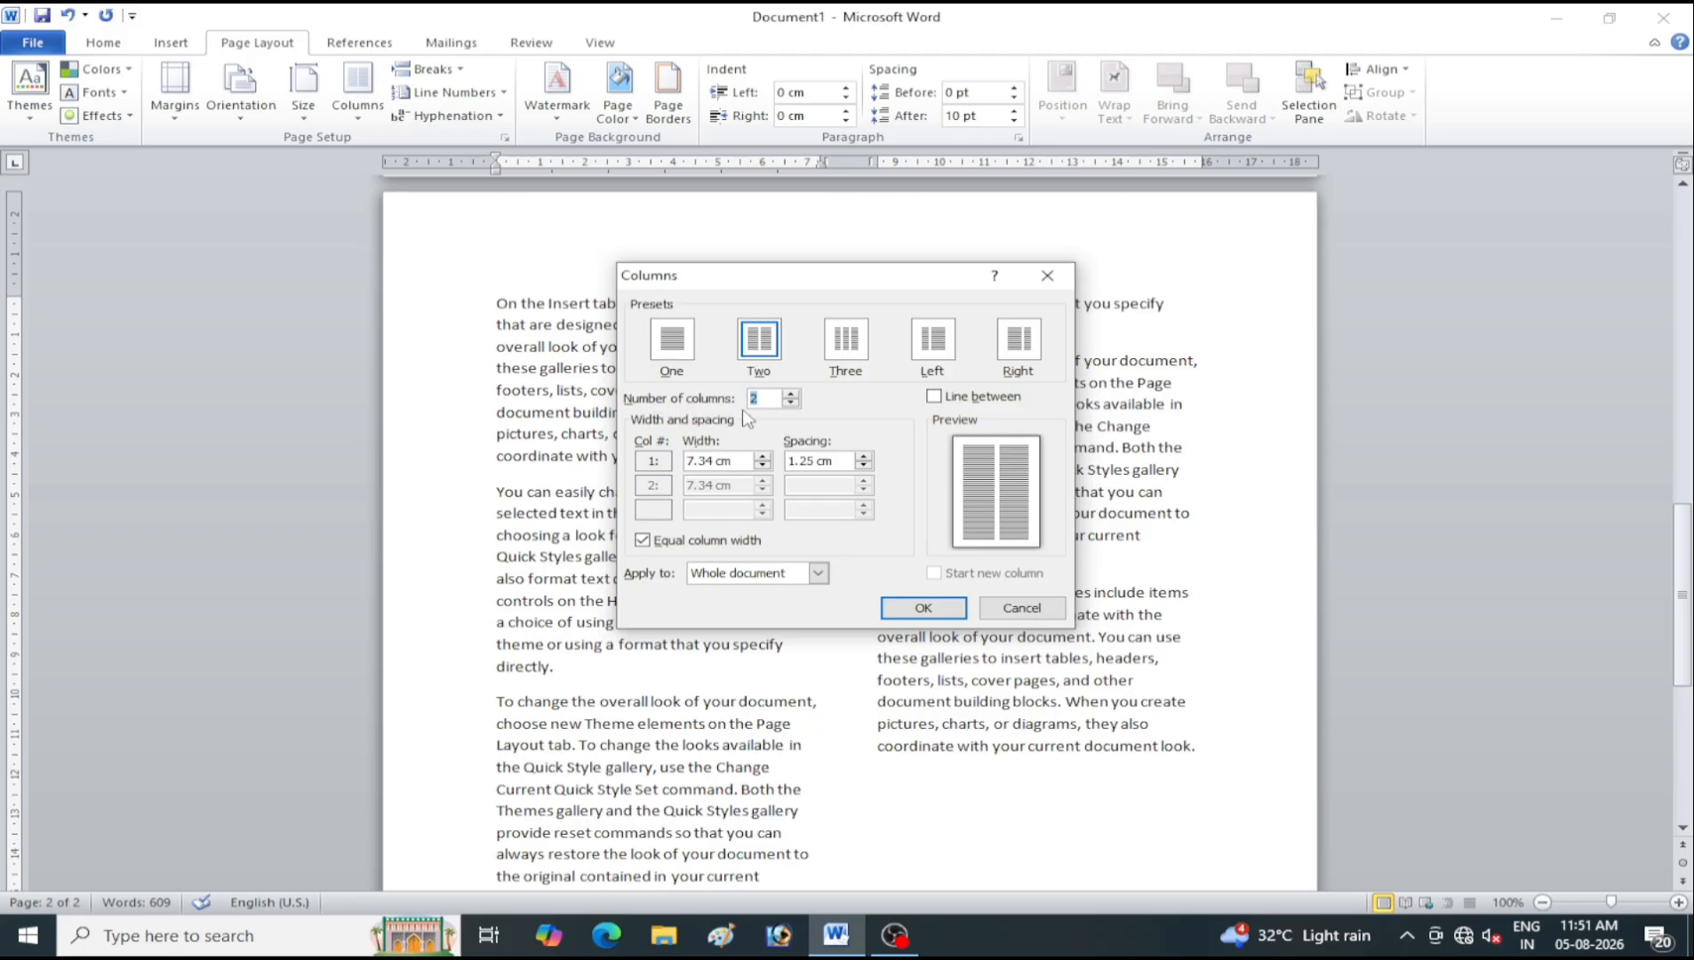
{"action": "left_click", "coordinate": [790, 395]}
{"action": "left_click", "coordinate": [790, 395]}
{"action": "left_click", "coordinate": [790, 394]}
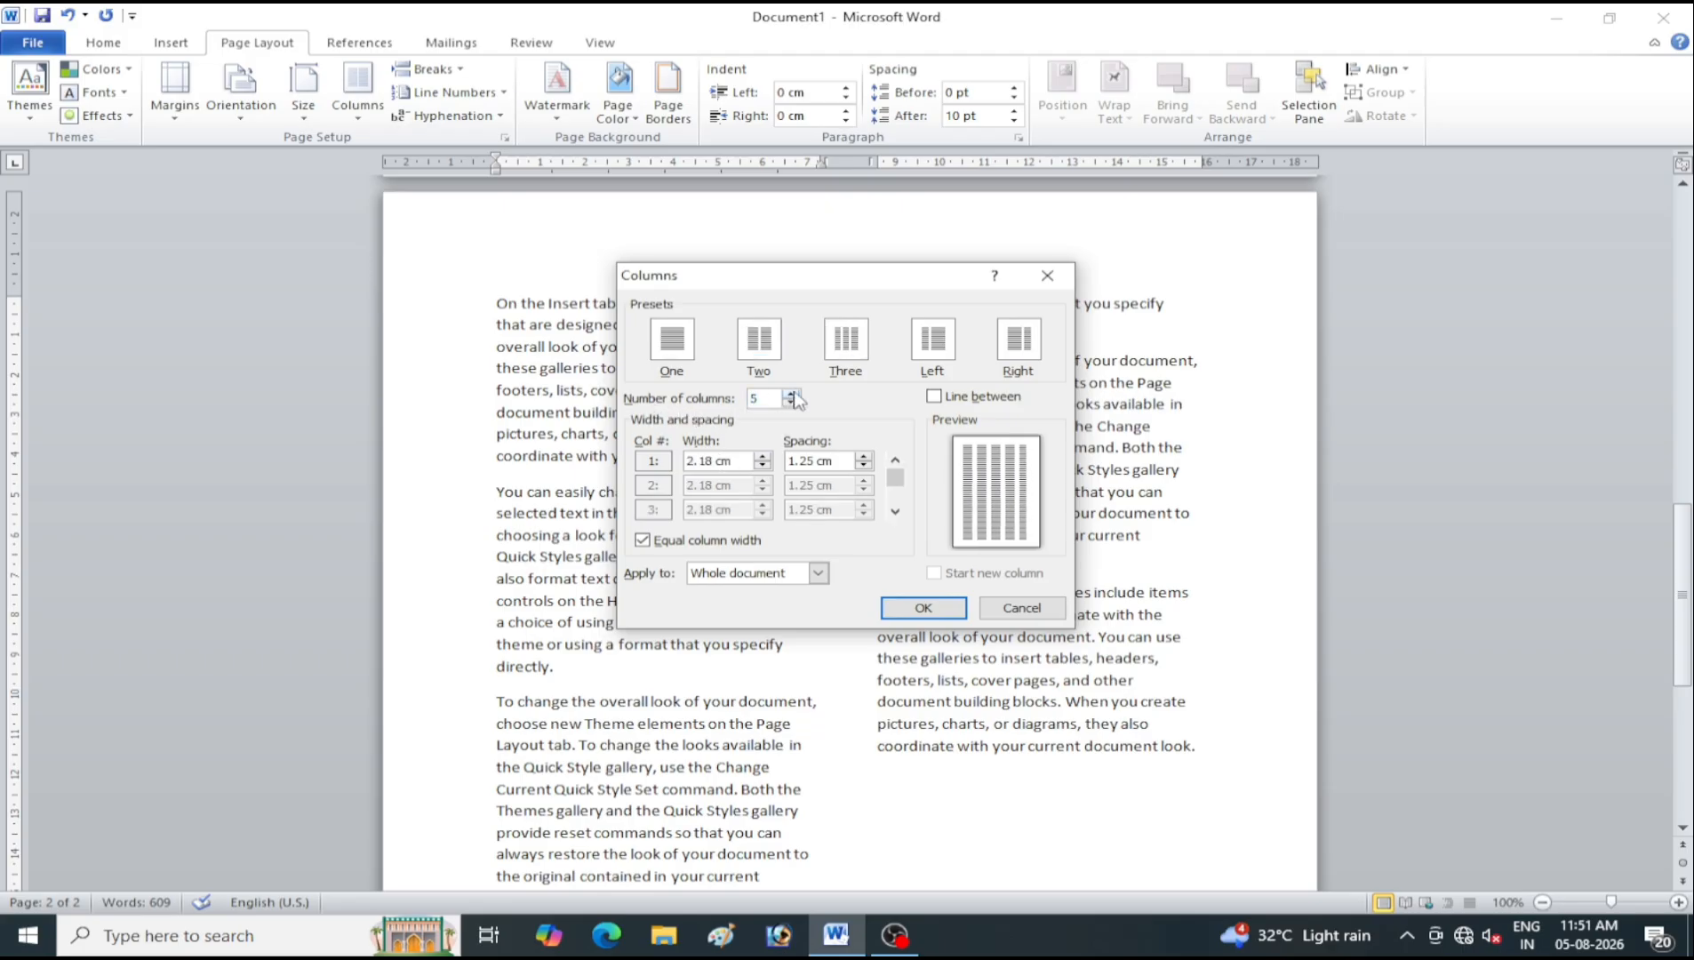
{"action": "left_click", "coordinate": [924, 608]}
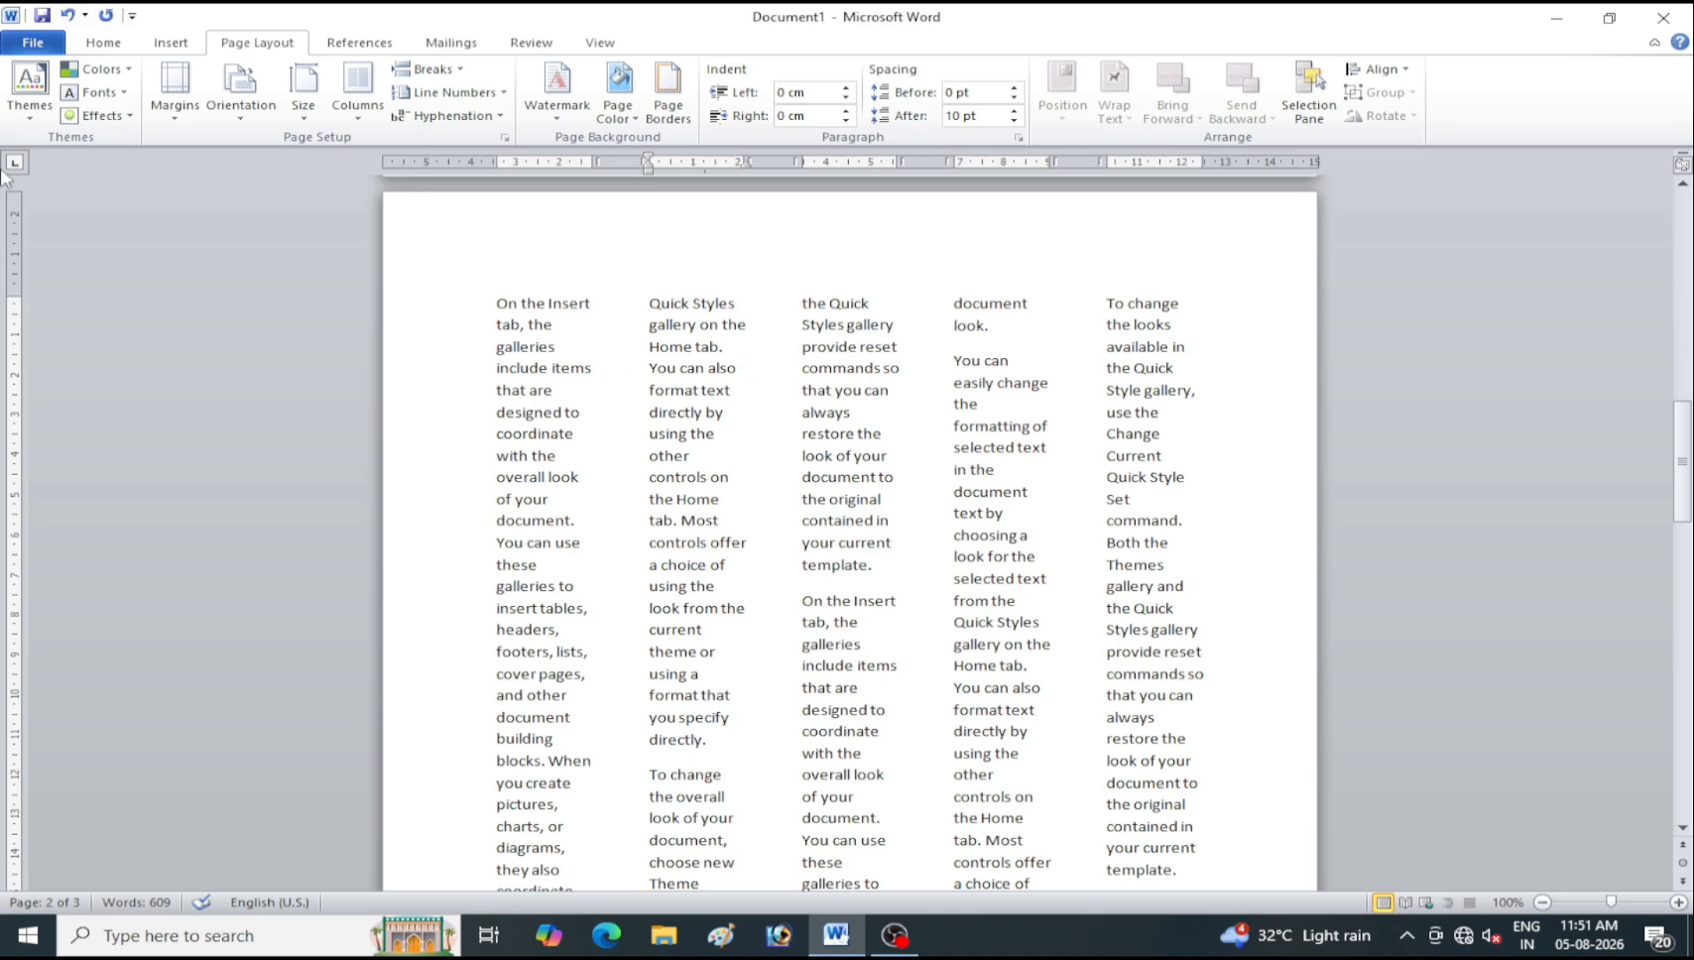
Add a separating line between the five columns of the document
{"action": "left_click", "coordinate": [358, 96]}
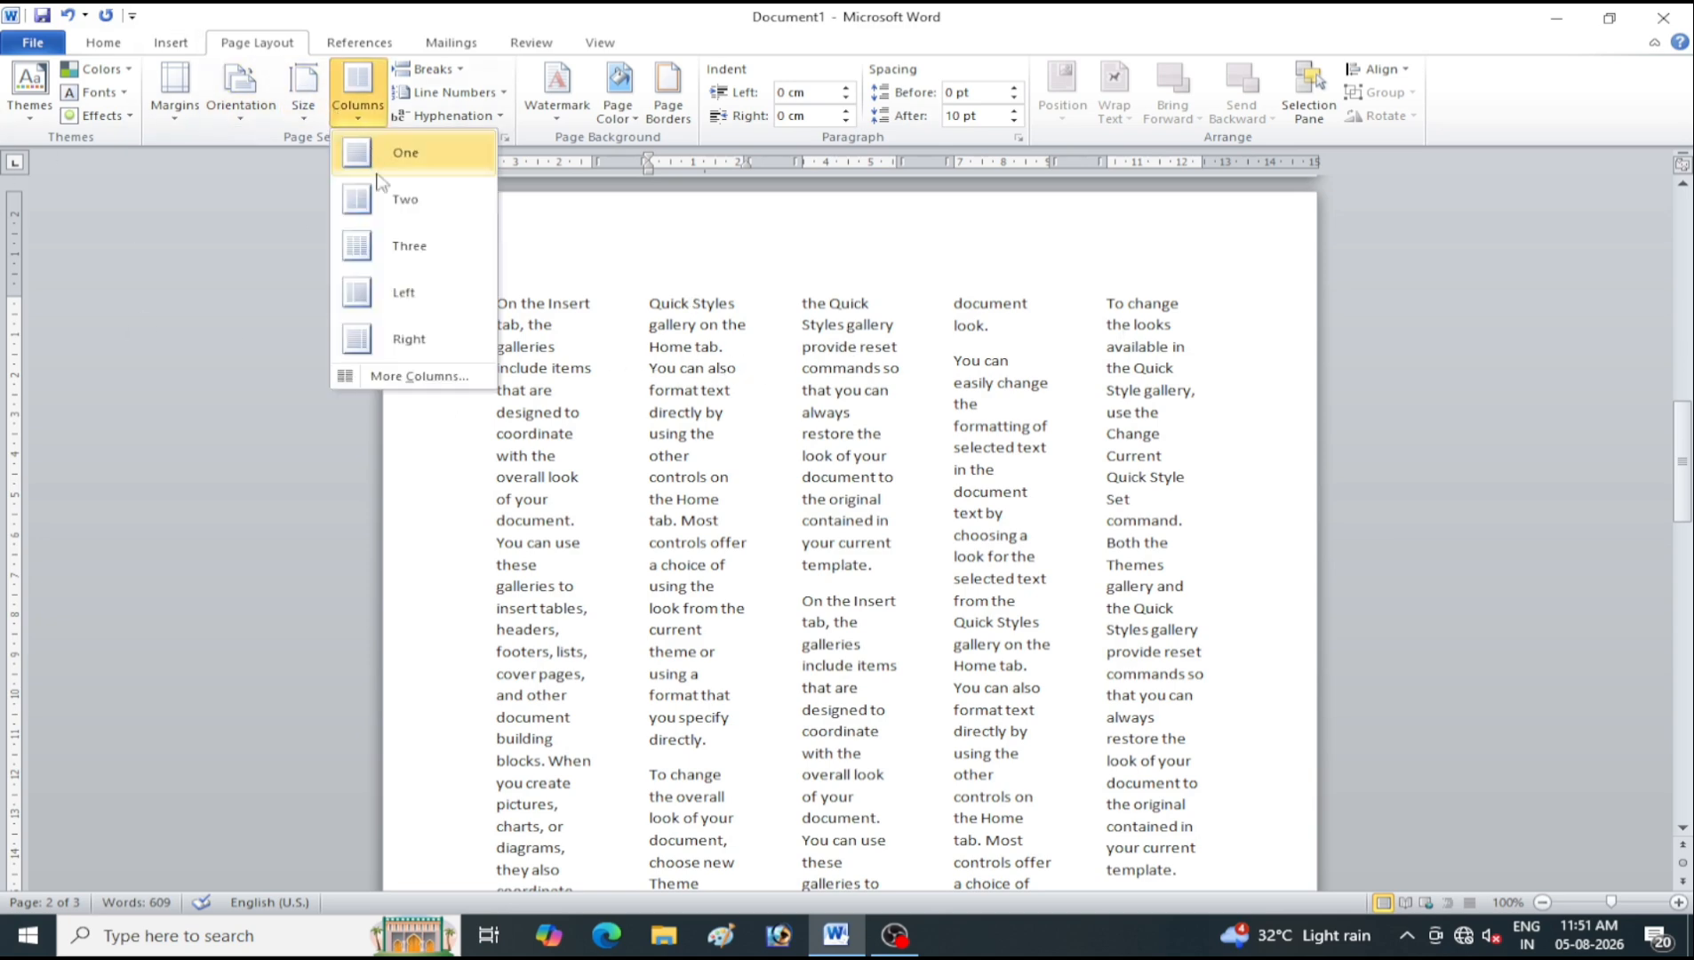
{"action": "left_click", "coordinate": [407, 378]}
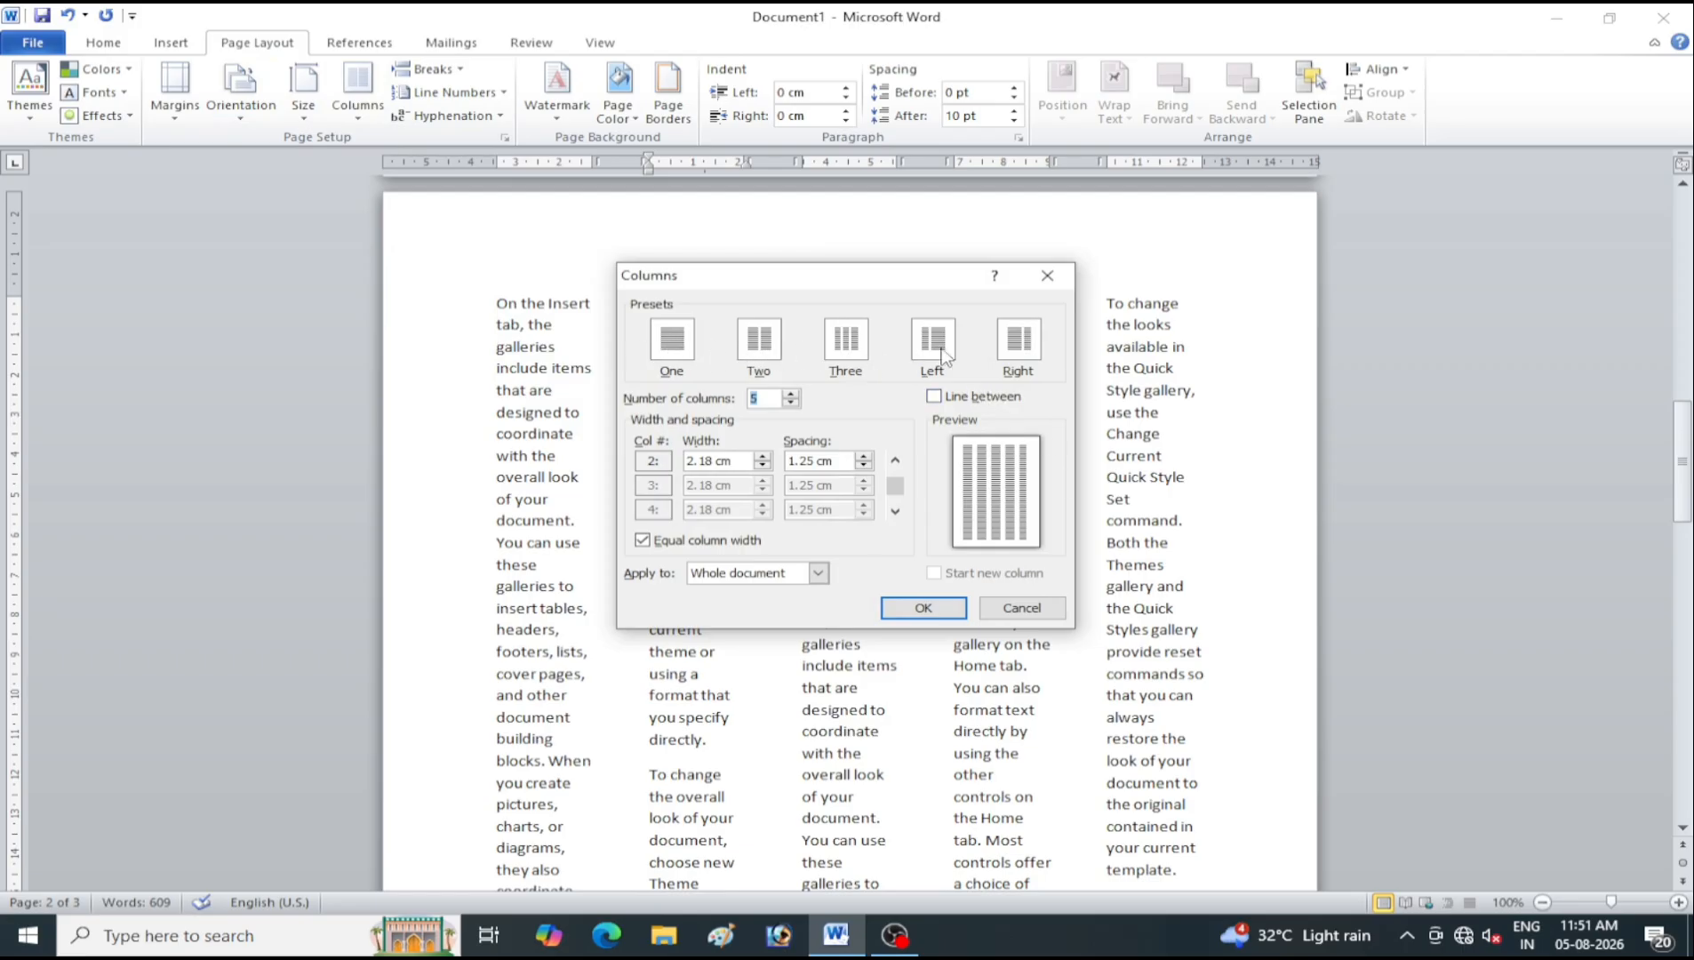
{"action": "left_click", "coordinate": [986, 398]}
{"action": "left_click", "coordinate": [986, 399]}
{"action": "left_click", "coordinate": [986, 399]}
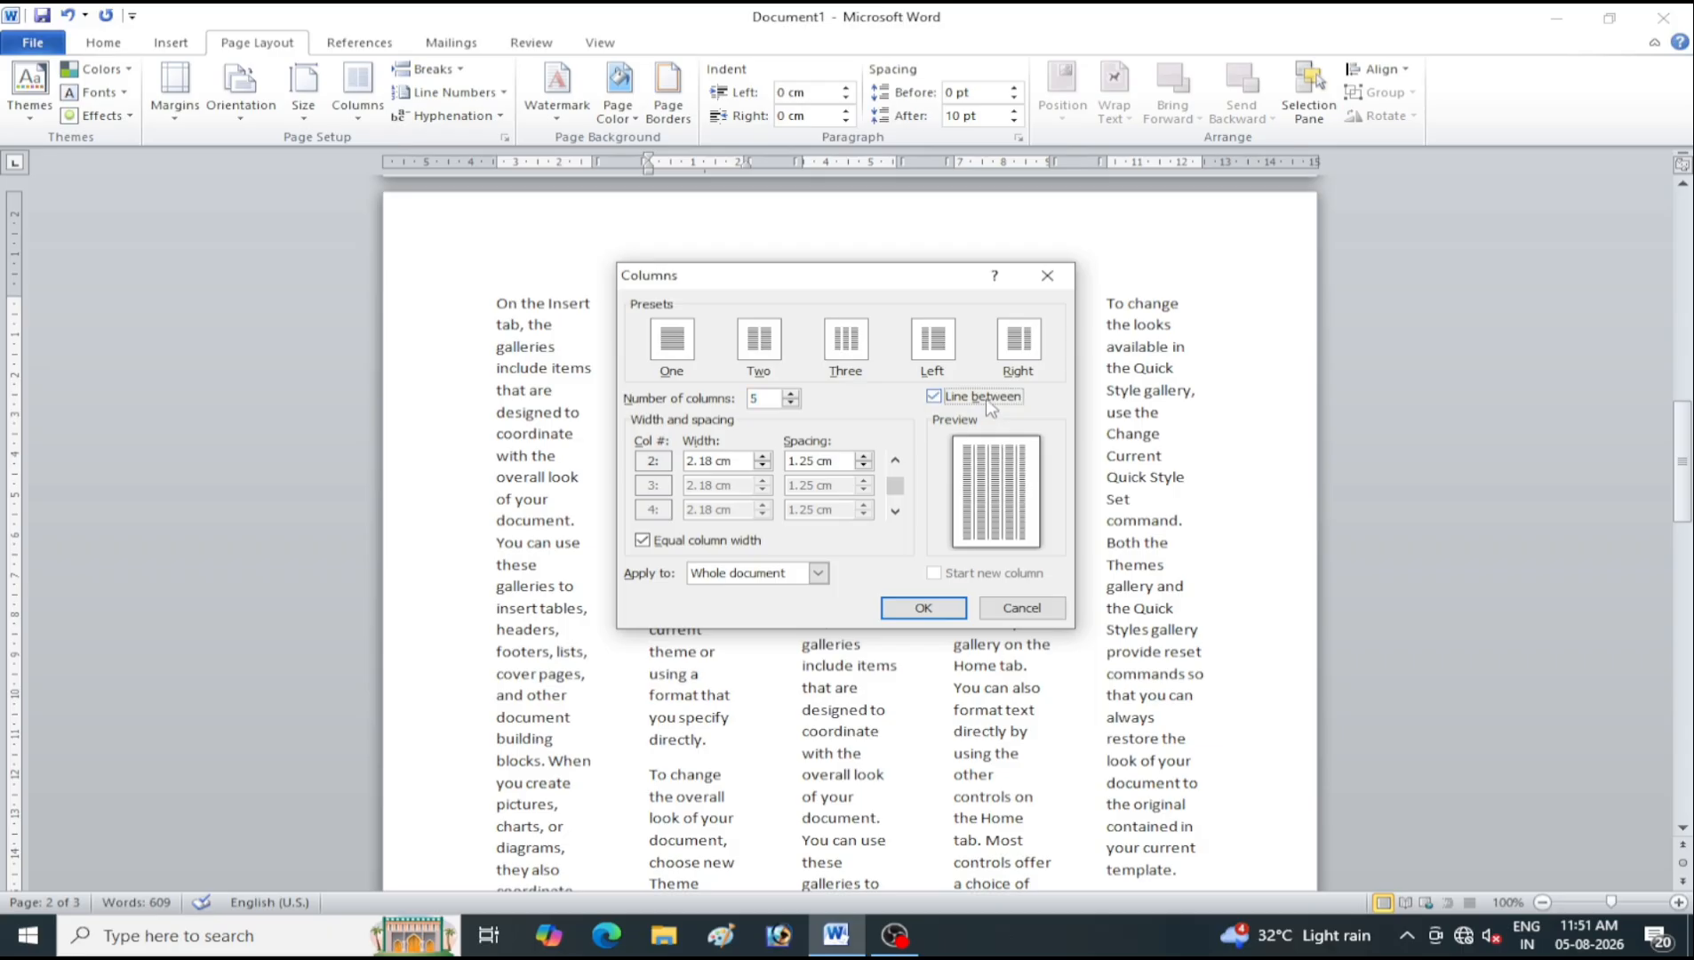
{"action": "left_click", "coordinate": [923, 608]}
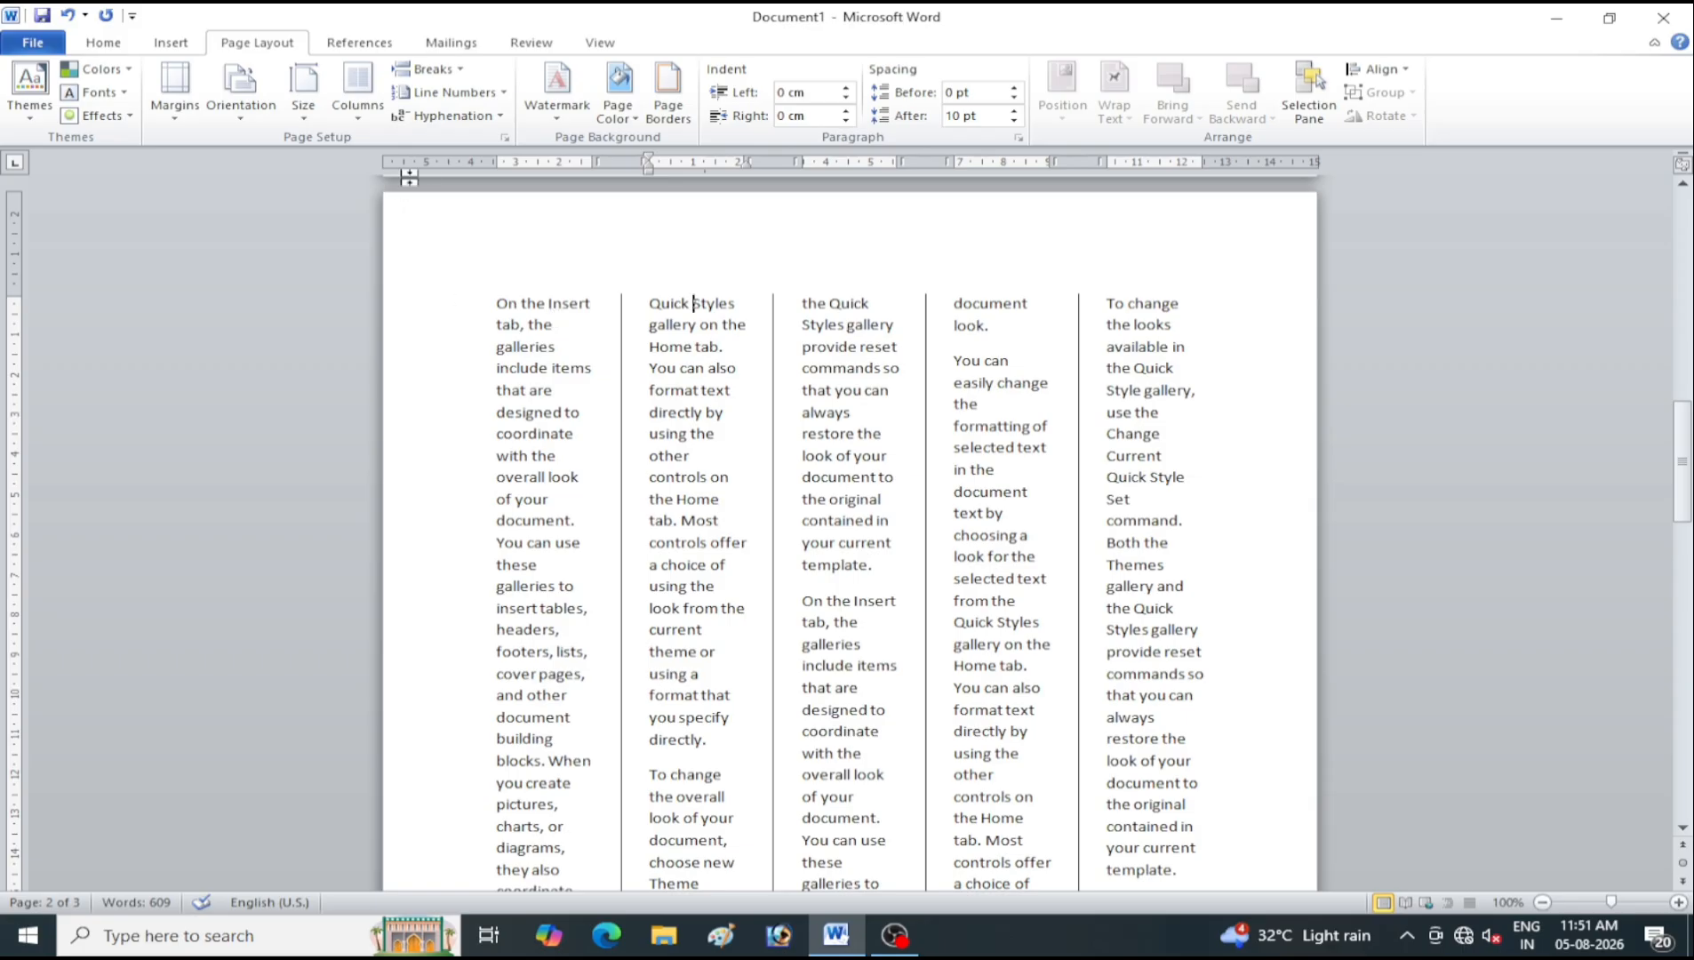
Turn off the line between columns and return the whole document to the One column preset
{"action": "left_click", "coordinate": [357, 96]}
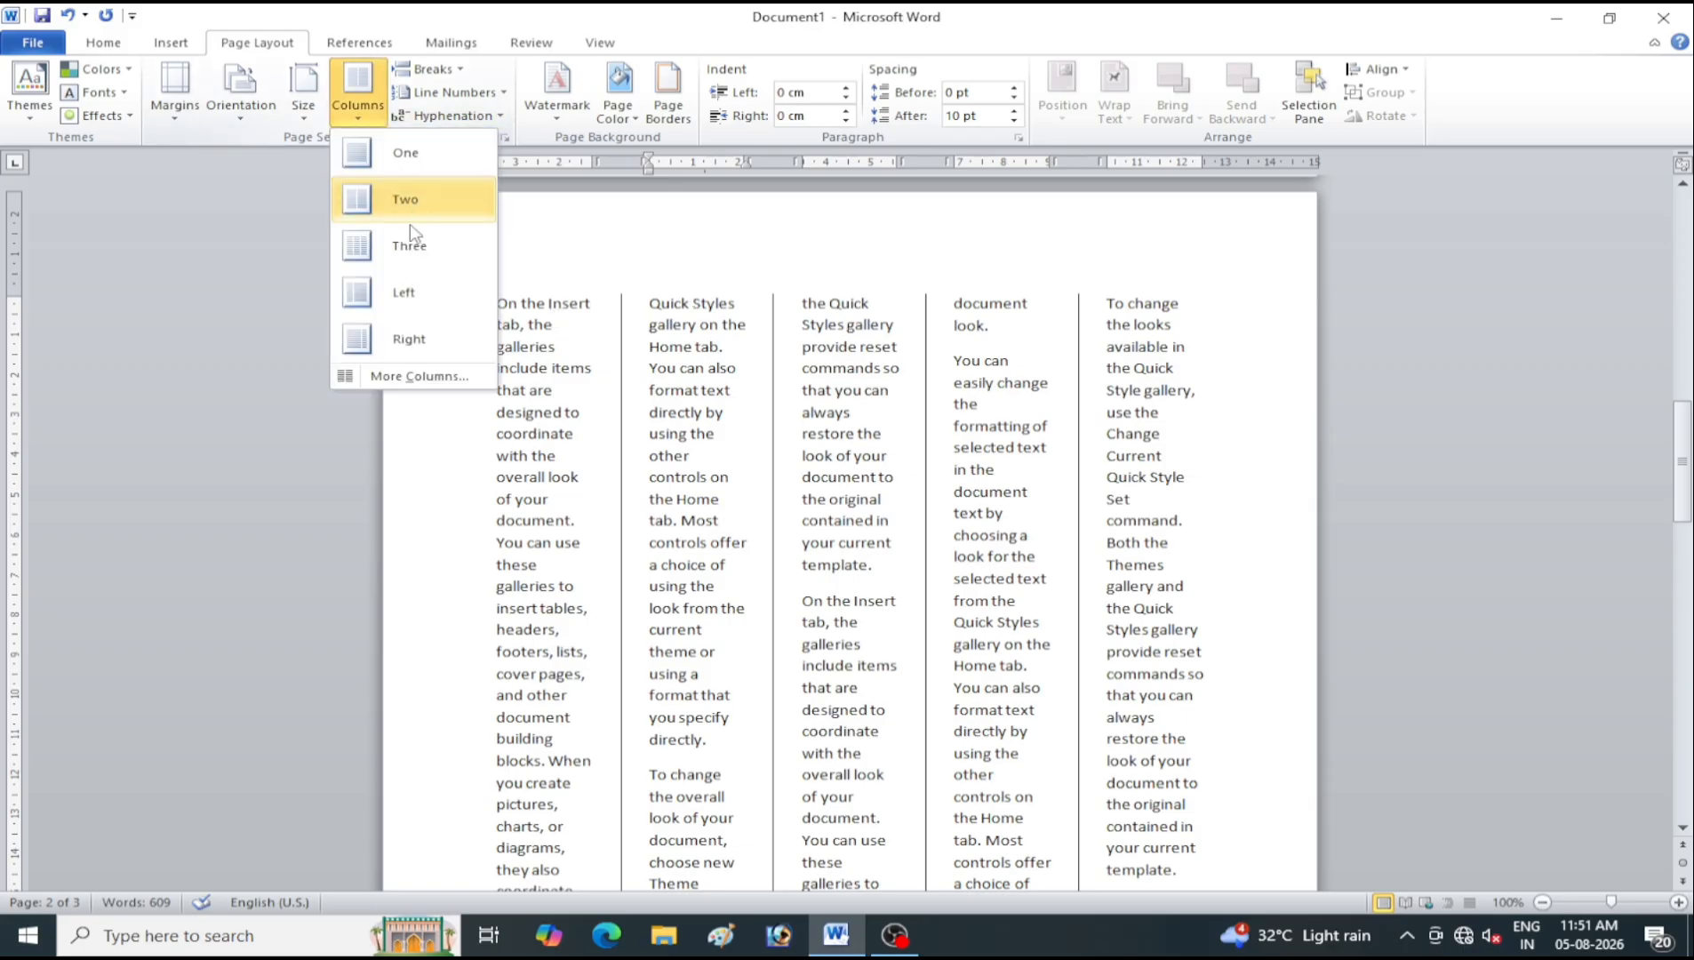
{"action": "left_click", "coordinate": [425, 376]}
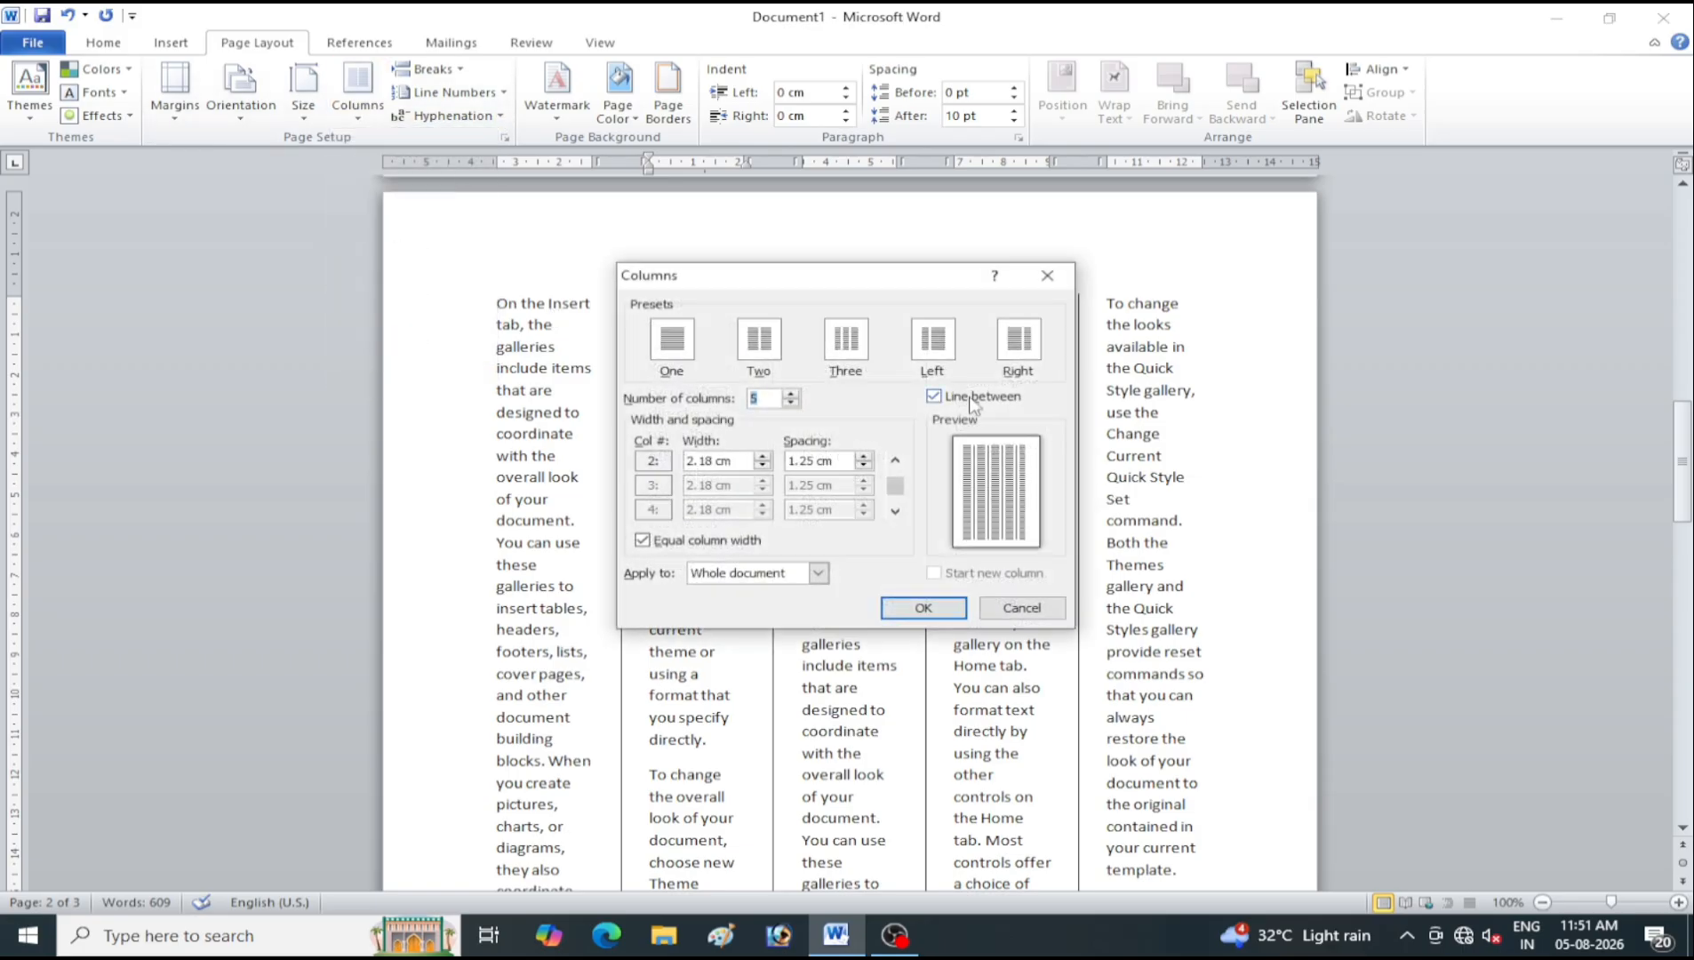
{"action": "left_click", "coordinate": [934, 396]}
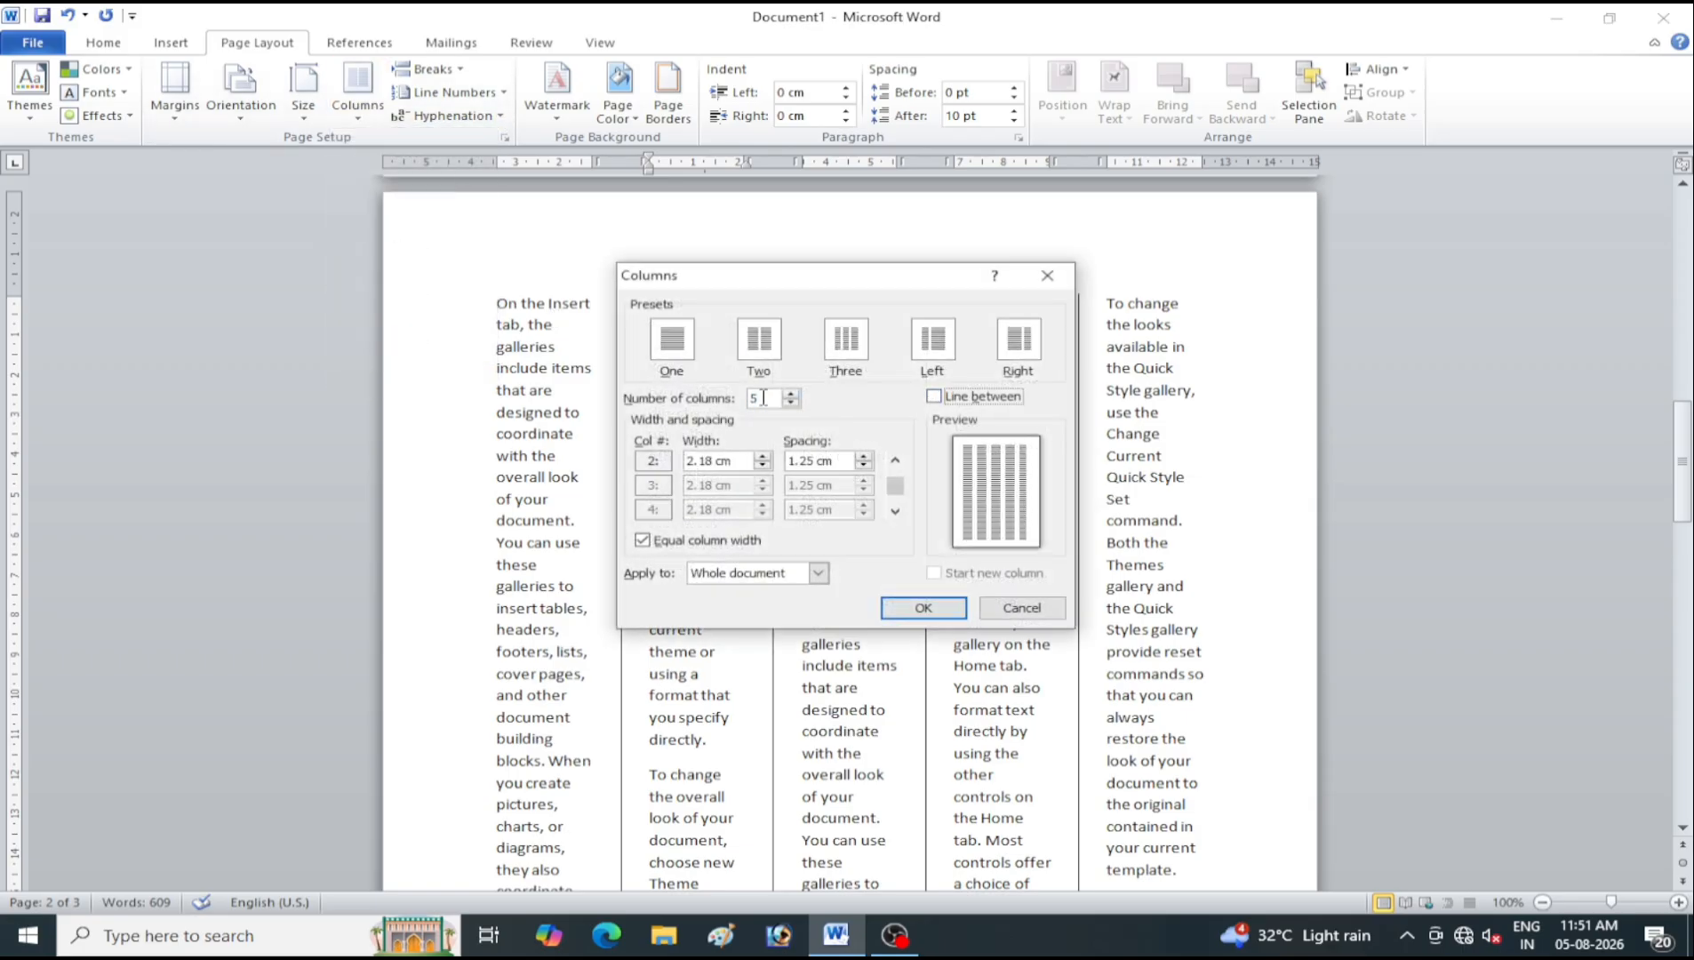
{"action": "left_click", "coordinate": [672, 339]}
{"action": "left_click", "coordinate": [923, 609]}
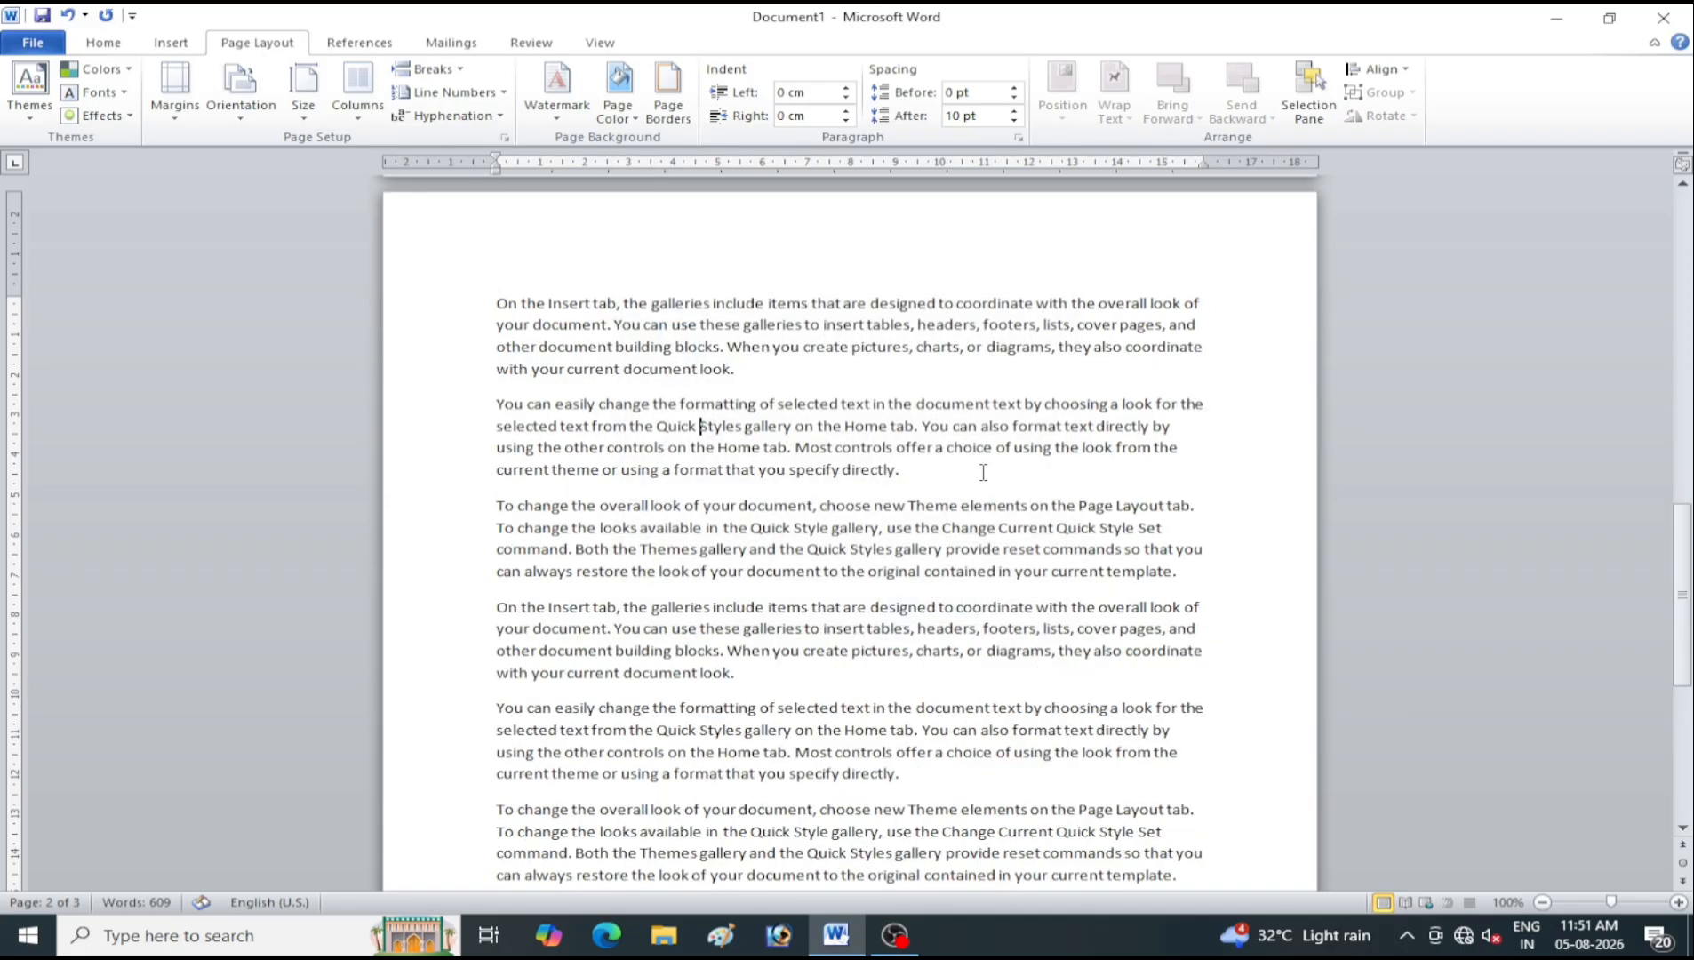
{"action": "left_click", "coordinate": [343, 105]}
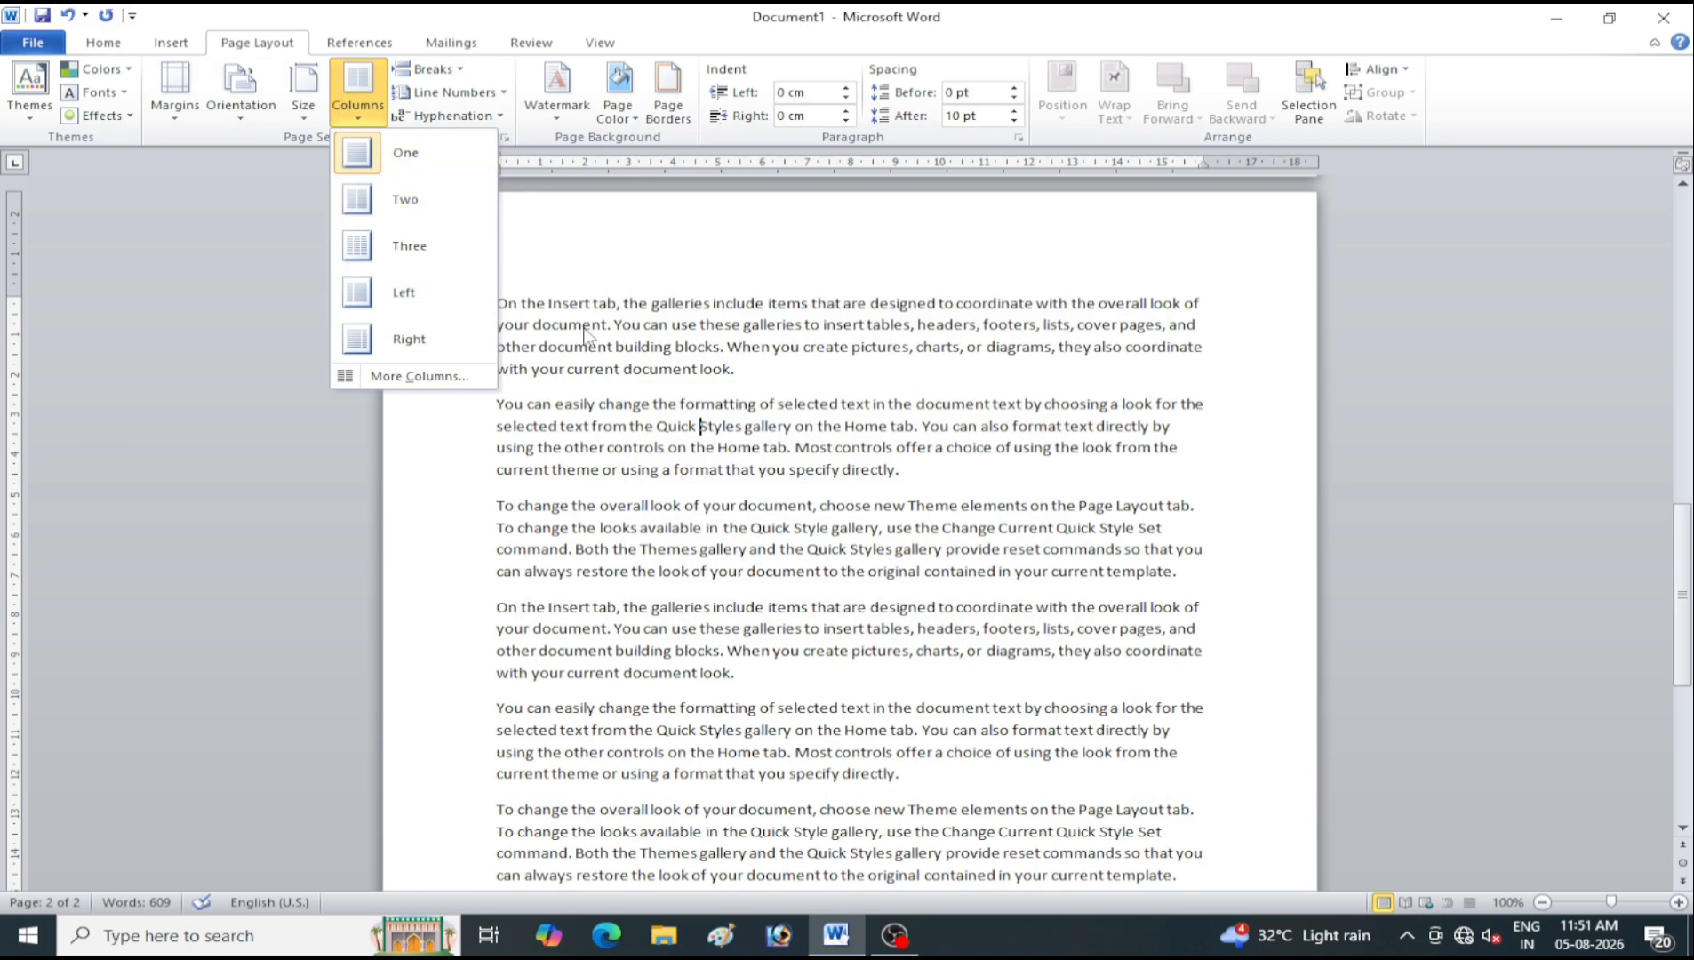
{"action": "left_click", "coordinate": [724, 483]}
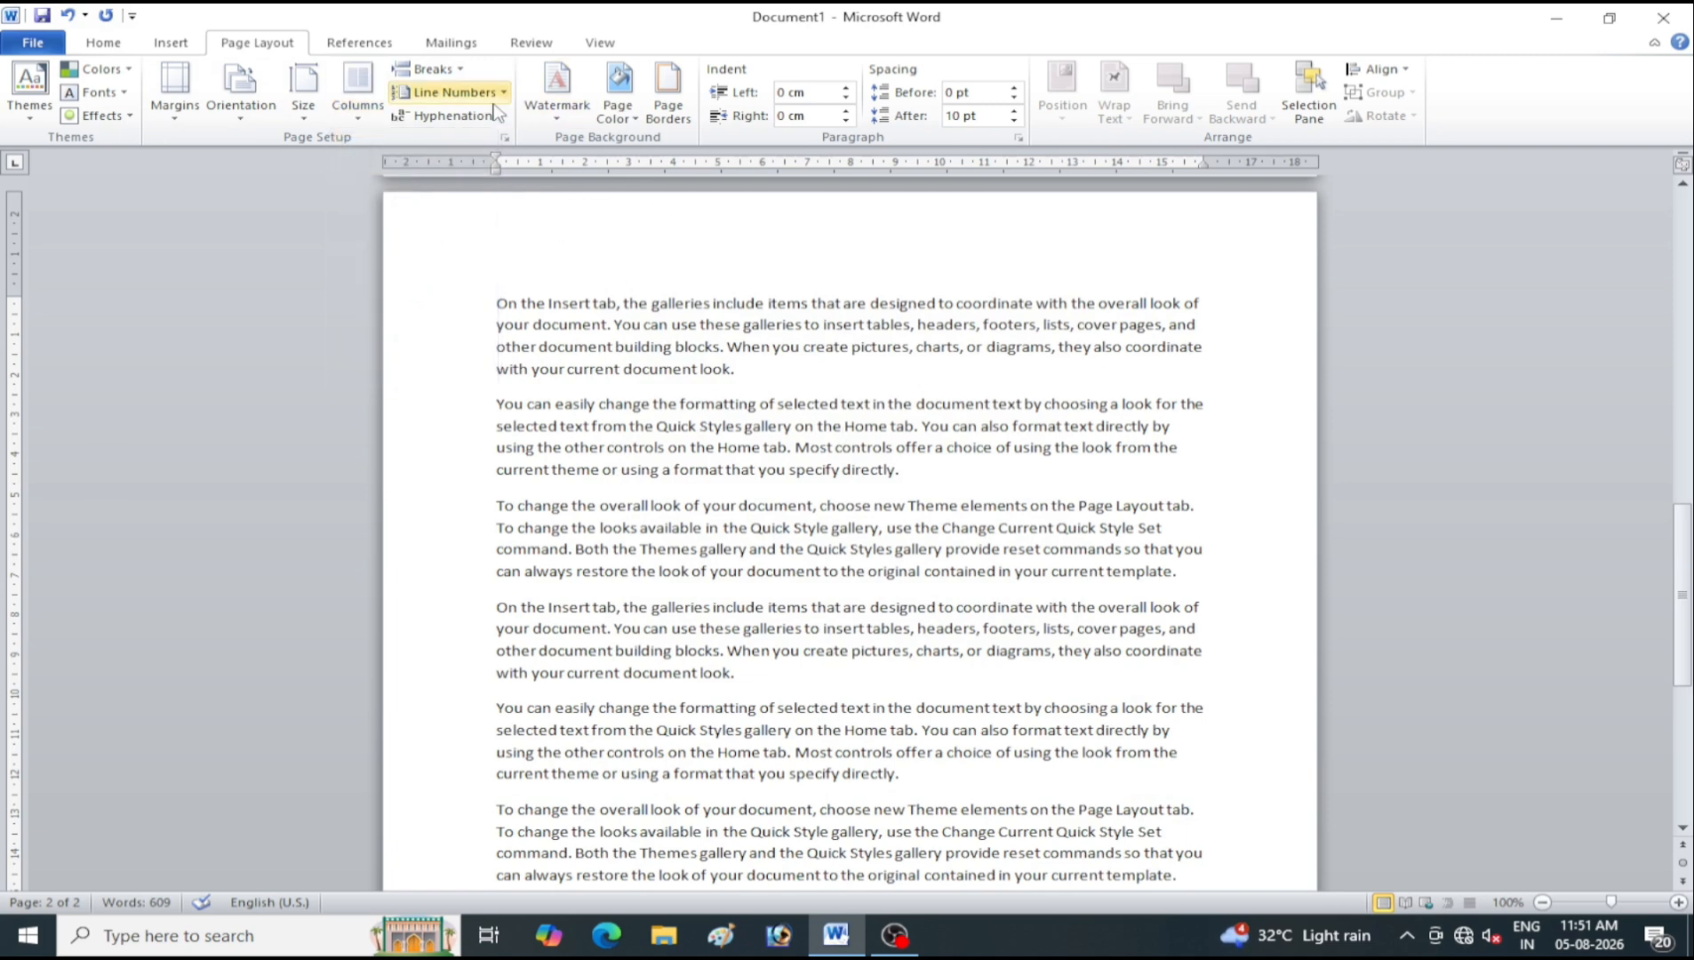
{"action": "left_click", "coordinate": [456, 72]}
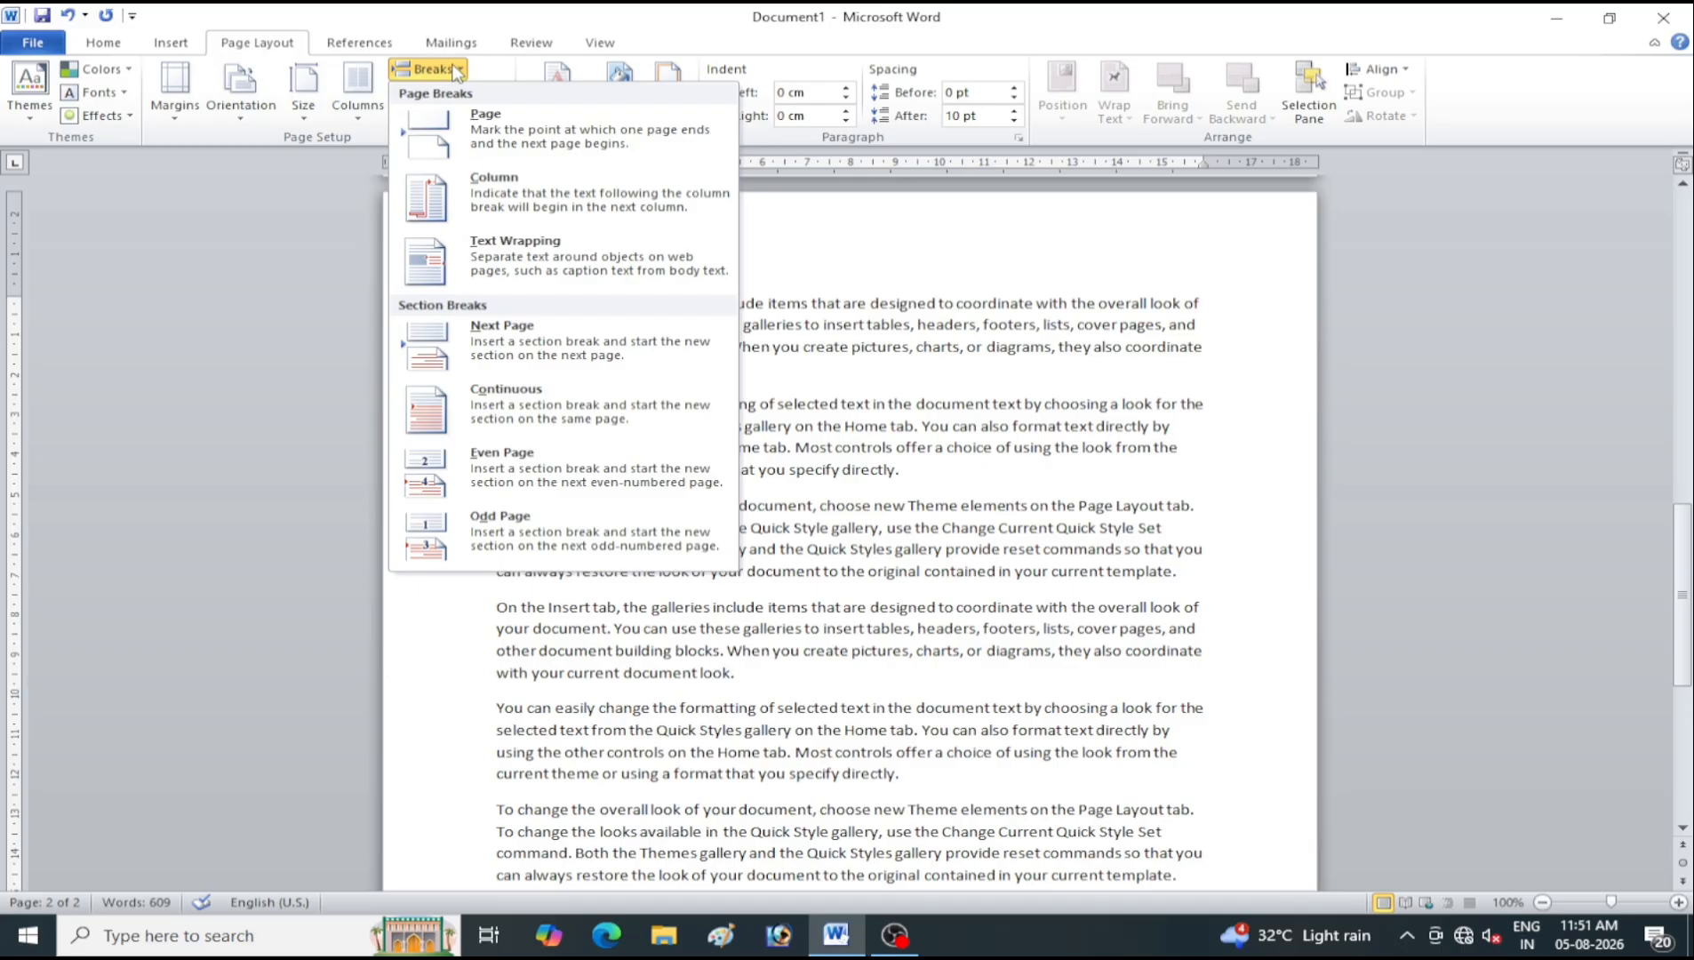
{"action": "left_click", "coordinate": [182, 44]}
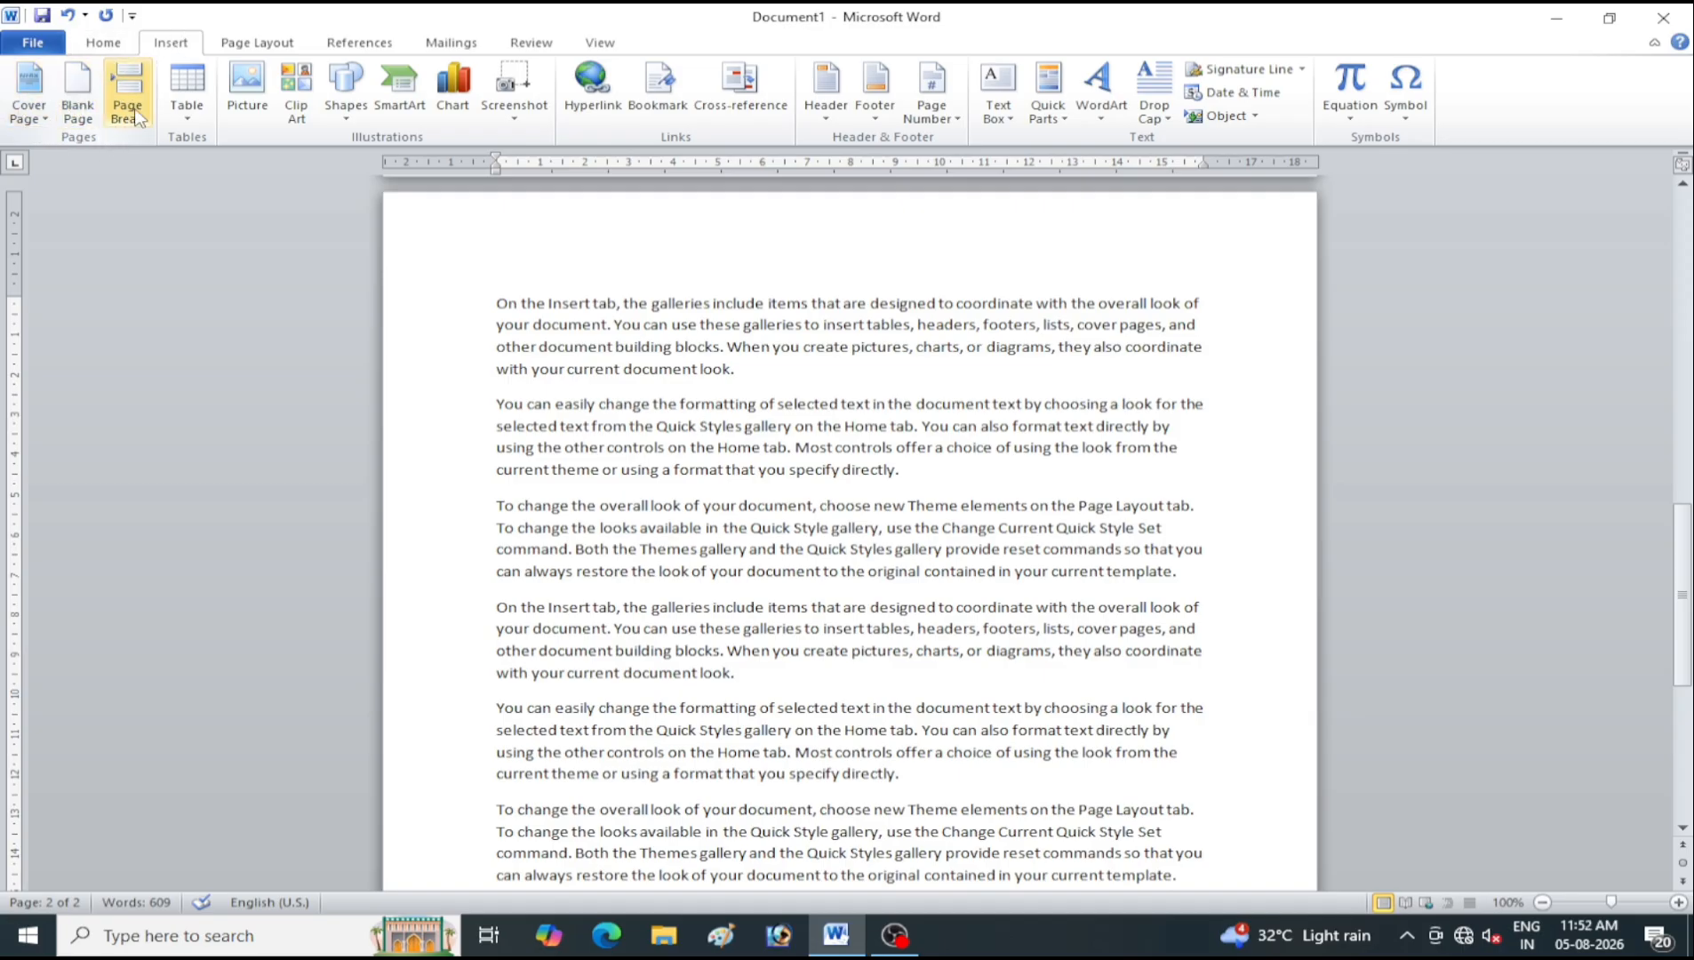
{"action": "left_click", "coordinate": [257, 42]}
{"action": "left_click", "coordinate": [425, 70]}
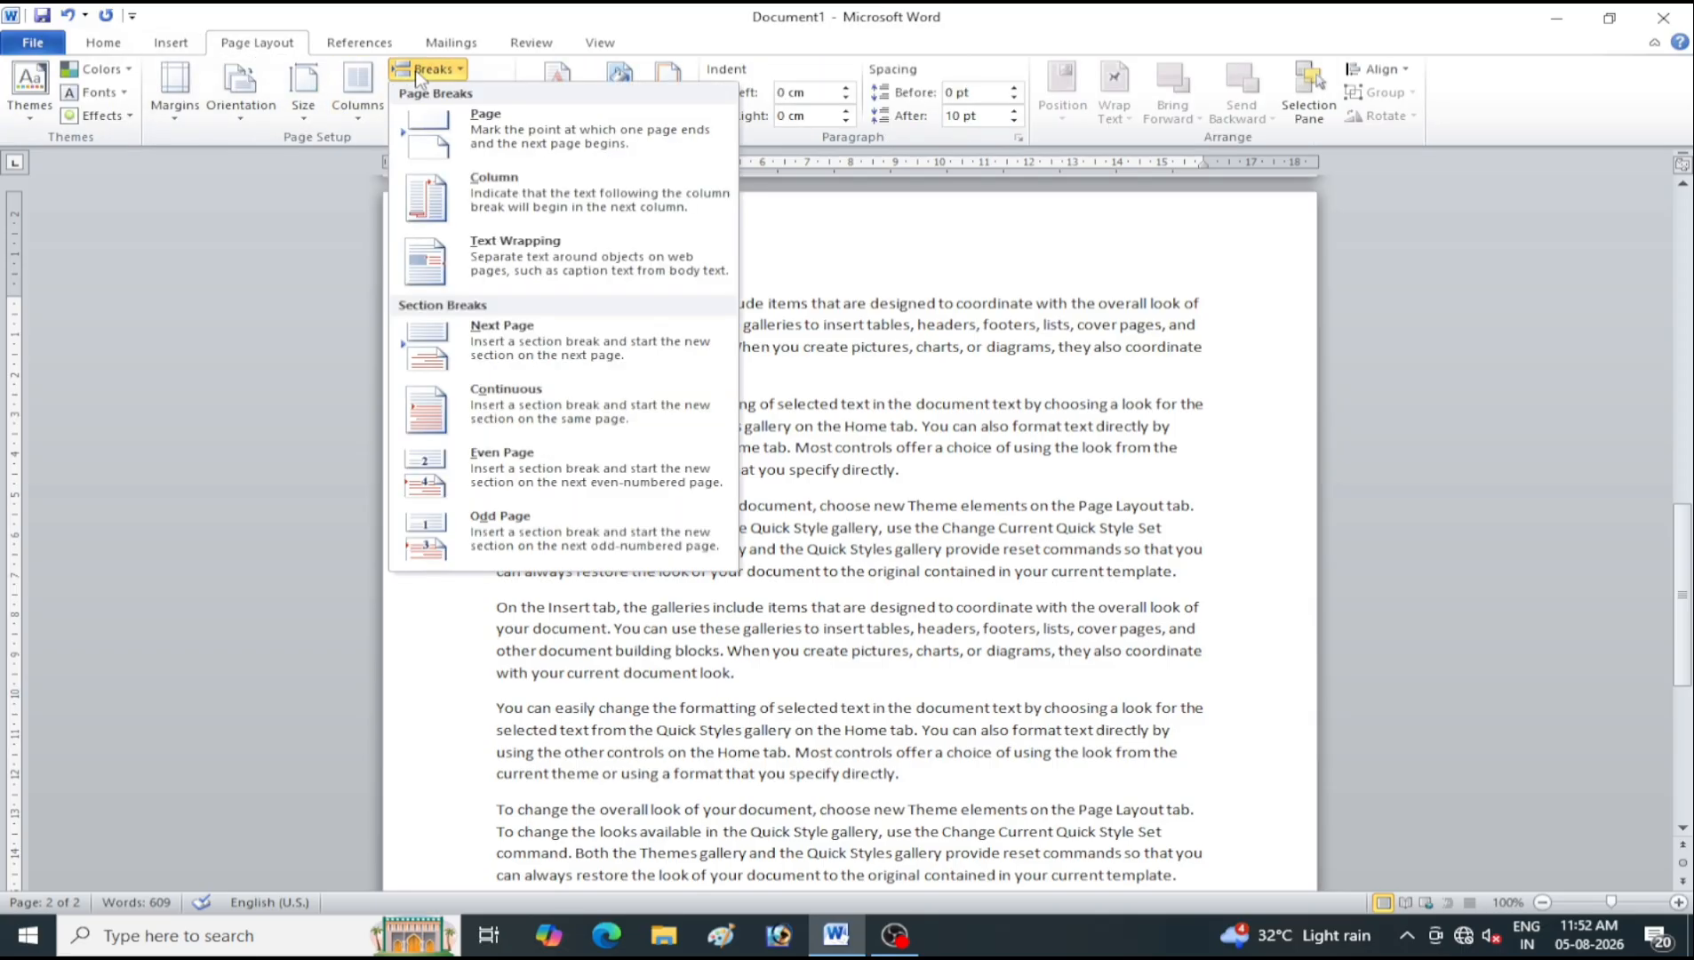
{"action": "left_click", "coordinate": [480, 153]}
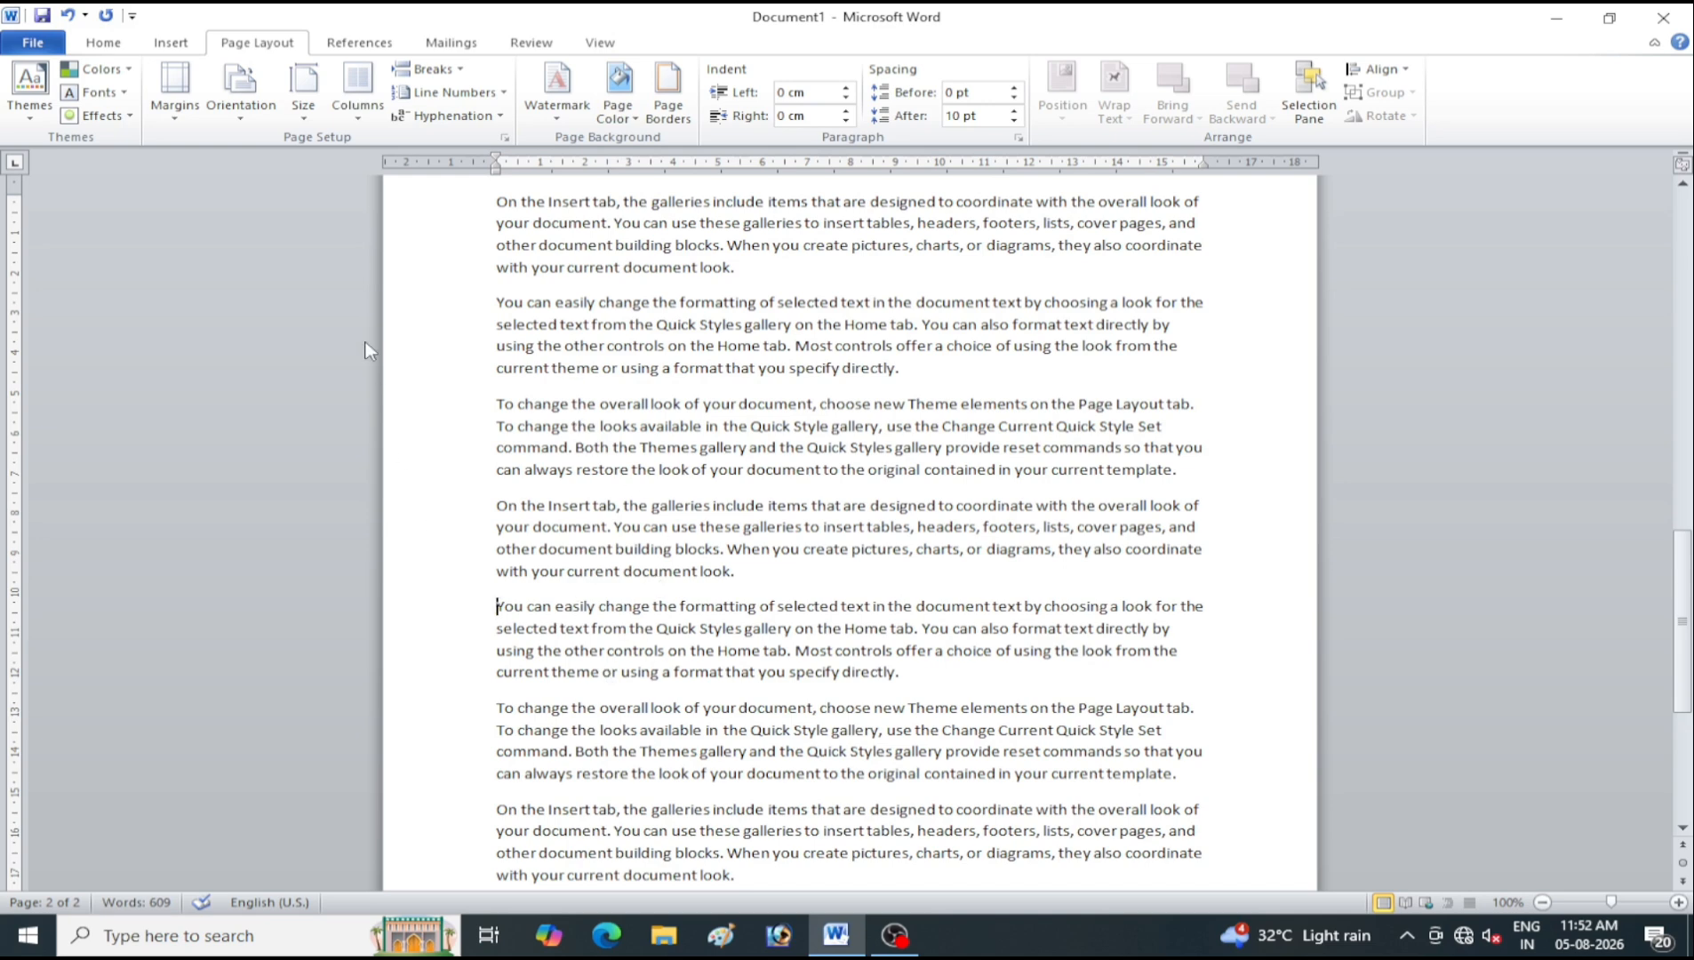
Insert a page break before the fifth paragraph on page 2 and check how the text splits across the pages
{"action": "left_click", "coordinate": [449, 69]}
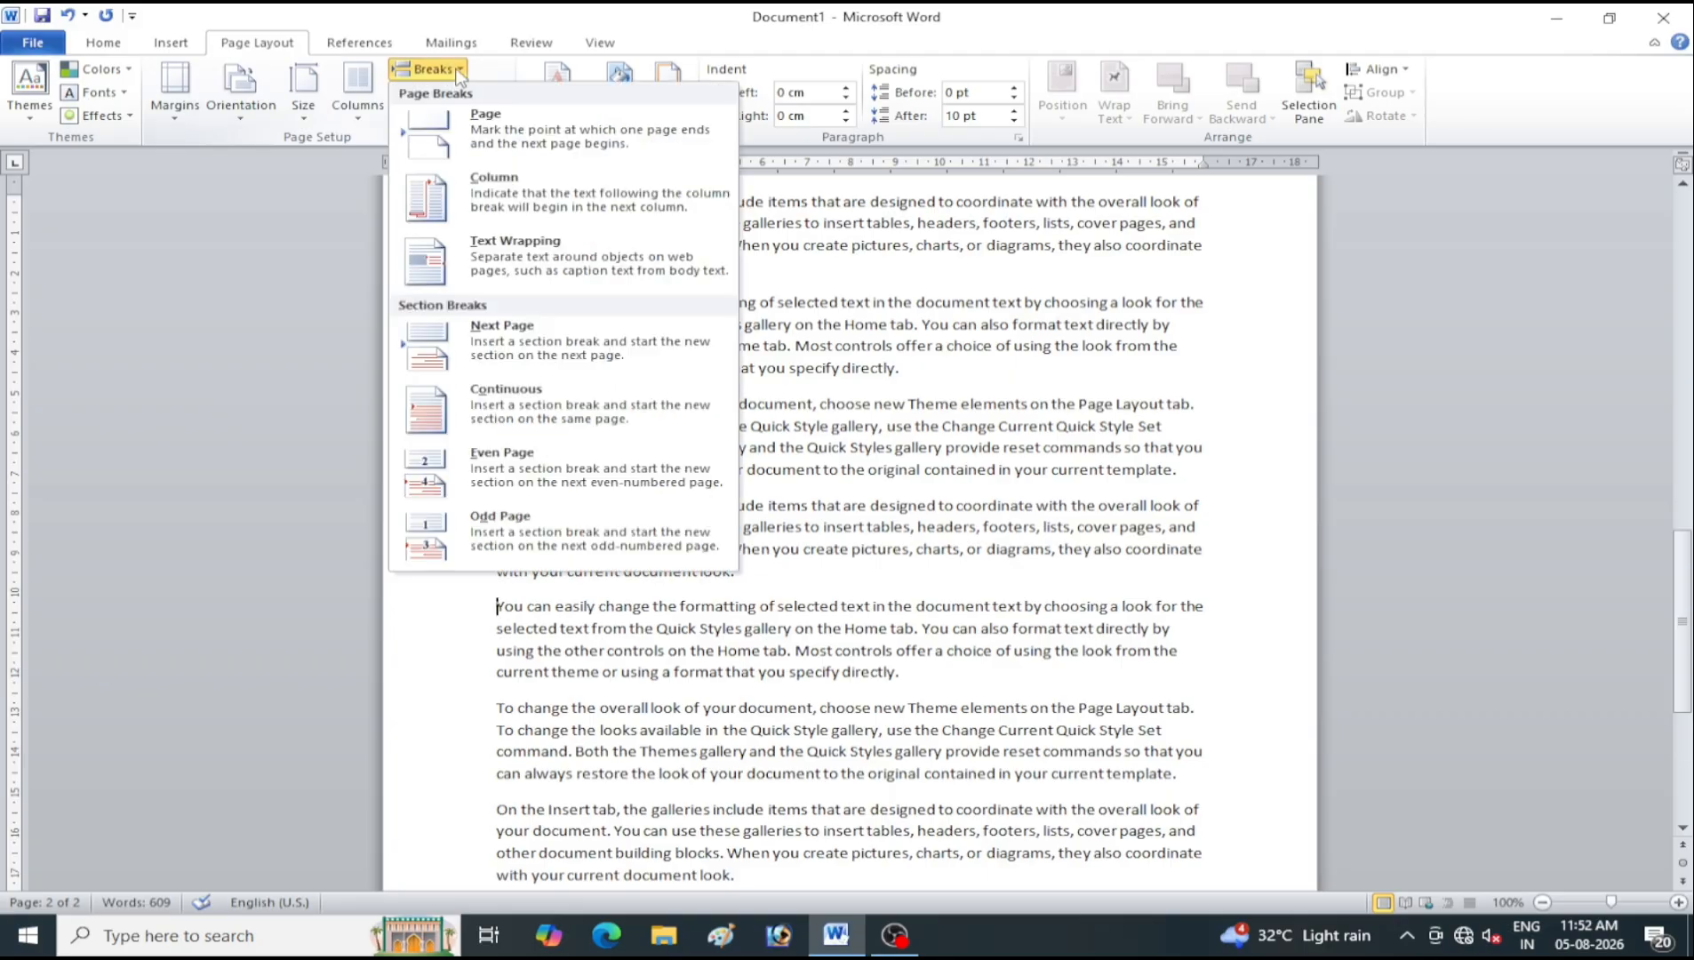
{"action": "left_click", "coordinate": [426, 125]}
{"action": "scroll", "coordinate": [727, 693], "scroll_direction": "down", "scroll_amount": 6}
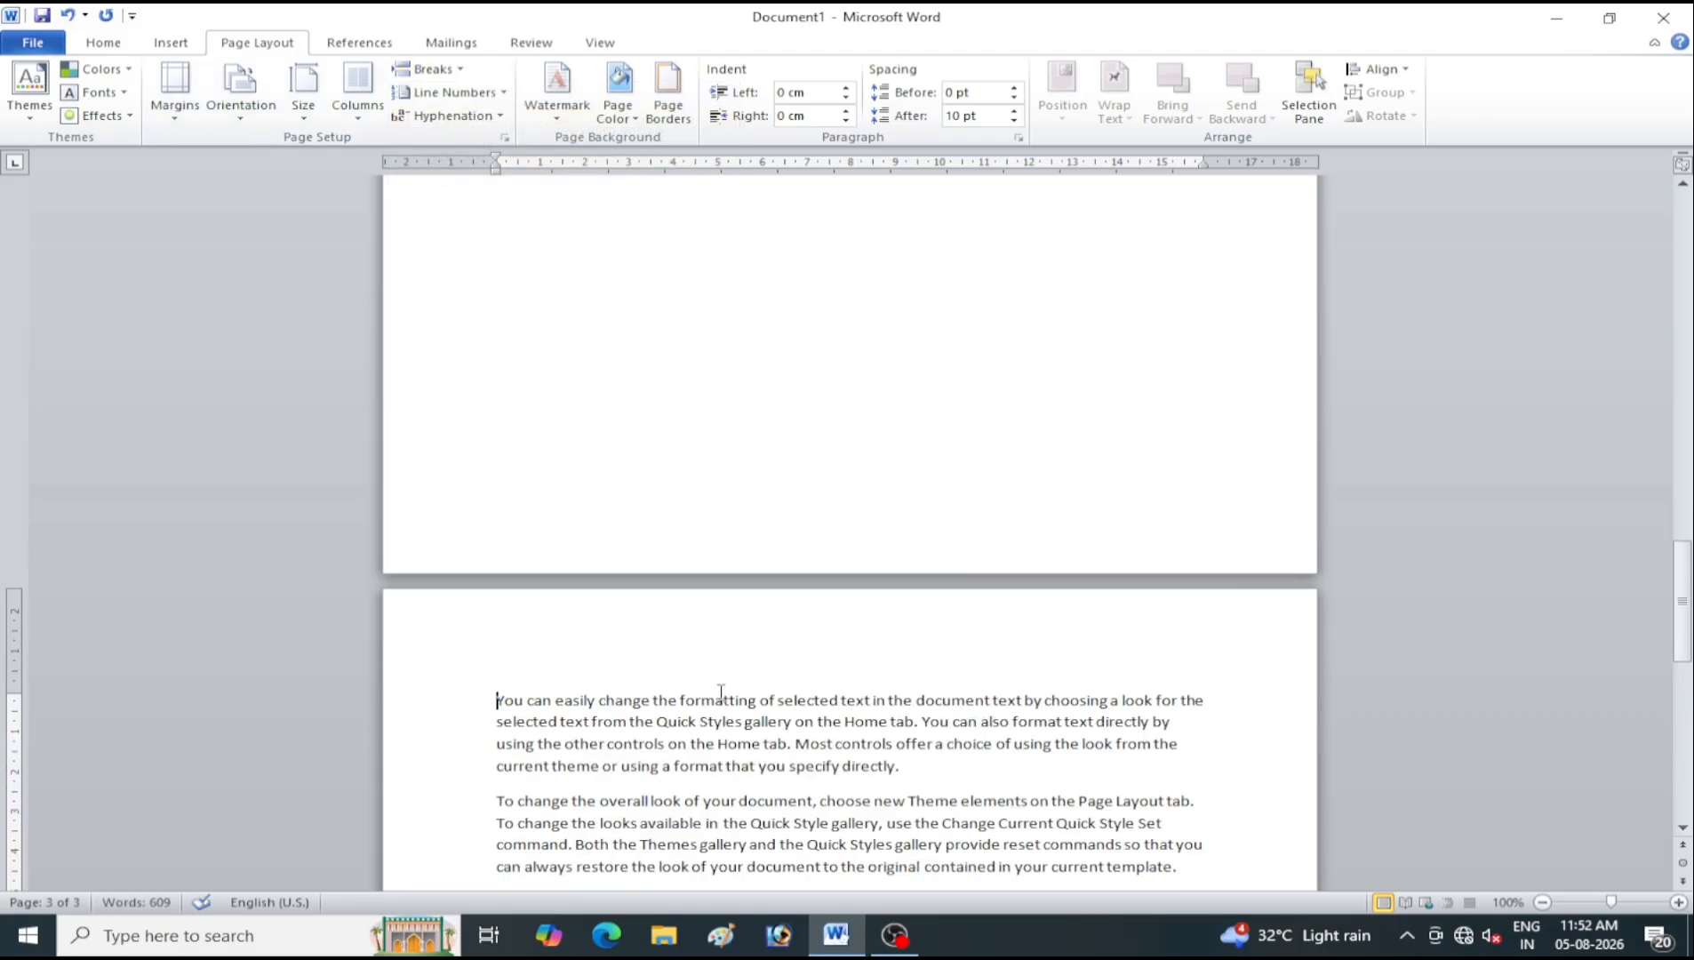
{"action": "scroll", "coordinate": [716, 686], "scroll_direction": "up", "scroll_amount": 7}
{"action": "scroll", "coordinate": [713, 684], "scroll_direction": "down", "scroll_amount": 8}
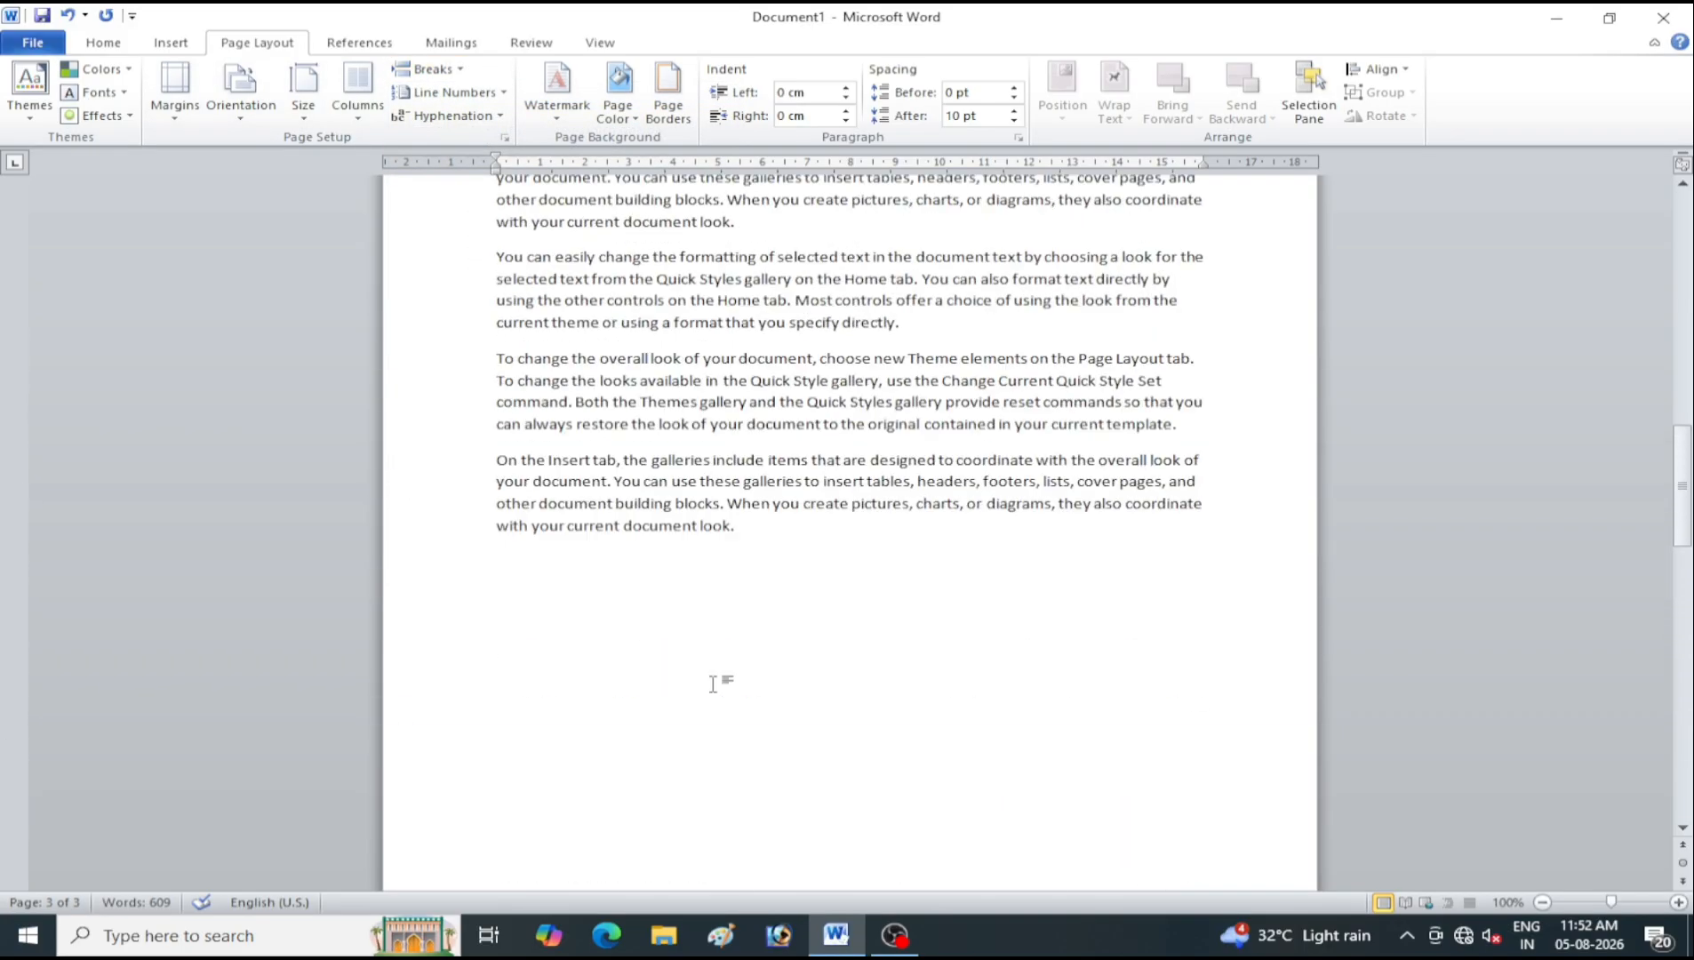
{"action": "scroll", "coordinate": [717, 681], "scroll_direction": "up", "scroll_amount": 3}
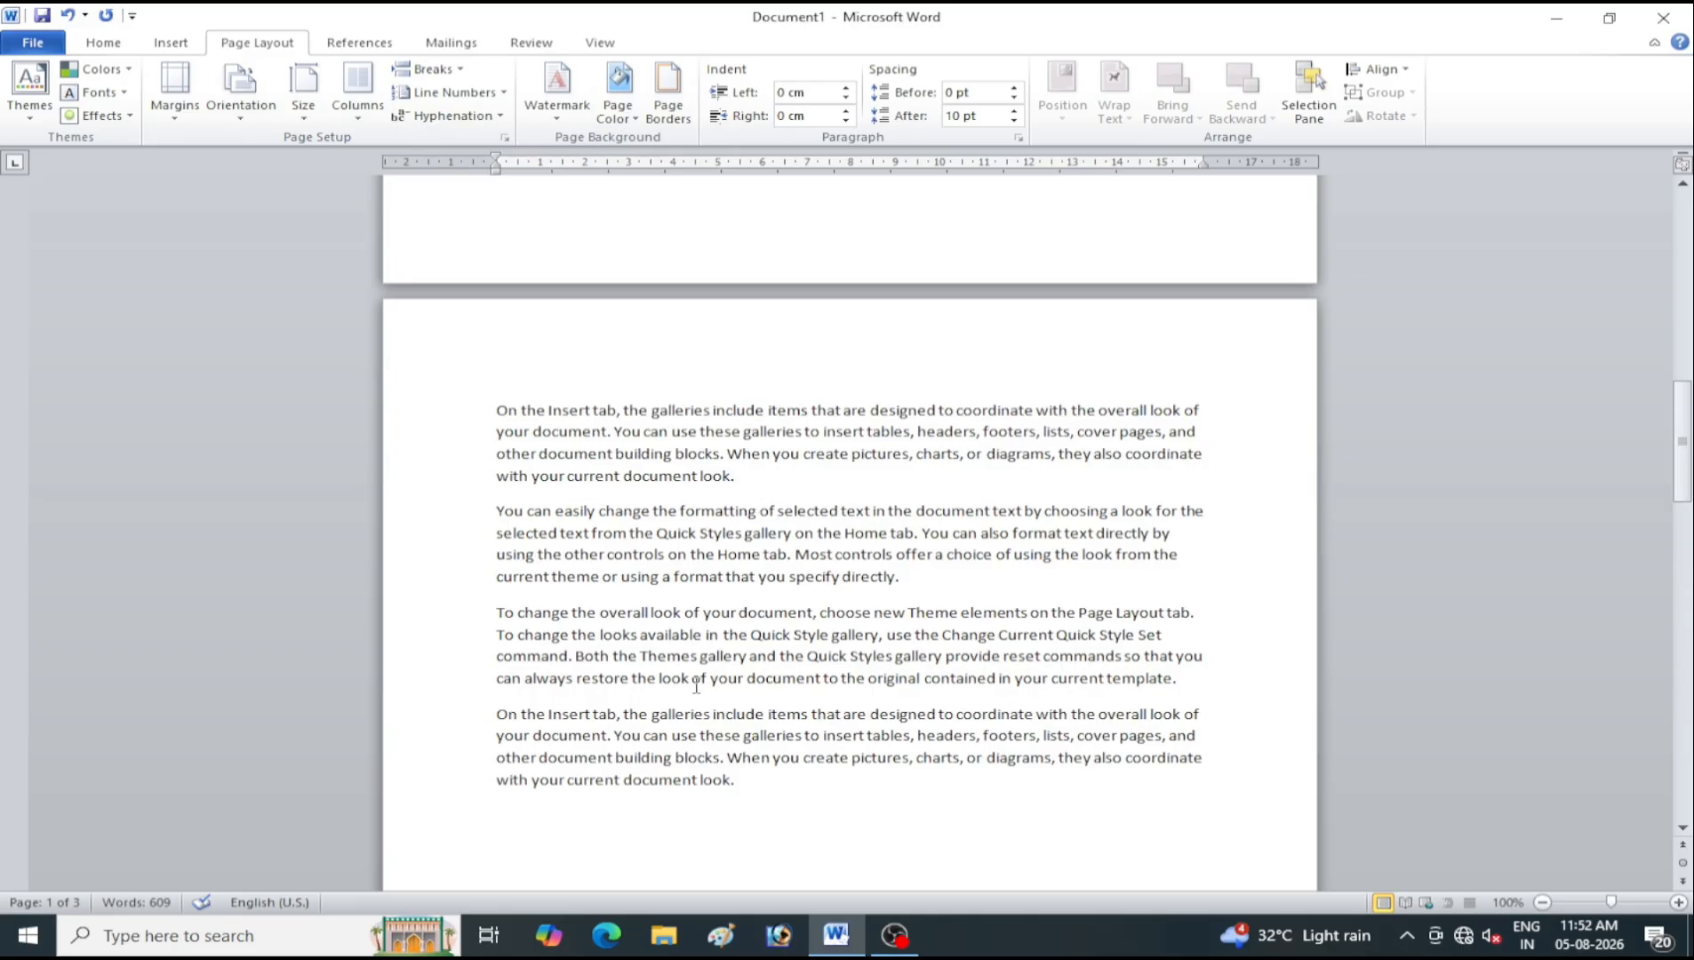
{"action": "scroll", "coordinate": [696, 686], "scroll_direction": "down", "scroll_amount": 15}
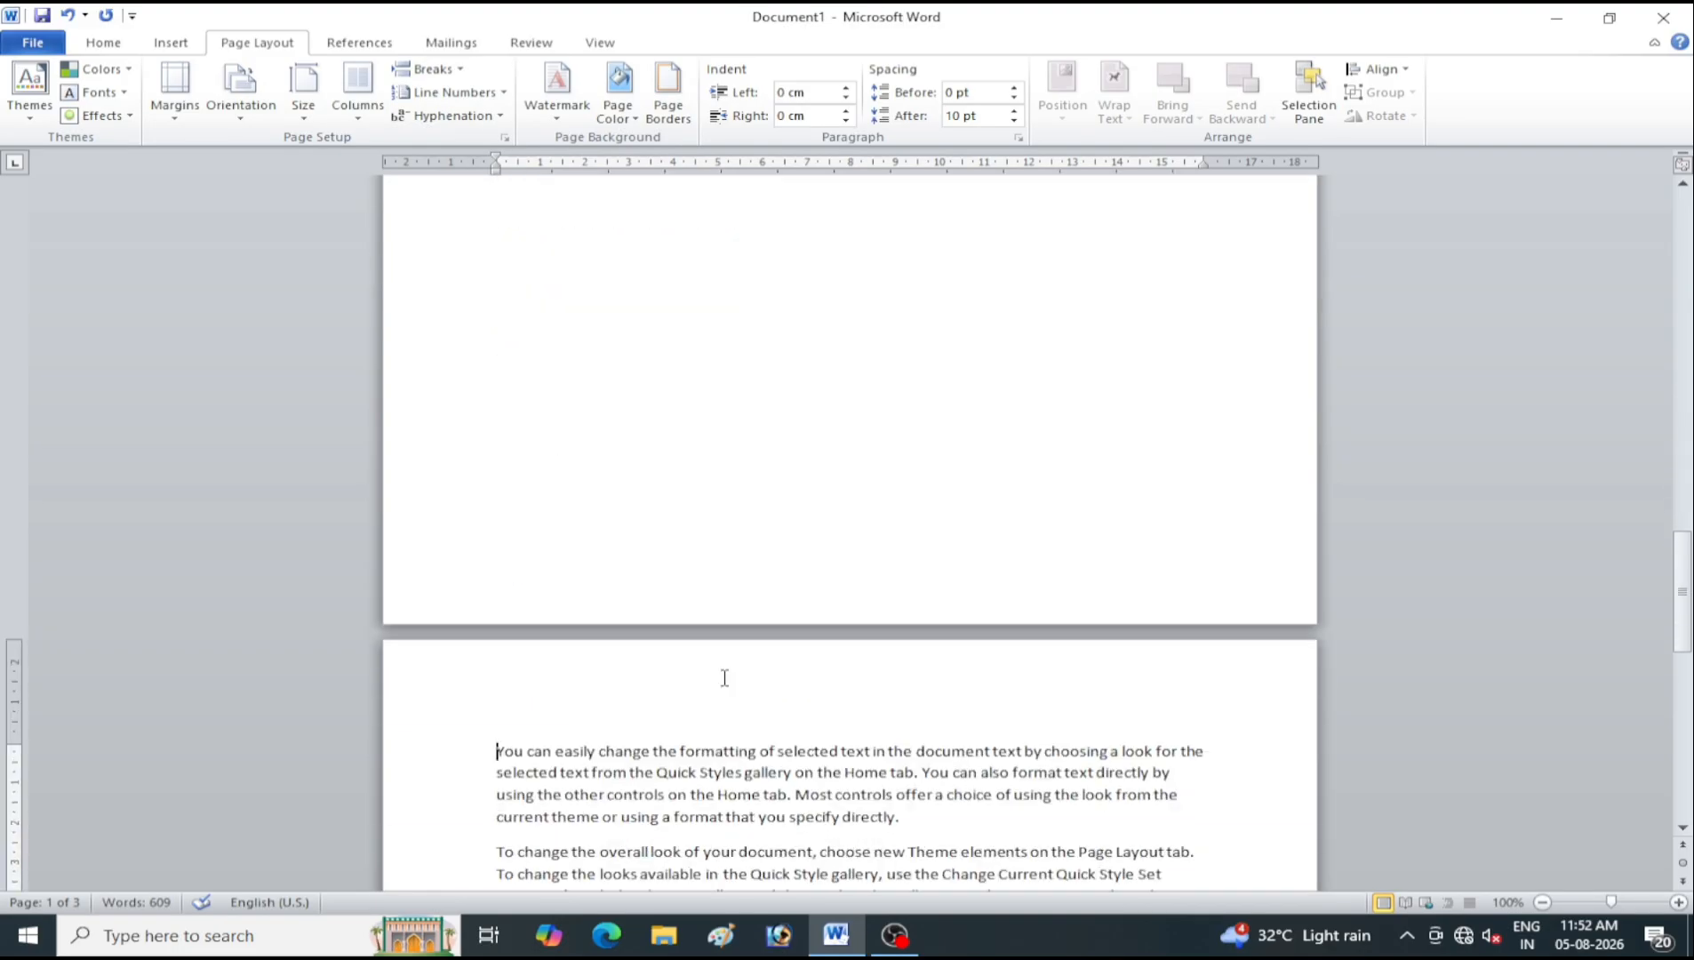
Undo the page break inserted before the "You can easily change the formatting" paragraph
{"action": "left_click", "coordinate": [447, 93]}
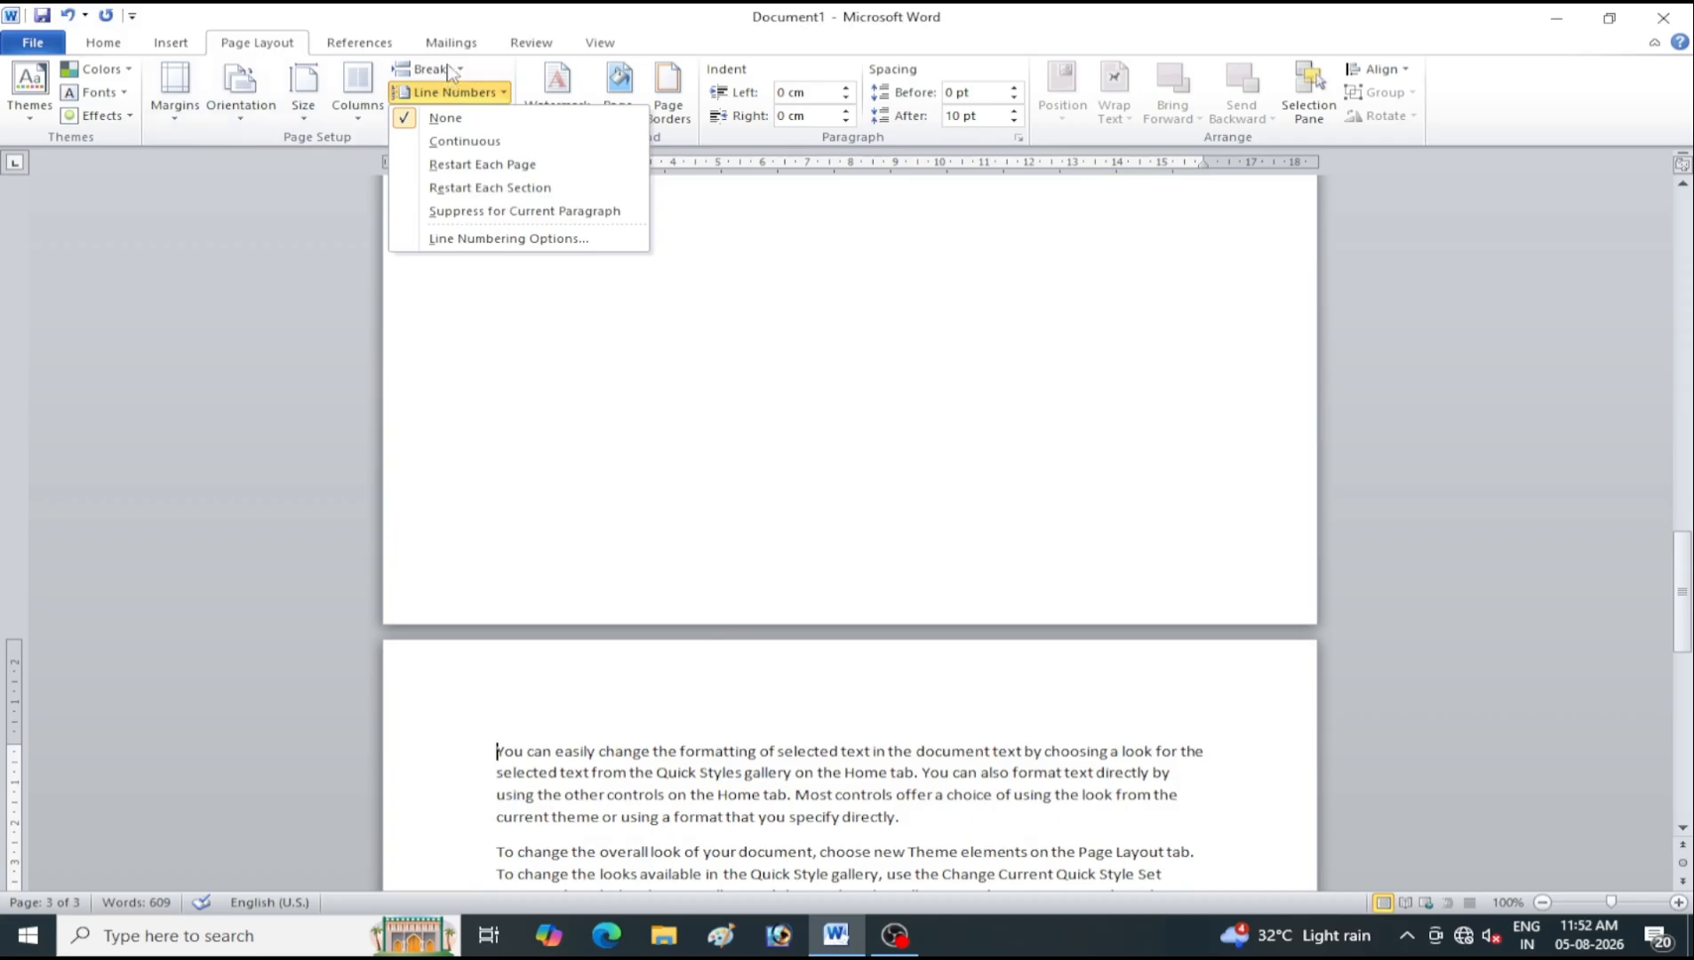
{"action": "left_click", "coordinate": [445, 69]}
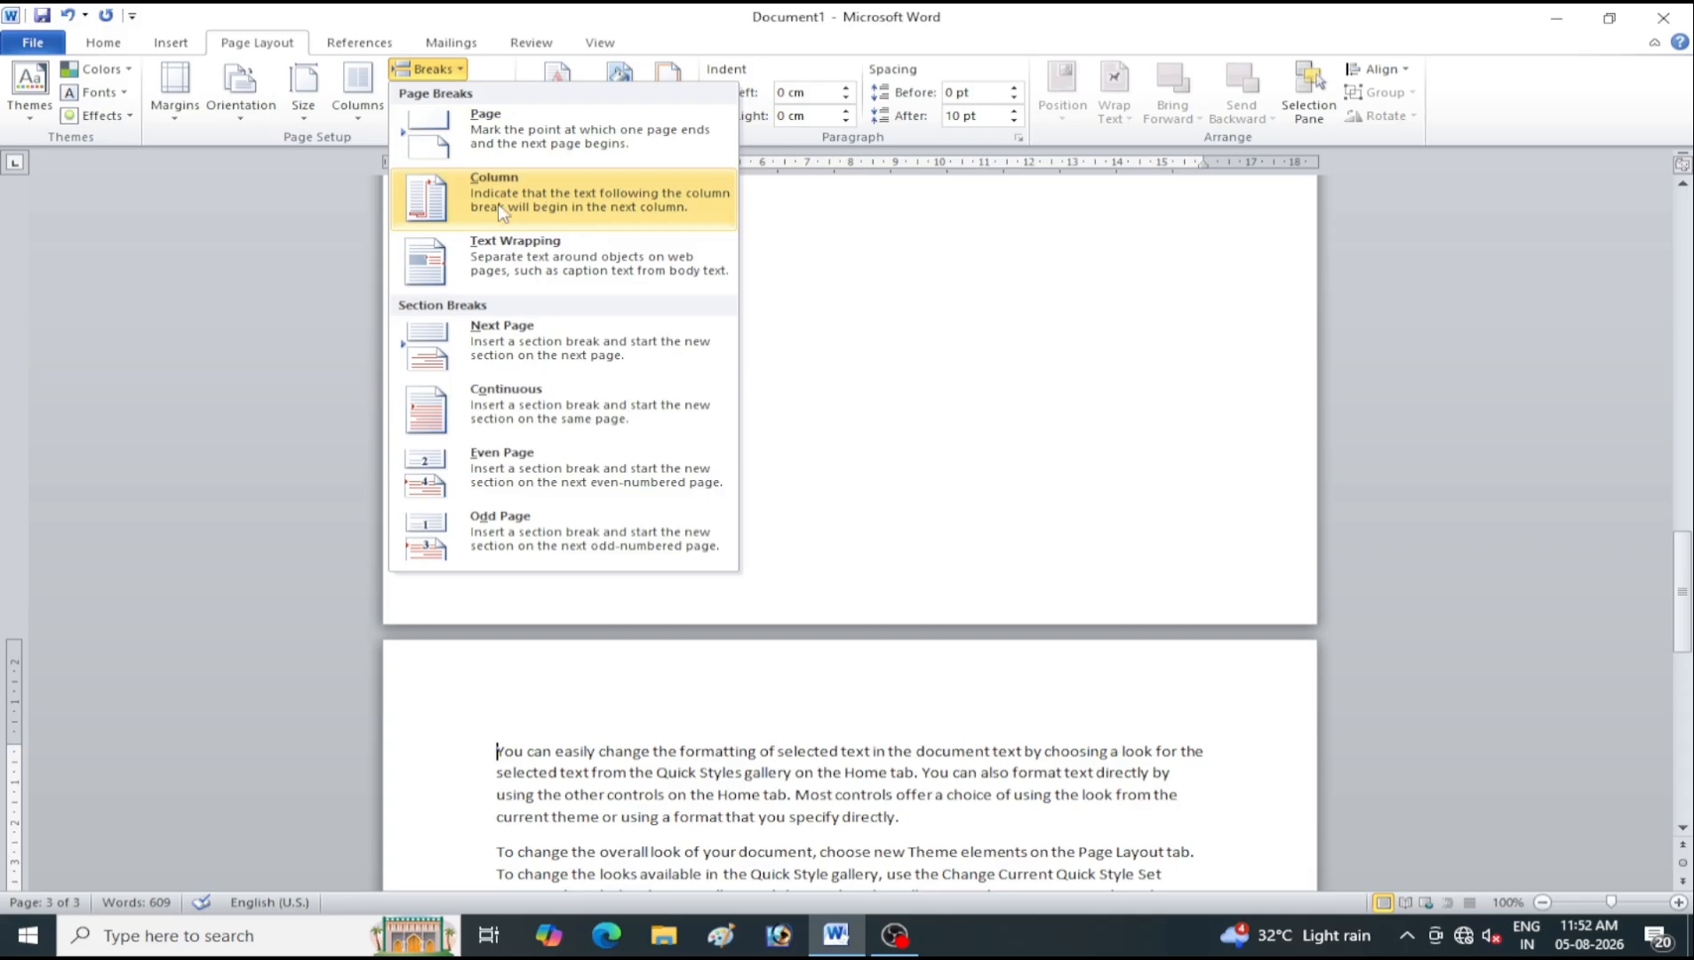
{"action": "left_click", "coordinate": [933, 530]}
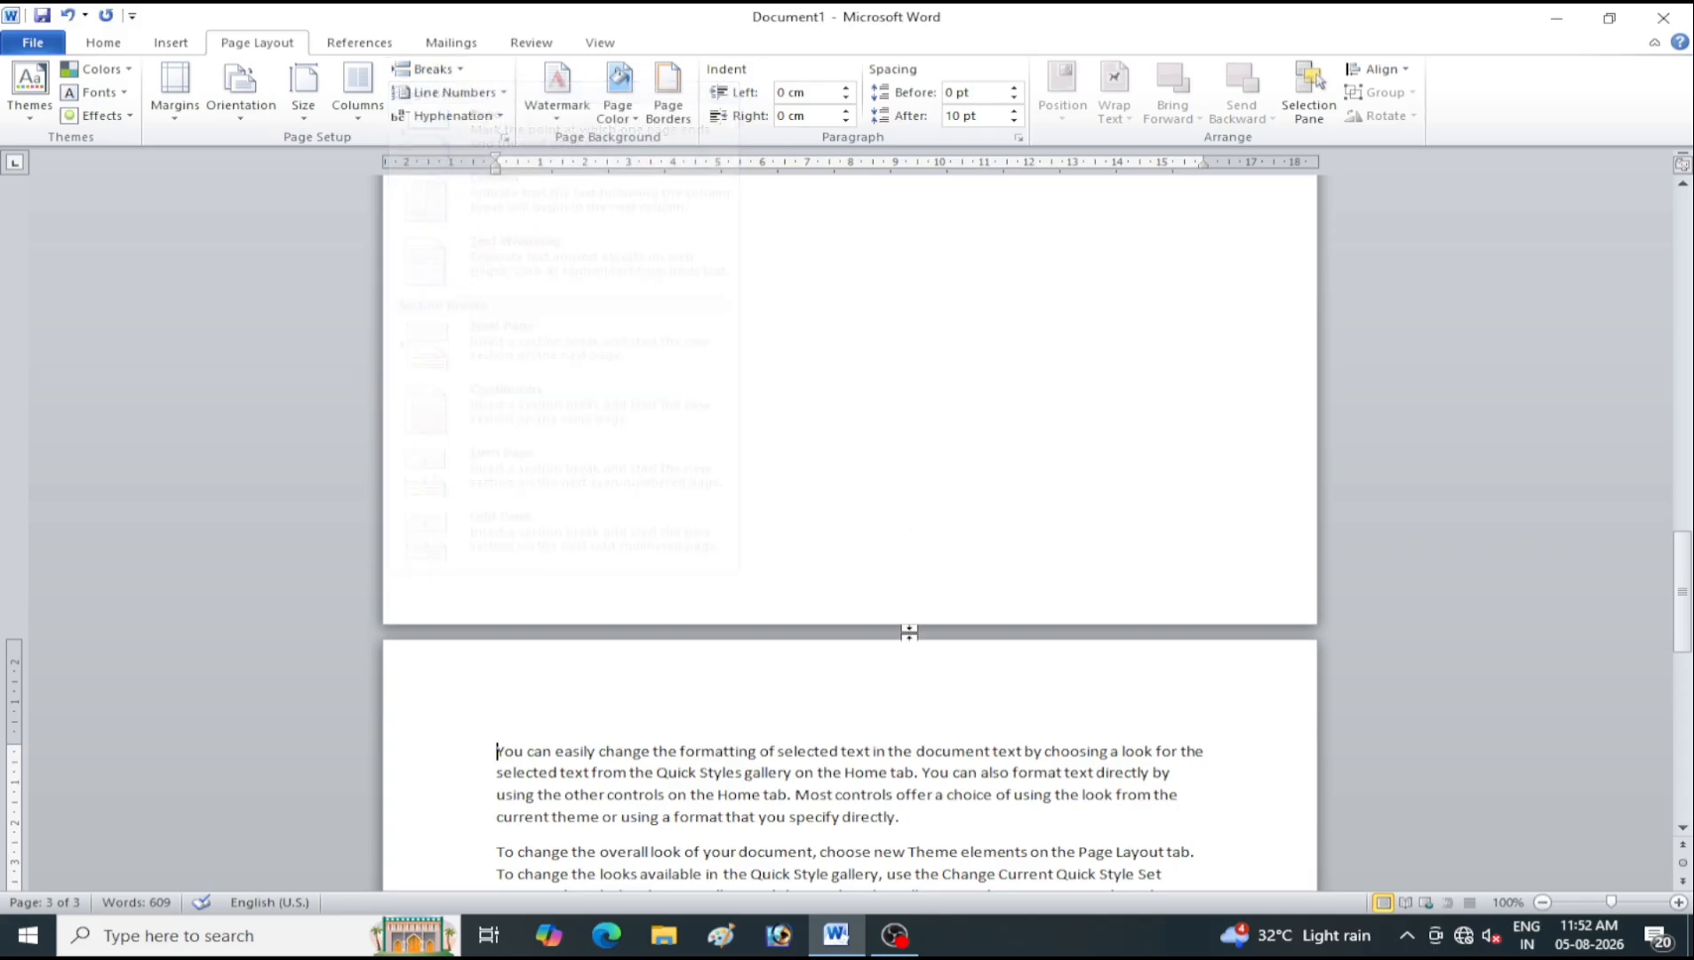
{"action": "key", "text": "BackSpace"}
{"action": "scroll", "coordinate": [800, 507], "scroll_direction": "up", "scroll_amount": 5}
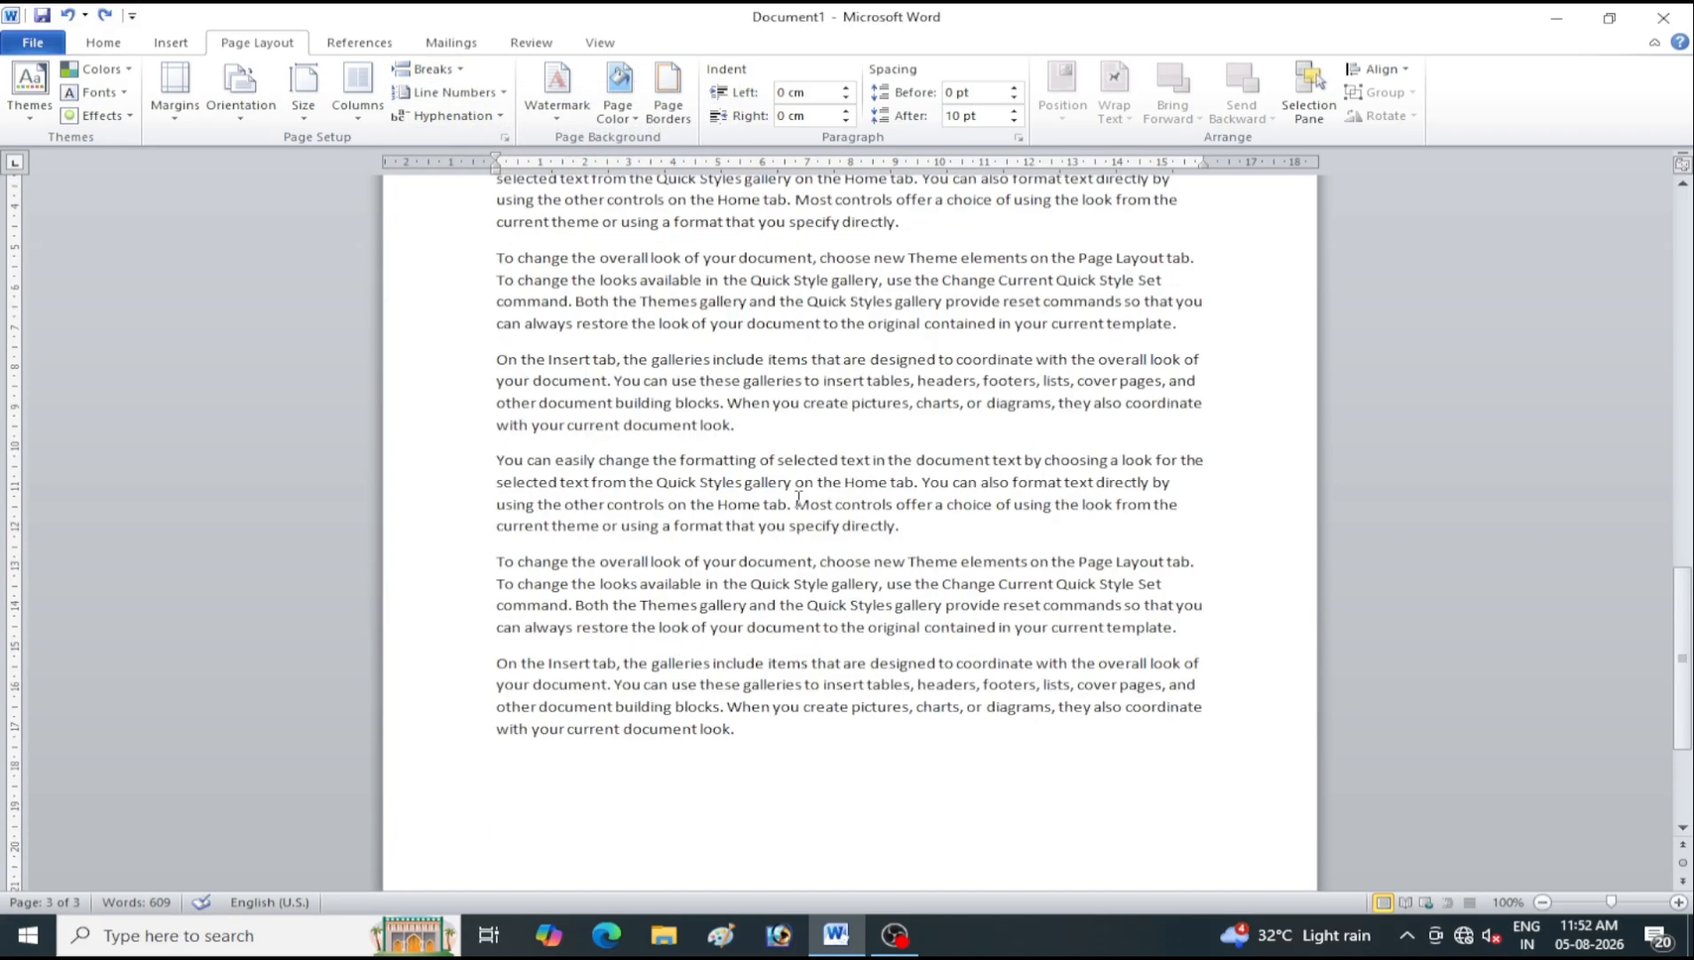
Lay out the document text in three equal columns
{"action": "left_click", "coordinate": [353, 107]}
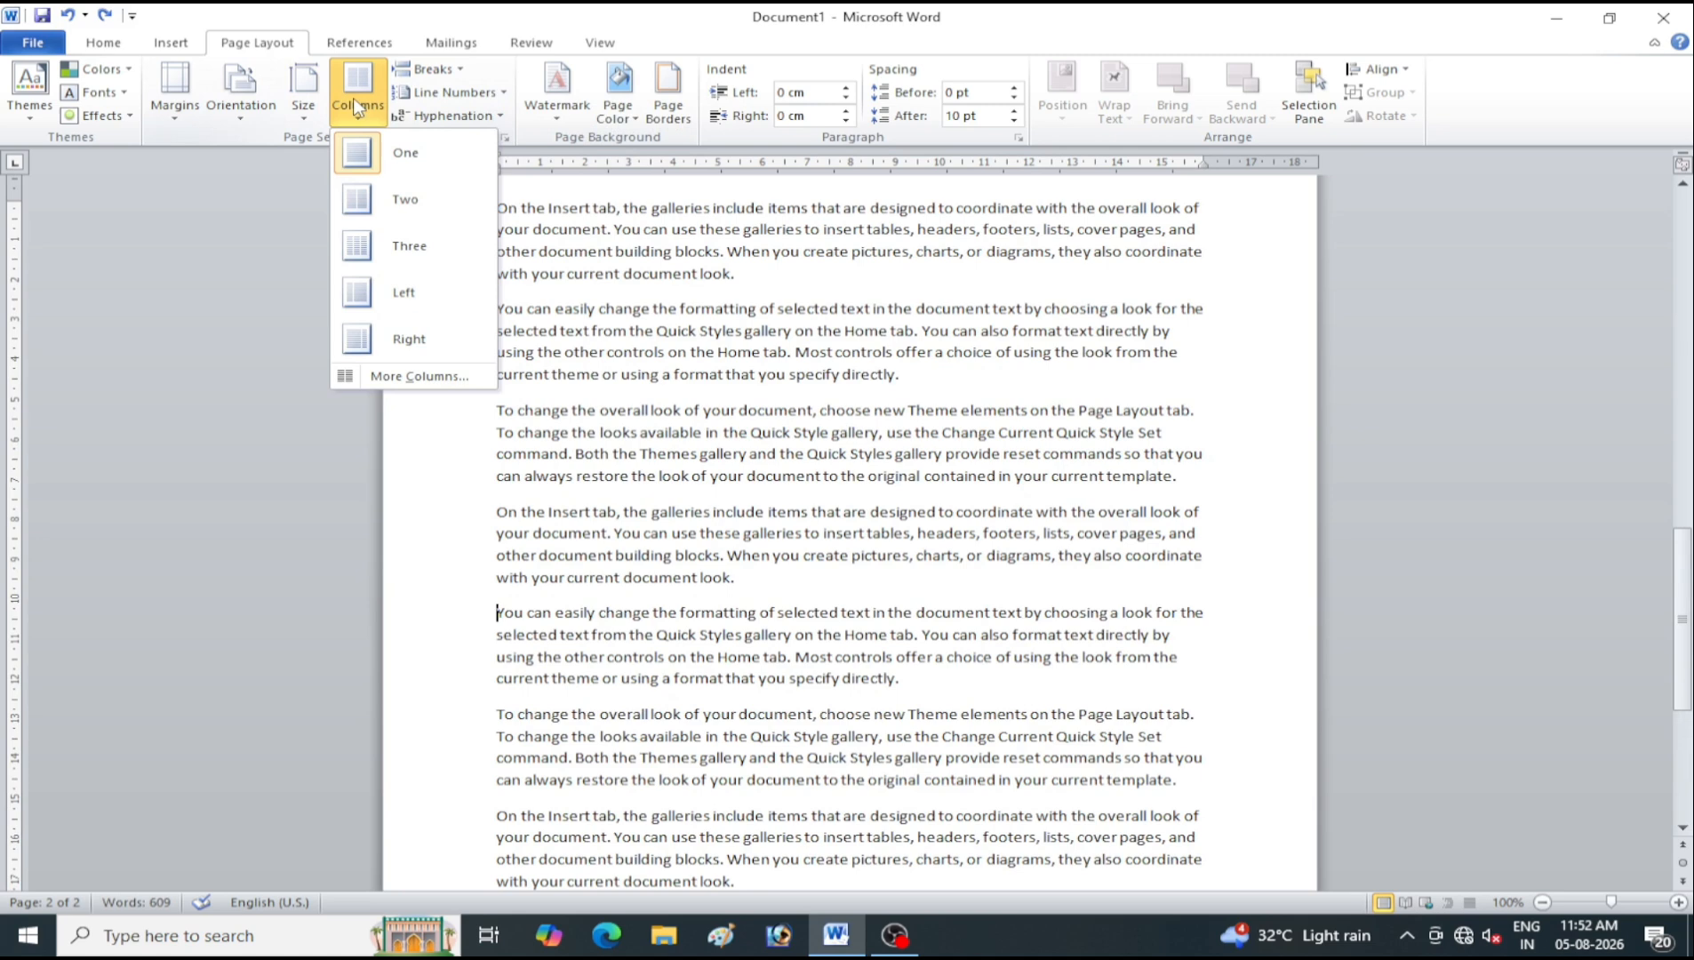
{"action": "left_click", "coordinate": [407, 247]}
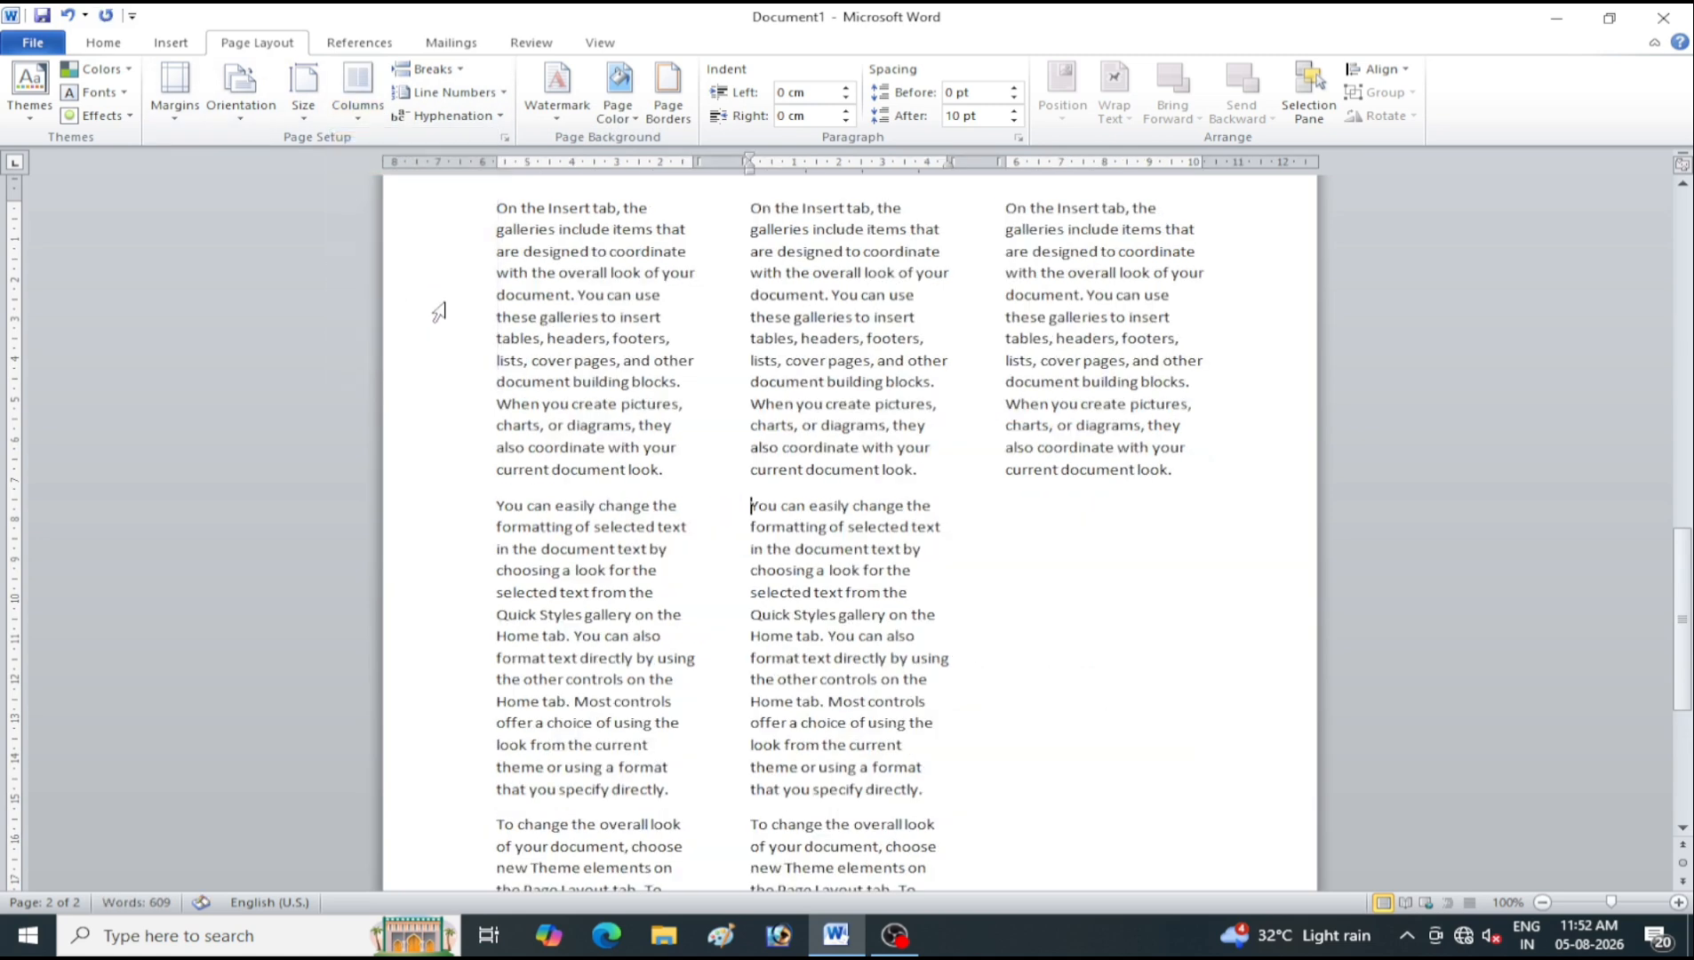
{"action": "scroll", "coordinate": [773, 638], "scroll_direction": "down", "scroll_amount": 3}
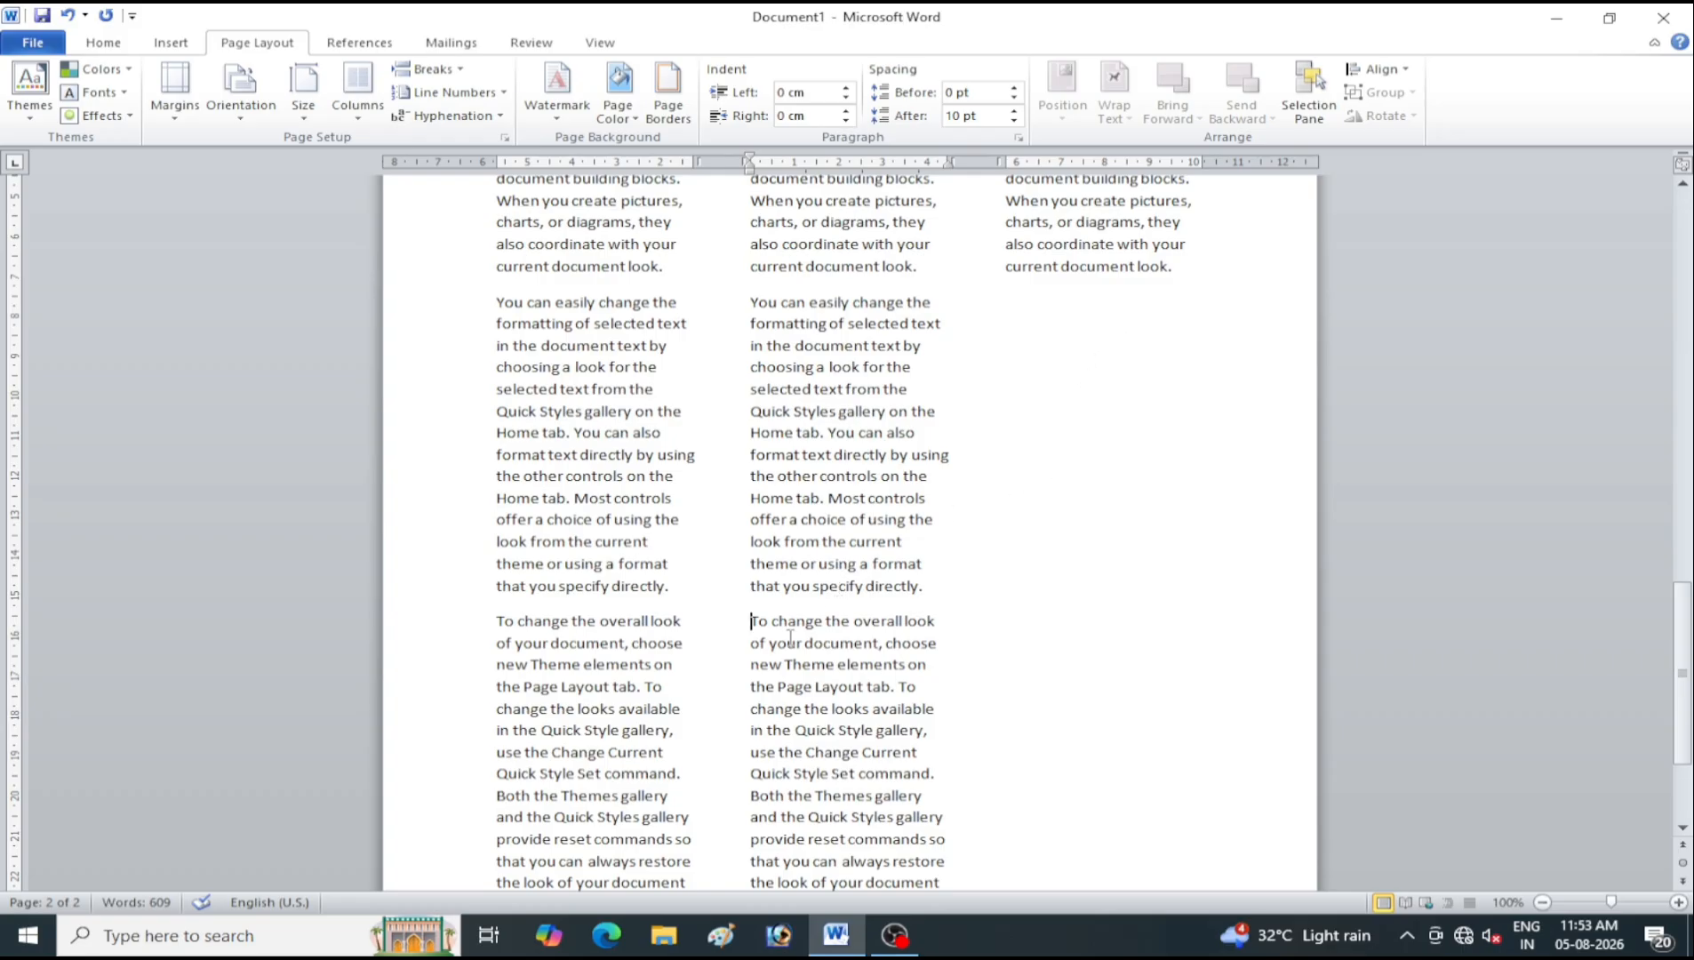
Insert a column break before the "To change the overall look" paragraph in page 2's middle column and check the resulting layout
{"action": "left_click", "coordinate": [446, 71]}
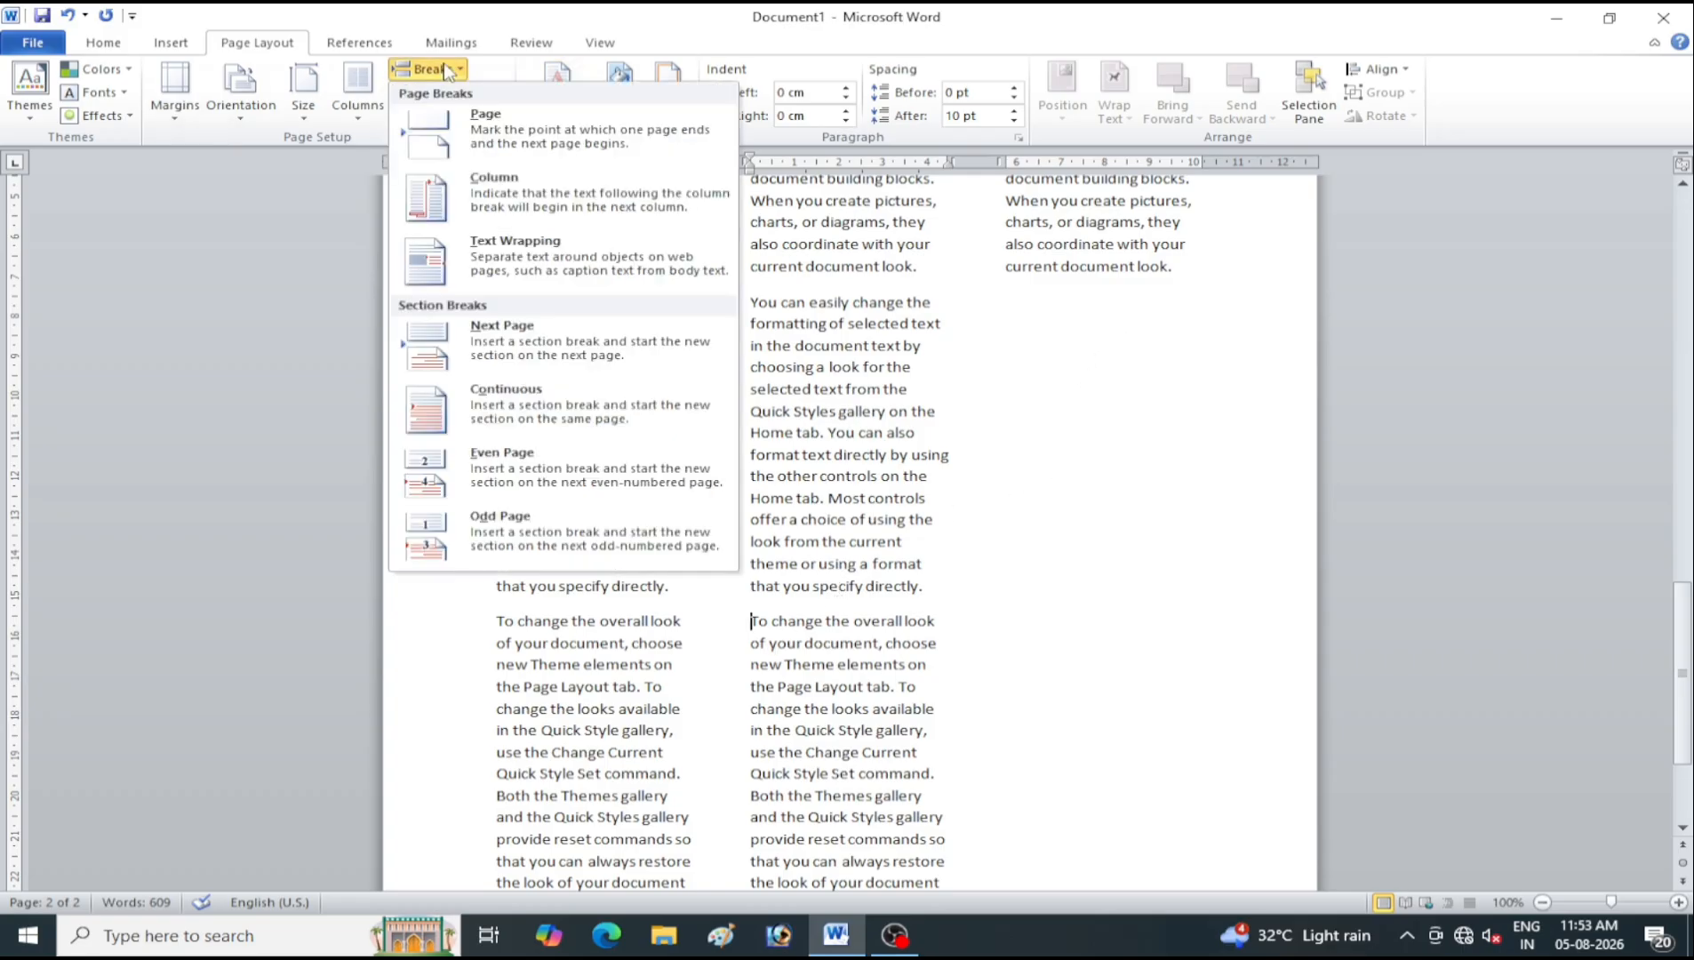
{"action": "left_click", "coordinate": [486, 197]}
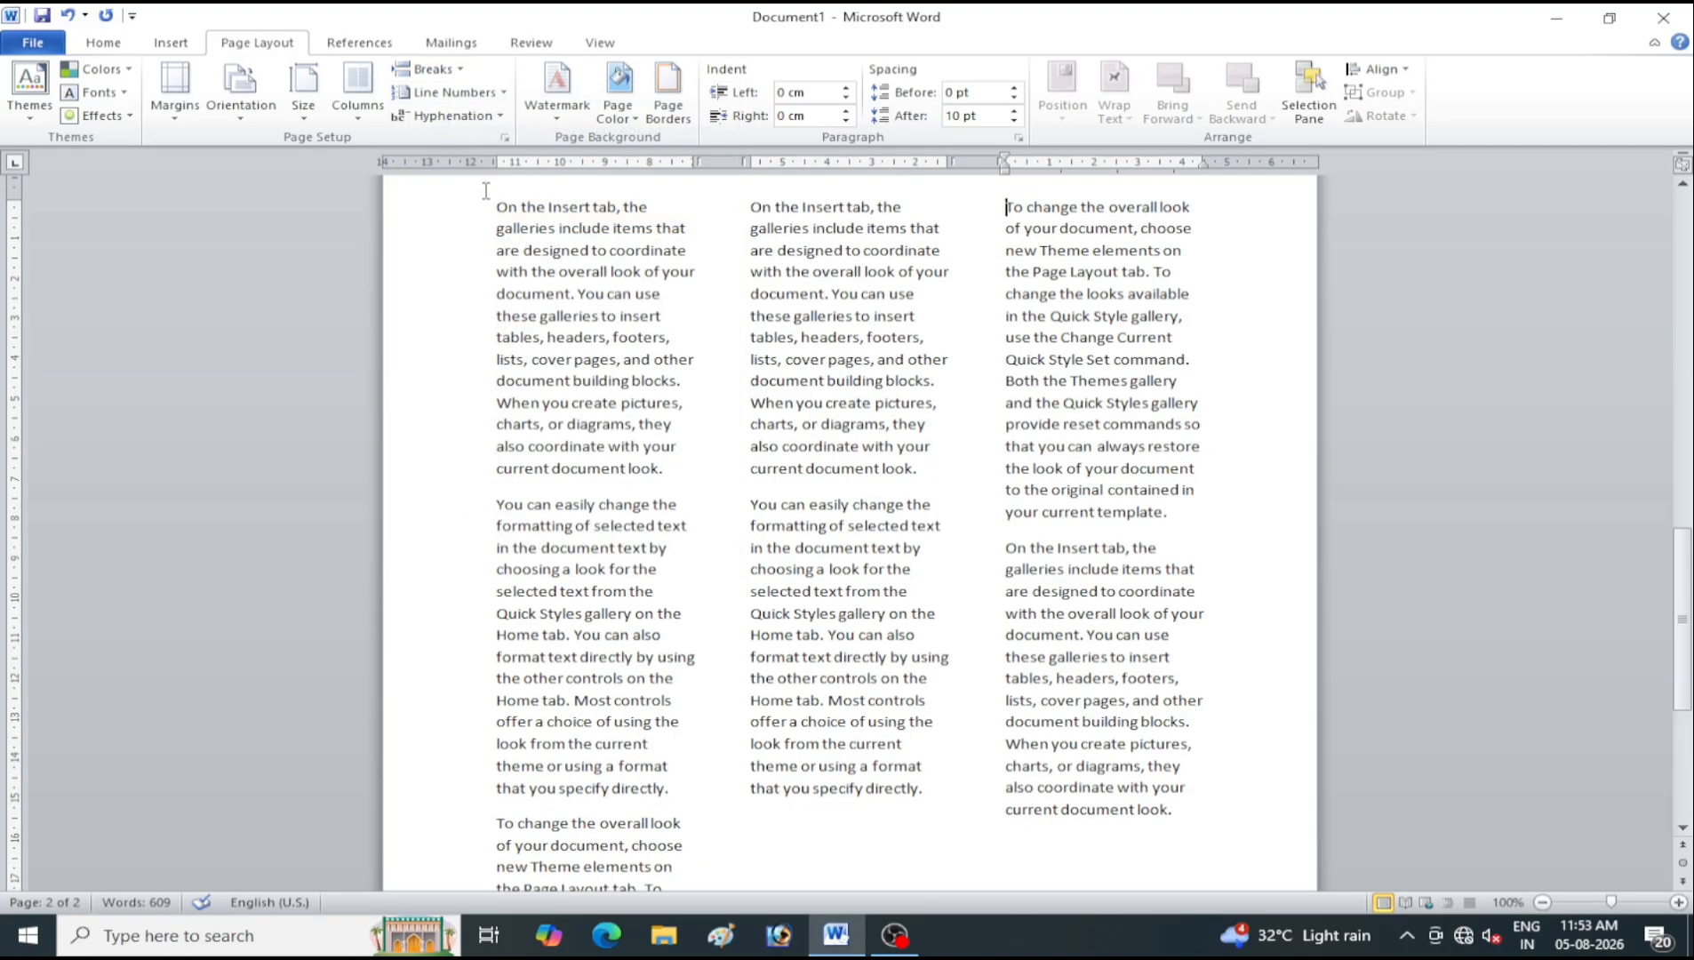
{"action": "scroll", "coordinate": [983, 250], "scroll_direction": "up", "scroll_amount": 10}
{"action": "scroll", "coordinate": [1093, 469], "scroll_direction": "down", "scroll_amount": 6}
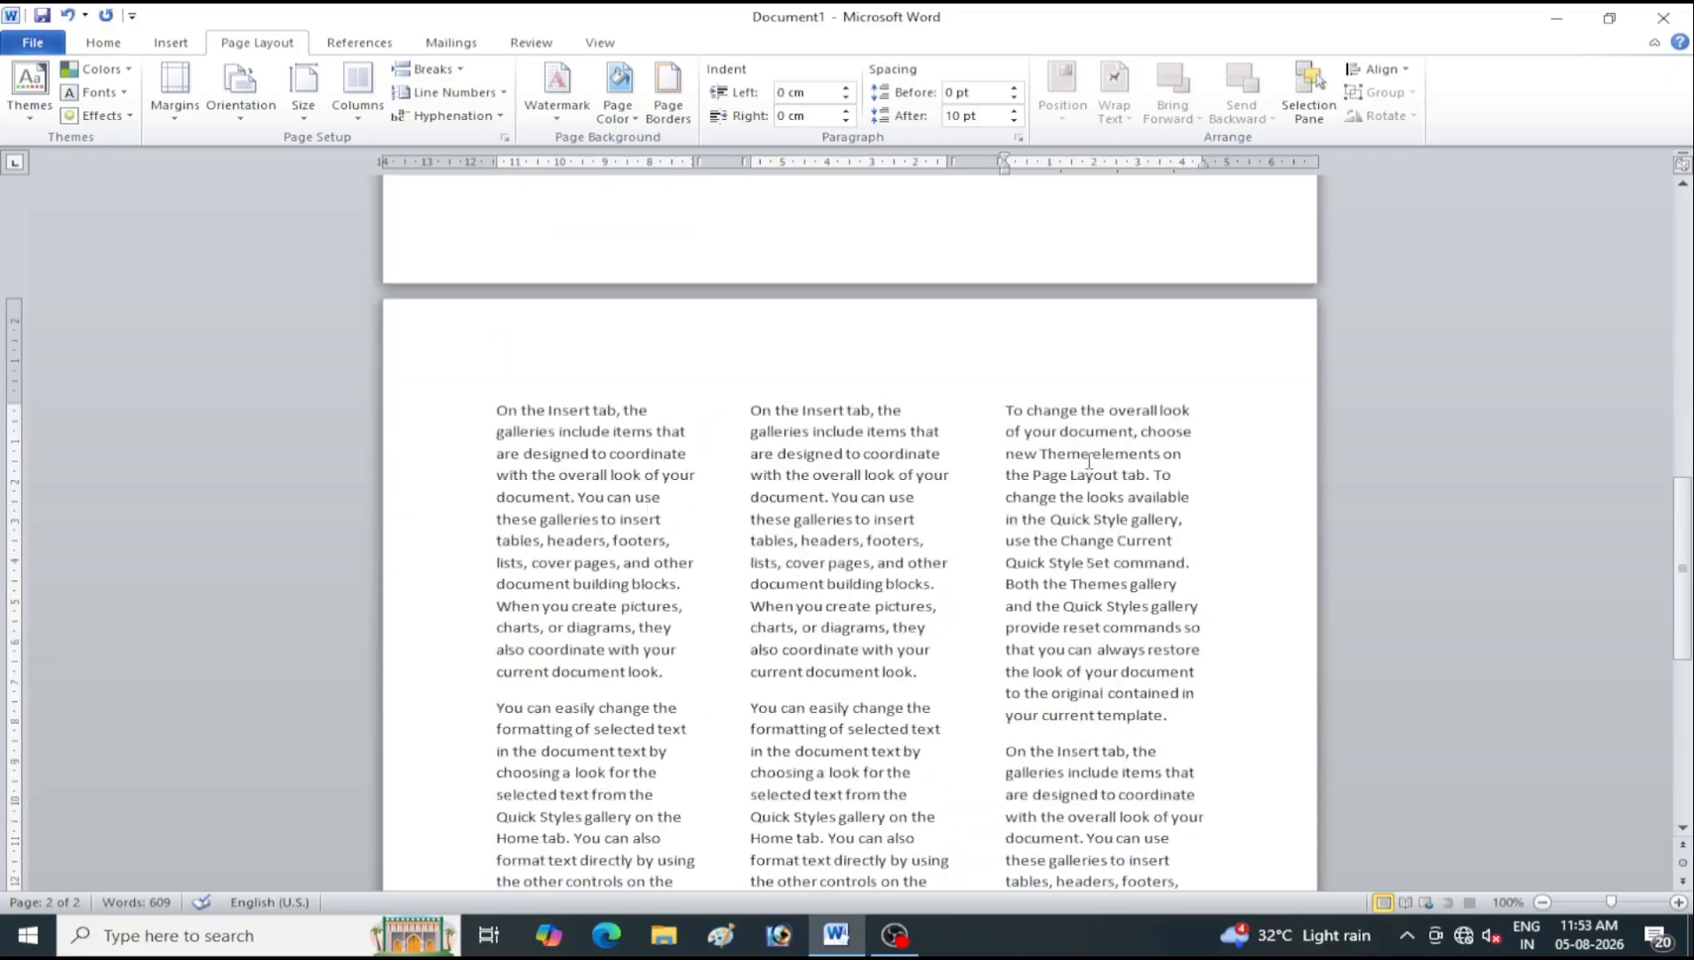
{"action": "scroll", "coordinate": [1088, 461], "scroll_direction": "down", "scroll_amount": 6}
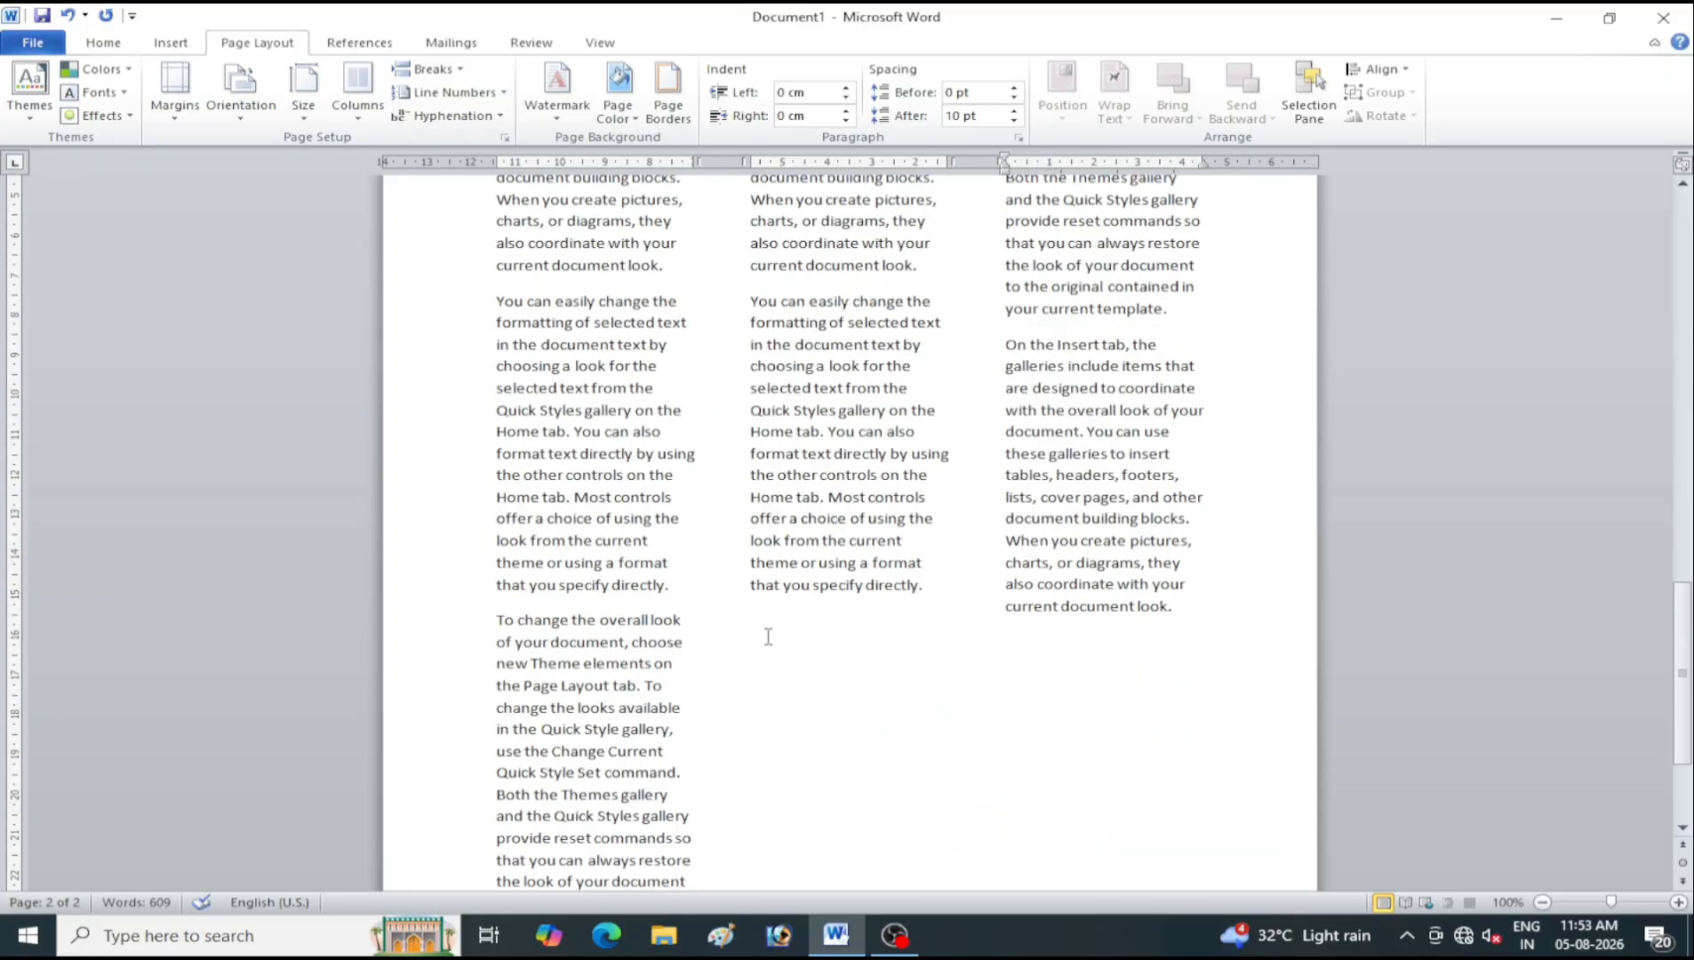
Examine the three-column layout around the column break on page 2 and review the available break types
{"action": "left_click", "coordinate": [768, 636]}
{"action": "scroll", "coordinate": [782, 635], "scroll_direction": "down", "scroll_amount": 3}
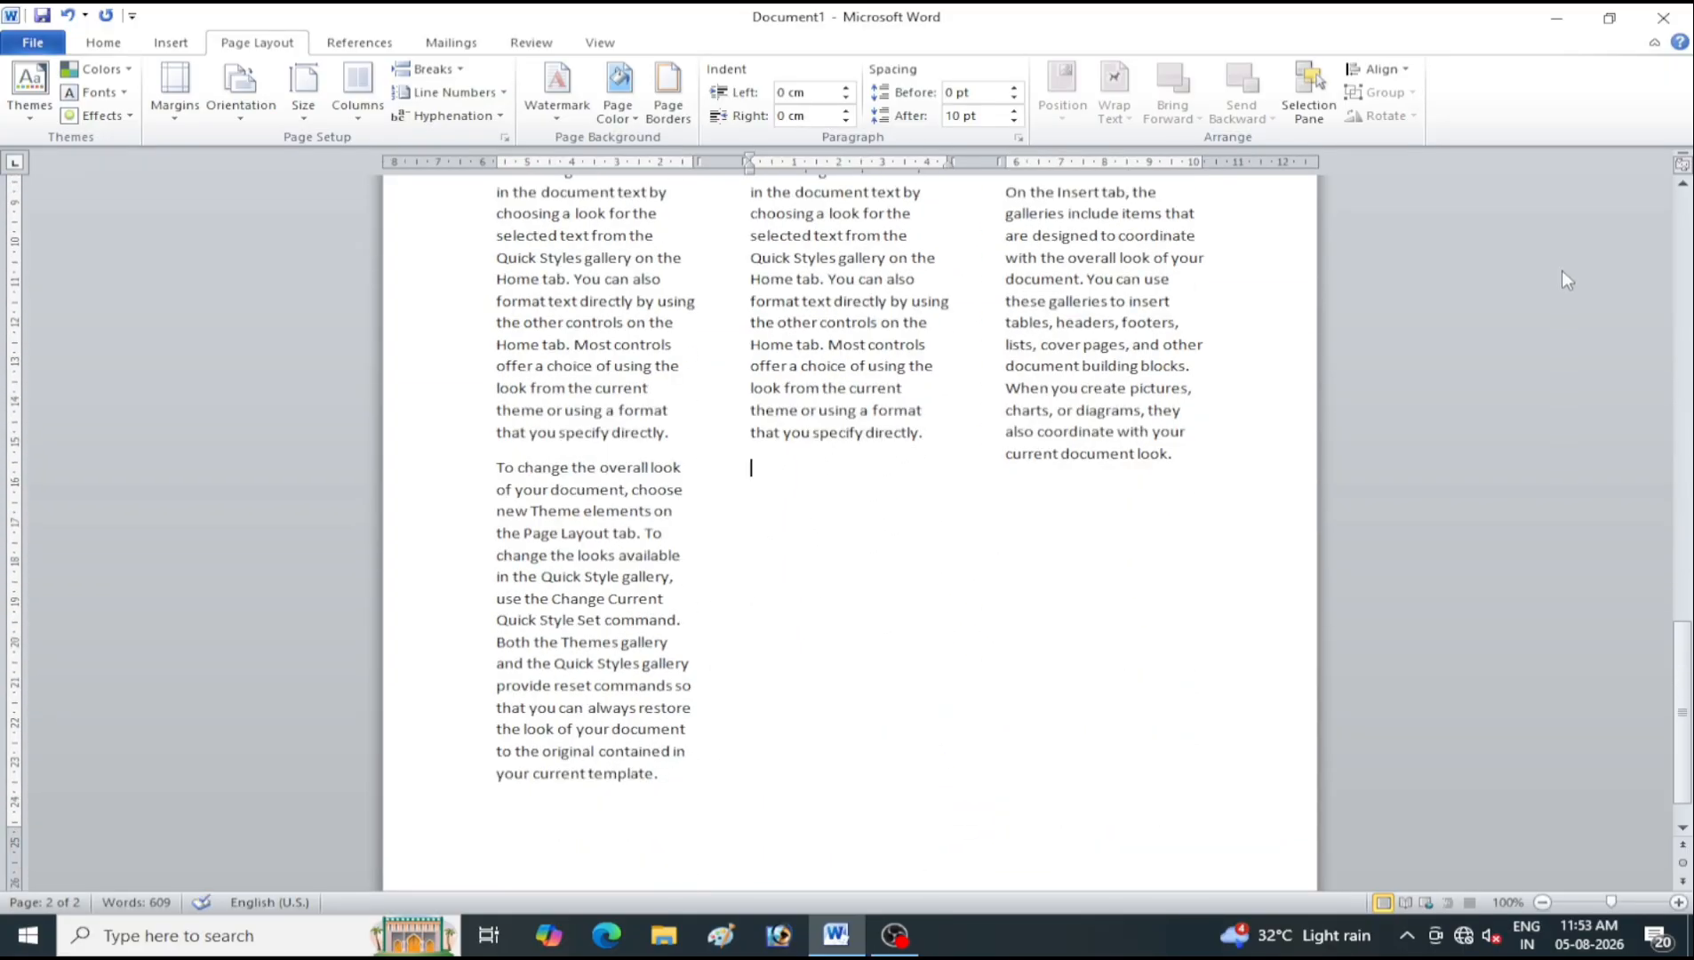
{"action": "scroll", "coordinate": [1095, 382], "scroll_direction": "up", "scroll_amount": 7}
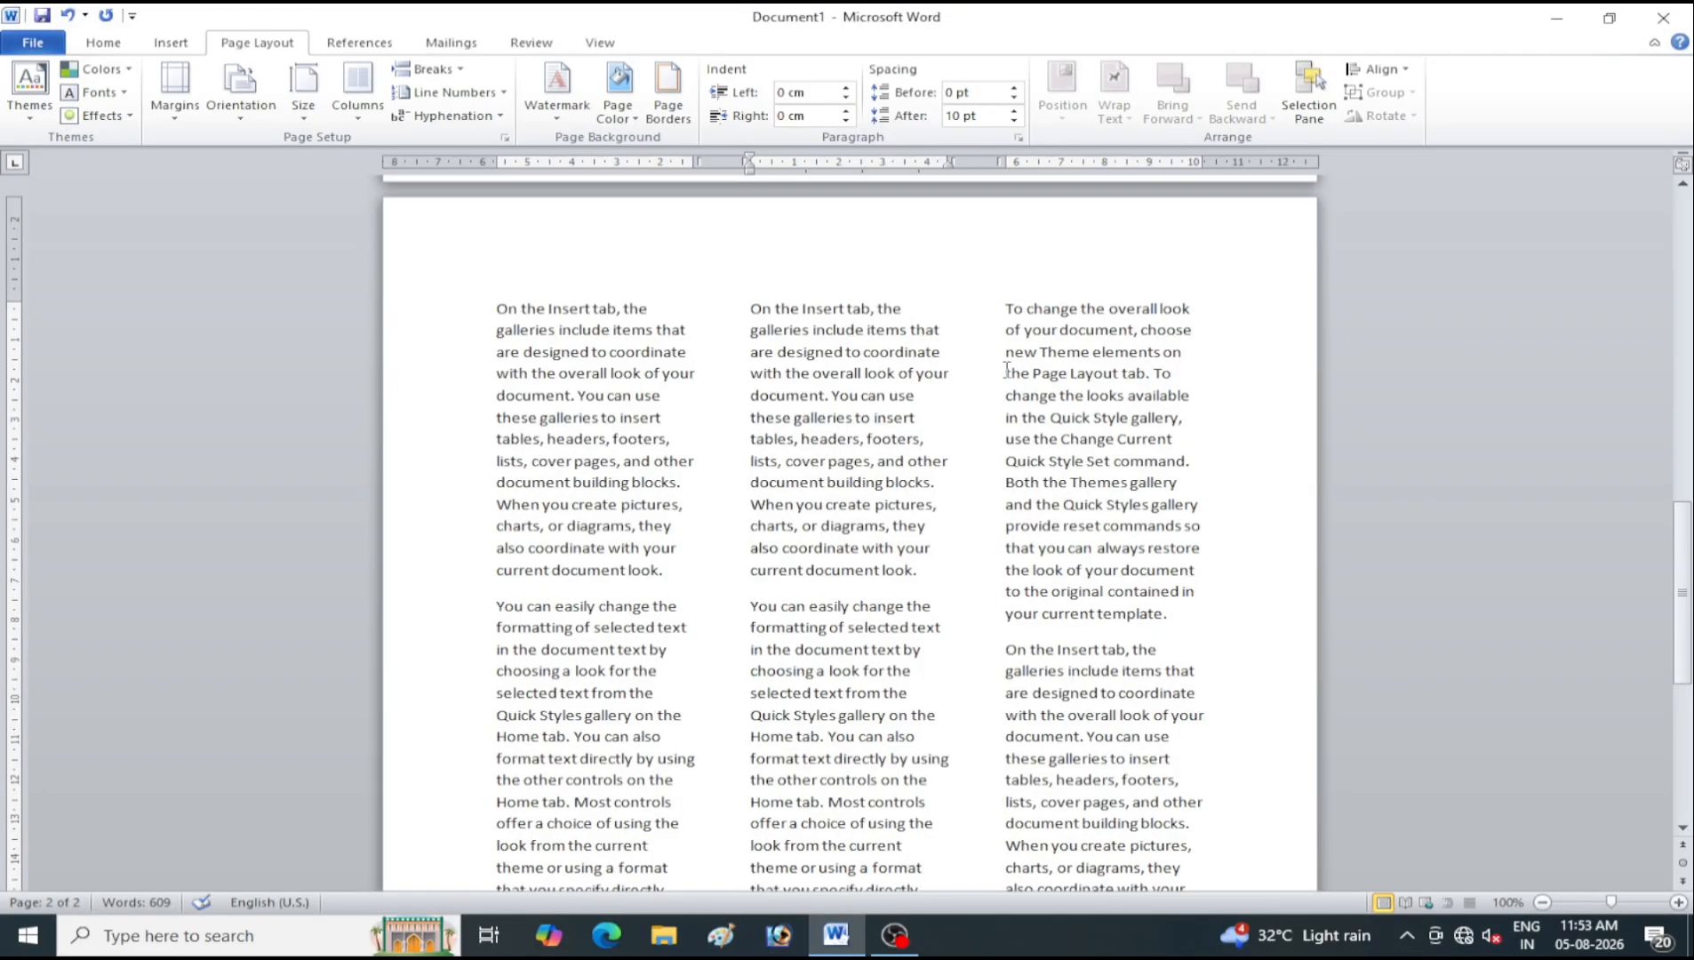
{"action": "scroll", "coordinate": [1007, 368], "scroll_direction": "down", "scroll_amount": 2}
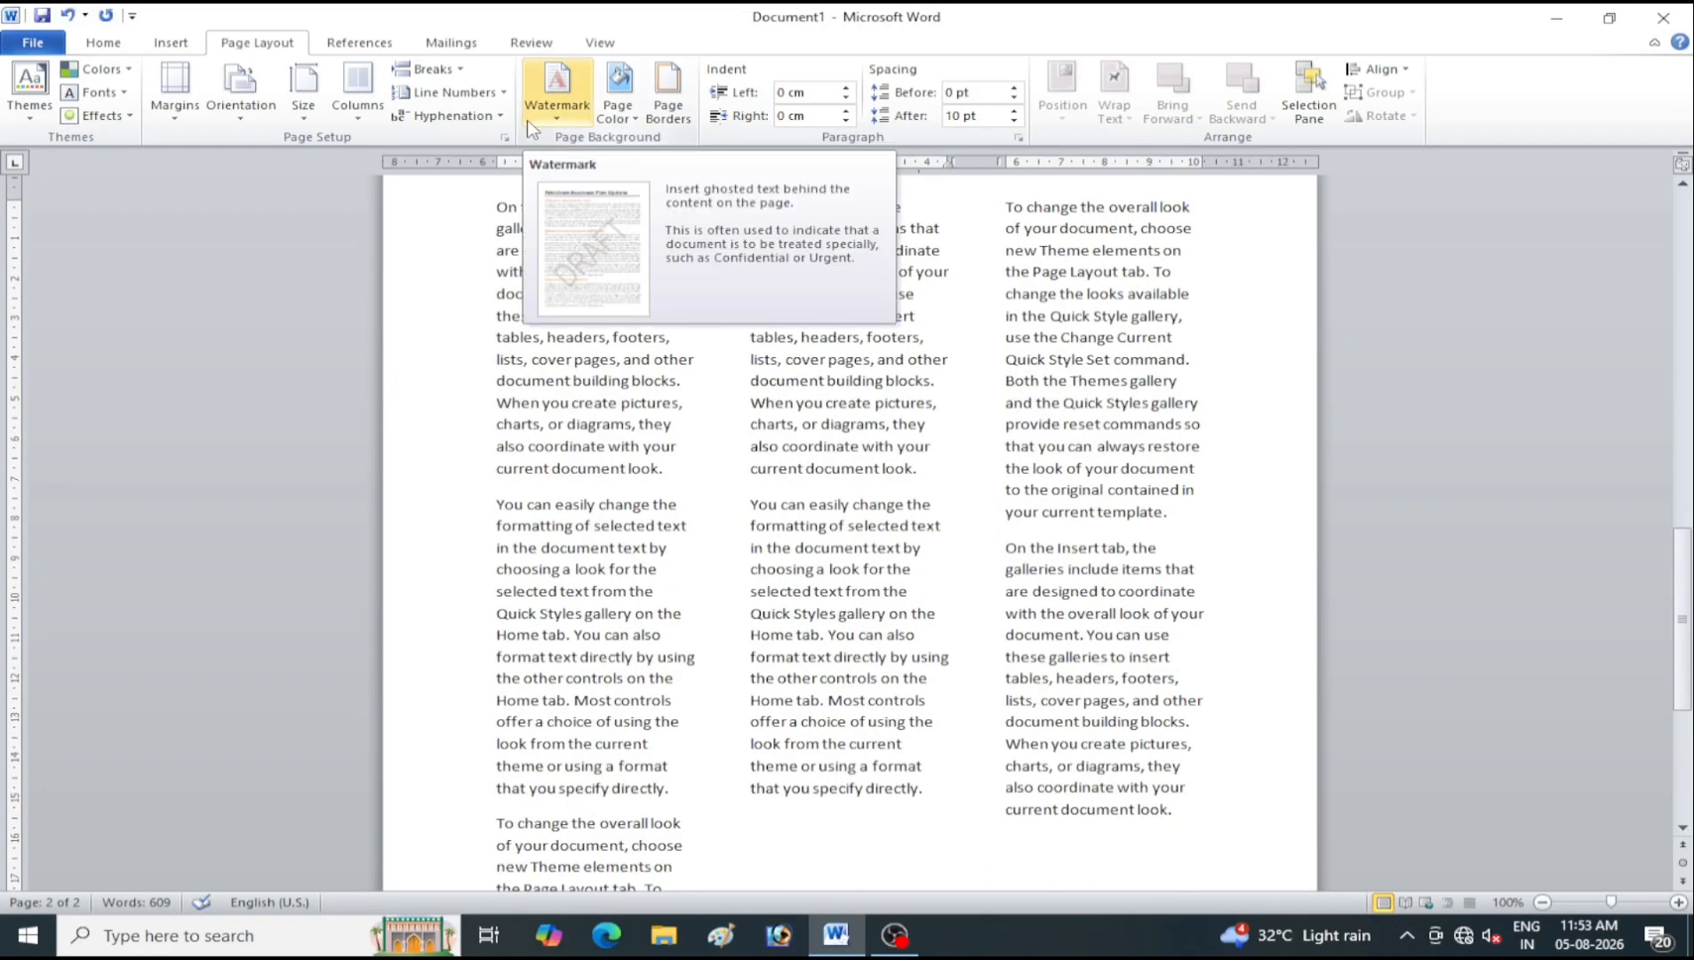
{"action": "left_click", "coordinate": [428, 68]}
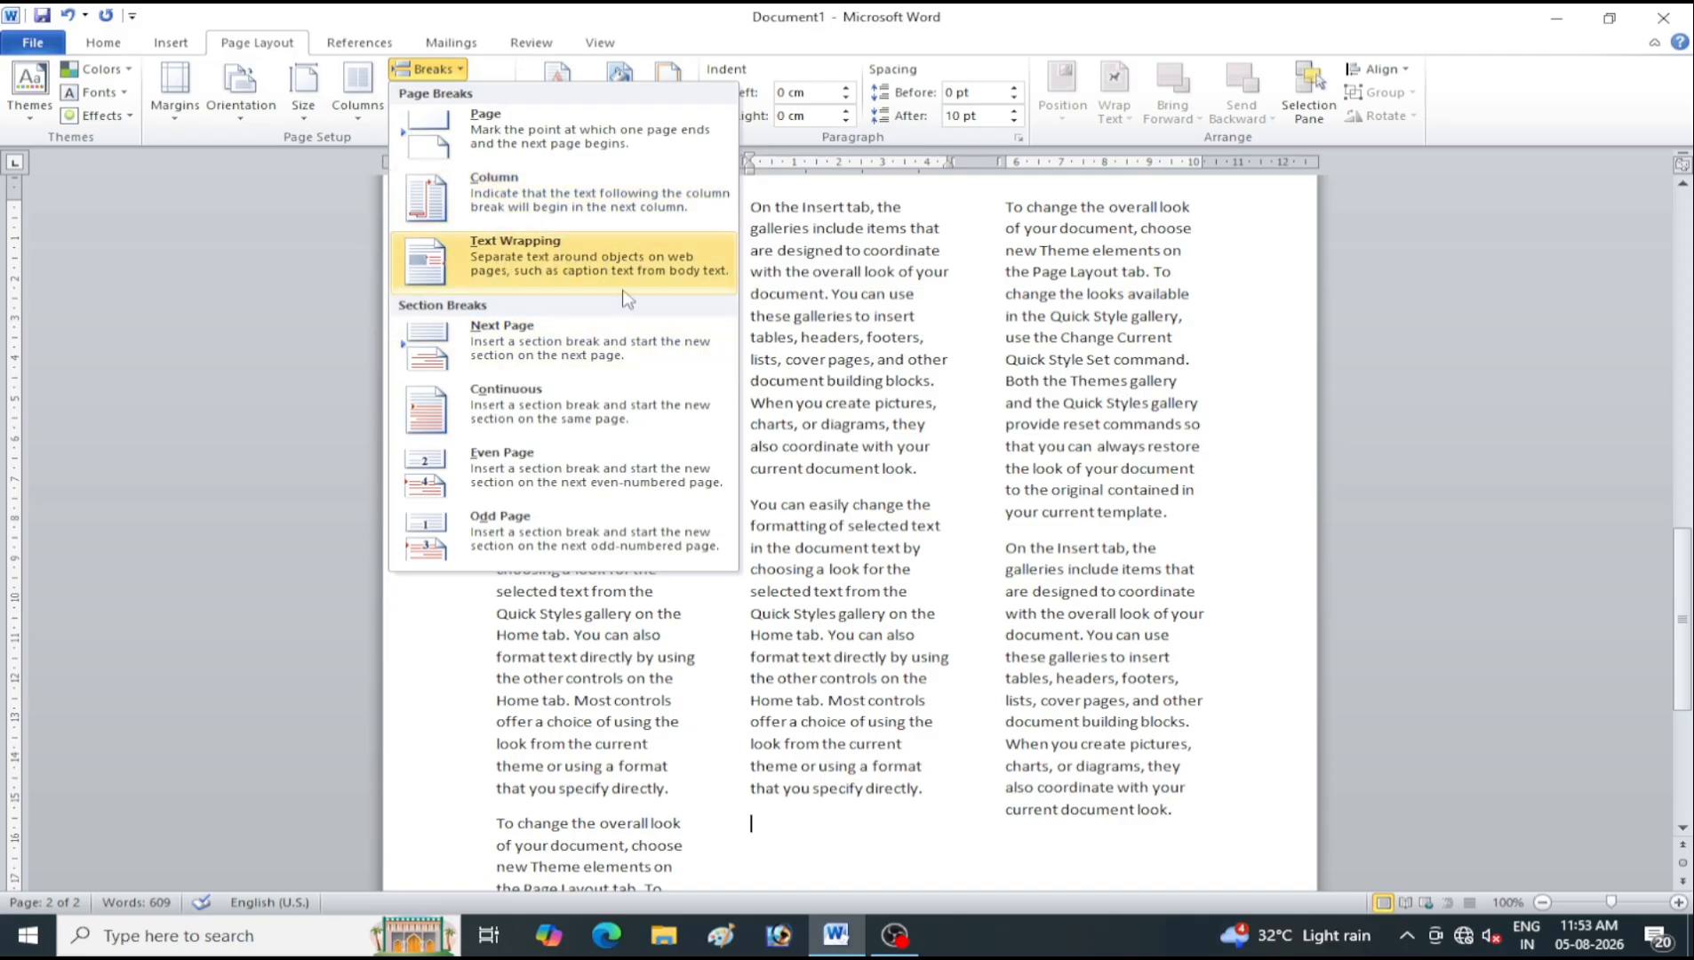
{"action": "left_click", "coordinate": [917, 499]}
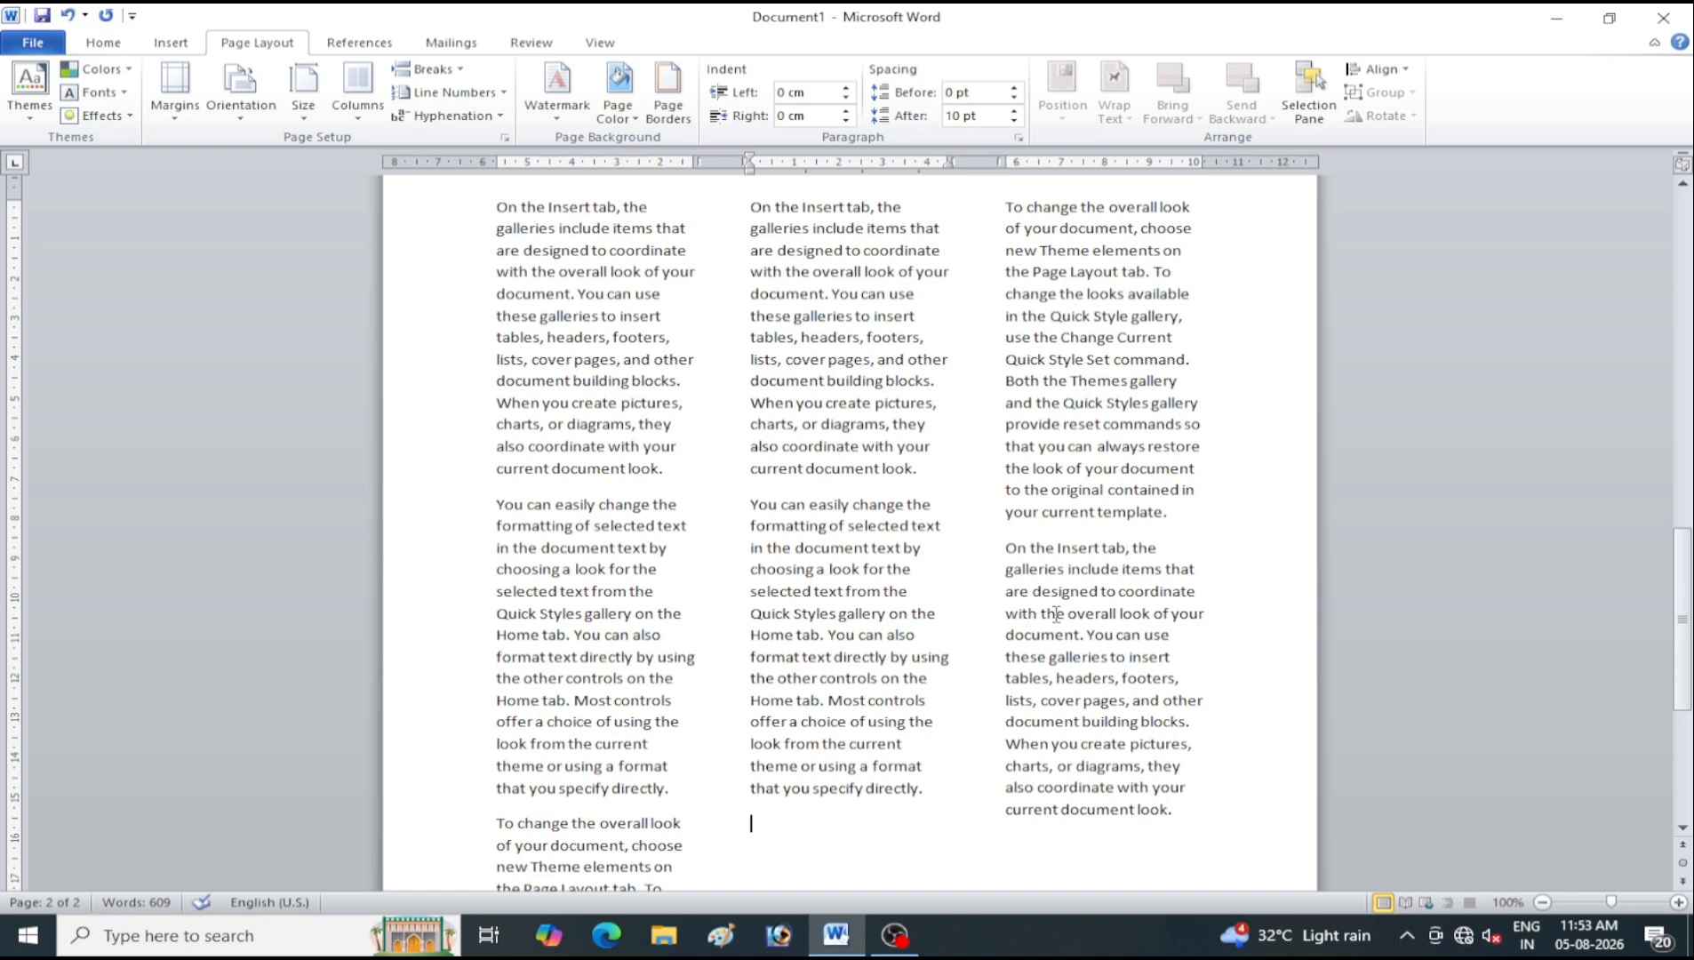
{"action": "scroll", "coordinate": [1056, 615], "scroll_direction": "down", "scroll_amount": 6}
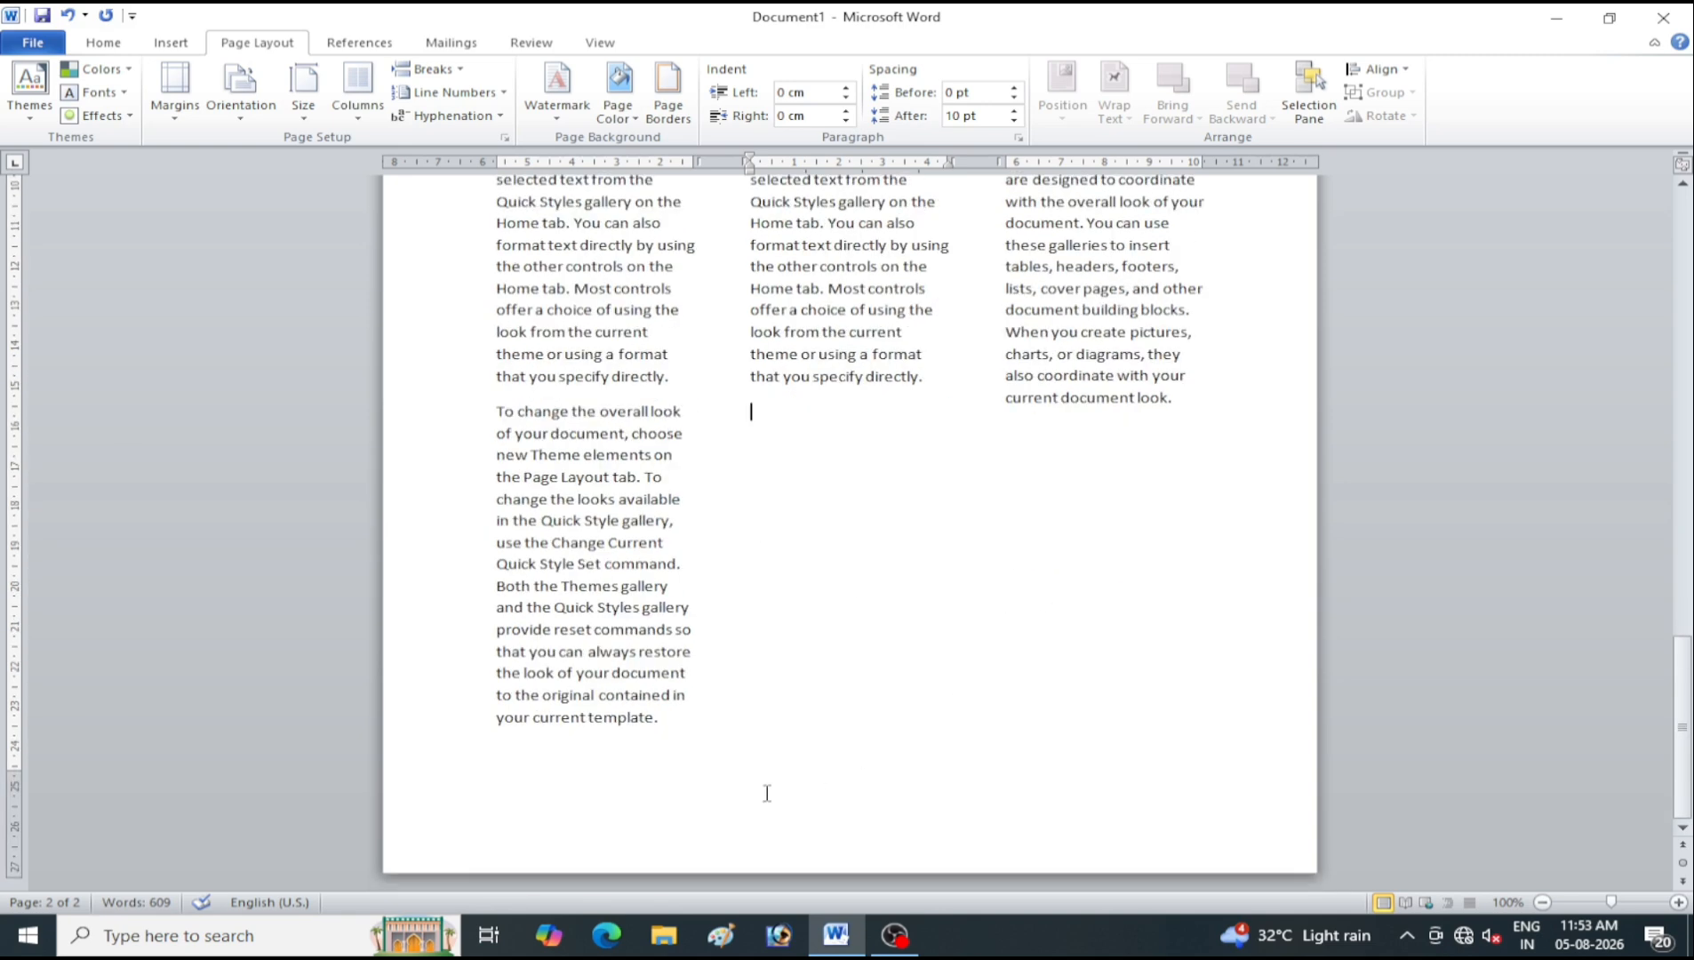
Add a page break at the end of the document text and return the layout to one column
{"action": "left_click", "coordinate": [1139, 604]}
{"action": "key", "text": "ctrl+Return"}
{"action": "scroll", "coordinate": [1040, 685], "scroll_direction": "down", "scroll_amount": 10}
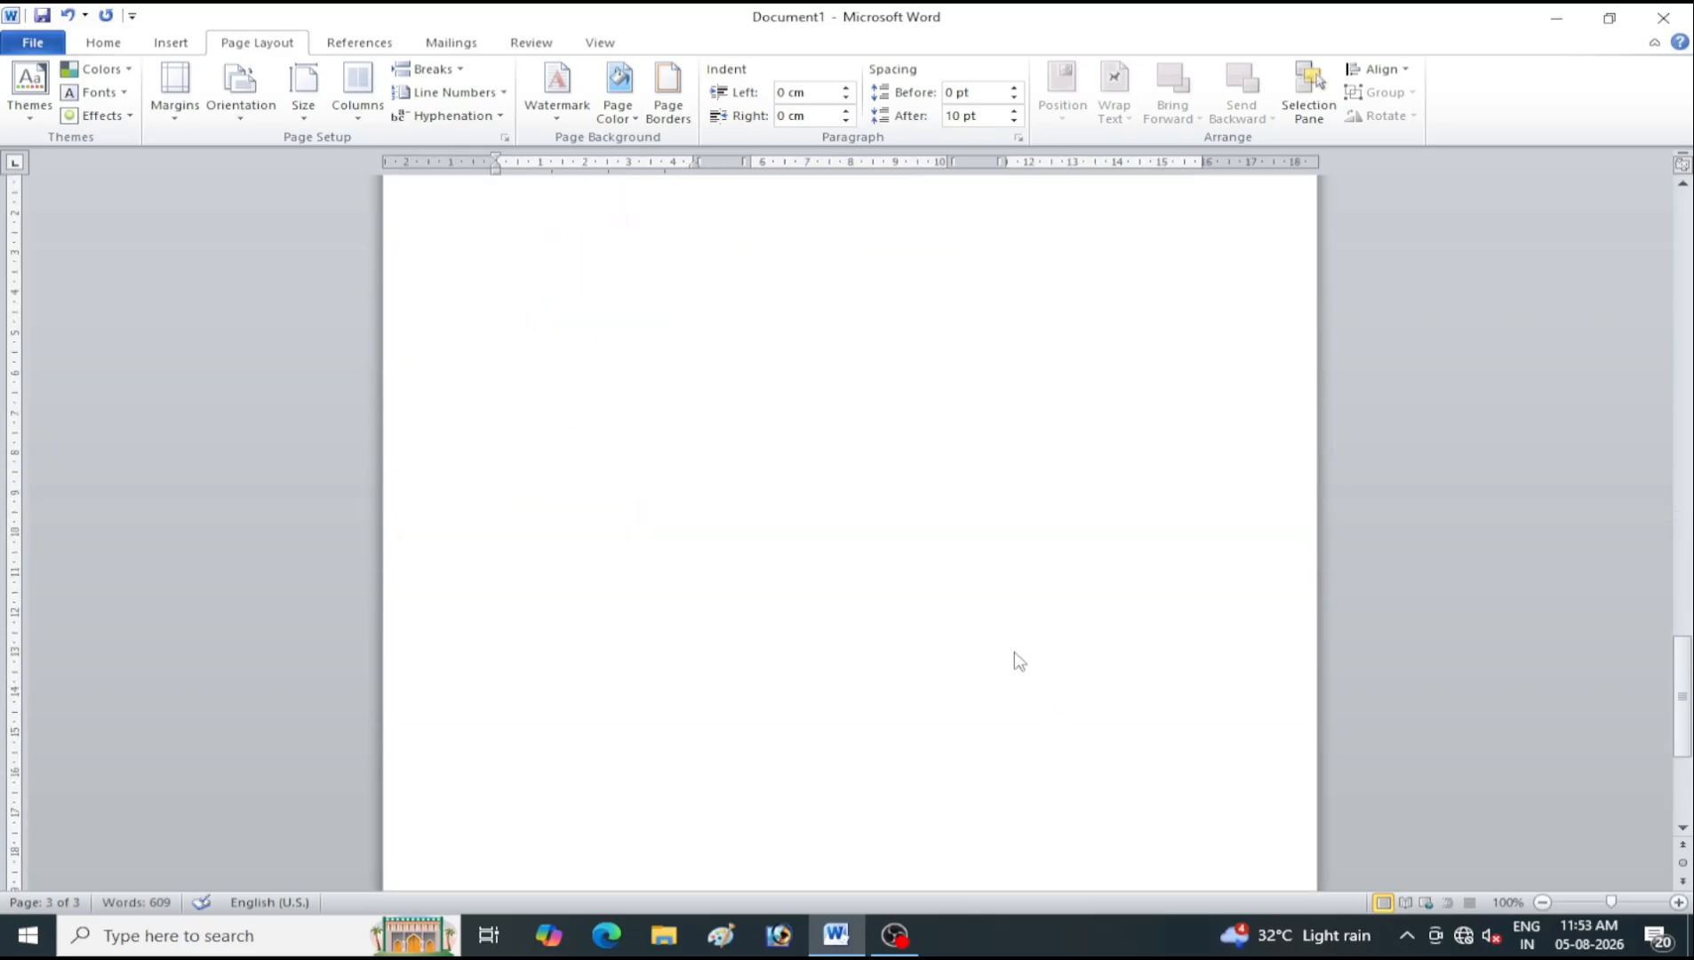
{"action": "left_click", "coordinate": [358, 93]}
{"action": "left_click", "coordinate": [406, 153]}
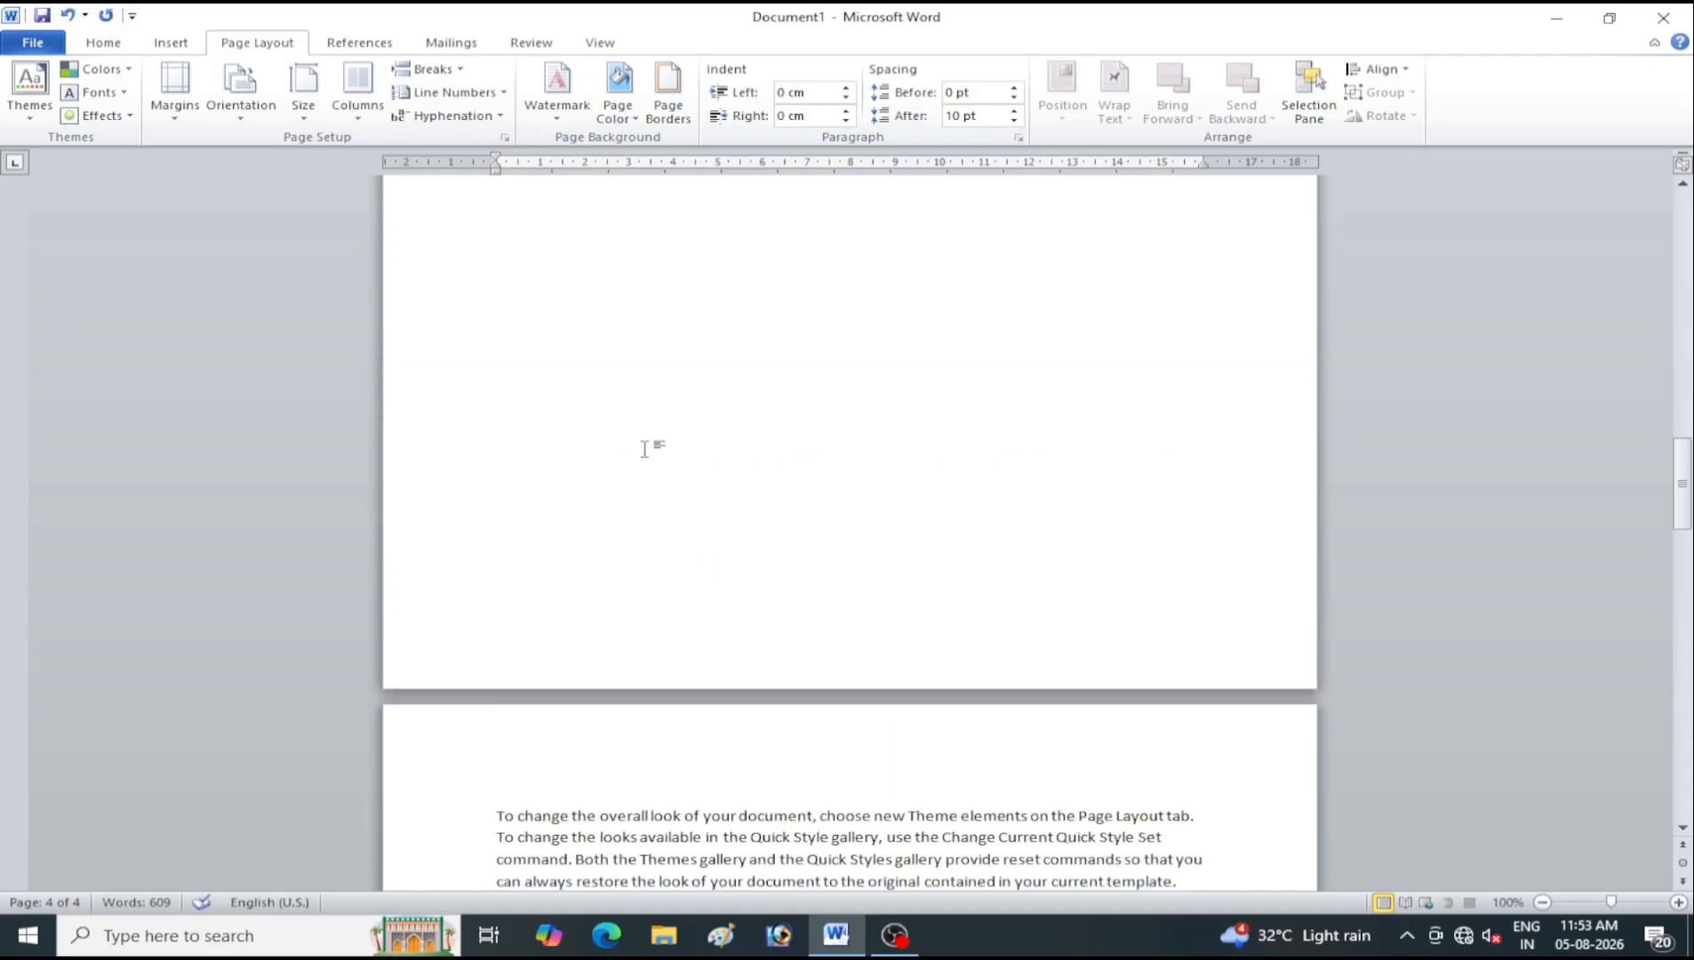
{"action": "scroll", "coordinate": [645, 449], "scroll_direction": "up", "scroll_amount": 13}
{"action": "scroll", "coordinate": [644, 449], "scroll_direction": "down", "scroll_amount": 20}
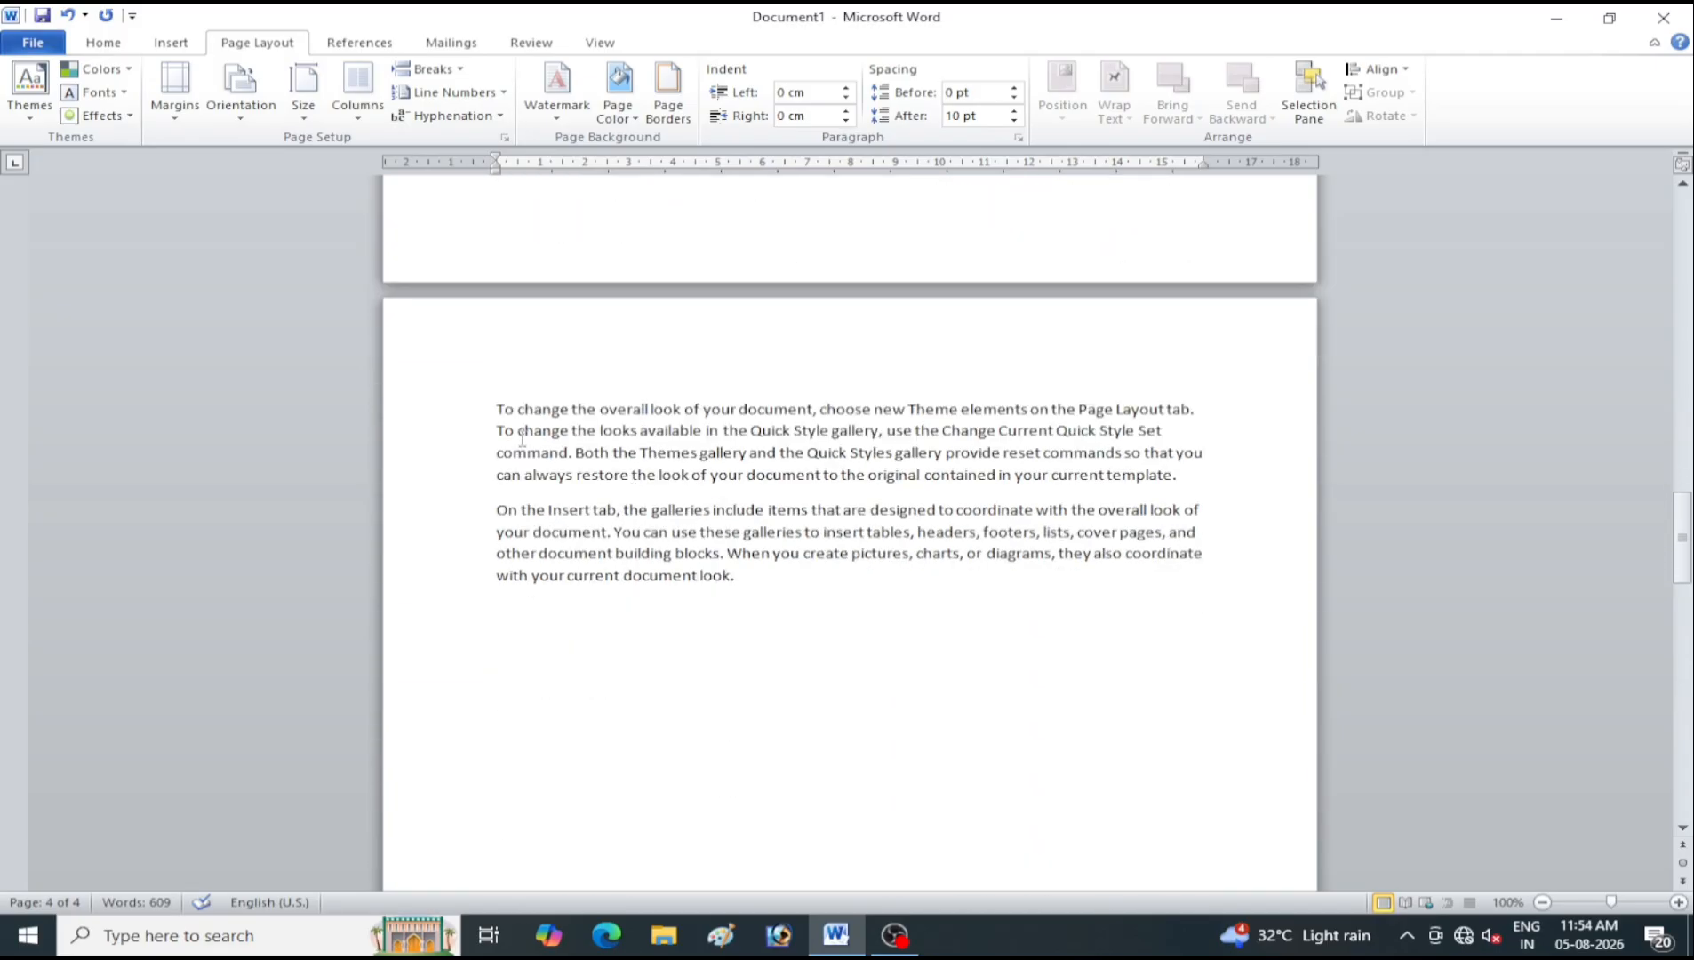
Try removing the column break before the "To change the overall look" paragraph and undo the removal
{"action": "left_click", "coordinate": [497, 409]}
{"action": "key", "text": "BackSpace"}
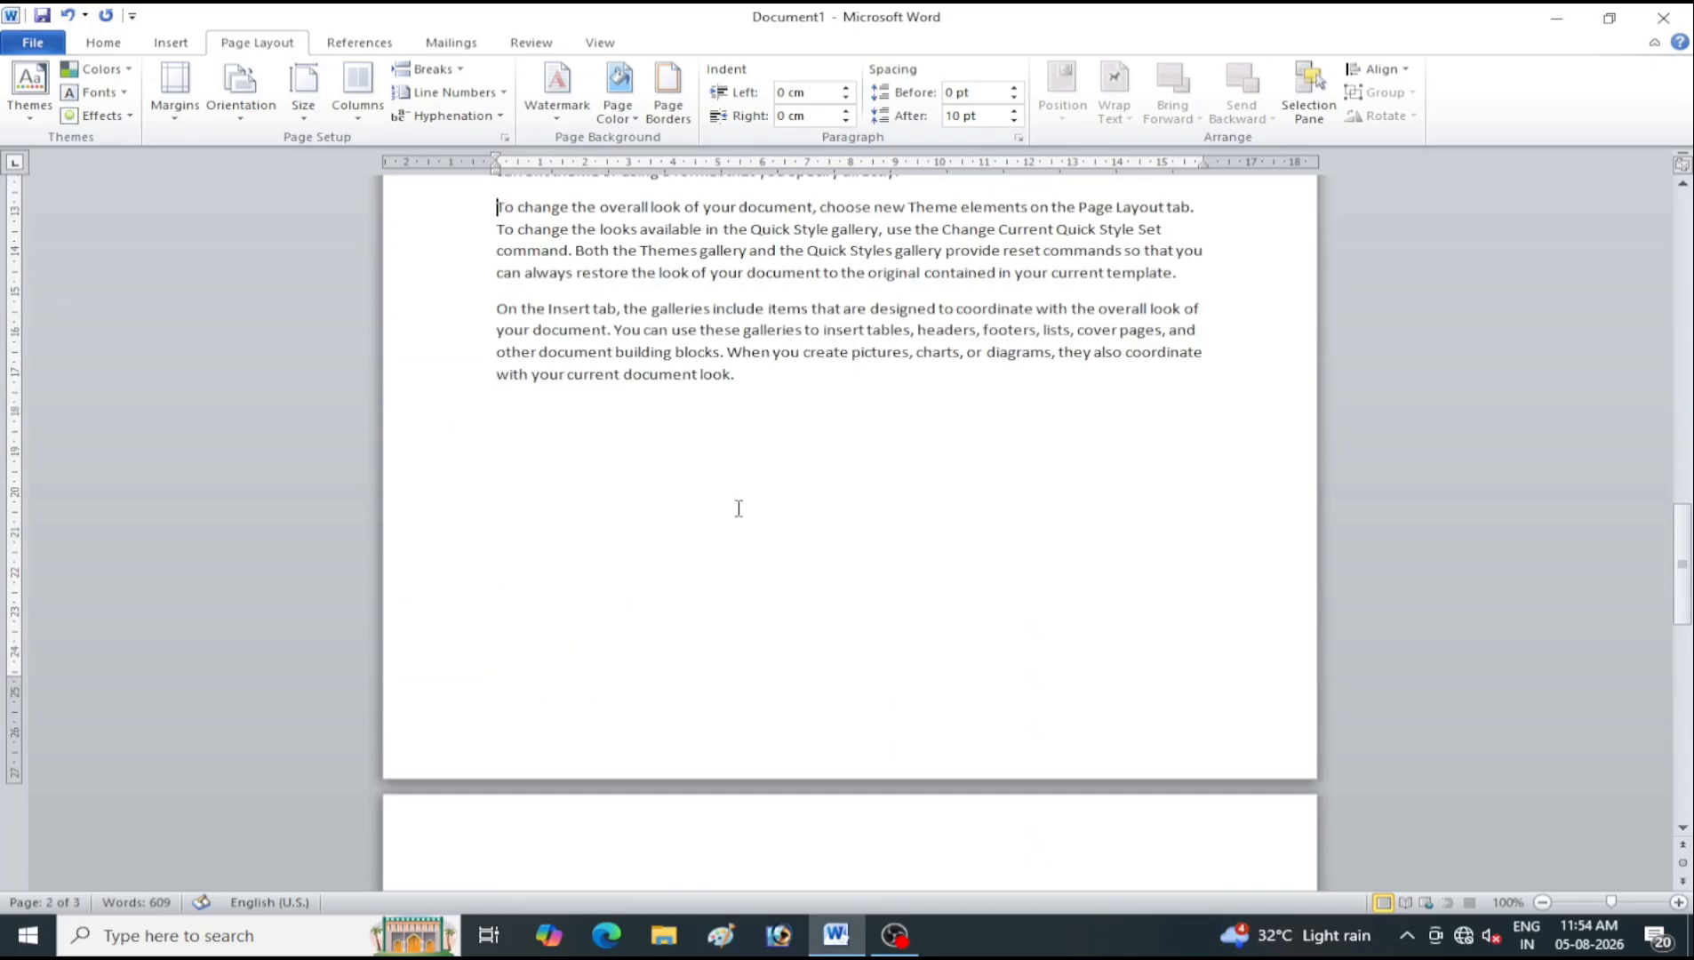
{"action": "key", "text": "ctrl+z"}
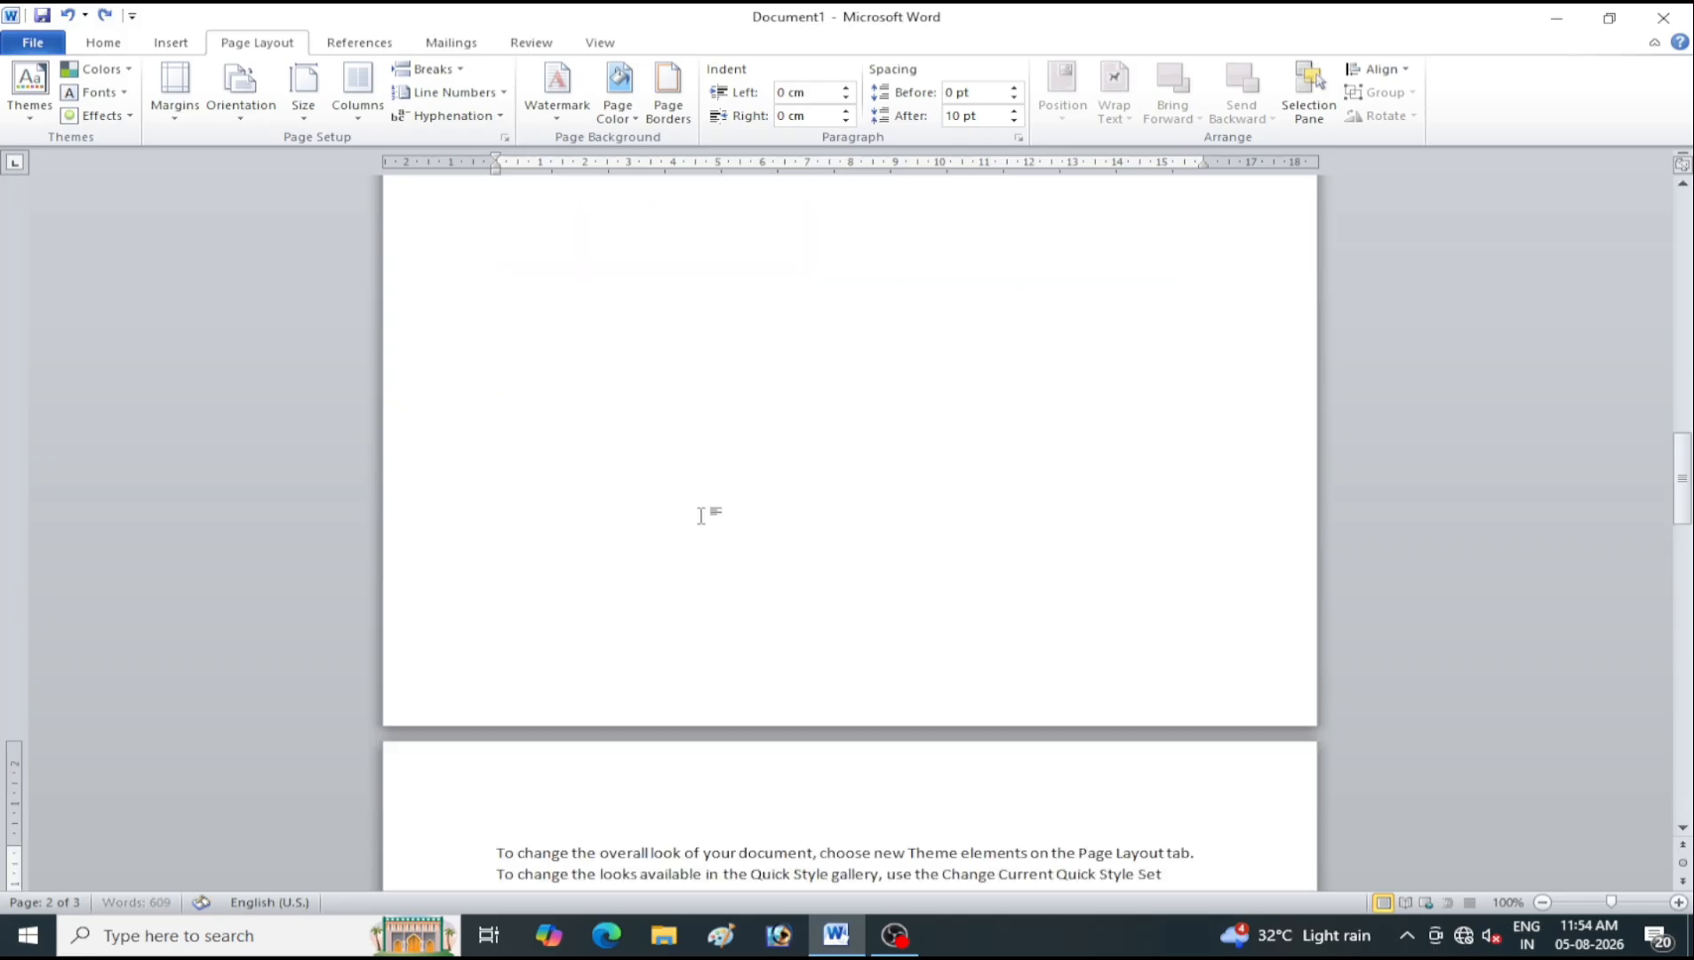
Insert two blank lines before the "On the Insert tab" paragraph on page 3
{"action": "scroll", "coordinate": [708, 533], "scroll_direction": "down", "scroll_amount": 4}
{"action": "scroll", "coordinate": [709, 572], "scroll_direction": "down", "scroll_amount": 5}
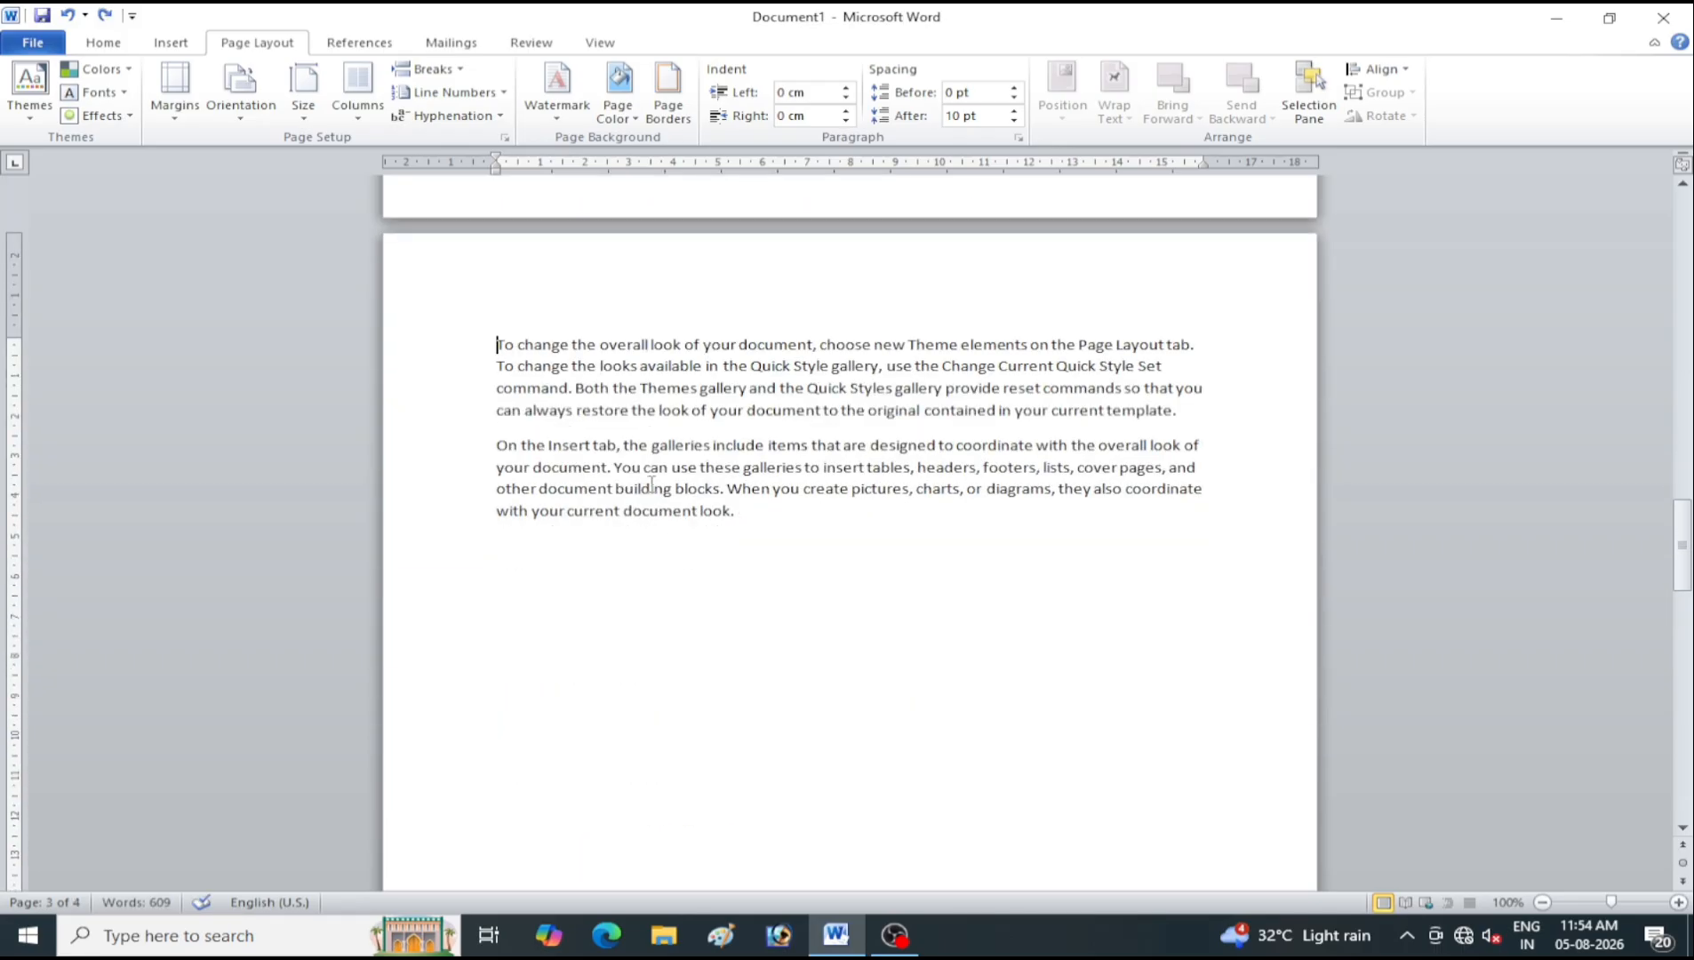
{"action": "left_click", "coordinate": [503, 445]}
{"action": "key", "text": "Return"}
{"action": "key", "text": "Return"}
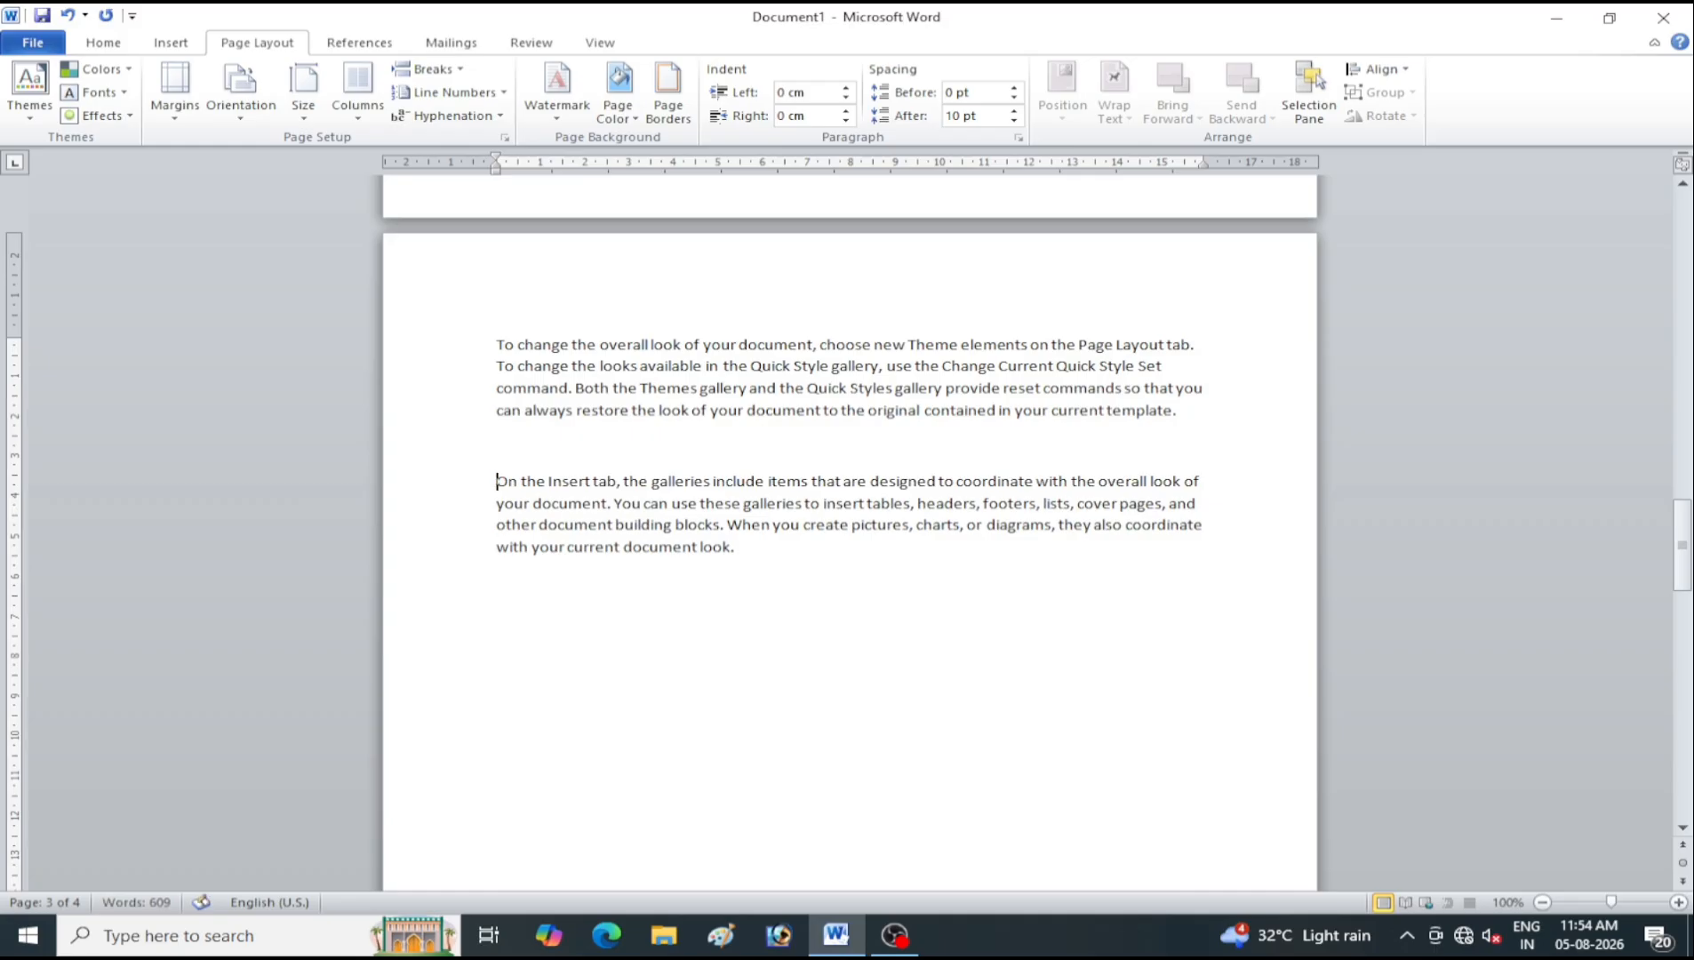
{"action": "left_click", "coordinate": [699, 540]}
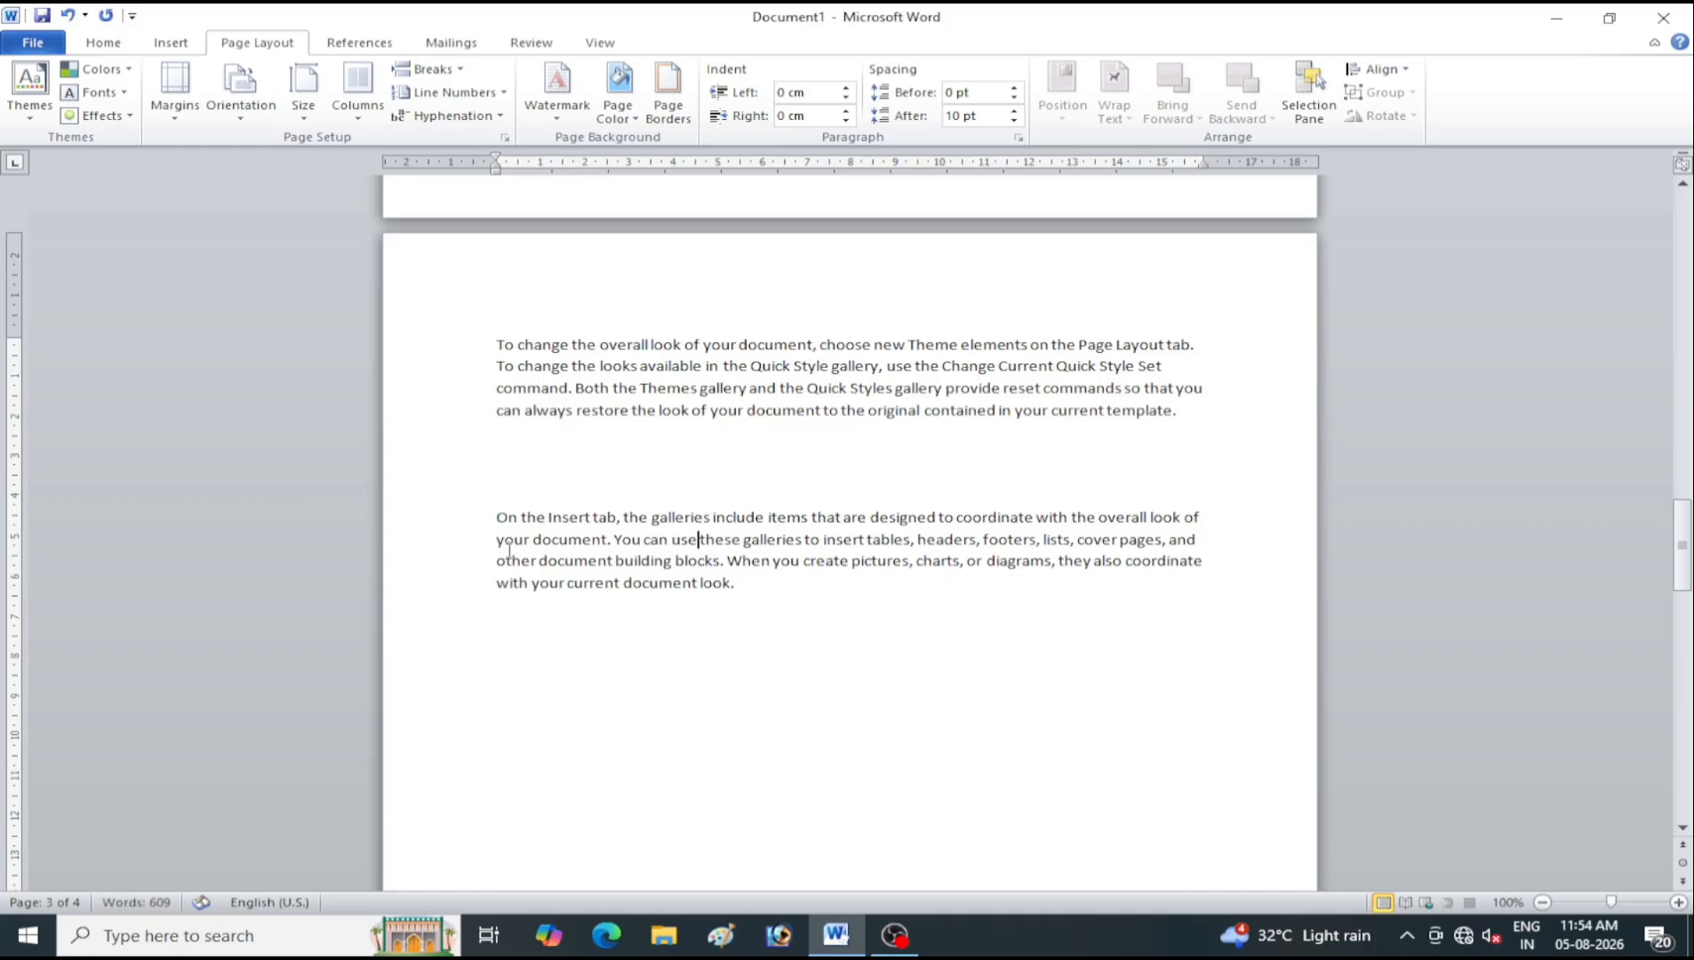
{"action": "left_click", "coordinate": [427, 69]}
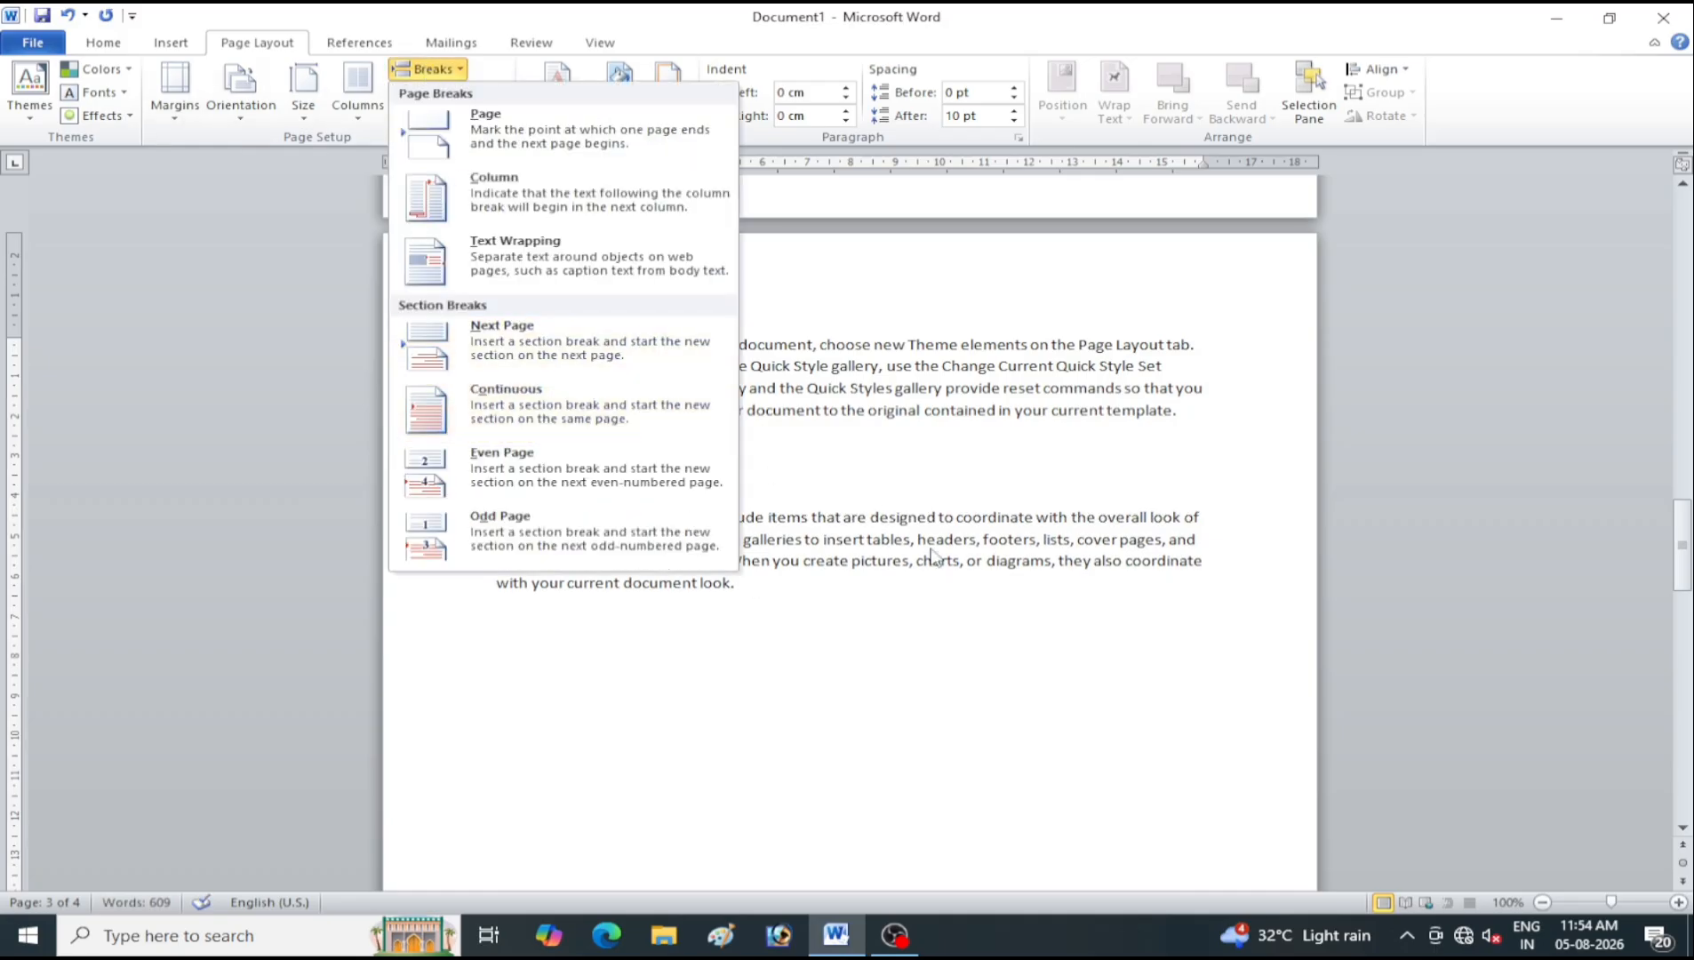
{"action": "key", "text": "Escape"}
{"action": "left_click", "coordinate": [844, 540]}
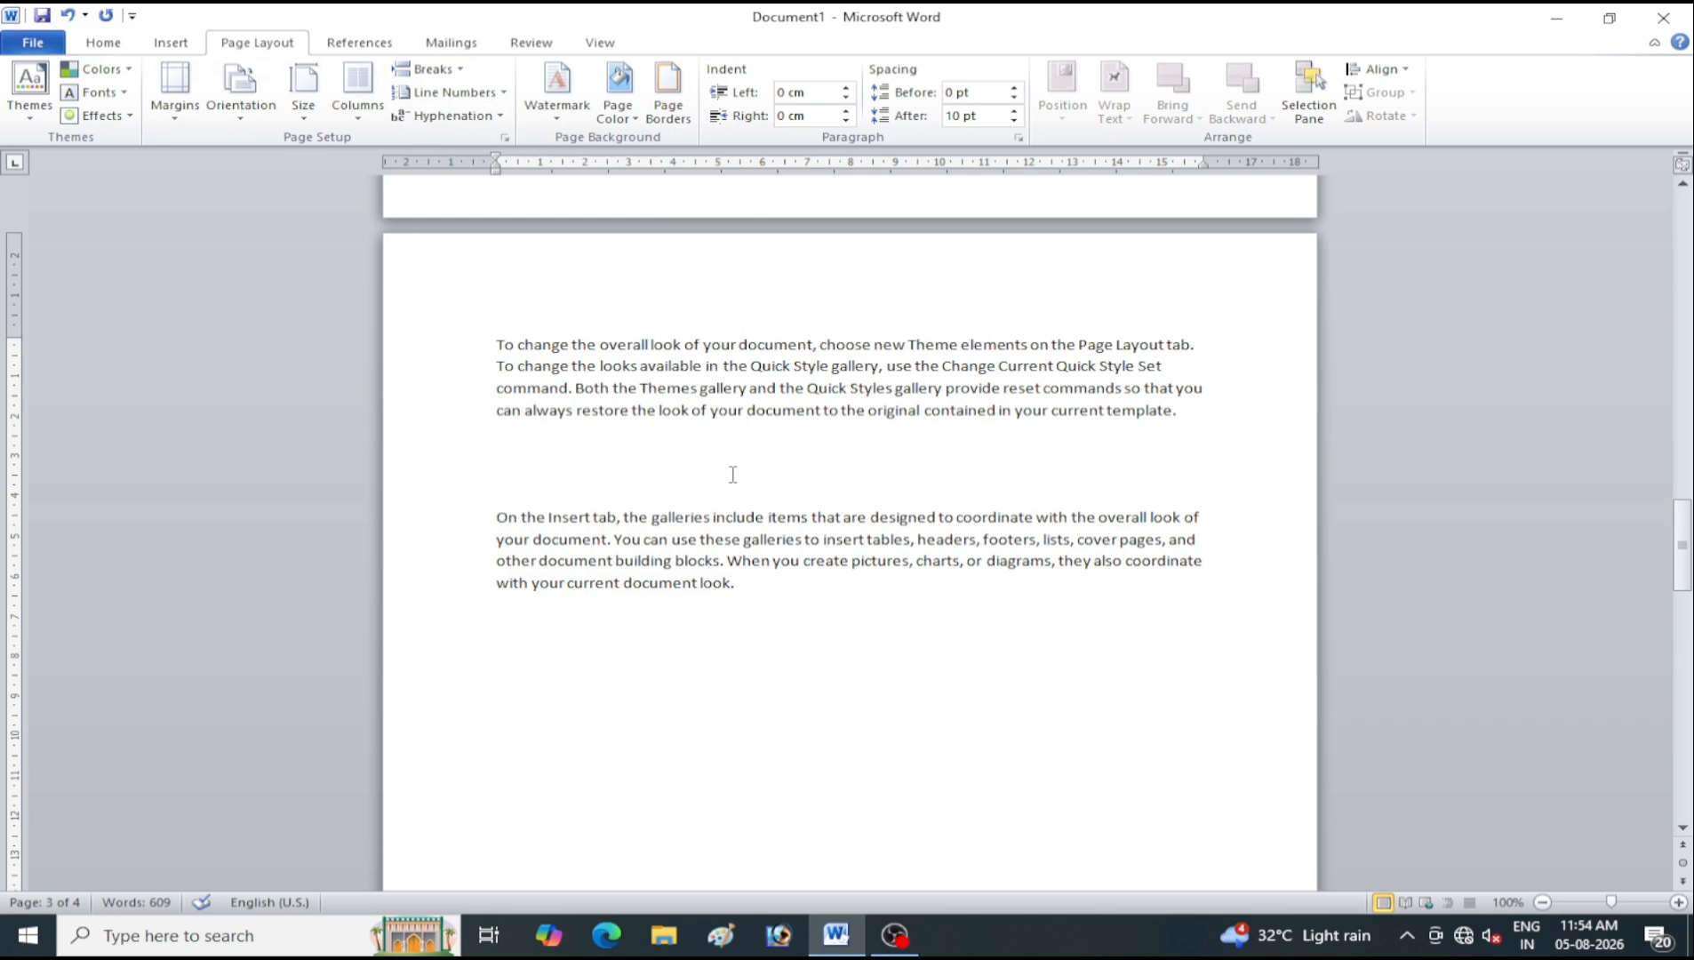
{"action": "left_click", "coordinate": [106, 49]}
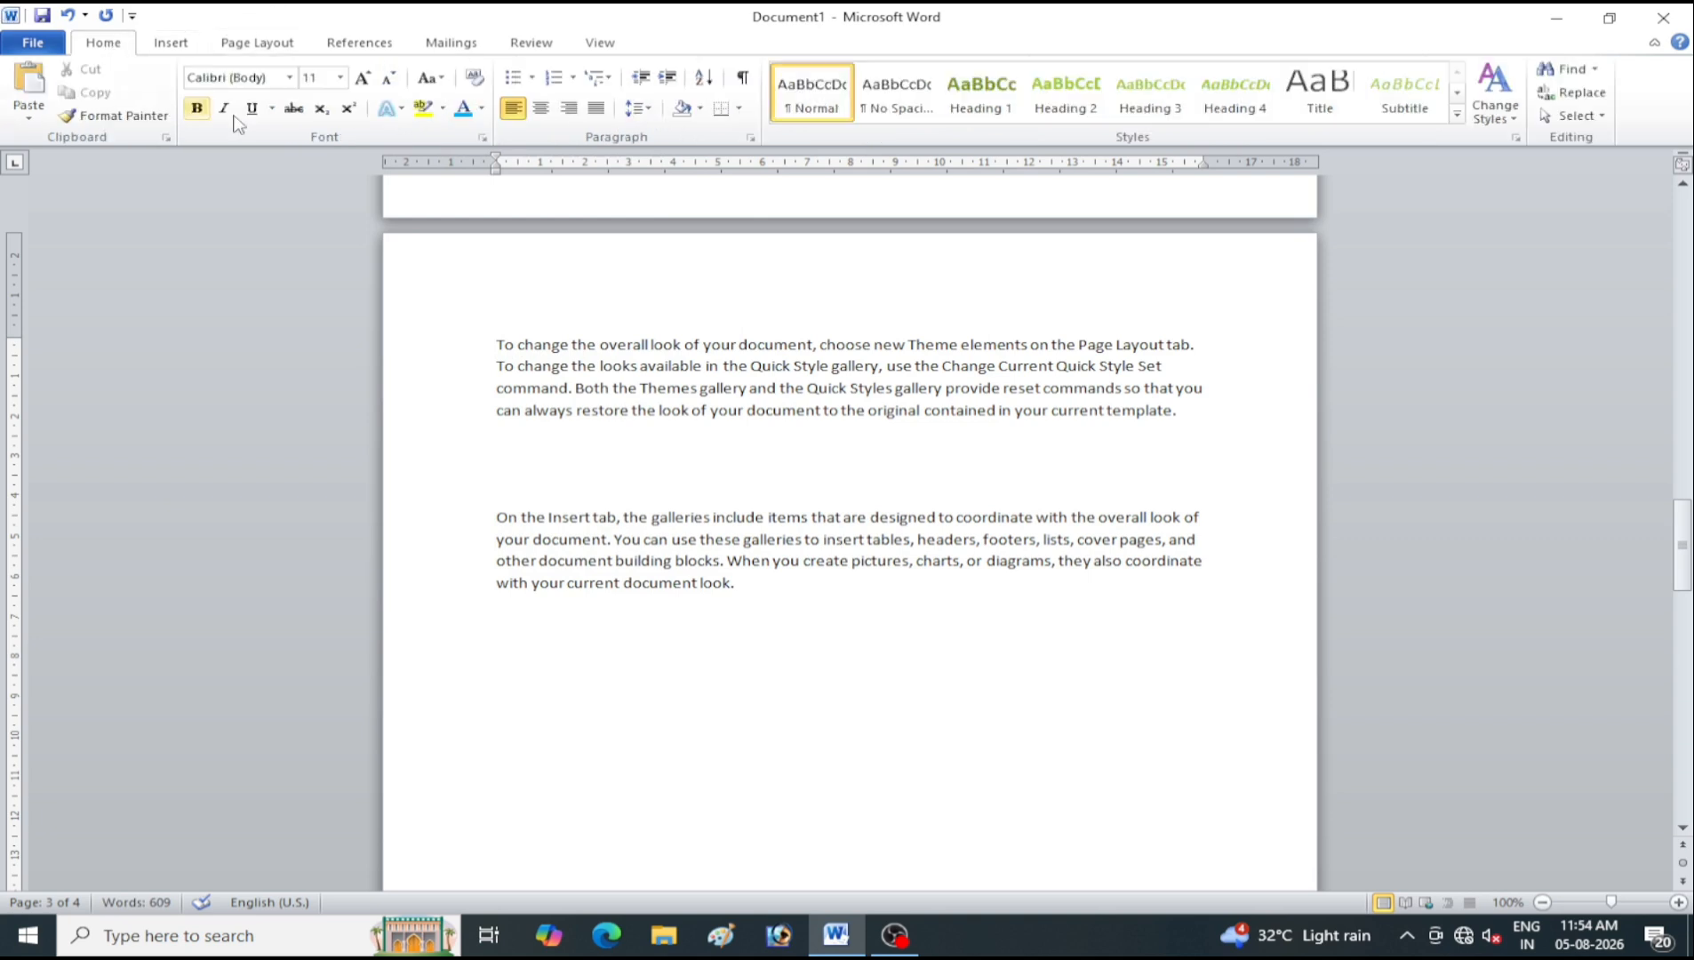
{"action": "left_click", "coordinate": [483, 109]}
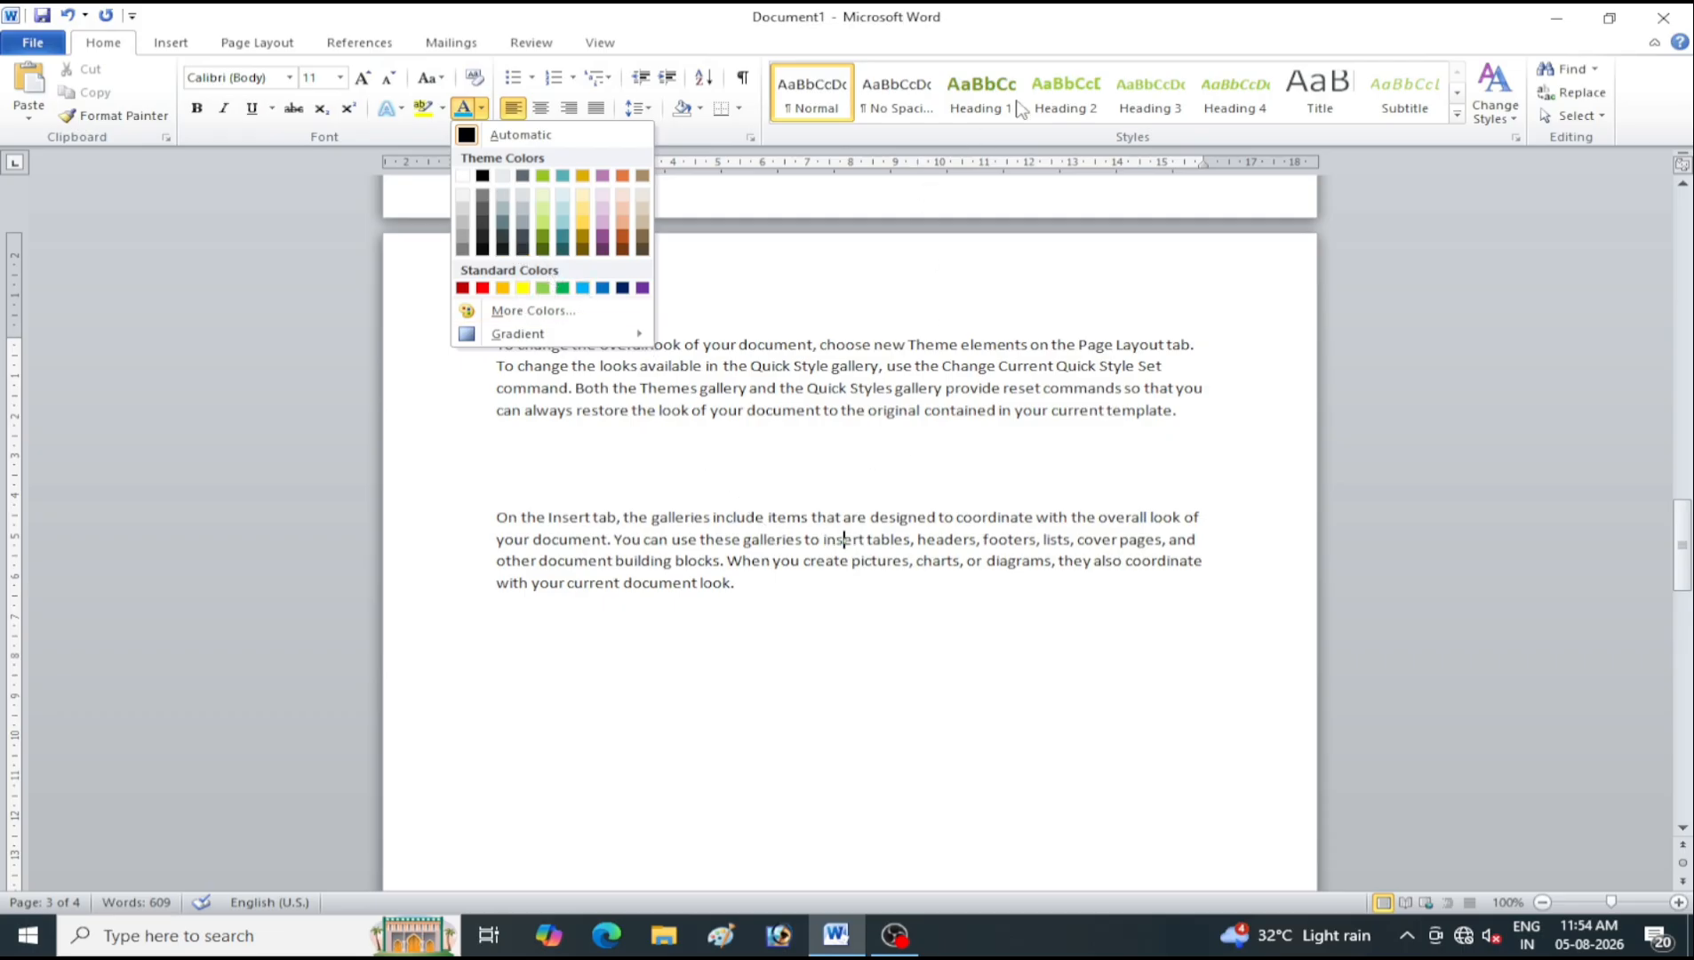
{"action": "left_click", "coordinate": [1021, 530]}
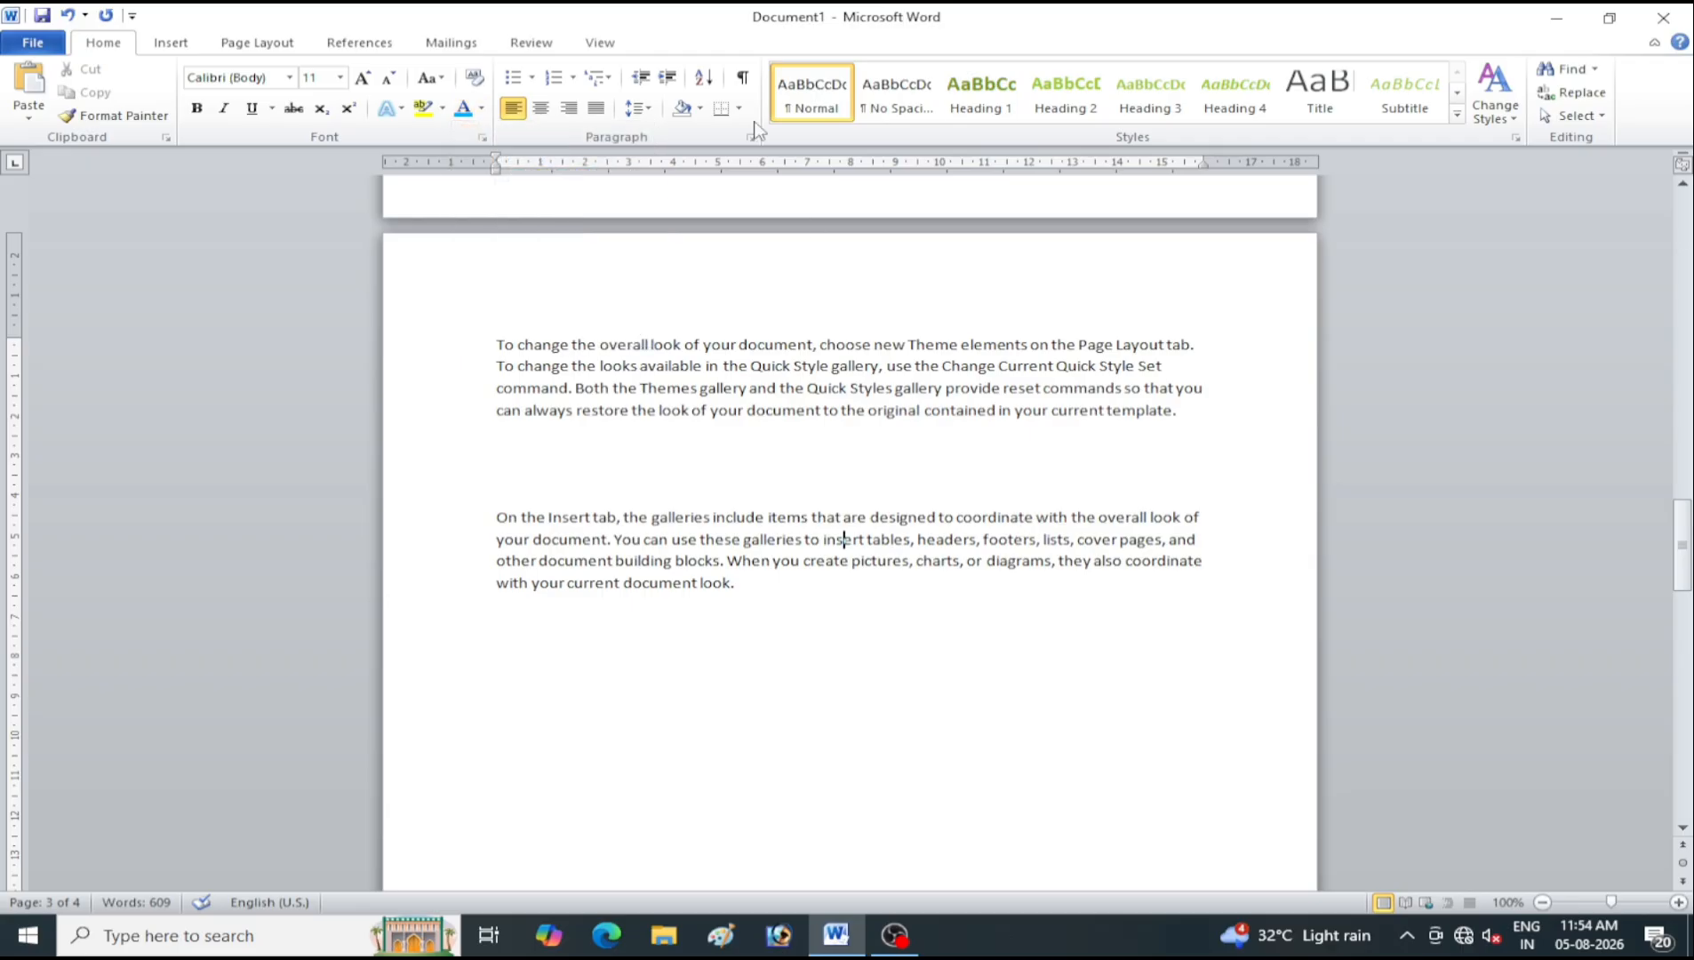
{"action": "left_click", "coordinate": [700, 108]}
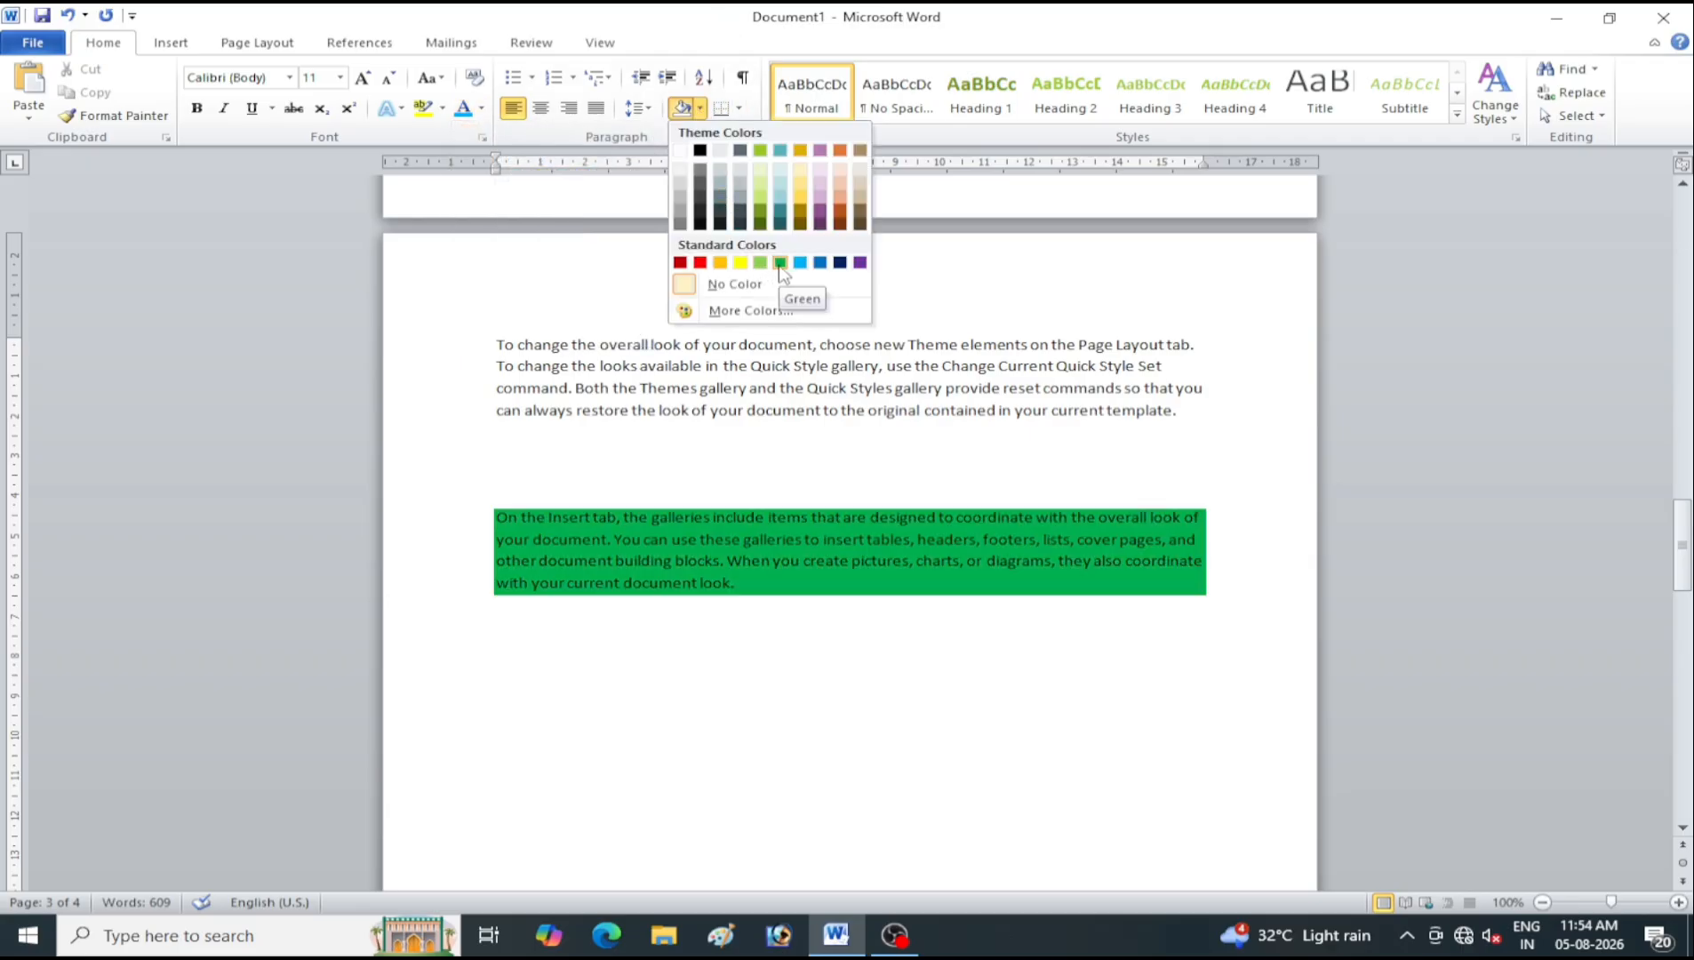
Set the text highlight color to red and reset it to No Color
{"action": "left_click", "coordinate": [442, 108]}
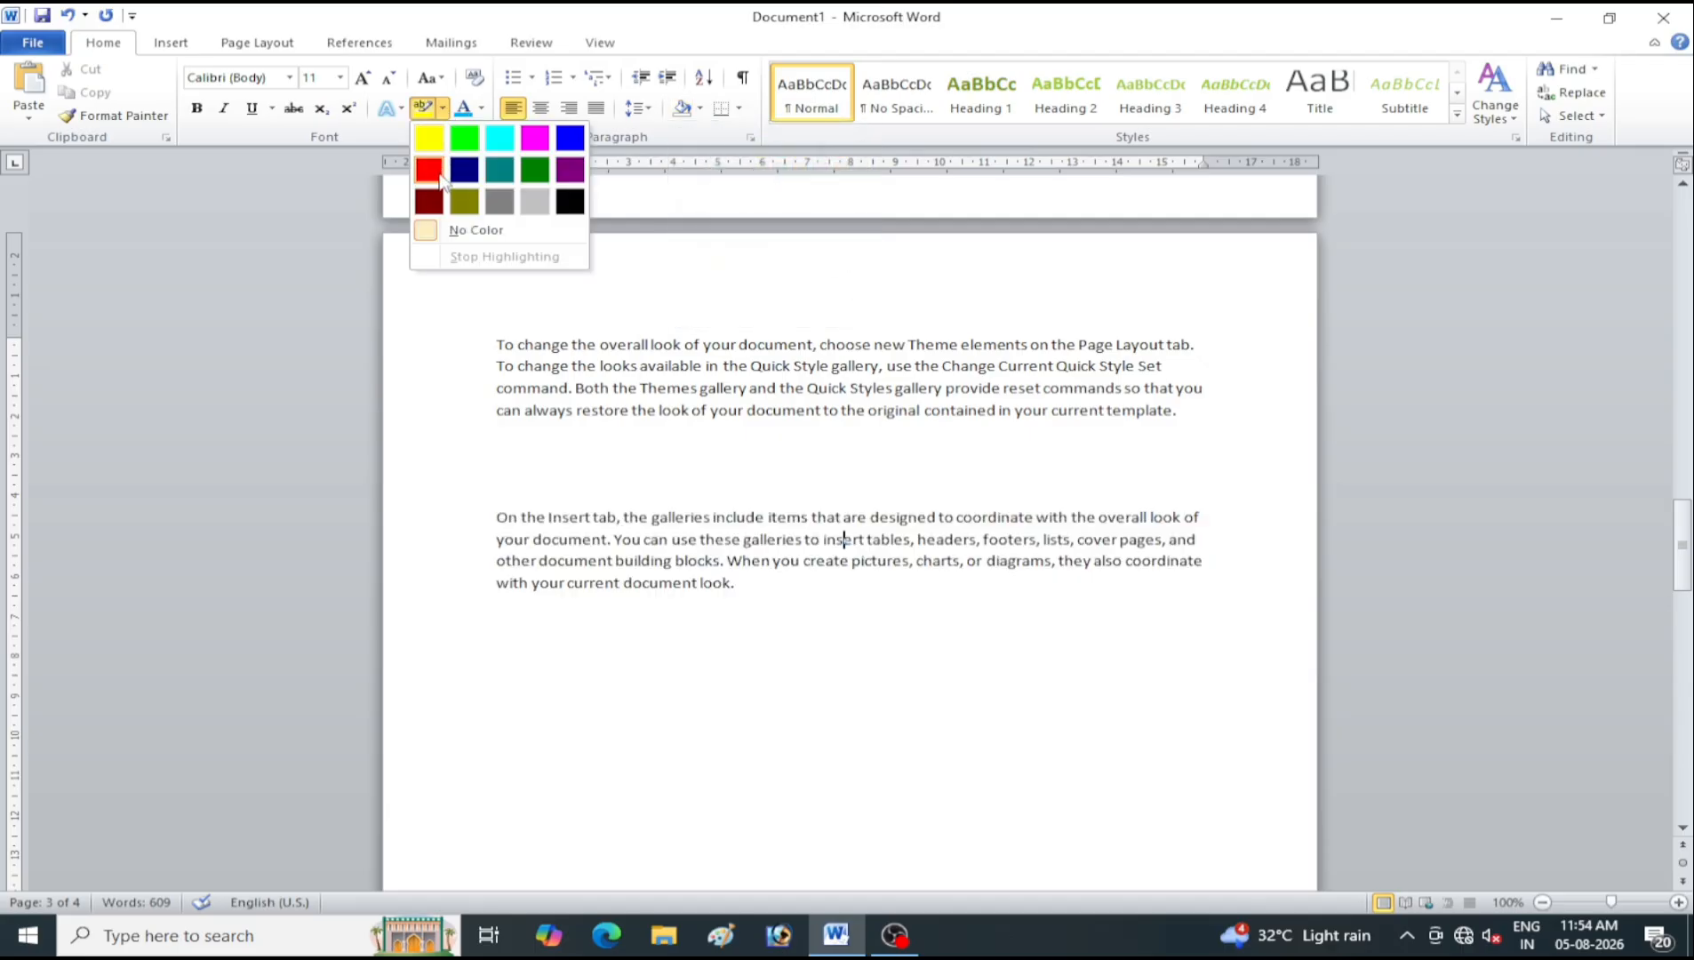
{"action": "left_click", "coordinate": [432, 177]}
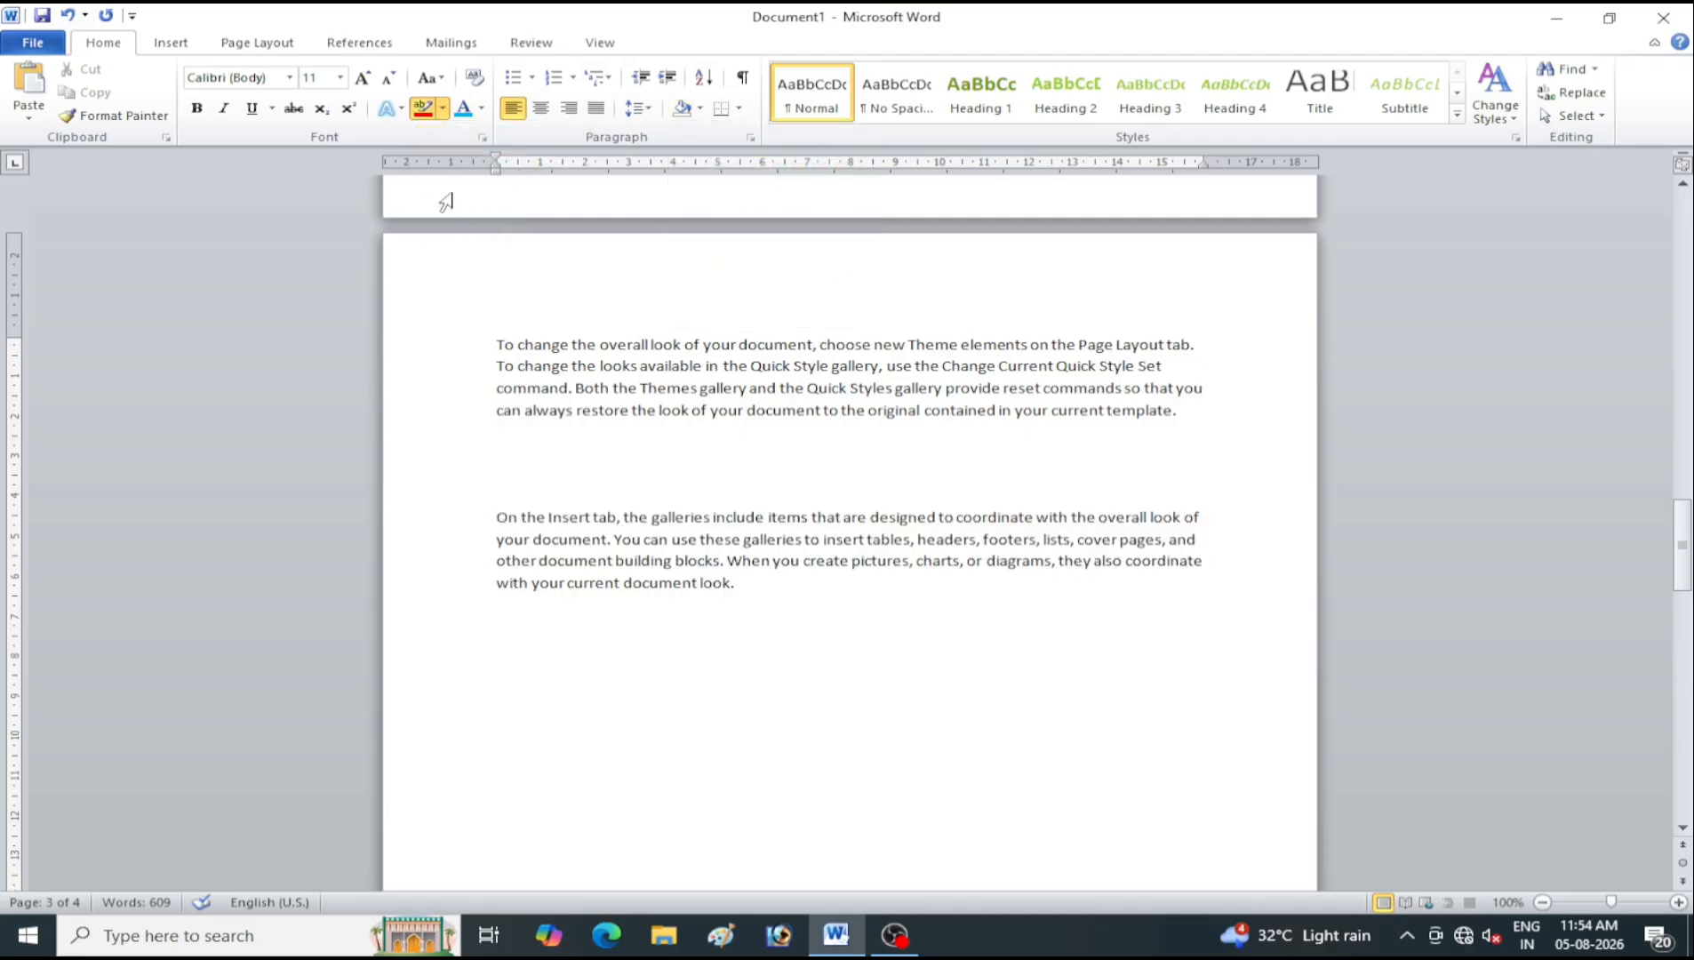
{"action": "left_click", "coordinate": [442, 110]}
{"action": "left_click", "coordinate": [453, 230]}
Shade the "On the Insert tab" paragraph on page 3 light blue and clear the shading with No Color
{"action": "left_click", "coordinate": [701, 108]}
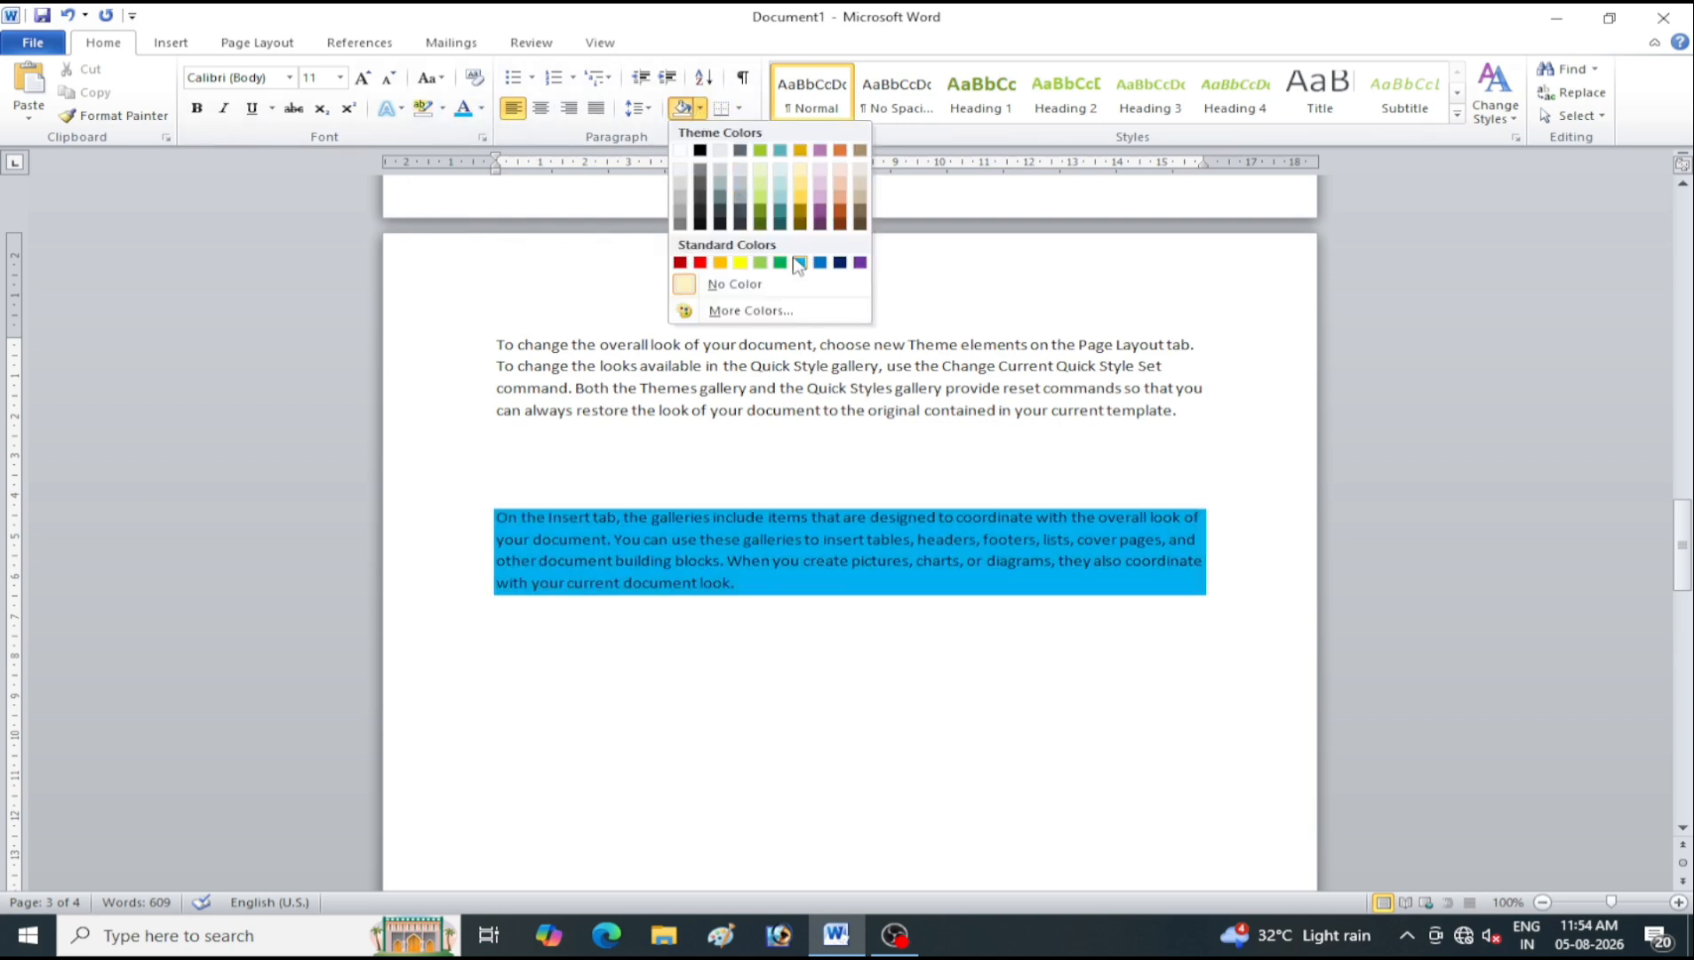
{"action": "left_click", "coordinate": [798, 263]}
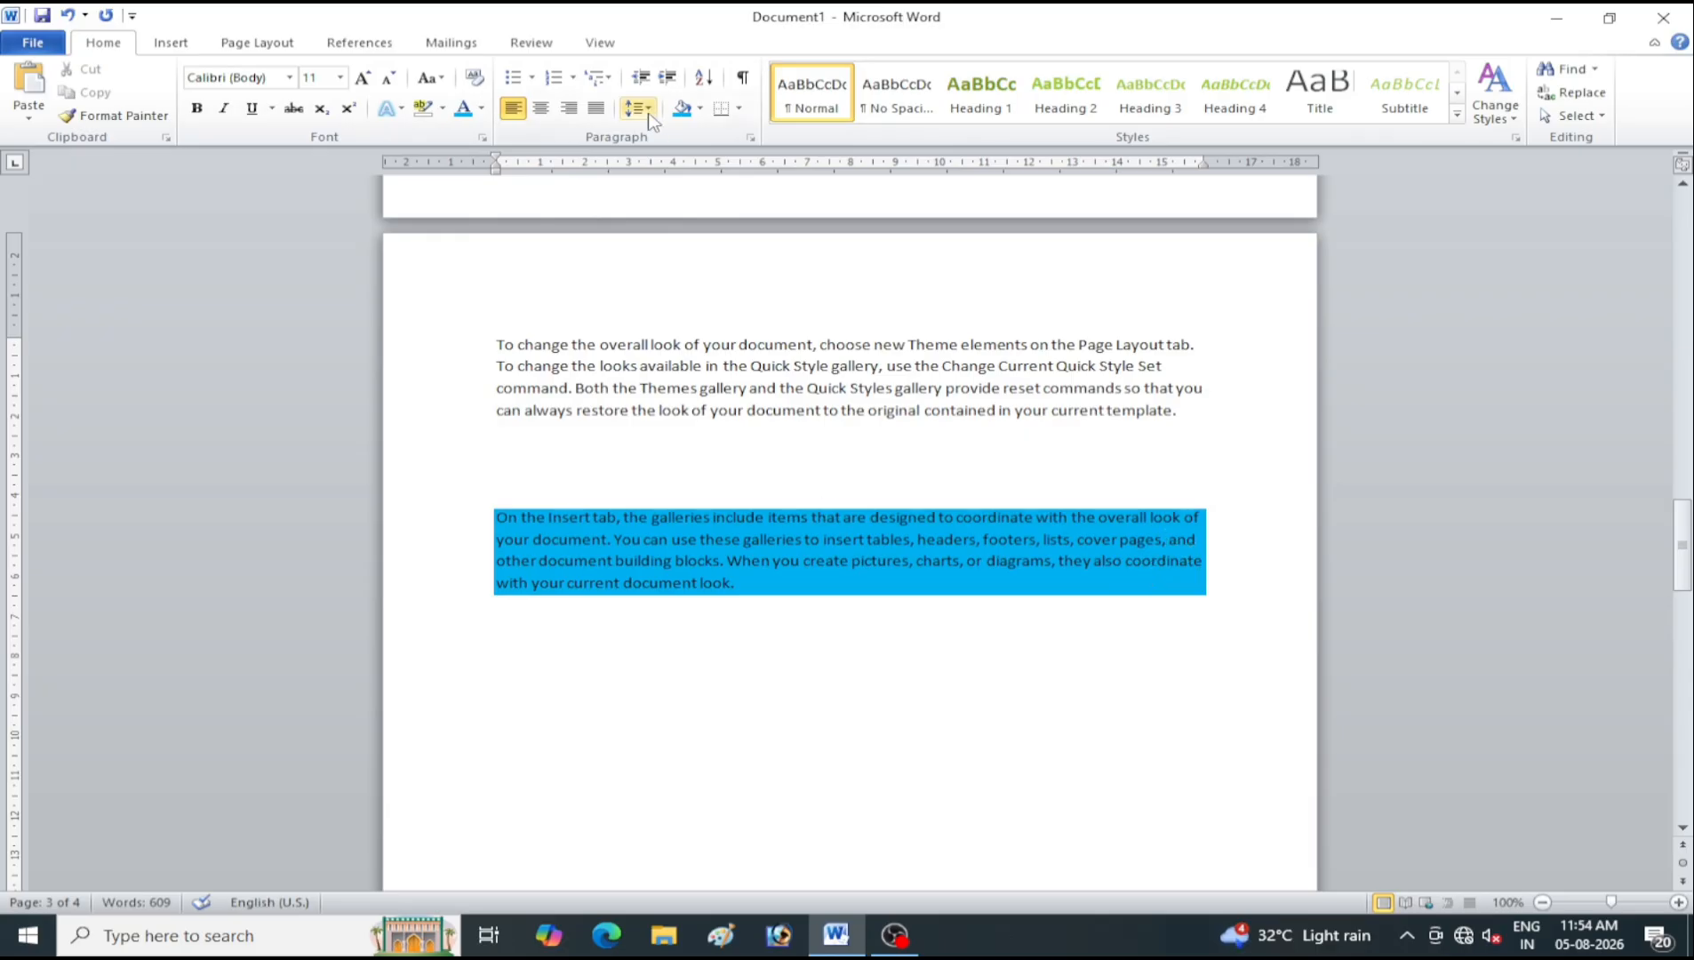
{"action": "left_click", "coordinate": [701, 109]}
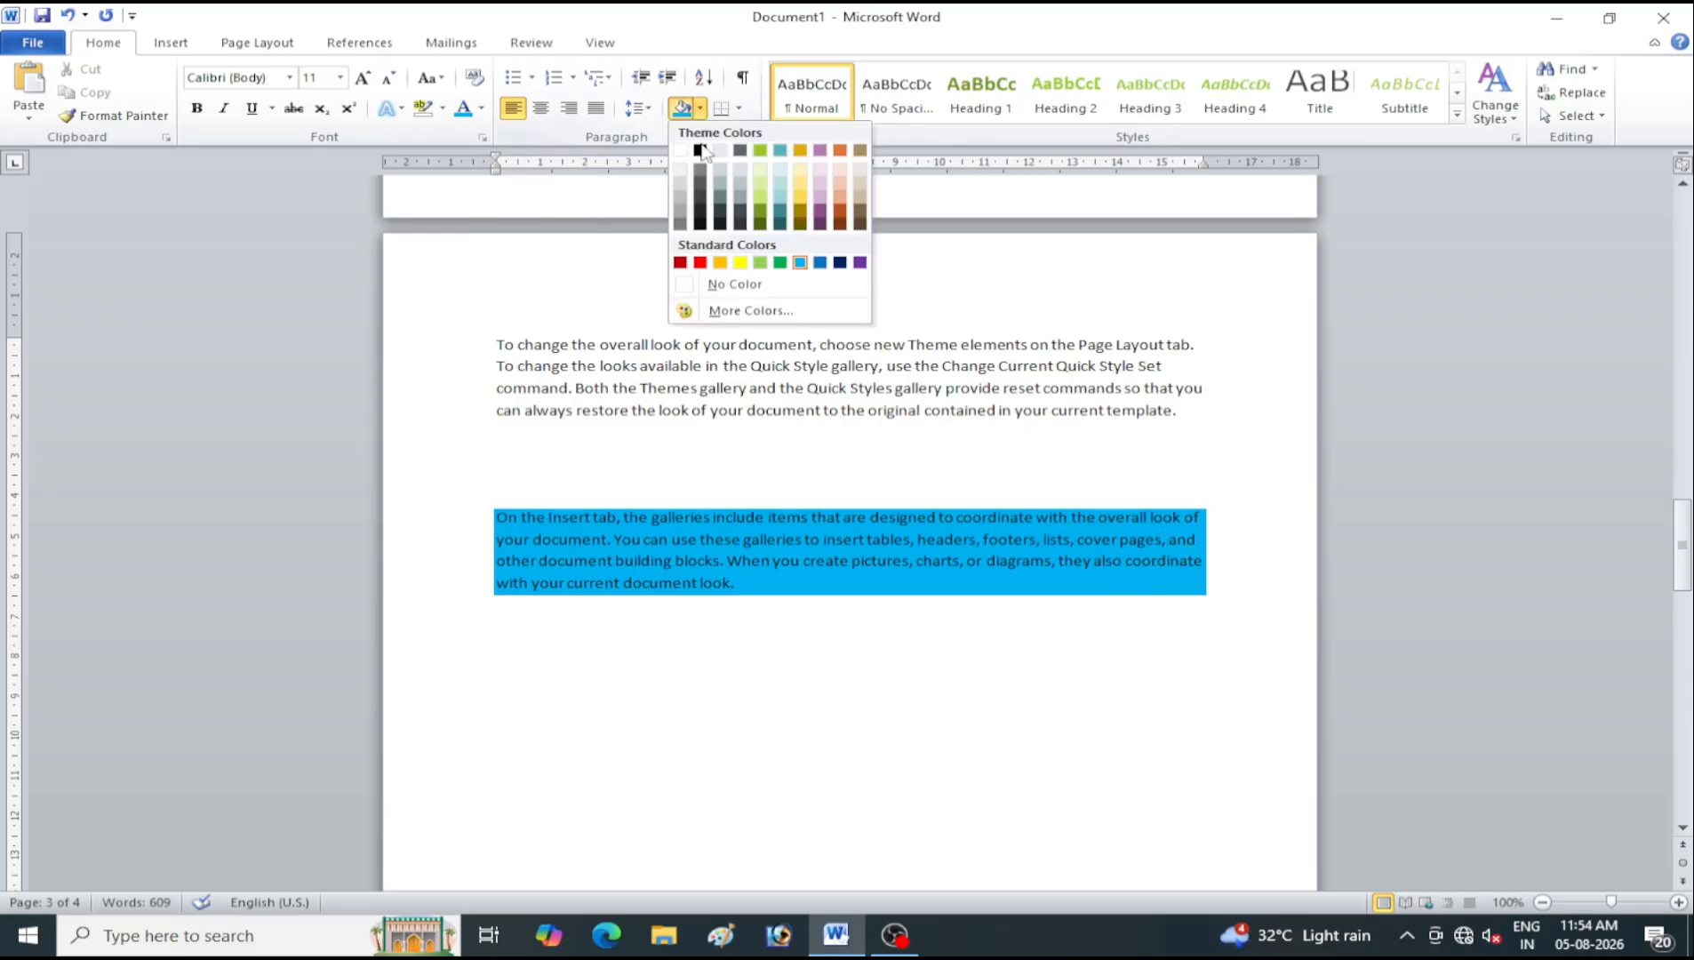
{"action": "left_click", "coordinate": [735, 284]}
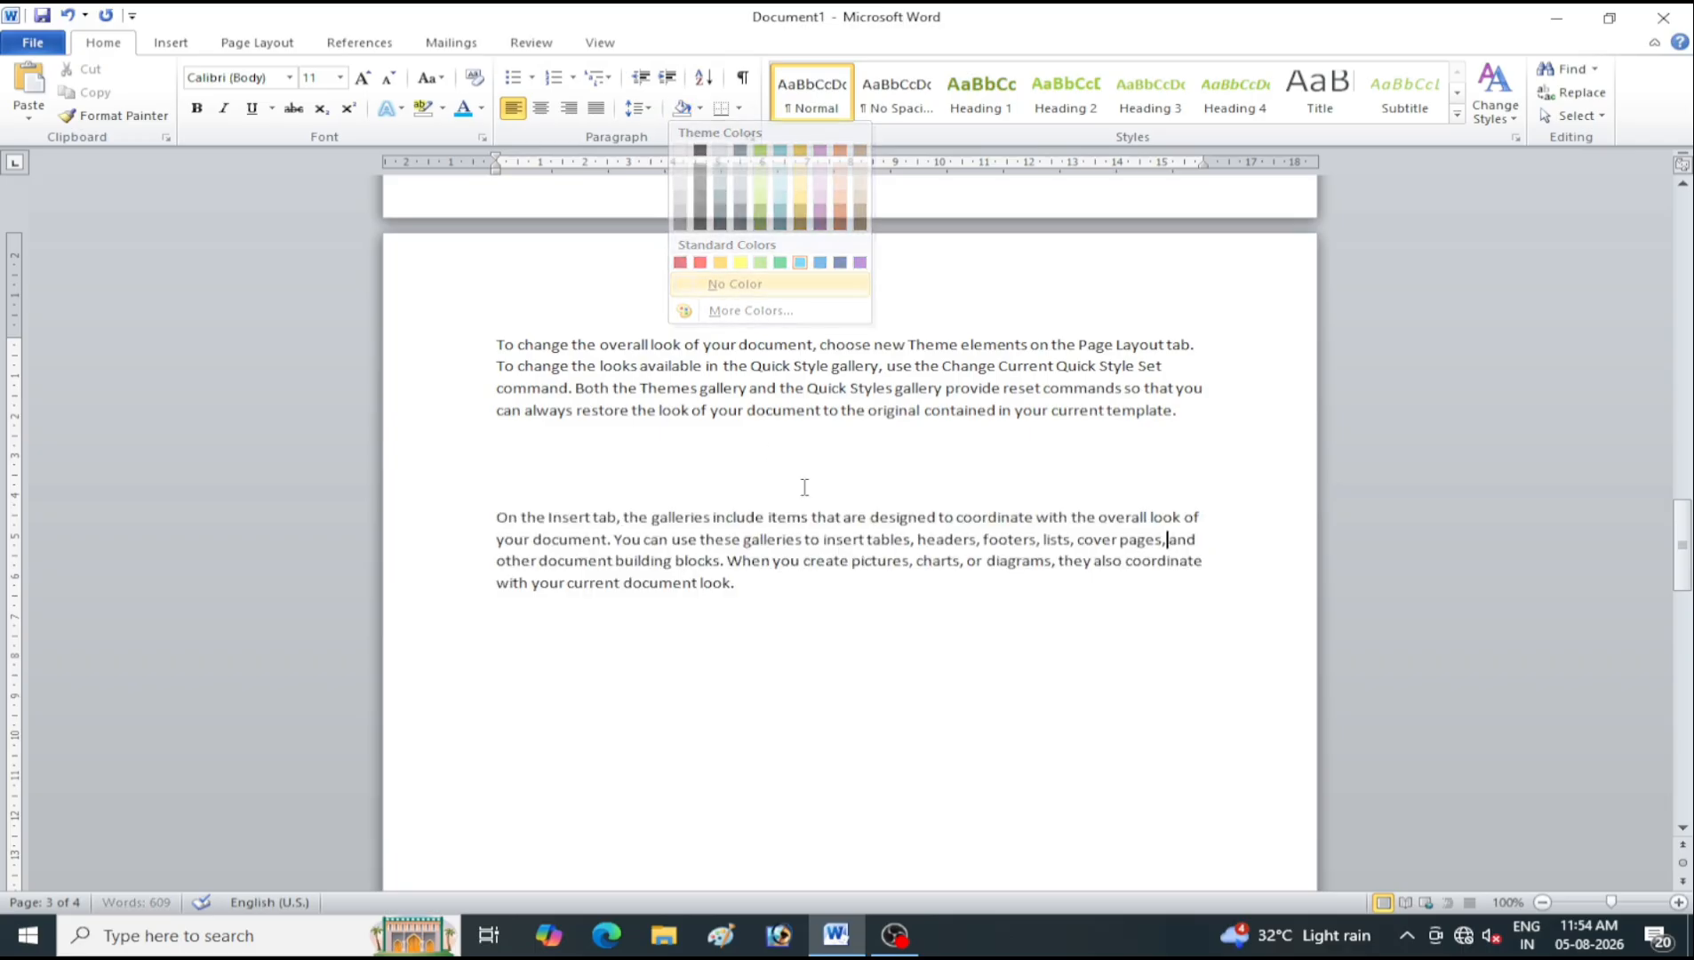
Split the "On the Insert tab" paragraph after "cover pages," and shade the new second paragraph green
{"action": "left_click", "coordinate": [1169, 539]}
{"action": "key", "text": "Return"}
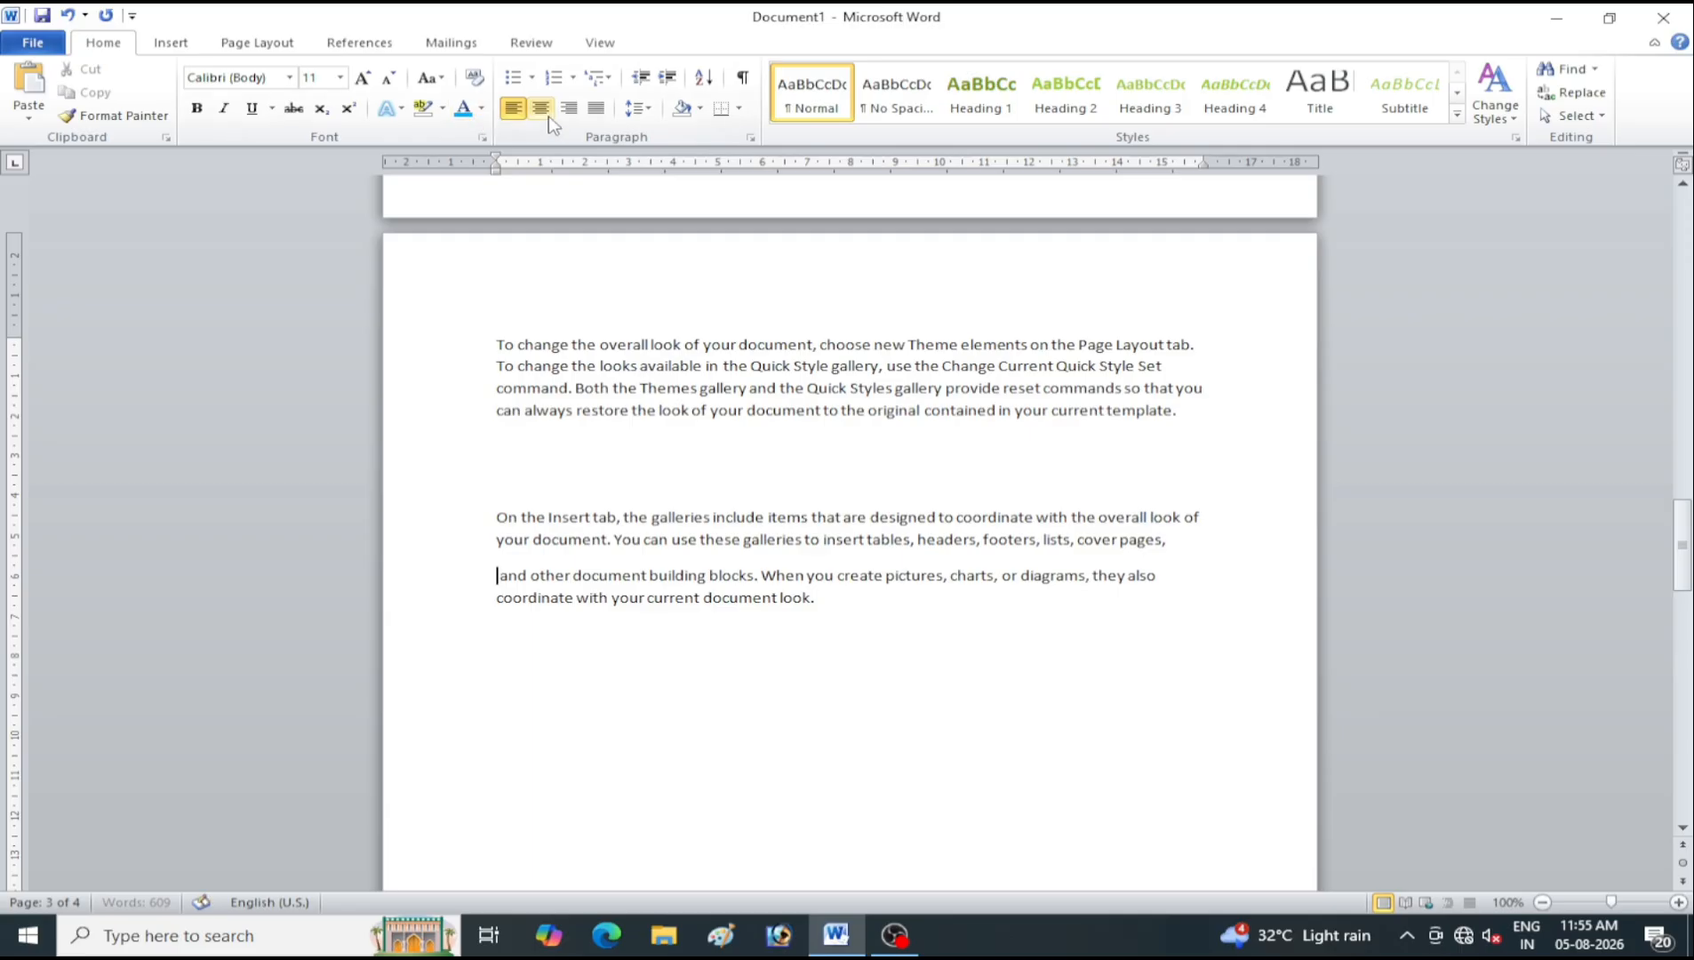
{"action": "left_click", "coordinate": [481, 108]}
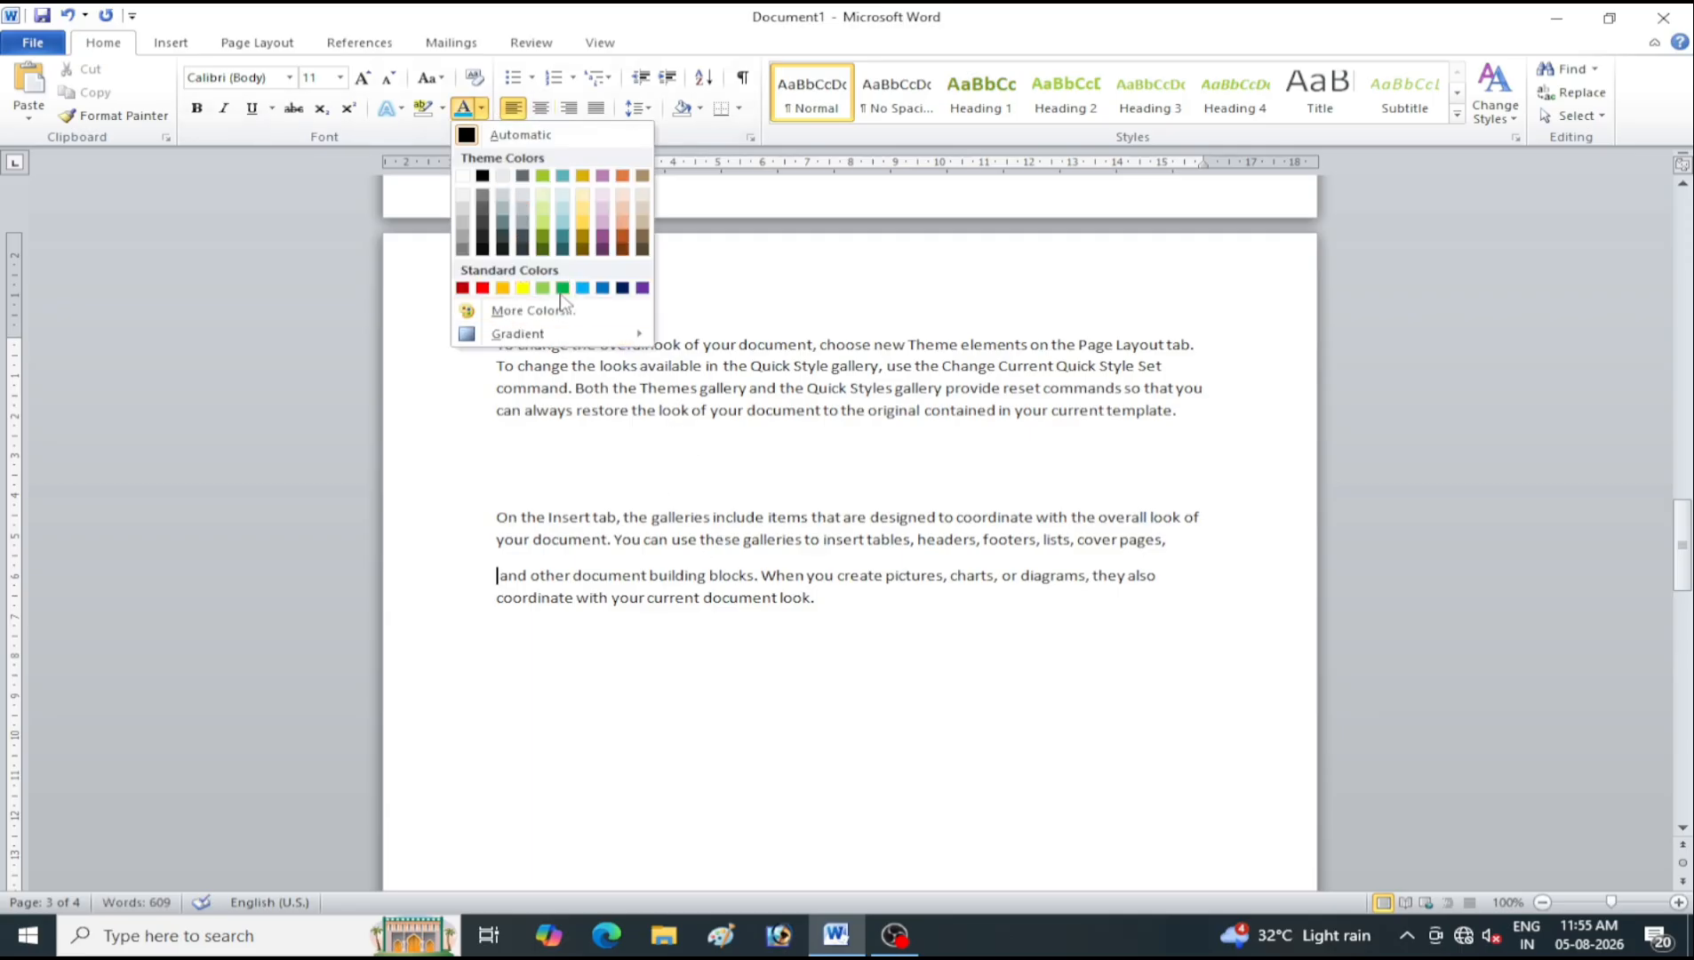
{"action": "left_click", "coordinate": [562, 287]}
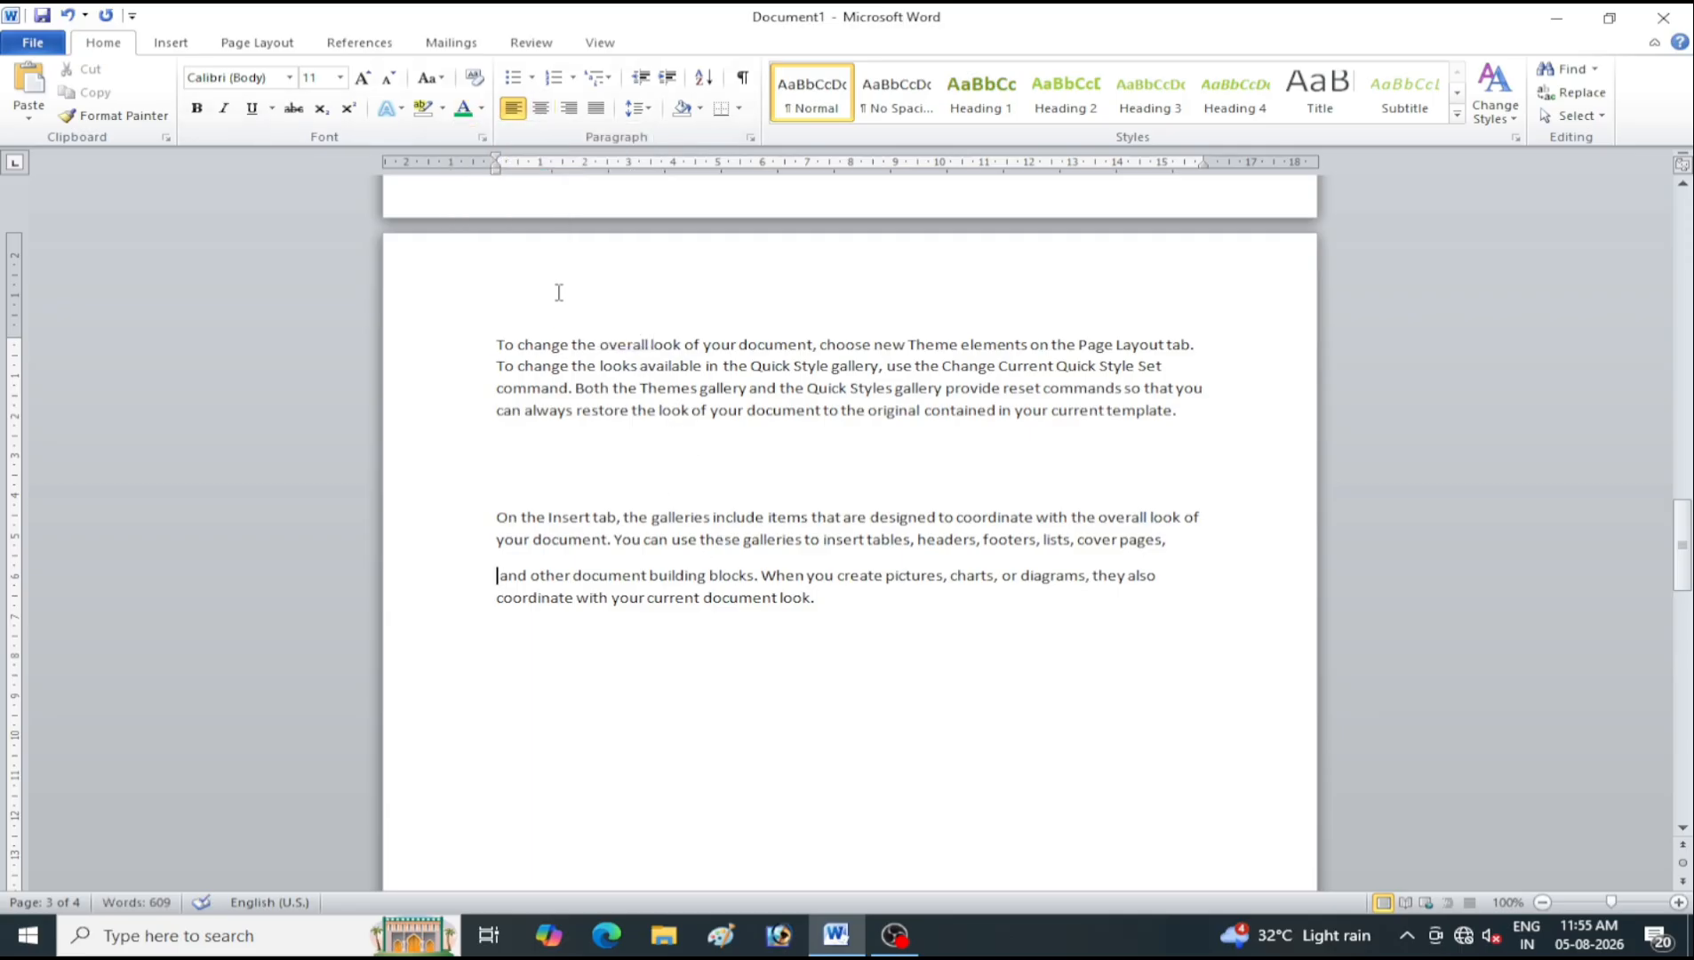
{"action": "left_click", "coordinate": [482, 105]}
{"action": "left_click", "coordinate": [518, 137]}
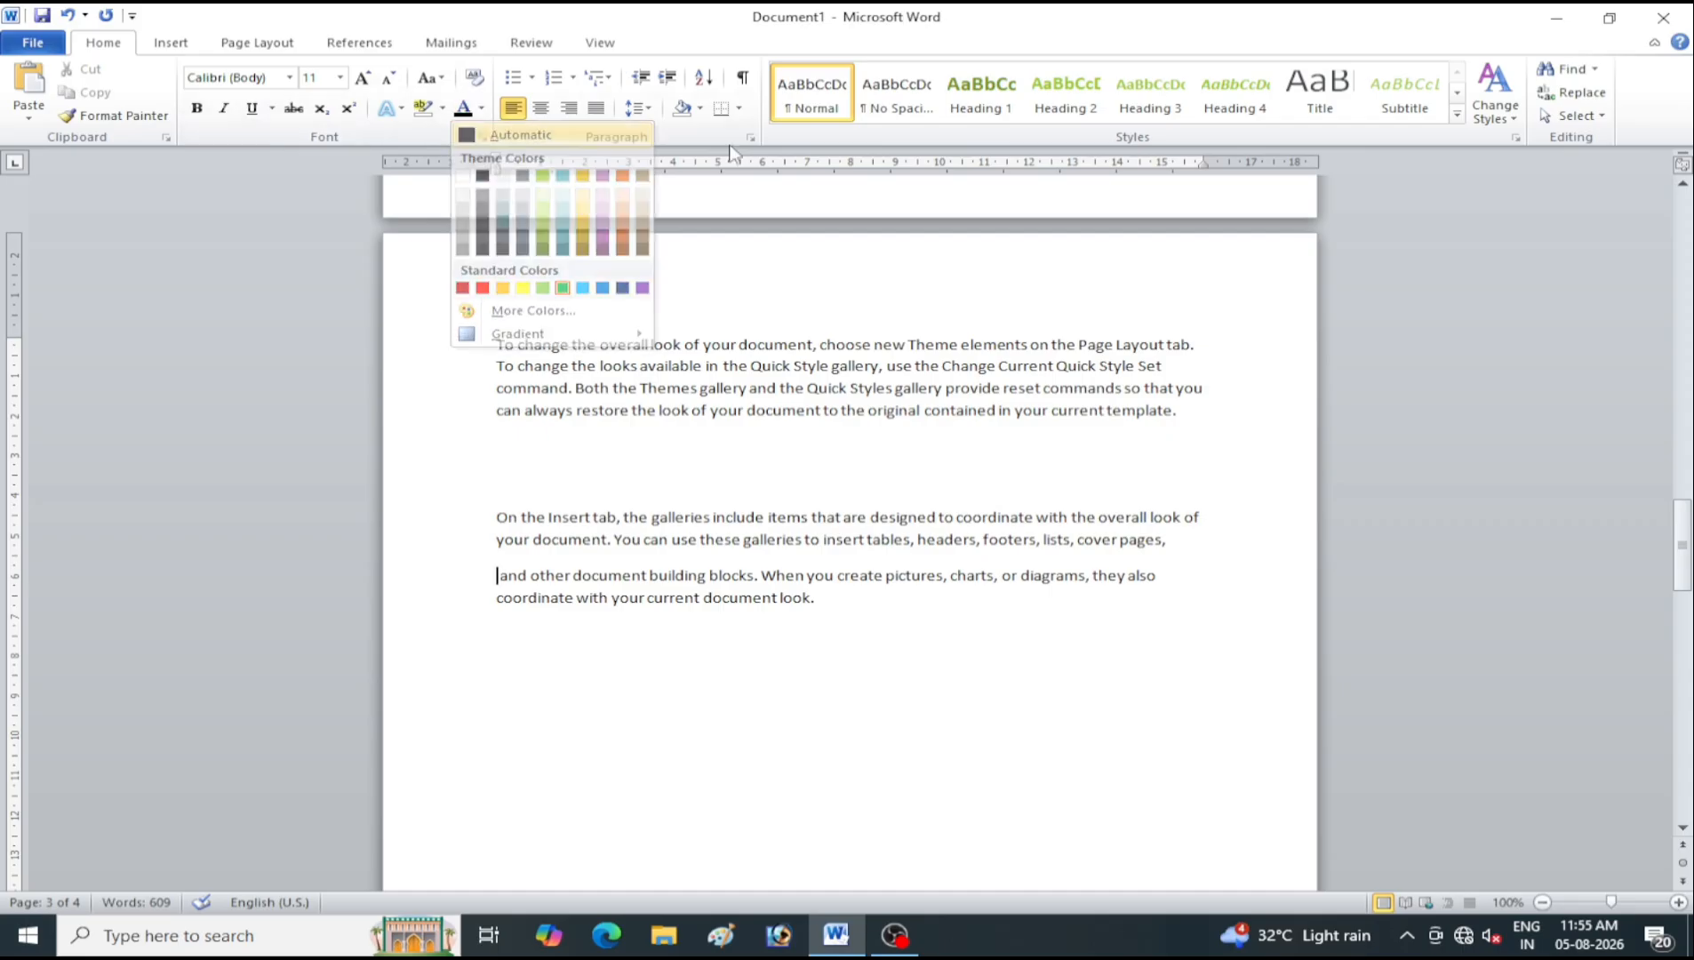
{"action": "left_click", "coordinate": [701, 108]}
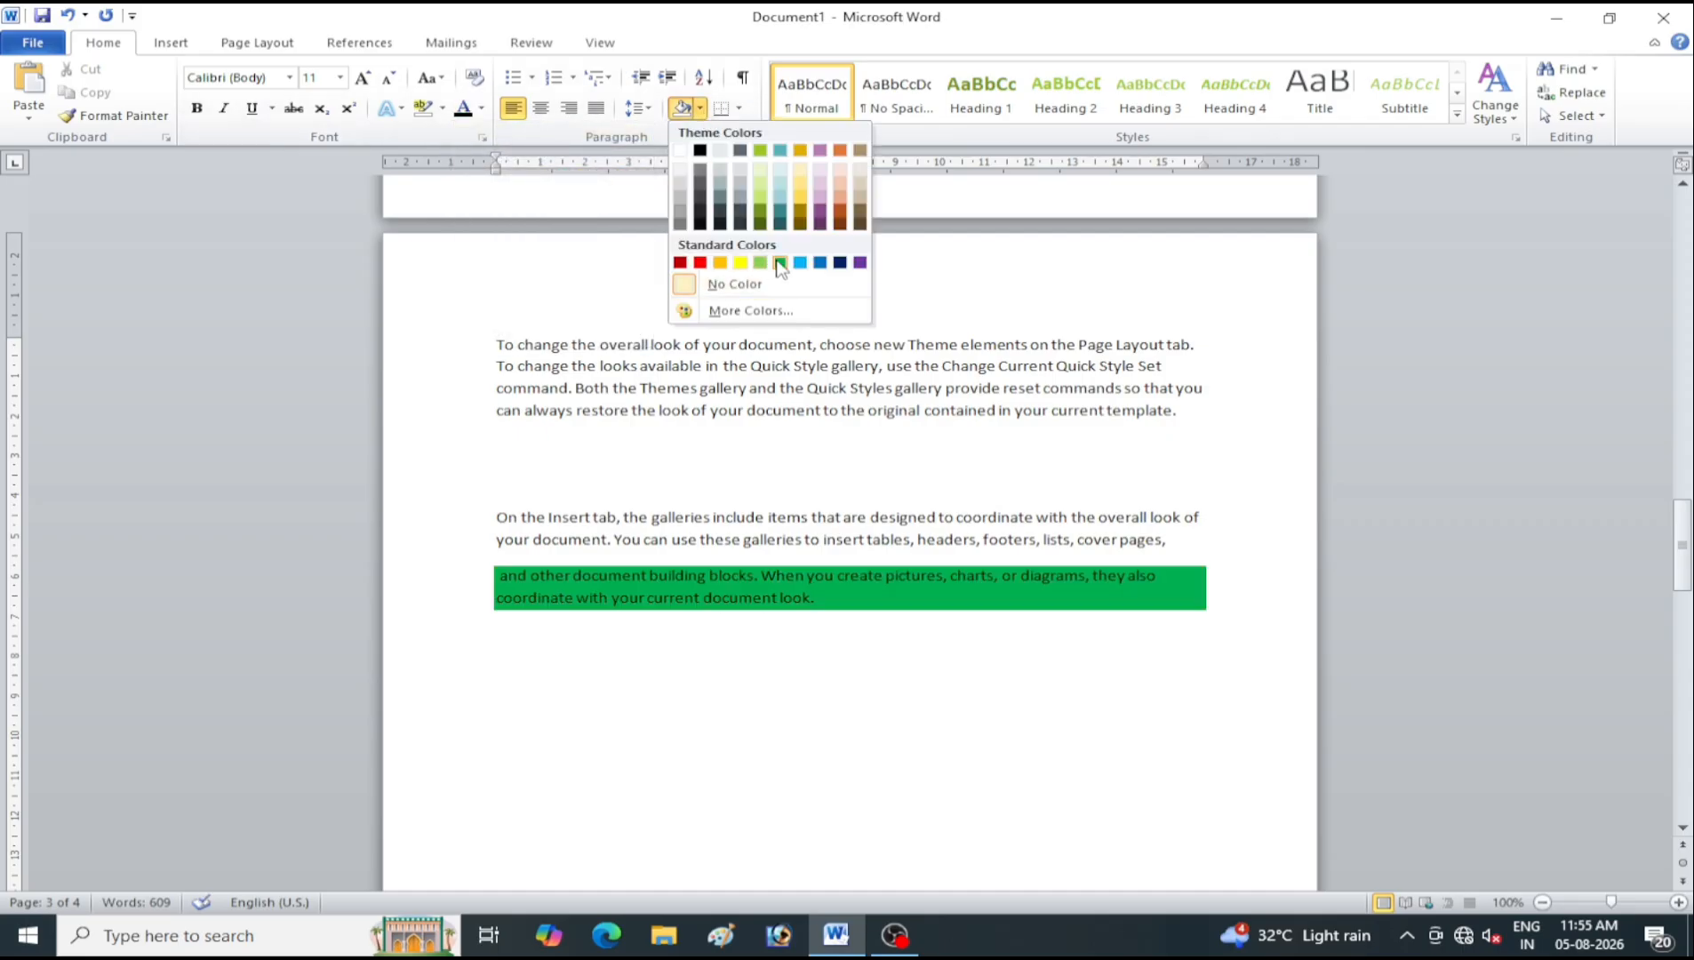
{"action": "left_click", "coordinate": [780, 263]}
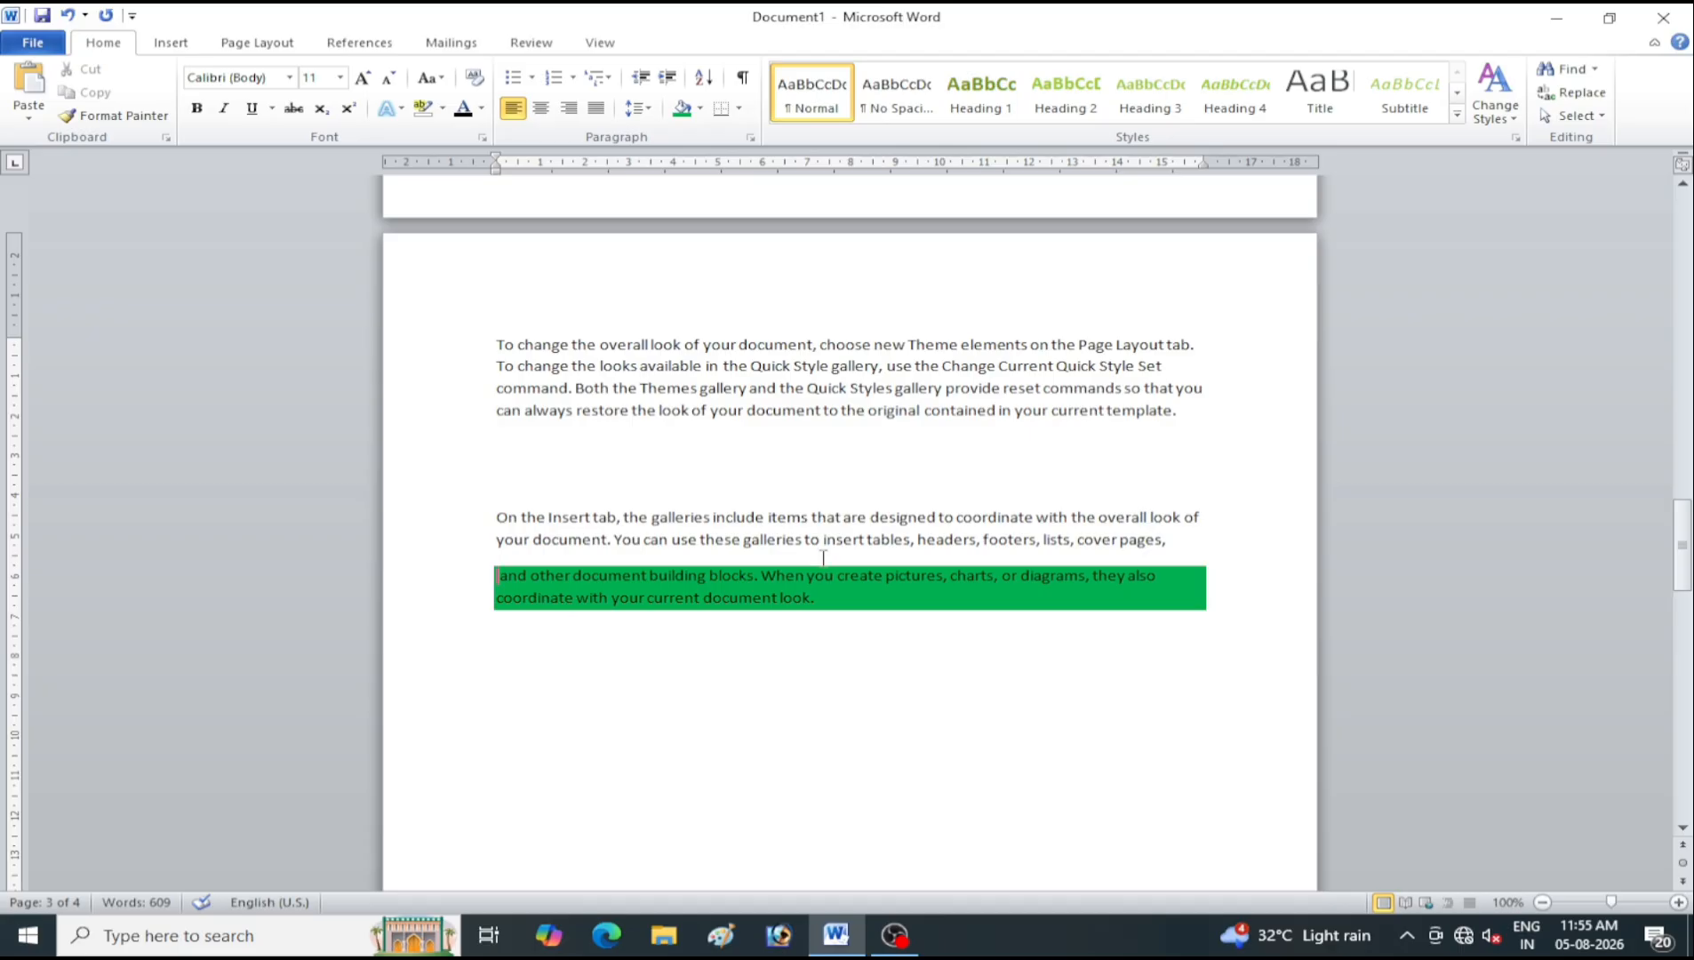
Undo the green shading and rejoin the split text into one paragraph
{"action": "left_click_drag", "start_coordinate": [804, 519], "coordinate": [870, 576]}
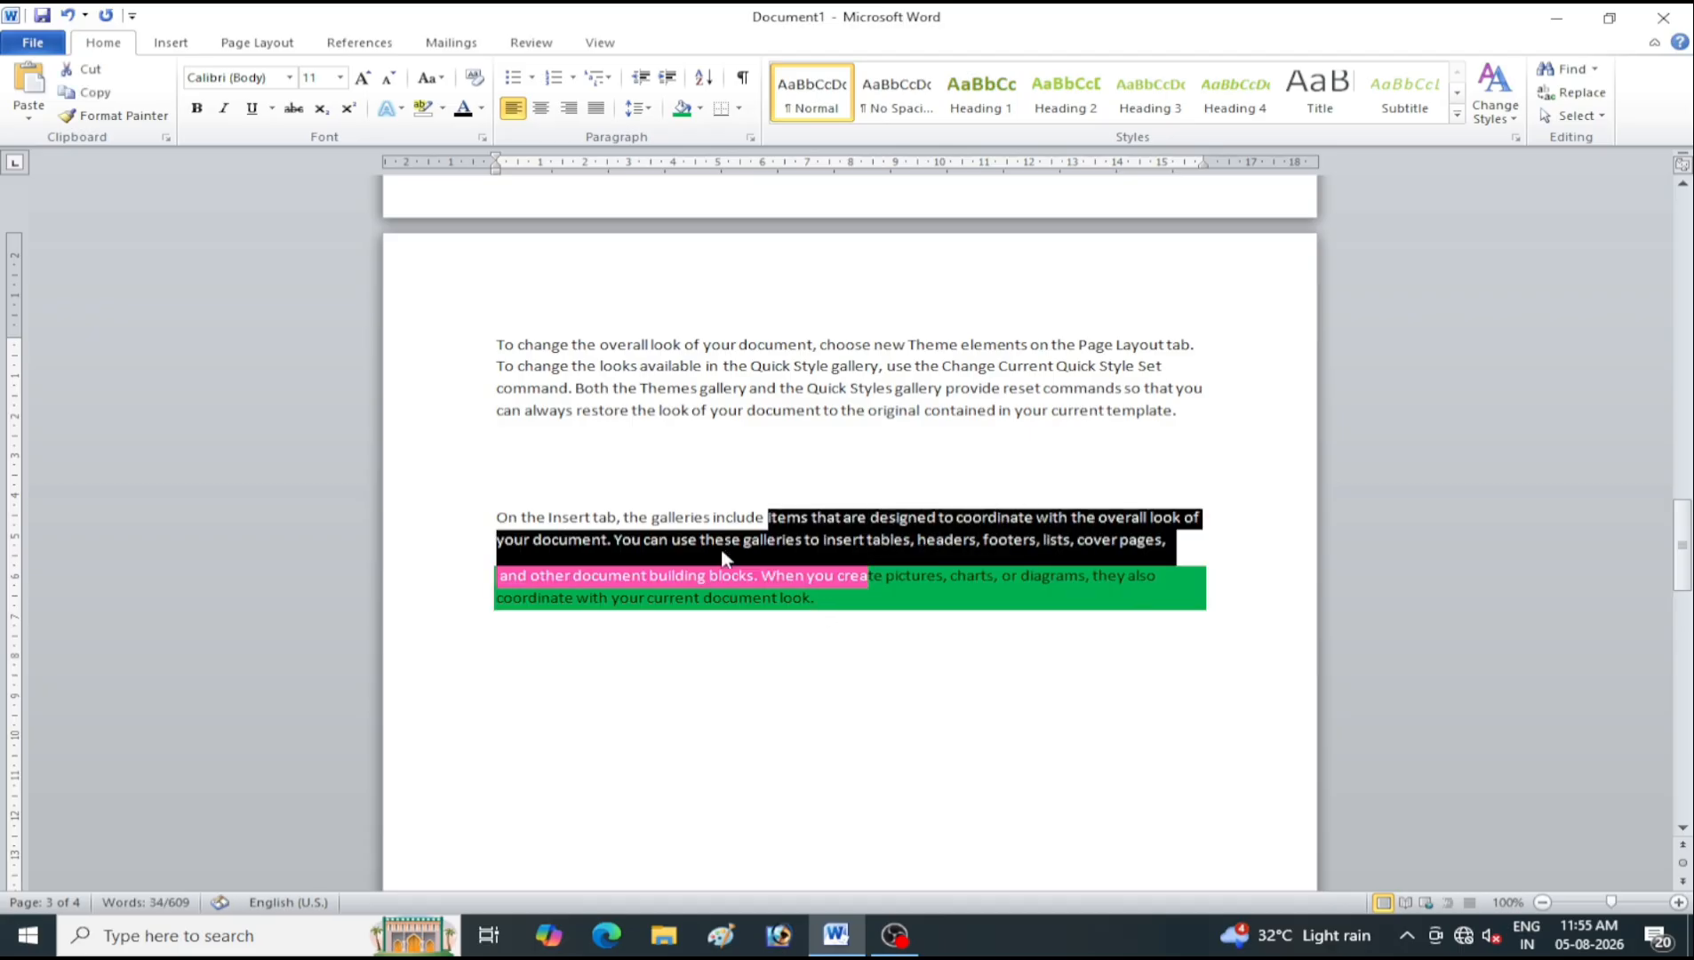
{"action": "left_click", "coordinate": [780, 589]}
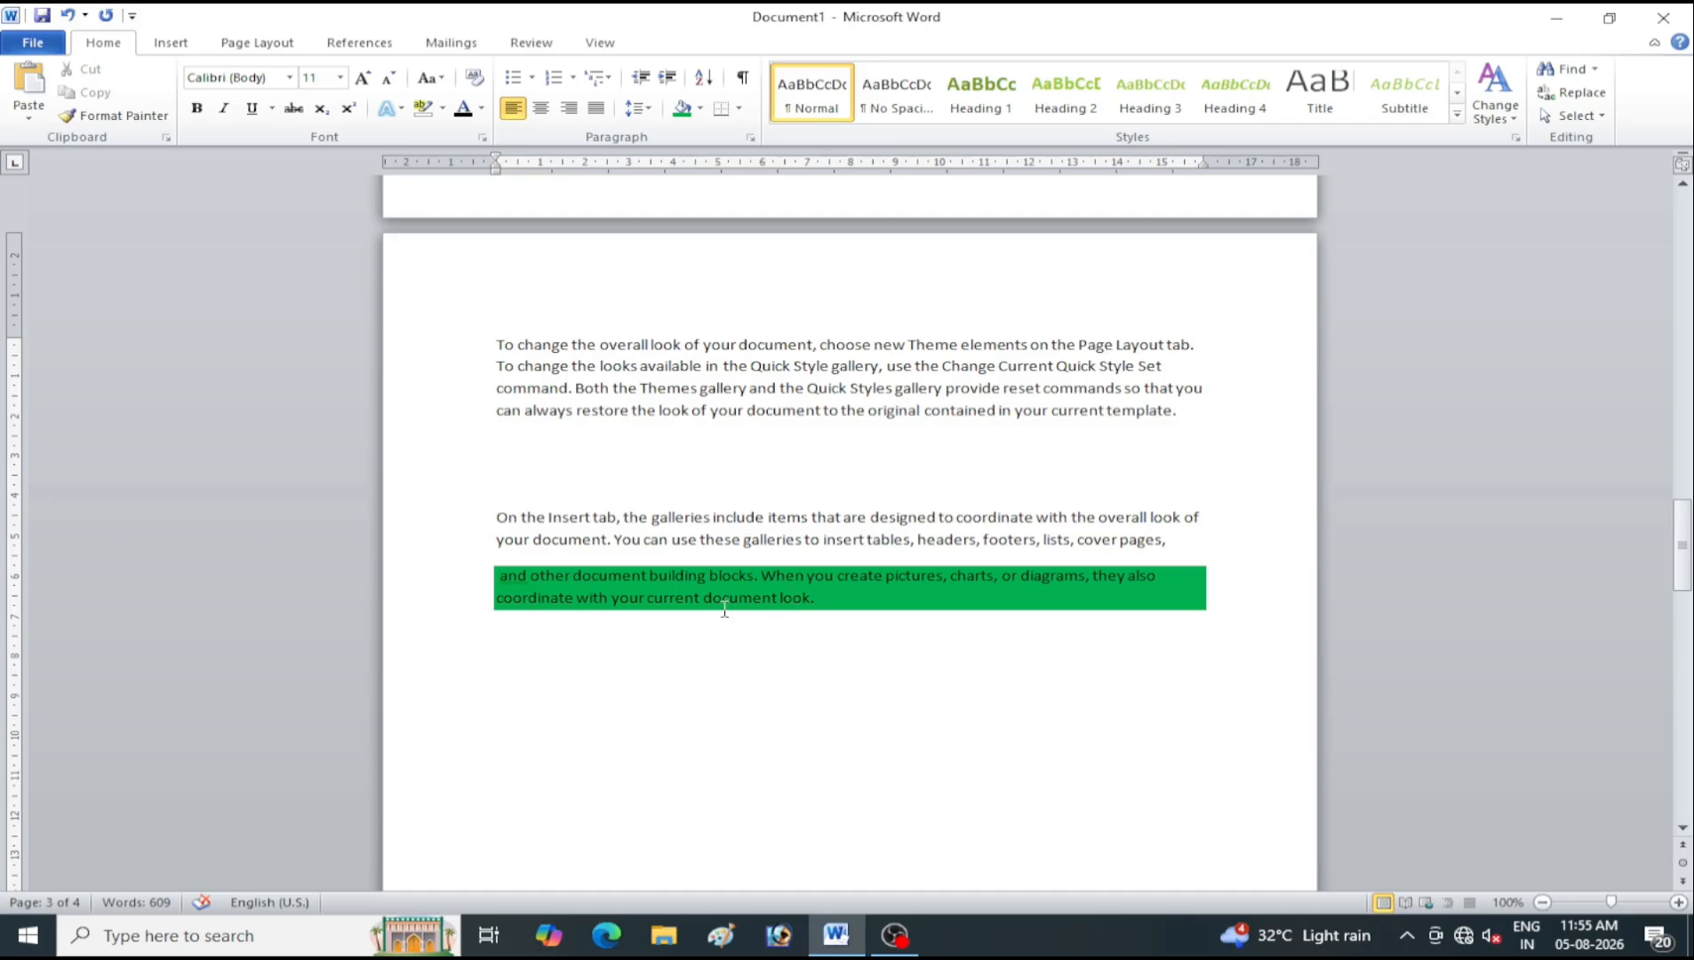
{"action": "key", "text": "ctrl+z"}
{"action": "key", "text": "BackSpace"}
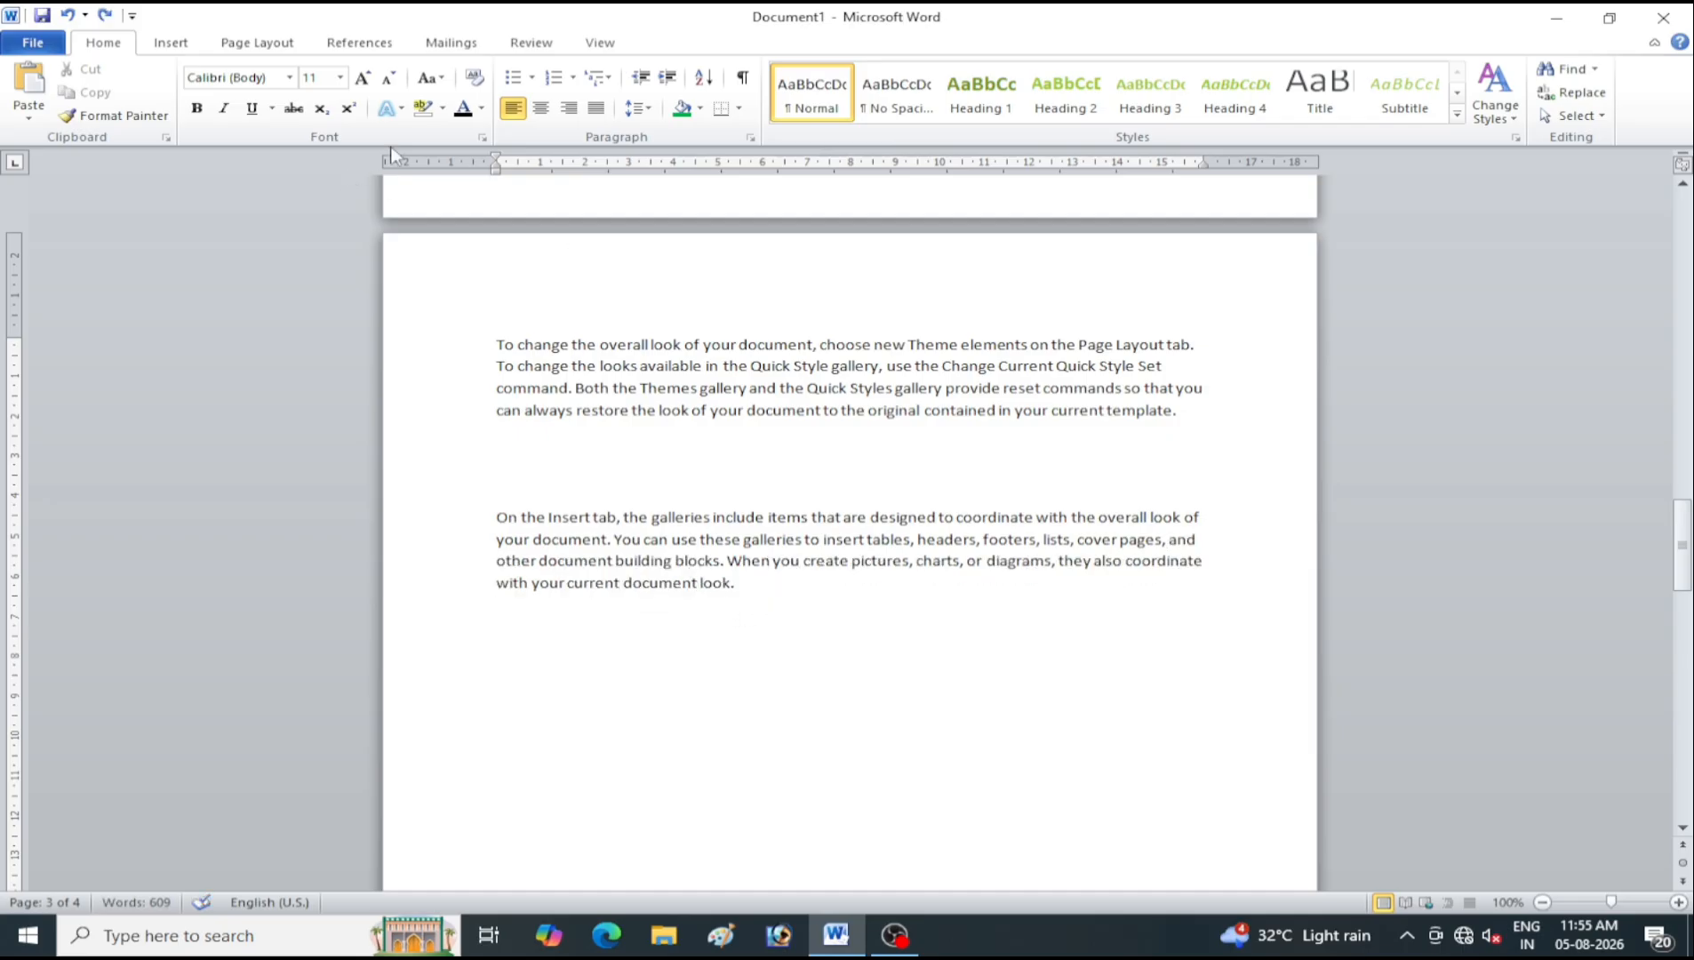
Insert two Text Wrapping breaks after "cover pages," in the "On the Insert tab" paragraph
{"action": "left_click", "coordinate": [289, 46]}
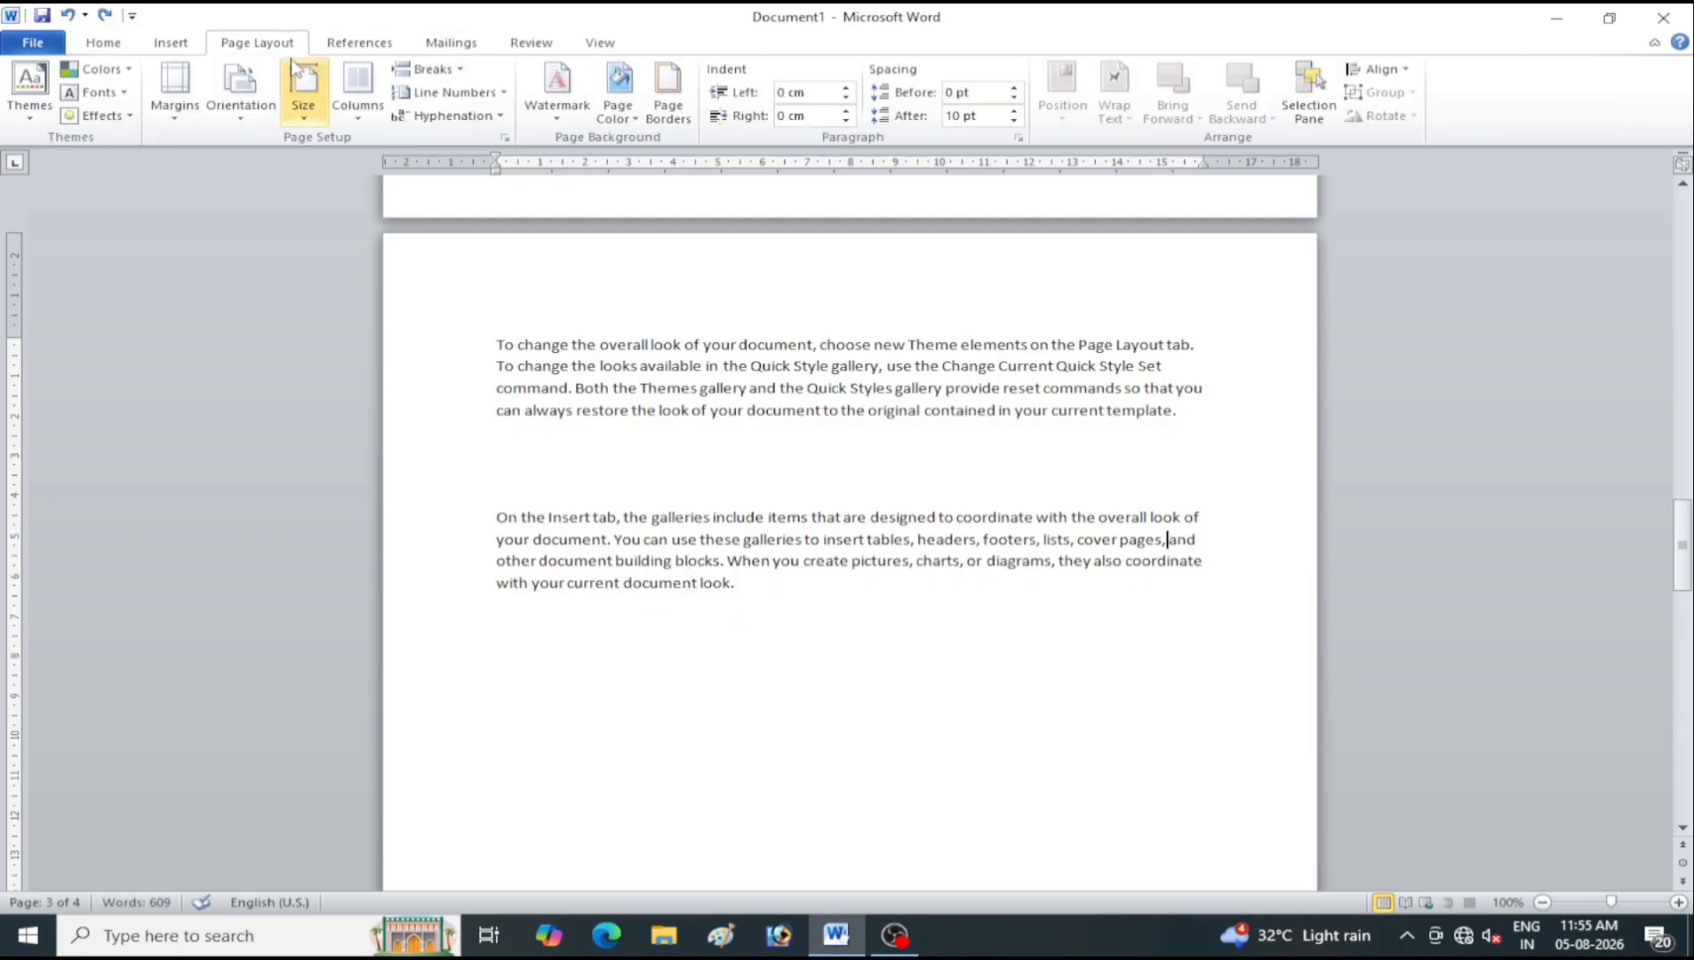
{"action": "left_click", "coordinate": [428, 69]}
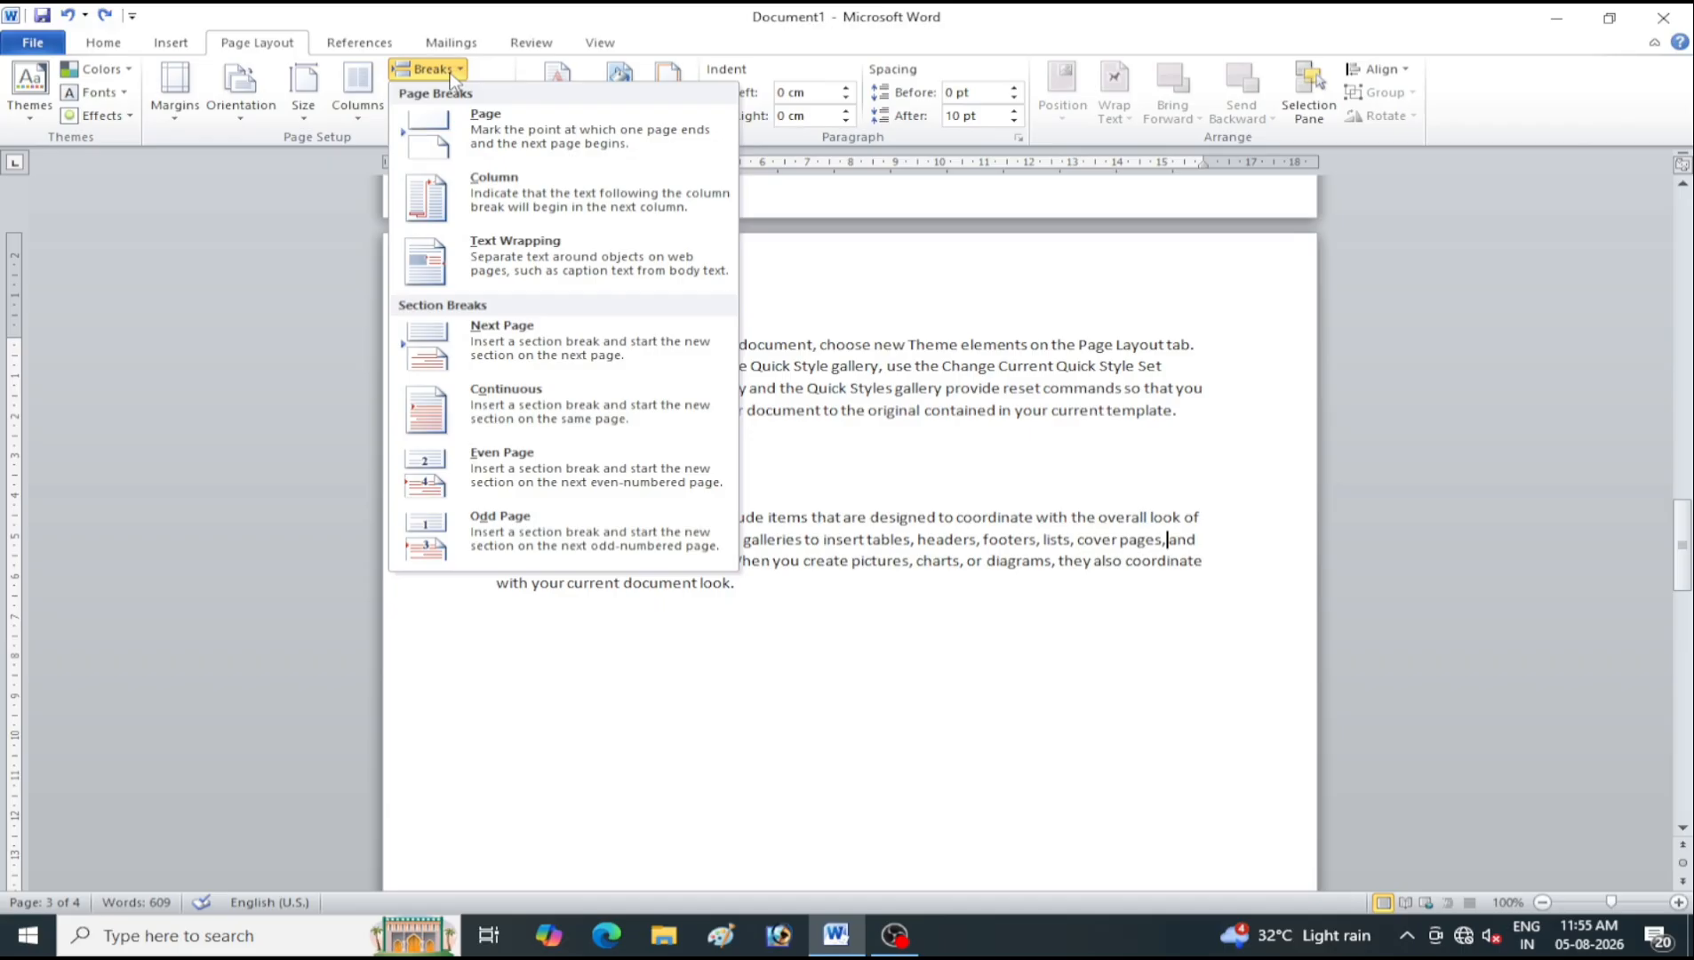
{"action": "left_click", "coordinate": [512, 266]}
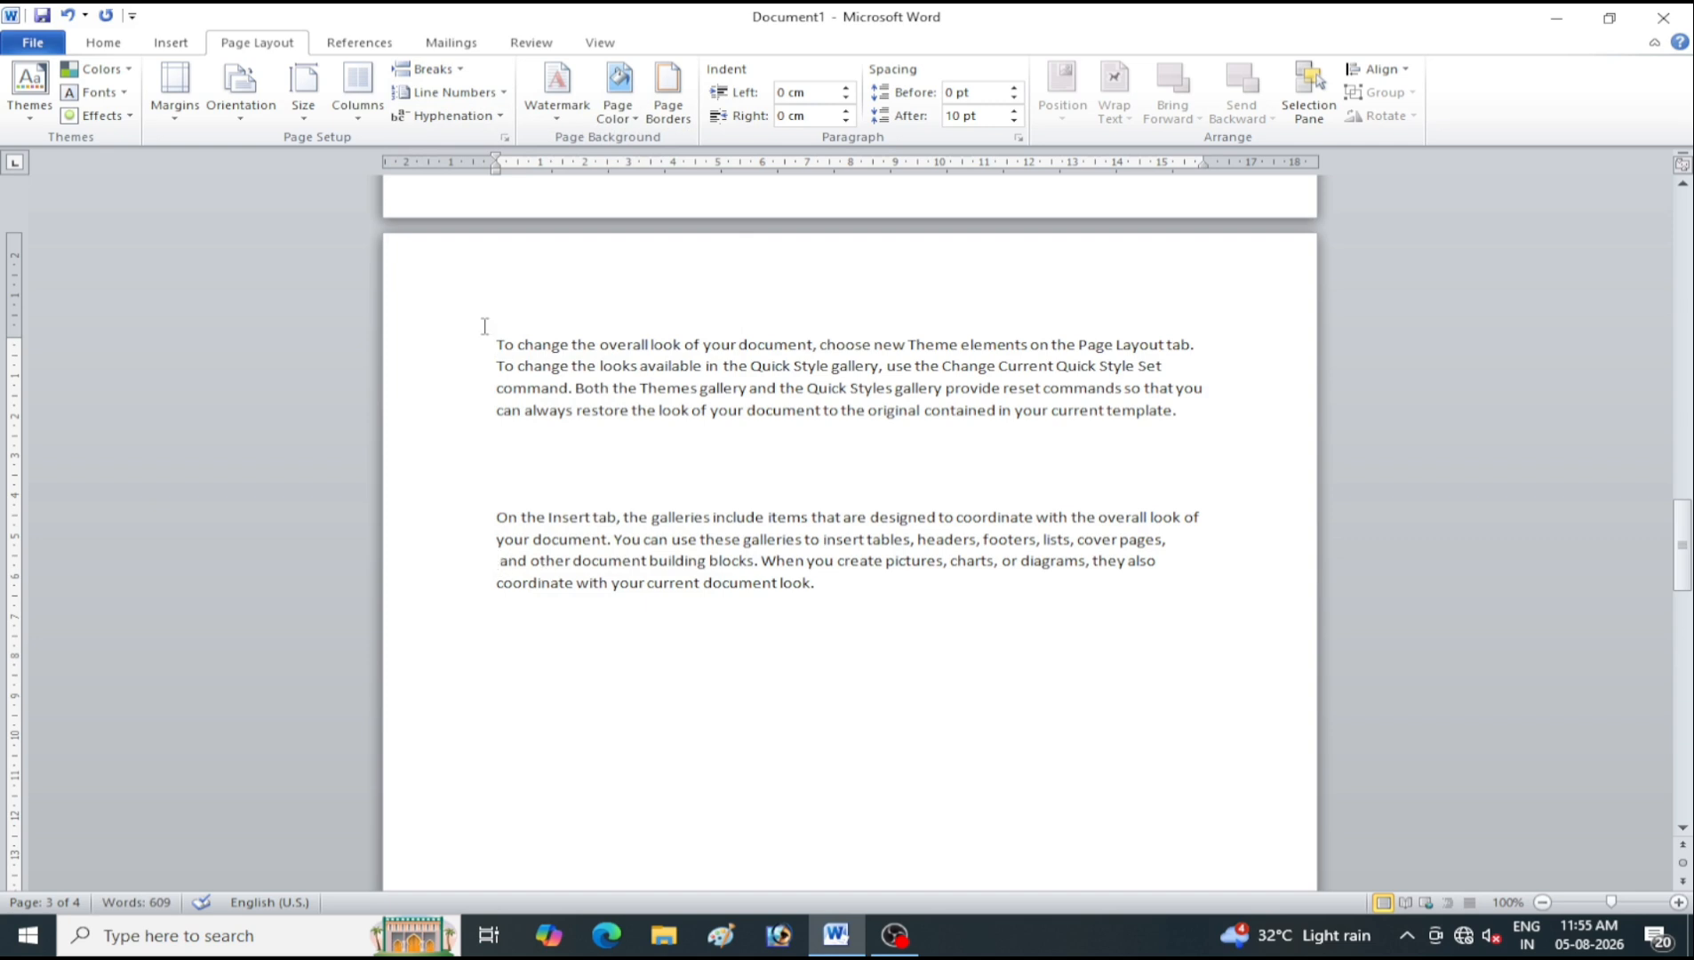
{"action": "left_click", "coordinate": [427, 68]}
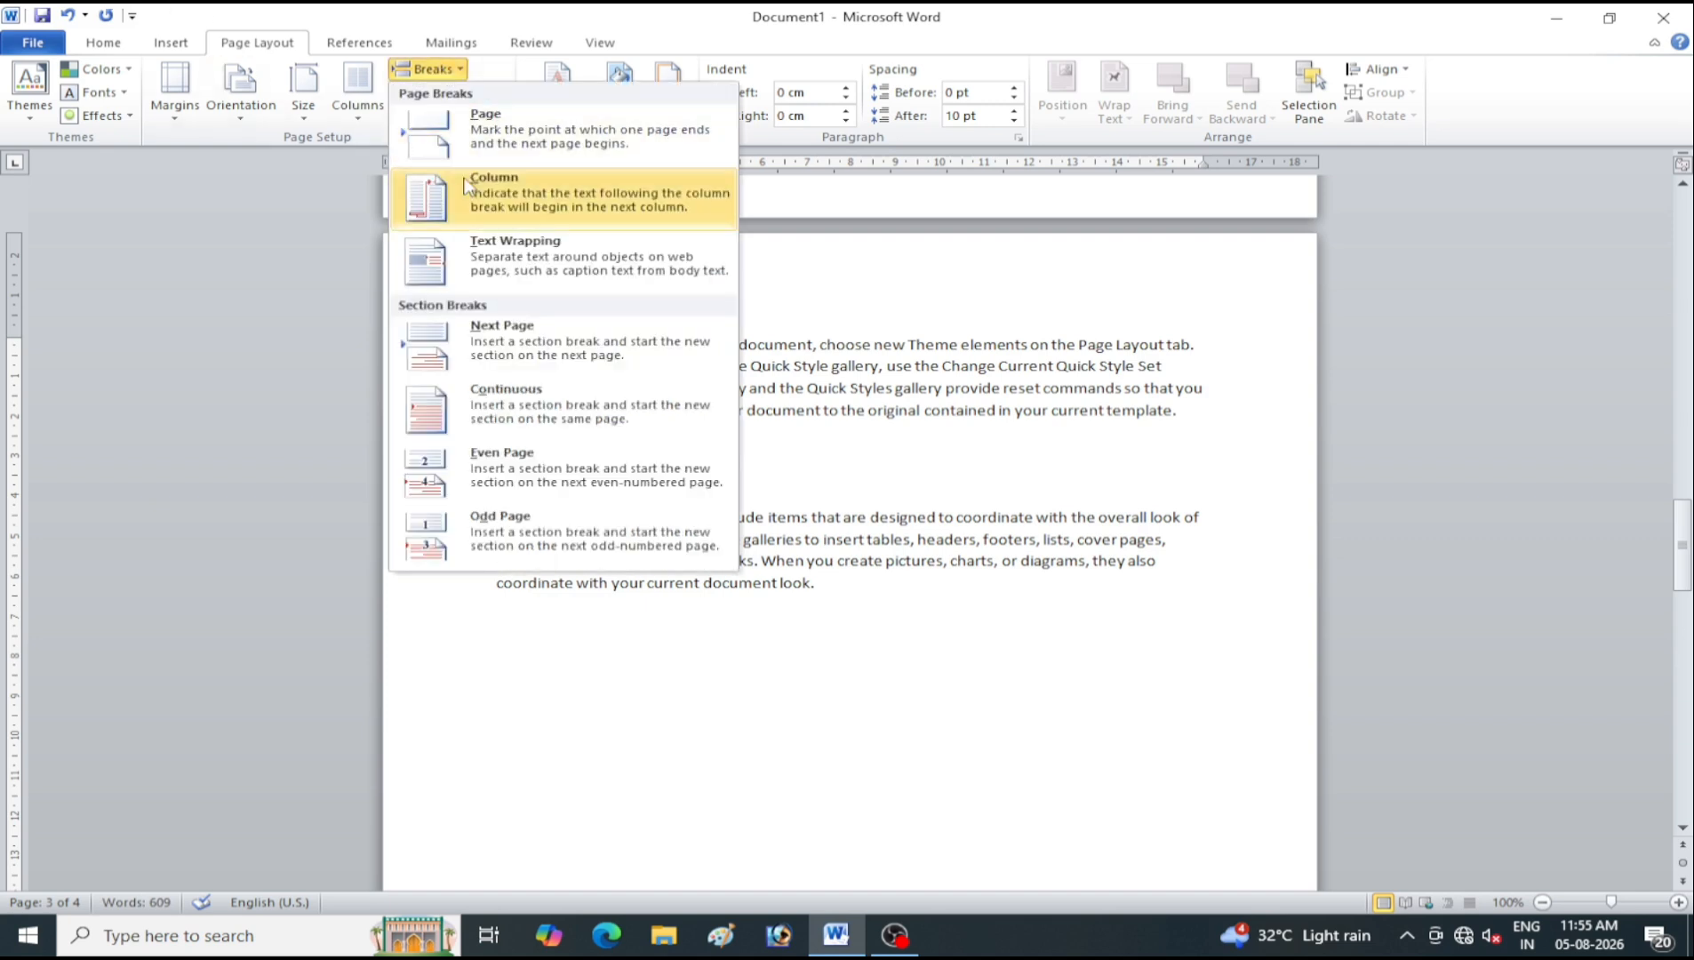
{"action": "left_click", "coordinate": [498, 255]}
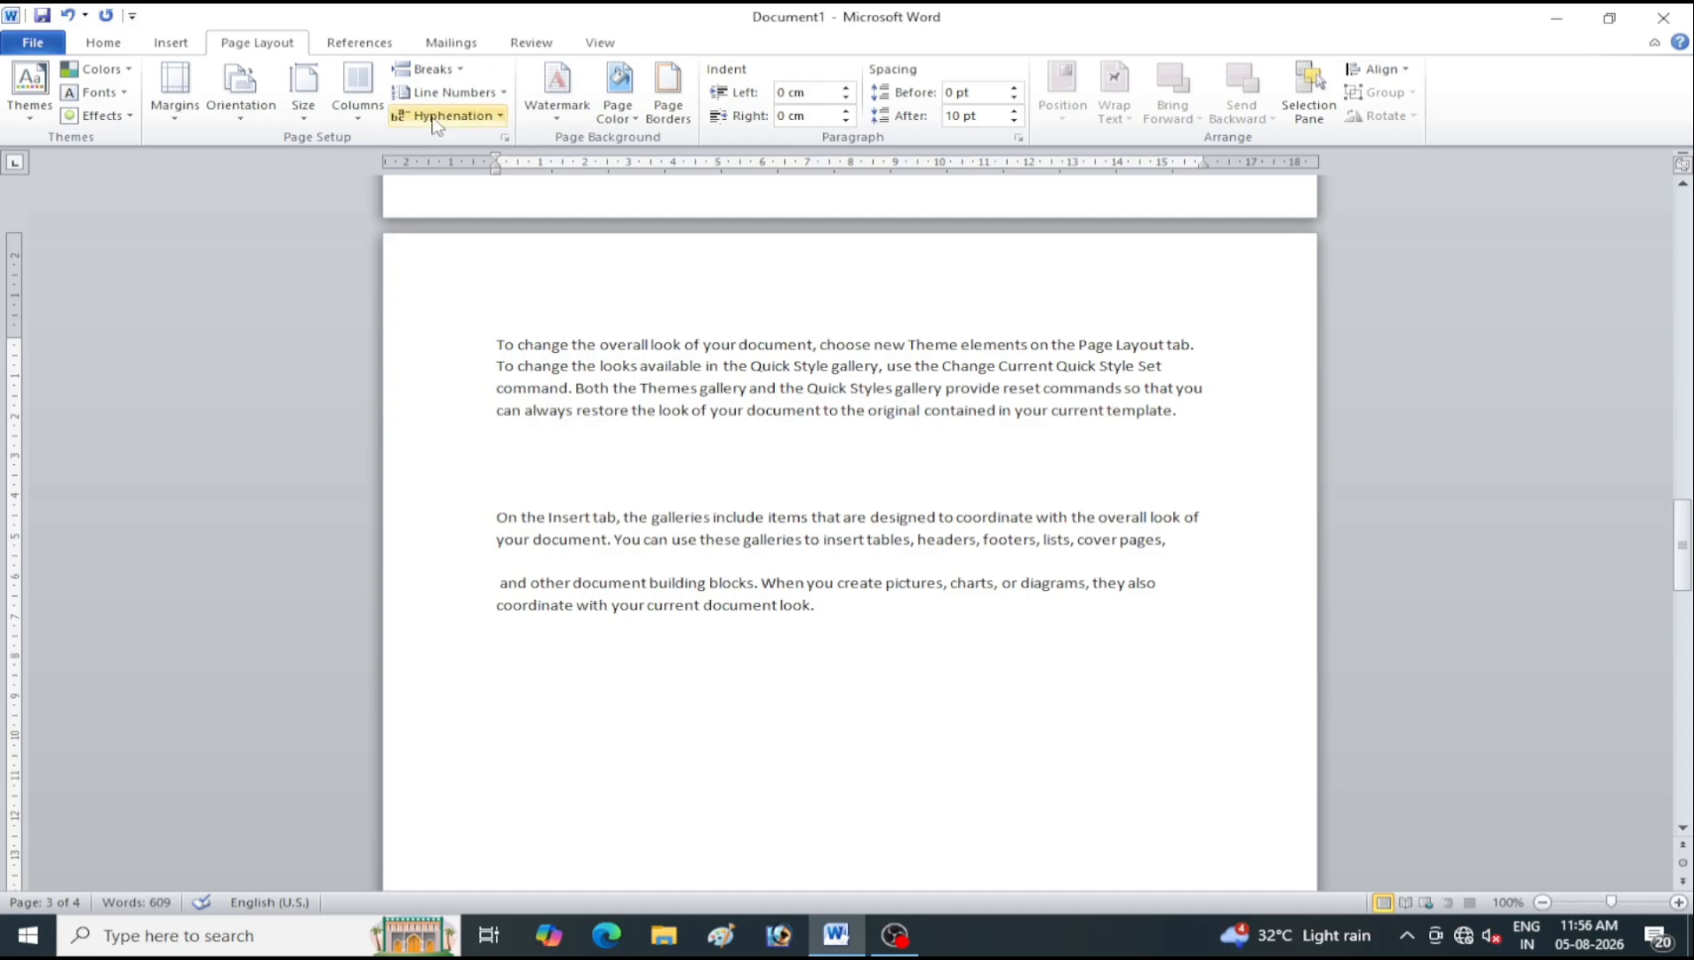
Preview green shading on the "On the Insert tab" paragraph with its text wrapping breaks, without applying it
{"action": "left_click", "coordinate": [107, 45]}
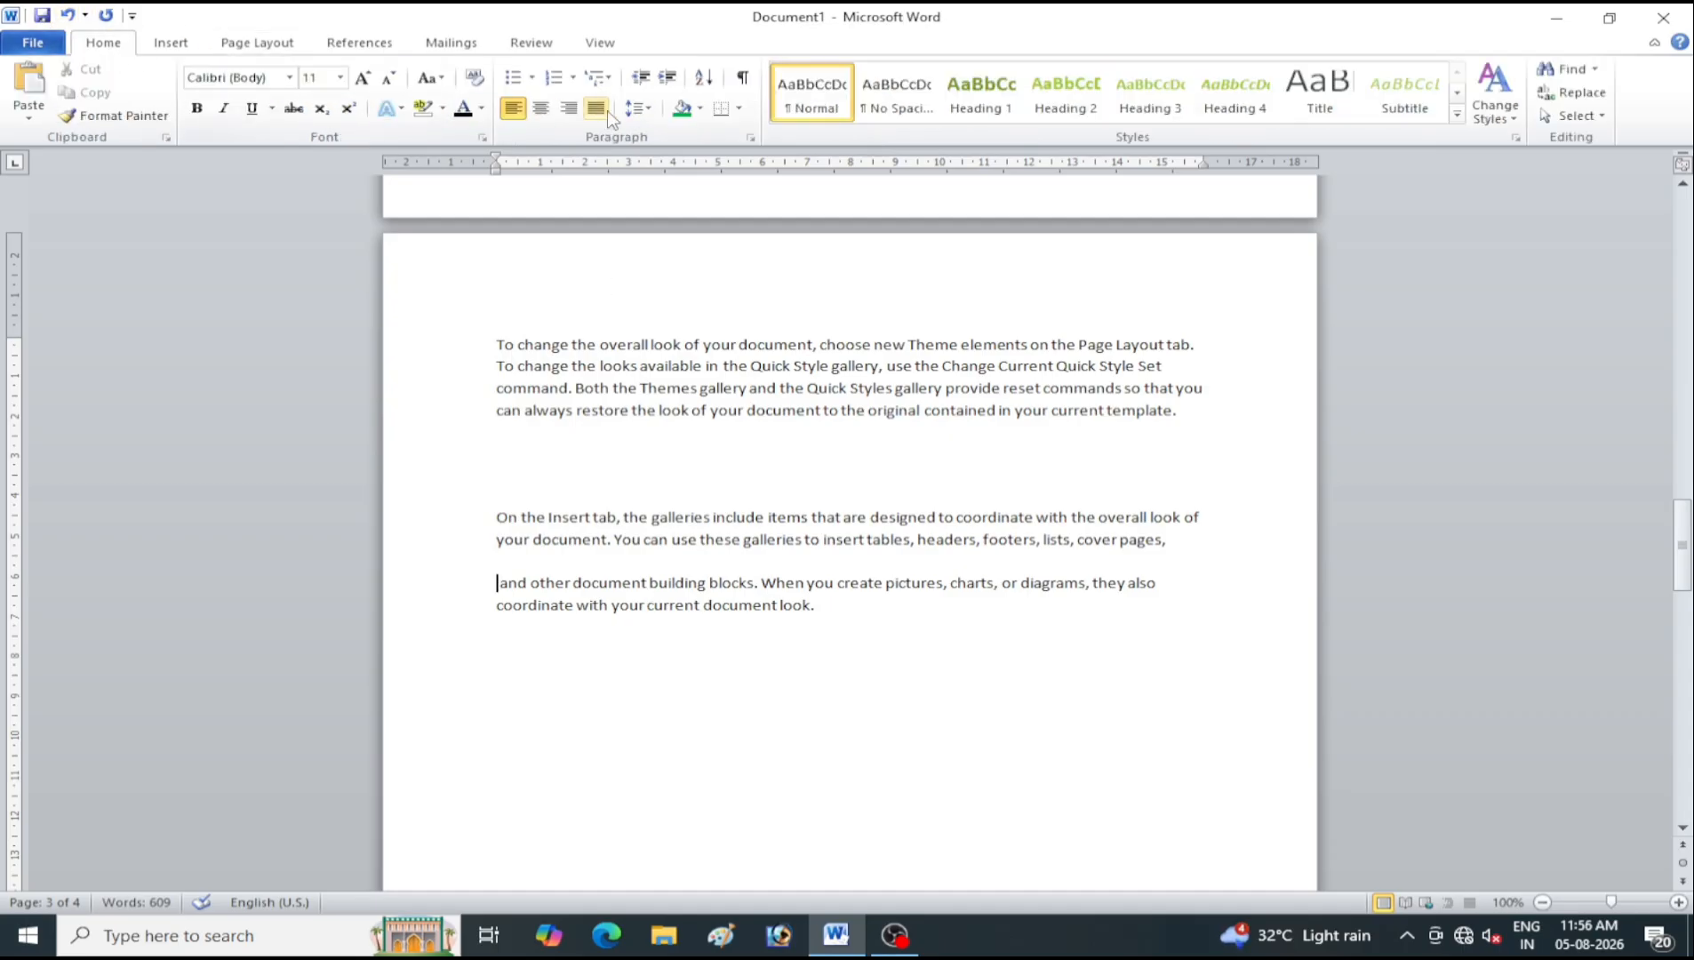
{"action": "left_click", "coordinate": [701, 108]}
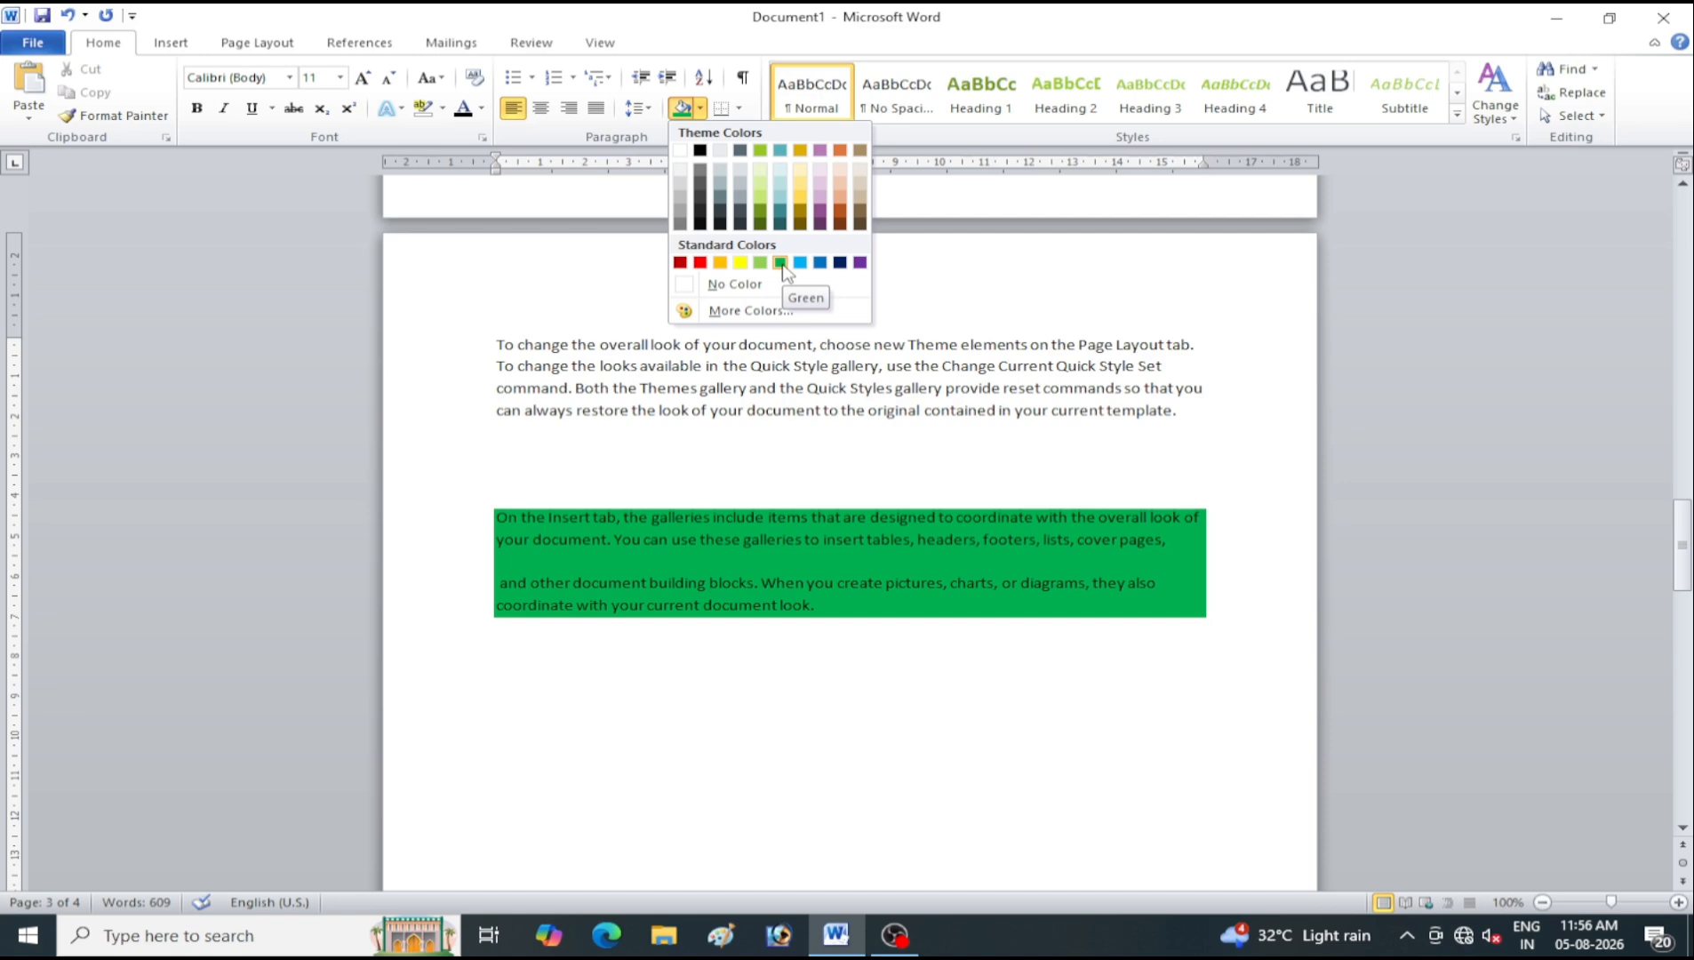
{"action": "left_click", "coordinate": [695, 609]}
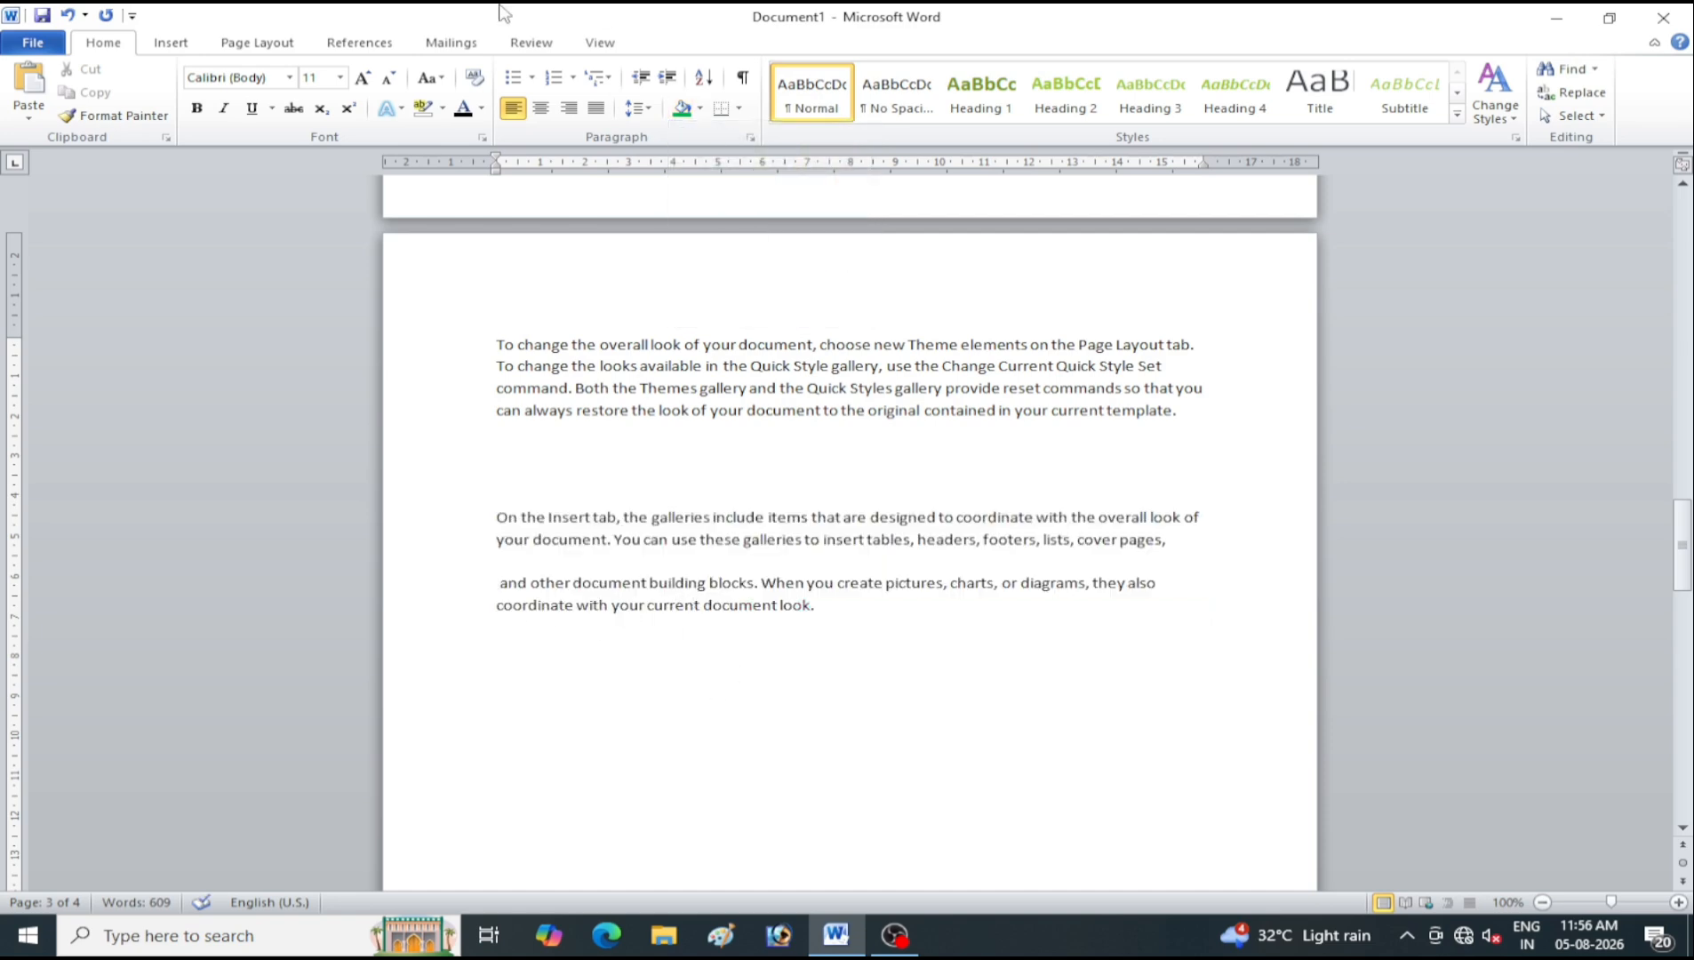
Insert a Next Page section break before "and other document building blocks" and check where the text moves
{"action": "left_click", "coordinate": [282, 44]}
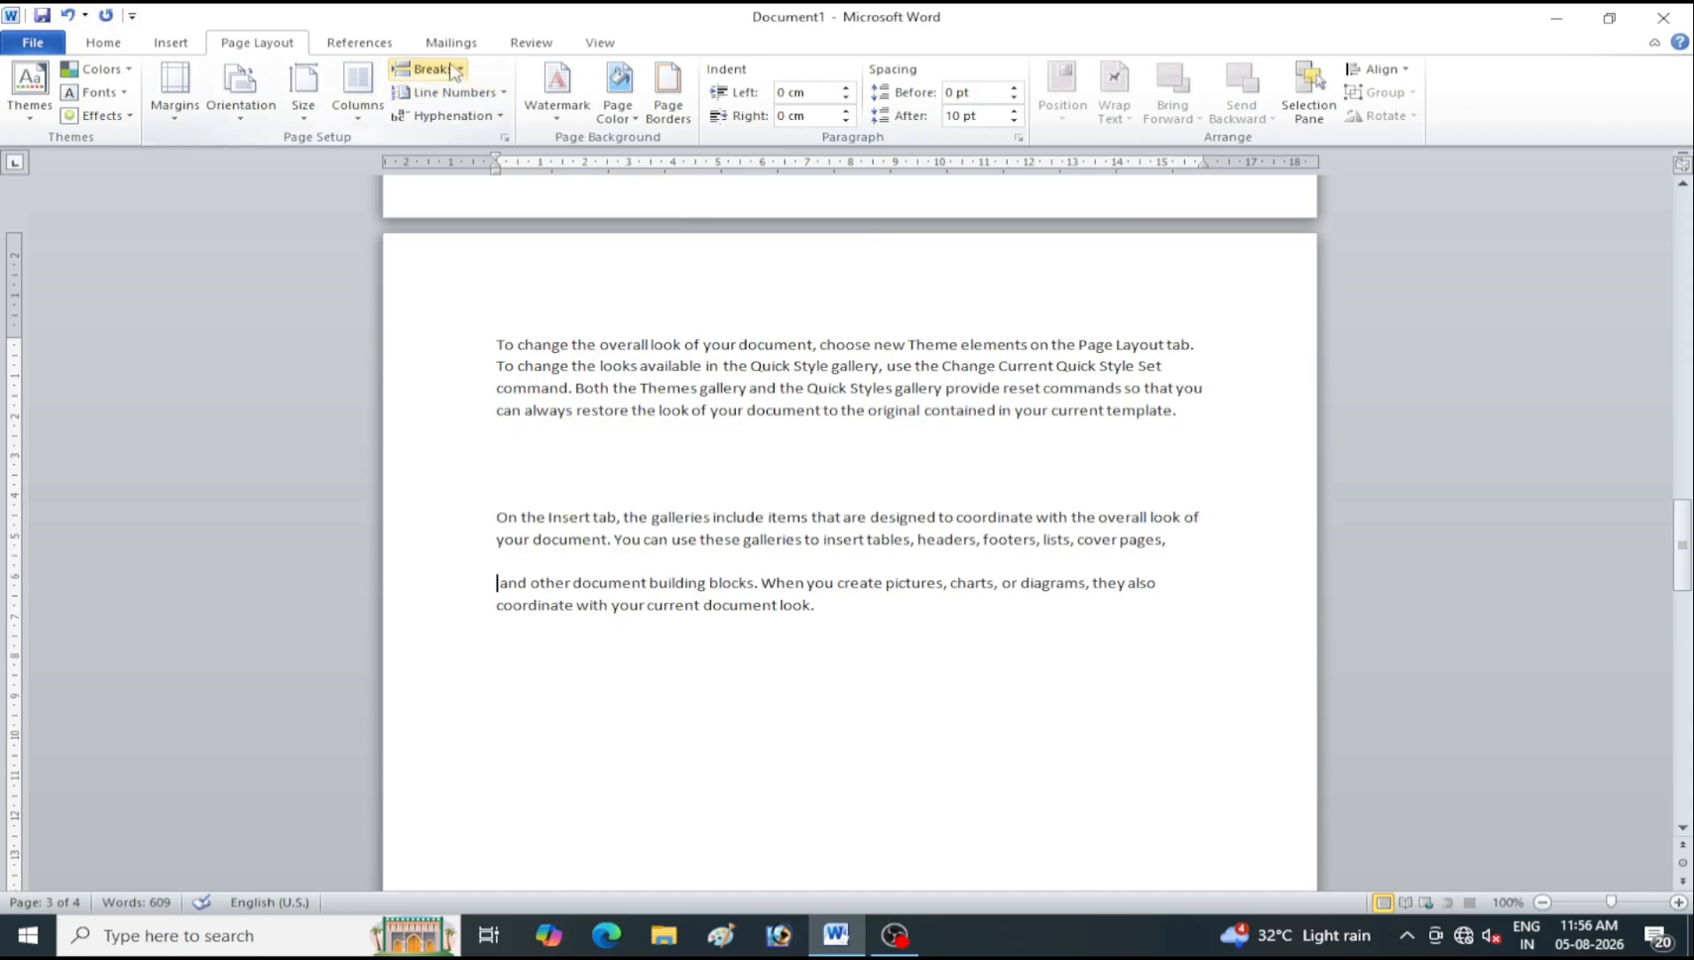
{"action": "left_click", "coordinate": [428, 69]}
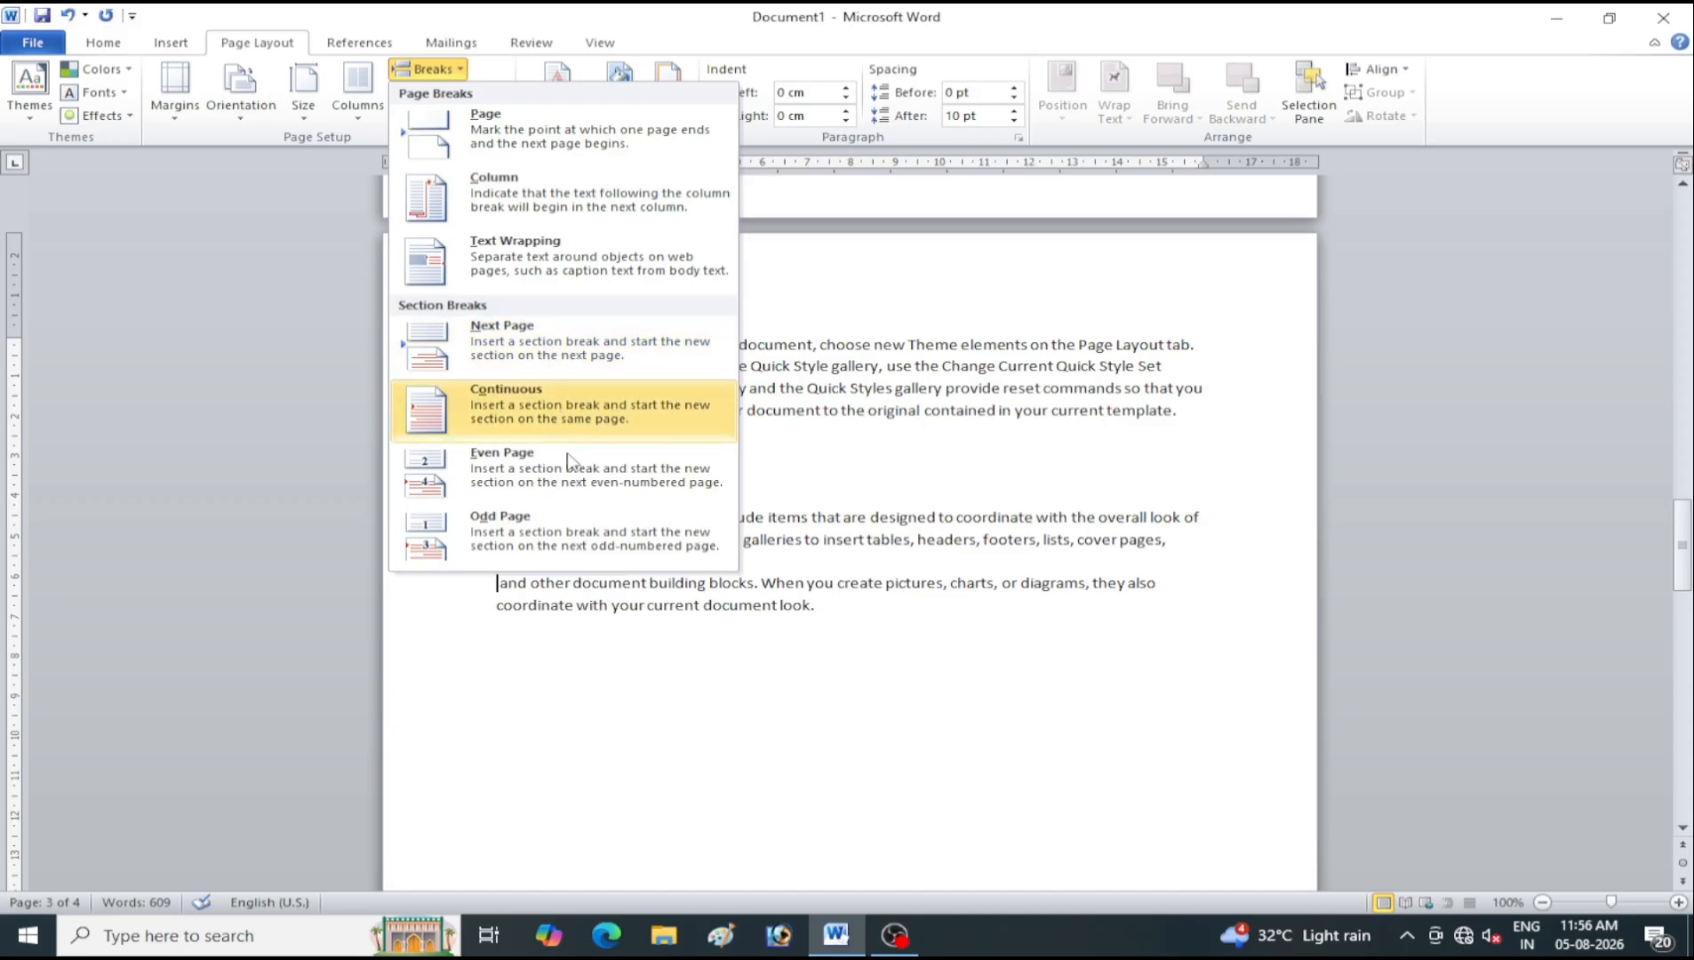
{"action": "left_click", "coordinate": [660, 657]}
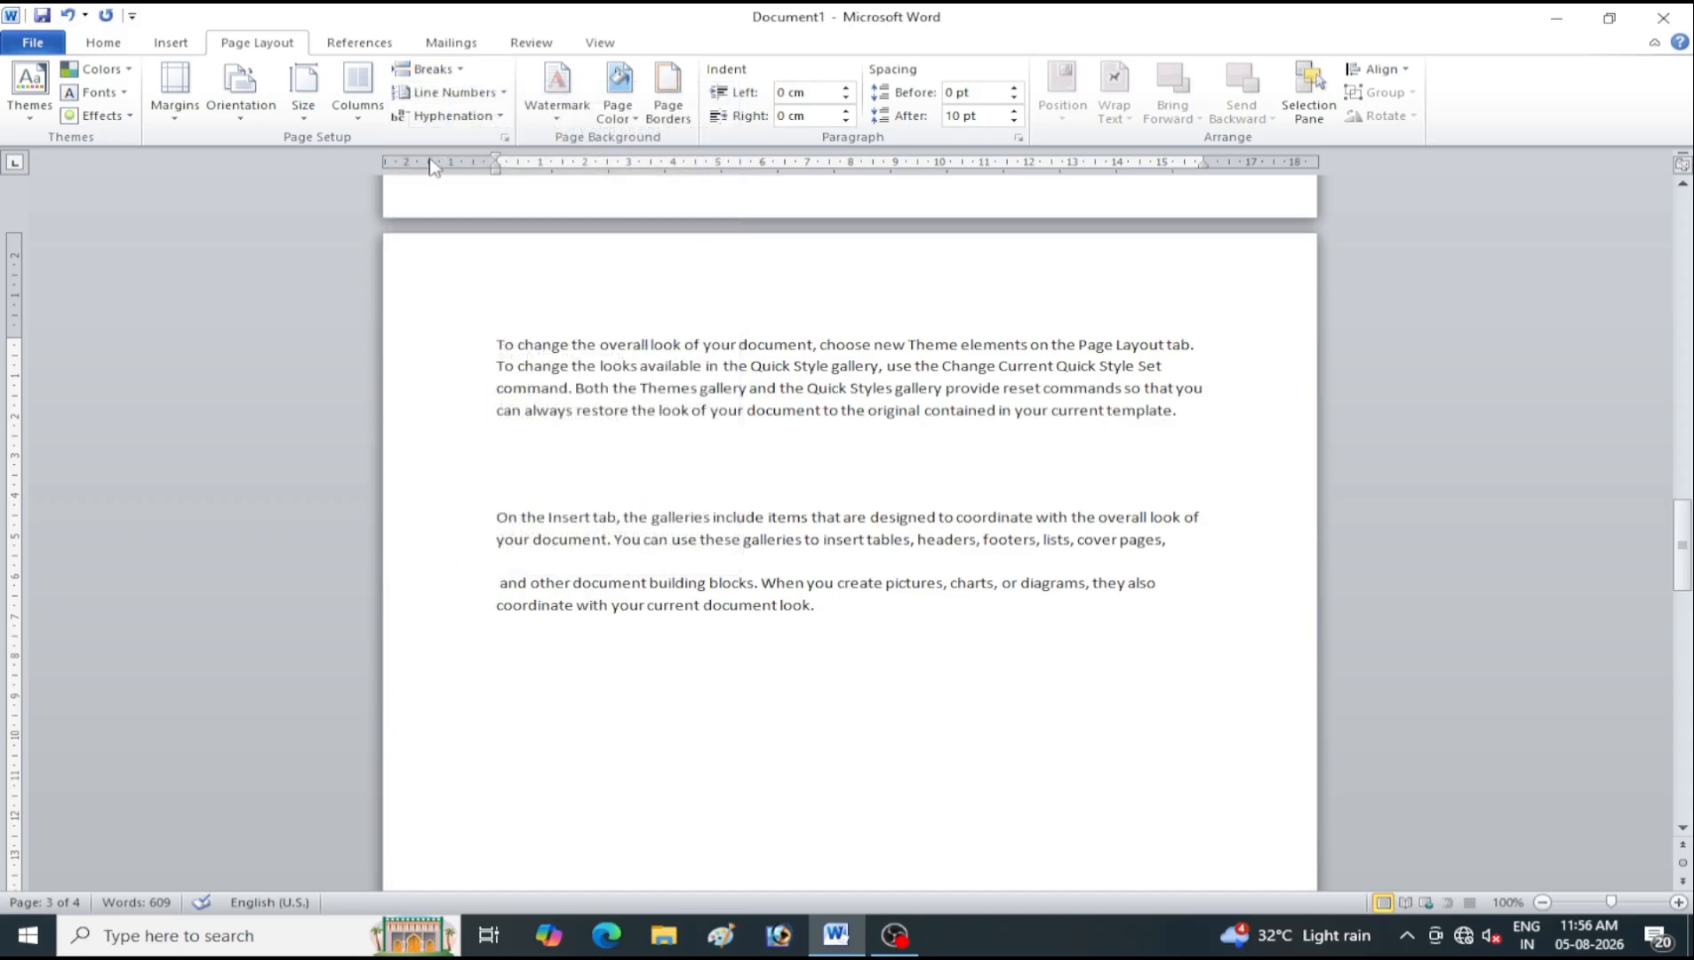
{"action": "left_click", "coordinate": [461, 71]}
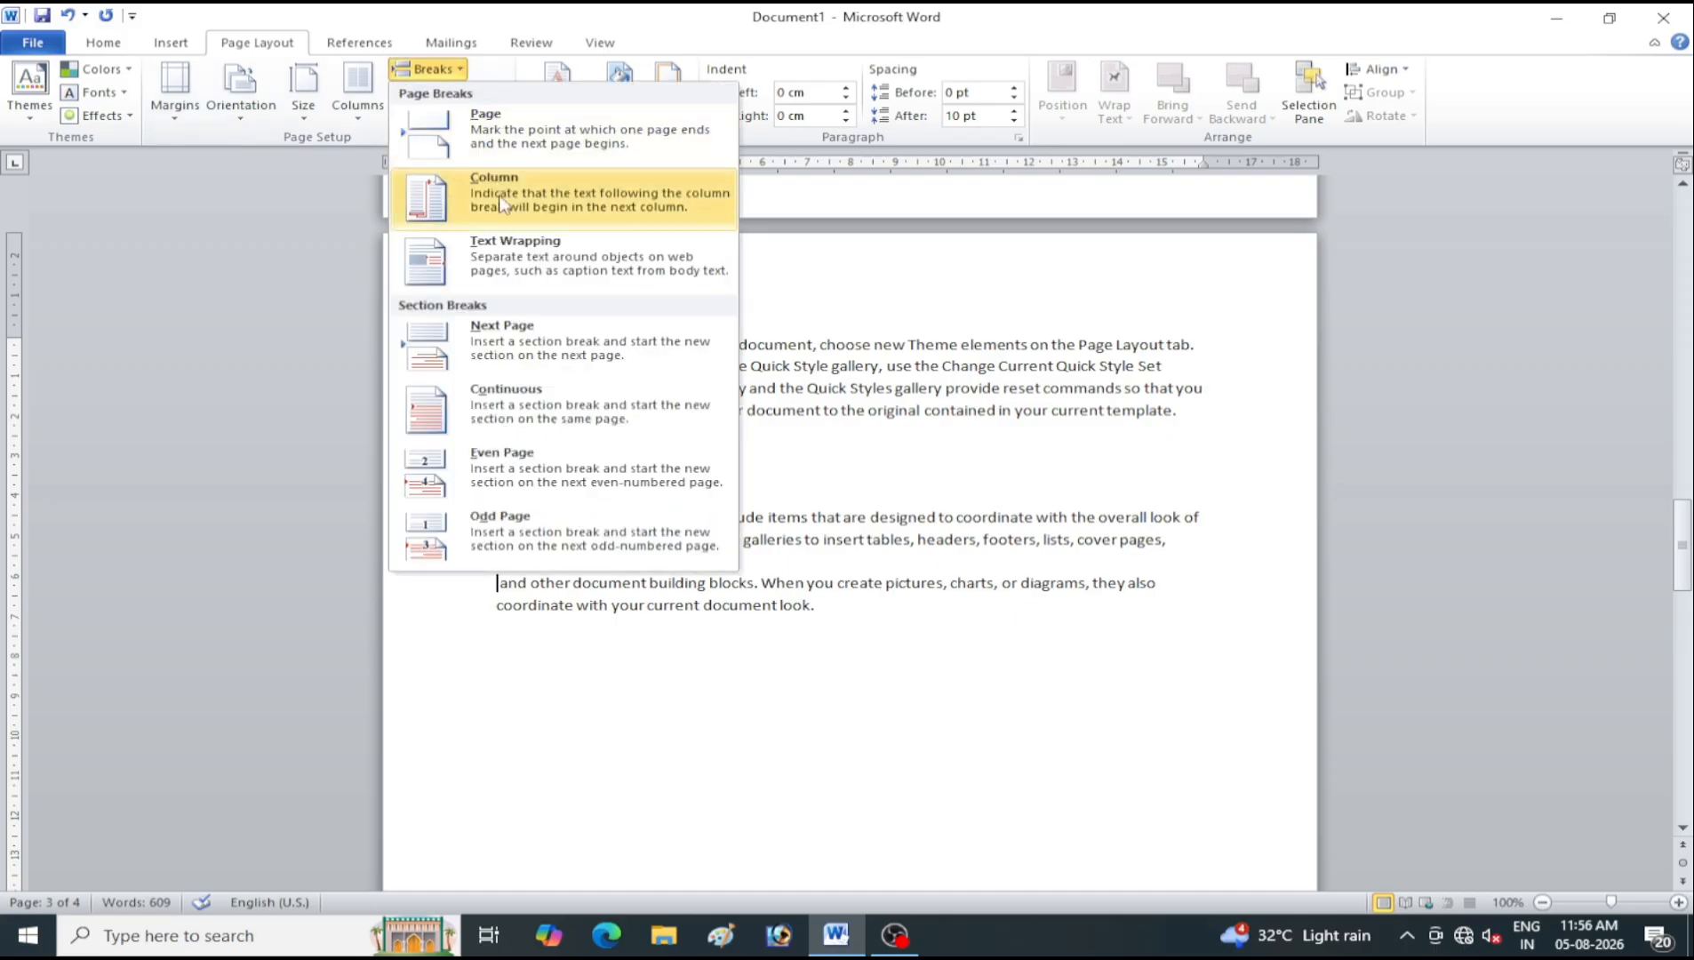
{"action": "left_click", "coordinate": [521, 348]}
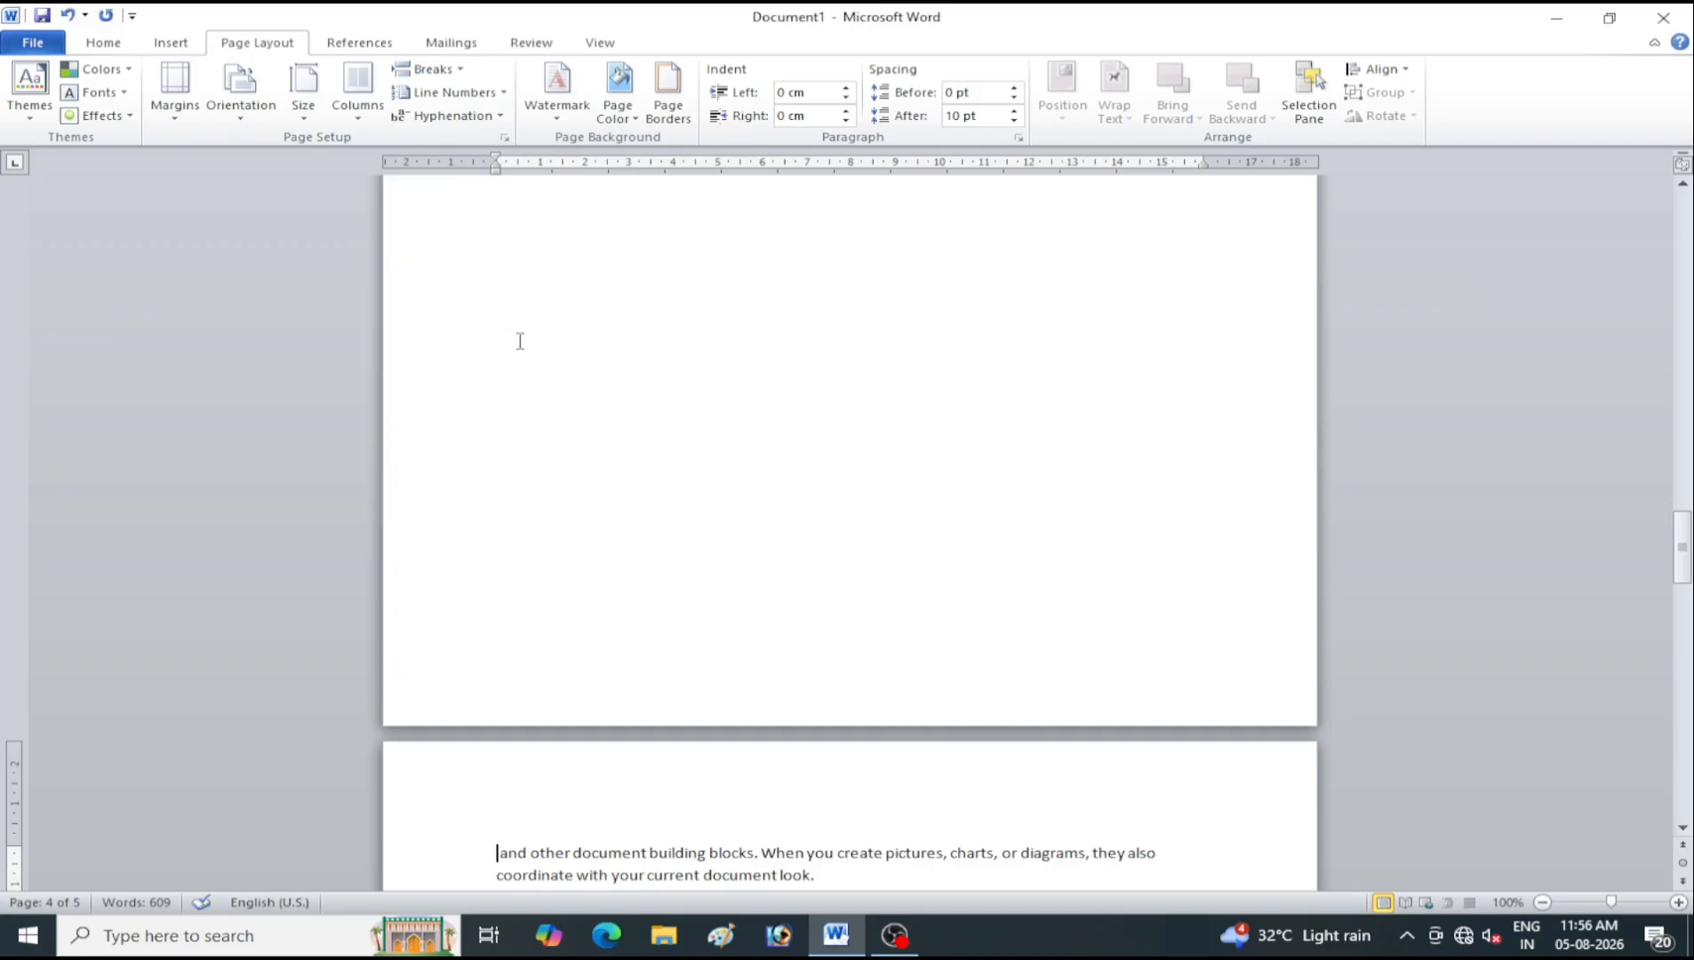
{"action": "double_click", "coordinate": [814, 730]}
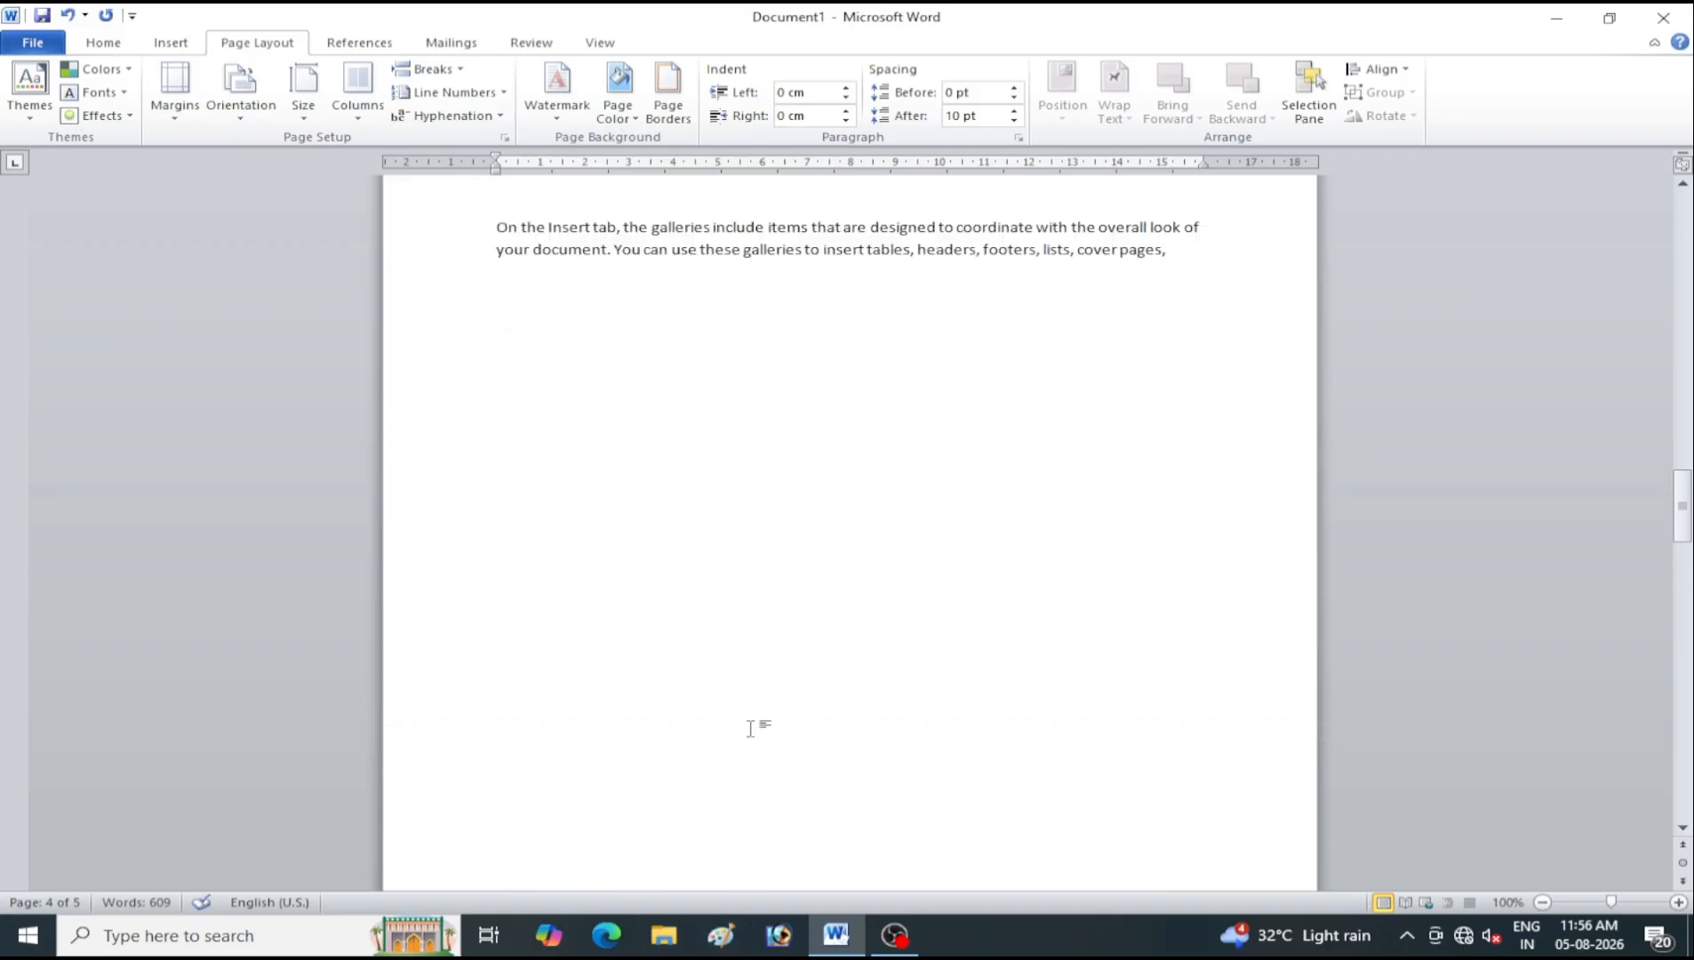
{"action": "scroll", "coordinate": [588, 600], "scroll_direction": "up", "scroll_amount": 2}
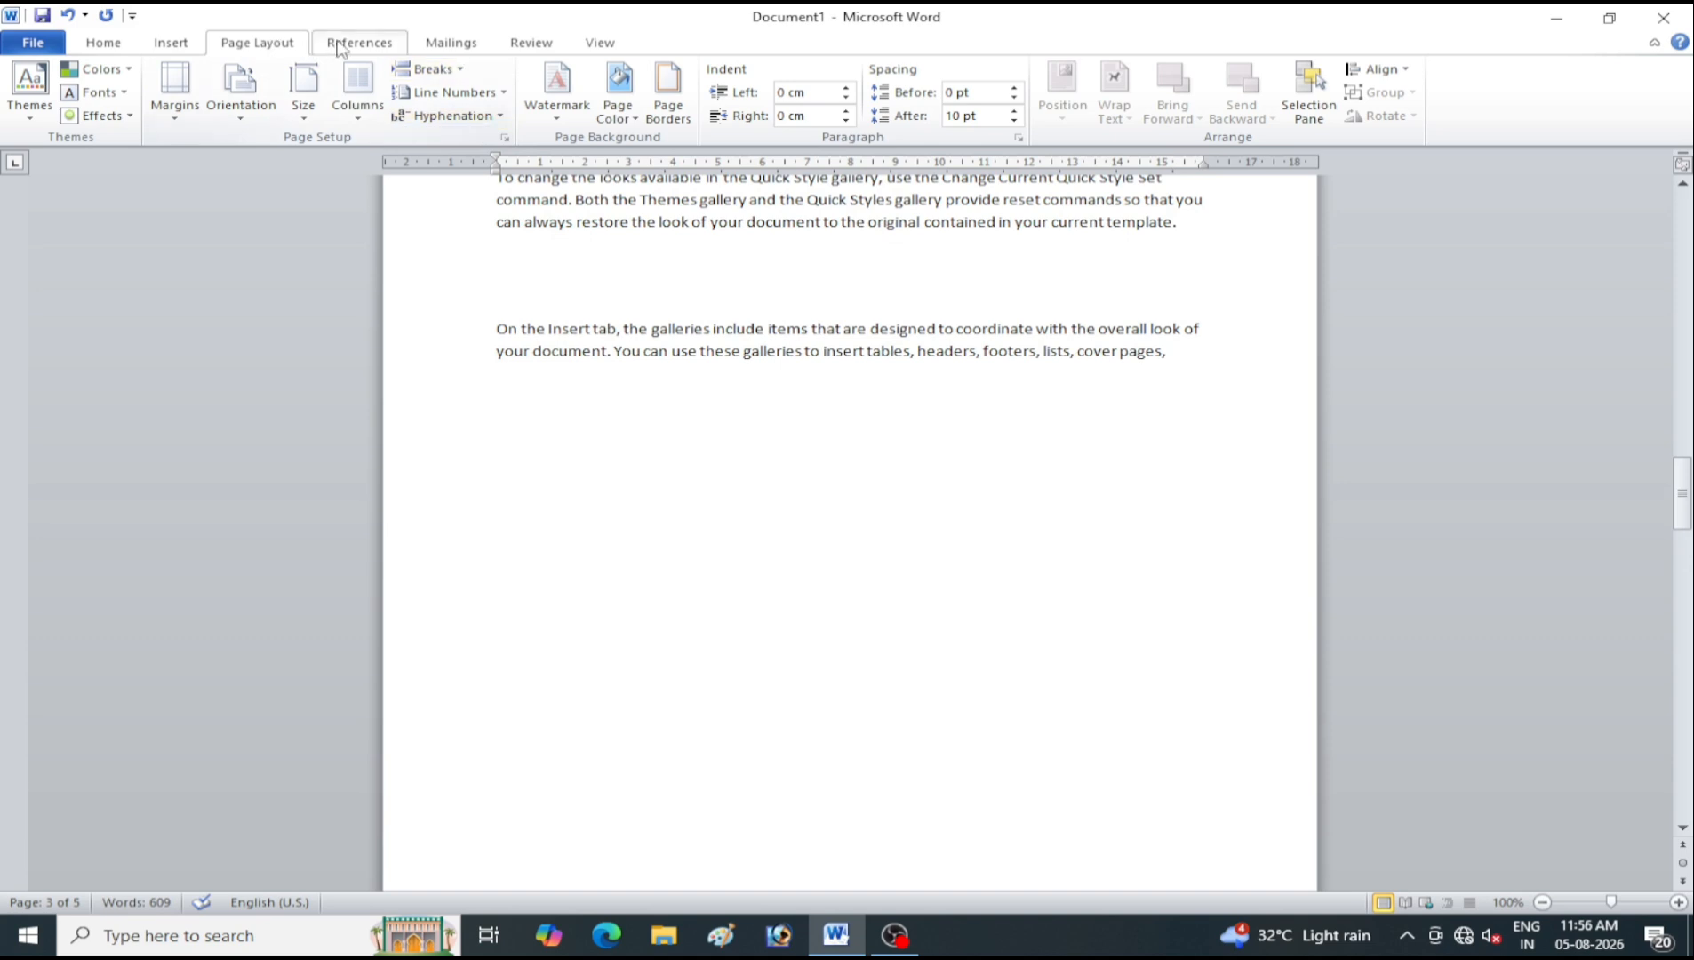
Review the available break types and examine the text split between pages 3 and 4
{"action": "left_click", "coordinate": [421, 71]}
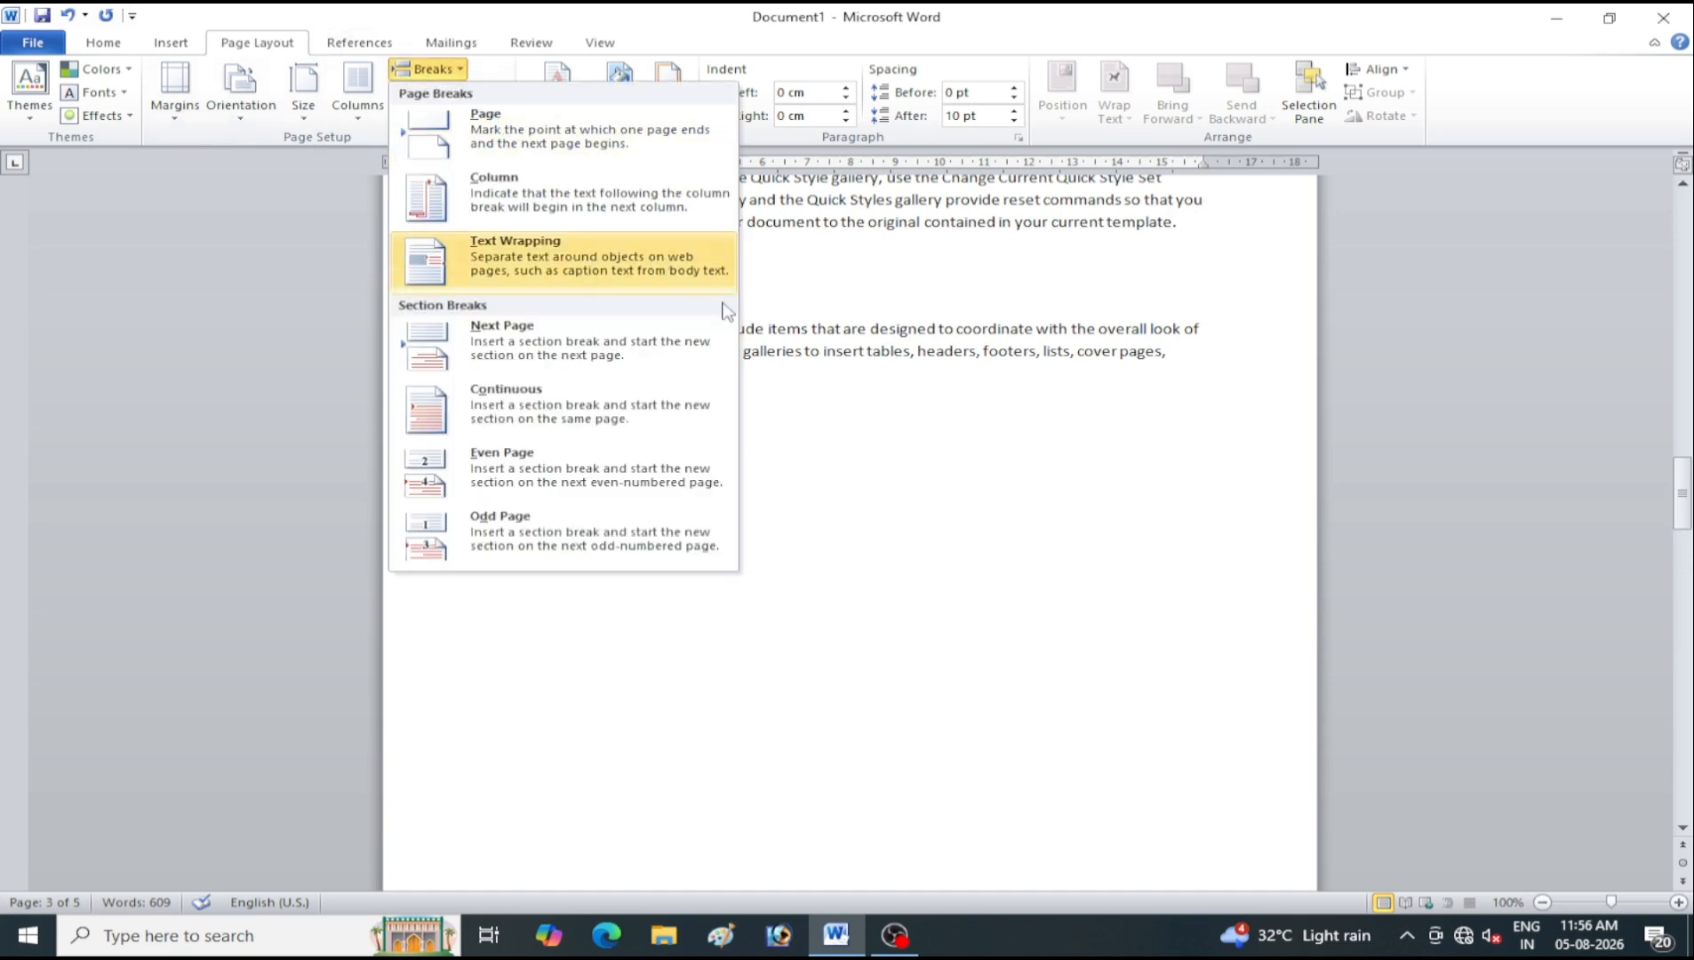
{"action": "left_click", "coordinate": [944, 578]}
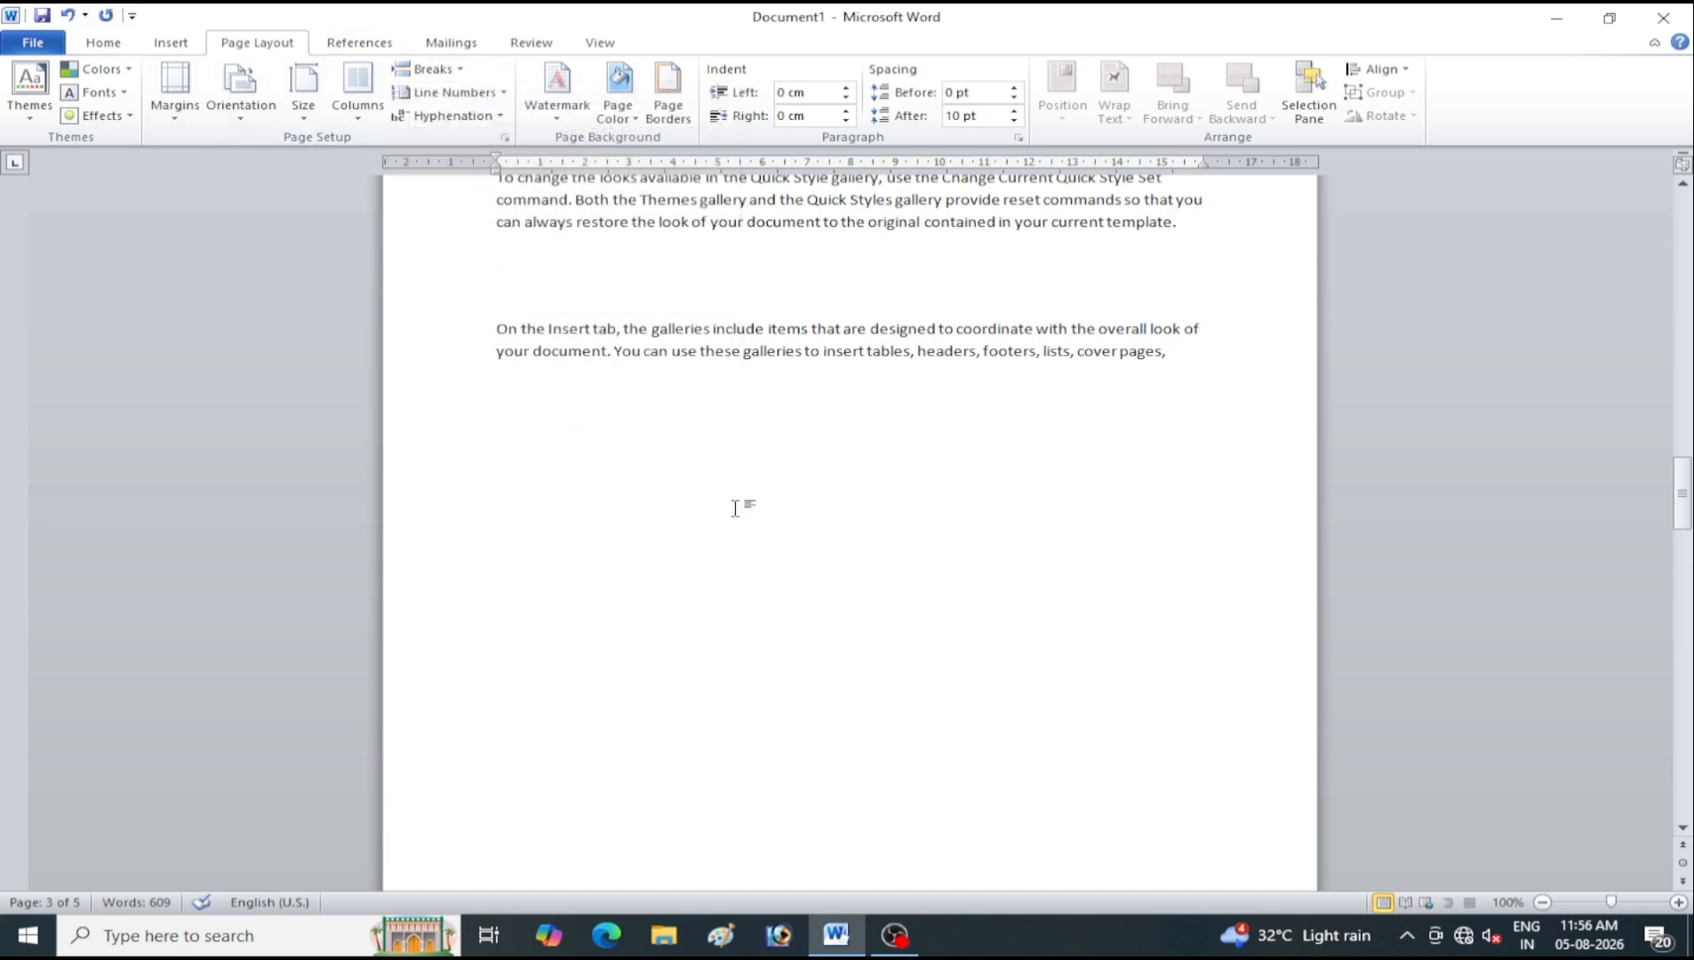
{"action": "scroll", "coordinate": [589, 495], "scroll_direction": "down", "scroll_amount": 1}
{"action": "scroll", "coordinate": [589, 496], "scroll_direction": "up", "scroll_amount": 3}
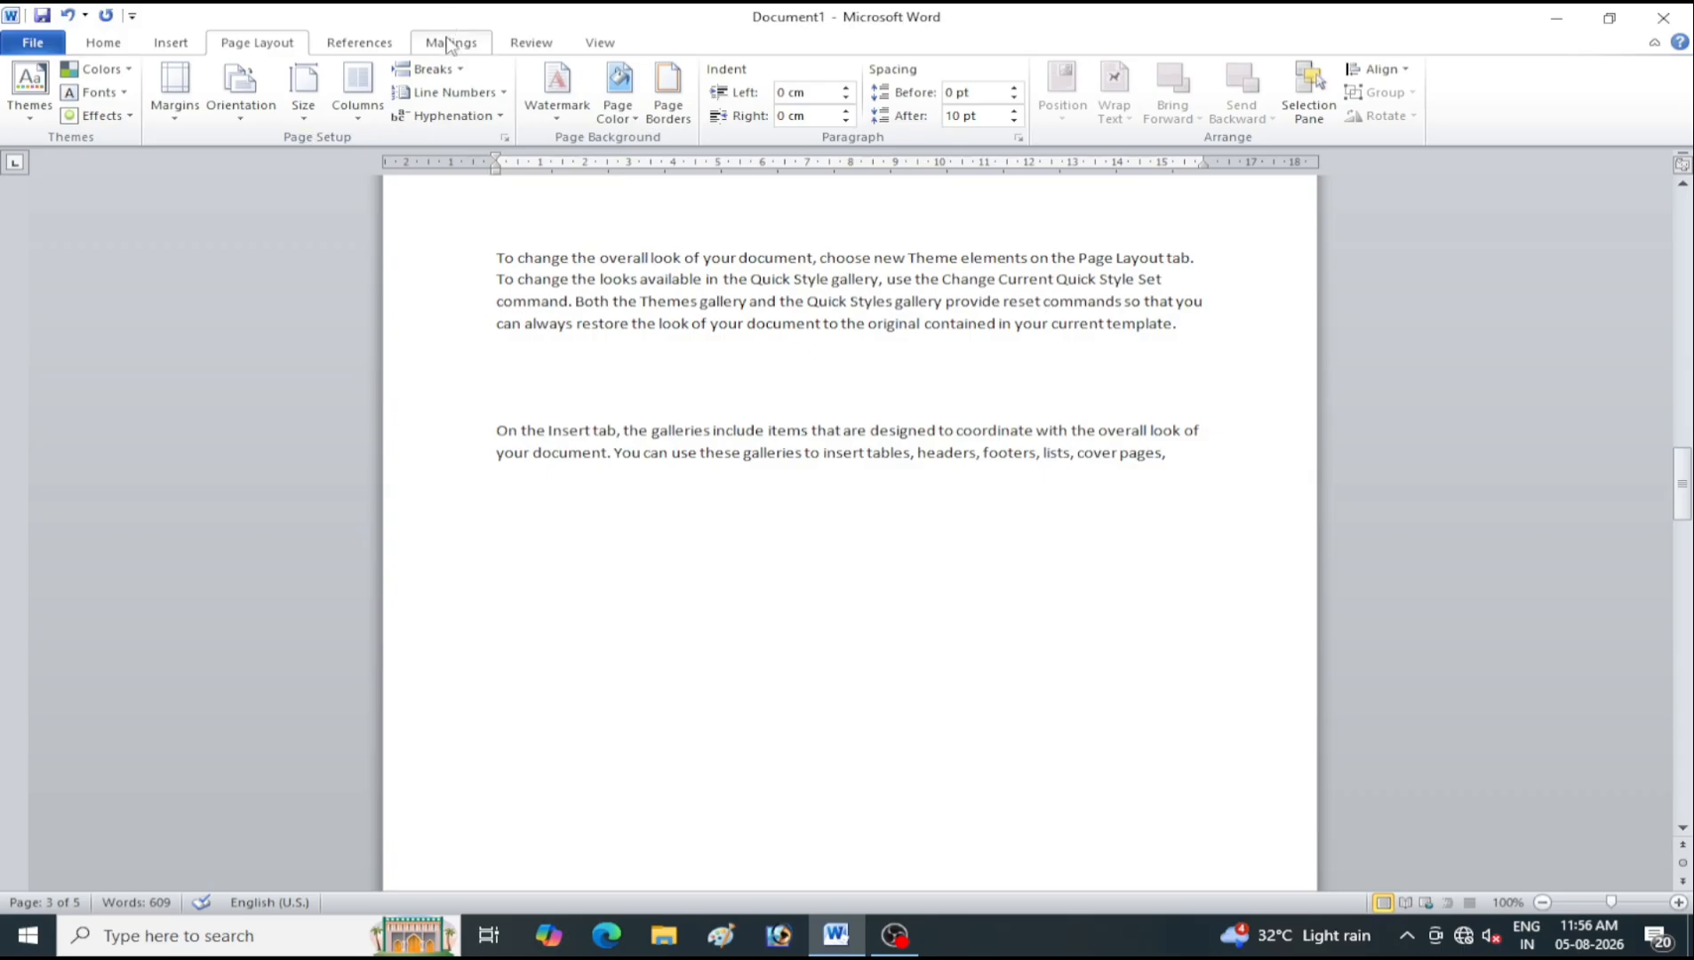
{"action": "left_click", "coordinate": [434, 69]}
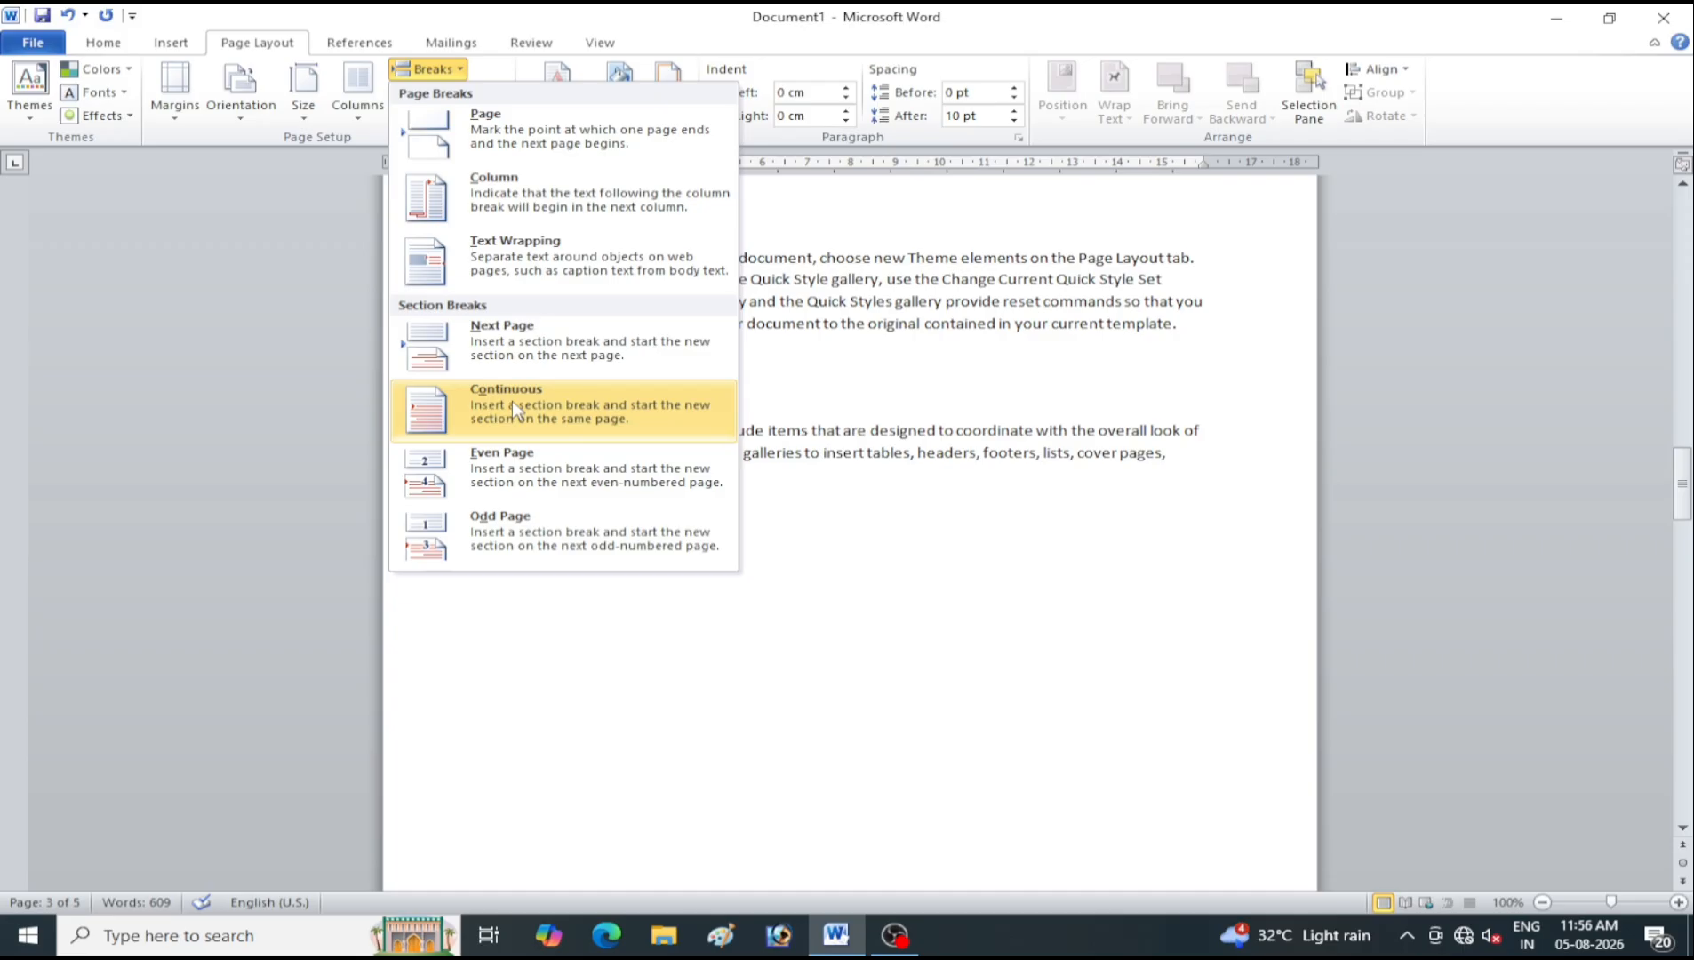
{"action": "left_click", "coordinate": [1159, 842]}
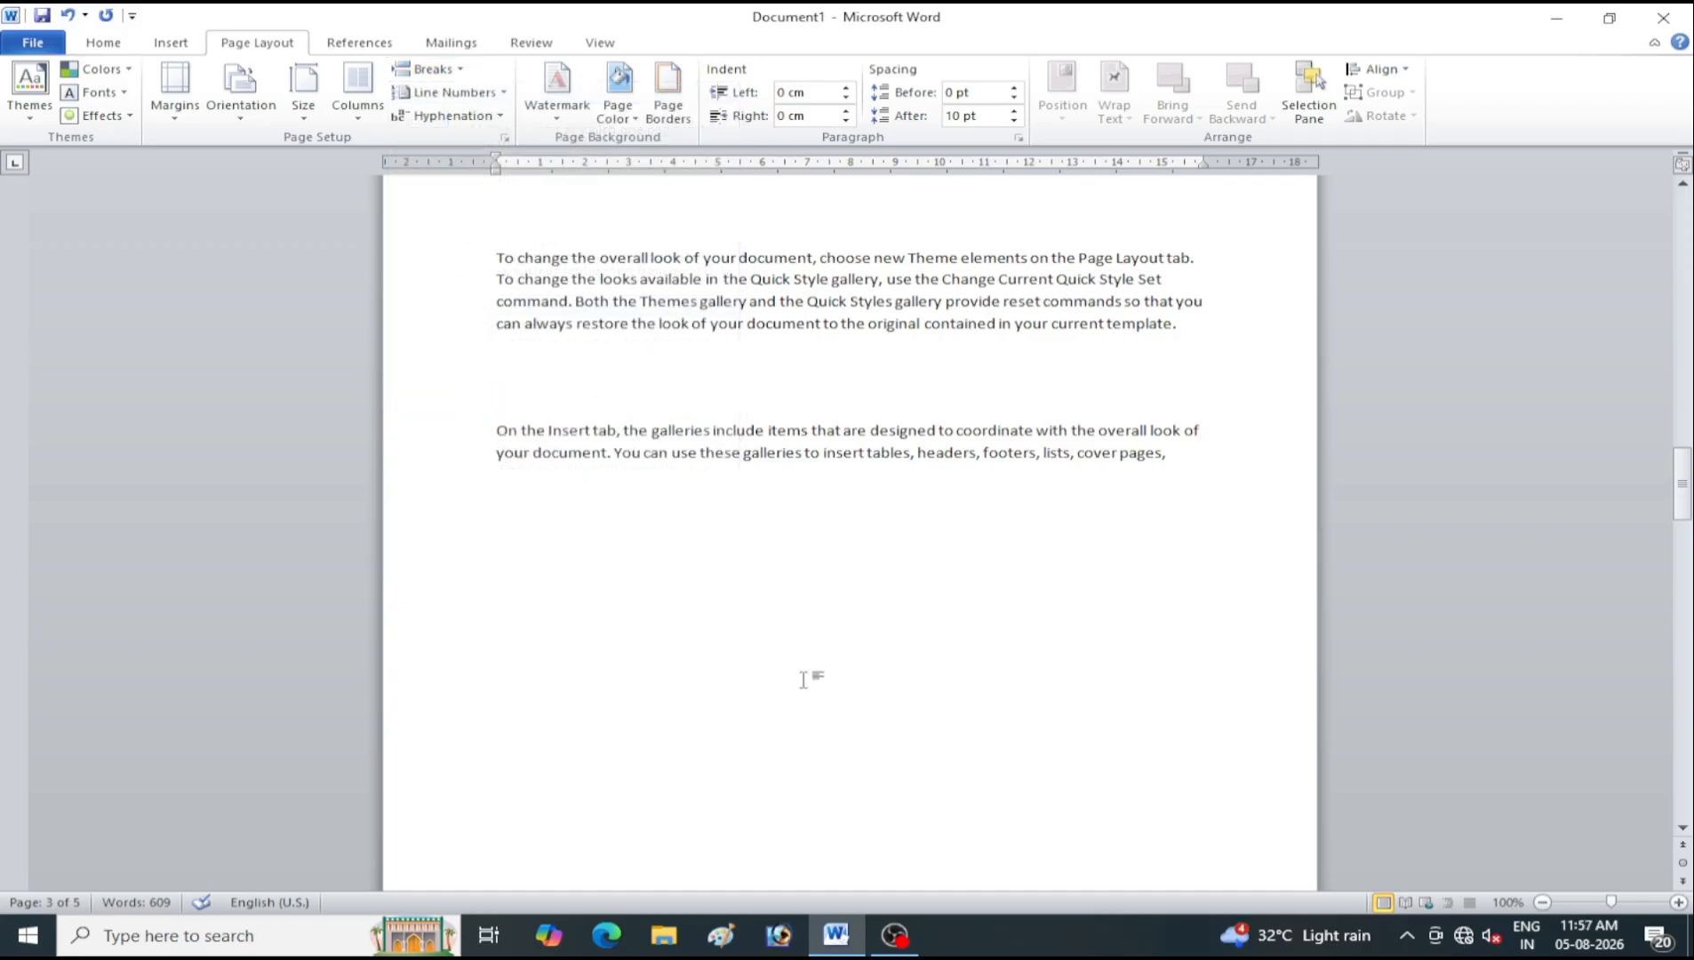
{"action": "scroll", "coordinate": [660, 618], "scroll_direction": "down", "scroll_amount": 6}
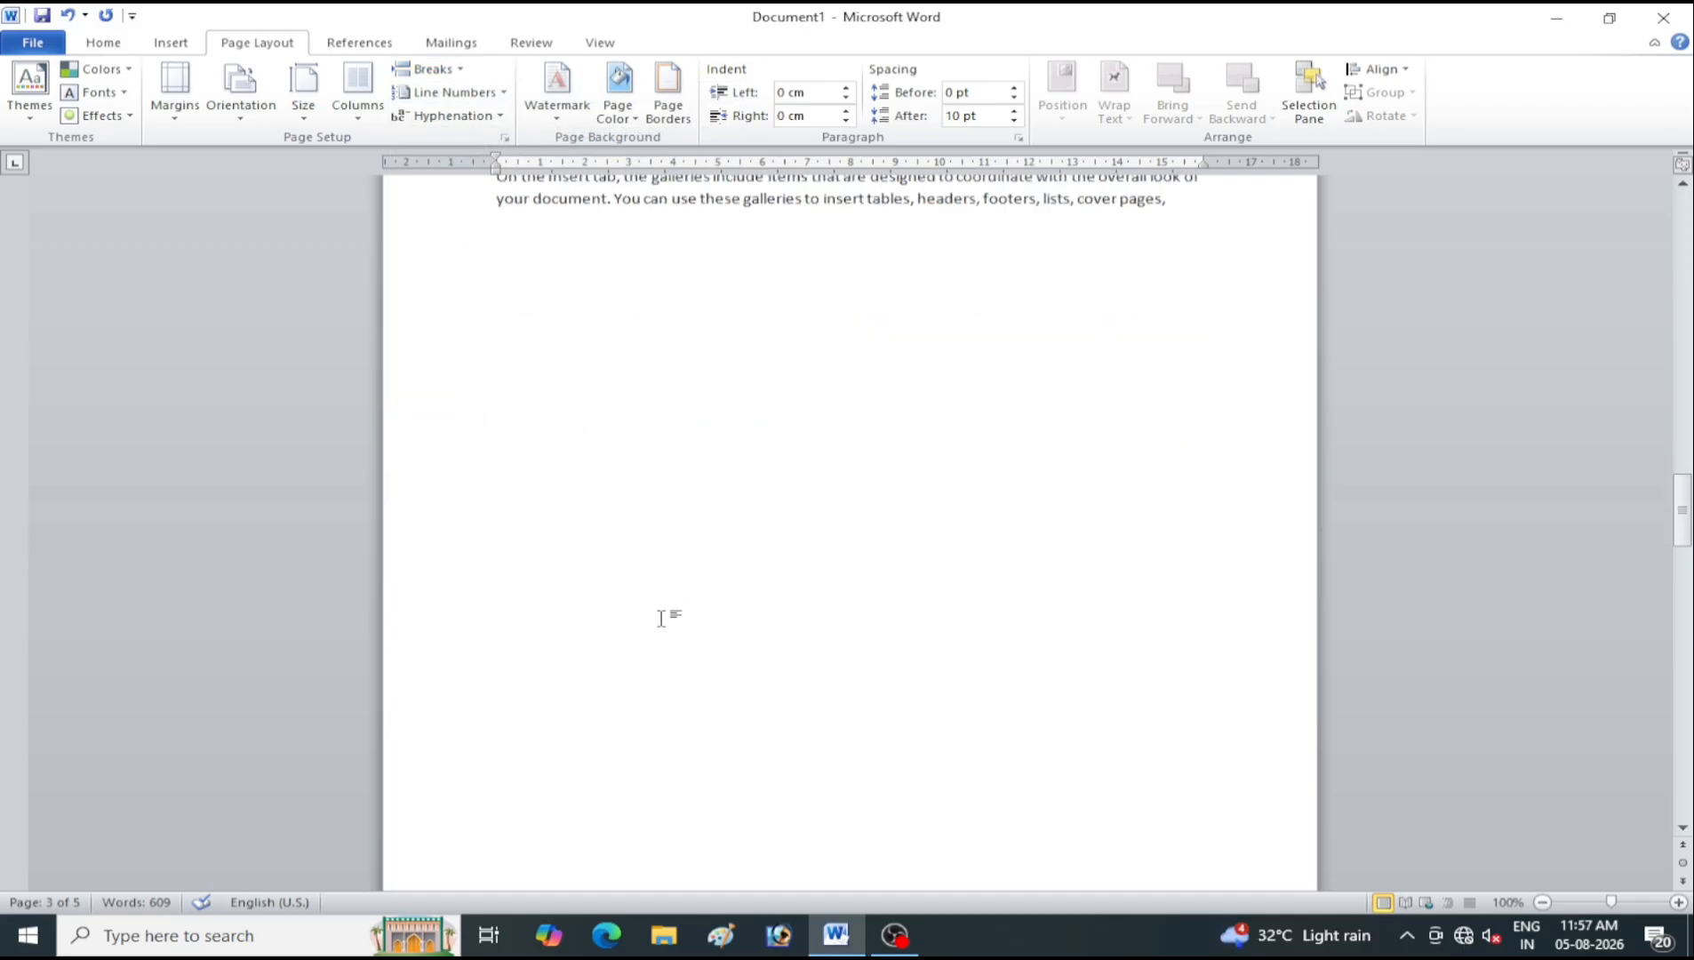
{"action": "scroll", "coordinate": [661, 618], "scroll_direction": "down", "scroll_amount": 1}
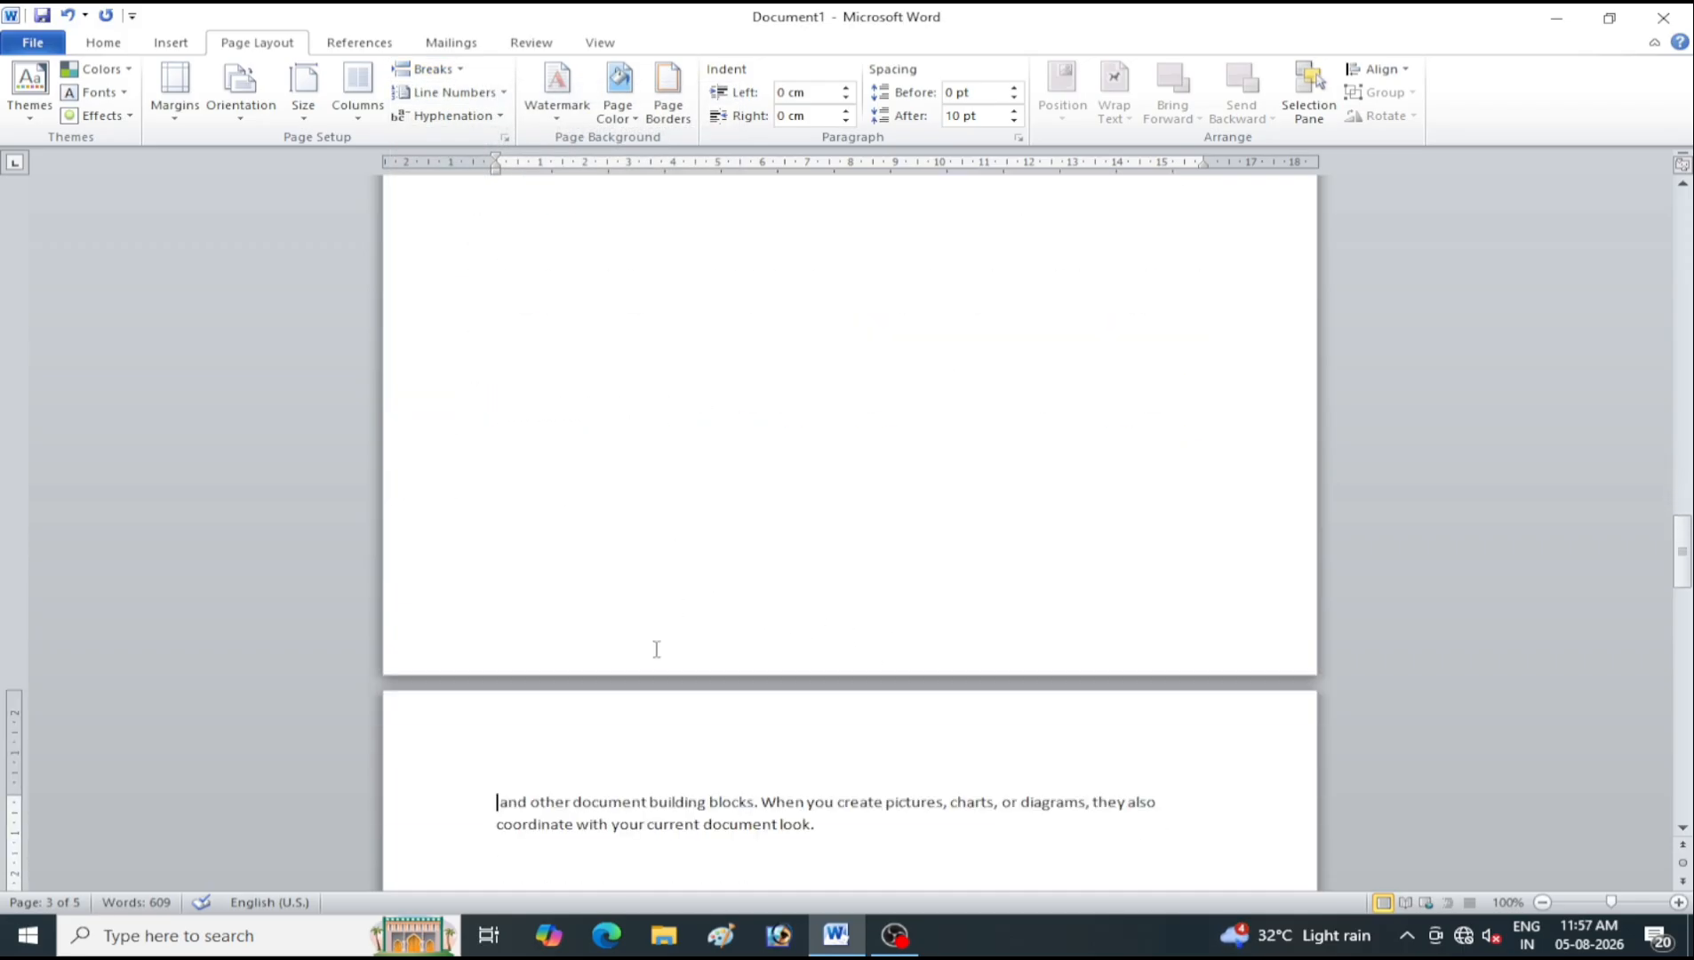
Insert a Continuous section break and two Text Wrapping breaks before "and other document building blocks" on page 4
{"action": "left_click", "coordinate": [445, 70]}
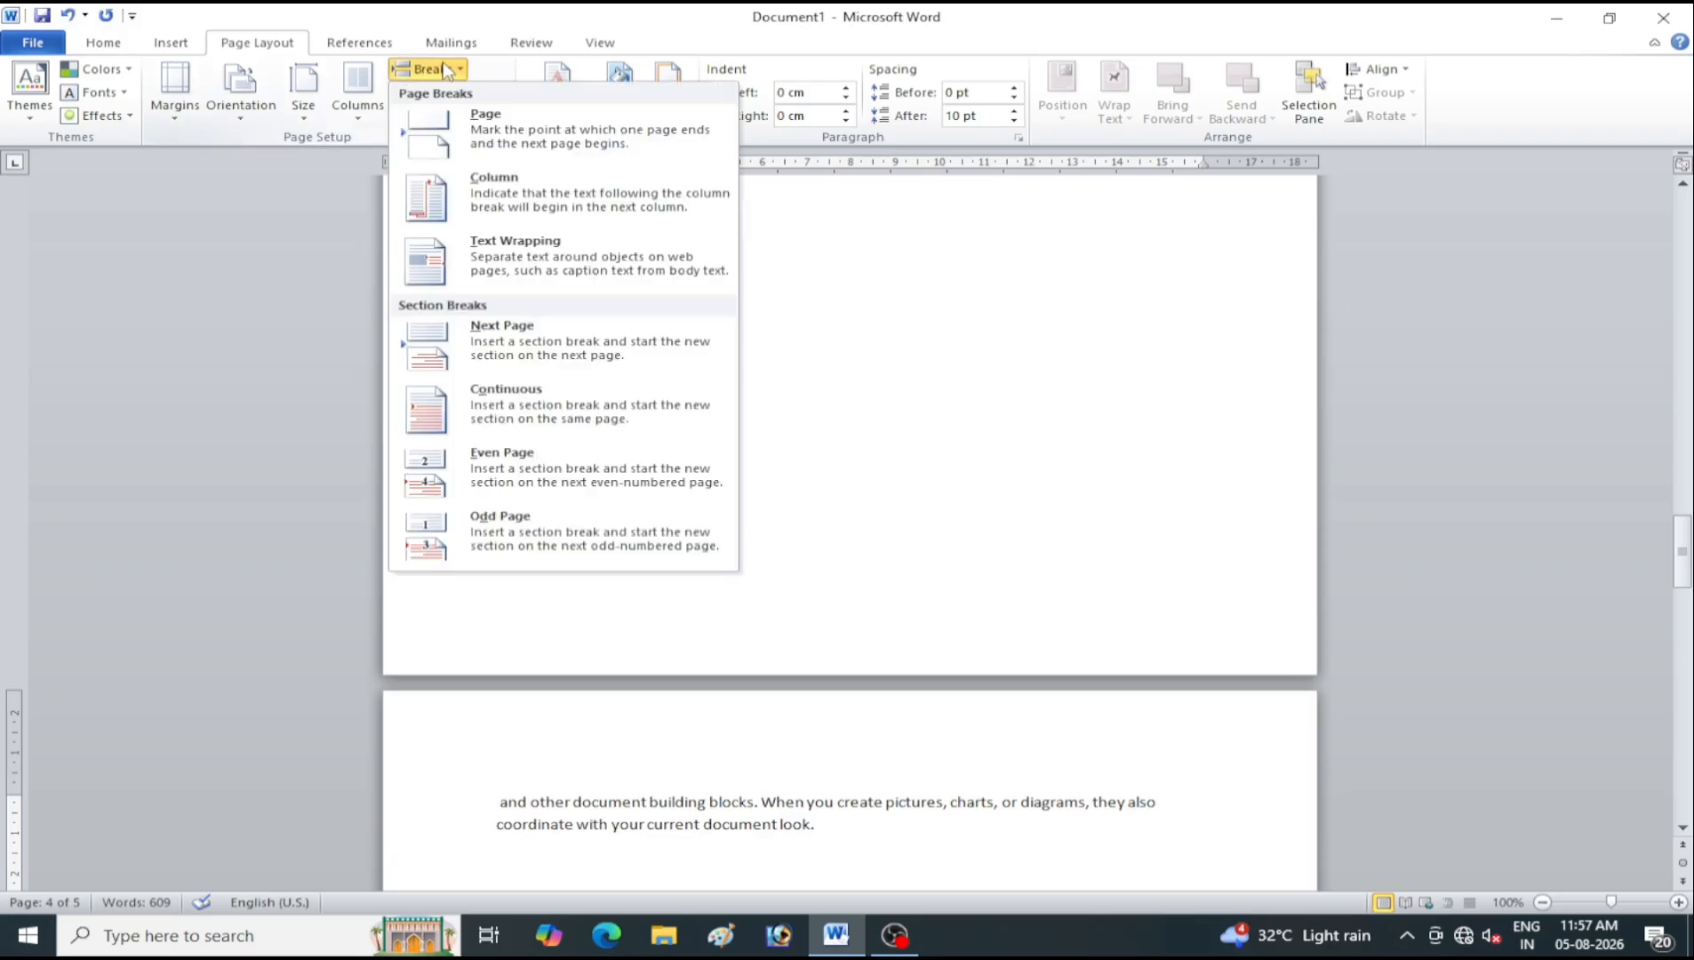
{"action": "left_click", "coordinate": [542, 422]}
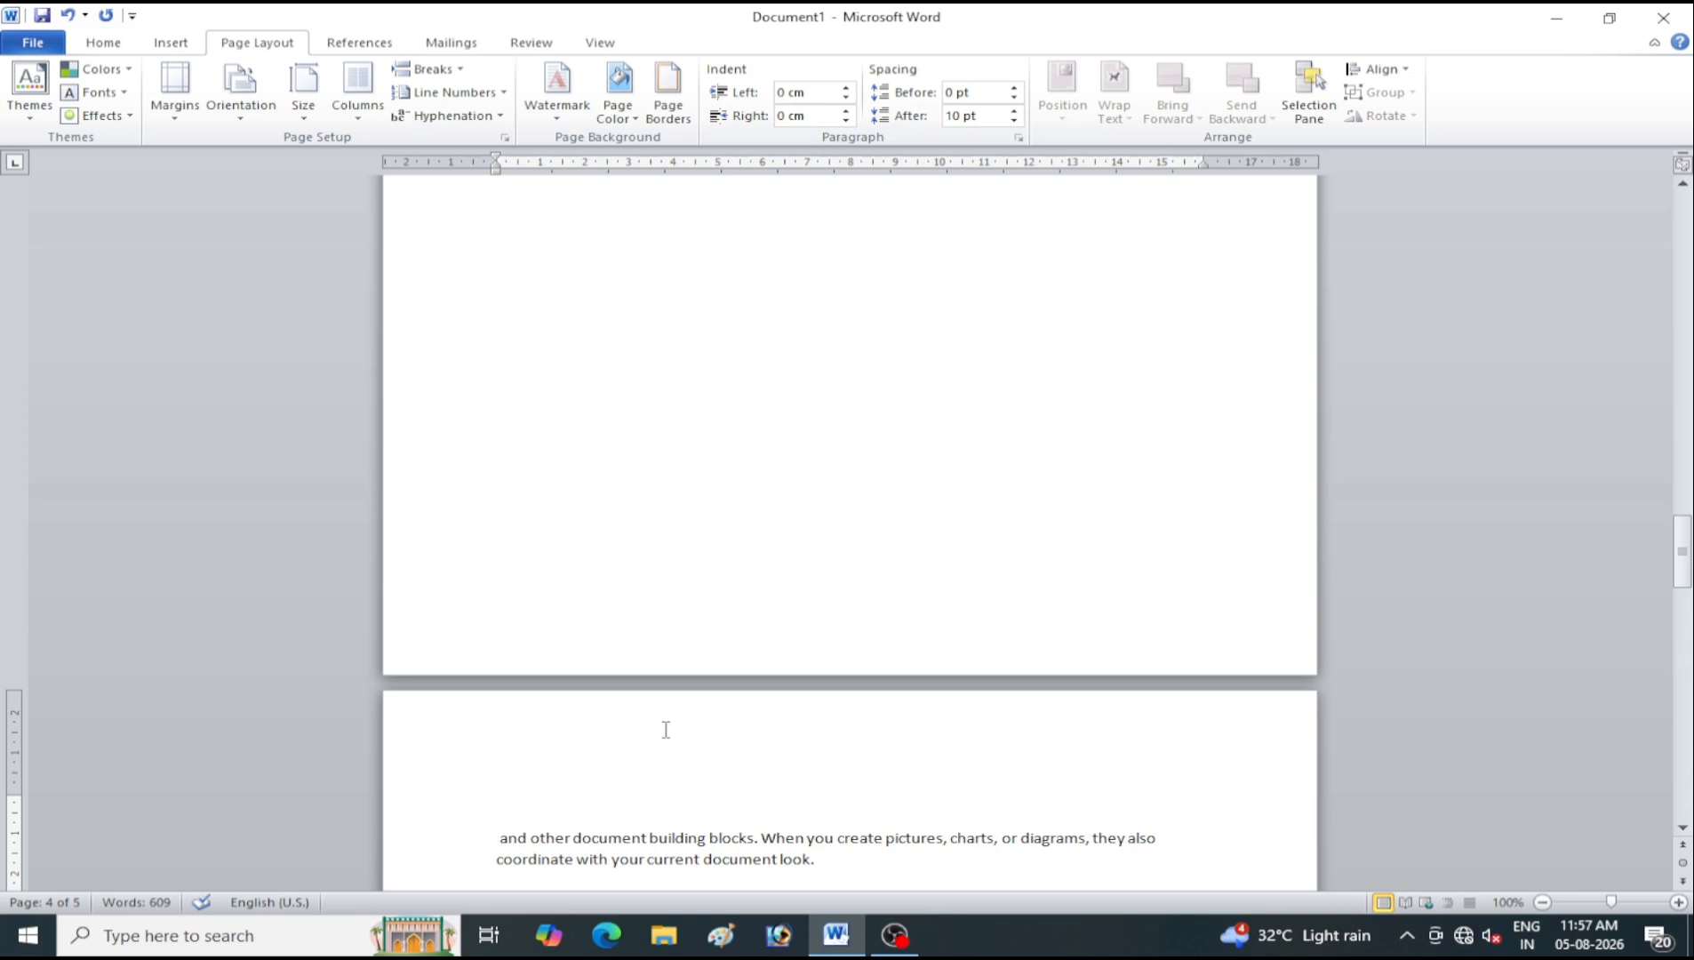
{"action": "left_click", "coordinate": [427, 68]}
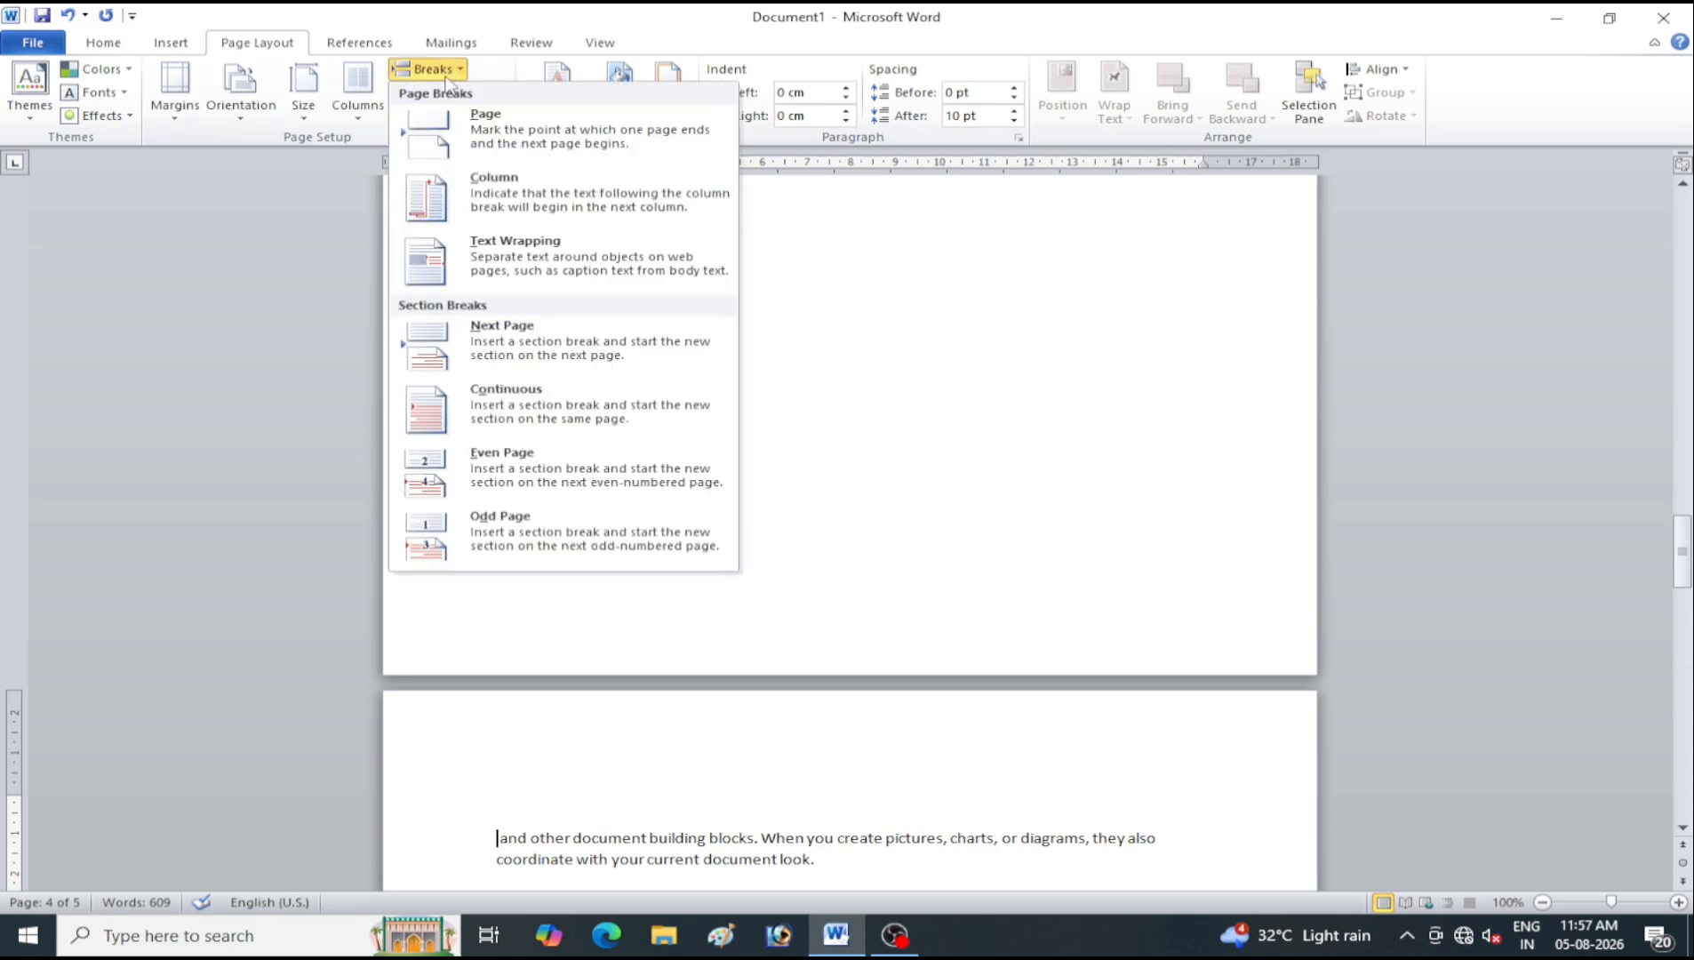
{"action": "left_click", "coordinate": [503, 283]}
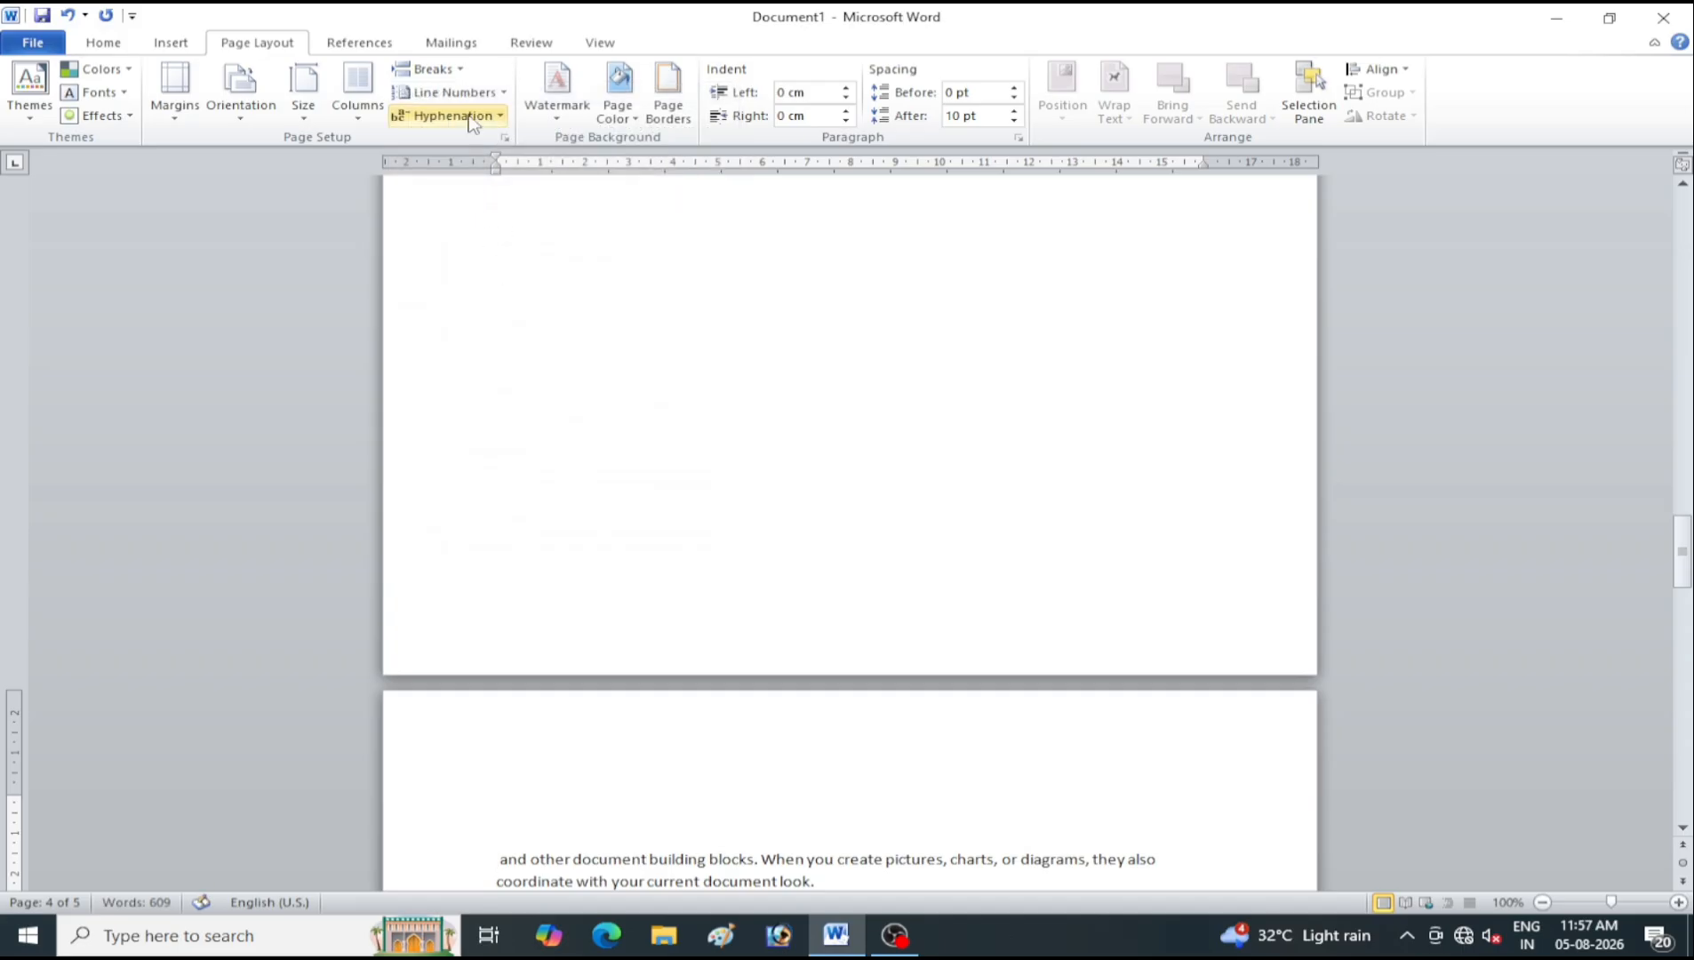
{"action": "left_click", "coordinate": [430, 69]}
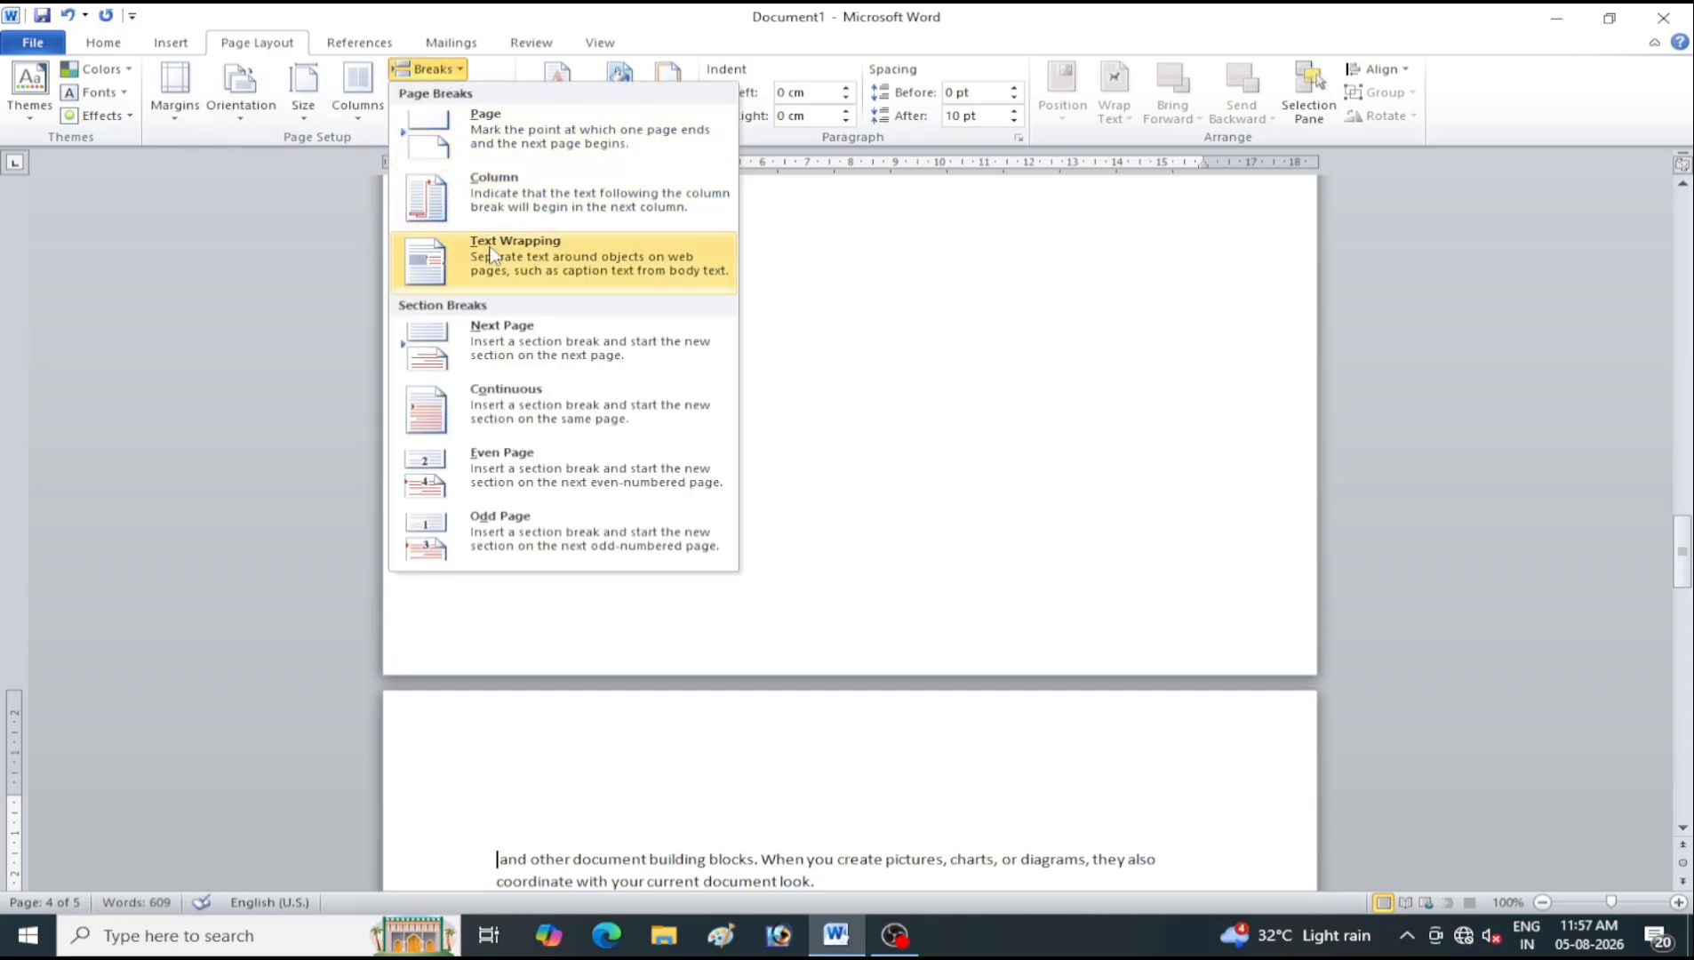
{"action": "left_click", "coordinate": [495, 259]}
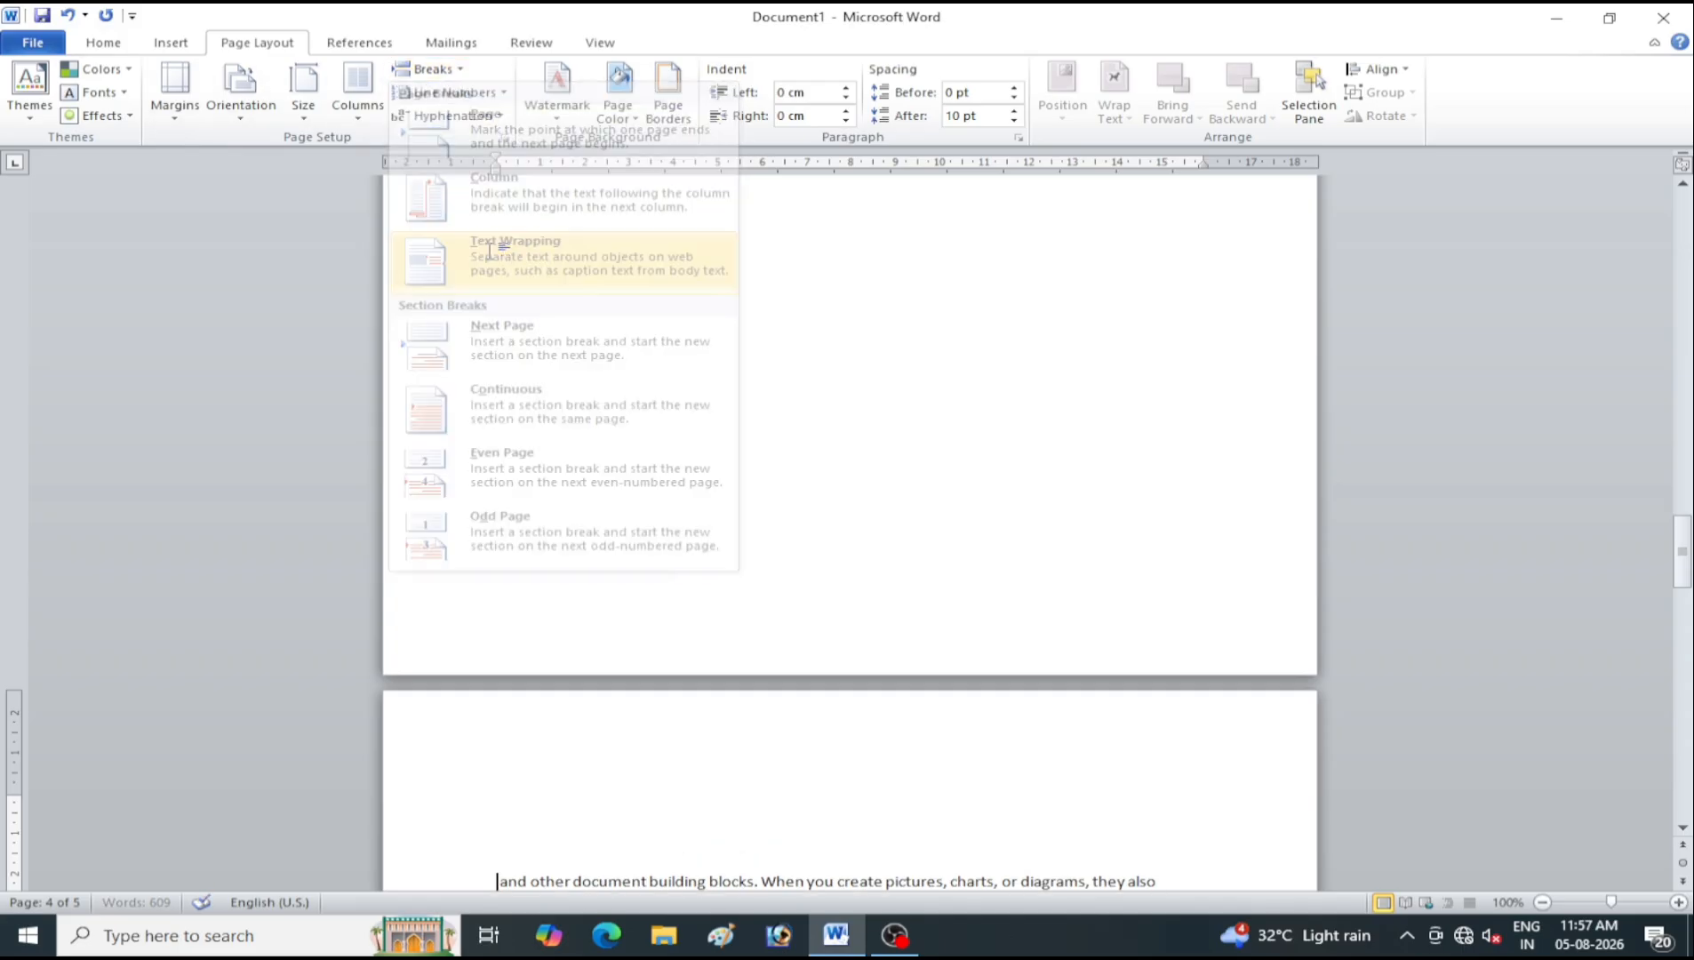
Review the Continuous, Even Page and Odd Page section break options without inserting another break
{"action": "left_click", "coordinate": [462, 70]}
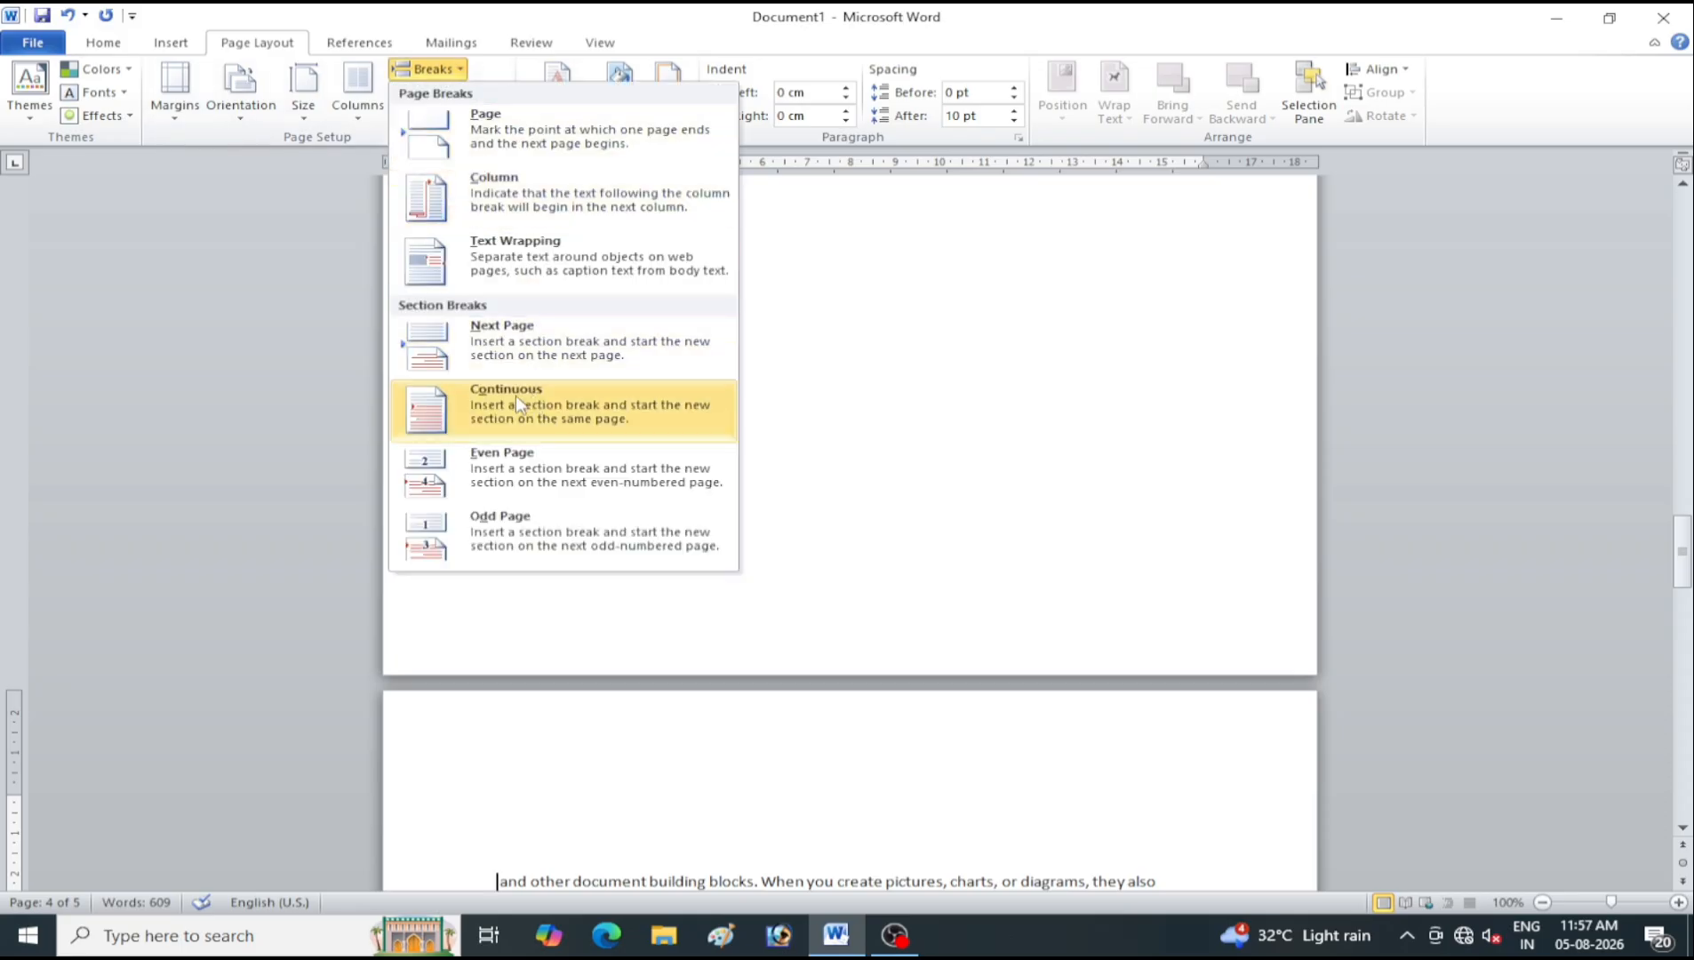
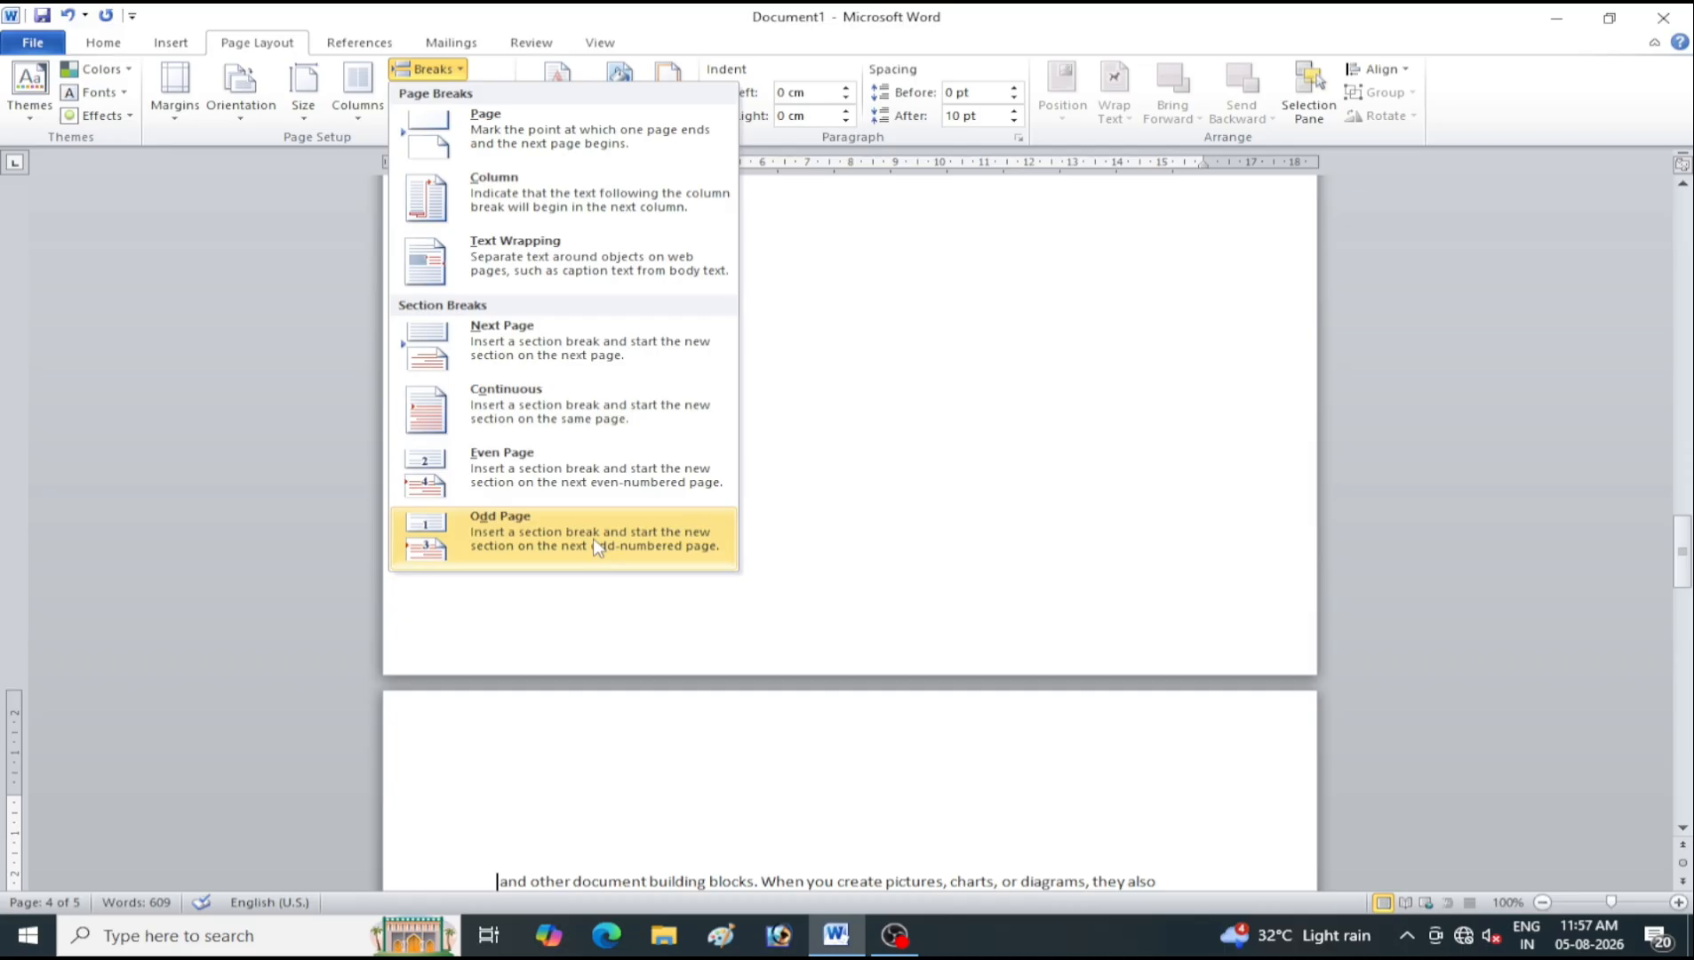
{"action": "left_click", "coordinate": [864, 578]}
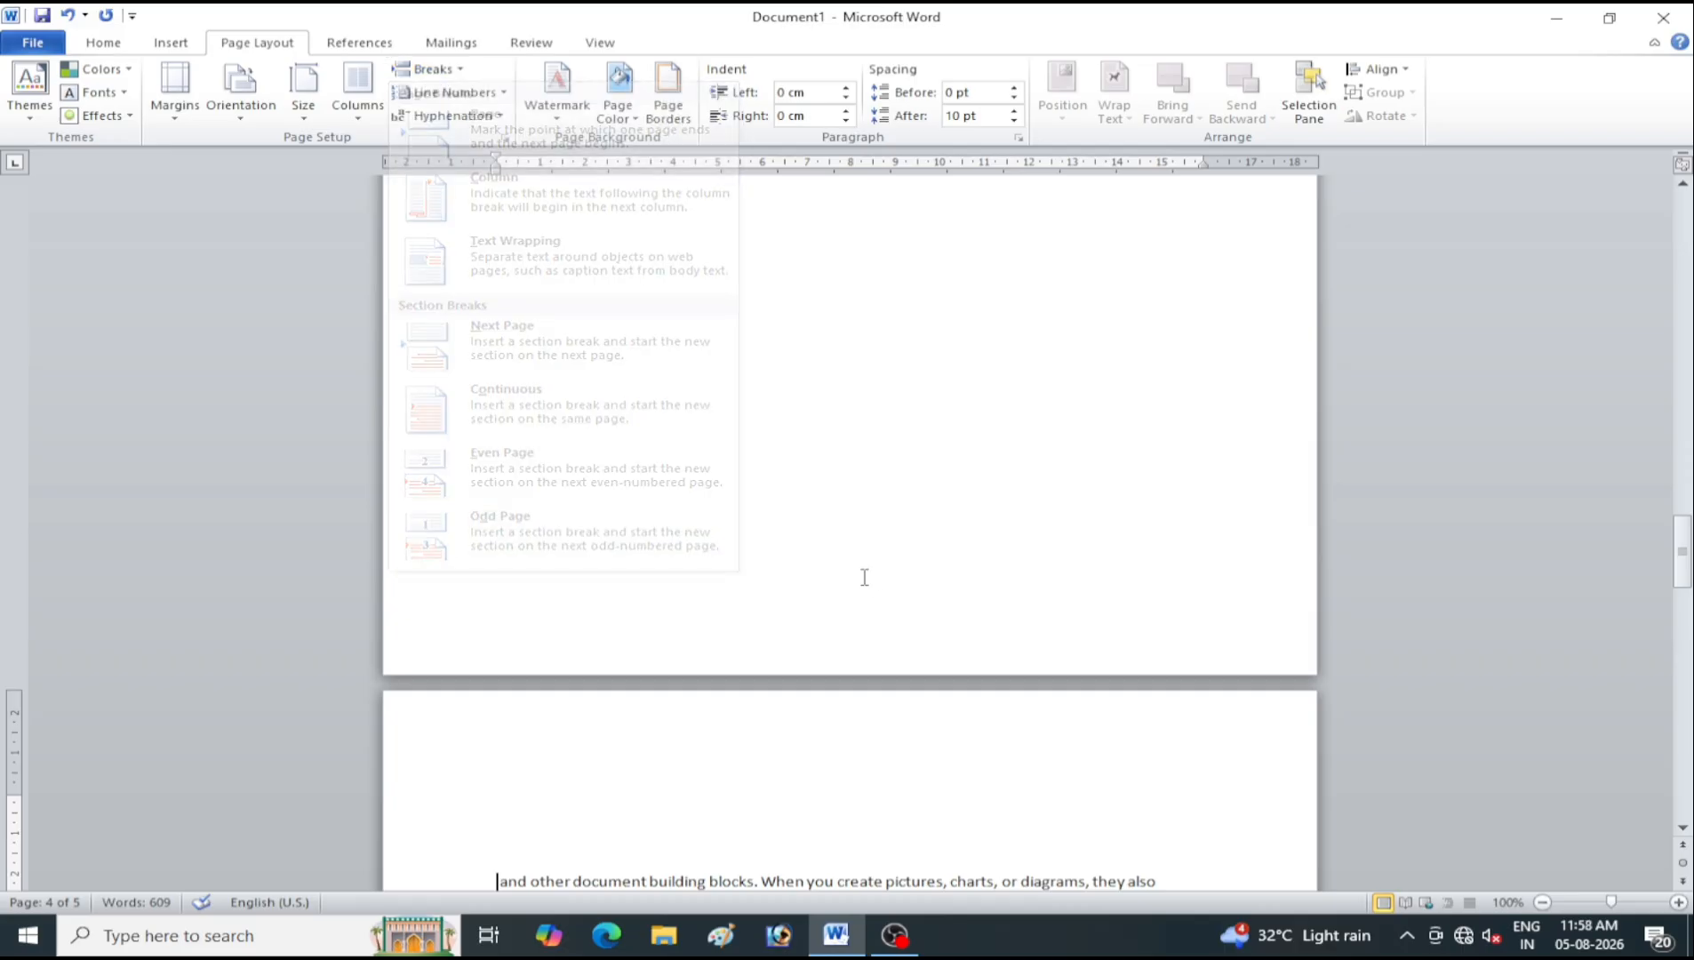
{"action": "scroll", "coordinate": [718, 684], "scroll_direction": "down", "scroll_amount": 5}
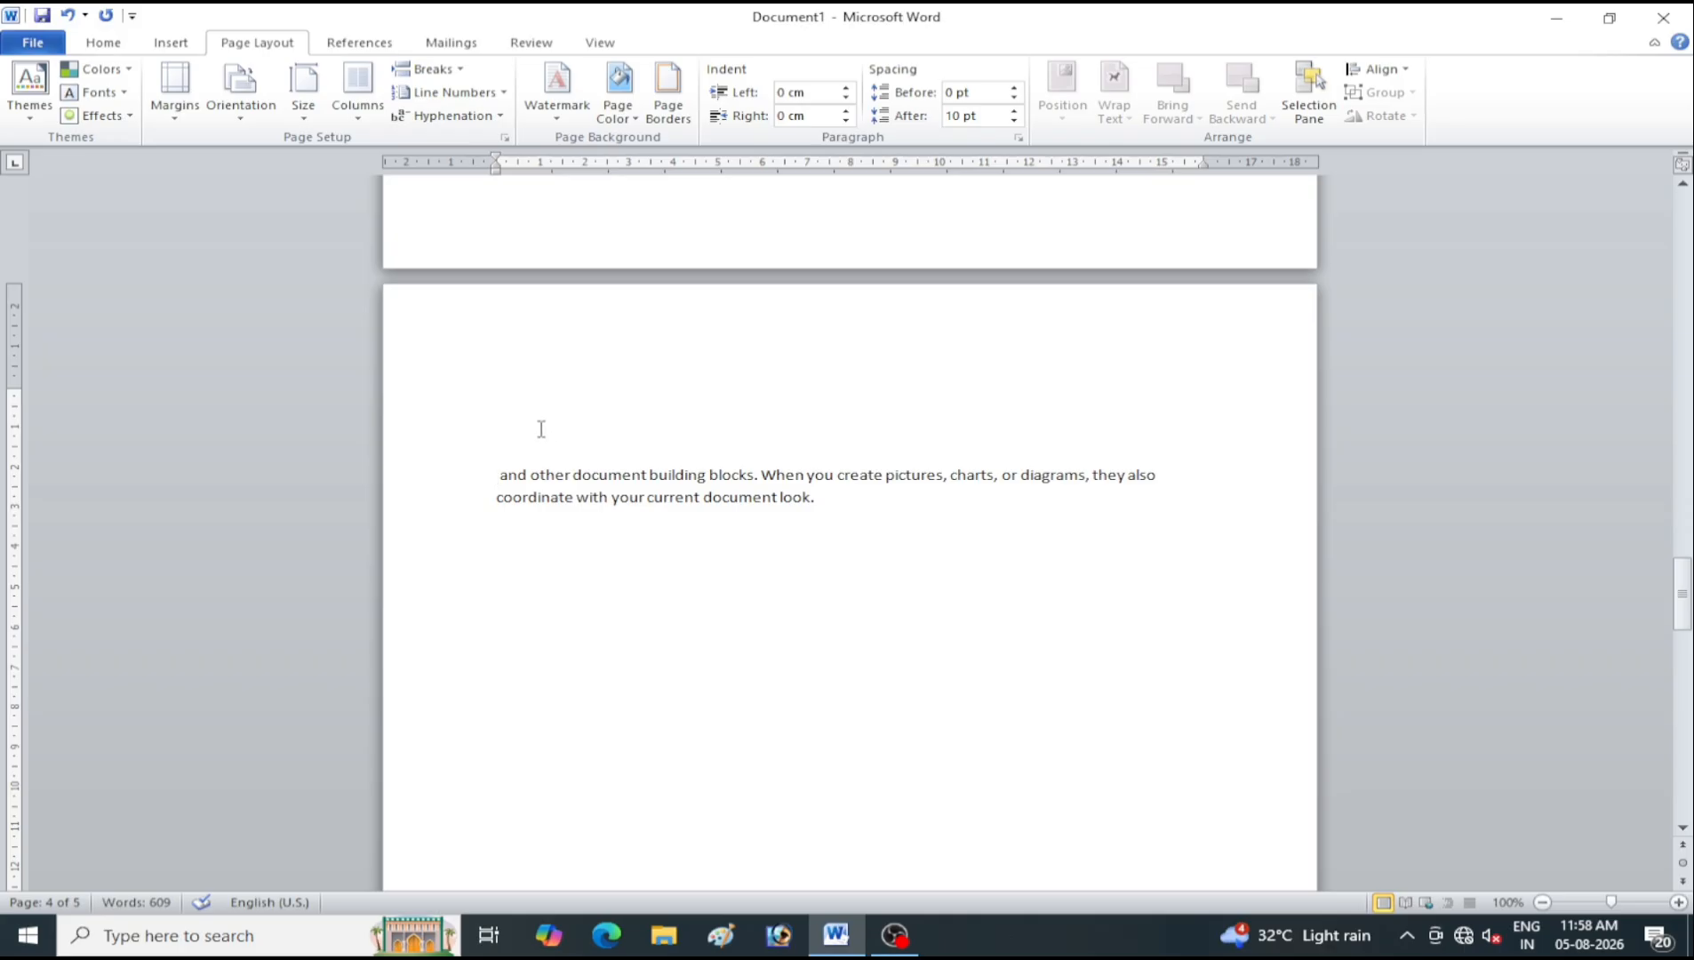
Copy the "and other document building blocks" text on page 4 and paste it three times, replacing the selected original
{"action": "left_click", "coordinate": [523, 395]}
{"action": "left_click_drag", "start_coordinate": [866, 529], "coordinate": [502, 455]}
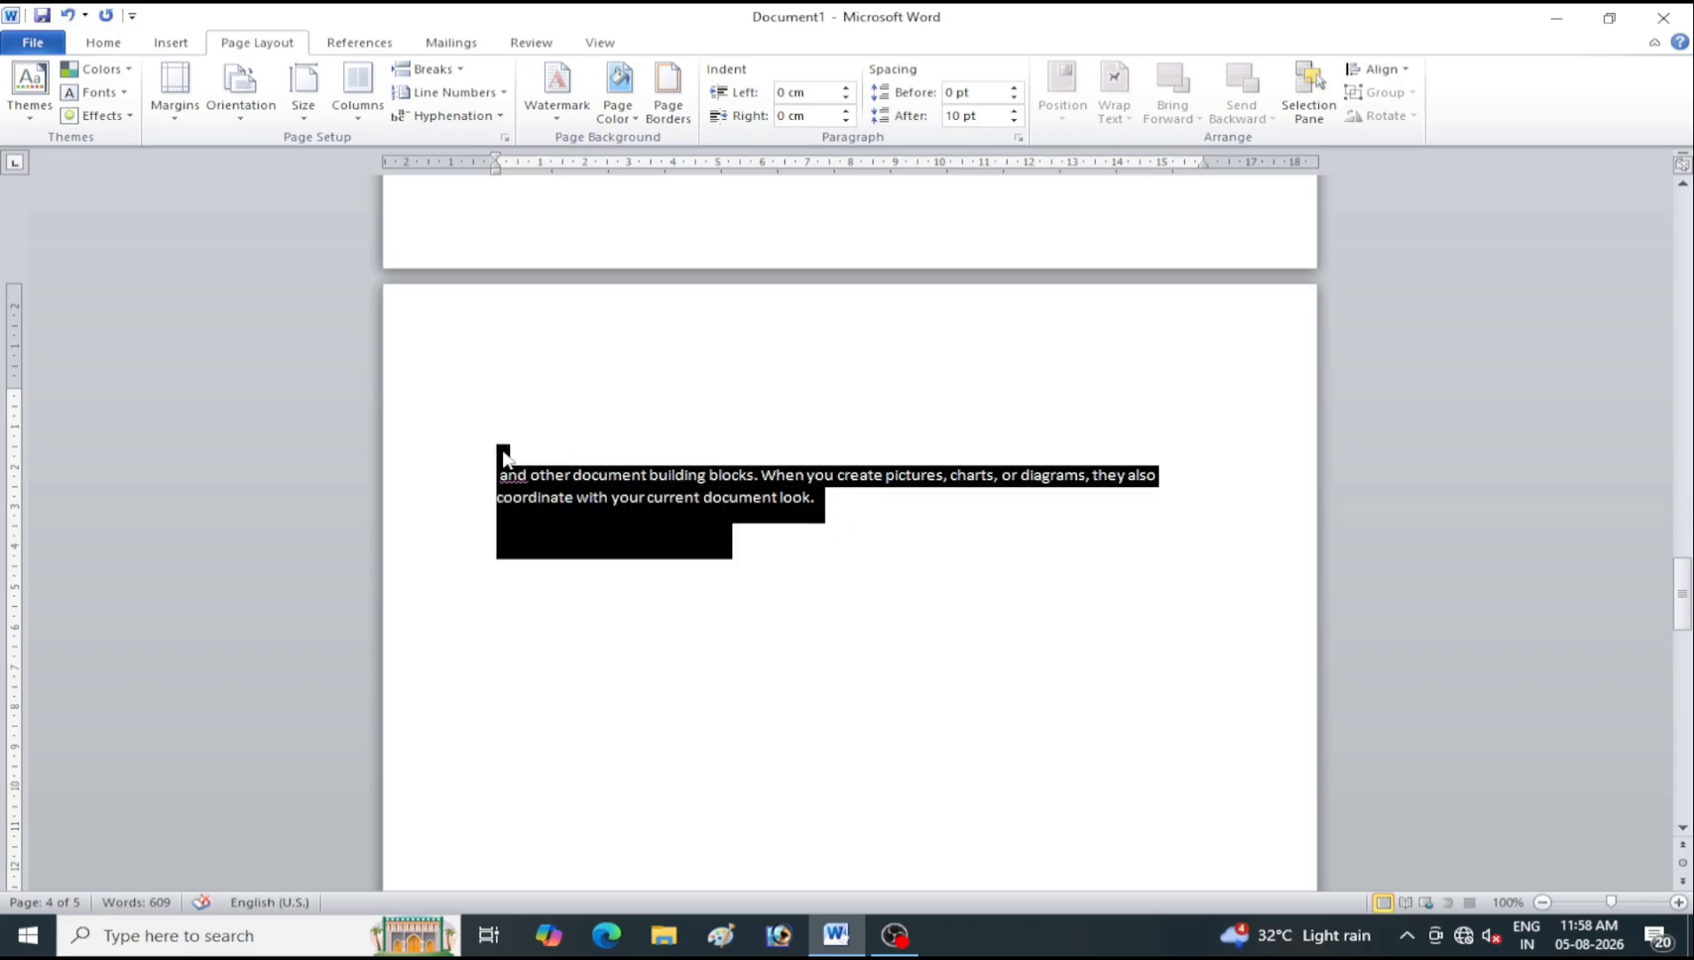
{"action": "key", "text": "ctrl+c"}
{"action": "key", "text": "ctrl+v"}
{"action": "key", "text": "ctrl+v"}
{"action": "key", "text": "ctrl+v"}
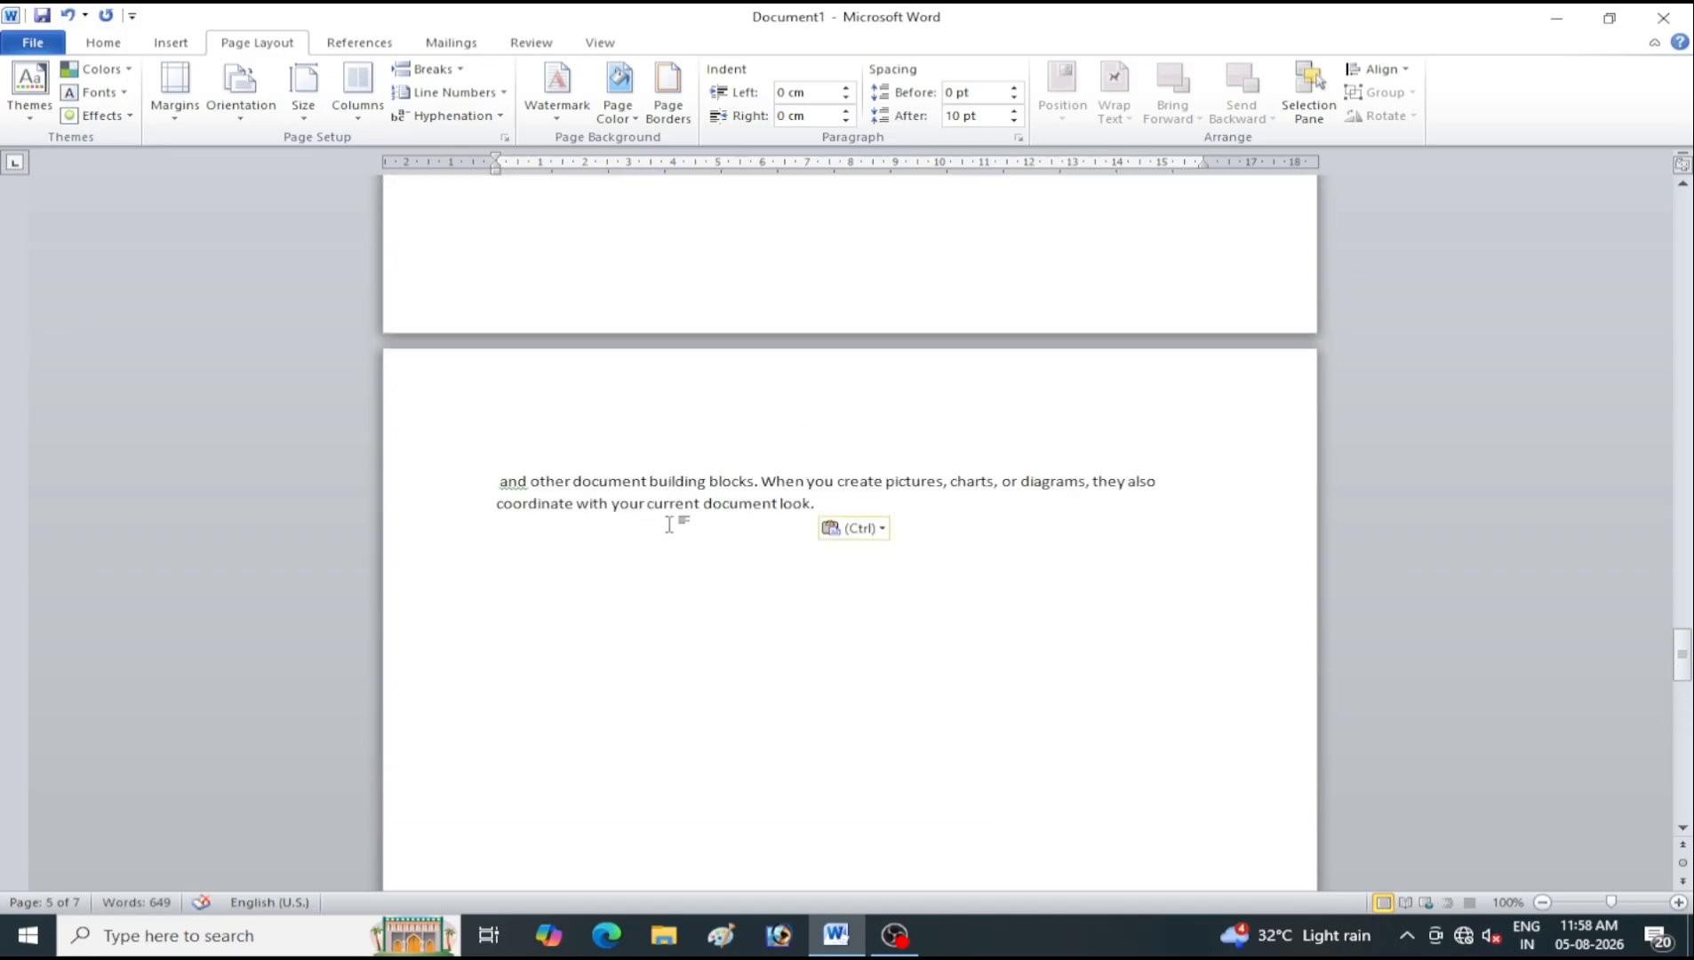
{"action": "scroll", "coordinate": [669, 524], "scroll_direction": "down", "scroll_amount": 3}
{"action": "scroll", "coordinate": [670, 524], "scroll_direction": "down", "scroll_amount": 13}
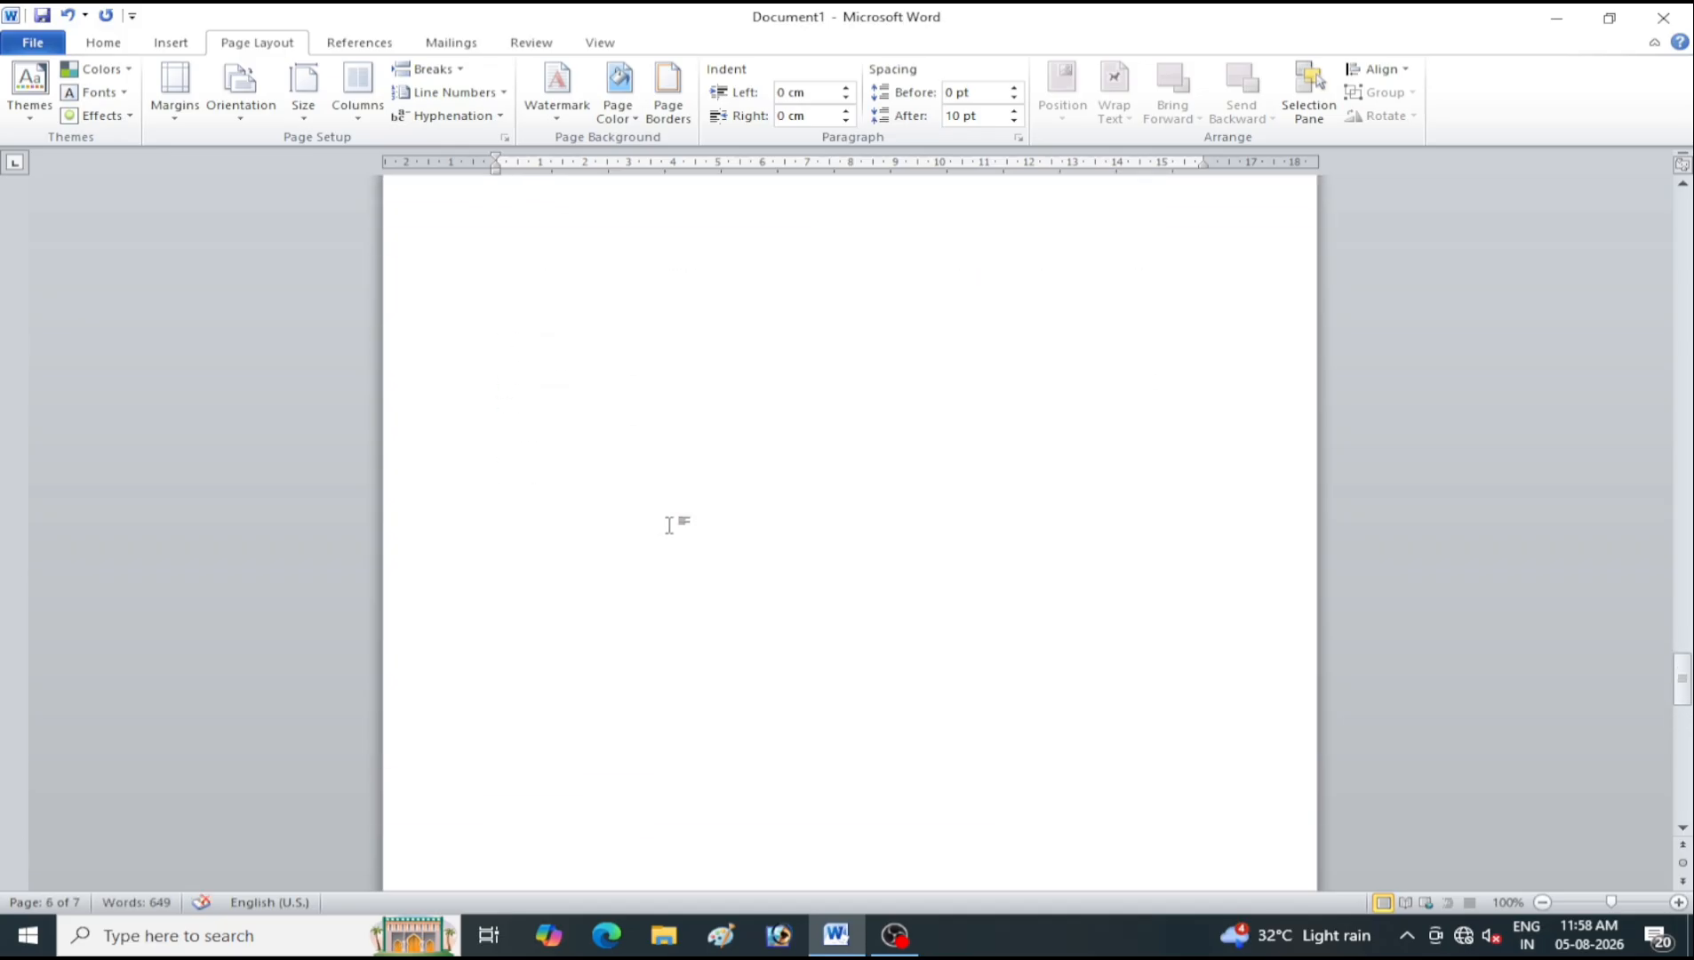
Undo the most recent pastes and section break, and return the cursor to the end of the text on page 4
{"action": "key", "text": "ctrl+z"}
{"action": "scroll", "coordinate": [665, 538], "scroll_direction": "up", "scroll_amount": 10}
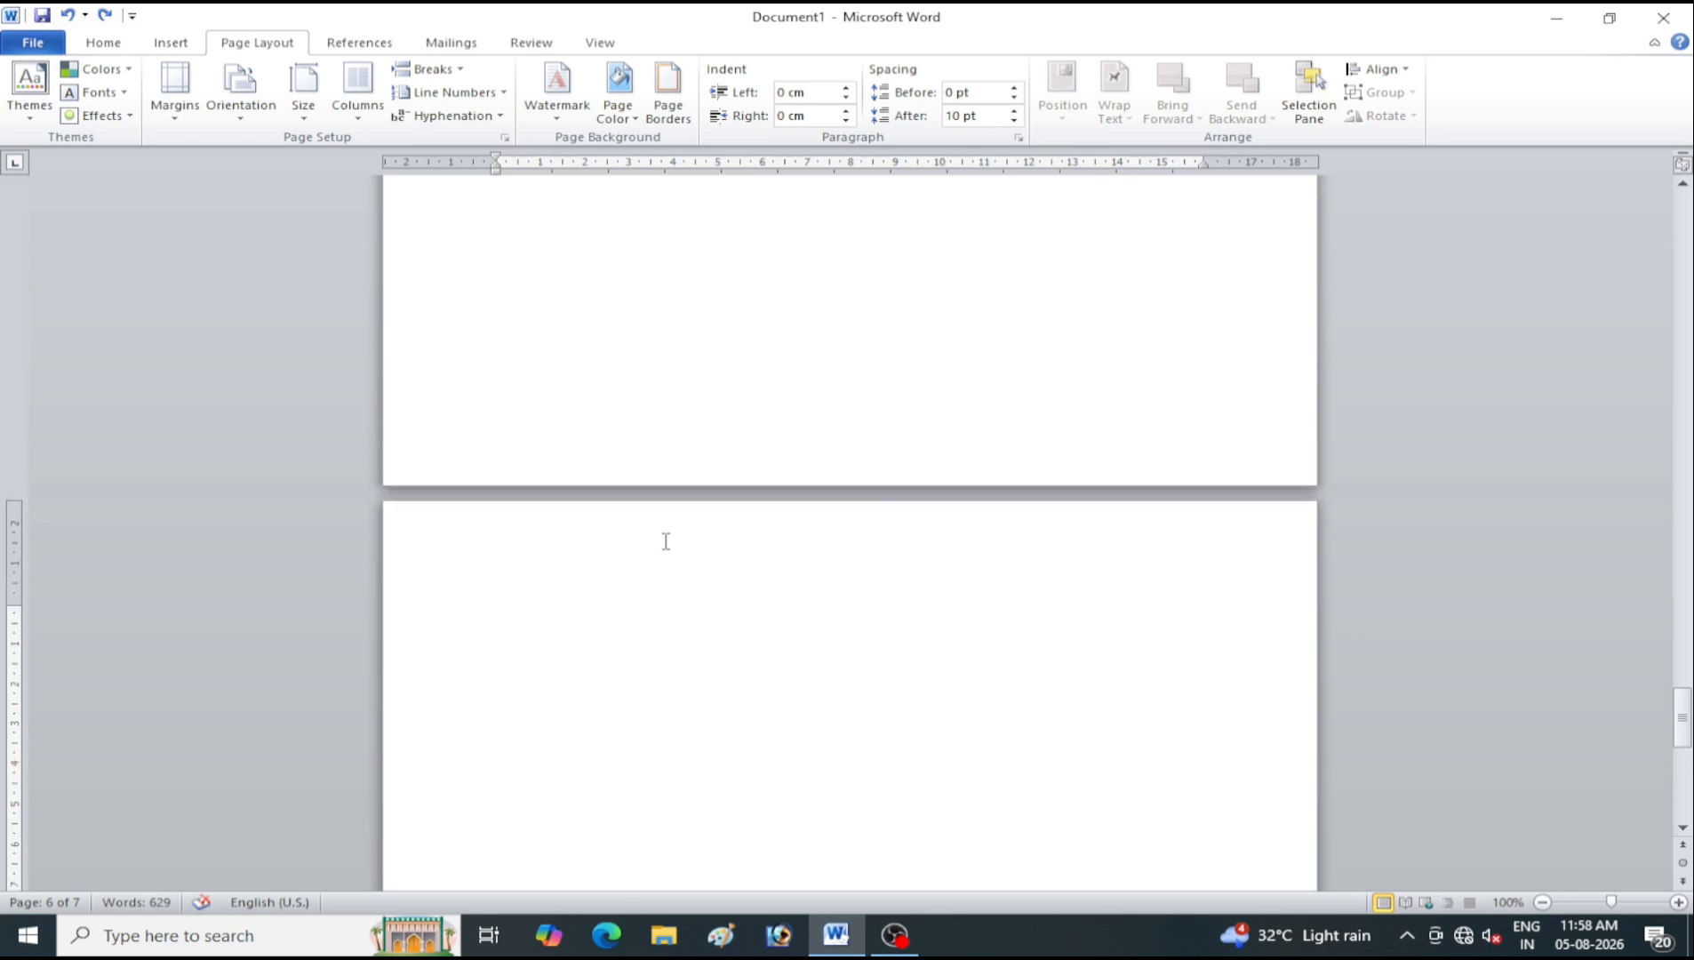
{"action": "key", "text": "ctrl+z"}
{"action": "scroll", "coordinate": [663, 545], "scroll_direction": "up", "scroll_amount": 7}
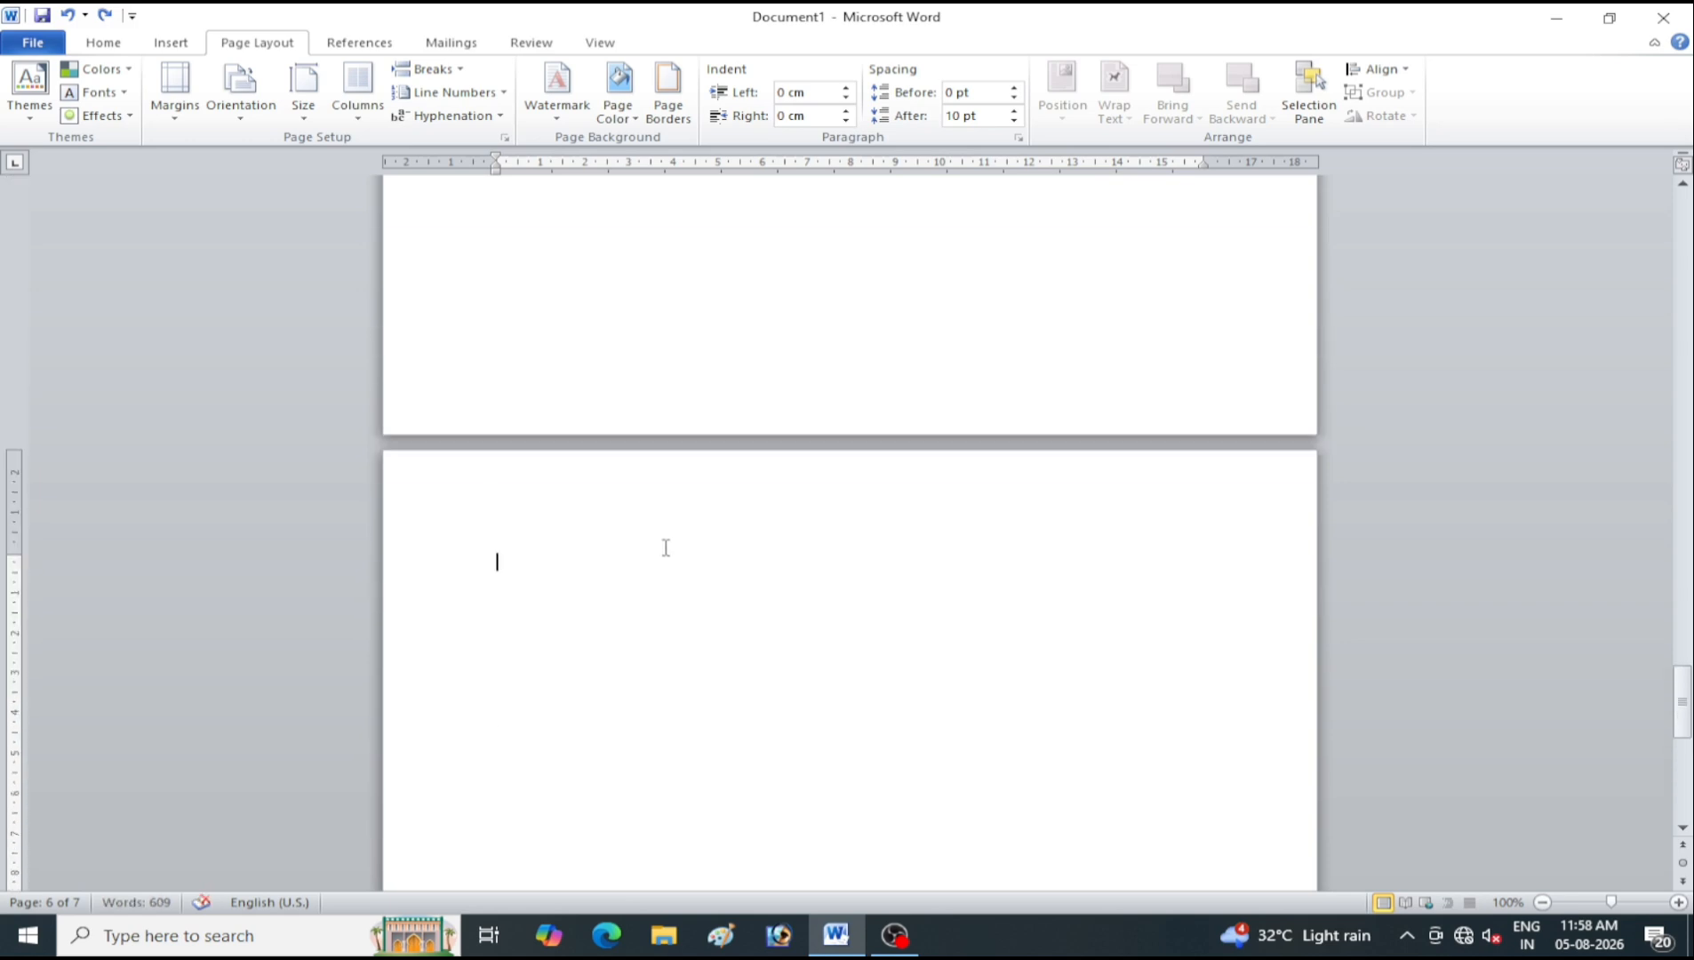
{"action": "key", "text": "ctrl+z"}
{"action": "scroll", "coordinate": [667, 551], "scroll_direction": "up", "scroll_amount": 3}
{"action": "left_click", "coordinate": [759, 551]}
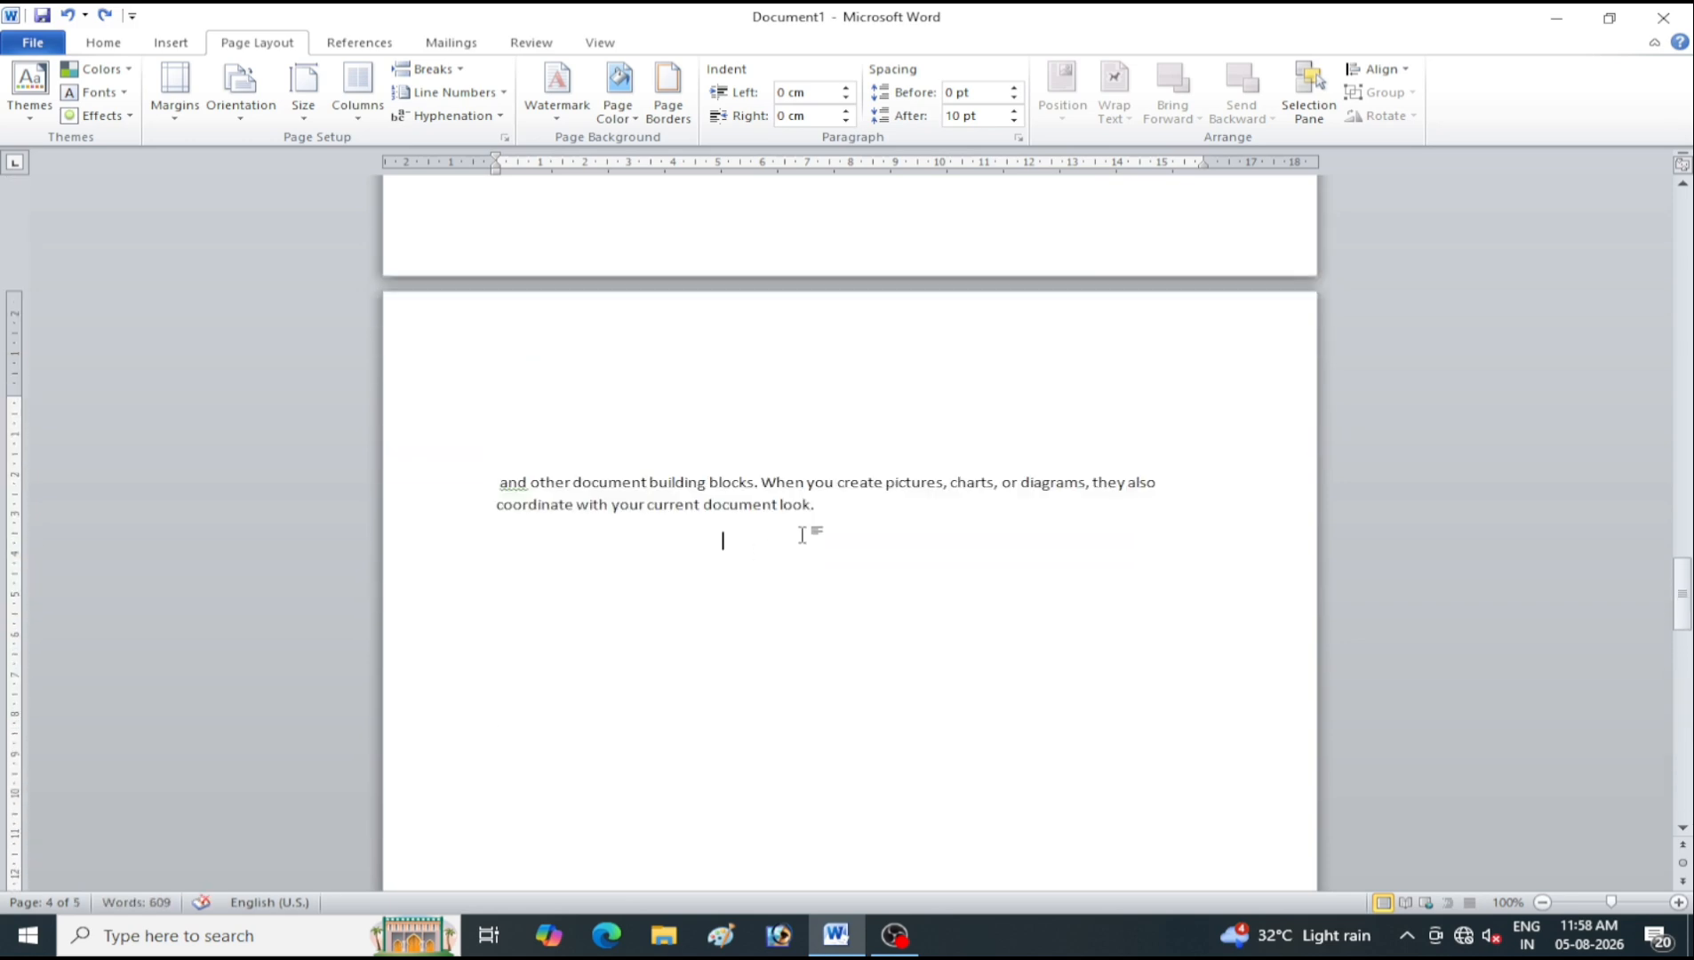
Paste the copied "and other document building blocks" text nine times below the existing paragraph on page 4
{"action": "left_click_drag", "start_coordinate": [814, 506], "coordinate": [503, 462]}
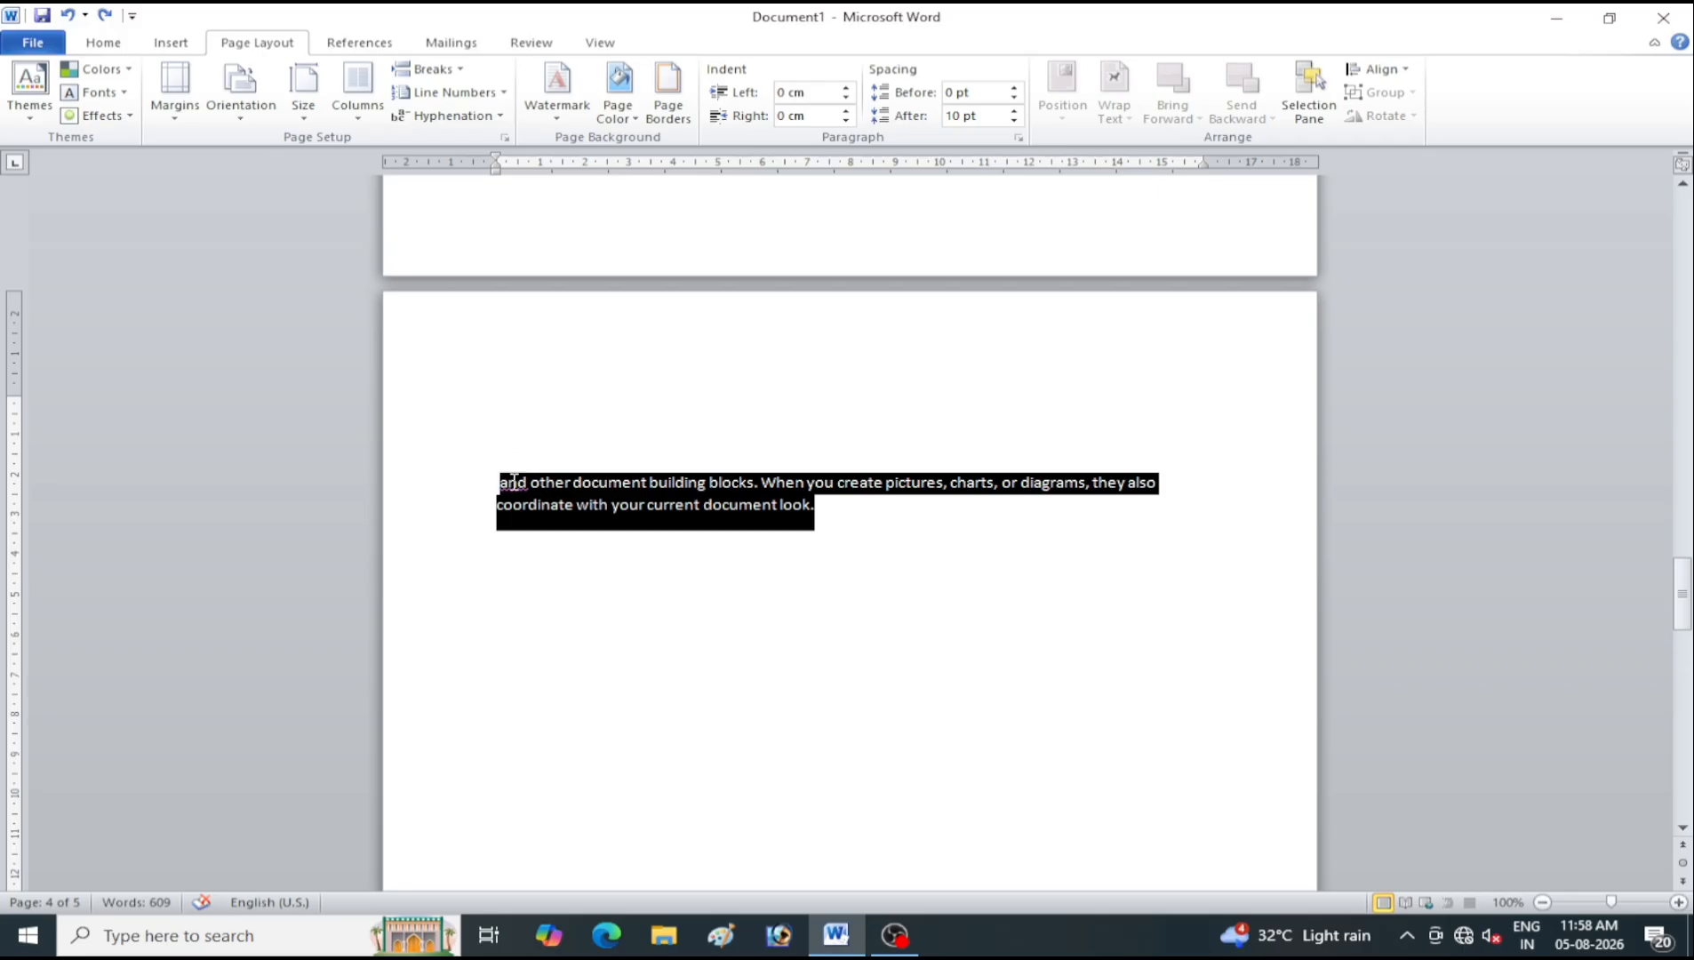
{"action": "left_click", "coordinate": [546, 536]}
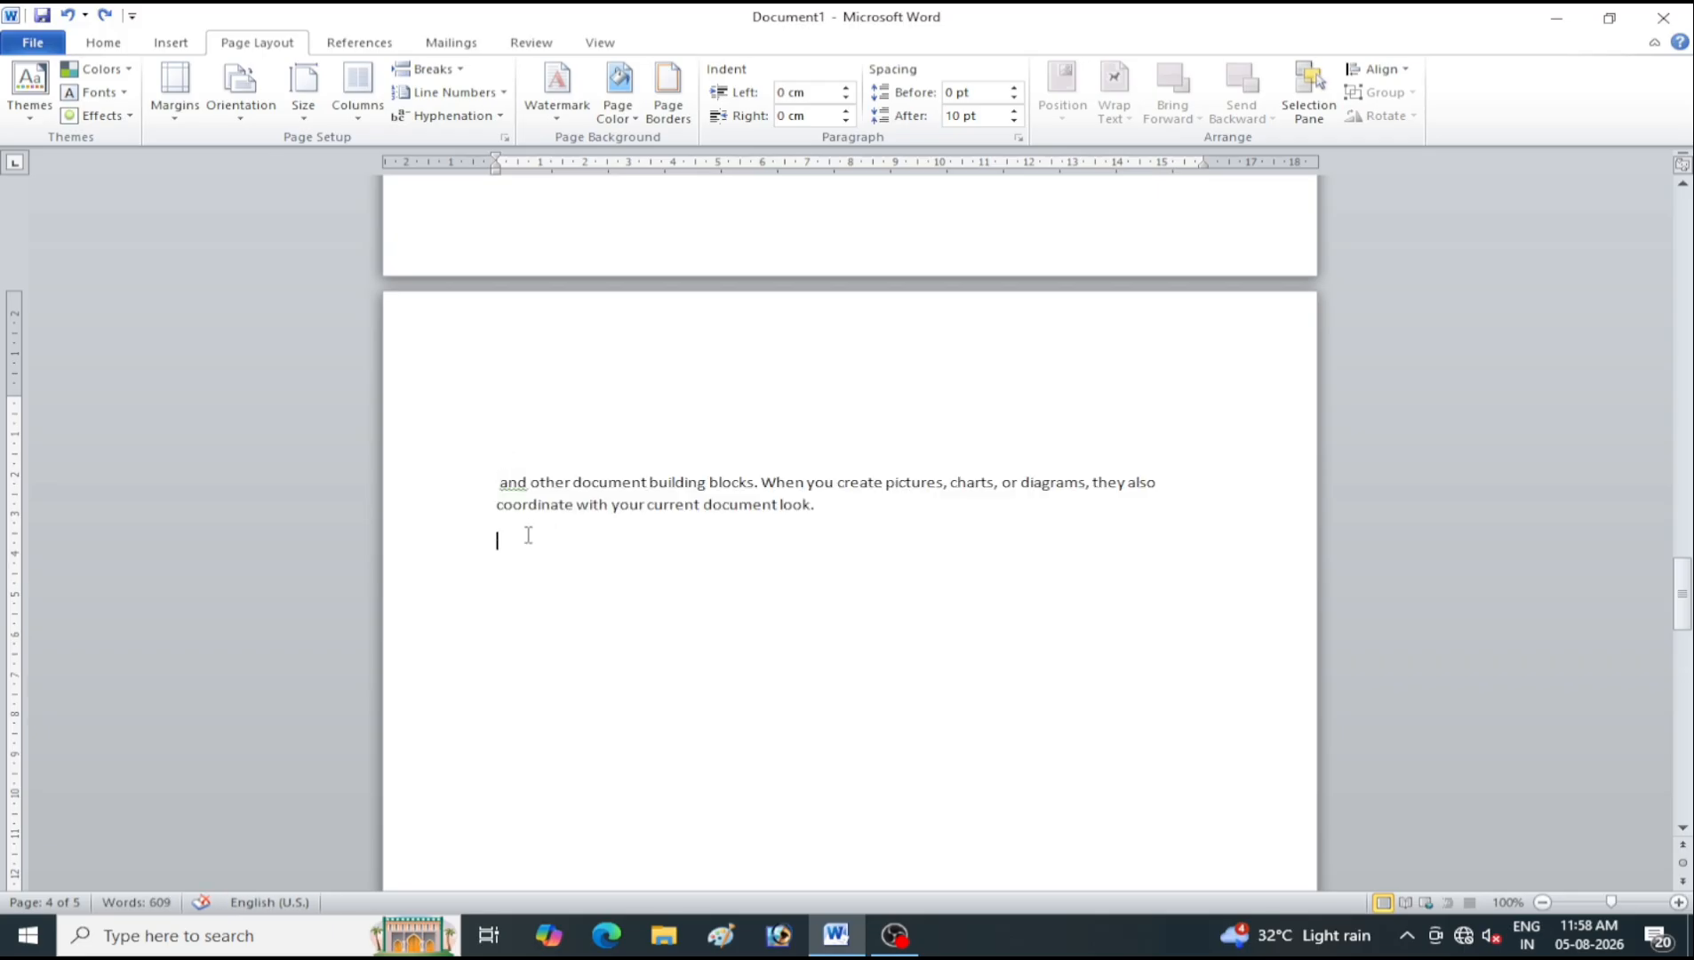
{"action": "key", "text": "ctrl+v"}
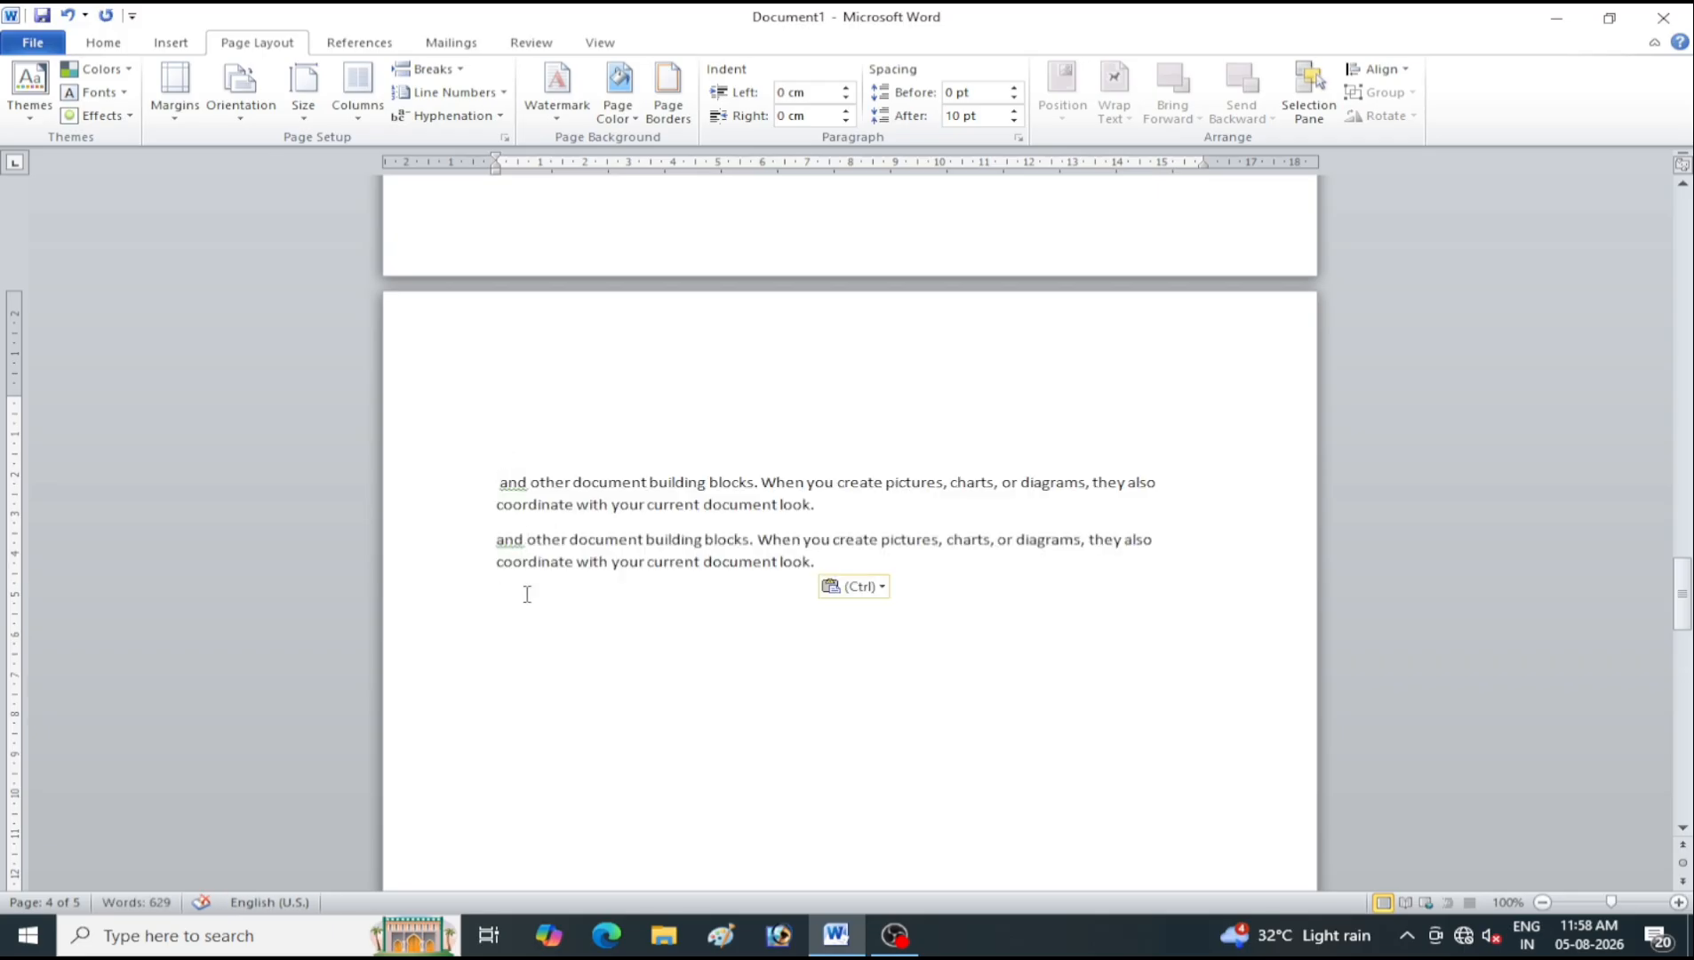
{"action": "key", "text": "ctrl+v"}
{"action": "key", "text": "ctrl+v"}
{"action": "key", "text": "ctrl+v"}
{"action": "key", "text": "ctrl+v"}
{"action": "key", "text": "ctrl+v"}
{"action": "key", "text": "ctrl+v"}
{"action": "key", "text": "ctrl+v"}
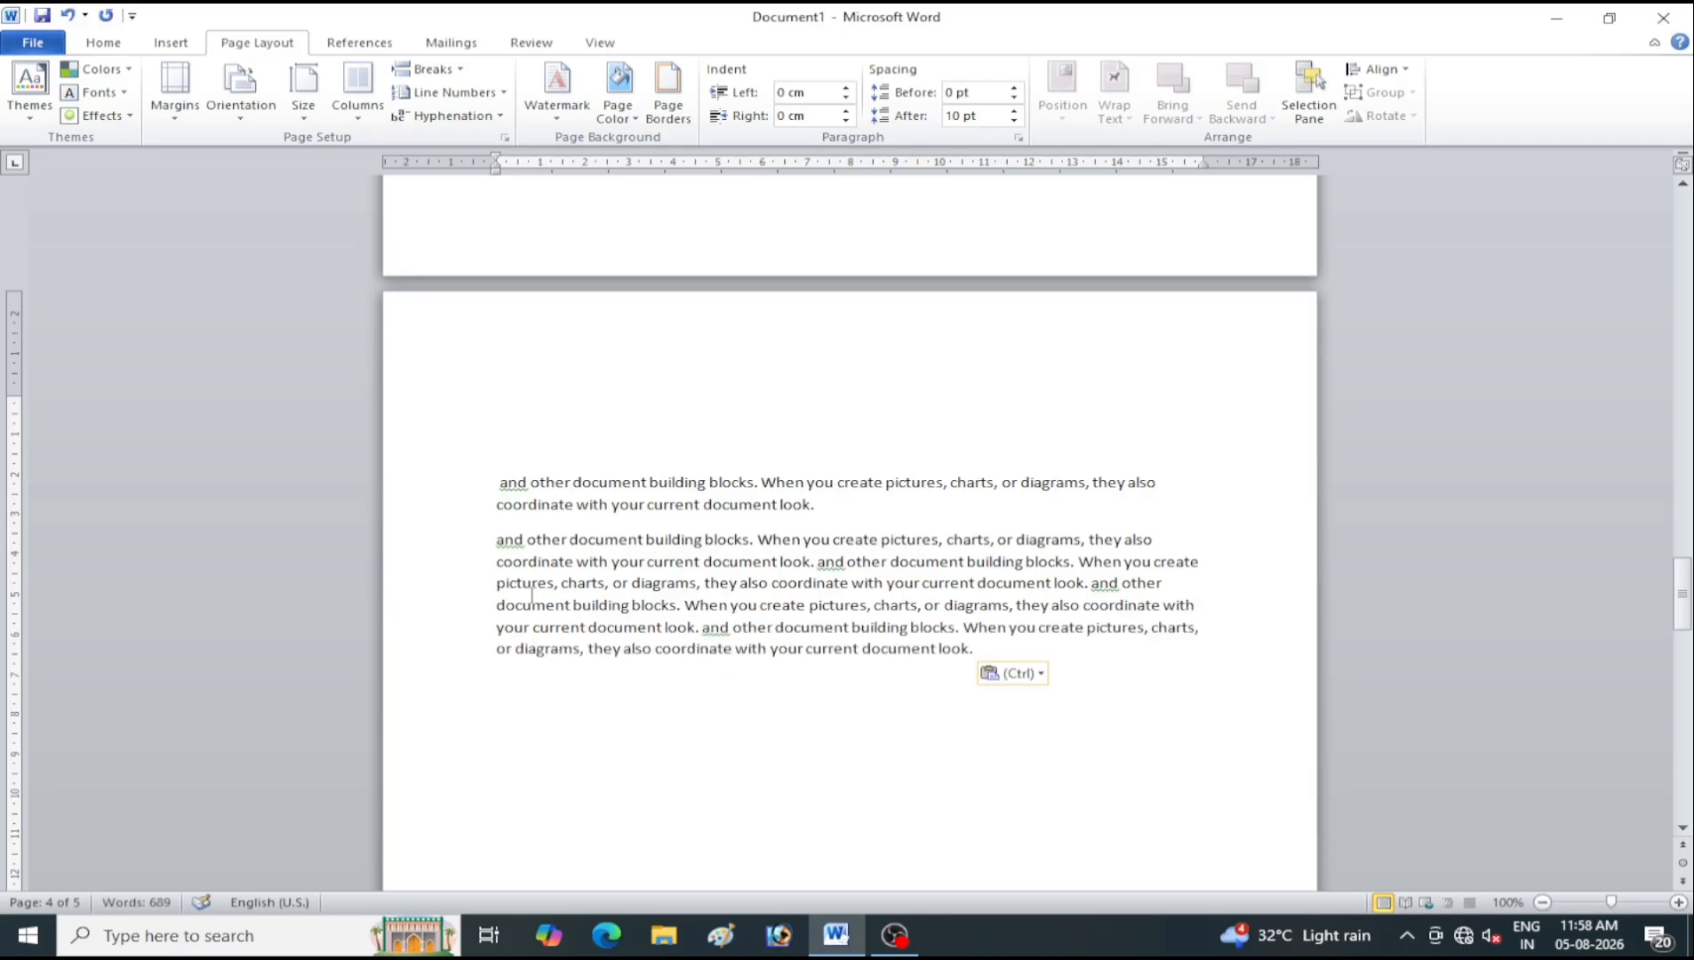
{"action": "key", "text": "ctrl+v"}
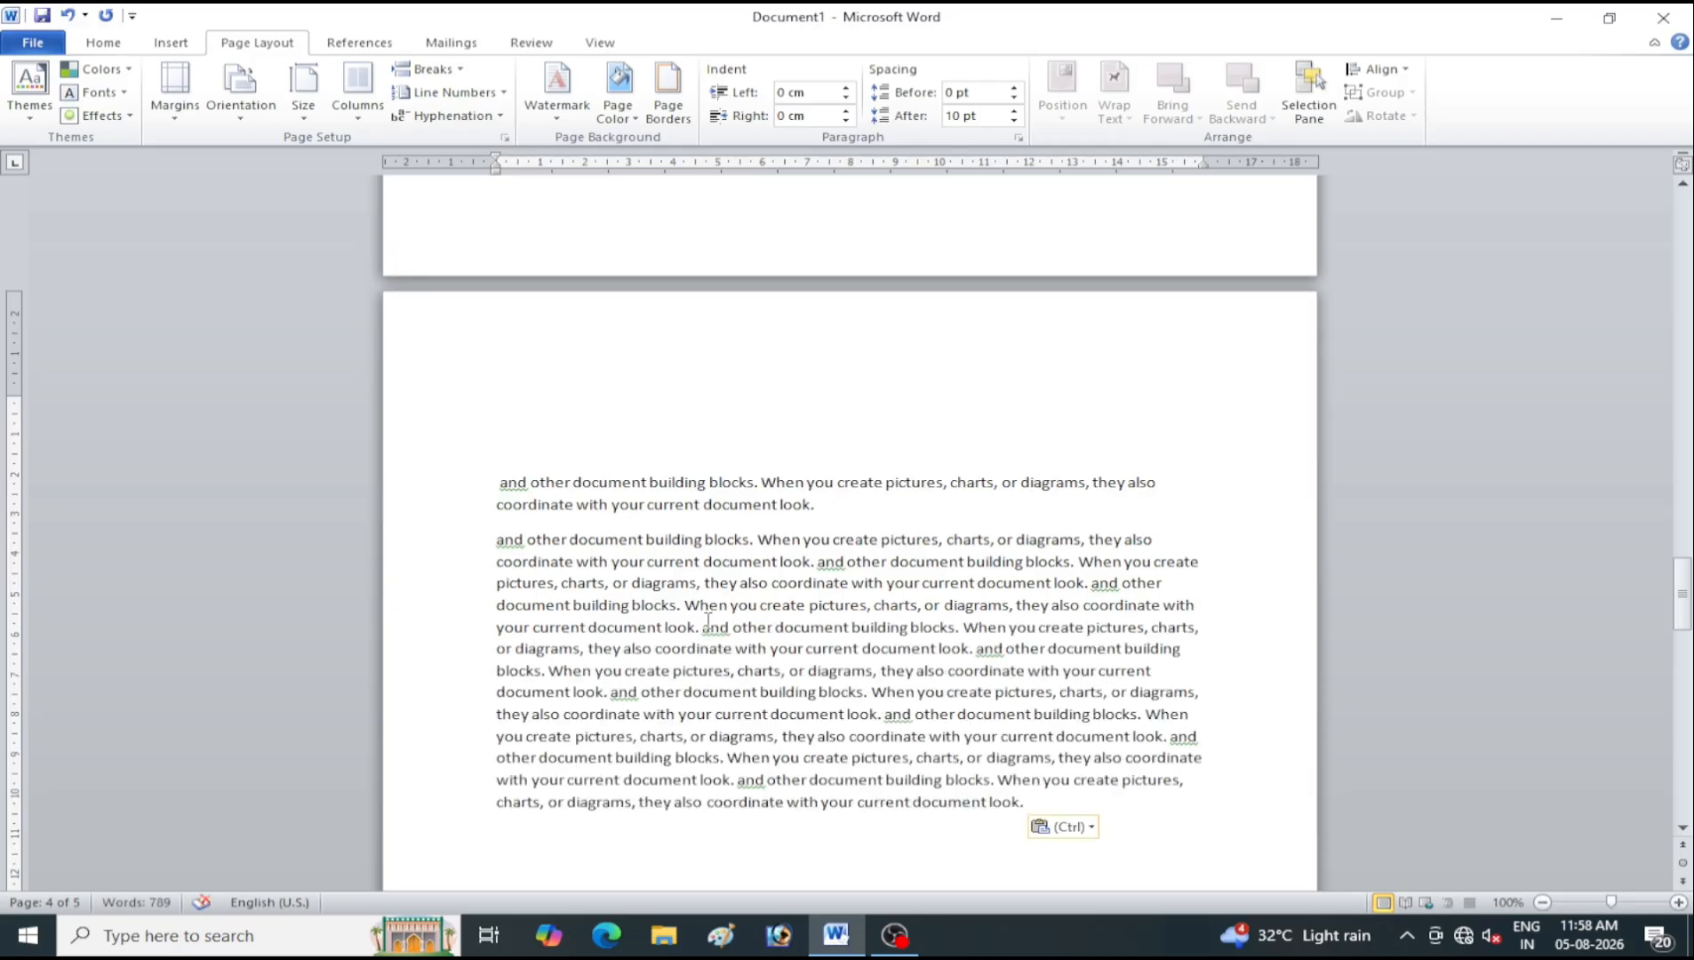
Split the pasted text into three paragraphs, before the fourth "and other document building blocks" and inside the word "current" further down
{"action": "left_click", "coordinate": [703, 626]}
{"action": "key", "text": "Return"}
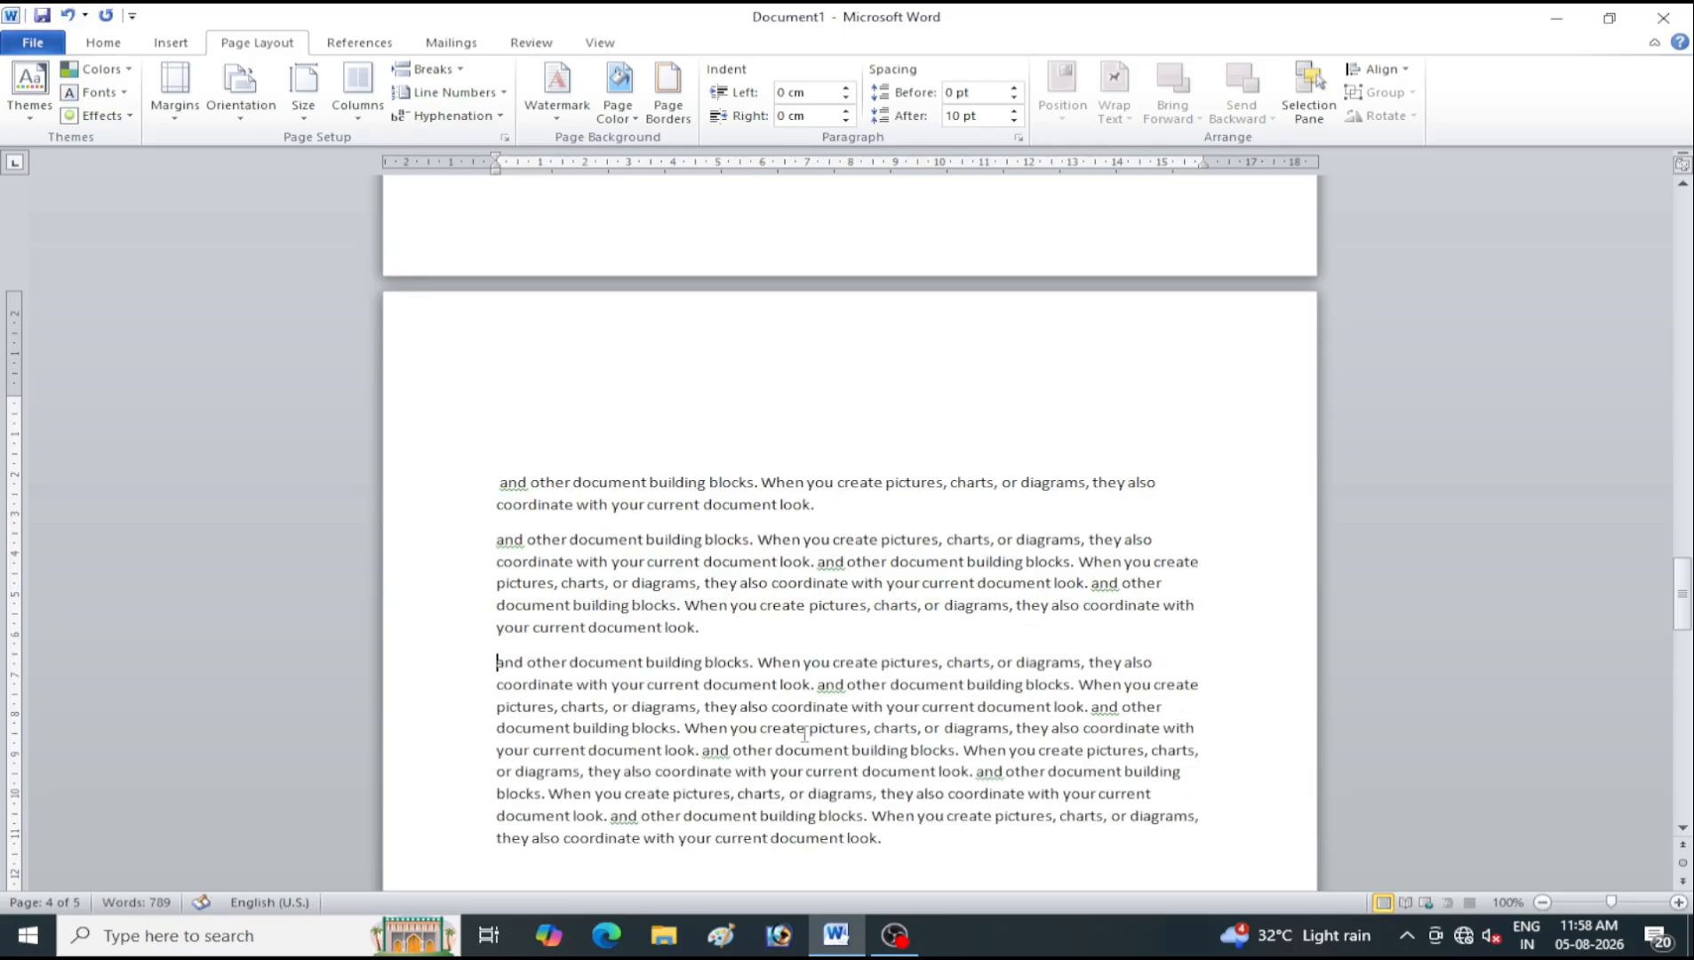
{"action": "left_click", "coordinate": [812, 772]}
{"action": "key", "text": "Return"}
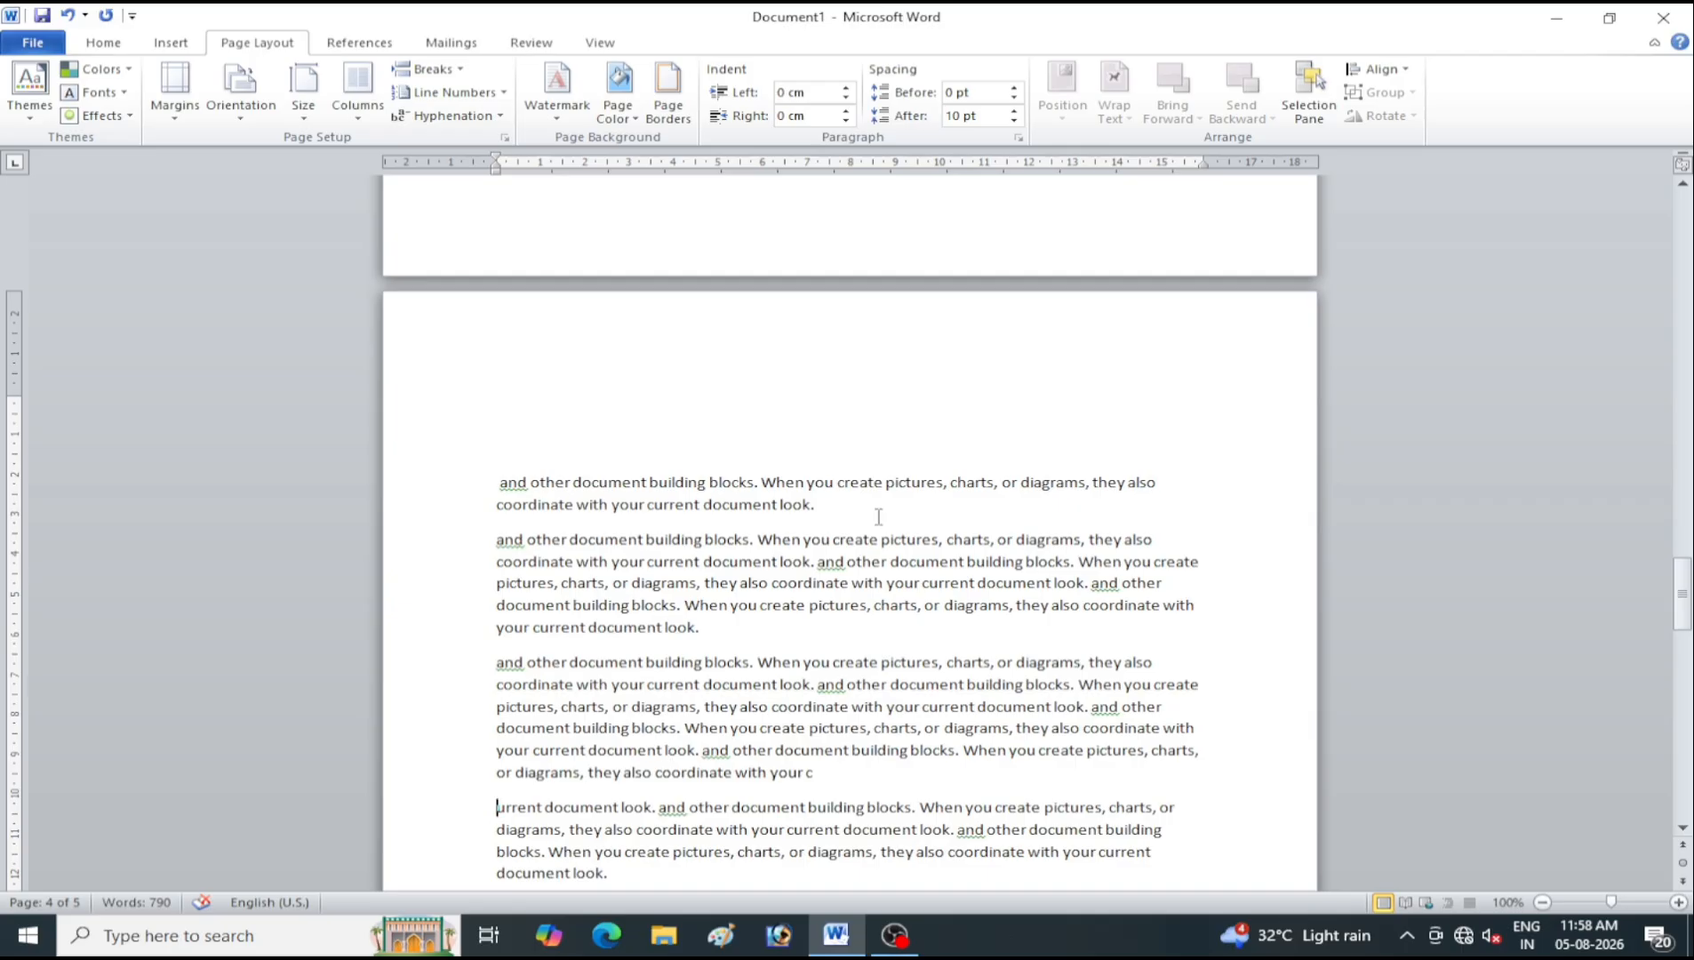
{"action": "scroll", "coordinate": [882, 511], "scroll_direction": "down", "scroll_amount": 3}
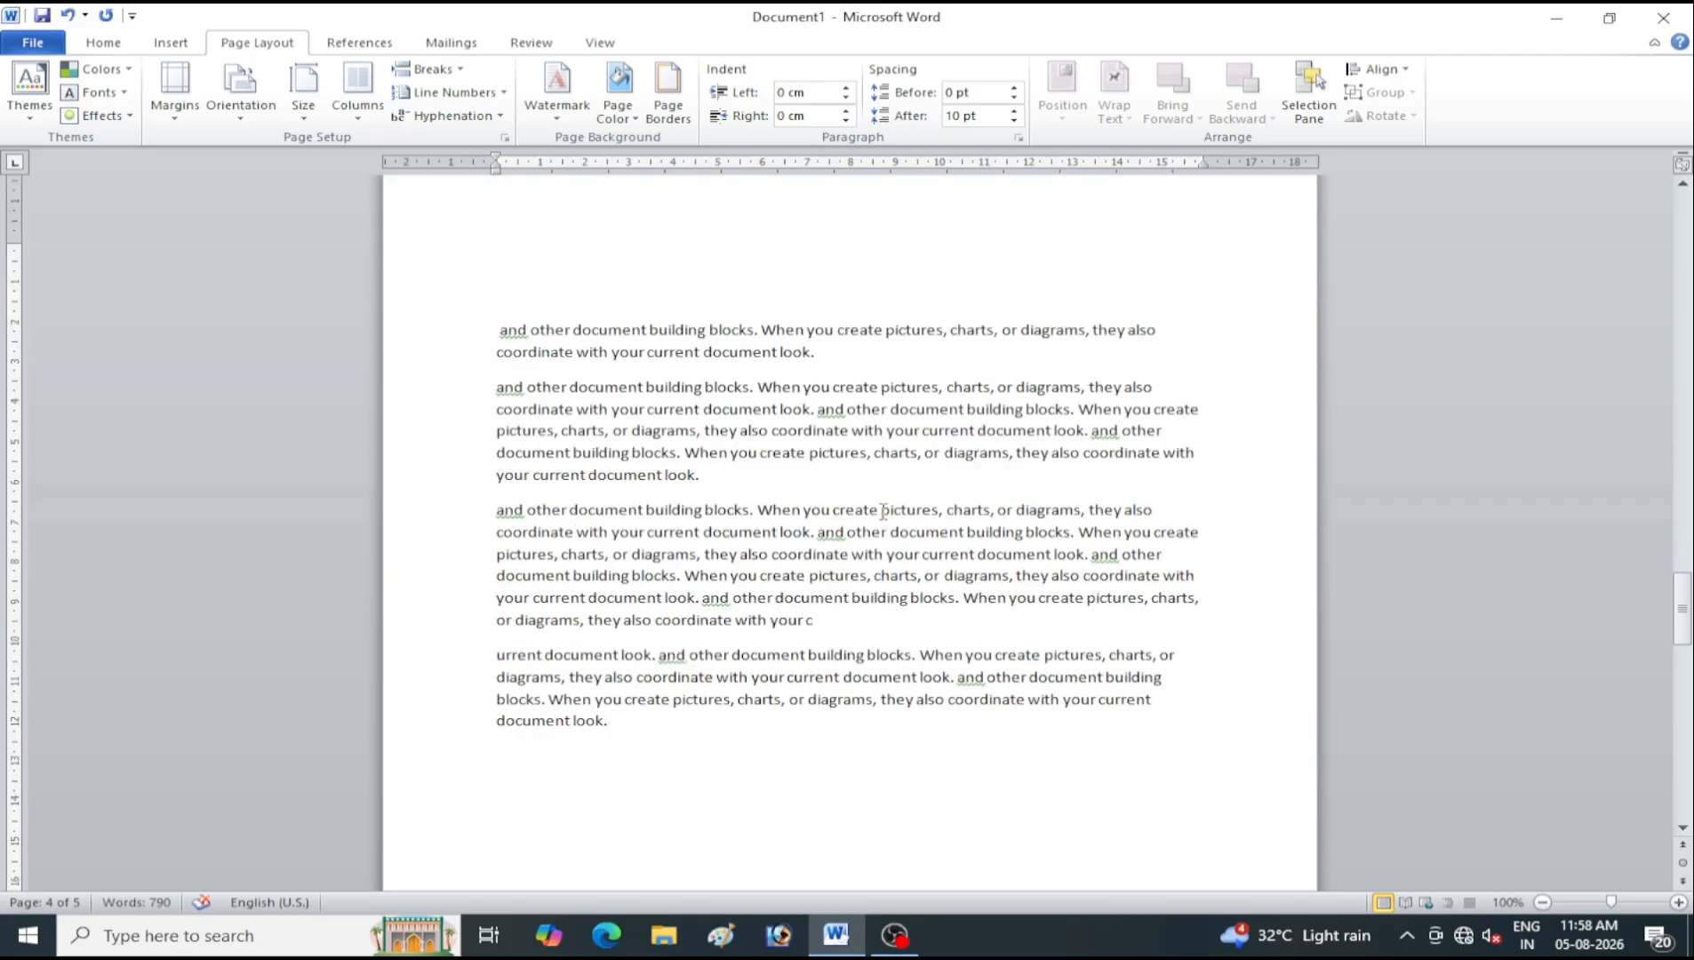
Go to the next page and compare the contents of pages 4 and 5
{"action": "left_click", "coordinate": [66, 908]}
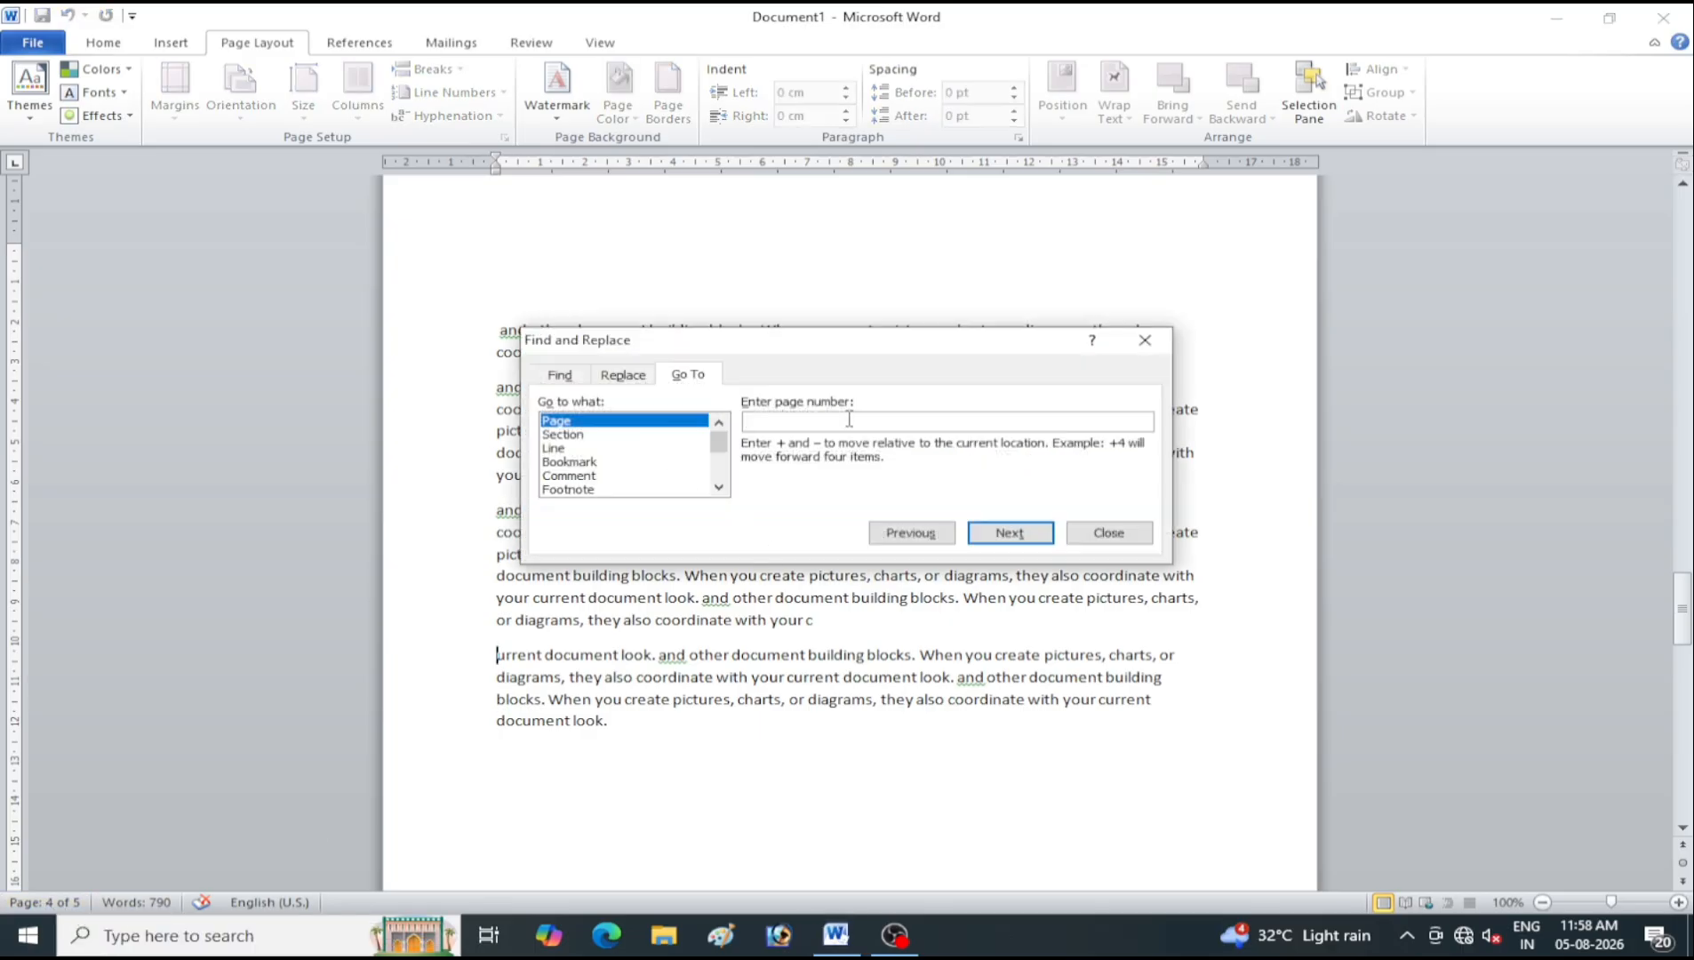
{"action": "left_click", "coordinate": [1041, 533]}
{"action": "left_click", "coordinate": [1109, 533]}
{"action": "scroll", "coordinate": [770, 411], "scroll_direction": "up", "scroll_amount": 5}
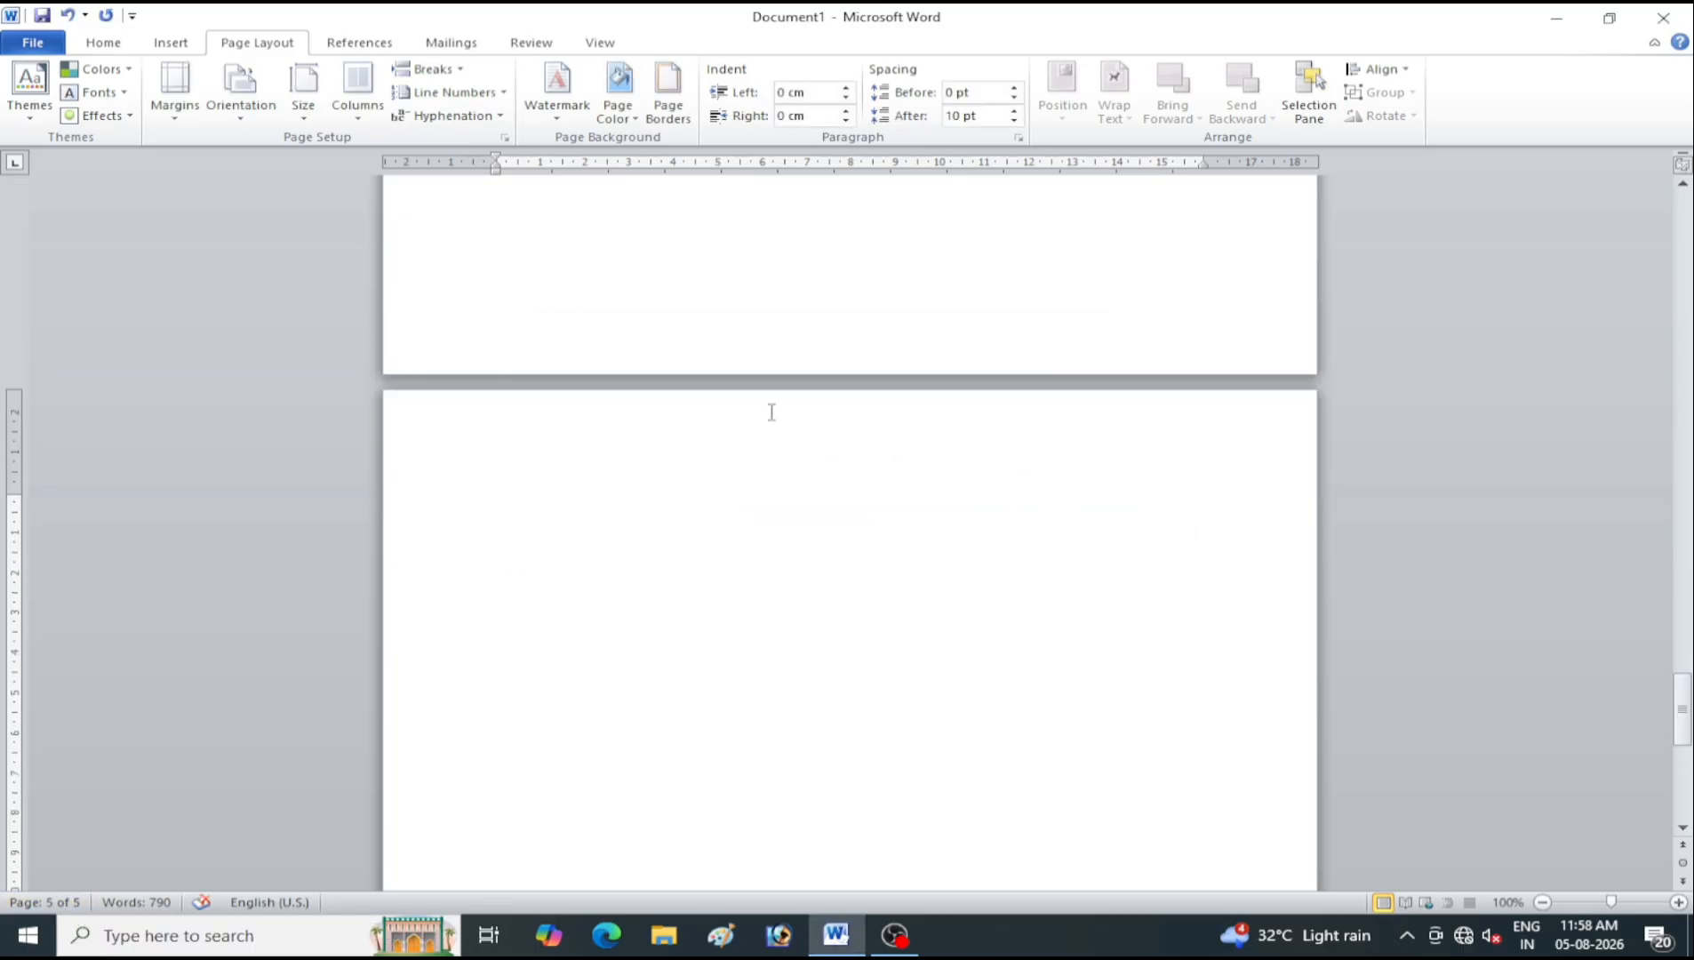
{"action": "scroll", "coordinate": [770, 412], "scroll_direction": "up", "scroll_amount": 12}
{"action": "left_click", "coordinate": [771, 412]}
{"action": "scroll", "coordinate": [716, 618], "scroll_direction": "up", "scroll_amount": 1}
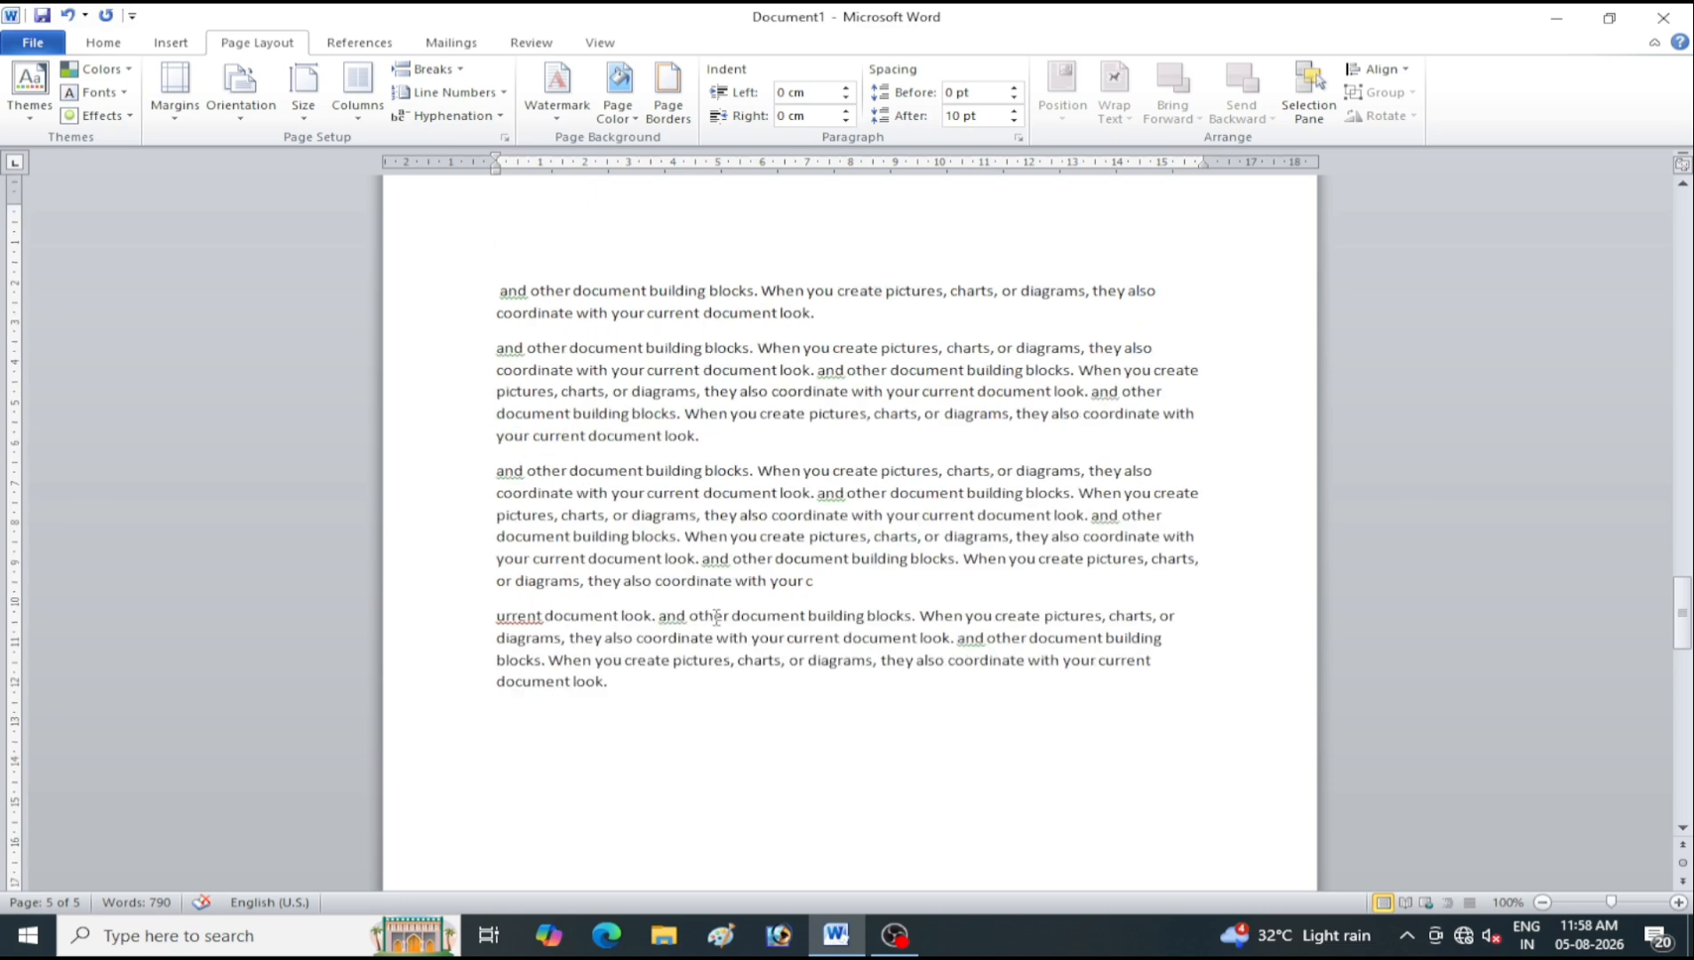
{"action": "scroll", "coordinate": [716, 618], "scroll_direction": "down", "scroll_amount": 5}
{"action": "scroll", "coordinate": [717, 618], "scroll_direction": "down", "scroll_amount": 8}
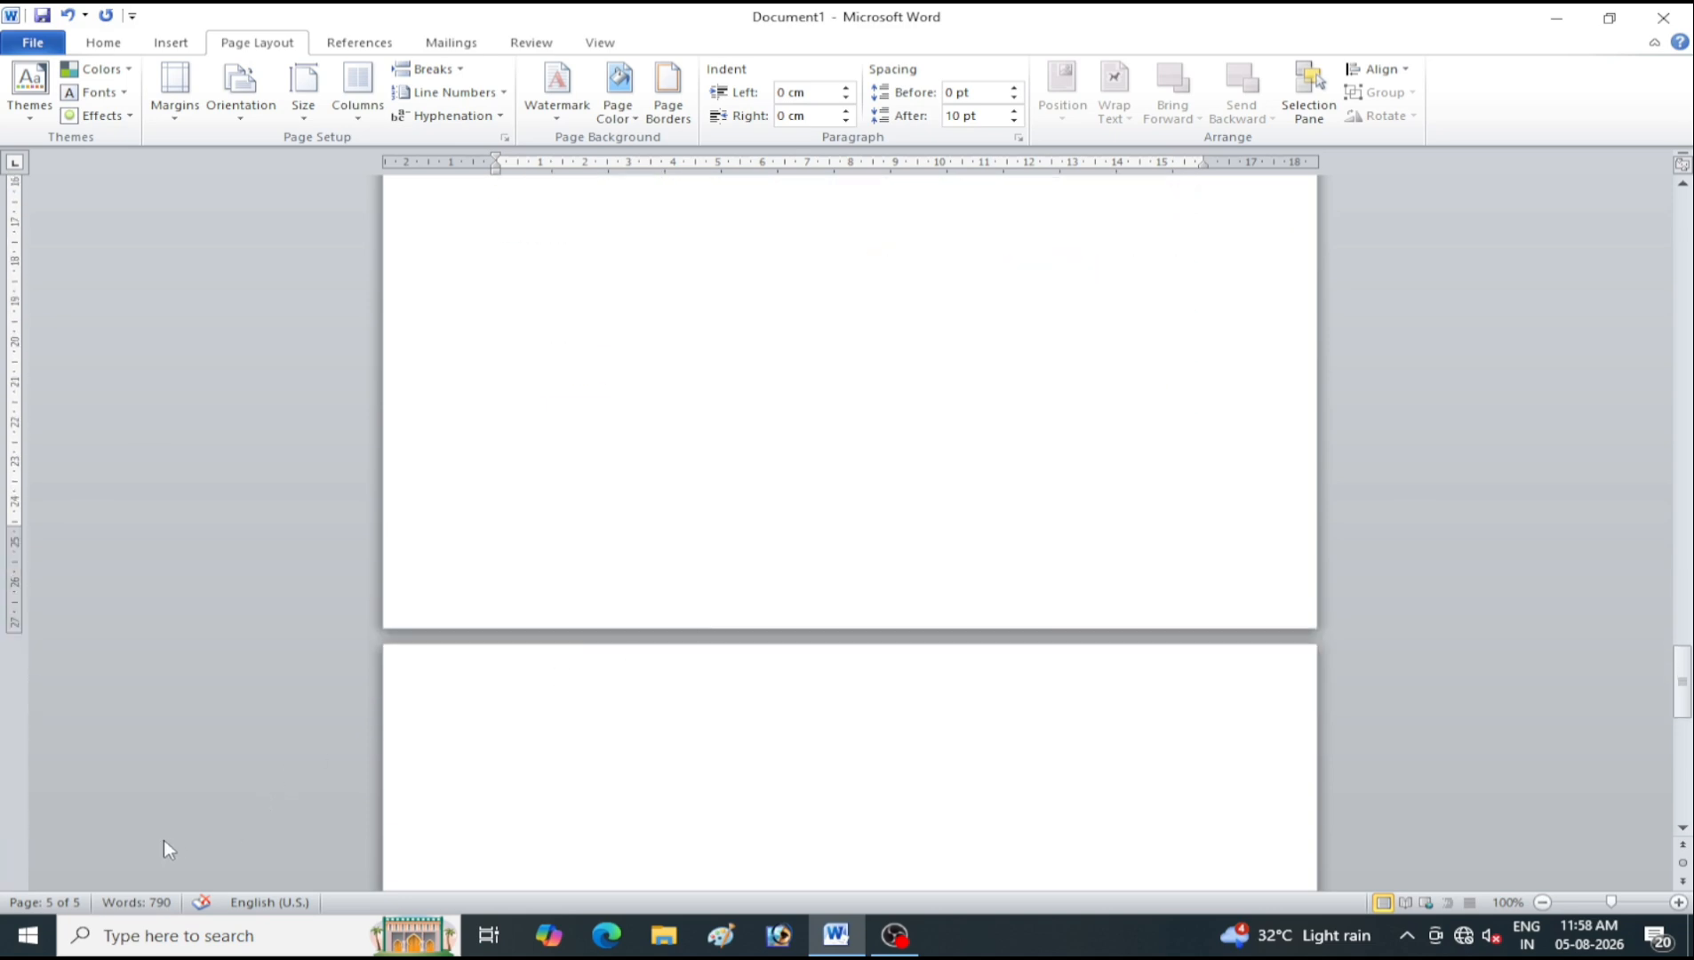
{"action": "scroll", "coordinate": [671, 426], "scroll_direction": "up", "scroll_amount": 9}
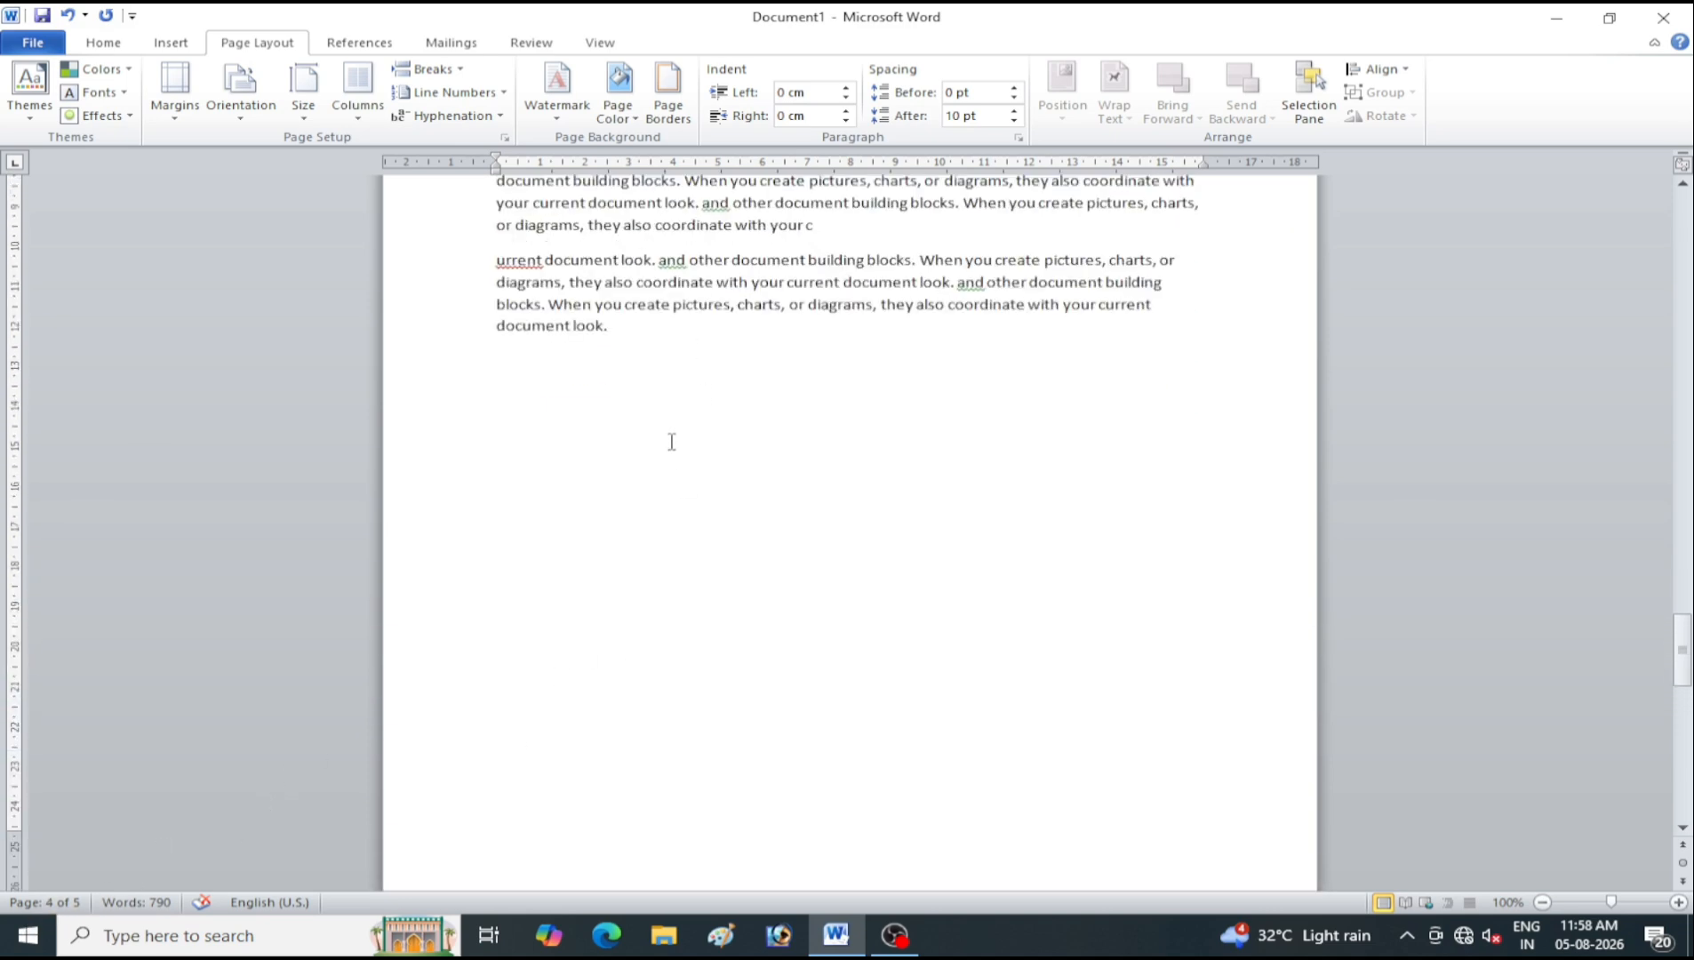
{"action": "scroll", "coordinate": [666, 432], "scroll_direction": "down", "scroll_amount": 1}
{"action": "scroll", "coordinate": [666, 431], "scroll_direction": "up", "scroll_amount": 8}
{"action": "scroll", "coordinate": [635, 620], "scroll_direction": "down", "scroll_amount": 2}
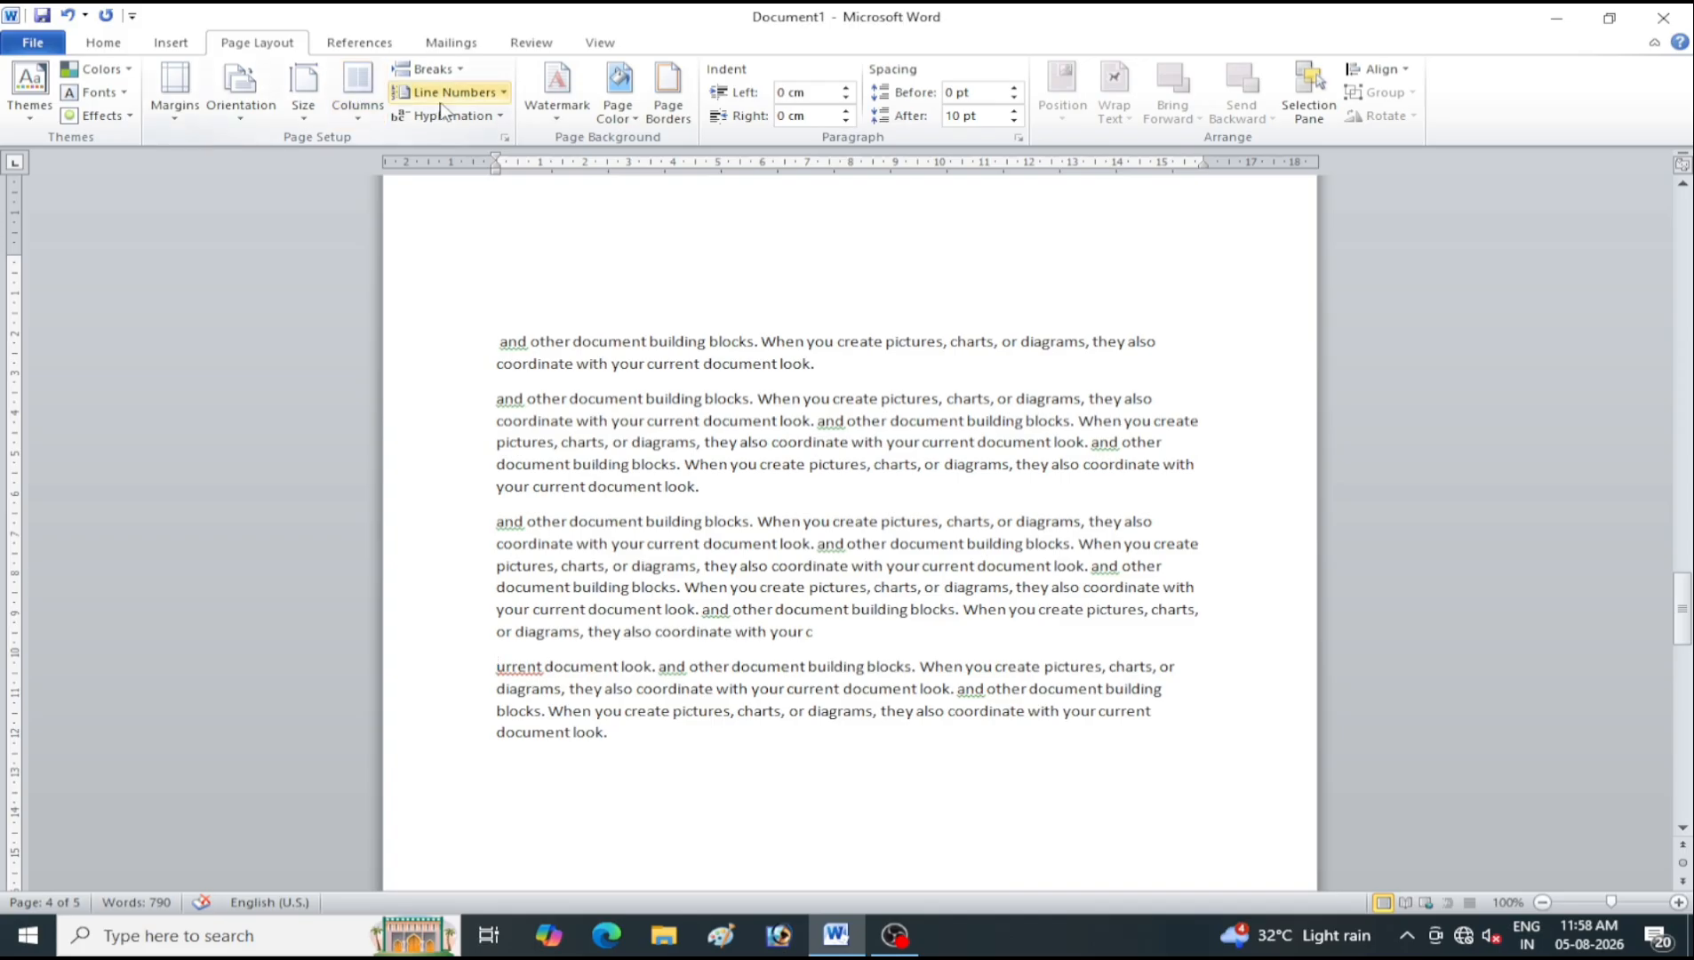
Insert an Even Page section break before "urrent document look" on page 4 and check where the following text starts
{"action": "left_click", "coordinate": [431, 68]}
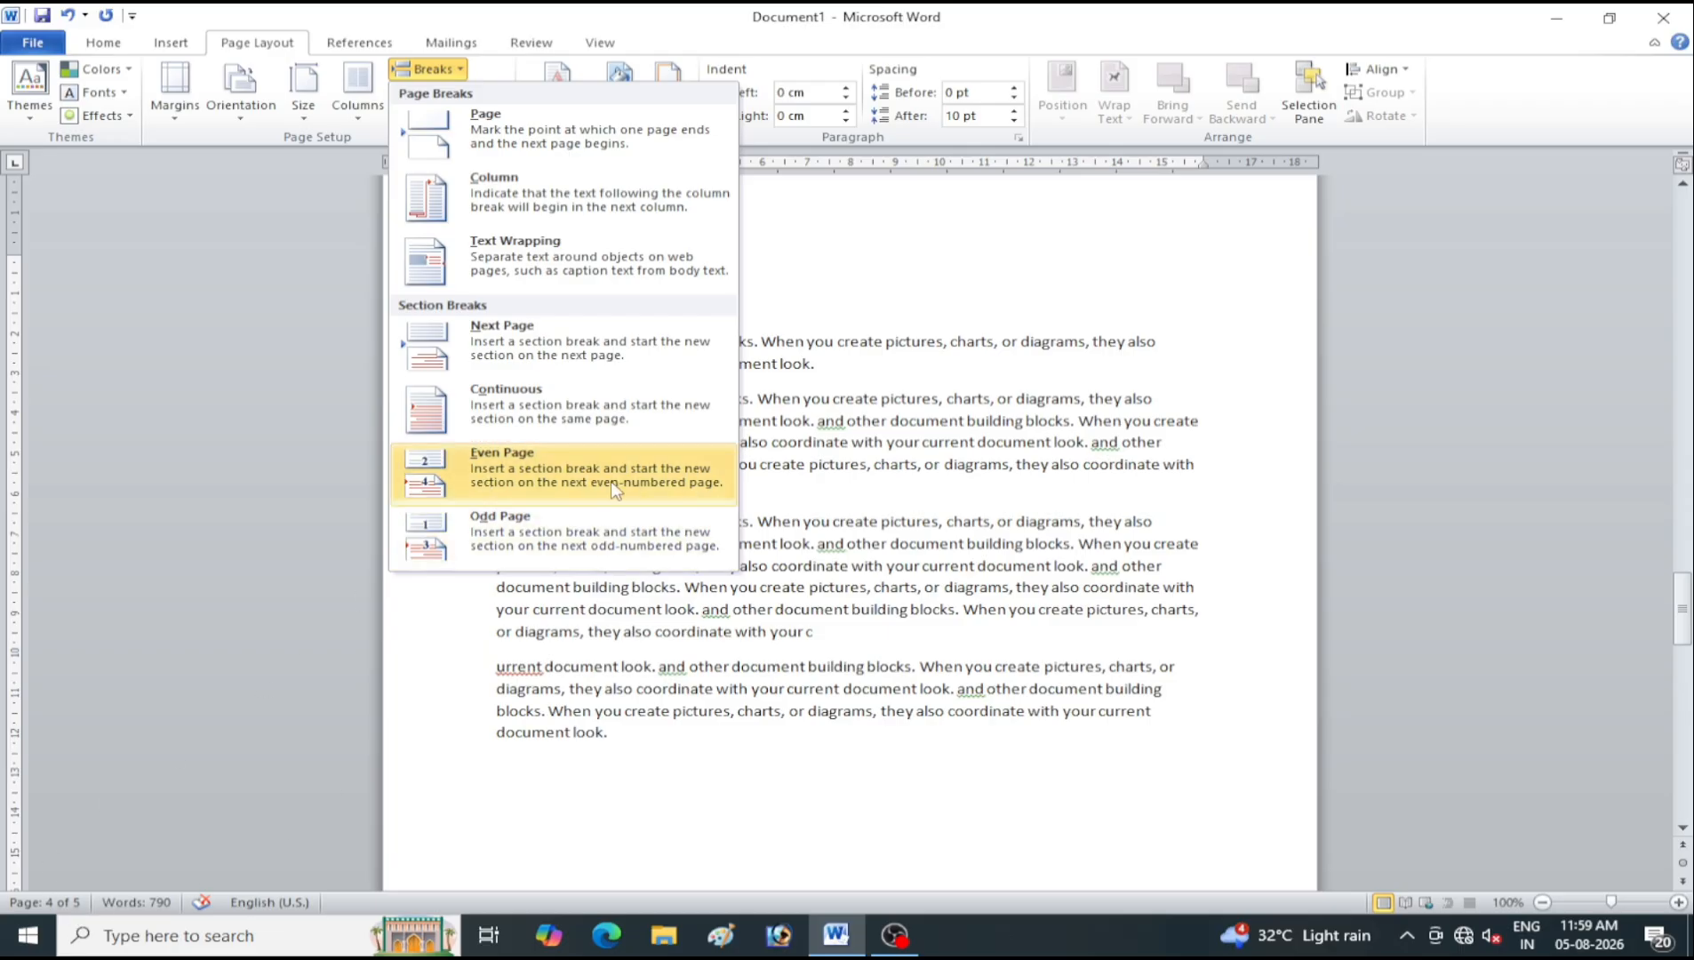
{"action": "left_click", "coordinate": [572, 493]}
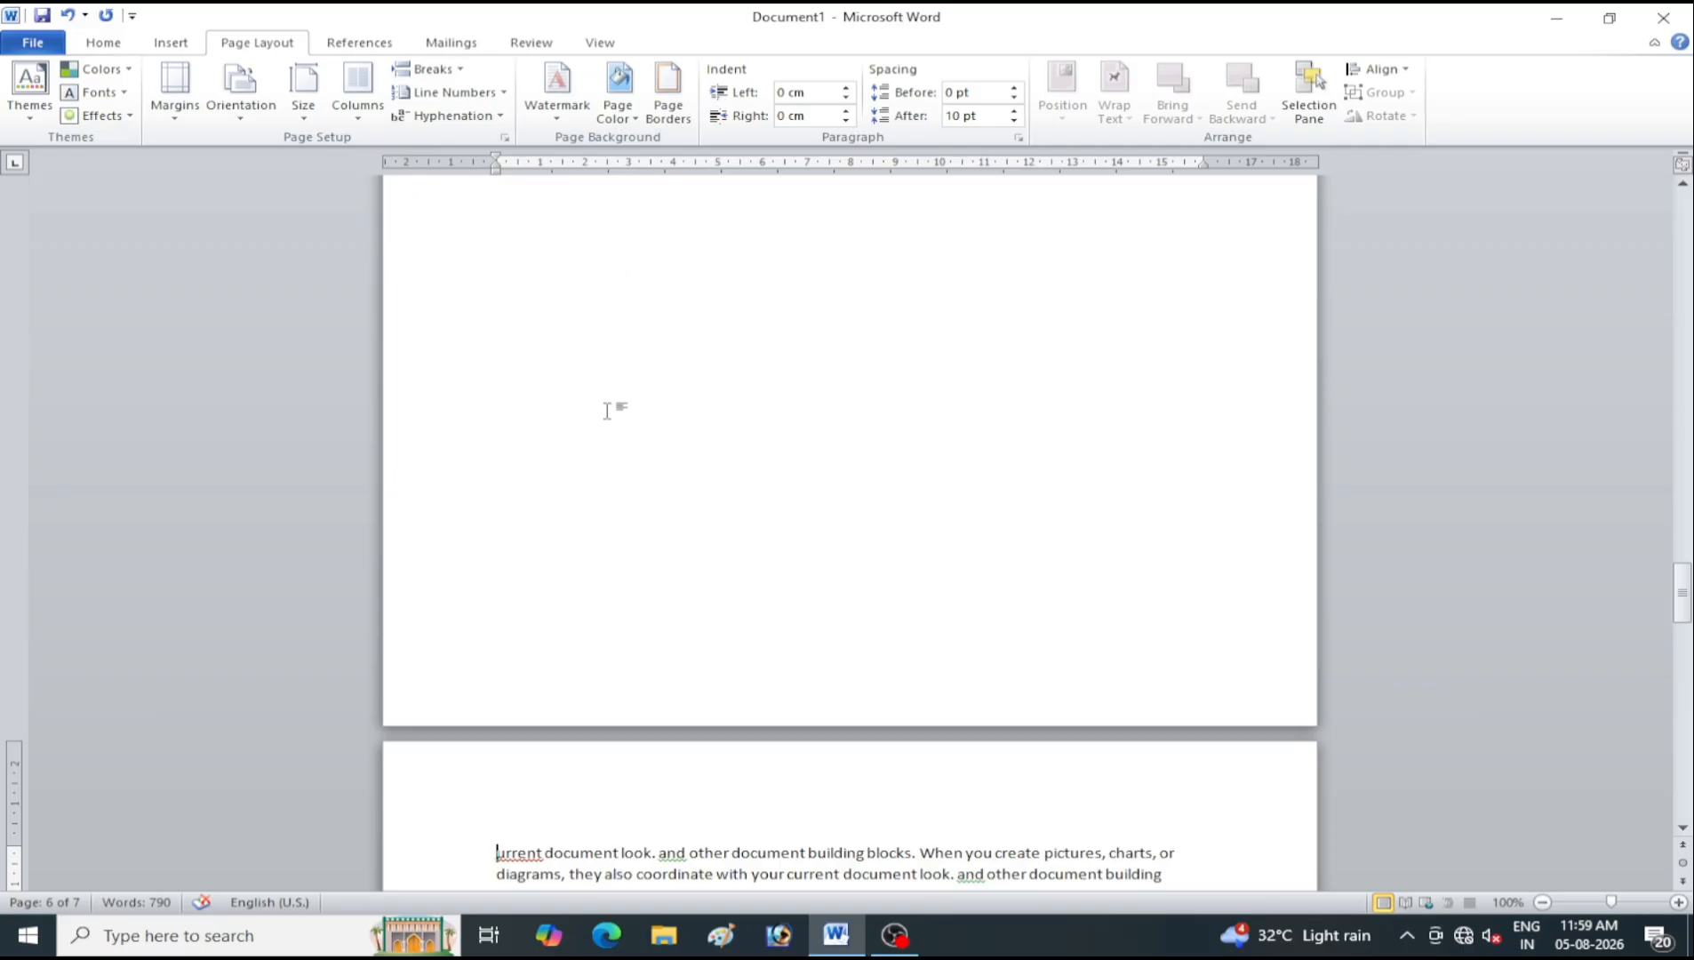
{"action": "scroll", "coordinate": [689, 553], "scroll_direction": "up", "scroll_amount": 15}
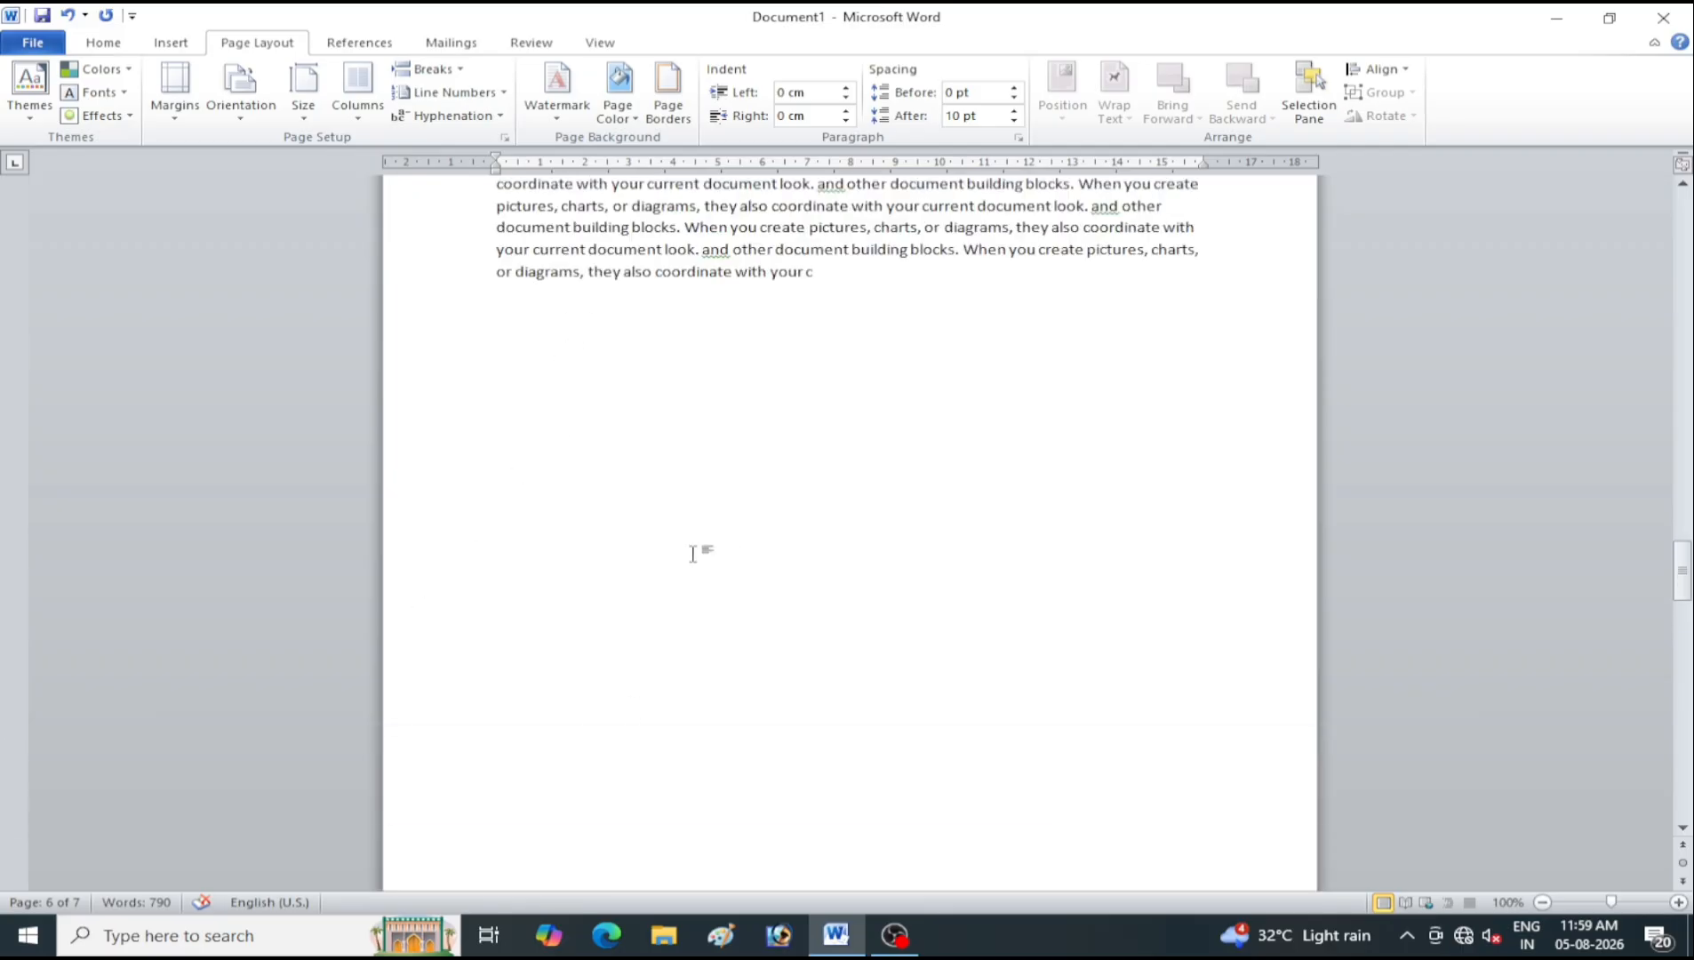
{"action": "left_click", "coordinate": [572, 358]}
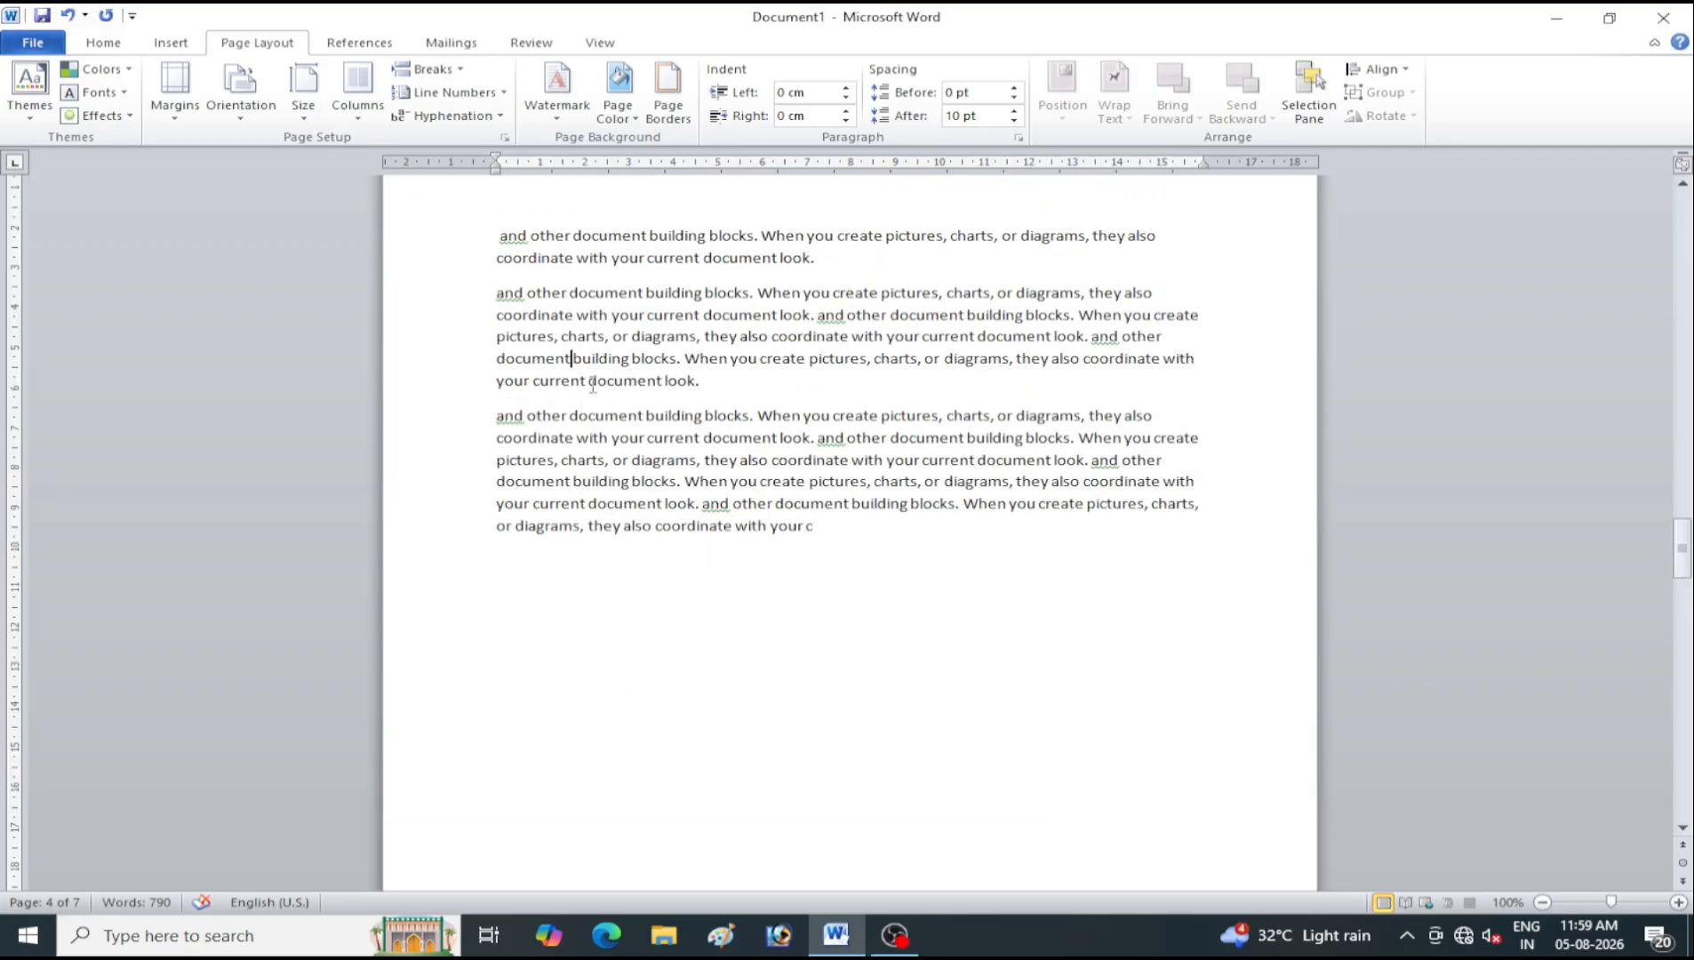
{"action": "scroll", "coordinate": [627, 423], "scroll_direction": "down", "scroll_amount": 13}
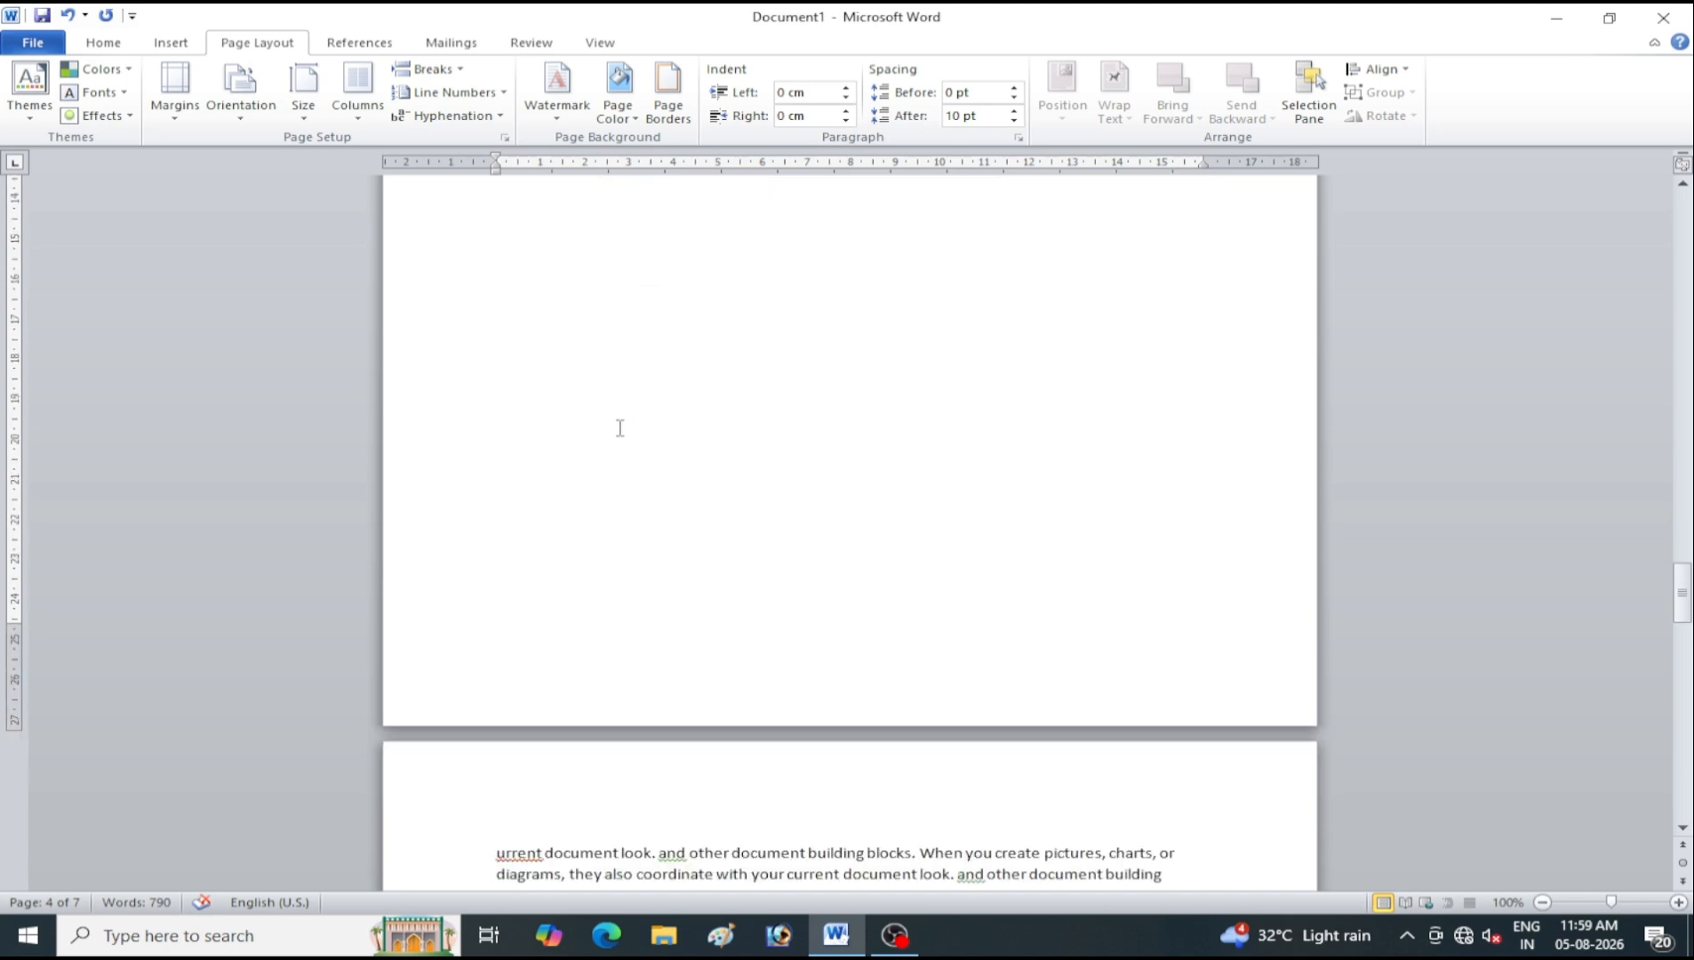
{"action": "left_click", "coordinate": [555, 500]}
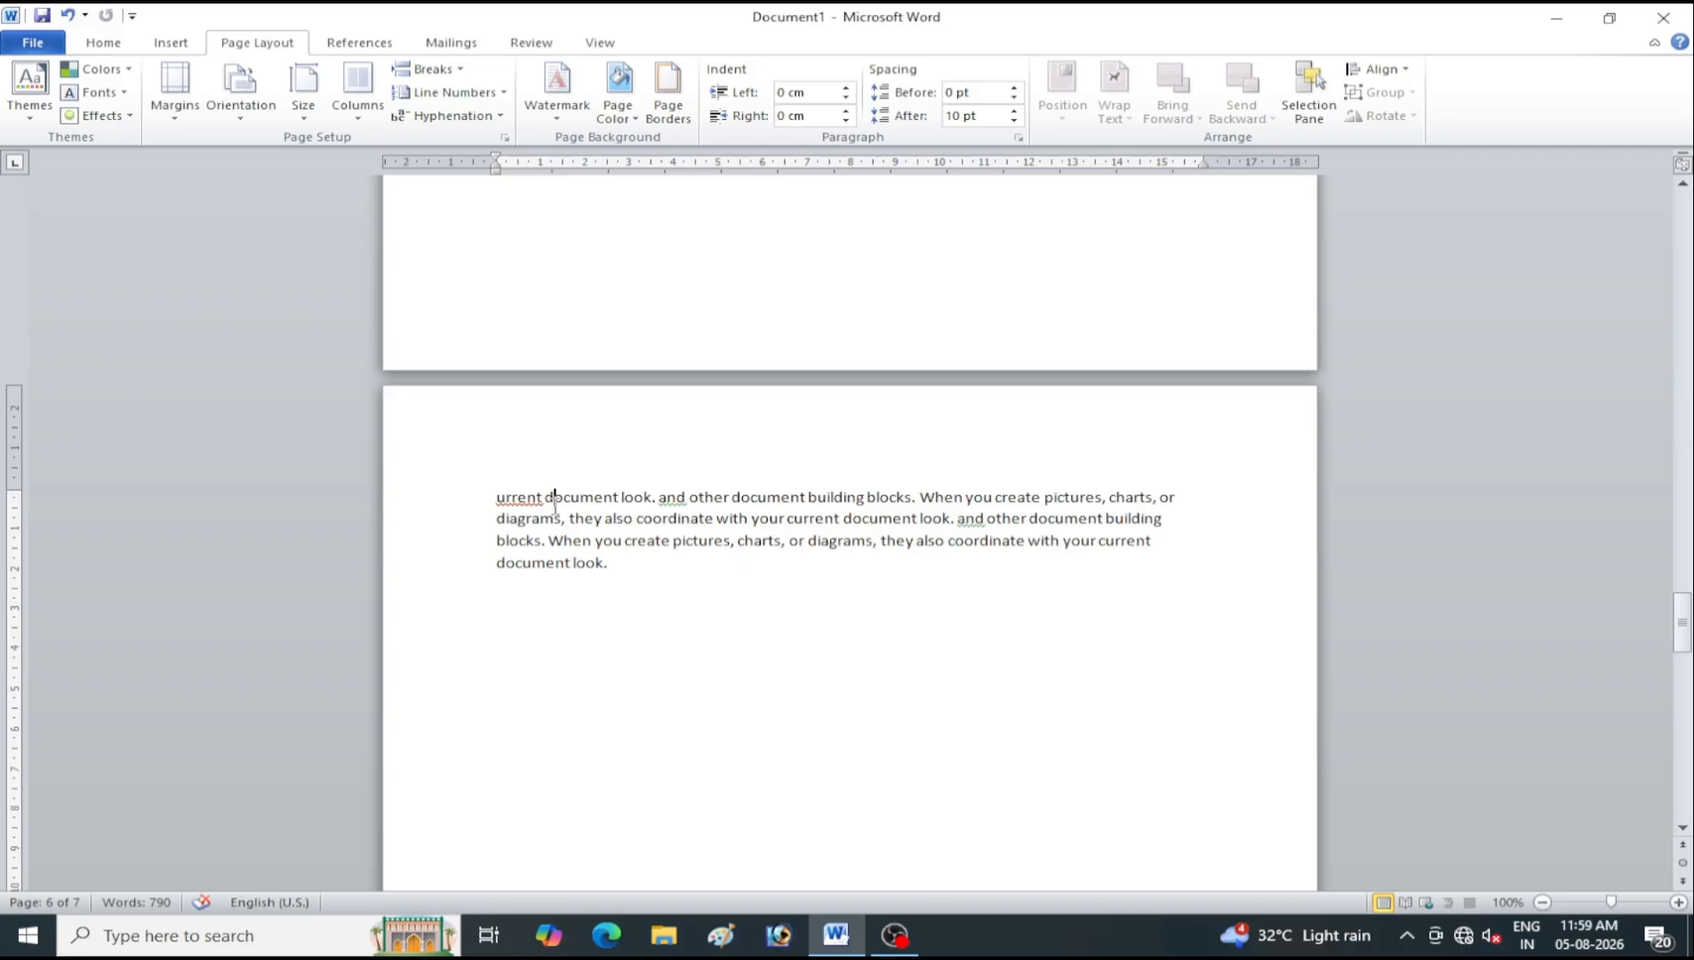
Examine how the text is distributed from page 3 to page 7 around the Even Page section break
{"action": "scroll", "coordinate": [724, 444], "scroll_direction": "down", "scroll_amount": 15}
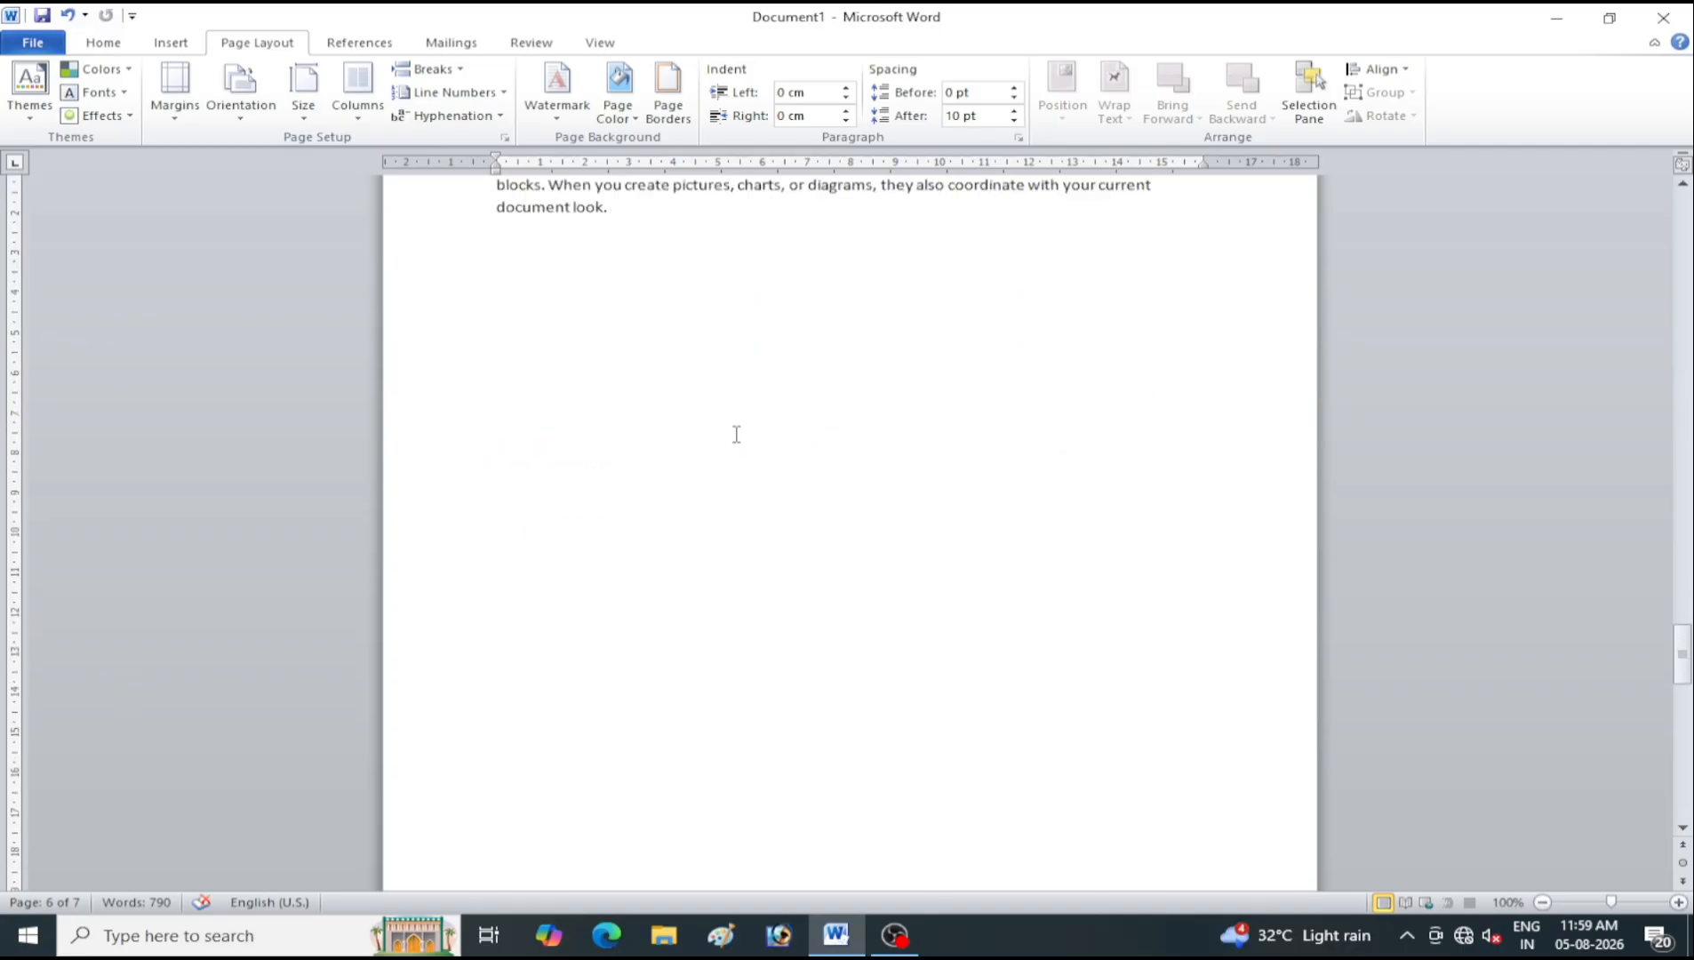
{"action": "left_click", "coordinate": [558, 579]}
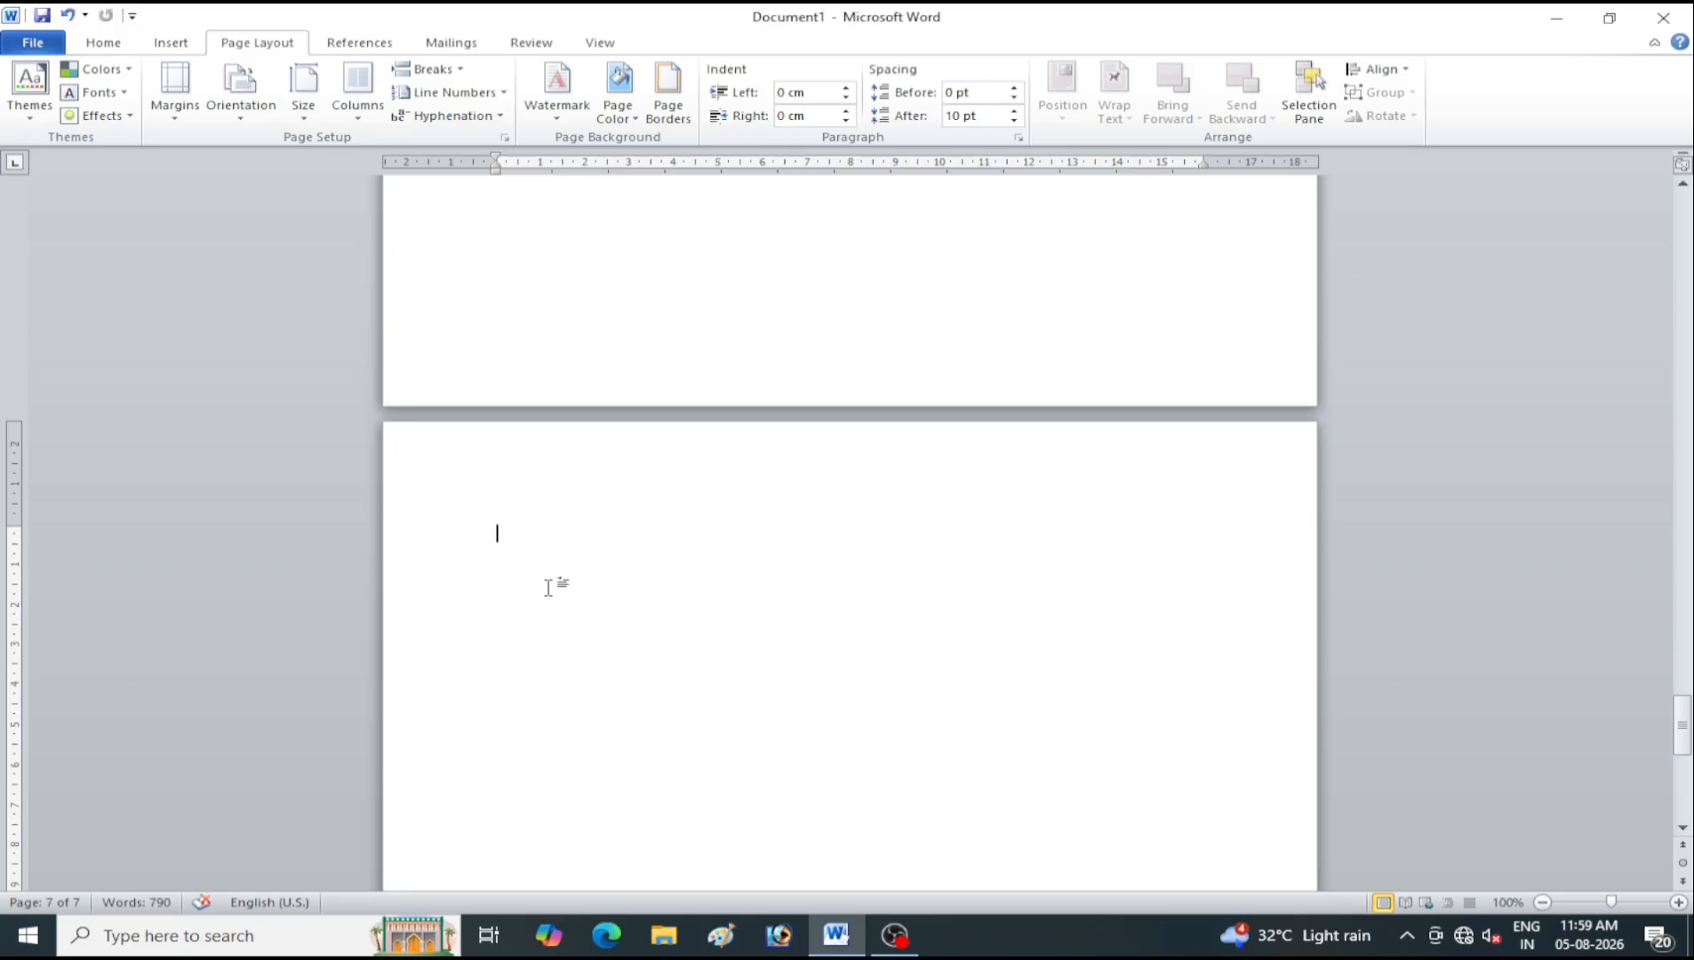
{"action": "scroll", "coordinate": [549, 588], "scroll_direction": "up", "scroll_amount": 15}
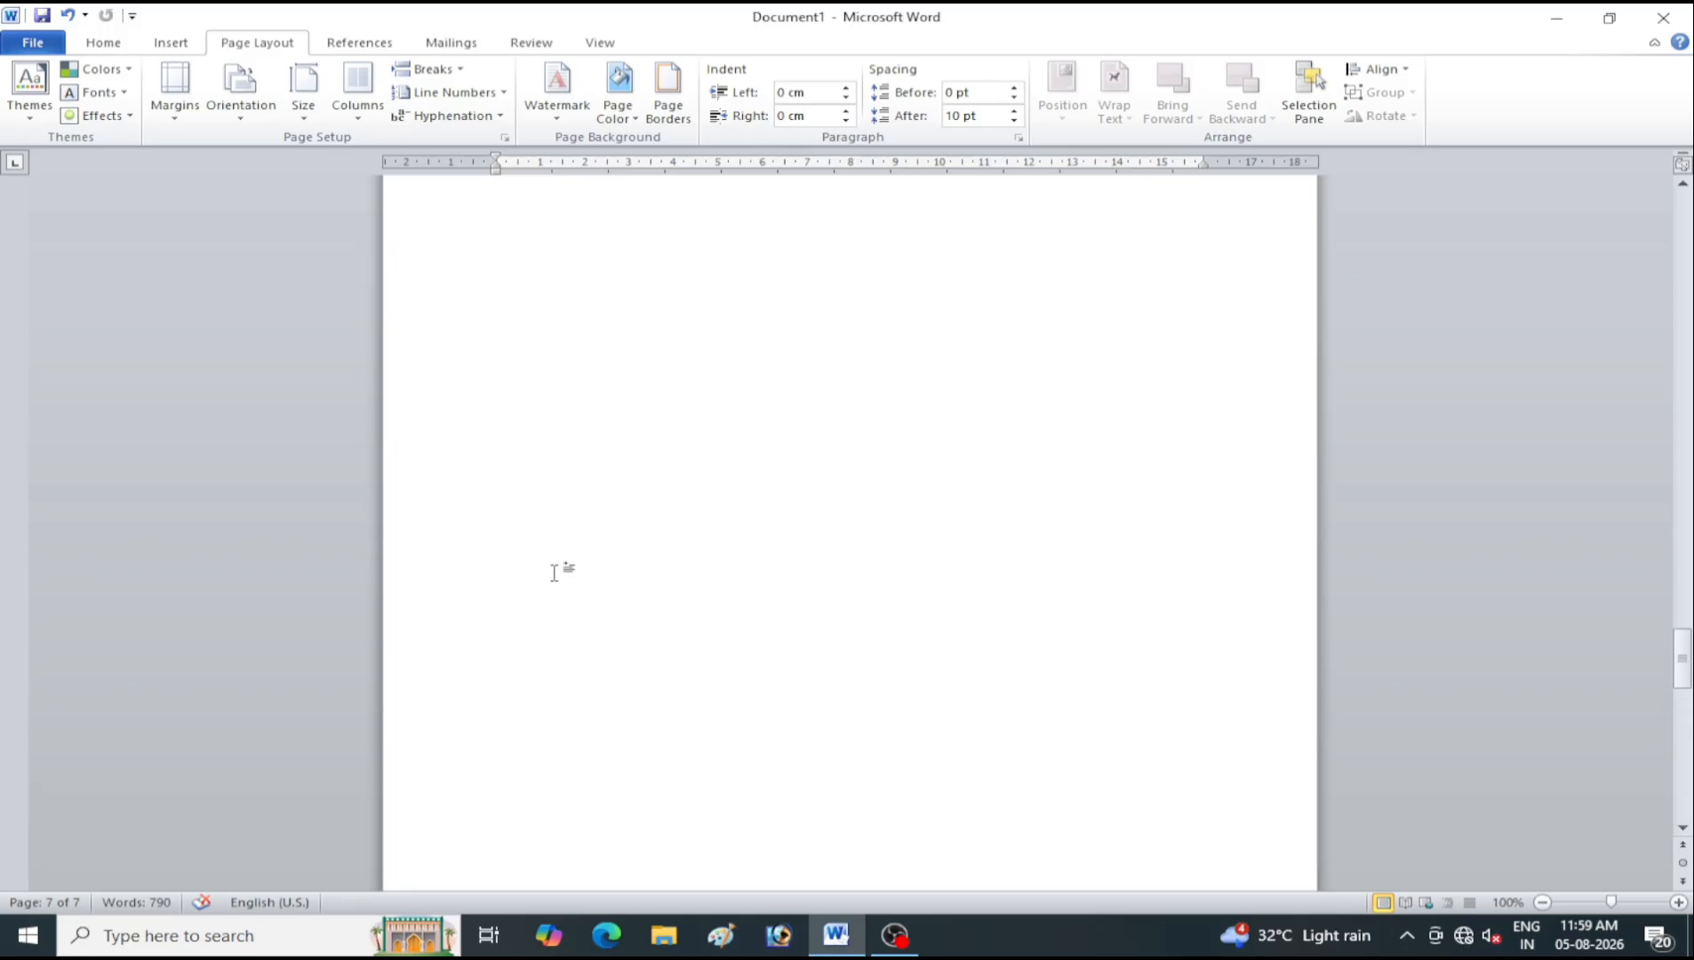
{"action": "scroll", "coordinate": [553, 573], "scroll_direction": "up", "scroll_amount": 2}
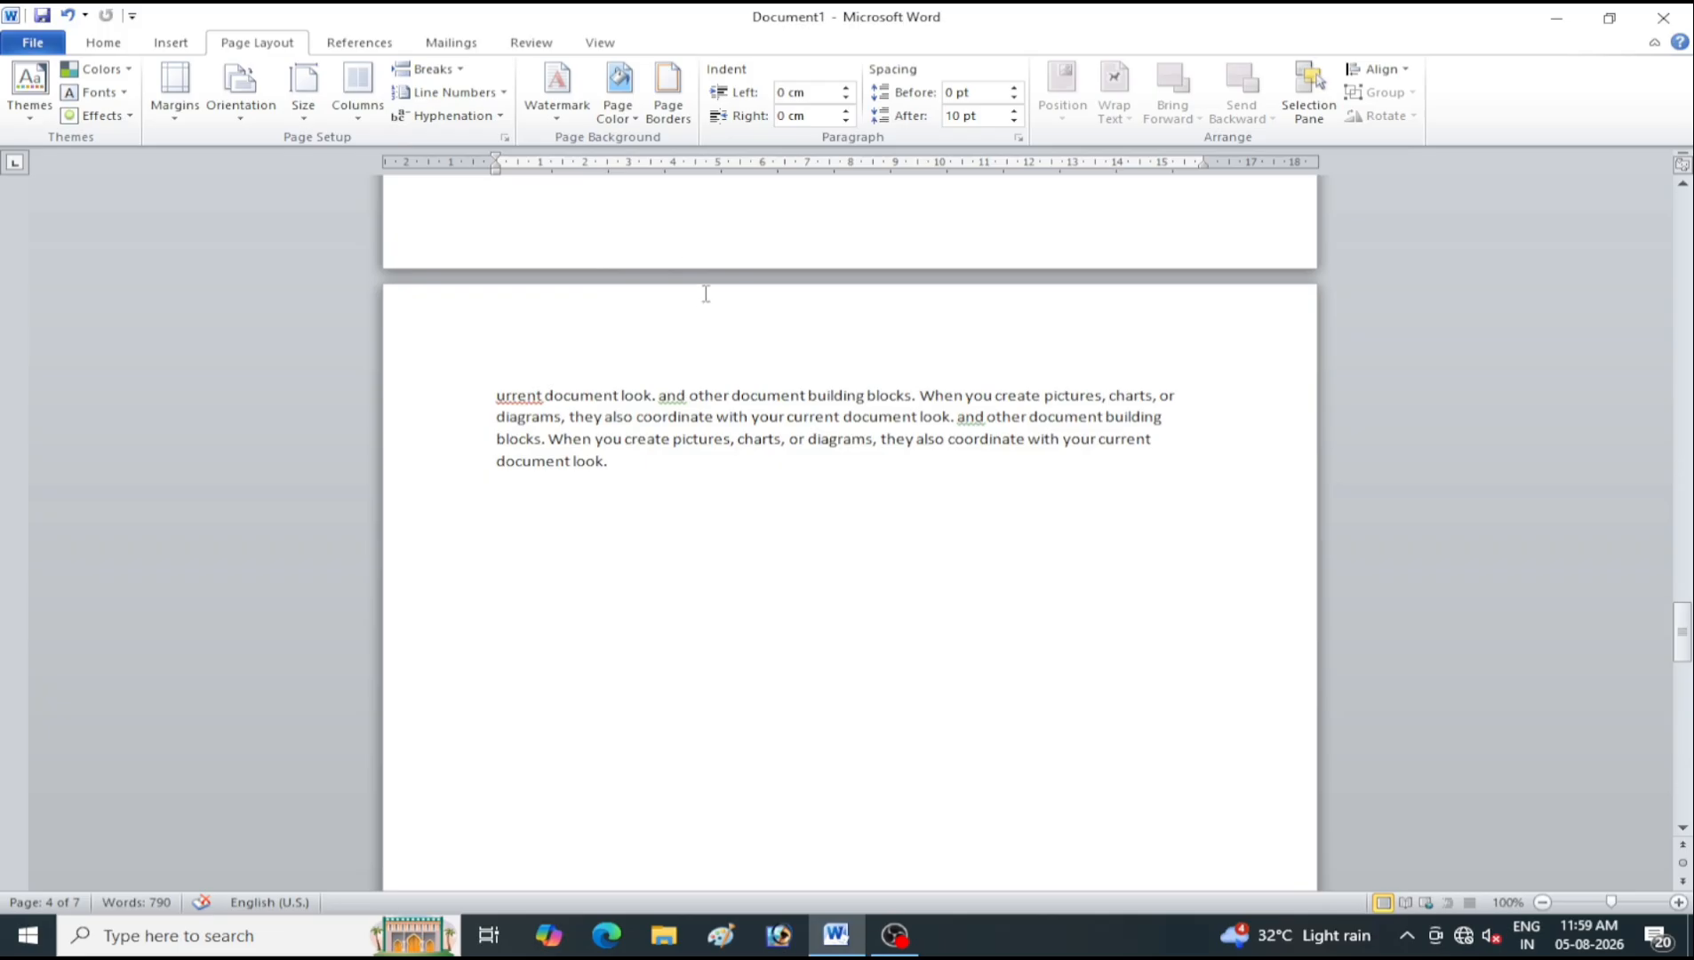
{"action": "scroll", "coordinate": [659, 510], "scroll_direction": "up", "scroll_amount": 4}
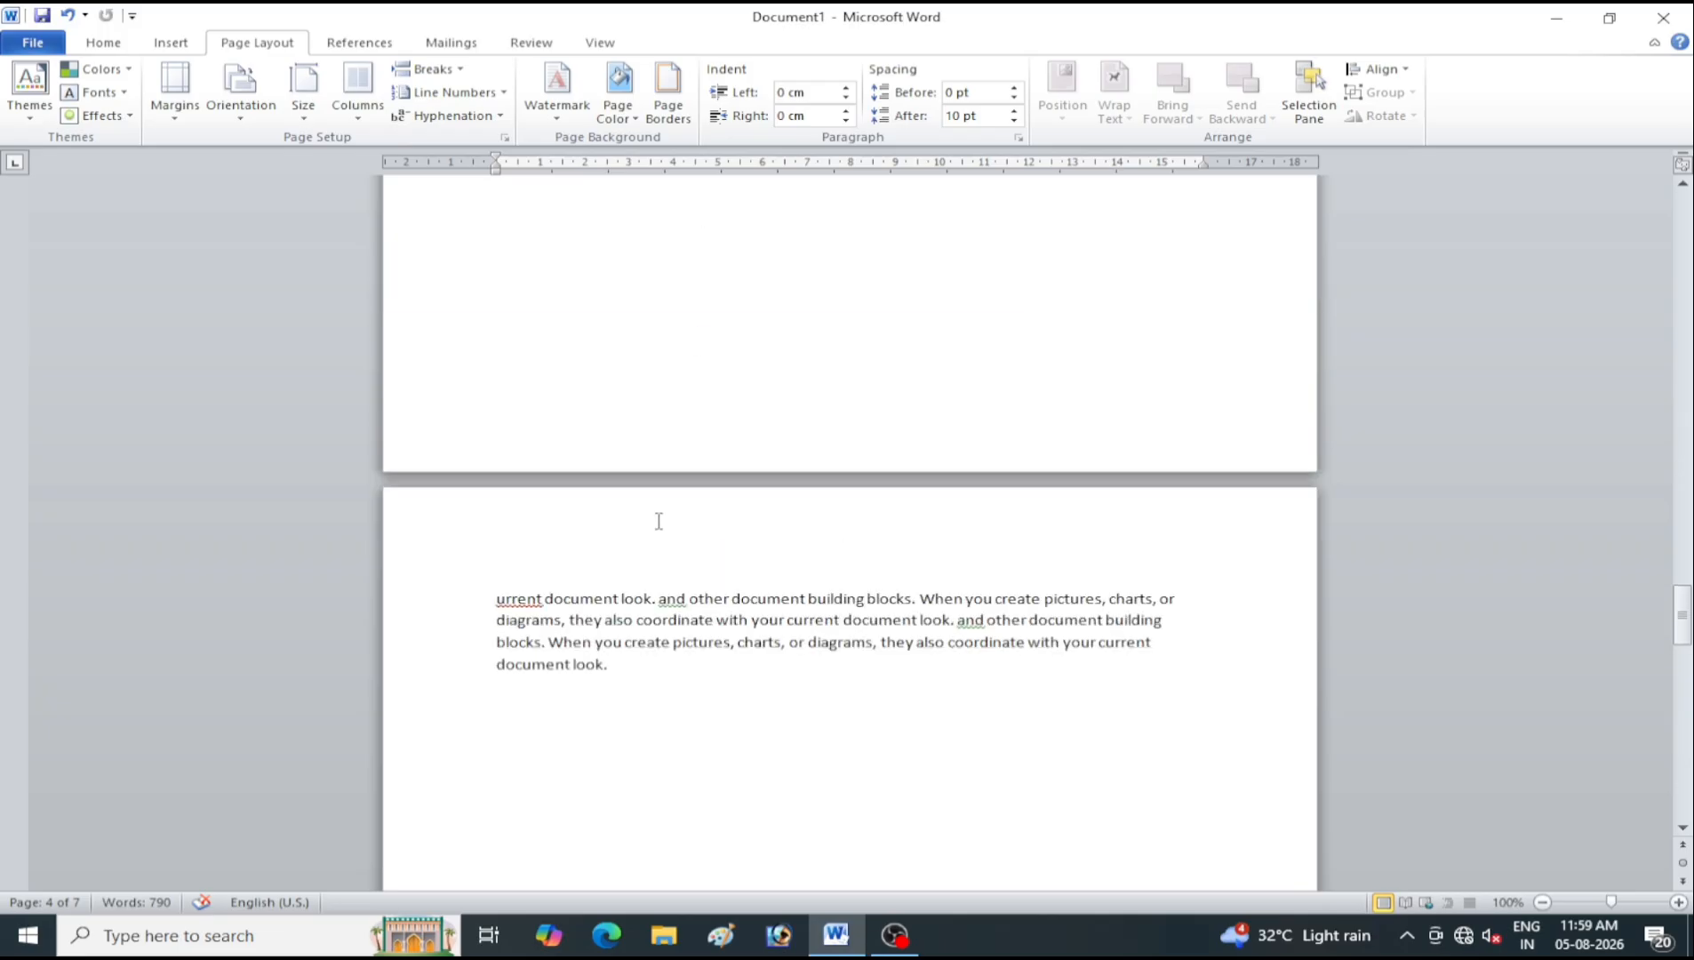
{"action": "scroll", "coordinate": [659, 521], "scroll_direction": "down", "scroll_amount": 4}
{"action": "scroll", "coordinate": [637, 525], "scroll_direction": "up", "scroll_amount": 20}
{"action": "scroll", "coordinate": [624, 539], "scroll_direction": "down", "scroll_amount": 1}
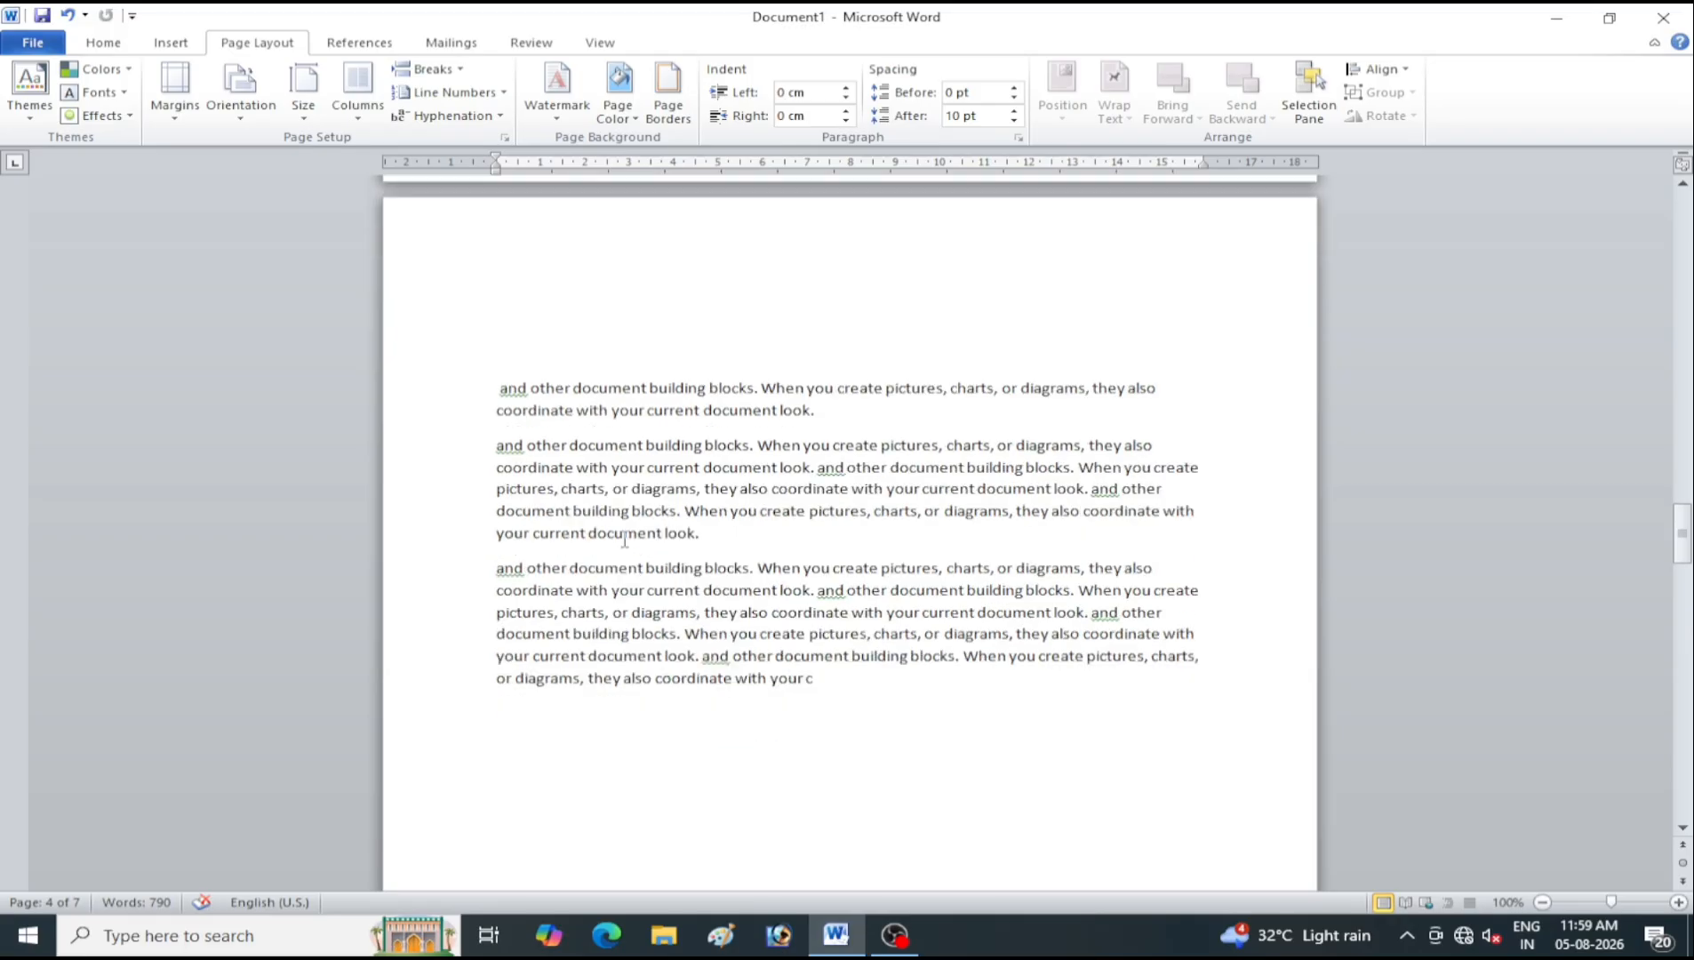
{"action": "scroll", "coordinate": [649, 478], "scroll_direction": "up", "scroll_amount": 18}
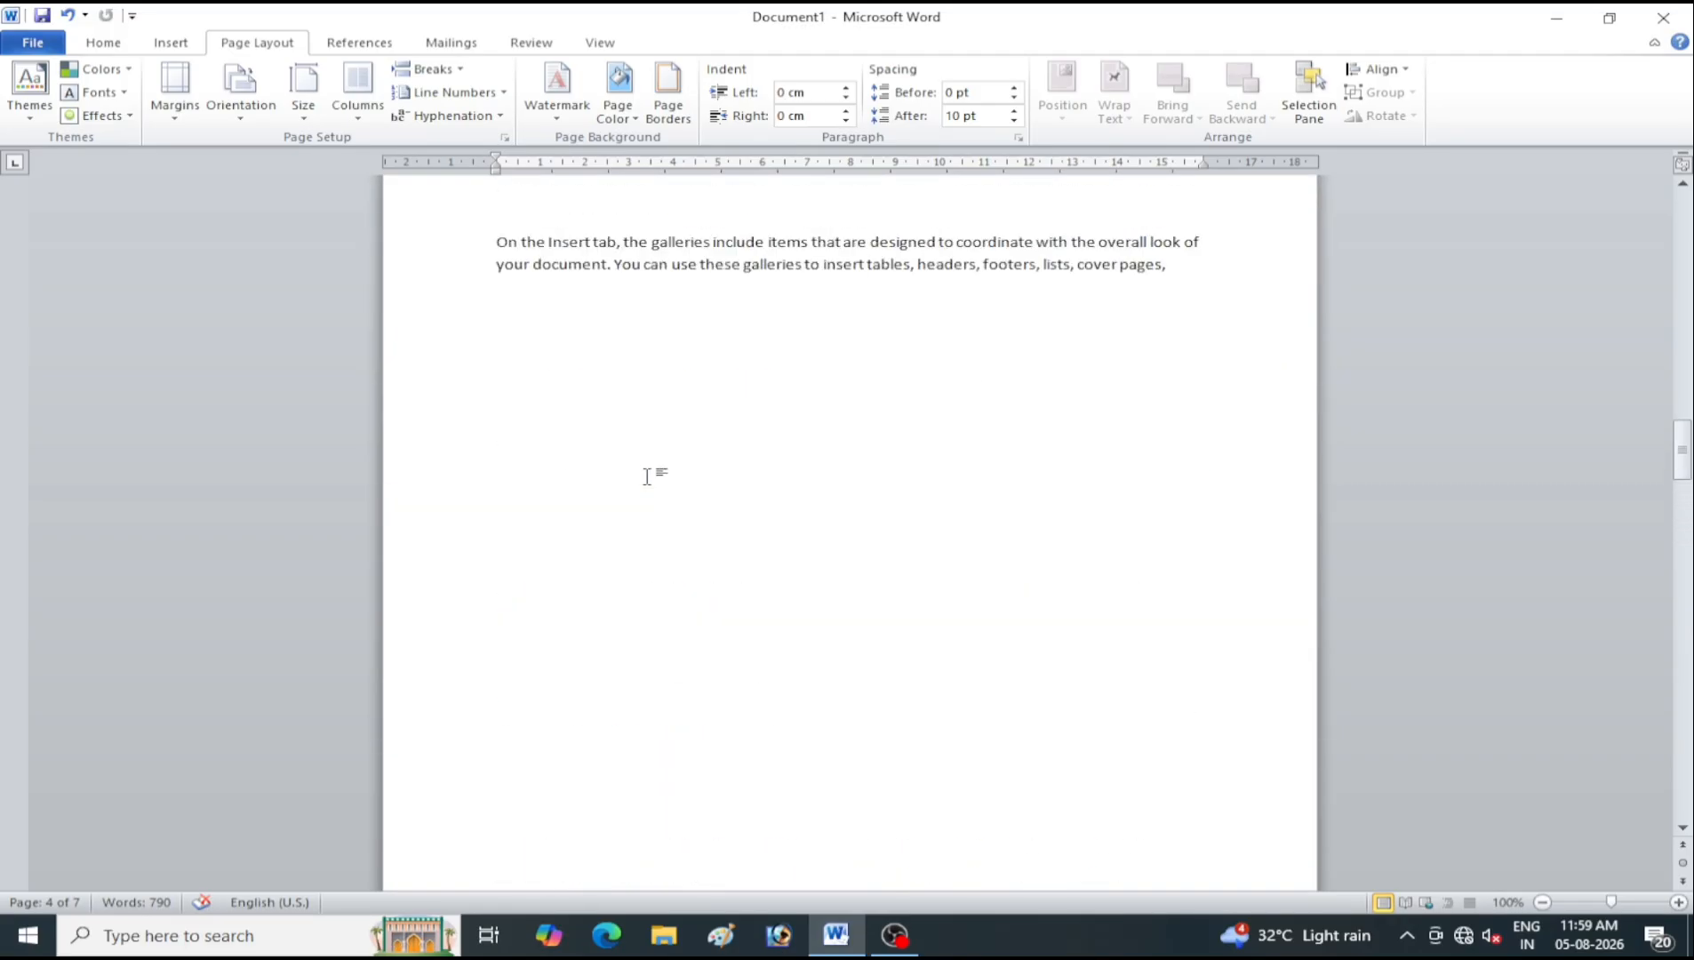
{"action": "left_click", "coordinate": [537, 344]}
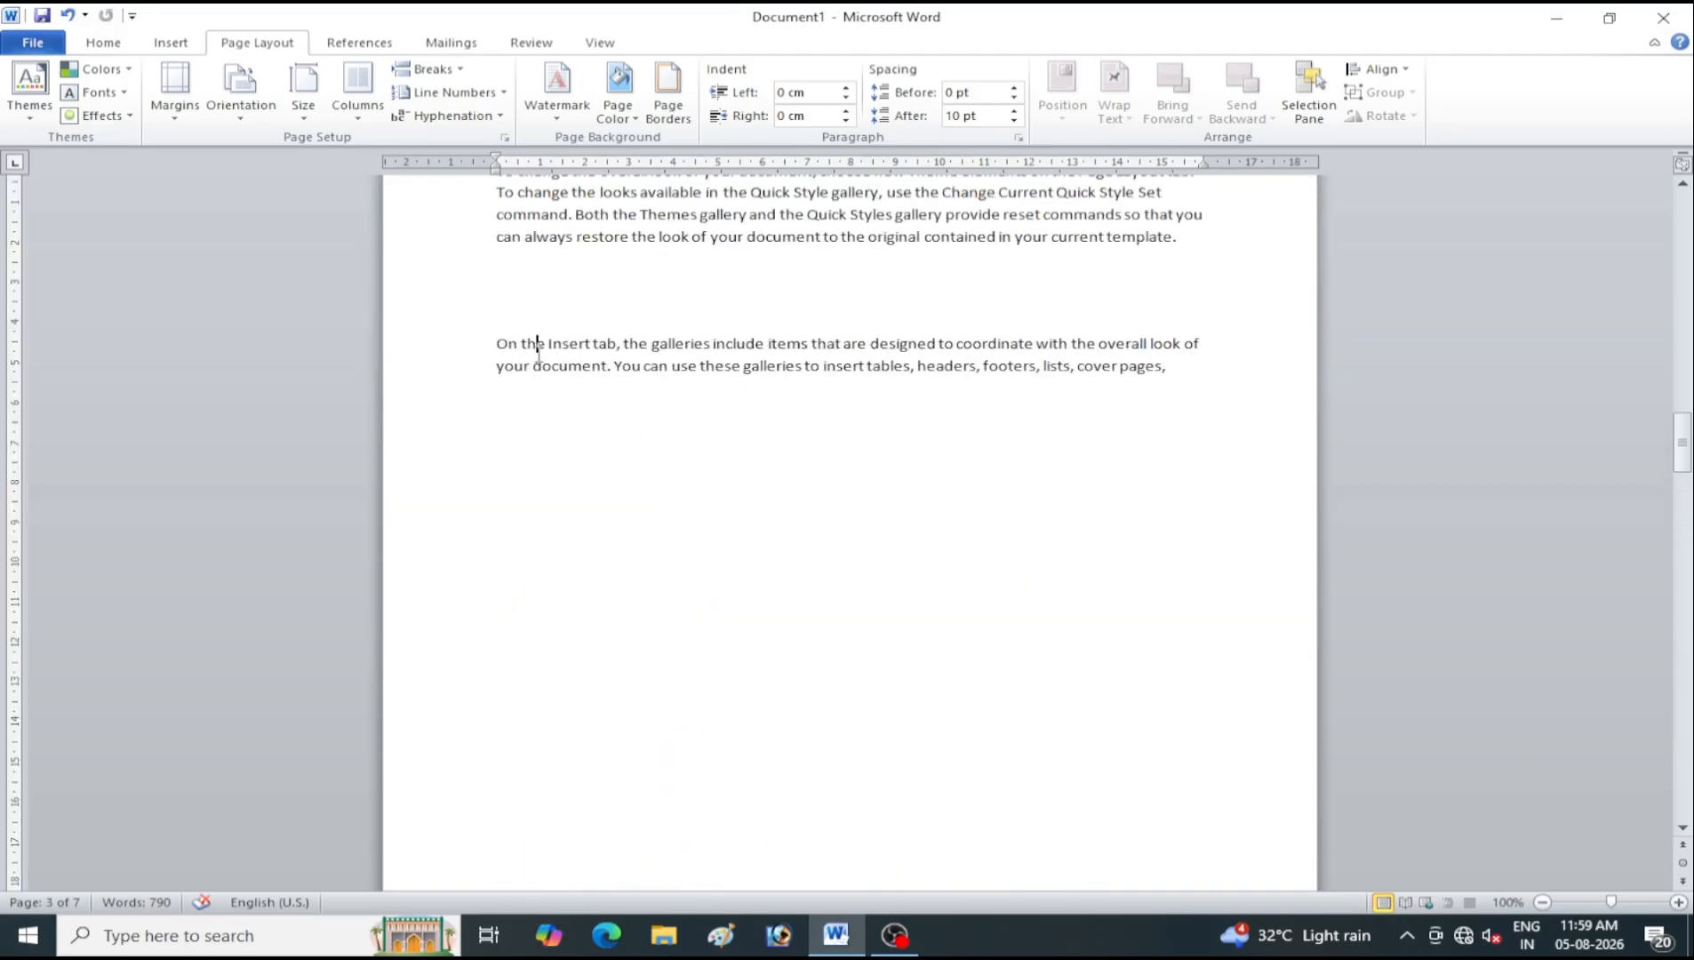
{"action": "scroll", "coordinate": [538, 343], "scroll_direction": "up", "scroll_amount": 1}
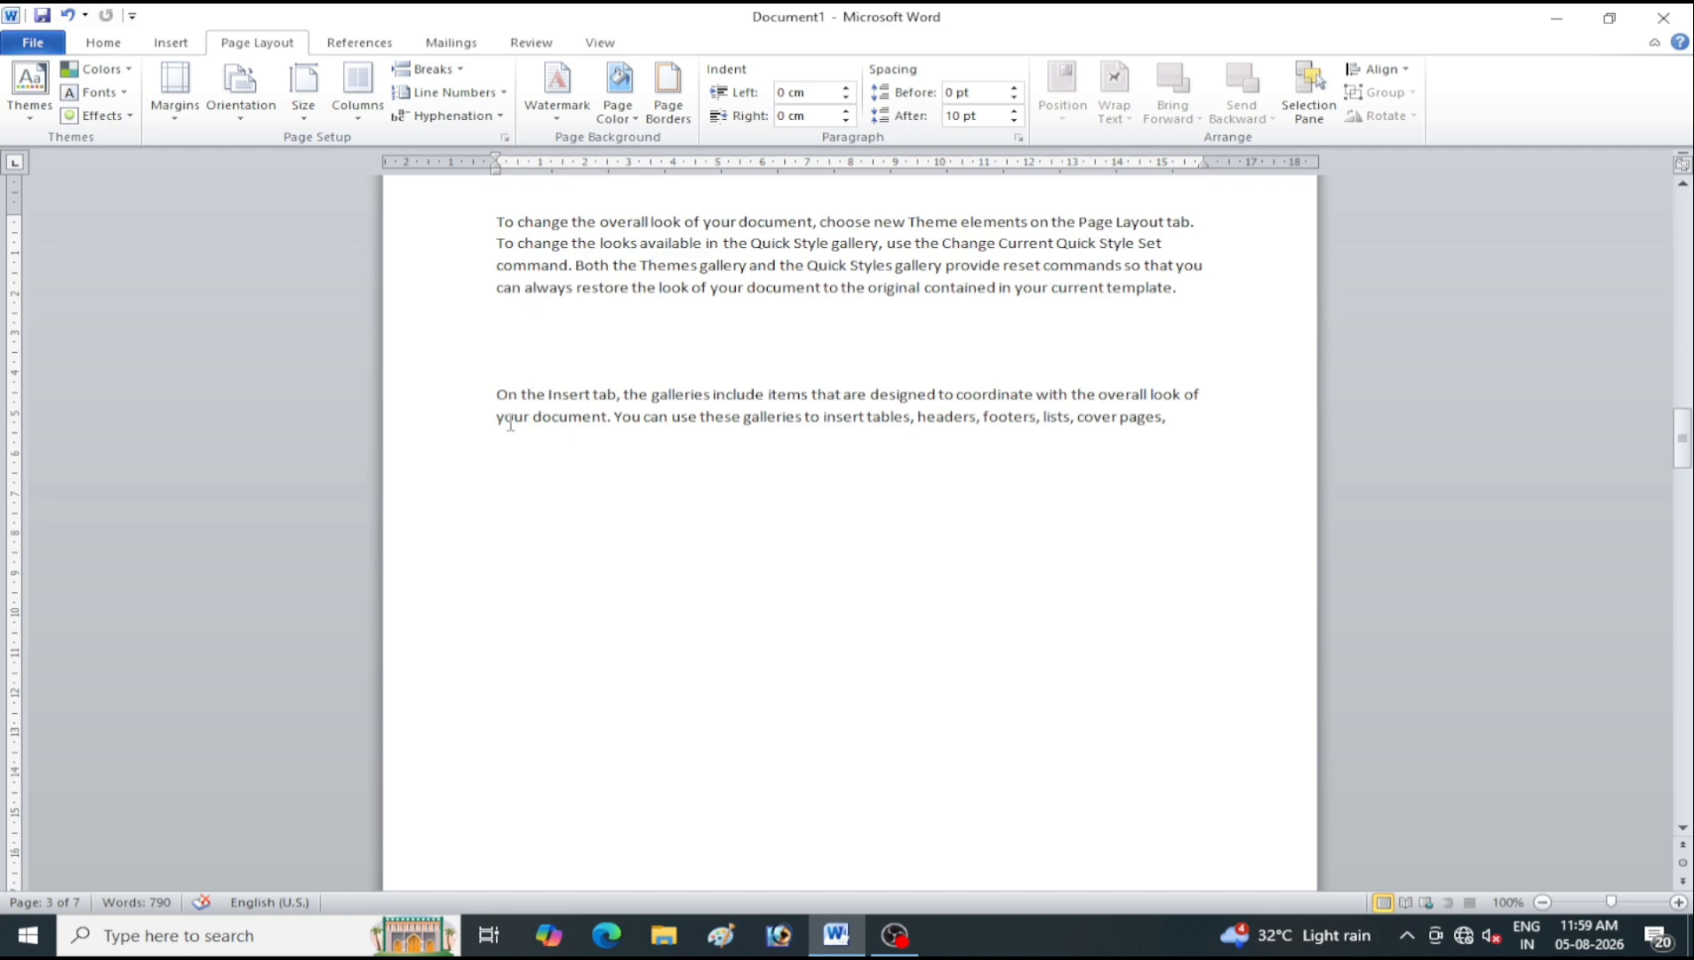
{"action": "scroll", "coordinate": [517, 419], "scroll_direction": "down", "scroll_amount": 20}
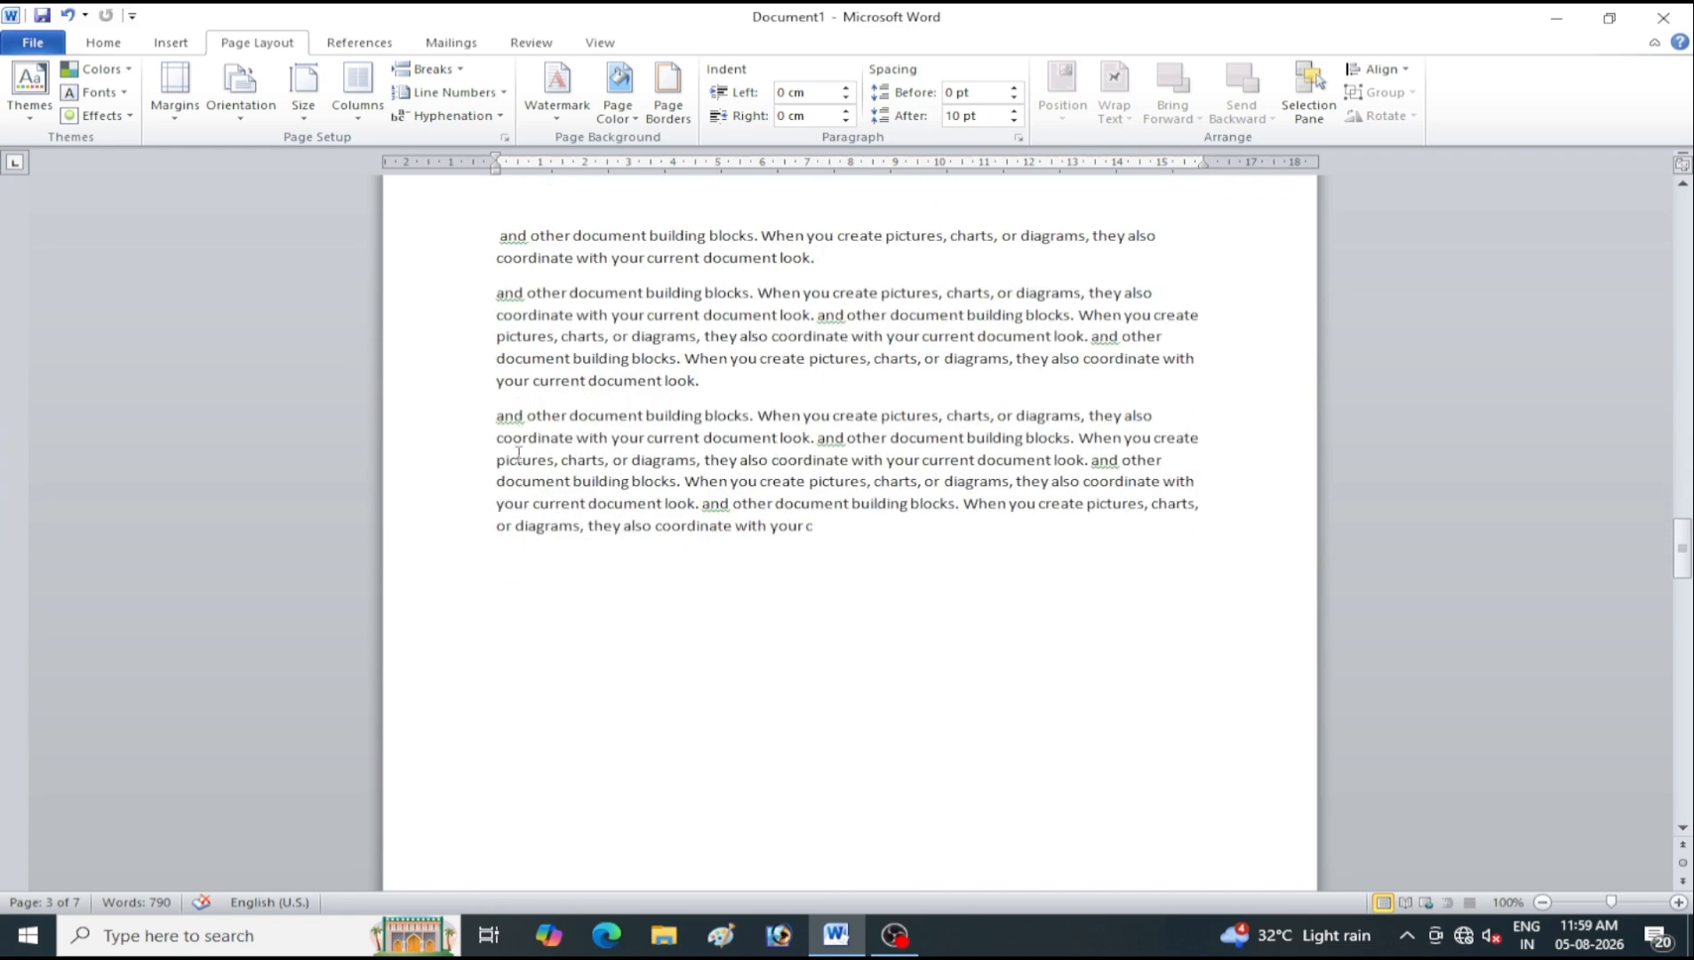
Copy page 4's text from "document building blocks" in the second full paragraph through "with your c" and paste it on page 7
{"action": "left_click_drag", "start_coordinate": [863, 576], "coordinate": [404, 372]}
{"action": "key", "text": "ctrl+c"}
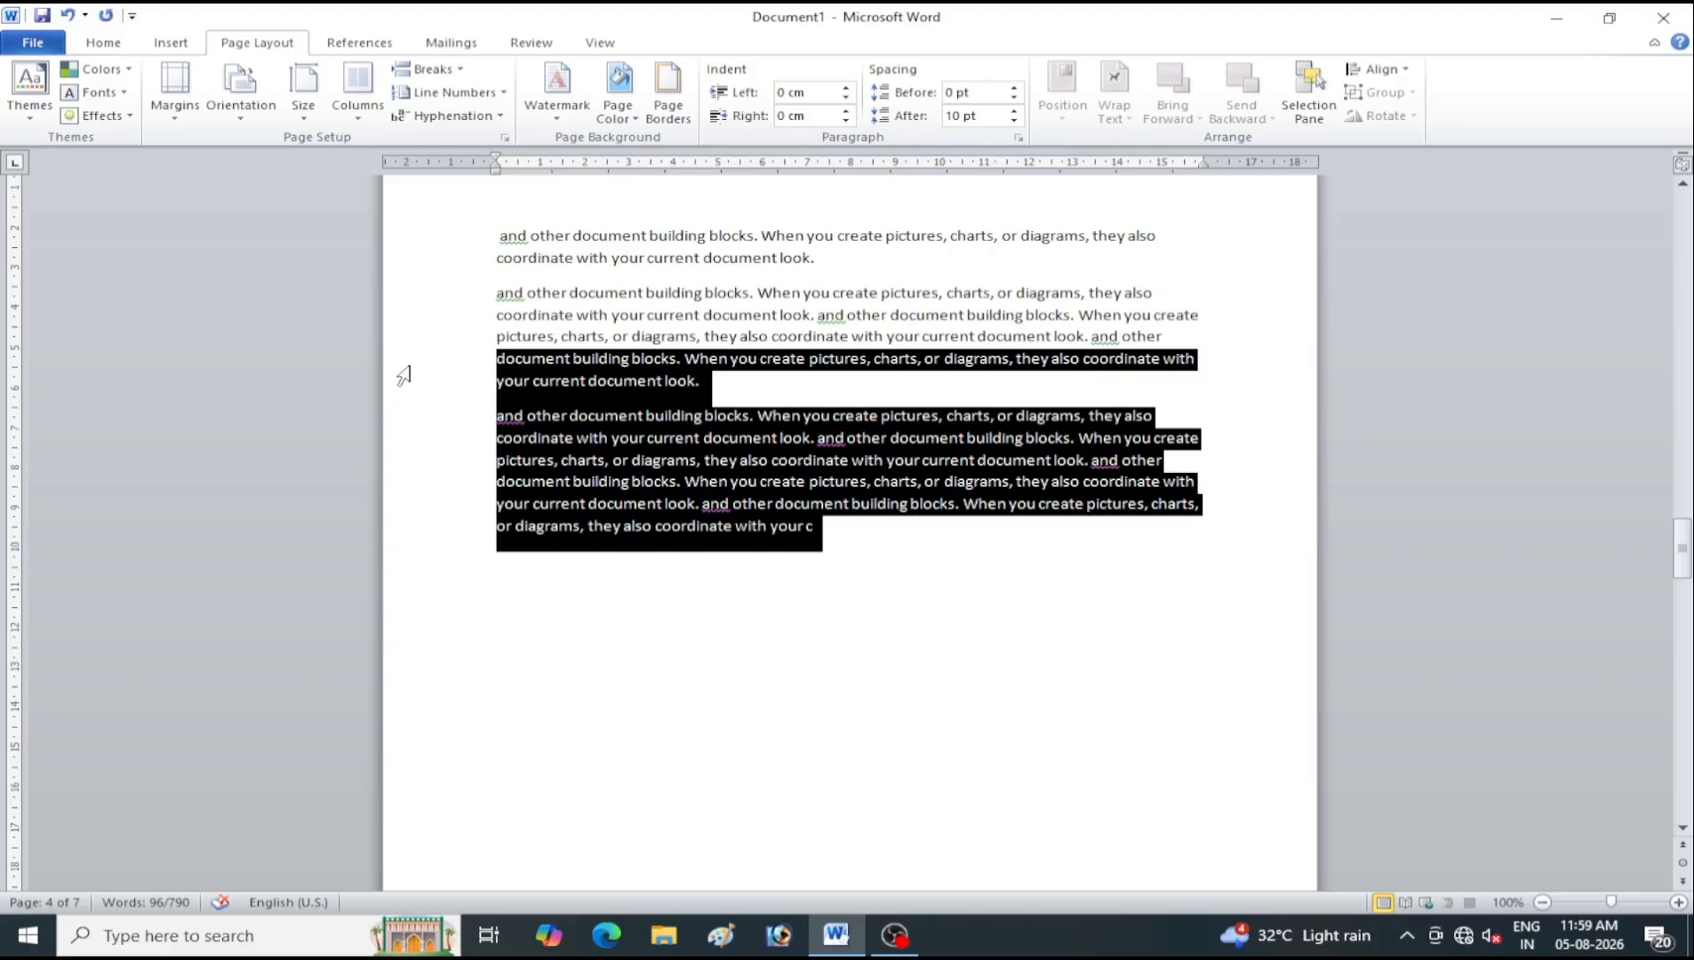
{"action": "scroll", "coordinate": [680, 447], "scroll_direction": "down", "scroll_amount": 10}
{"action": "scroll", "coordinate": [680, 446], "scroll_direction": "down", "scroll_amount": 20}
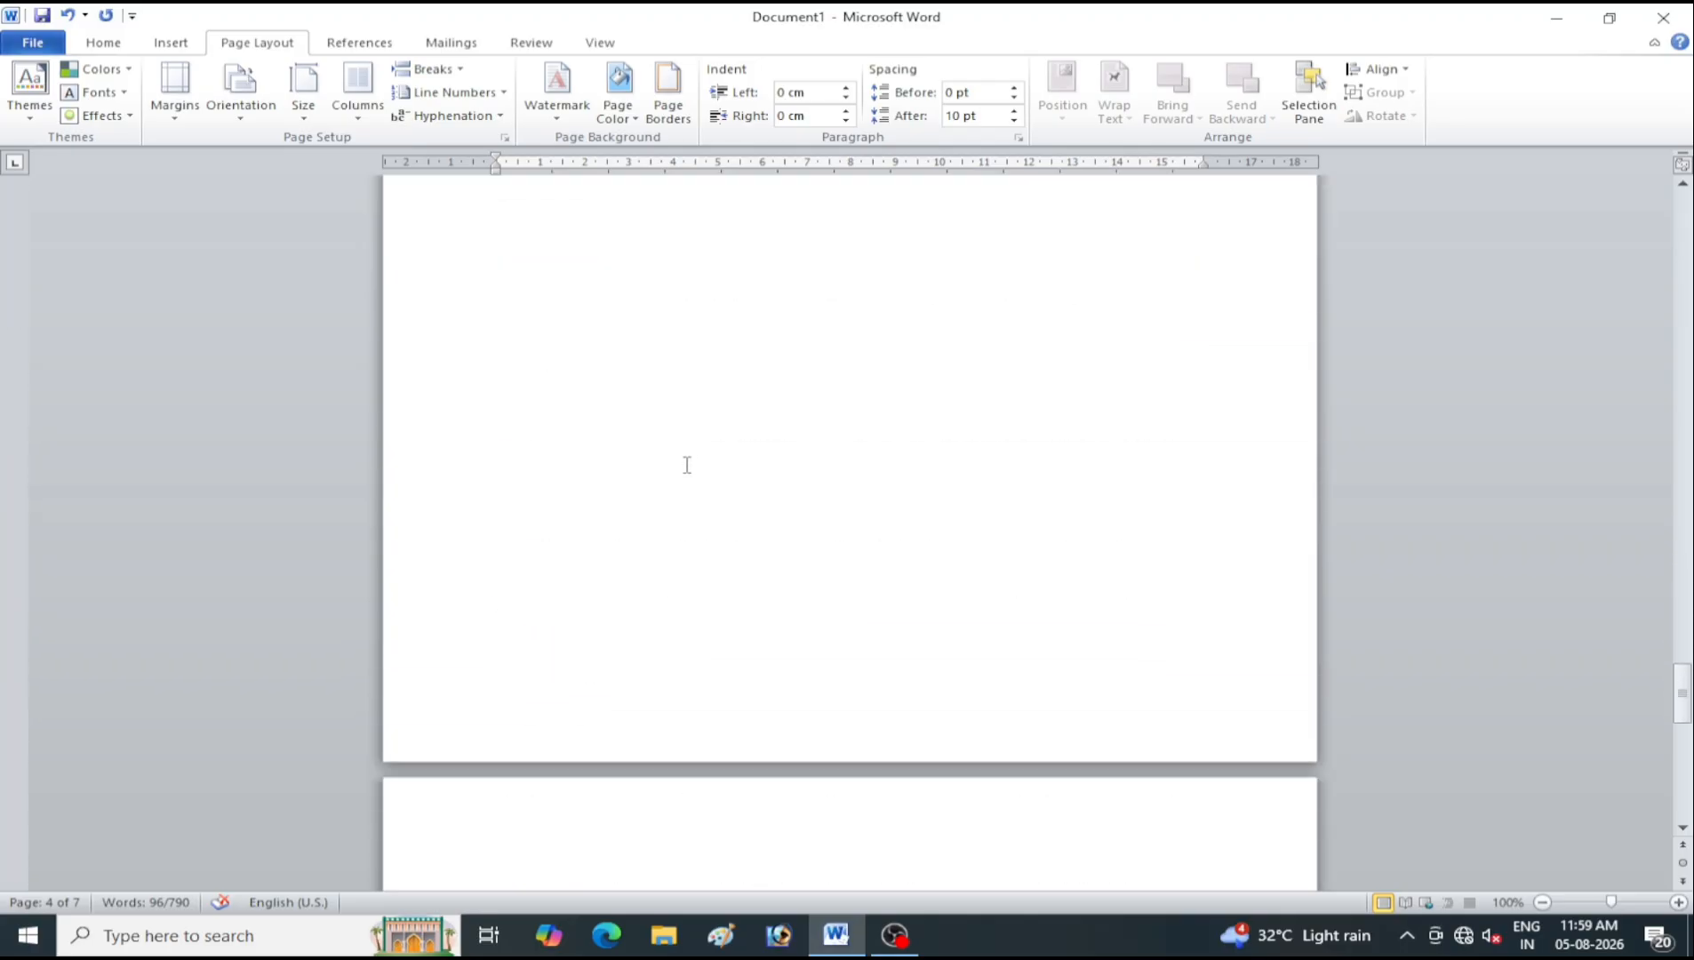
{"action": "left_click", "coordinate": [636, 539]}
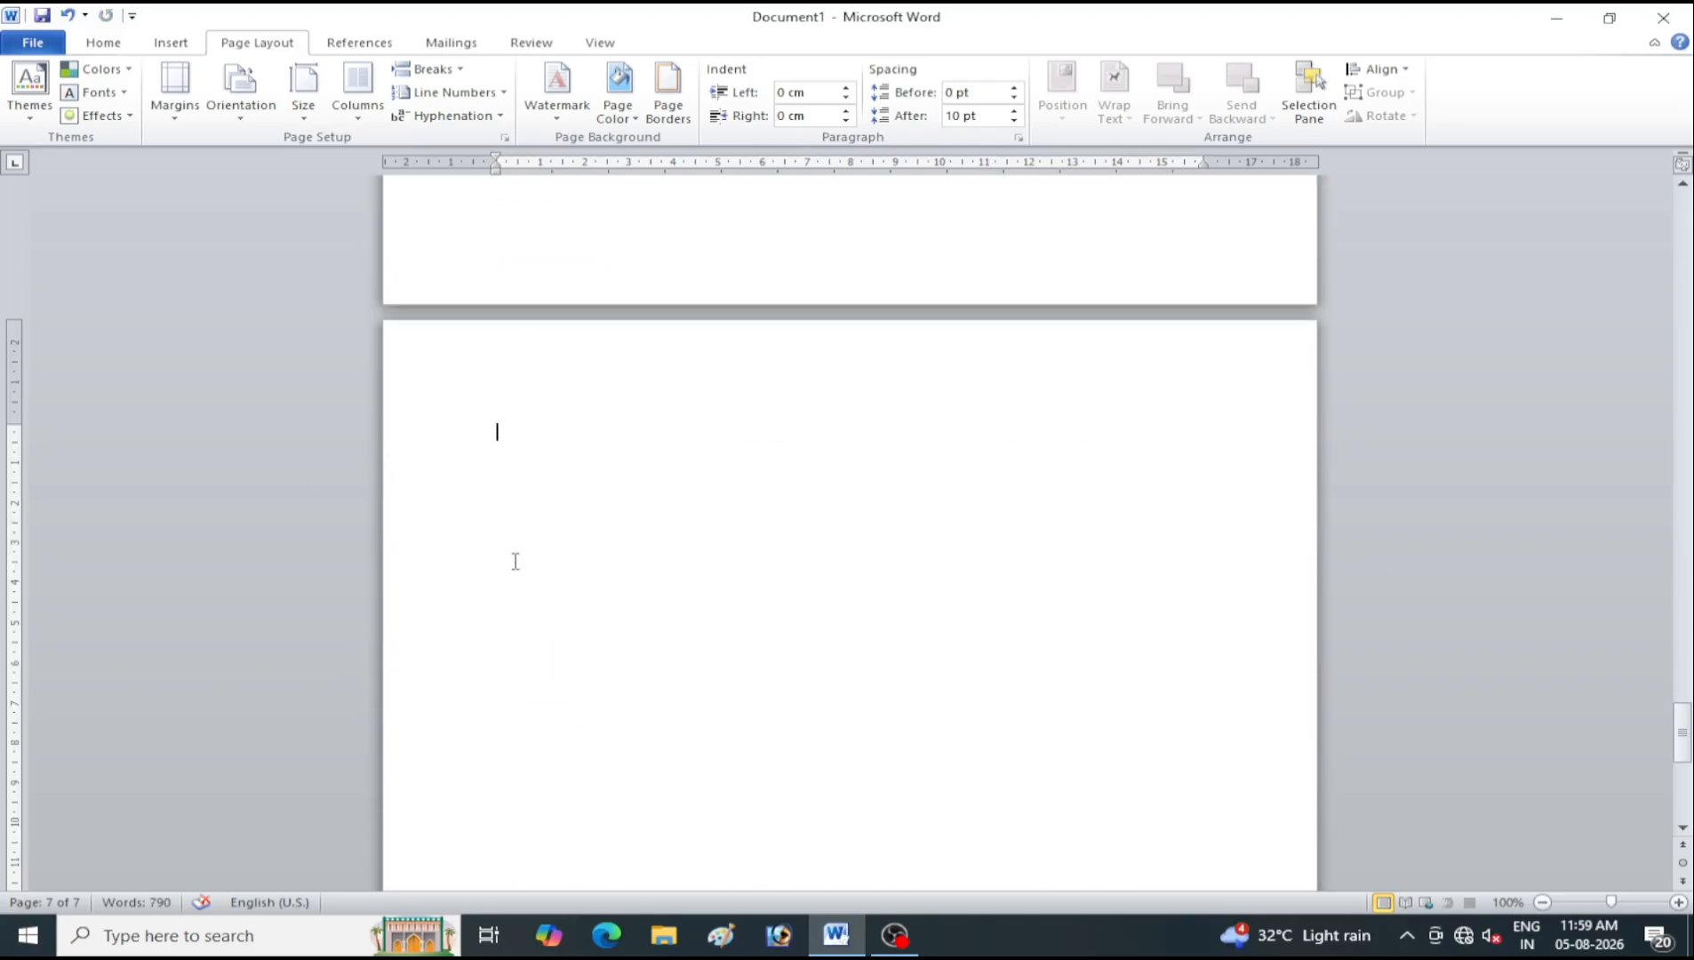
{"action": "key", "text": "ctrl+v"}
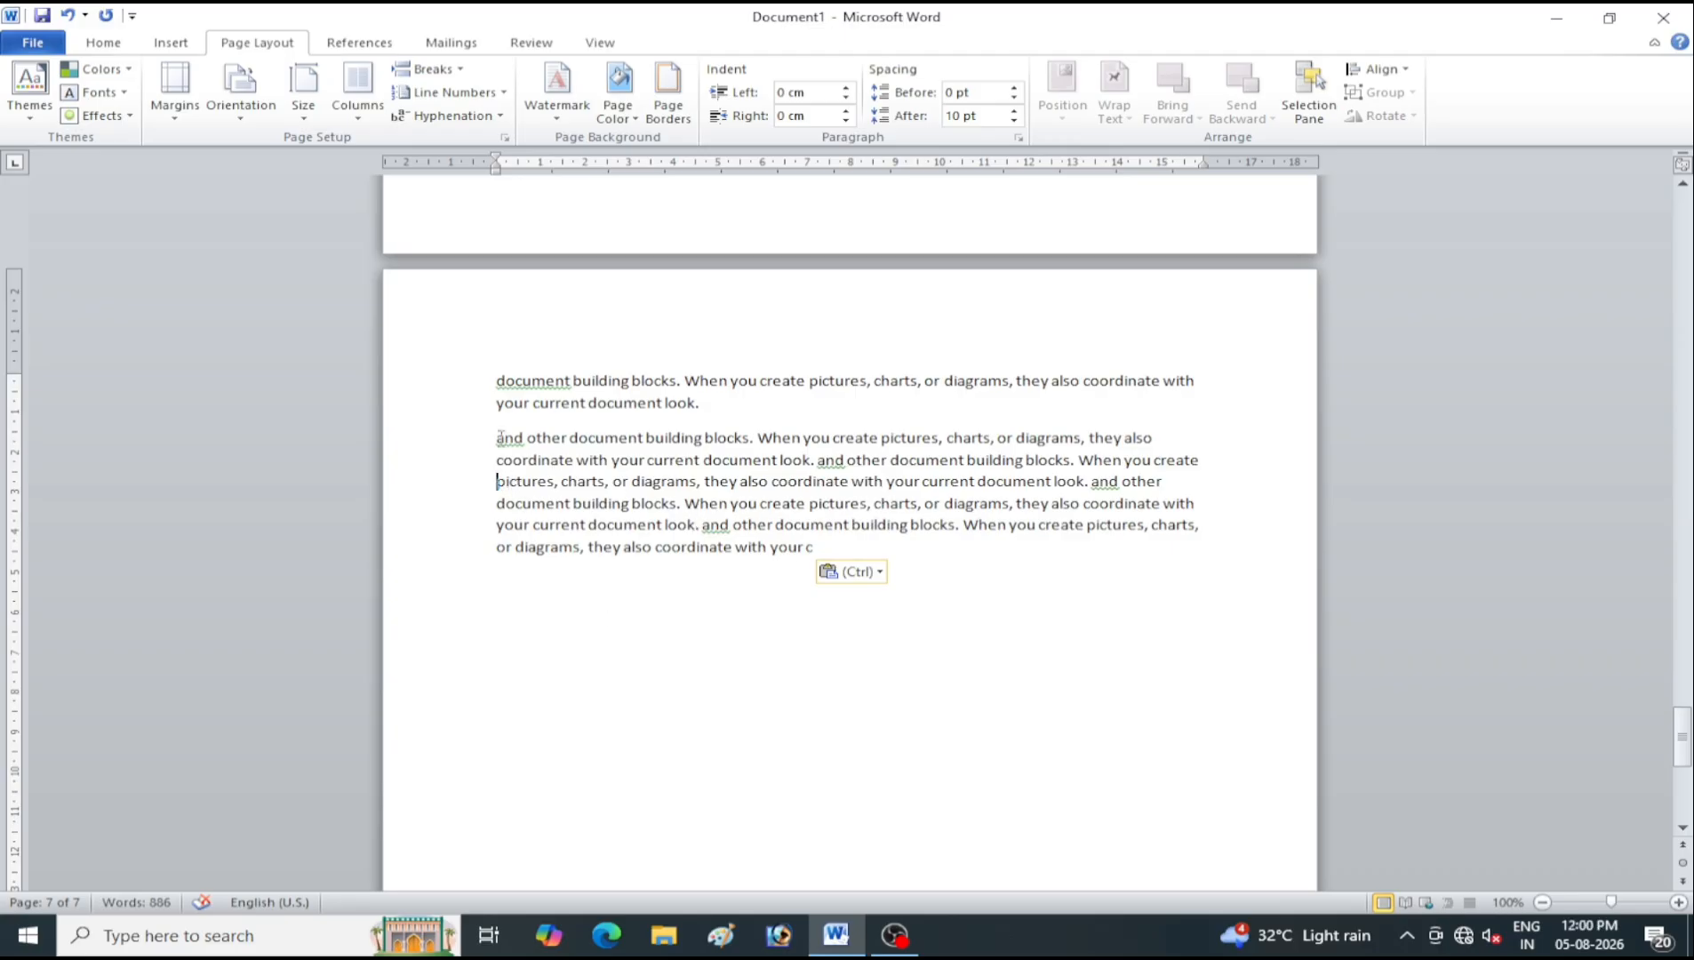
Insert an Odd Page section break before "pictures, charts" in page 7's second paragraph and check where the following text starts
{"action": "left_click", "coordinate": [490, 482]}
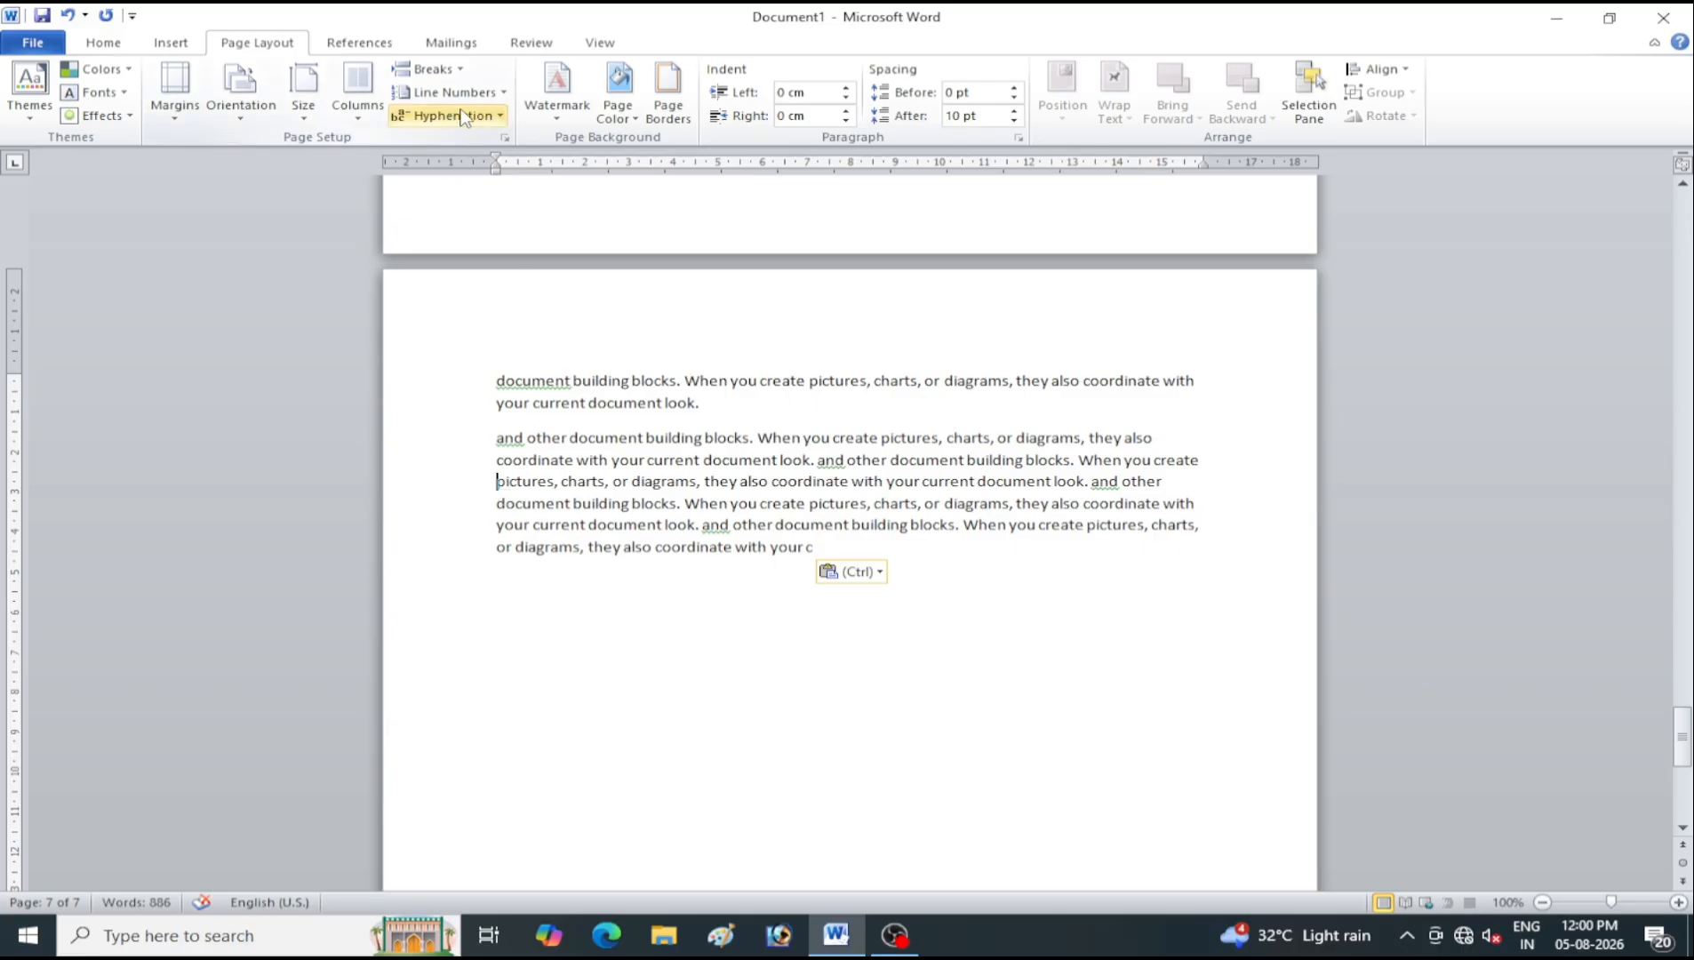
{"action": "left_click", "coordinate": [430, 68]}
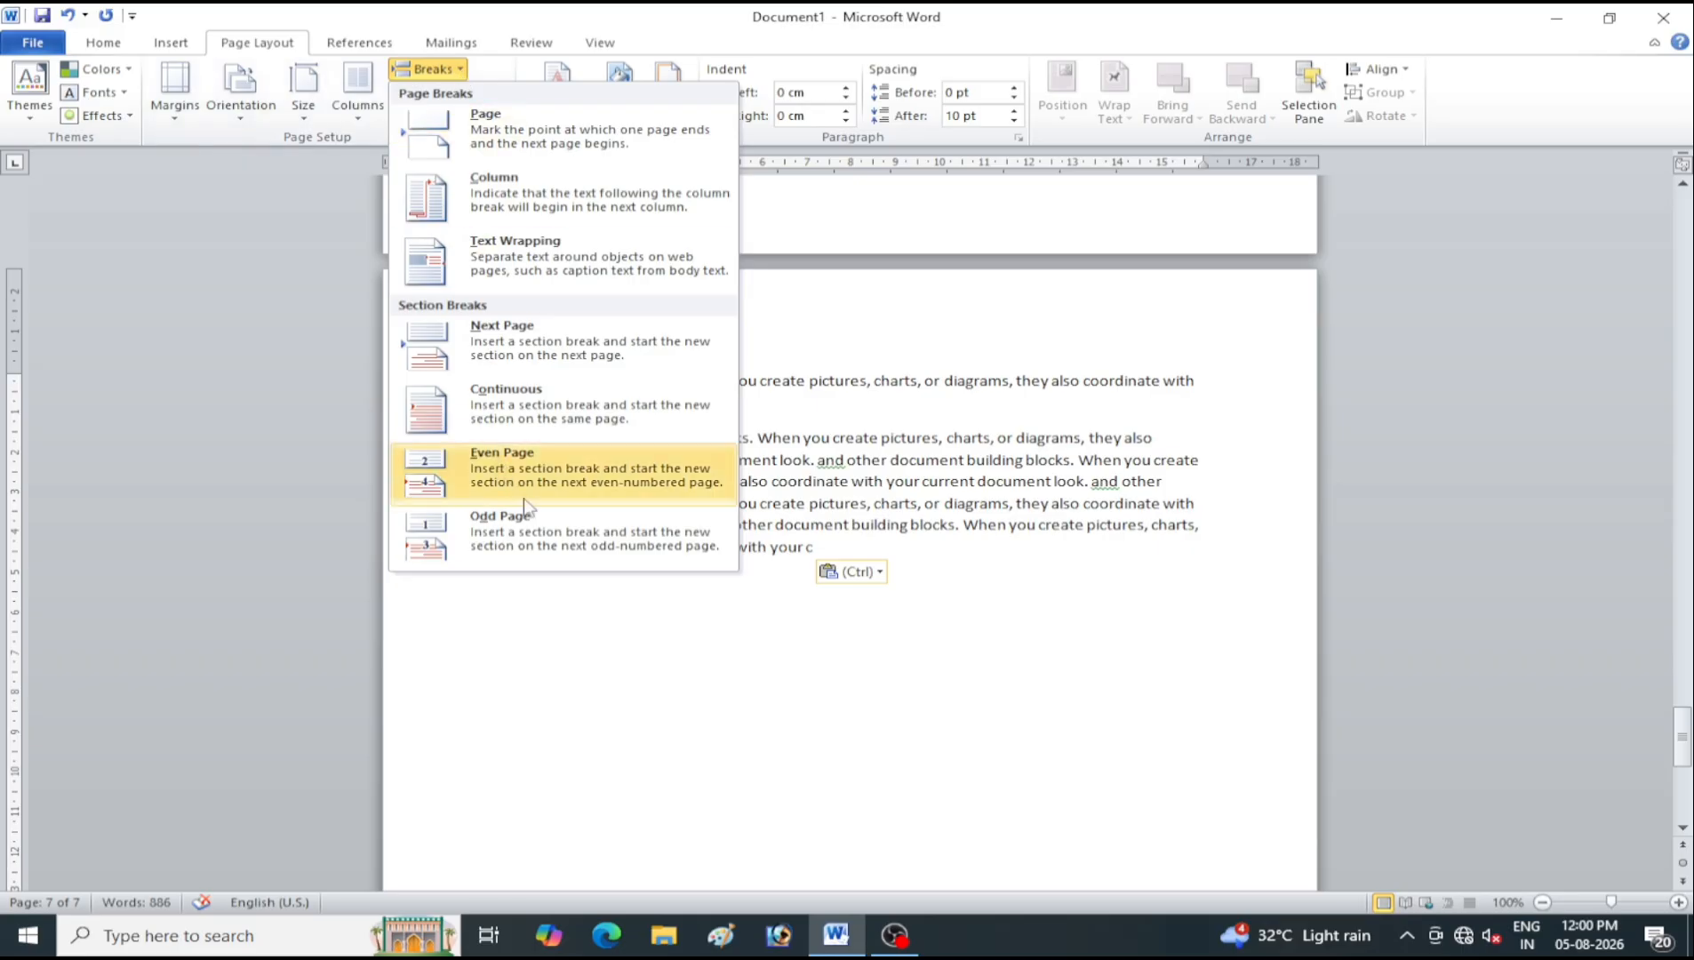
{"action": "left_click", "coordinate": [539, 541]}
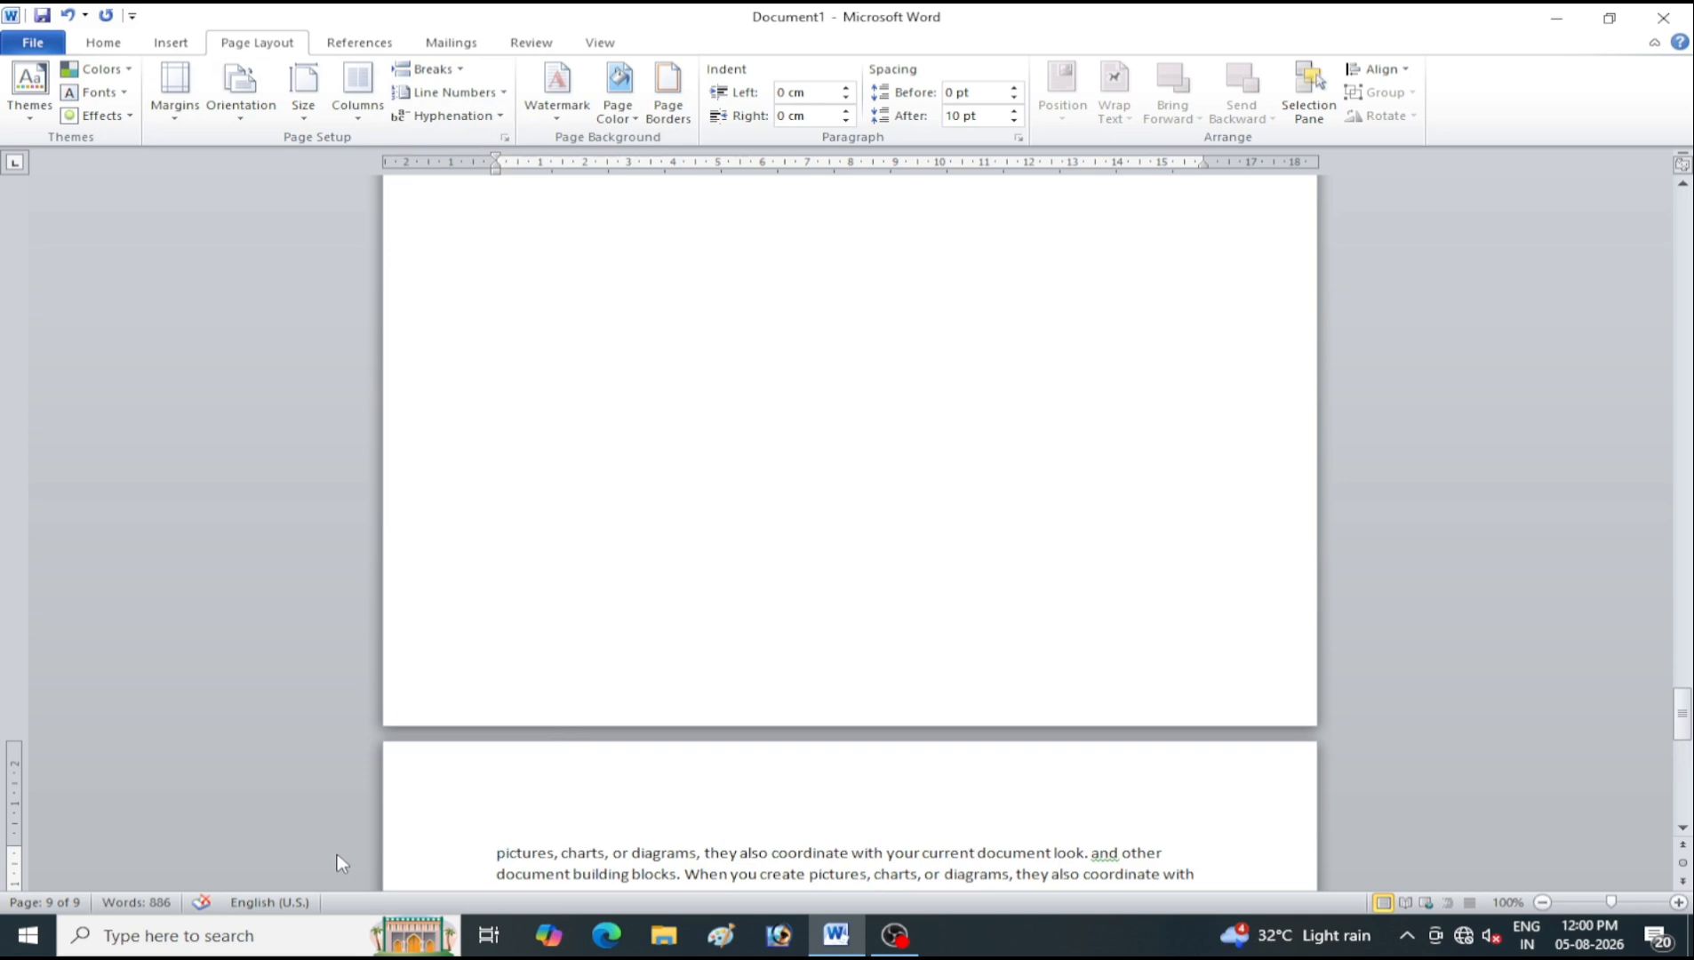
{"action": "scroll", "coordinate": [620, 438], "scroll_direction": "up", "scroll_amount": 20}
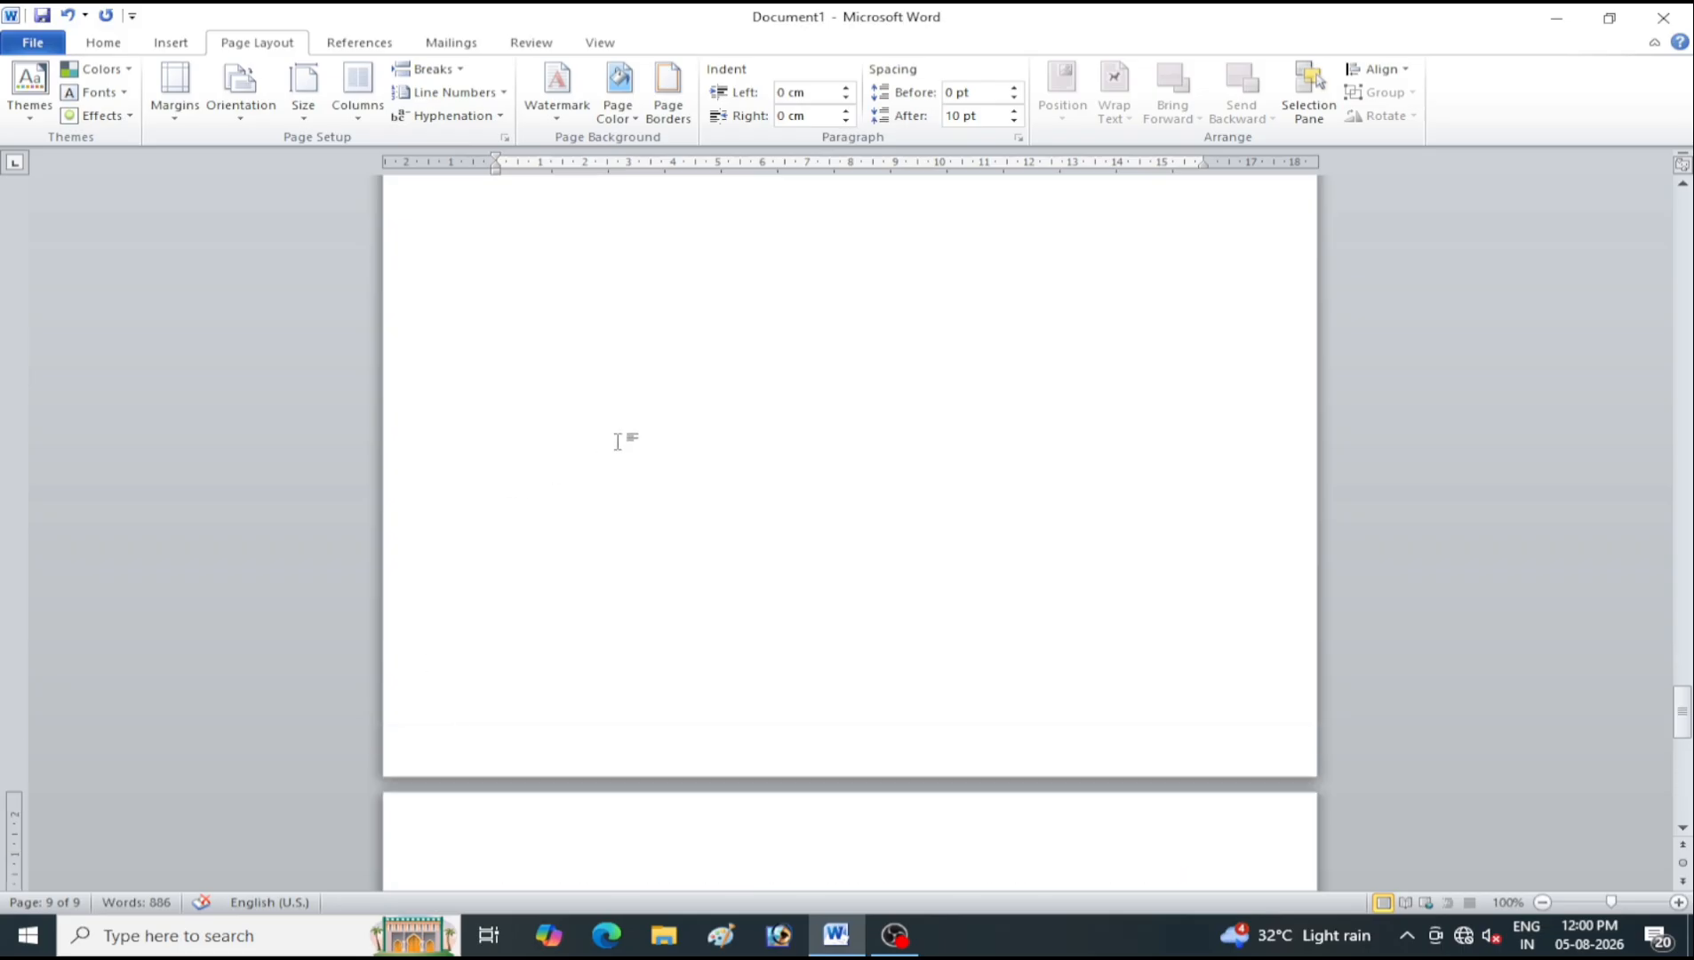
{"action": "left_click", "coordinate": [588, 325]}
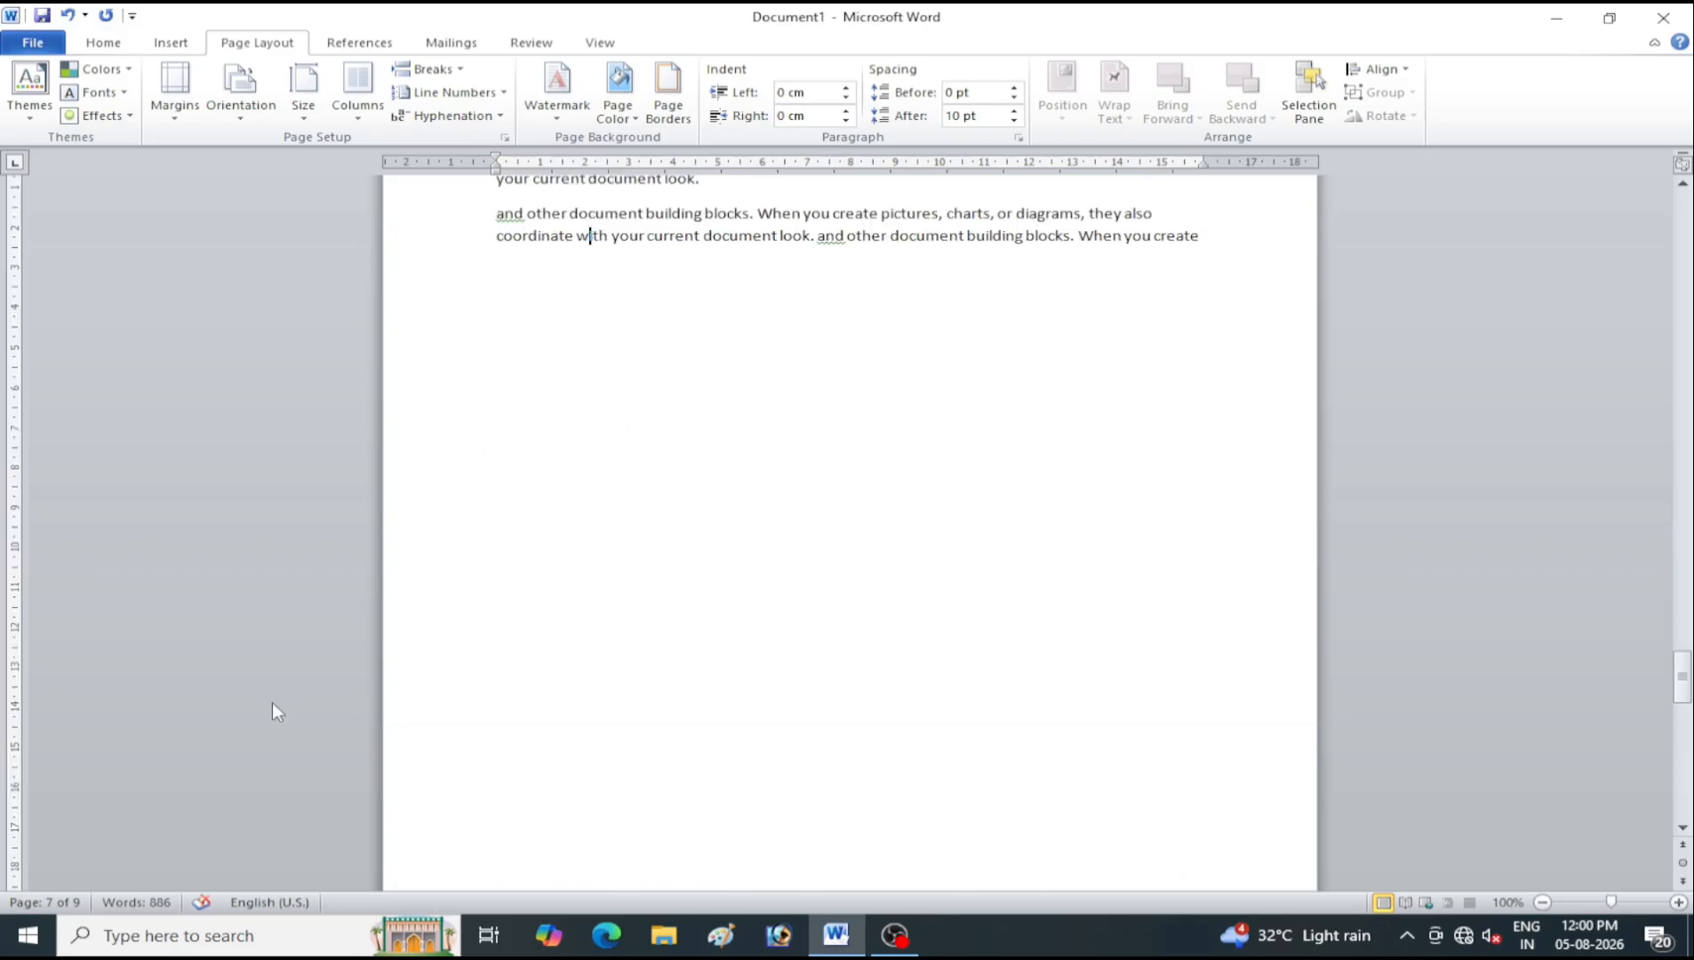
{"action": "scroll", "coordinate": [662, 434], "scroll_direction": "down", "scroll_amount": 12}
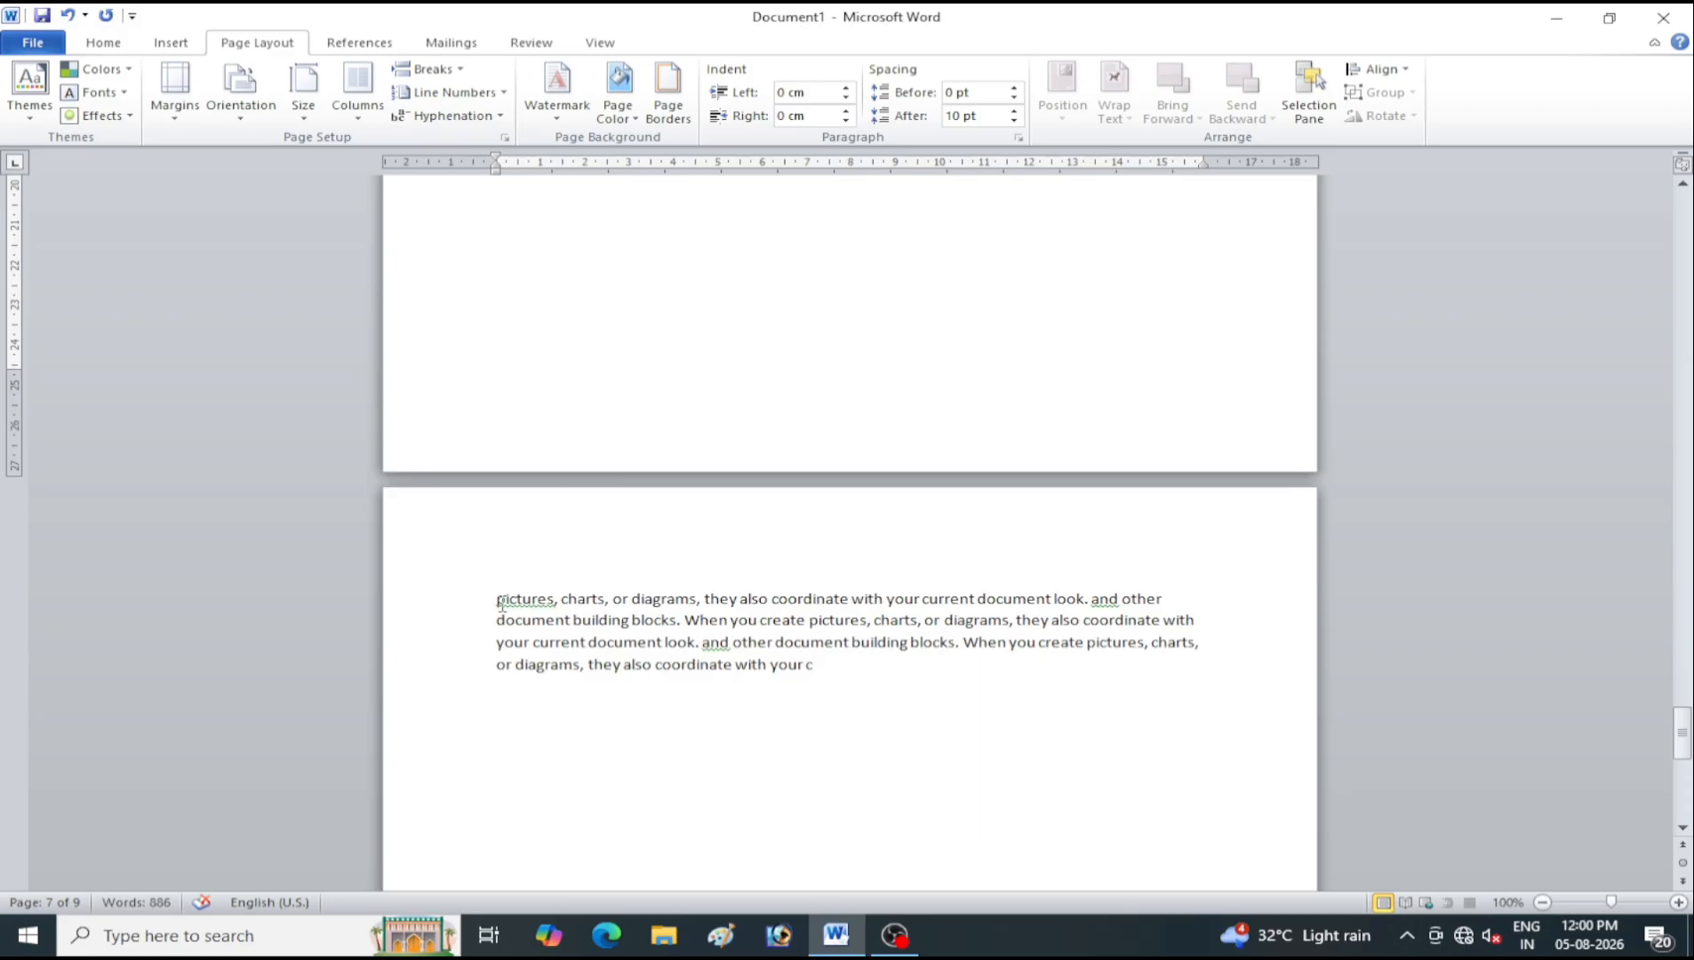
{"action": "left_click", "coordinate": [501, 604]}
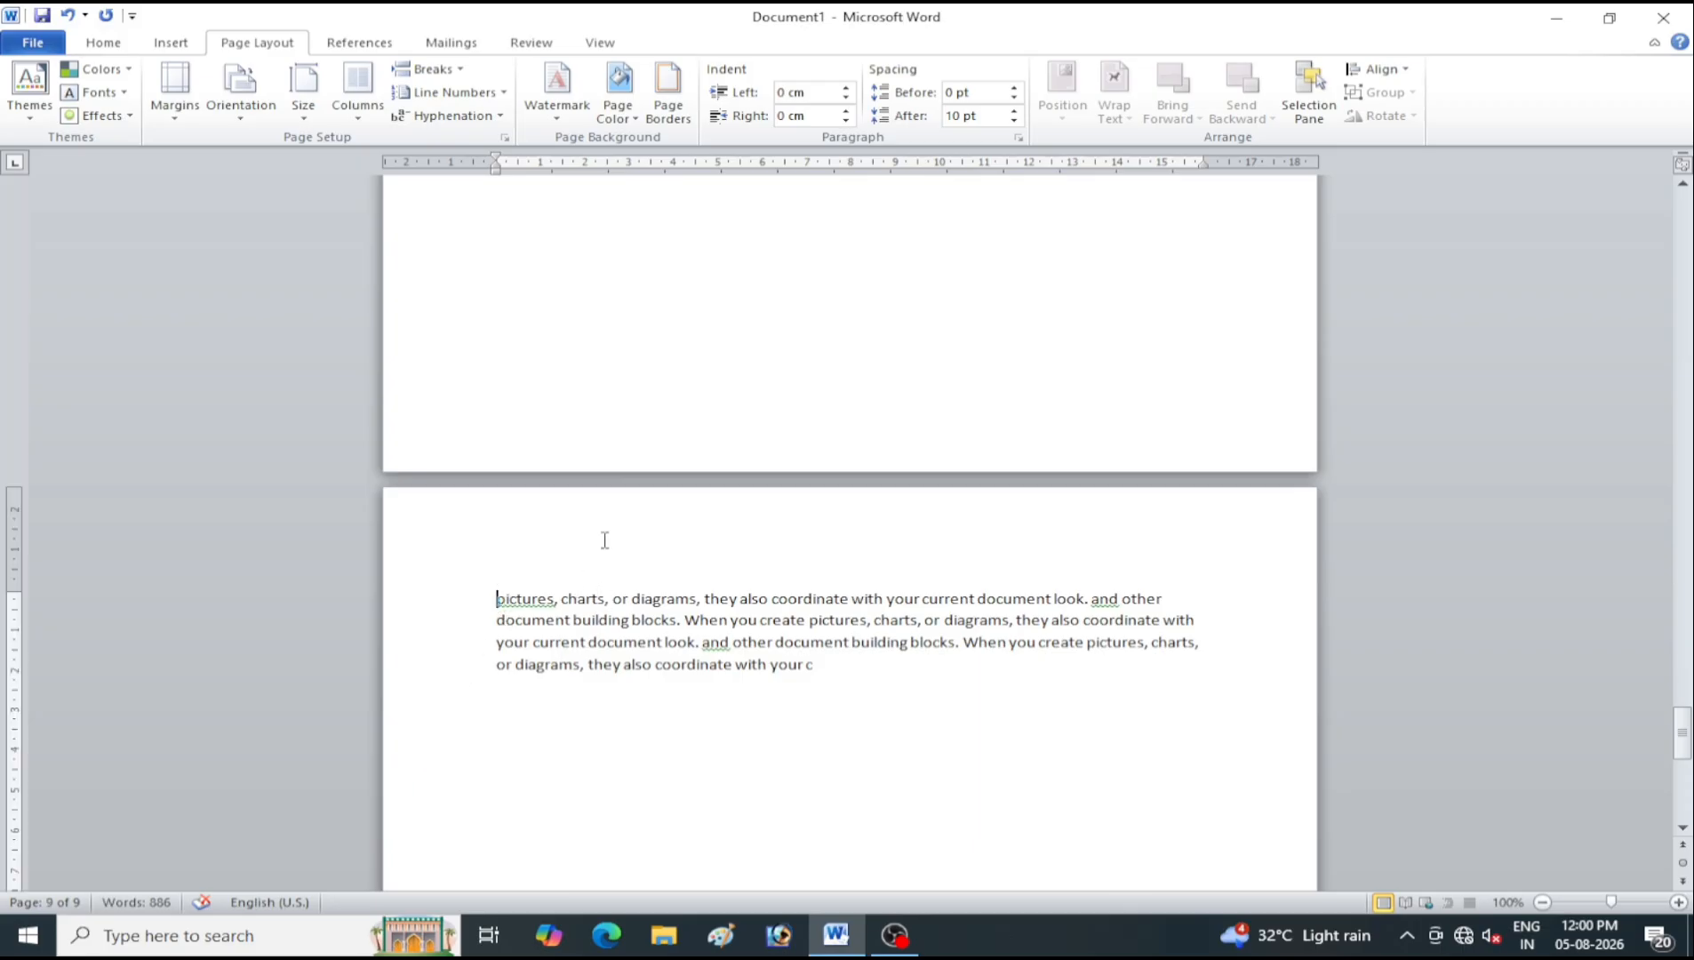
{"action": "left_click_drag", "start_coordinate": [656, 507], "coordinate": [662, 450]}
{"action": "left_click", "coordinate": [670, 533]}
{"action": "scroll", "coordinate": [809, 636], "scroll_direction": "down", "scroll_amount": 1}
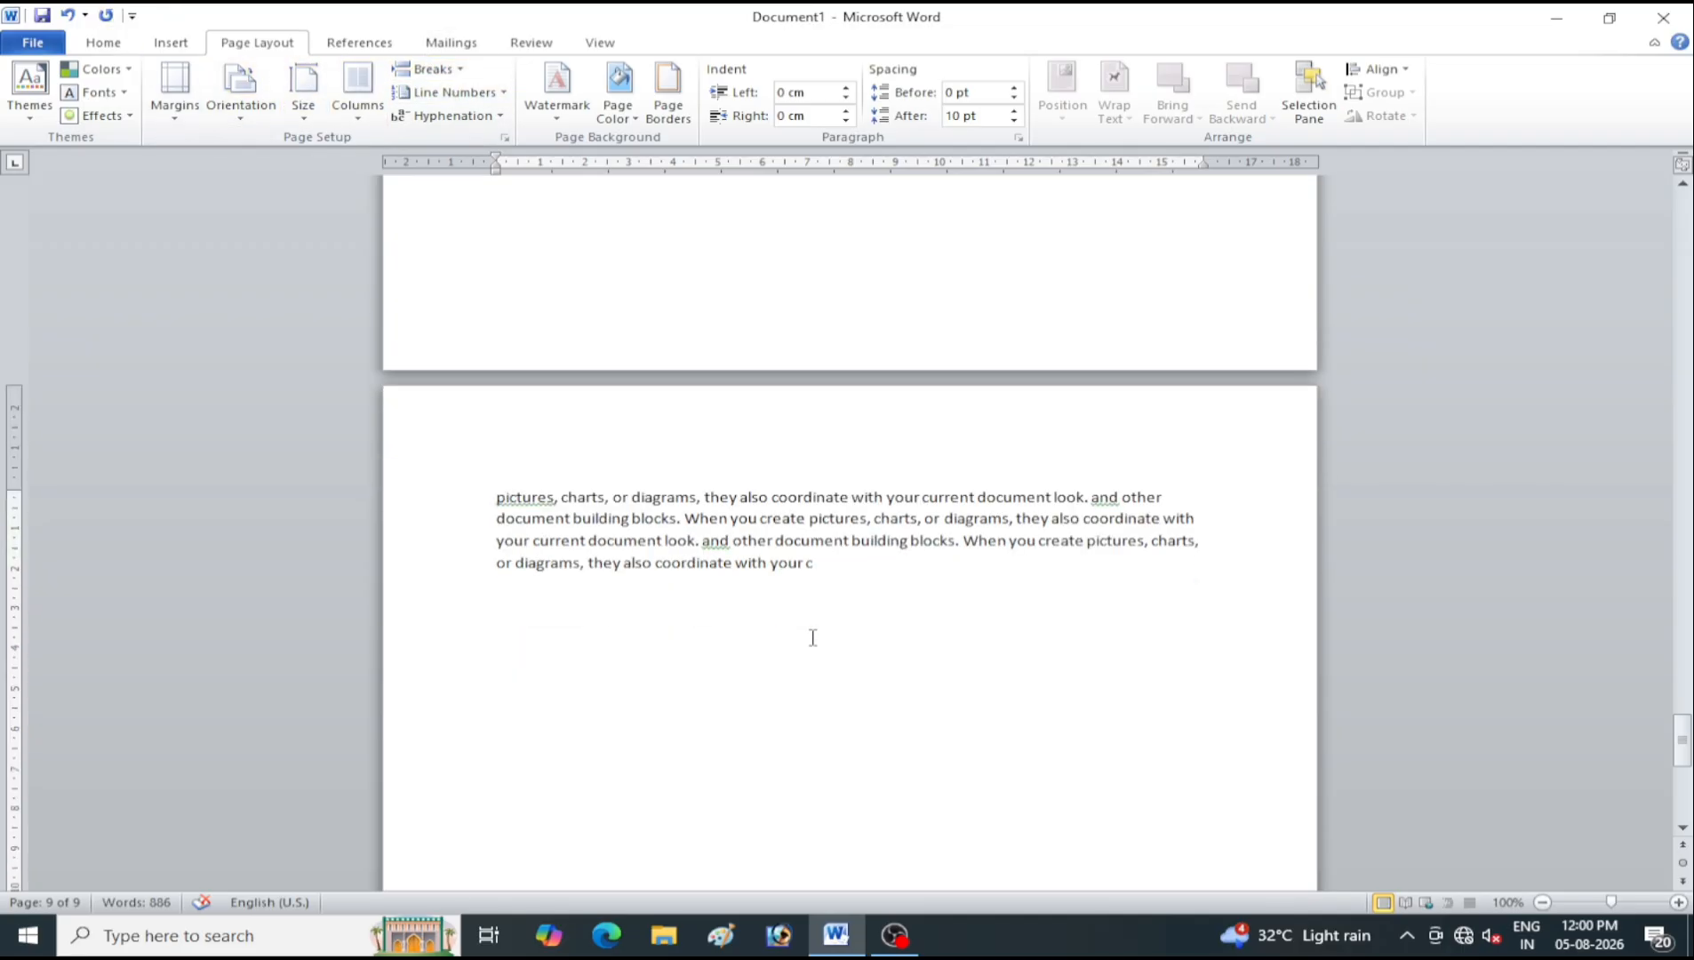
Turn on Continuous line numbers for the section starting with "urrent document look" on page 6
{"action": "scroll", "coordinate": [703, 552], "scroll_direction": "up", "scroll_amount": 5}
{"action": "scroll", "coordinate": [704, 552], "scroll_direction": "up", "scroll_amount": 15}
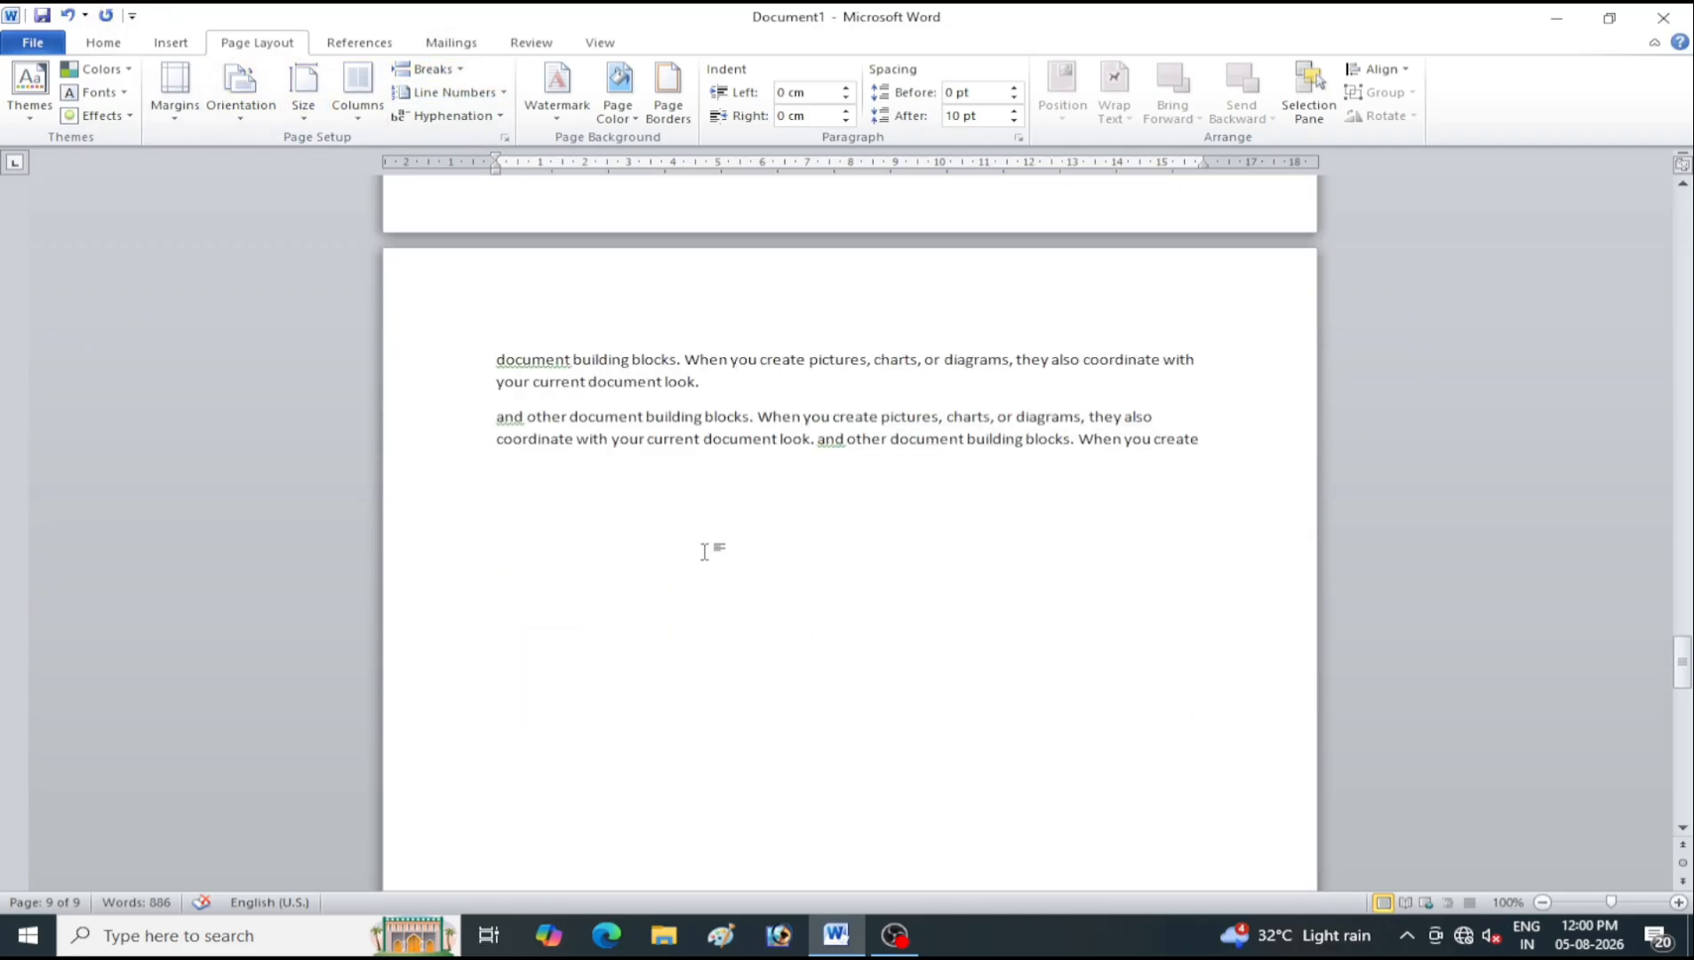
{"action": "scroll", "coordinate": [703, 552], "scroll_direction": "up", "scroll_amount": 10}
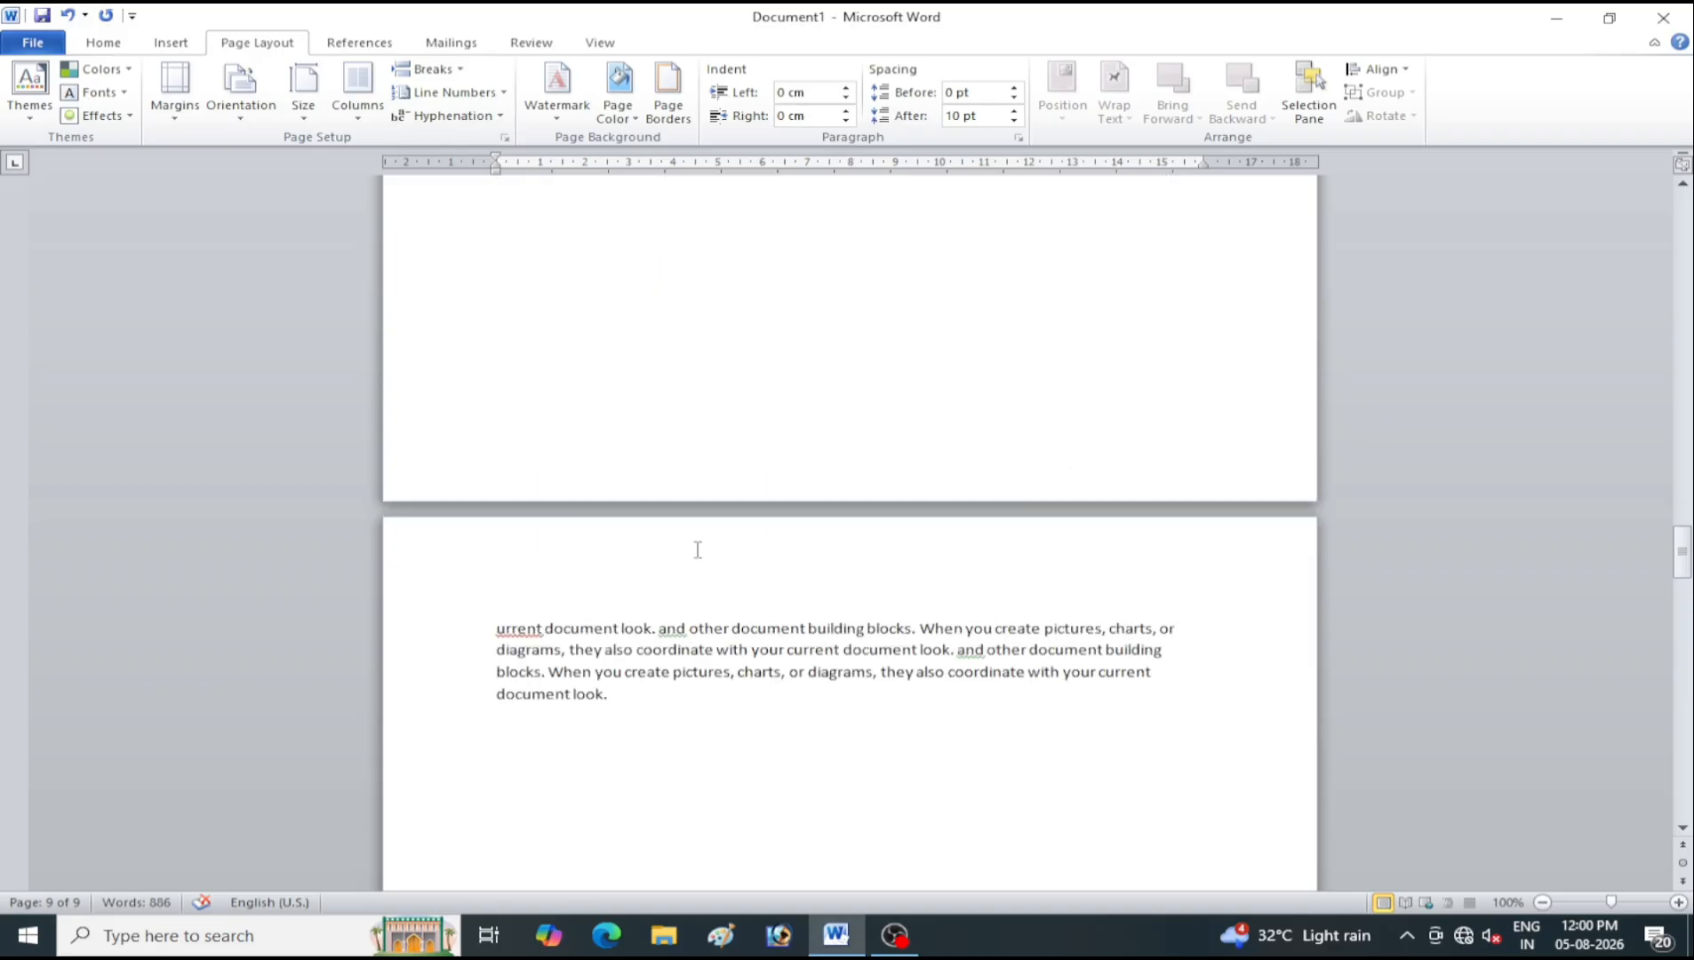
{"action": "left_click", "coordinate": [505, 649]}
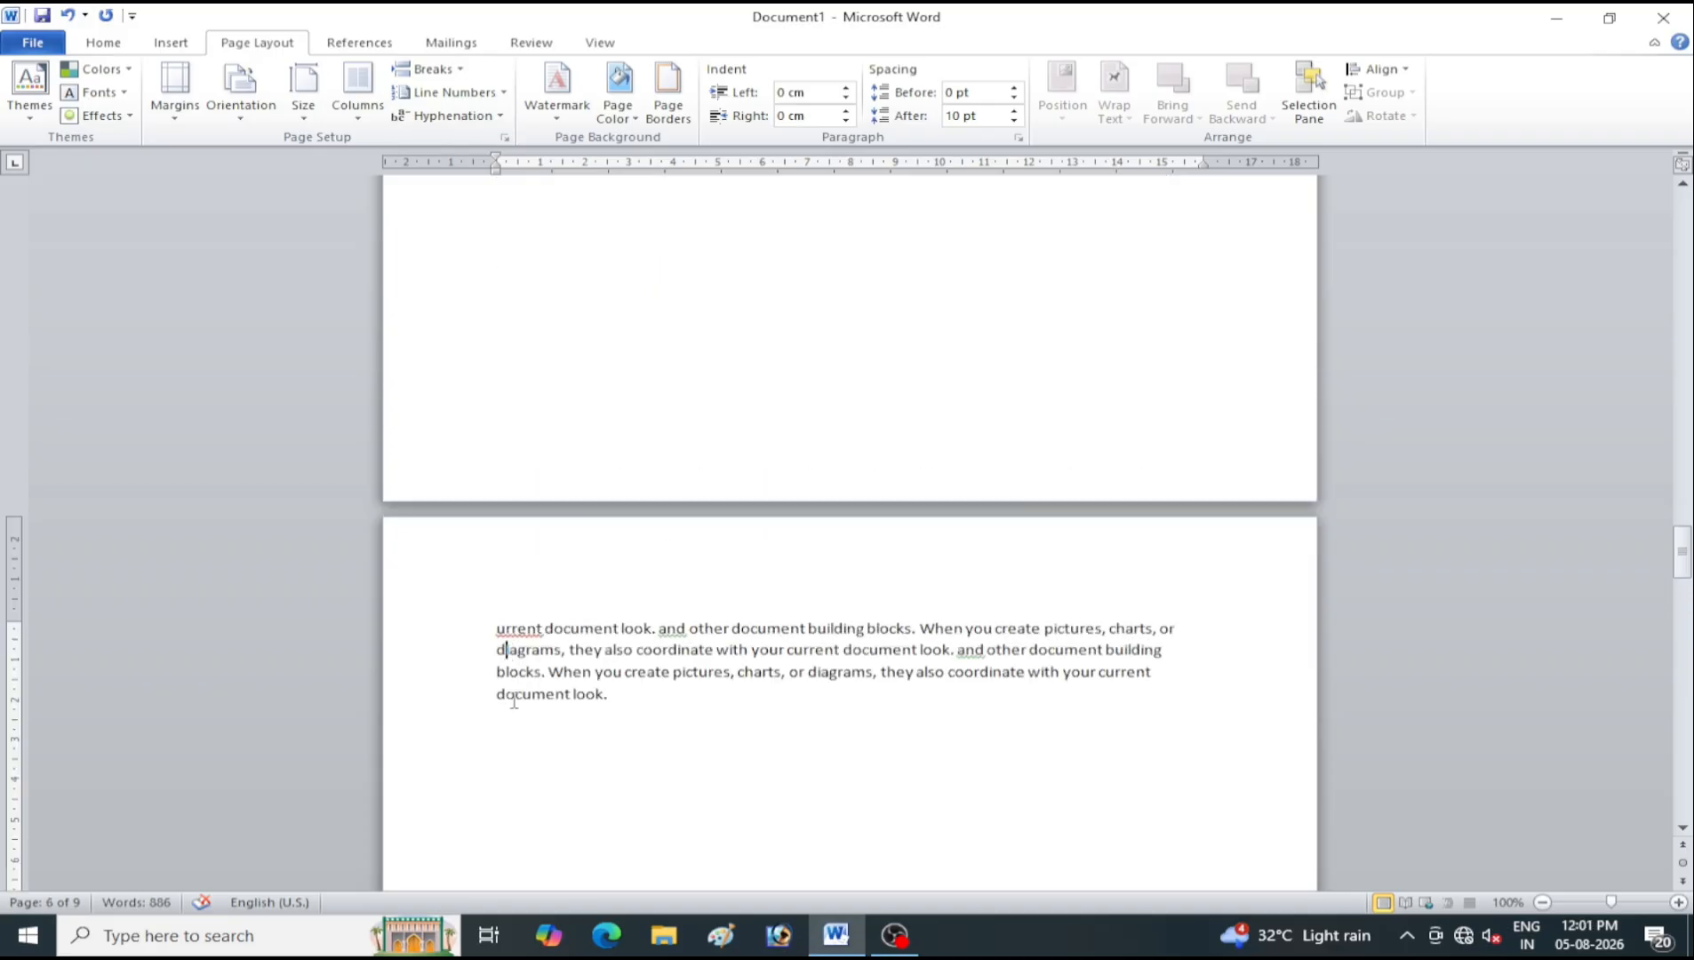
{"action": "left_click", "coordinate": [460, 96]}
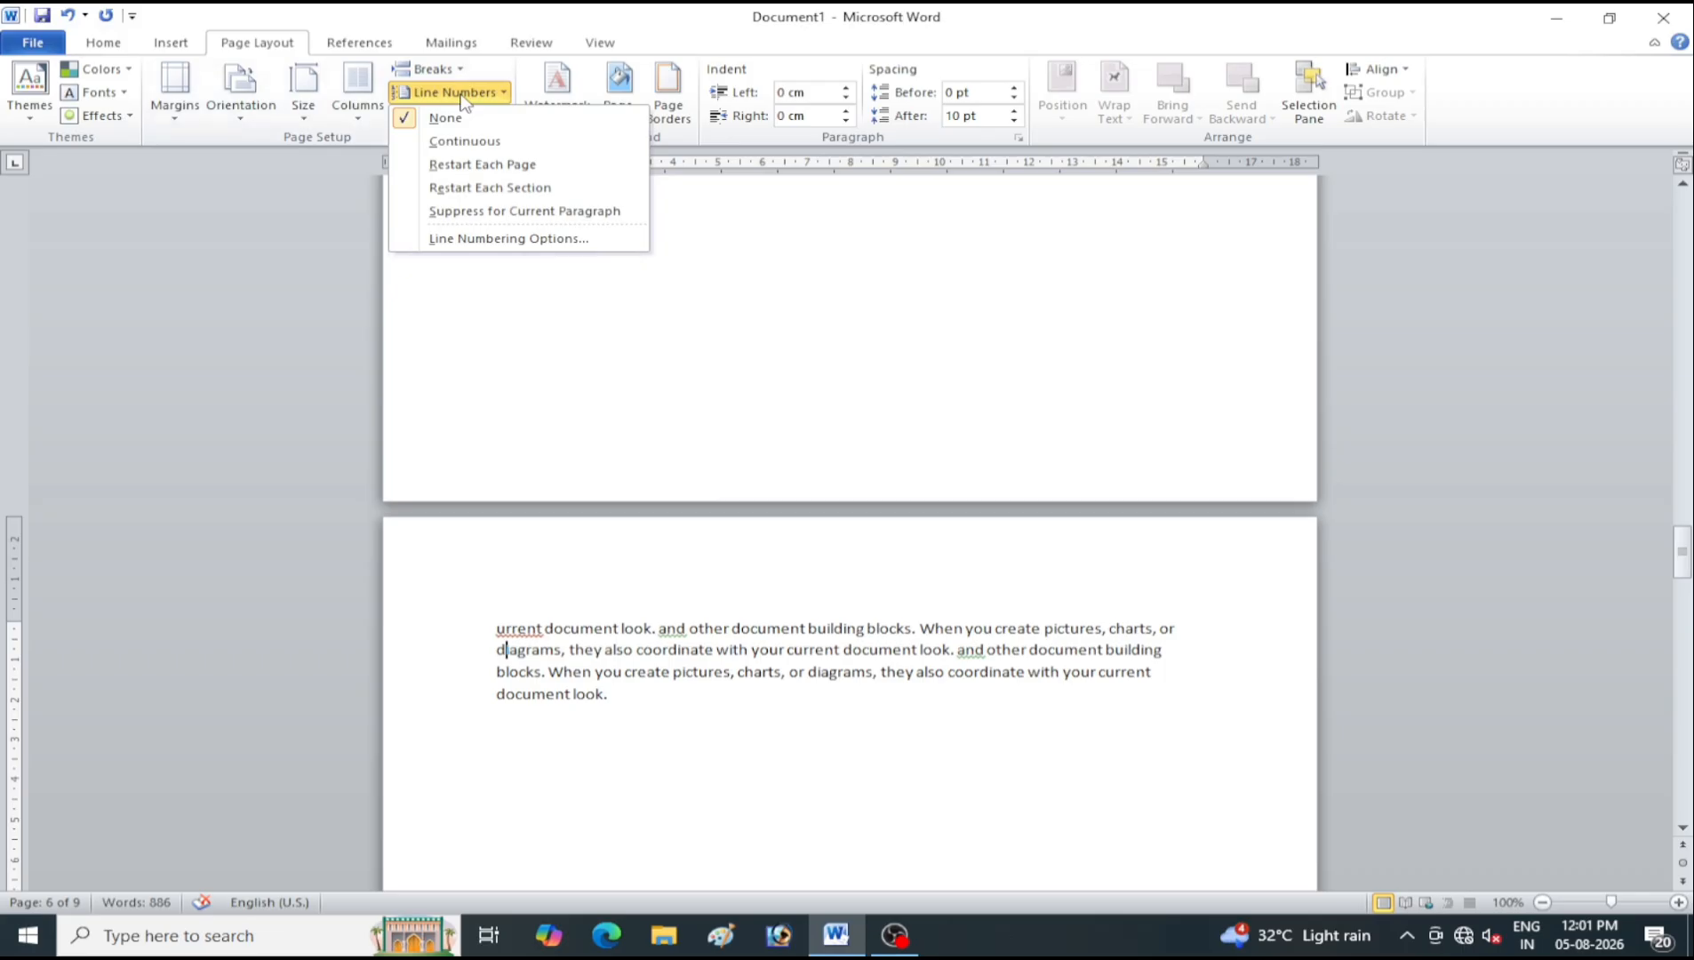
{"action": "left_click", "coordinate": [488, 146]}
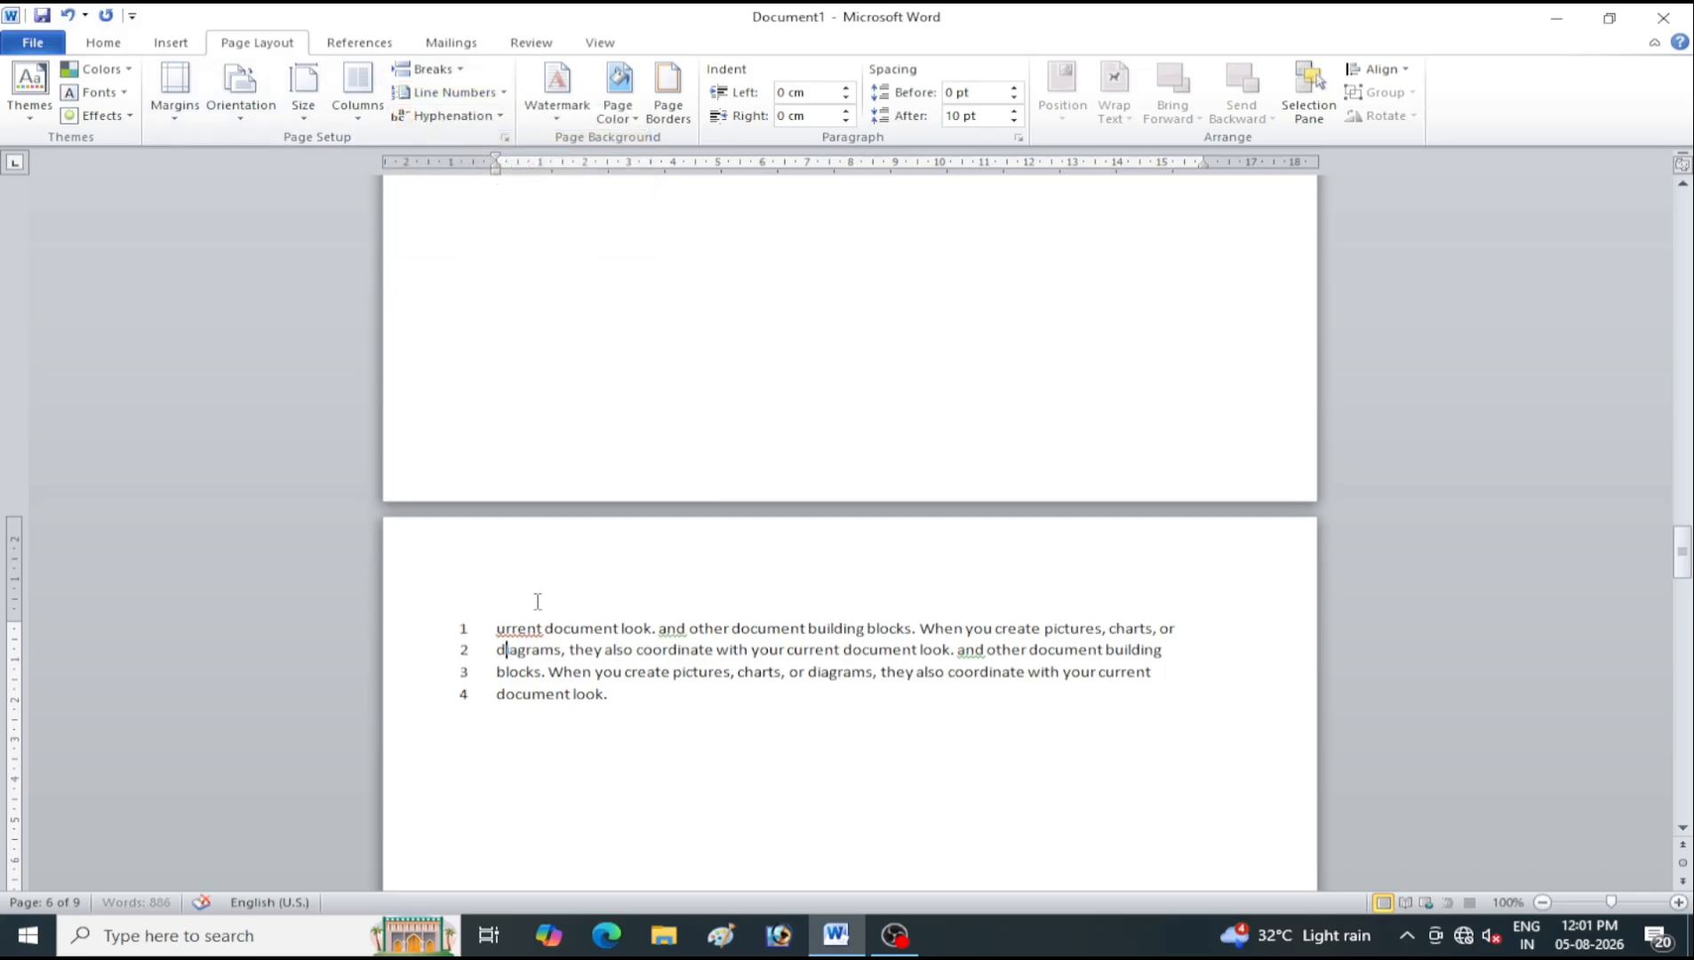
Examine which text from page 4 to page 9 has line numbers and how the numbering runs across pages
{"action": "scroll", "coordinate": [643, 453], "scroll_direction": "up", "scroll_amount": 15}
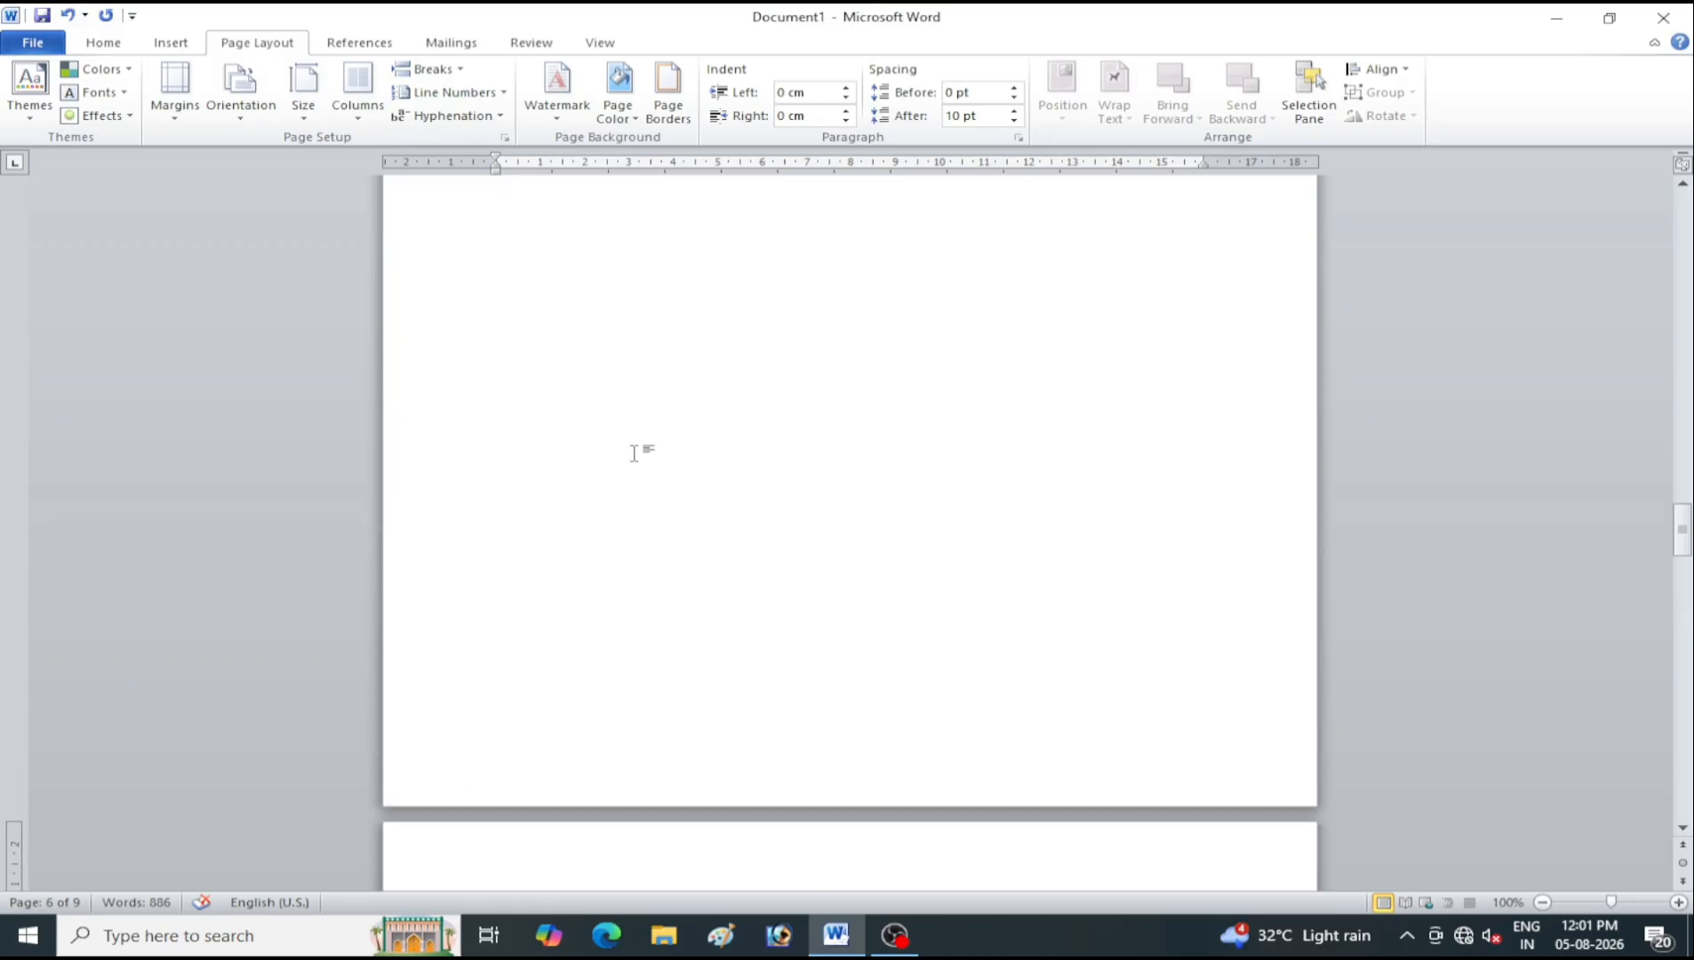
{"action": "scroll", "coordinate": [599, 319], "scroll_direction": "up", "scroll_amount": 3}
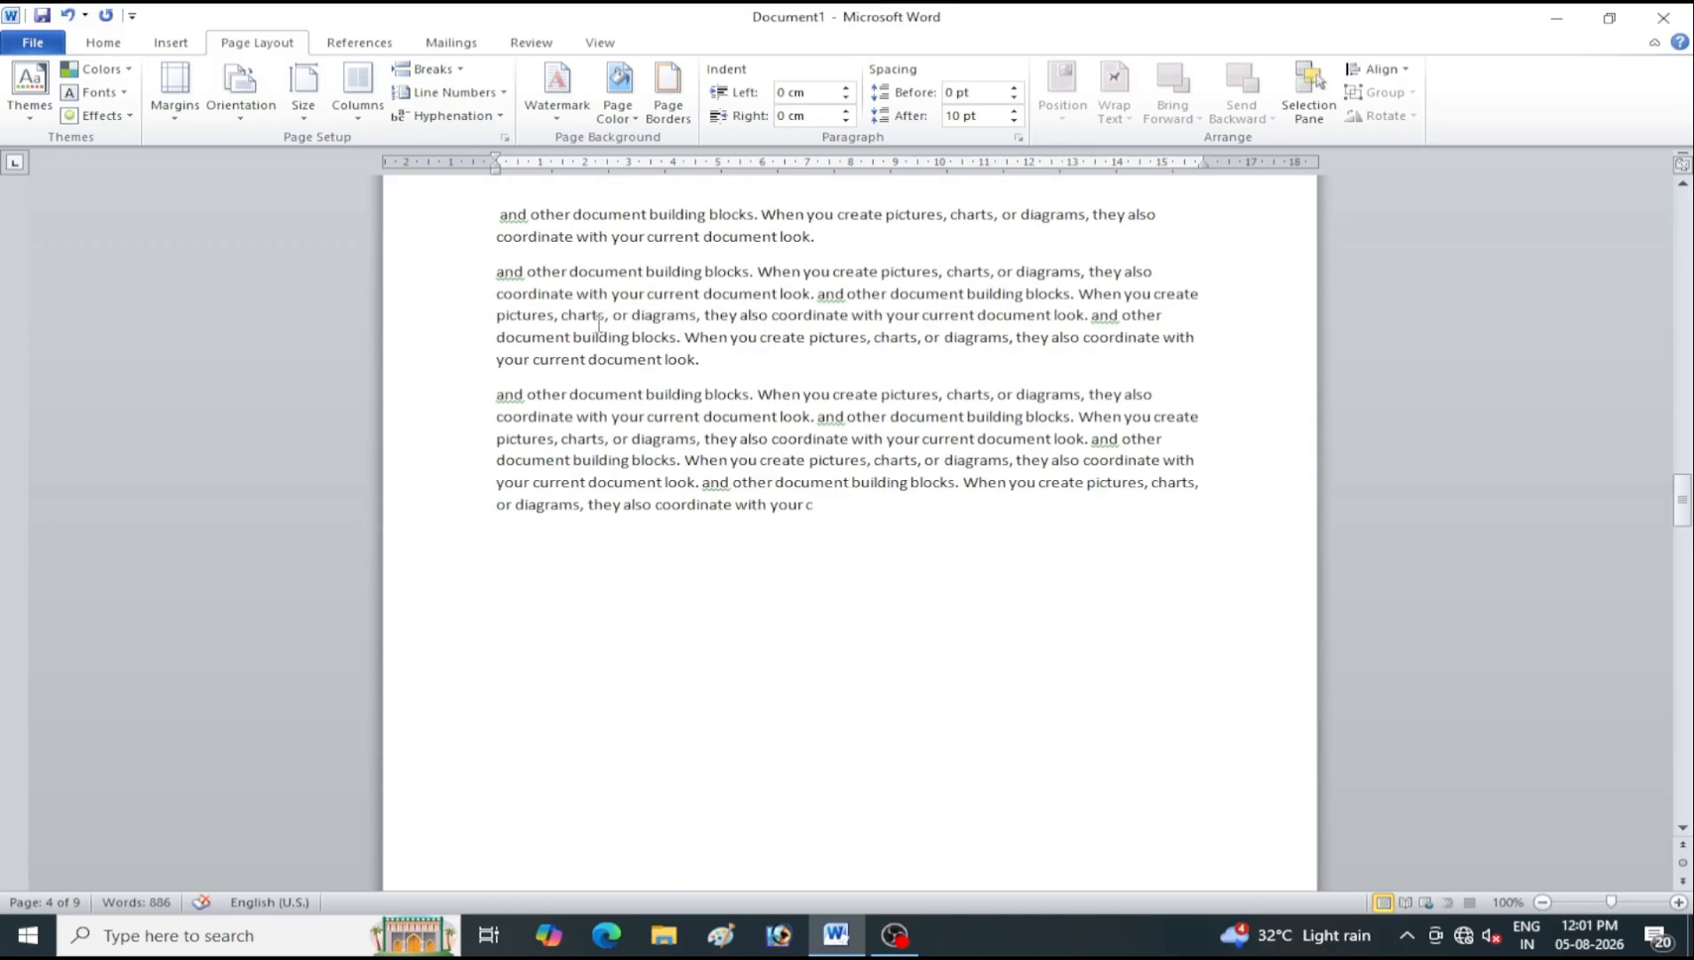
{"action": "scroll", "coordinate": [599, 318], "scroll_direction": "down", "scroll_amount": 18}
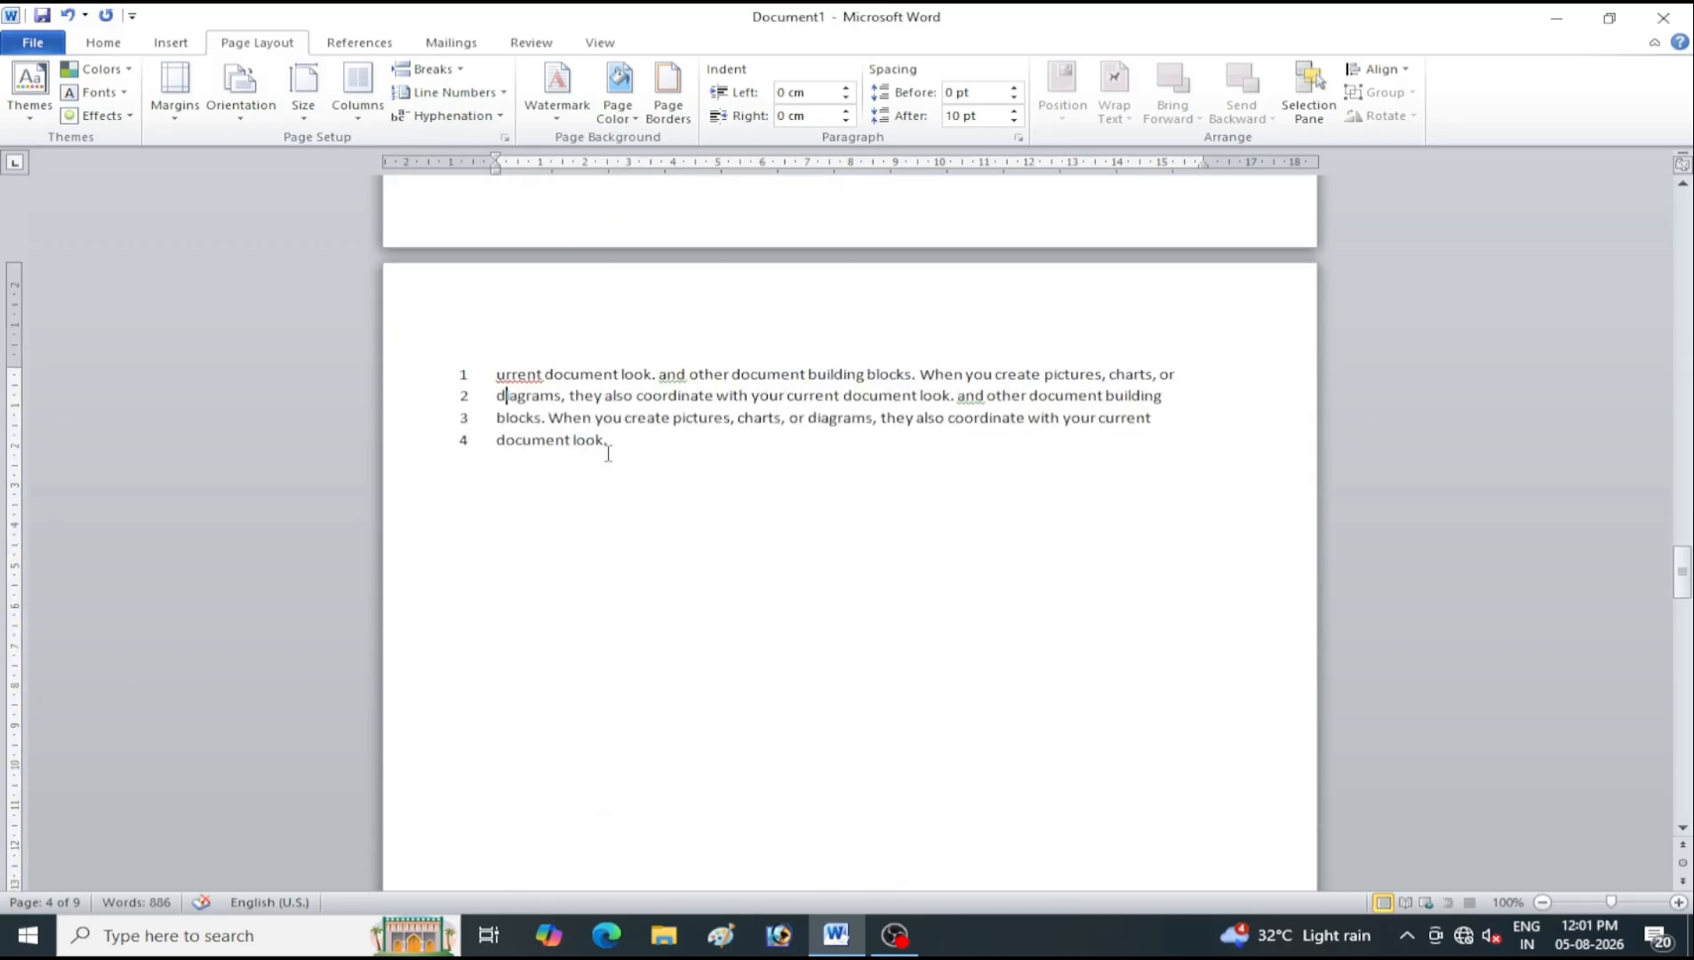
{"action": "scroll", "coordinate": [608, 453], "scroll_direction": "down", "scroll_amount": 2}
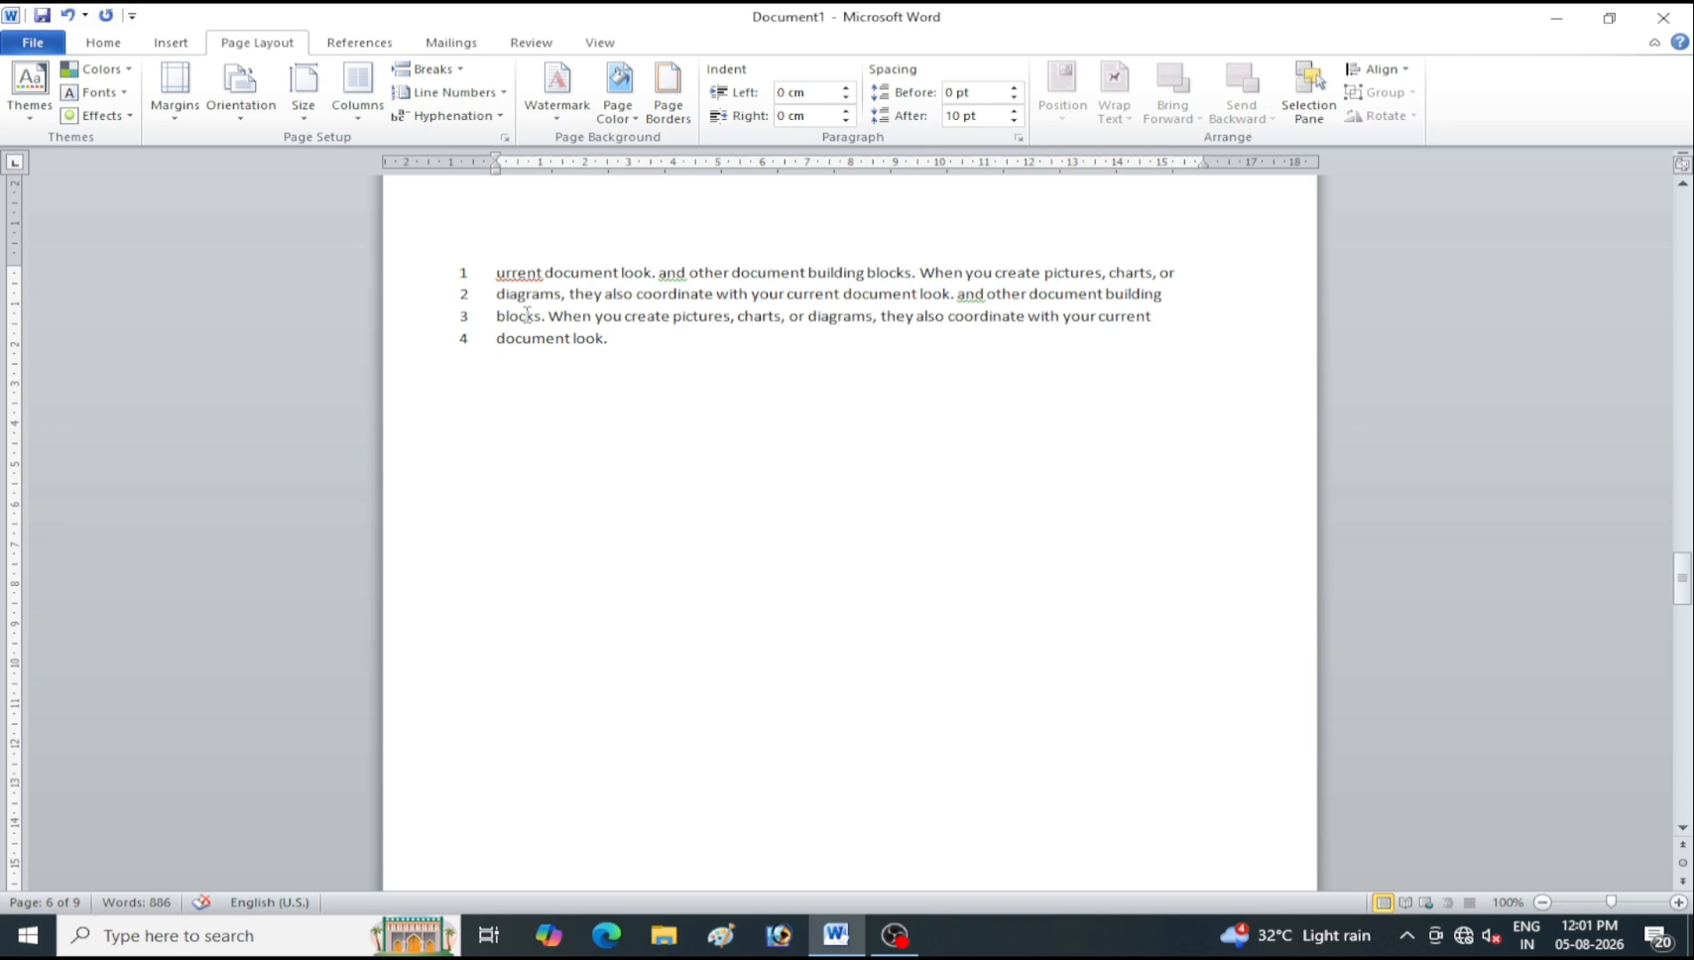
{"action": "scroll", "coordinate": [527, 314], "scroll_direction": "down", "scroll_amount": 14}
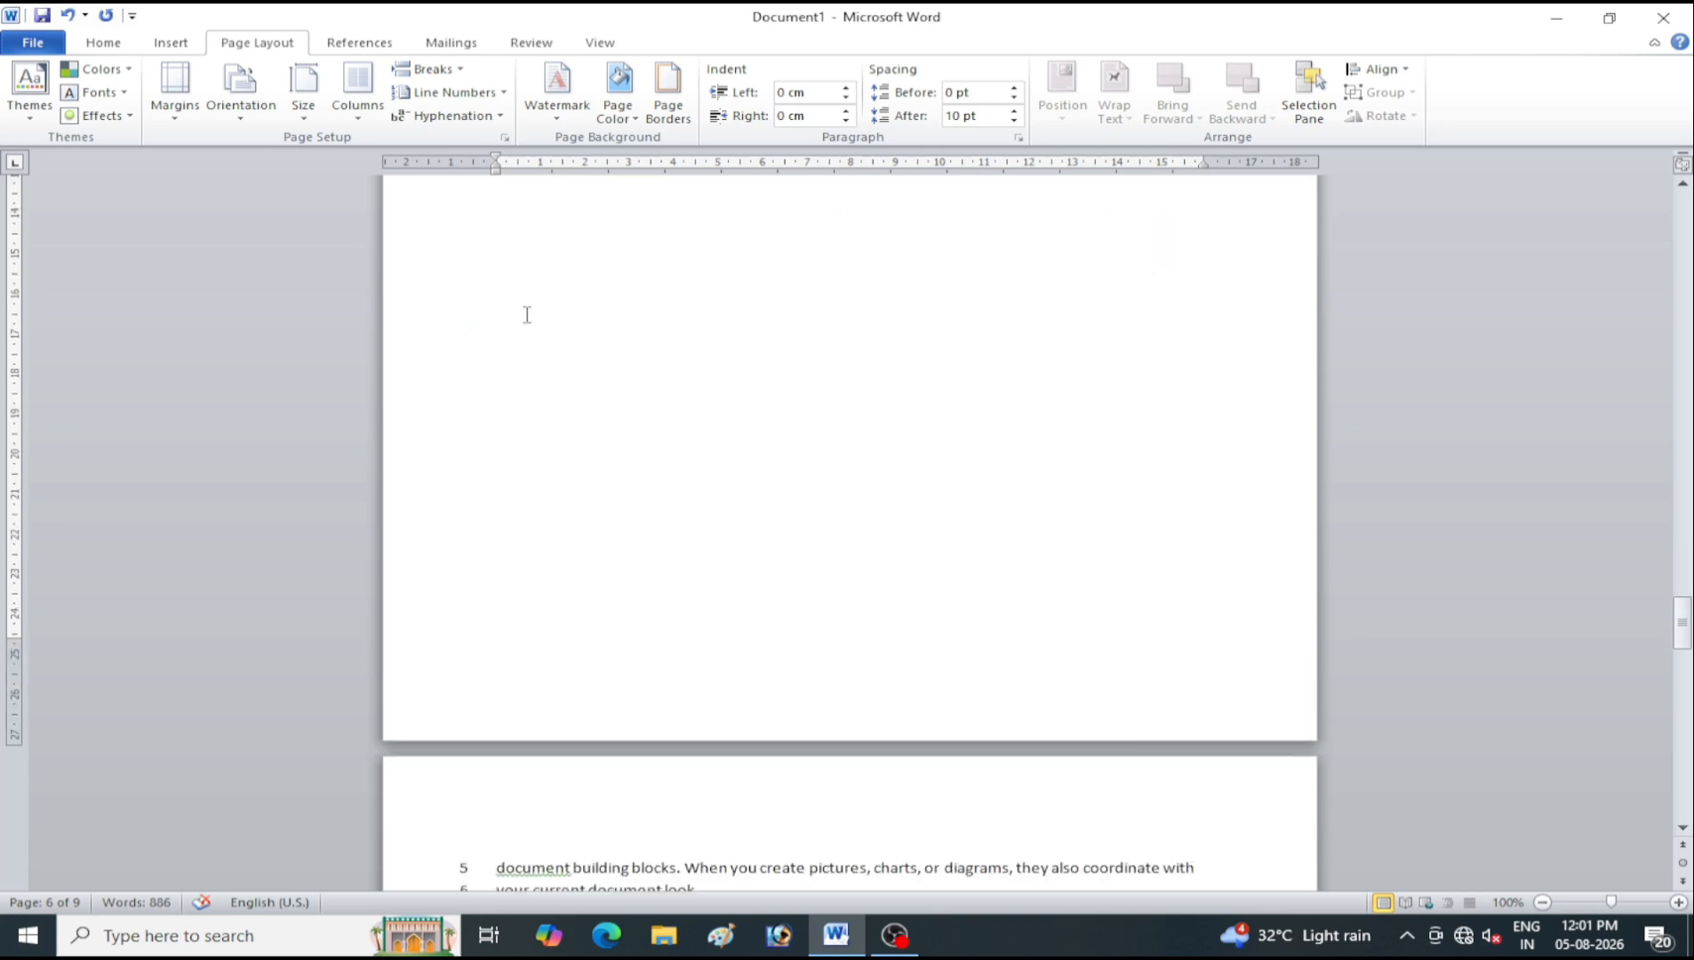
{"action": "scroll", "coordinate": [527, 315], "scroll_direction": "down", "scroll_amount": 2}
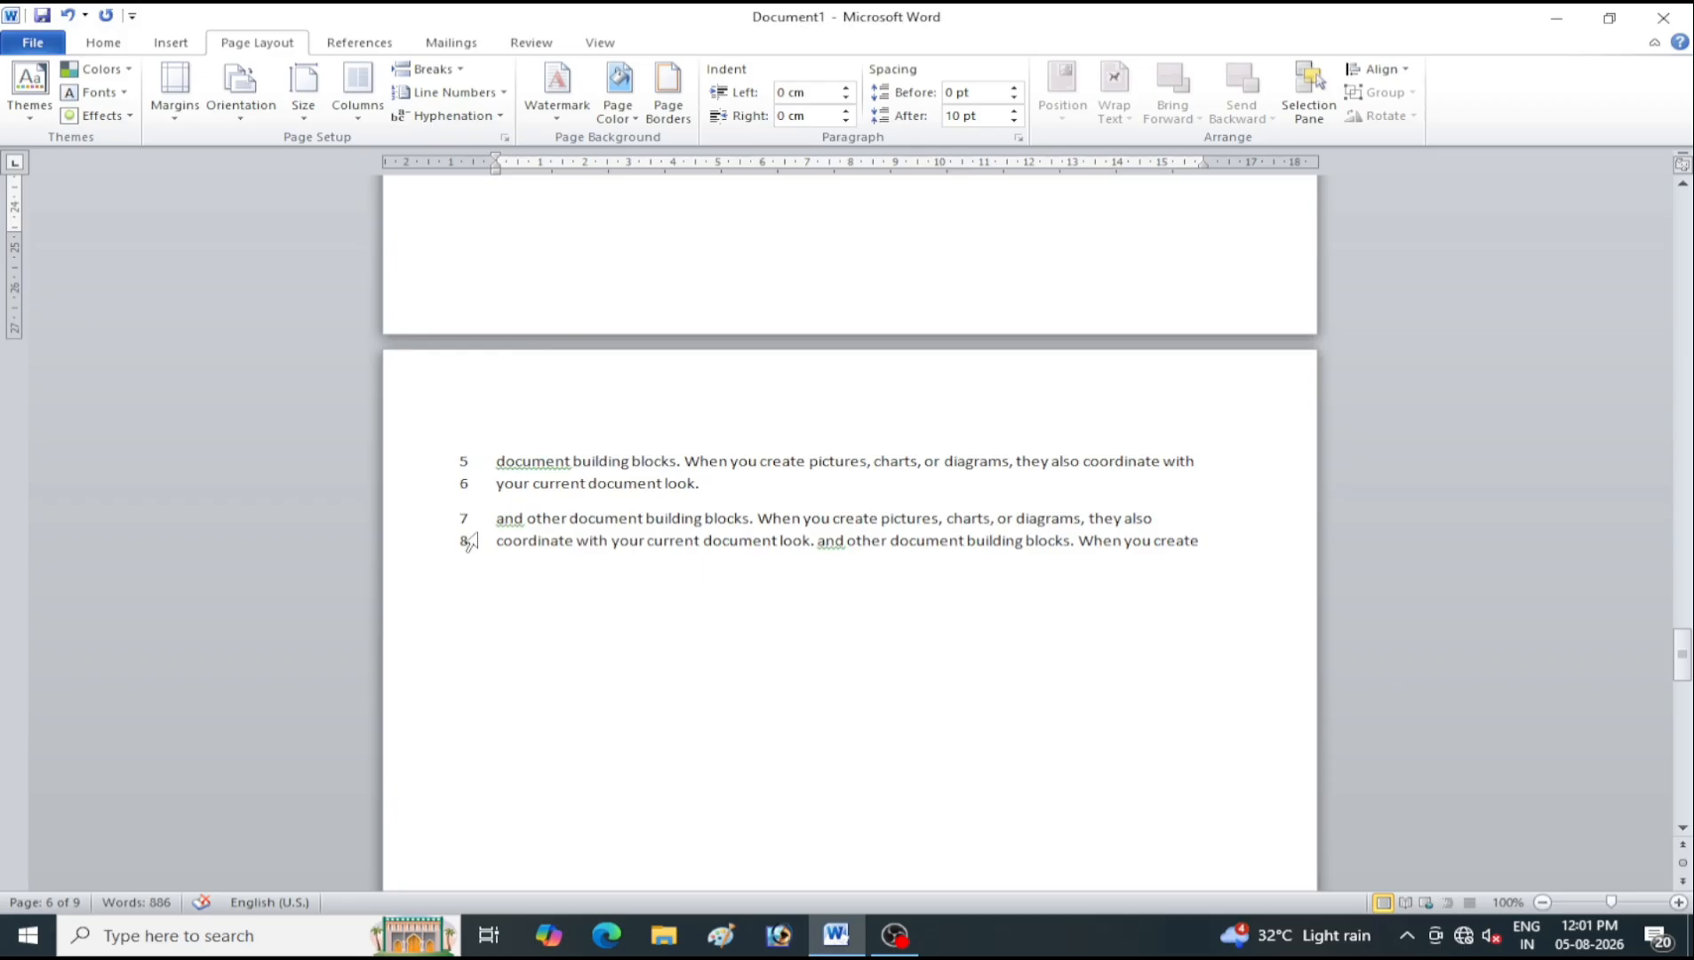
{"action": "scroll", "coordinate": [469, 542], "scroll_direction": "down", "scroll_amount": 6}
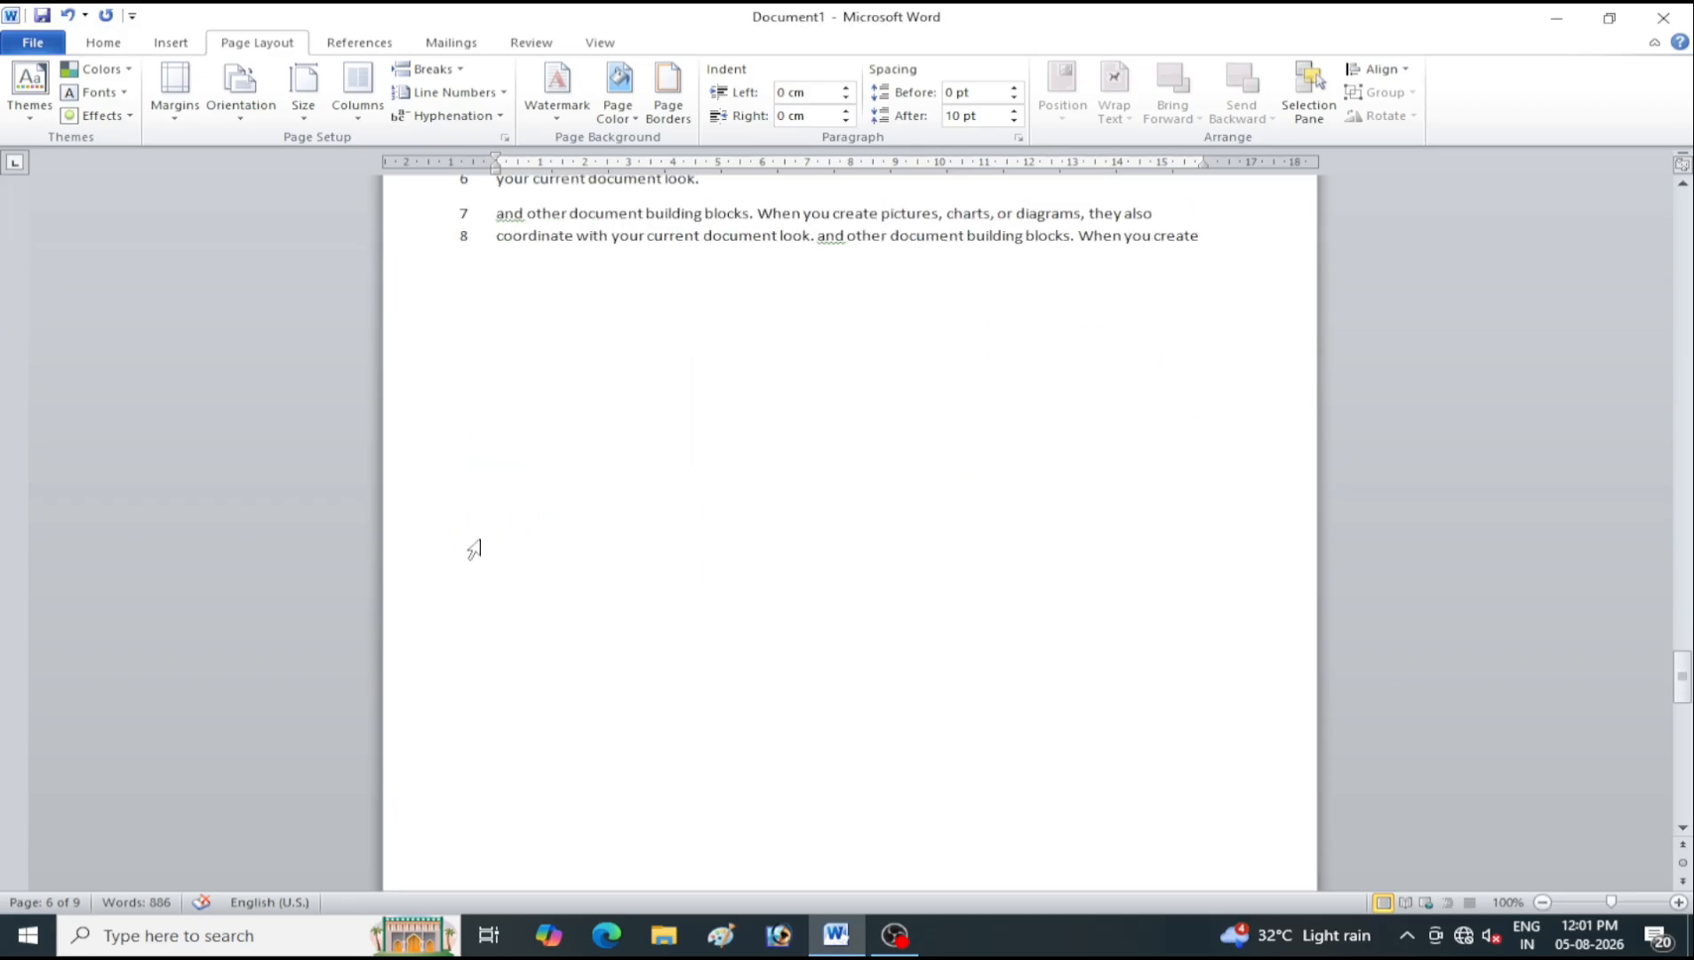
{"action": "scroll", "coordinate": [472, 548], "scroll_direction": "down", "scroll_amount": 10}
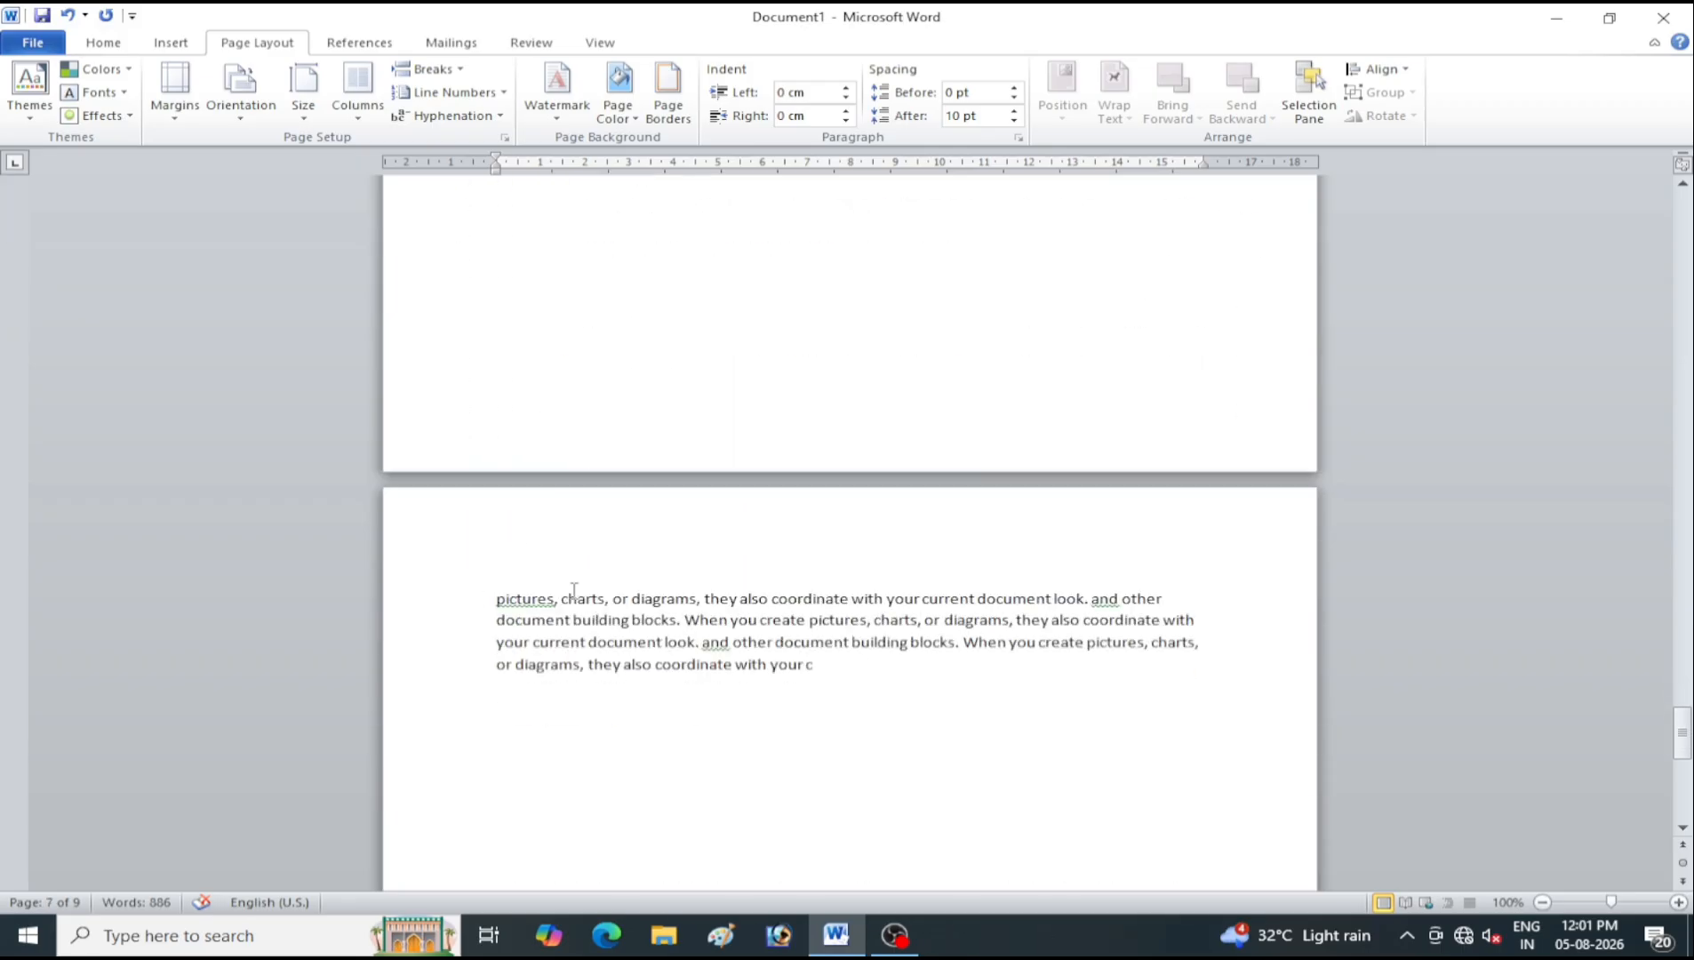
Turn on Continuous line numbers for the last section, starting with "pictures, charts" on page 9
{"action": "left_click", "coordinate": [555, 600]}
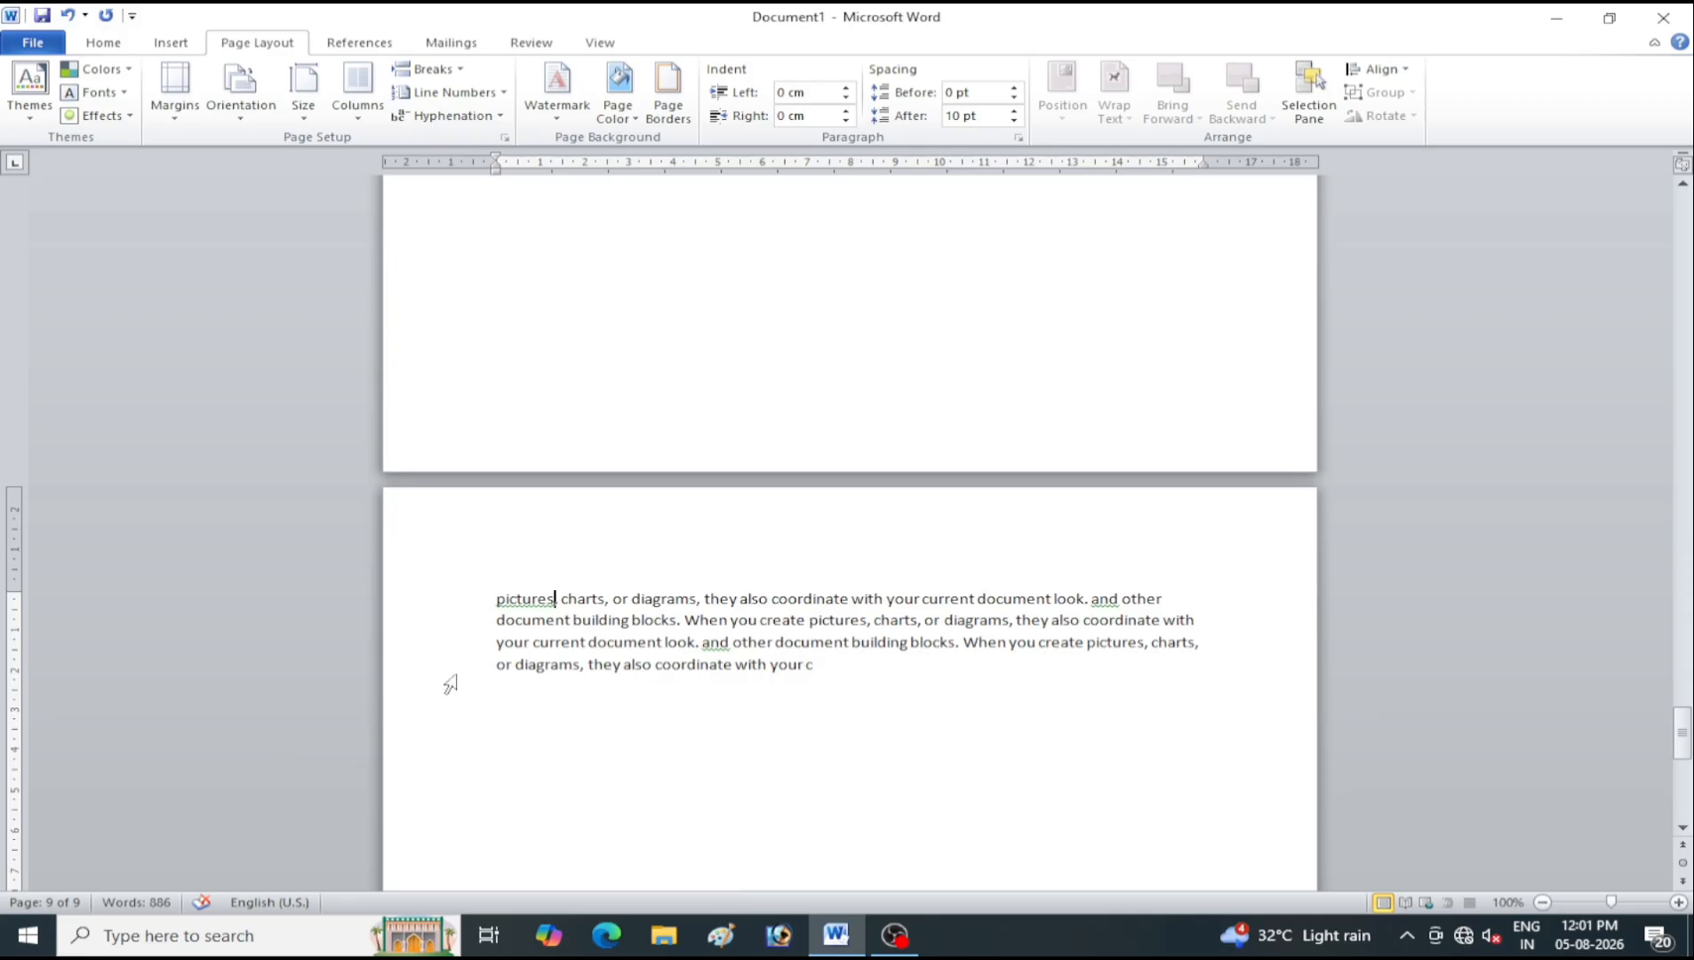
{"action": "left_click", "coordinate": [453, 93]}
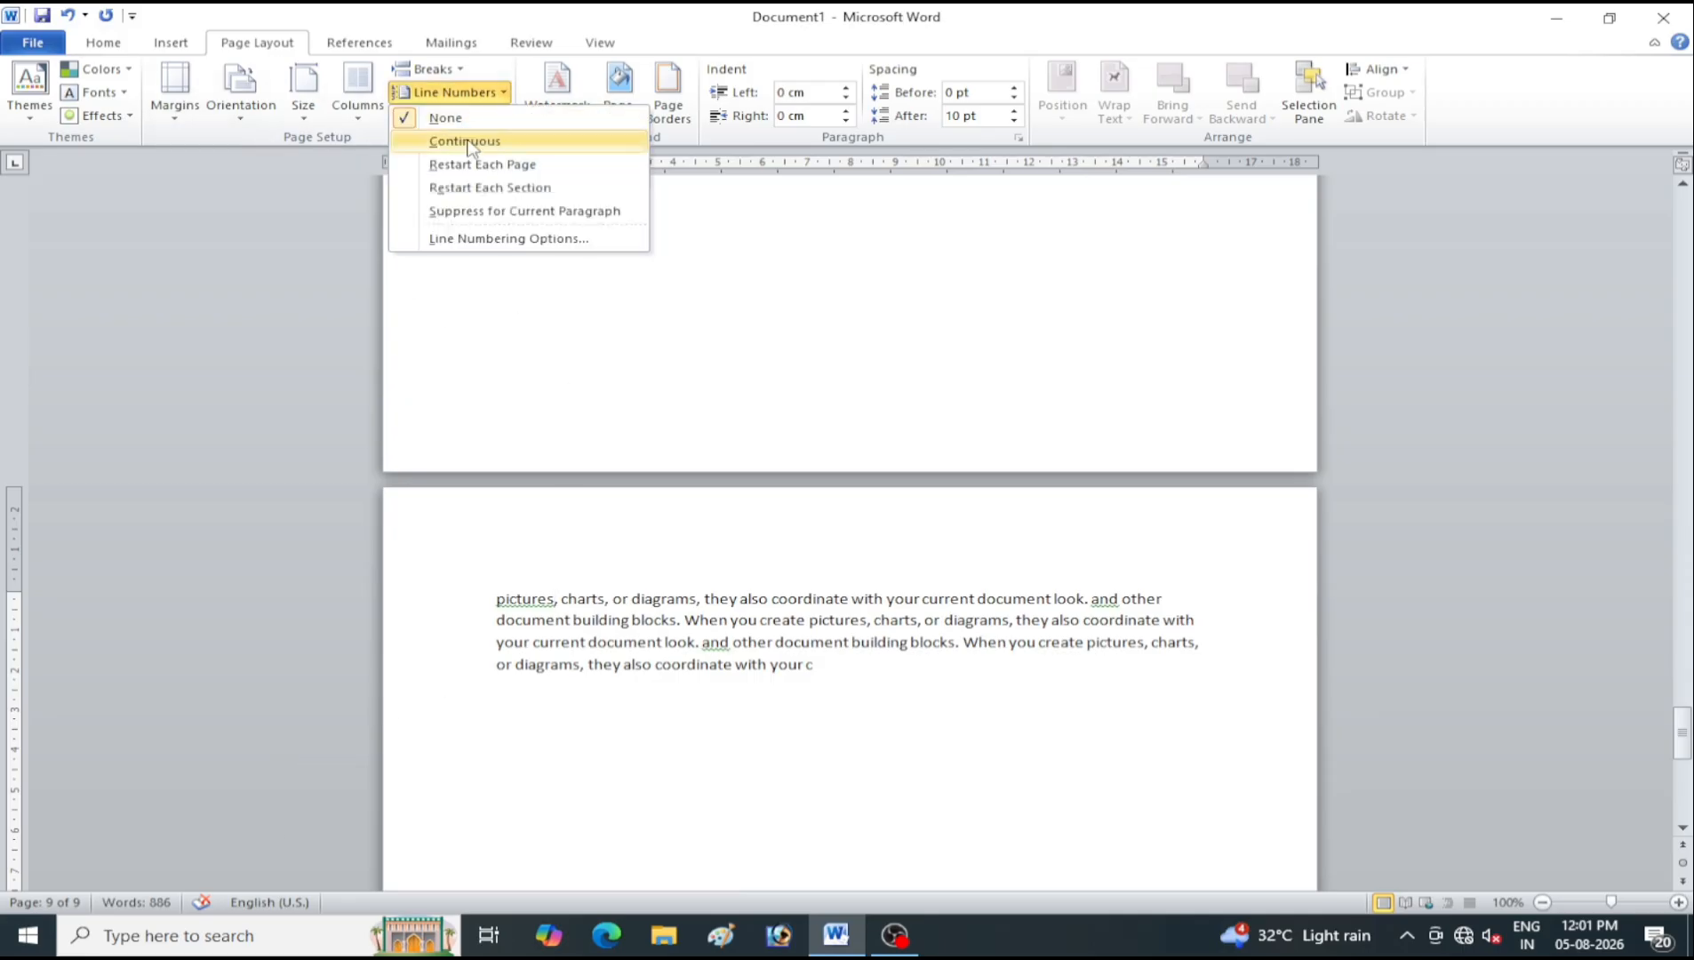
{"action": "left_click", "coordinate": [465, 142]}
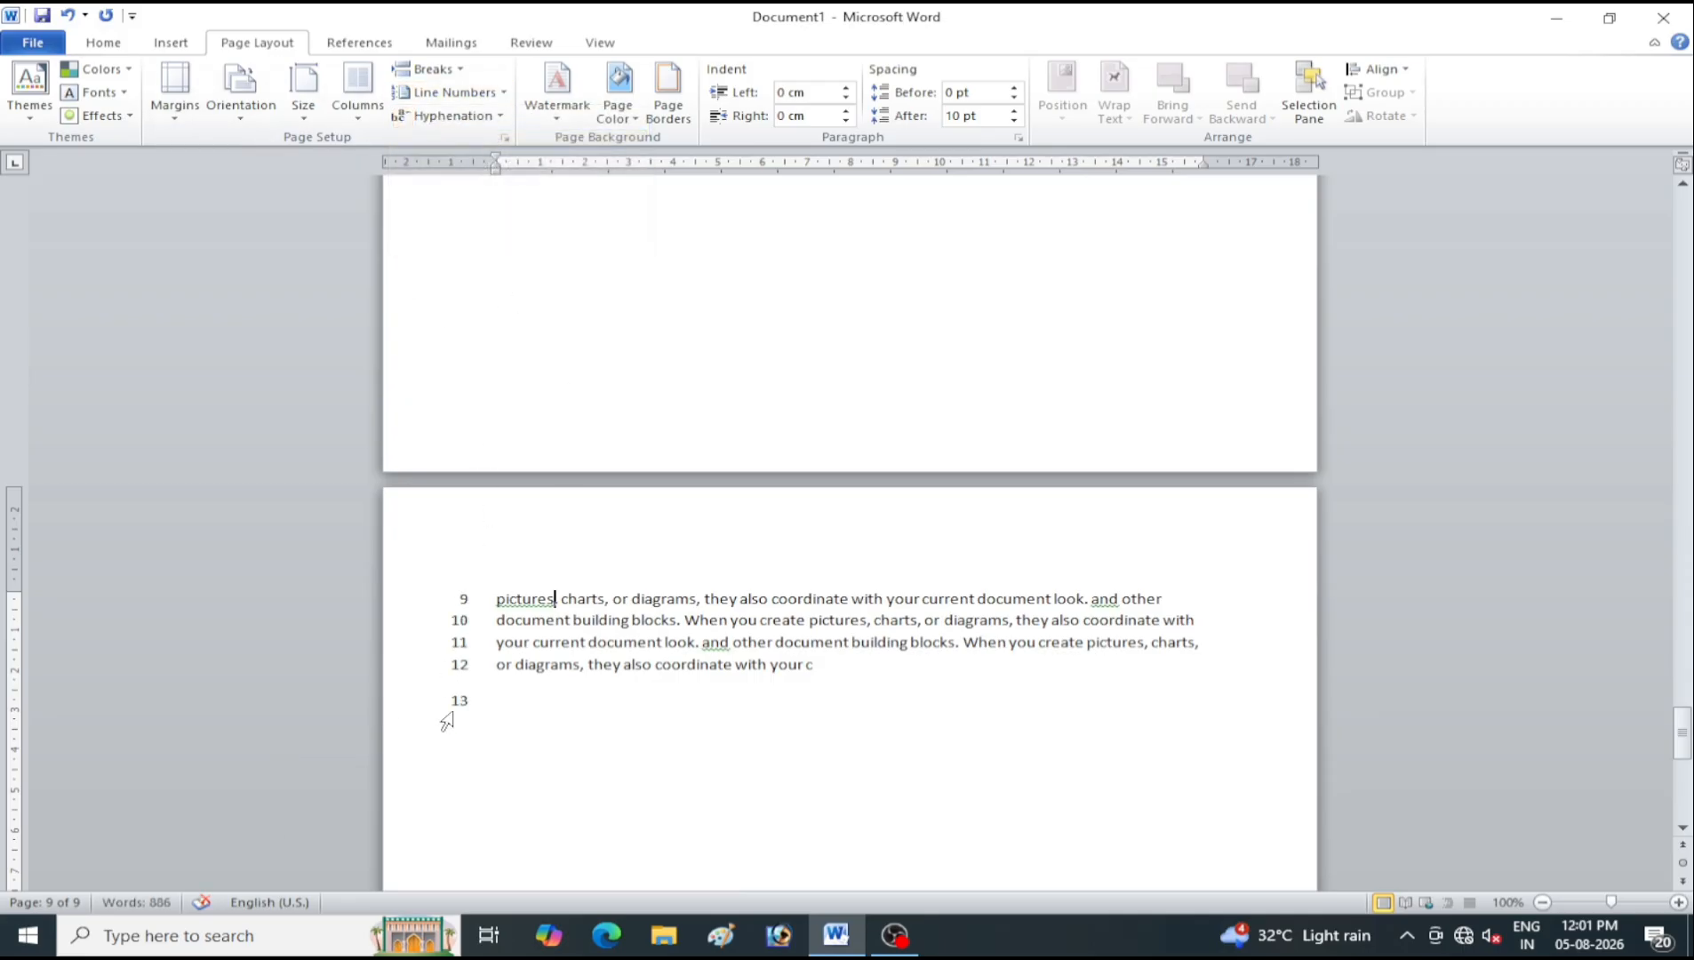
Review how the continuous line numbering carries on across the sections between page 6 and page 9
{"action": "scroll", "coordinate": [591, 656], "scroll_direction": "down", "scroll_amount": 3}
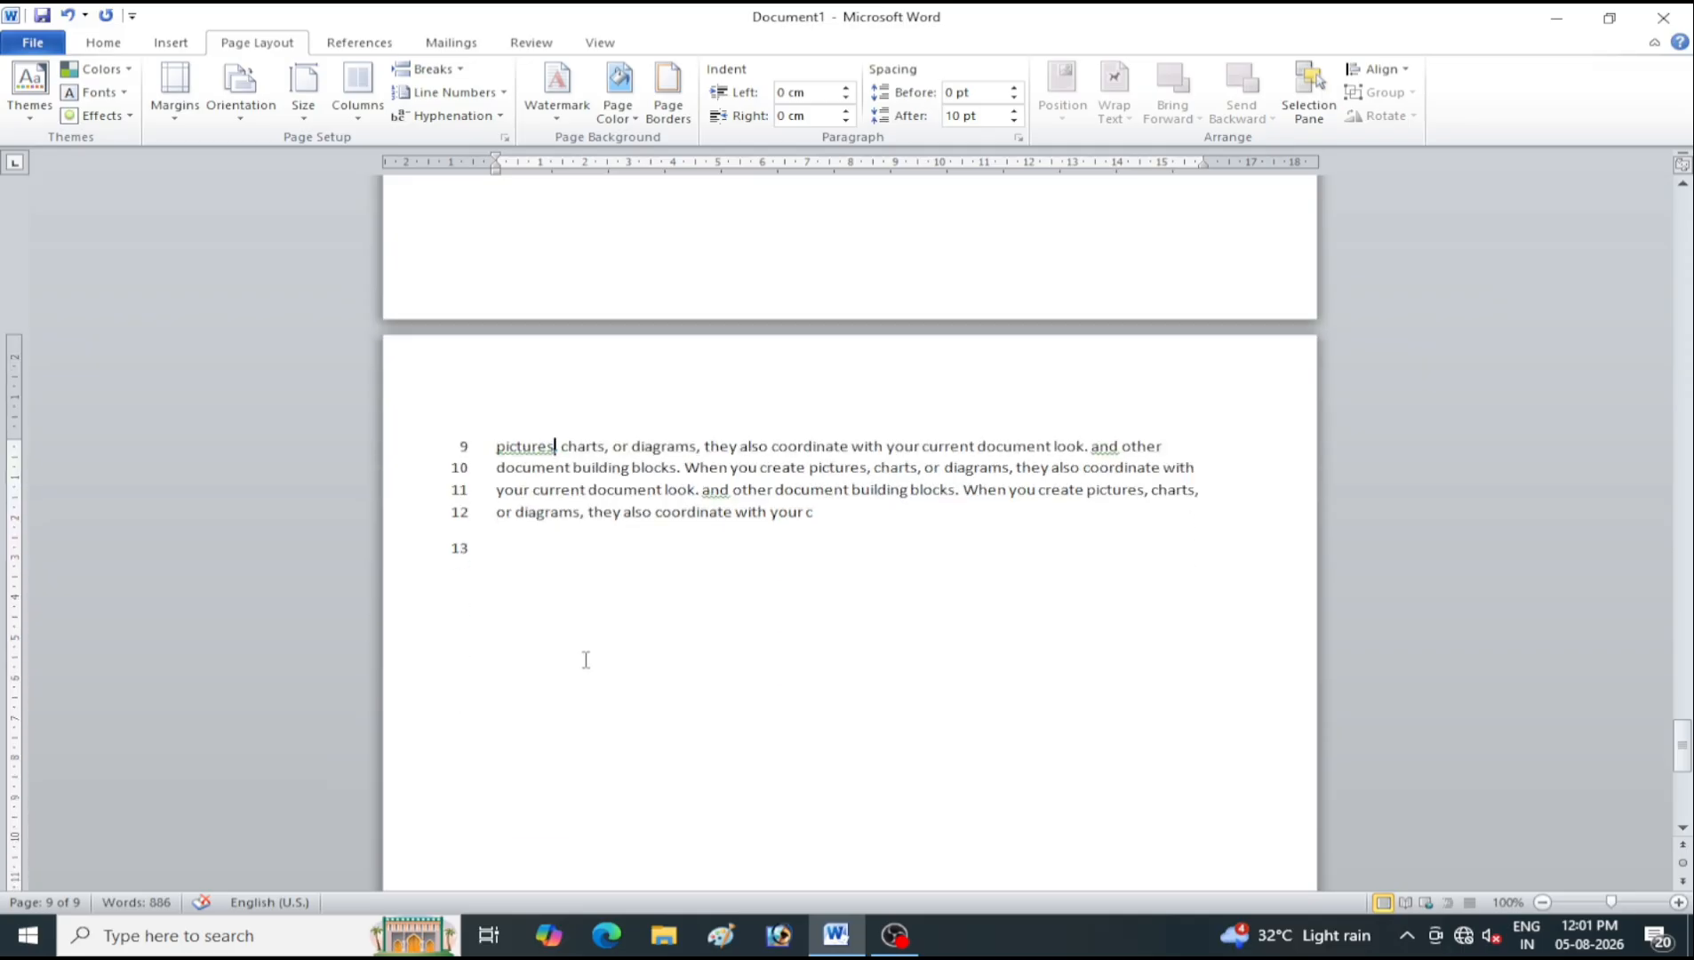
{"action": "scroll", "coordinate": [586, 633], "scroll_direction": "up", "scroll_amount": 20}
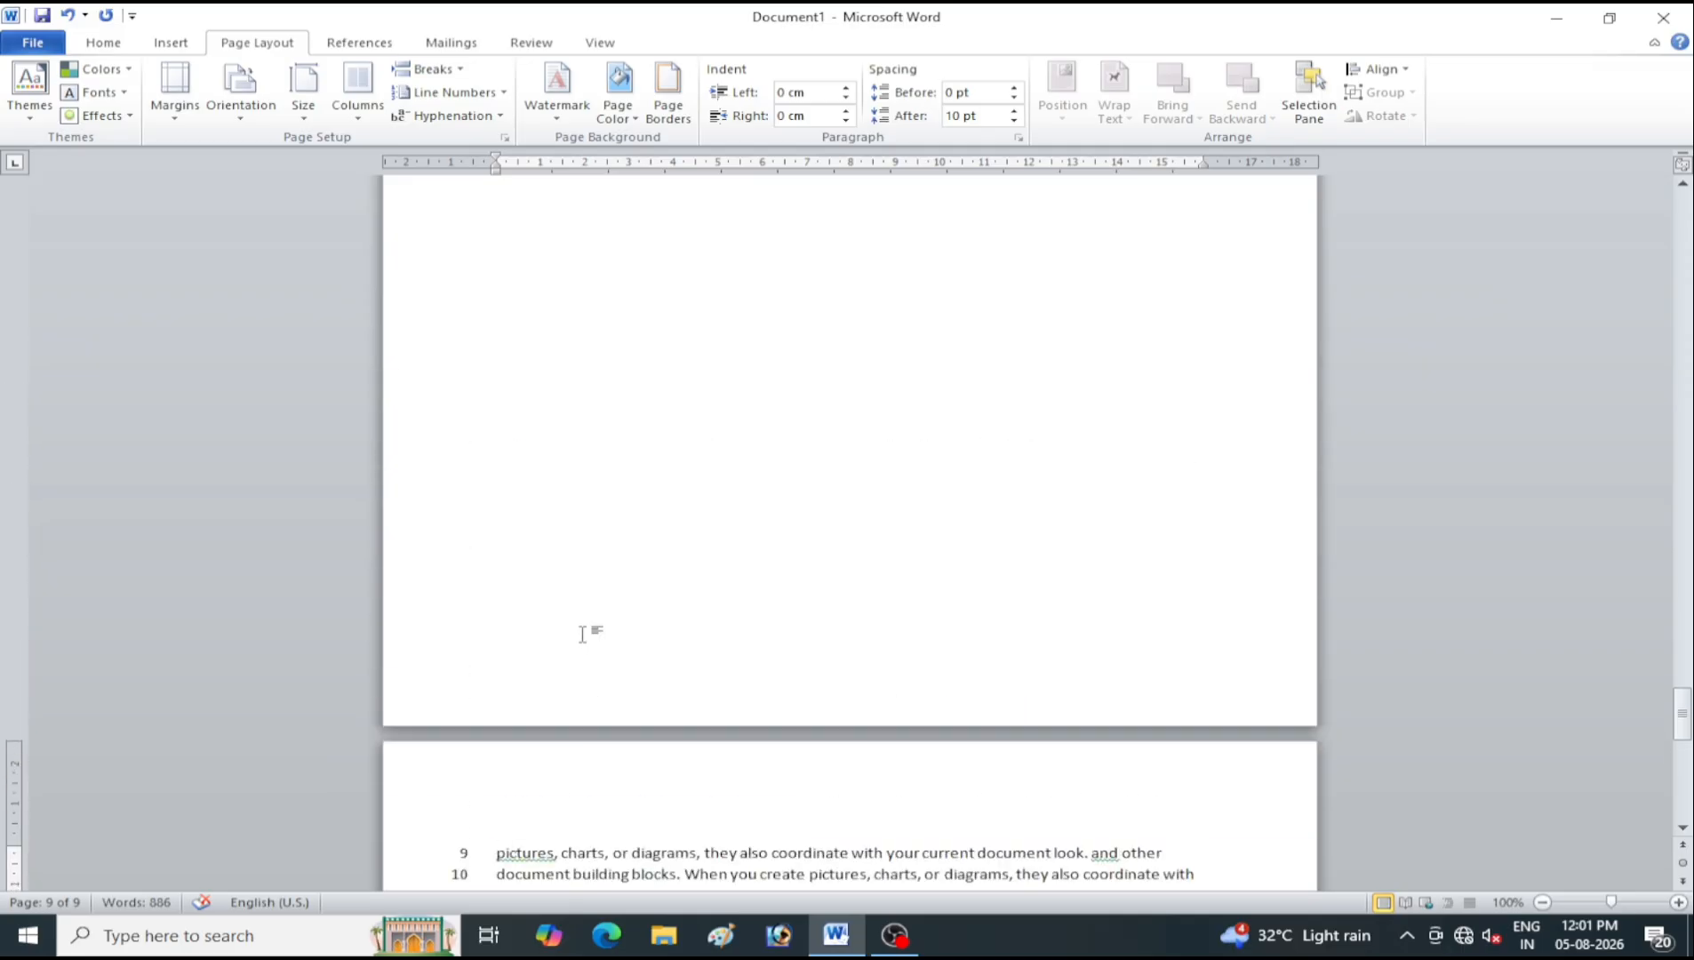
{"action": "scroll", "coordinate": [582, 633], "scroll_direction": "up", "scroll_amount": 20}
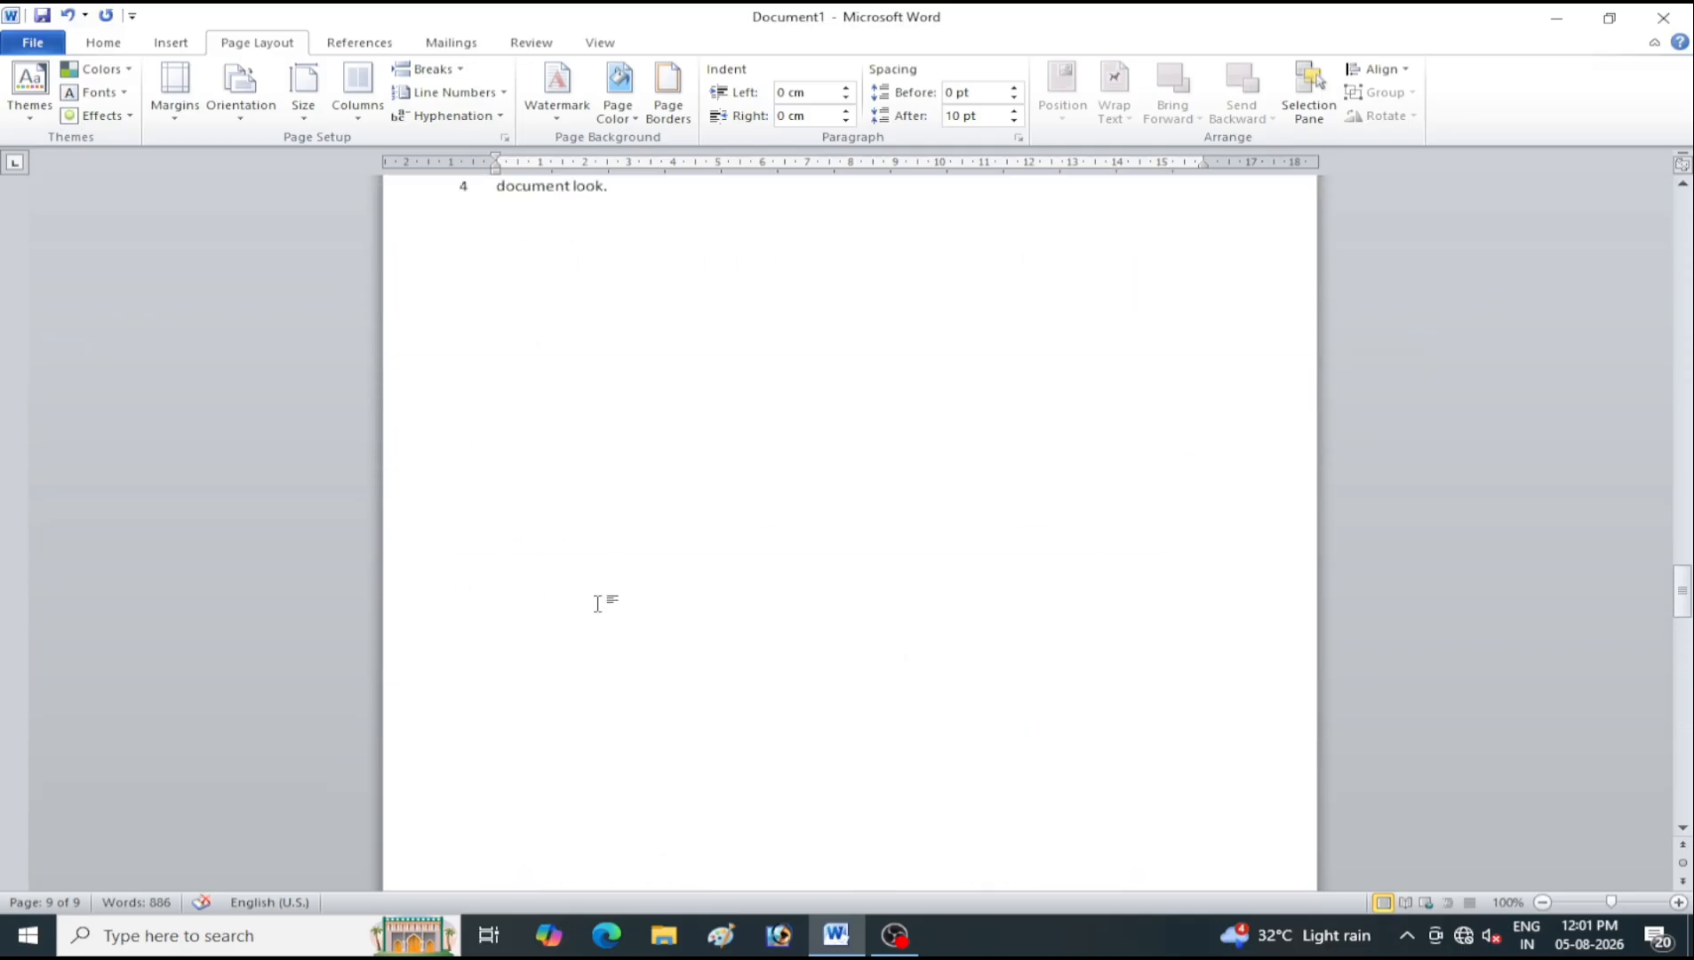
{"action": "scroll", "coordinate": [451, 567], "scroll_direction": "down", "scroll_amount": 20}
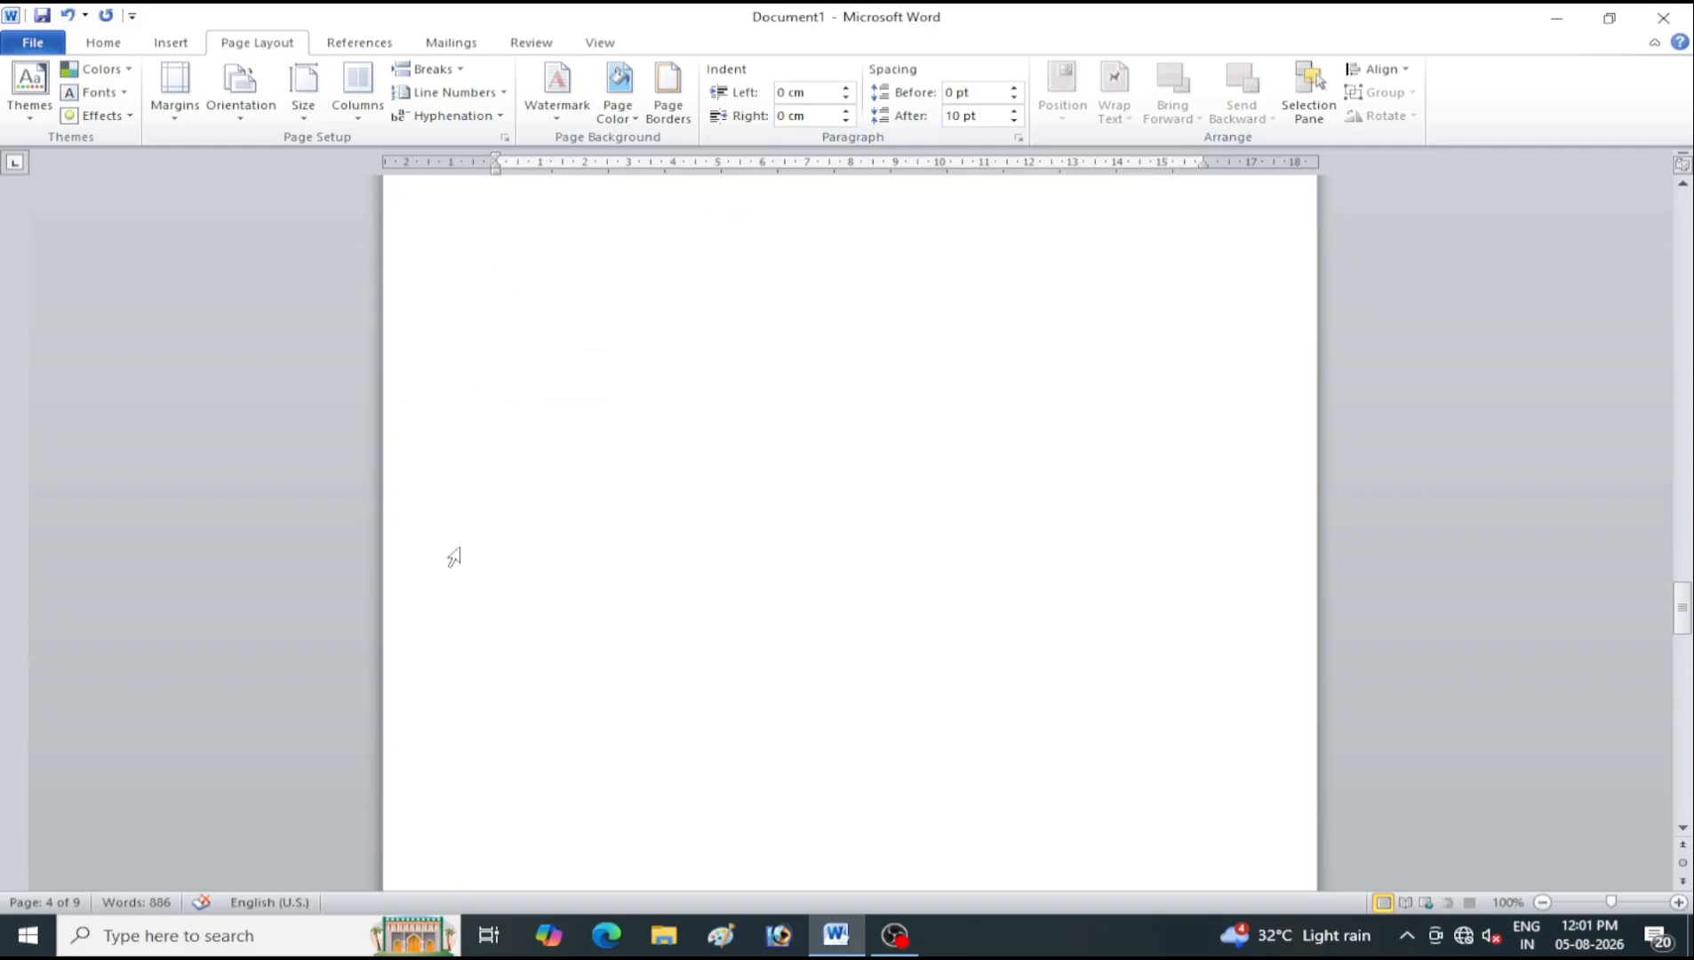
{"action": "scroll", "coordinate": [475, 547], "scroll_direction": "down", "scroll_amount": 10}
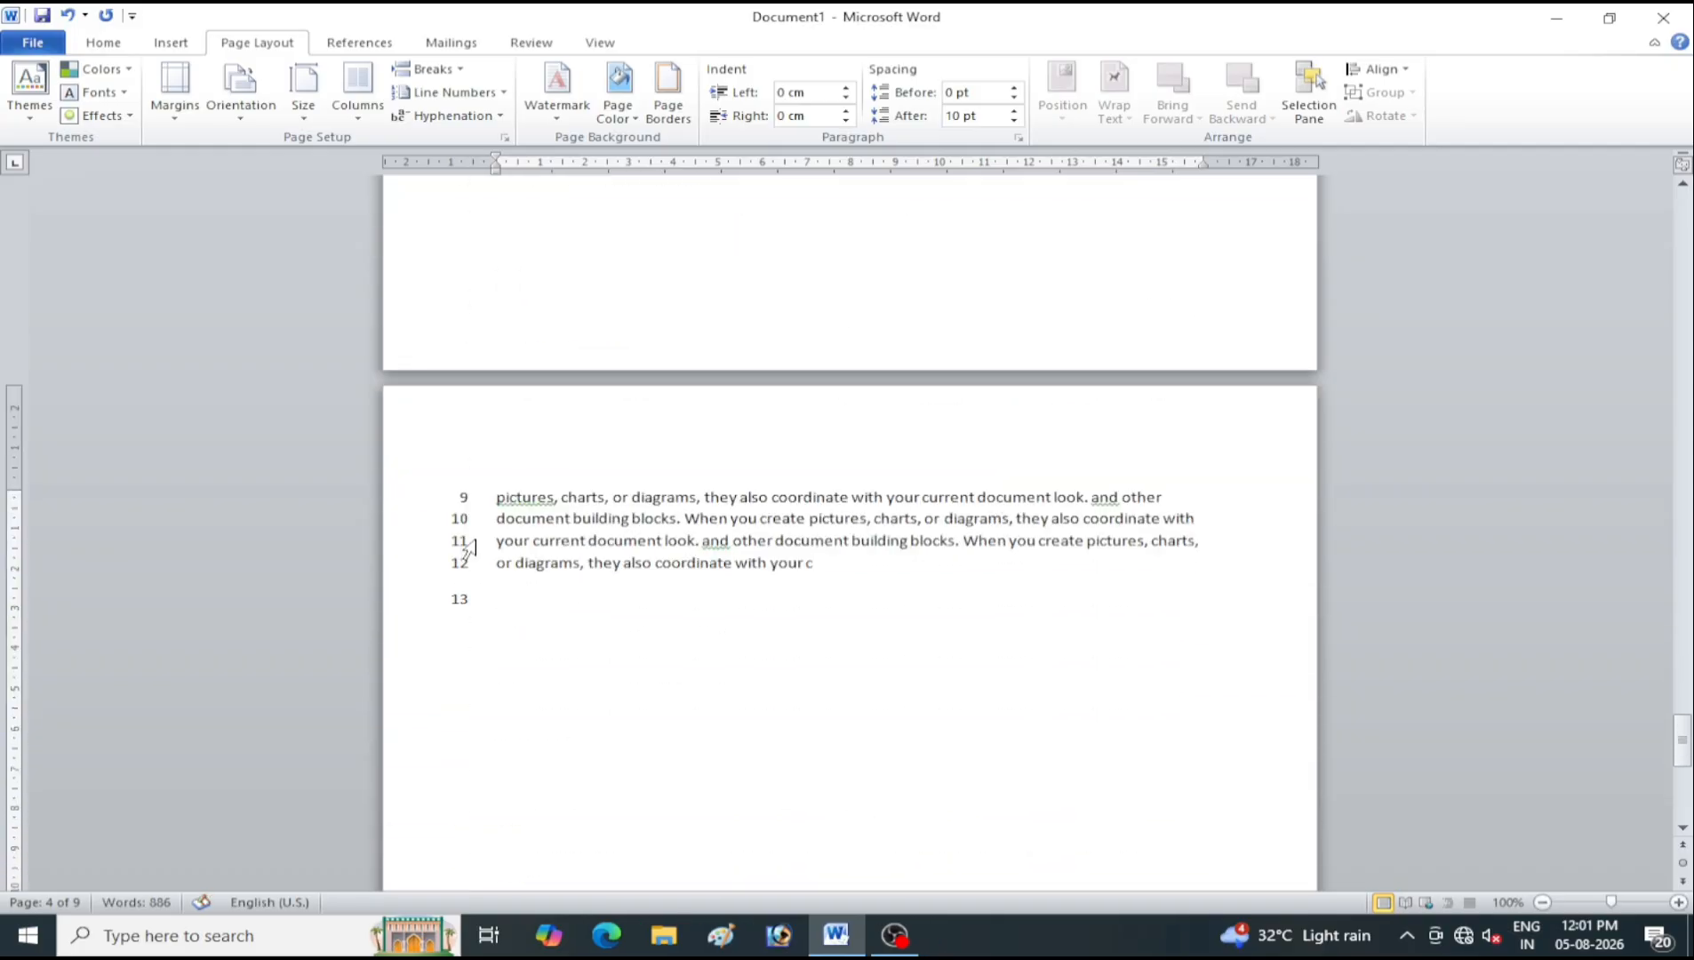
{"action": "scroll", "coordinate": [471, 549], "scroll_direction": "up", "scroll_amount": 15}
{"action": "scroll", "coordinate": [469, 548], "scroll_direction": "up", "scroll_amount": 9}
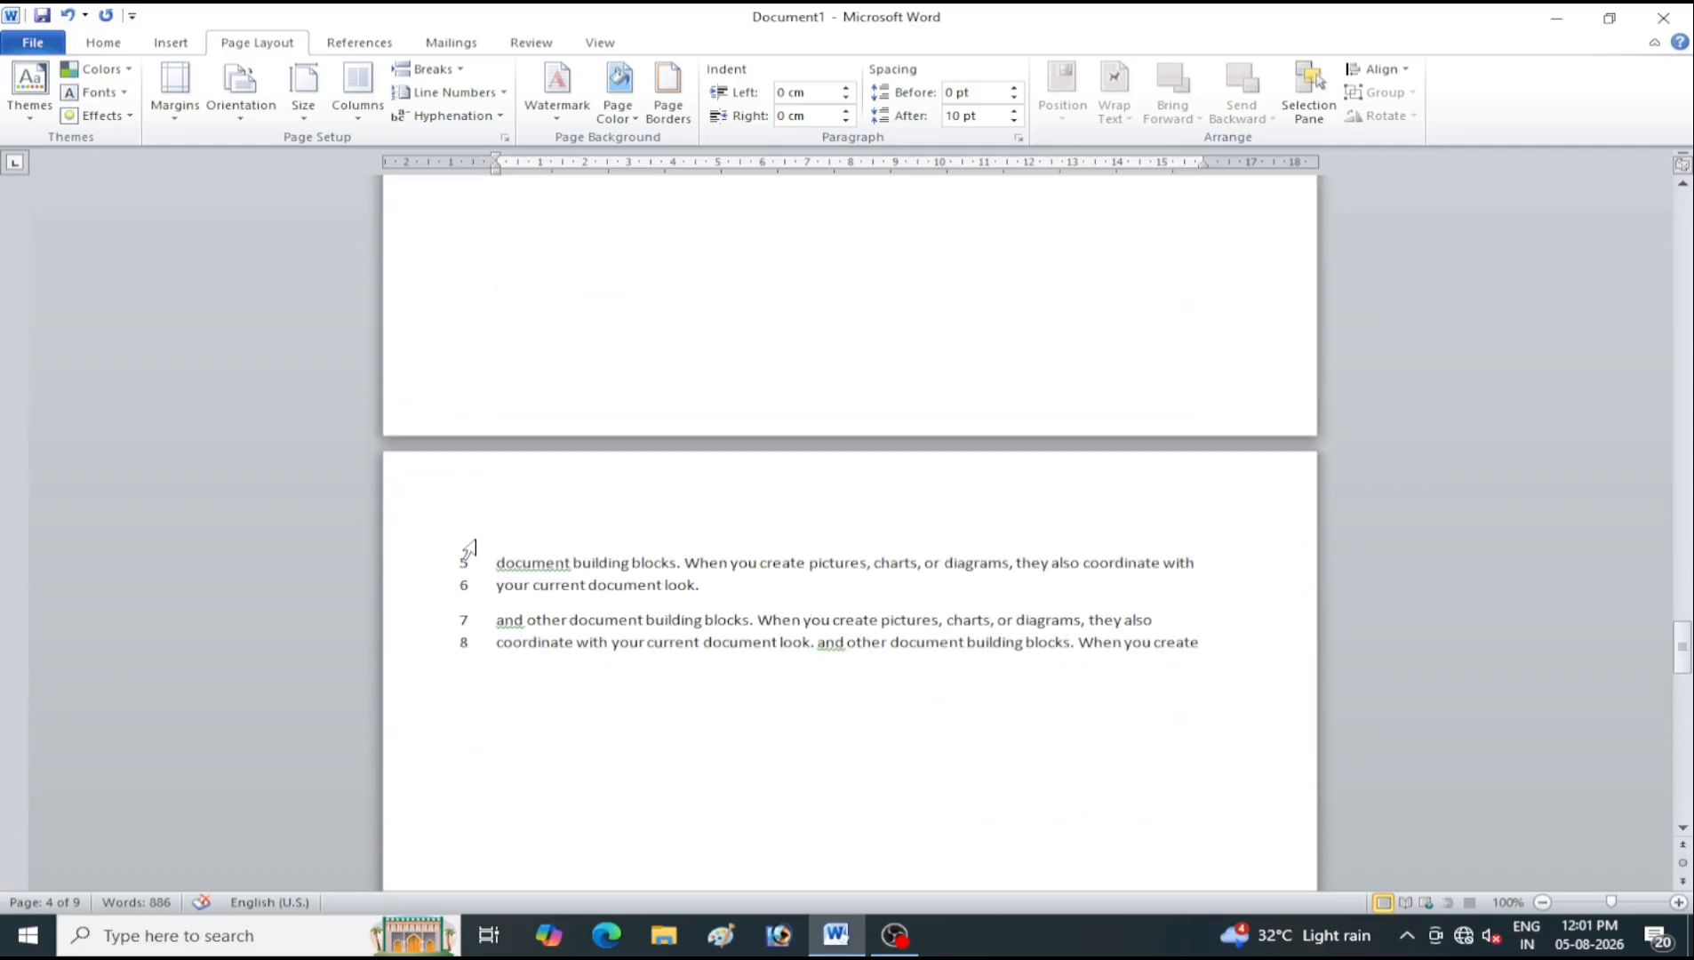
{"action": "scroll", "coordinate": [536, 566], "scroll_direction": "up", "scroll_amount": 12}
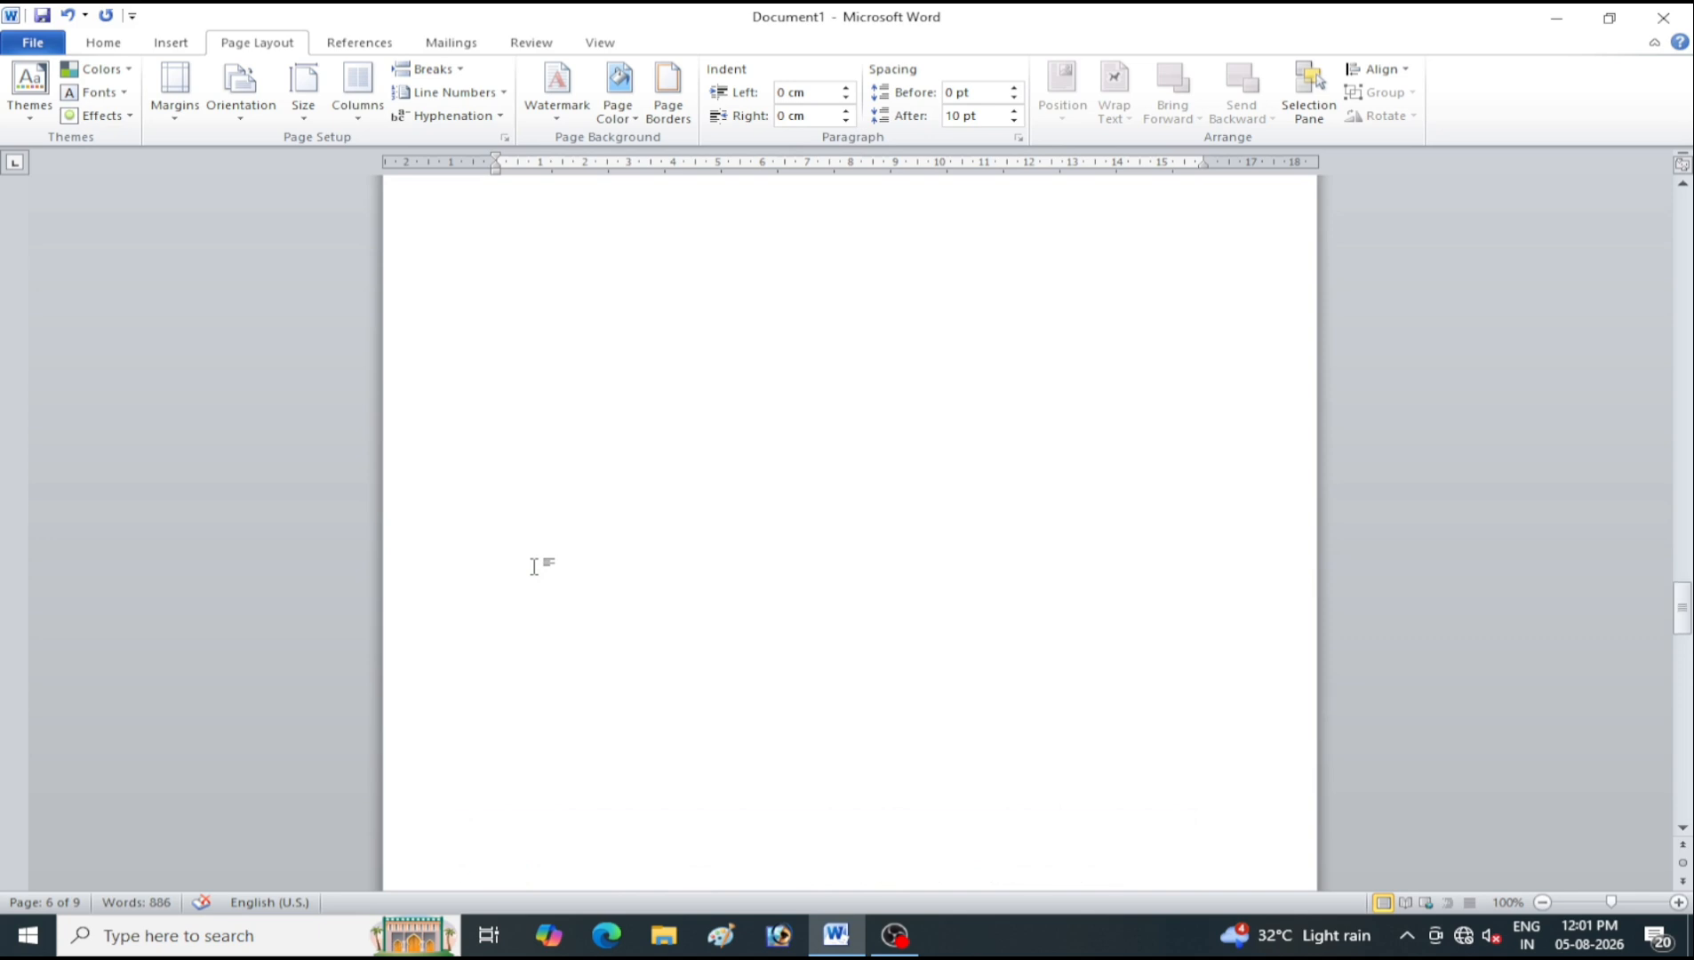
Set line numbering to Restart Each Page for the section starting with "document building blocks" on page 7
{"action": "scroll", "coordinate": [492, 471], "scroll_direction": "down", "scroll_amount": 4}
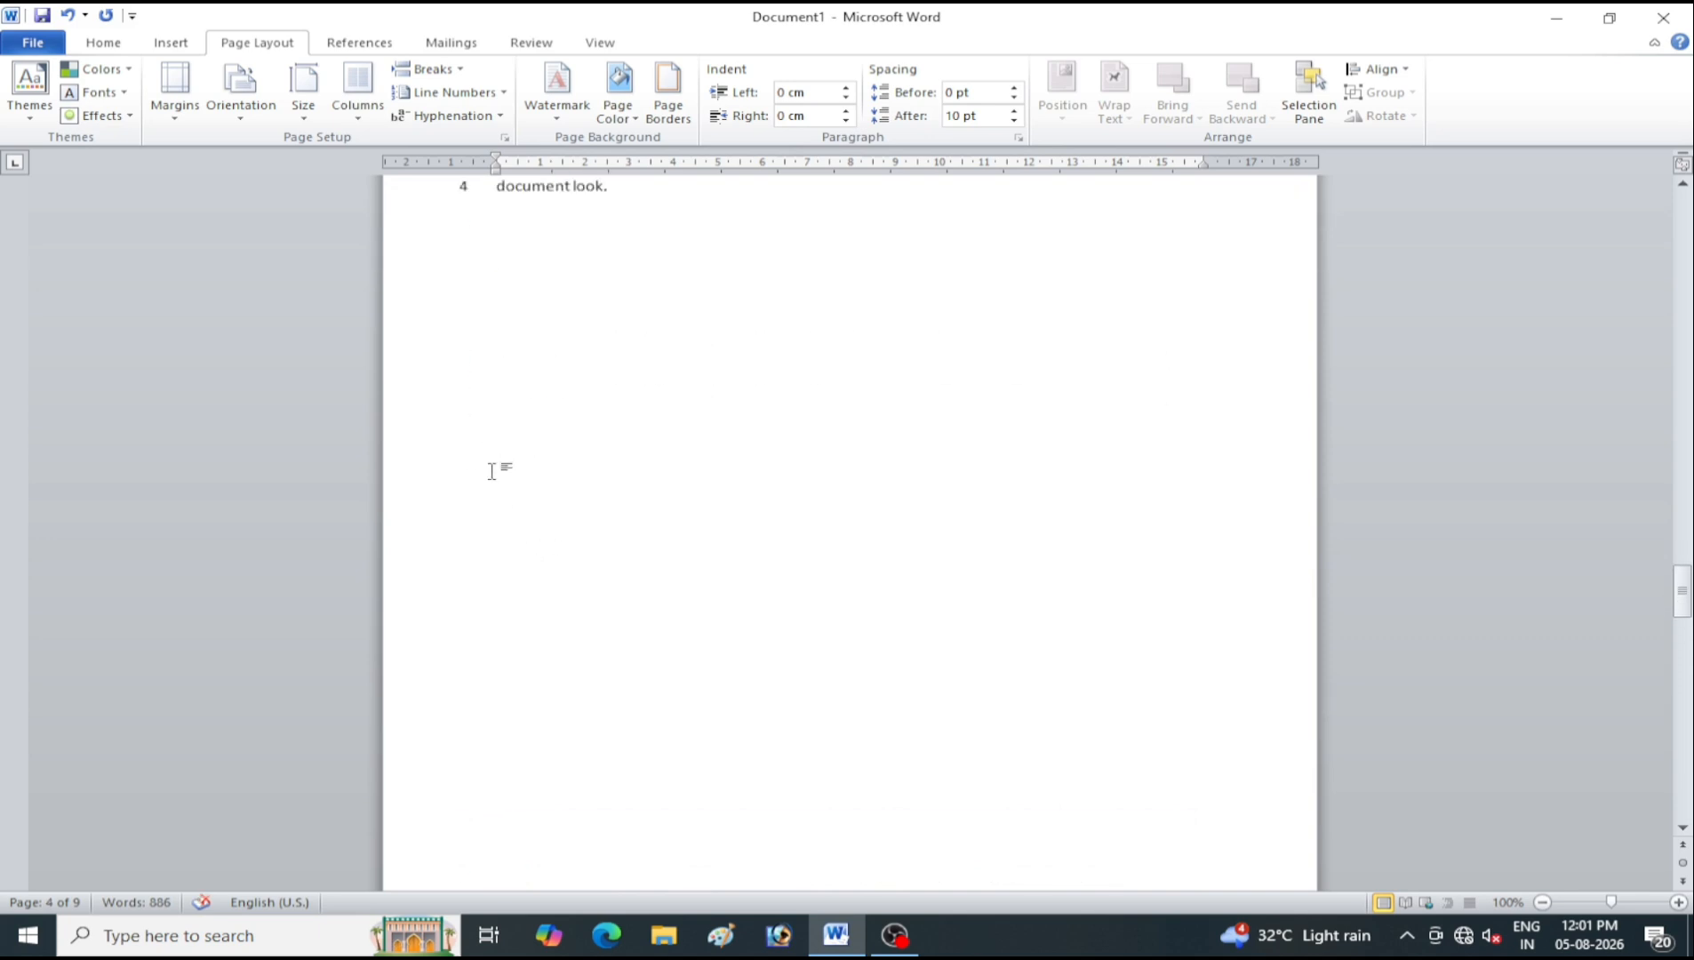
{"action": "scroll", "coordinate": [491, 471], "scroll_direction": "down", "scroll_amount": 6}
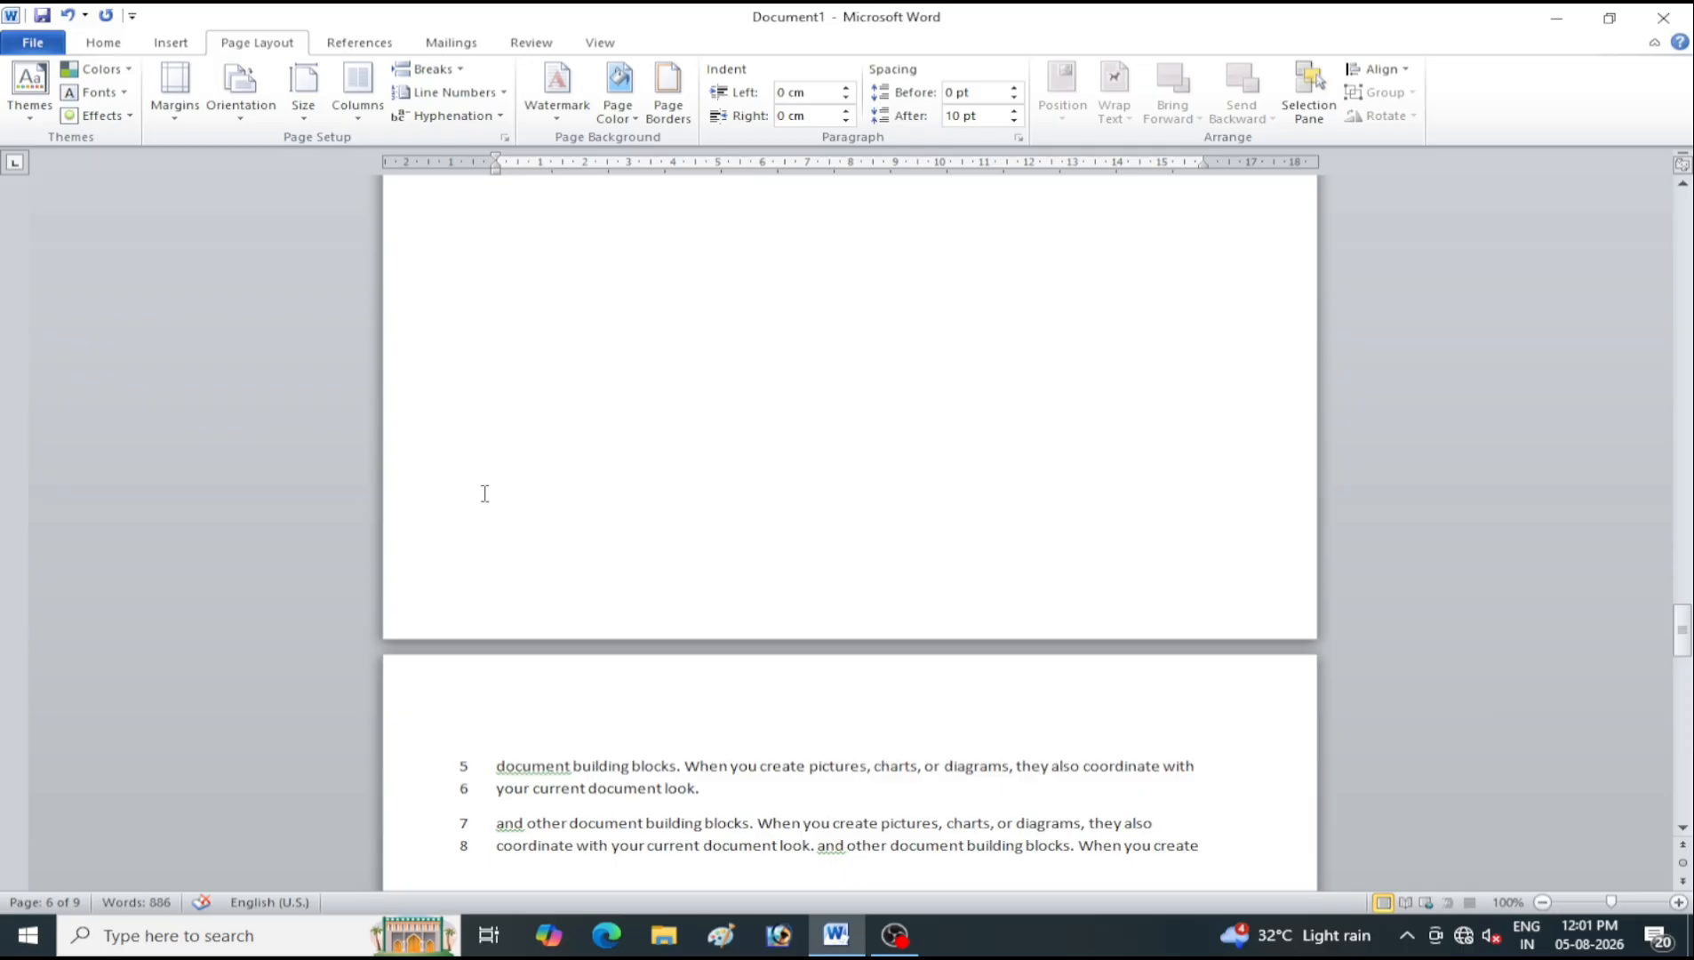
{"action": "scroll", "coordinate": [605, 487], "scroll_direction": "up", "scroll_amount": 6}
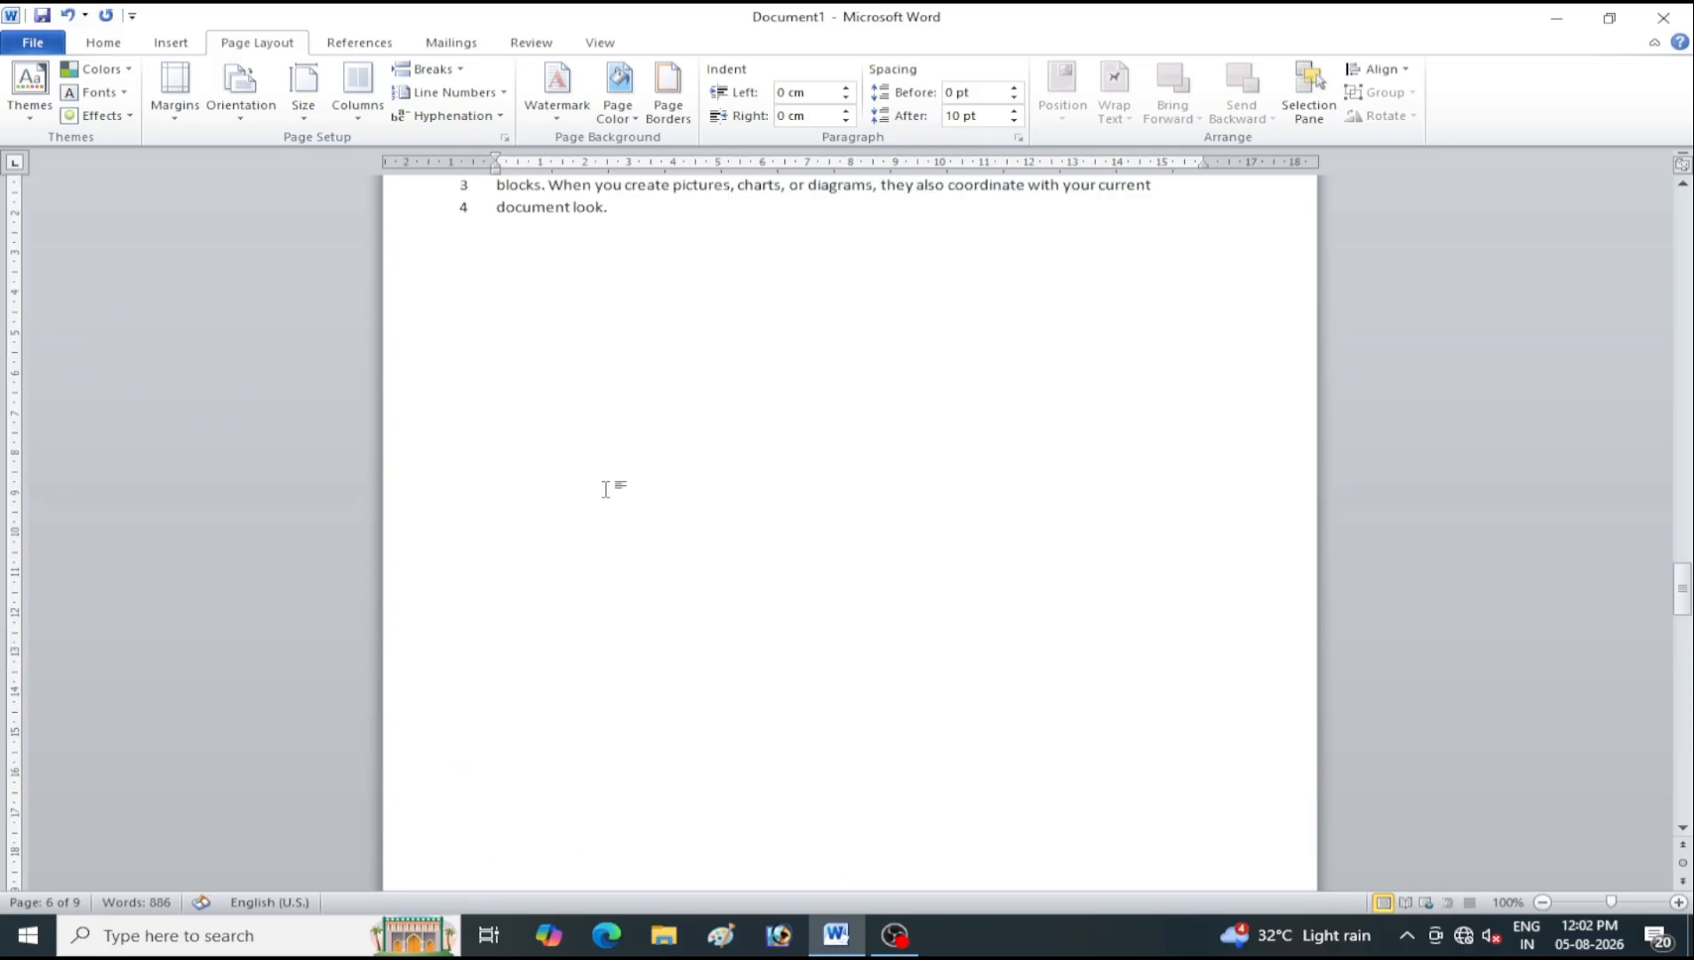
{"action": "scroll", "coordinate": [604, 487], "scroll_direction": "down", "scroll_amount": 6}
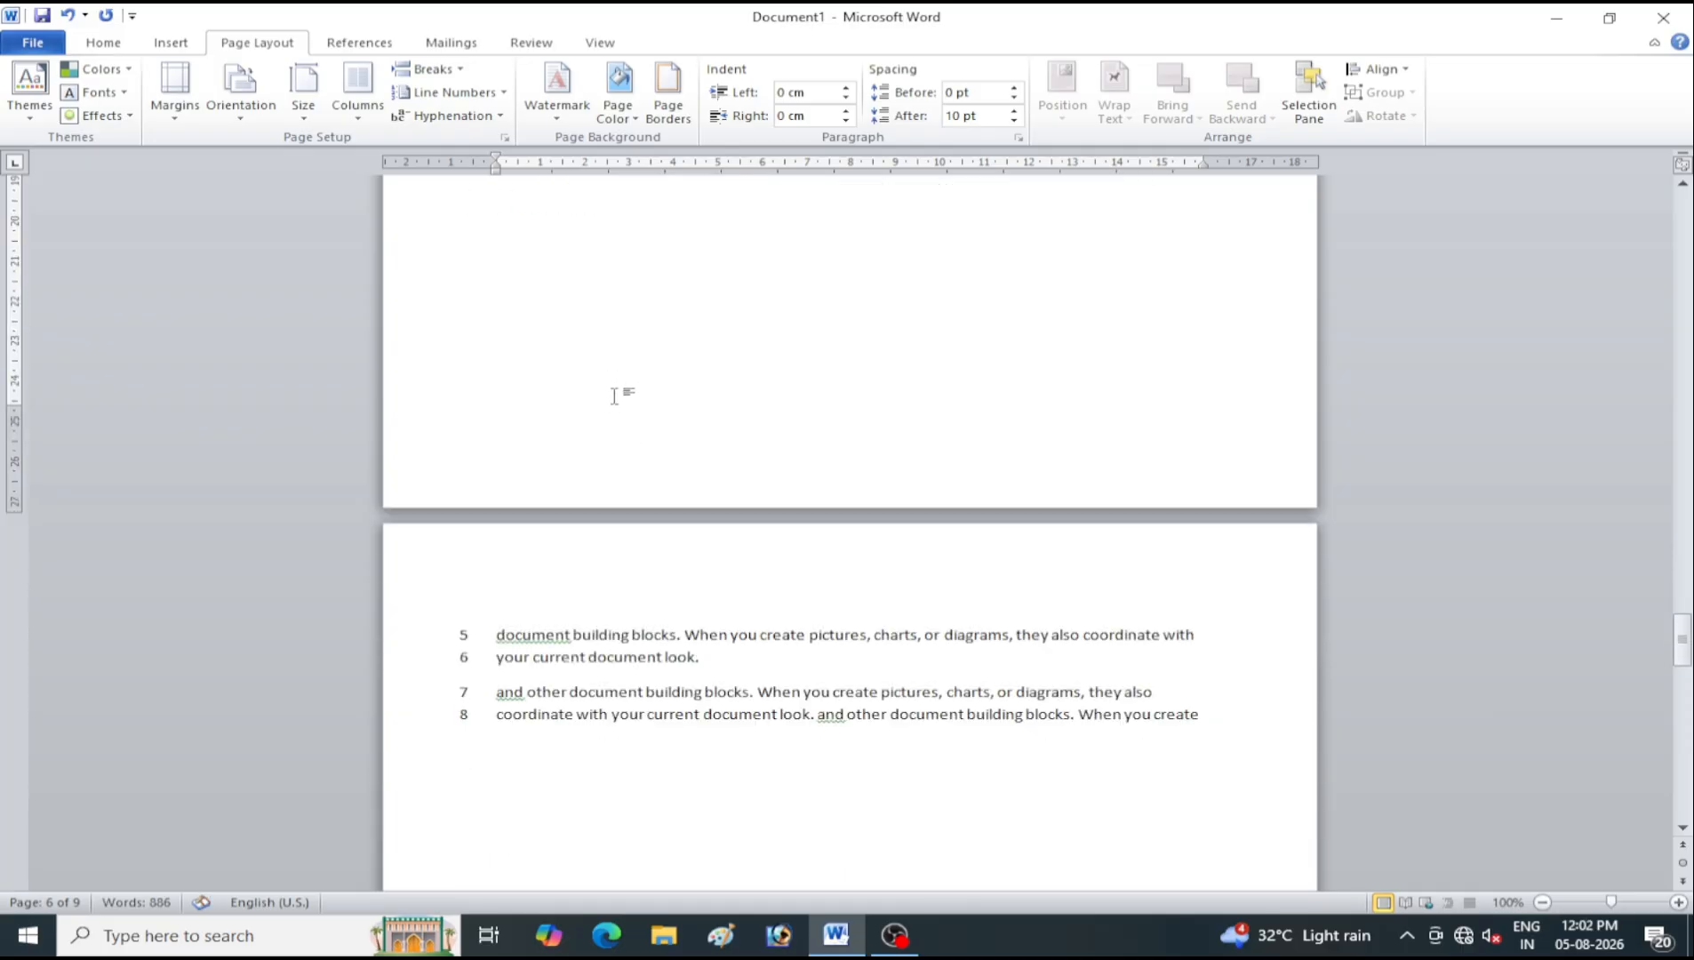
{"action": "left_click", "coordinate": [467, 95]}
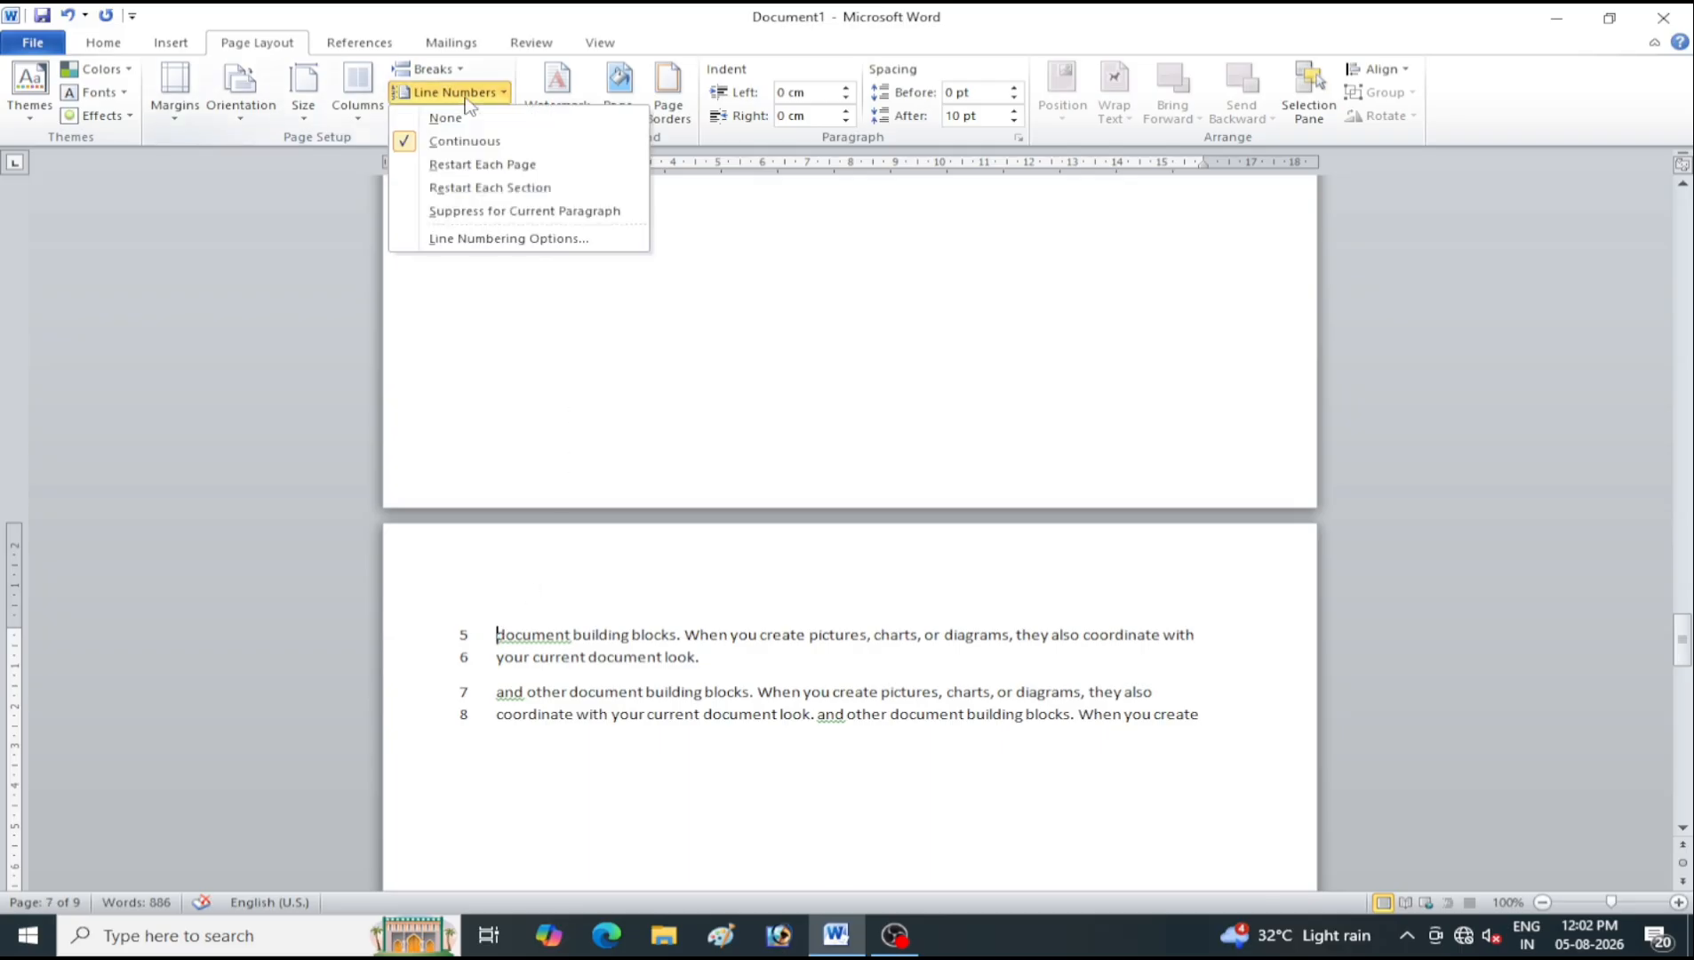
{"action": "left_click", "coordinate": [503, 167]}
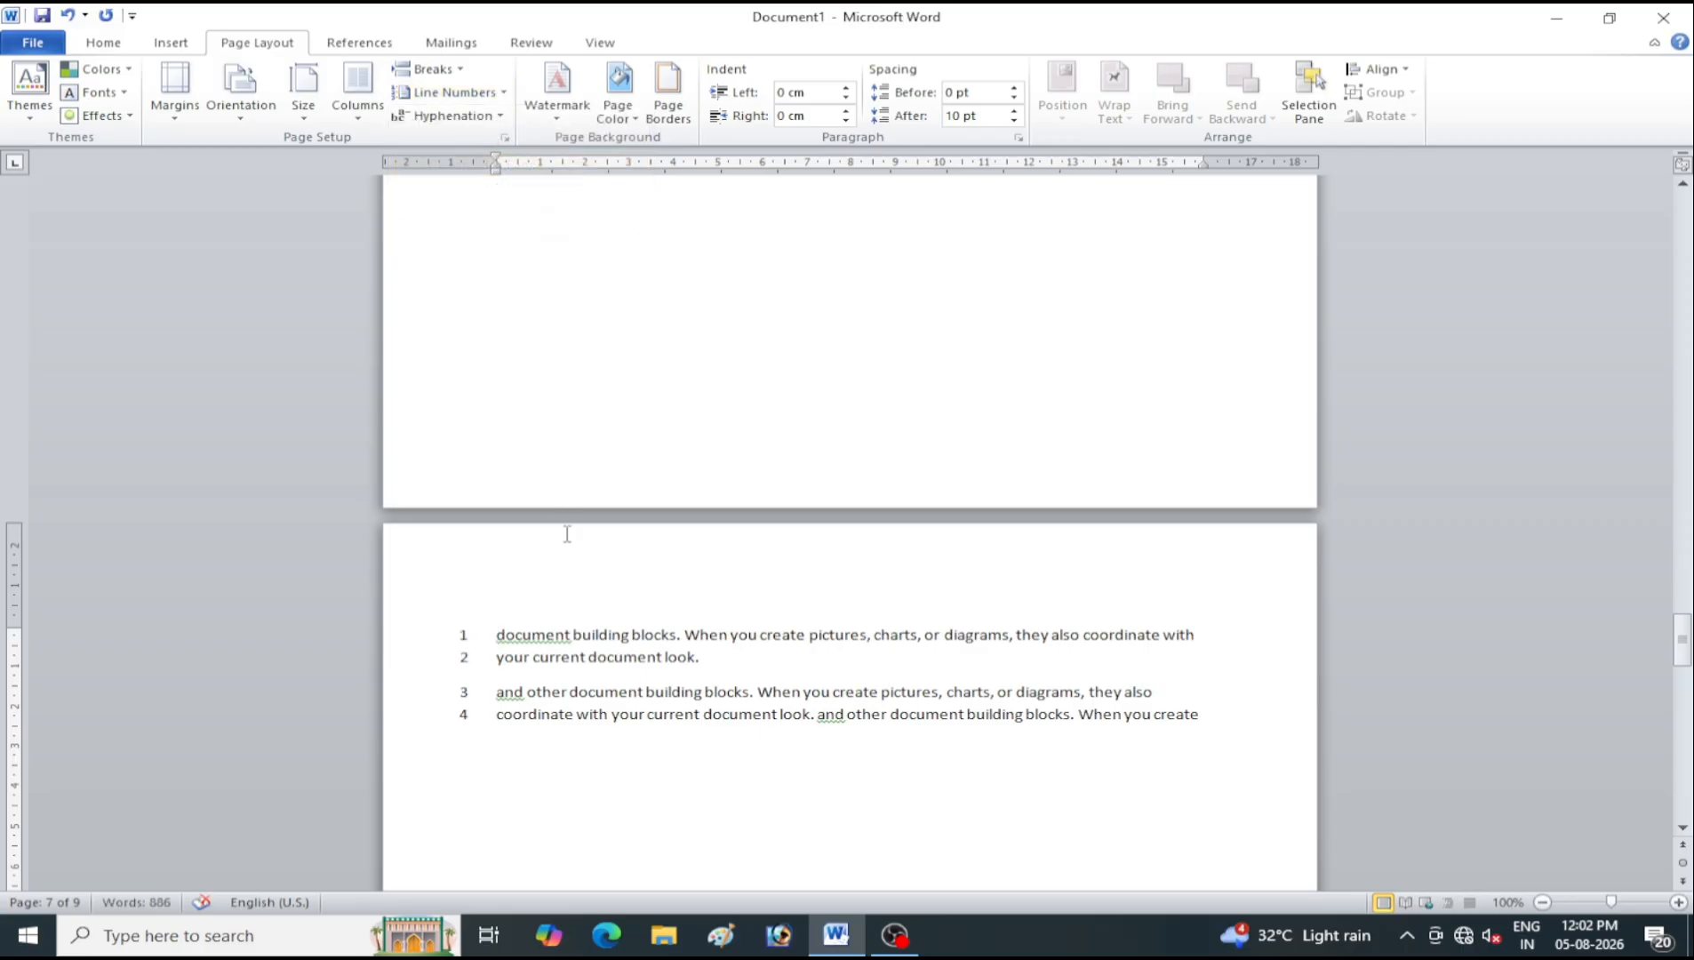
Compare the line numbers on pages 6 and 7, and set the page 7 section's line numbering to Restart Each Section
{"action": "scroll", "coordinate": [567, 534], "scroll_direction": "up", "scroll_amount": 13}
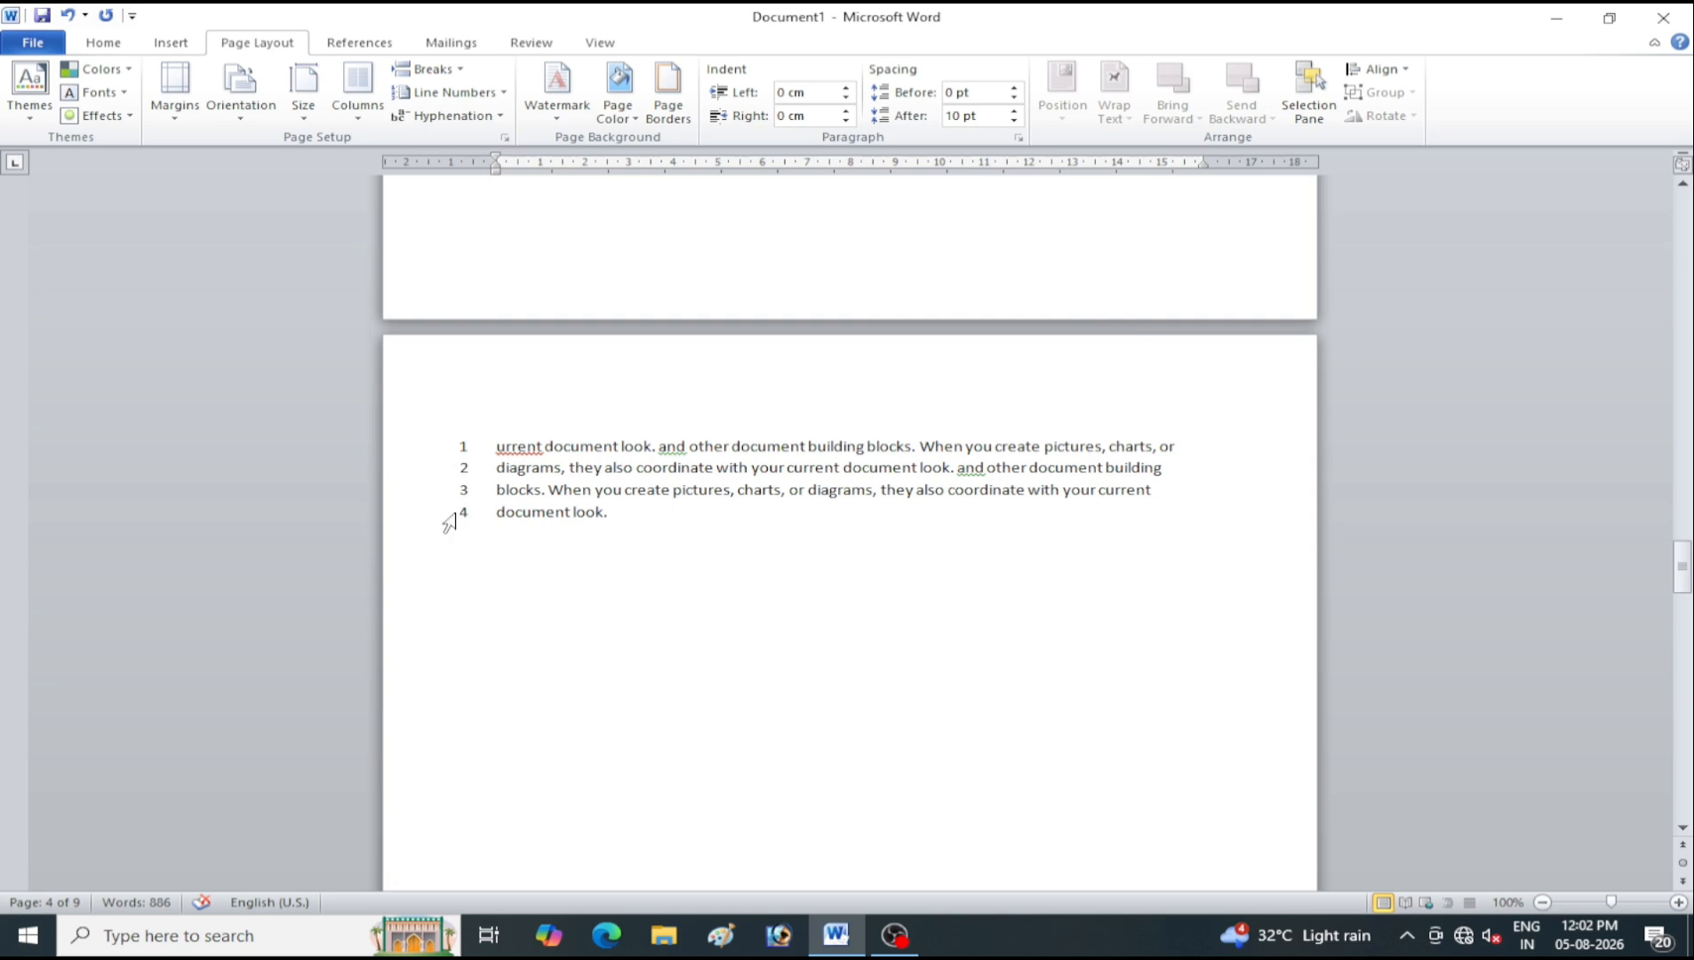
{"action": "scroll", "coordinate": [566, 567], "scroll_direction": "down", "scroll_amount": 3}
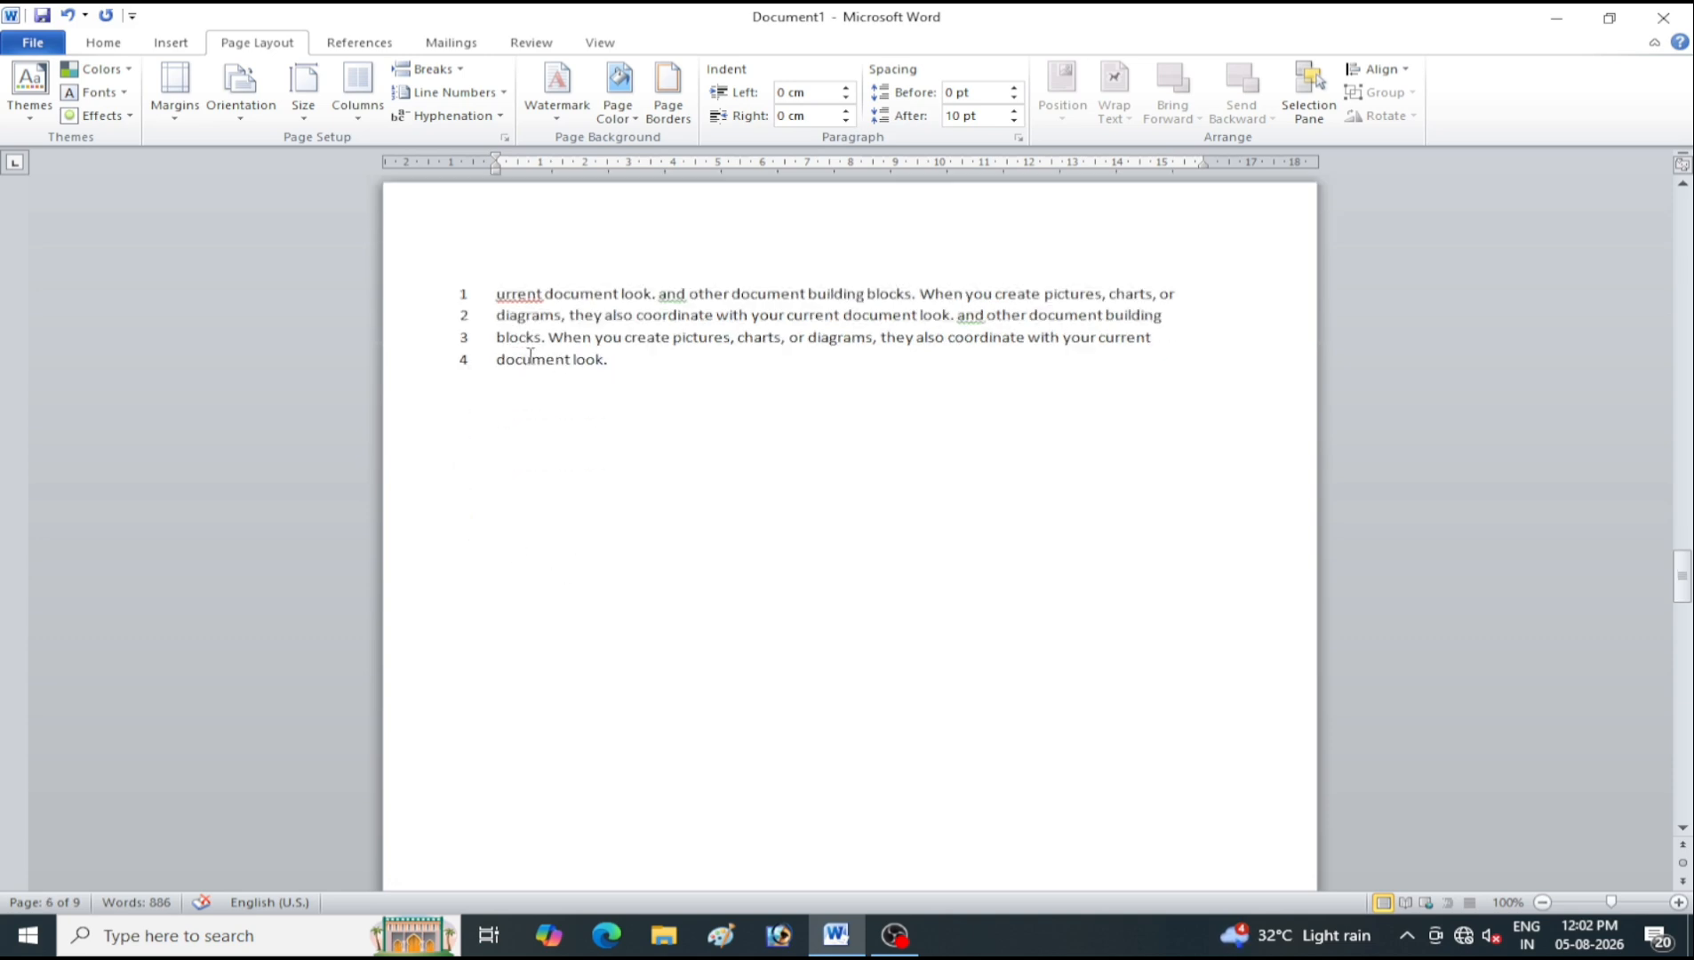
{"action": "scroll", "coordinate": [543, 360], "scroll_direction": "down", "scroll_amount": 9}
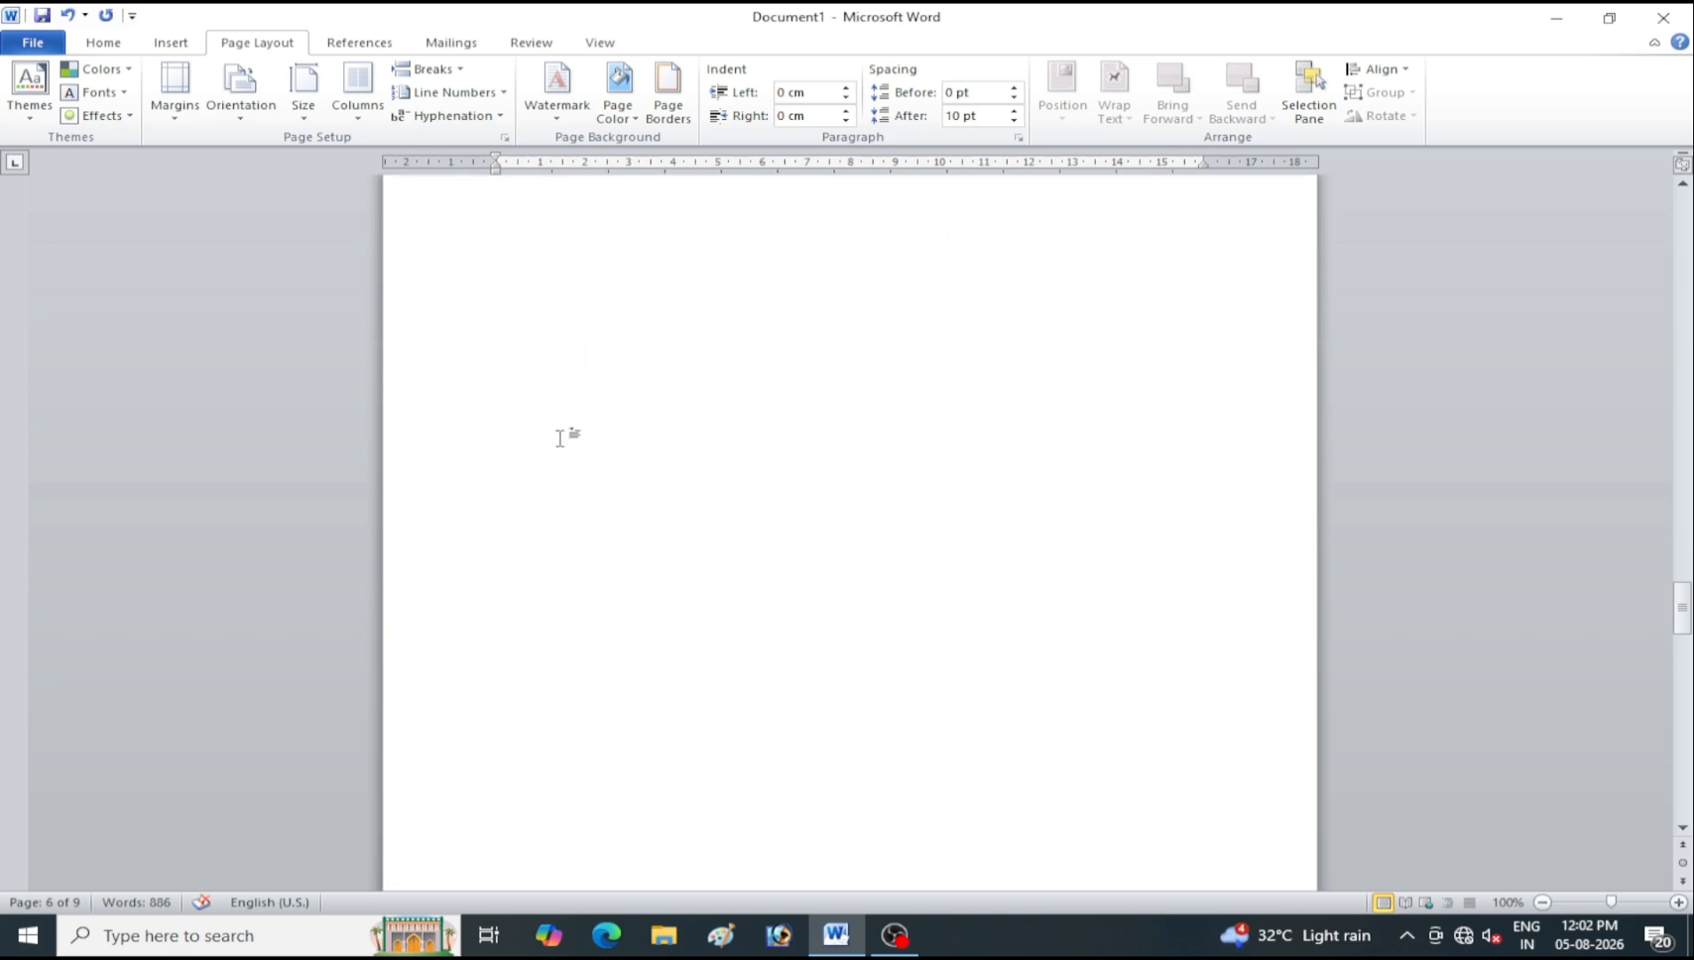
{"action": "scroll", "coordinate": [555, 431], "scroll_direction": "down", "scroll_amount": 7}
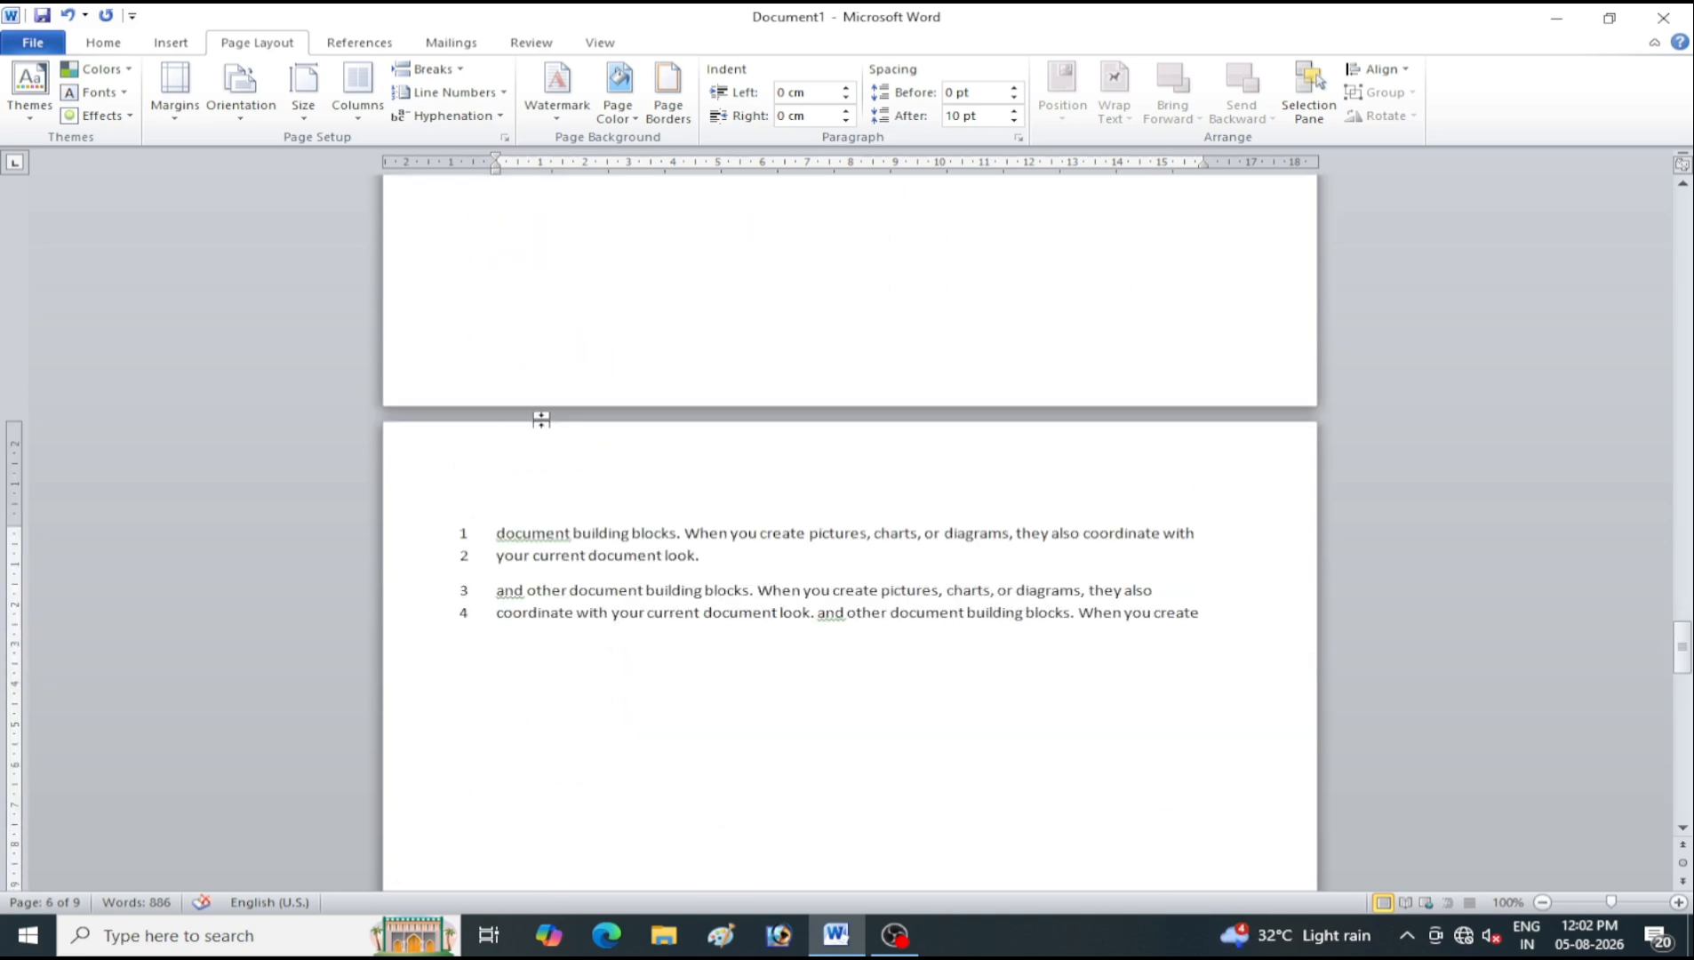
{"action": "left_click", "coordinate": [469, 93]}
{"action": "left_click", "coordinate": [490, 188]}
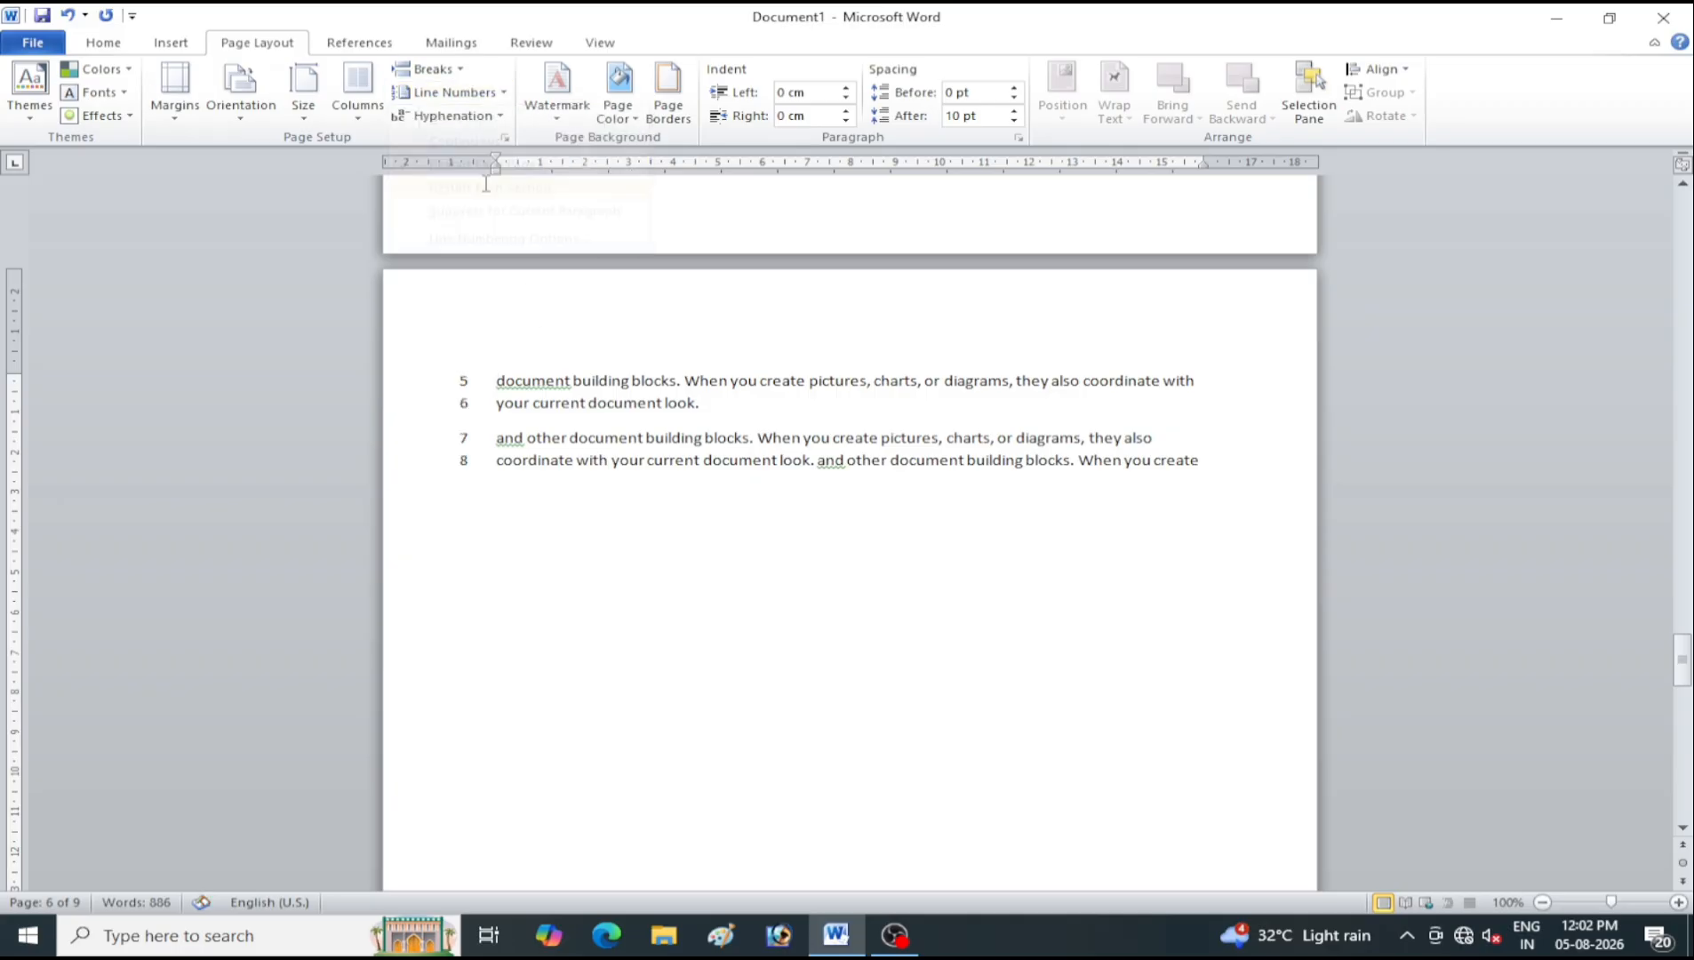
Check the line numbering option active for the page 7 section and how the numbers run across the neighbouring pages
{"action": "left_click", "coordinate": [459, 96]}
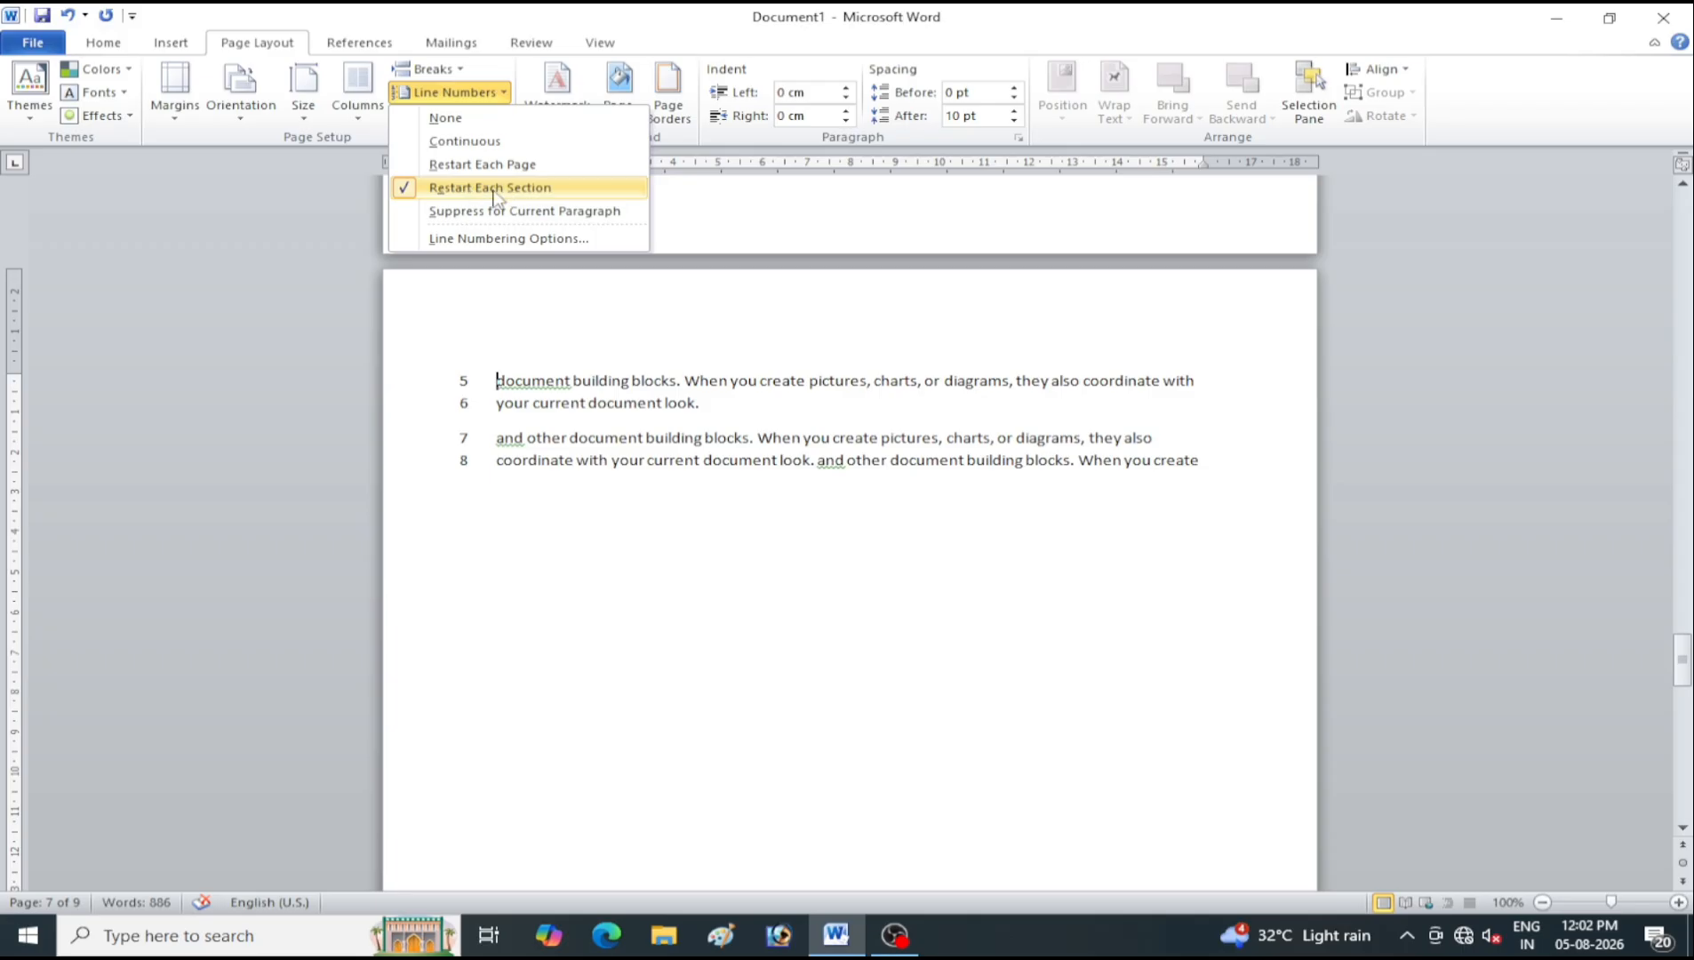
{"action": "scroll", "coordinate": [646, 472], "scroll_direction": "down", "scroll_amount": 8}
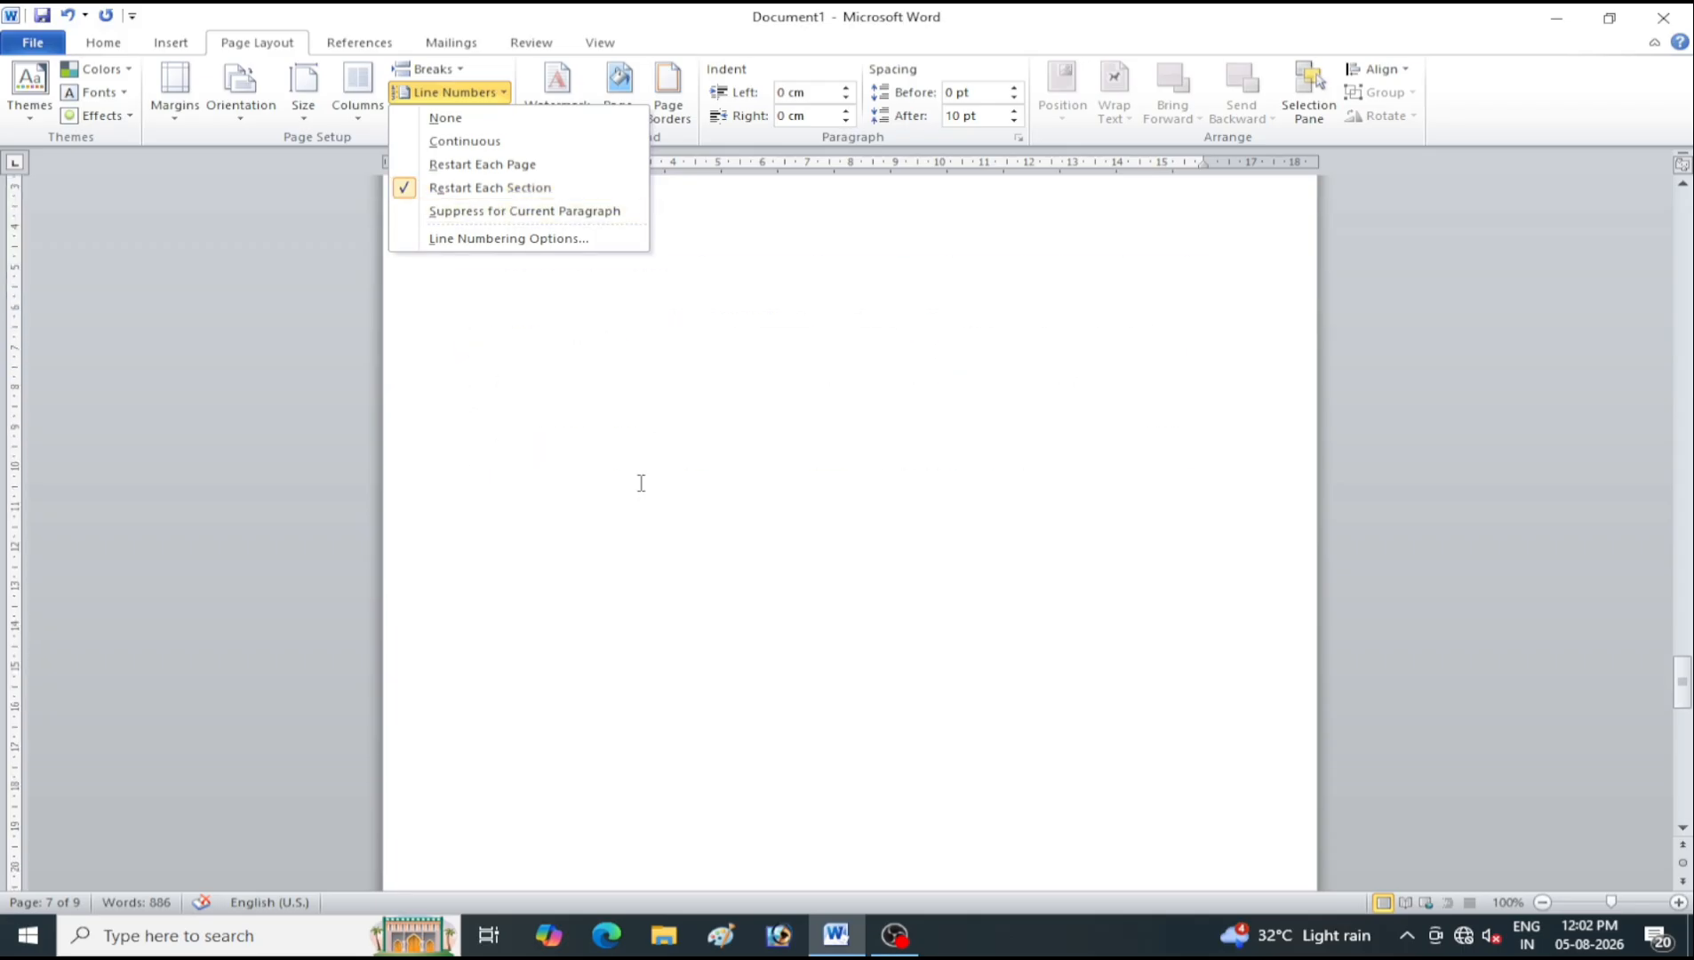
{"action": "scroll", "coordinate": [633, 481], "scroll_direction": "down", "scroll_amount": 8}
{"action": "scroll", "coordinate": [614, 542], "scroll_direction": "up", "scroll_amount": 12}
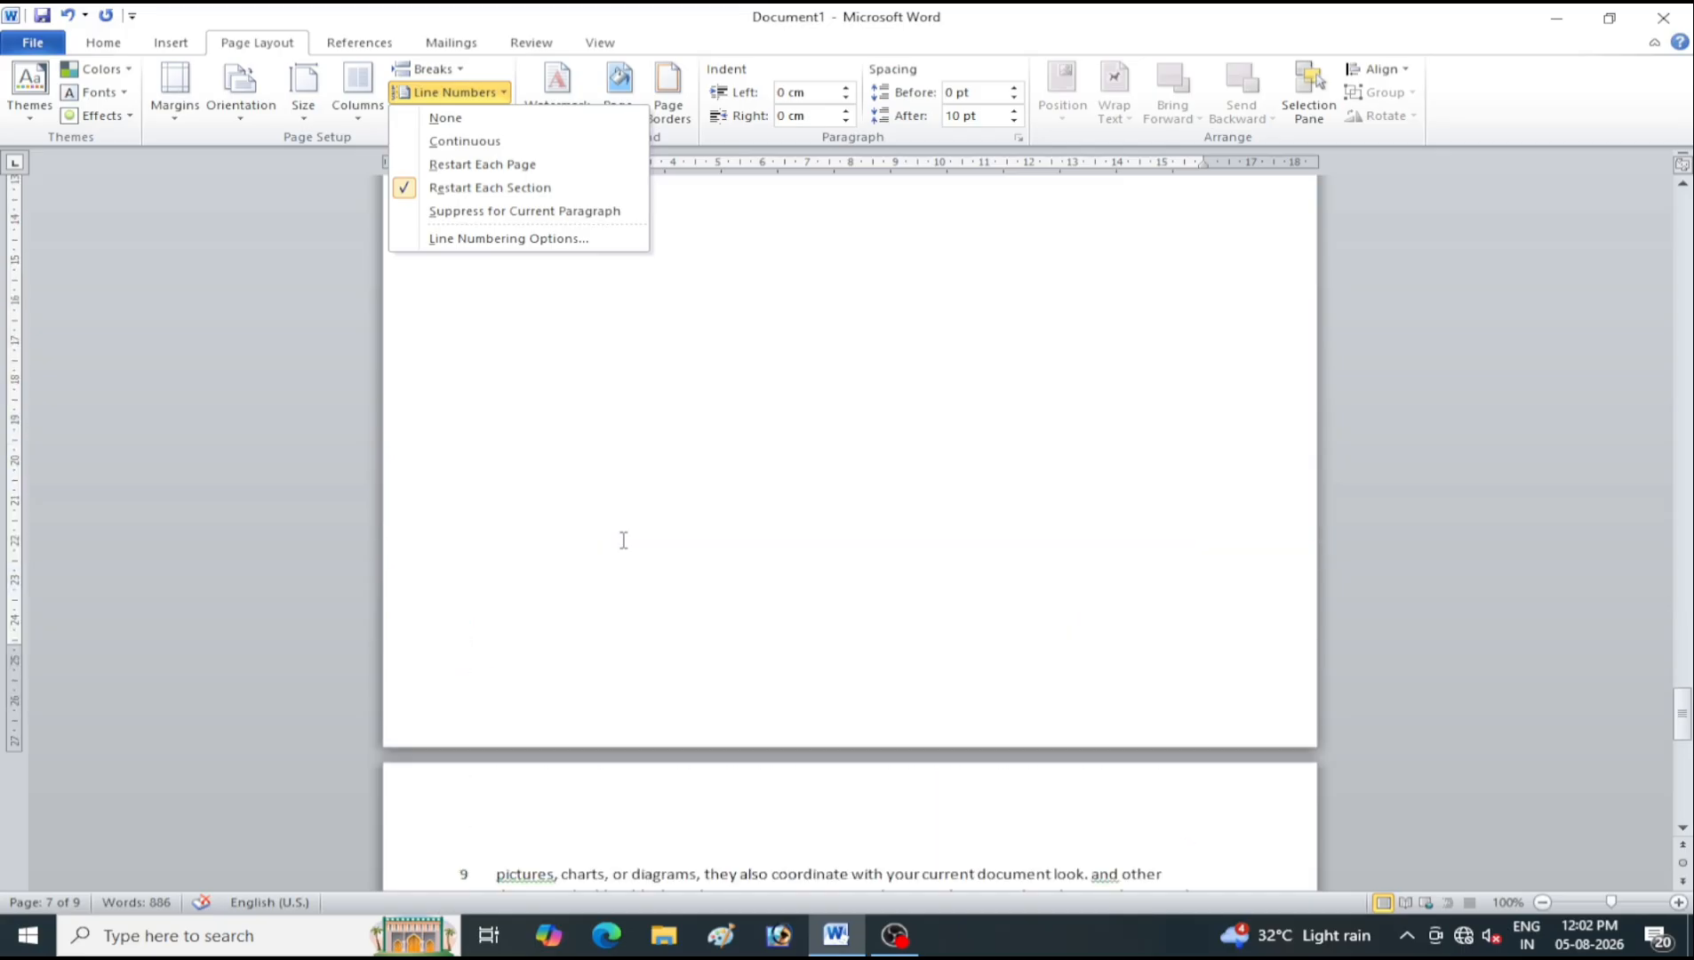
{"action": "scroll", "coordinate": [623, 539], "scroll_direction": "up", "scroll_amount": 2}
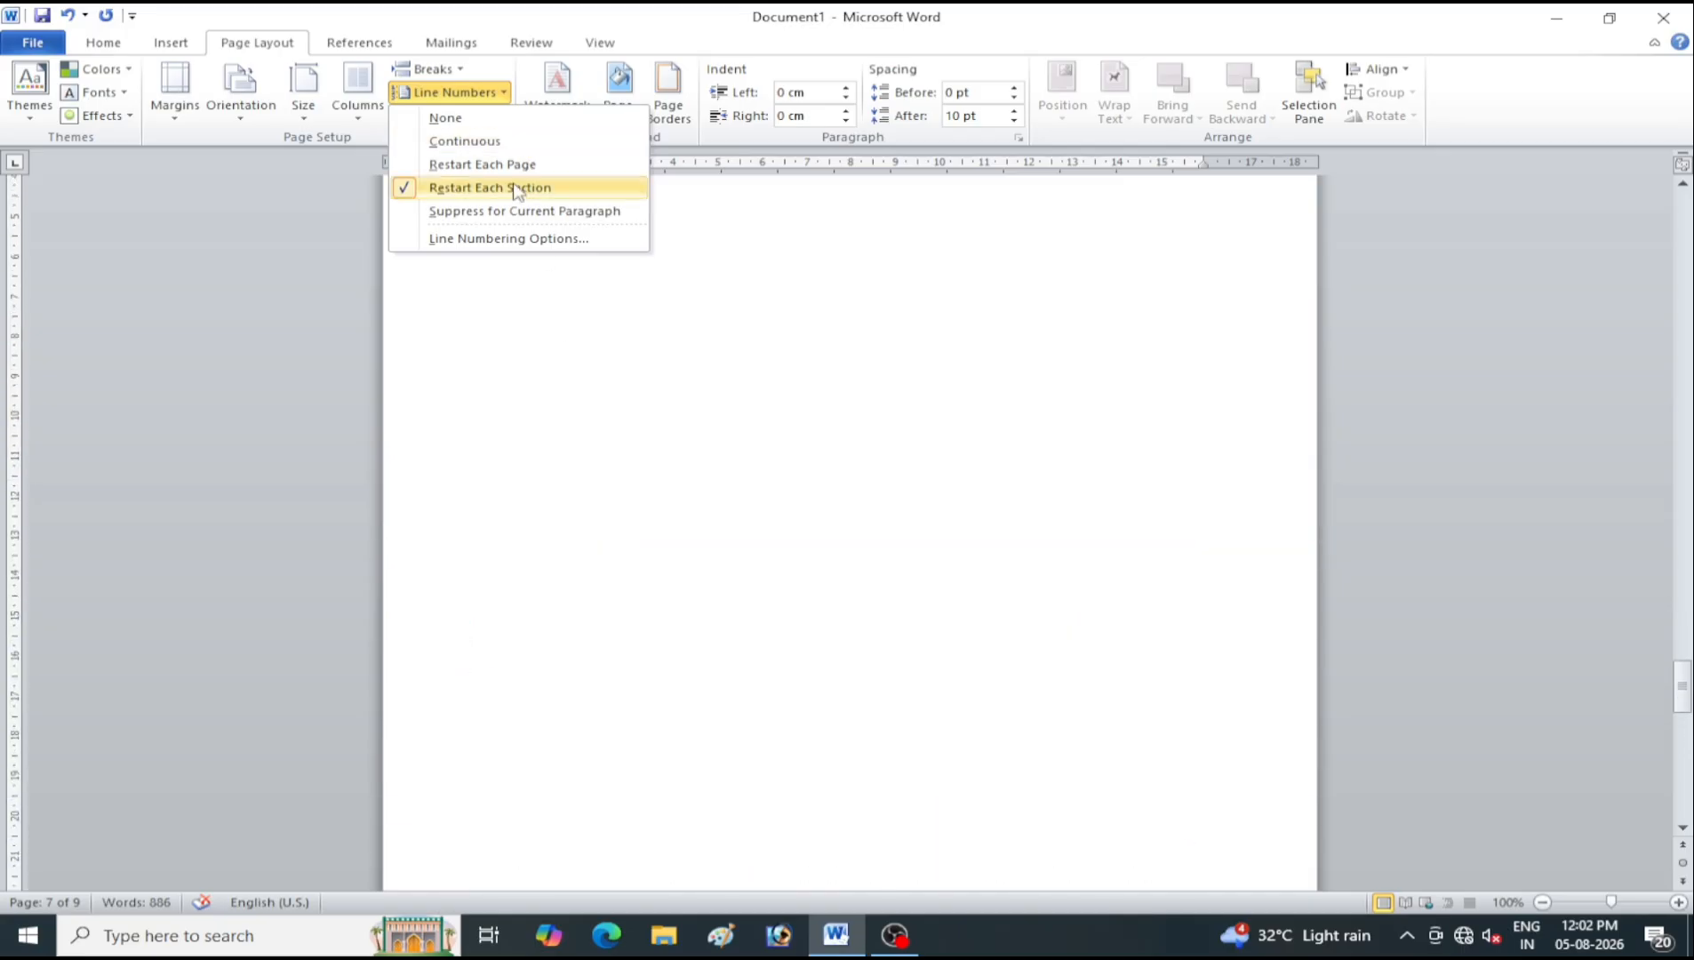
{"action": "left_click", "coordinate": [543, 446]}
{"action": "scroll", "coordinate": [646, 560], "scroll_direction": "up", "scroll_amount": 4}
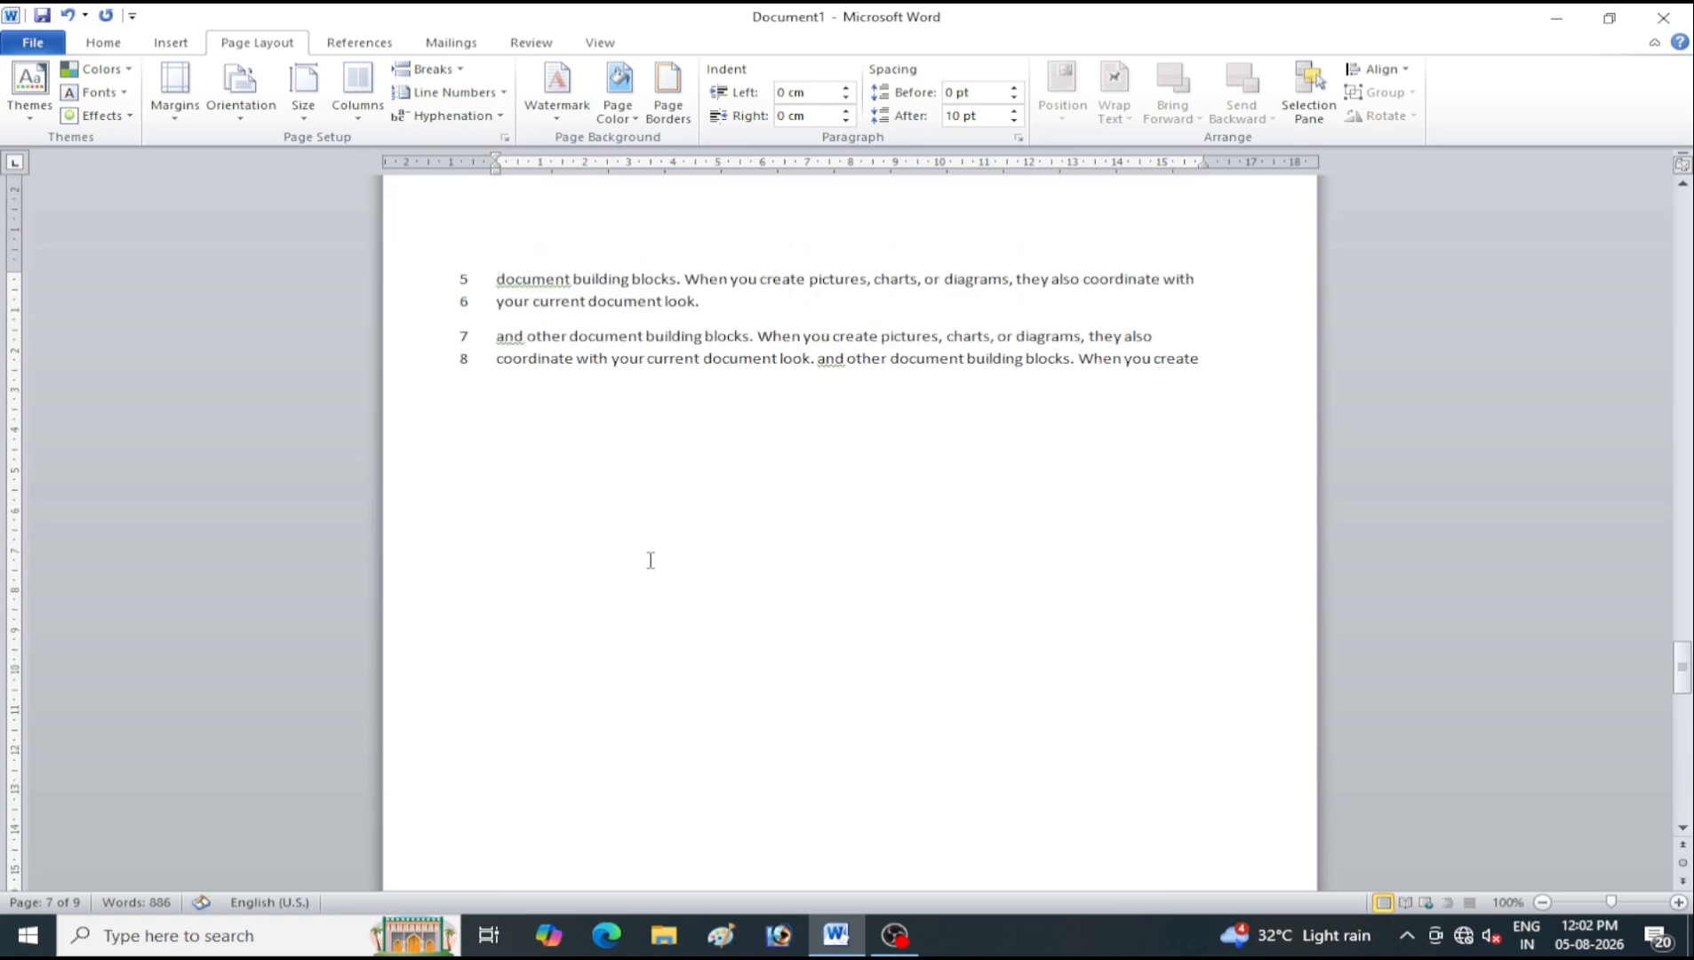
{"action": "scroll", "coordinate": [651, 560], "scroll_direction": "up", "scroll_amount": 9}
{"action": "scroll", "coordinate": [656, 561], "scroll_direction": "down", "scroll_amount": 9}
Generate sample paragraphs with =rand() on a new line before the paragraph starting "and other document building blocks" on page 7
{"action": "left_click", "coordinate": [500, 313]}
{"action": "key", "text": "Return"}
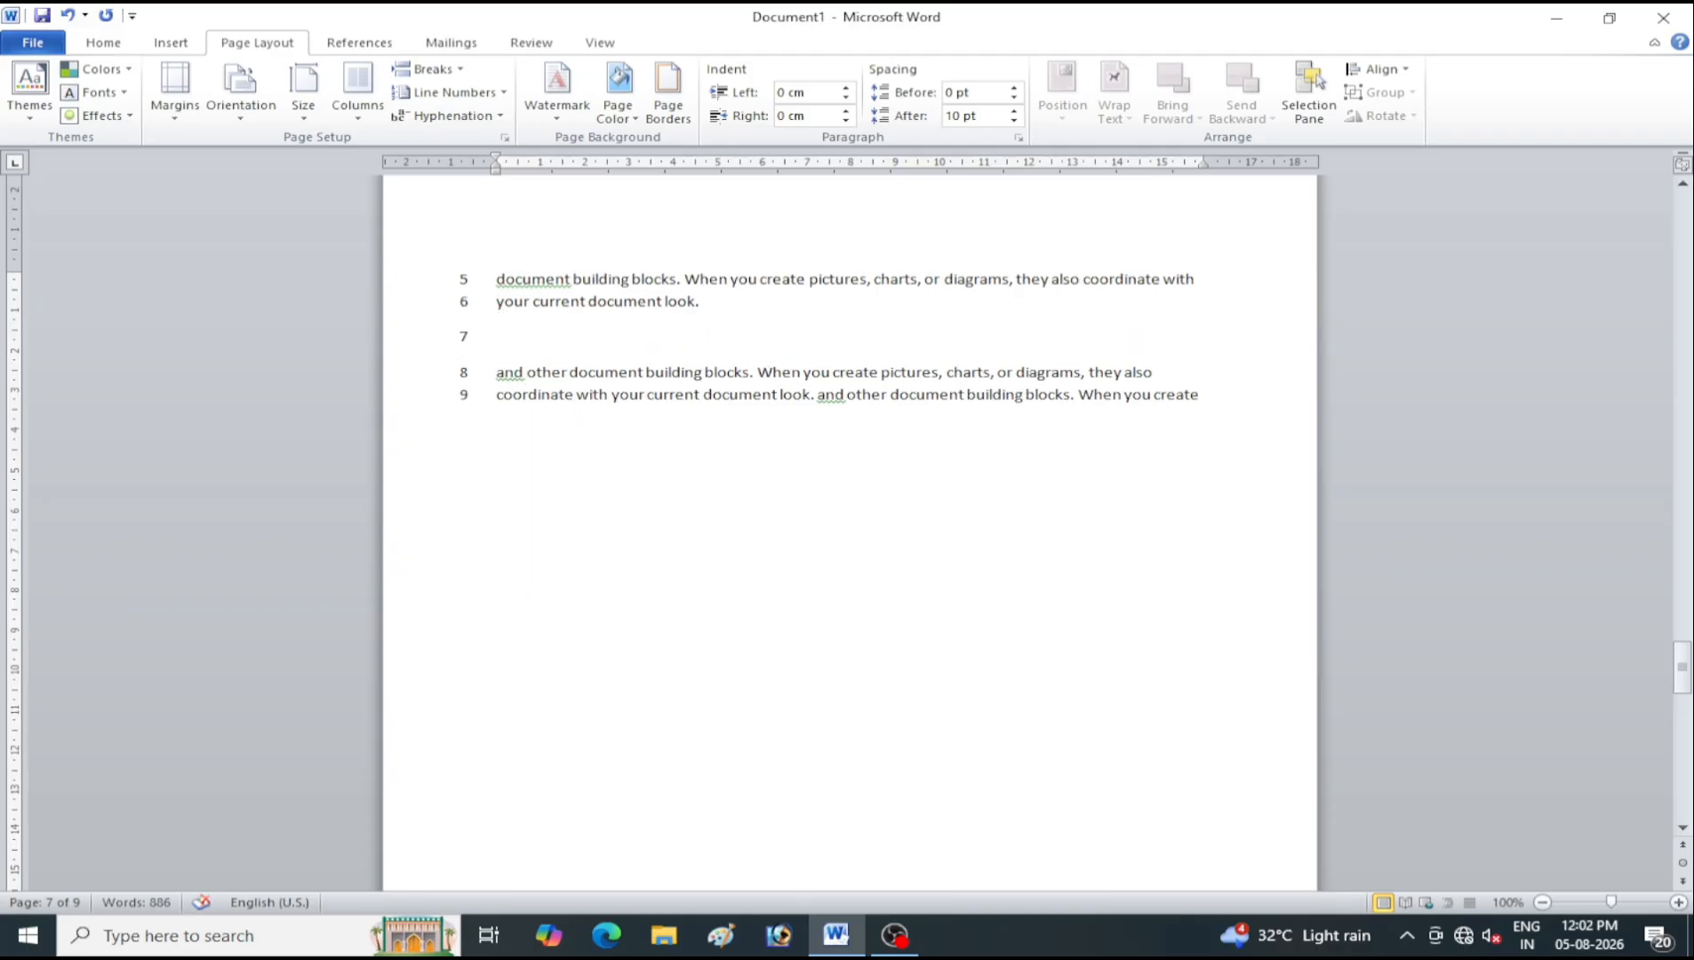
{"action": "type", "text": "=rand()"}
{"action": "key", "text": "Return"}
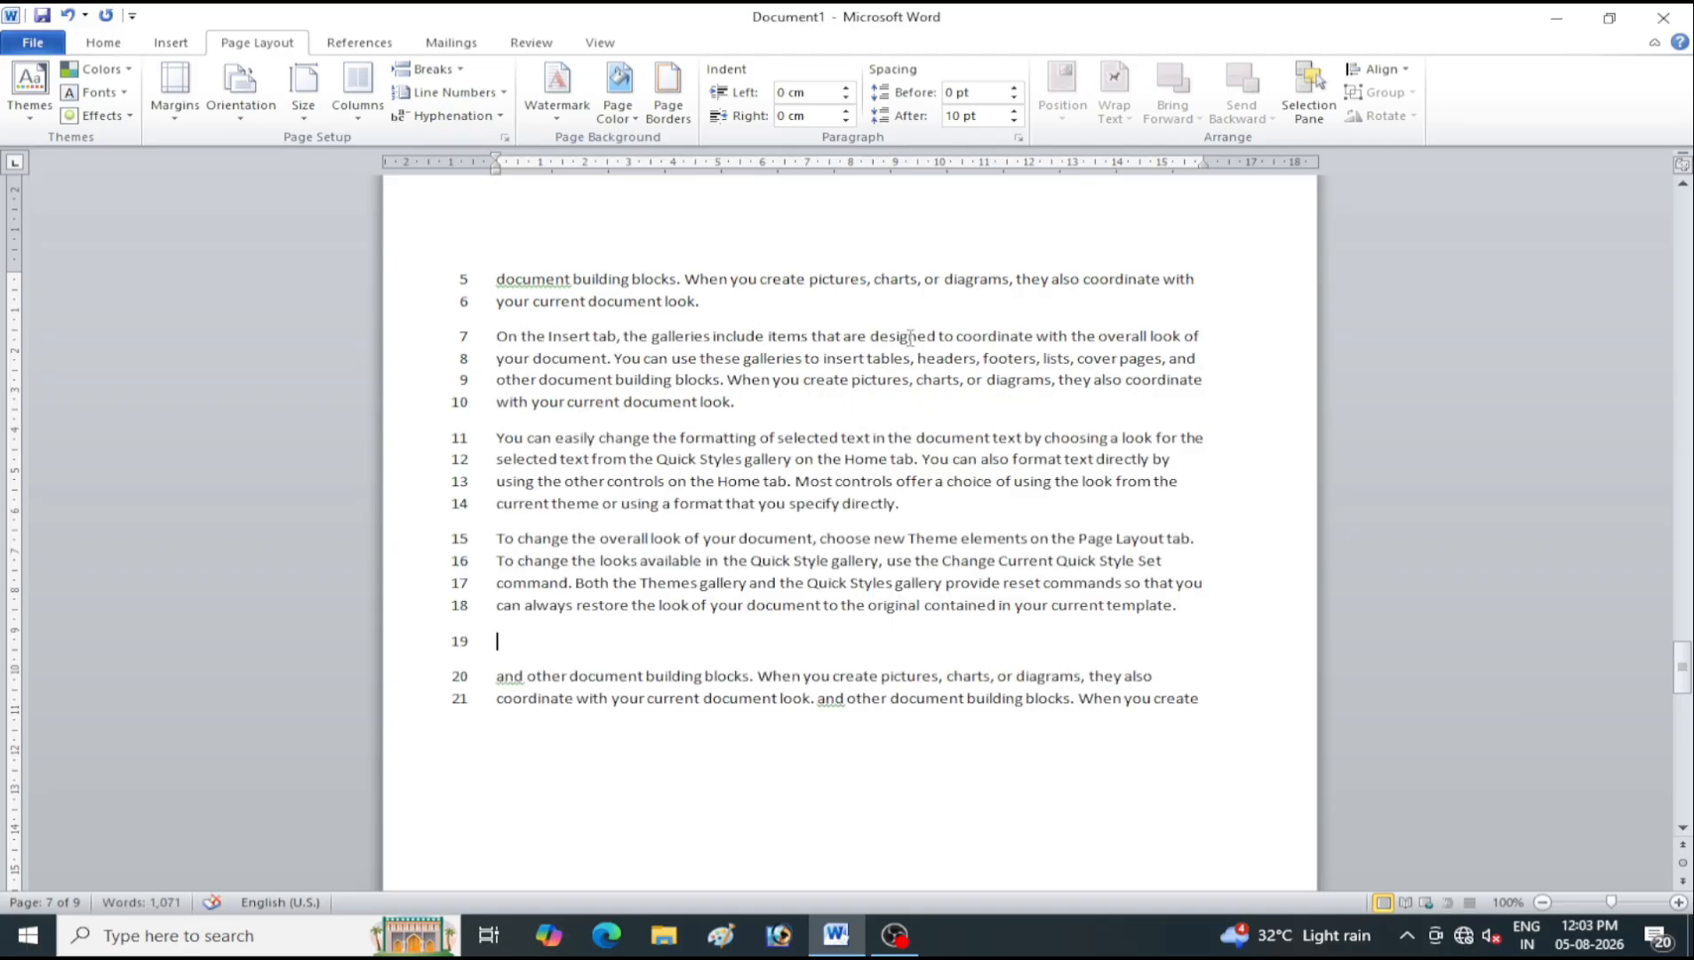
Suppress line numbering for the paragraph beginning "You can easily change the formatting"
{"action": "left_click", "coordinate": [498, 436]}
{"action": "left_click", "coordinate": [448, 92]}
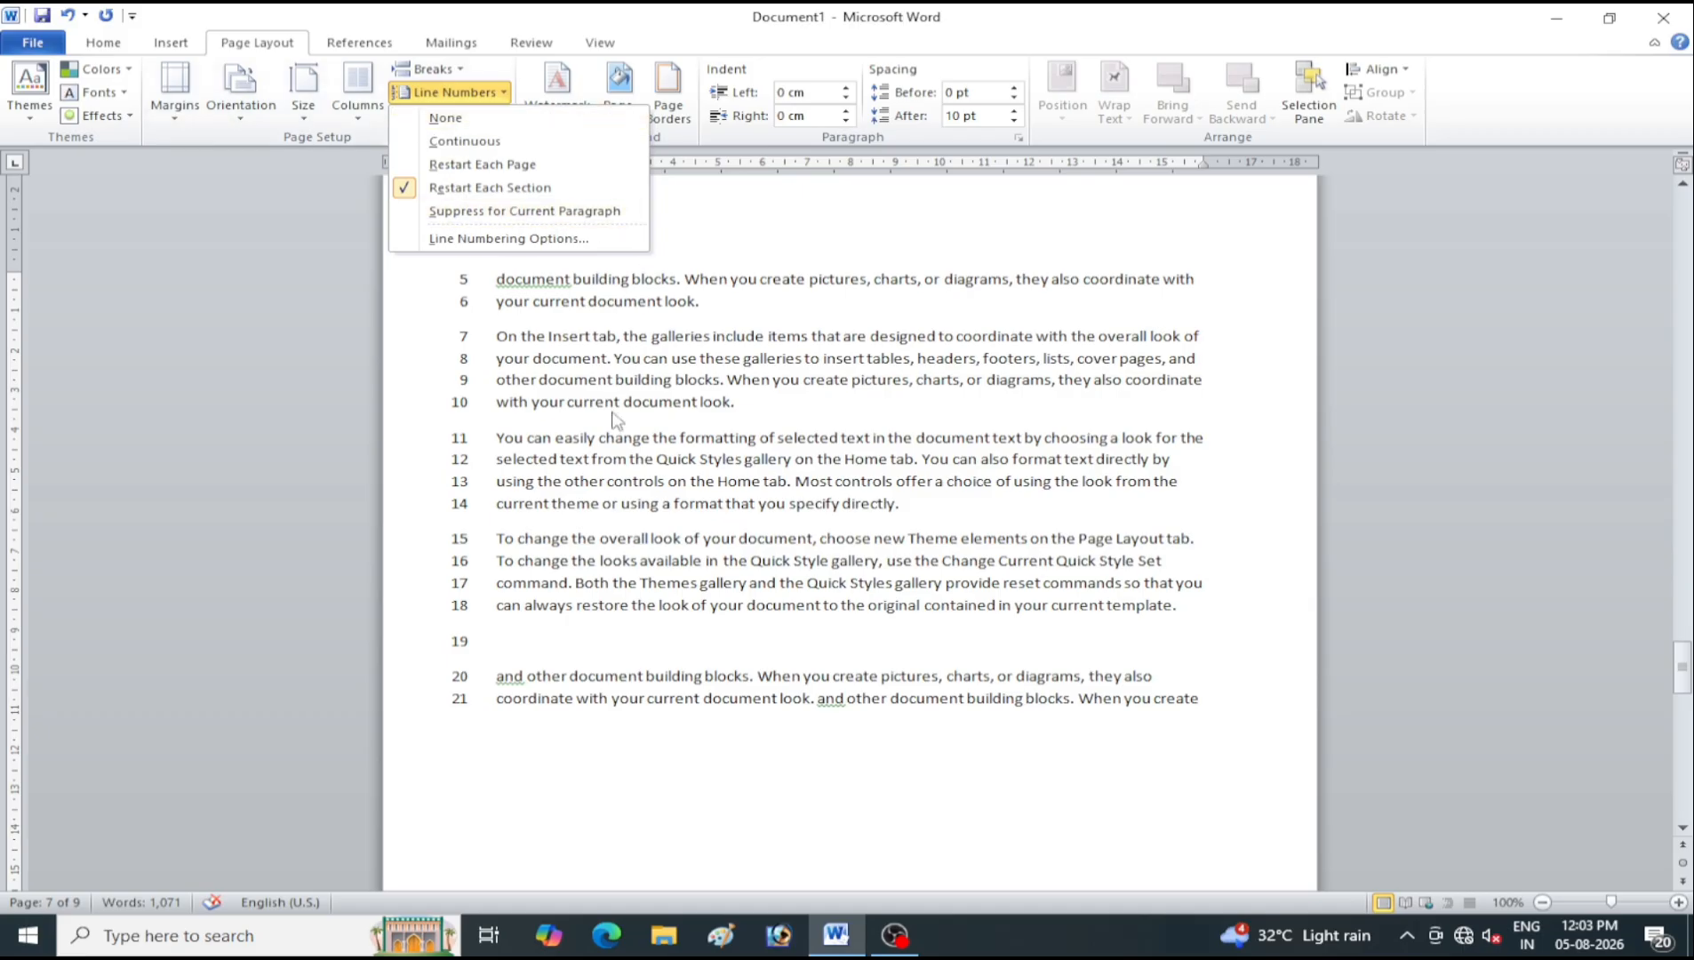
{"action": "left_click", "coordinate": [500, 443]}
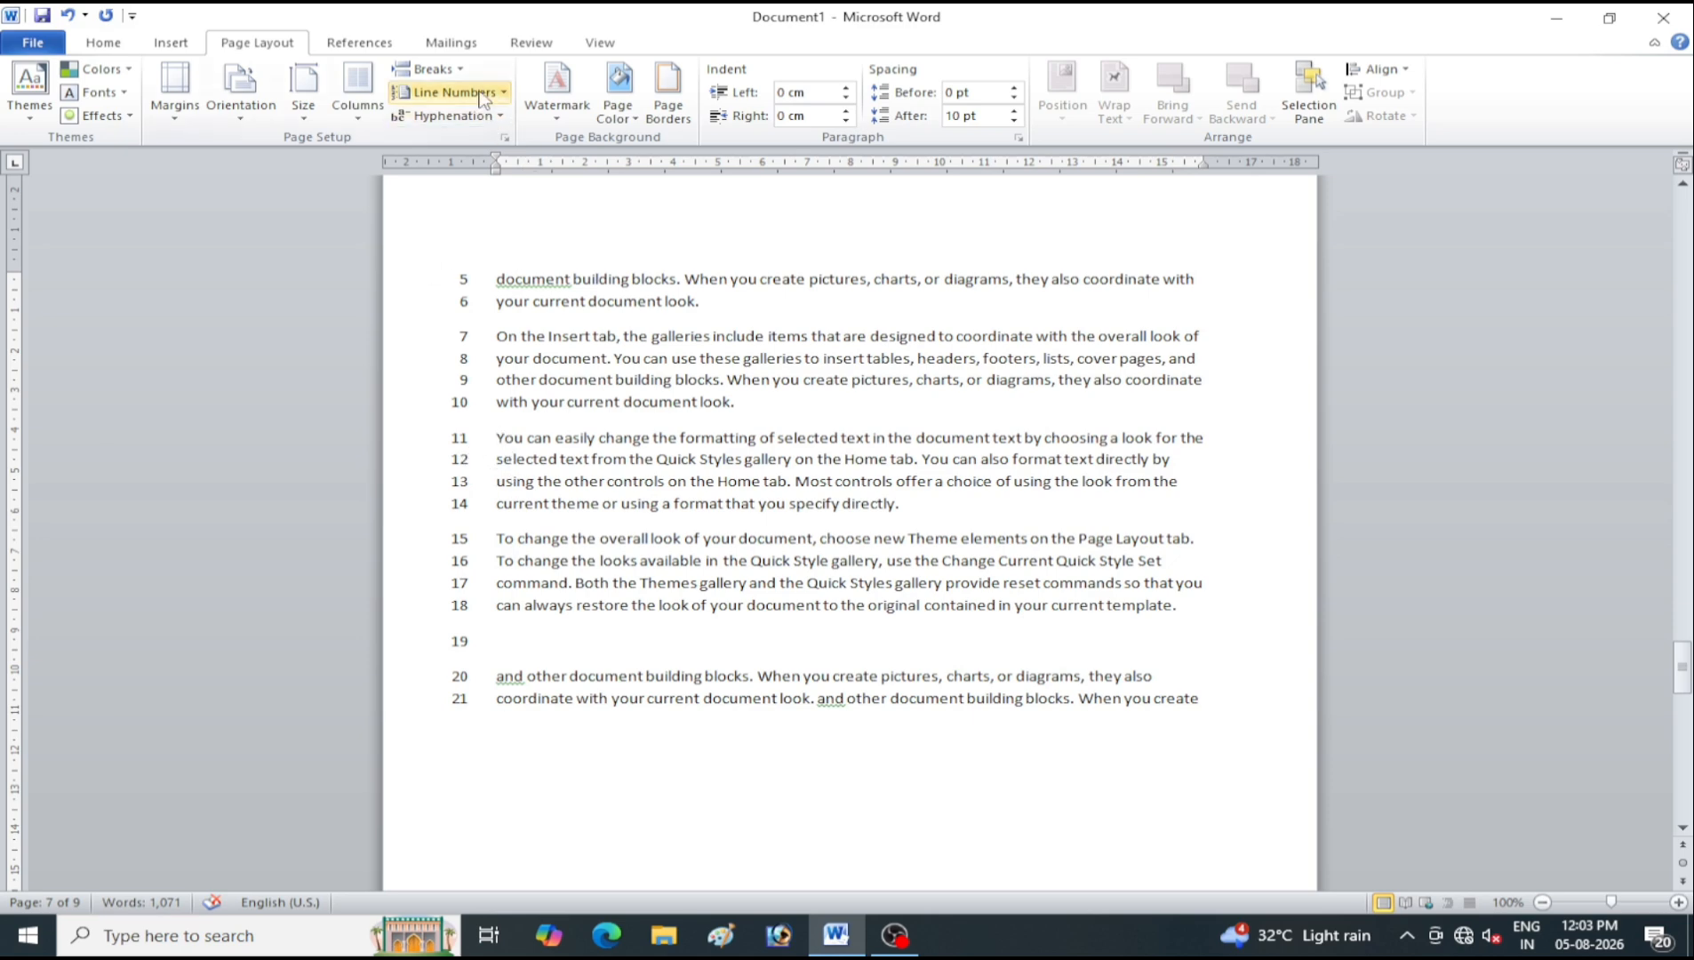
{"action": "left_click", "coordinate": [449, 93]}
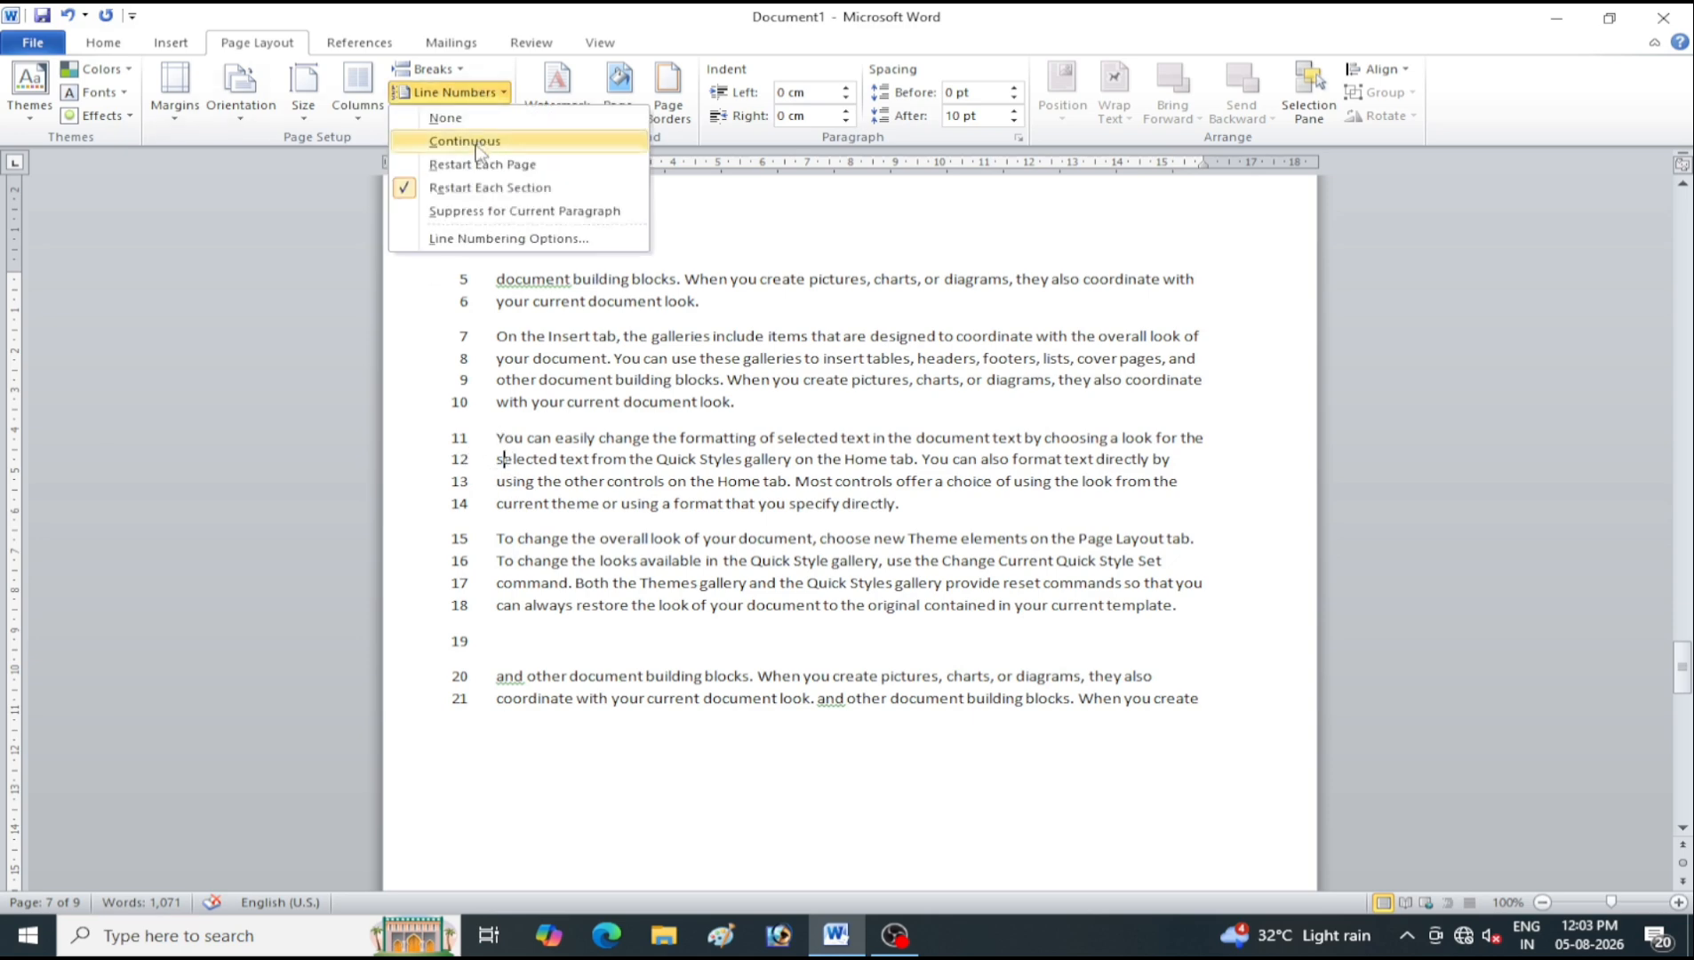
{"action": "left_click", "coordinate": [462, 213]}
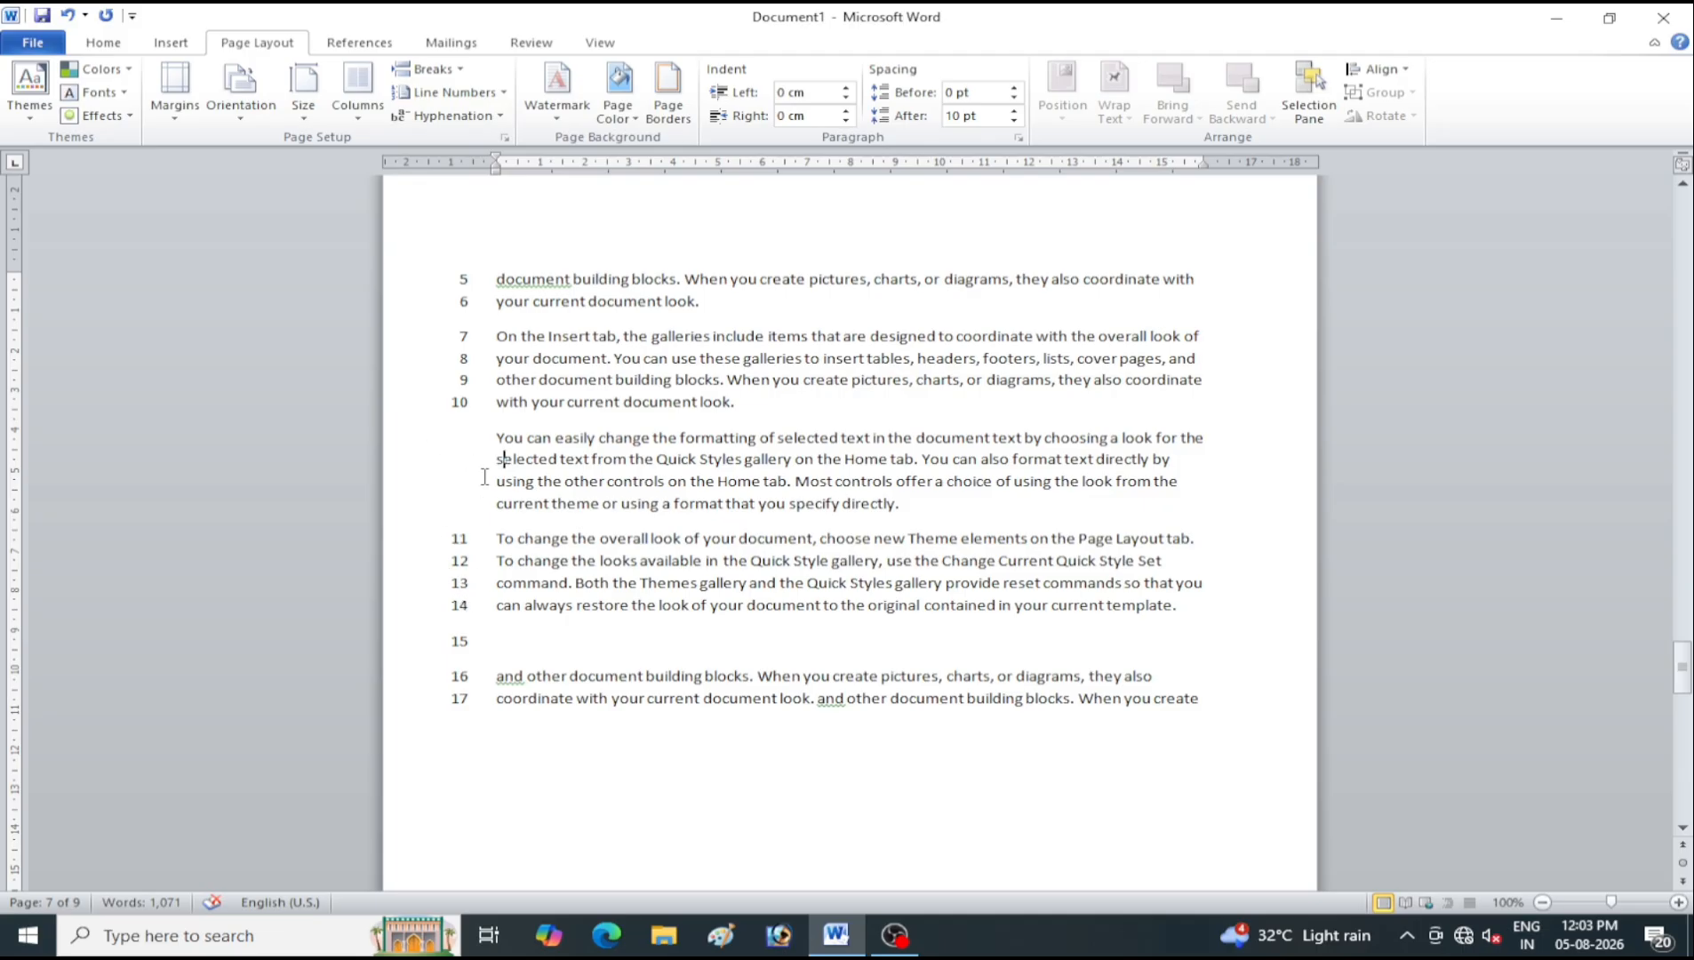
Cancel the line number suppression on the current paragraph and turn off line numbering for this section
{"action": "left_click", "coordinate": [495, 94]}
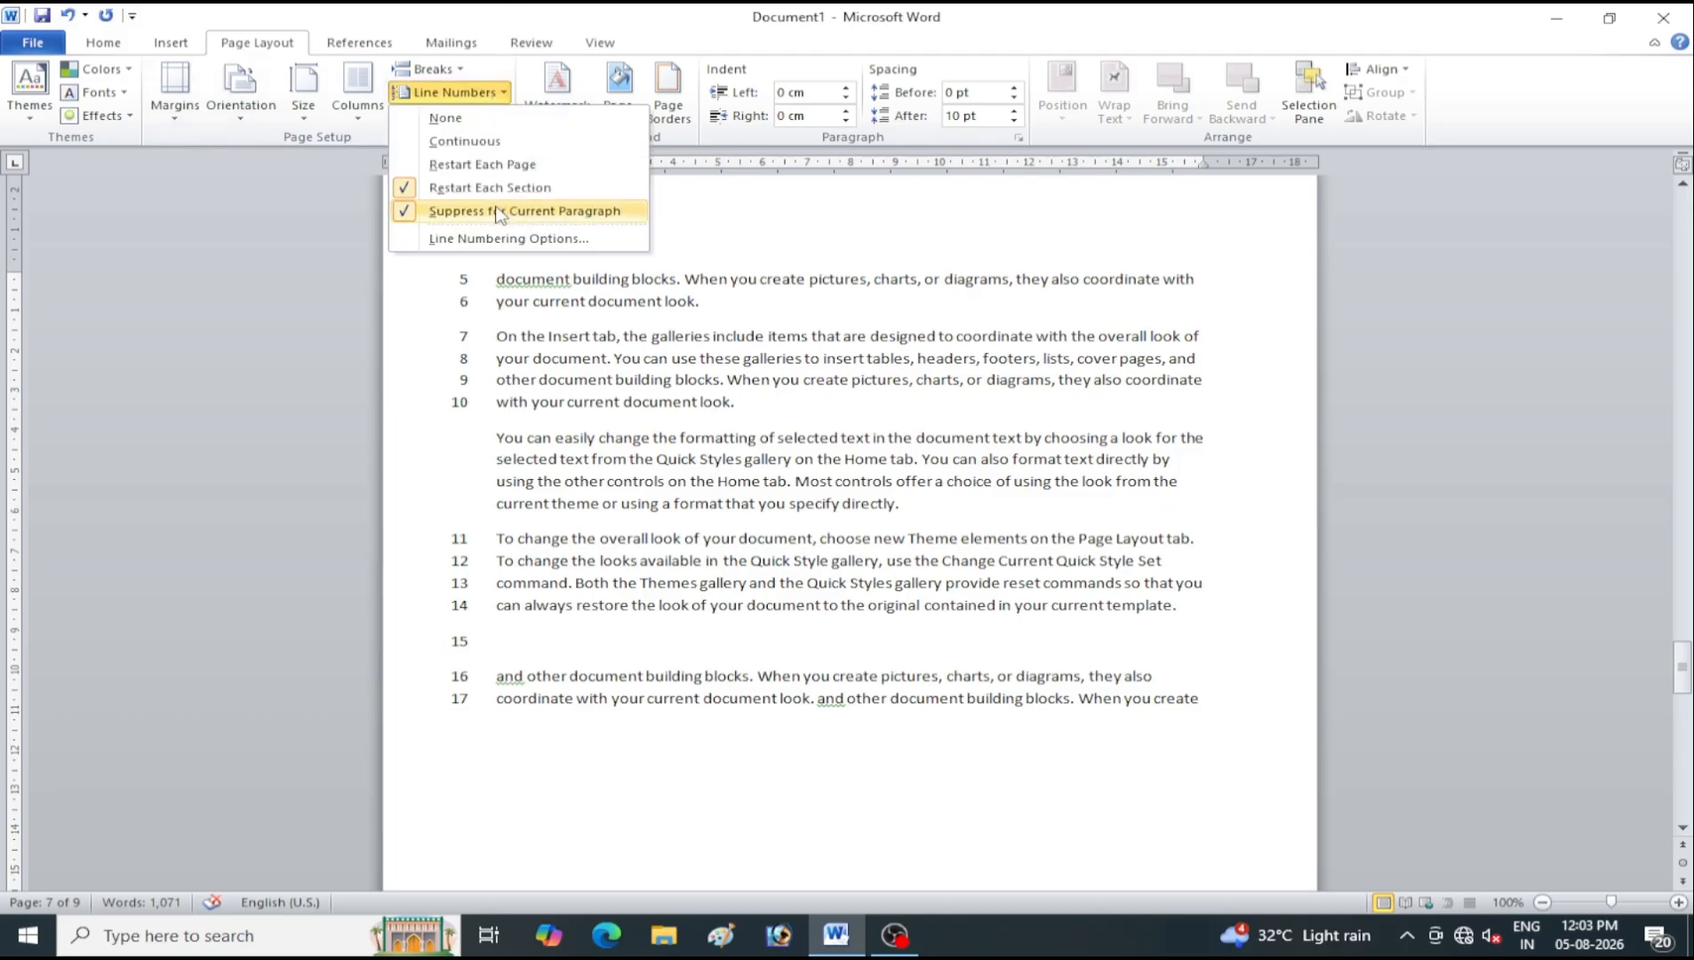
{"action": "left_click", "coordinate": [497, 214]}
{"action": "left_click", "coordinate": [458, 92]}
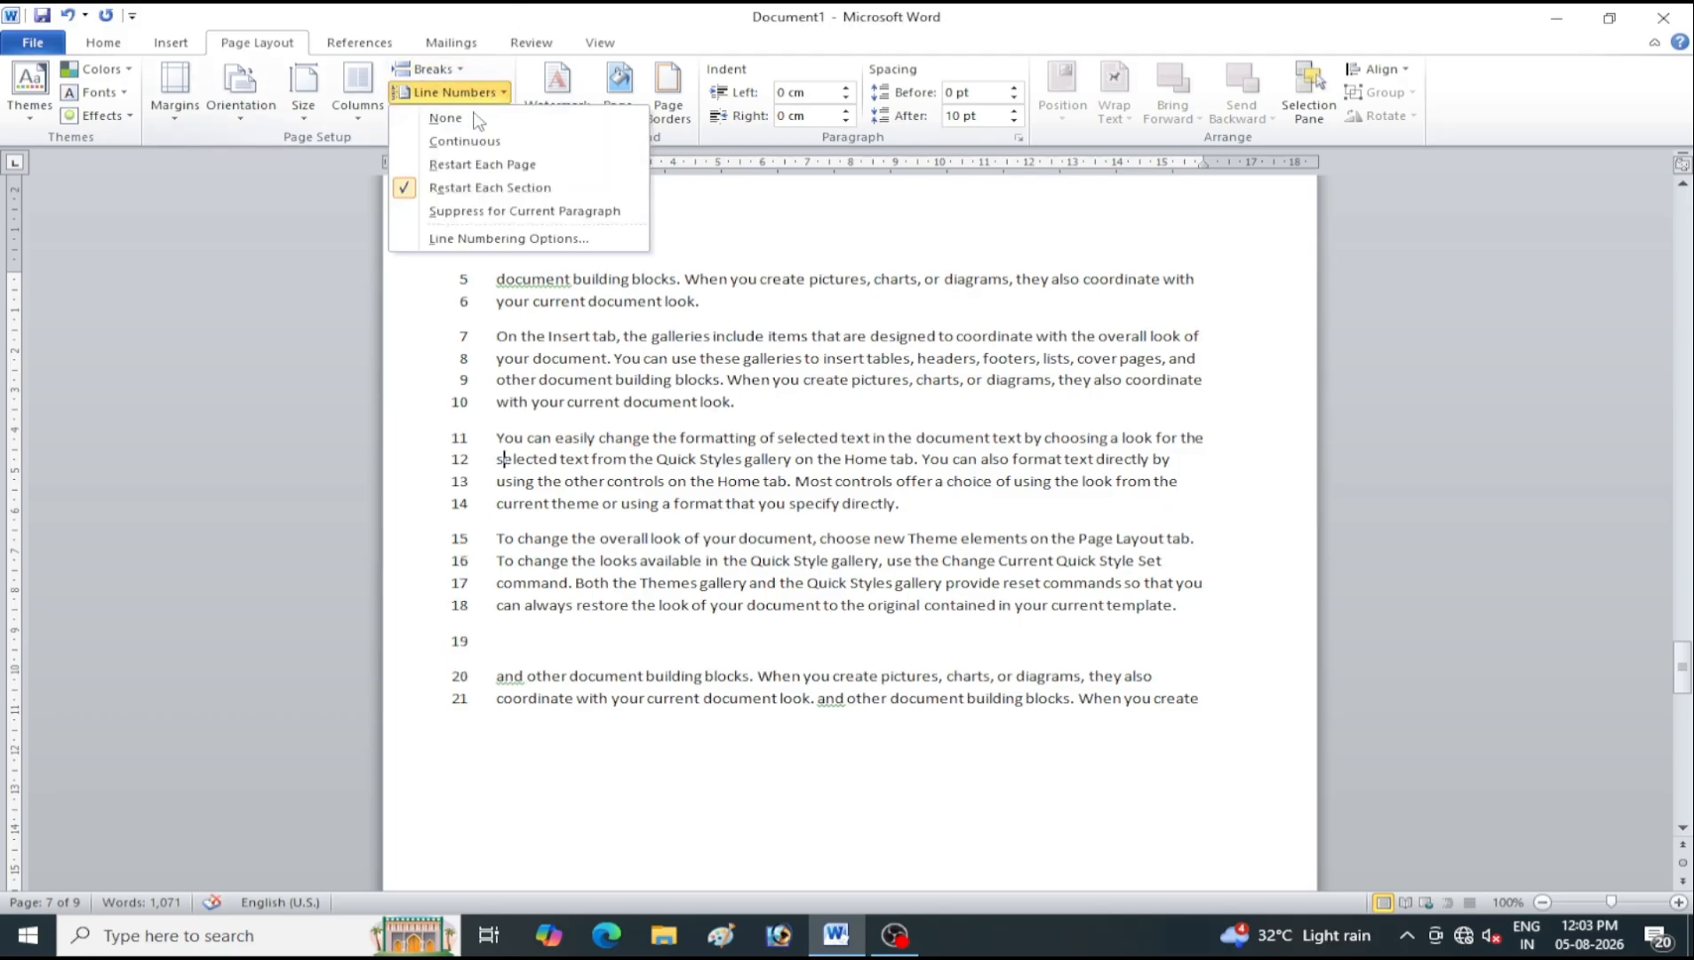
{"action": "left_click", "coordinate": [447, 118]}
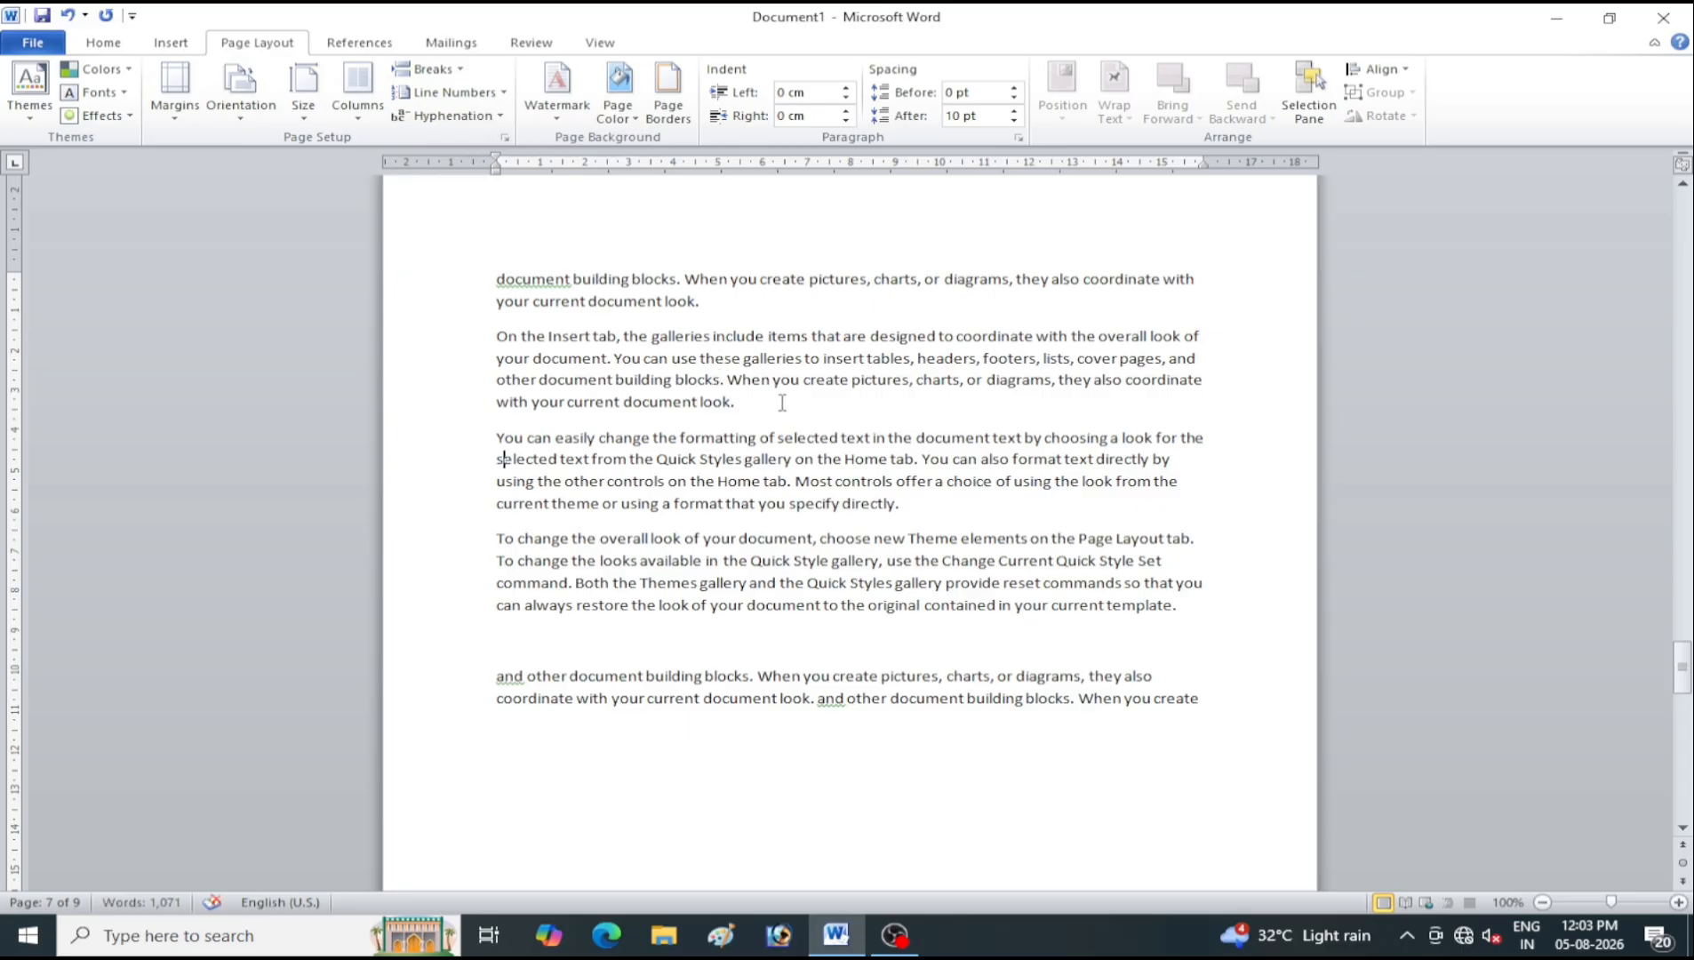
Turn off line numbering in the last section, on page 9
{"action": "scroll", "coordinate": [782, 402], "scroll_direction": "up", "scroll_amount": 10}
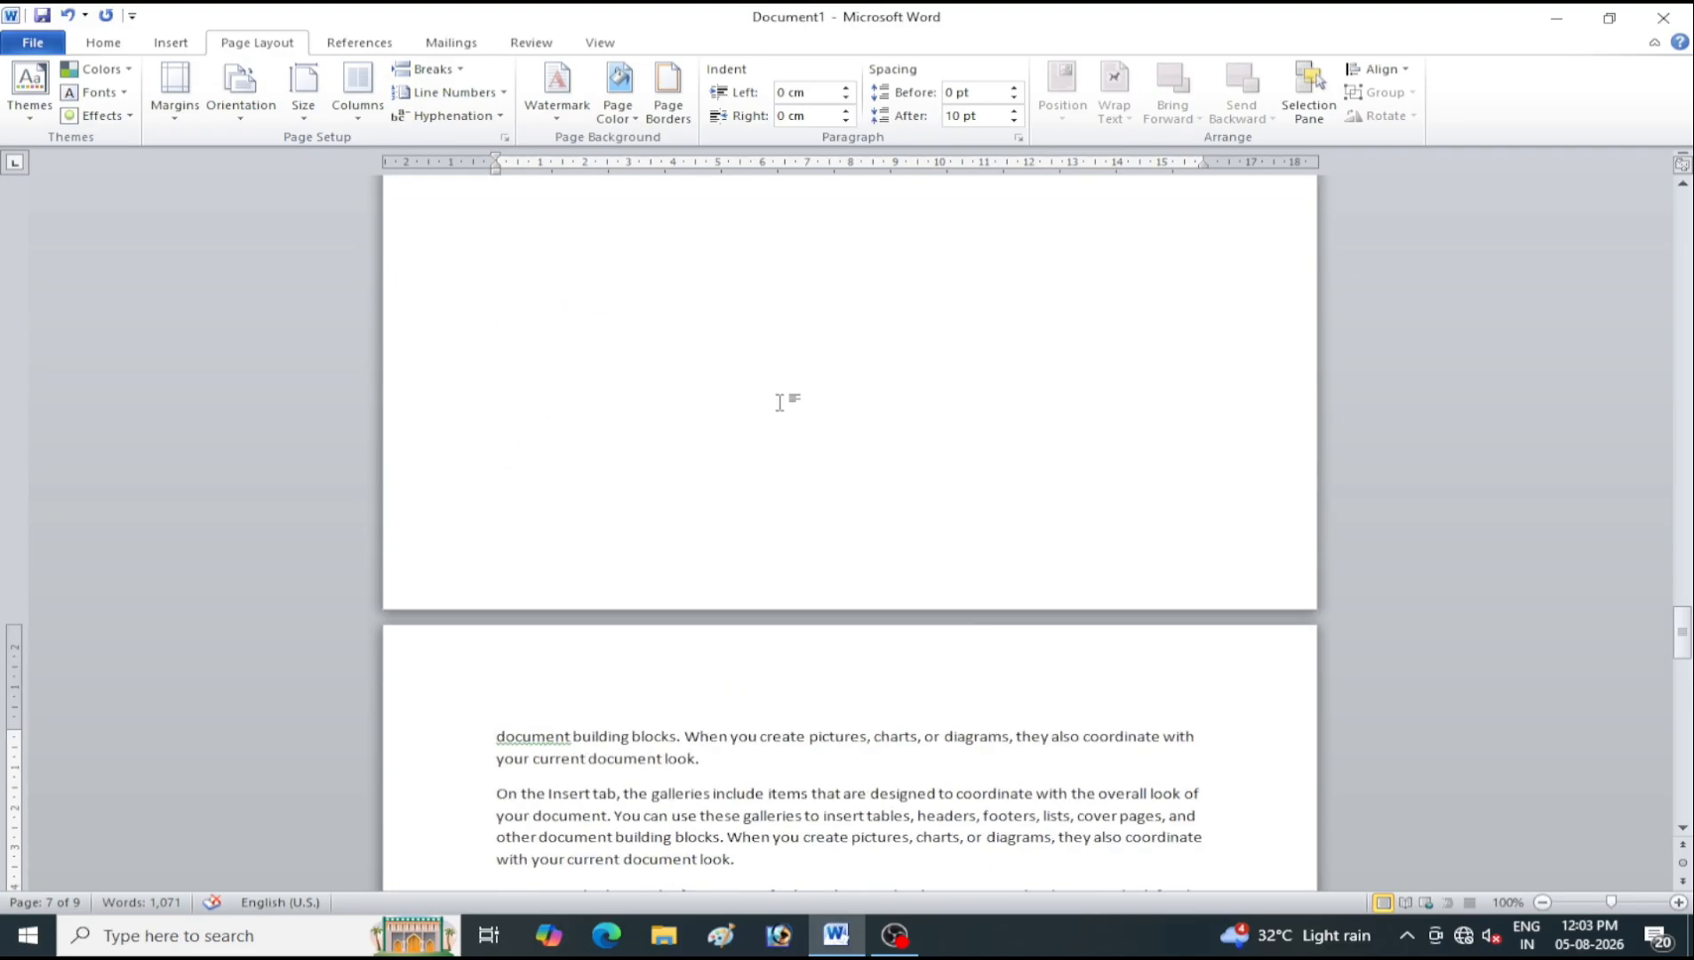
{"action": "scroll", "coordinate": [779, 402], "scroll_direction": "down", "scroll_amount": 15}
{"action": "scroll", "coordinate": [766, 362], "scroll_direction": "down", "scroll_amount": 5}
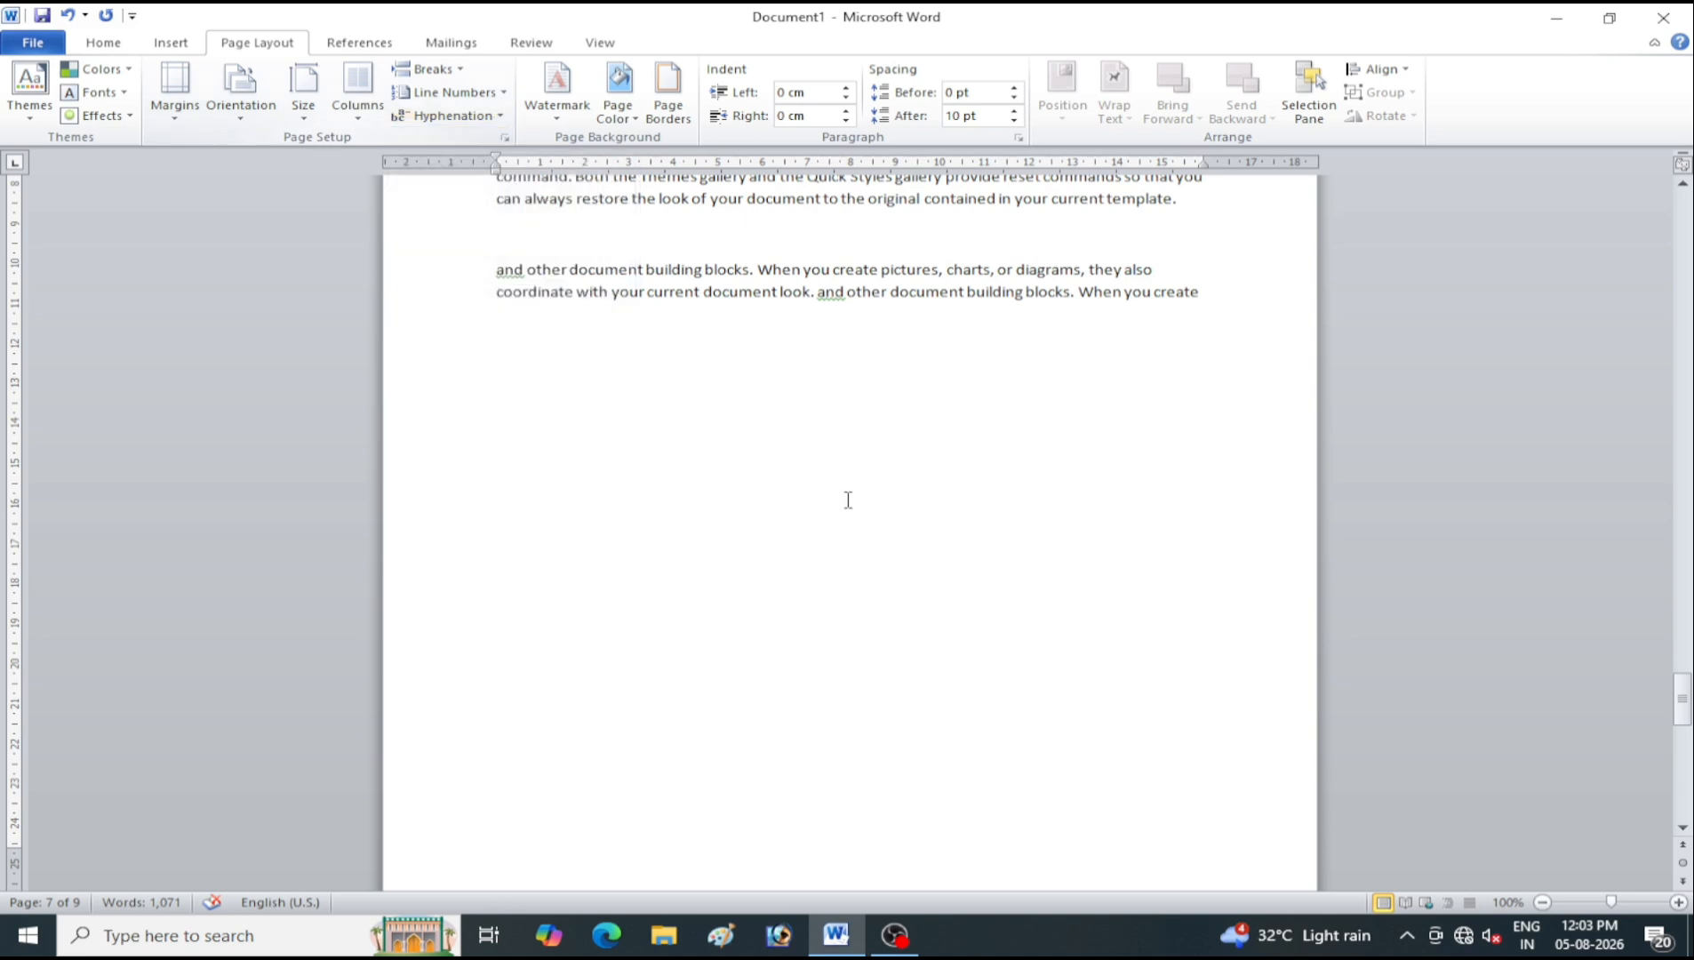
{"action": "scroll", "coordinate": [785, 468], "scroll_direction": "down", "scroll_amount": 8}
{"action": "scroll", "coordinate": [782, 461], "scroll_direction": "down", "scroll_amount": 3}
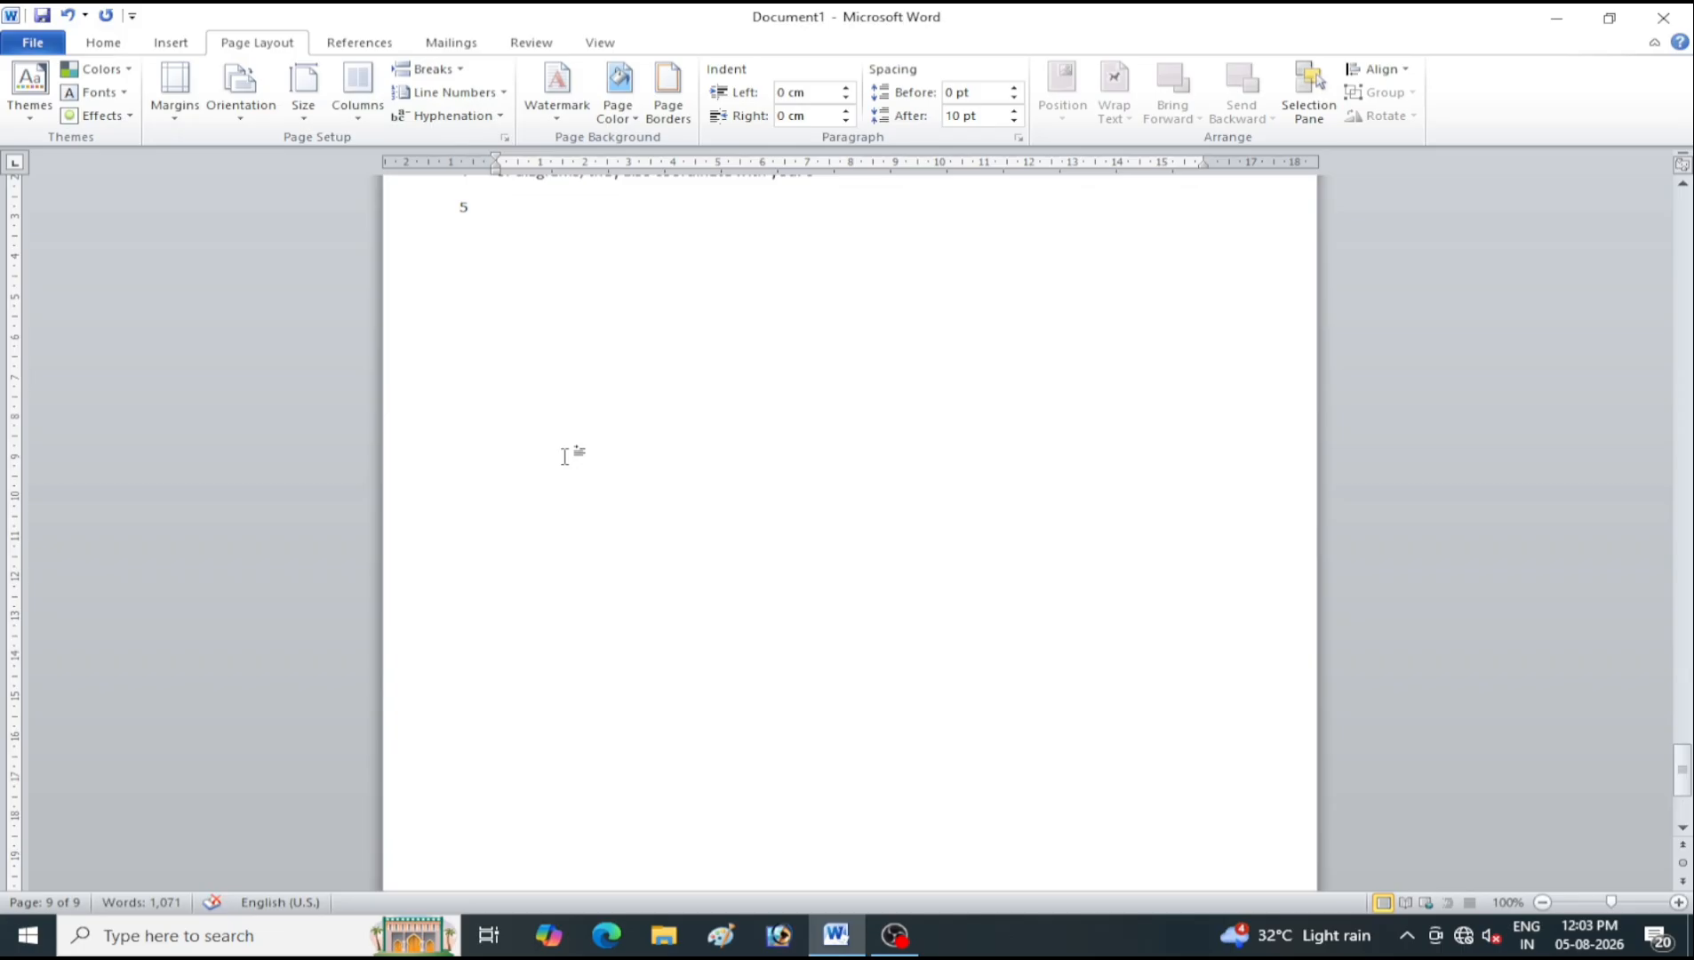
{"action": "left_click", "coordinate": [480, 94]}
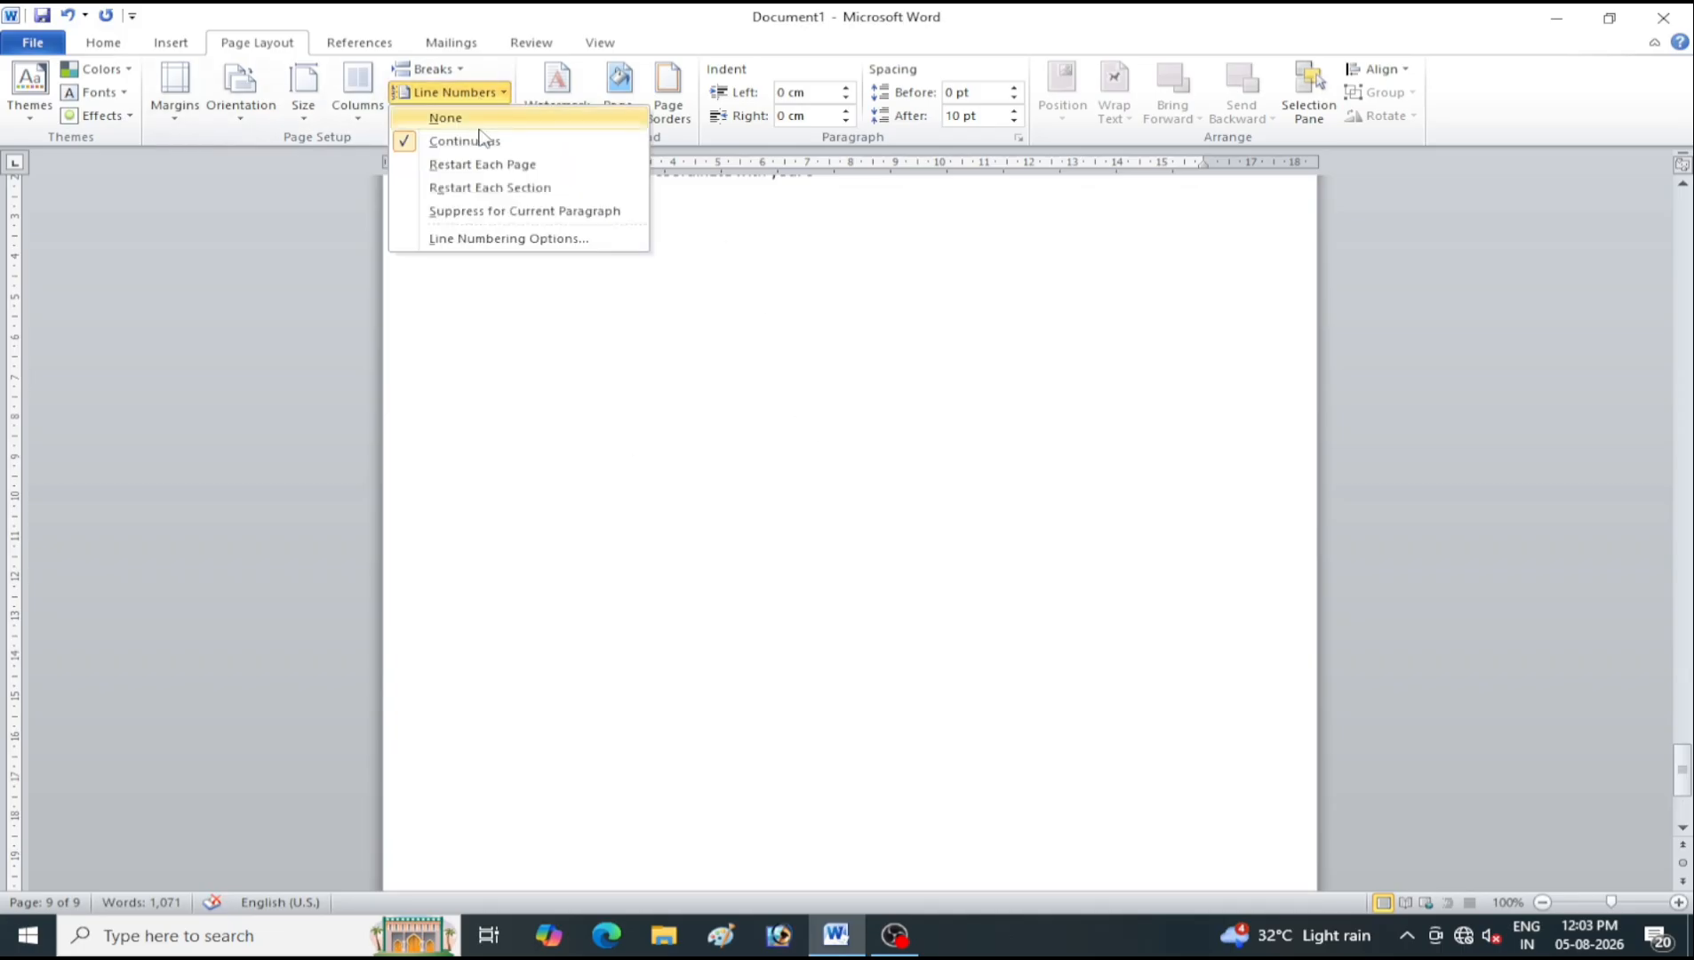
{"action": "left_click", "coordinate": [478, 118]}
Add a new page at the end of the document and fill it with sample paragraphs using =rand()
{"action": "key", "text": "ctrl+Return"}
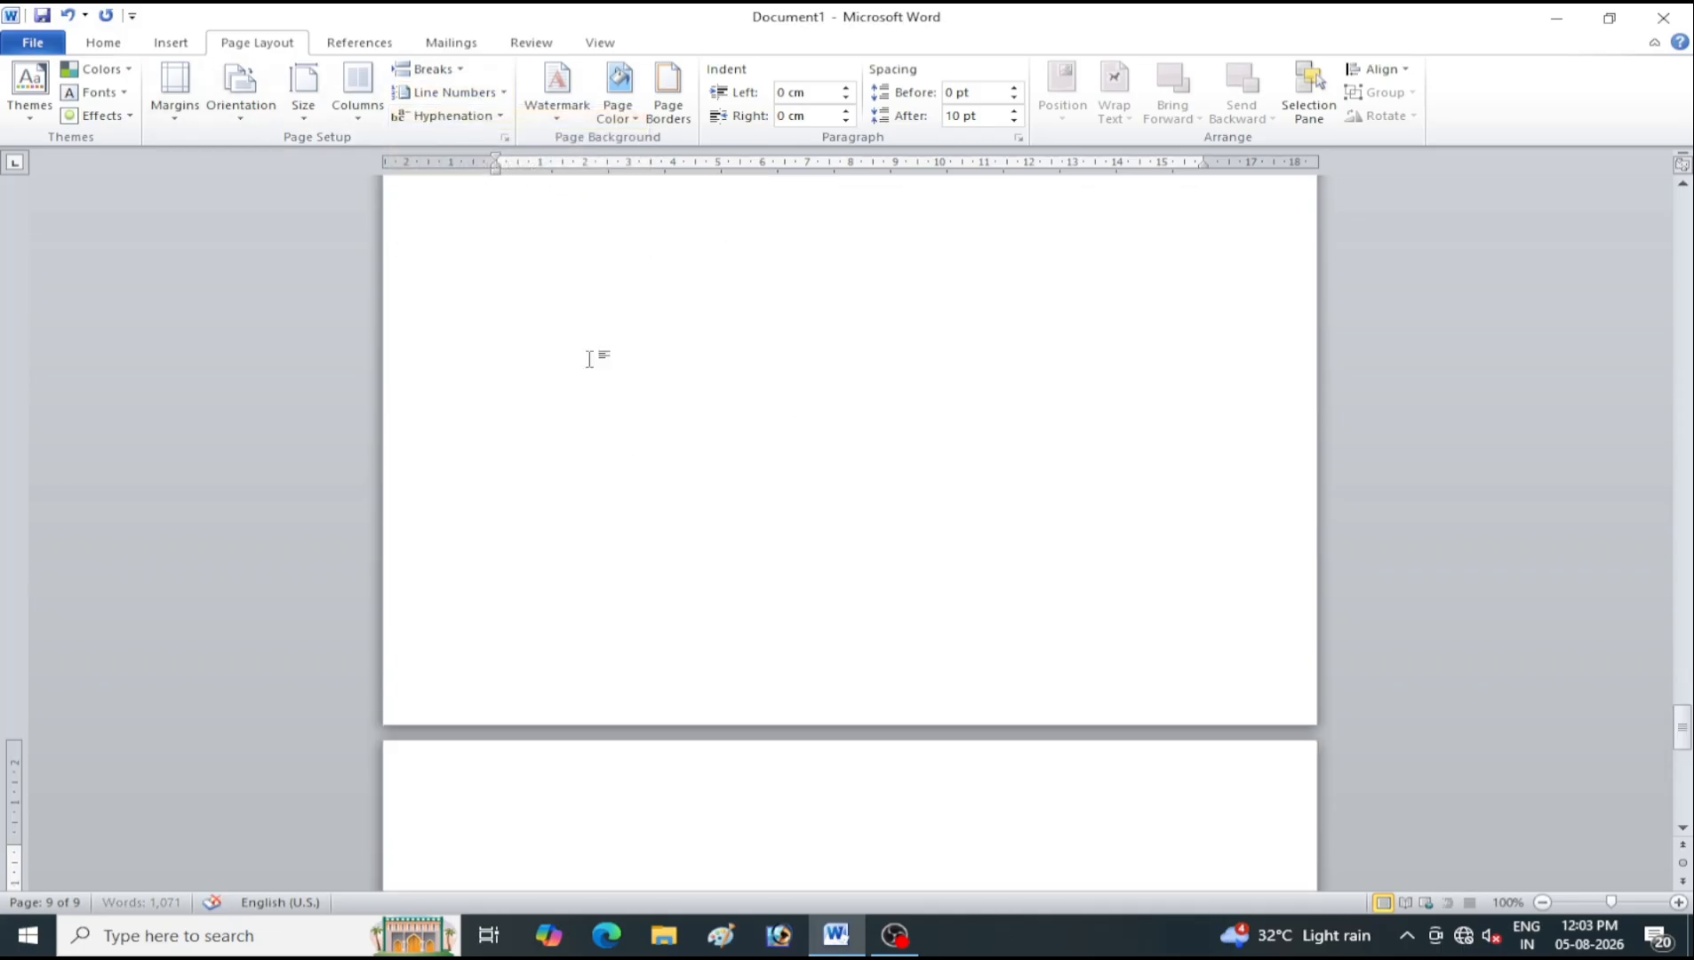
{"action": "scroll", "coordinate": [696, 530], "scroll_direction": "down", "scroll_amount": 6}
{"action": "scroll", "coordinate": [717, 519], "scroll_direction": "down", "scroll_amount": 3}
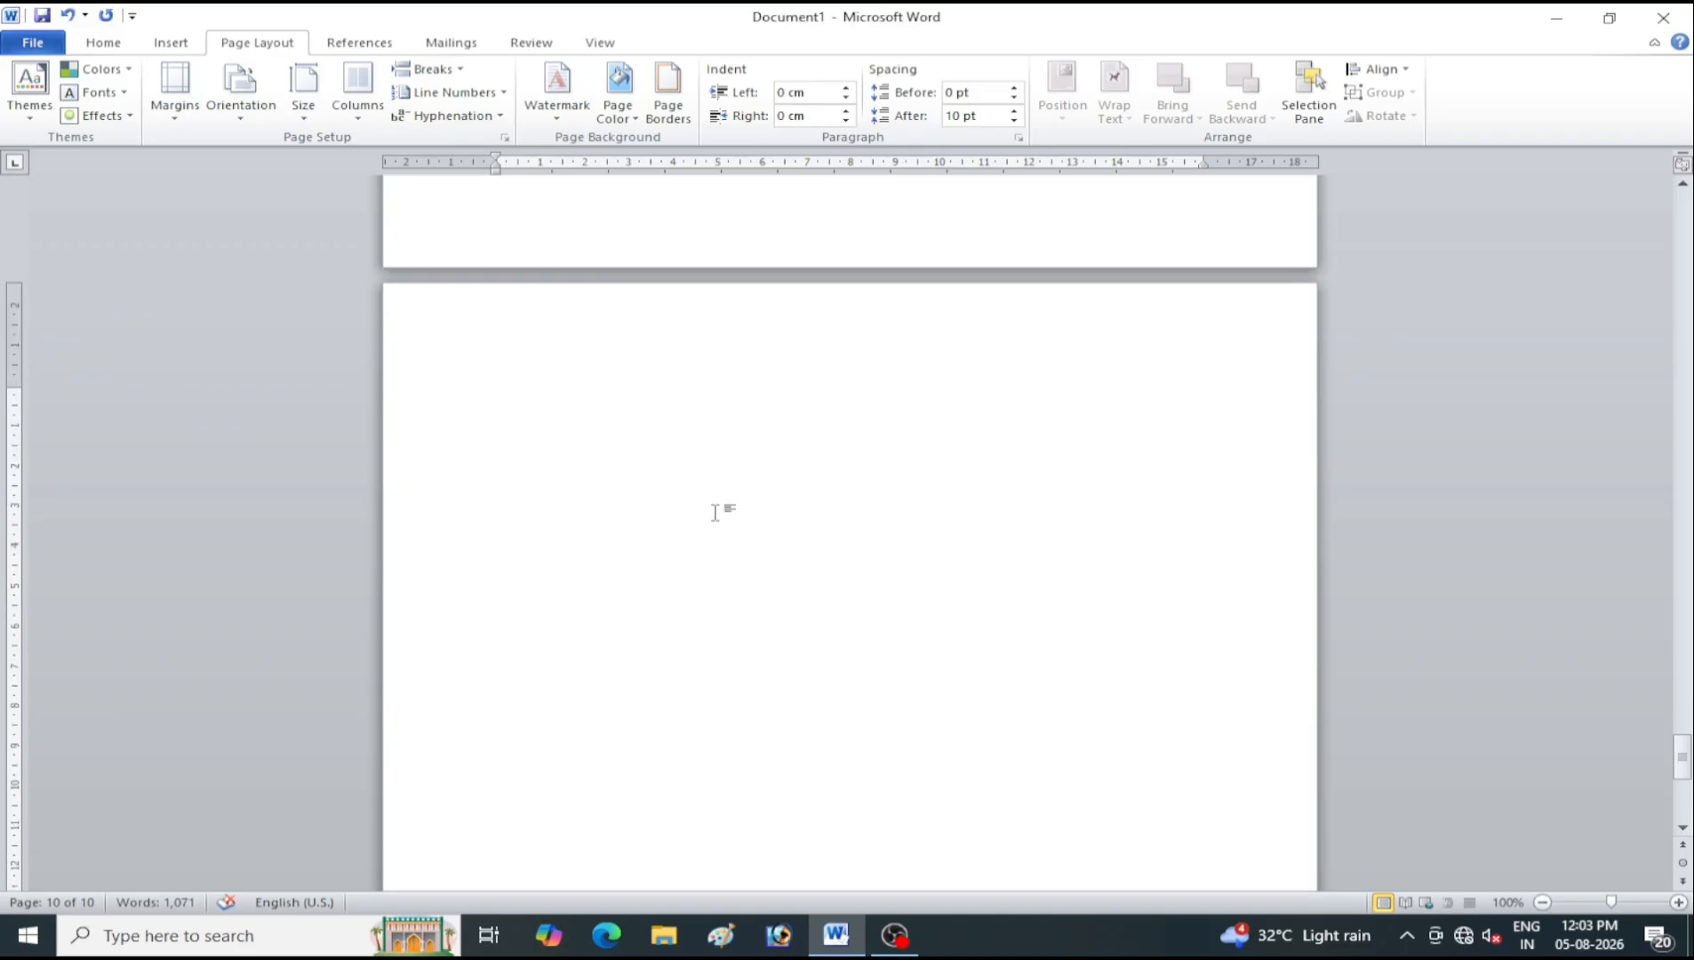
{"action": "type", "text": "=rand()"}
{"action": "key", "text": "Return"}
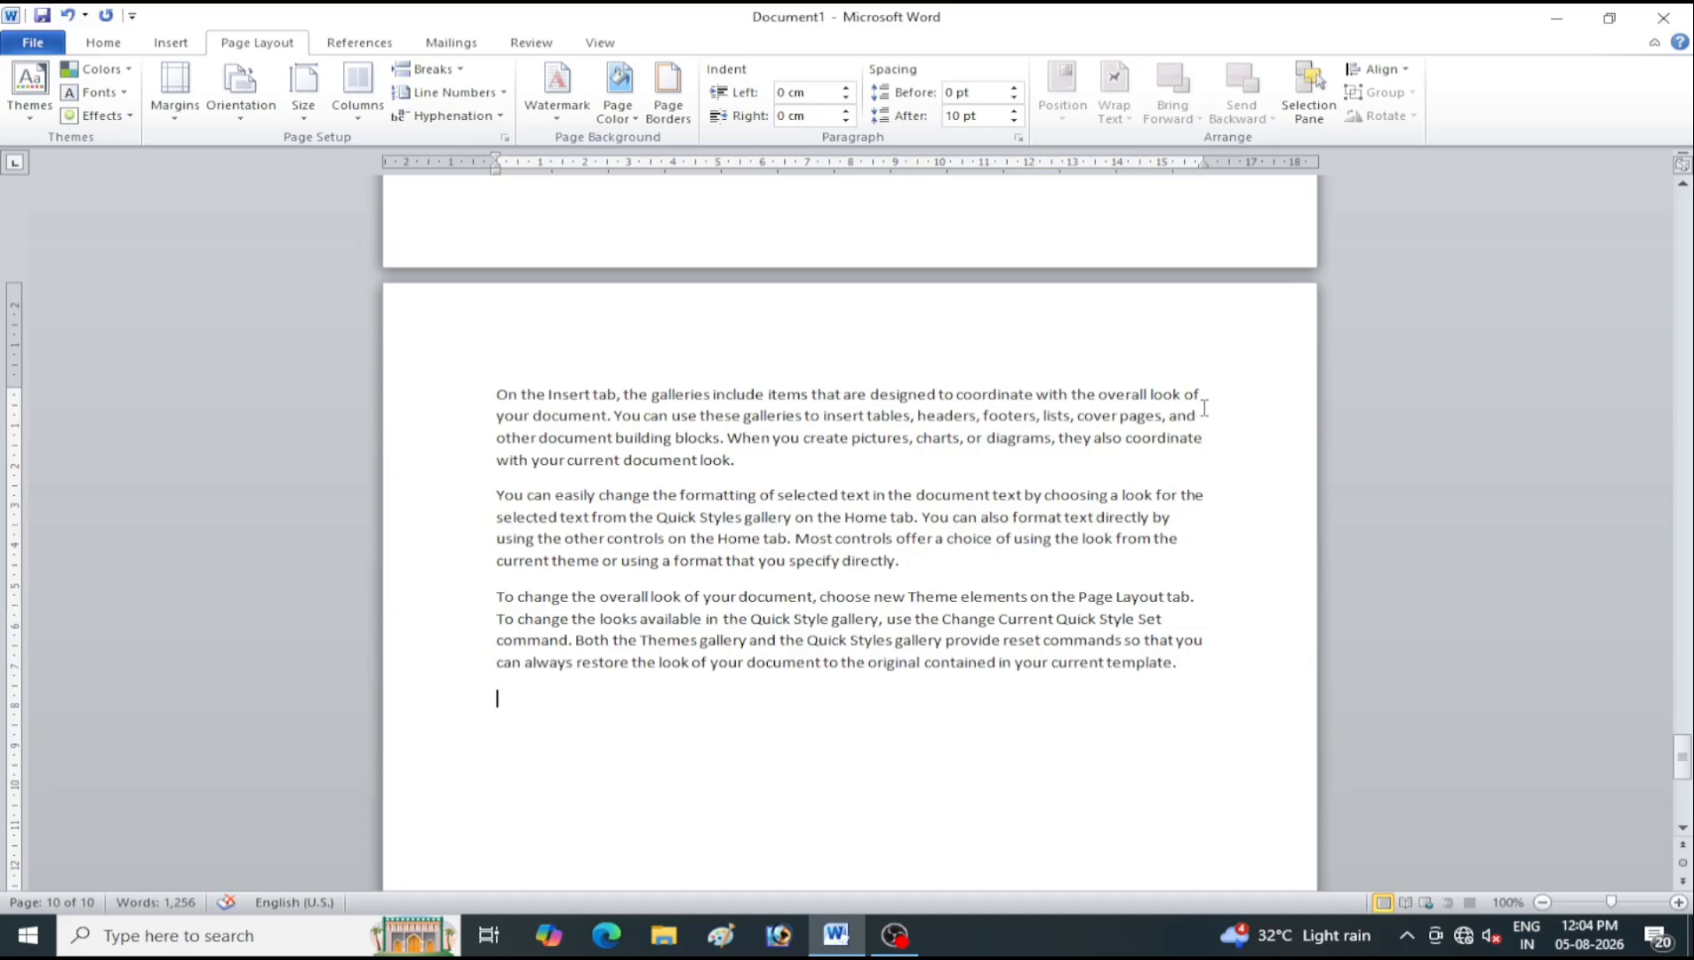
Turn on automatic hyphenation for the document and check the line endings of the sample text's second paragraph
{"action": "left_click_drag", "start_coordinate": [1124, 394], "coordinate": [1220, 691]}
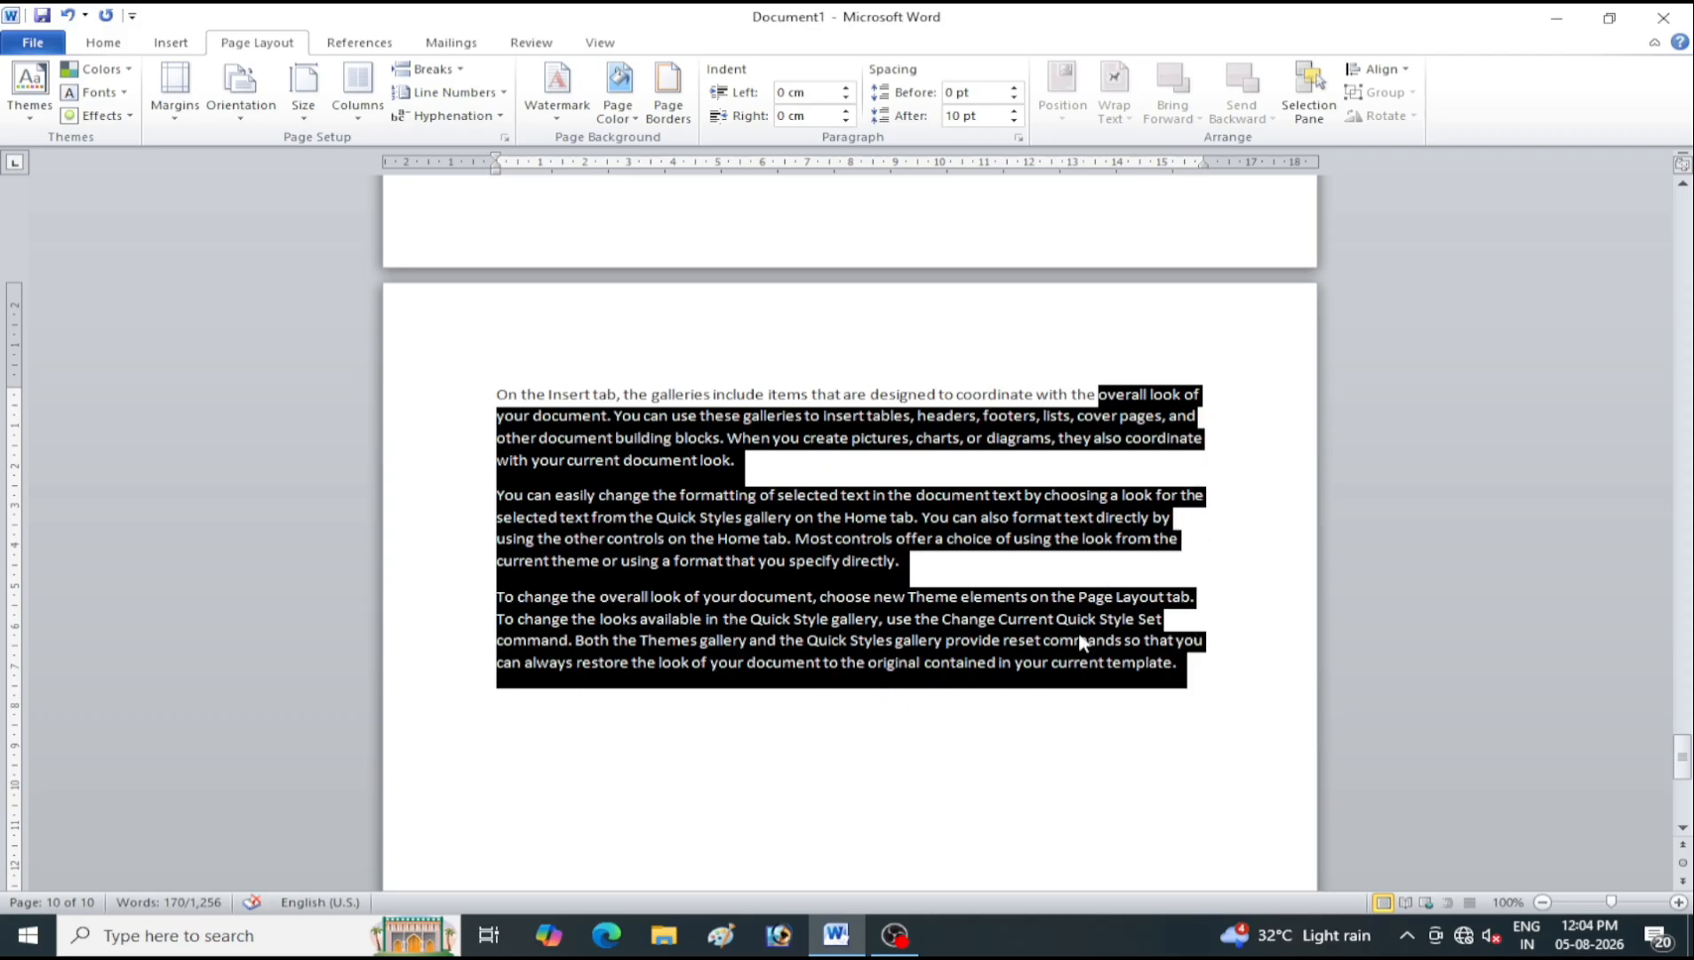
{"action": "left_click", "coordinate": [1199, 531]}
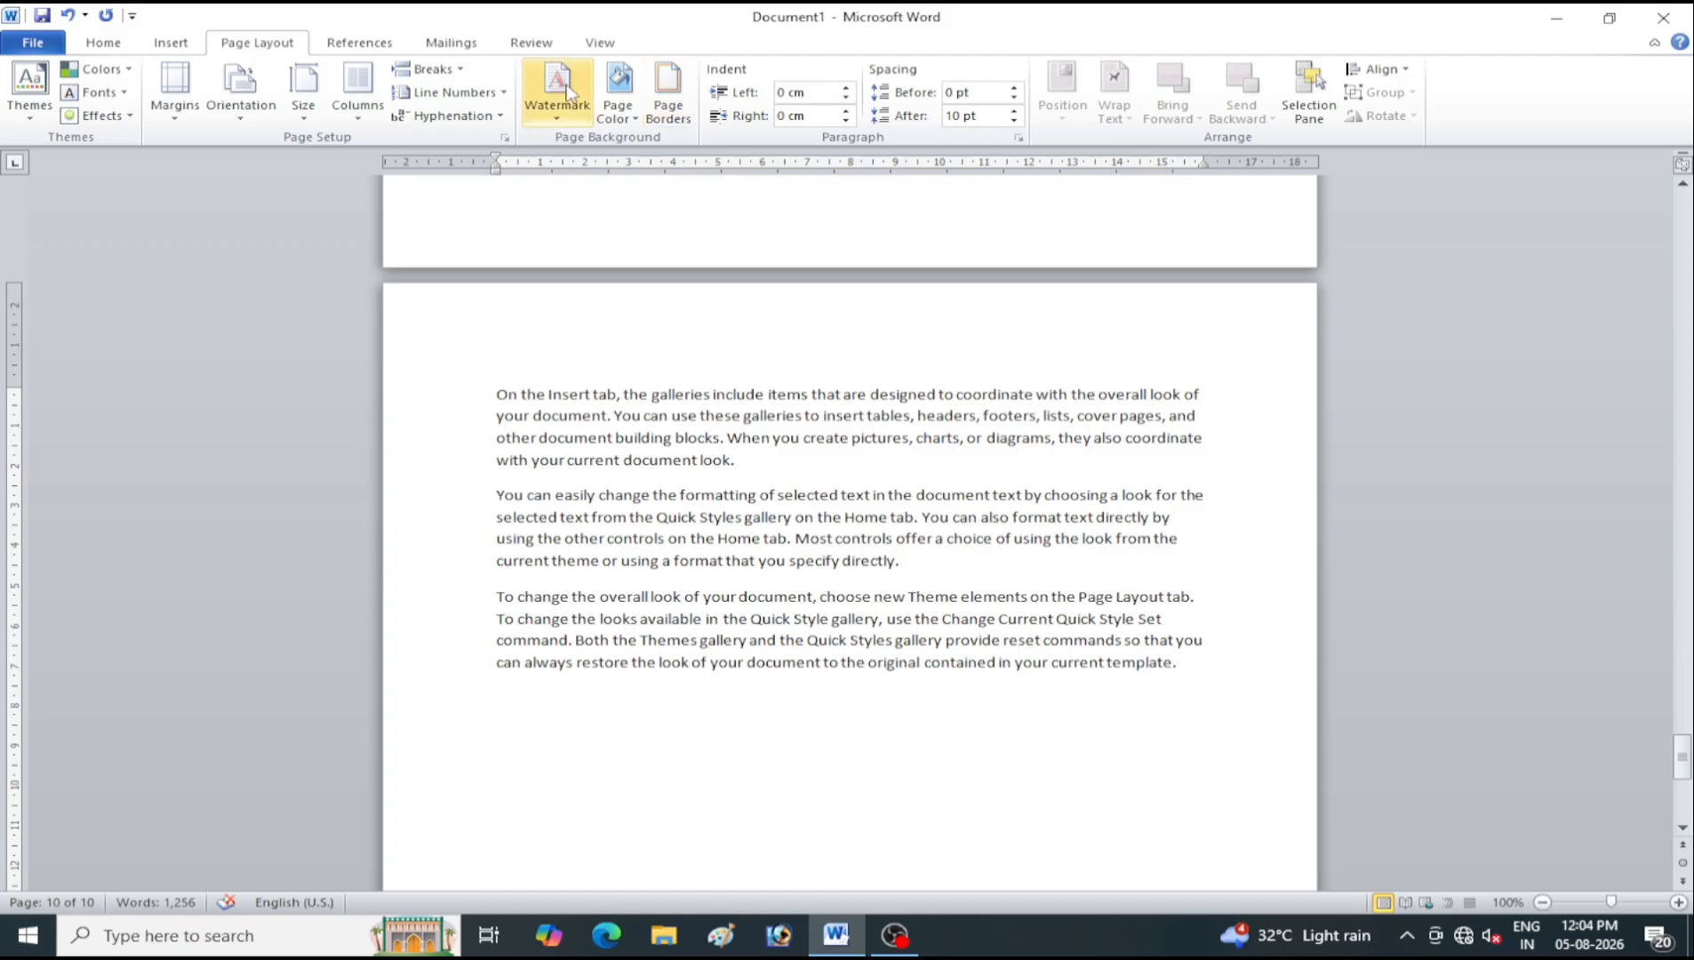
{"action": "left_click", "coordinate": [476, 116]}
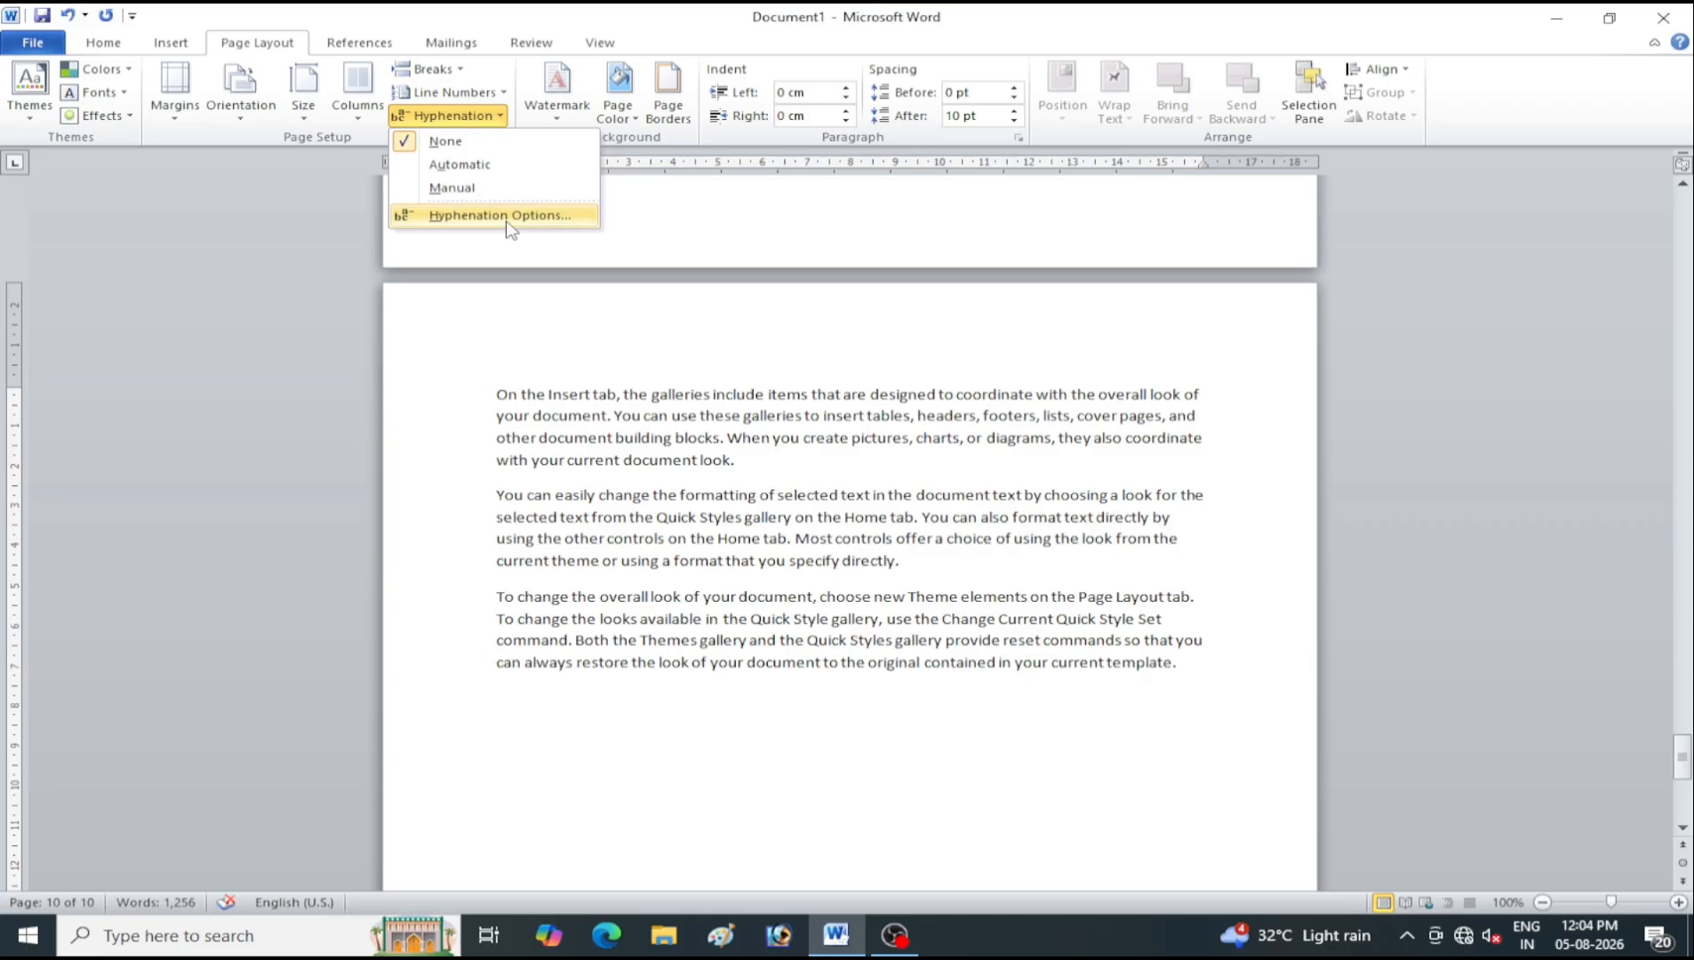
{"action": "left_click", "coordinate": [503, 165]}
{"action": "left_click", "coordinate": [1212, 527]}
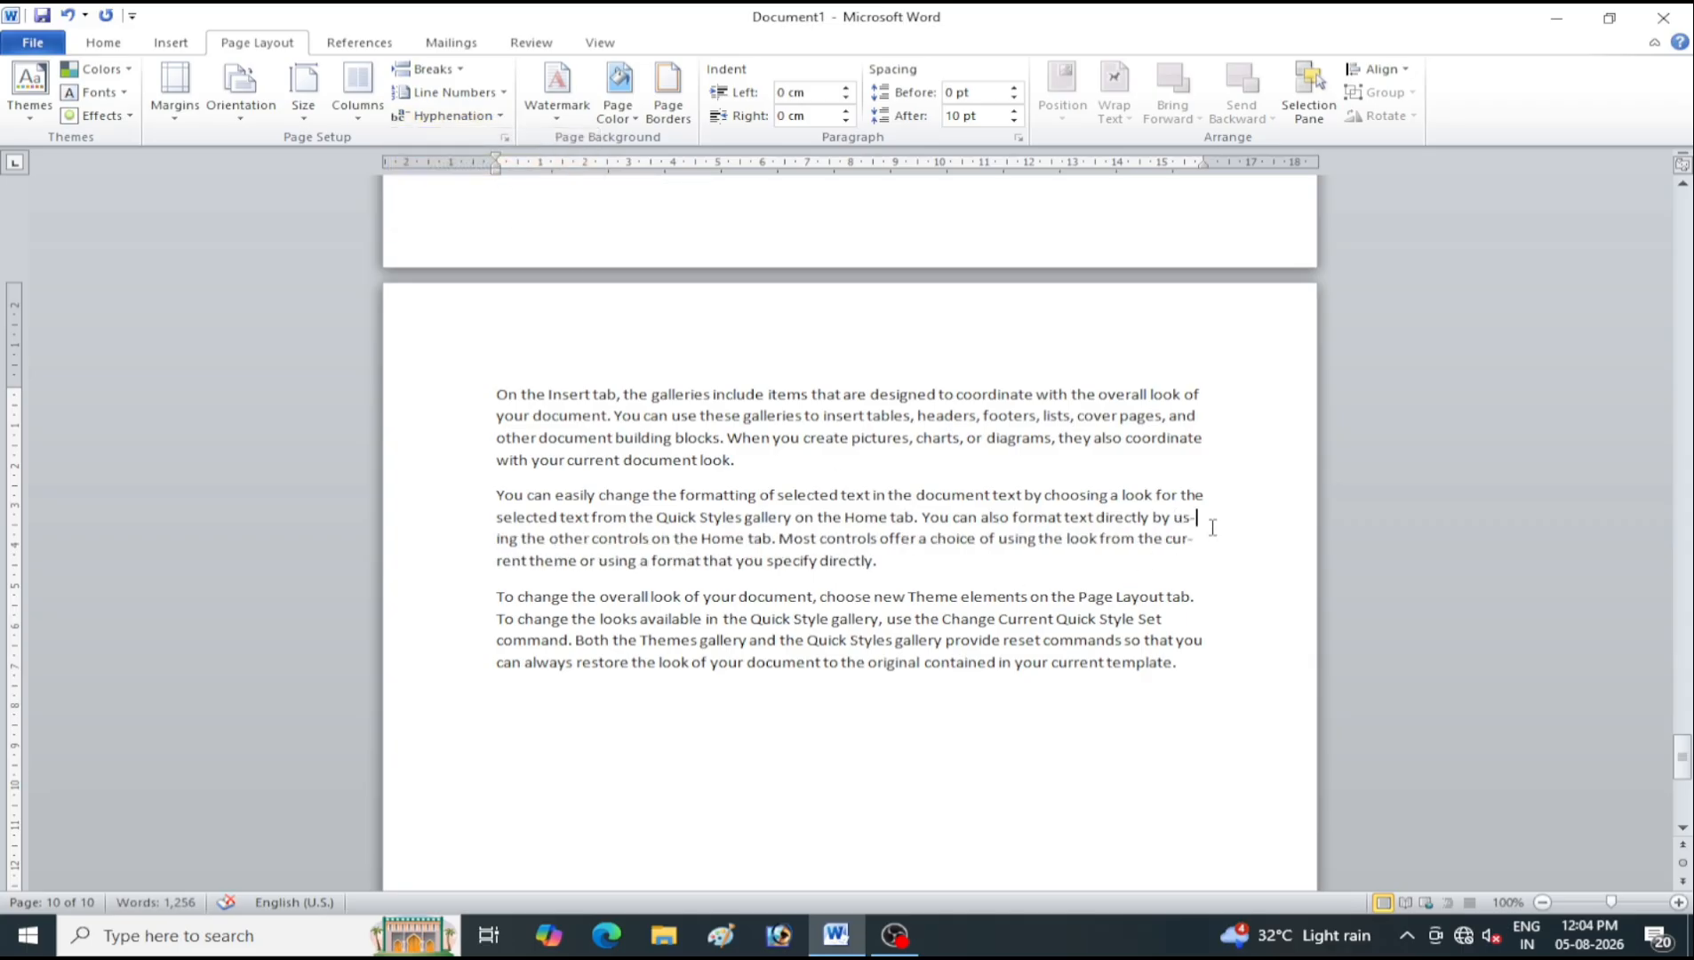
{"action": "left_click_drag", "start_coordinate": [1196, 561], "coordinate": [1157, 523]}
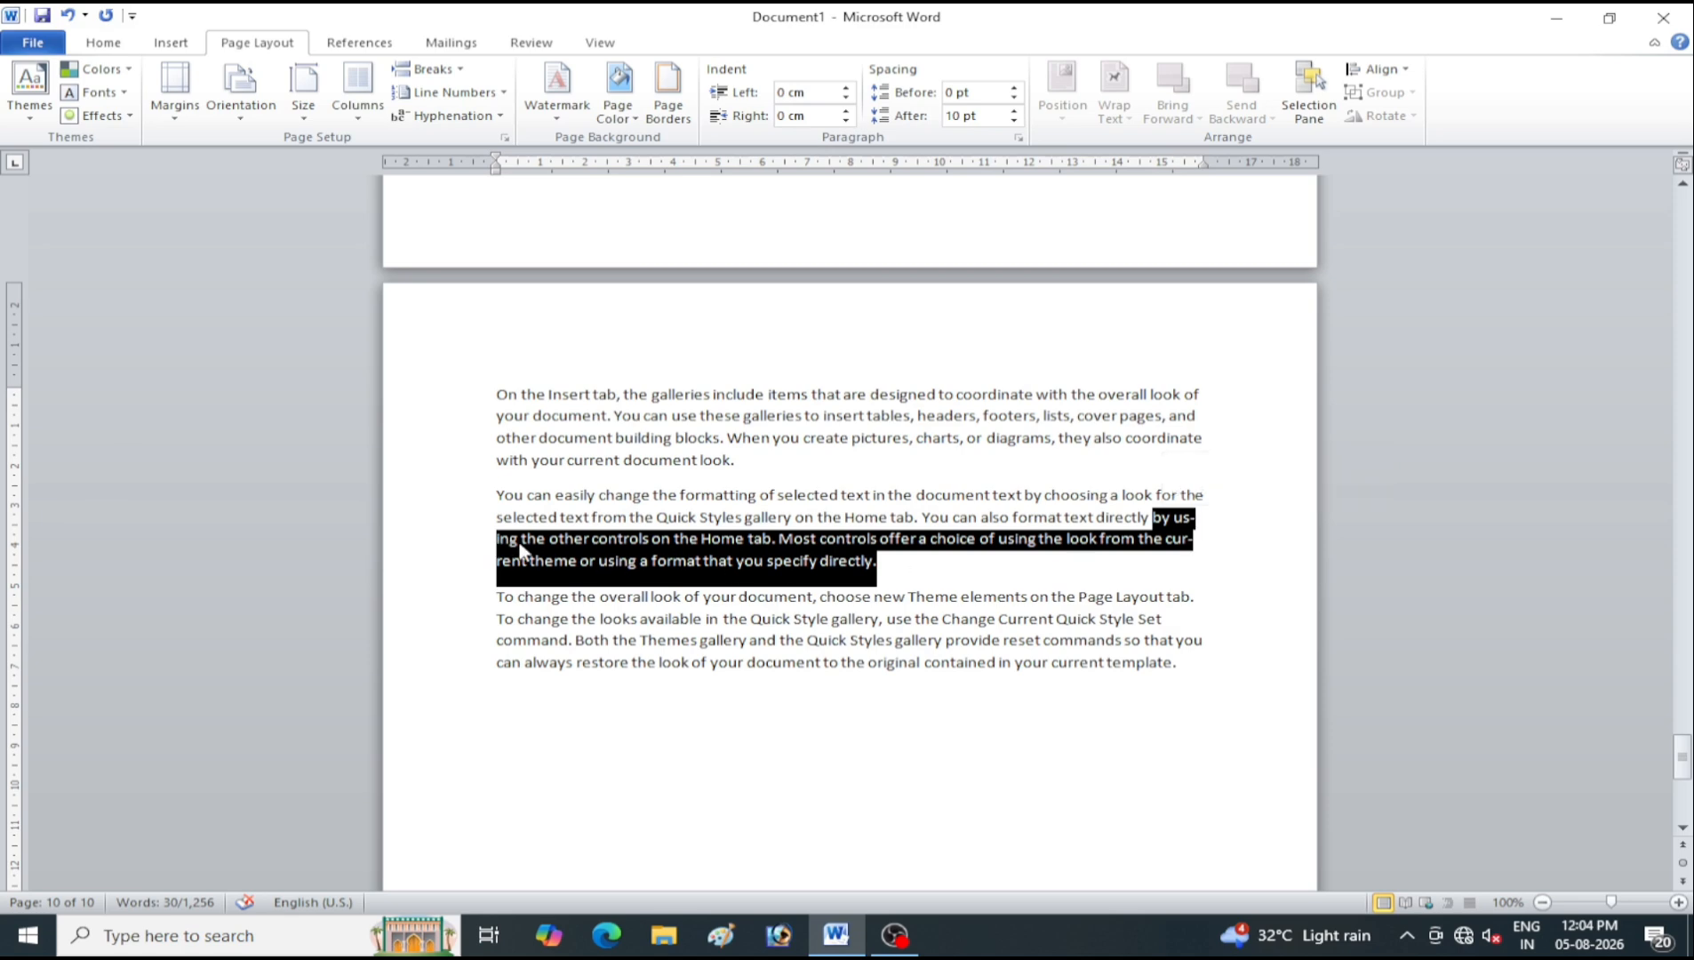
{"action": "left_click", "coordinate": [1200, 554]}
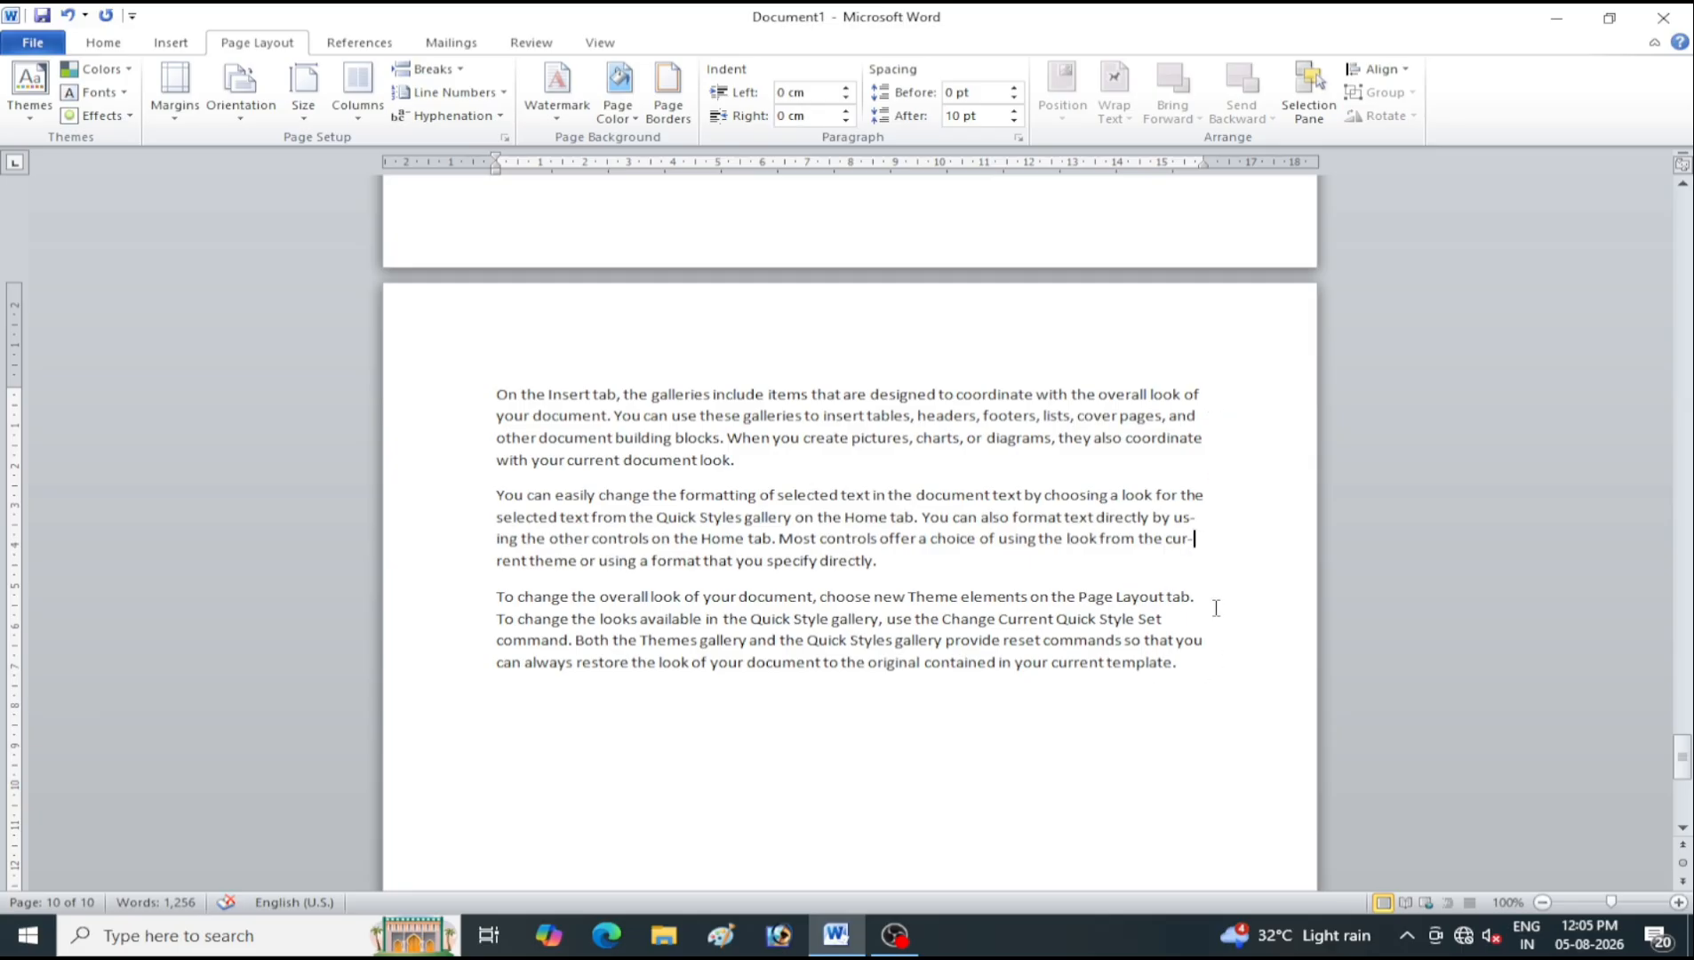
Start manual hyphenation, accepting the suggested break in "using" and rejecting the one in "current"
{"action": "left_click", "coordinate": [462, 116]}
{"action": "left_click", "coordinate": [484, 194]}
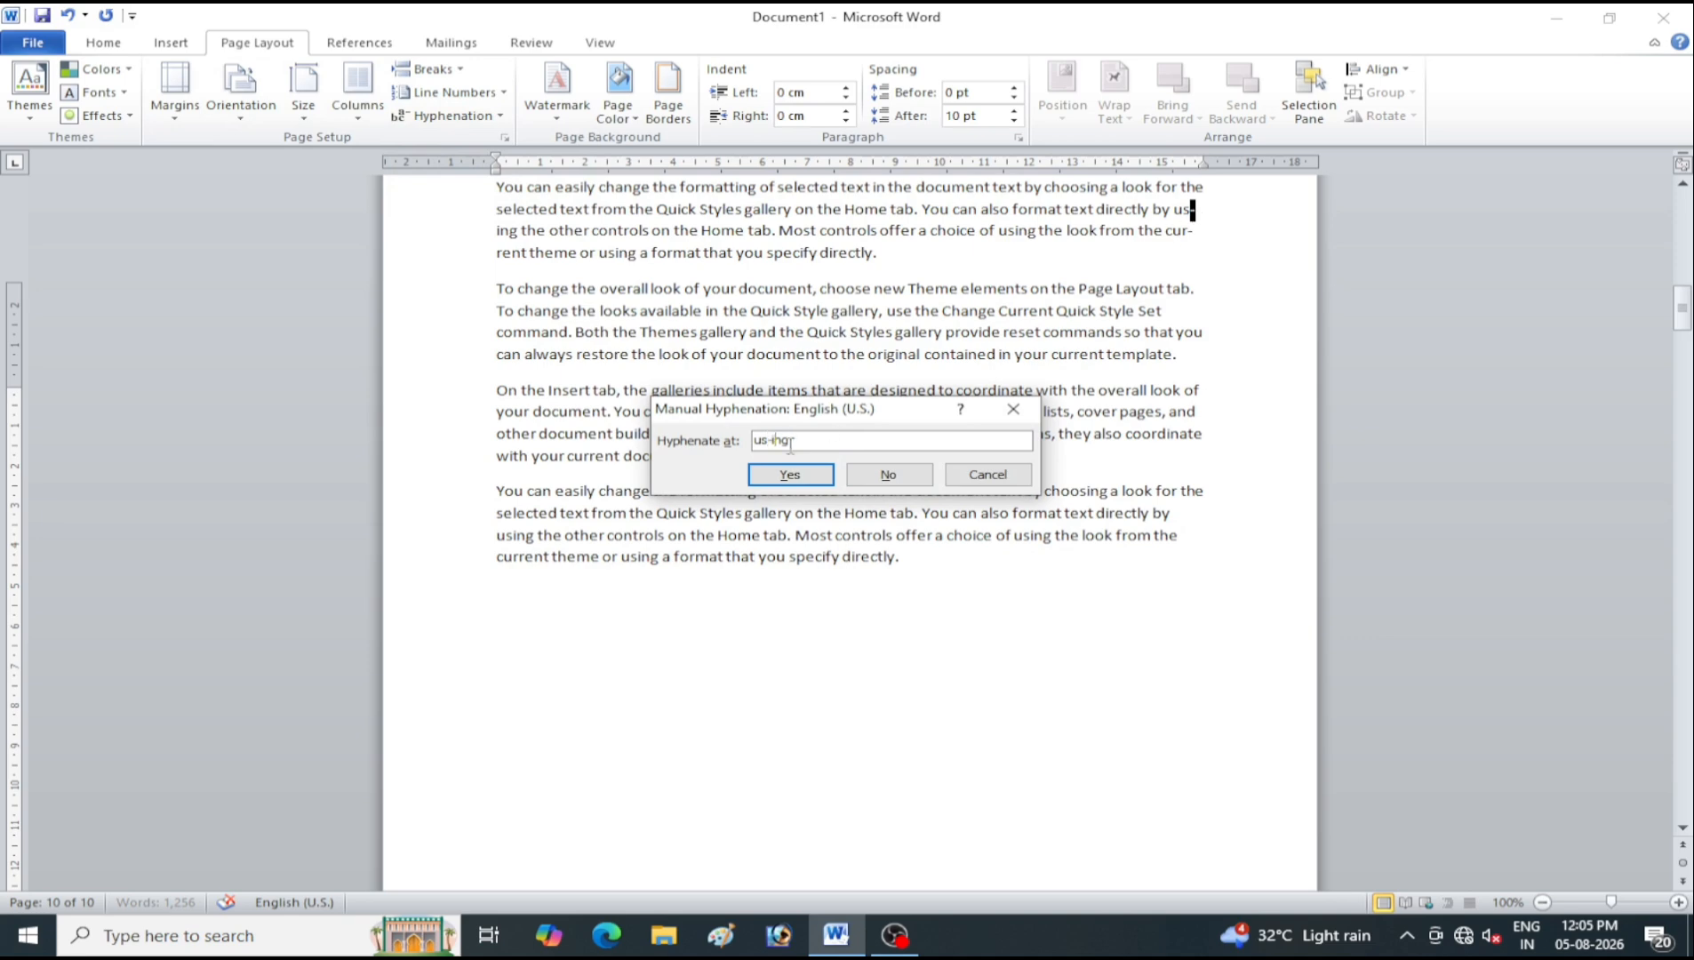
{"action": "left_click", "coordinate": [791, 476]}
{"action": "left_click", "coordinate": [890, 478]}
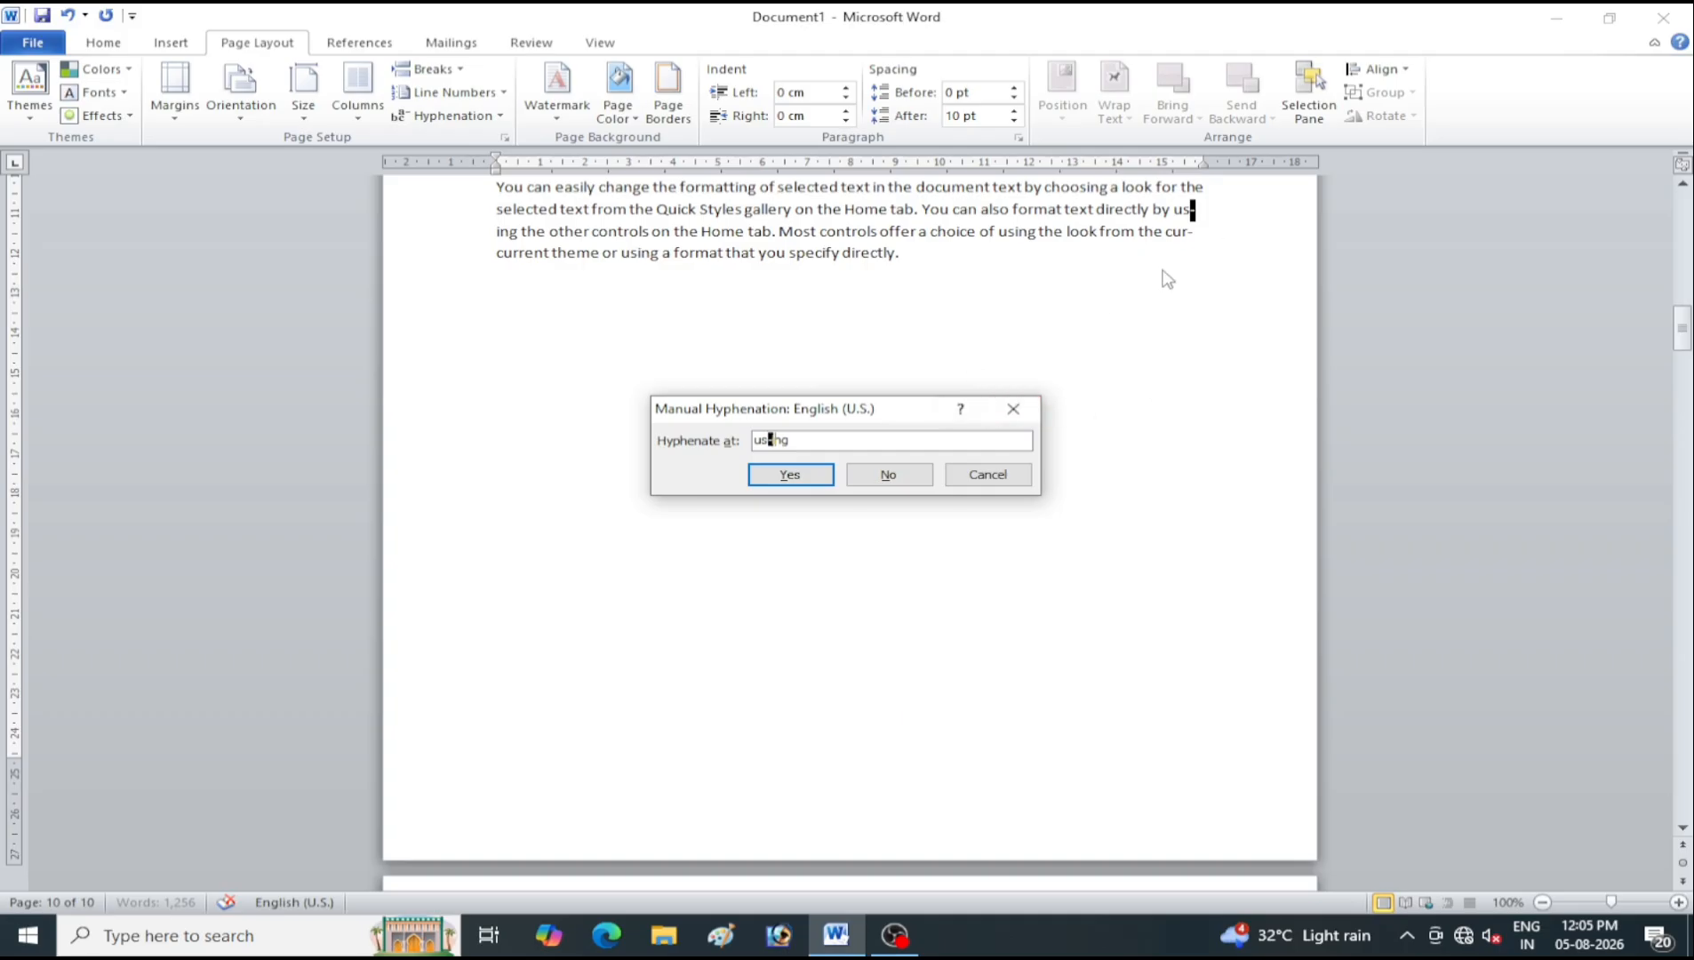
{"action": "left_click", "coordinate": [786, 476]}
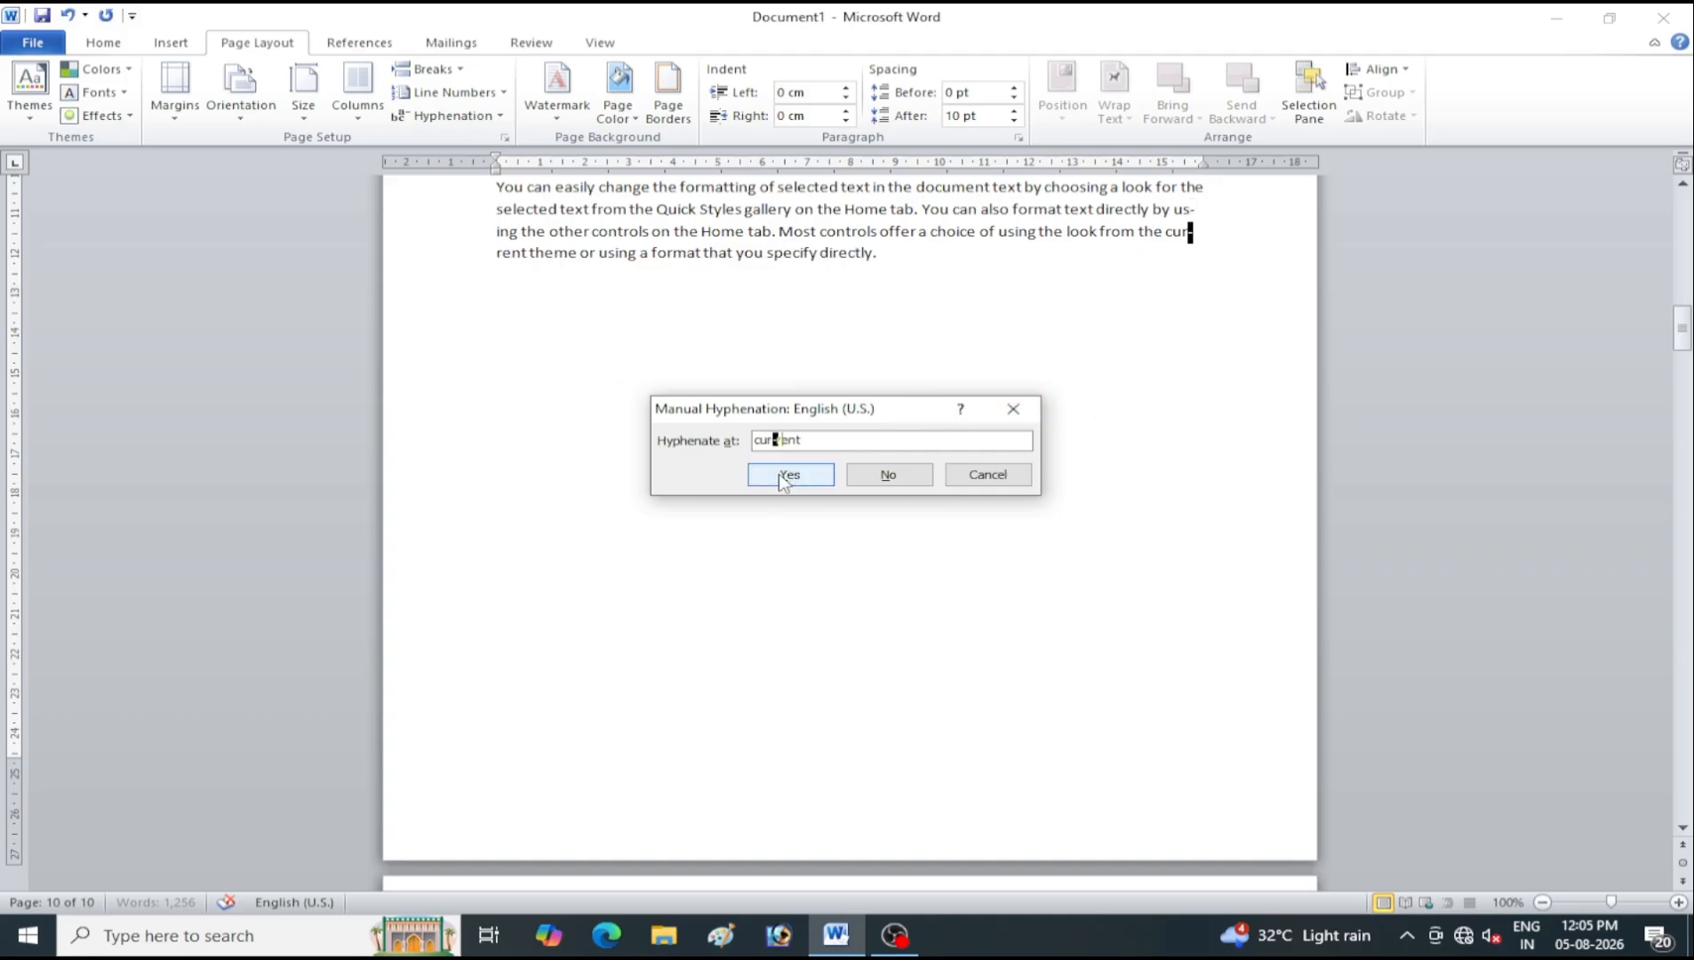
{"action": "left_click", "coordinate": [884, 476]}
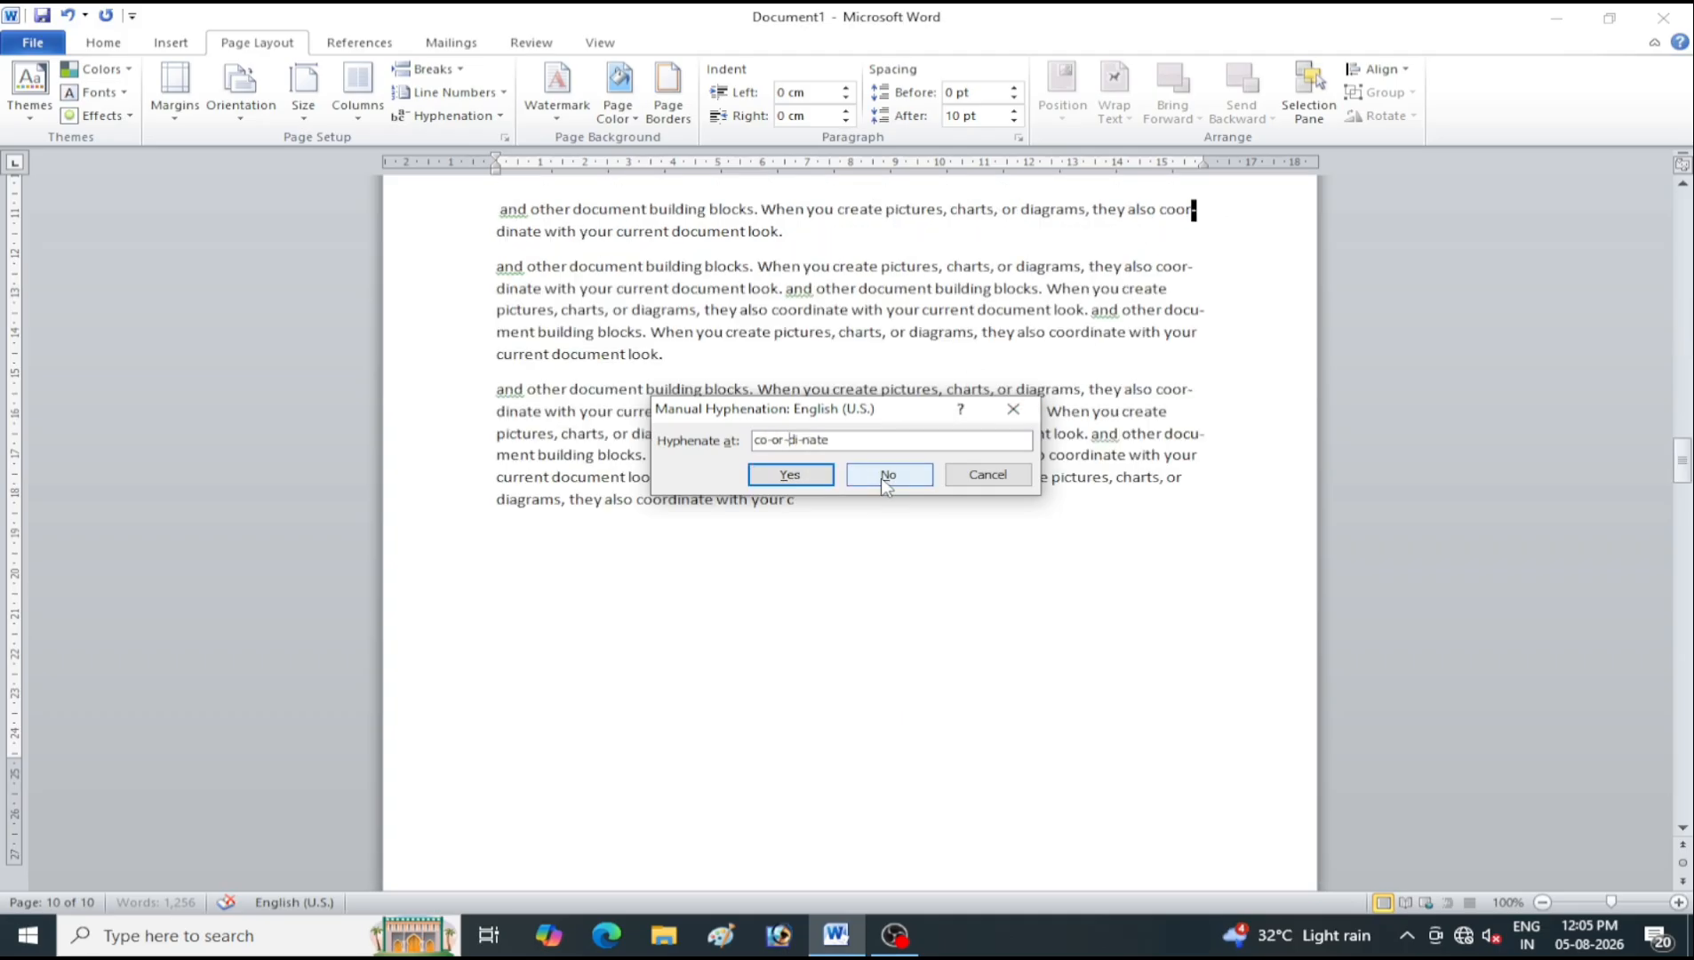
Continue through the suggested breaks, accepting those for "coordinate" and "current" and all but one for "document", and stop the manual hyphenation
{"action": "left_click", "coordinate": [792, 478]}
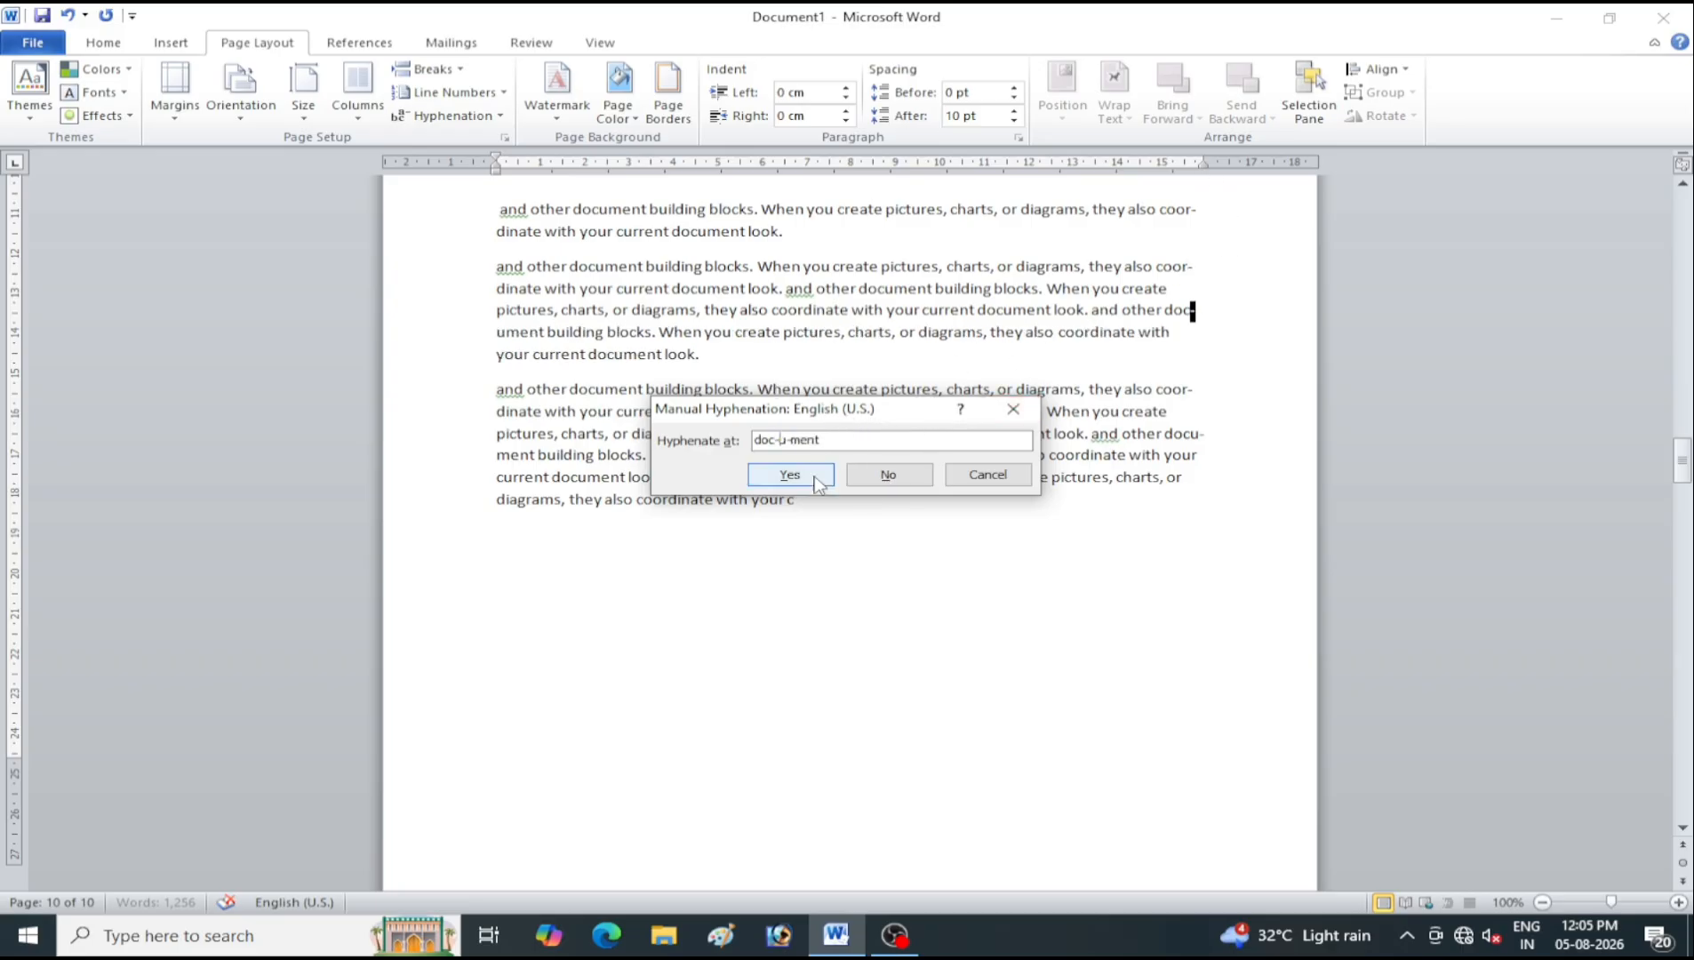
{"action": "left_click", "coordinate": [892, 476]}
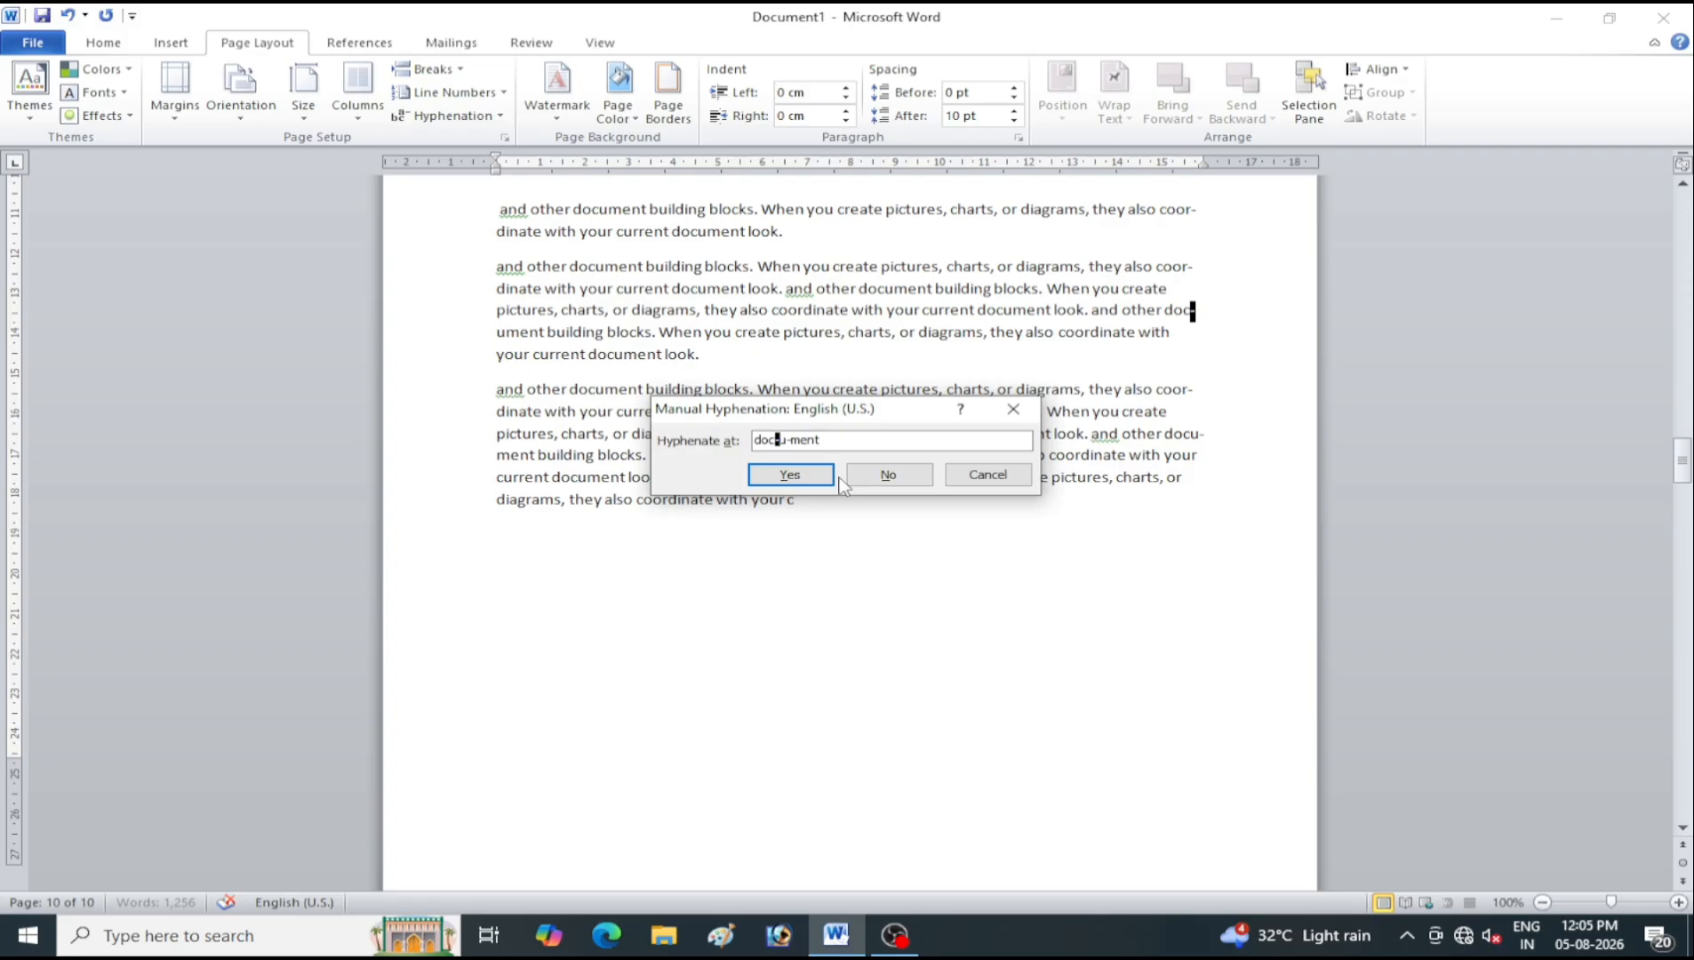
{"action": "left_click", "coordinate": [791, 476]}
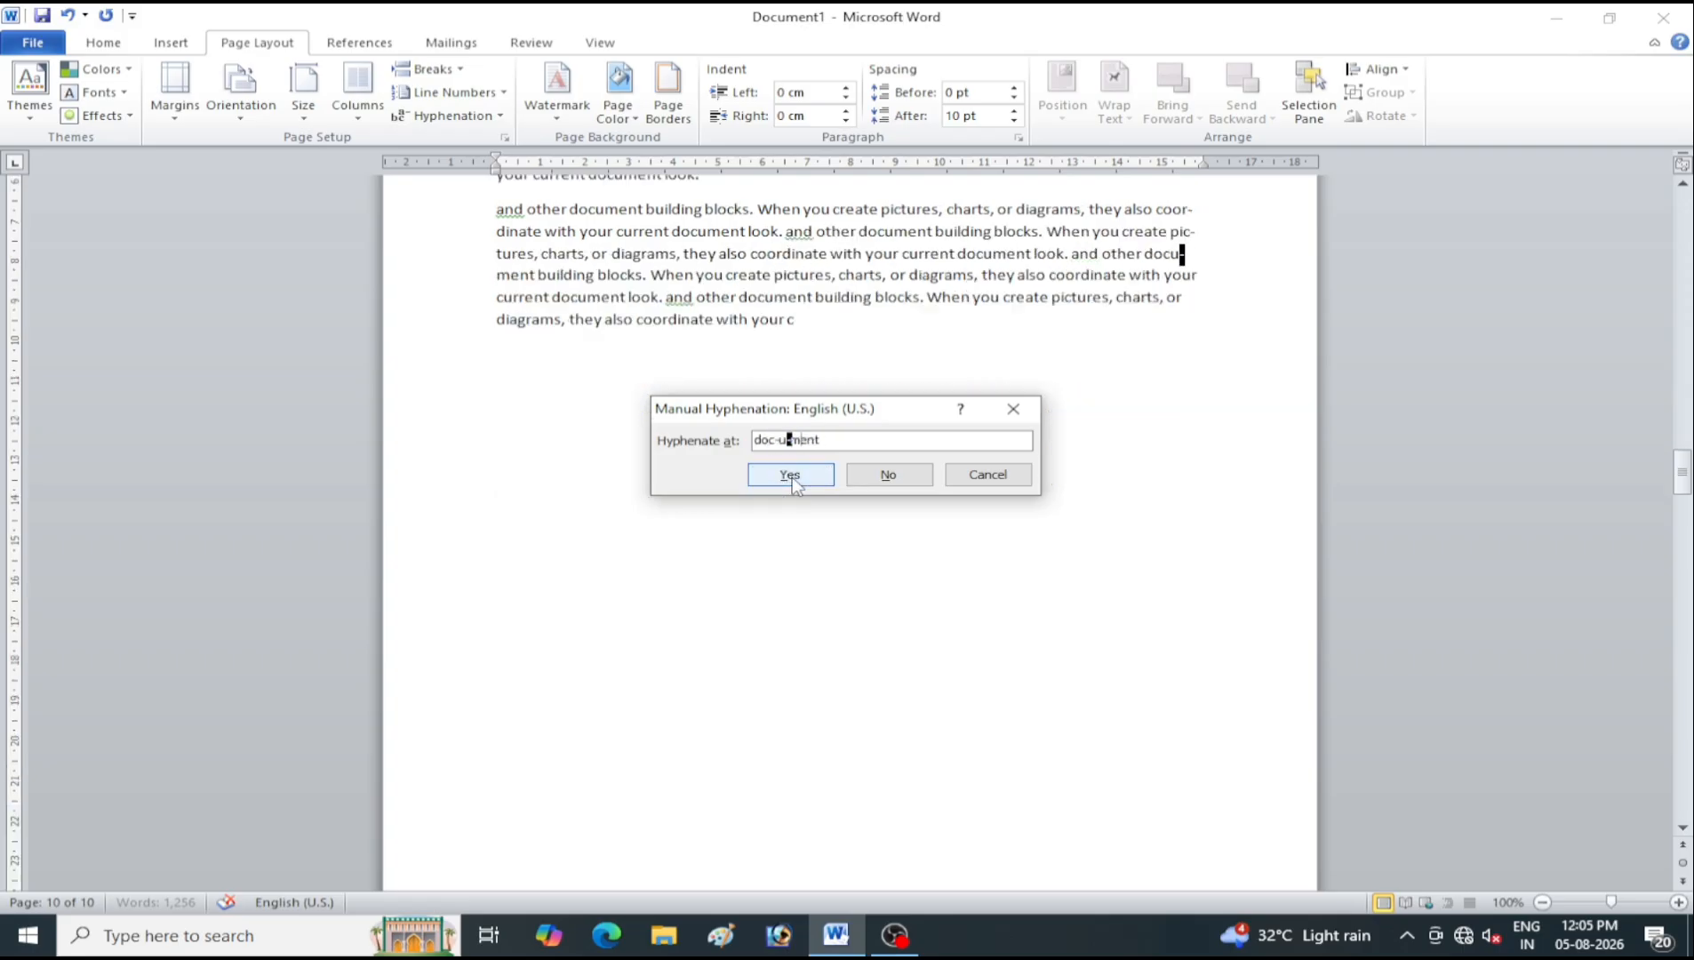
{"action": "left_click", "coordinate": [791, 476]}
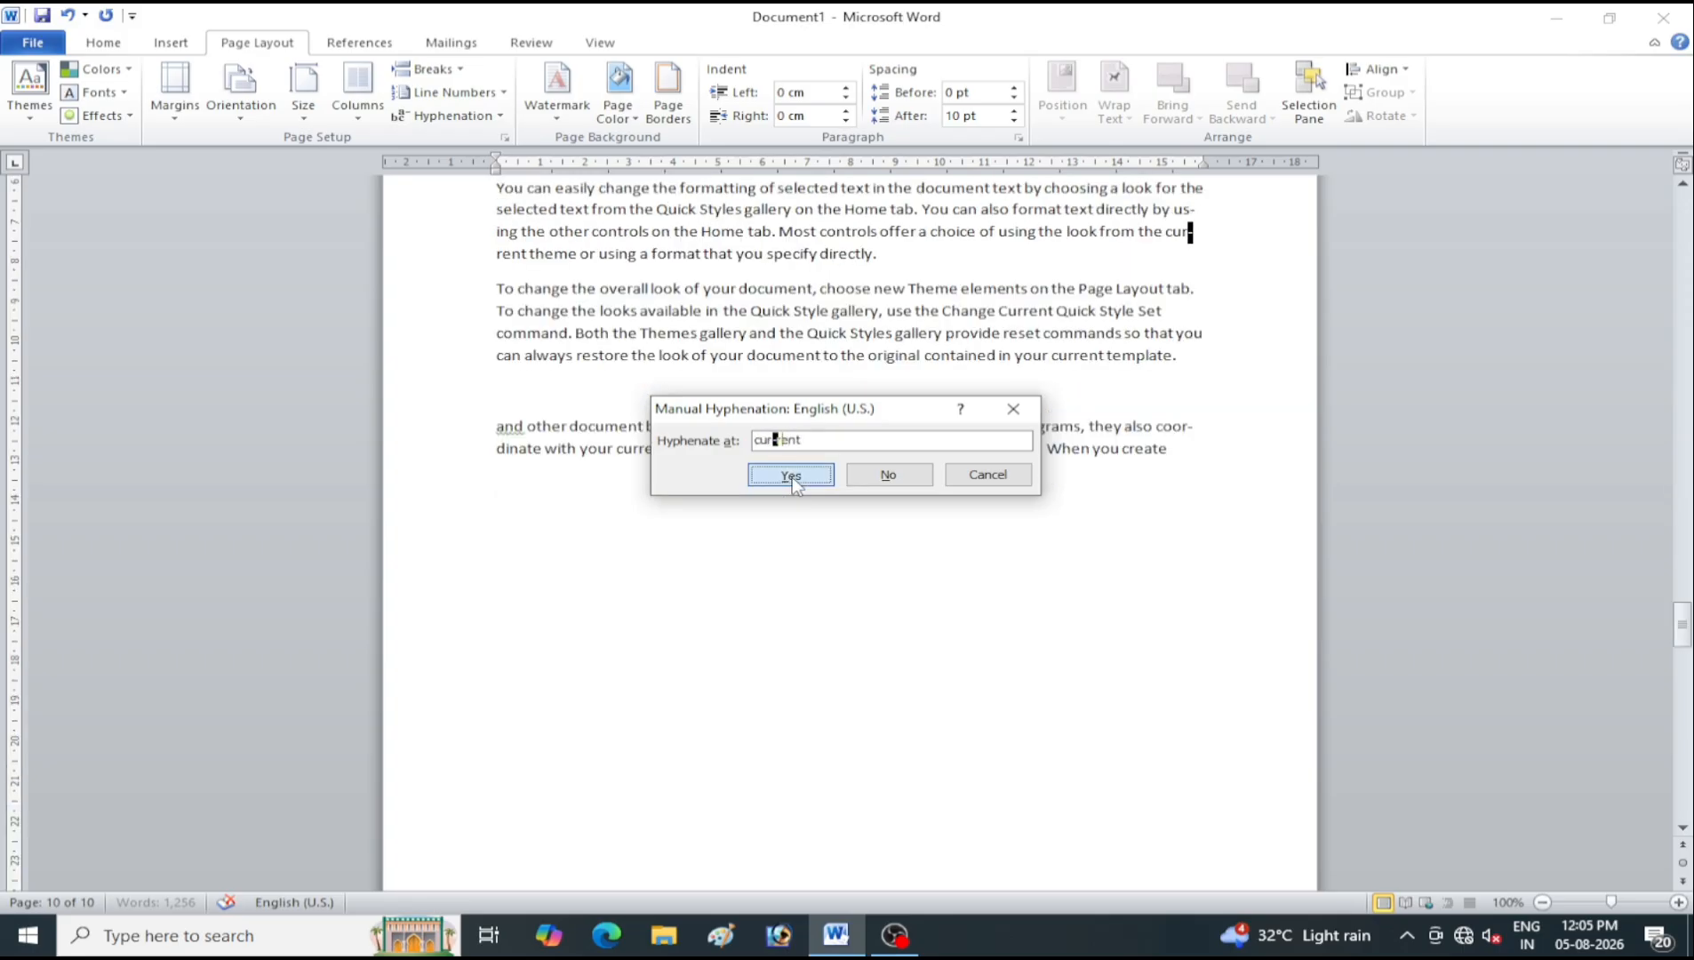
{"action": "left_click", "coordinate": [791, 475]}
{"action": "left_click", "coordinate": [791, 476]}
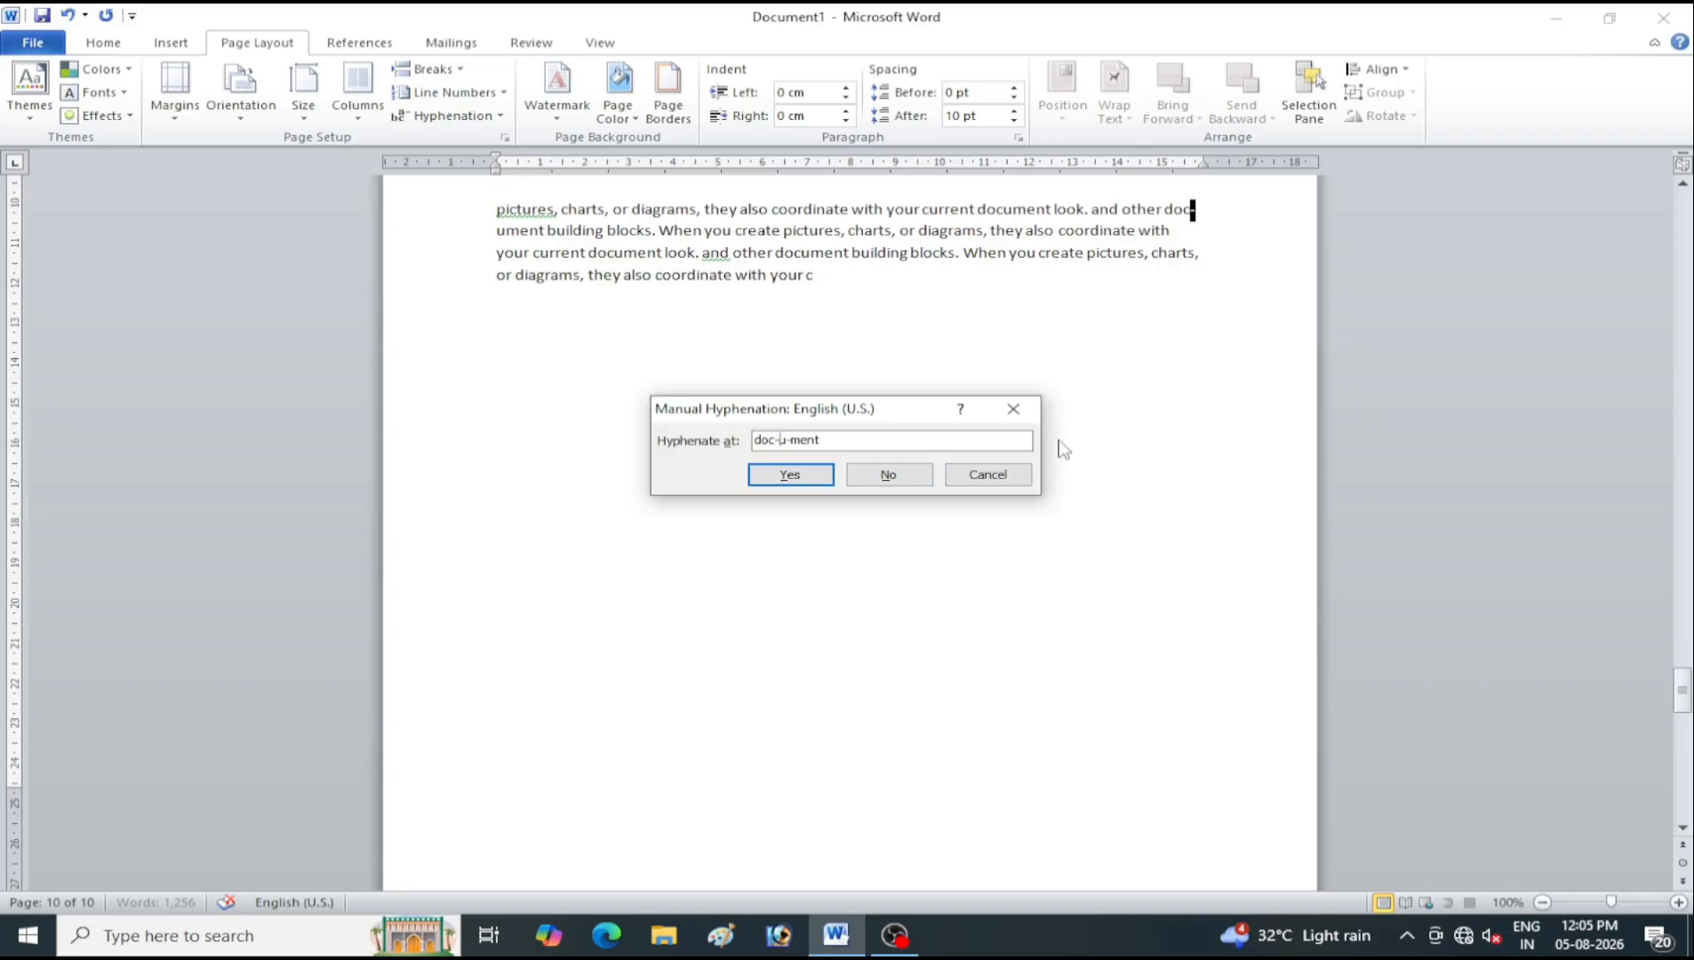
{"action": "left_click", "coordinate": [983, 474]}
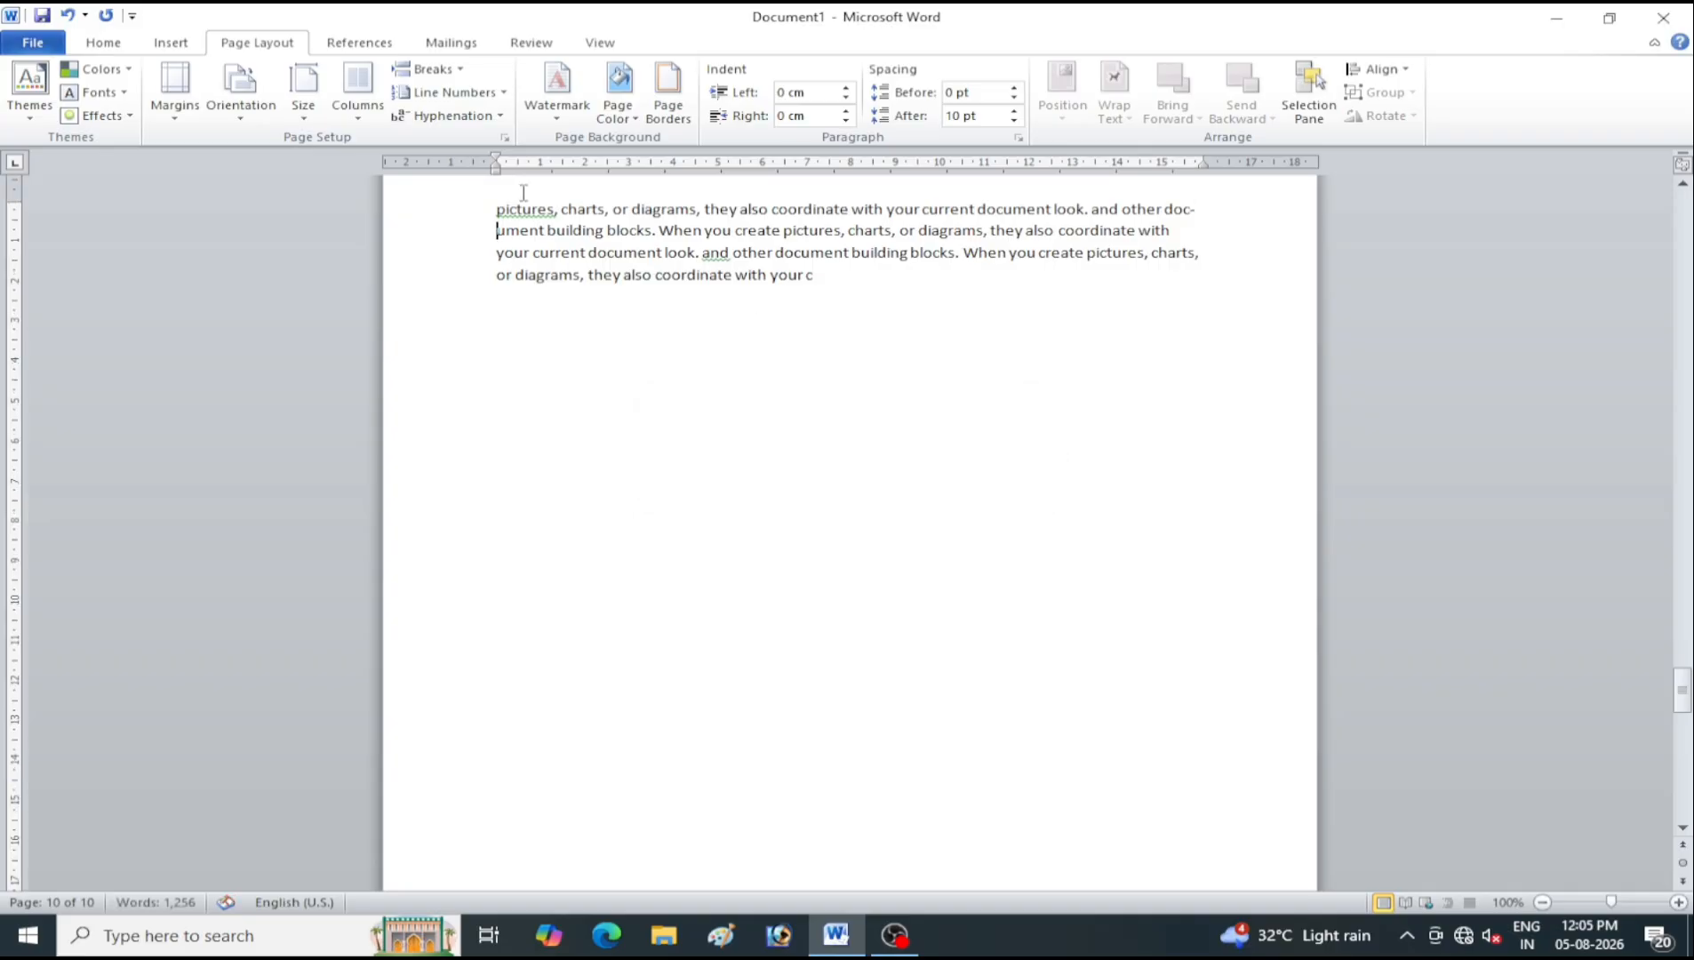
Review the hyphenation options for automatic hyphenation, words in CAPS, zone and consecutive hyphen limit, and accept them
{"action": "left_click", "coordinate": [464, 116]}
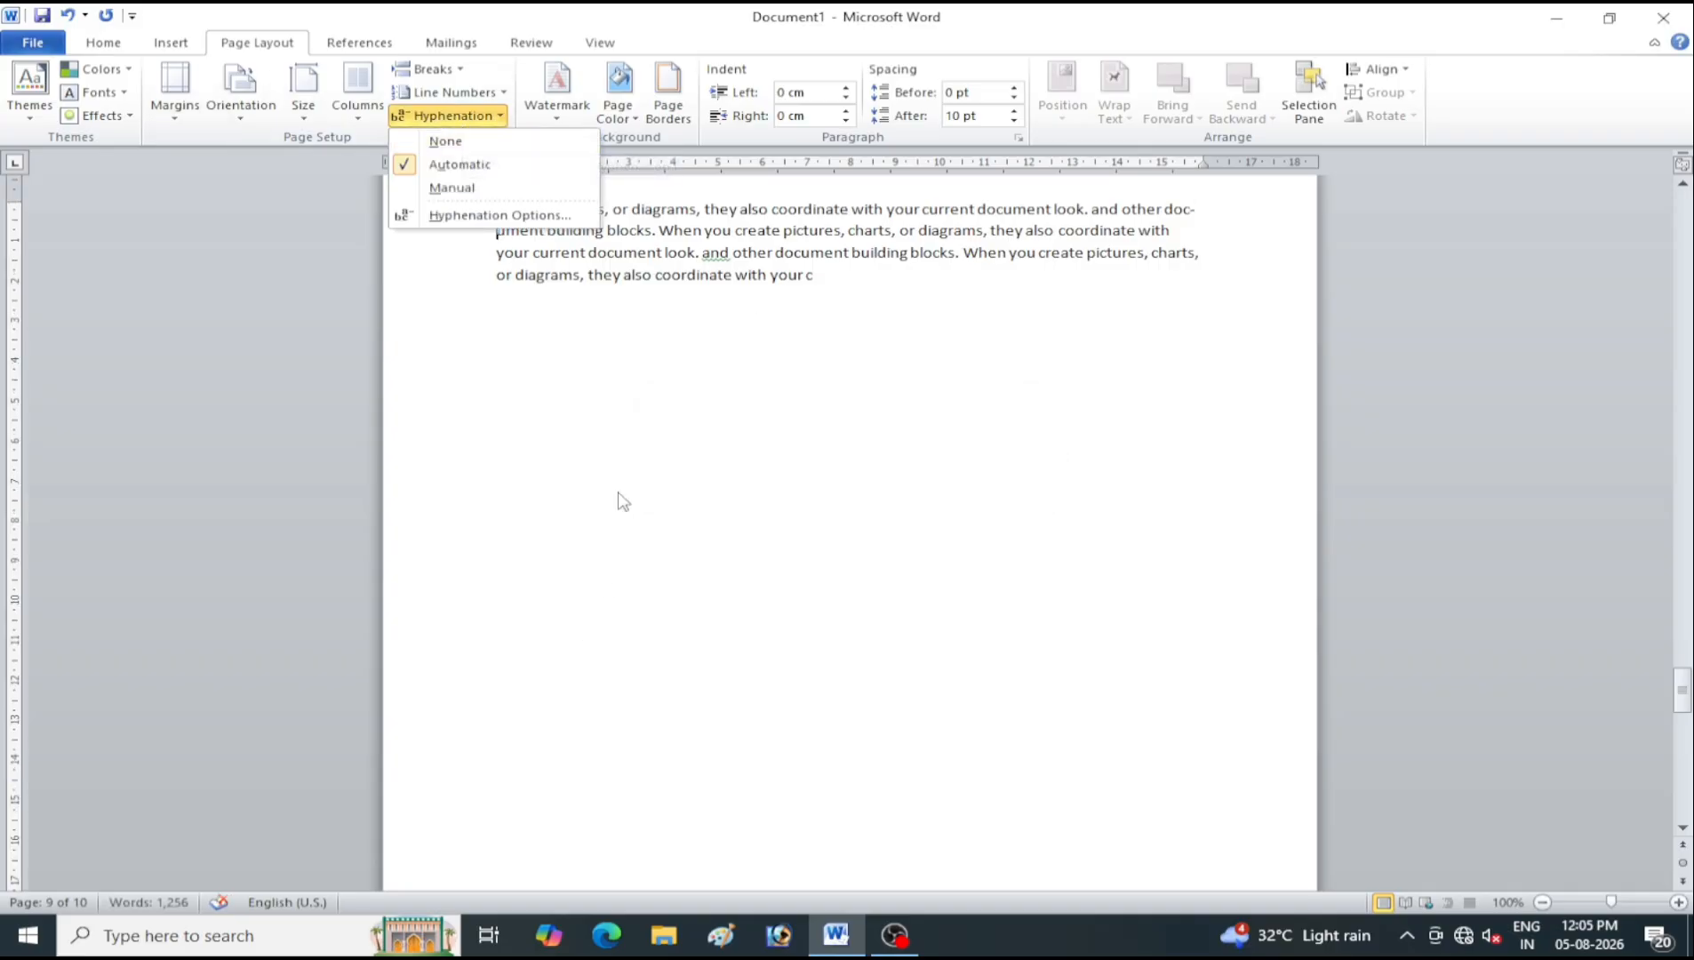
{"action": "left_click", "coordinate": [527, 207]}
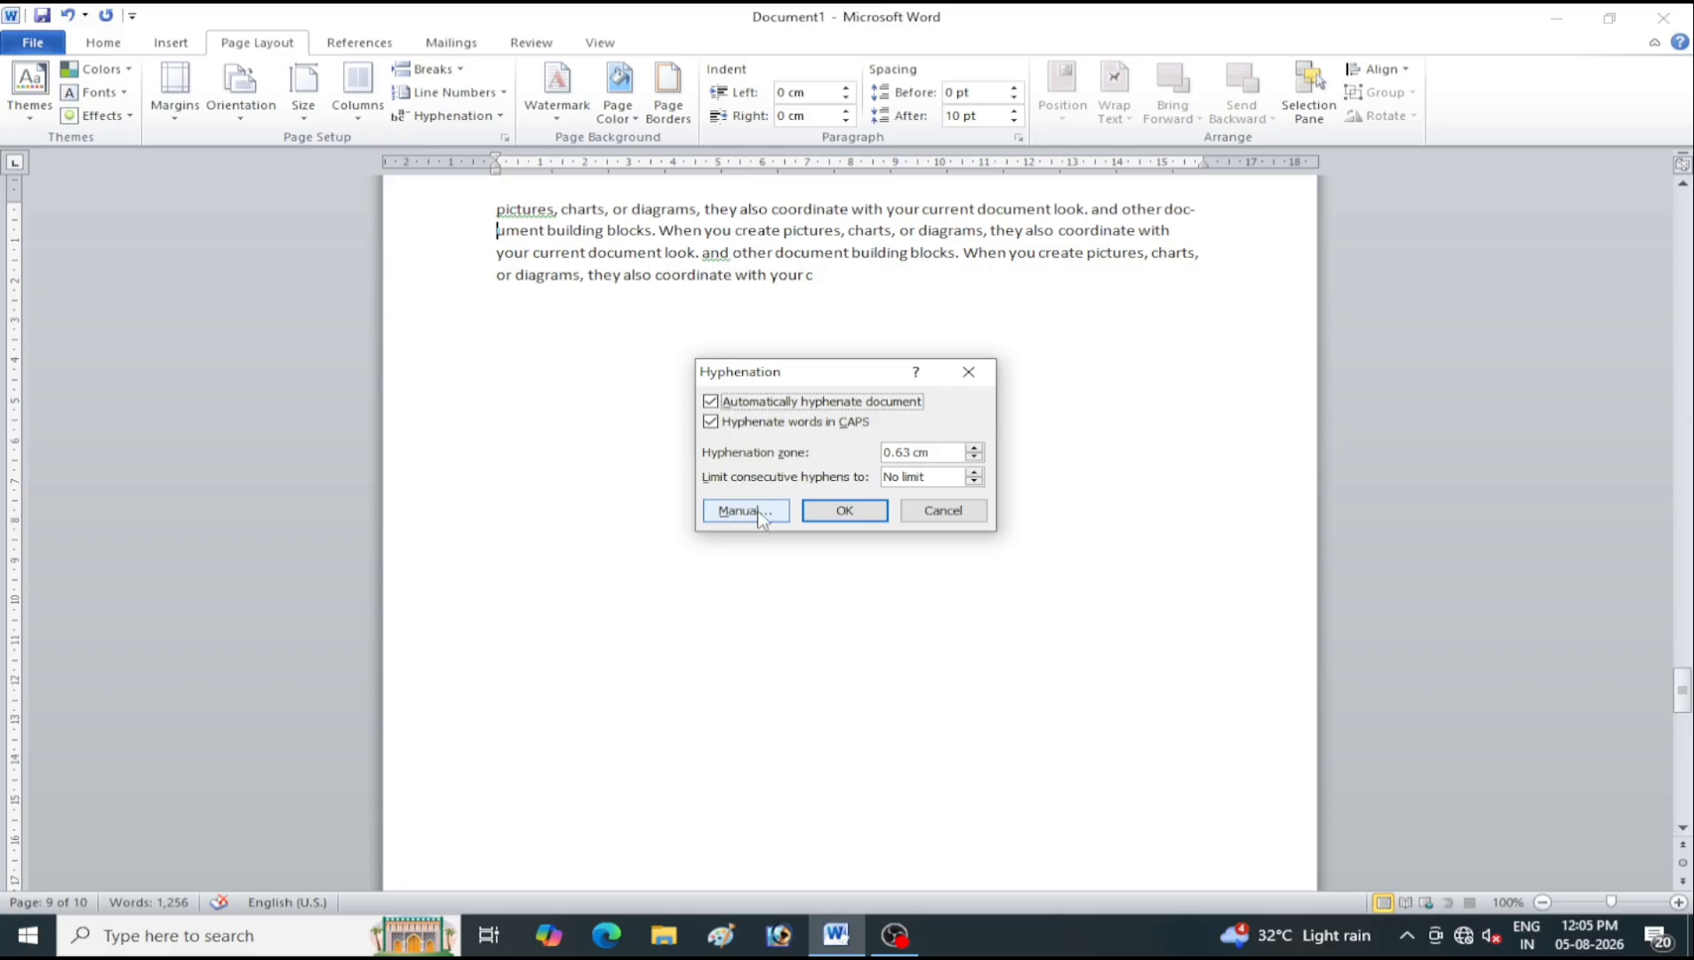
{"action": "left_click", "coordinate": [835, 512]}
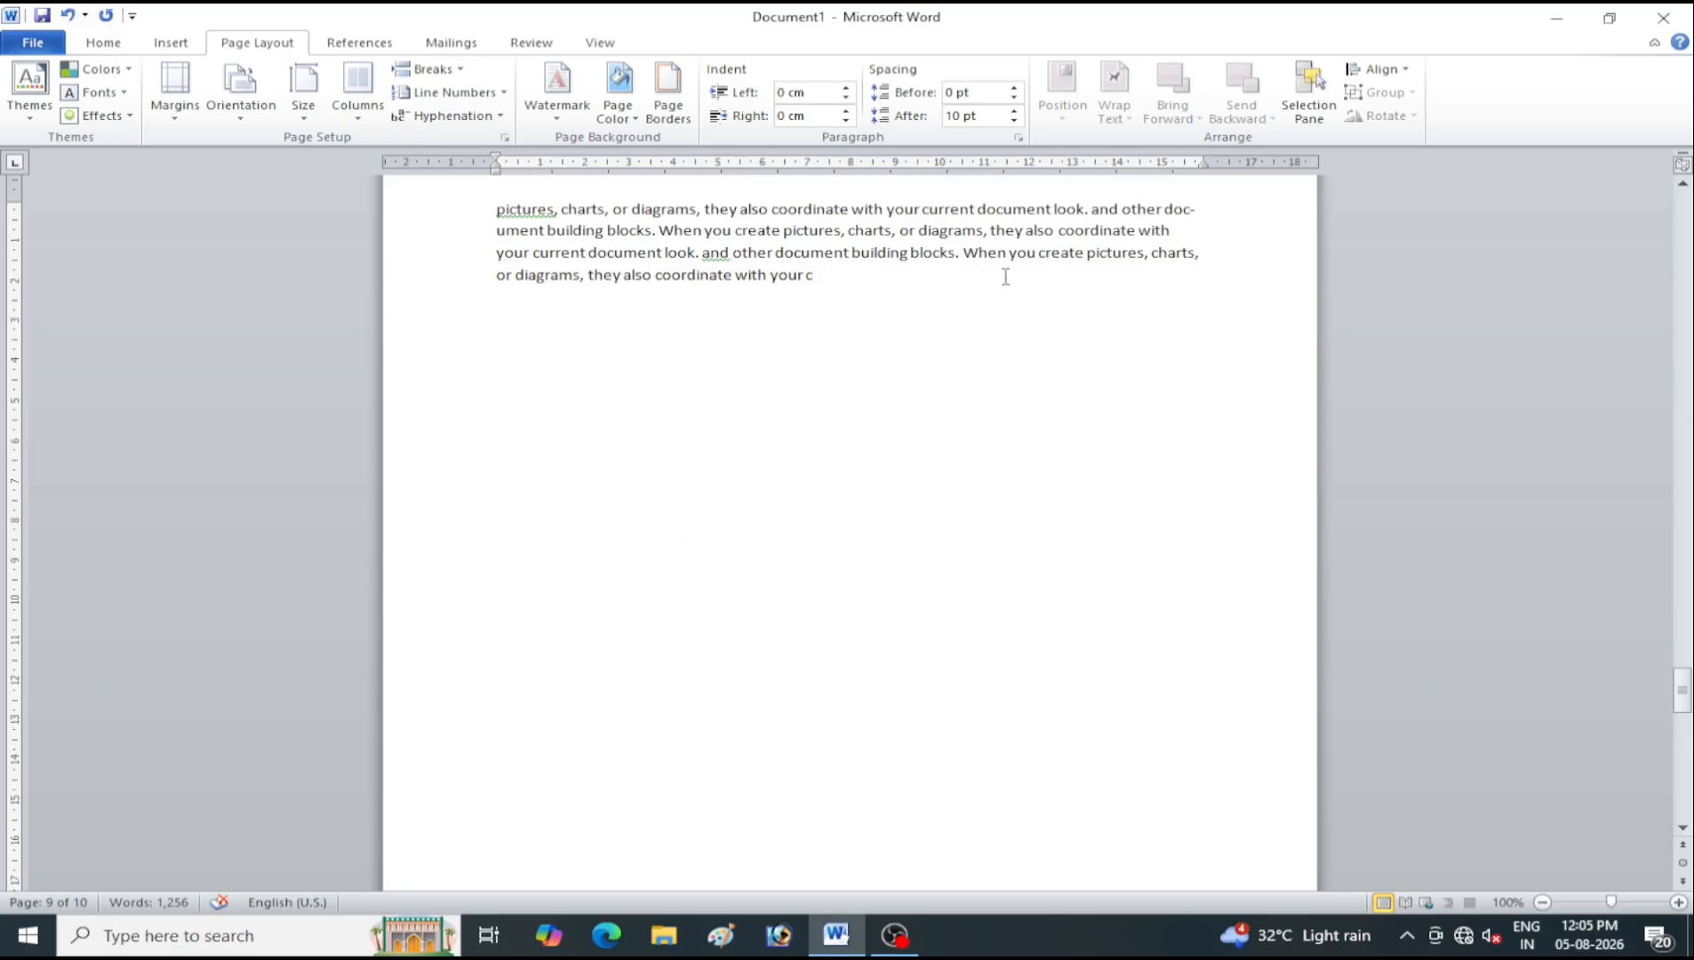
{"action": "scroll", "coordinate": [1111, 258], "scroll_direction": "up", "scroll_amount": 3}
{"action": "scroll", "coordinate": [1238, 417], "scroll_direction": "up", "scroll_amount": 3}
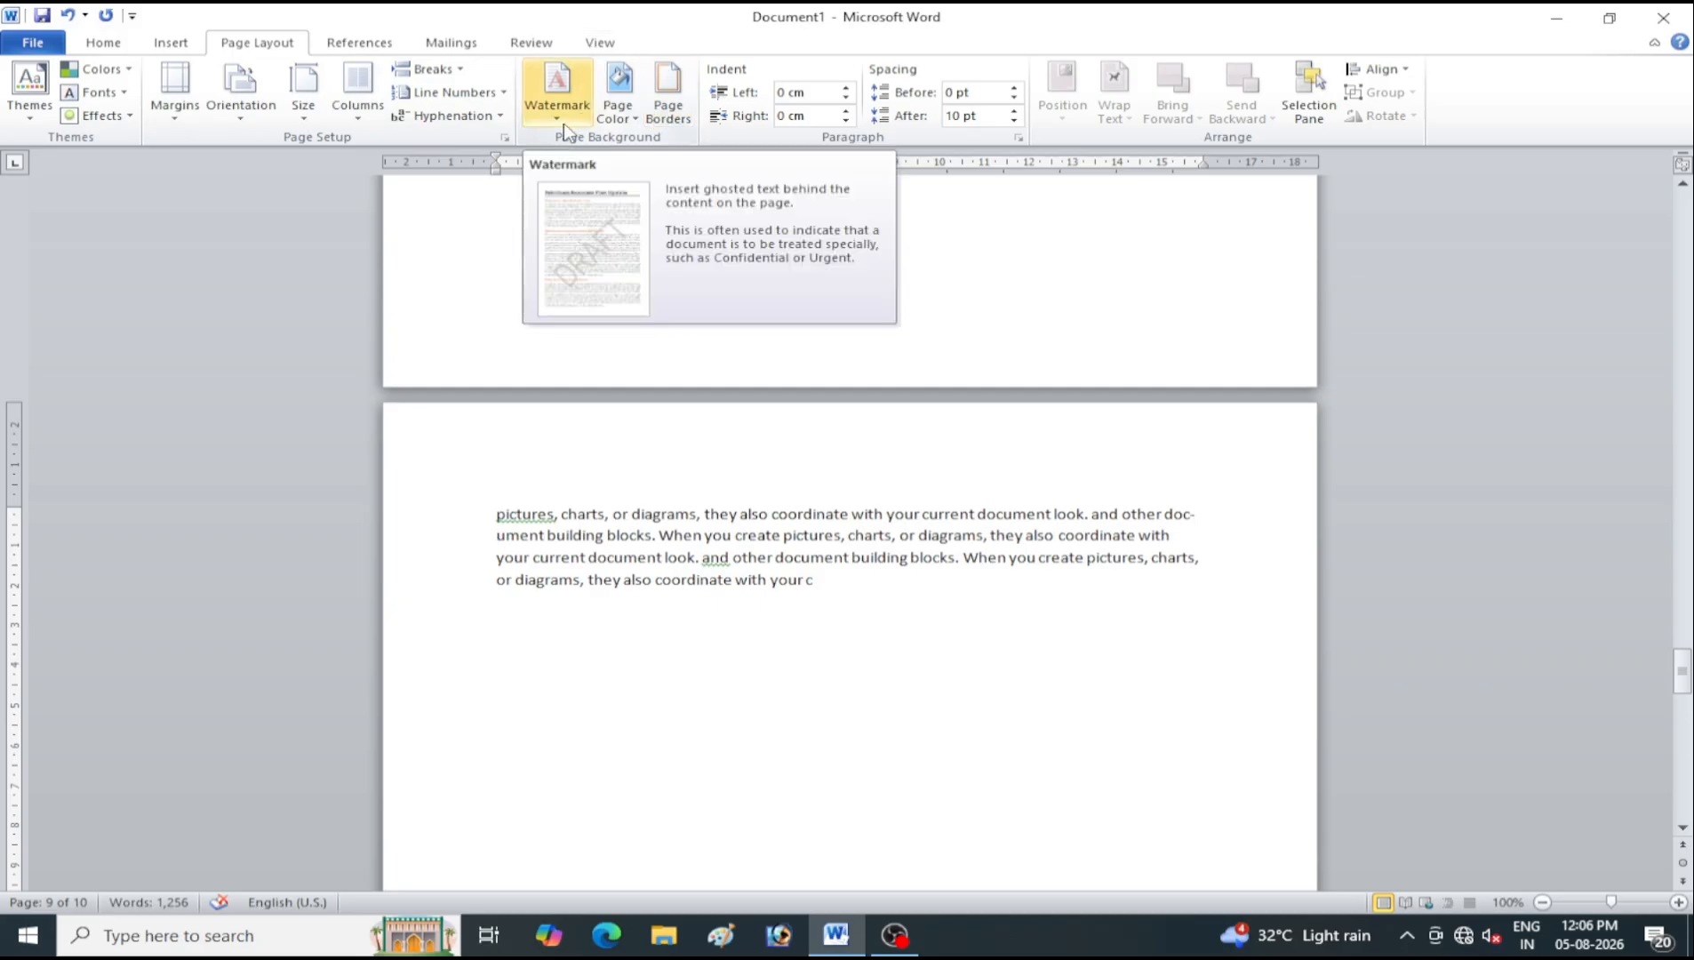
{"action": "scroll", "coordinate": [709, 362], "scroll_direction": "down", "scroll_amount": 5}
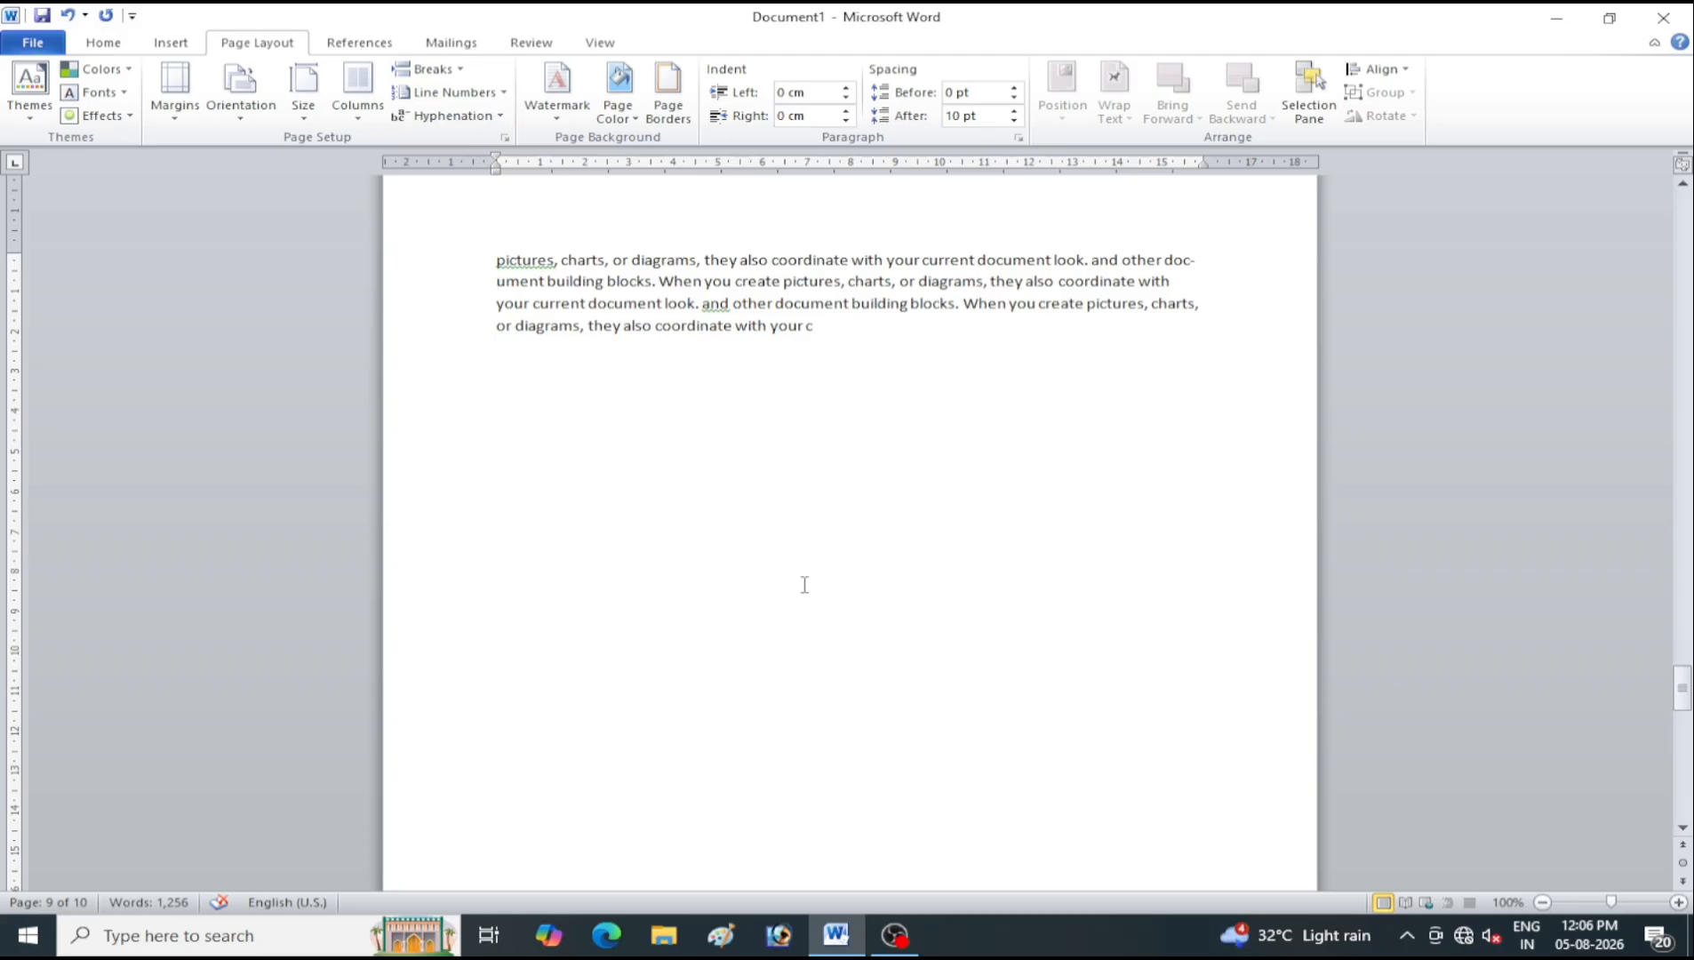
Apply the DRAFT 2 preset watermark to the pages, replace it with DRAFT 1, and check it on the page
{"action": "left_click", "coordinate": [562, 97]}
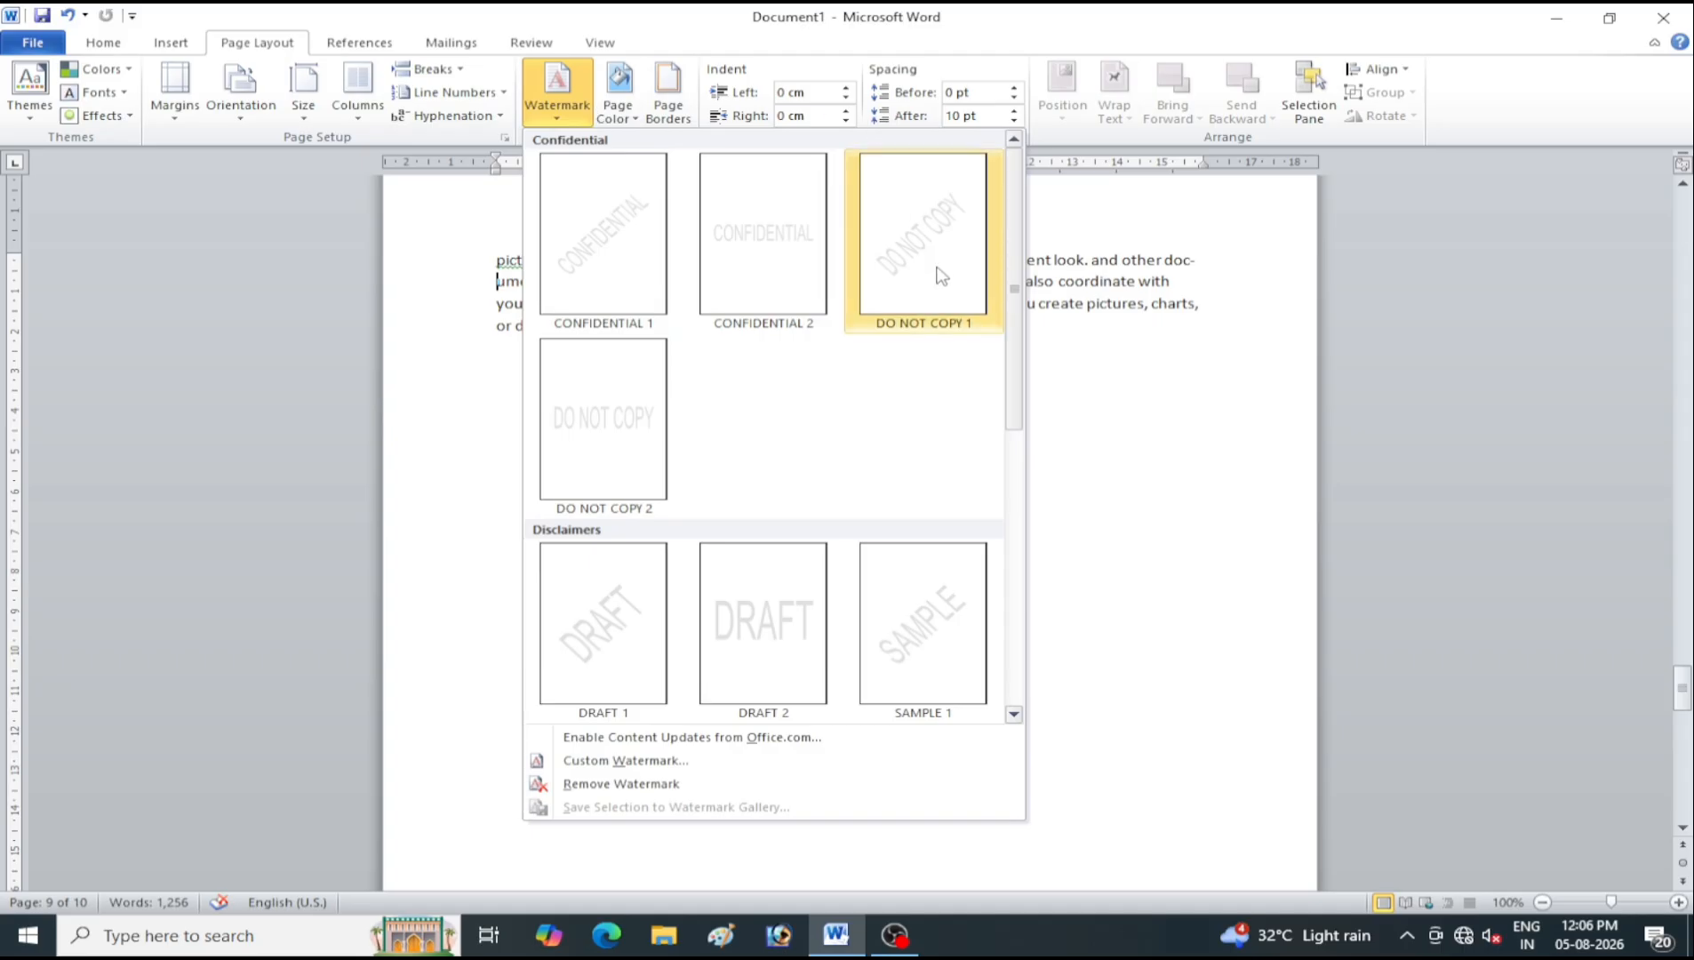
{"action": "left_click", "coordinate": [736, 650]}
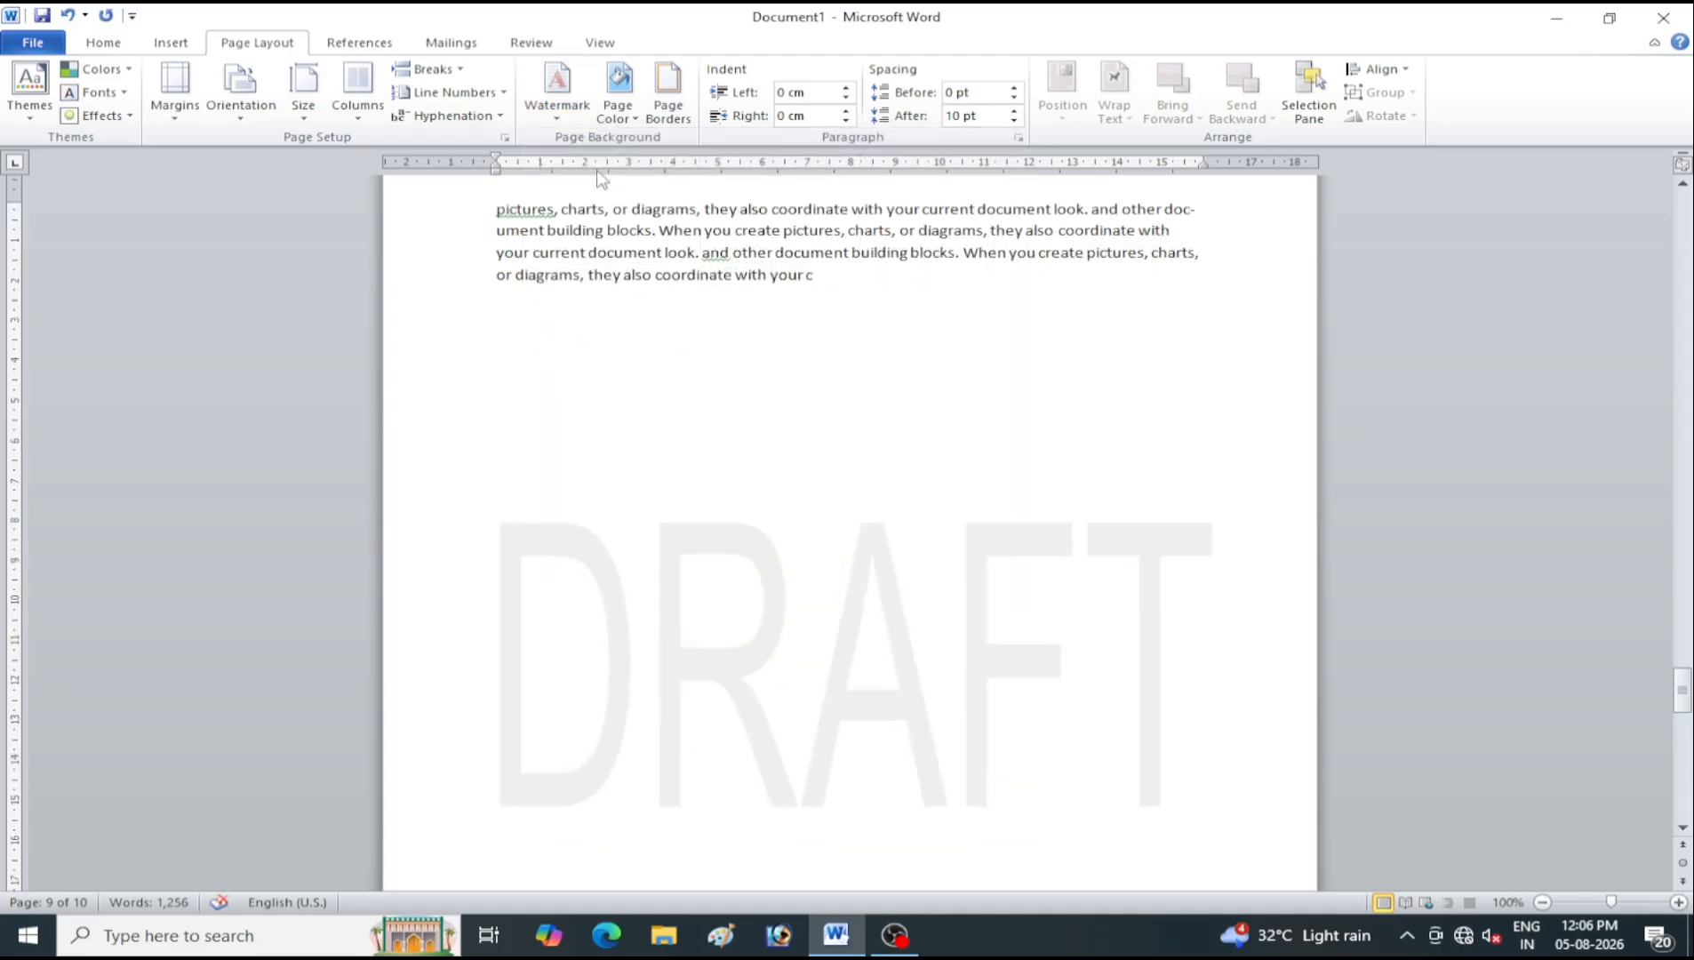
{"action": "left_click", "coordinate": [557, 84]}
{"action": "left_click", "coordinate": [604, 627]}
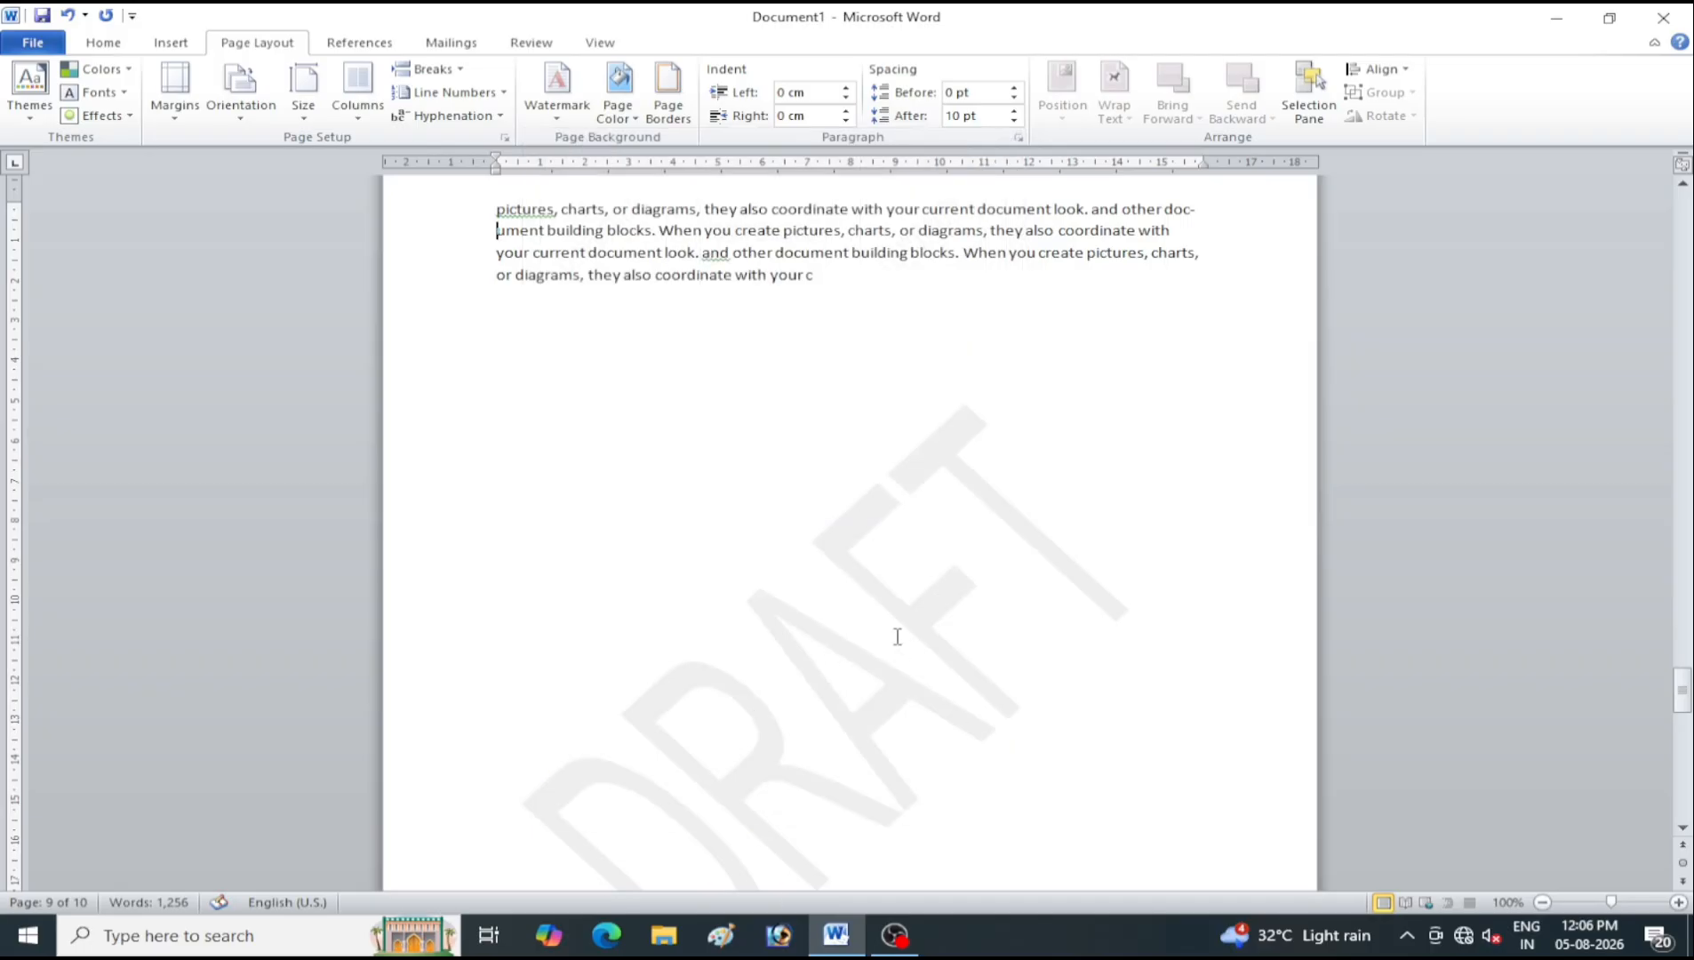
{"action": "scroll", "coordinate": [961, 527], "scroll_direction": "down", "scroll_amount": 2}
{"action": "scroll", "coordinate": [881, 604], "scroll_direction": "up", "scroll_amount": 2}
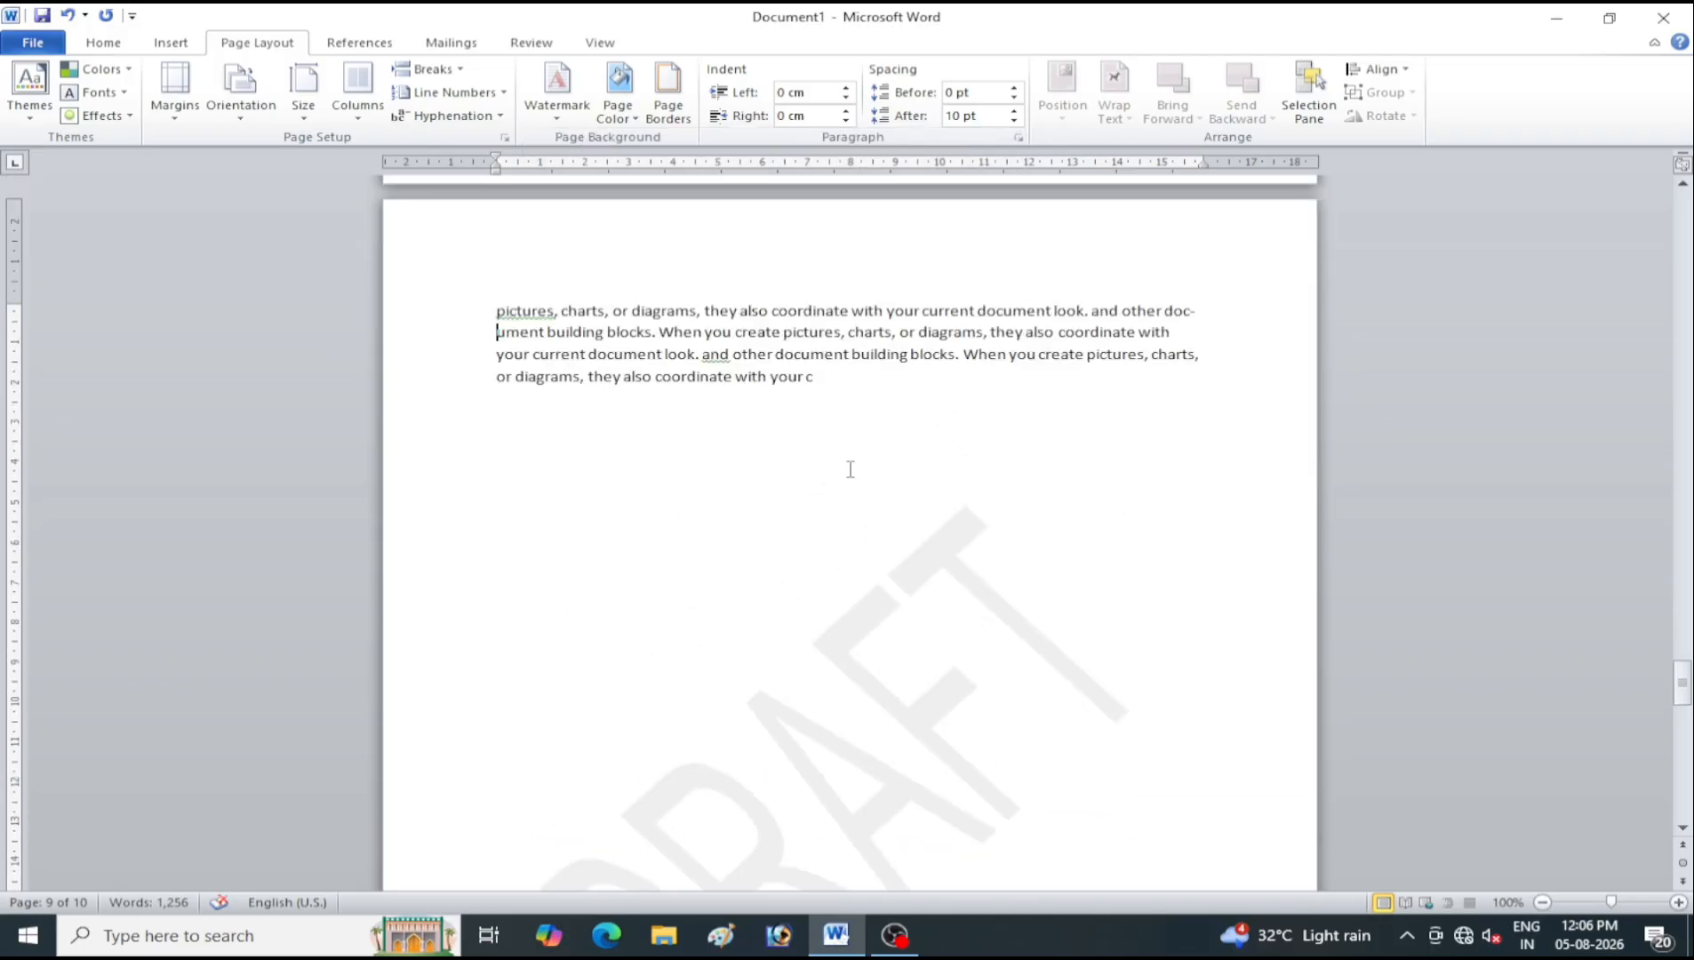
Open the option for enabling content updates from Office.com and confirm "Don't make changes"
{"action": "left_click", "coordinate": [572, 125]}
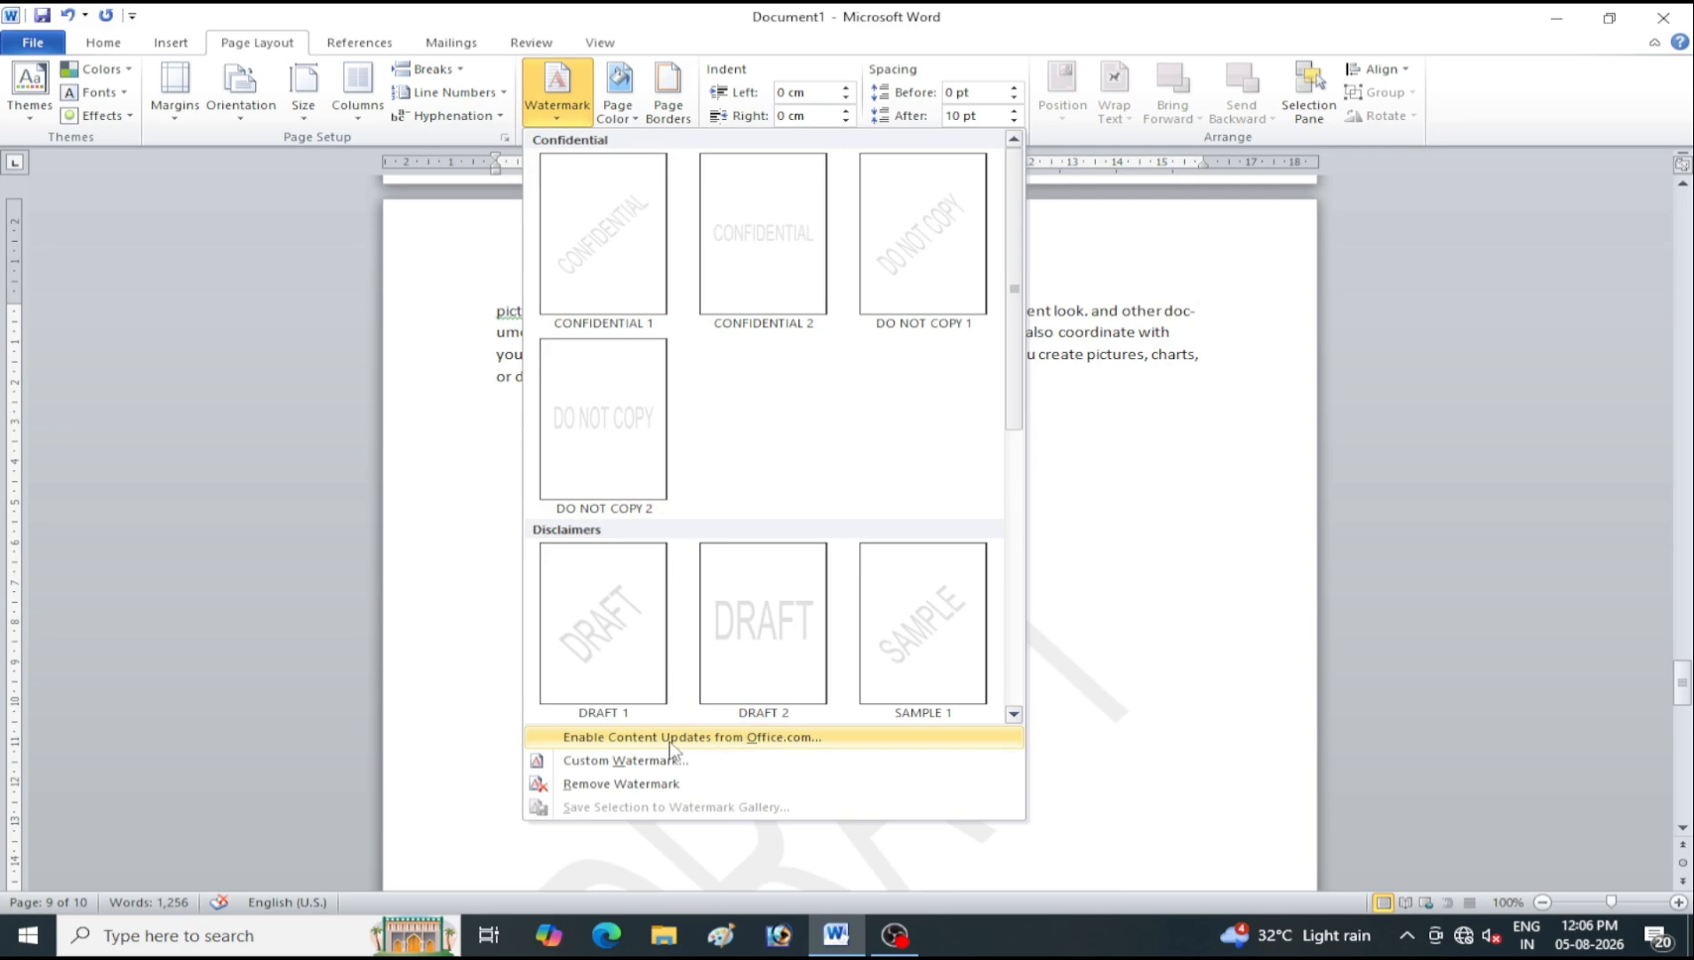
{"action": "left_click", "coordinate": [743, 737]}
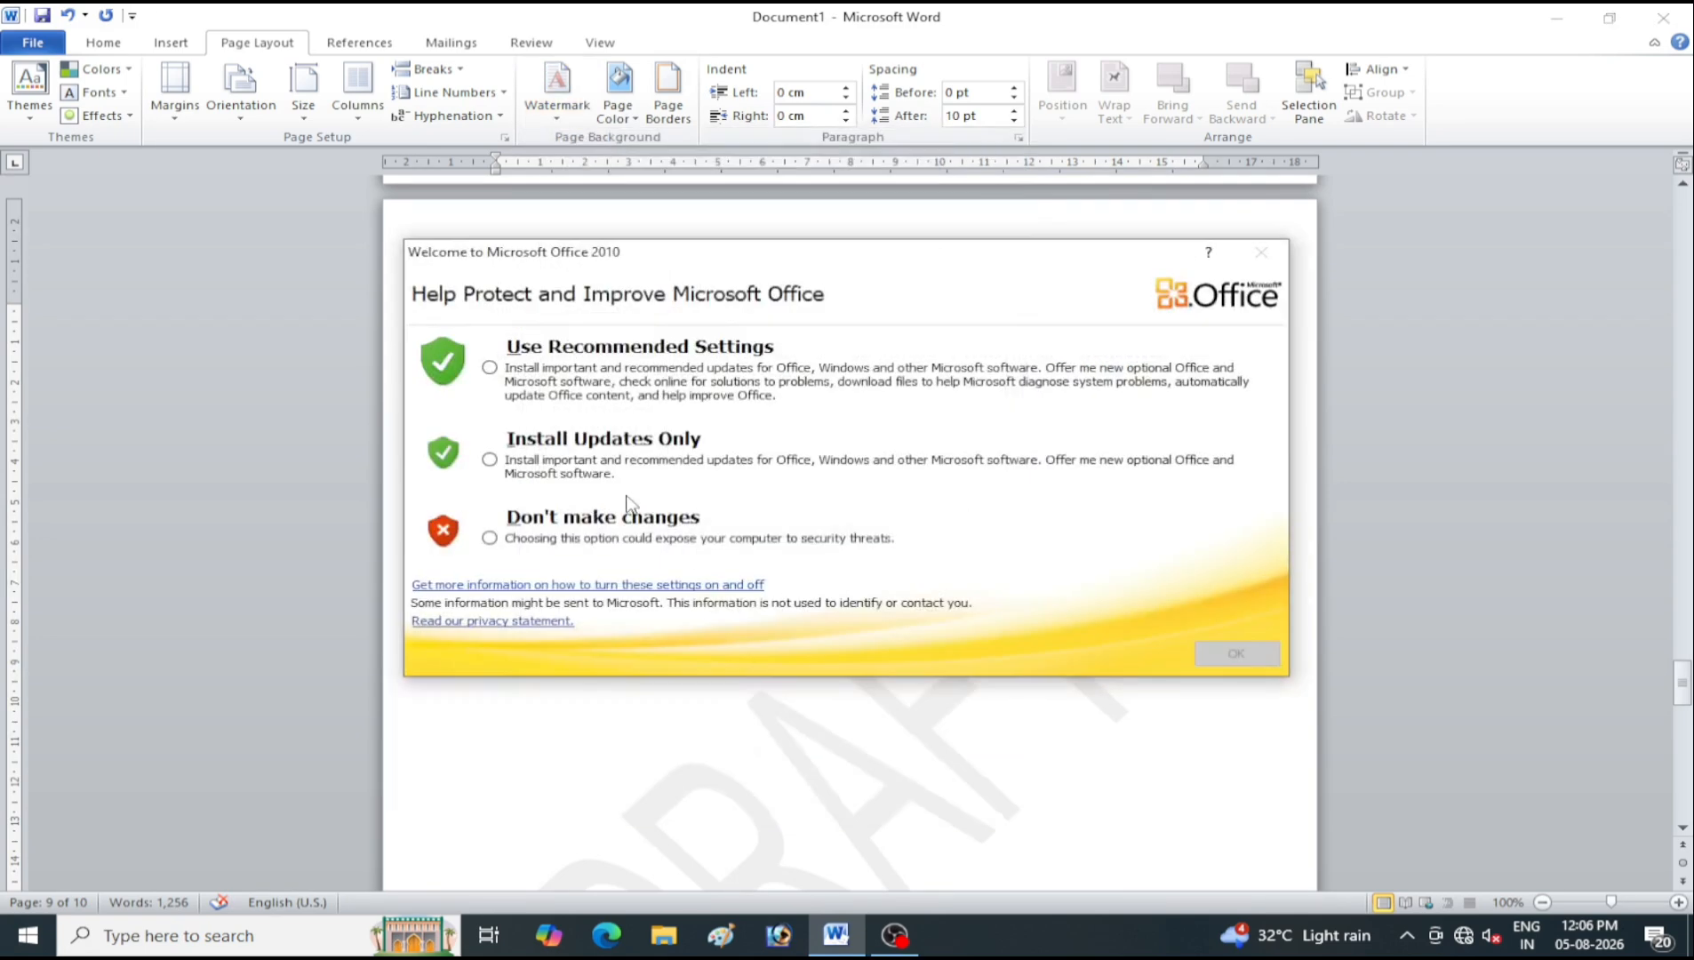
{"action": "left_click", "coordinate": [489, 539]}
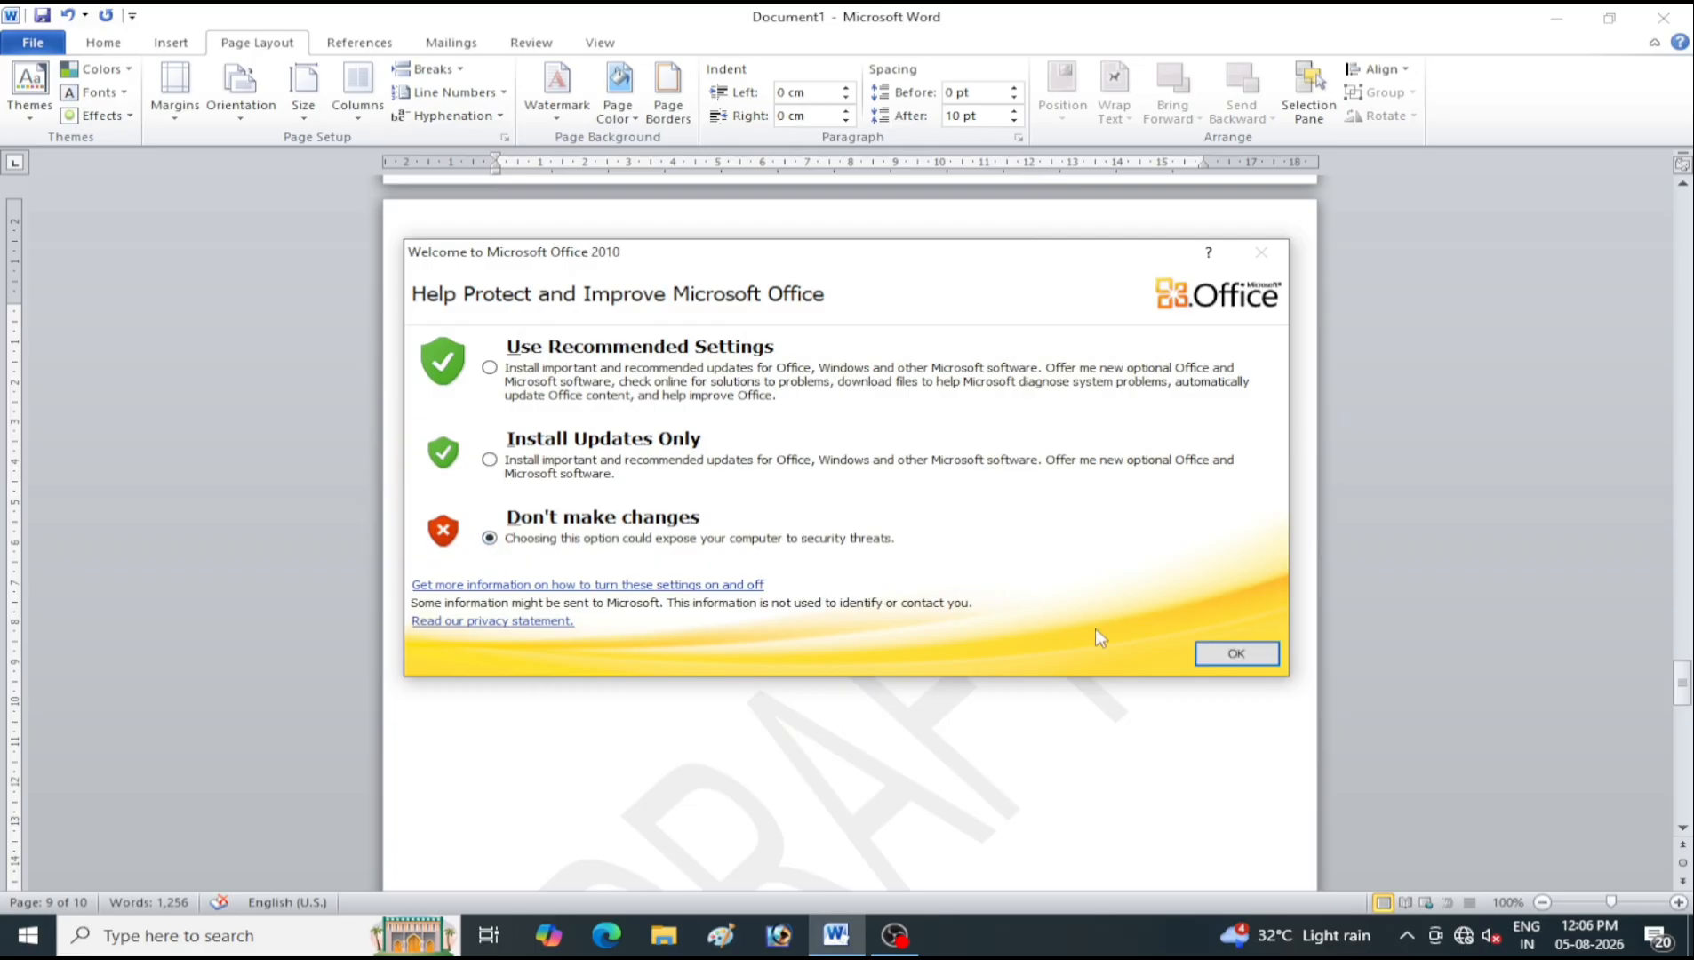
{"action": "left_click", "coordinate": [1235, 652]}
Open the custom watermark settings, try the no-watermark option, and choose a picture watermark
{"action": "left_click", "coordinate": [571, 122]}
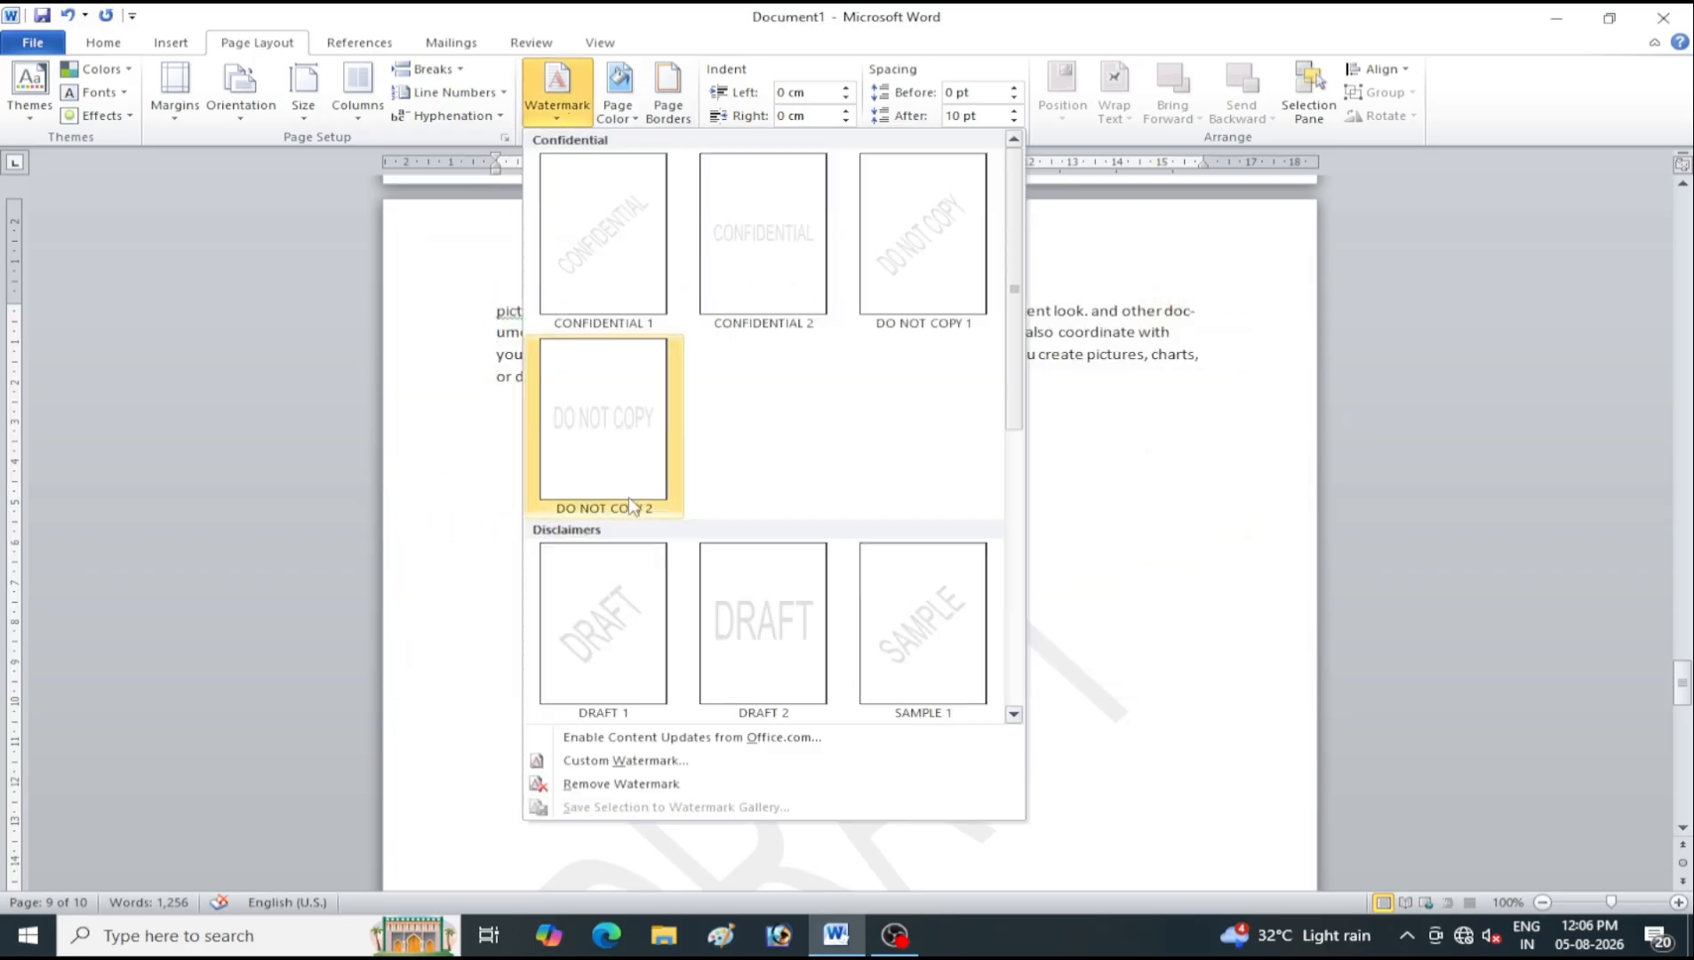
{"action": "left_click", "coordinate": [595, 763]}
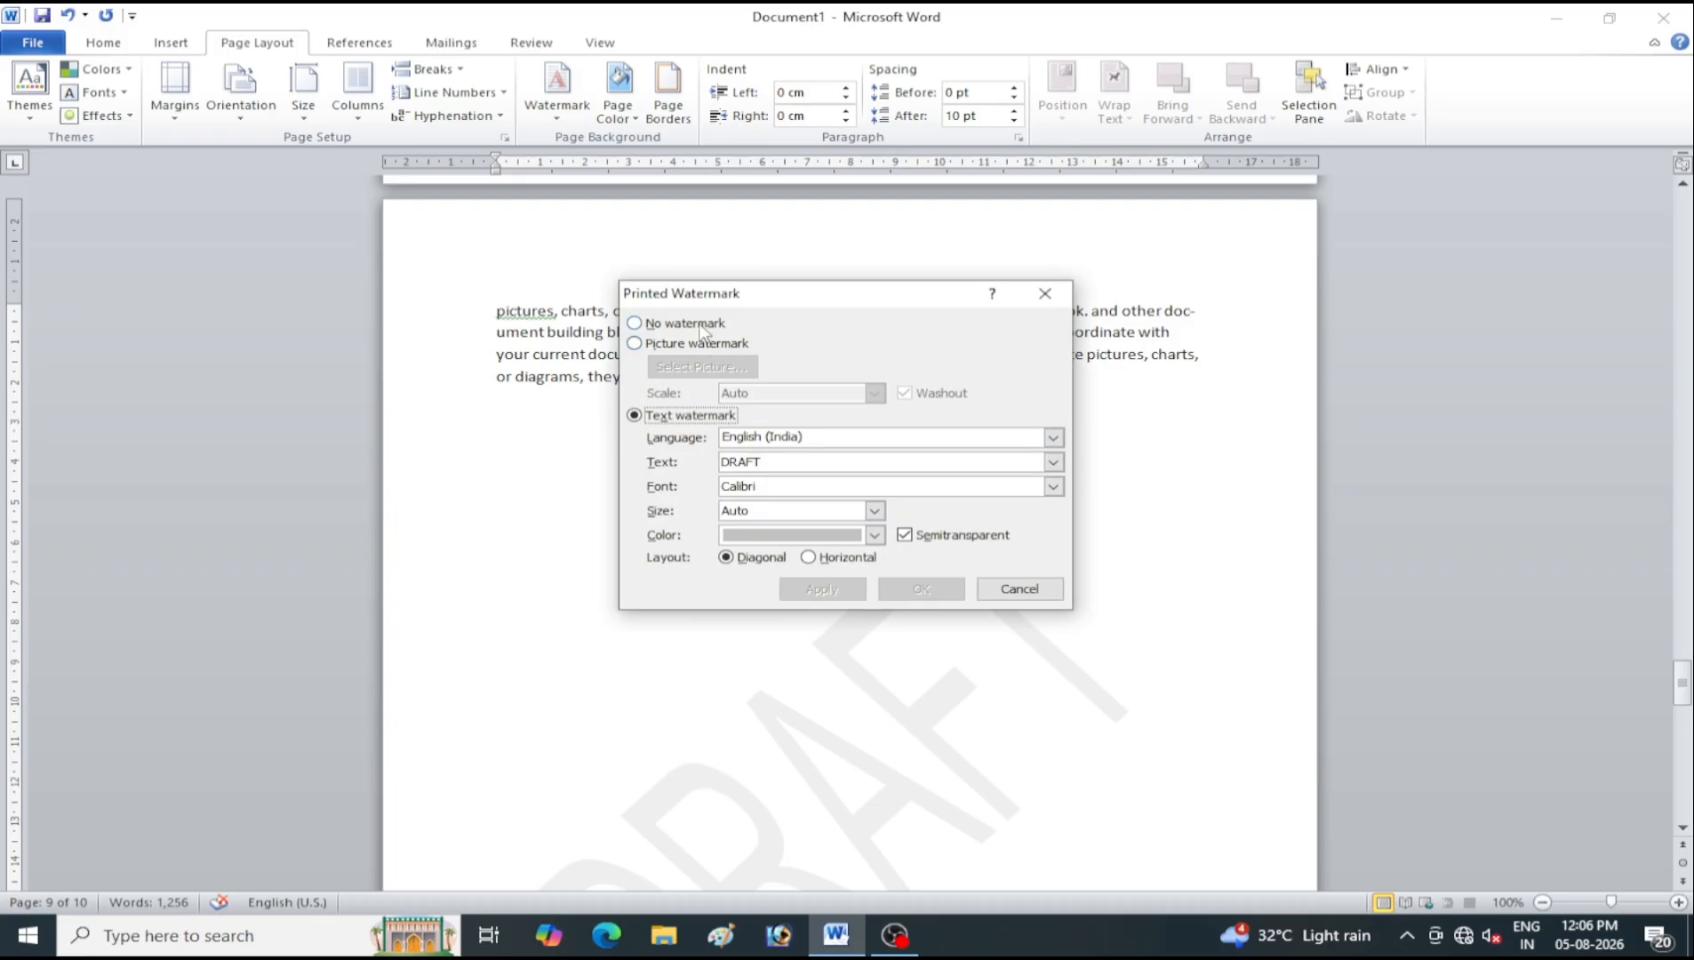
{"action": "left_click", "coordinate": [703, 327]}
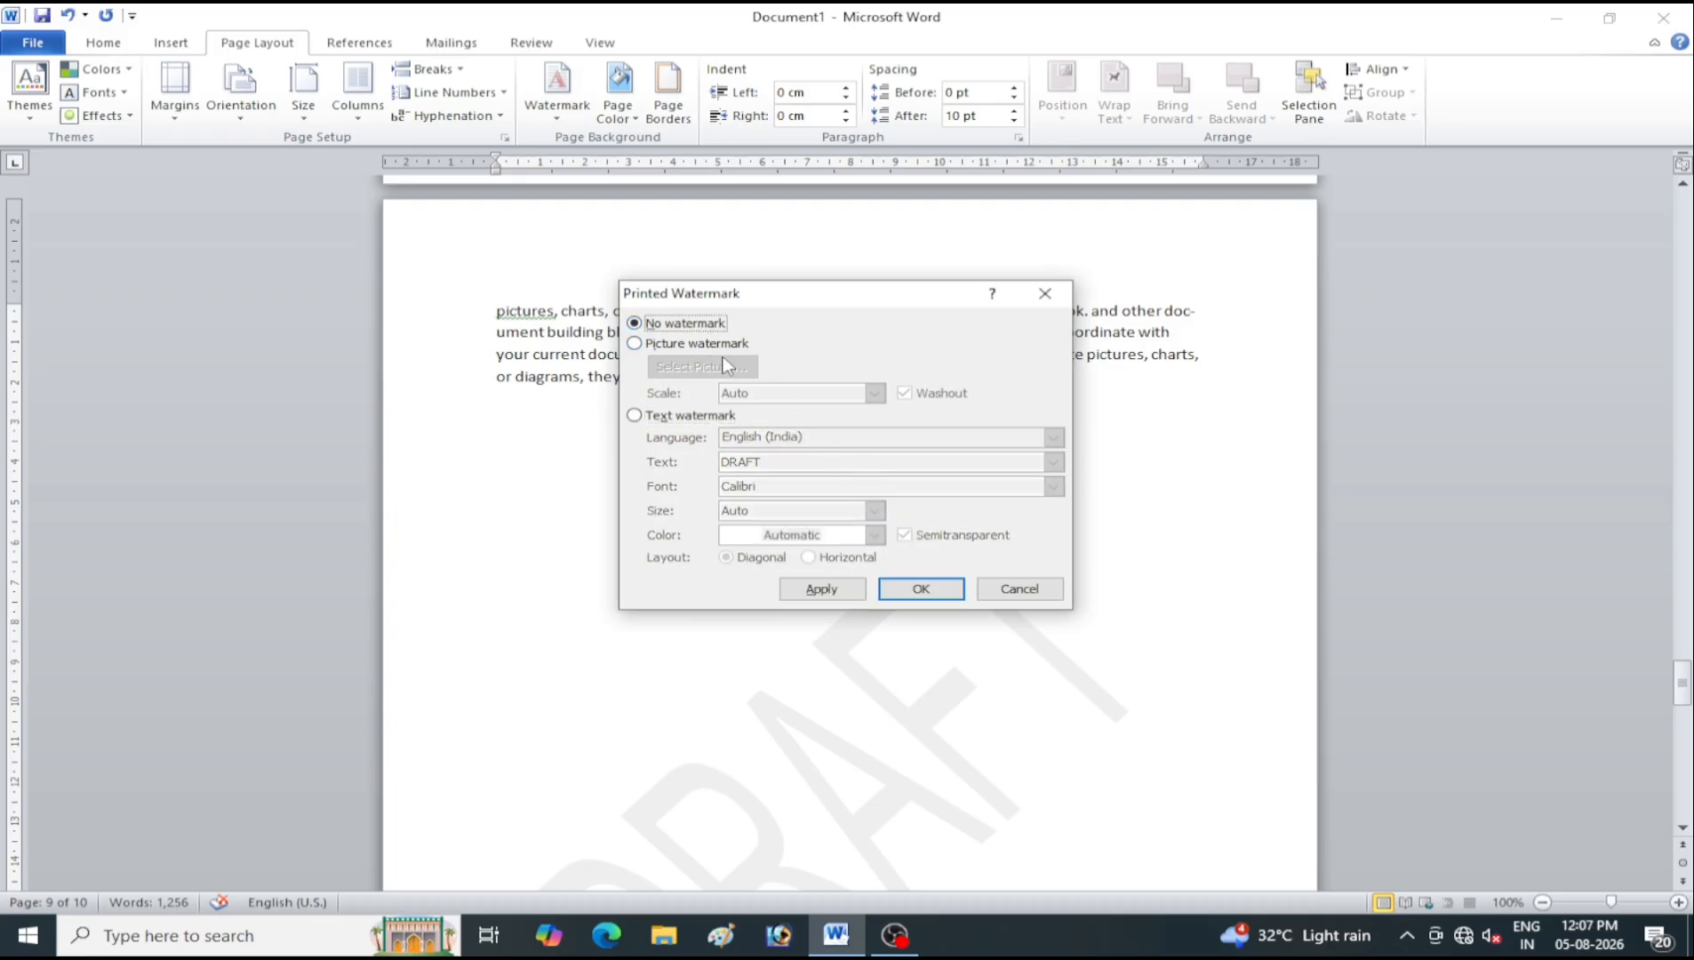
{"action": "left_click", "coordinate": [727, 347]}
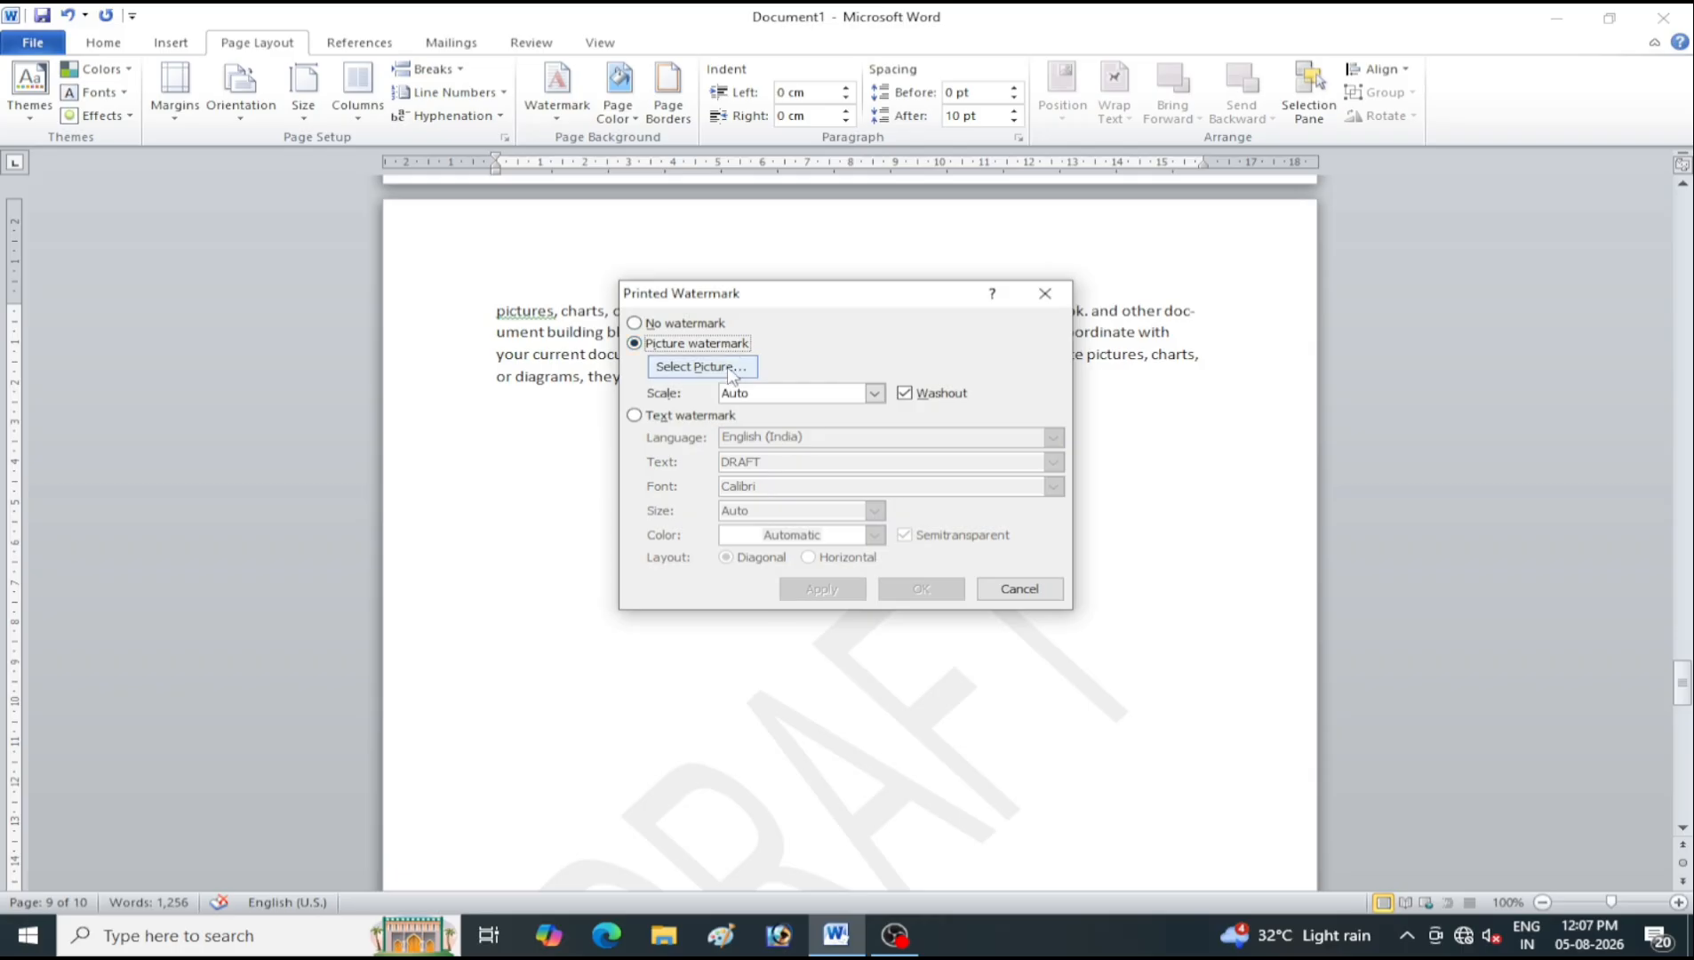
Select the picture "al" from the 2026-08-03 folder in Pictures and apply it as the watermark with Auto scale and Washout
{"action": "left_click", "coordinate": [731, 372]}
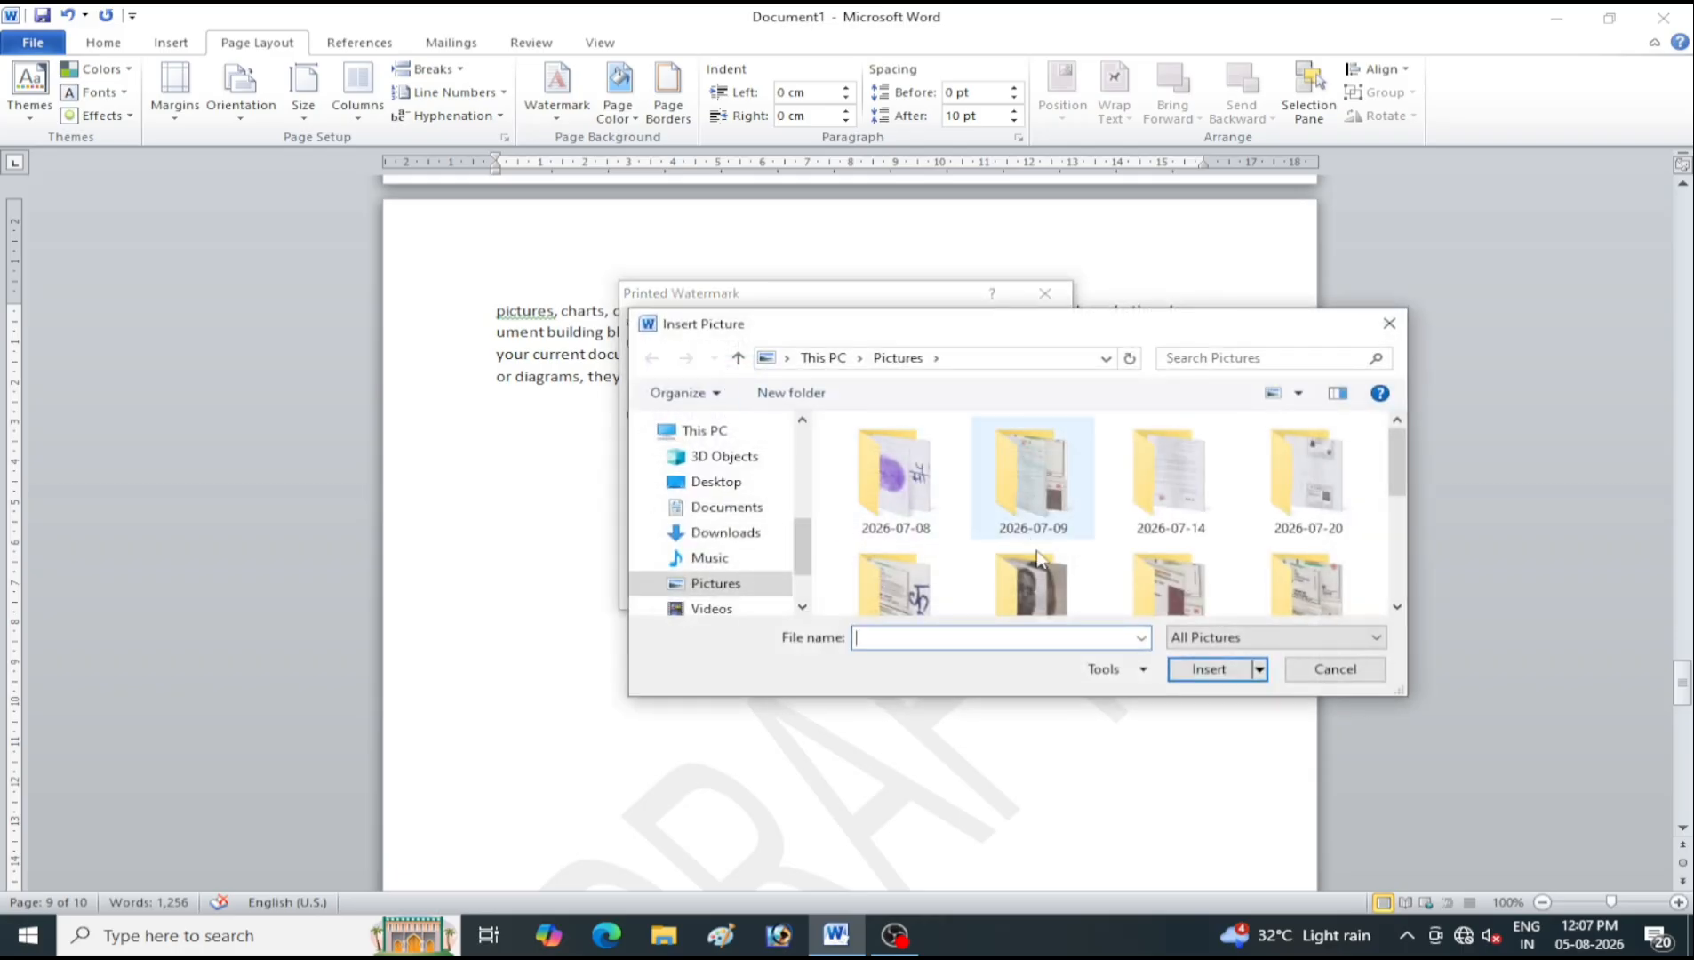
{"action": "scroll", "coordinate": [1206, 485], "scroll_direction": "down", "scroll_amount": 1}
{"action": "scroll", "coordinate": [1165, 496], "scroll_direction": "down", "scroll_amount": 3}
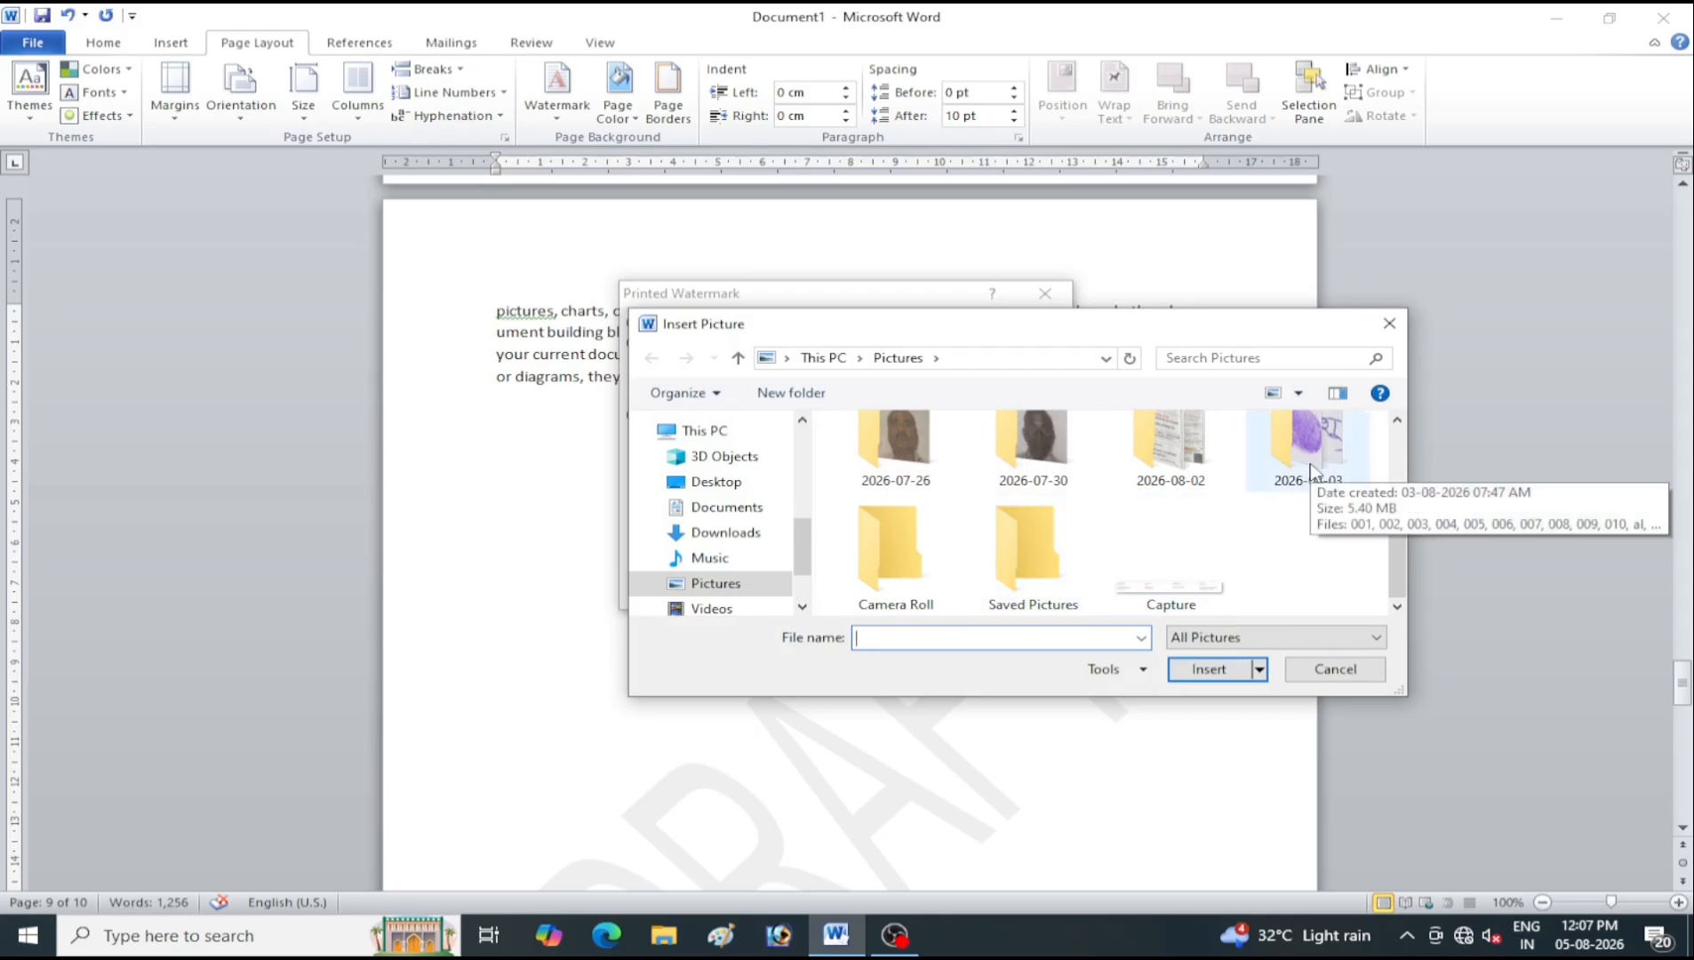
{"action": "left_click", "coordinate": [716, 532]}
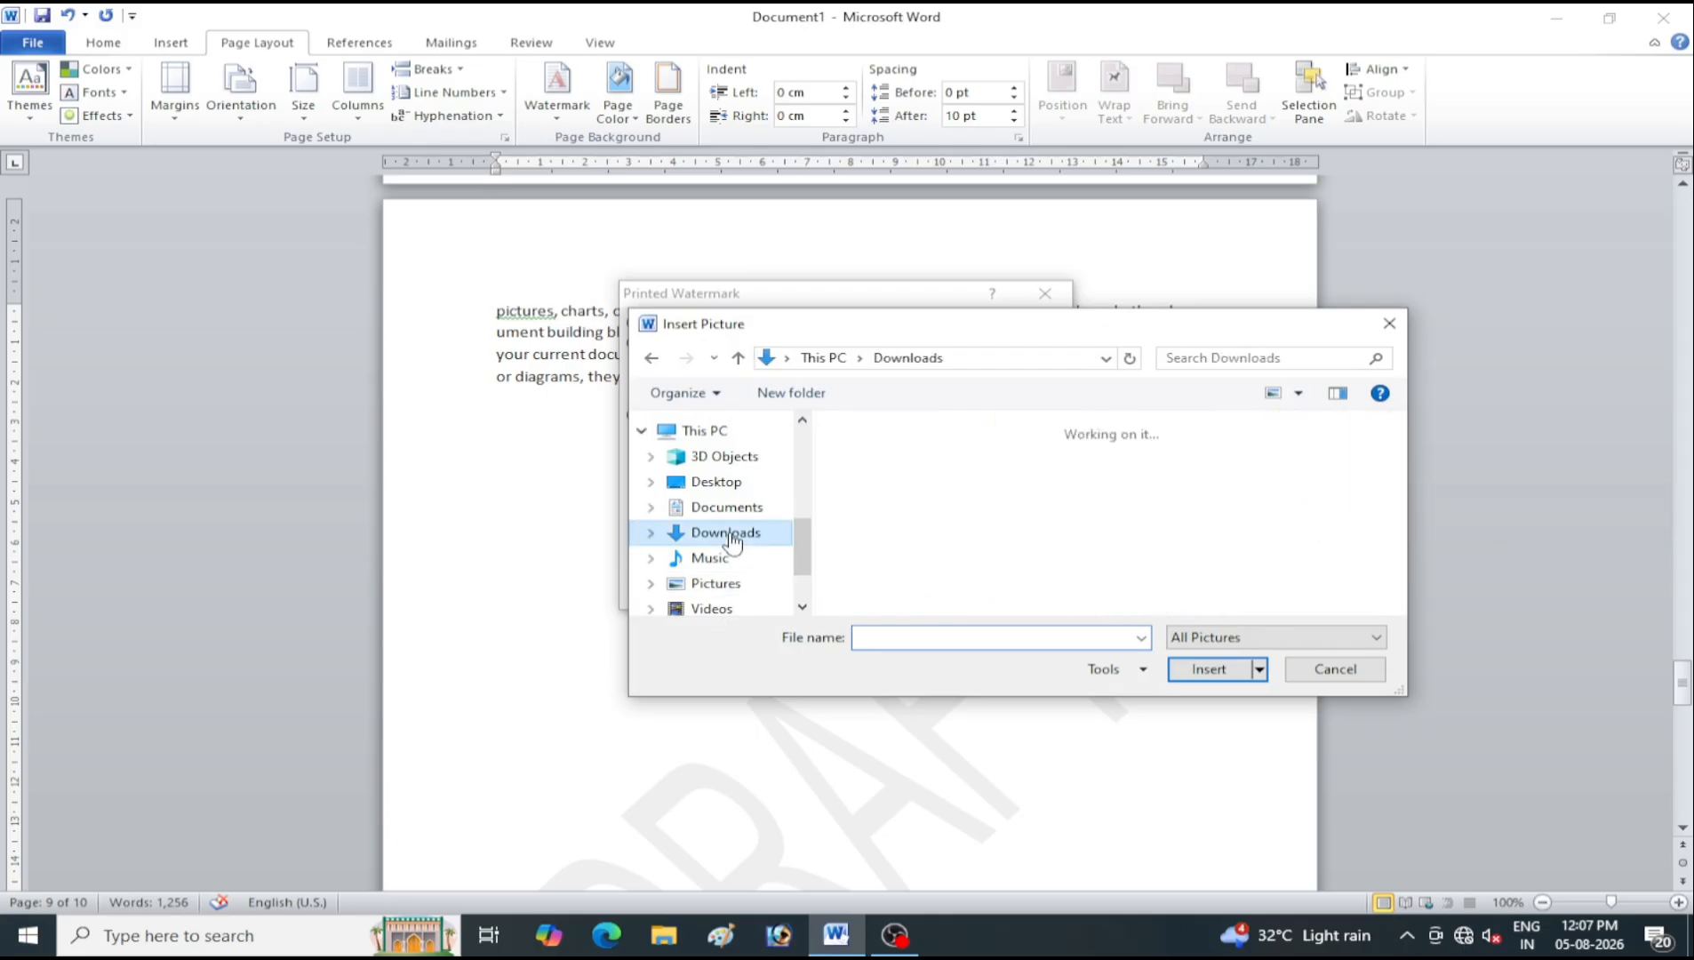
{"action": "left_click", "coordinate": [721, 557]}
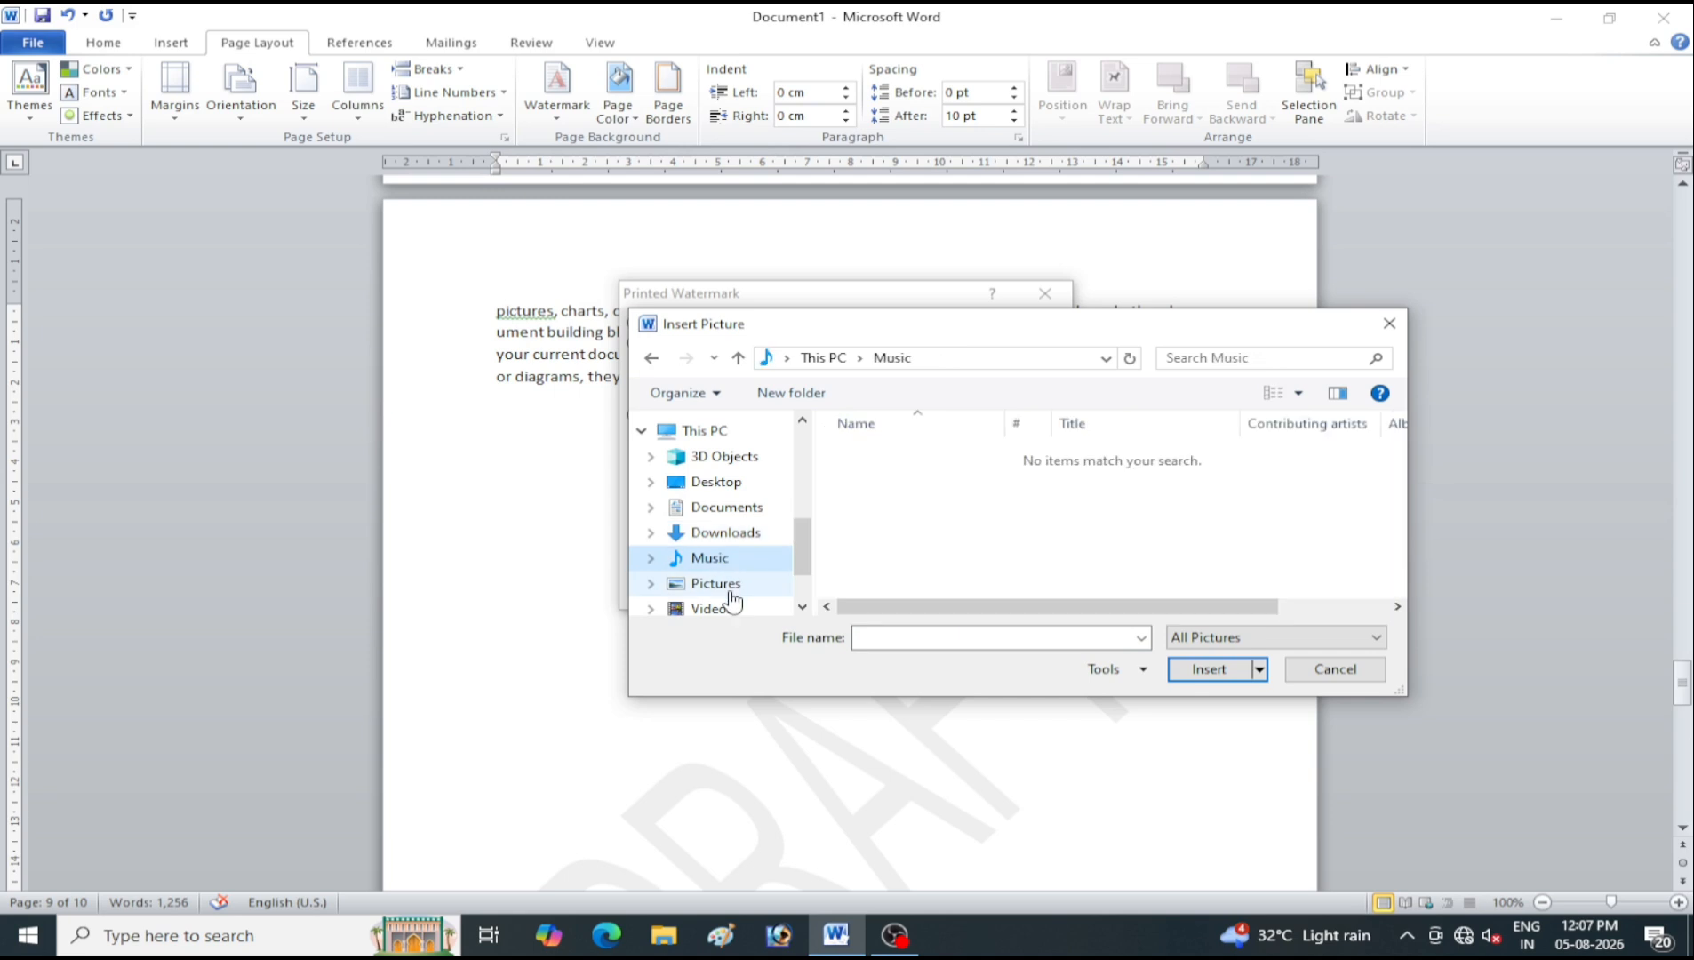
{"action": "left_click", "coordinate": [718, 583]}
{"action": "scroll", "coordinate": [1333, 558], "scroll_direction": "down", "scroll_amount": 3}
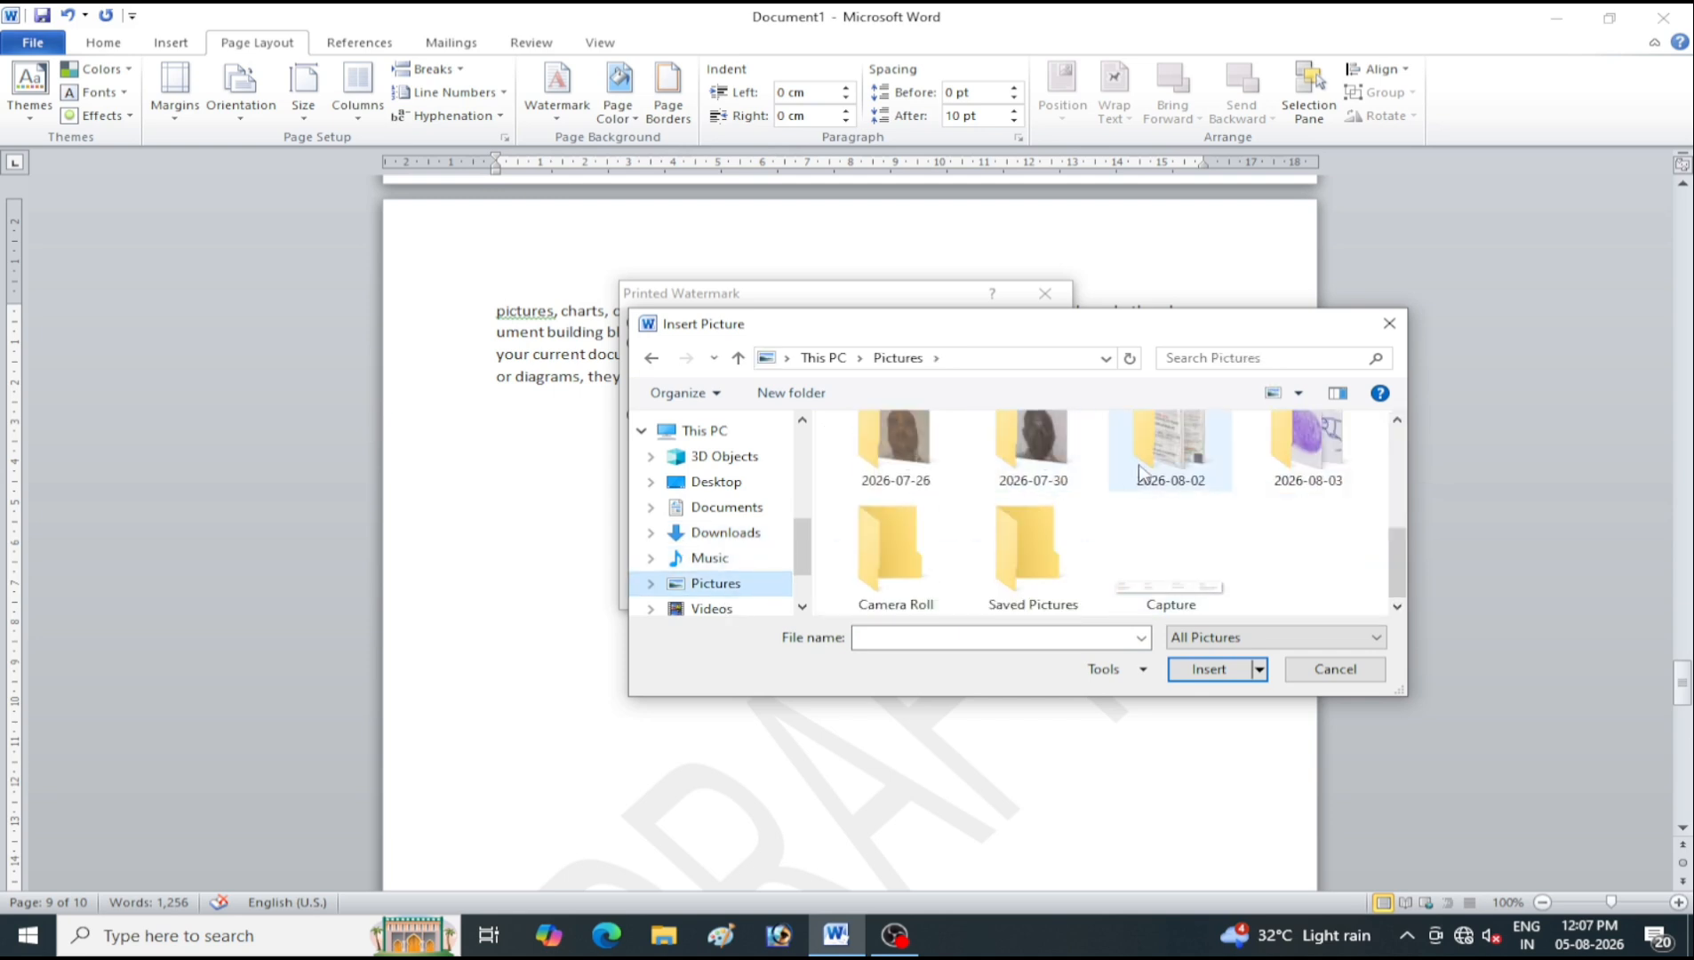
{"action": "double_click", "coordinate": [1307, 480]}
{"action": "scroll", "coordinate": [1138, 527], "scroll_direction": "down", "scroll_amount": 5}
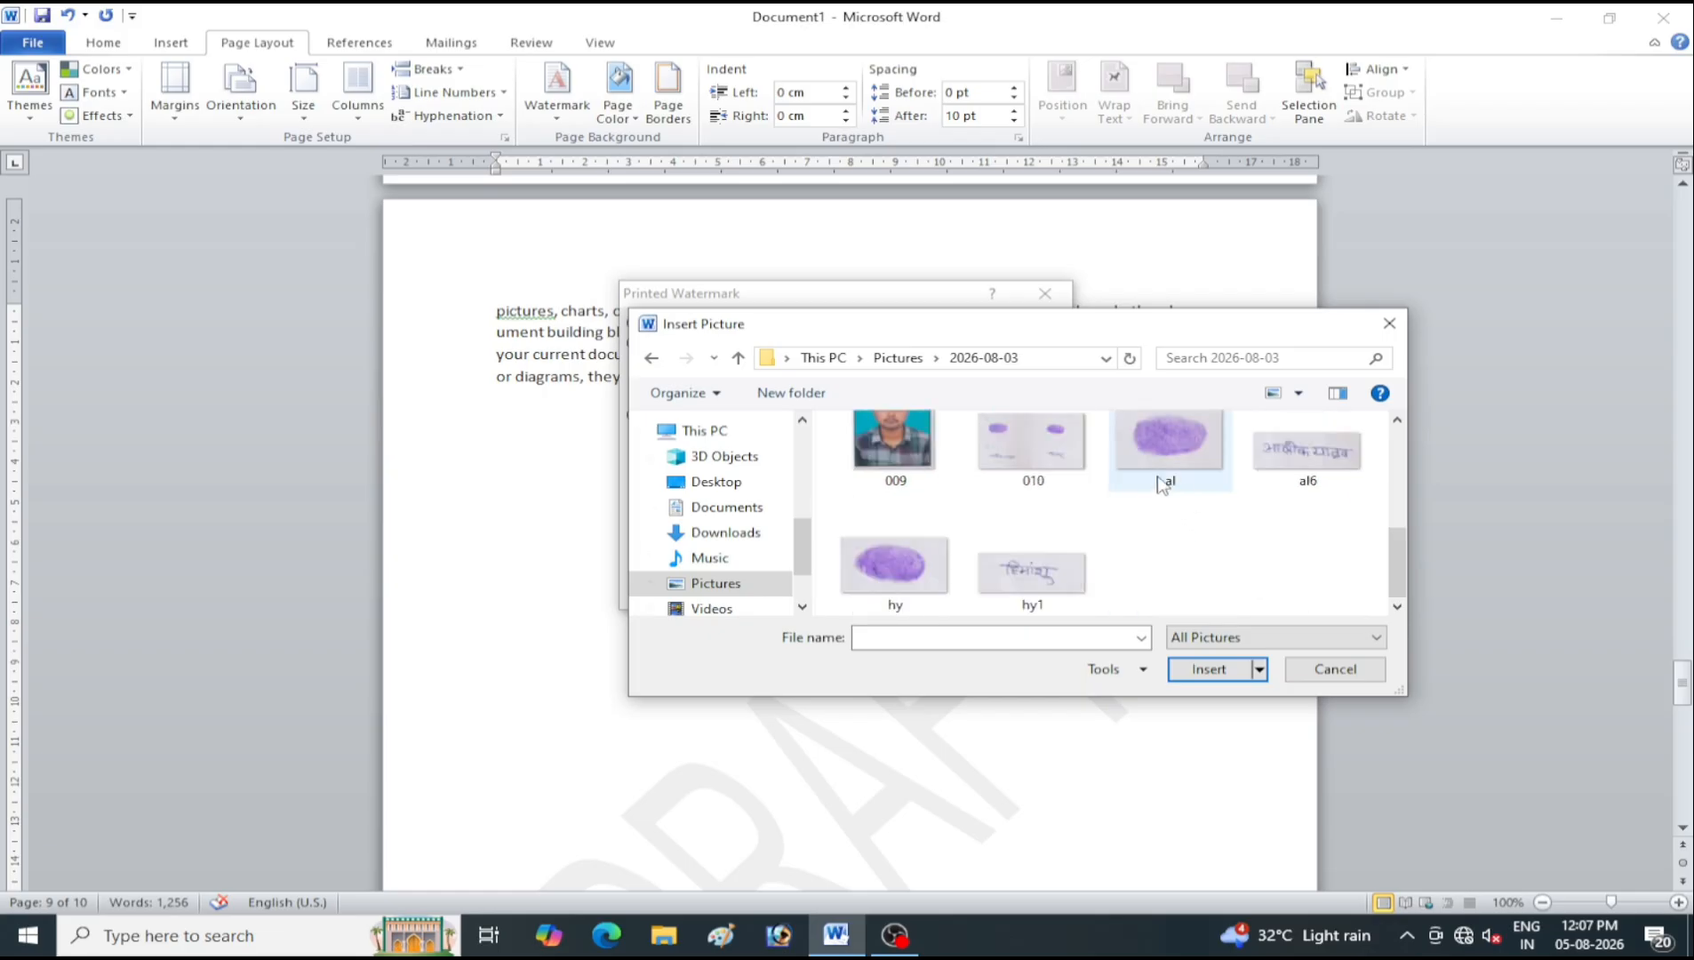
{"action": "left_click", "coordinate": [1214, 473]}
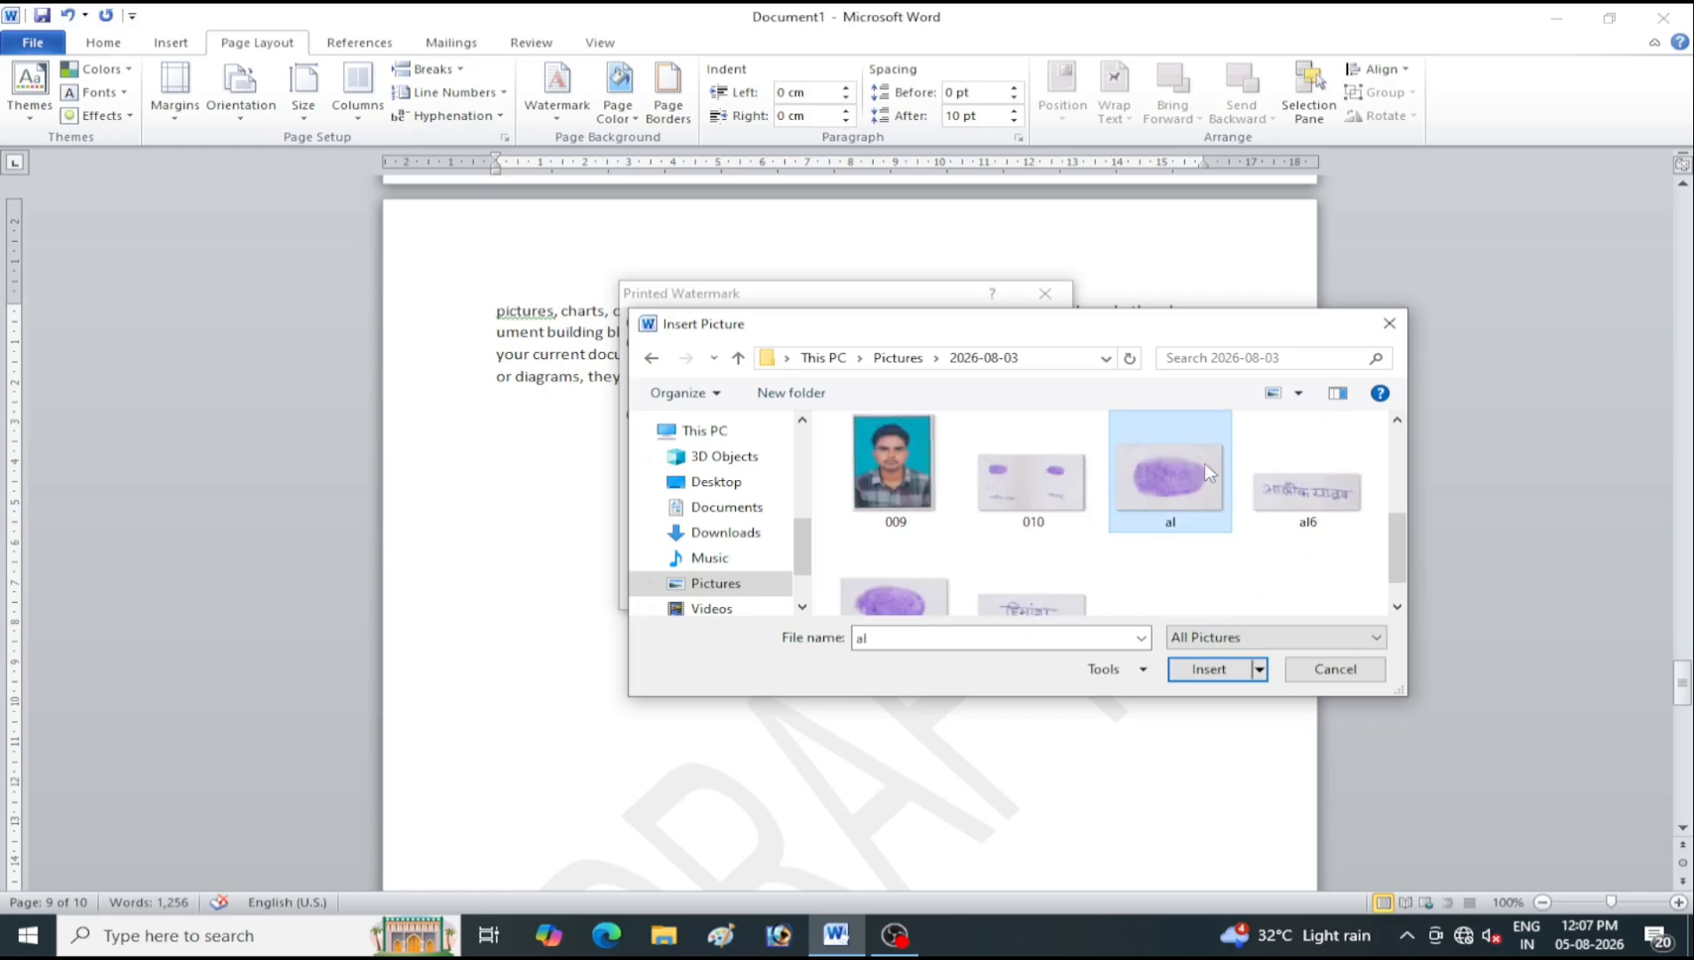
{"action": "left_click", "coordinate": [1211, 669]}
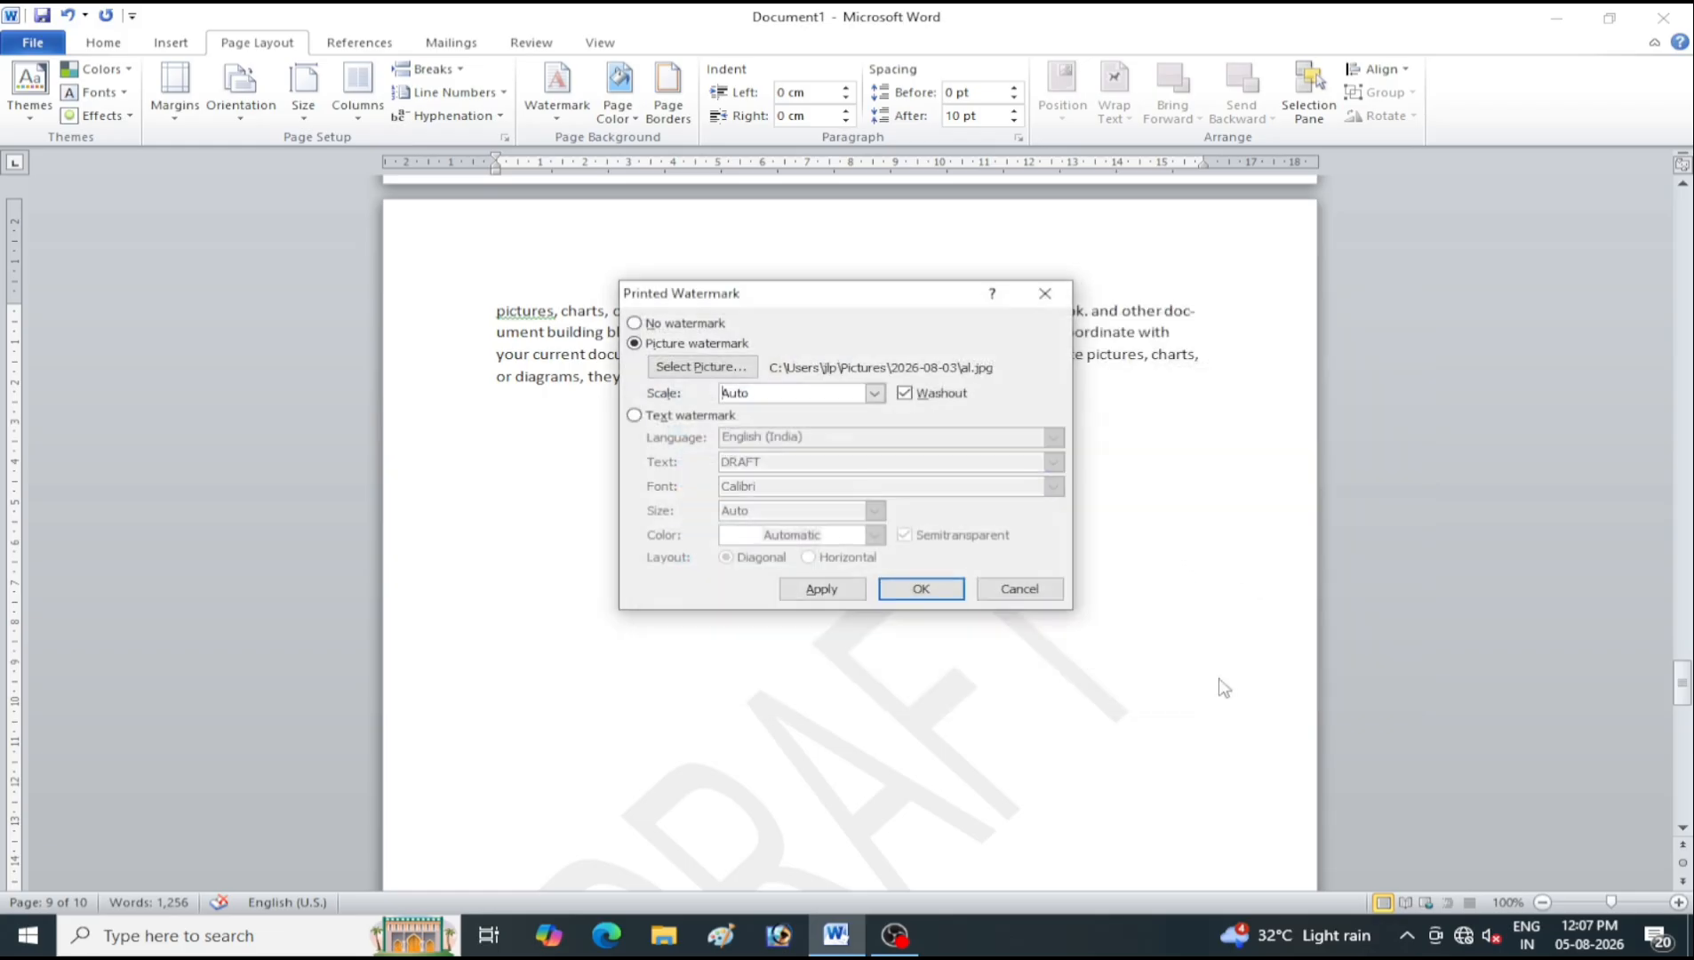
{"action": "left_click", "coordinate": [835, 591]}
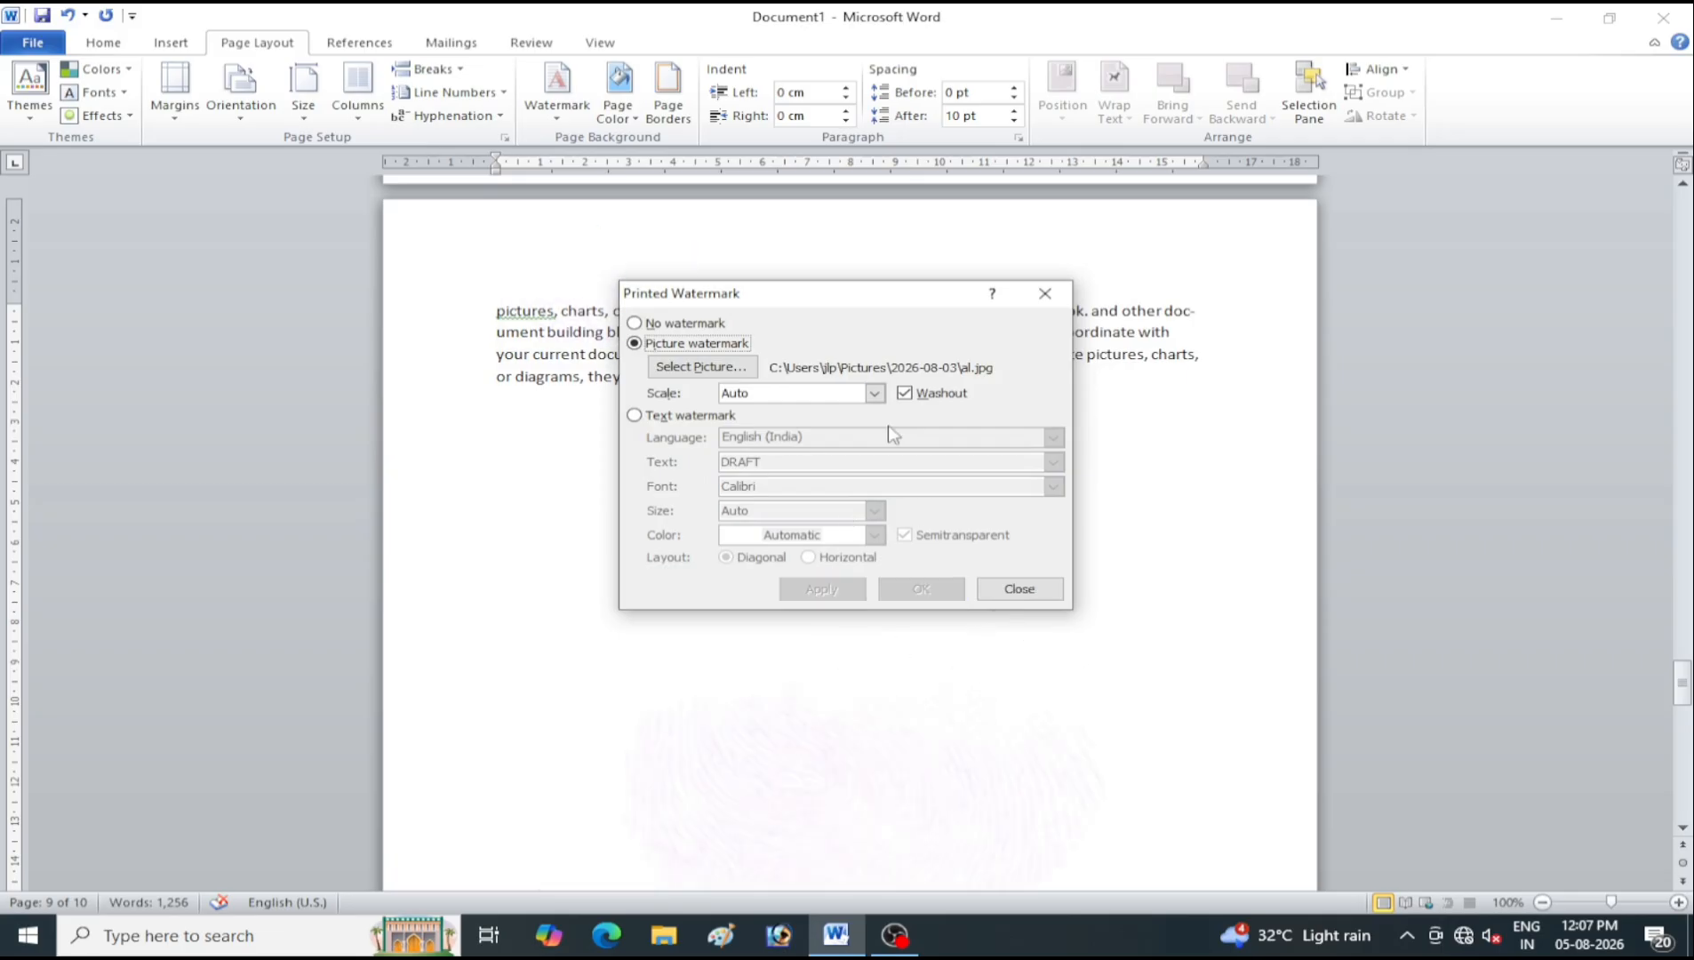
Move the watermark settings off the page and apply the picture watermark without Washout, then with Washout again
{"action": "left_click_drag", "start_coordinate": [886, 304], "coordinate": [1391, 275]}
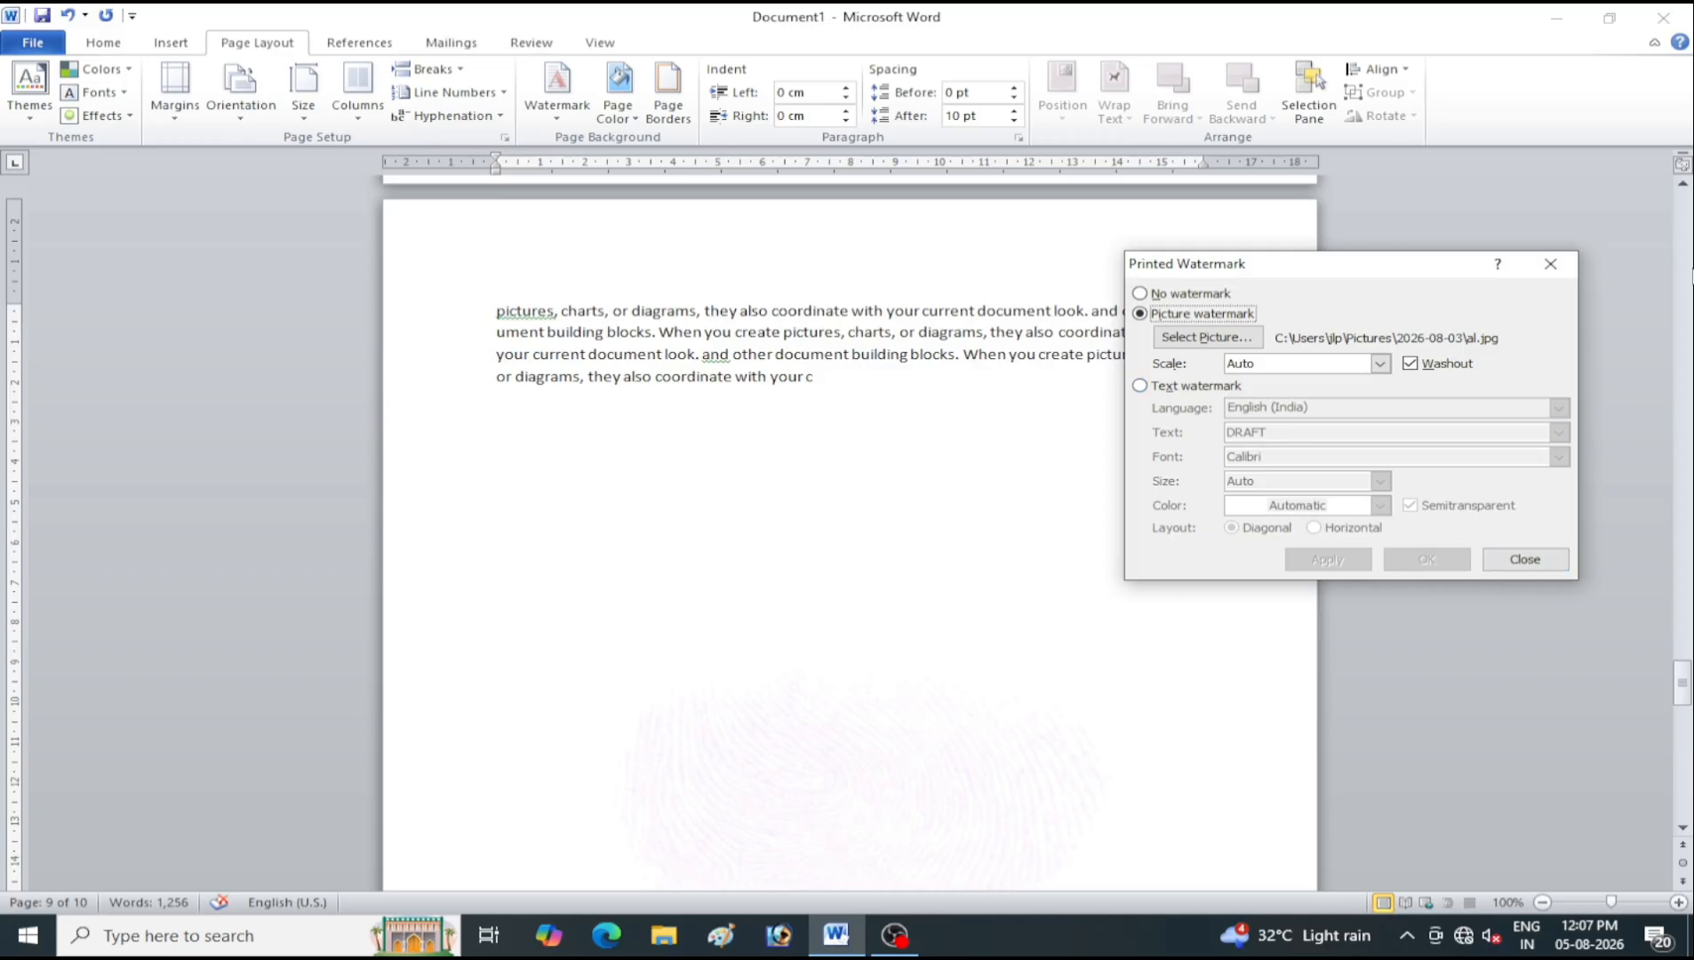
{"action": "left_click", "coordinate": [1440, 364]}
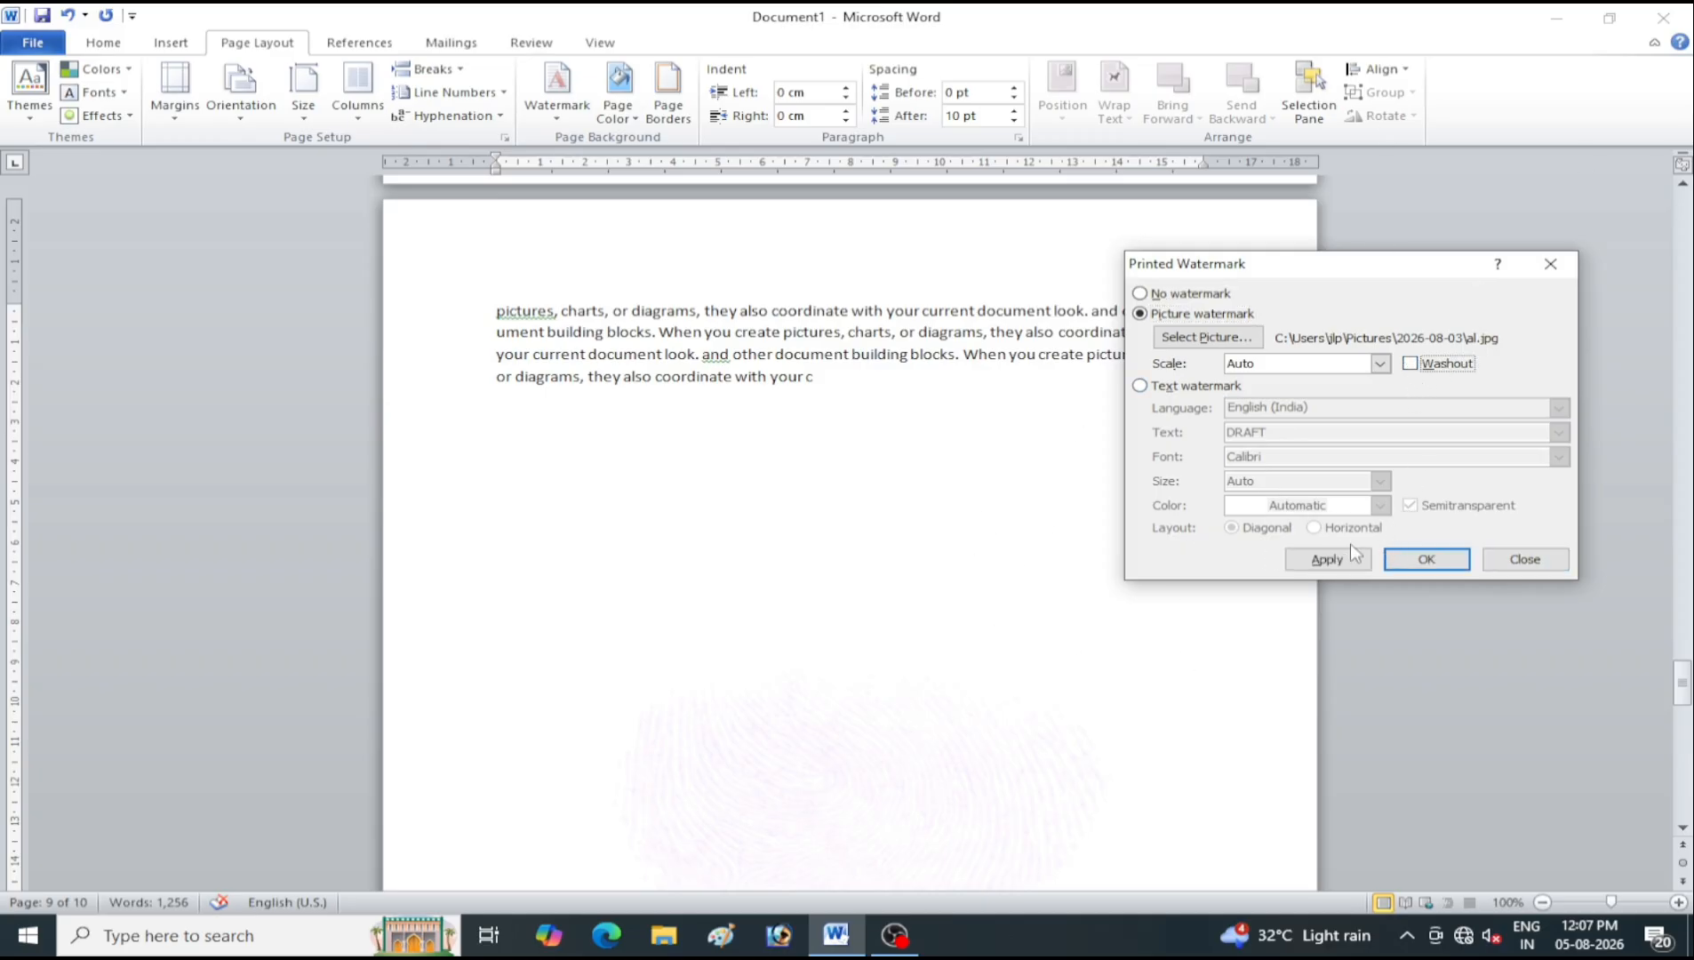
{"action": "left_click", "coordinate": [1326, 559]}
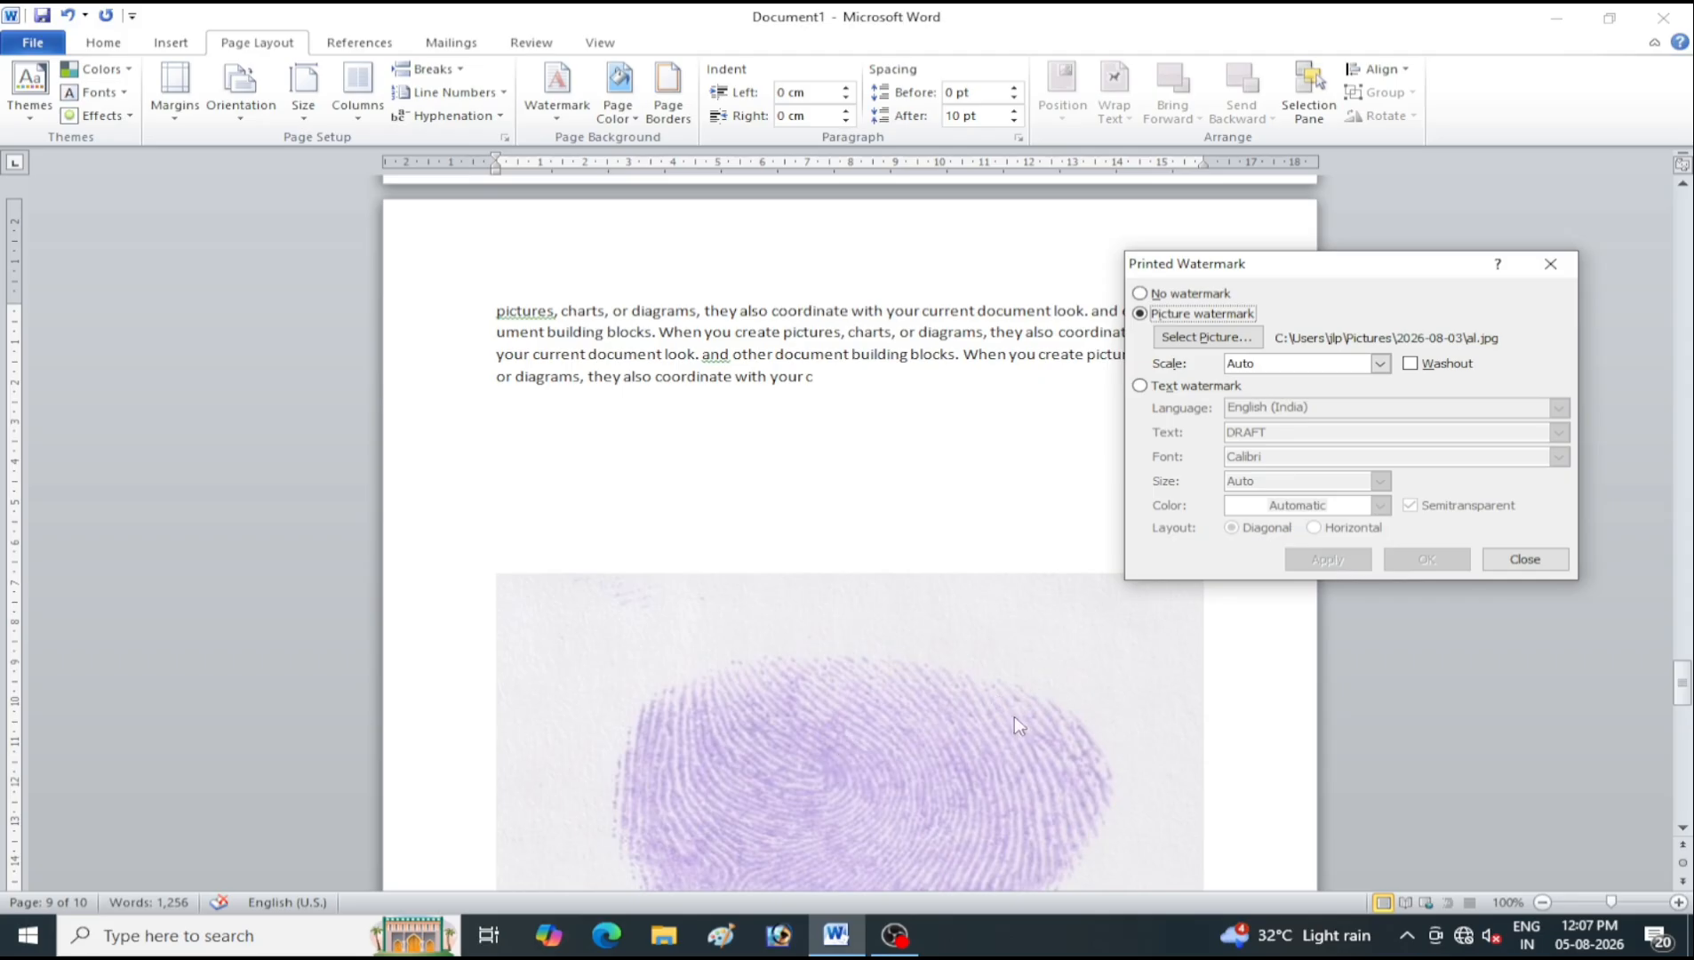
{"action": "left_click", "coordinate": [1428, 364]}
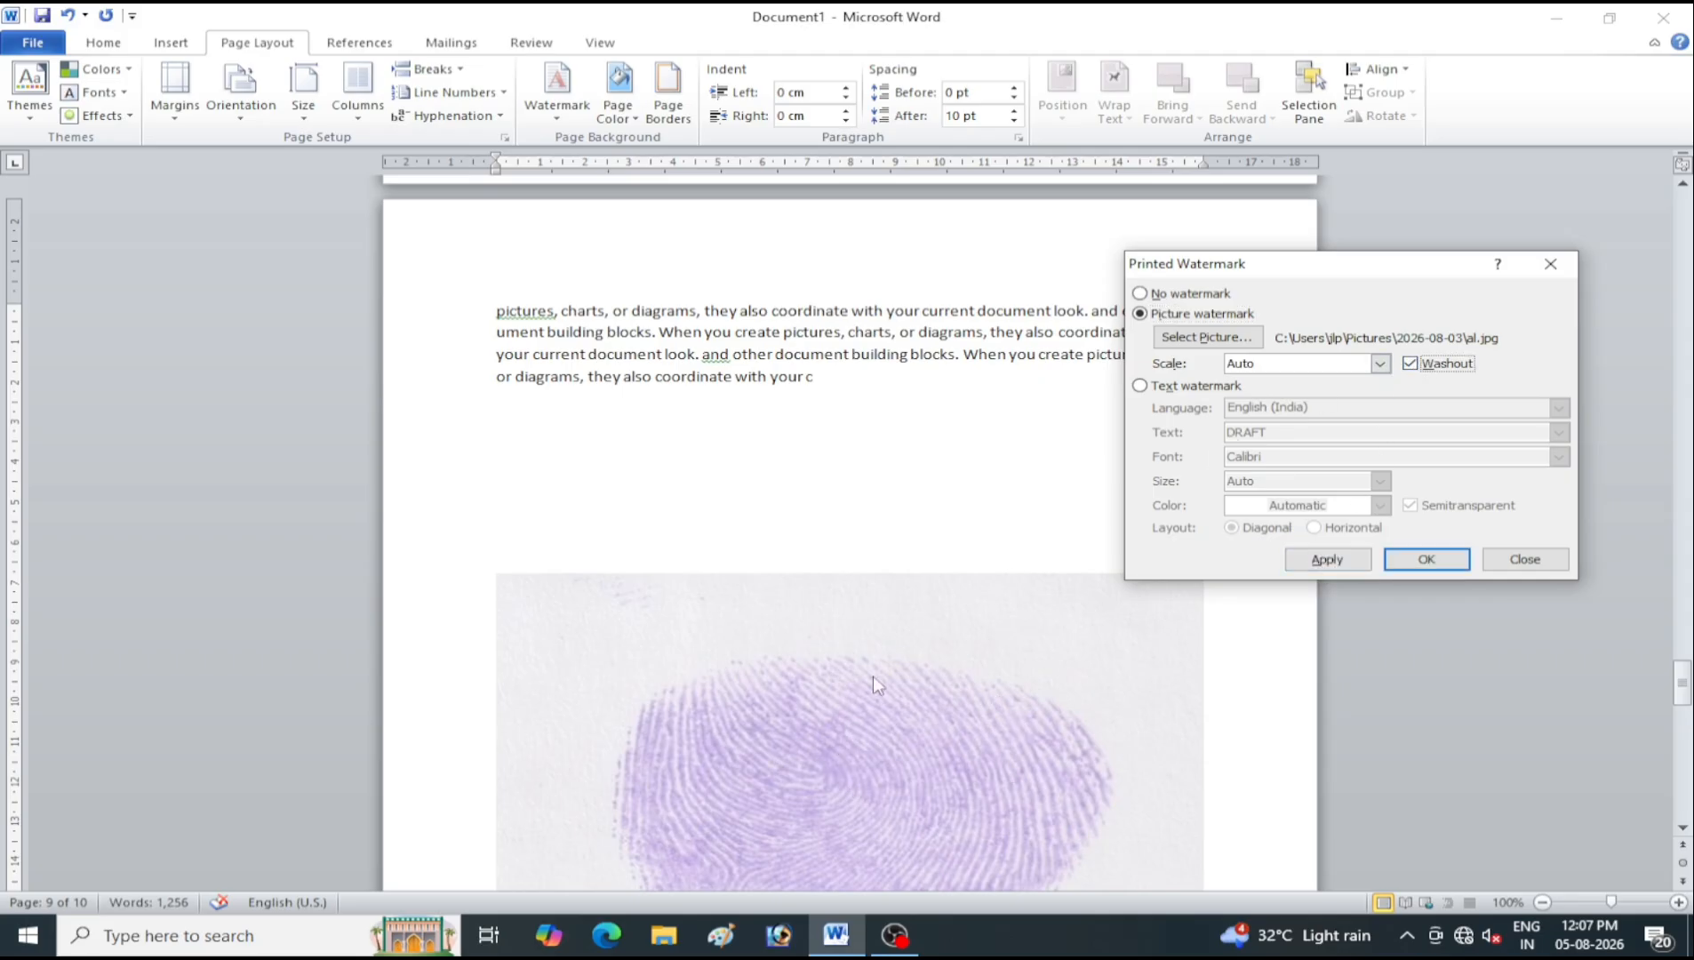
{"action": "left_click", "coordinate": [1324, 561]}
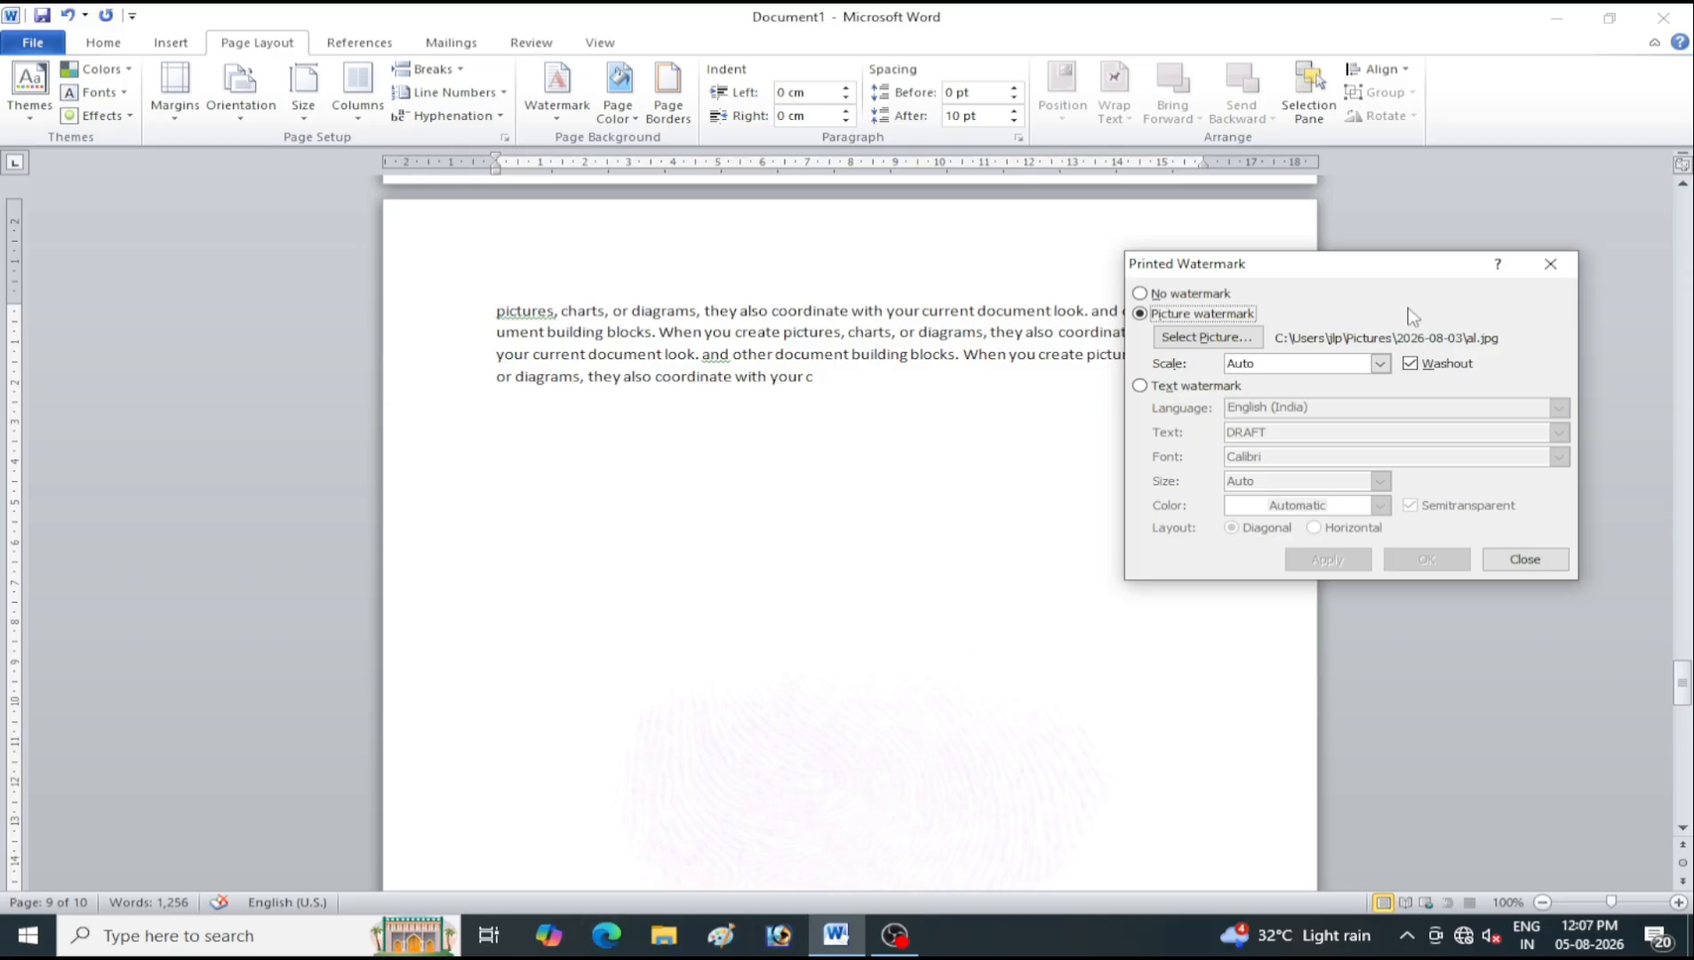
Switch to a text watermark, keep English (India) as its language, and set the text to "Computer" in the Californian FB font
{"action": "left_click", "coordinate": [1163, 391]}
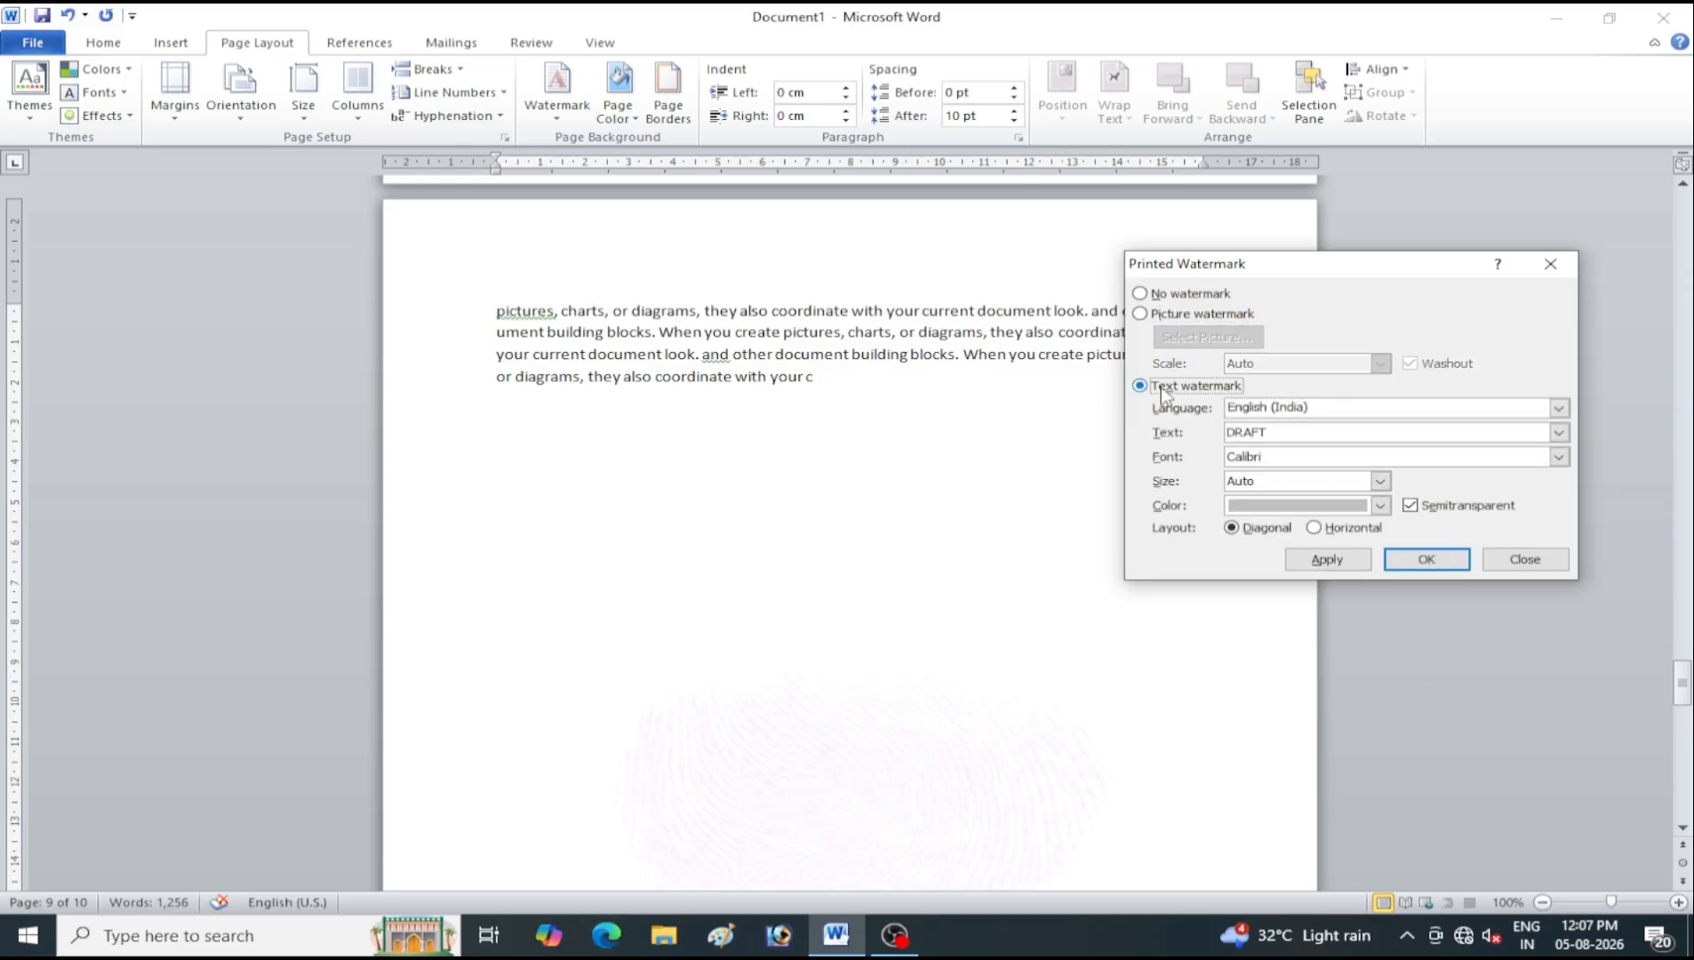
{"action": "left_click", "coordinate": [1347, 412]}
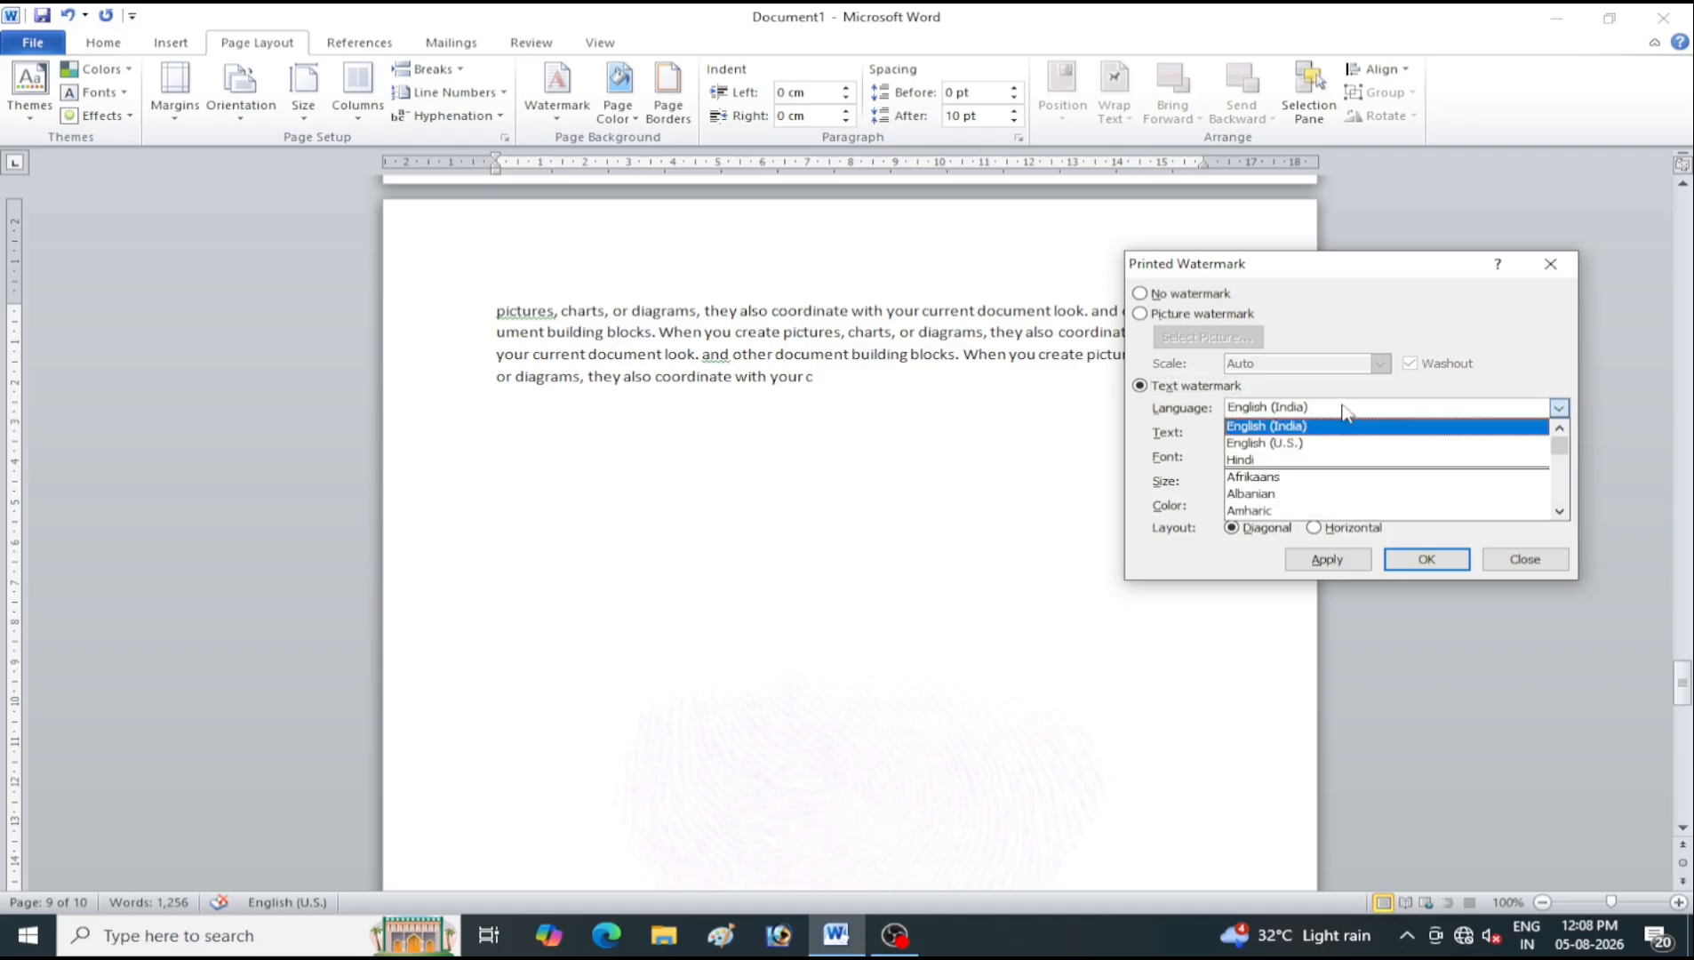
{"action": "left_click", "coordinate": [1346, 411]}
{"action": "left_click_drag", "start_coordinate": [1342, 433], "coordinate": [1137, 454]}
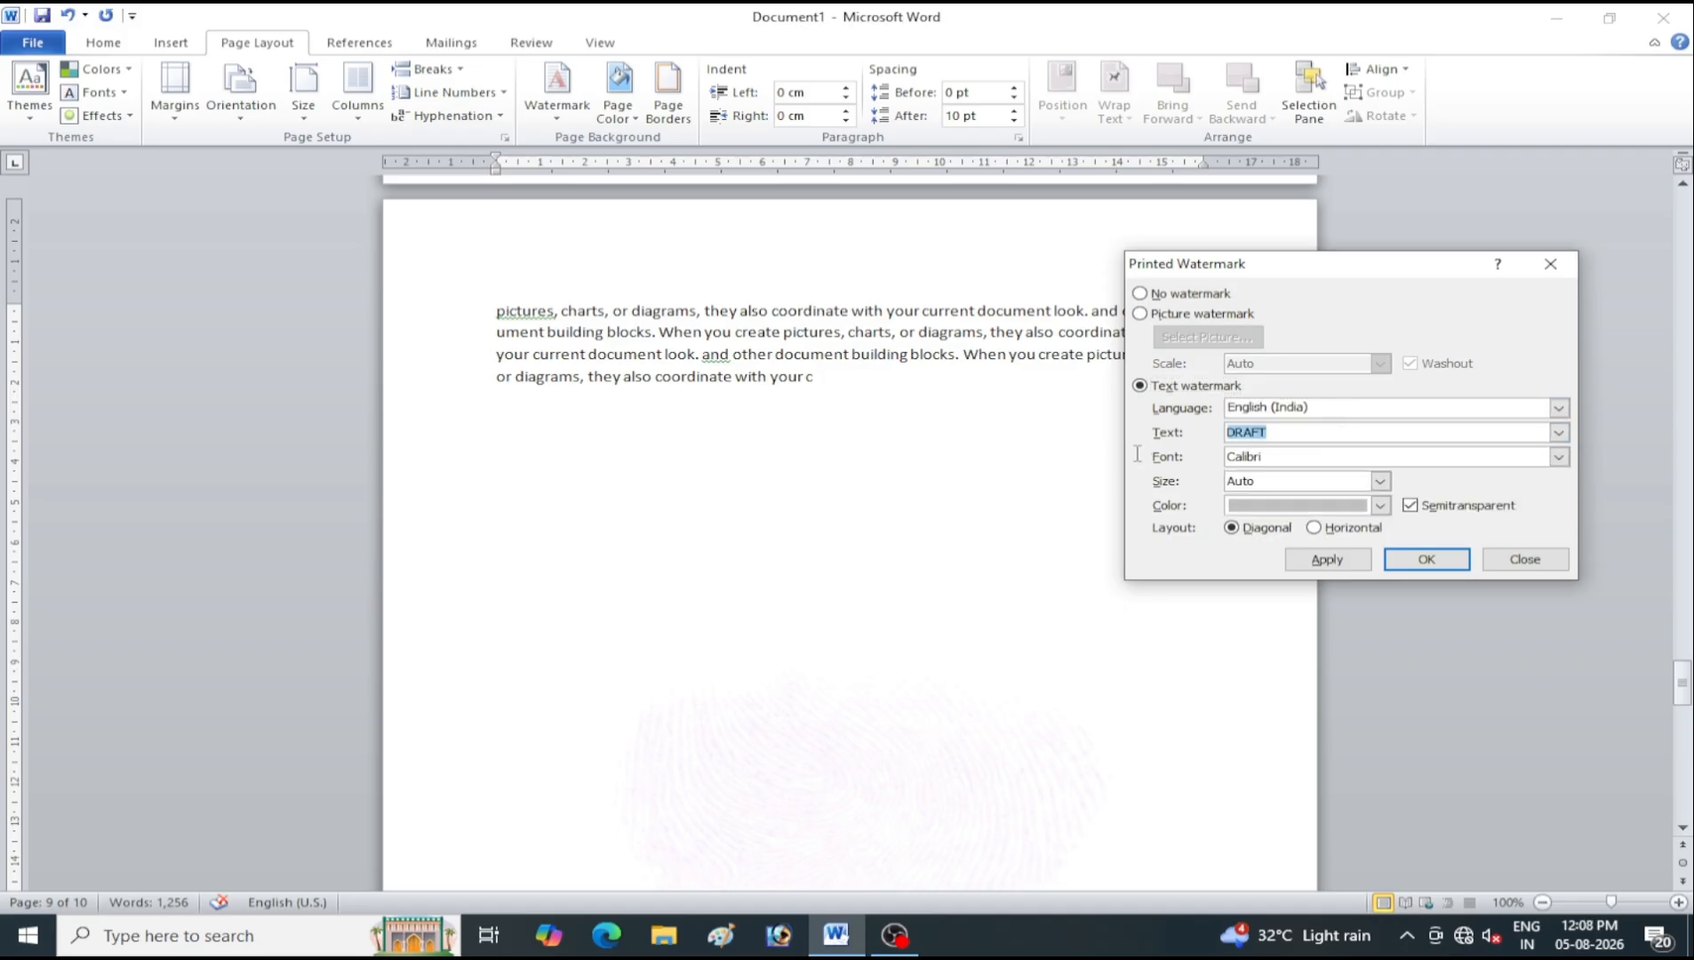
{"action": "type", "text": "Computer"}
{"action": "left_click", "coordinate": [1560, 460]}
{"action": "left_click", "coordinate": [1407, 509]}
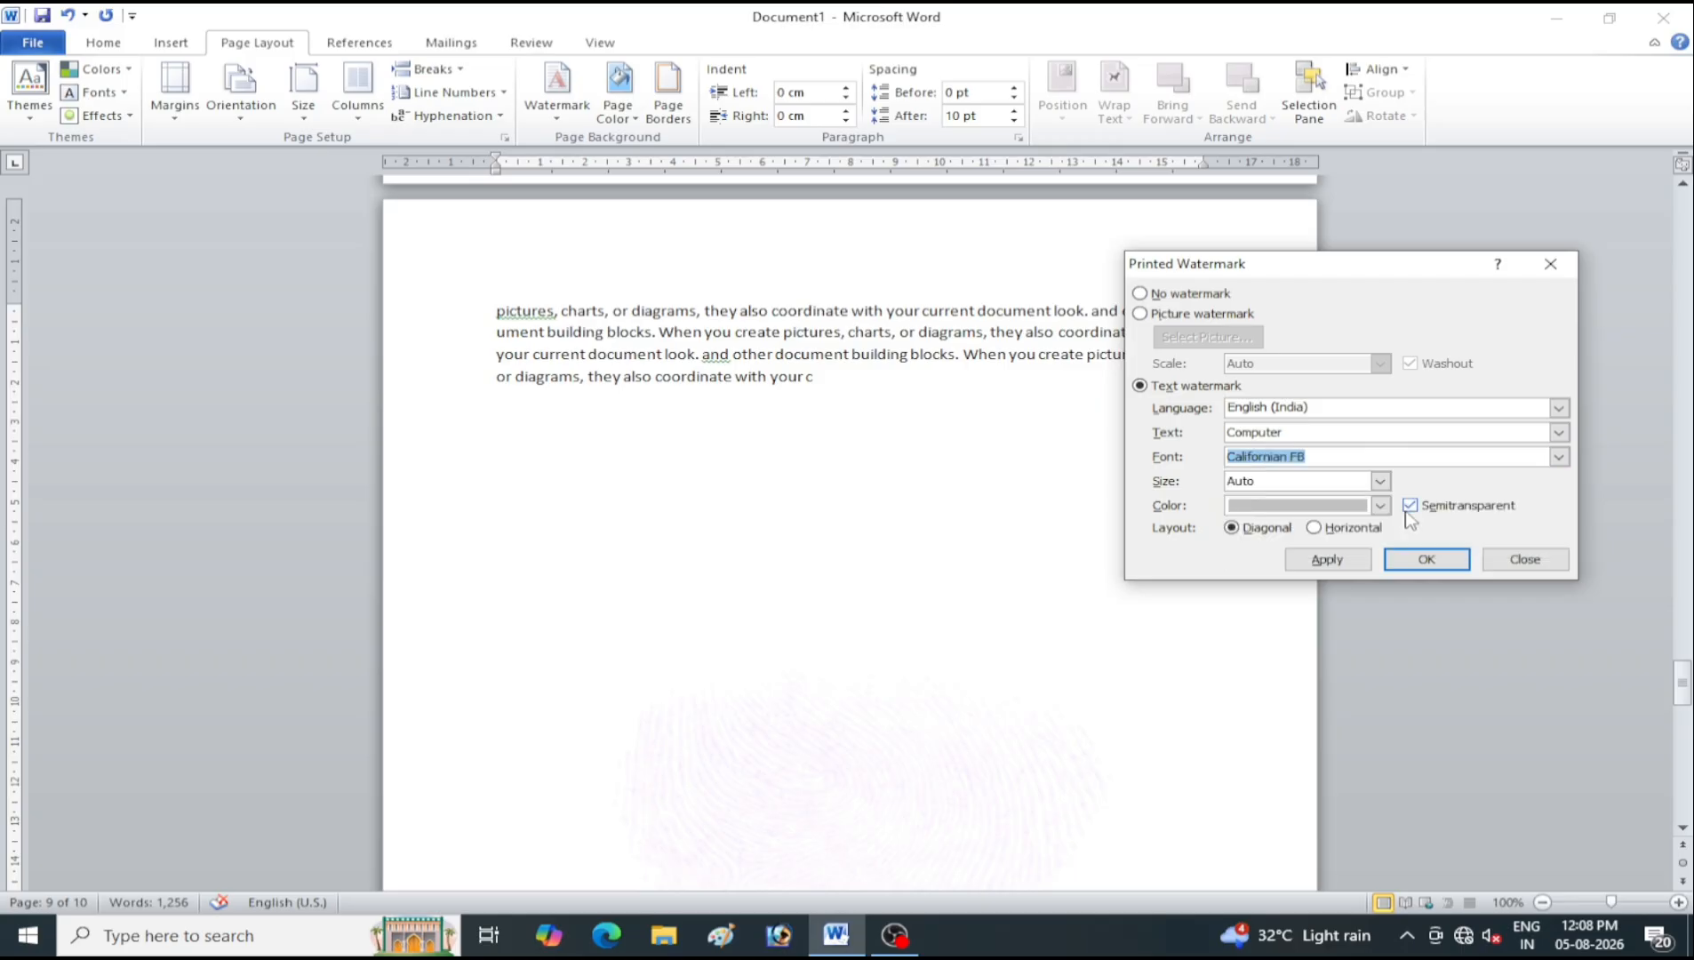
Set the text watermark's size to 48, keep its current colour, and apply it to the document
{"action": "left_click", "coordinate": [1381, 481]}
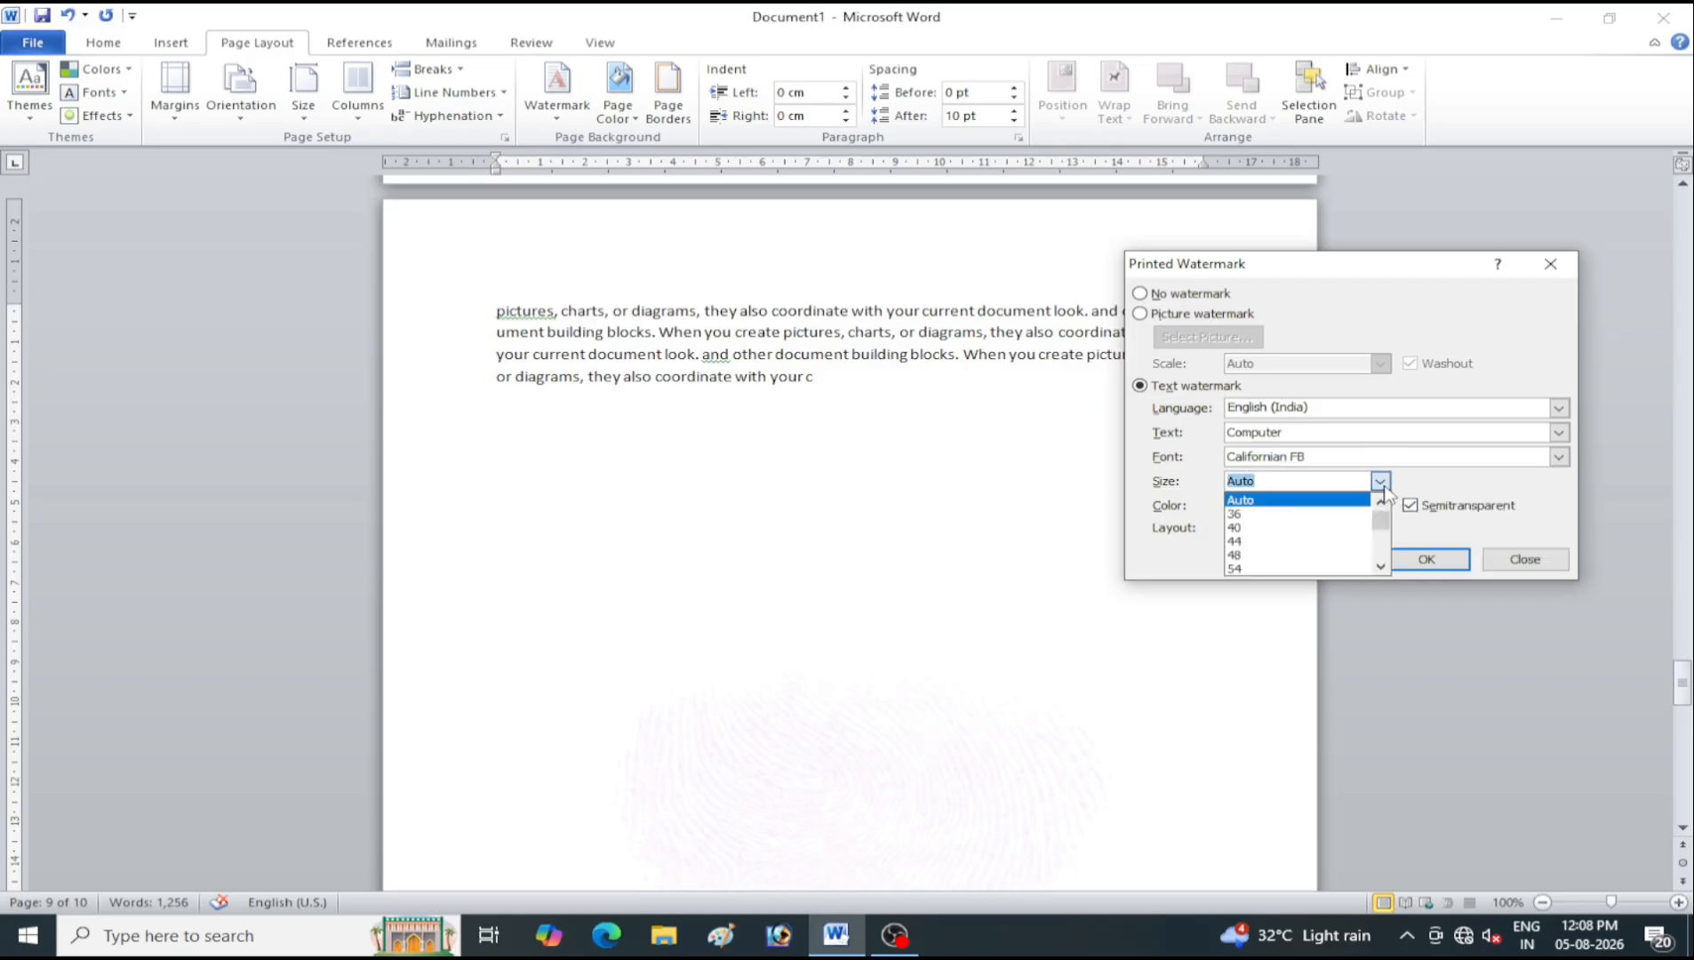
{"action": "left_click", "coordinate": [1280, 562]}
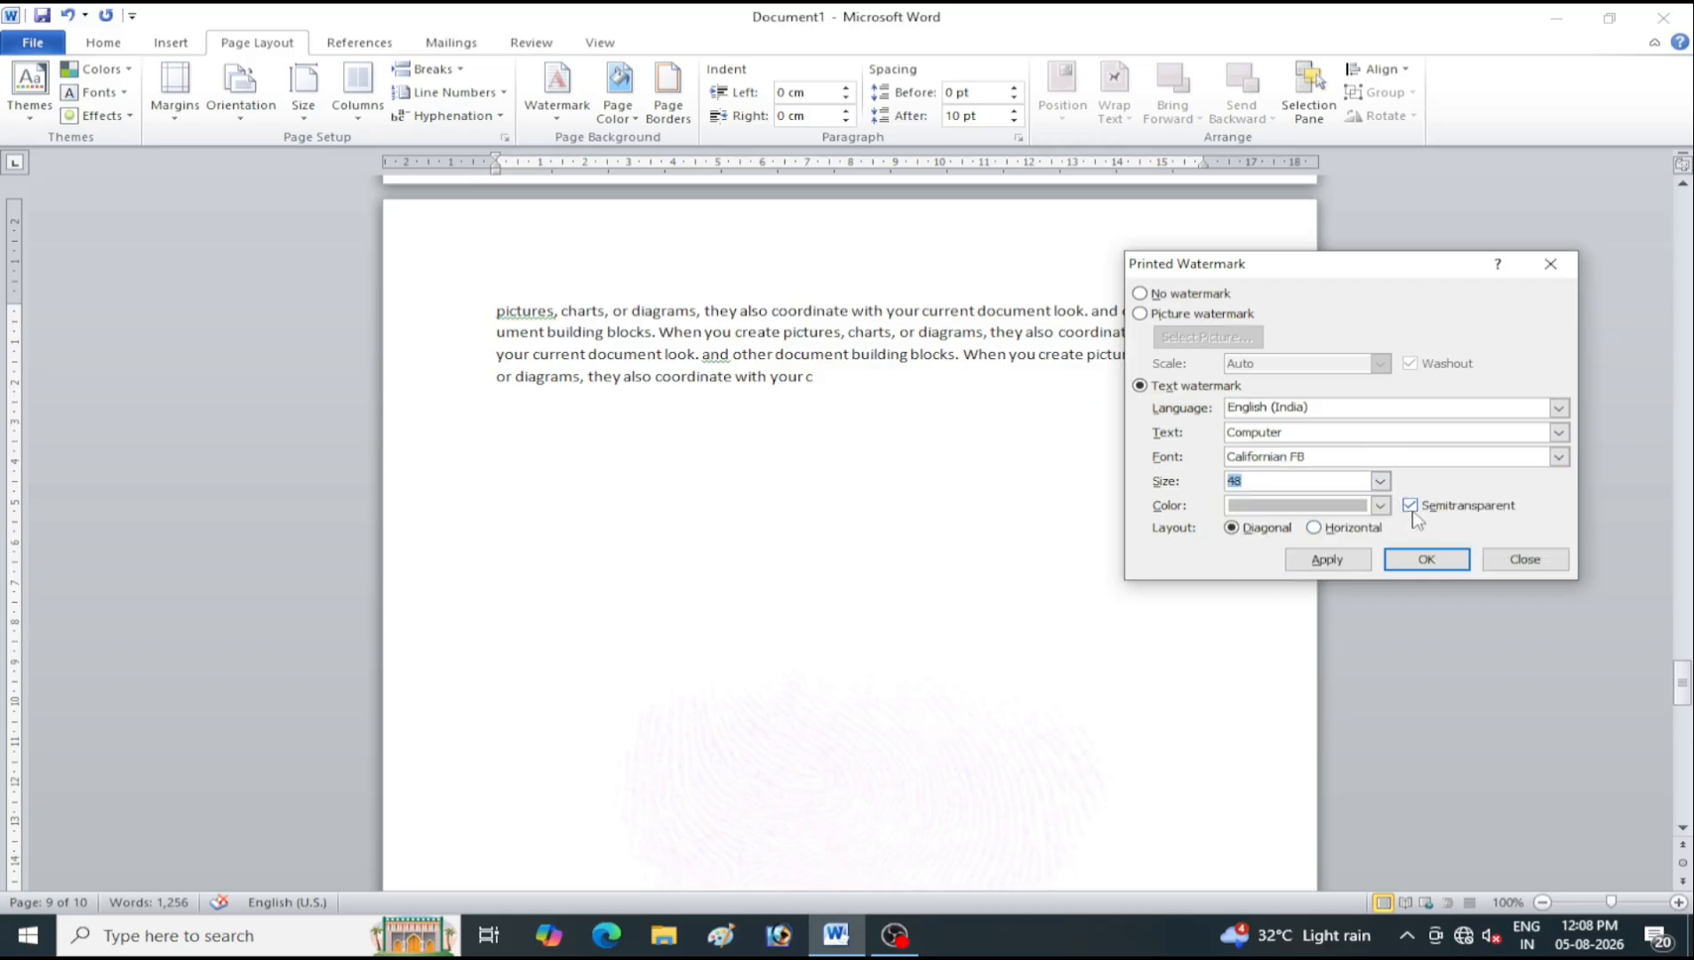
{"action": "left_click", "coordinate": [1379, 504]}
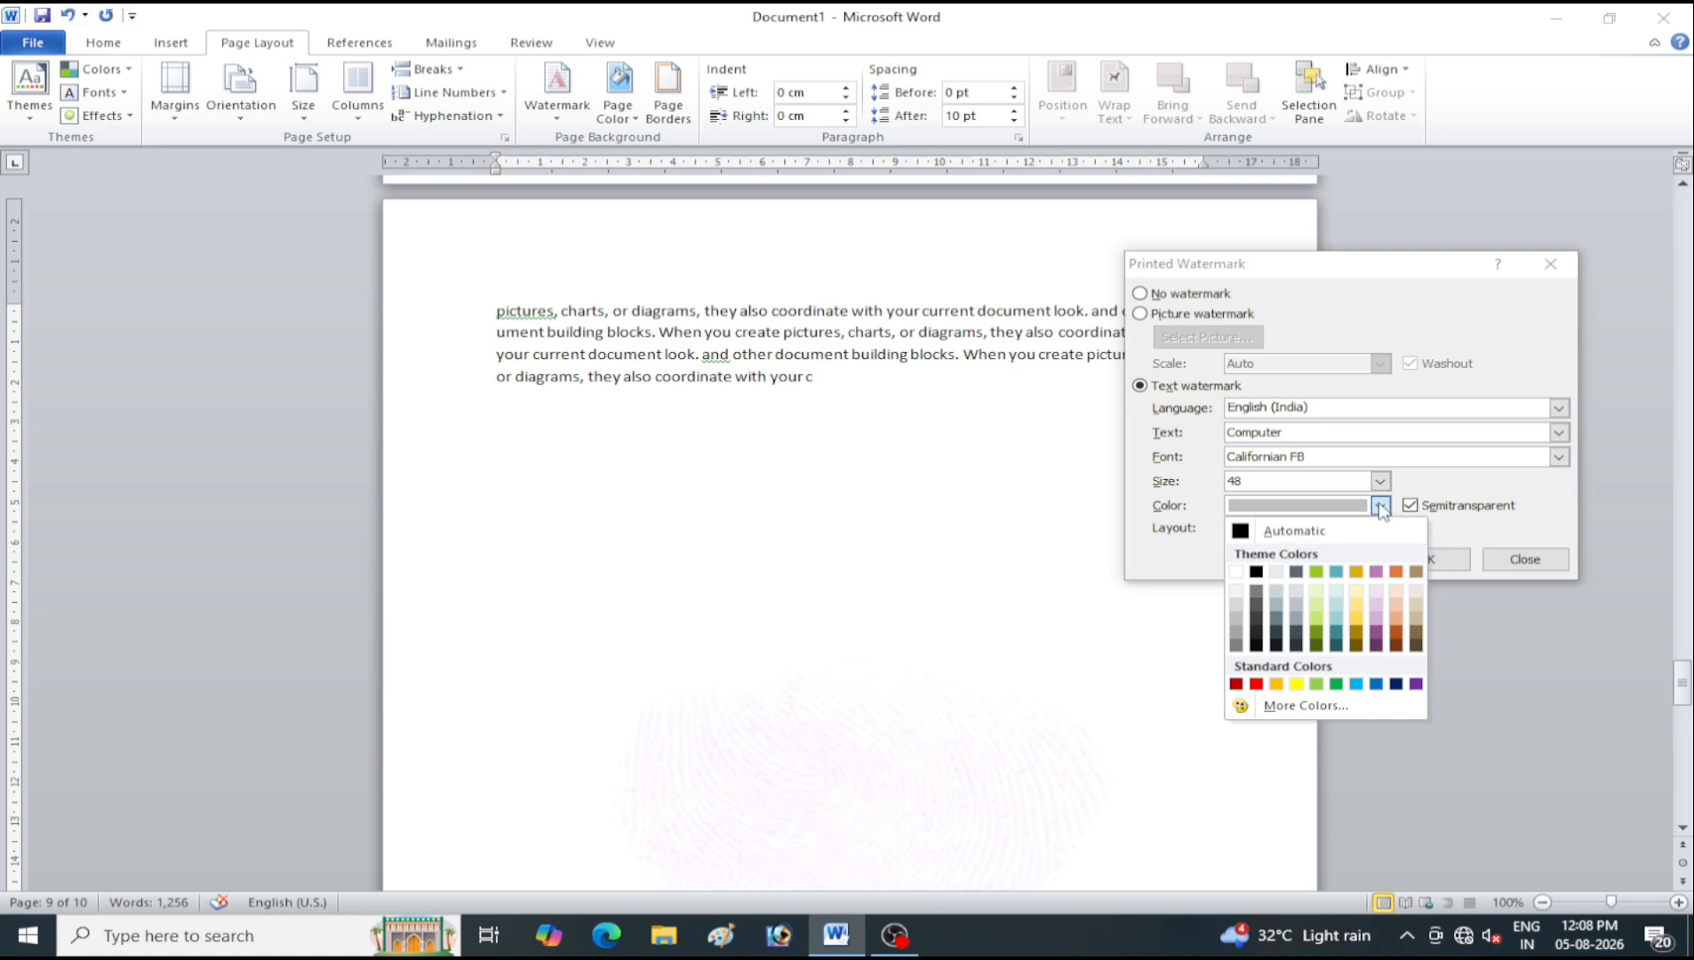
{"action": "left_click", "coordinate": [1379, 505]}
{"action": "left_click", "coordinate": [1327, 559]}
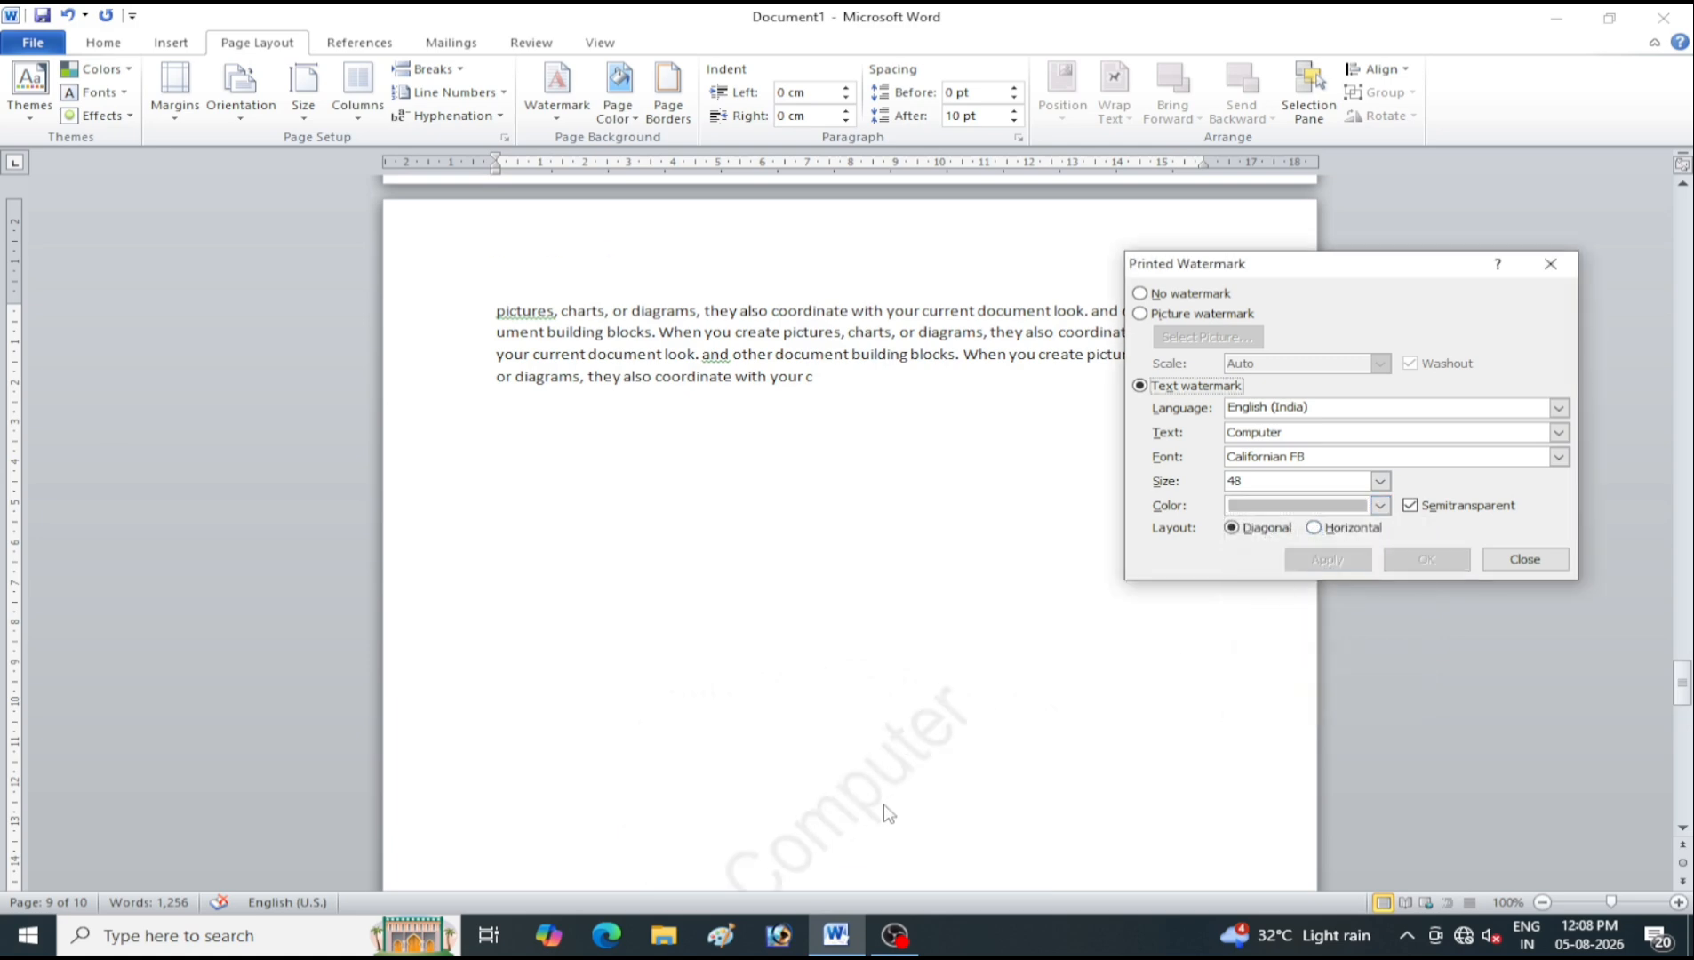
Set the "Computer" watermark's size to Auto and apply it
{"action": "left_click", "coordinate": [1379, 481]}
{"action": "left_click", "coordinate": [1333, 500]}
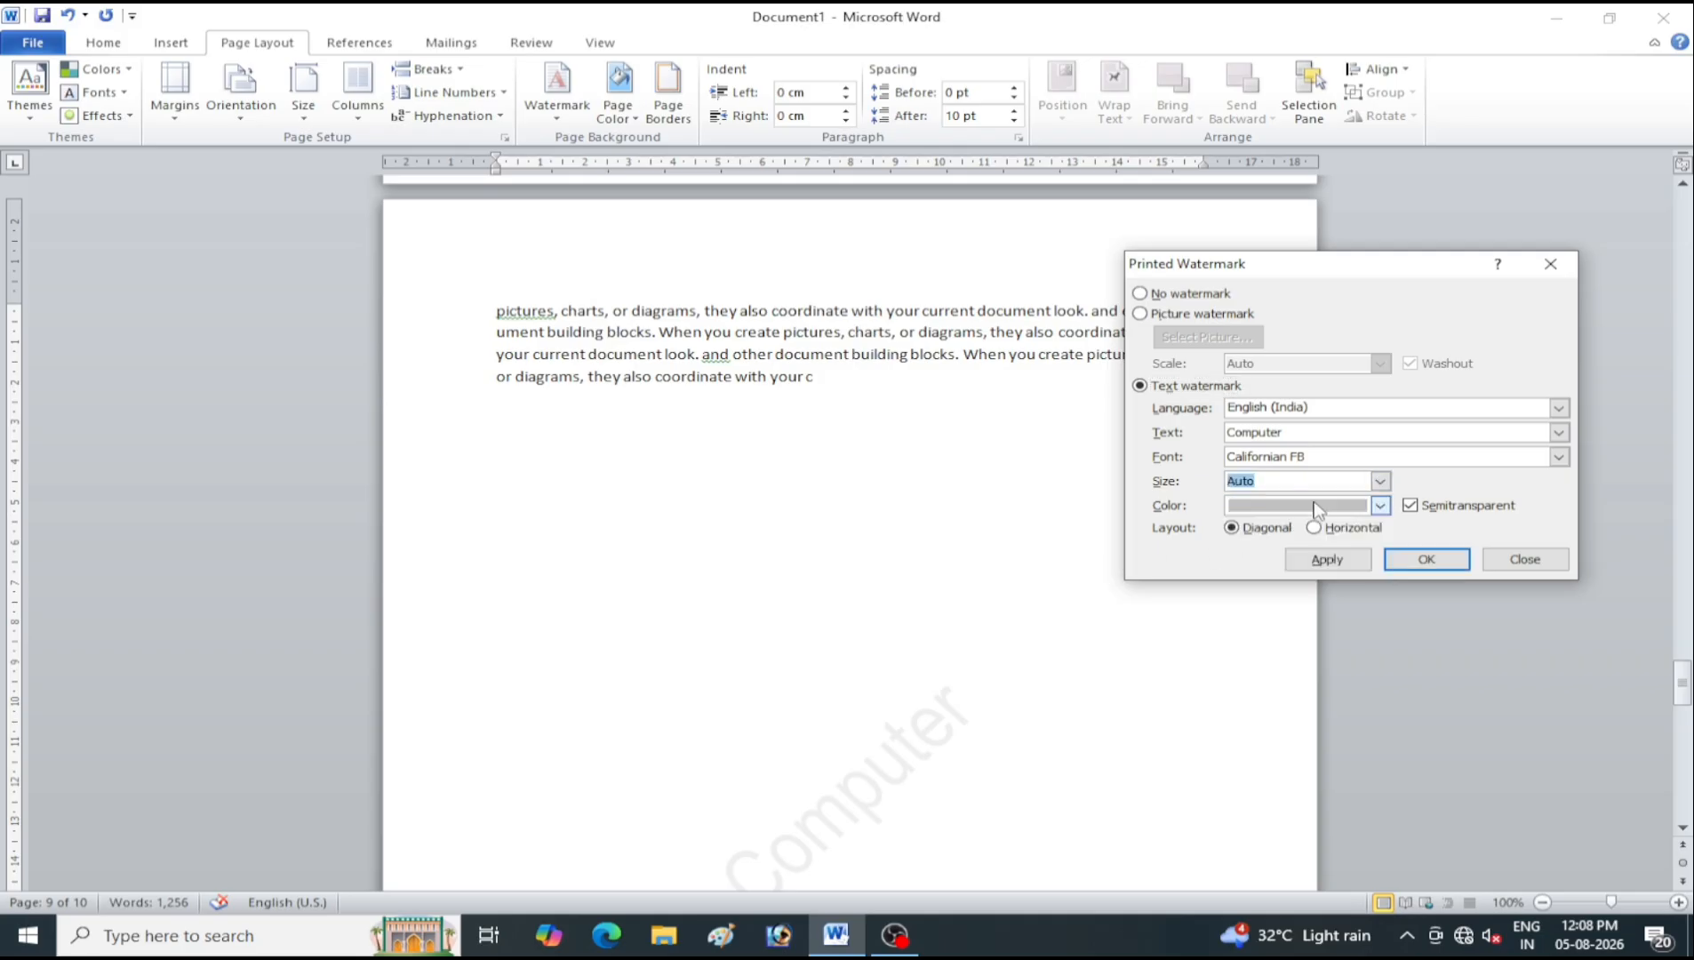
{"action": "left_click", "coordinate": [1330, 559]}
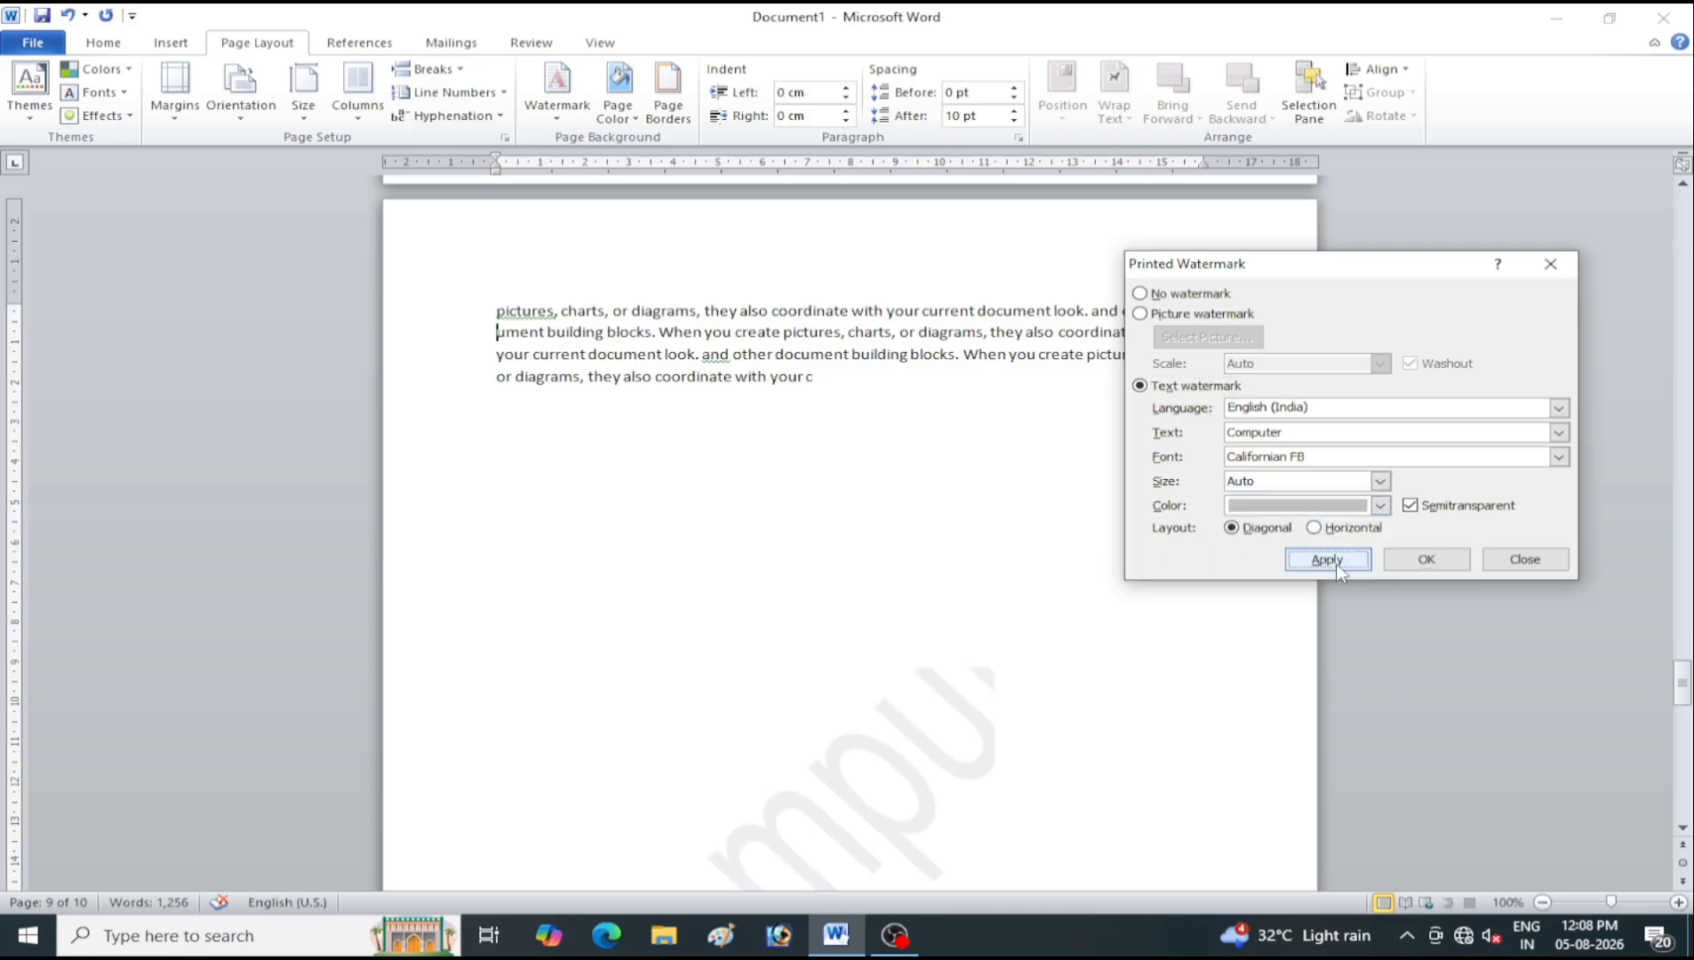
Set the "Computer" text watermark's color to standard Red and apply it to the document
{"action": "left_click", "coordinate": [1380, 505]}
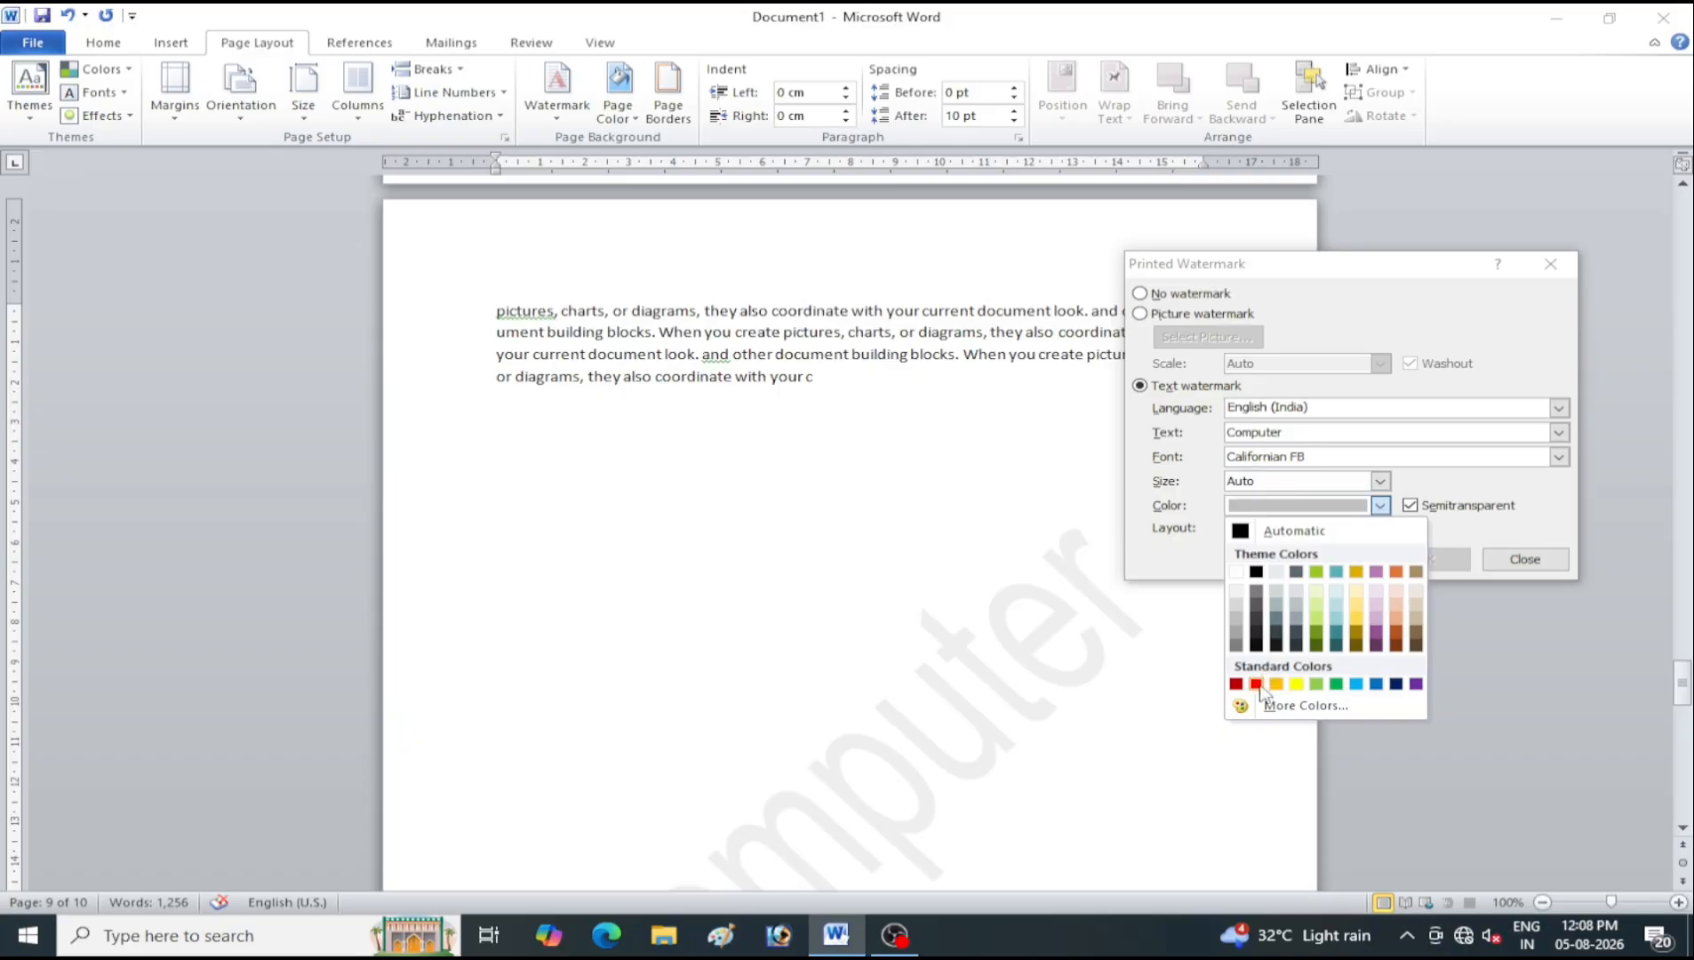
{"action": "left_click", "coordinate": [1255, 683]}
{"action": "left_click", "coordinate": [1328, 559]}
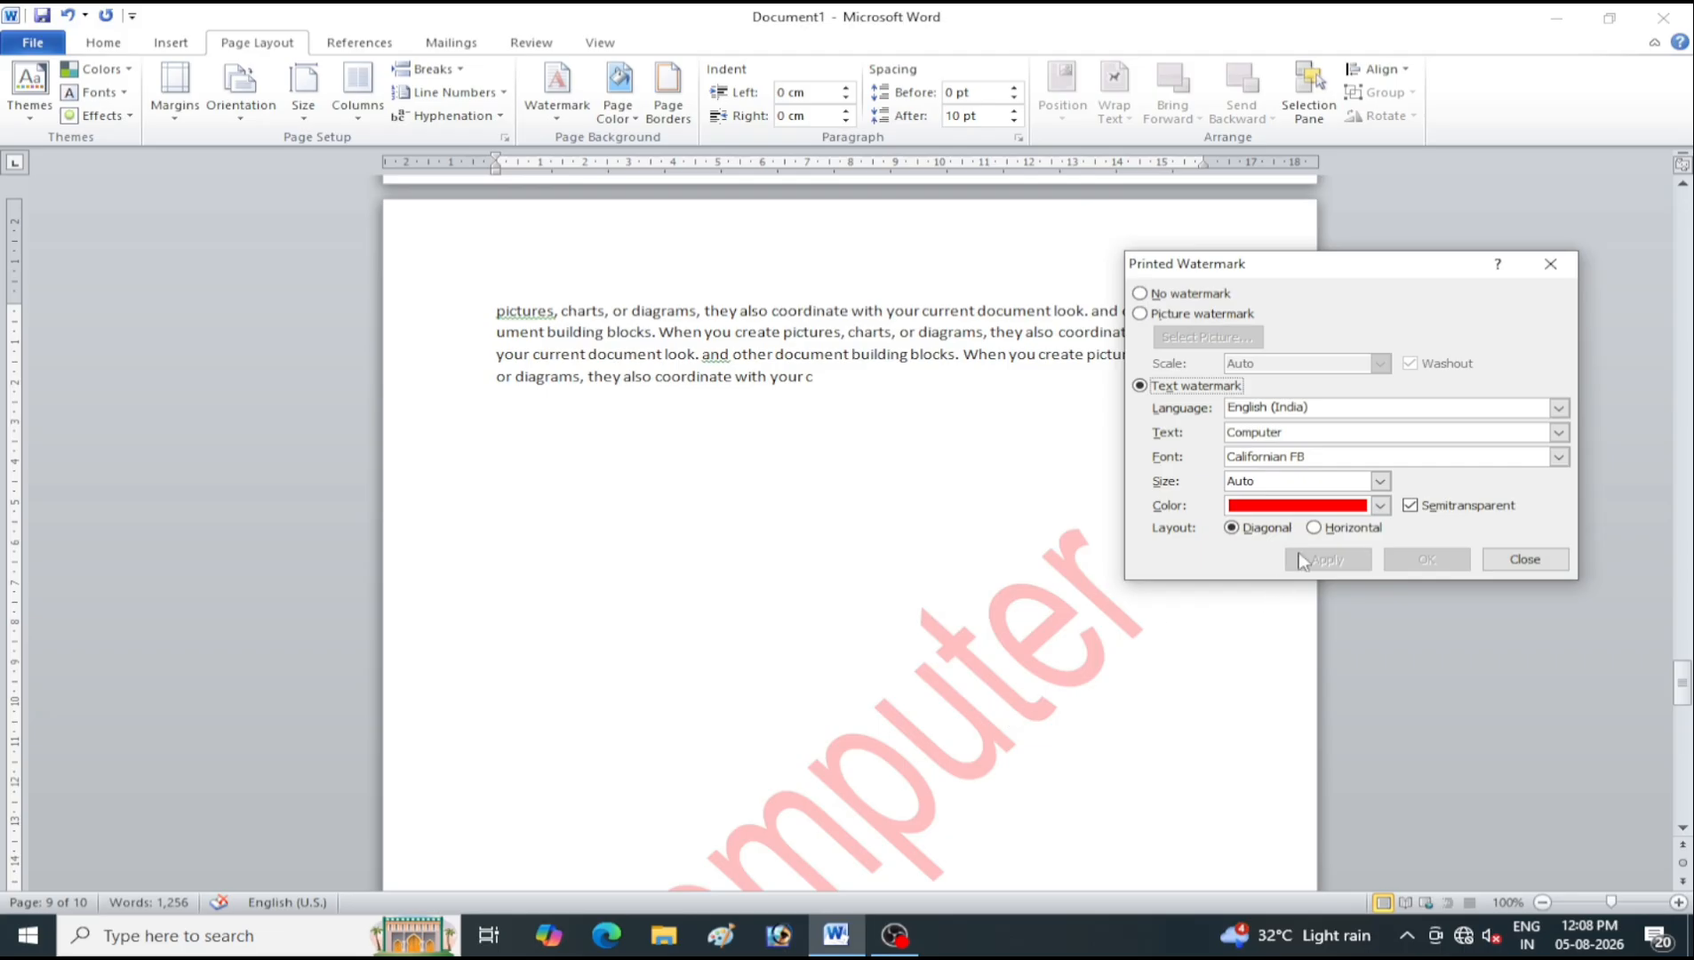
Apply the red text watermark without Semitransparent, then apply it with Semitransparent again
{"action": "left_click", "coordinate": [1411, 506]}
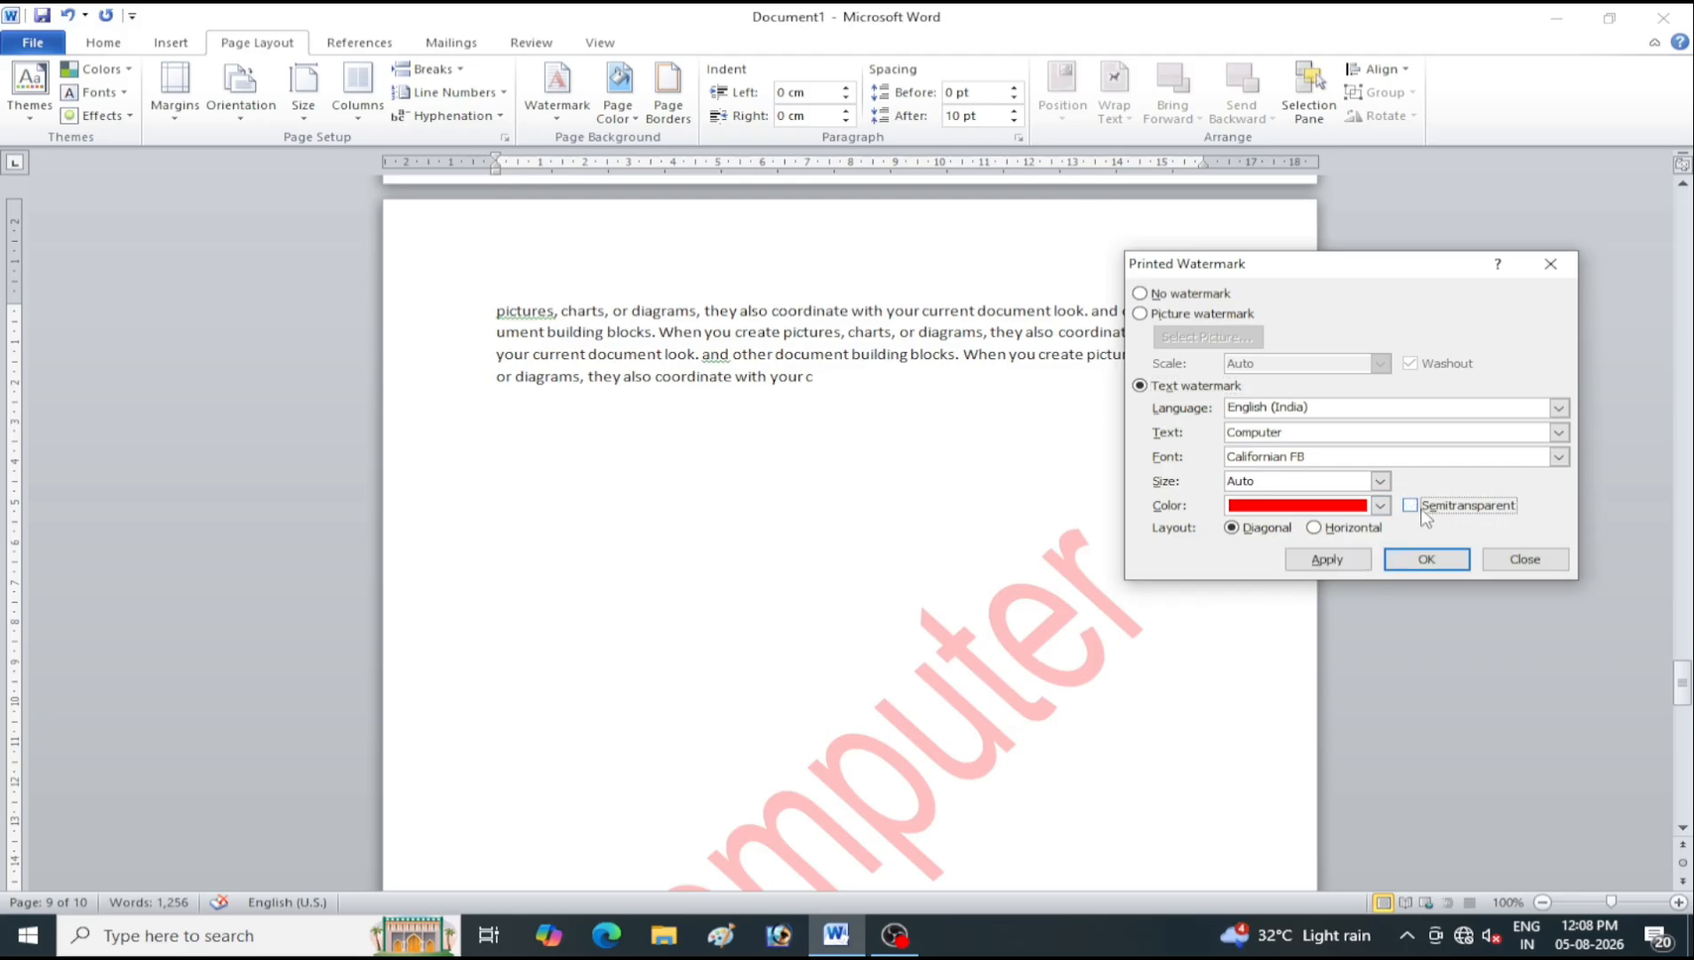
{"action": "left_click", "coordinate": [1326, 560]}
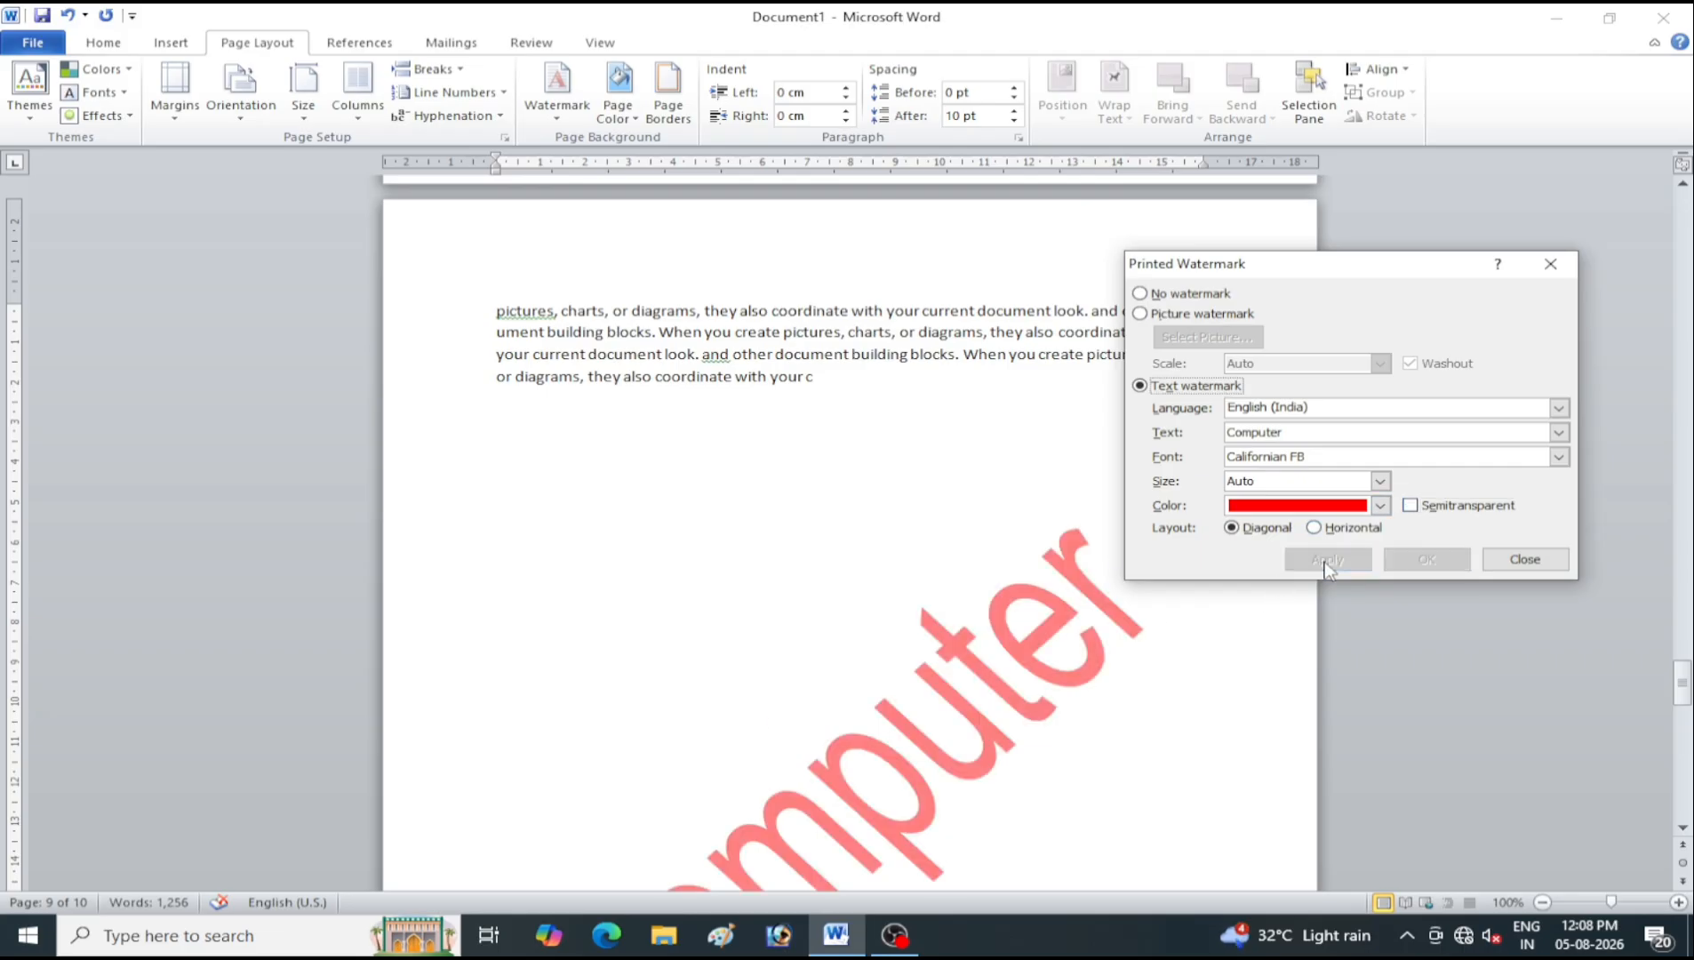
{"action": "left_click", "coordinate": [1422, 507]}
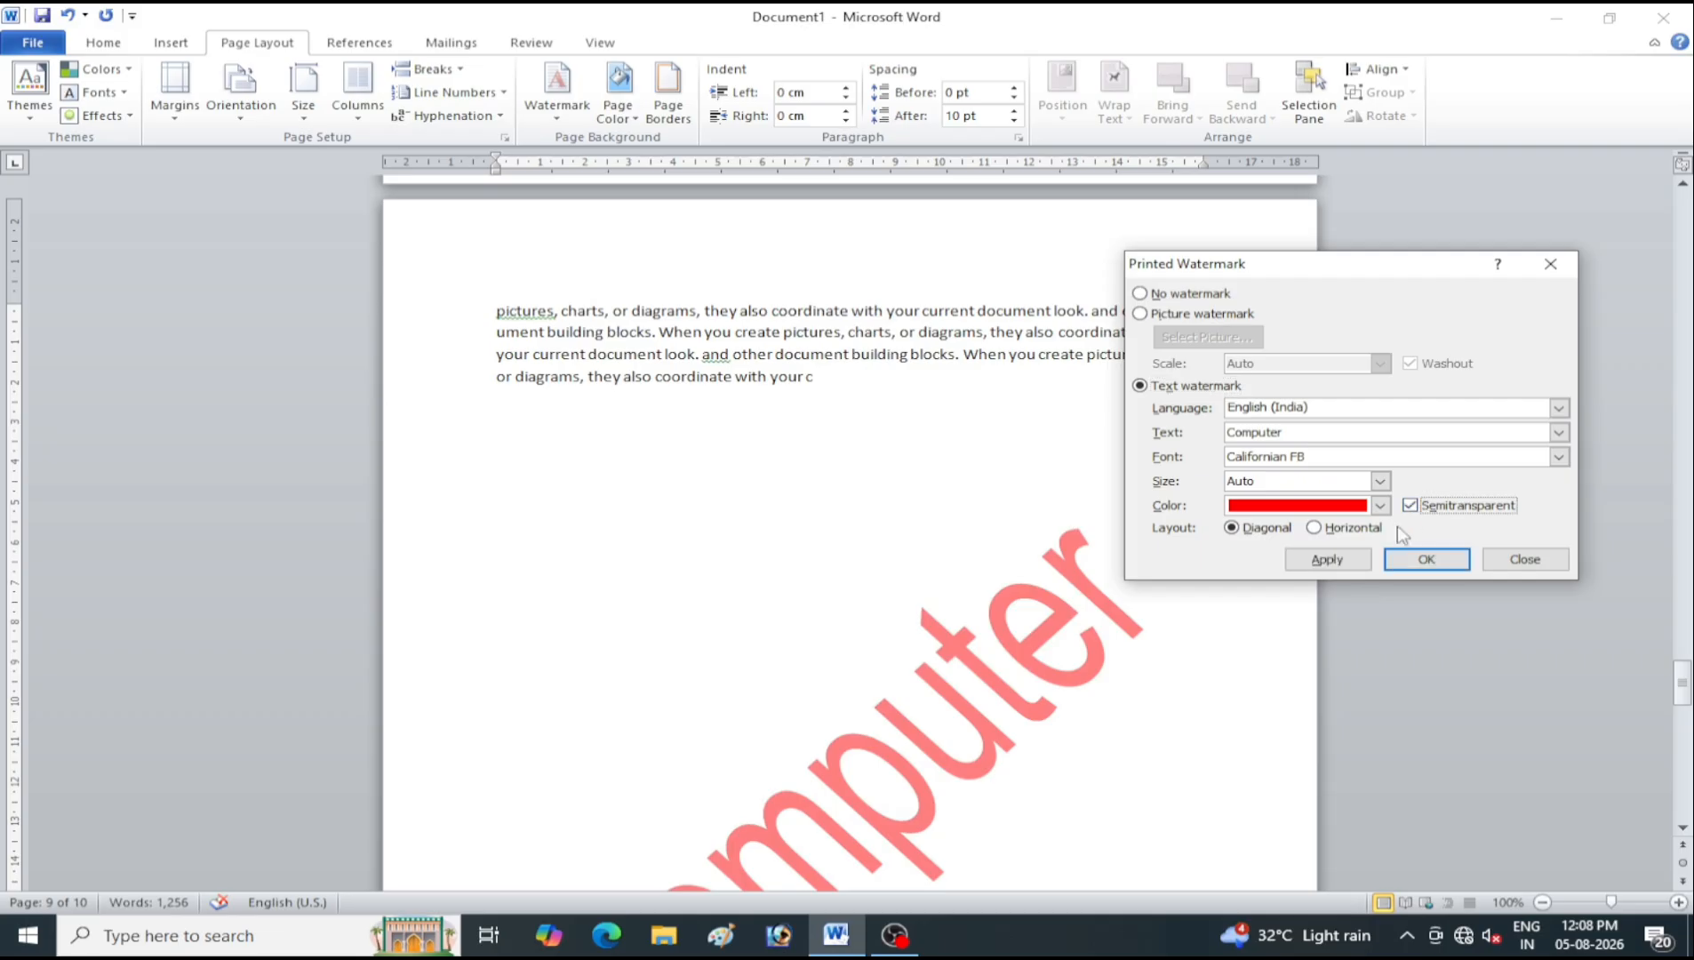
{"action": "left_click", "coordinate": [1327, 560]}
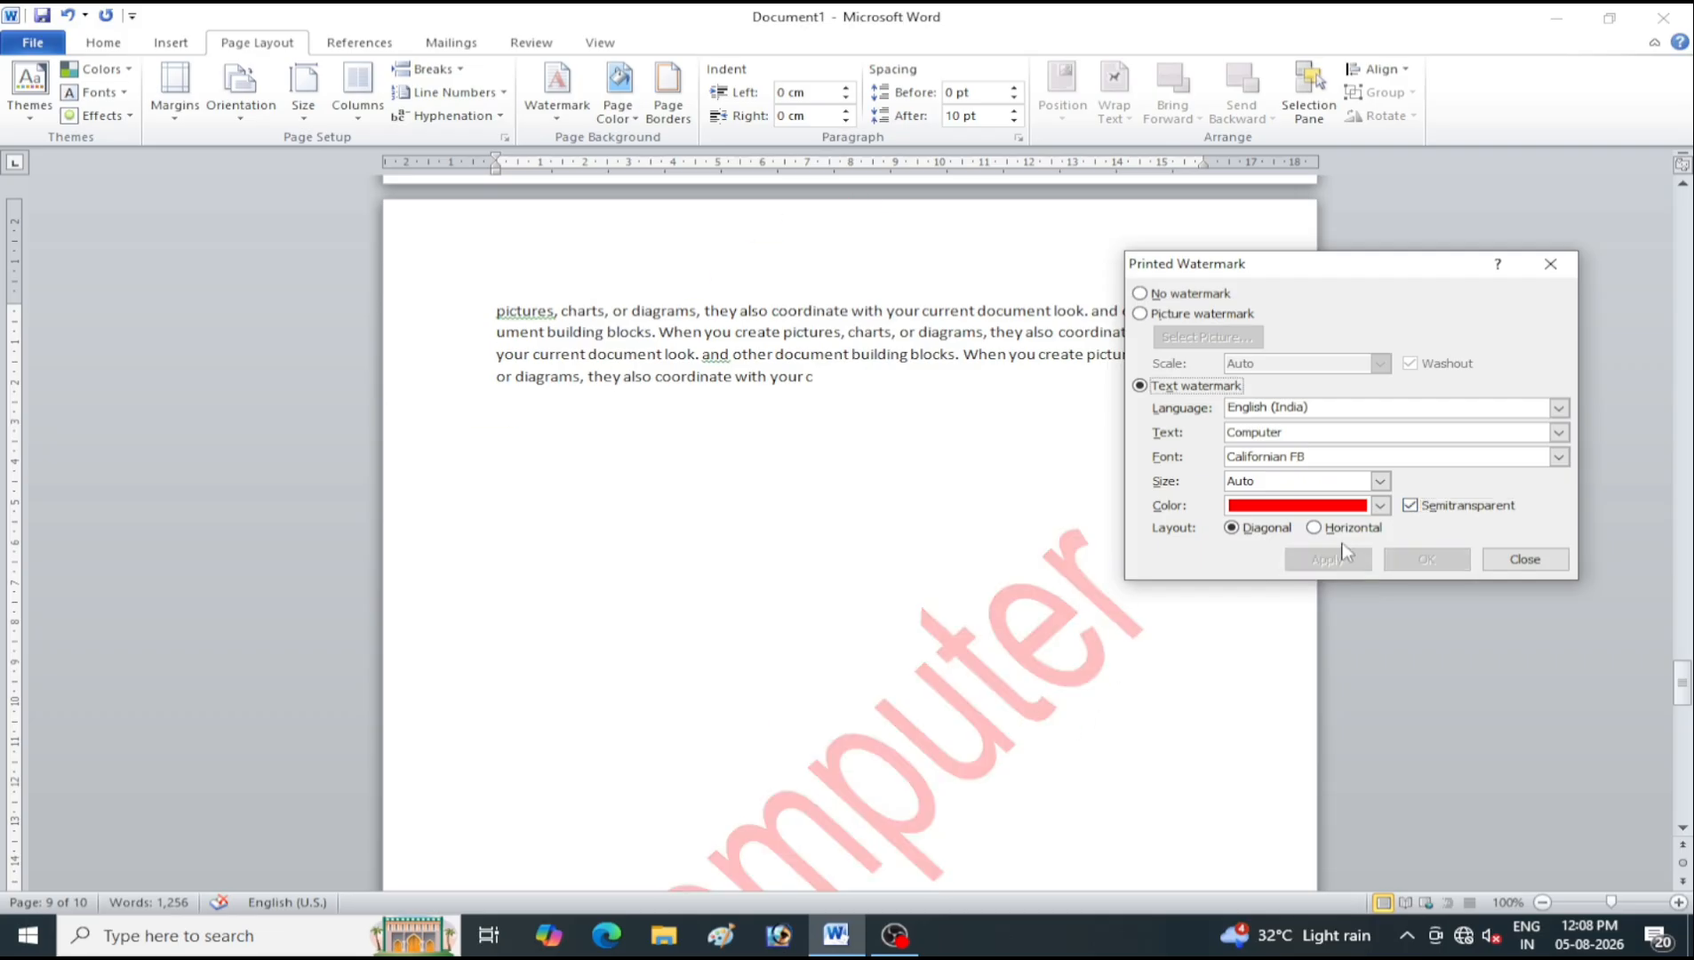
Apply the watermark in a Horizontal layout, apply it as Diagonal again, and close the watermark settings
{"action": "left_click", "coordinate": [1340, 530]}
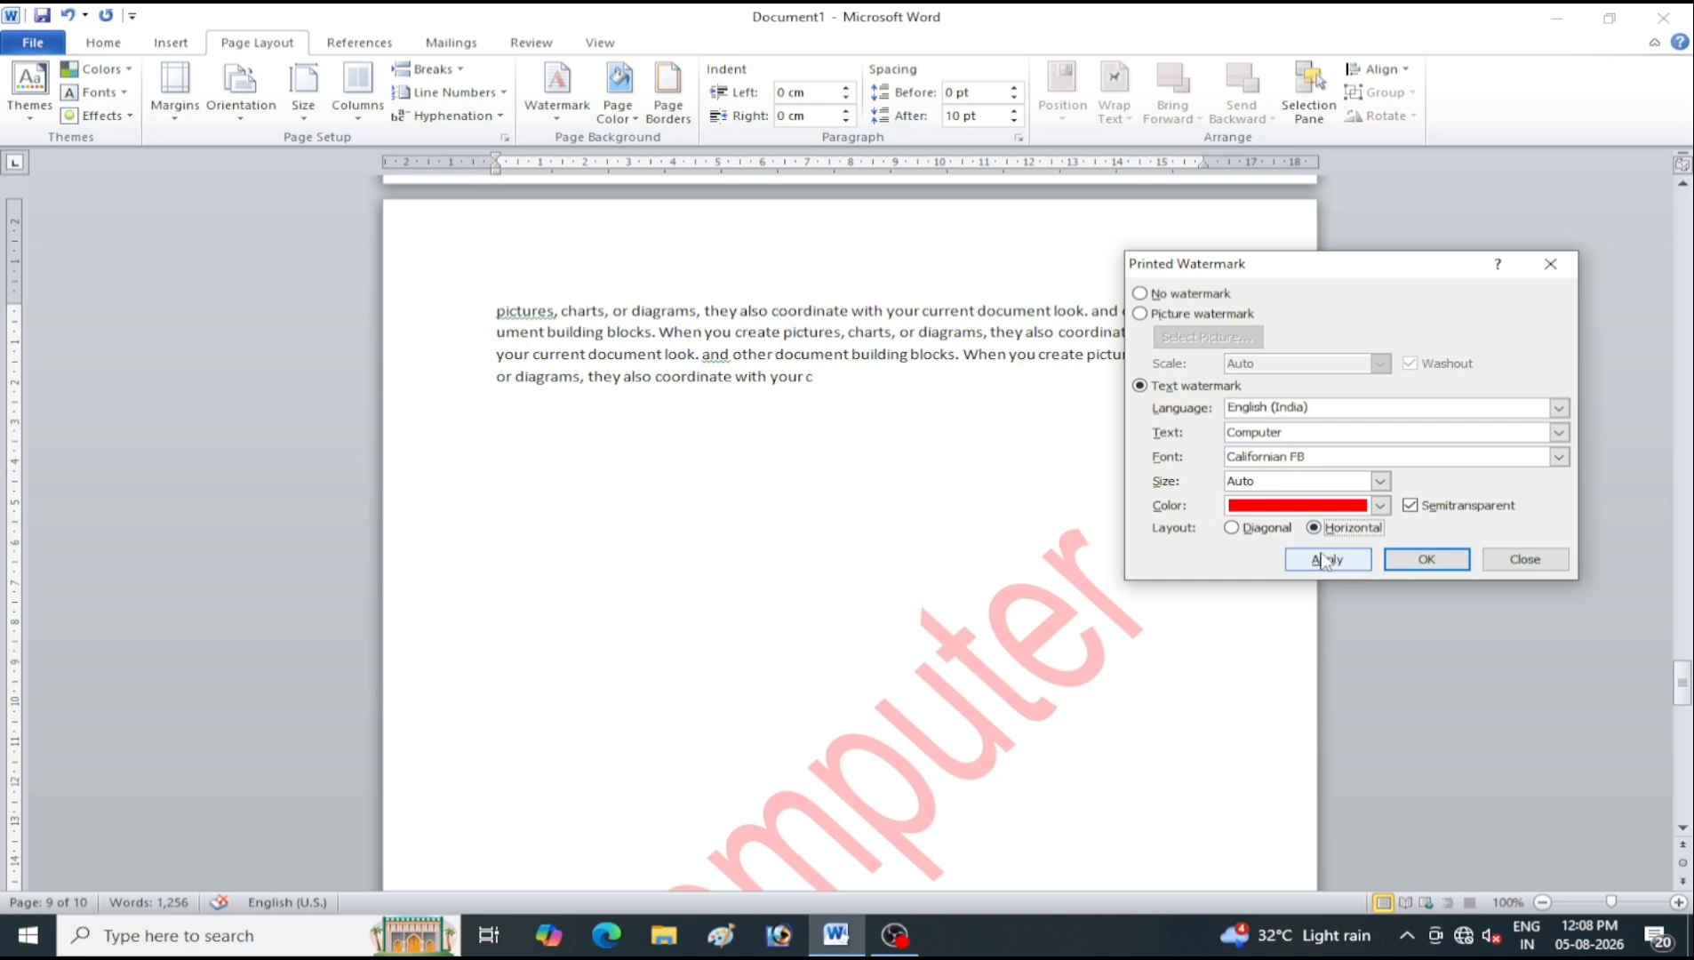
{"action": "left_click", "coordinate": [1323, 560]}
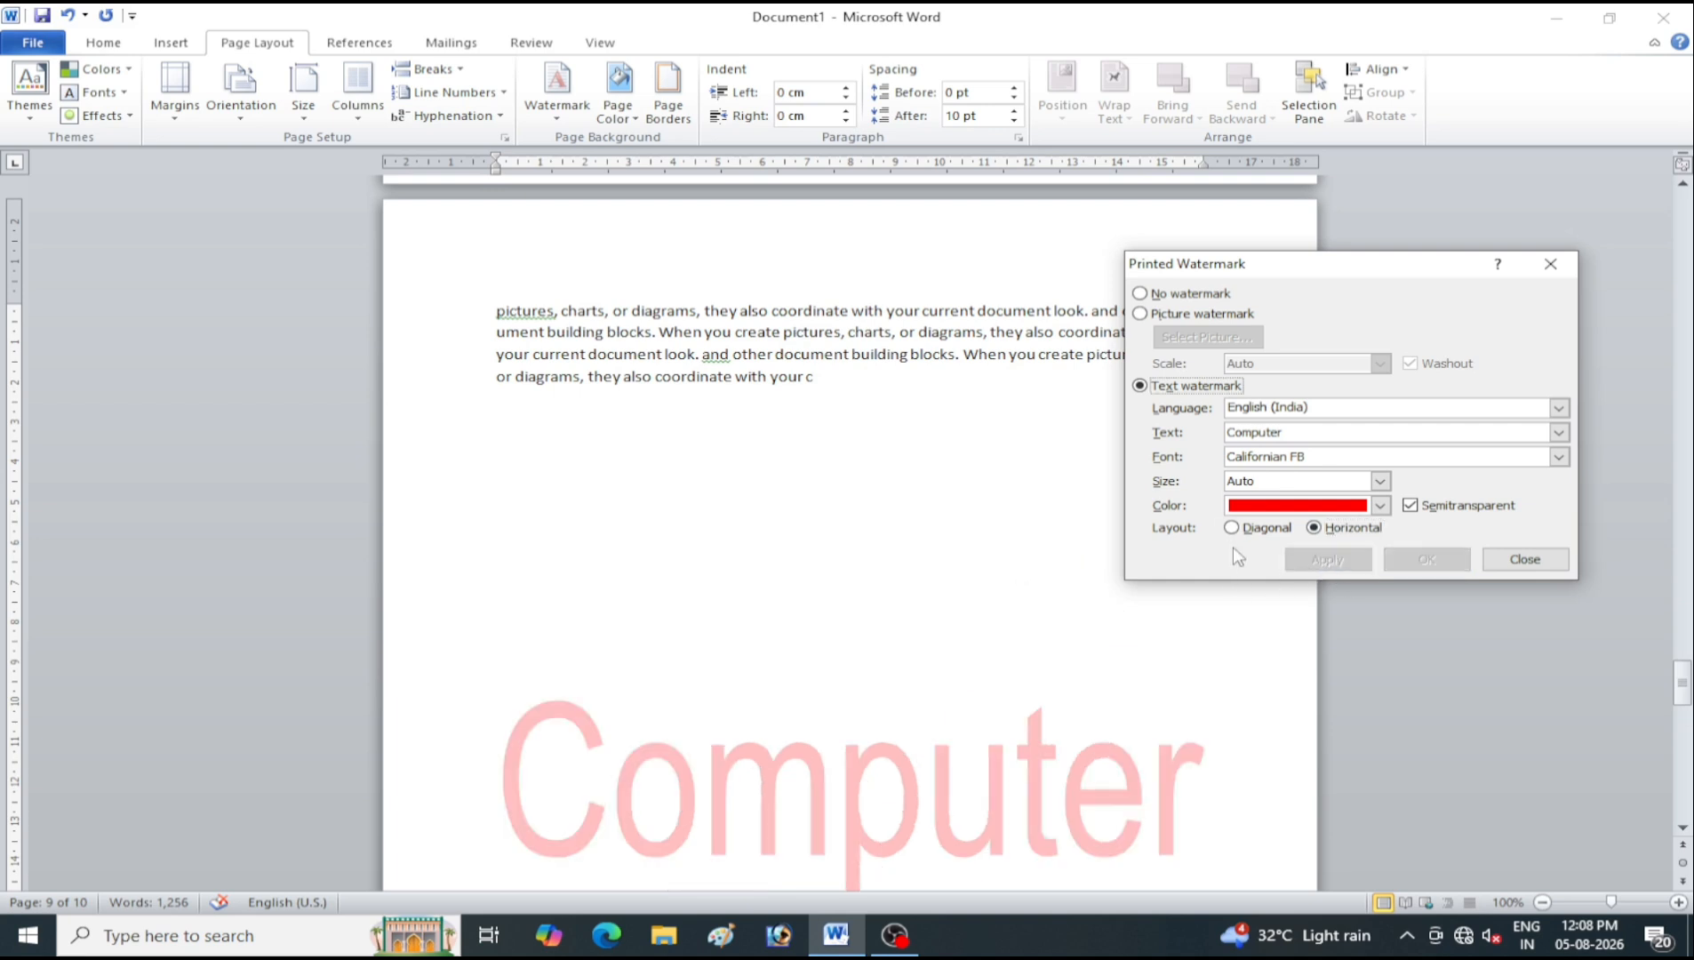
{"action": "left_click", "coordinate": [1232, 528]}
{"action": "left_click", "coordinate": [1346, 562]}
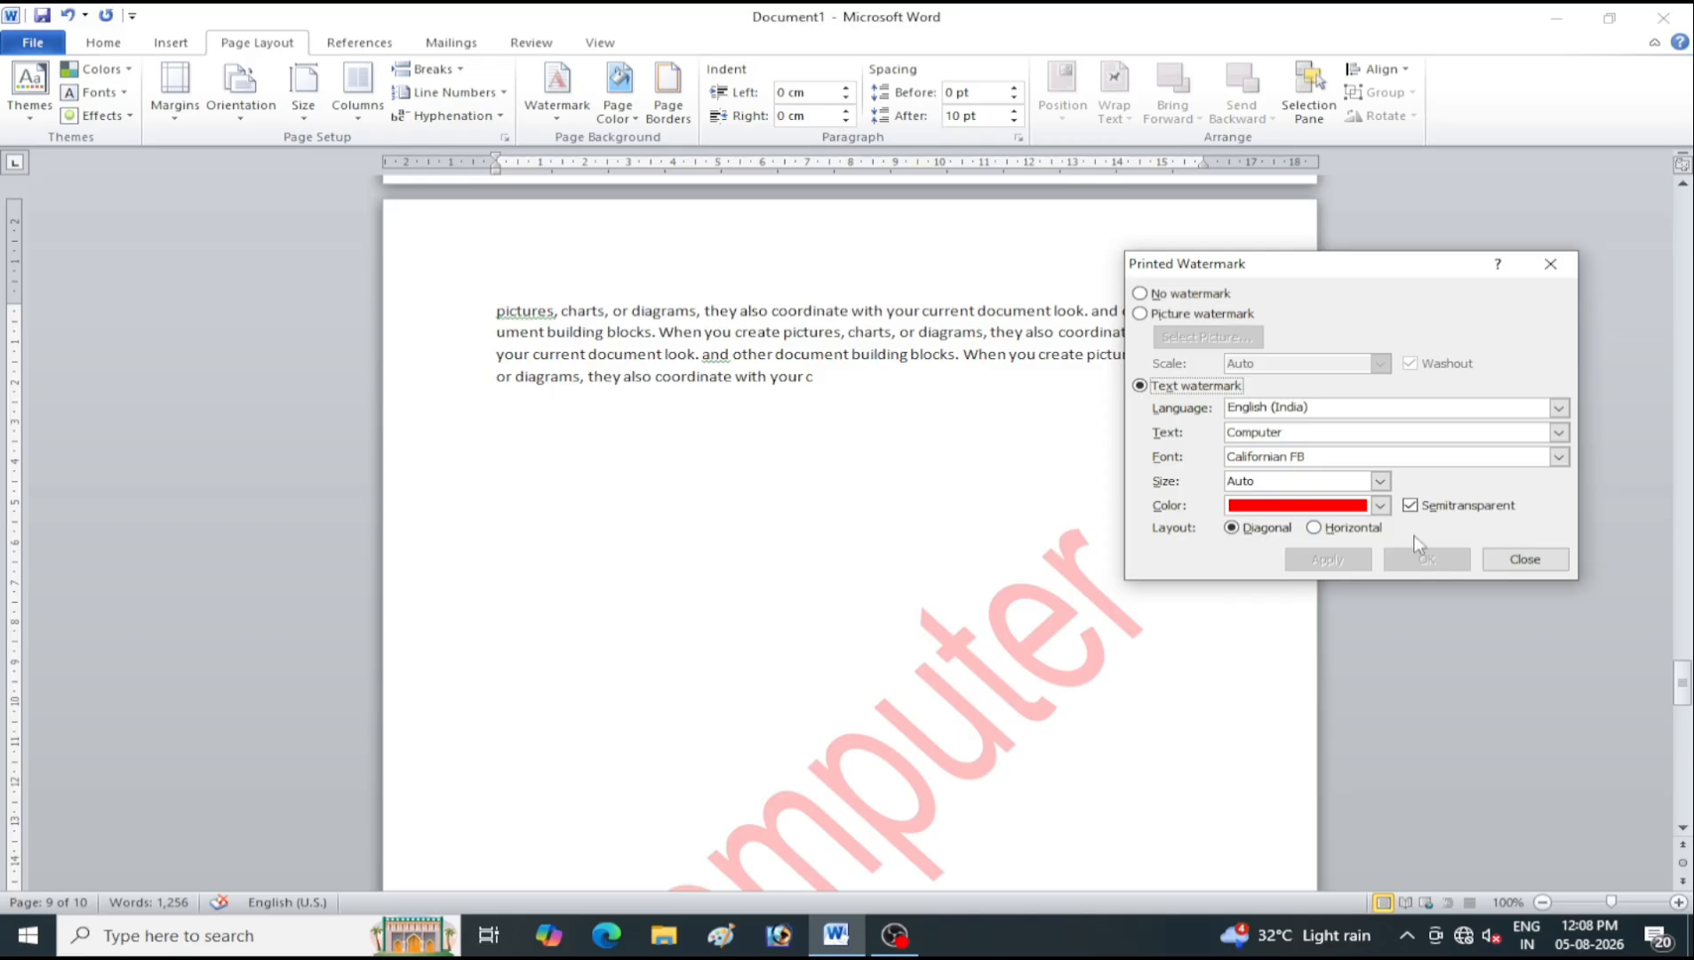
{"action": "left_click", "coordinate": [1502, 558]}
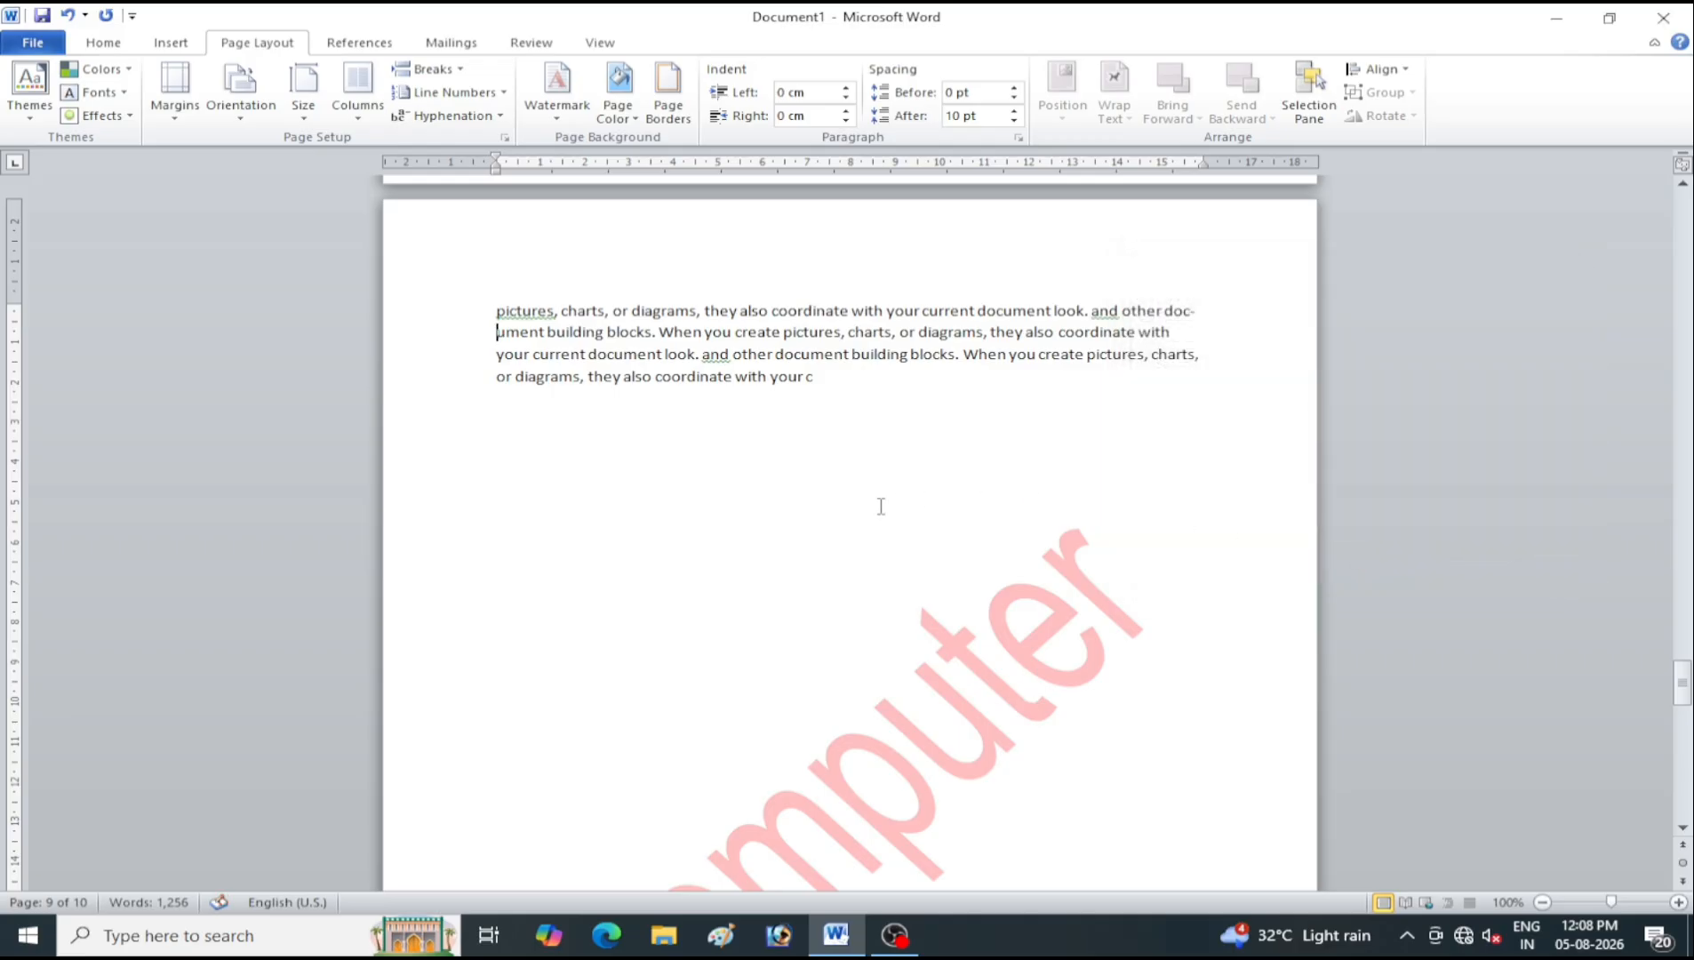
Check how the red diagonal "Computer" watermark appears across the document's pages
{"action": "scroll", "coordinate": [843, 529], "scroll_direction": "up", "scroll_amount": 10}
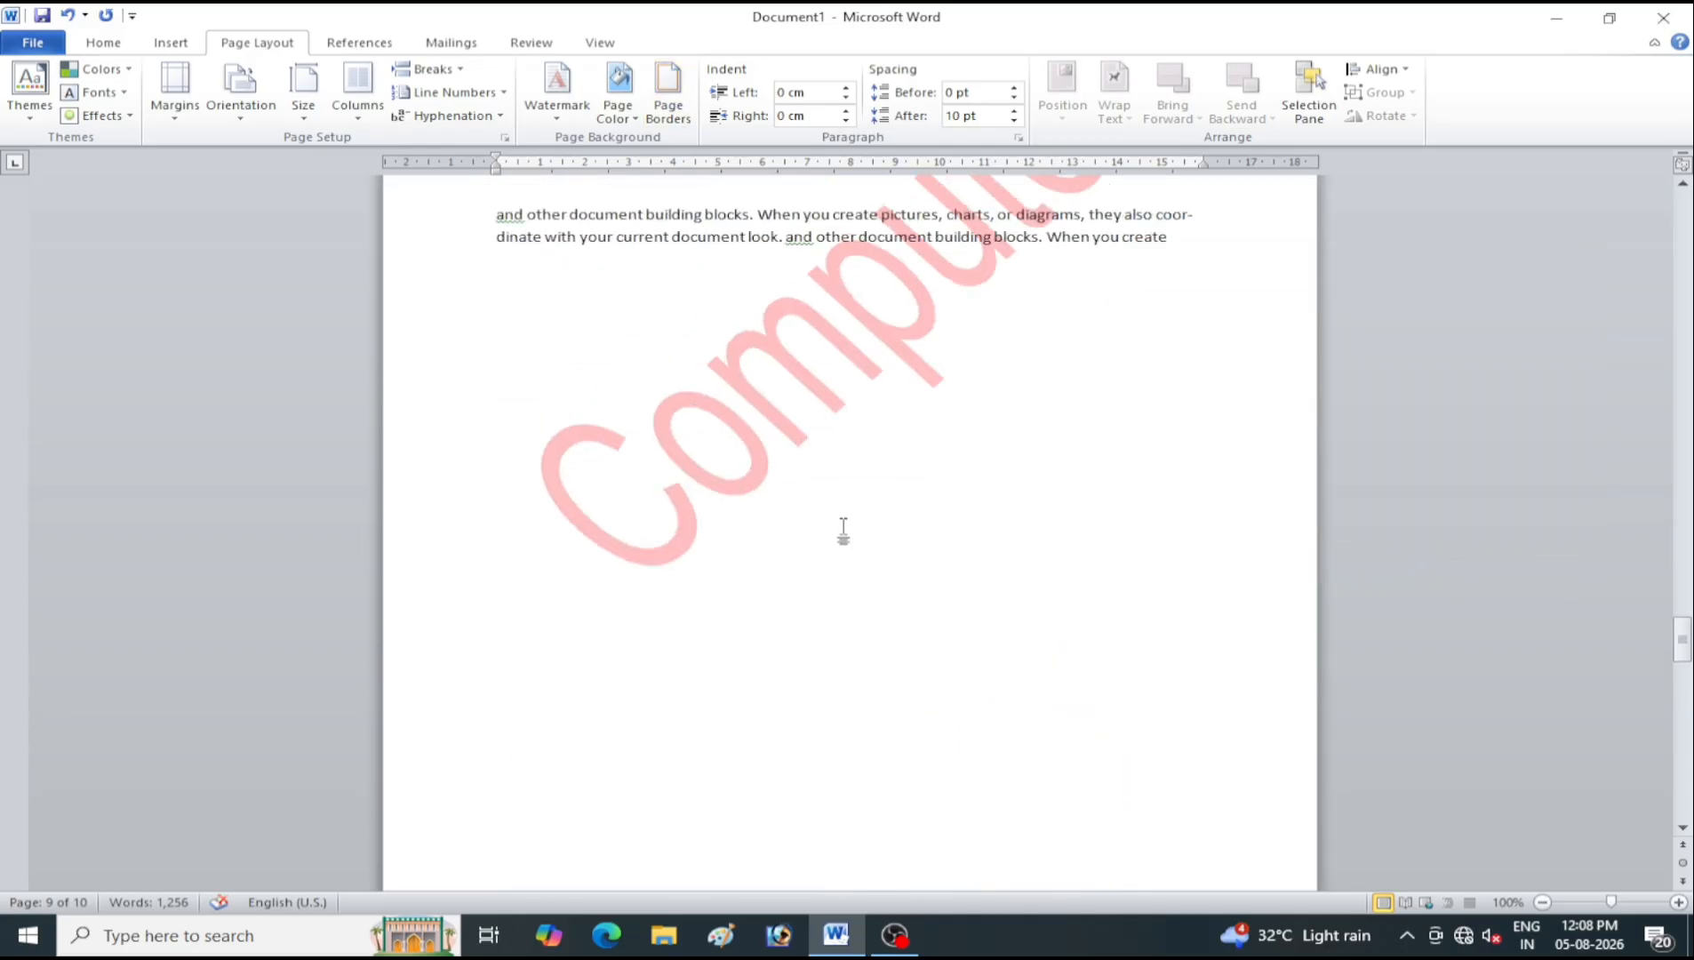
{"action": "scroll", "coordinate": [843, 529], "scroll_direction": "up", "scroll_amount": 15}
{"action": "scroll", "coordinate": [846, 527], "scroll_direction": "down", "scroll_amount": 3}
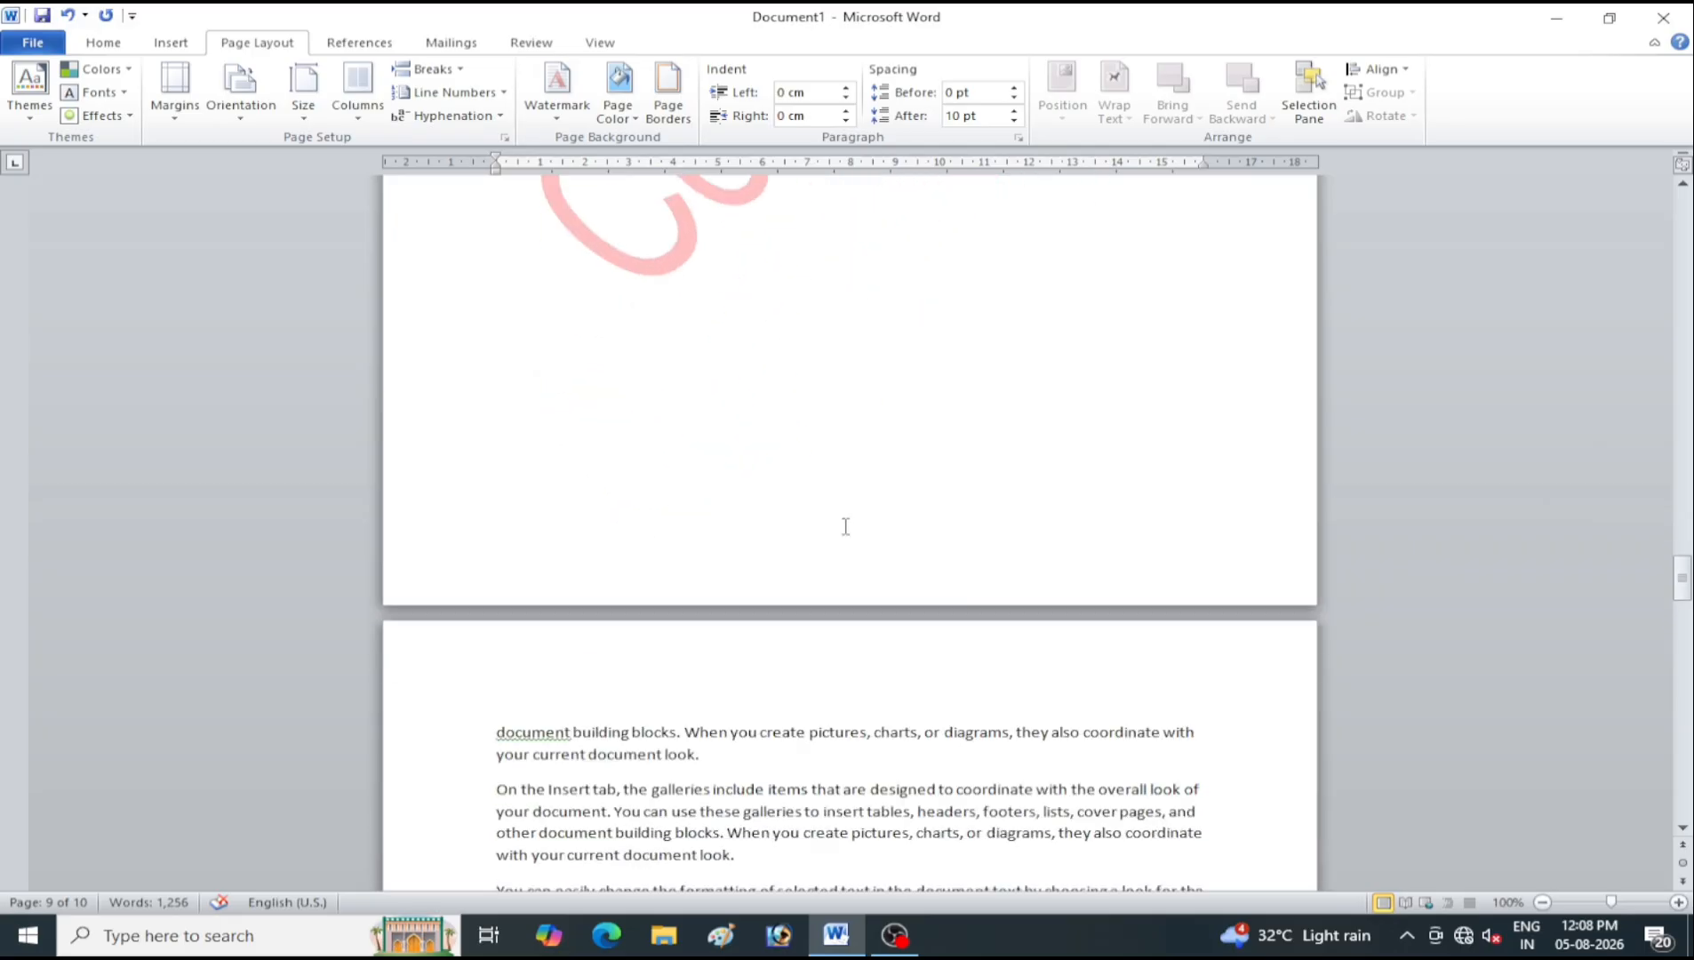
{"action": "scroll", "coordinate": [845, 527], "scroll_direction": "down", "scroll_amount": 20}
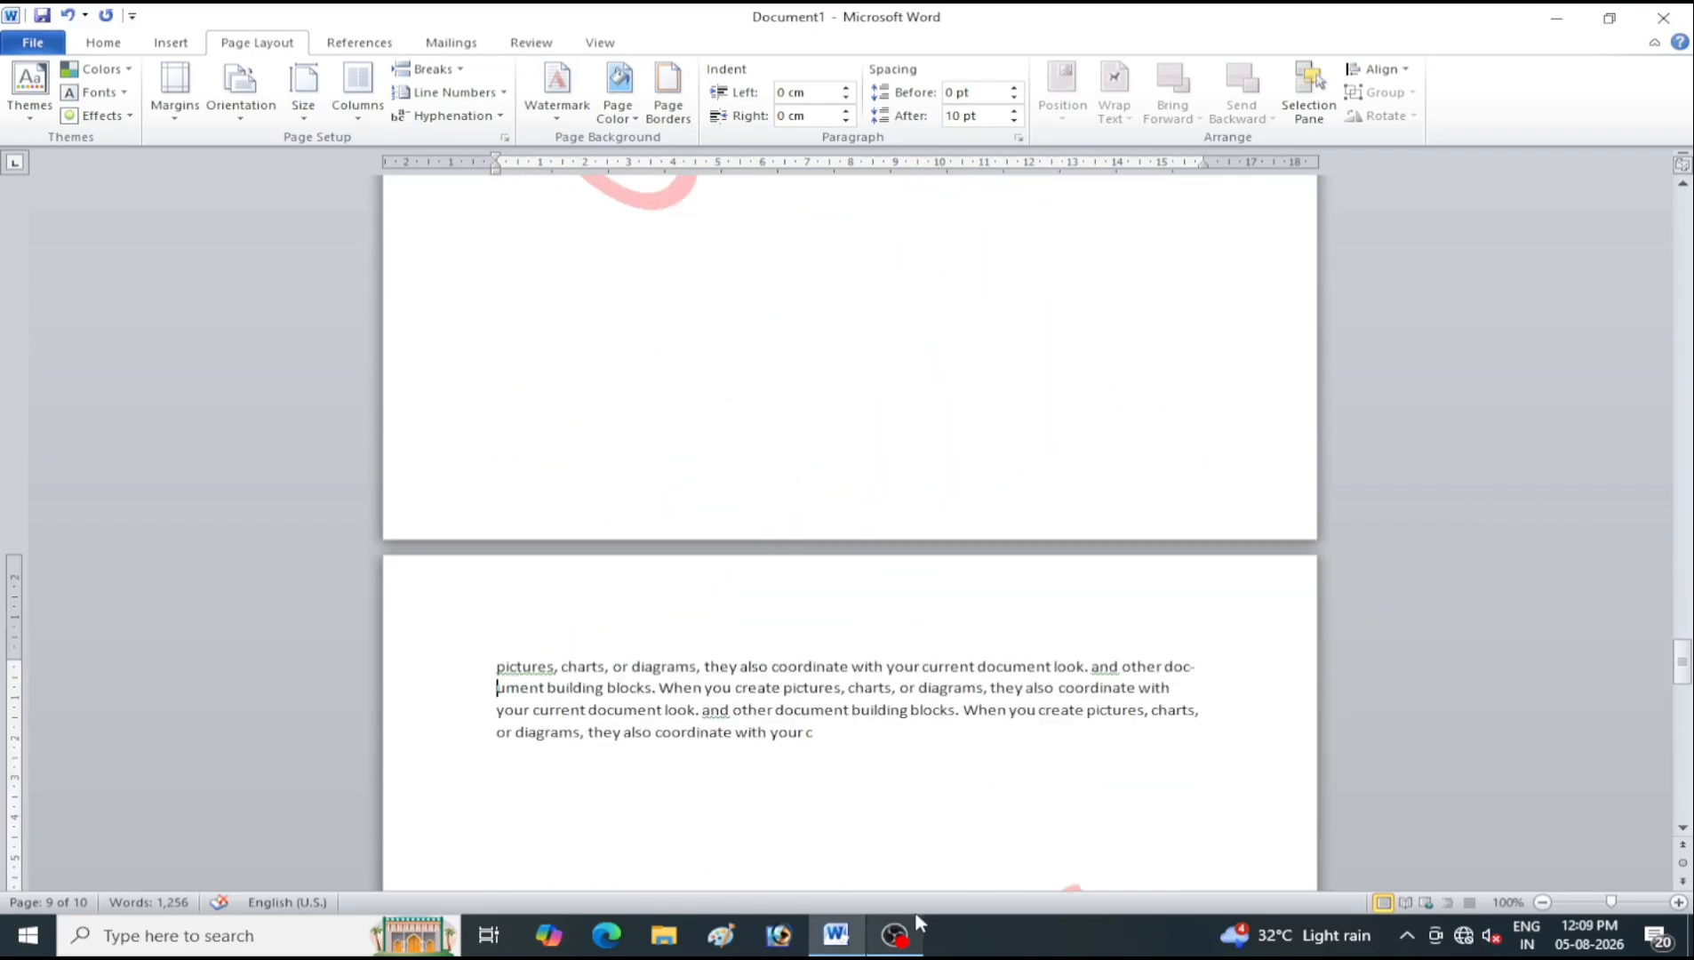
{"action": "scroll", "coordinate": [1002, 662], "scroll_direction": "down", "scroll_amount": 15}
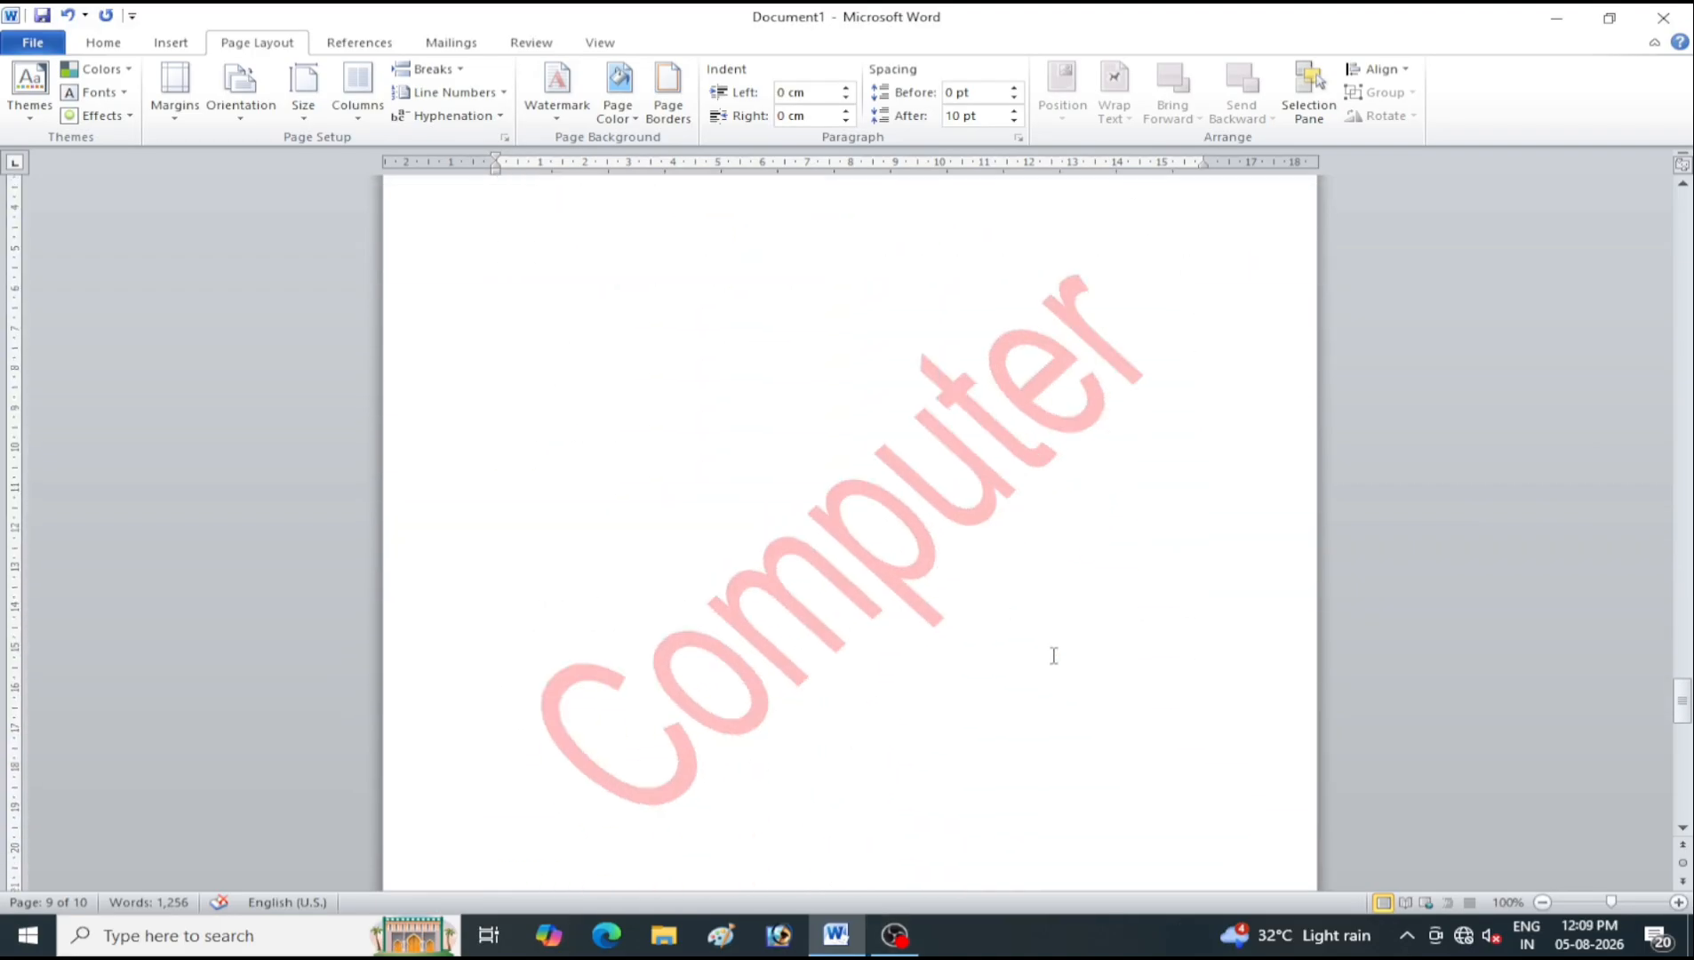
{"action": "scroll", "coordinate": [1047, 611], "scroll_direction": "up", "scroll_amount": 3}
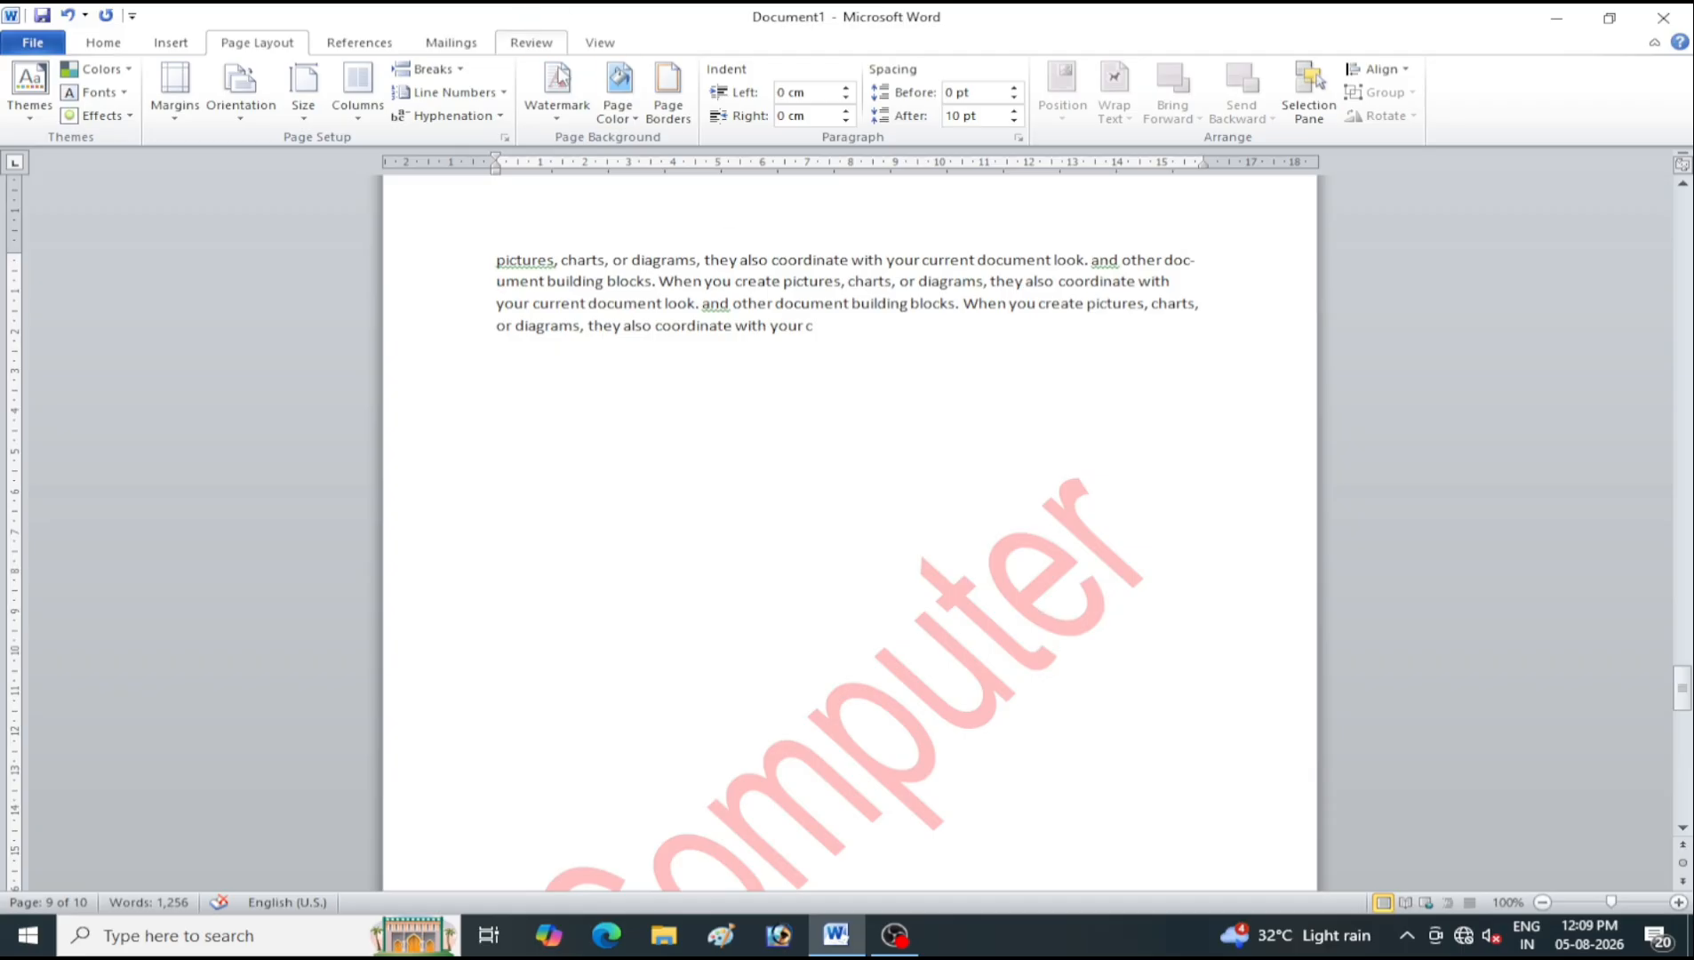
Set the page color to a custom bright green of about RGB 35, 233, 96
{"action": "left_click", "coordinate": [620, 112]}
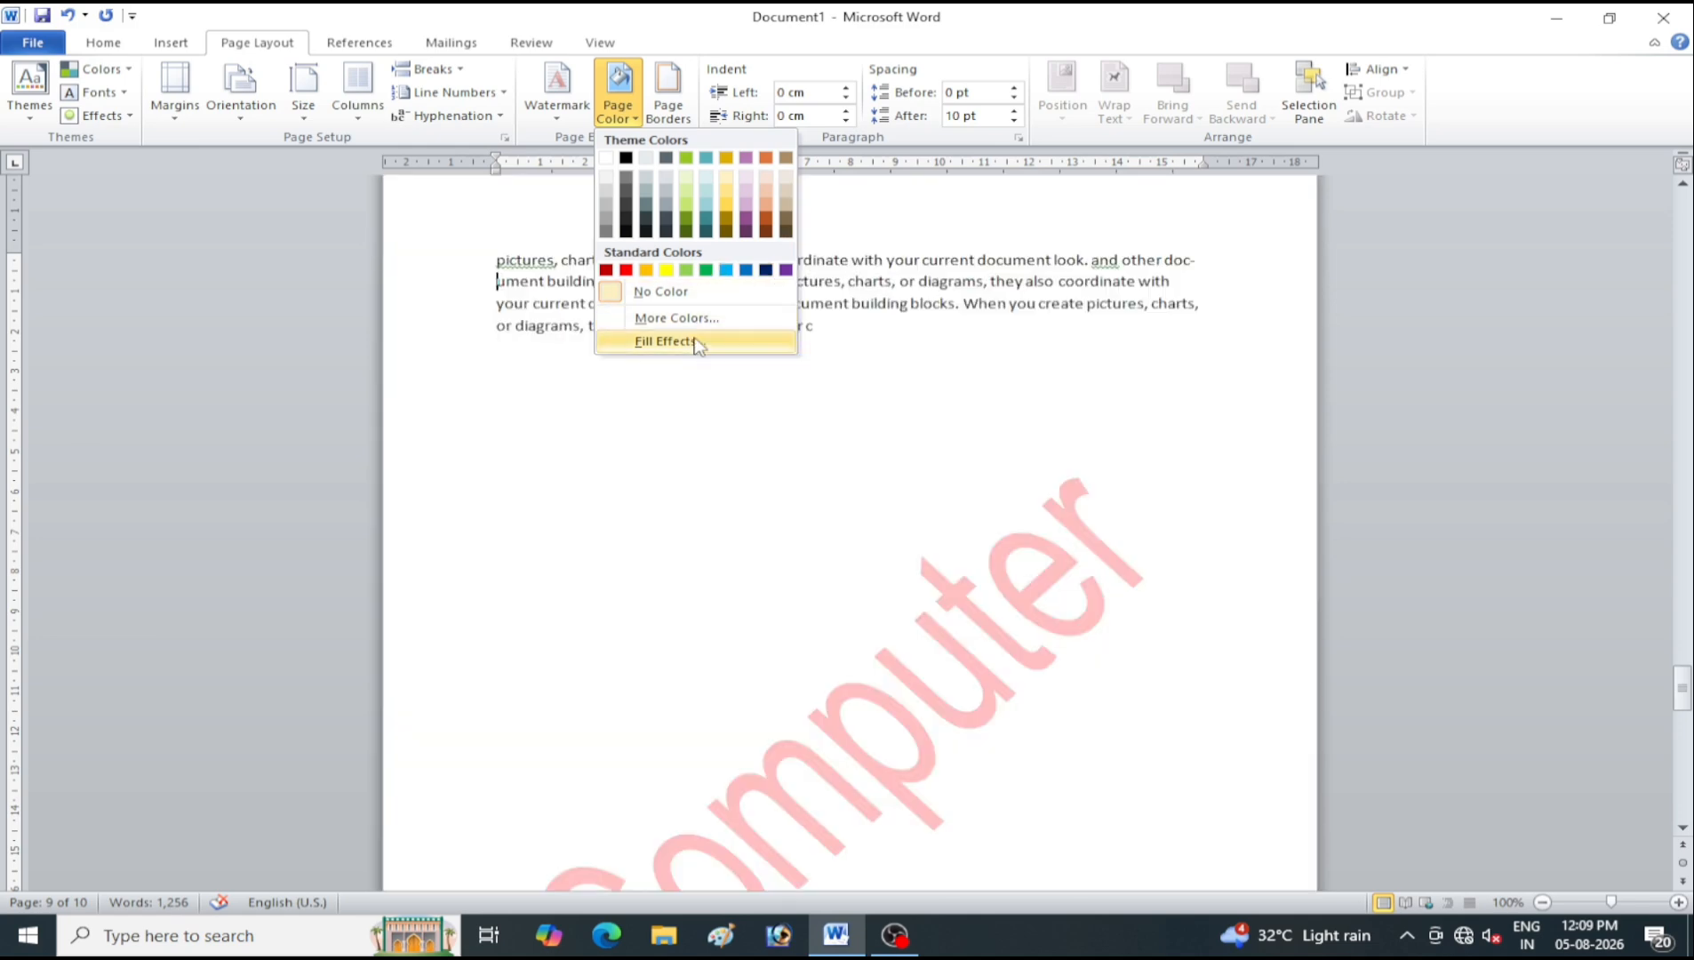
{"action": "left_click", "coordinate": [695, 327]}
{"action": "left_click", "coordinate": [750, 430]}
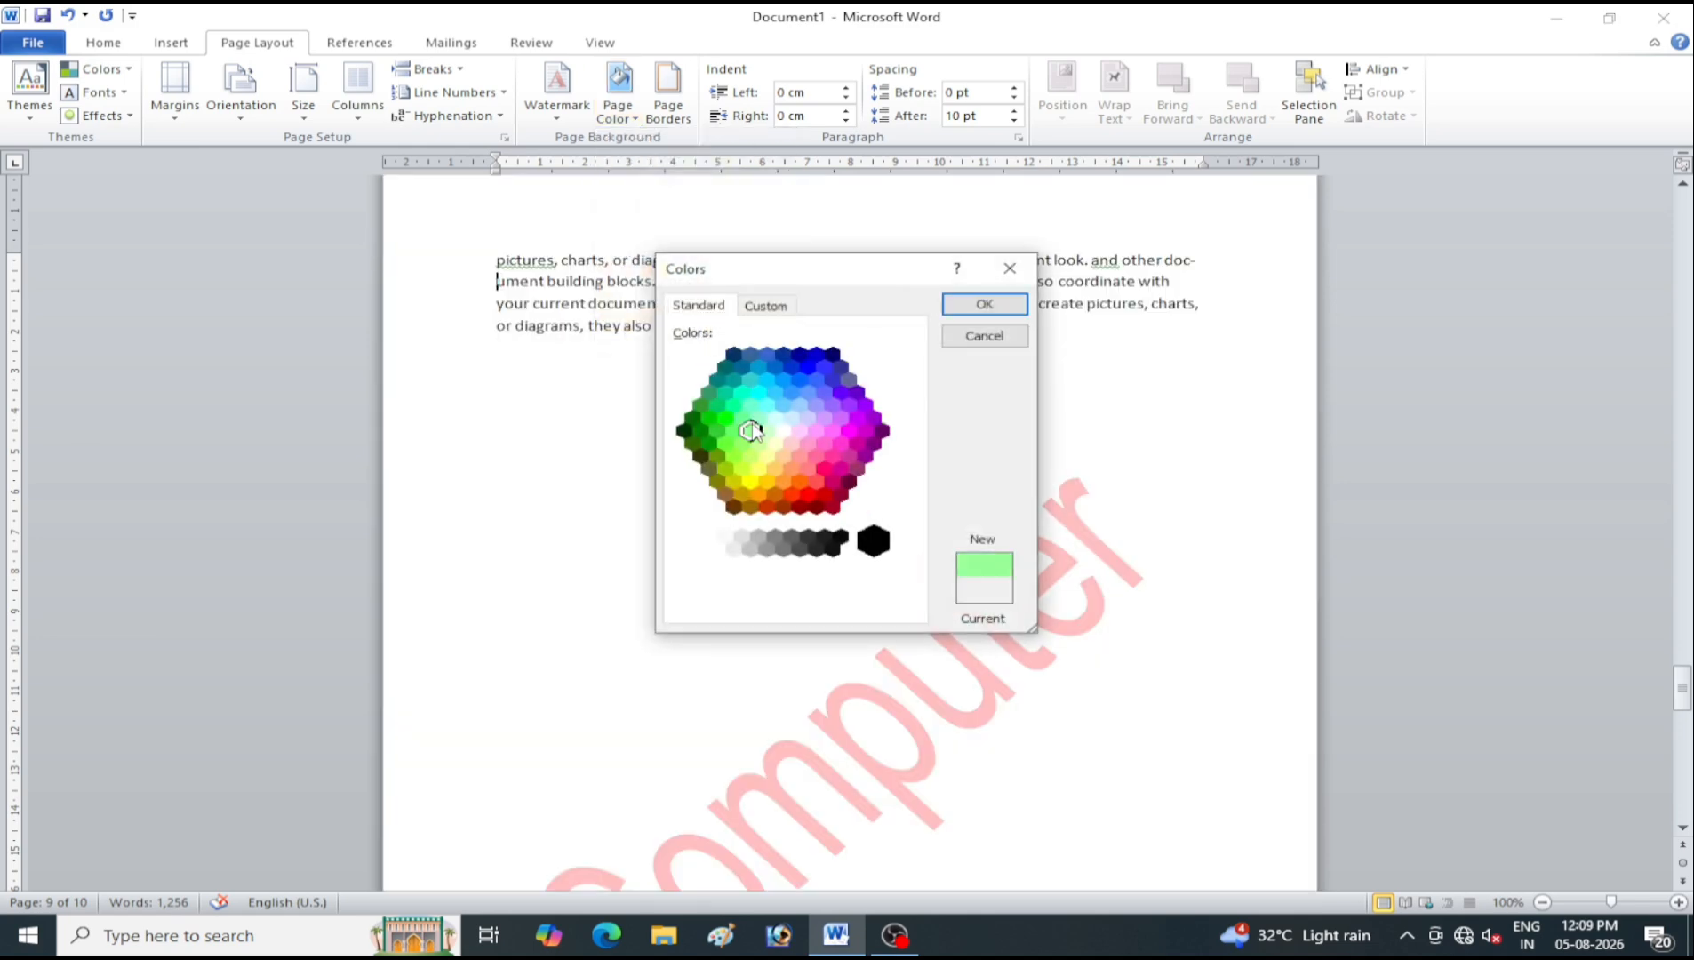
{"action": "left_click", "coordinate": [762, 313]}
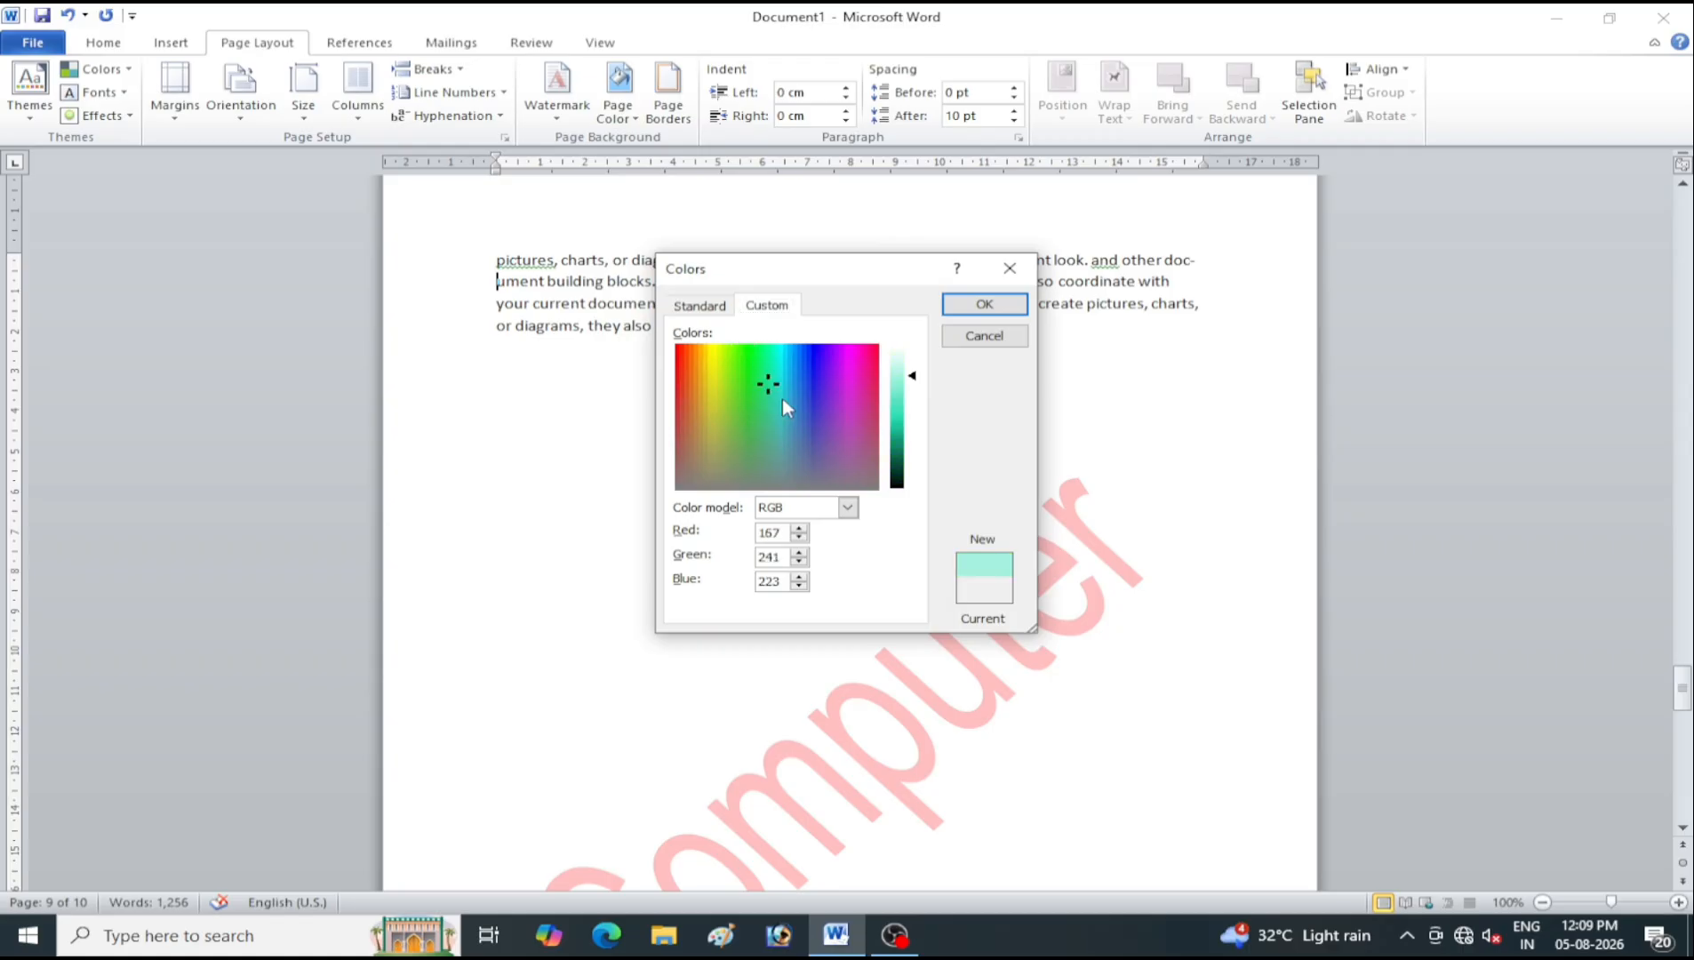
{"action": "left_click", "coordinate": [771, 398]}
{"action": "left_click", "coordinate": [697, 305]}
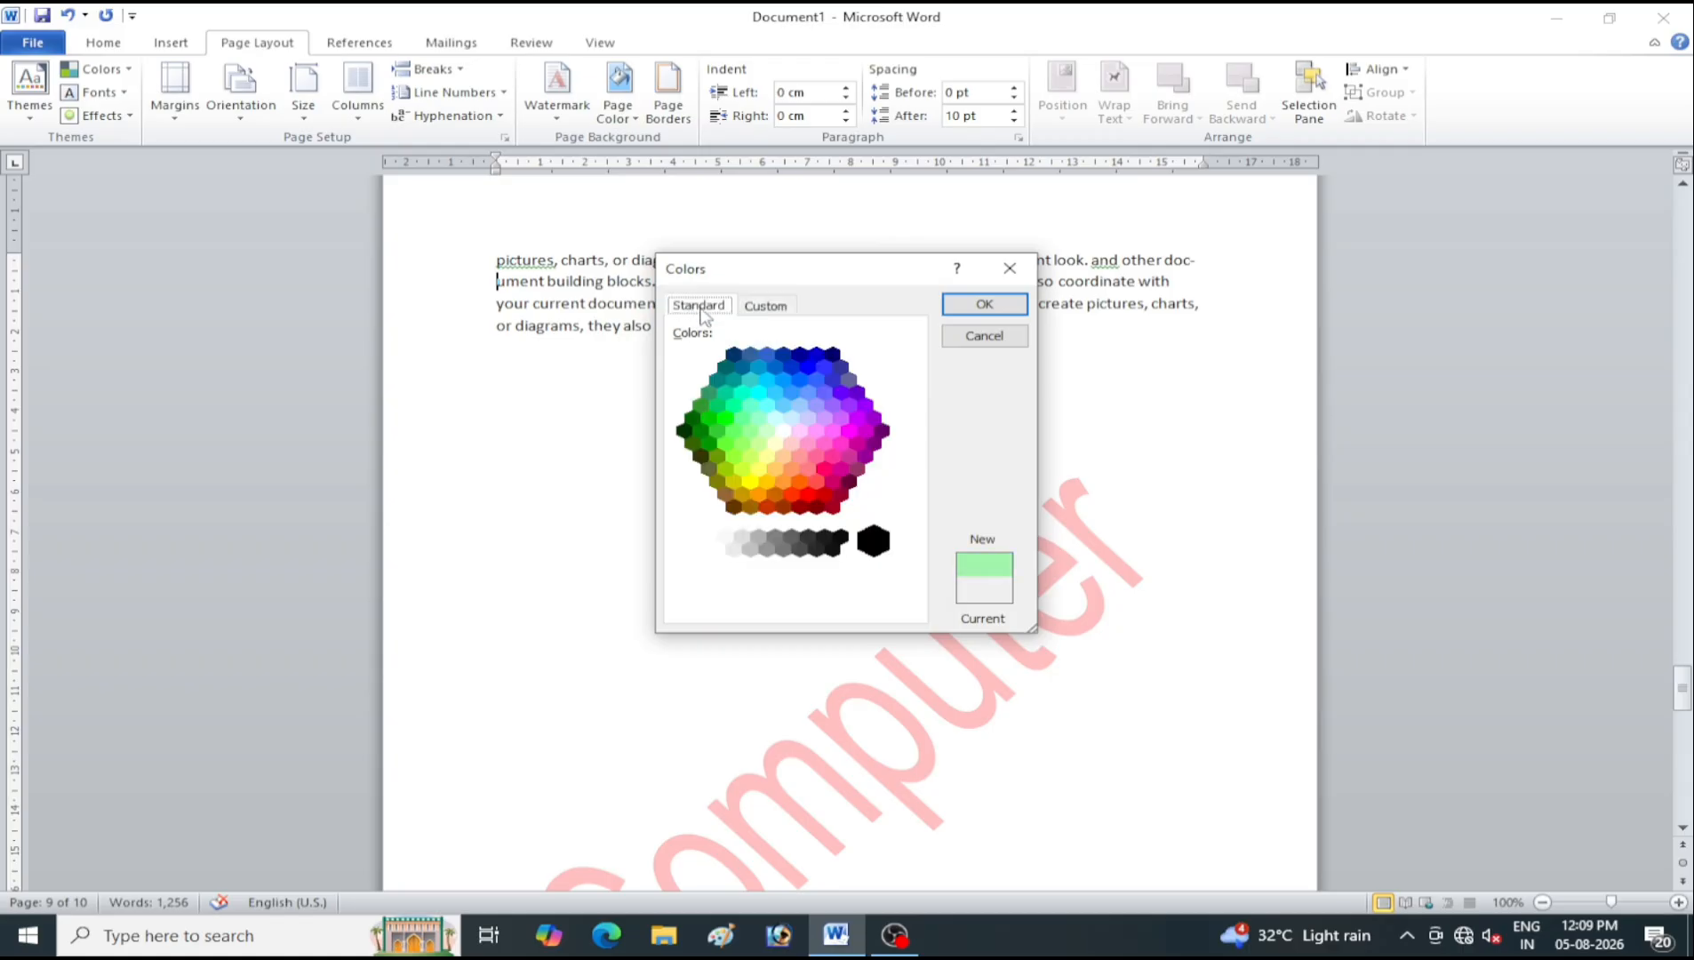
{"action": "left_click", "coordinate": [751, 407]}
{"action": "left_click", "coordinate": [763, 307]}
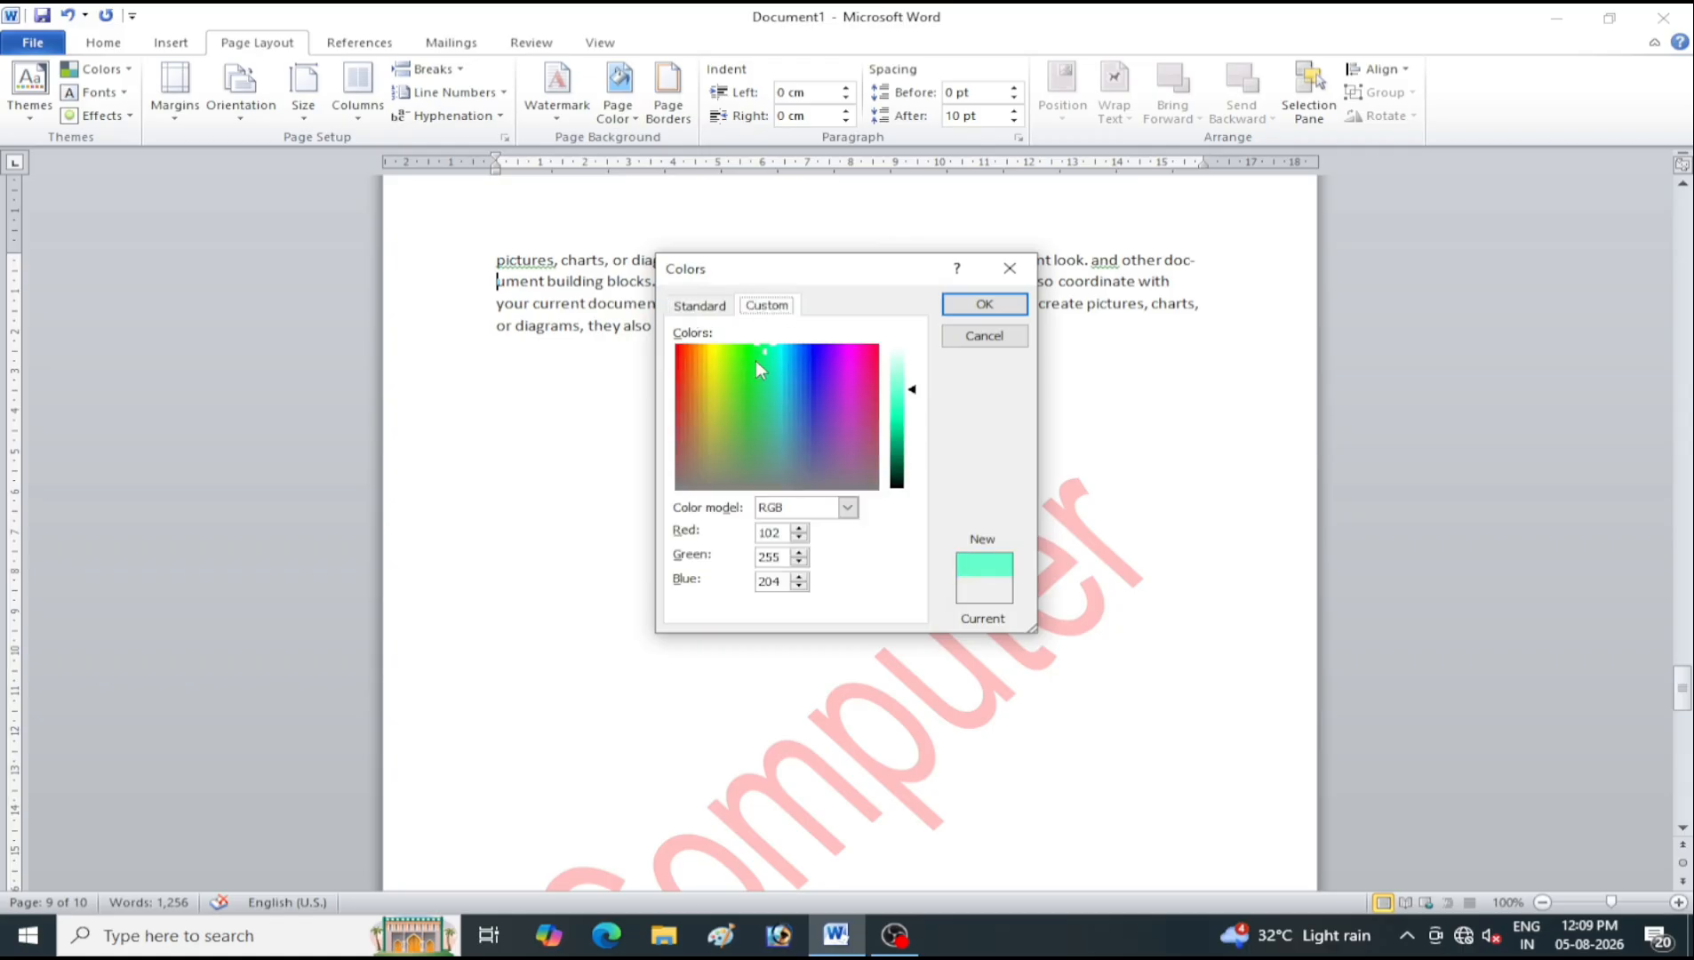
{"action": "left_click_drag", "start_coordinate": [916, 397], "coordinate": [915, 427]}
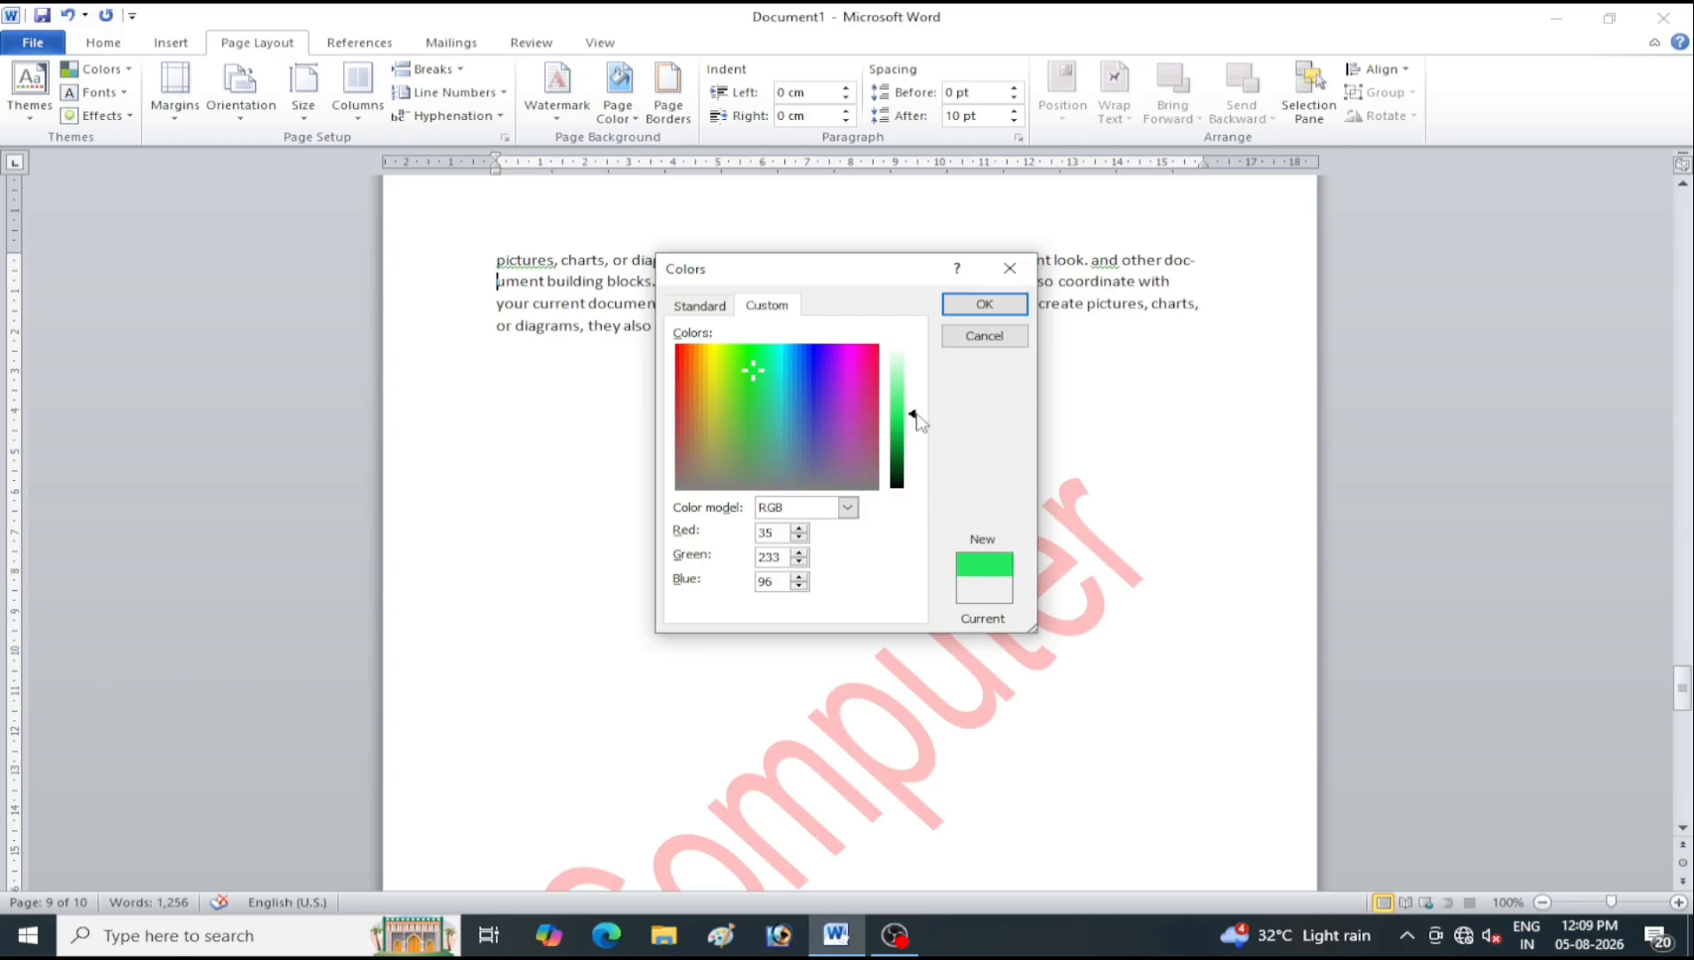
{"action": "left_click", "coordinate": [987, 304]}
Fill the page background with a one-color green gradient, slightly lighter on the Dark/Light scale, shaded From center with the first variant
{"action": "left_click", "coordinate": [617, 102]}
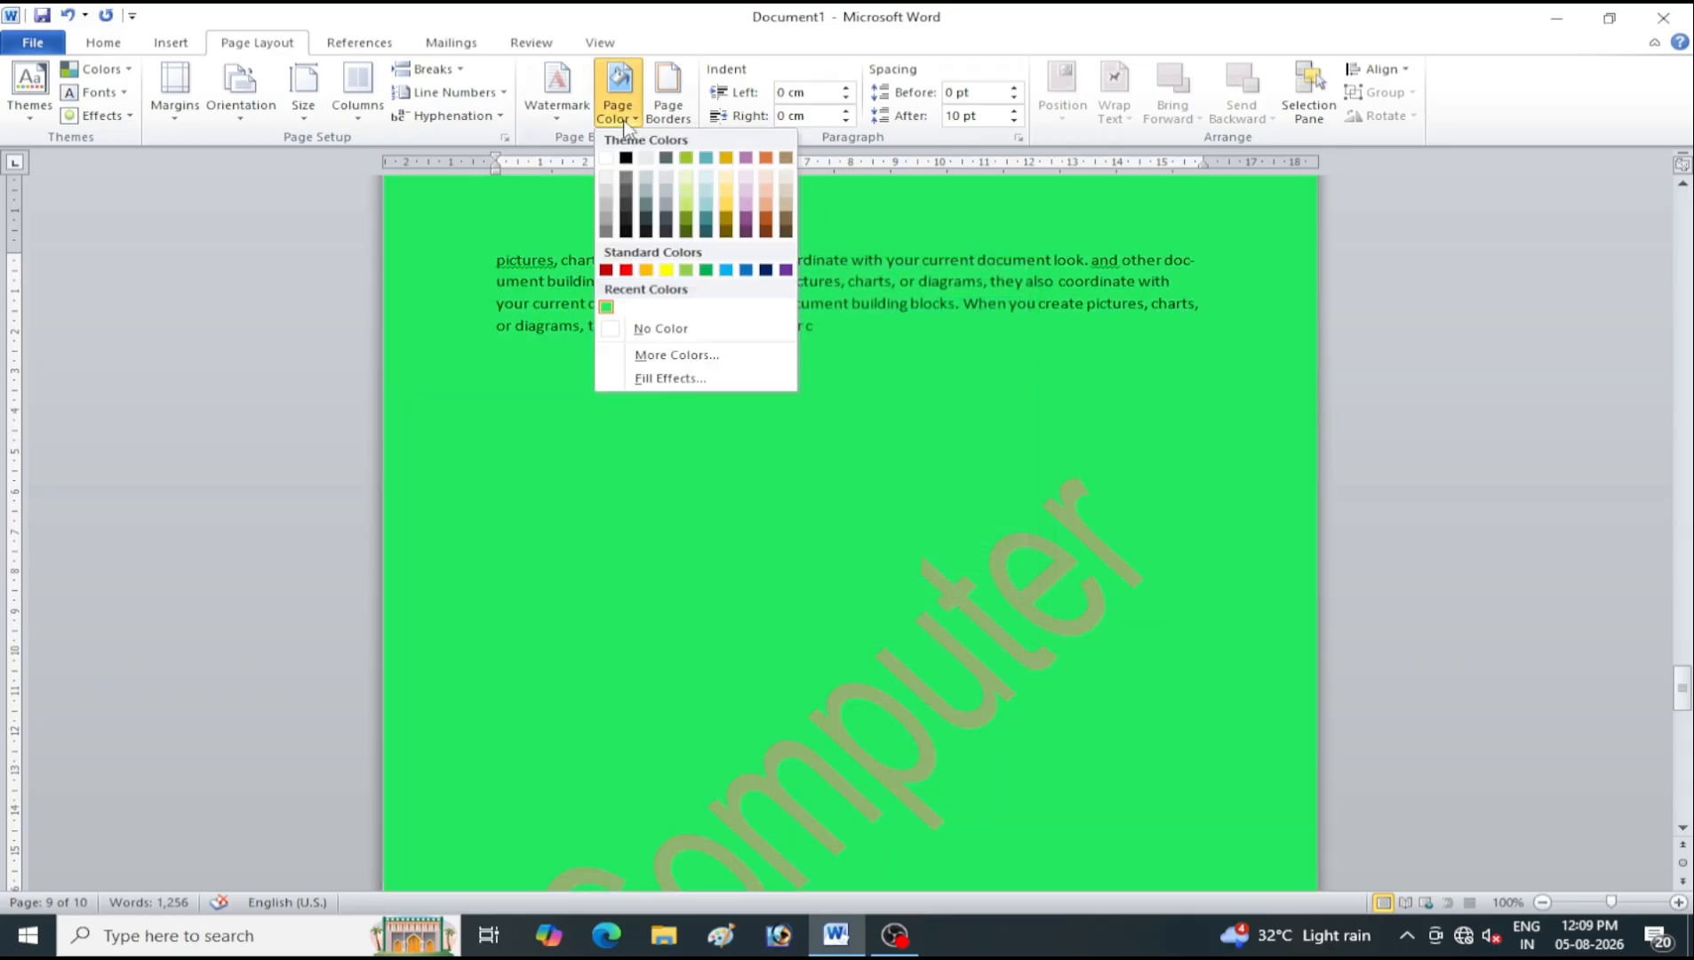
{"action": "left_click", "coordinate": [692, 389]}
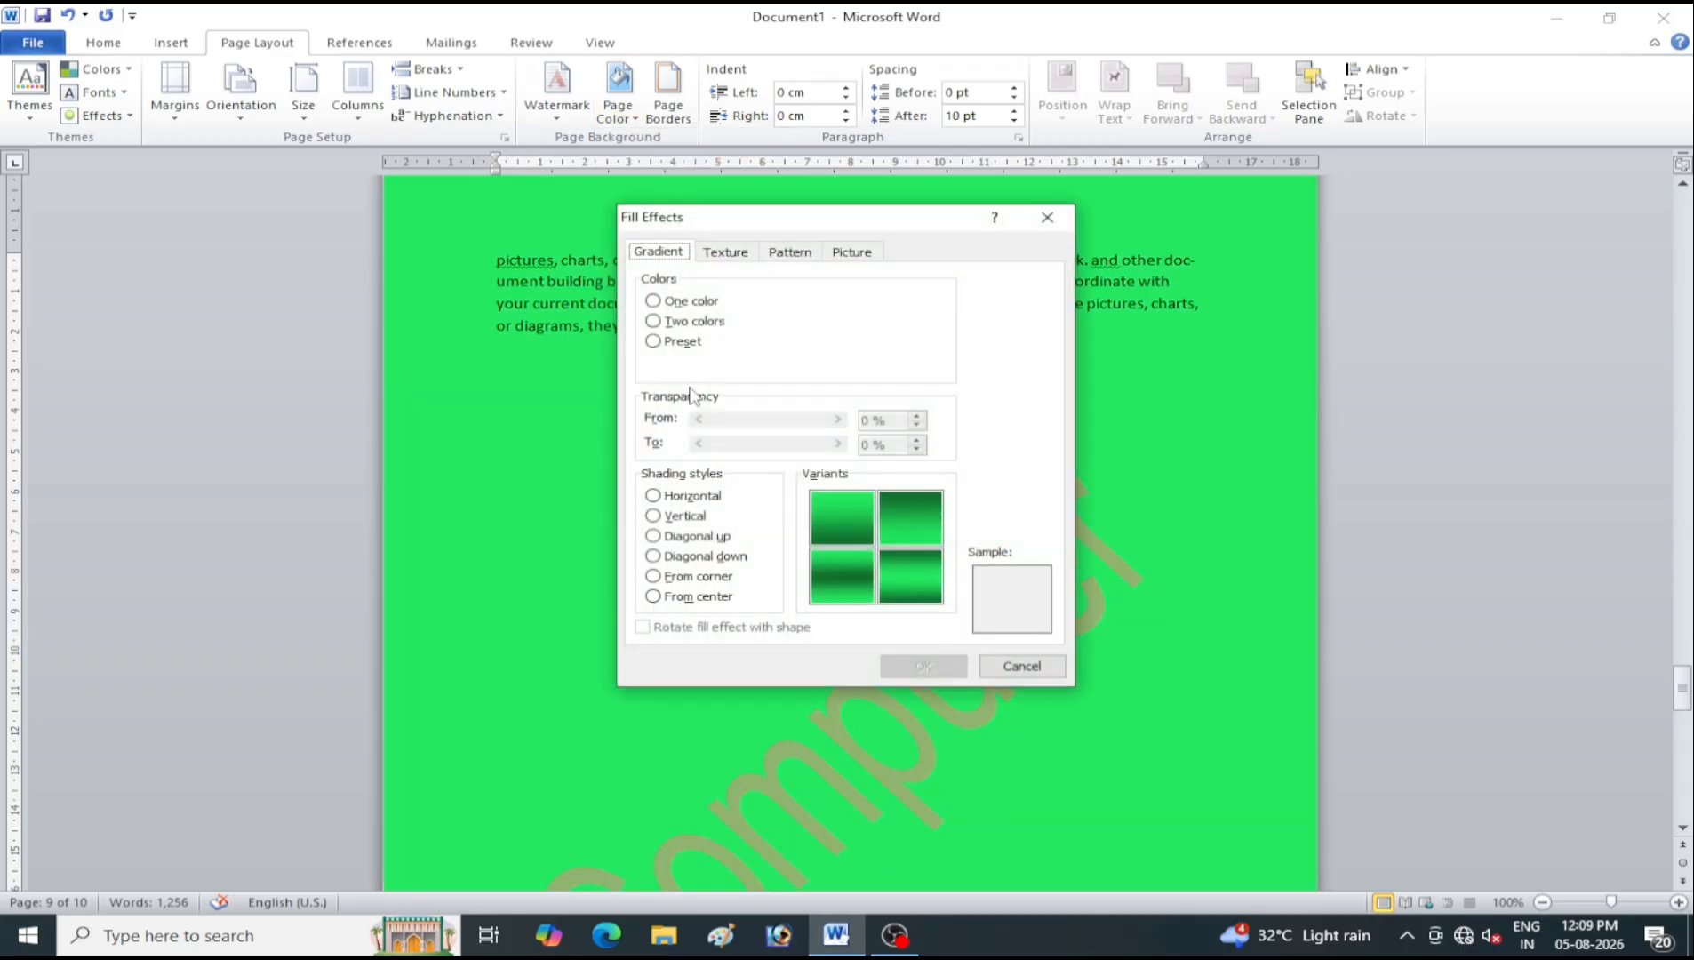
{"action": "left_click", "coordinate": [683, 306]}
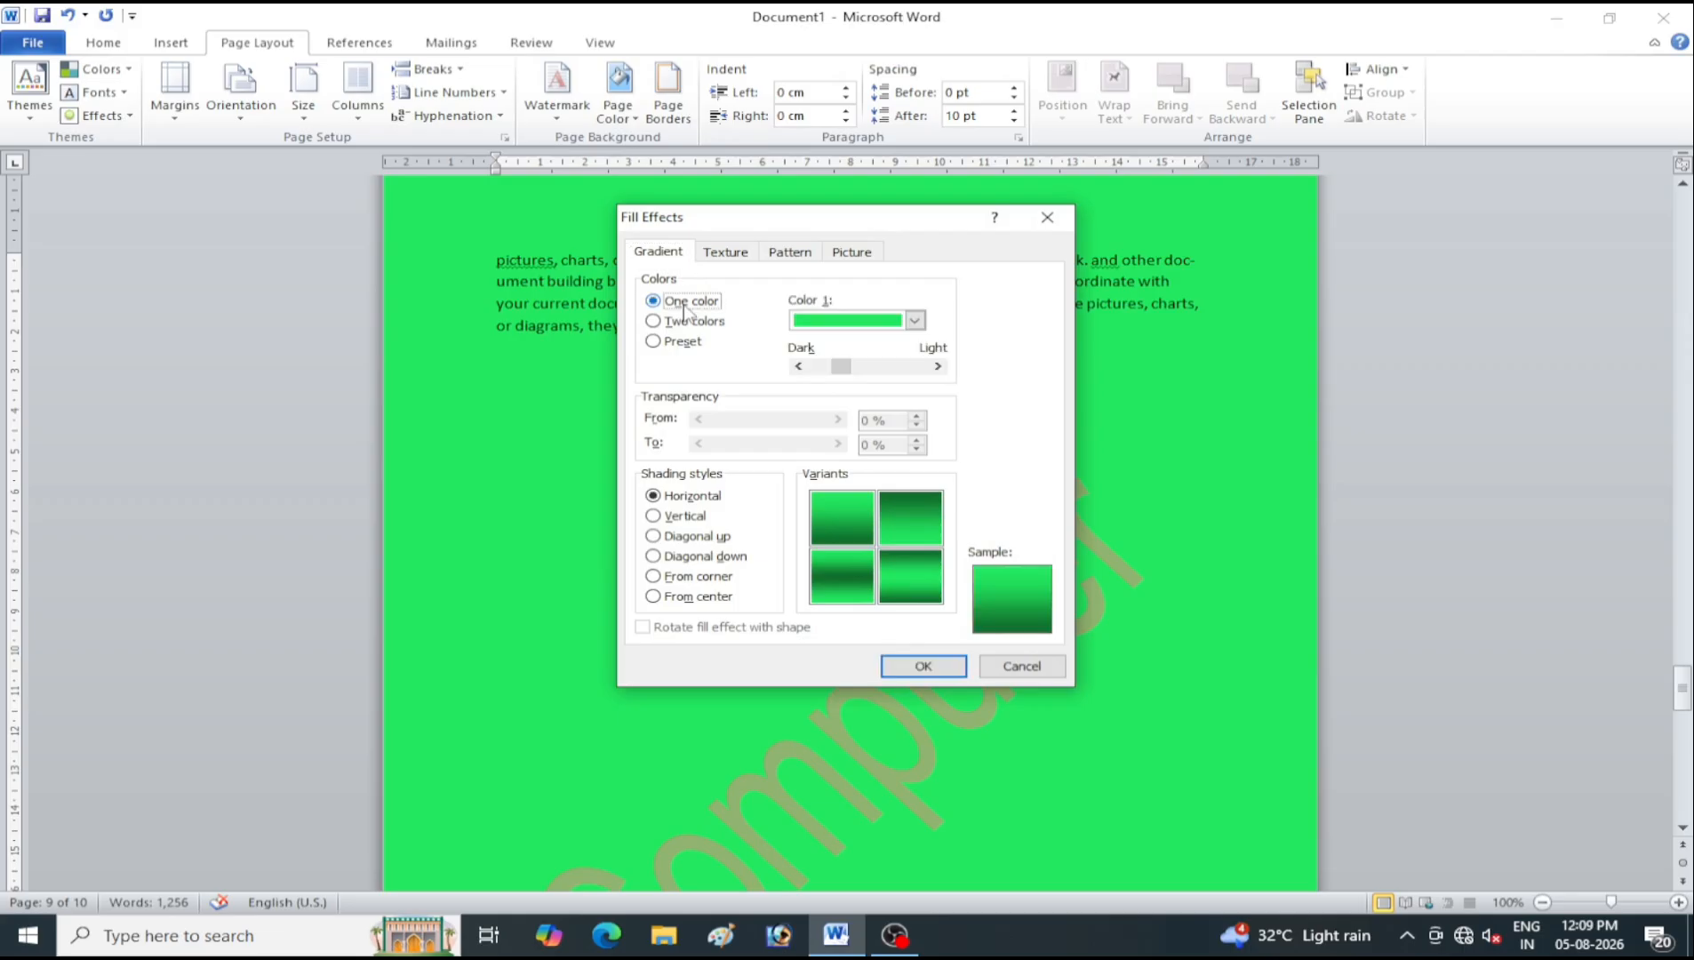
{"action": "left_click", "coordinate": [914, 320]}
{"action": "left_click", "coordinate": [914, 322]}
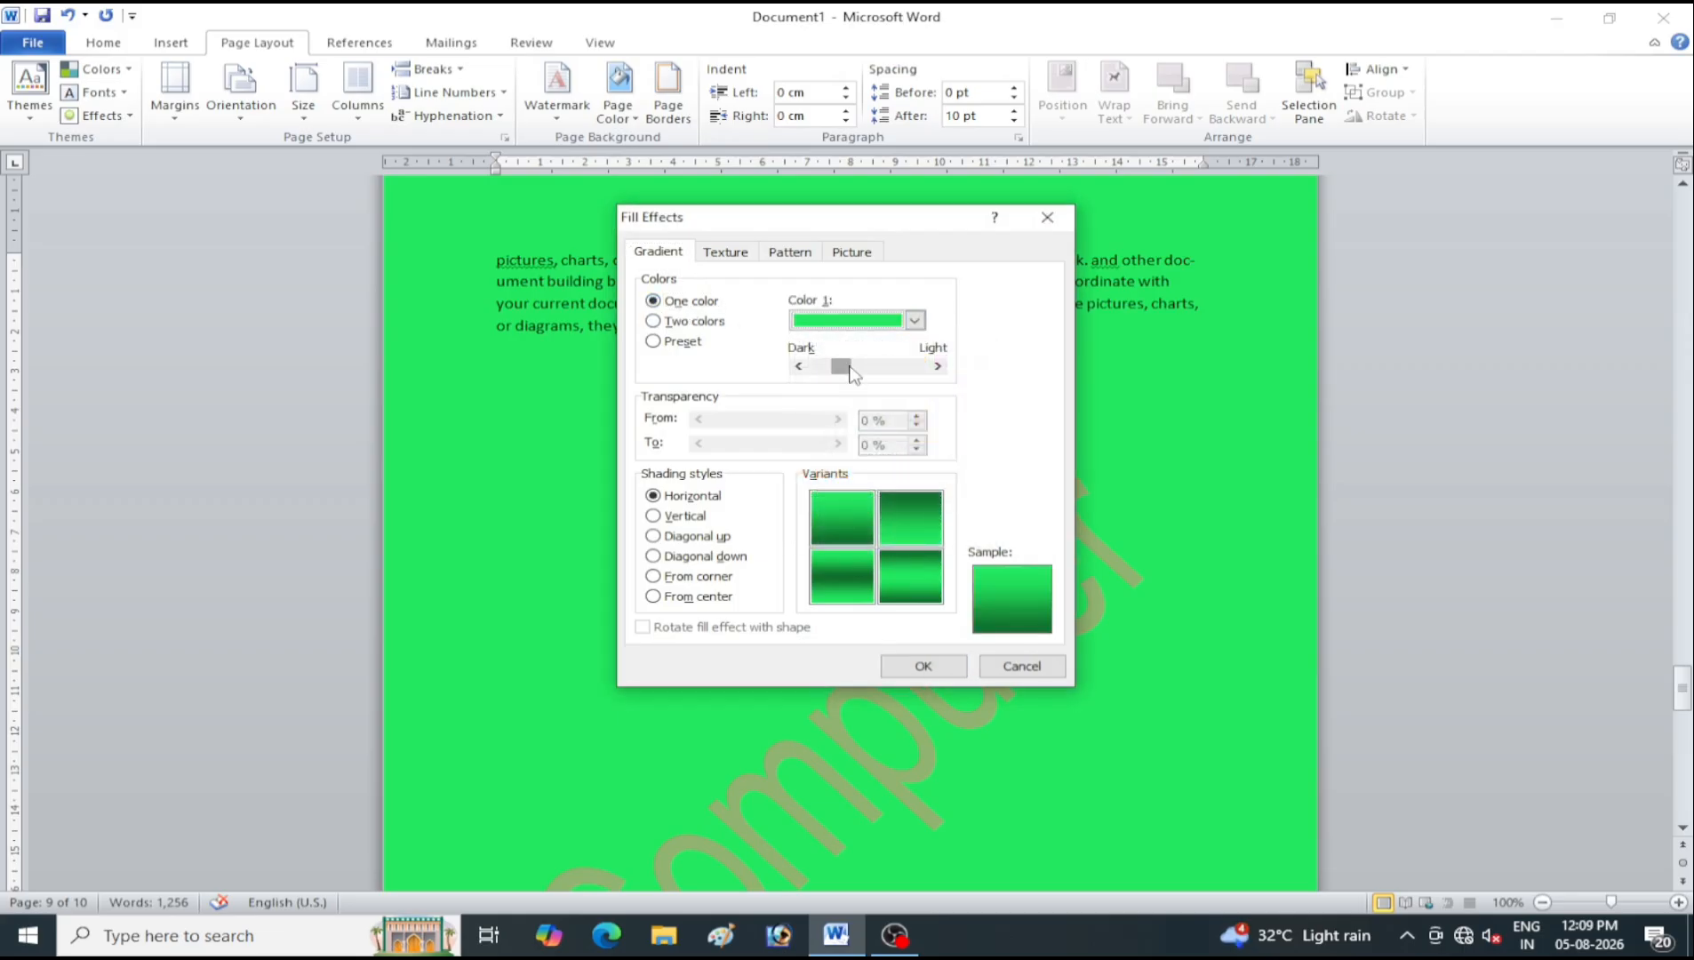
{"action": "mouse_move", "coordinate": [858, 371]}
{"action": "left_mouse_down"}
{"action": "mouse_move", "coordinate": [909, 378]}
{"action": "mouse_move", "coordinate": [874, 382]}
{"action": "left_mouse_up"}
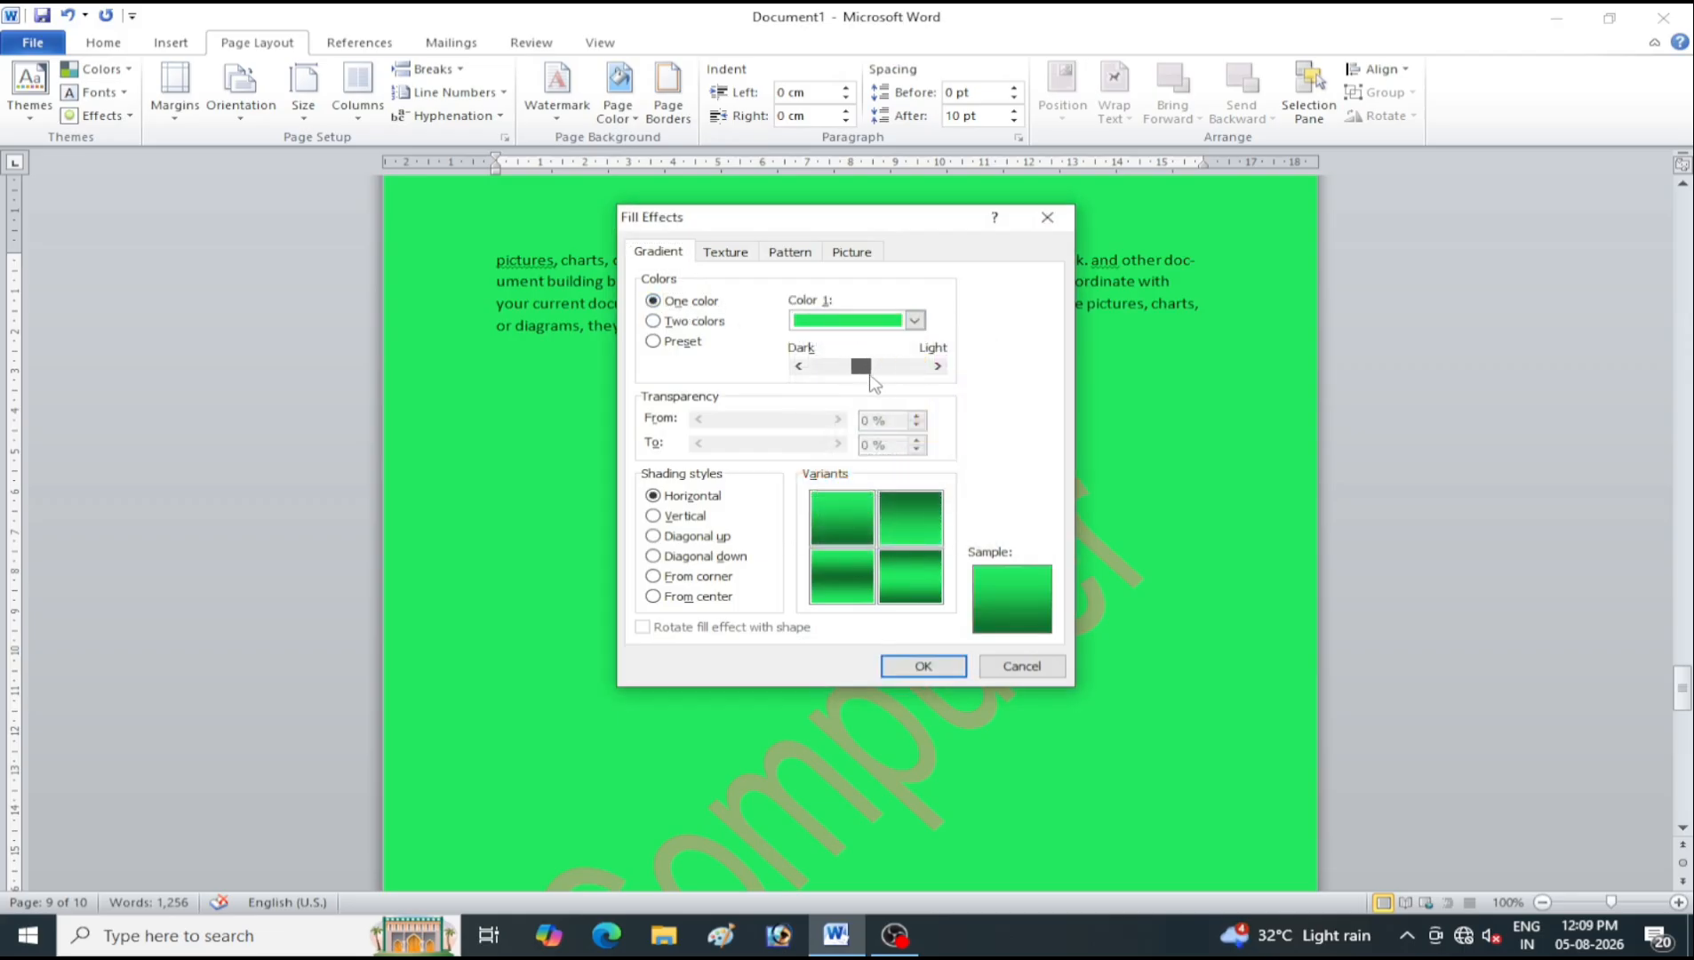
{"action": "left_click", "coordinate": [700, 576]}
{"action": "left_click", "coordinate": [699, 596]}
{"action": "left_click", "coordinate": [840, 530]}
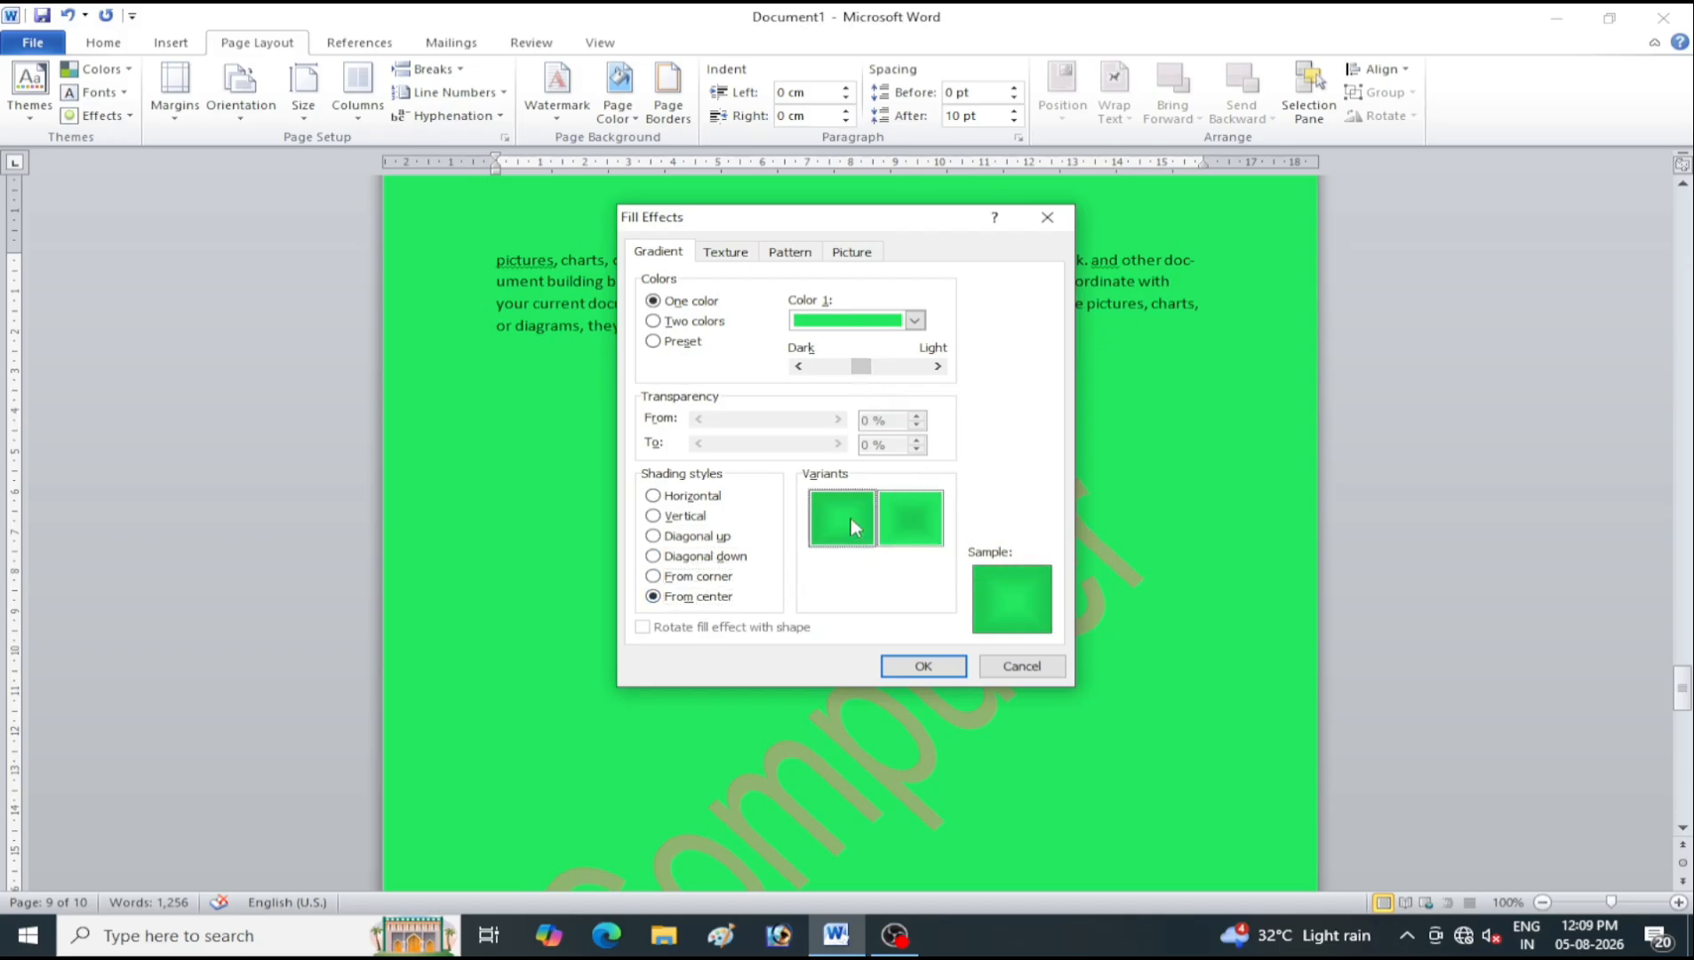
{"action": "left_click", "coordinate": [904, 668]}
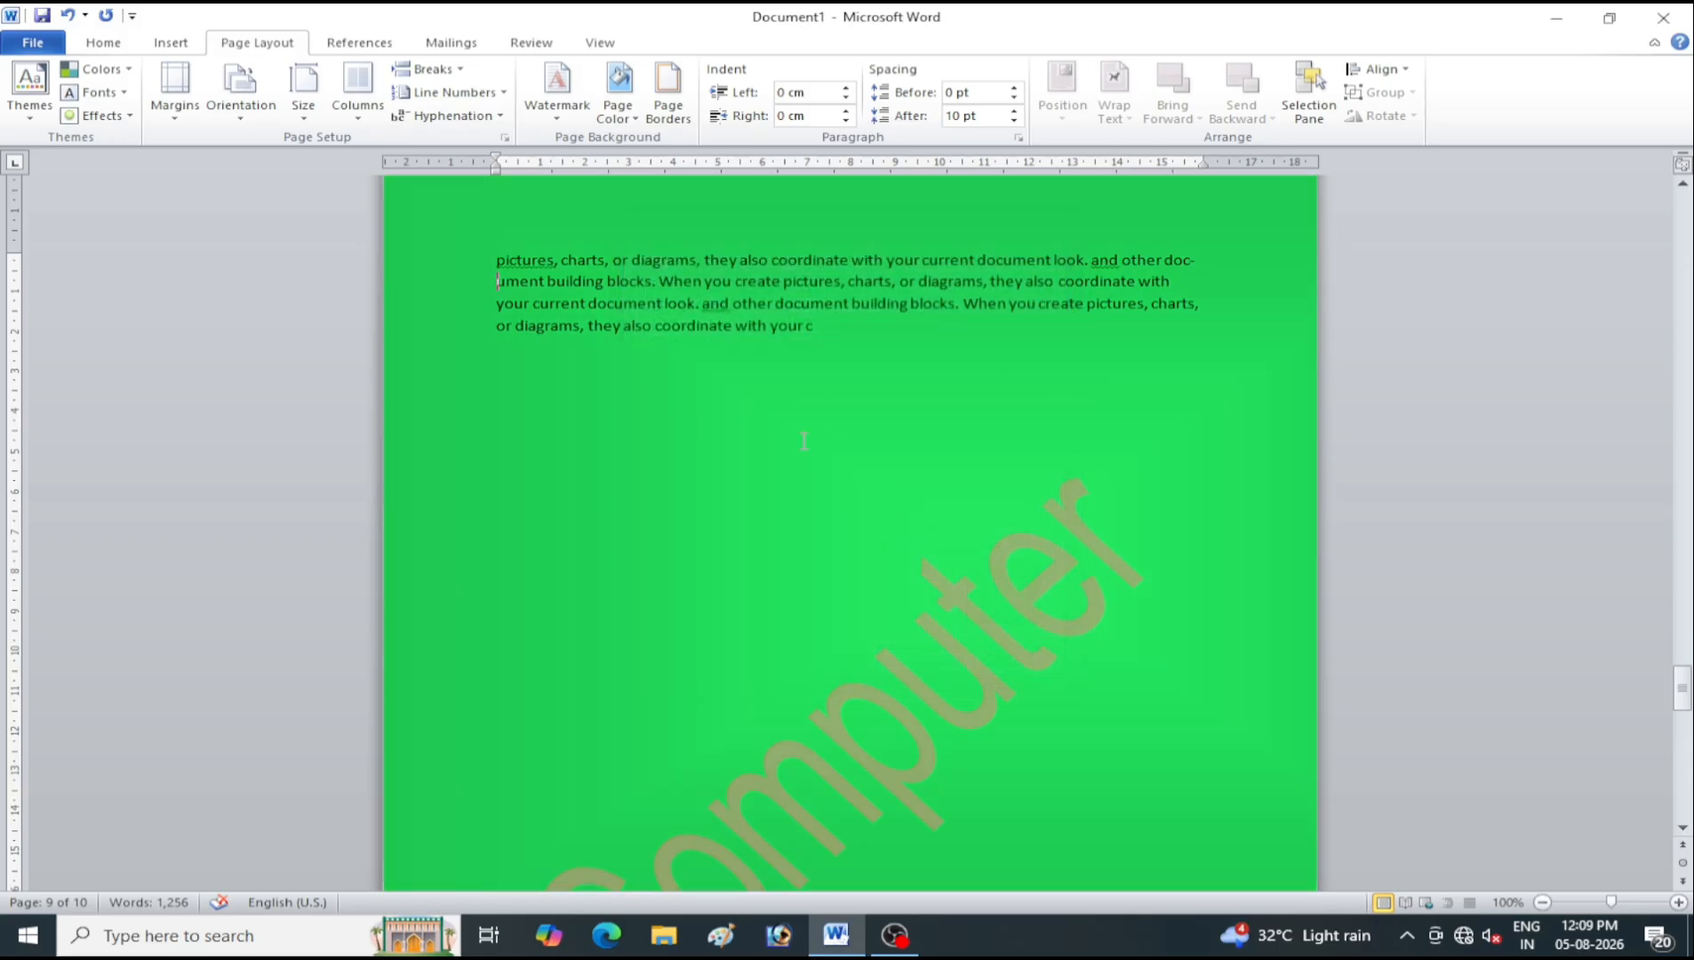
Switch the page background's fill effect to a two-color gradient with standard Red as Color 1
{"action": "left_click", "coordinate": [634, 123]}
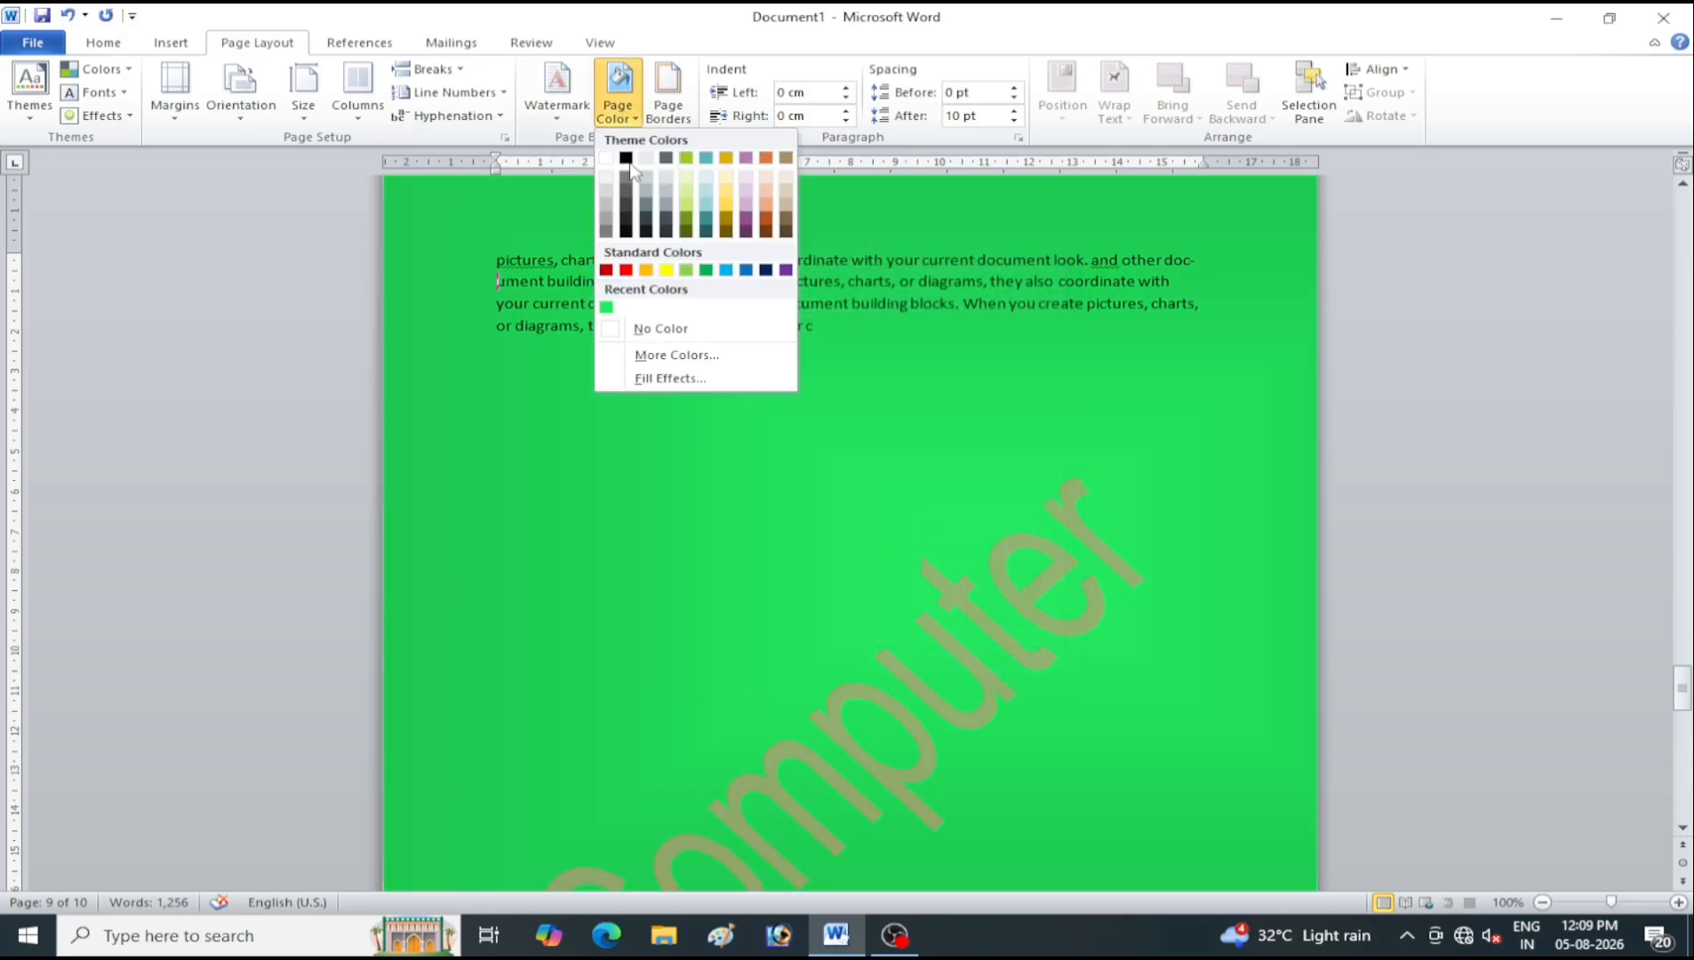
{"action": "left_click", "coordinate": [706, 386]}
{"action": "left_click", "coordinate": [709, 325]}
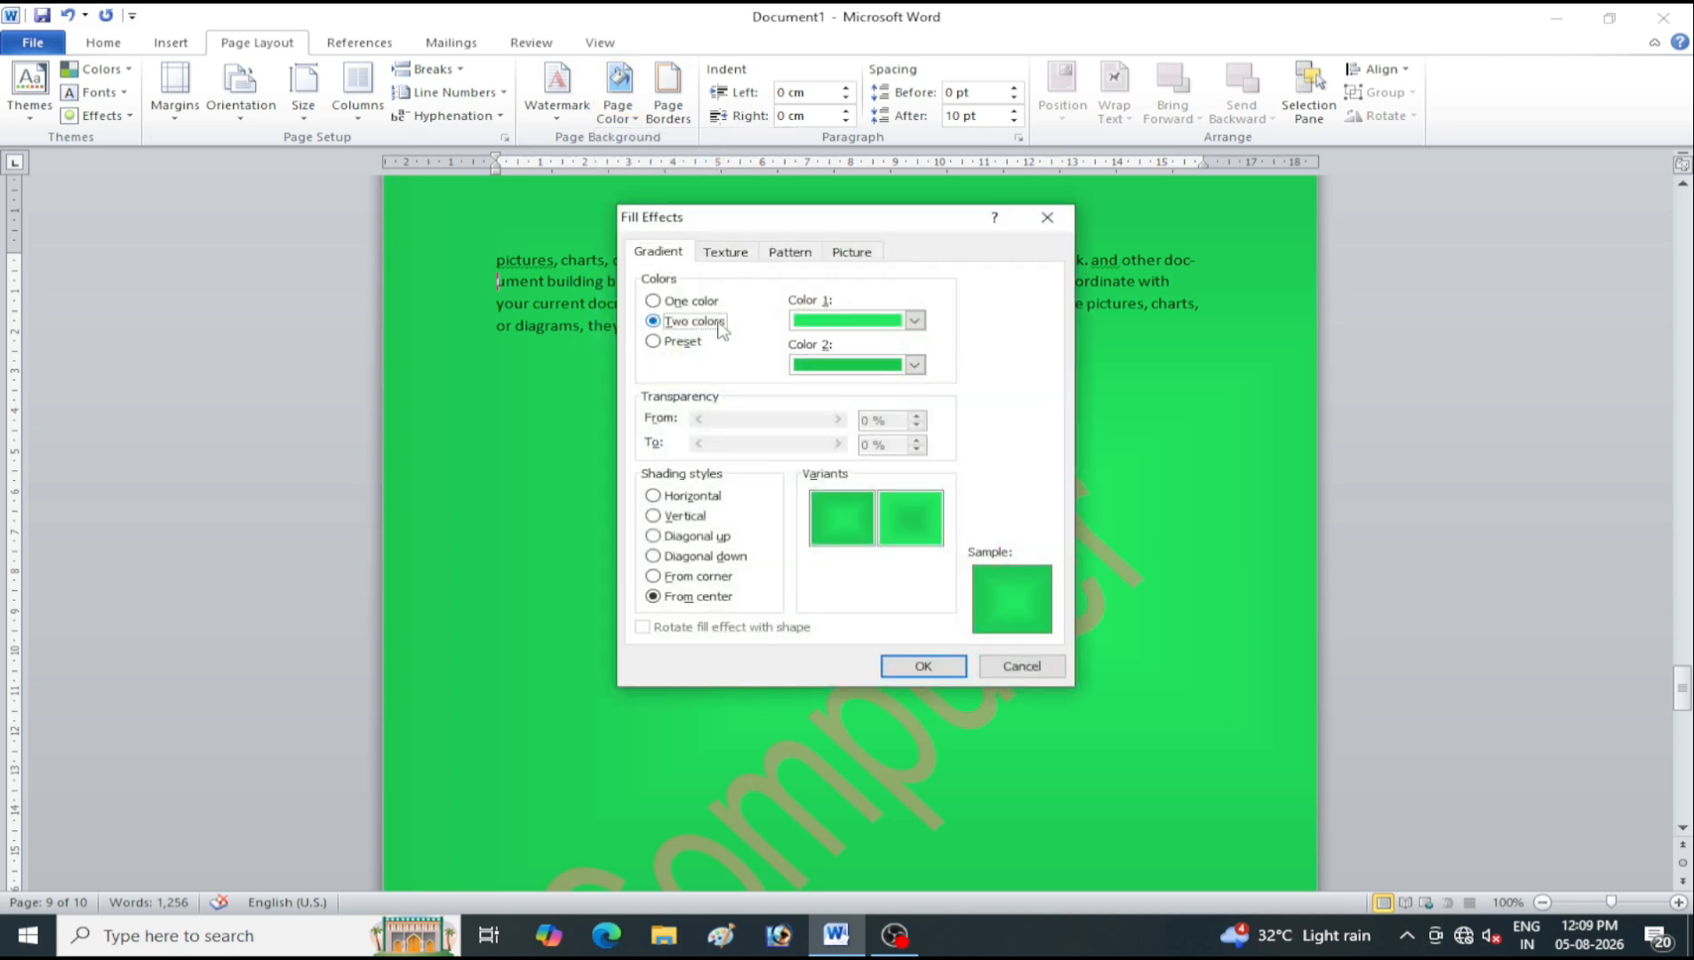
{"action": "left_click", "coordinate": [915, 320]}
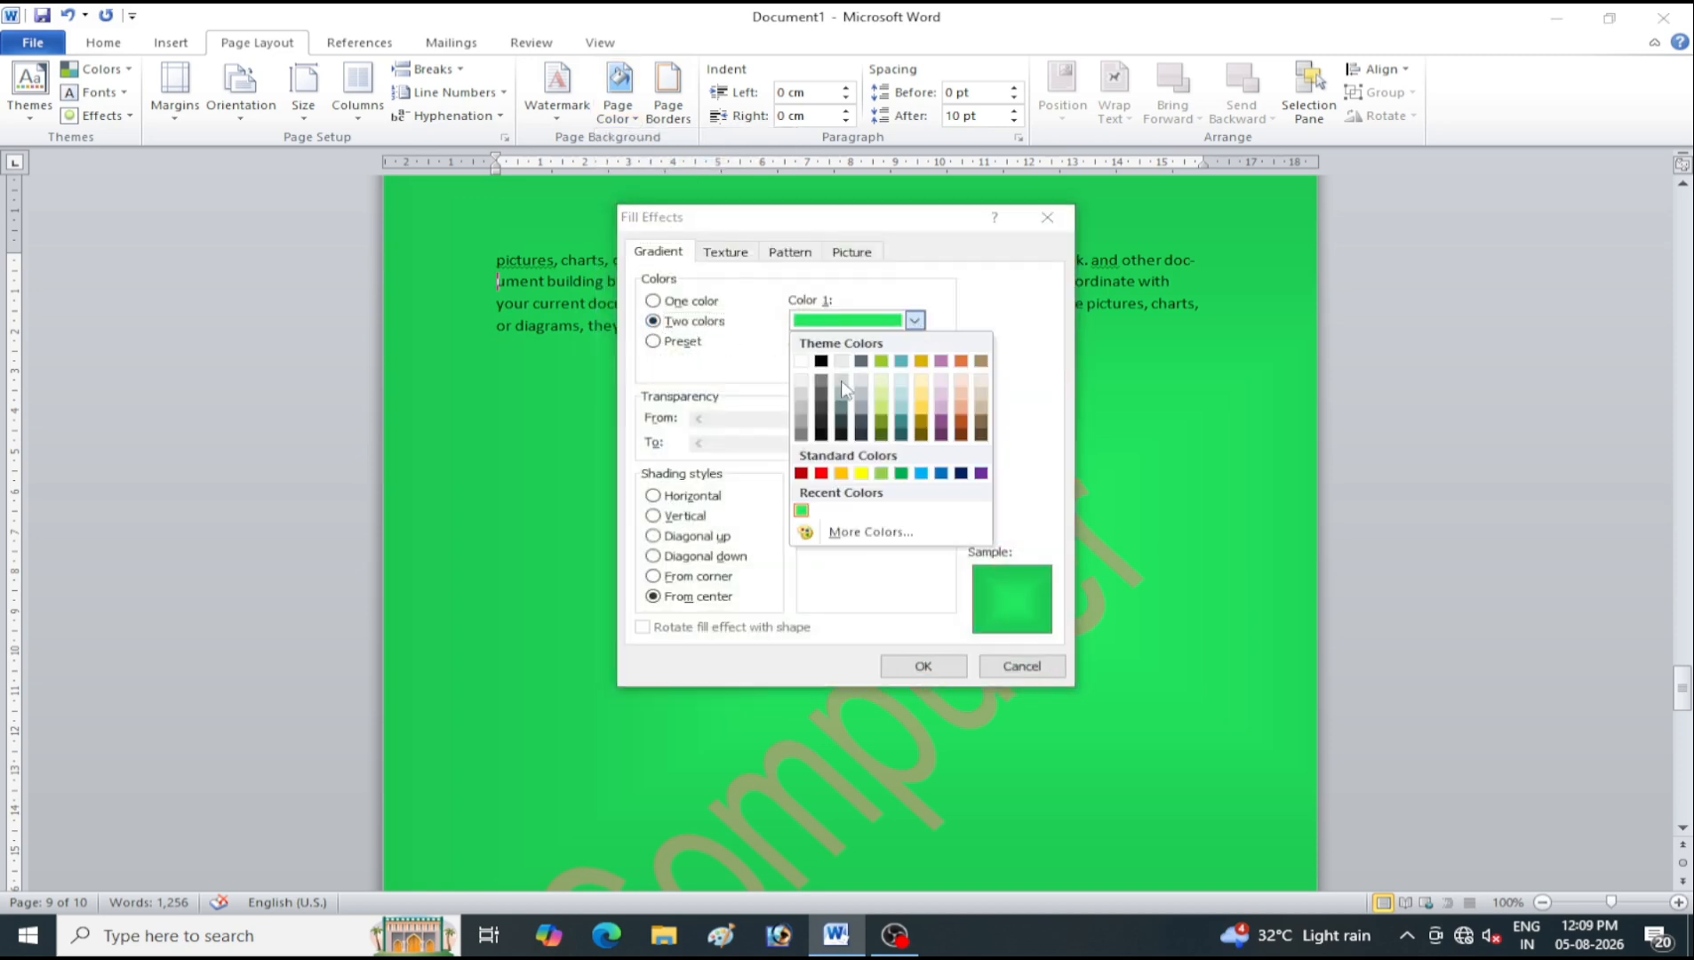
{"action": "left_click", "coordinate": [821, 473]}
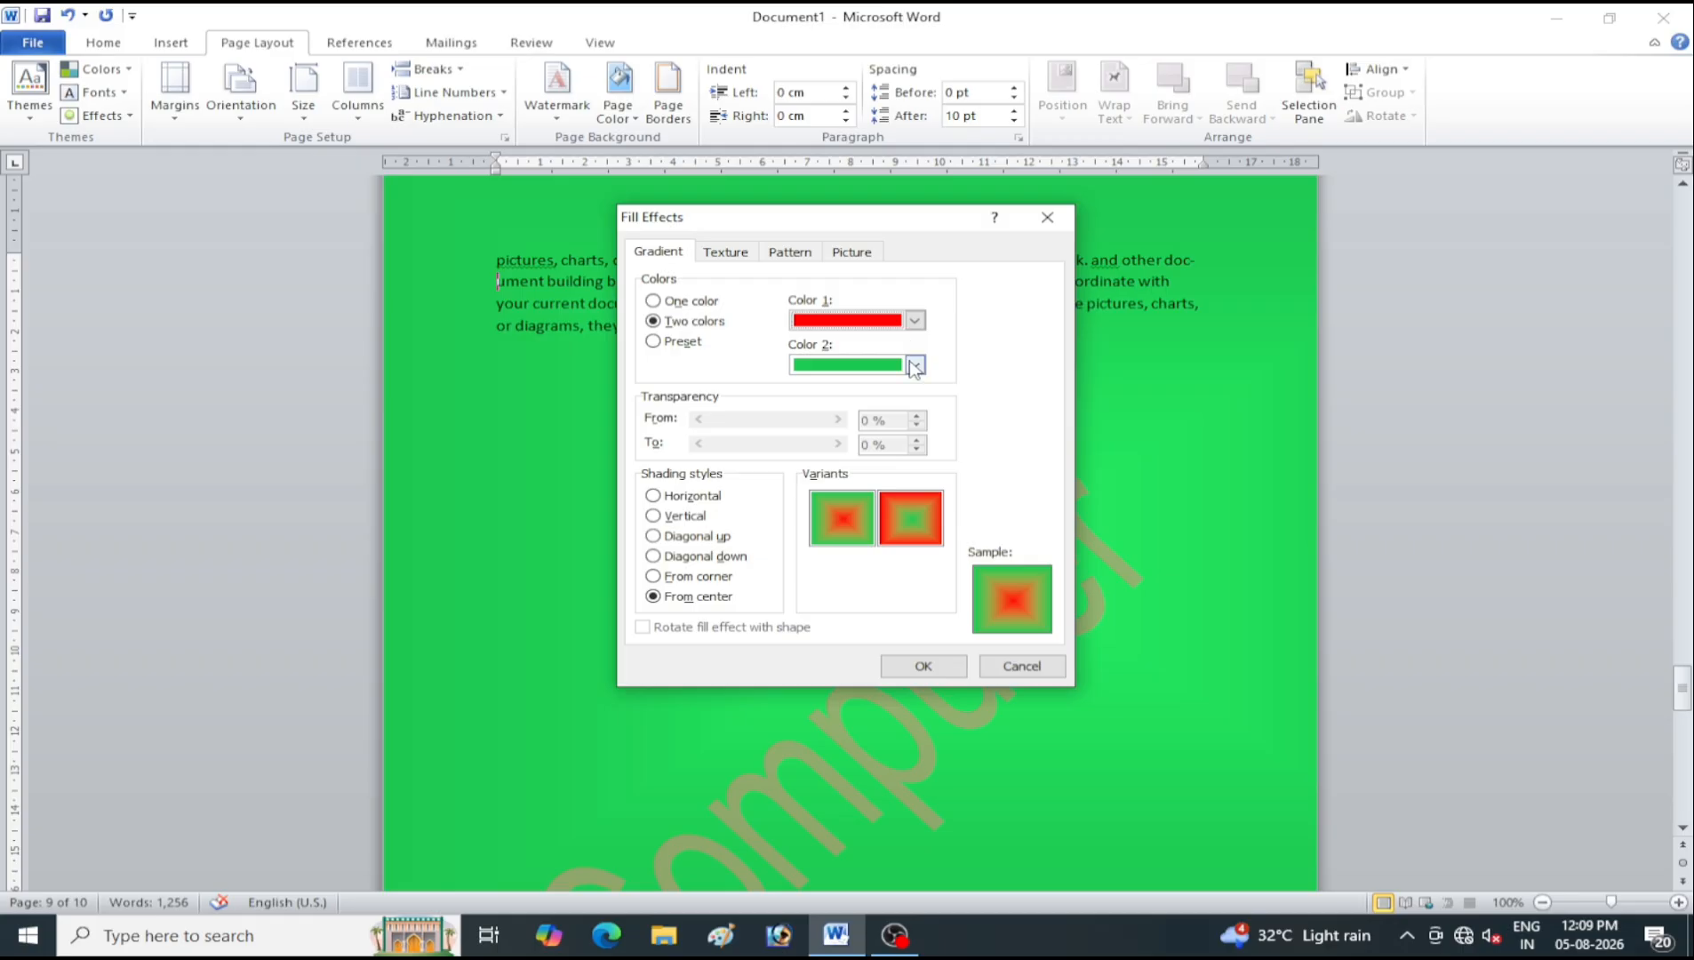
Shade the red-and-green two-color page gradient Diagonal up and apply it to the document's pages
{"action": "left_click", "coordinate": [678, 495]}
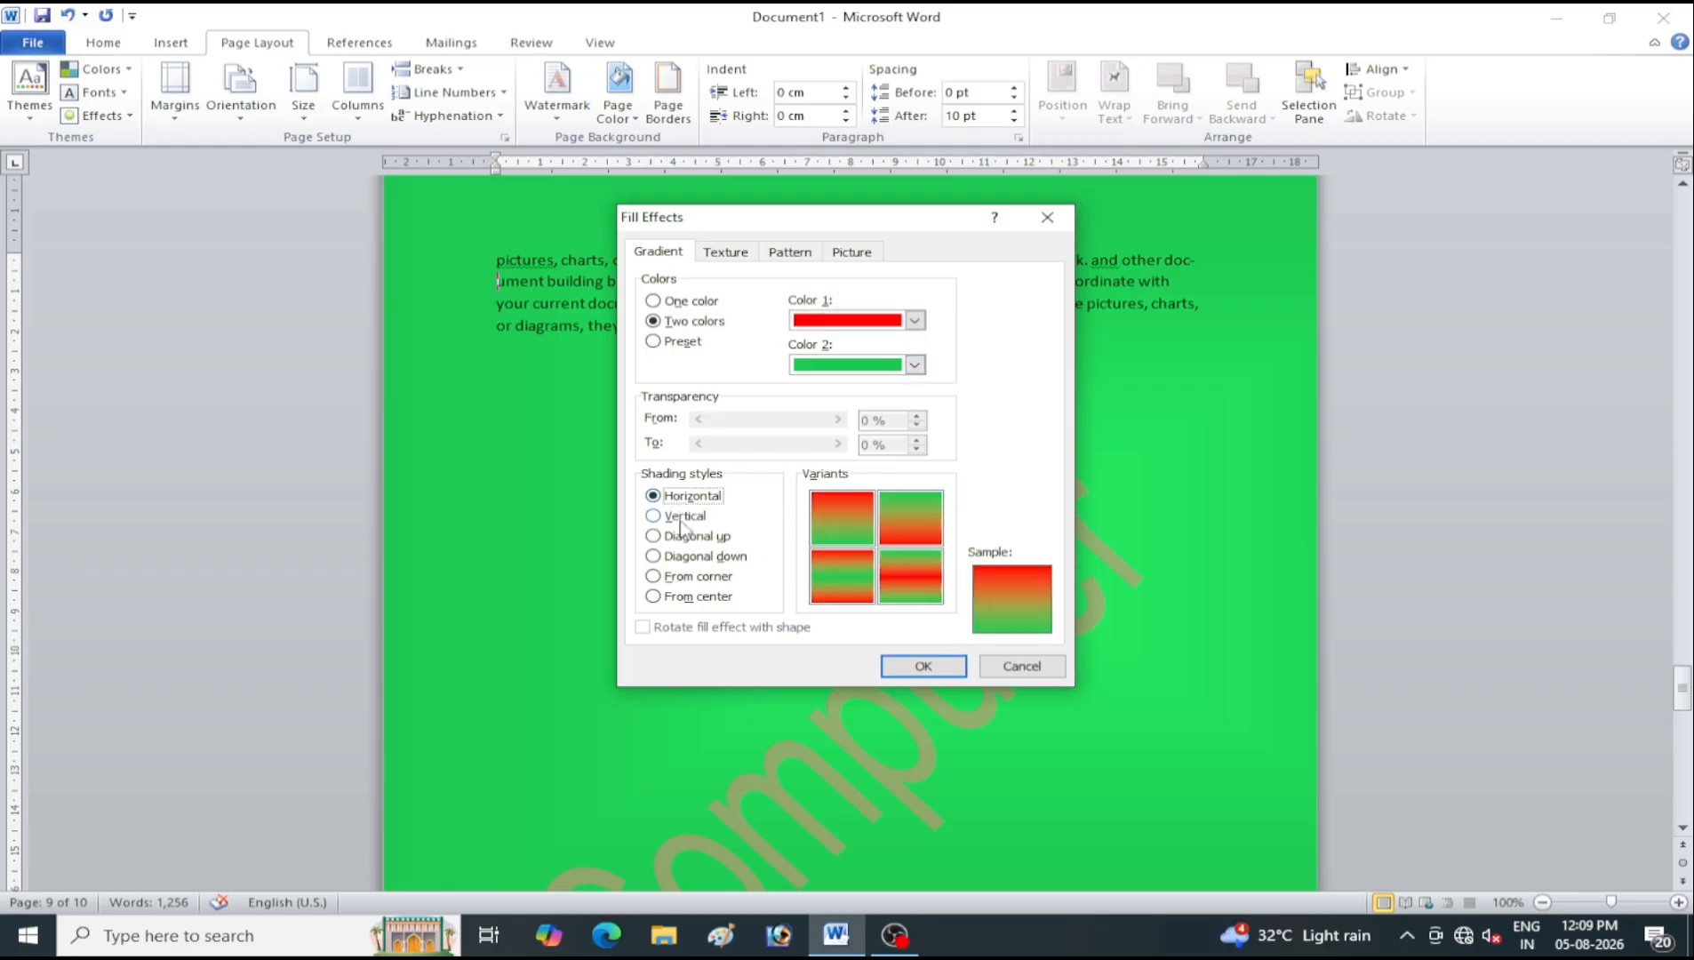
{"action": "left_click", "coordinate": [679, 517]}
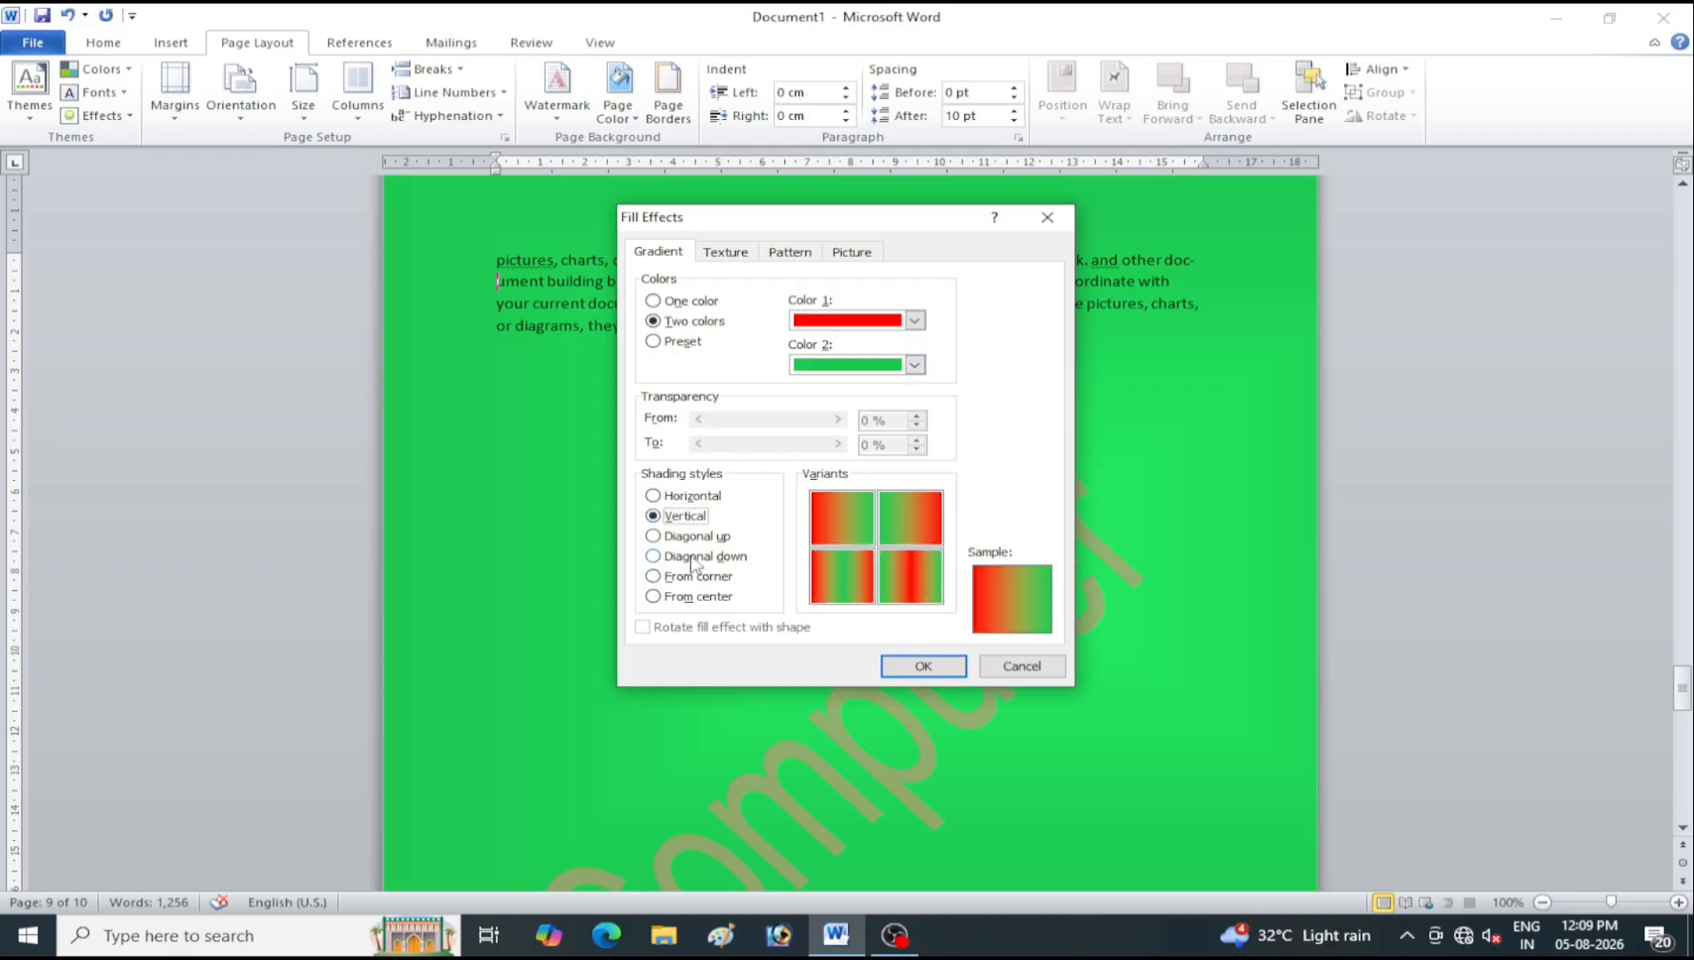
{"action": "left_click", "coordinate": [694, 557]}
{"action": "left_click", "coordinate": [693, 538]}
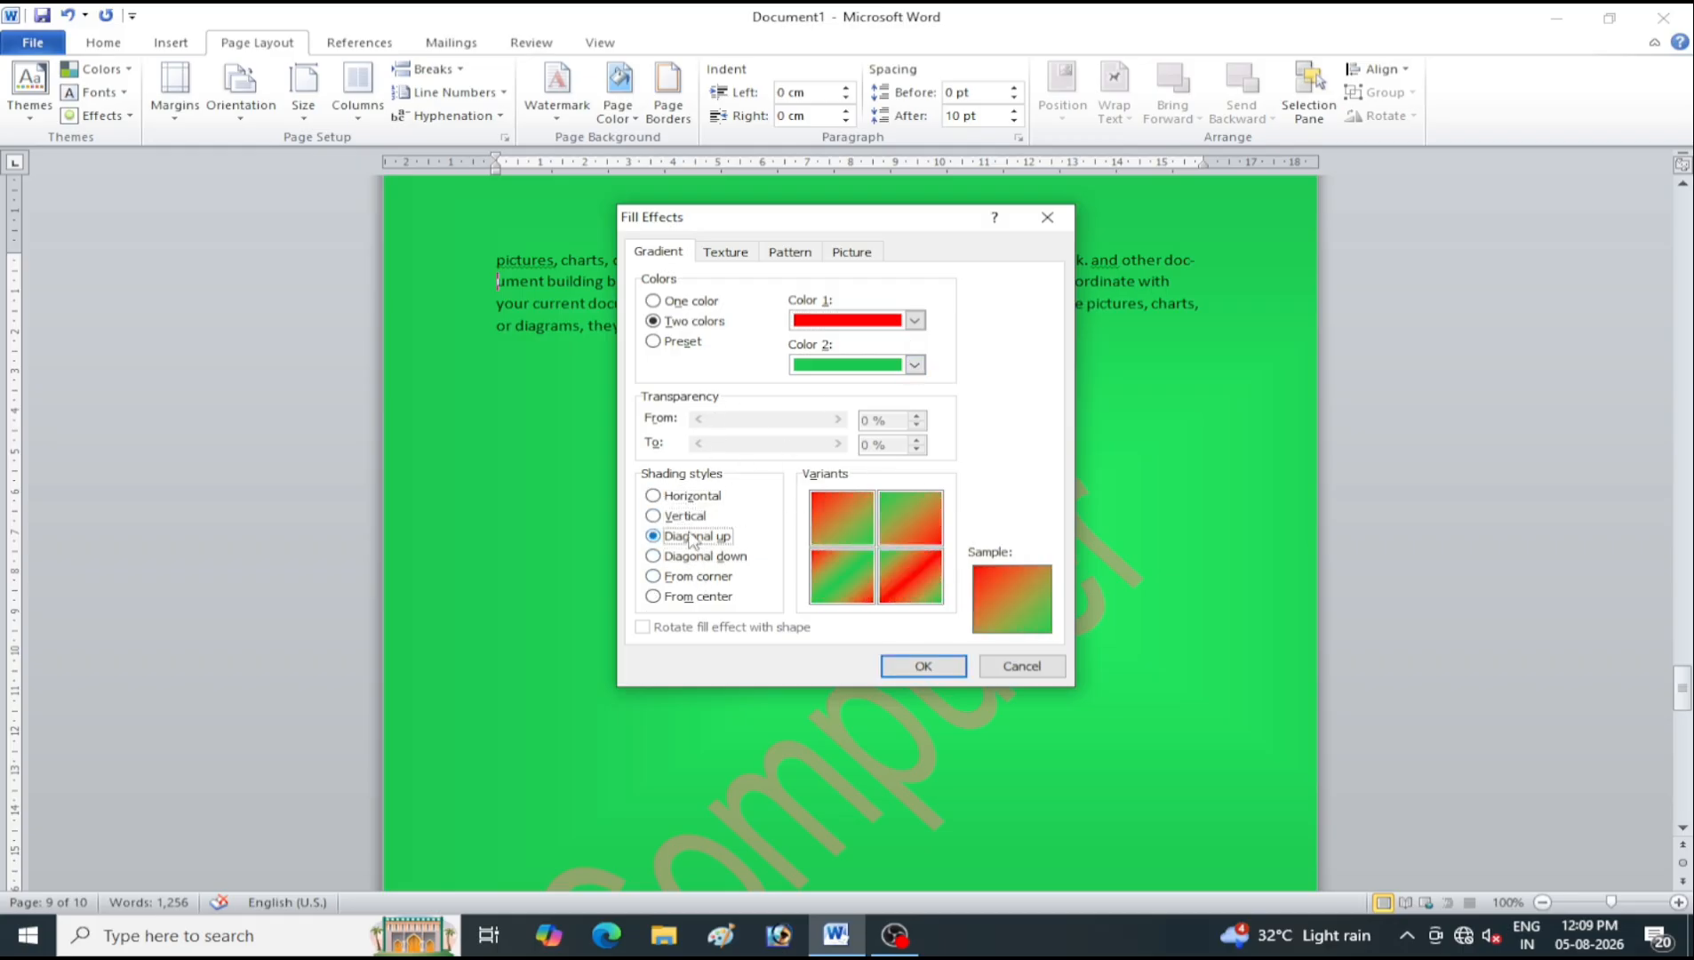
{"action": "left_click", "coordinate": [924, 666]}
{"action": "scroll", "coordinate": [831, 380], "scroll_direction": "down", "scroll_amount": 8}
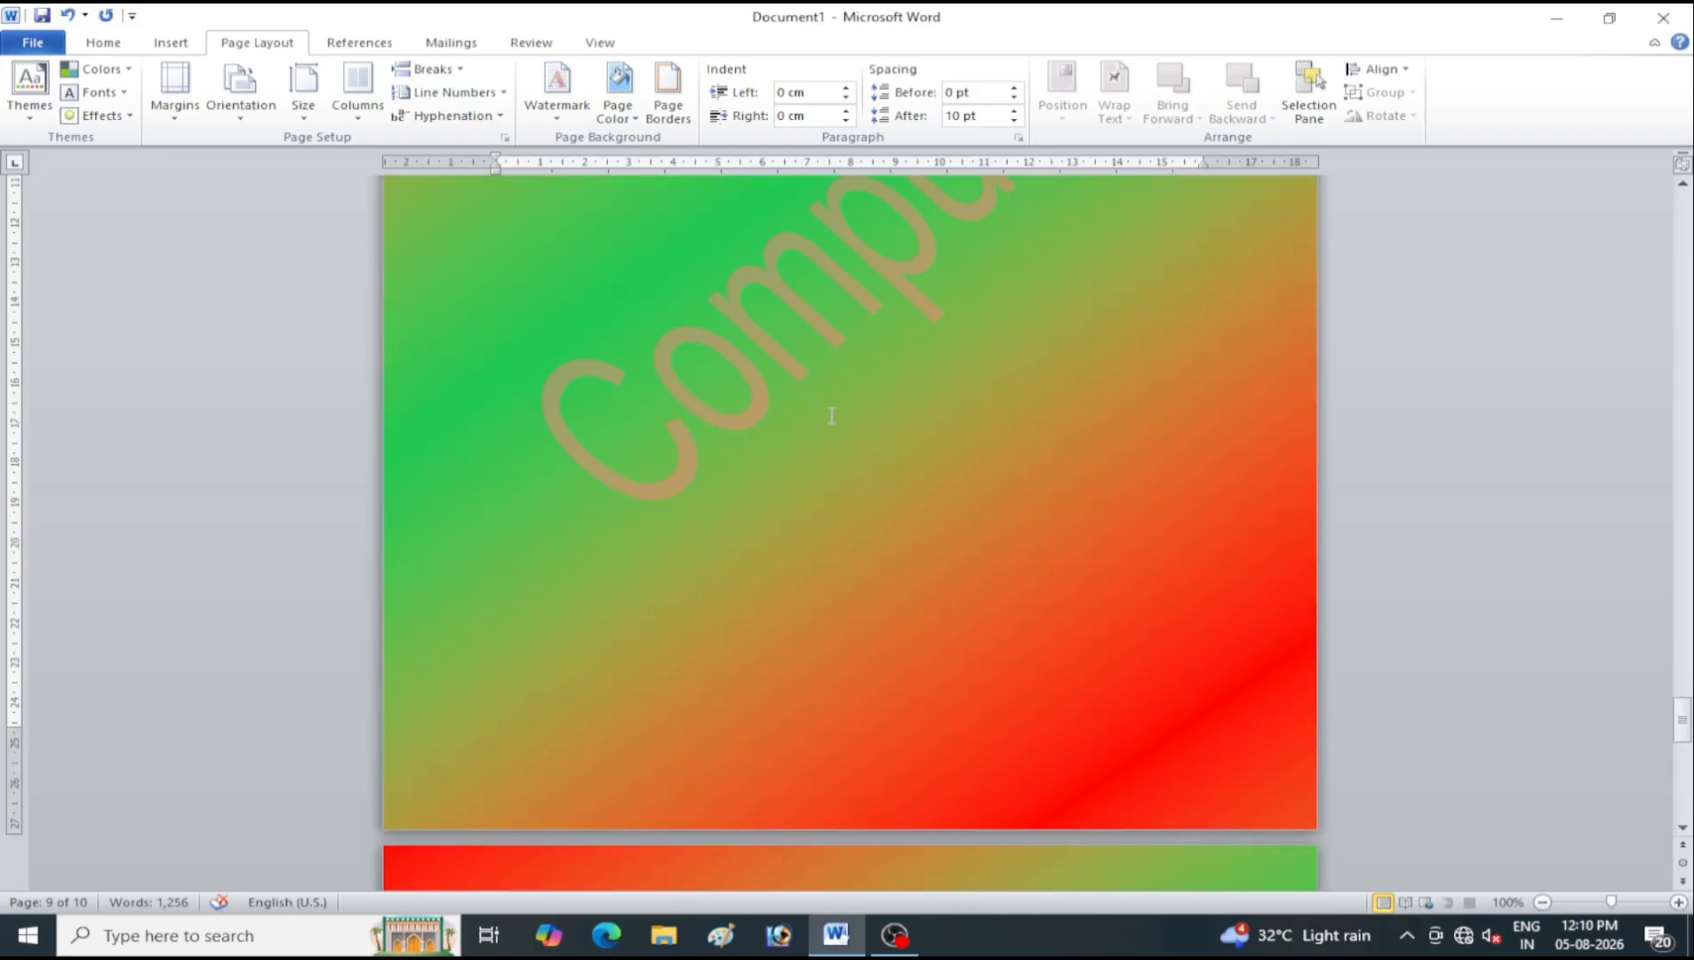
{"action": "scroll", "coordinate": [832, 380], "scroll_direction": "up", "scroll_amount": 10}
{"action": "scroll", "coordinate": [832, 380], "scroll_direction": "up", "scroll_amount": 1}
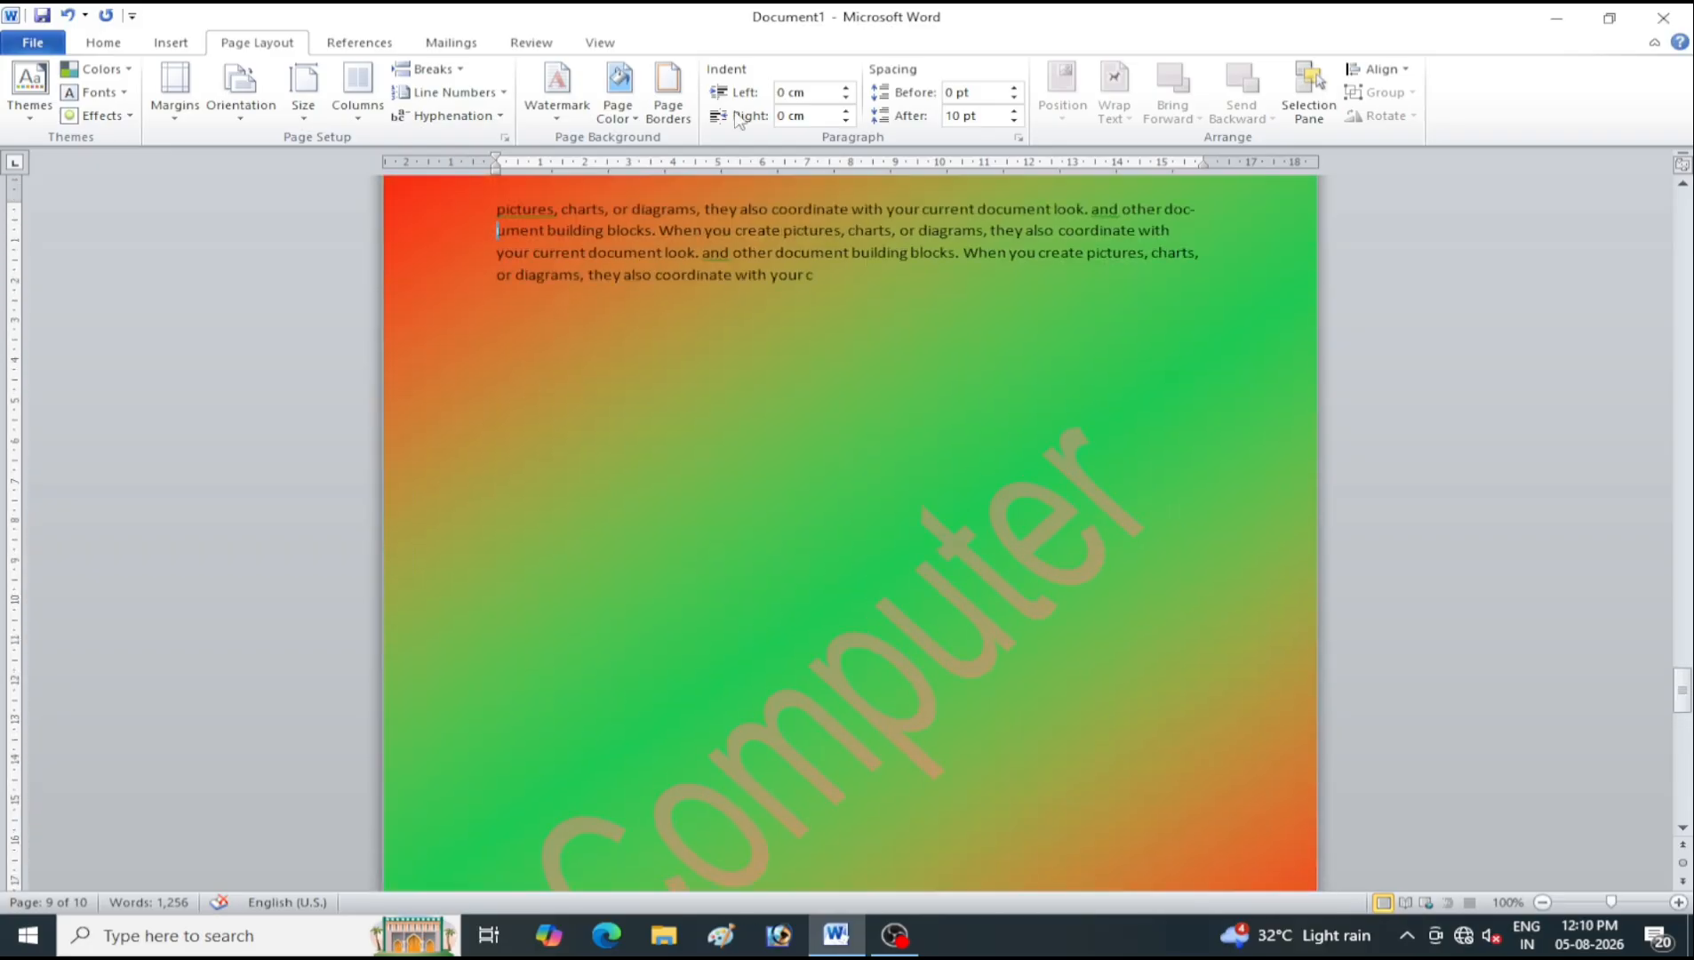
Switch the page background's gradient fill effect to the Rainbow preset colors
{"action": "left_click", "coordinate": [615, 116]}
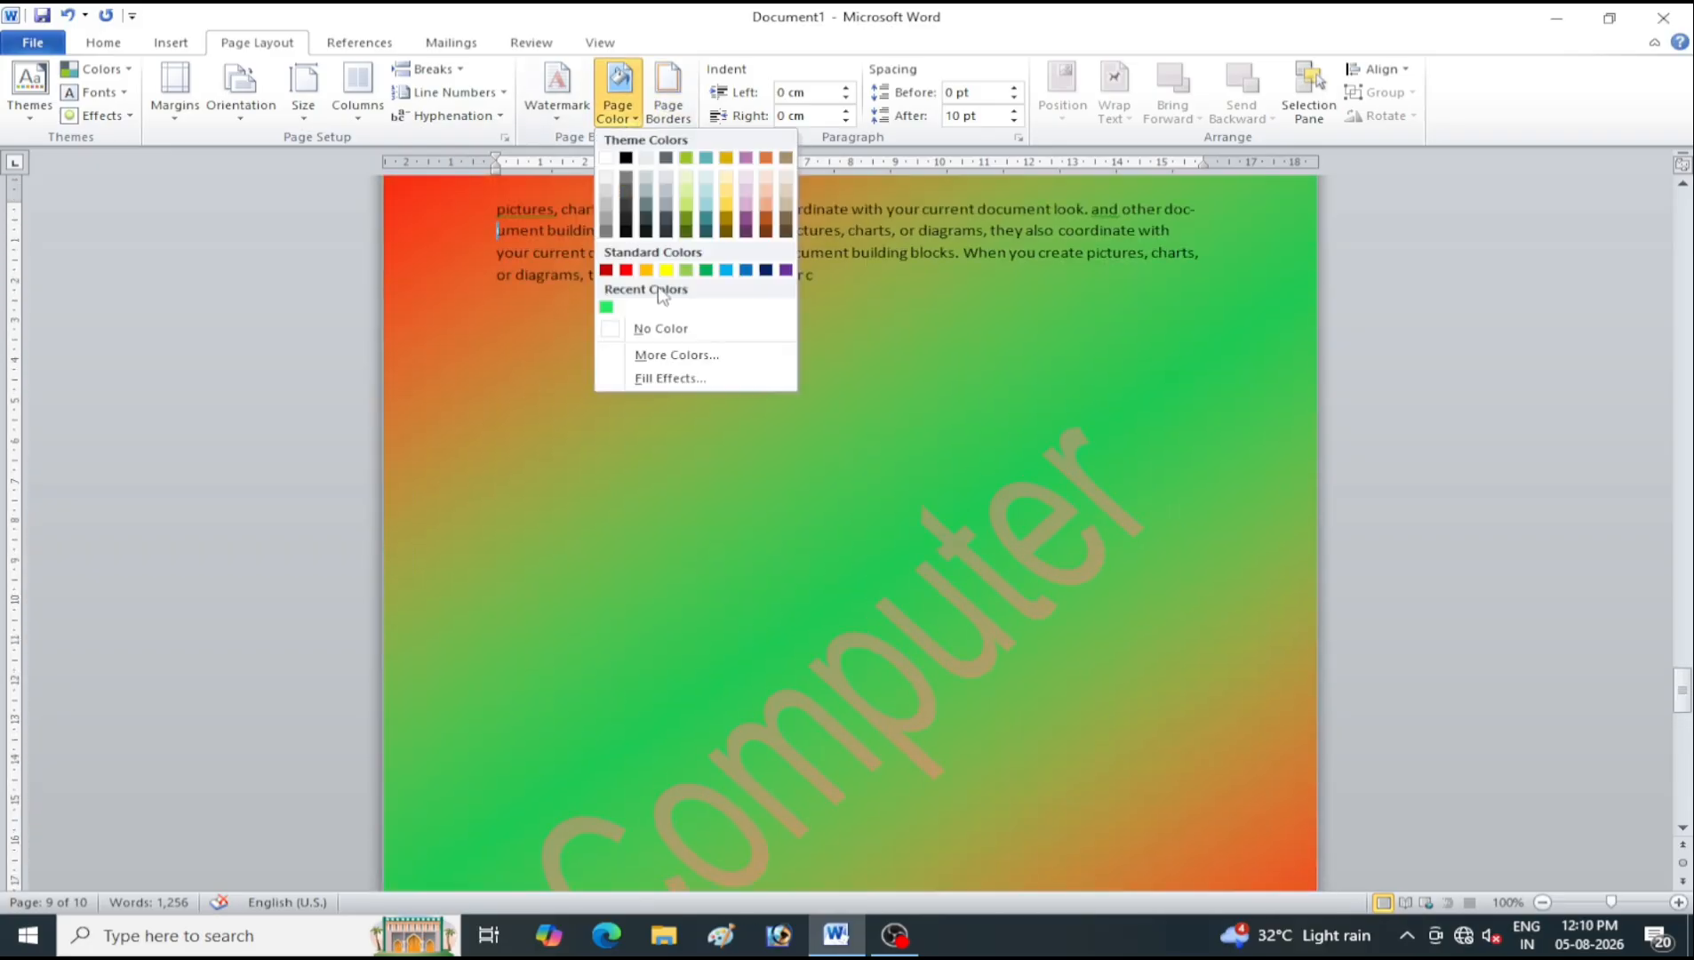
{"action": "left_click", "coordinate": [691, 381]}
{"action": "left_click", "coordinate": [681, 341]}
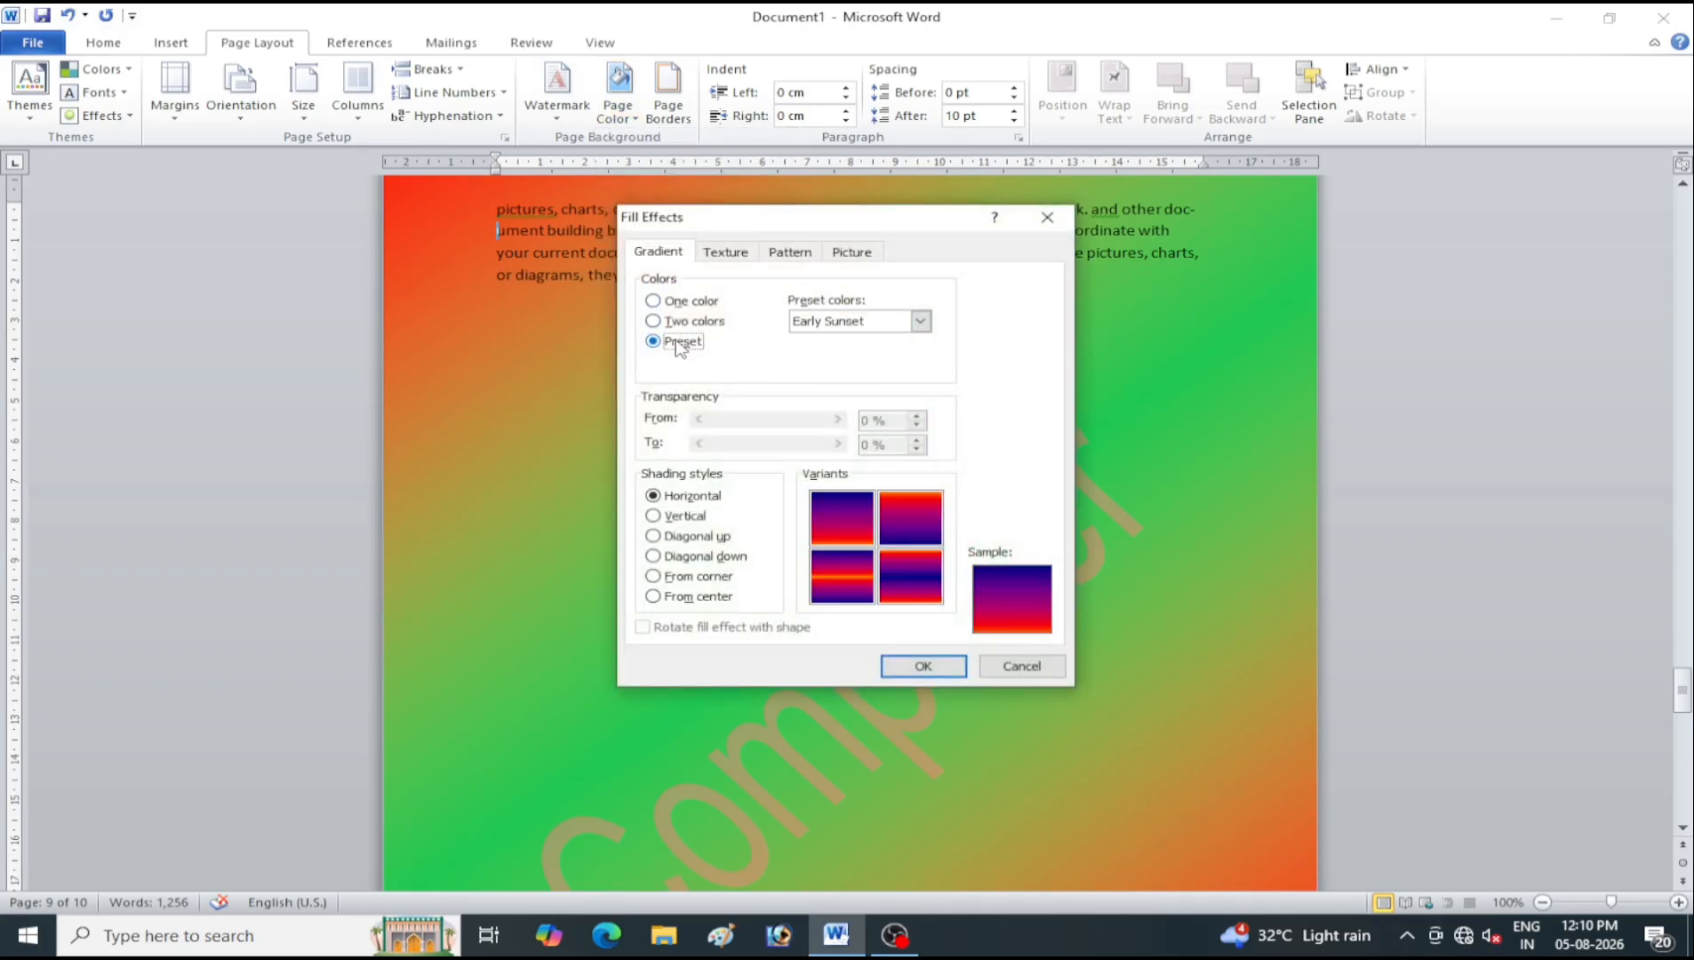
{"action": "left_click", "coordinate": [919, 322]}
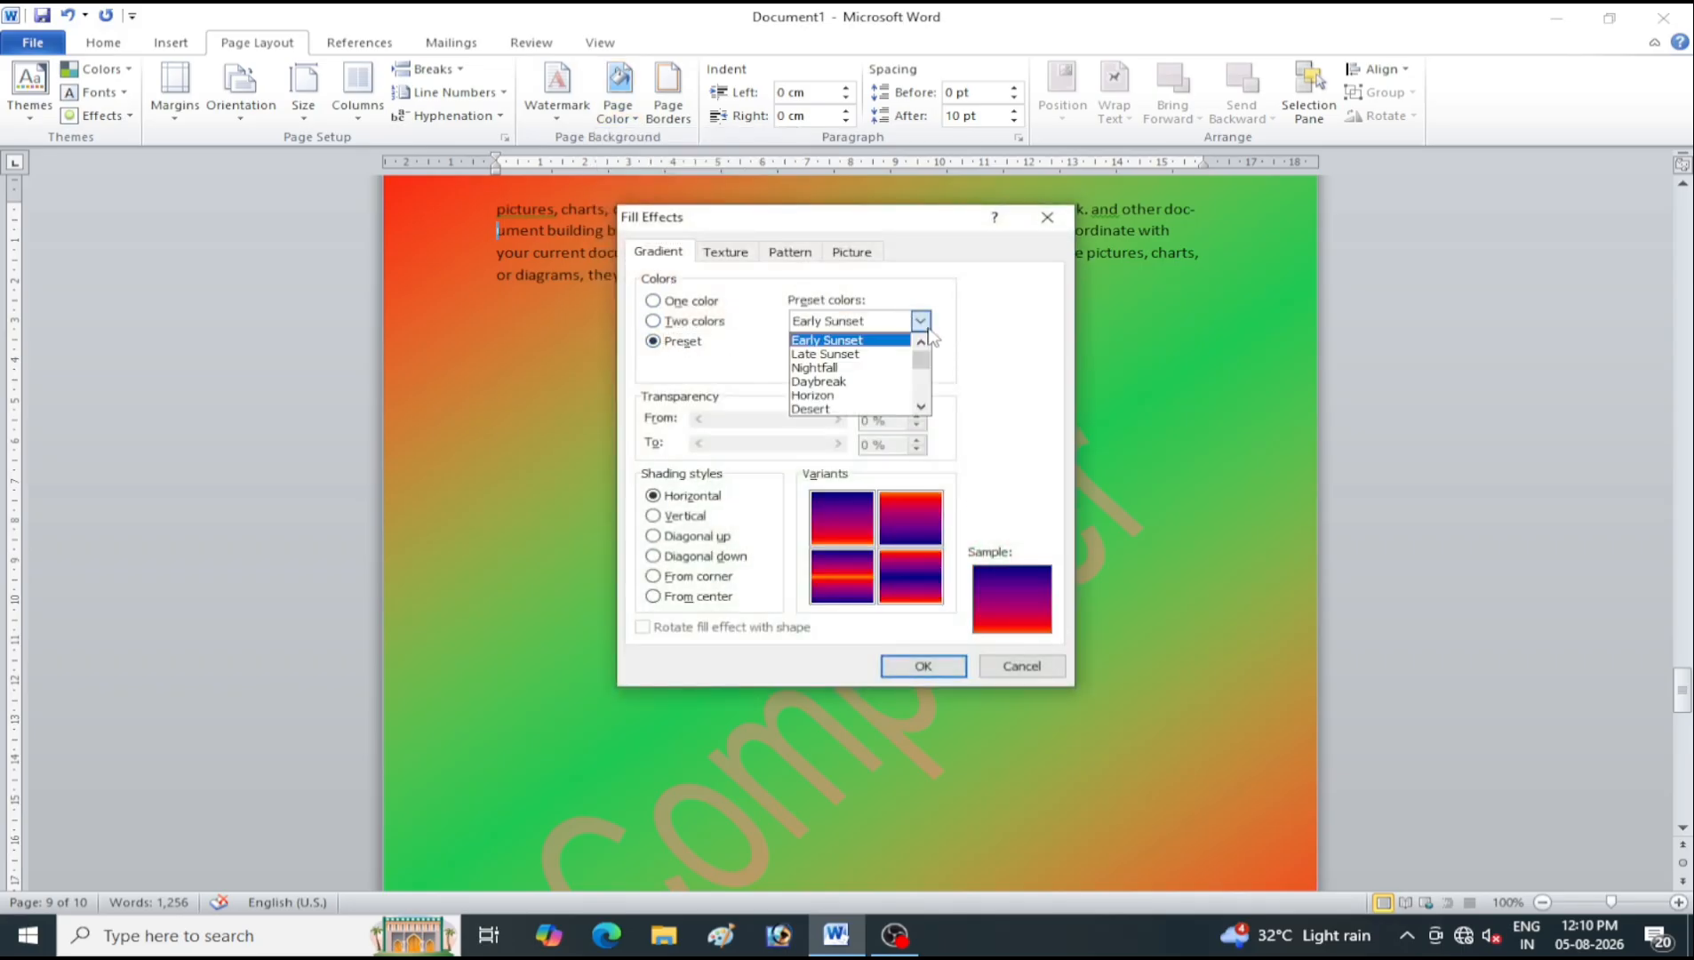
{"action": "scroll", "coordinate": [880, 387], "scroll_direction": "down", "scroll_amount": 2}
{"action": "scroll", "coordinate": [881, 391], "scroll_direction": "down", "scroll_amount": 4}
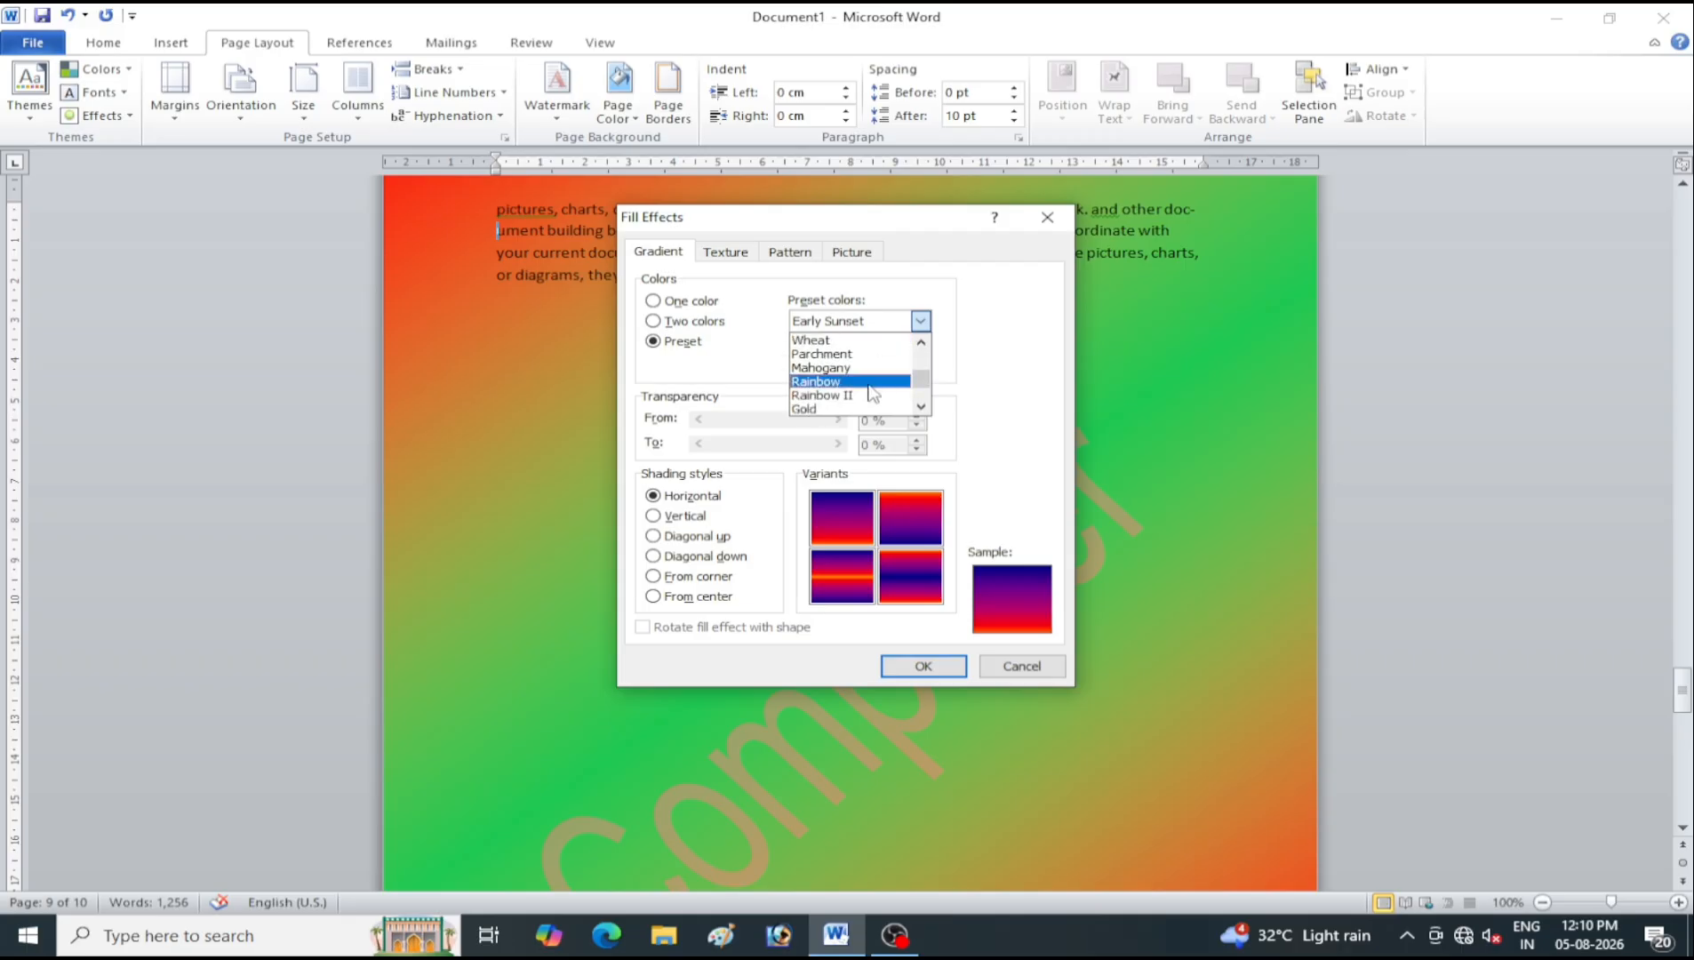
{"action": "left_click", "coordinate": [853, 382]}
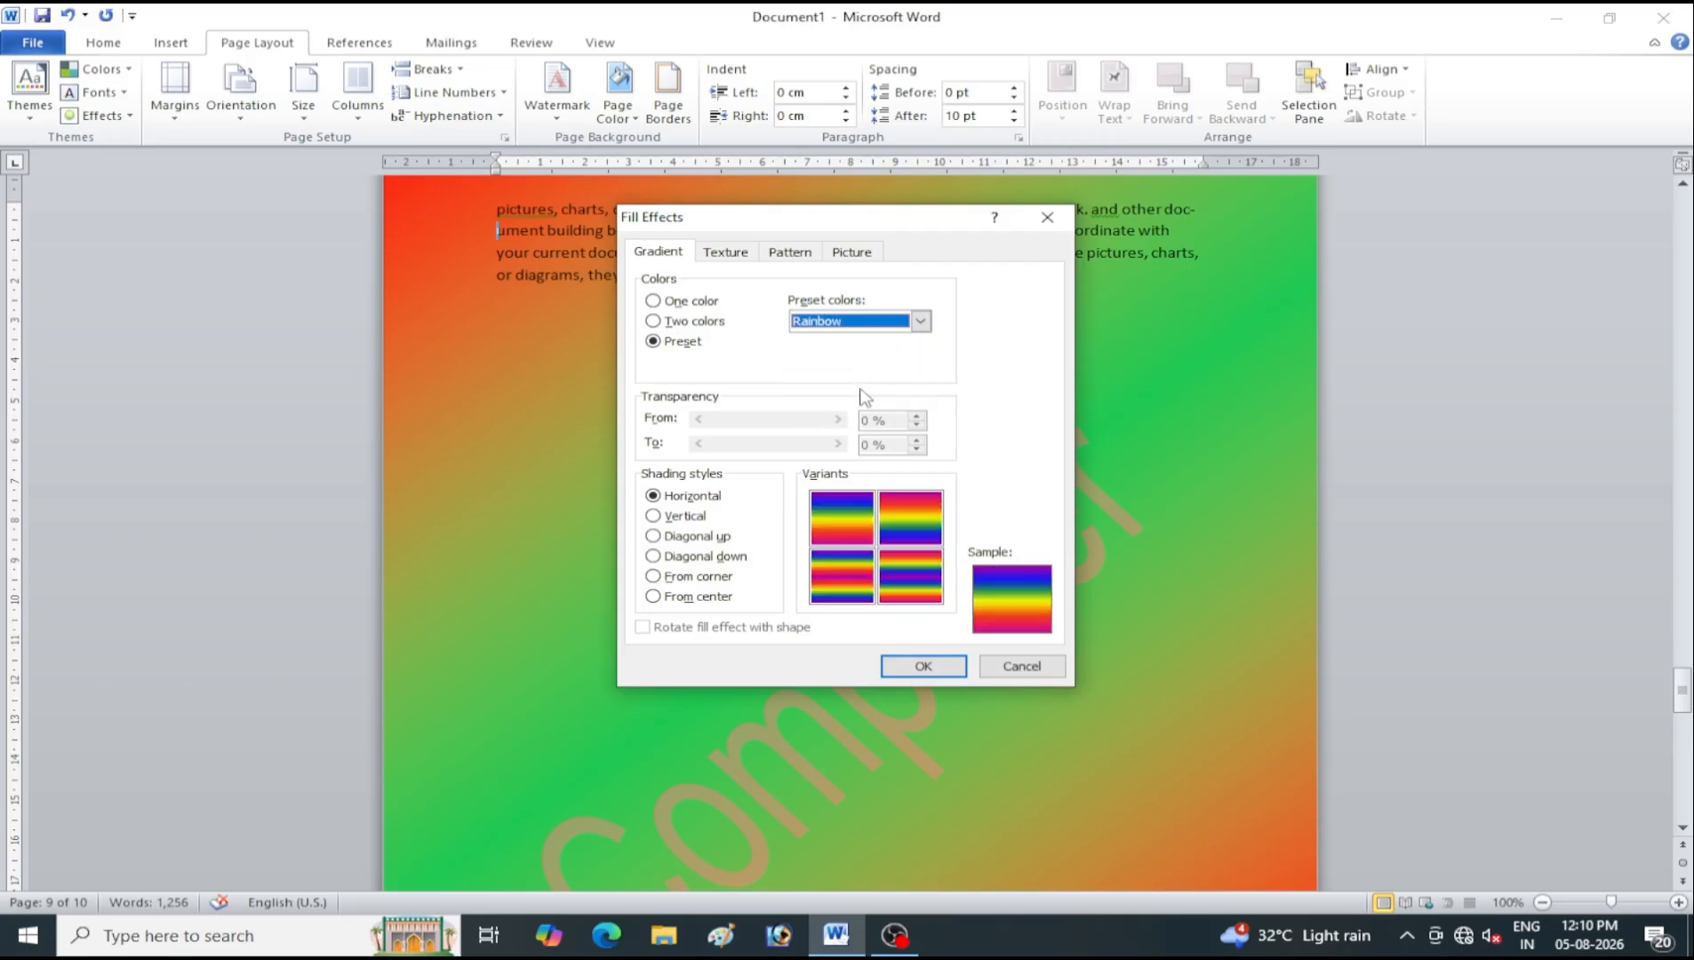
Shade the Rainbow gradient Diagonal up with the first variant, apply it, and review the page background
{"action": "left_click", "coordinate": [683, 515]}
{"action": "left_click", "coordinate": [692, 536]}
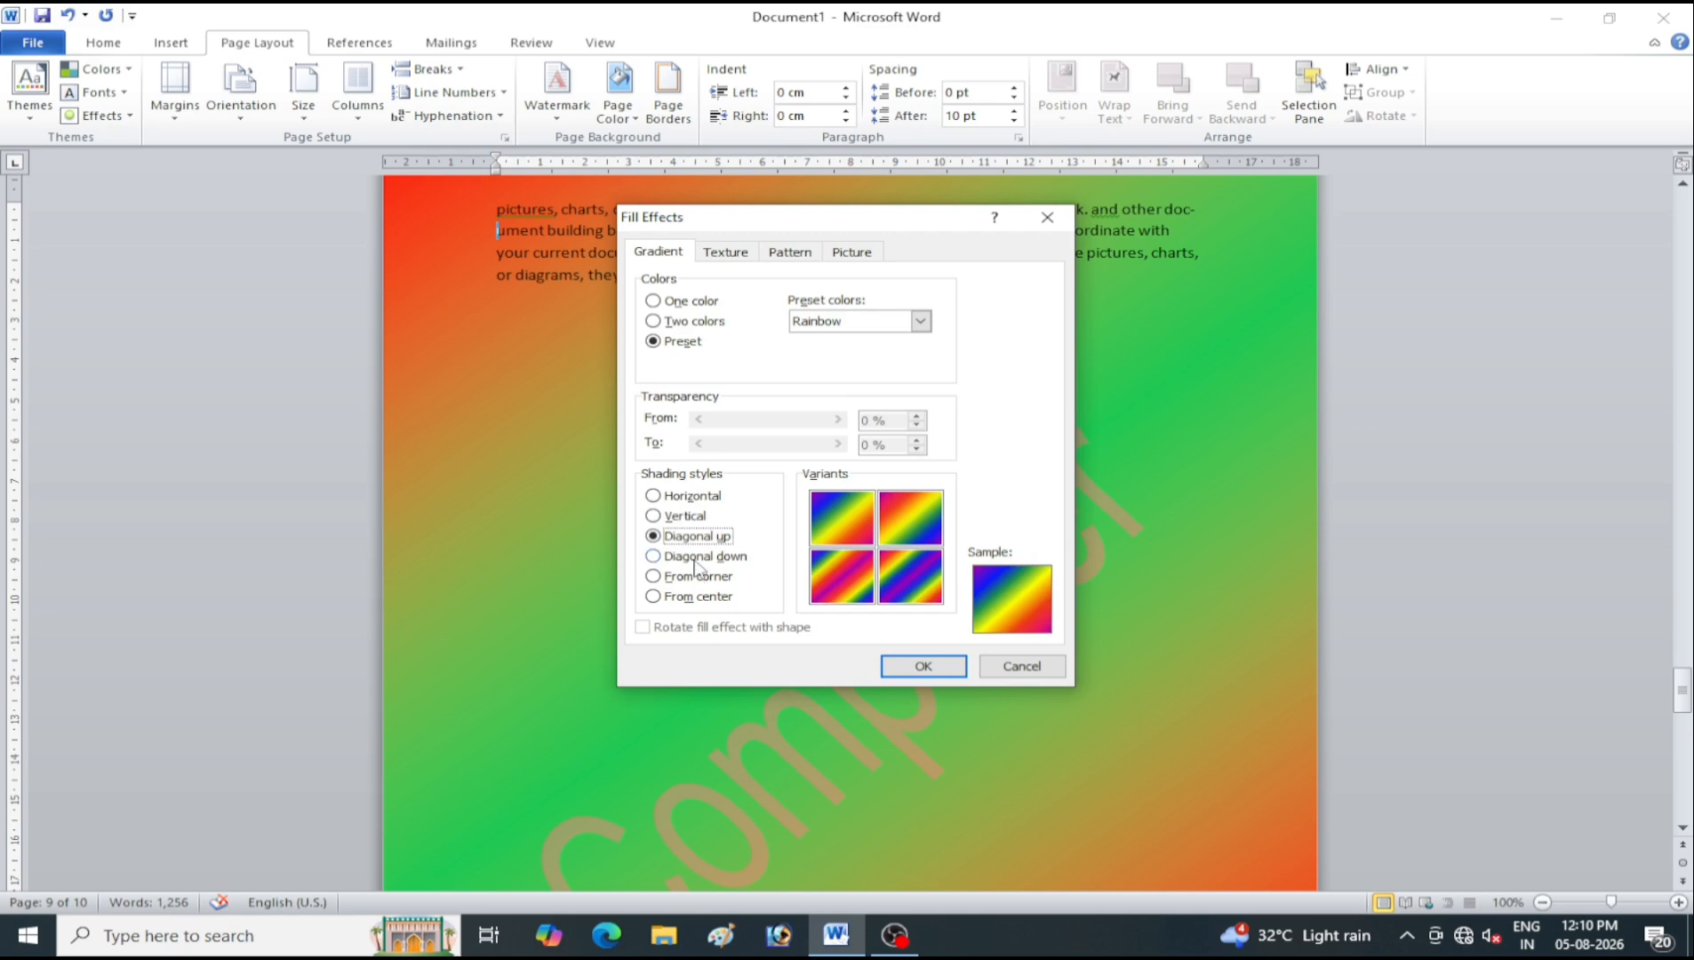
{"action": "left_click", "coordinate": [697, 558]}
{"action": "left_click", "coordinate": [703, 577]}
{"action": "left_click", "coordinate": [689, 537]}
{"action": "left_click", "coordinate": [846, 526]}
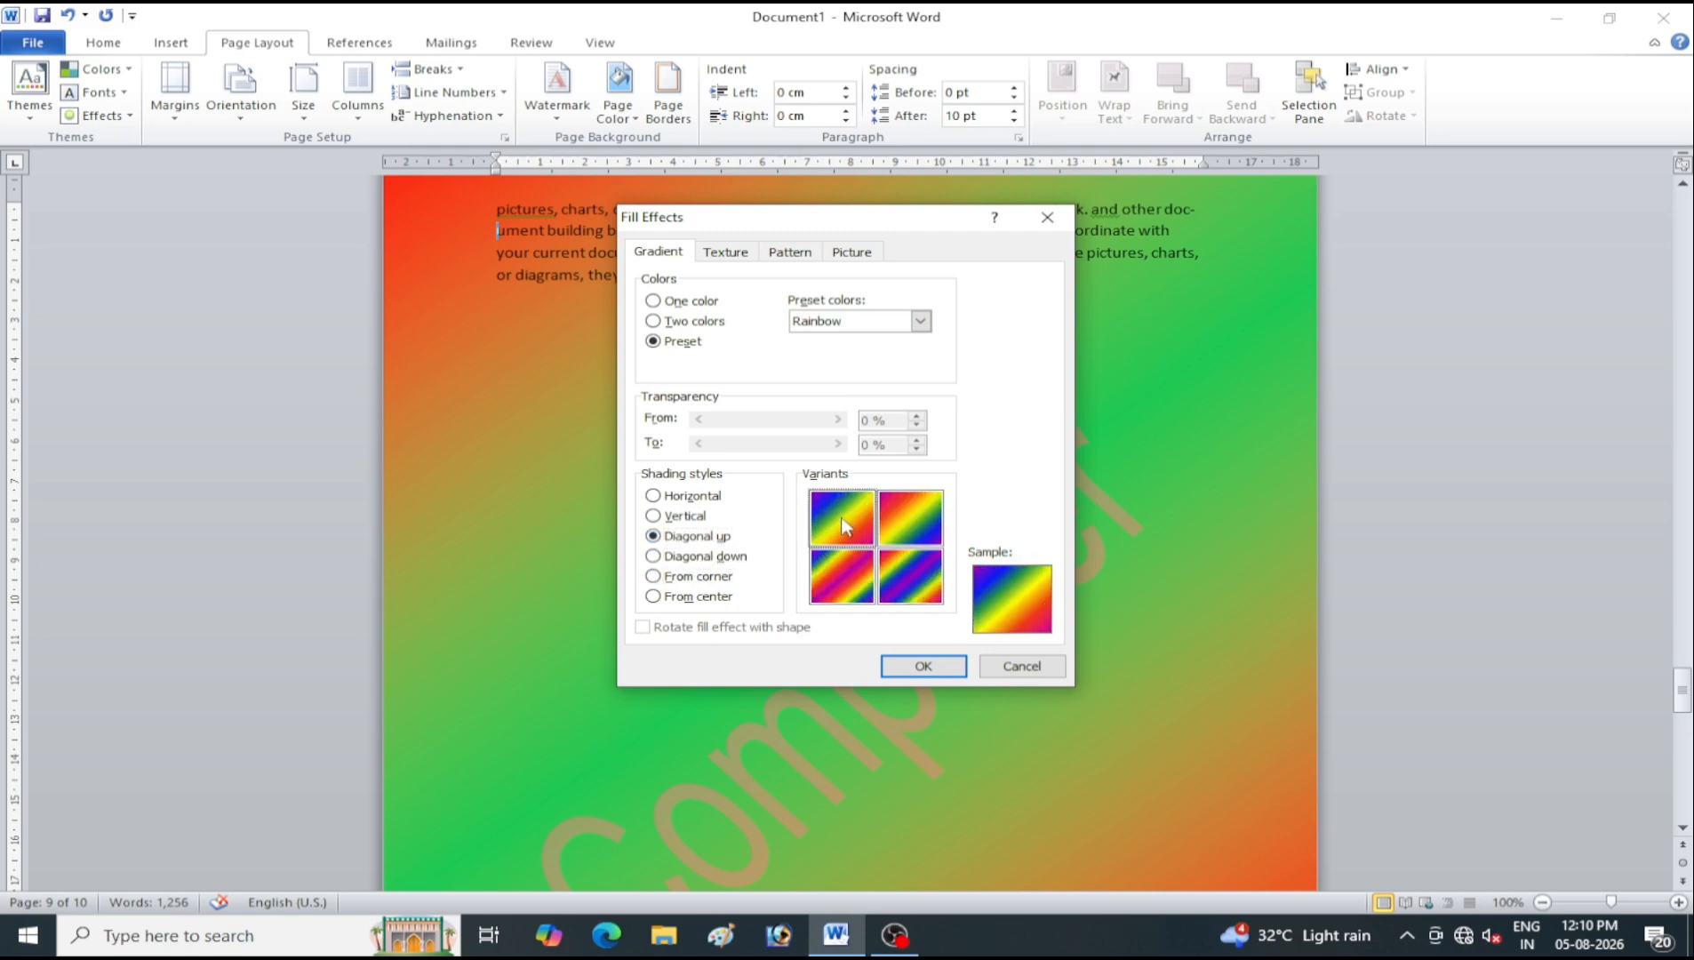
{"action": "left_click", "coordinate": [916, 533]}
{"action": "left_click", "coordinate": [852, 585]}
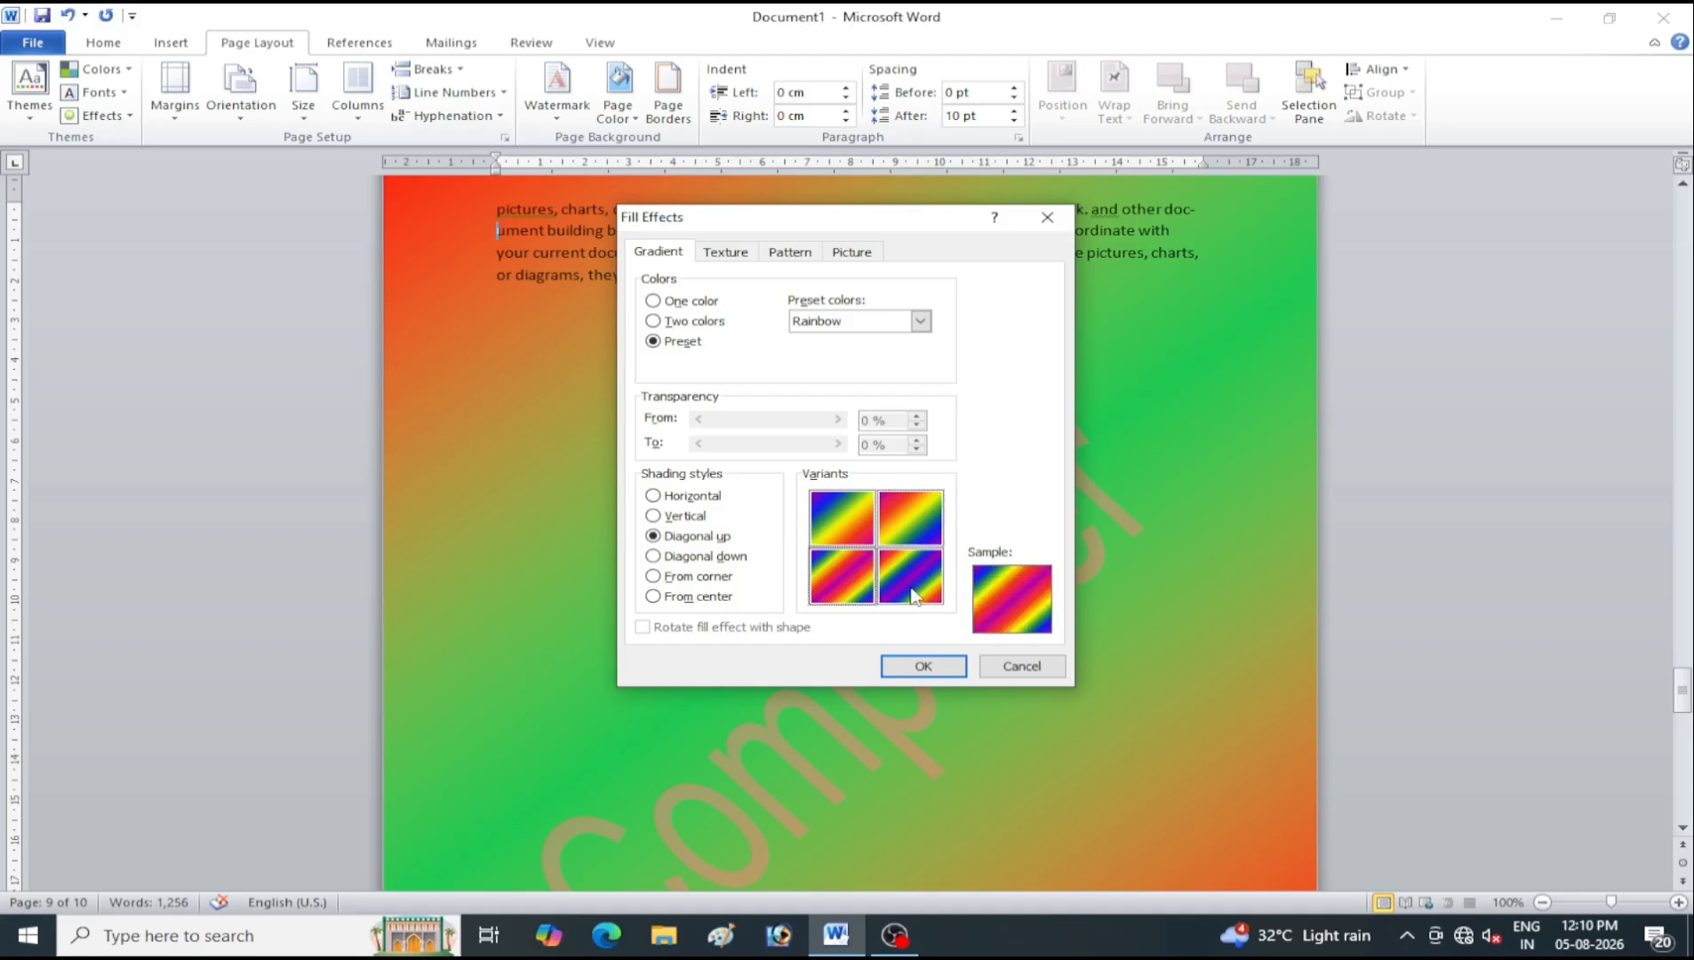
{"action": "left_click", "coordinate": [917, 595]}
{"action": "left_click", "coordinate": [860, 588]}
{"action": "left_click", "coordinate": [859, 543]}
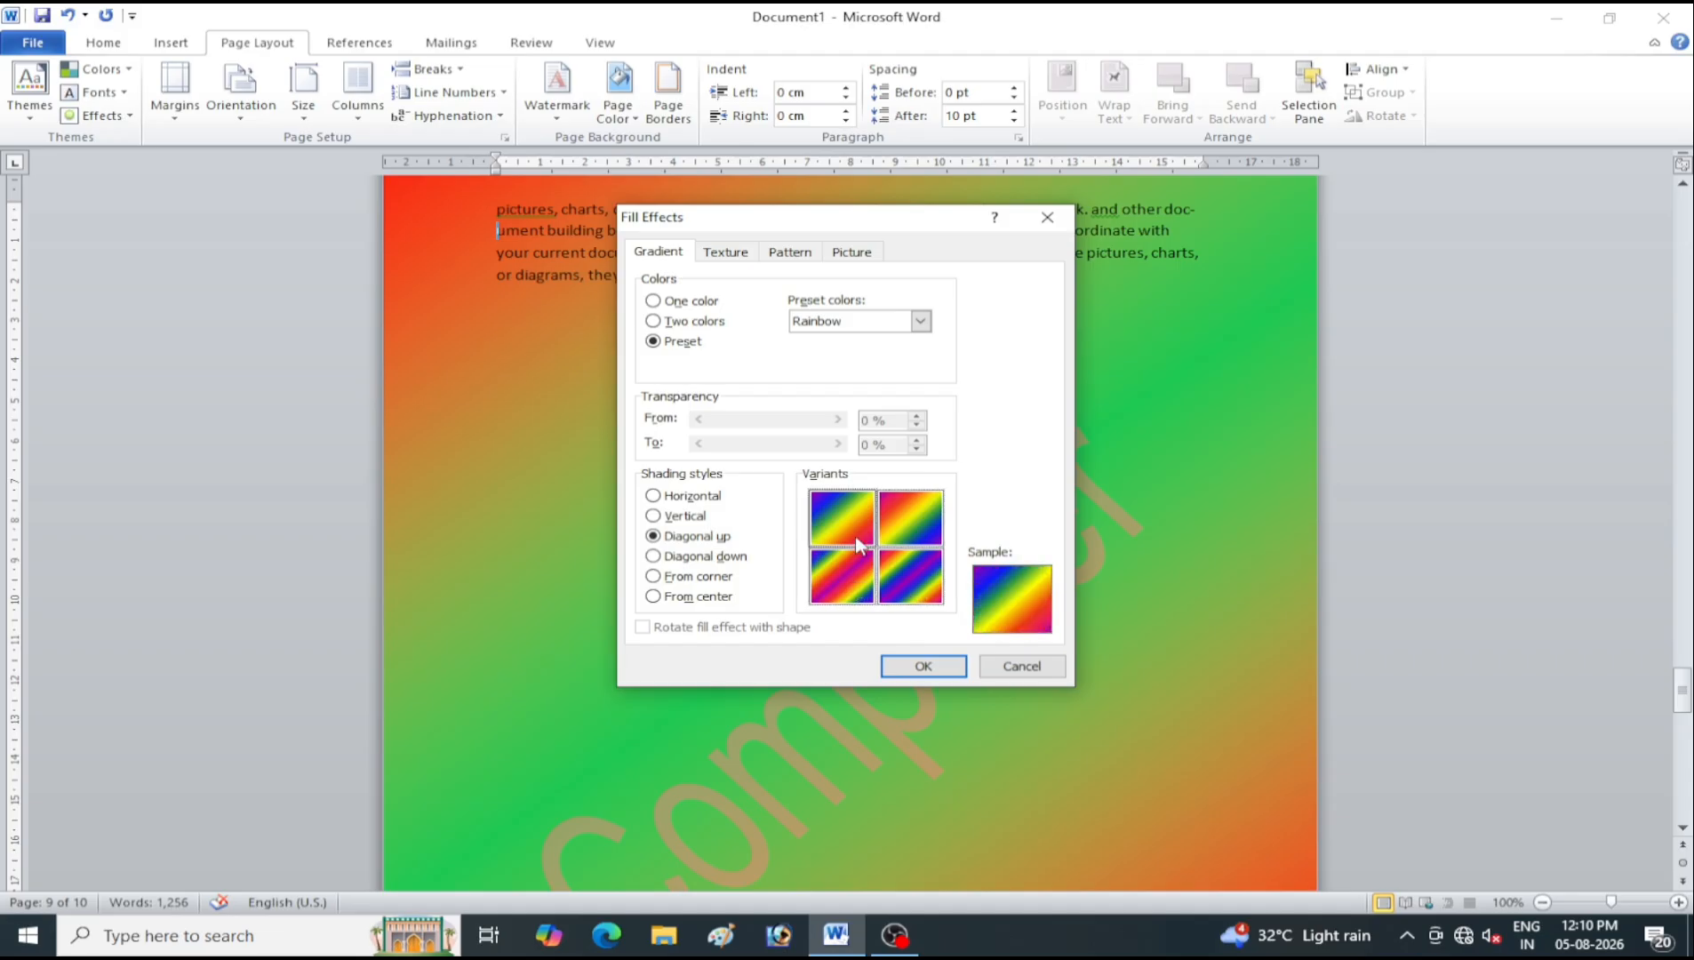
{"action": "left_click", "coordinate": [921, 667]}
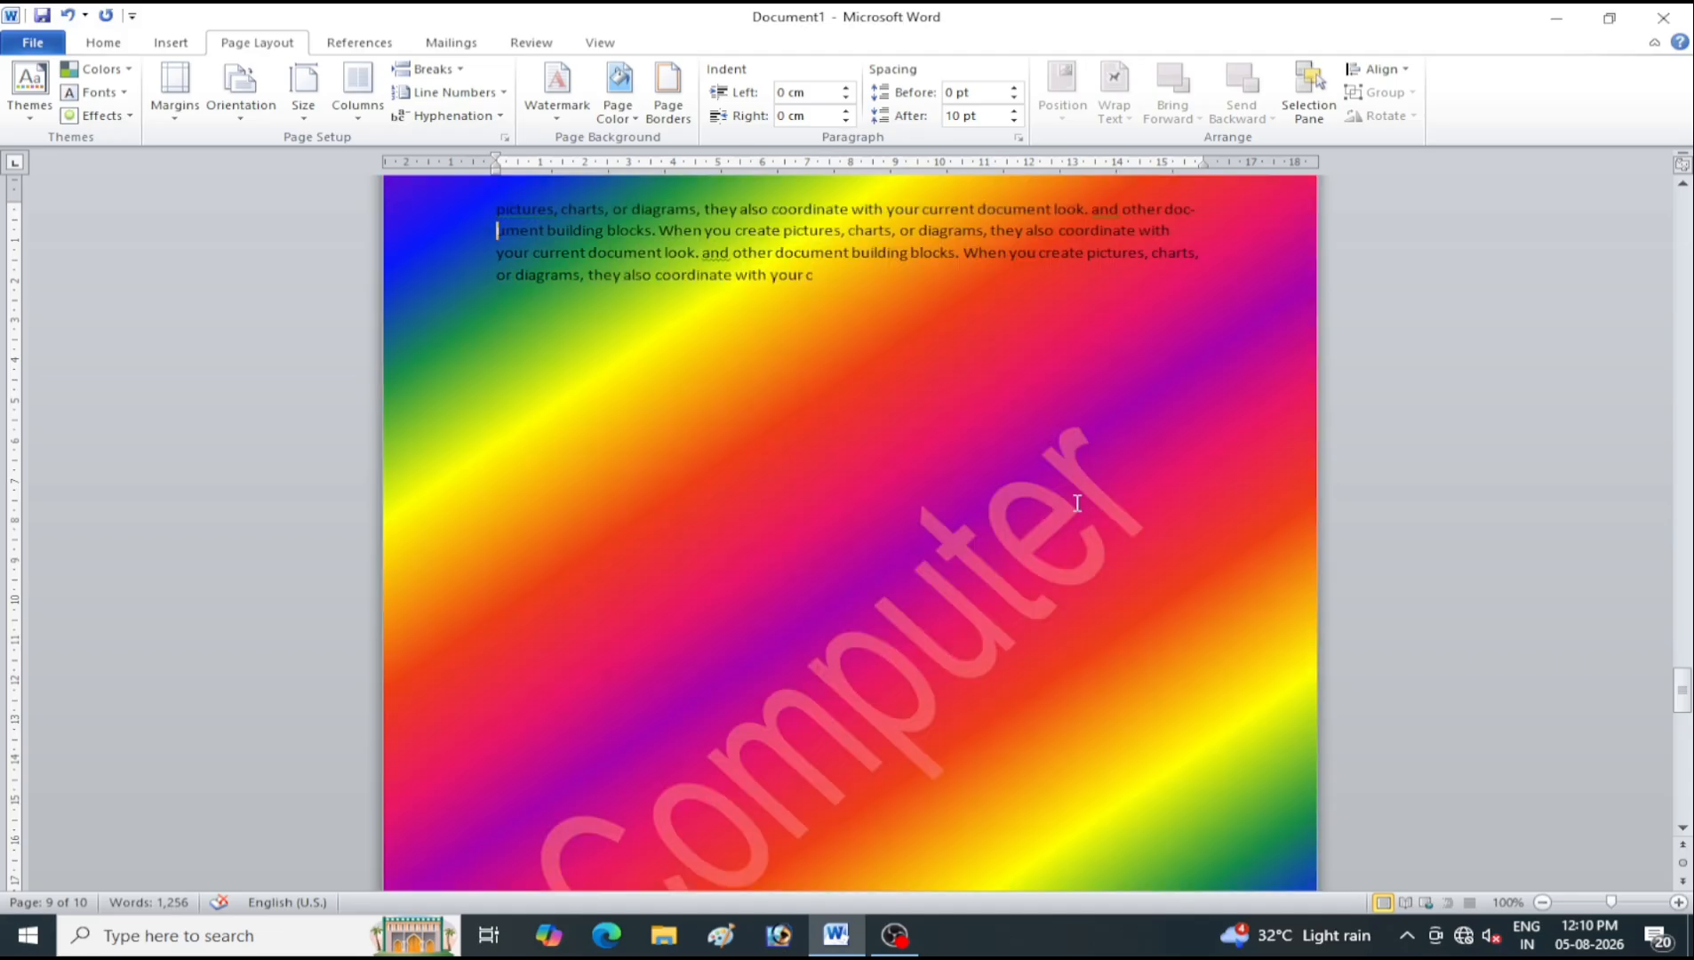
{"action": "scroll", "coordinate": [1008, 448], "scroll_direction": "down", "scroll_amount": 3}
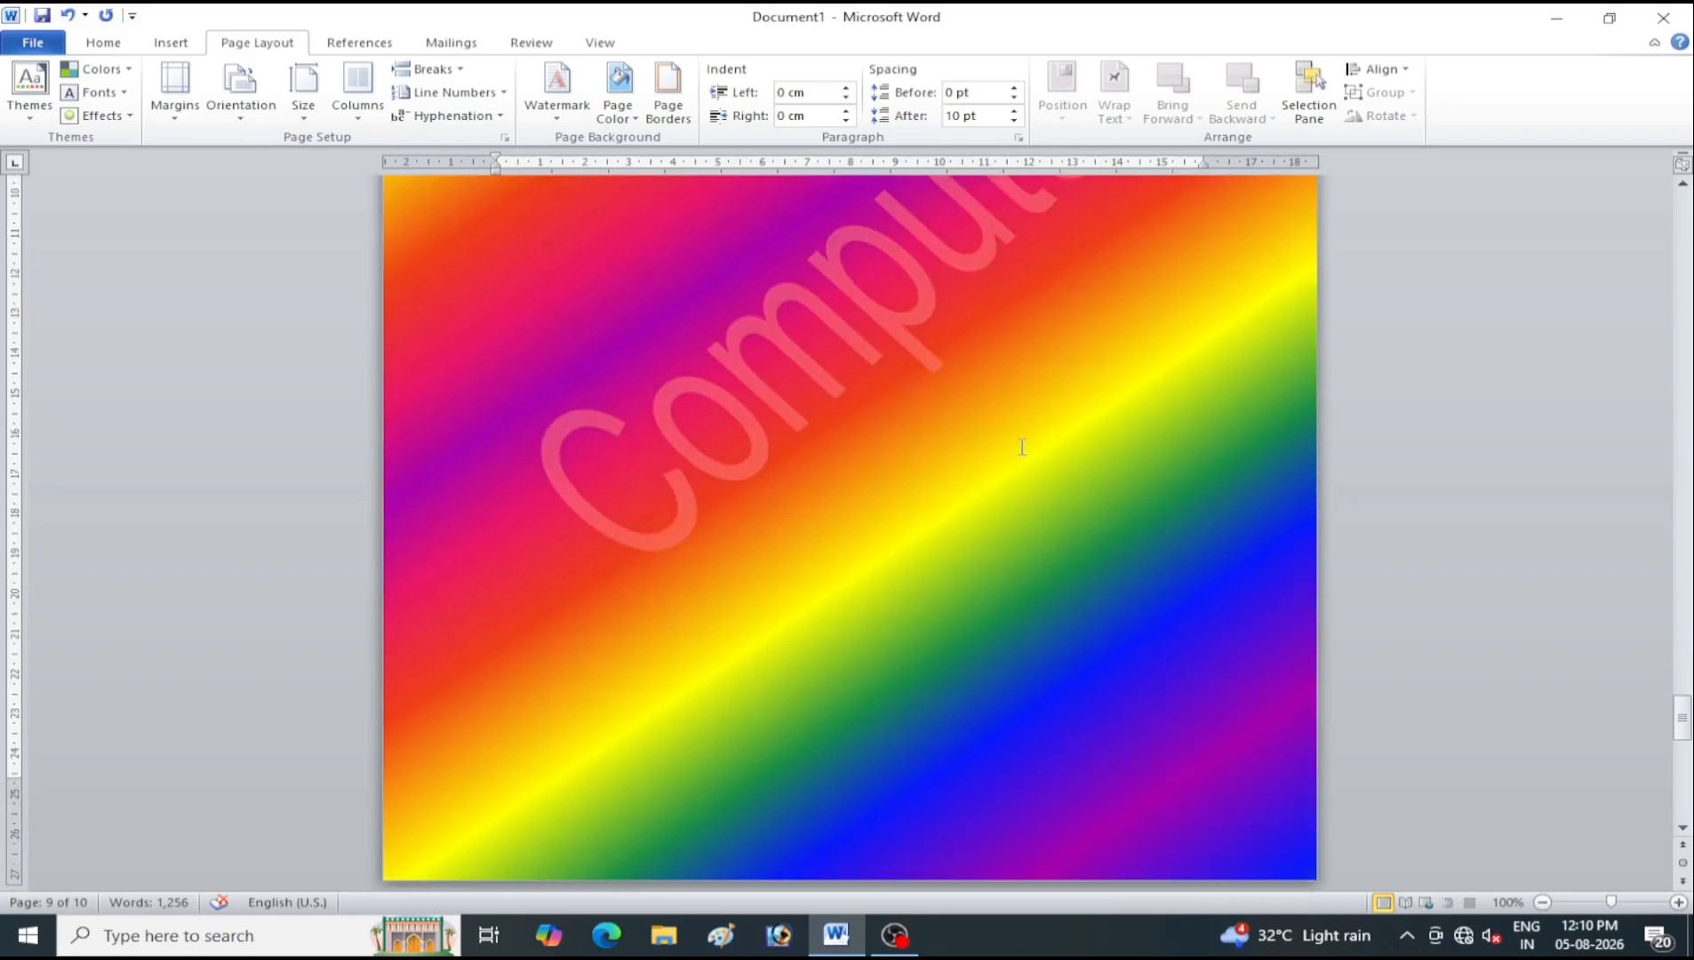
{"action": "scroll", "coordinate": [1018, 447], "scroll_direction": "up", "scroll_amount": 4}
{"action": "scroll", "coordinate": [1022, 447], "scroll_direction": "down", "scroll_amount": 3}
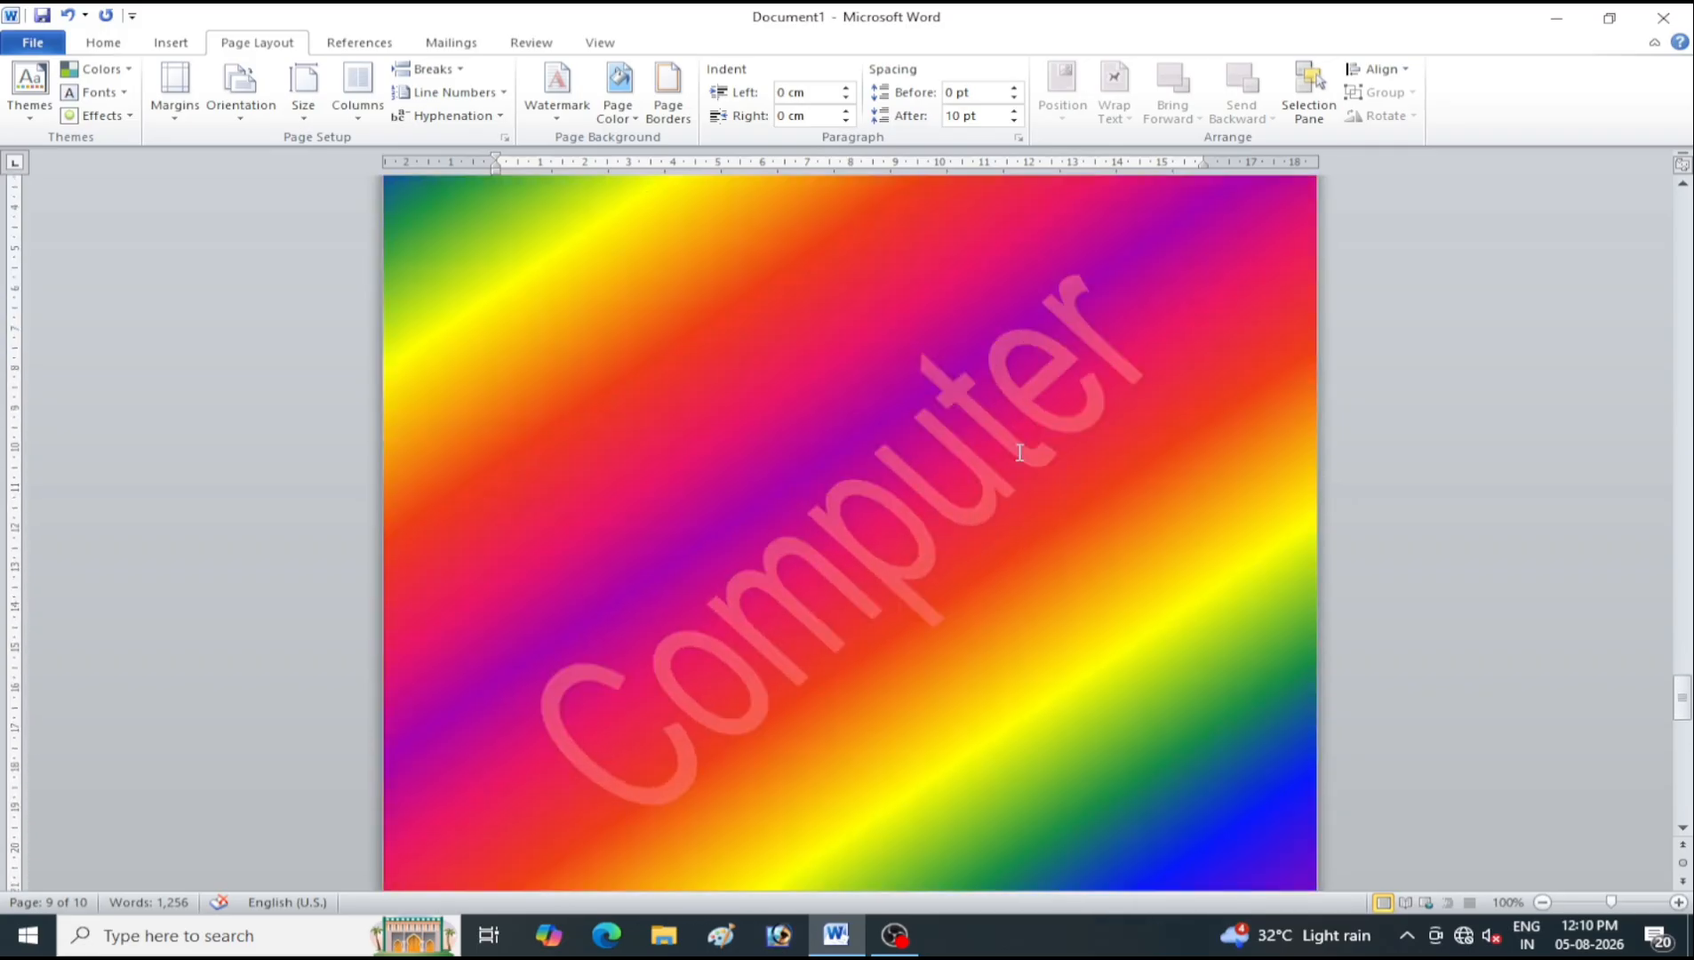
{"action": "scroll", "coordinate": [1013, 458], "scroll_direction": "up", "scroll_amount": 3}
{"action": "scroll", "coordinate": [1015, 457], "scroll_direction": "down", "scroll_amount": 2}
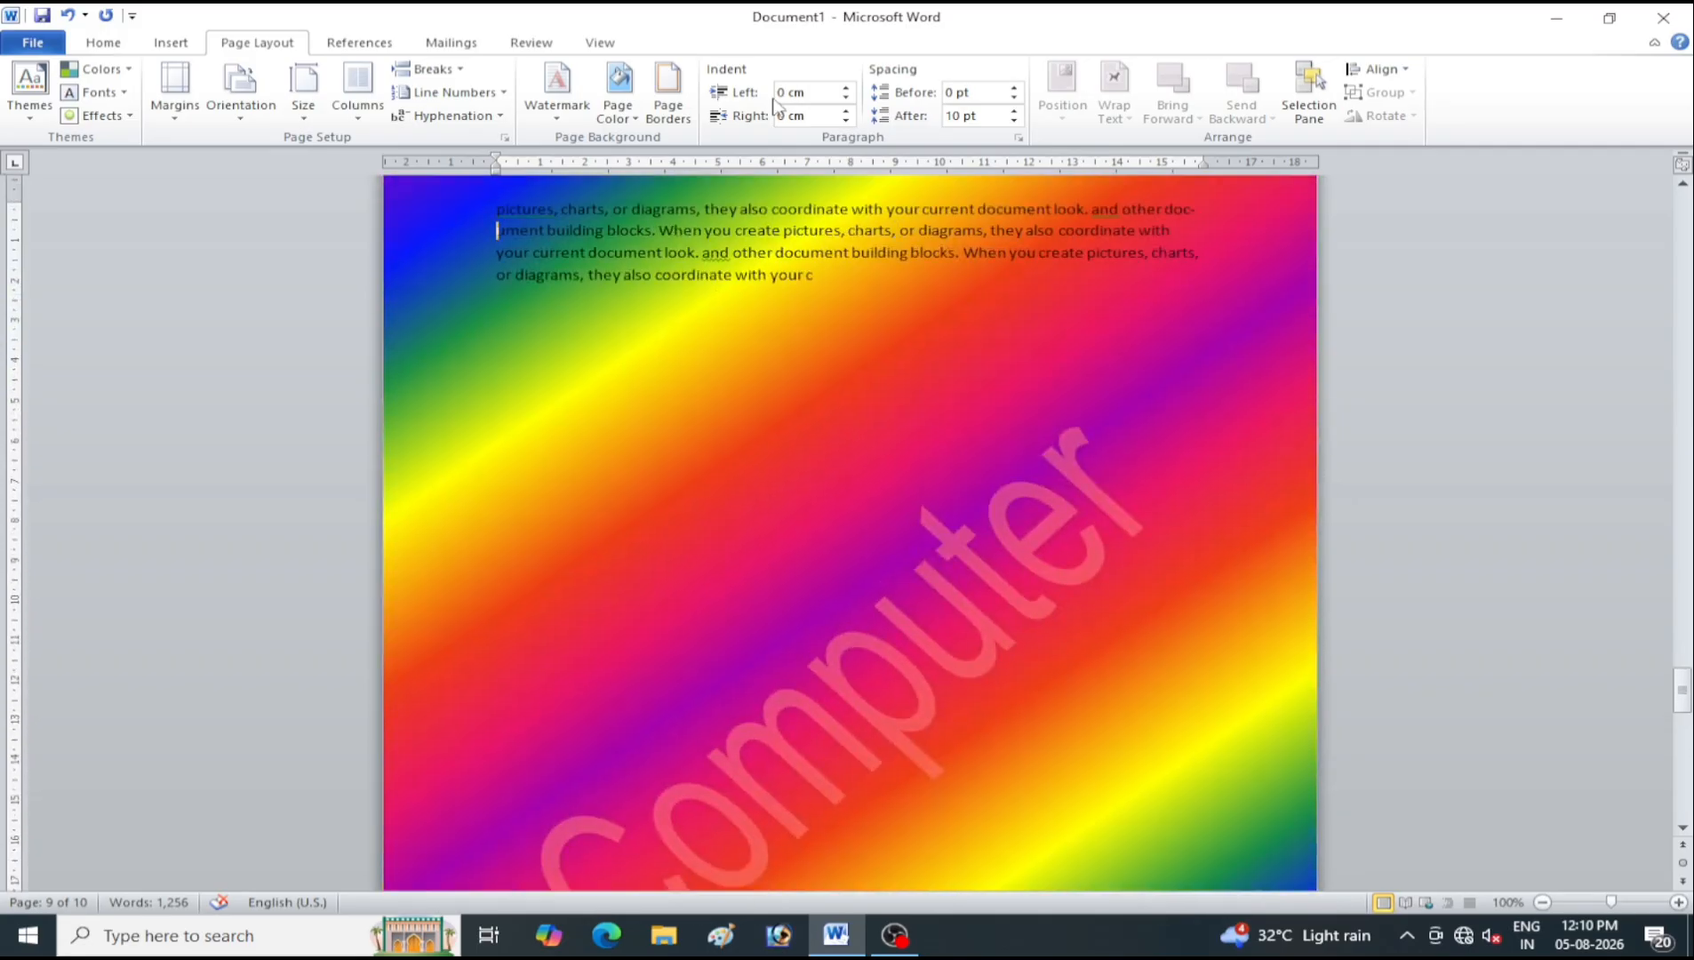
Add a Box page border to the whole document and check it across the pages
{"action": "left_click", "coordinate": [619, 98]}
{"action": "left_click", "coordinate": [626, 108]}
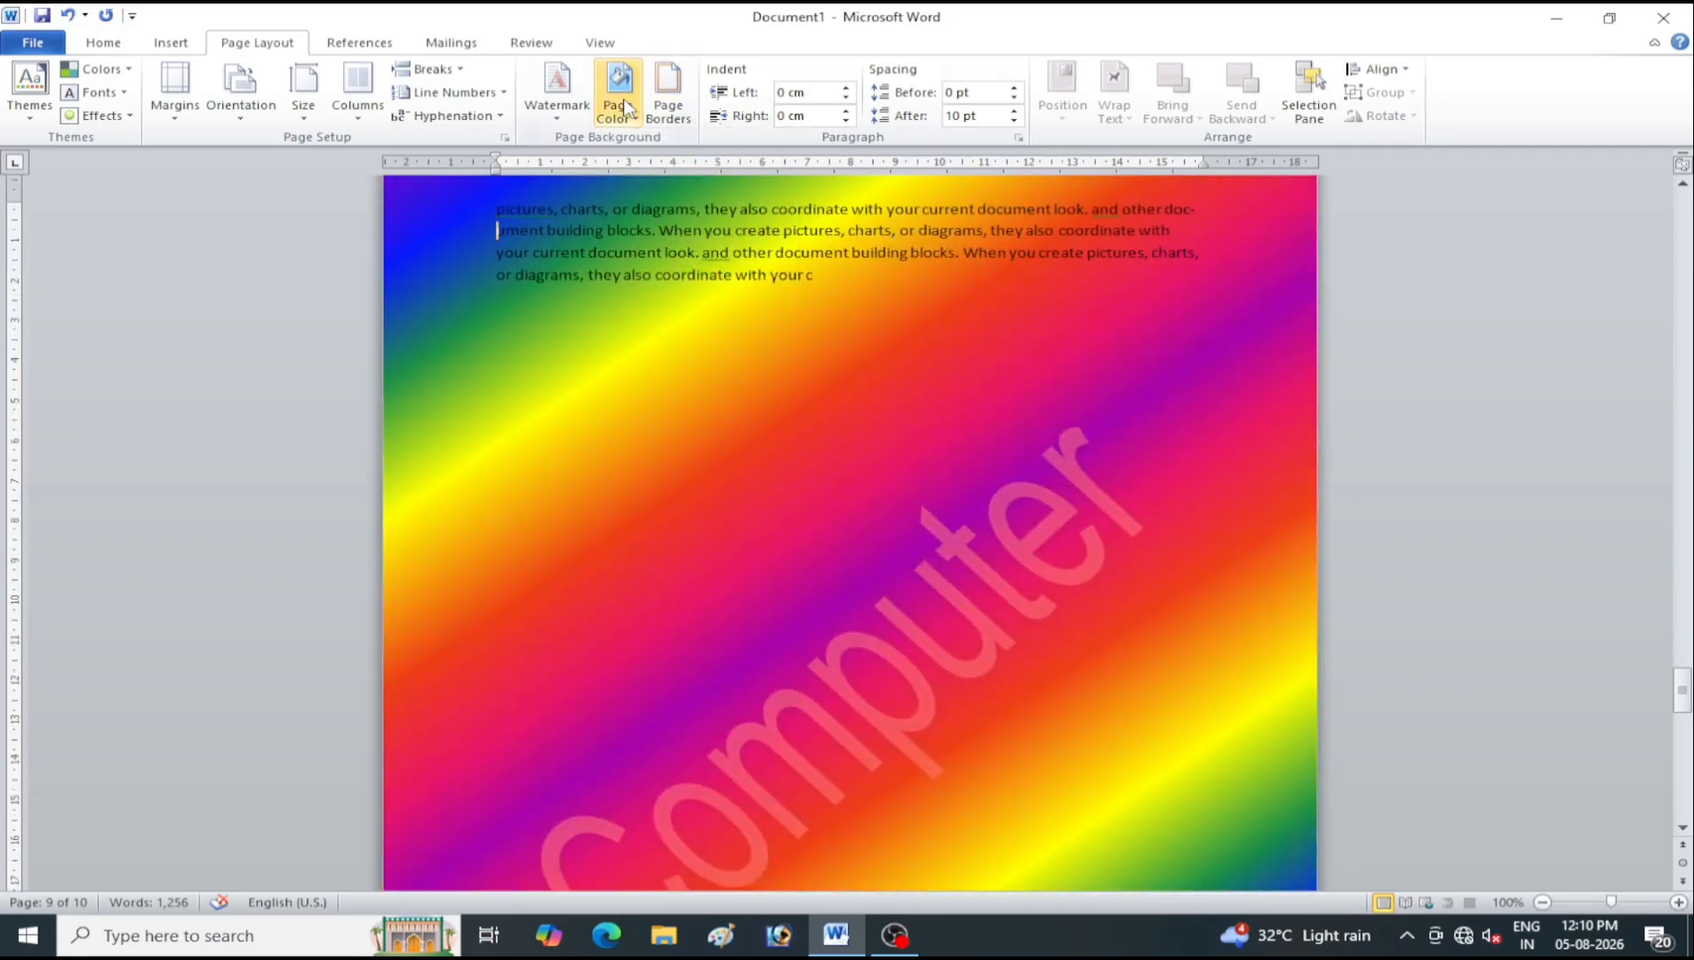
{"action": "left_click", "coordinate": [681, 117]}
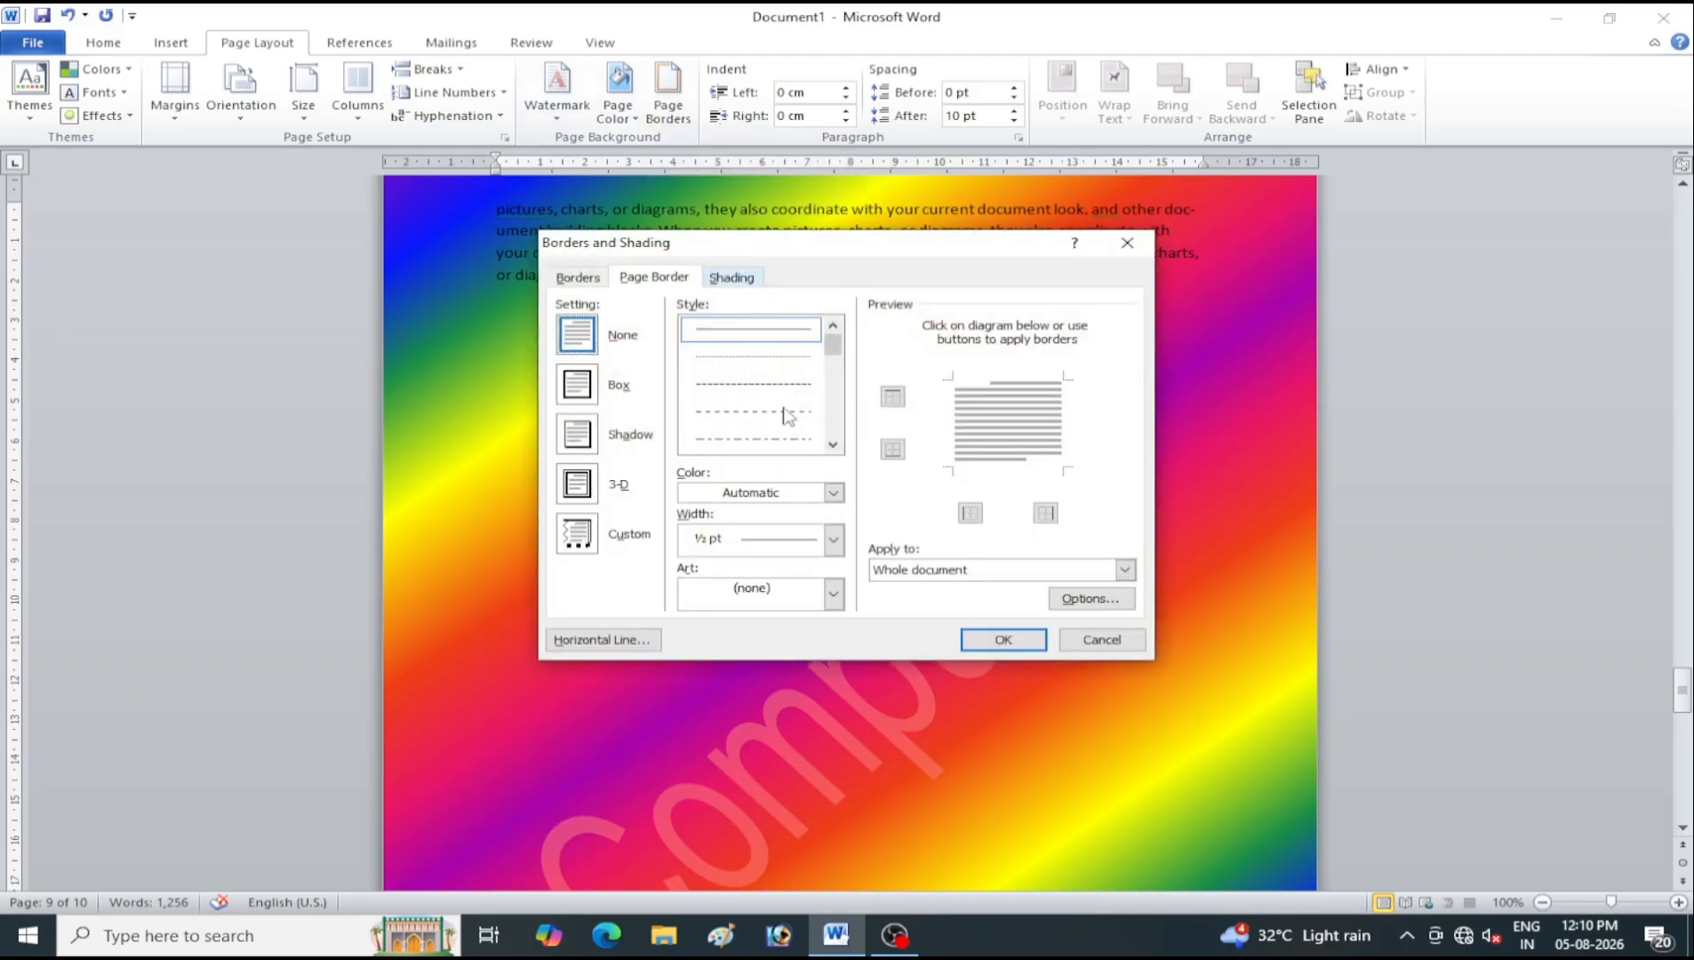
{"action": "left_click", "coordinate": [577, 391]}
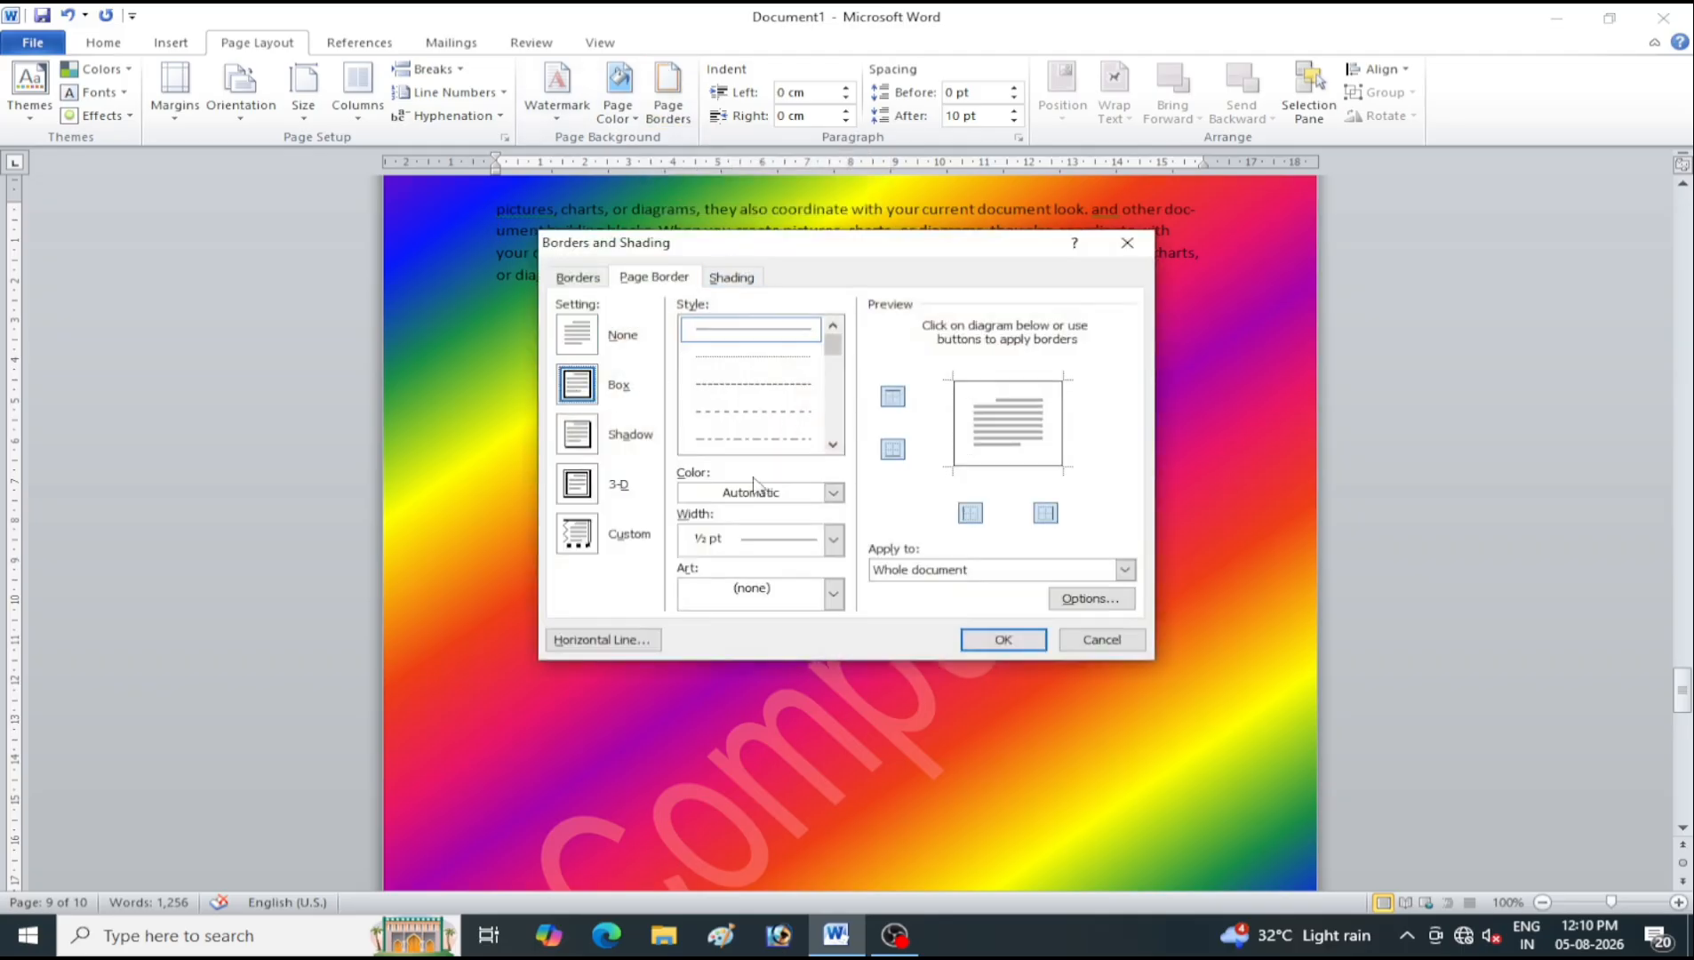
{"action": "left_click", "coordinate": [1012, 633]}
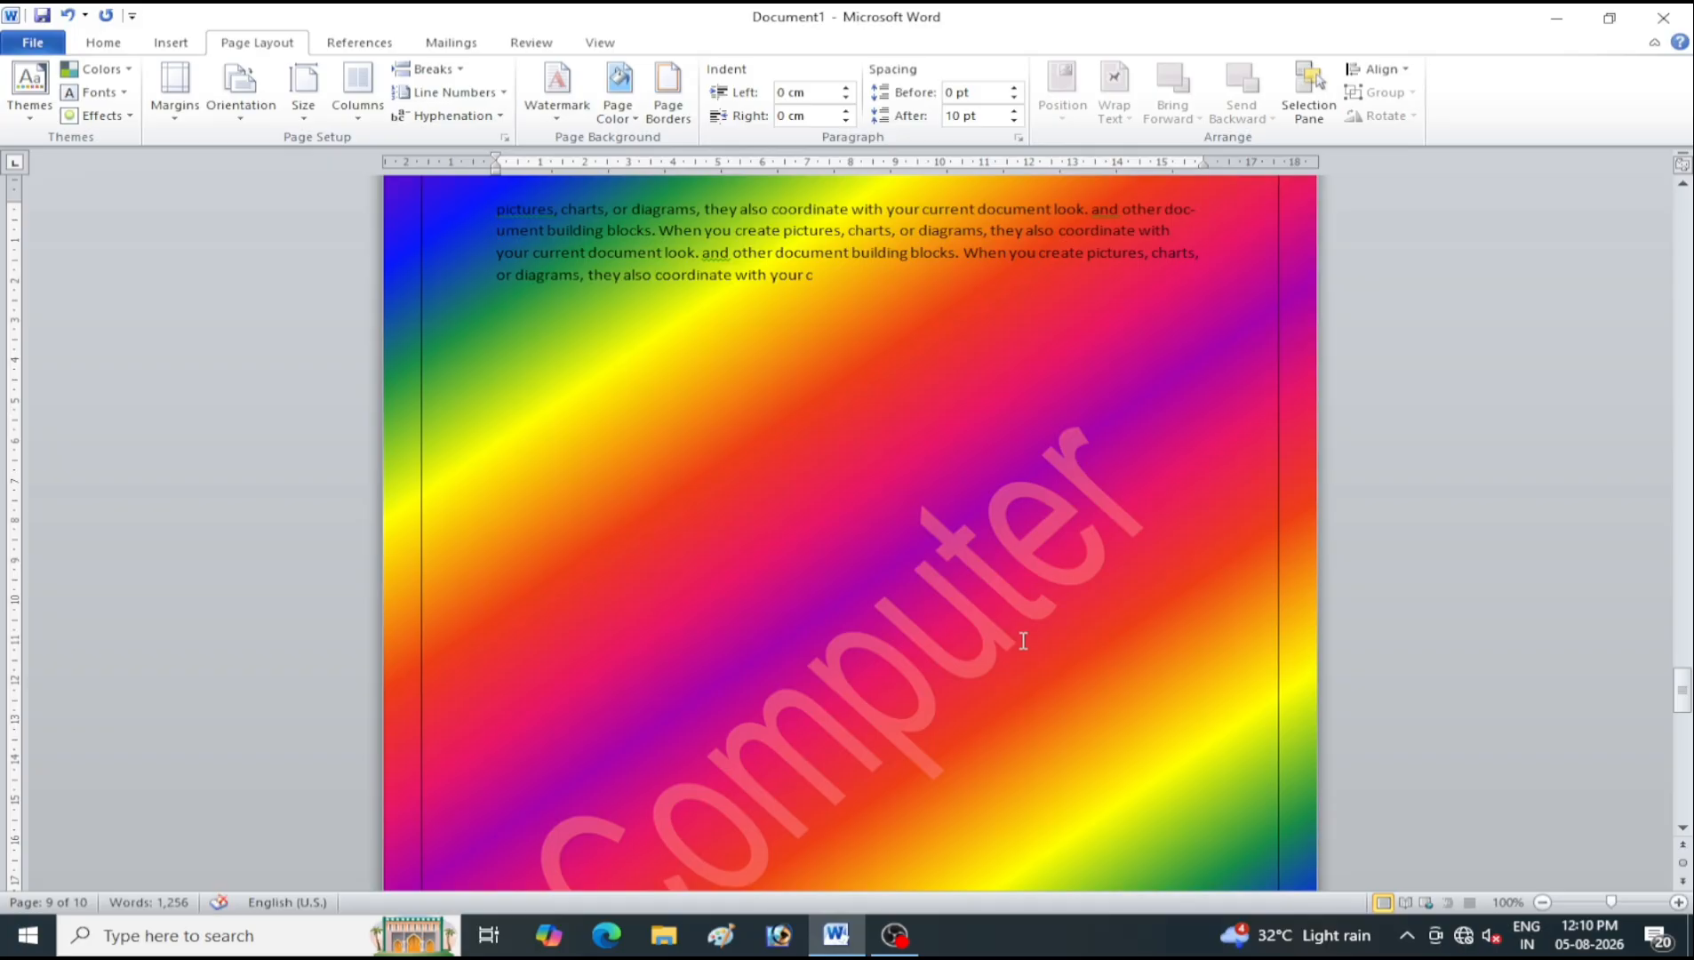
{"action": "scroll", "coordinate": [1302, 357], "scroll_direction": "up", "scroll_amount": 3}
{"action": "scroll", "coordinate": [1301, 356], "scroll_direction": "down", "scroll_amount": 10}
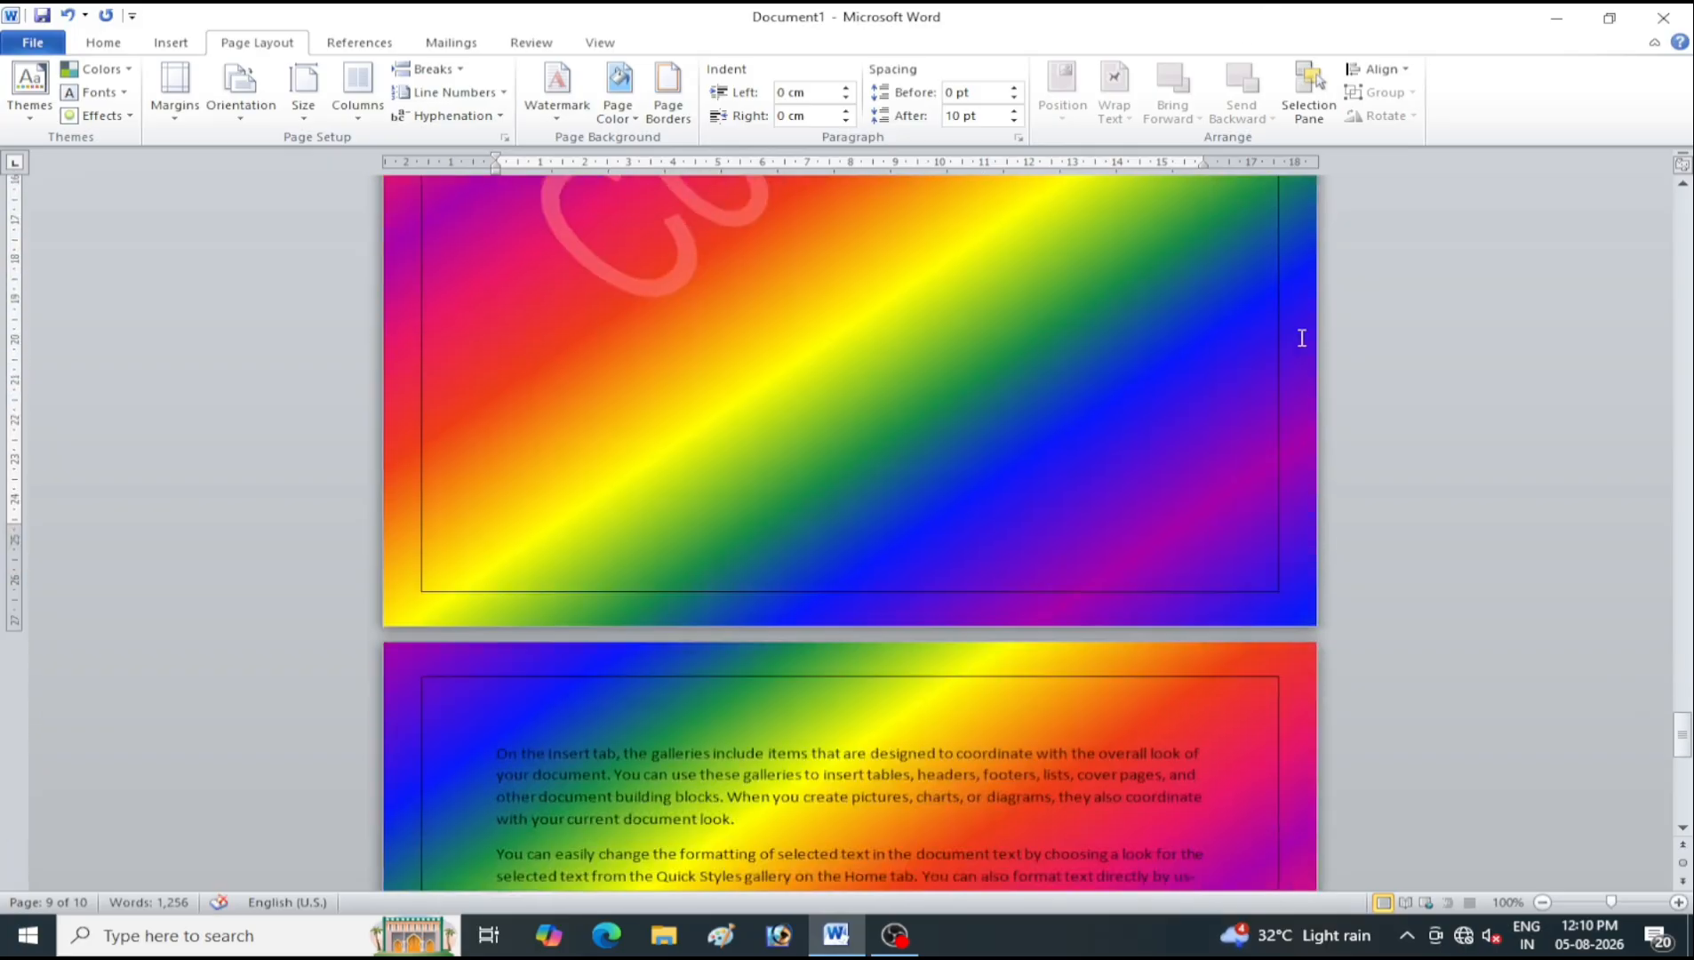
{"action": "scroll", "coordinate": [1301, 337], "scroll_direction": "up", "scroll_amount": 7}
Change the whole document's page border to the Shadow setting and check the page edges
{"action": "left_click", "coordinate": [669, 94]}
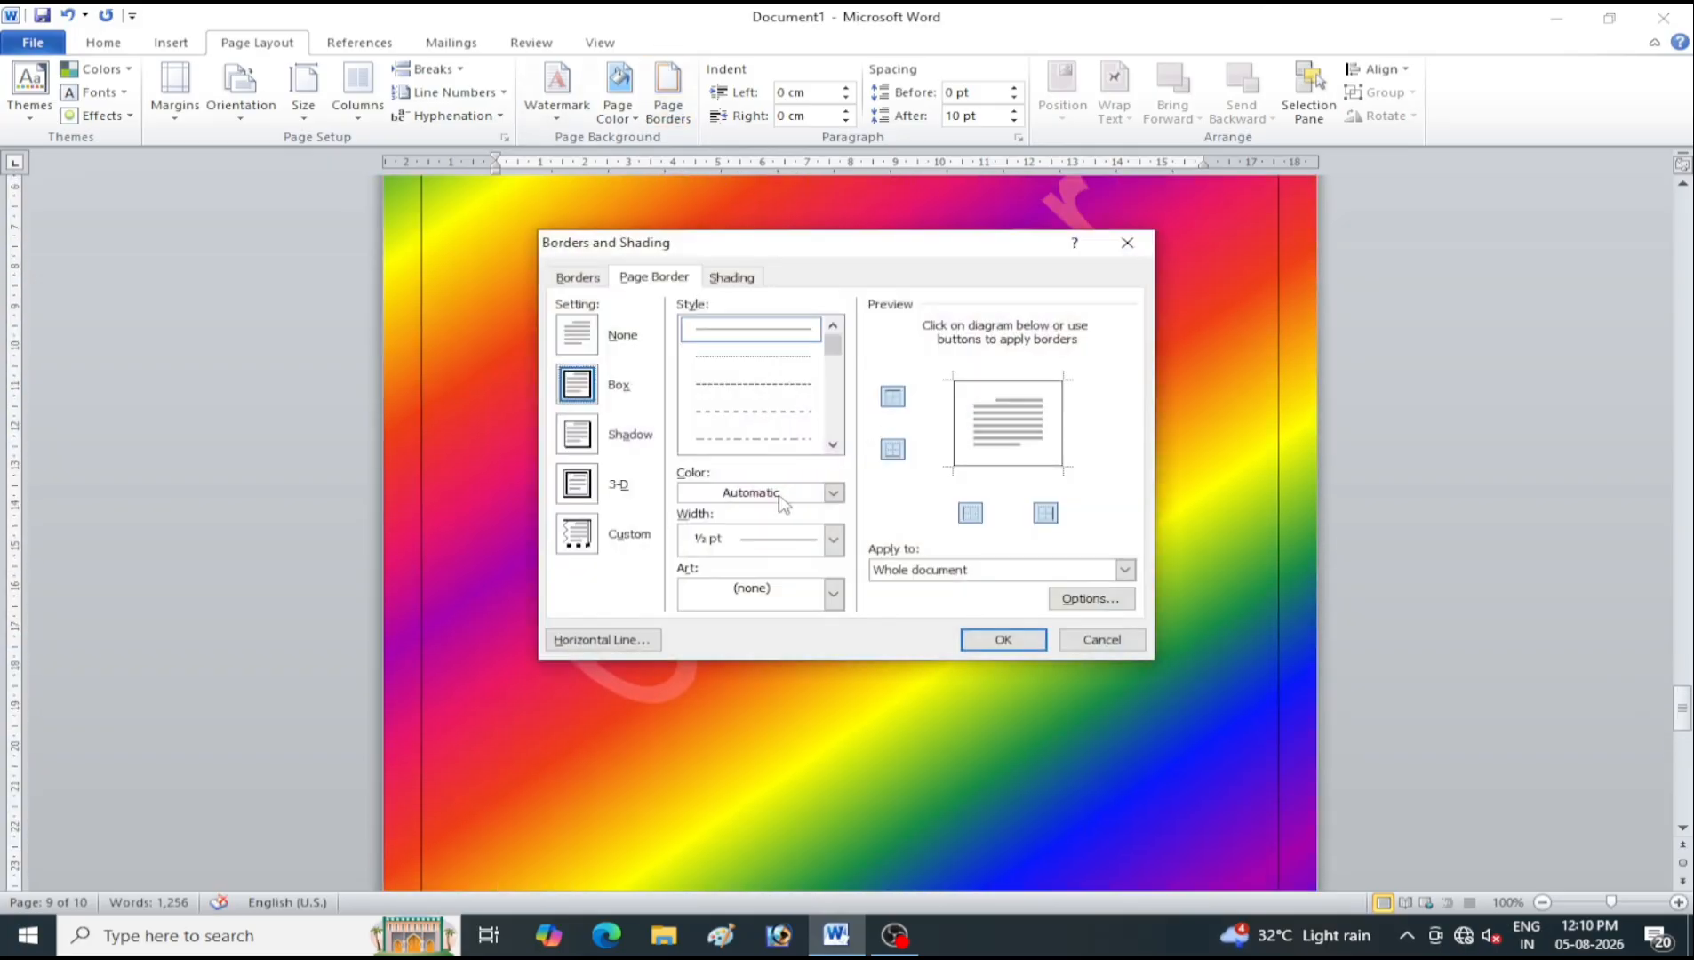
{"action": "left_click", "coordinate": [587, 448]}
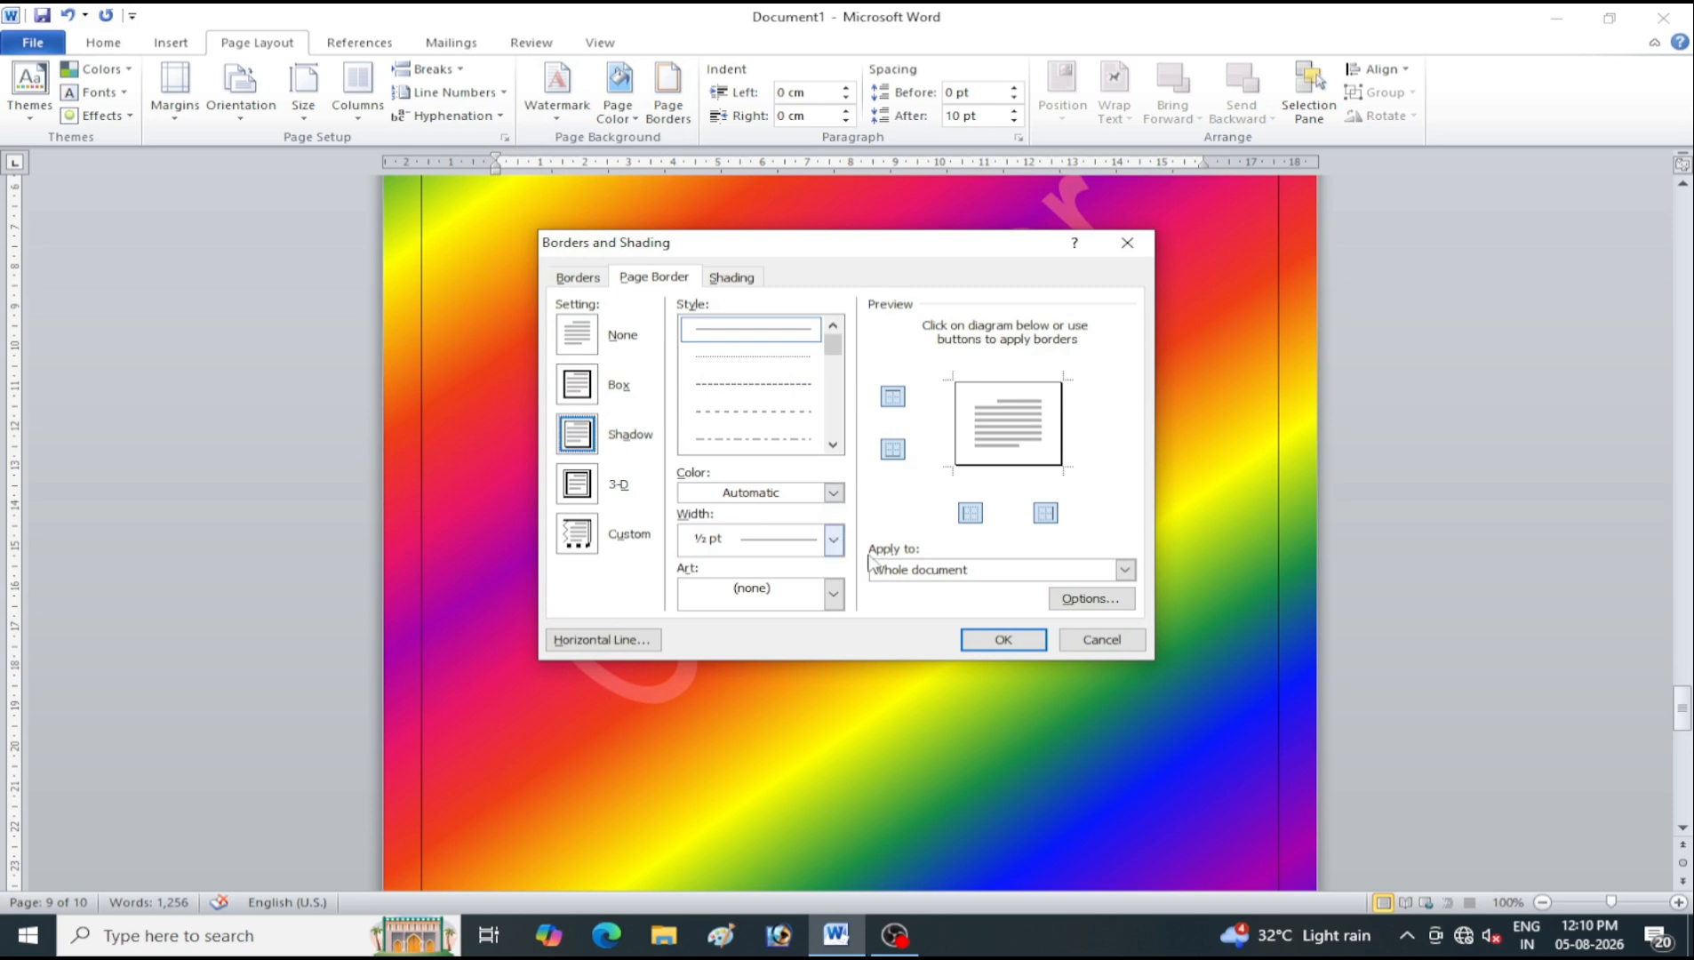
{"action": "left_click", "coordinate": [987, 640]}
{"action": "scroll", "coordinate": [965, 564], "scroll_direction": "down", "scroll_amount": 5}
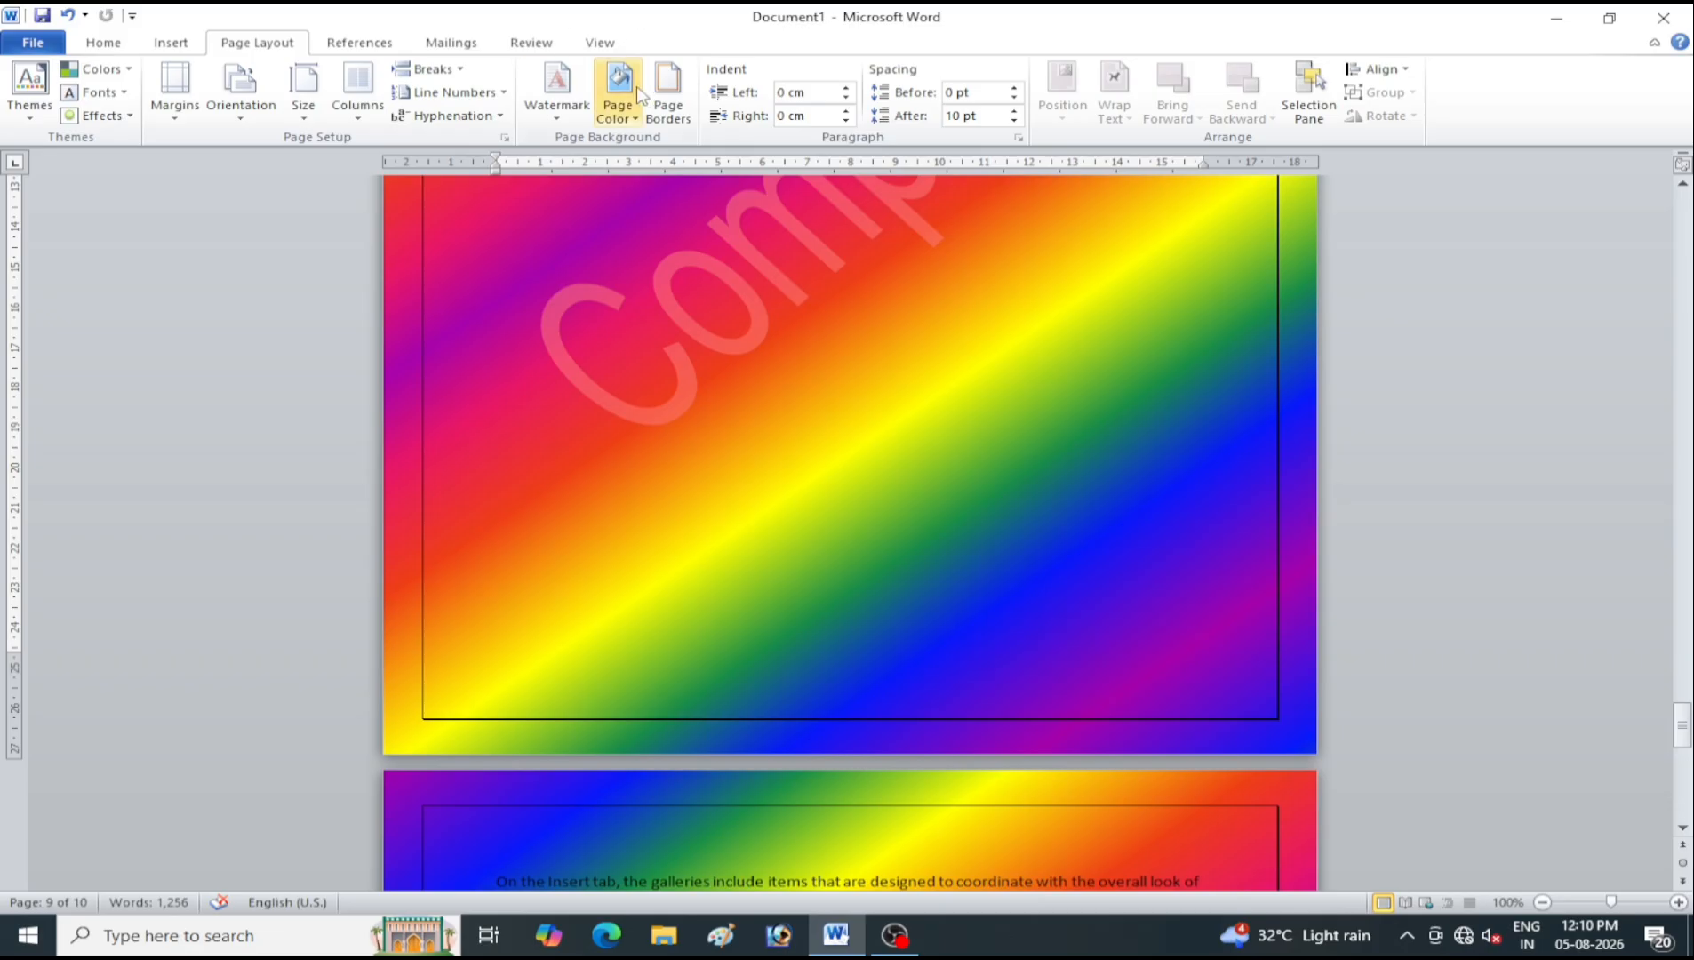
Change the whole document's page border to the 3-D setting and look over the page
{"action": "left_click", "coordinate": [668, 93]}
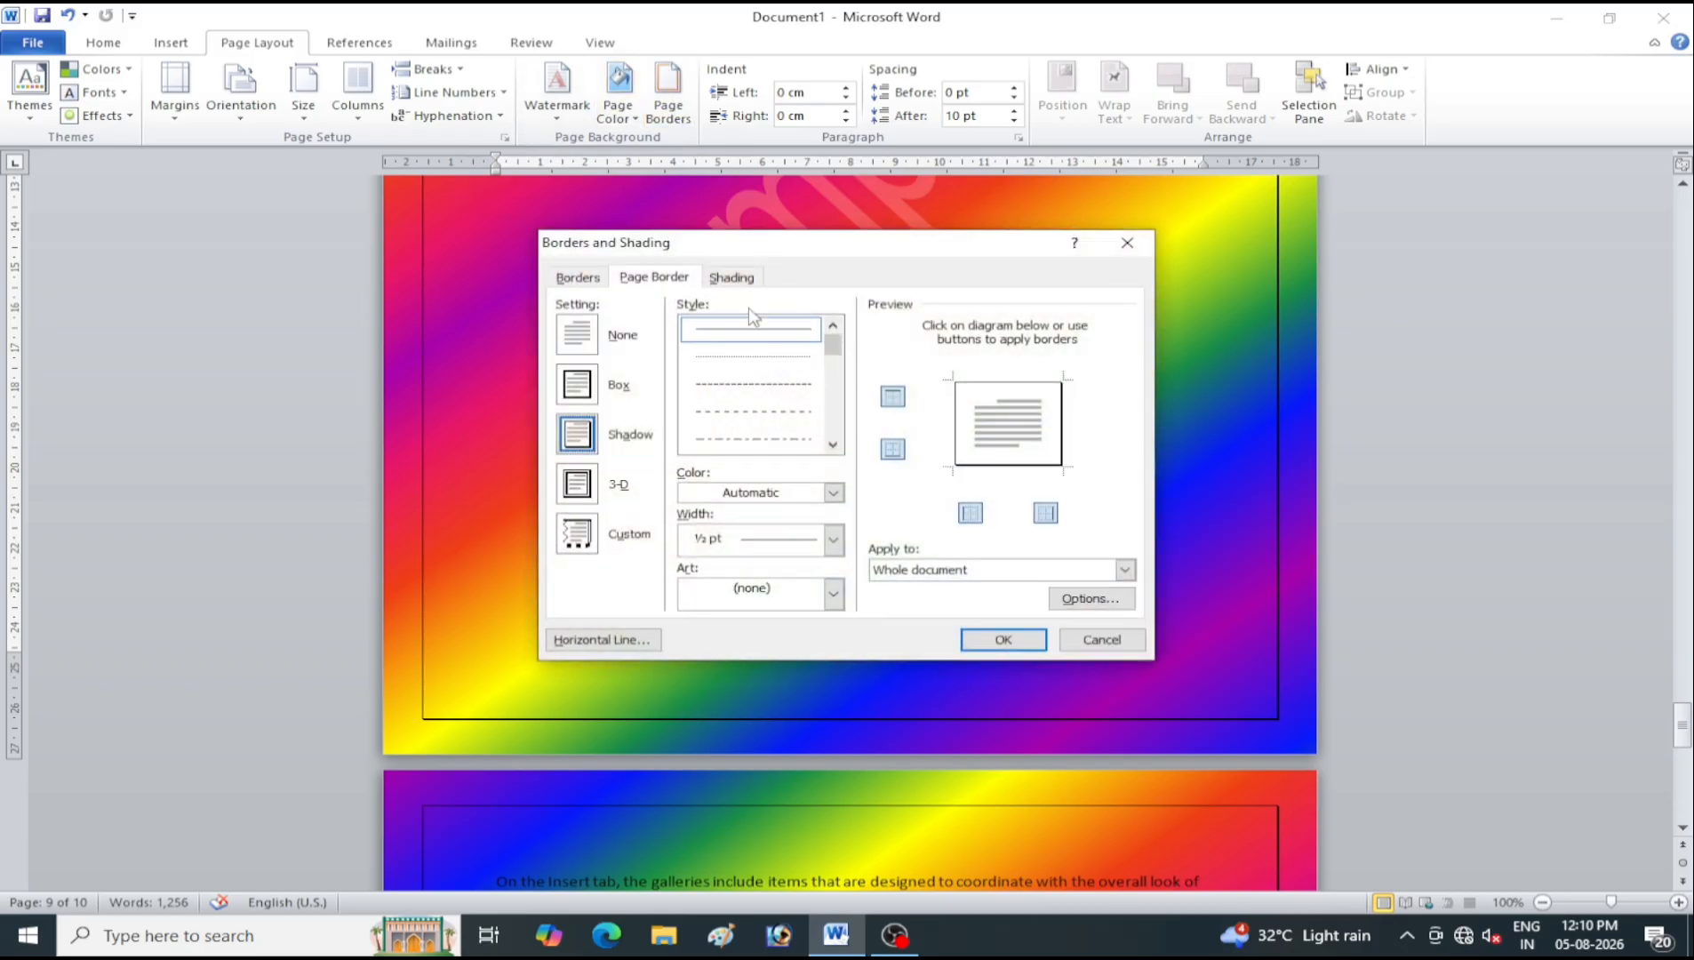
{"action": "left_click", "coordinate": [580, 486]}
{"action": "left_click", "coordinate": [1002, 640]}
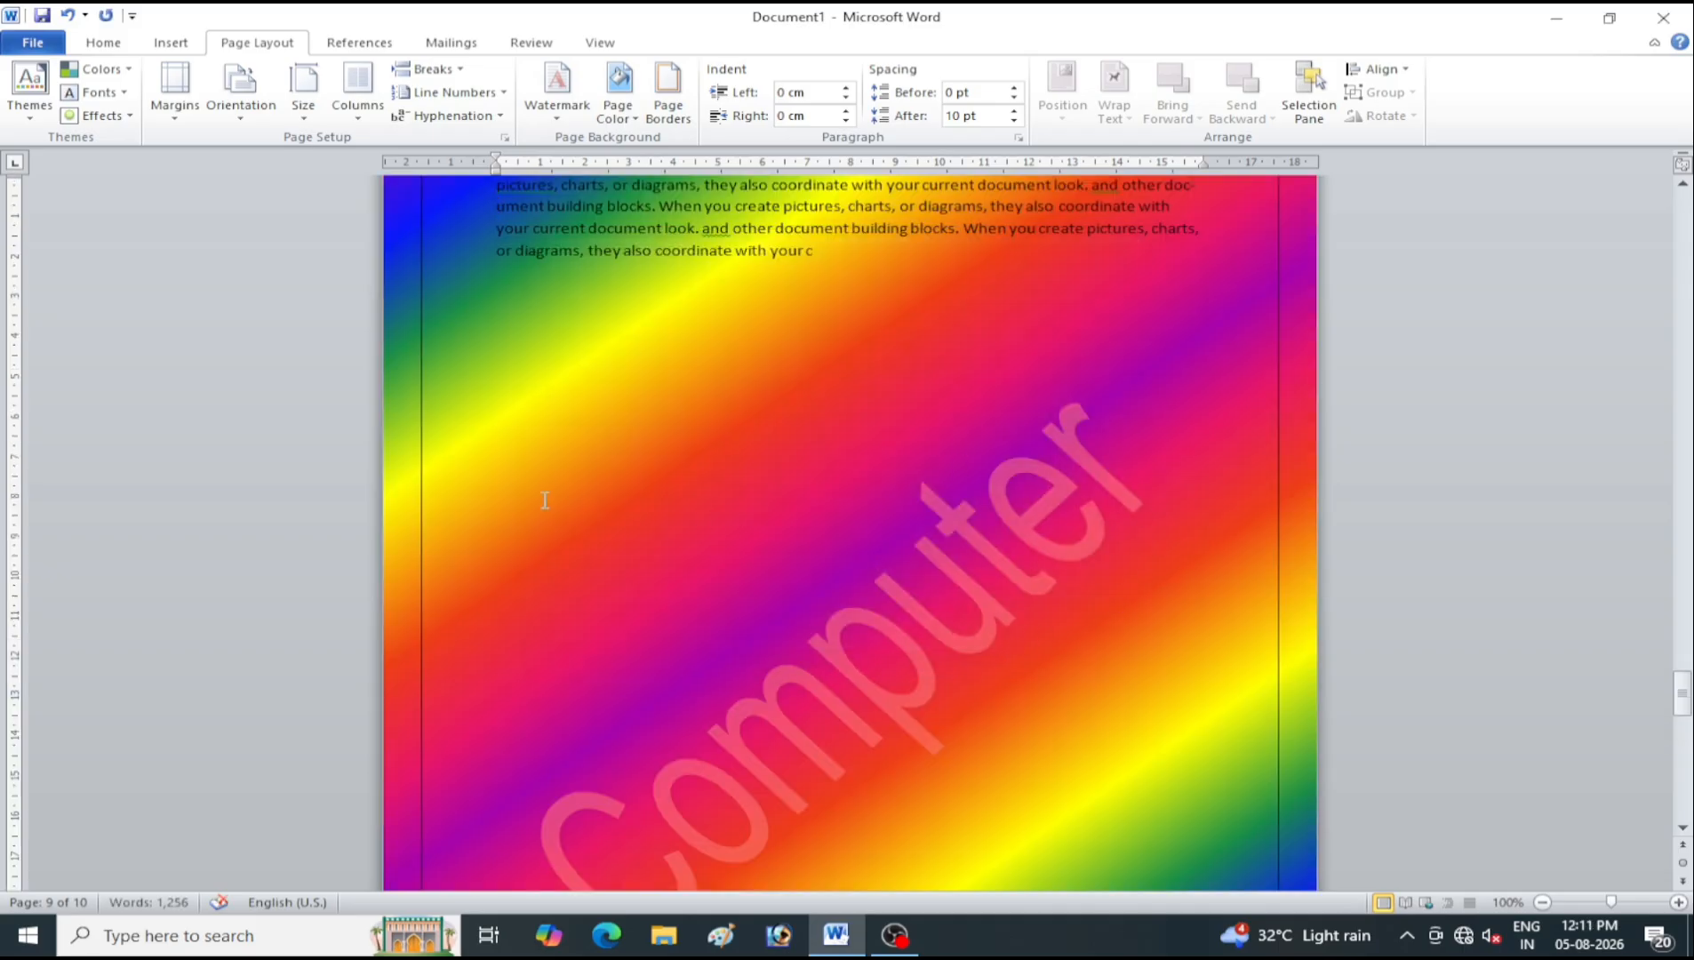
{"action": "scroll", "coordinate": [537, 491], "scroll_direction": "up", "scroll_amount": 5}
{"action": "scroll", "coordinate": [560, 377], "scroll_direction": "down", "scroll_amount": 7}
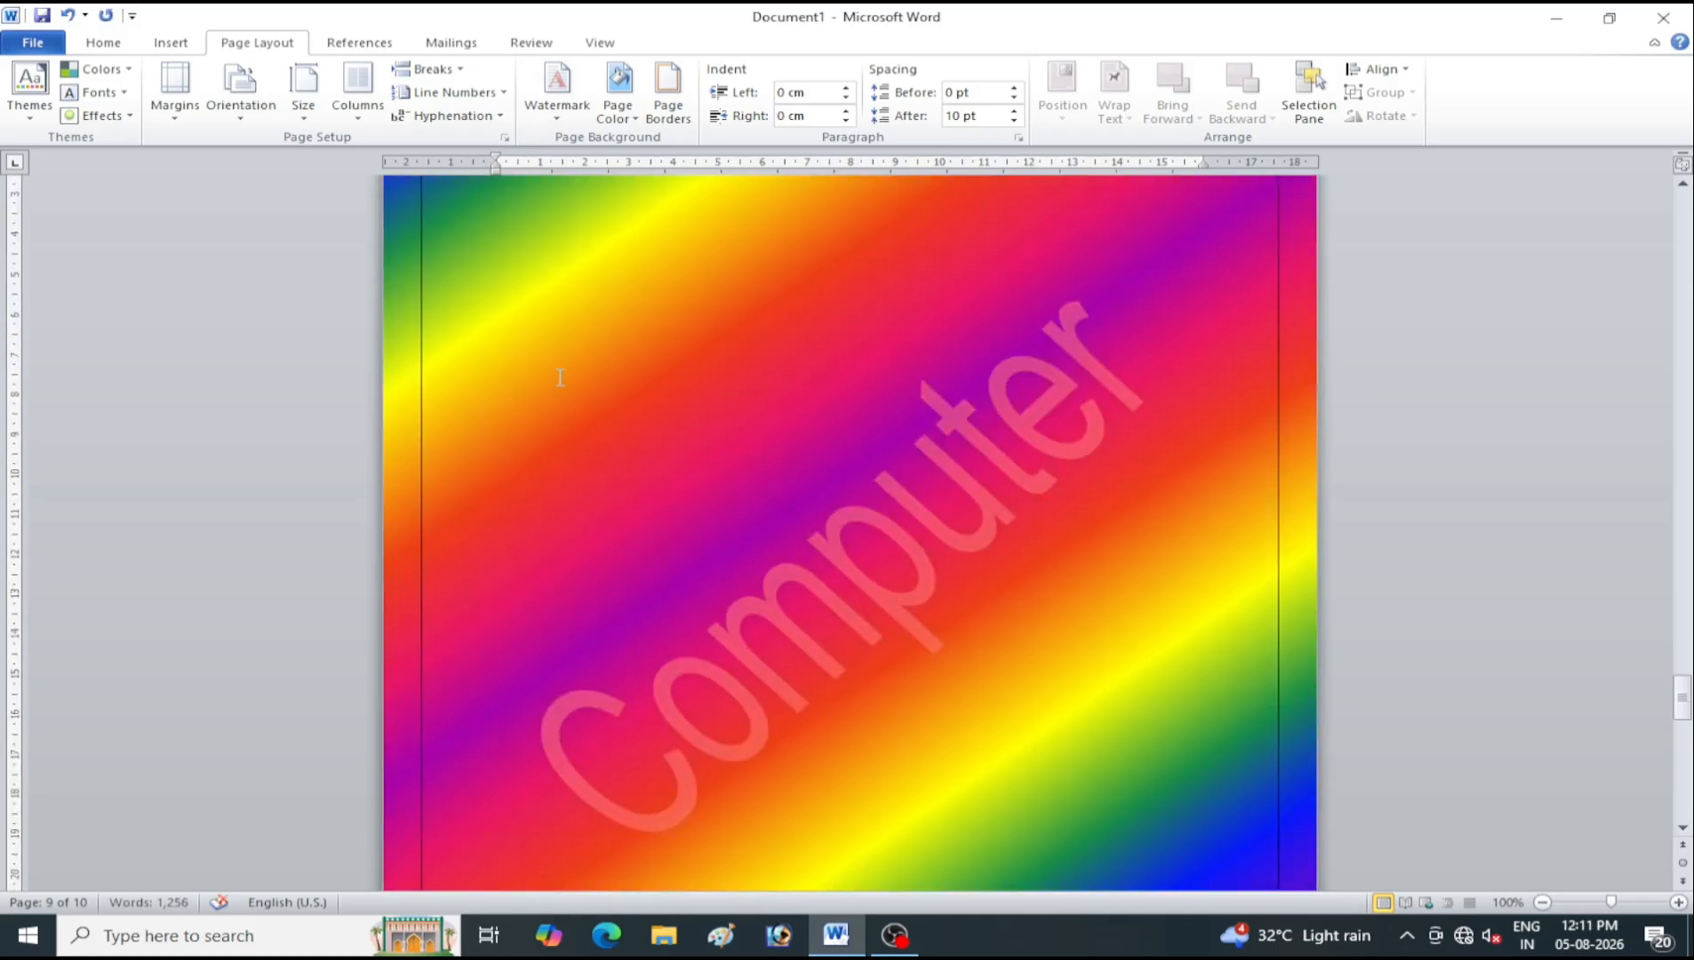
Apply a 3-D page border in standard Red to the whole document
{"action": "left_click", "coordinate": [661, 124]}
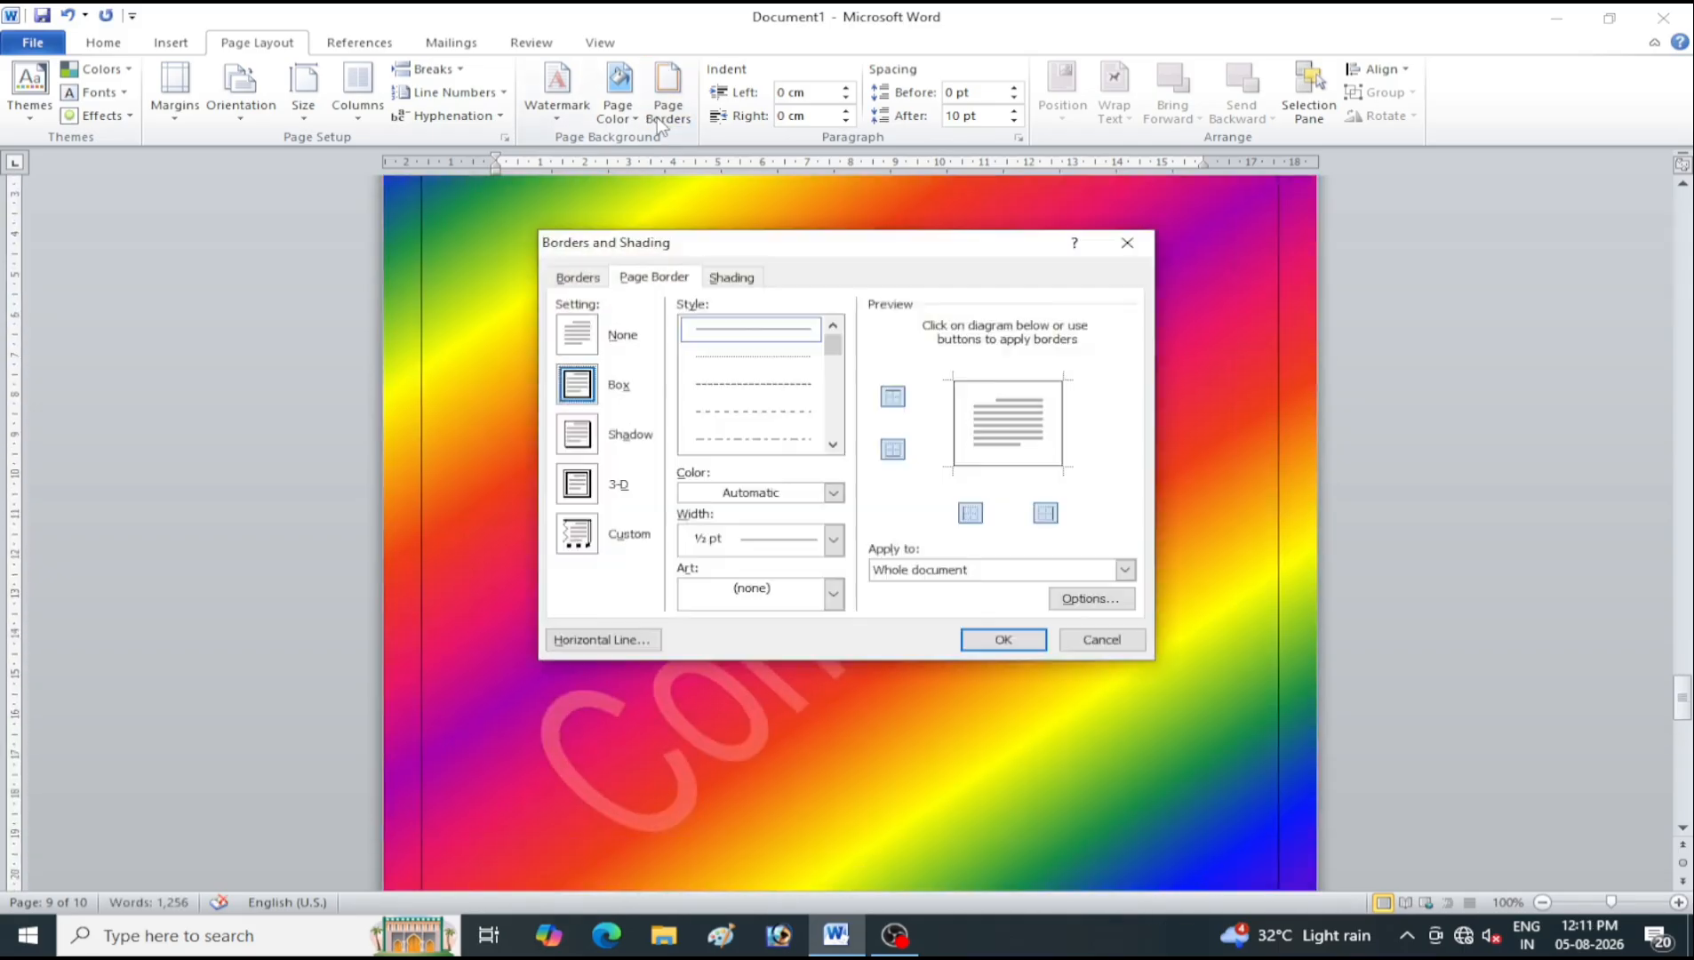
{"action": "left_click", "coordinate": [586, 494]}
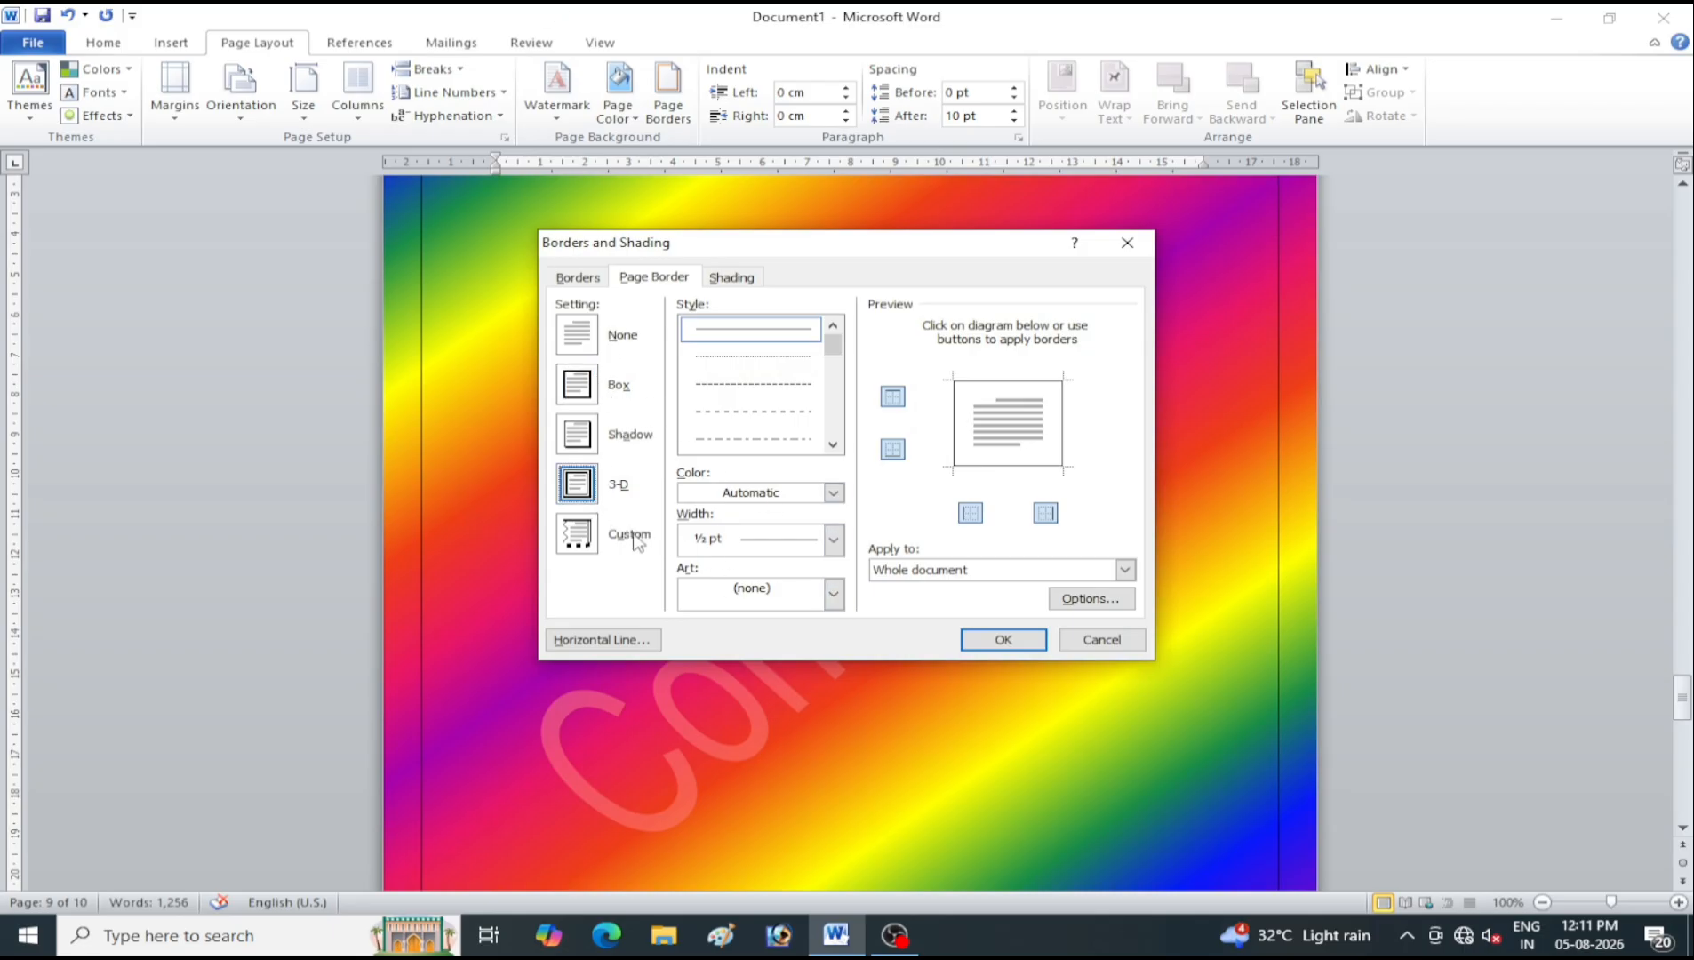
{"action": "left_click", "coordinate": [835, 493]}
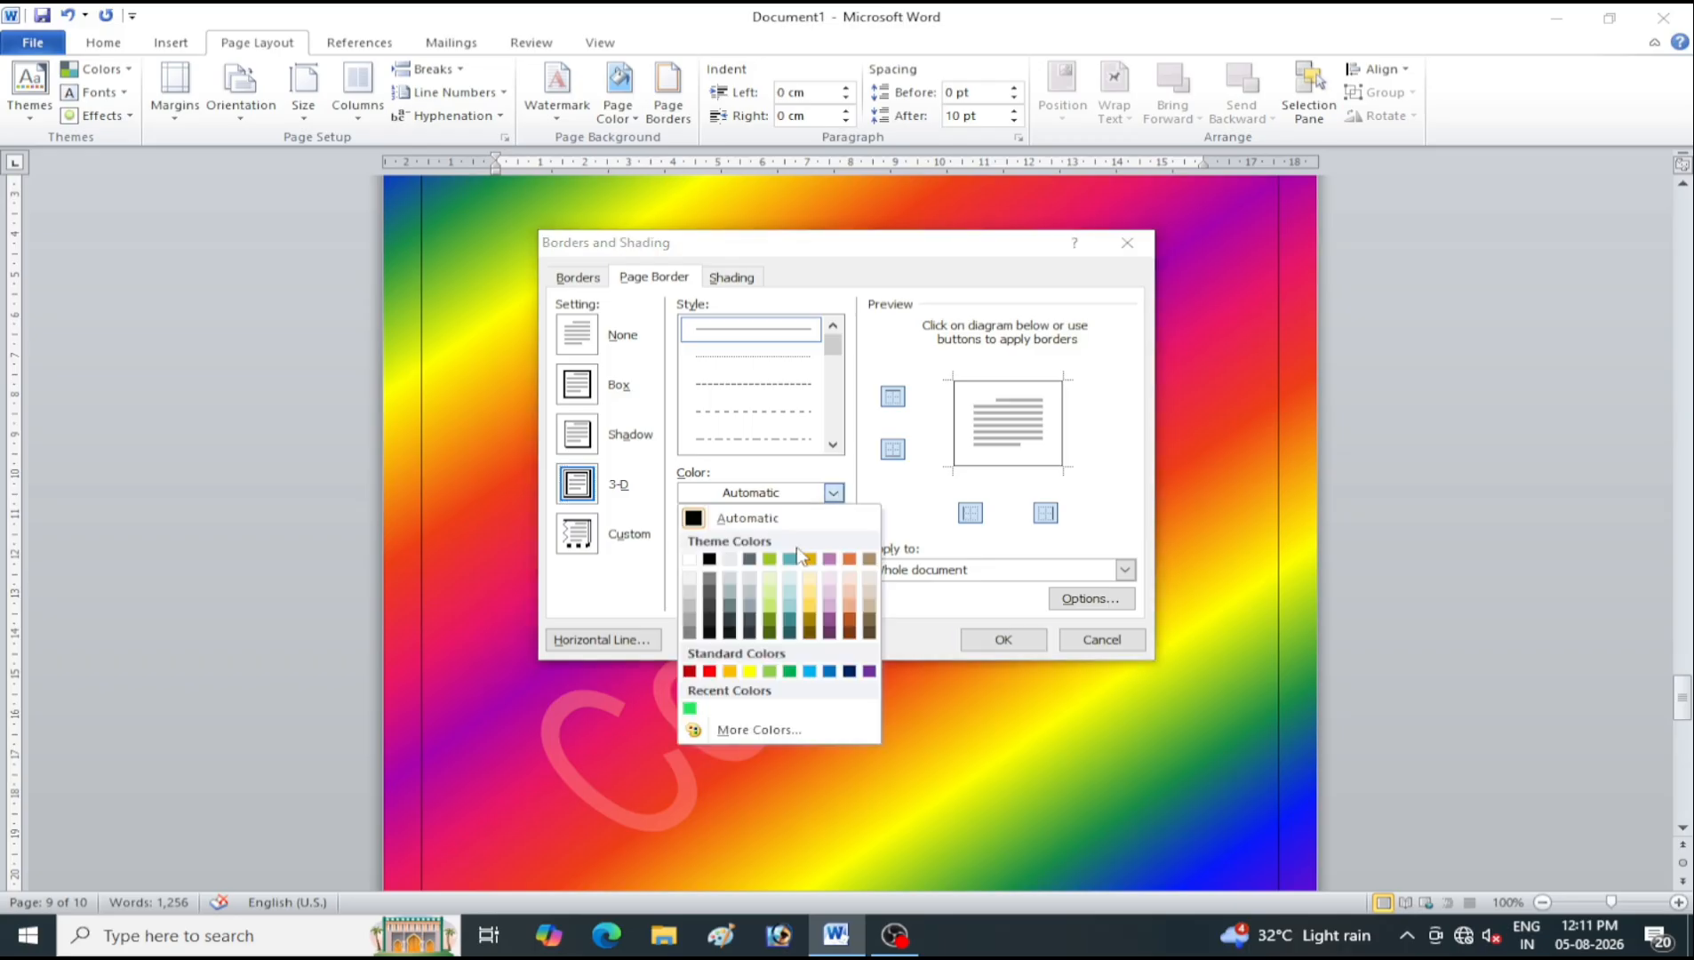
{"action": "left_click", "coordinate": [710, 672]}
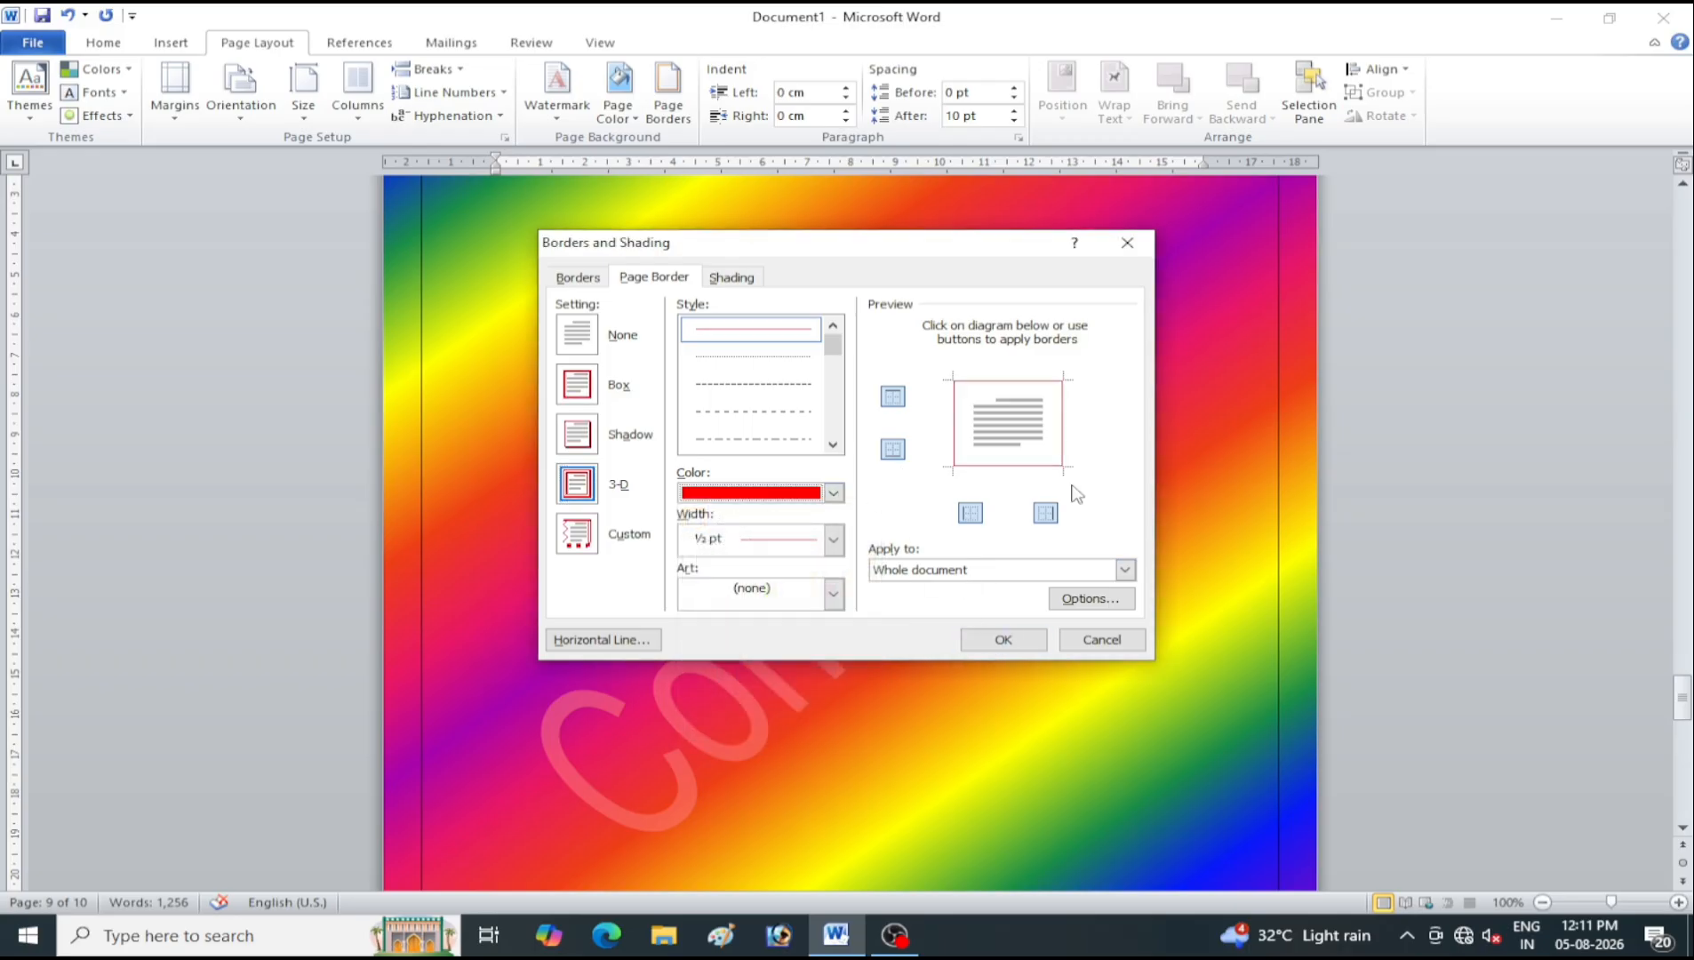
{"action": "left_click", "coordinate": [1010, 643]}
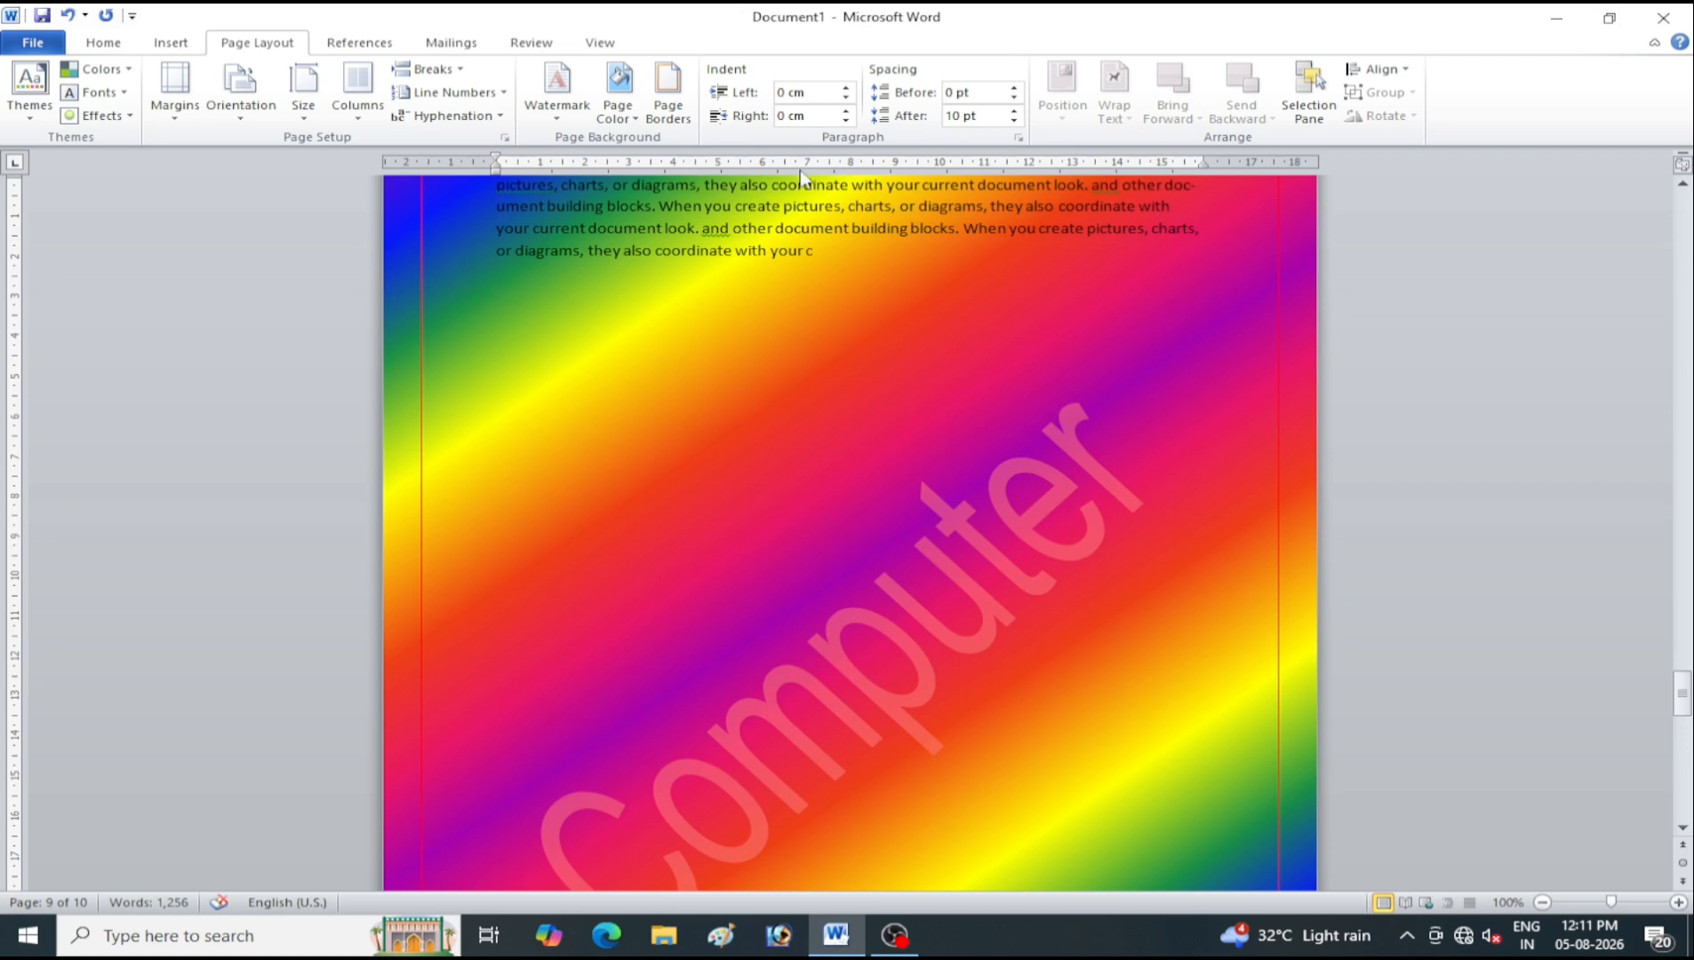
Remove the bottom edge of the whole document's red page border and check the page ends
{"action": "left_click", "coordinate": [668, 89]}
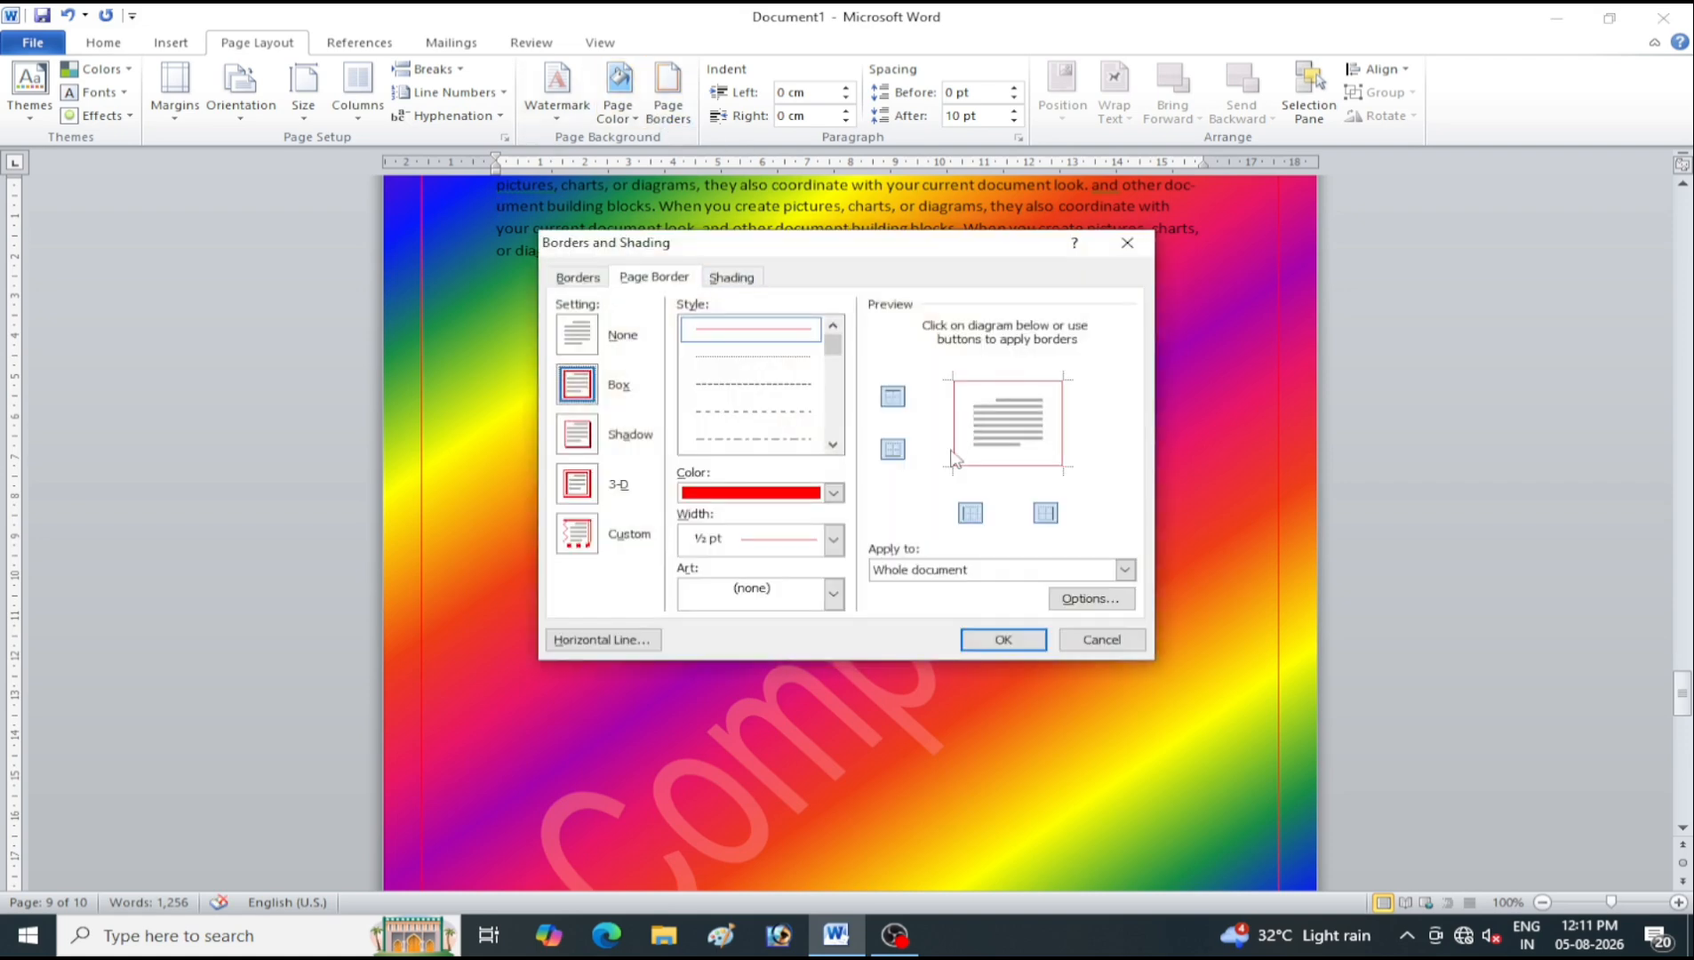
{"action": "left_click", "coordinate": [892, 450]}
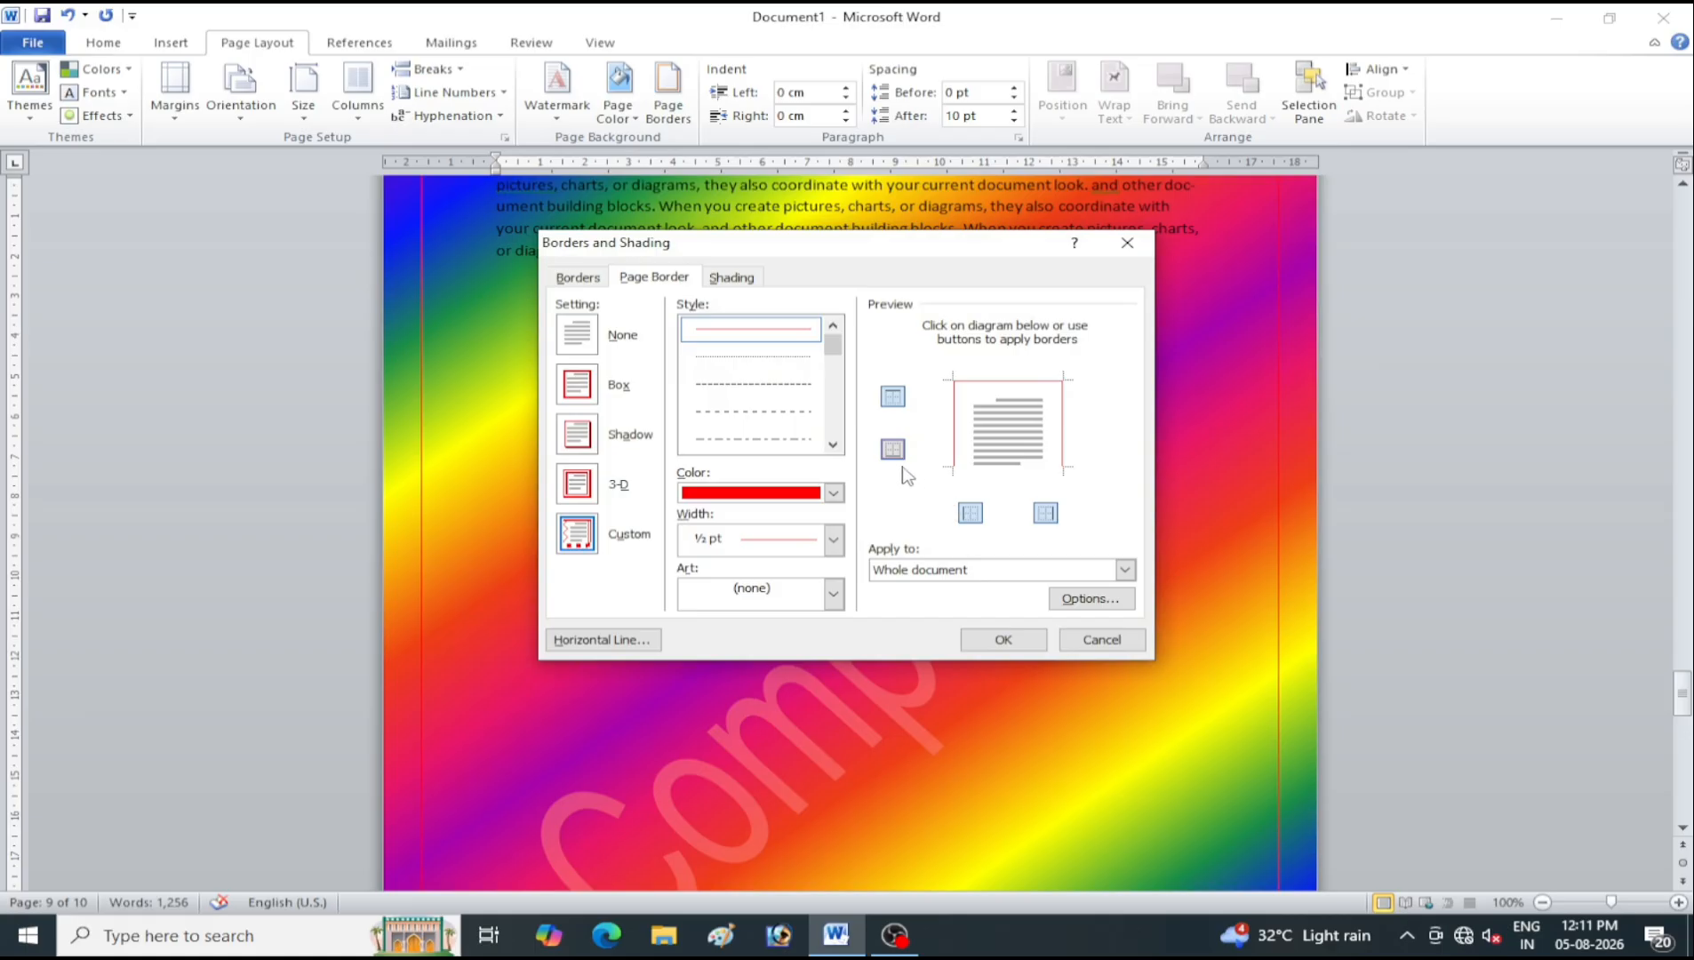
{"action": "left_click", "coordinate": [1000, 639]}
{"action": "scroll", "coordinate": [1021, 613], "scroll_direction": "down", "scroll_amount": 10}
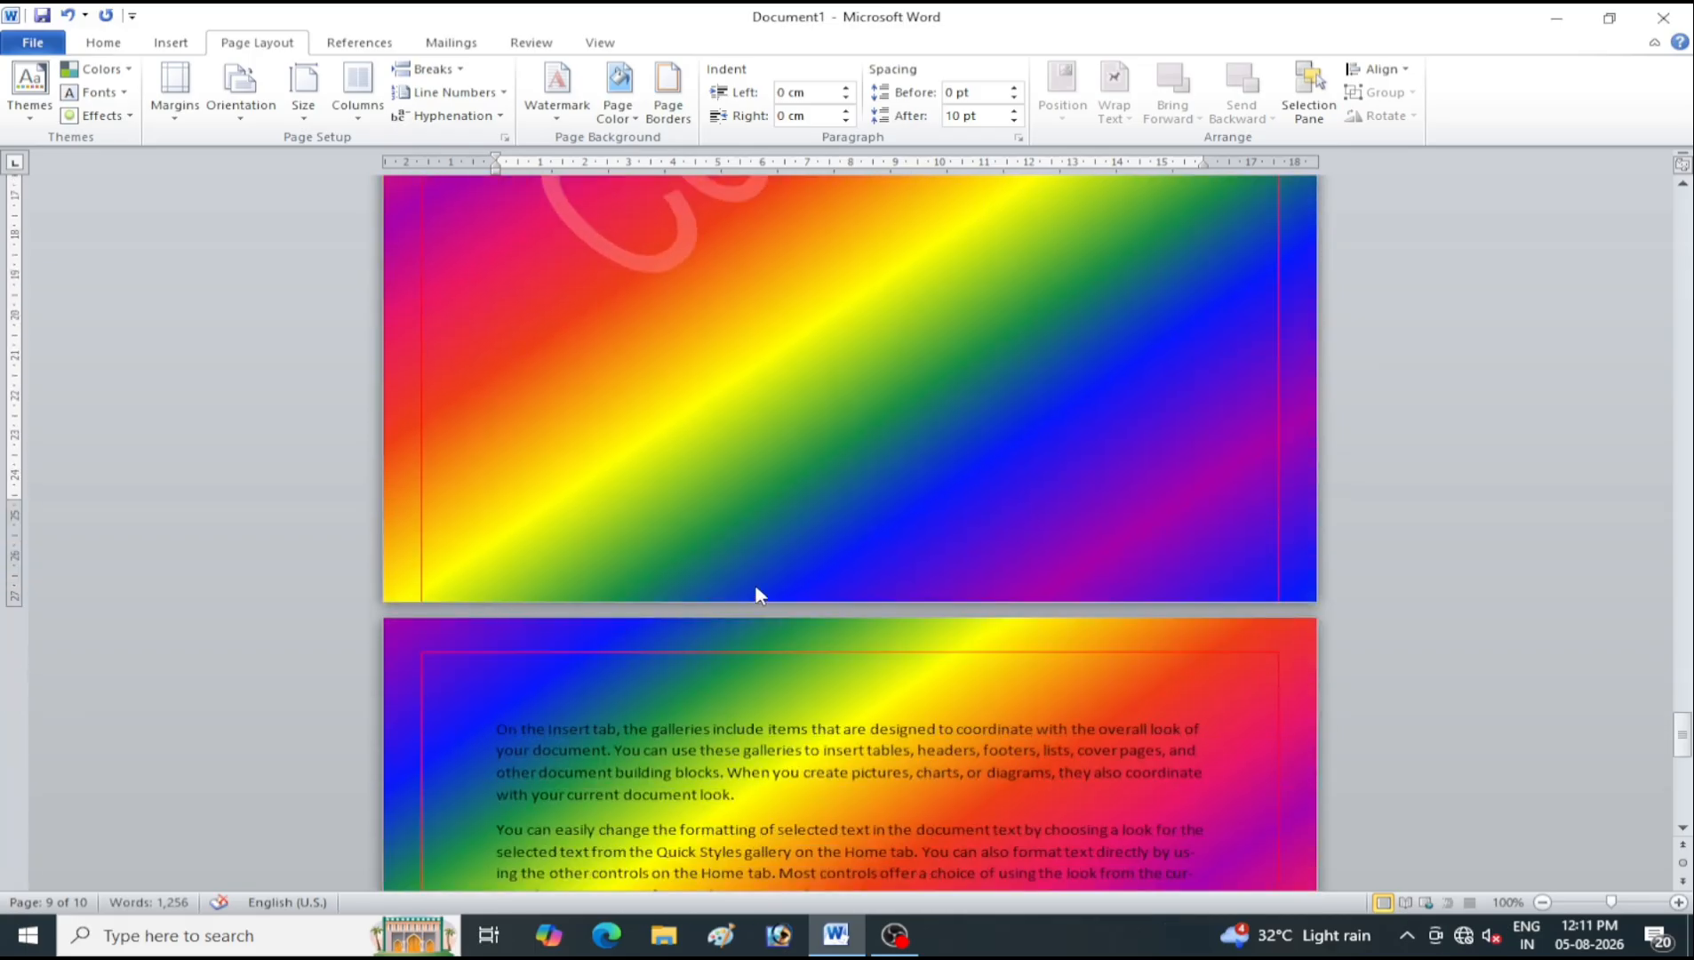
{"action": "scroll", "coordinate": [825, 313], "scroll_direction": "up", "scroll_amount": 4}
Restore the page border's bottom edge with the width set to 6 pt, apply it, and check the page ends
{"action": "left_click", "coordinate": [684, 129]}
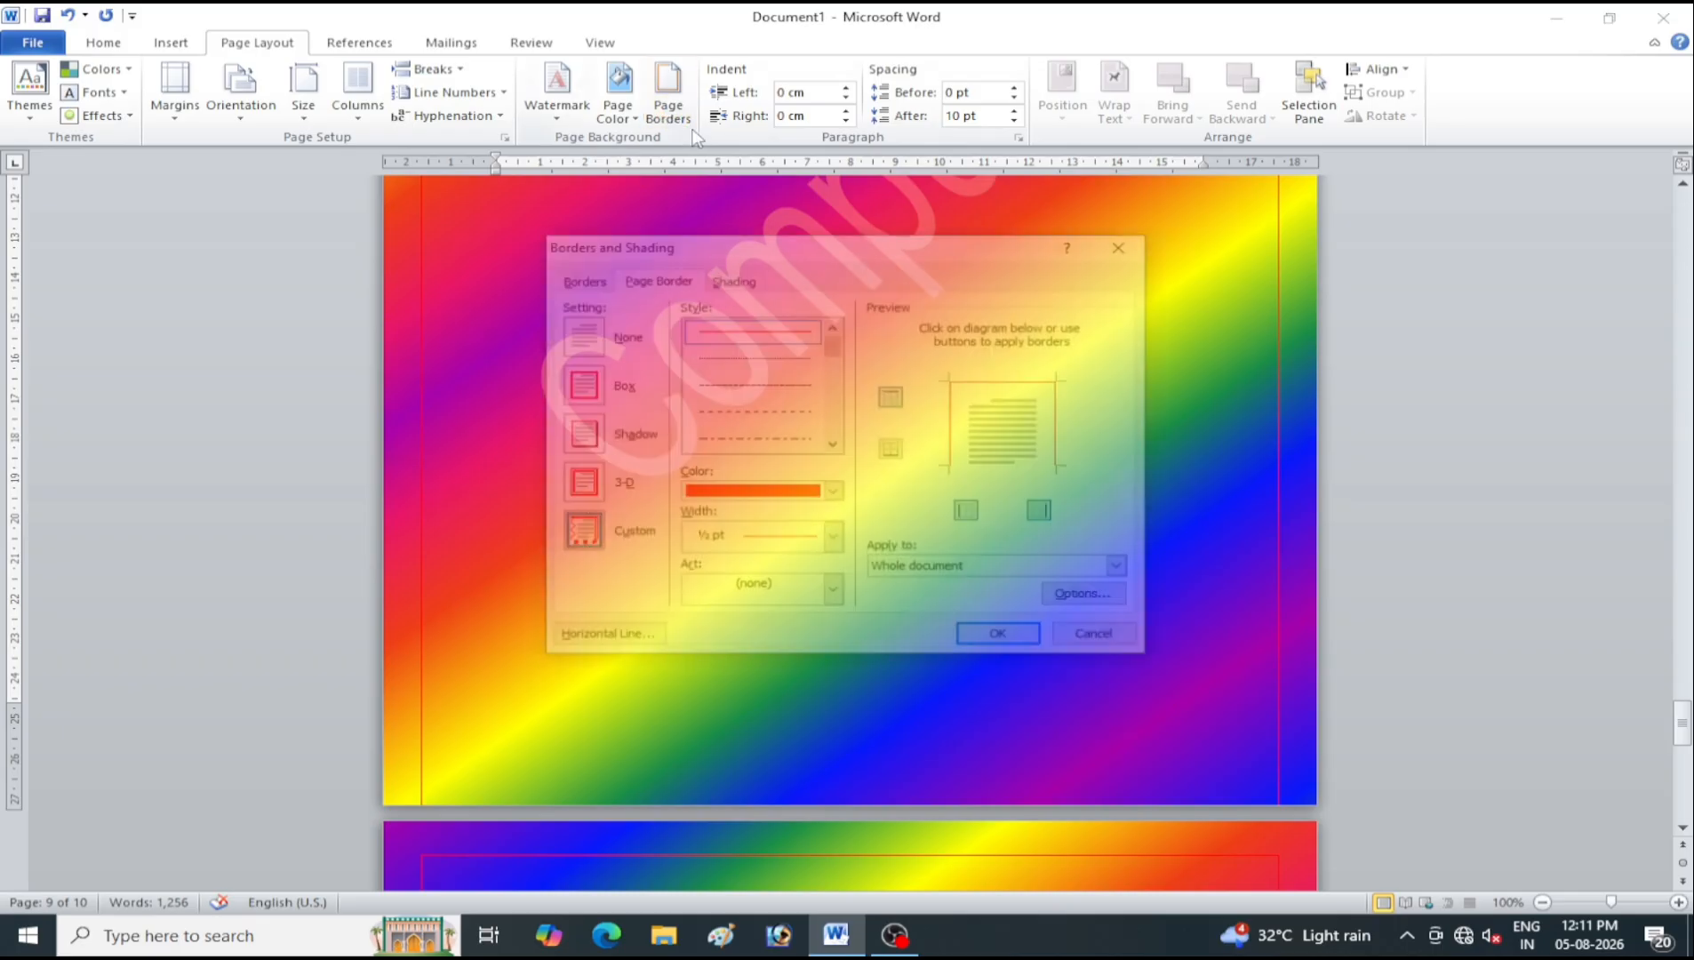
{"action": "left_click", "coordinate": [893, 451]}
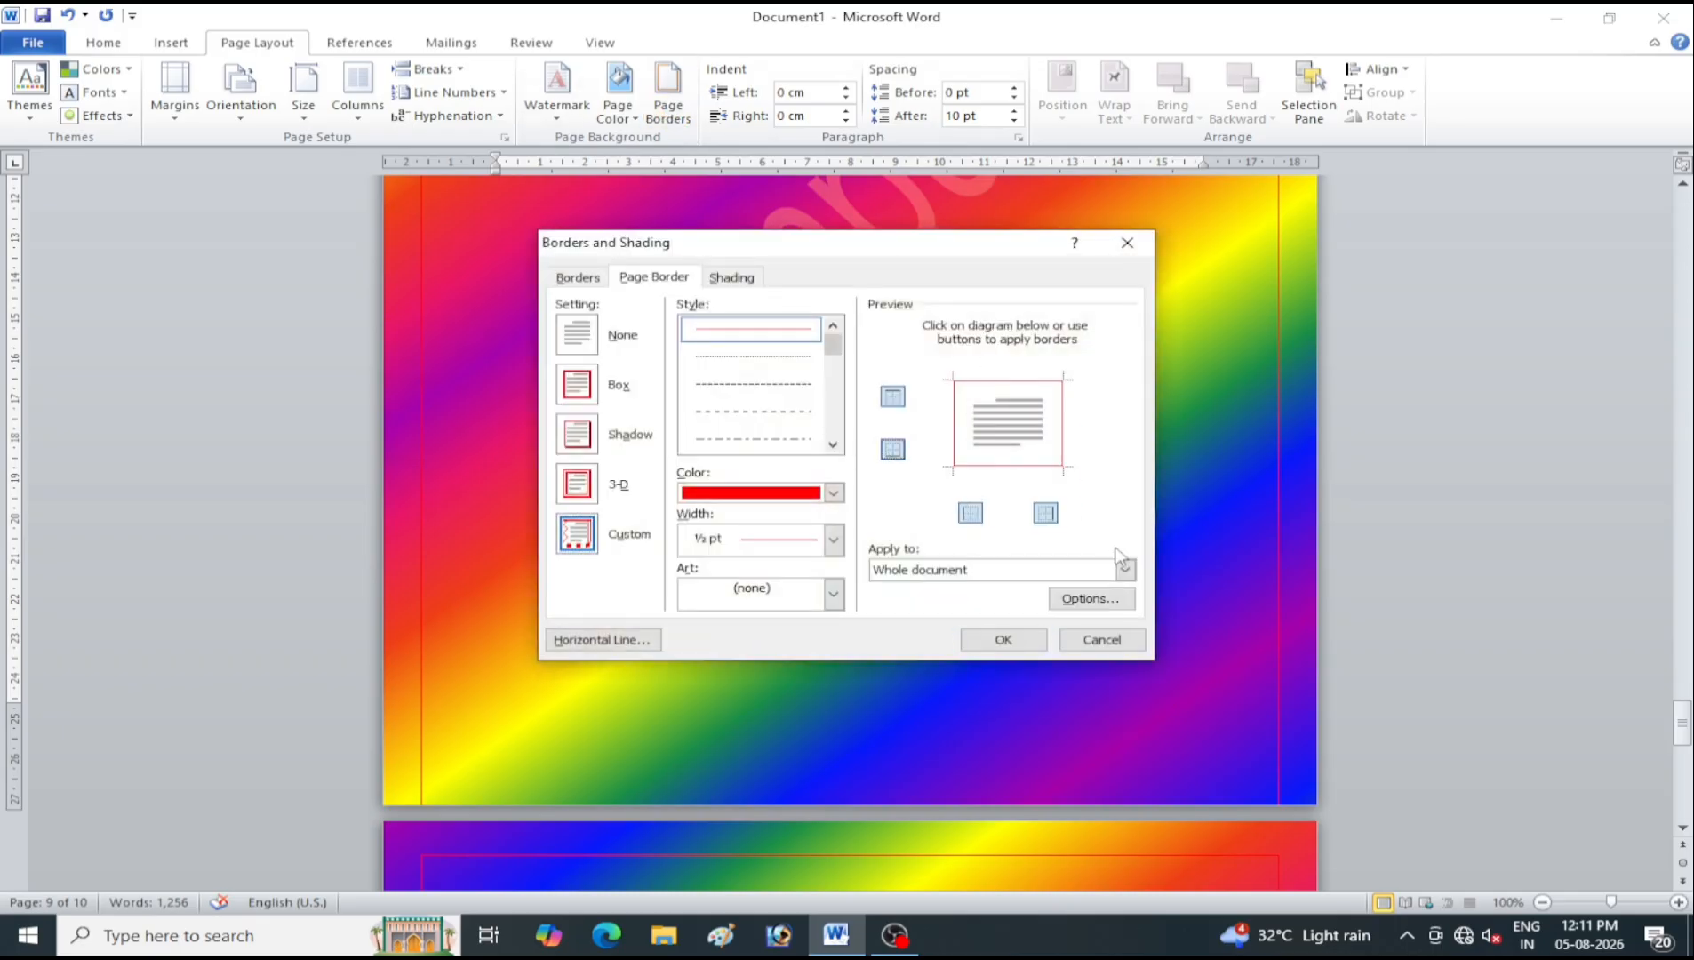
{"action": "left_click", "coordinate": [833, 540]}
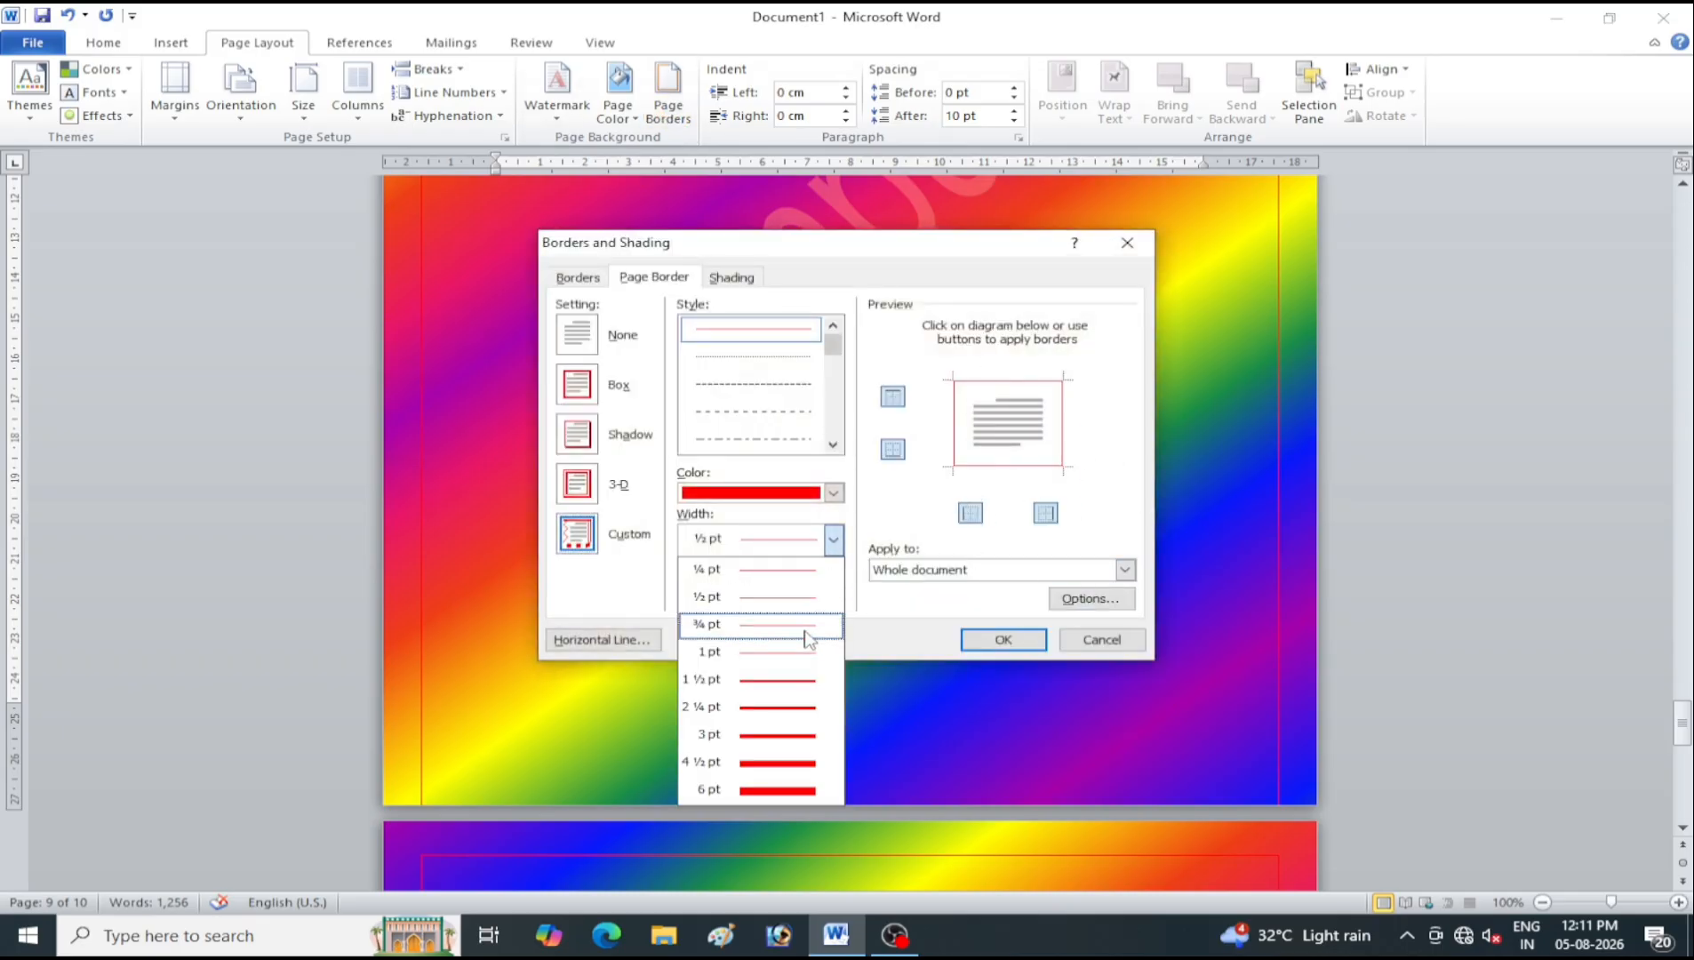
{"action": "left_click", "coordinate": [797, 789]}
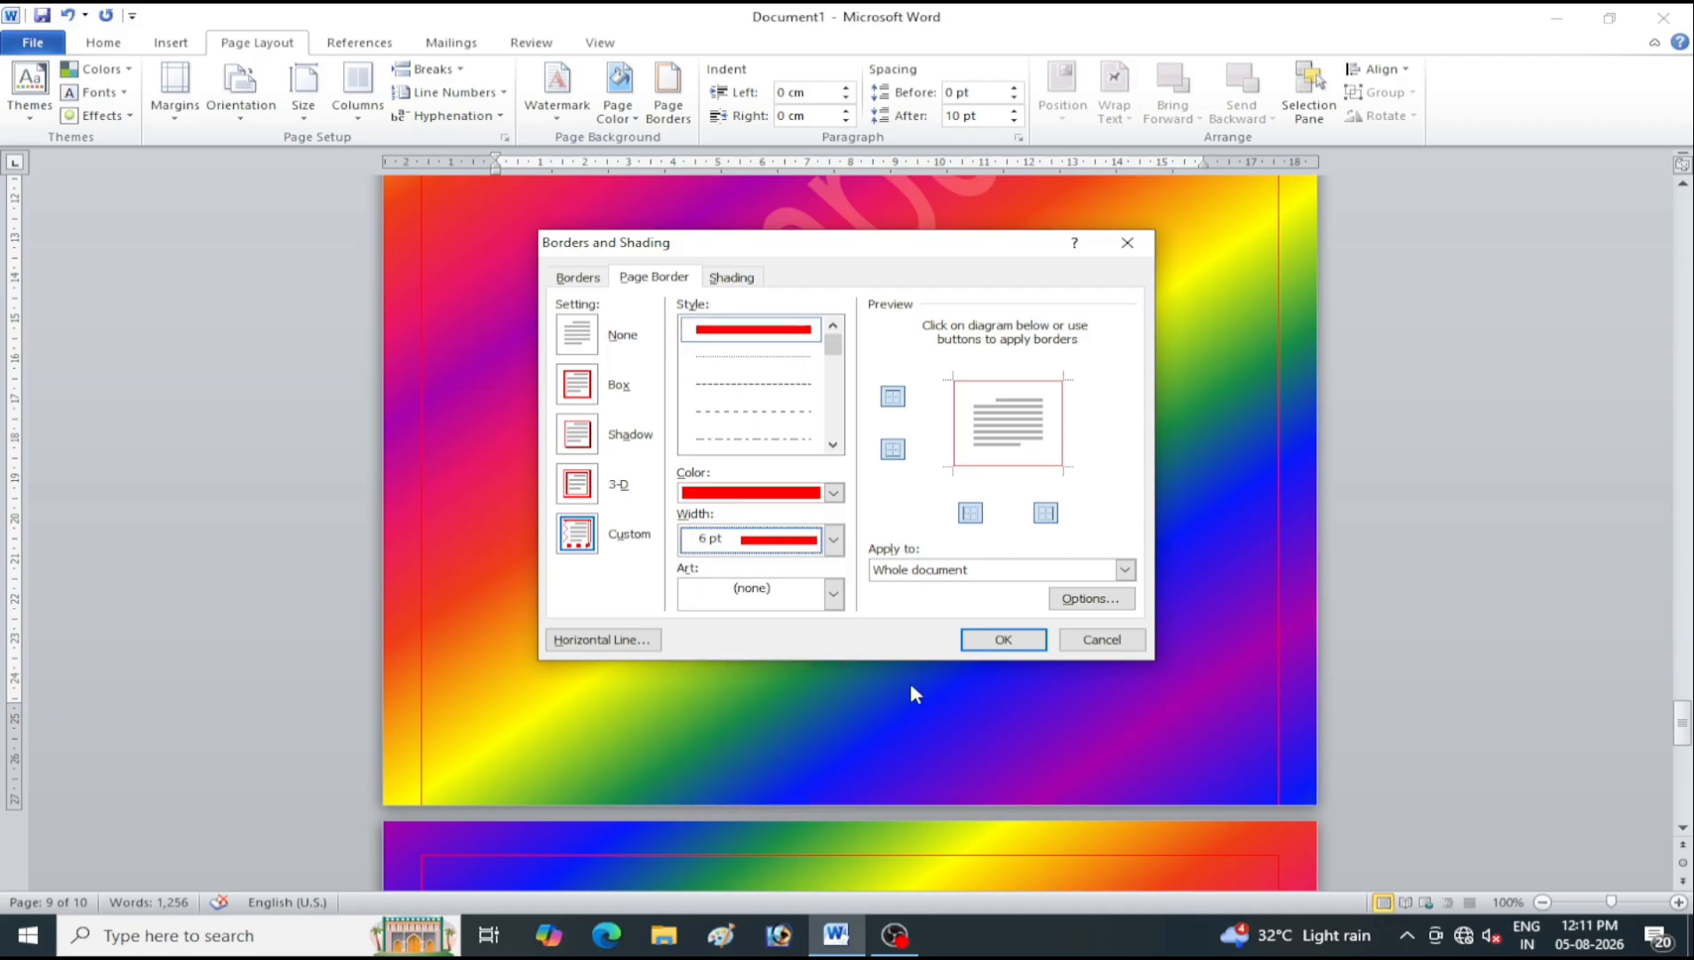
{"action": "left_click", "coordinate": [1004, 640]}
{"action": "scroll", "coordinate": [1198, 470], "scroll_direction": "down", "scroll_amount": 15}
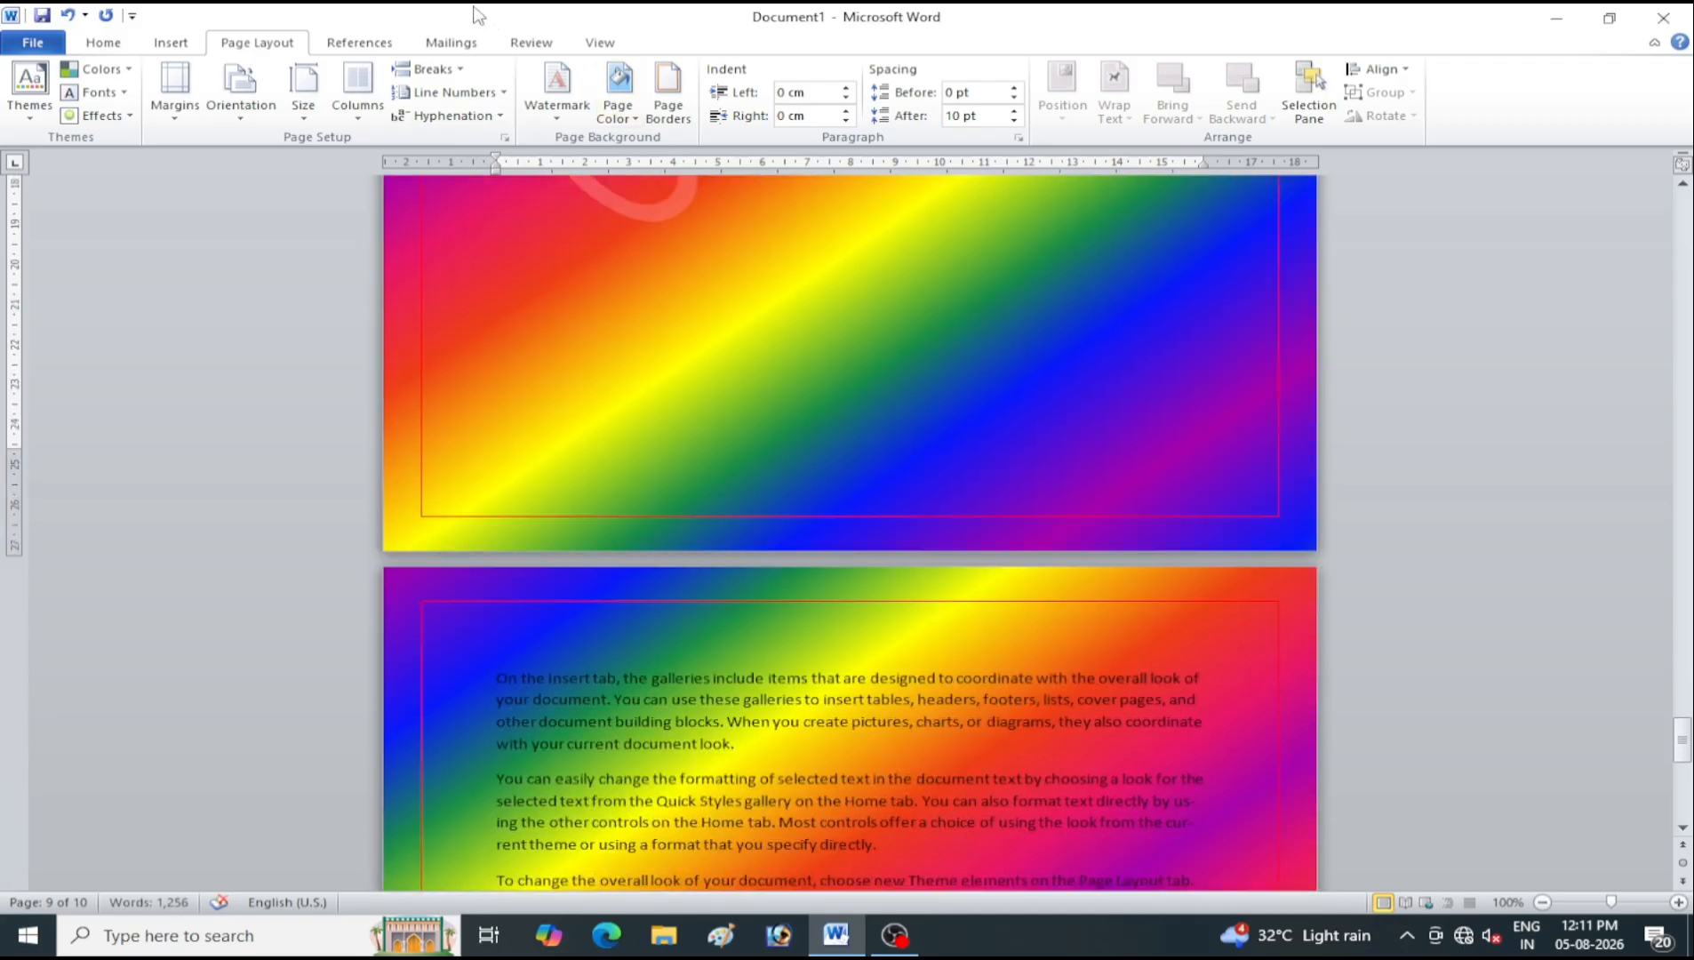
Set the whole document's red box page border to 6 pt wide and look over the page
{"action": "left_click", "coordinate": [668, 93]}
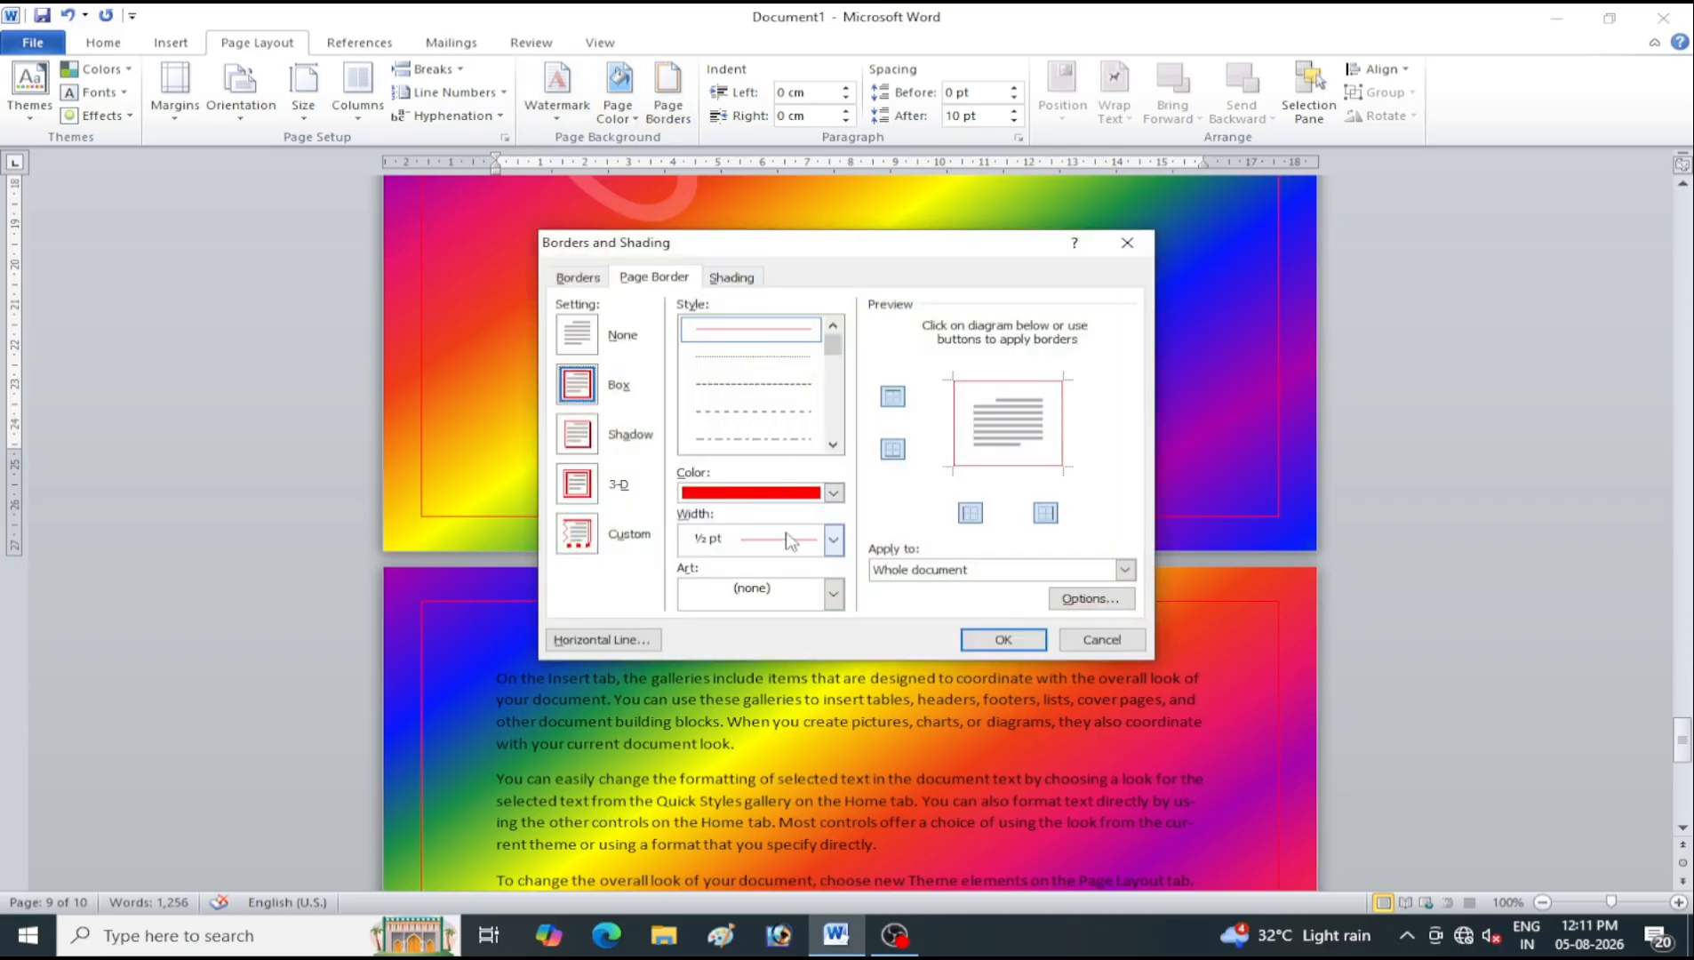
{"action": "left_click", "coordinate": [809, 553]}
{"action": "left_click", "coordinate": [760, 791]}
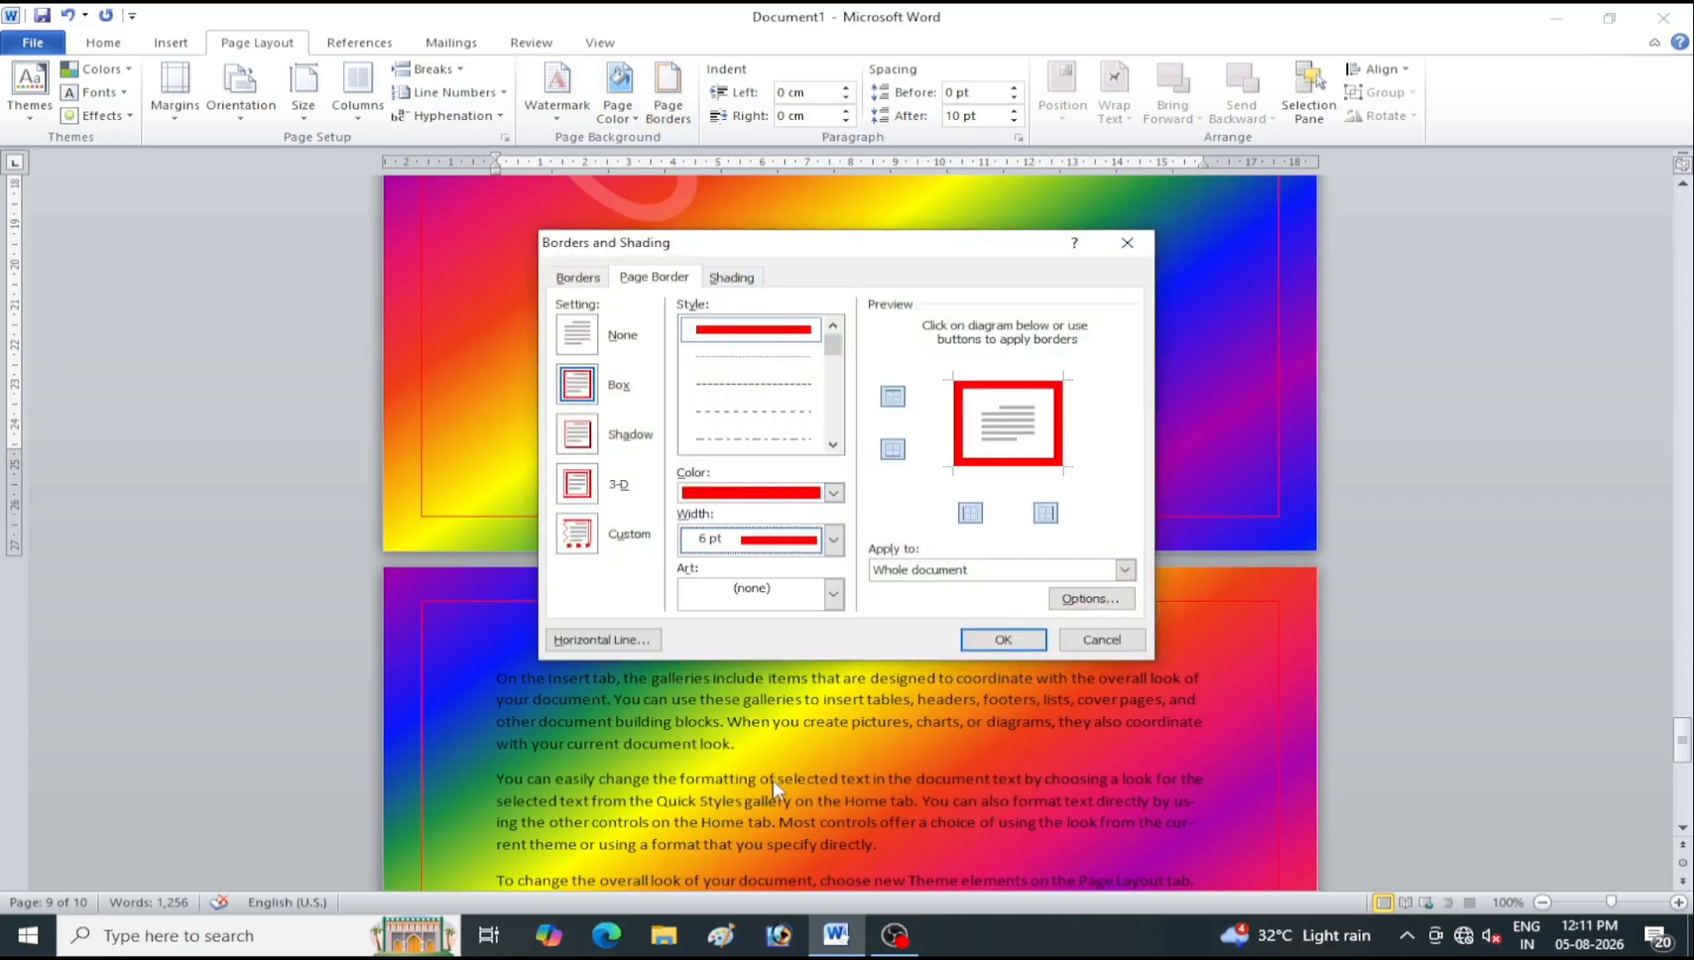
{"action": "left_click", "coordinate": [1002, 640]}
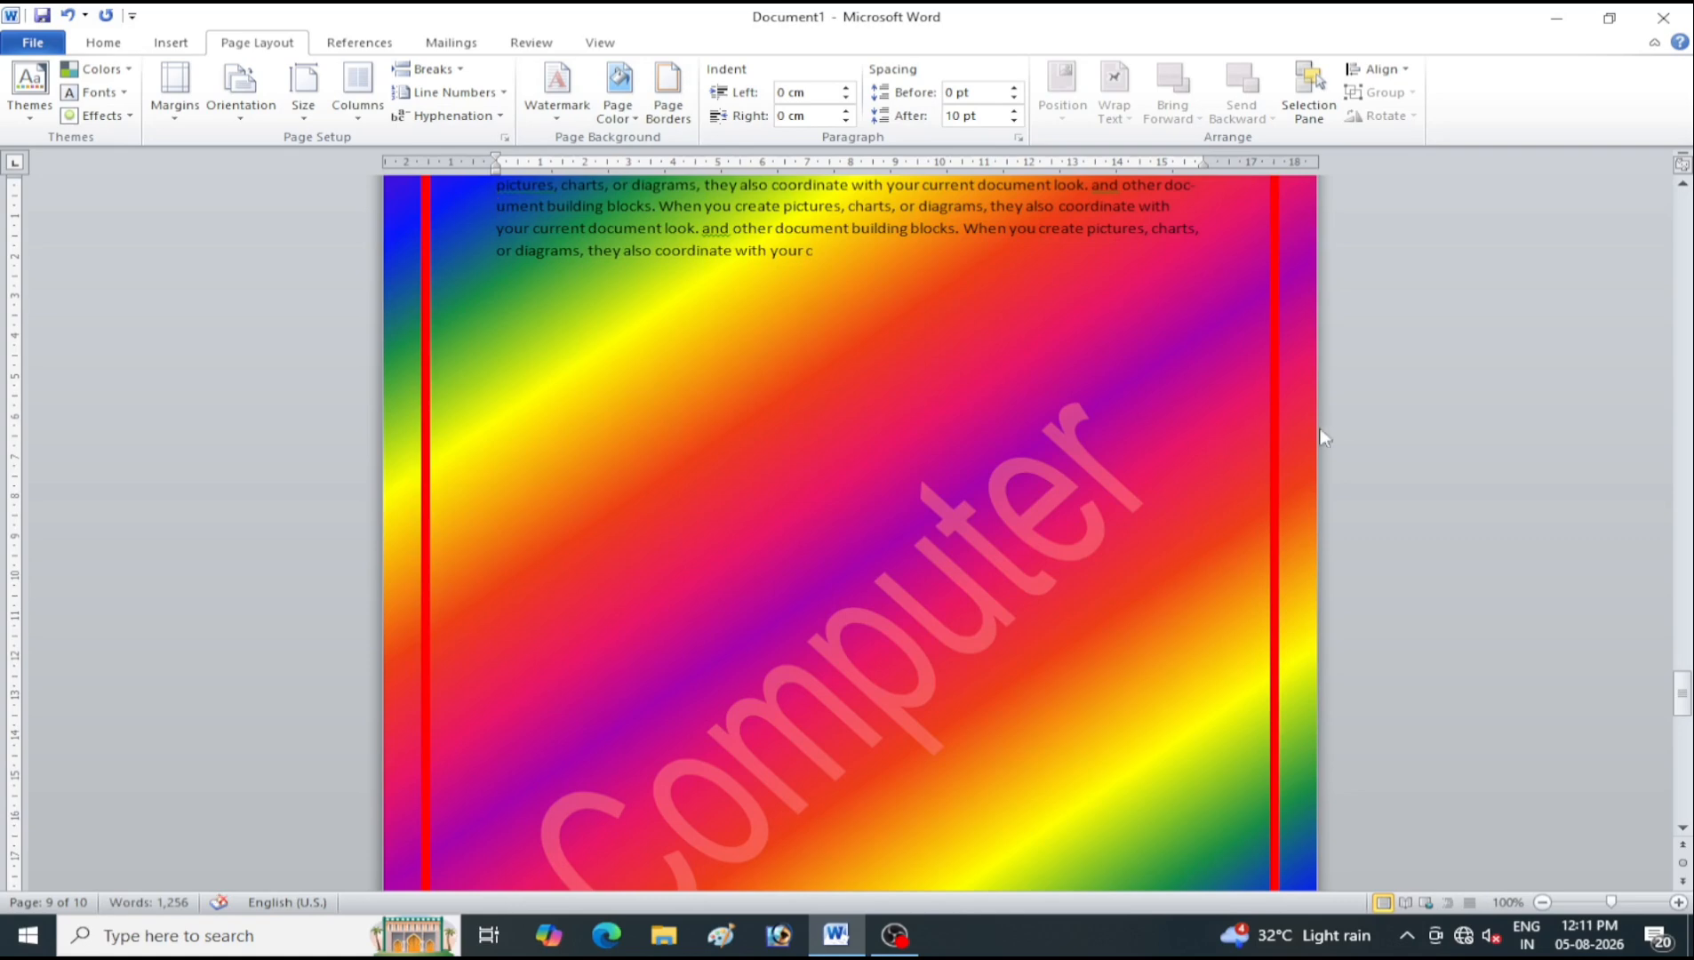
{"action": "scroll", "coordinate": [1326, 431], "scroll_direction": "up", "scroll_amount": 3}
{"action": "scroll", "coordinate": [783, 417], "scroll_direction": "down", "scroll_amount": 3}
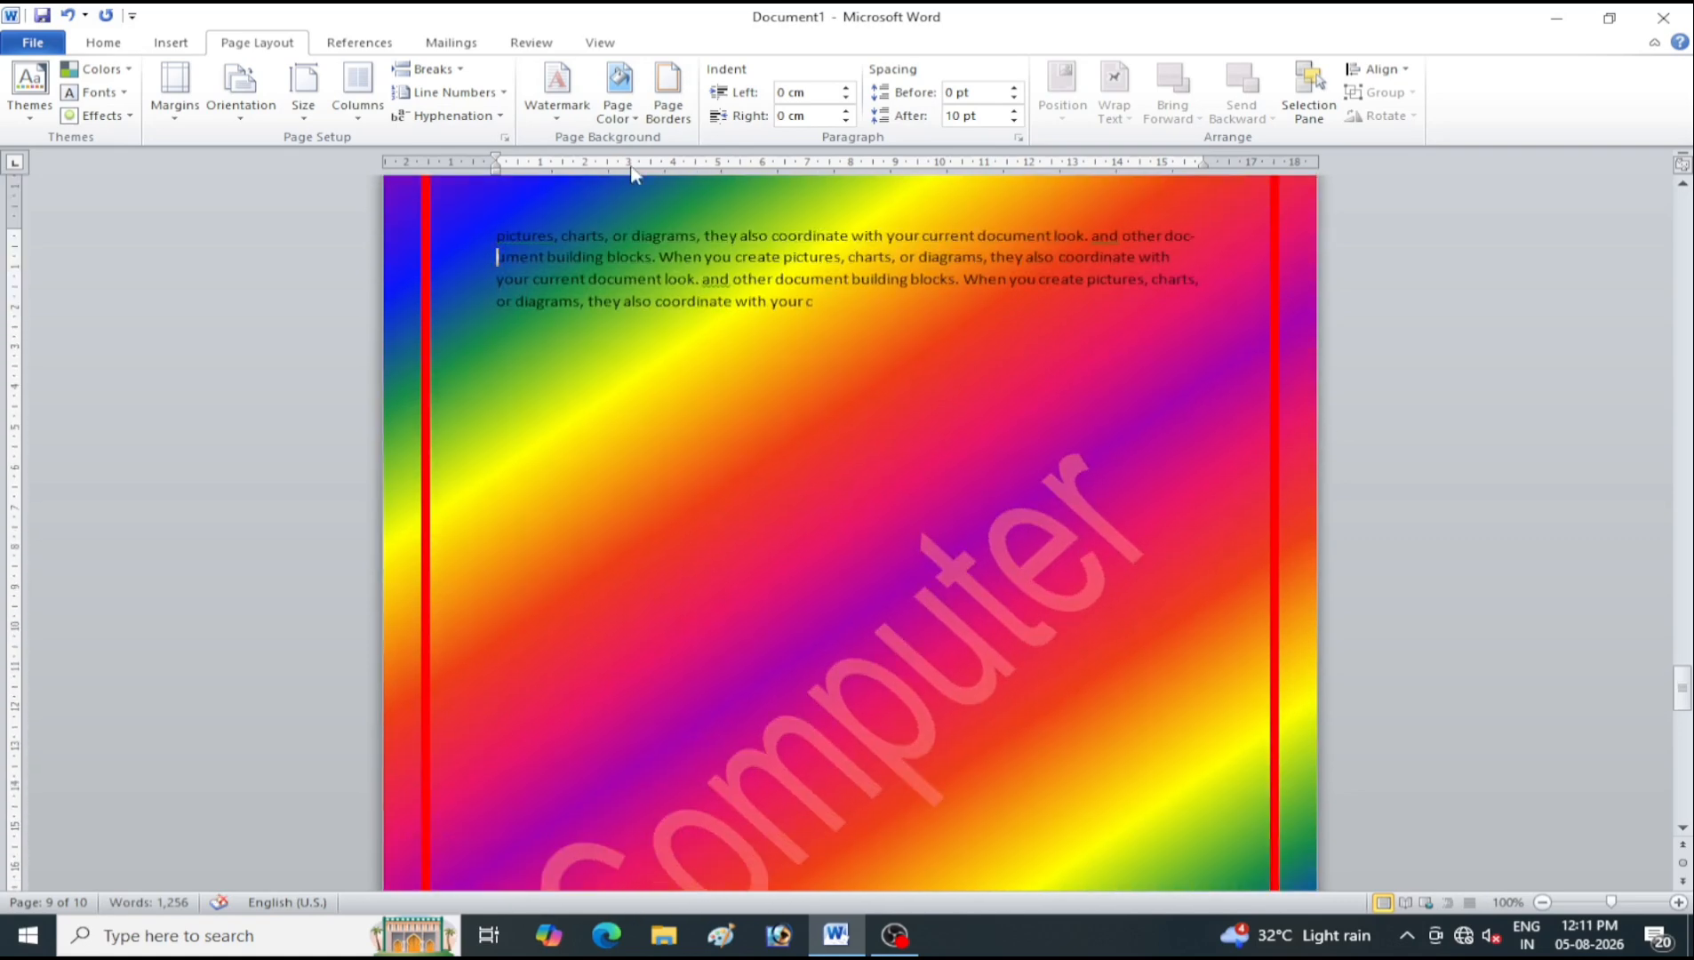
Try to apply a Custom page border with Automatic color and ½ pt width to the whole document
{"action": "left_click", "coordinate": [668, 93]}
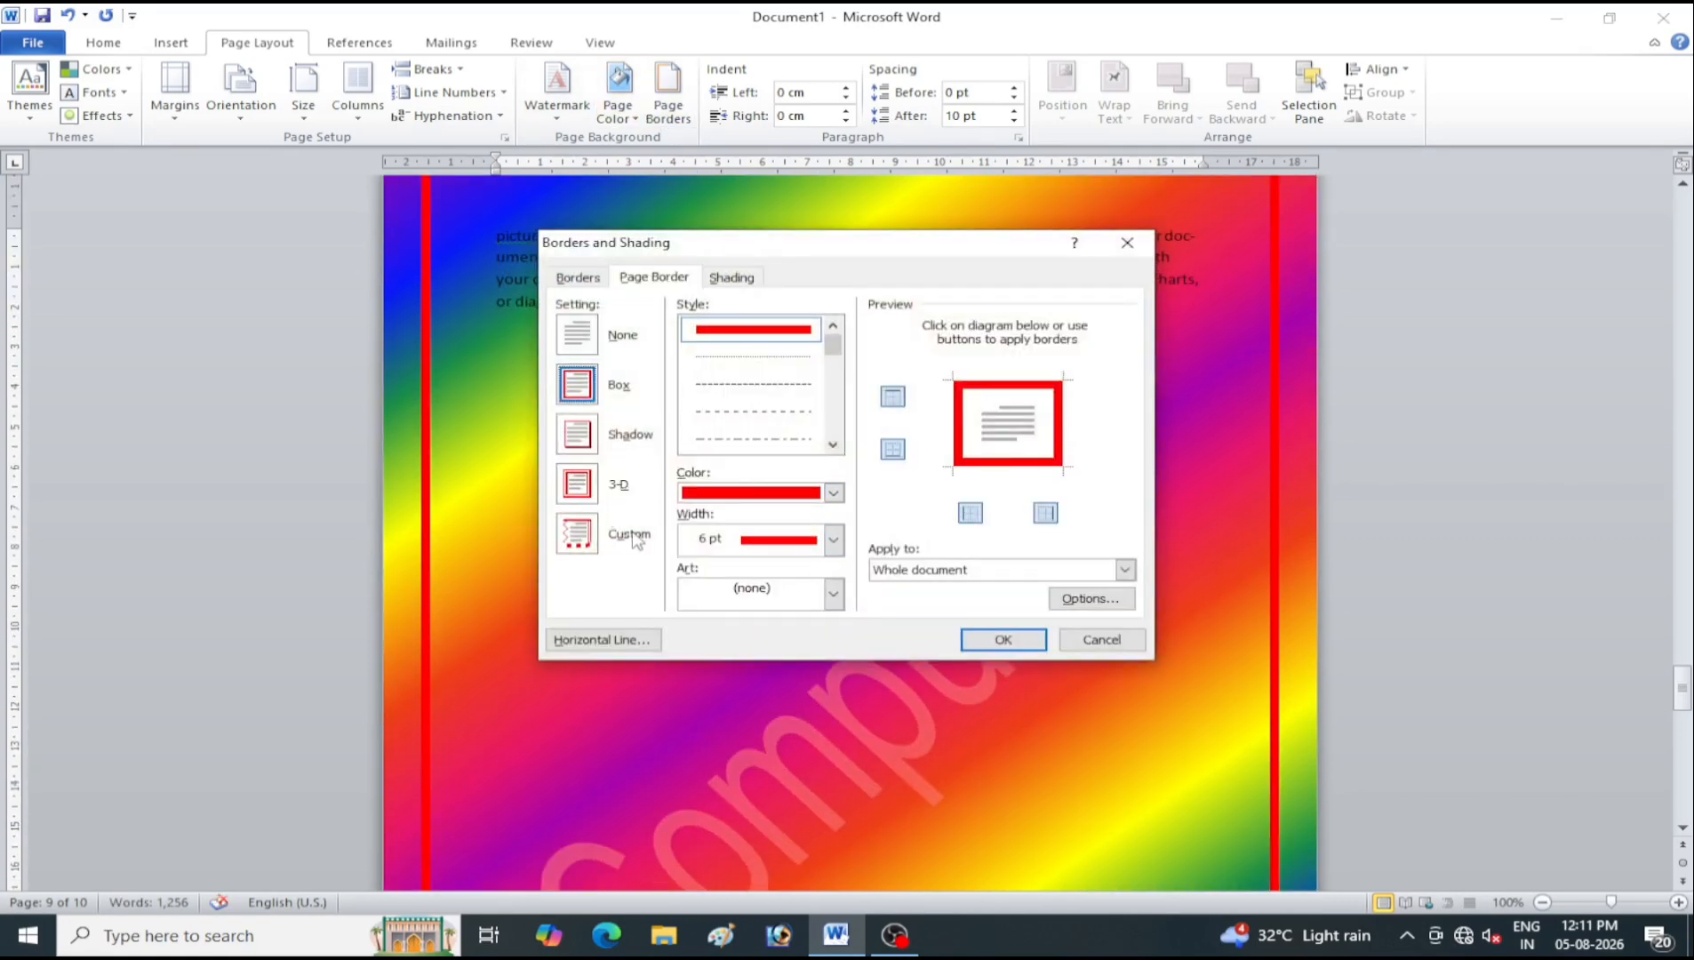
{"action": "left_click", "coordinate": [594, 539]}
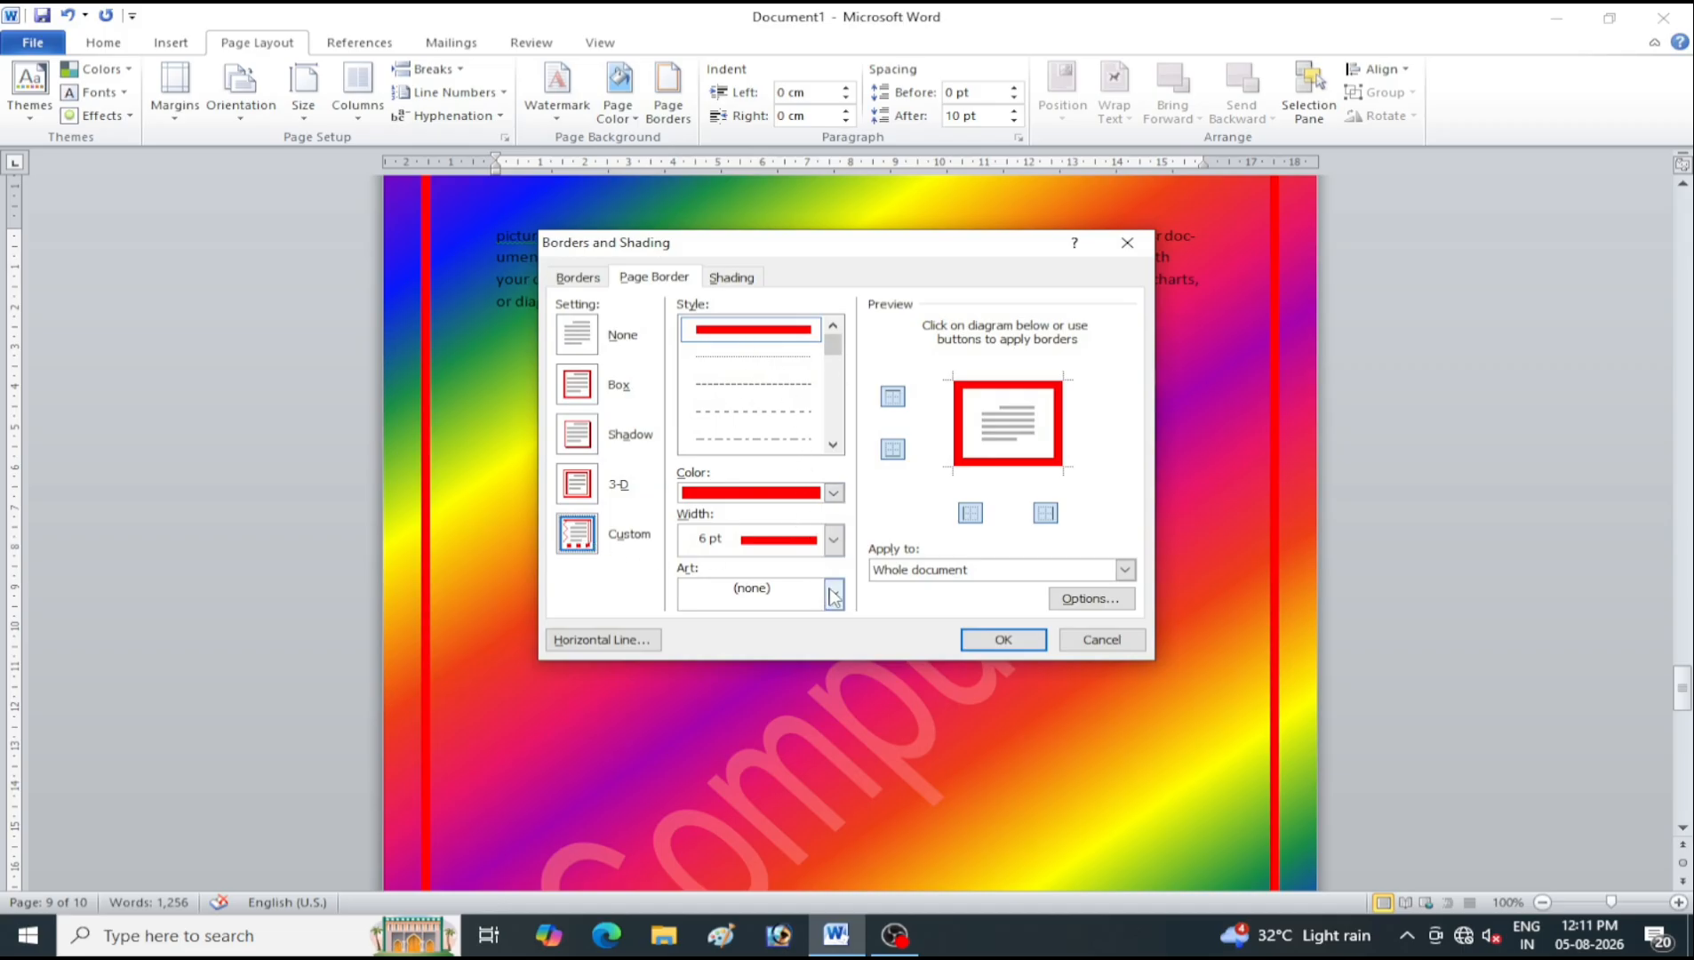
{"action": "left_click", "coordinate": [832, 539]}
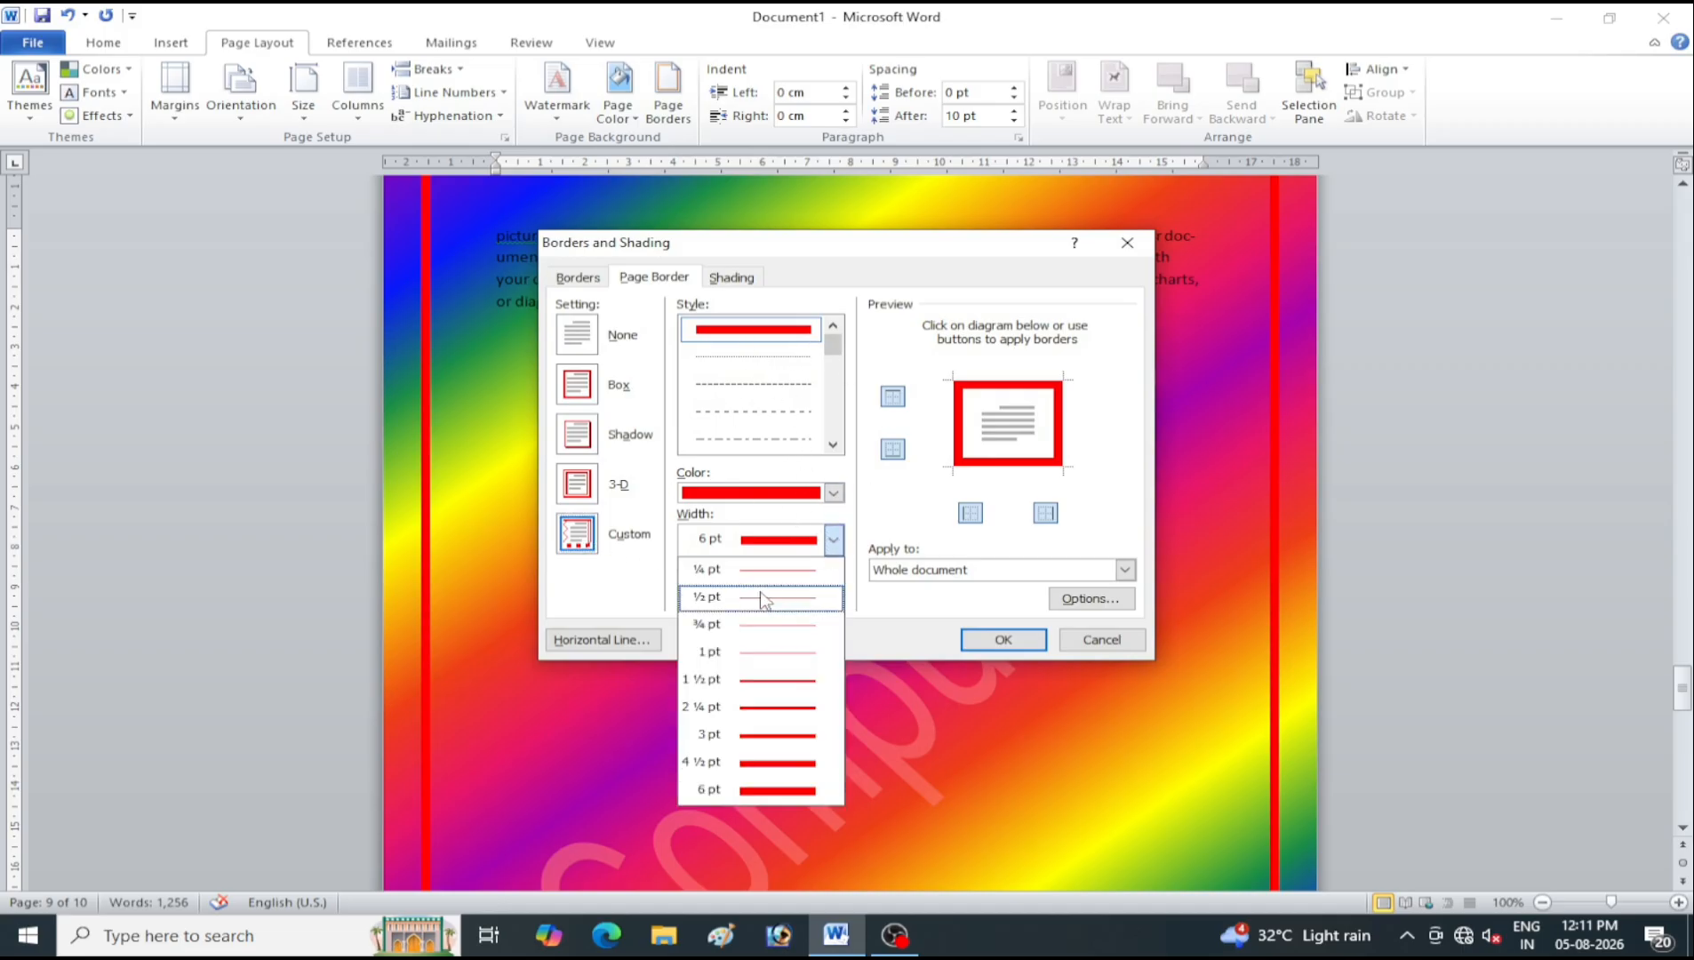
{"action": "left_click", "coordinate": [771, 574]}
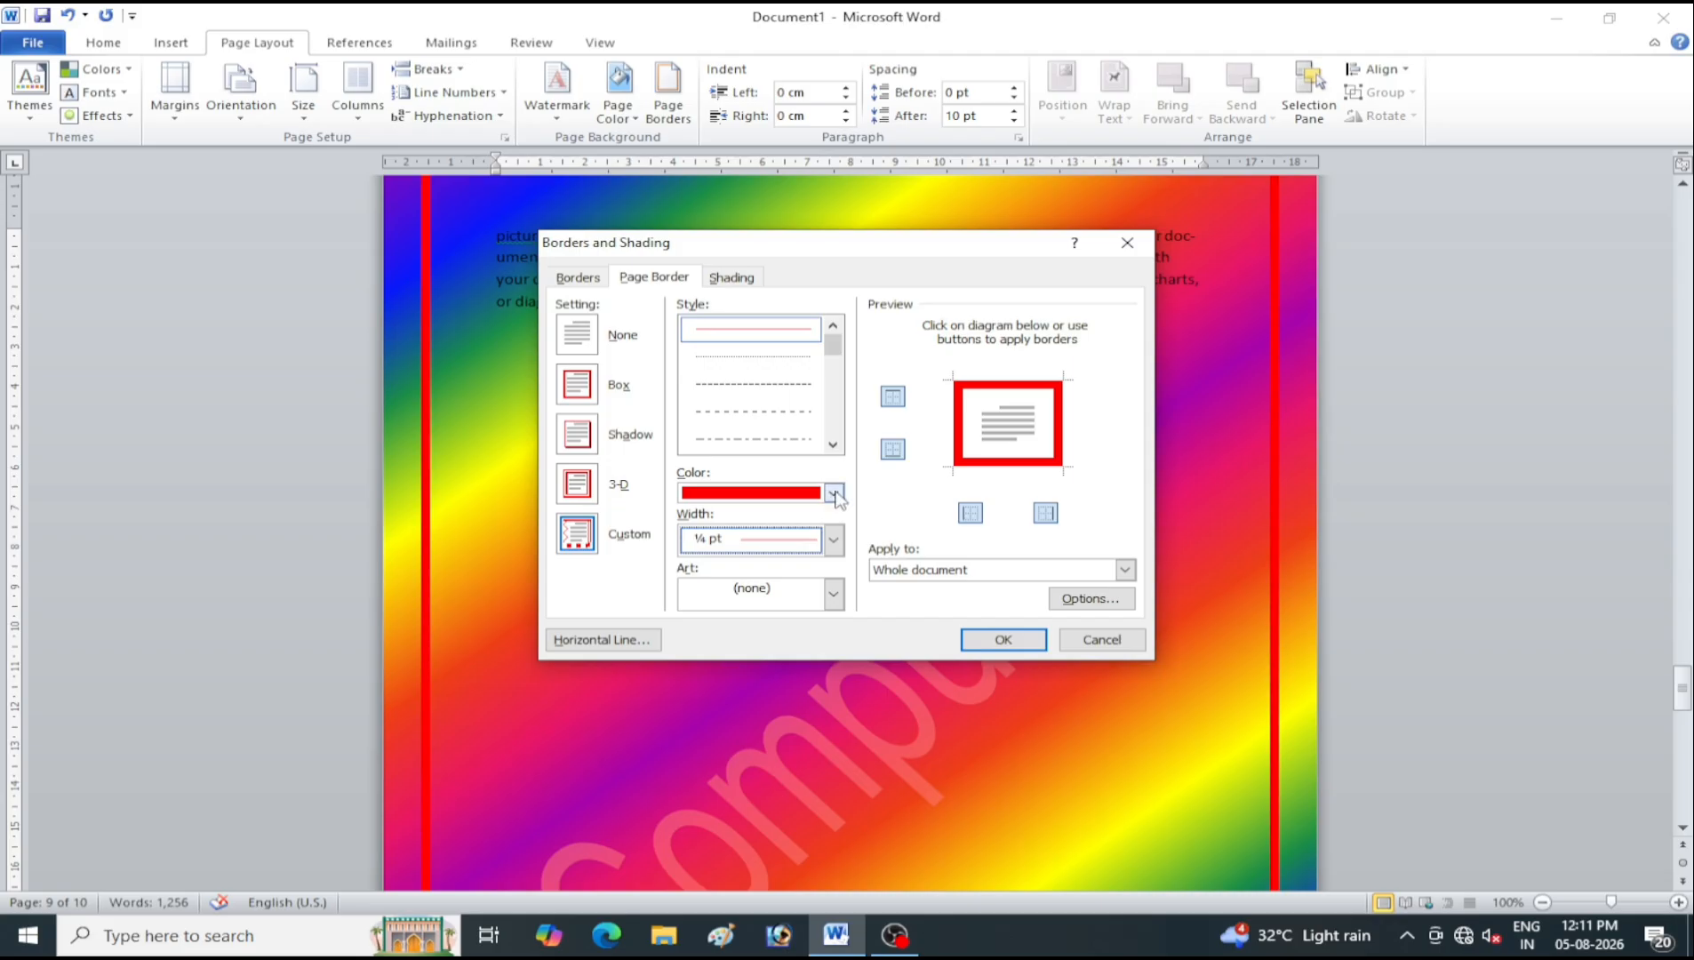
{"action": "left_click", "coordinate": [834, 492]}
{"action": "left_click", "coordinate": [716, 523]}
{"action": "left_click", "coordinate": [833, 538]}
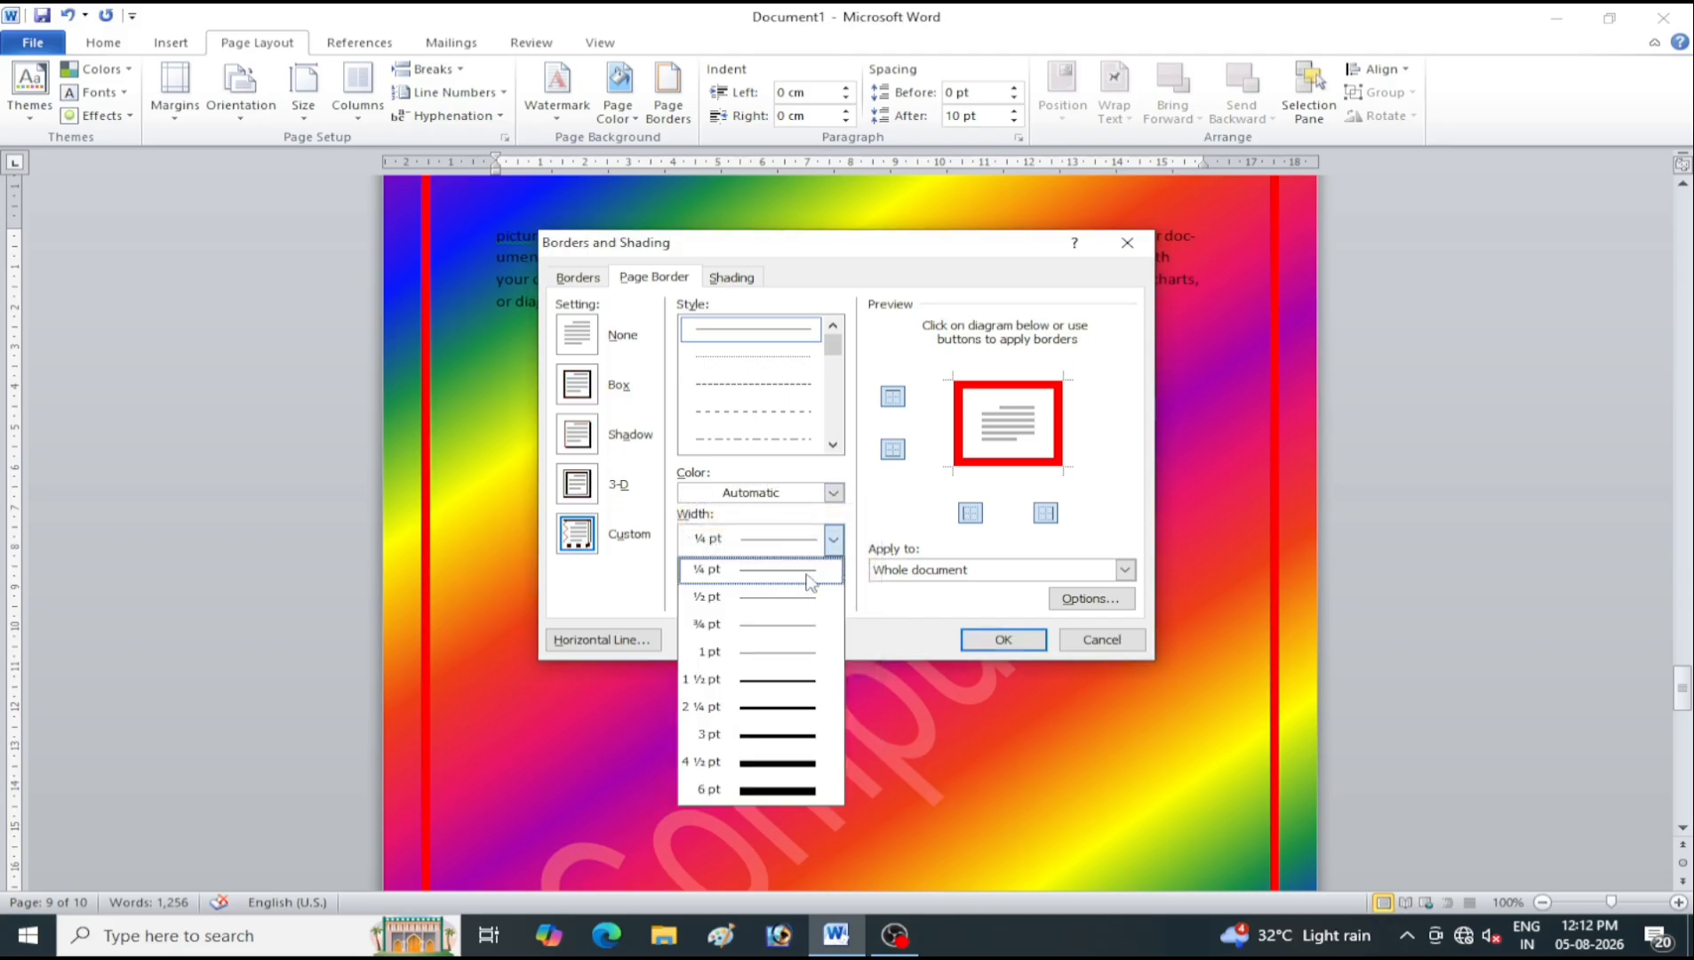
{"action": "left_click", "coordinate": [771, 576]}
{"action": "left_click", "coordinate": [833, 539]}
{"action": "left_click", "coordinate": [772, 596]}
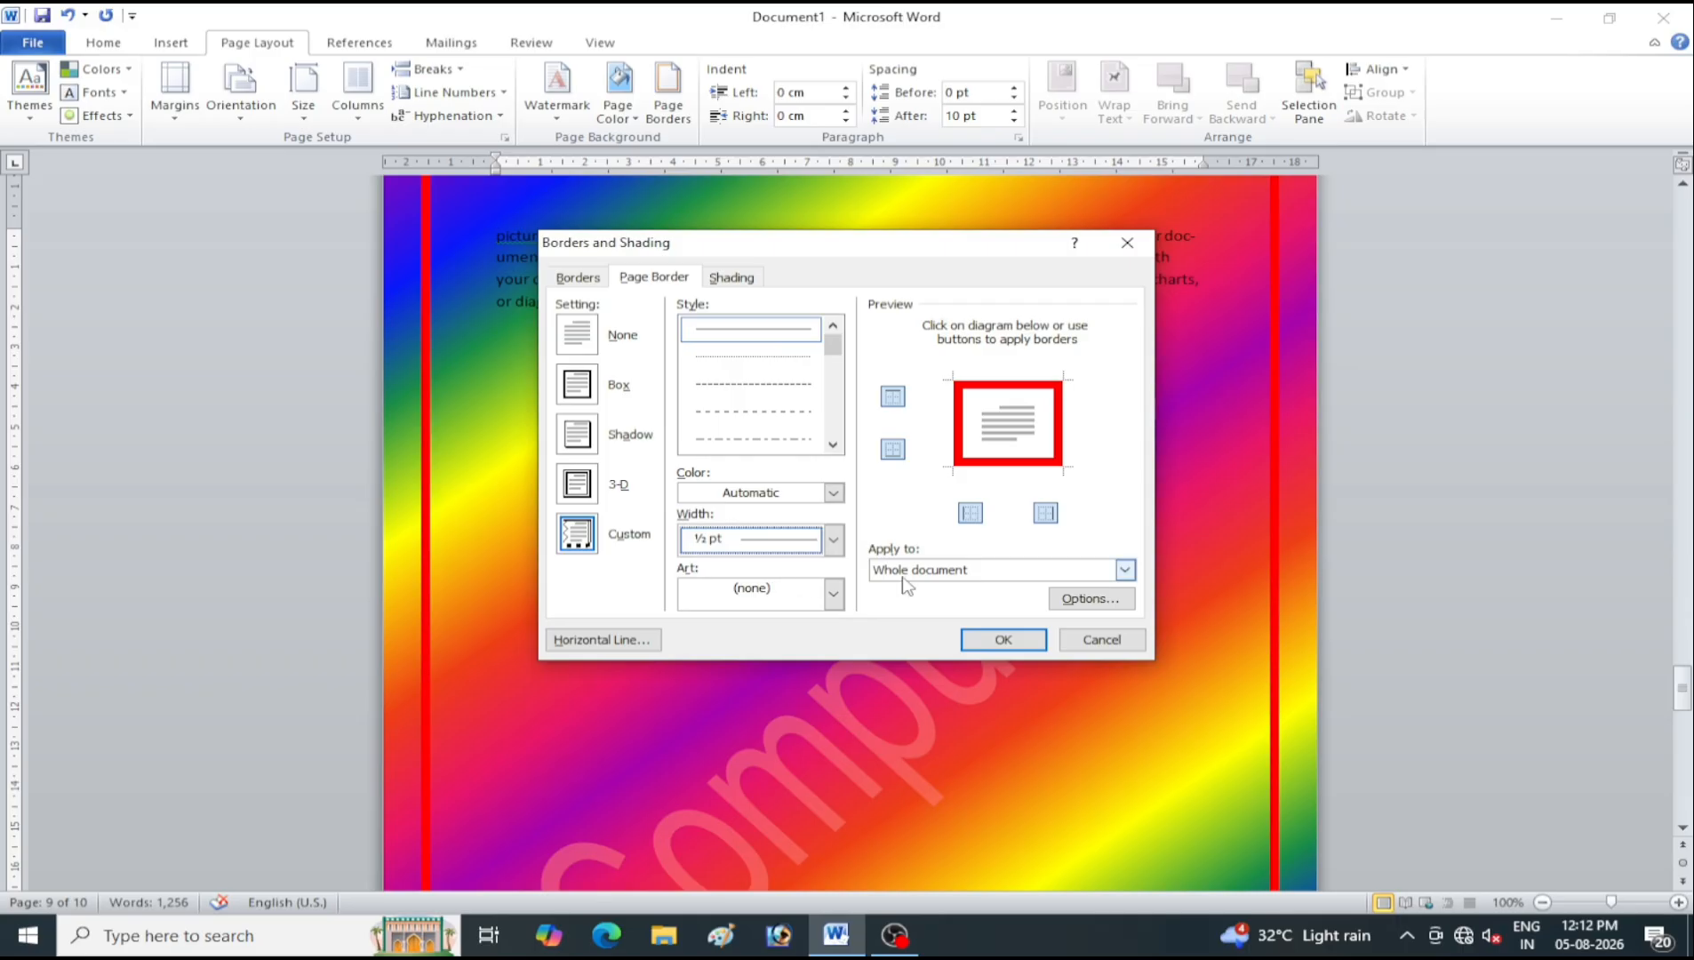
{"action": "left_click", "coordinate": [1002, 639]}
Change the whole document's box page border to Automatic color and ¼ pt width
{"action": "left_click", "coordinate": [668, 94]}
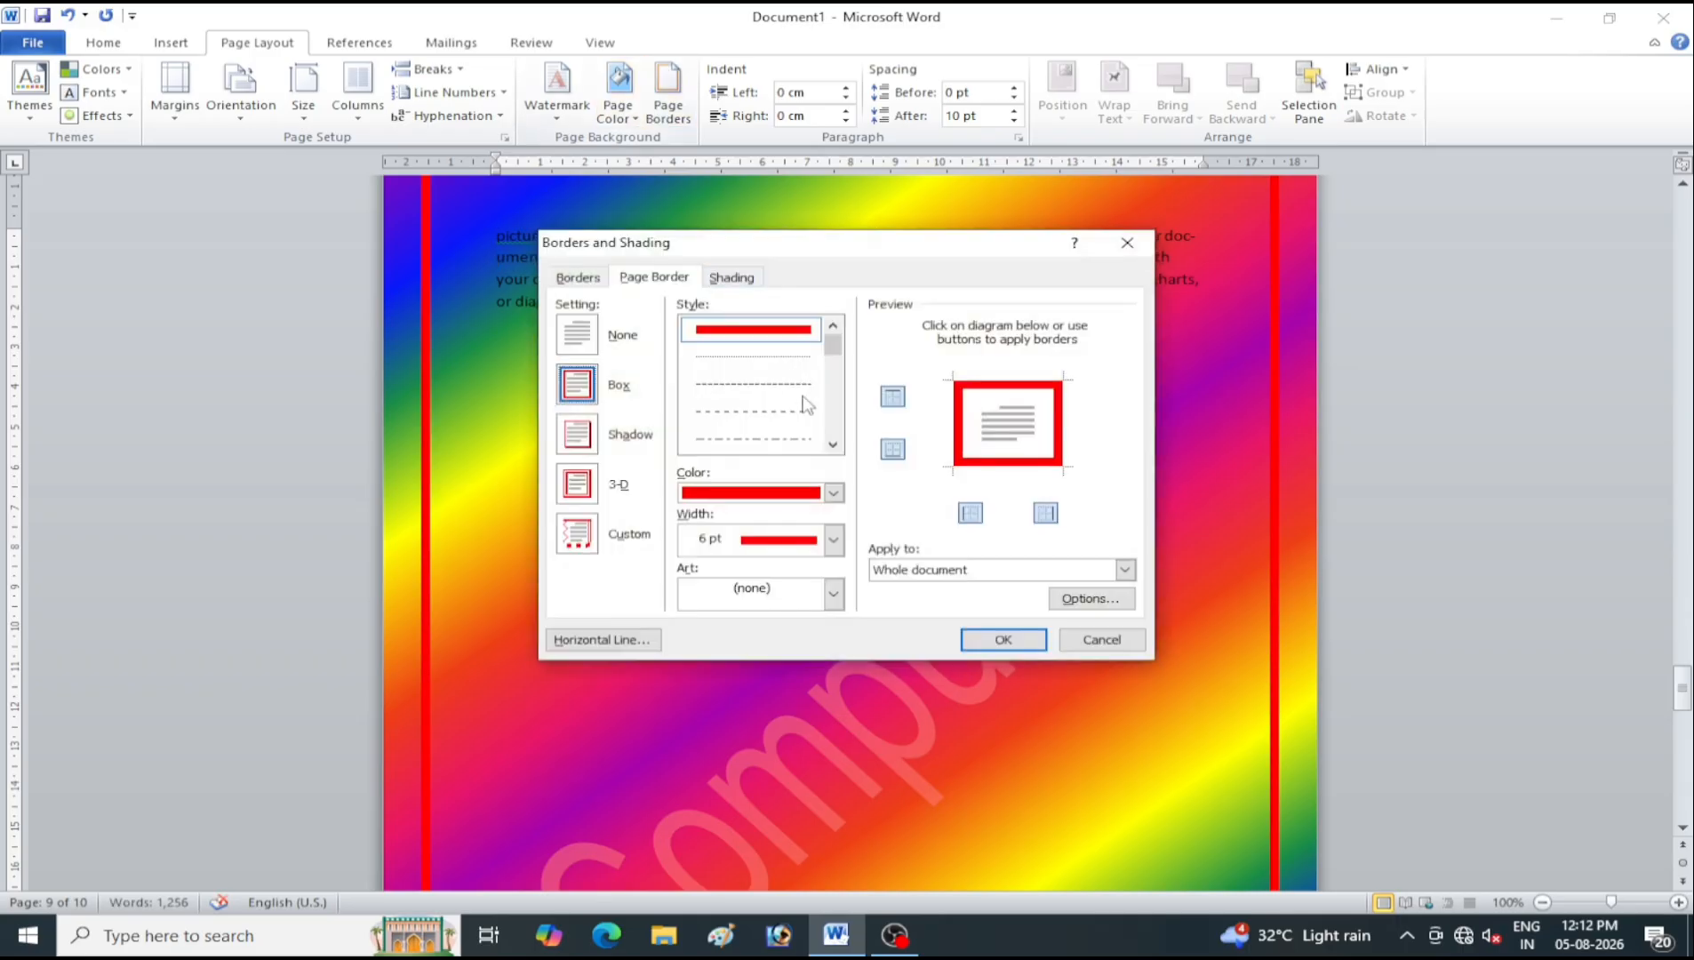
{"action": "left_click", "coordinate": [833, 492]}
{"action": "left_click", "coordinate": [720, 518]}
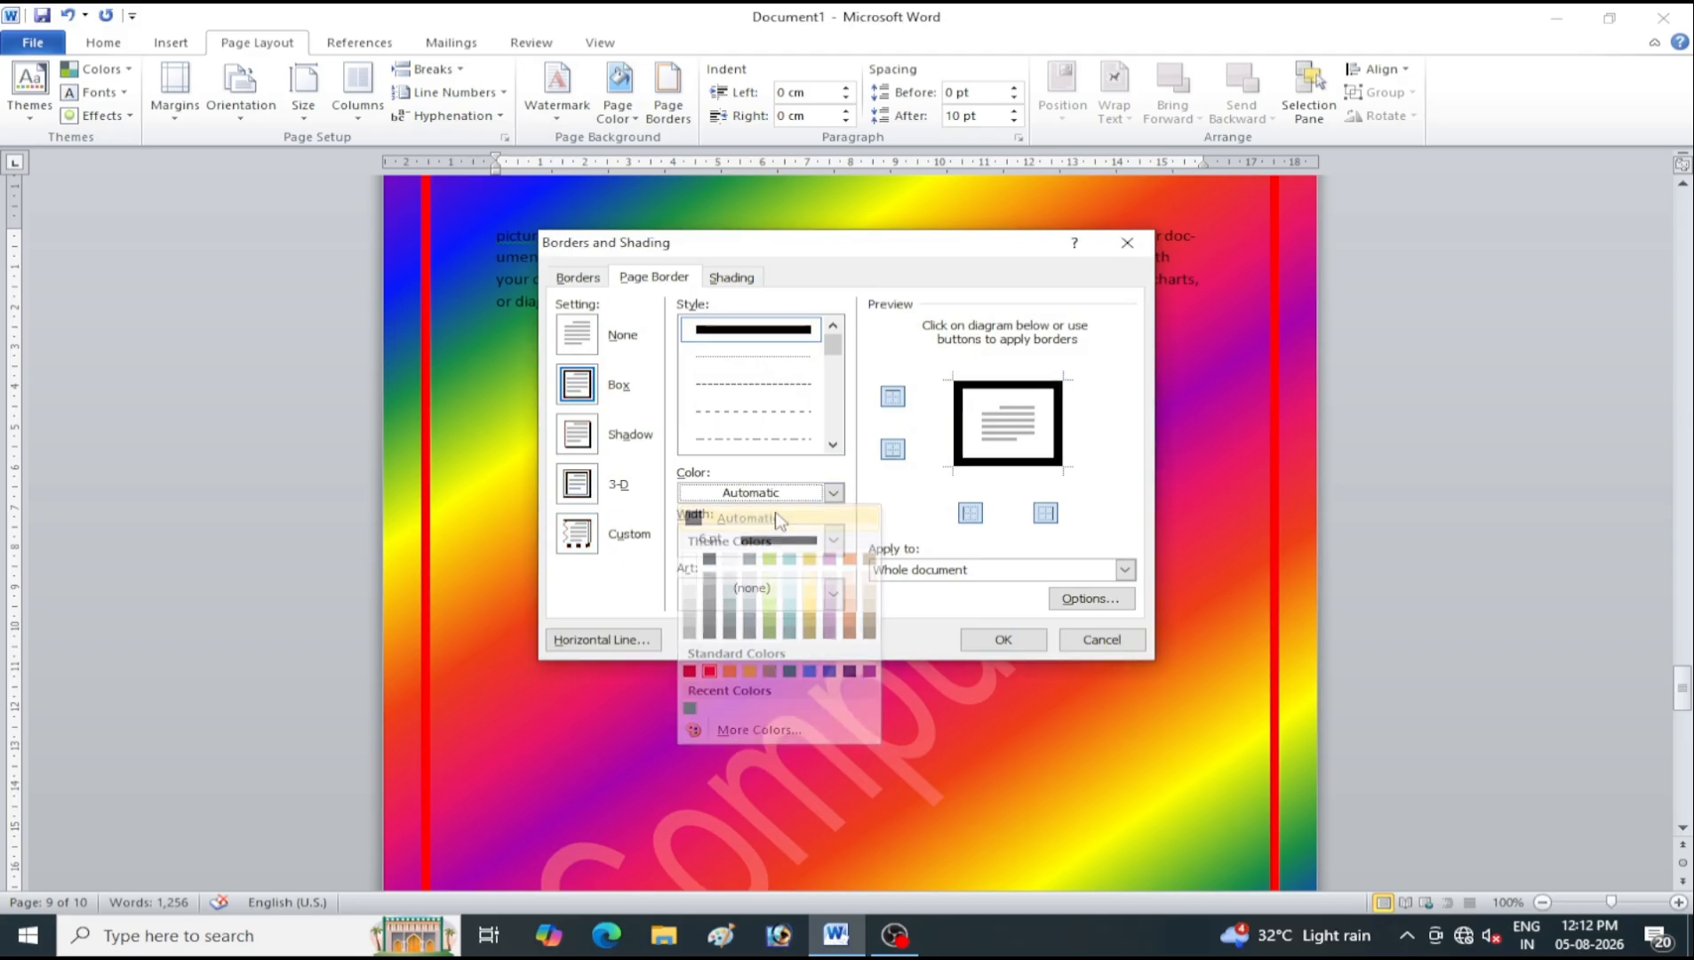
{"action": "left_click", "coordinate": [834, 539]}
{"action": "left_click", "coordinate": [782, 595]}
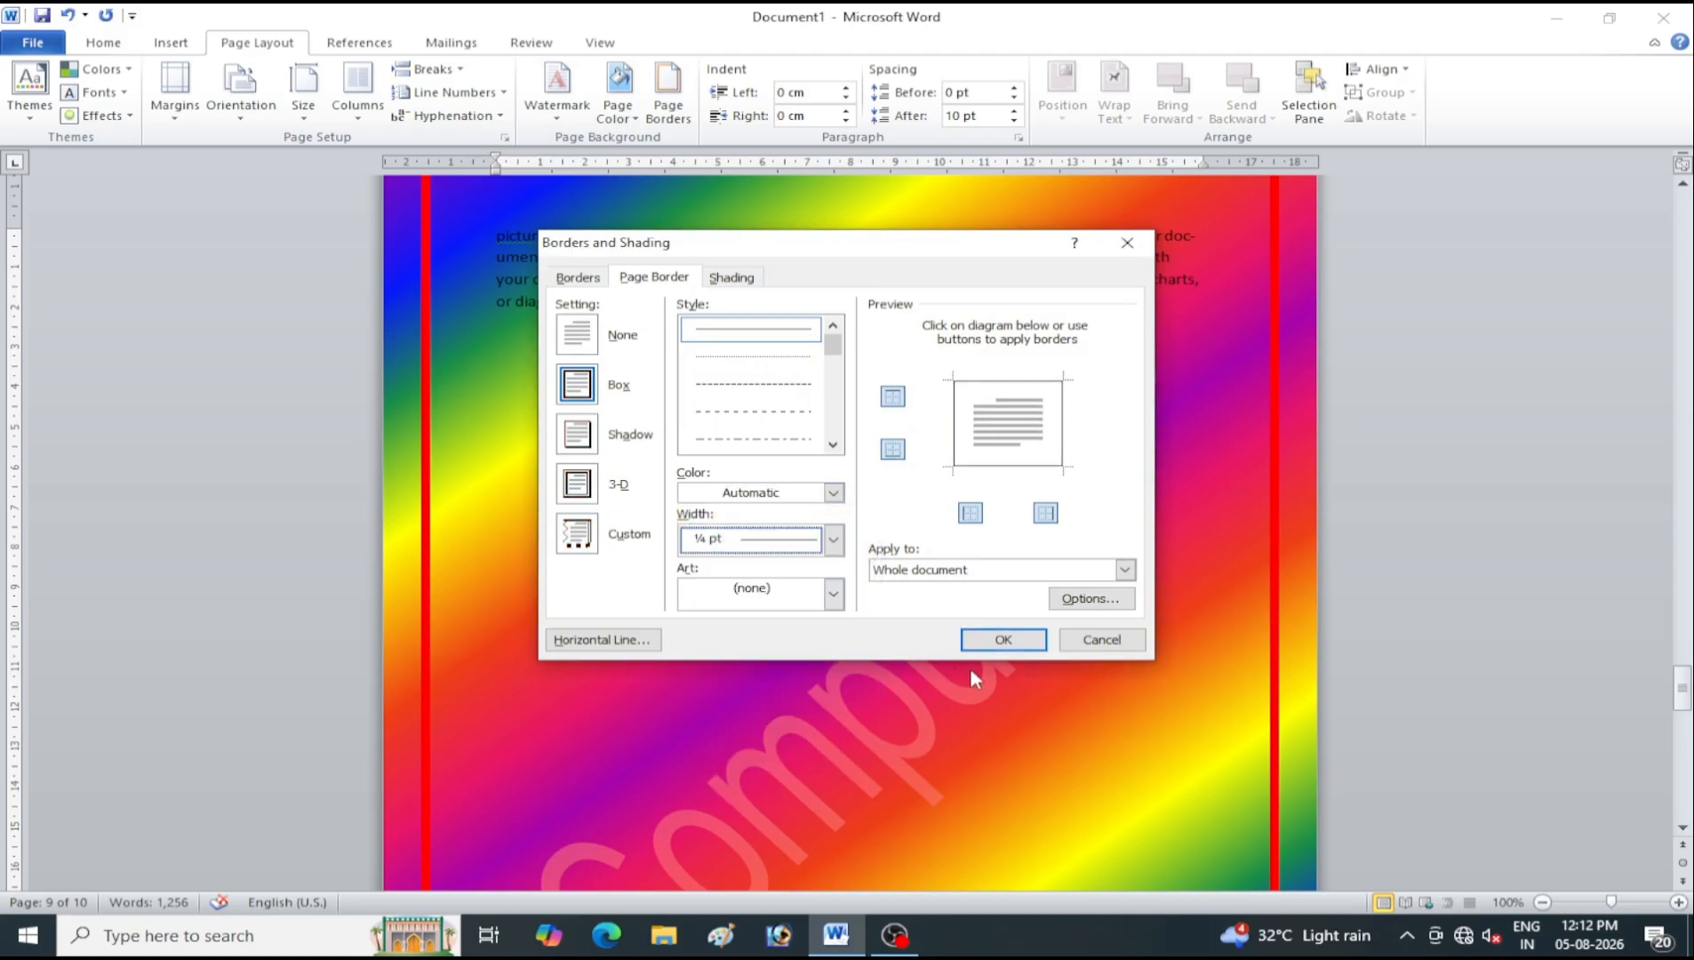
{"action": "left_click", "coordinate": [1001, 640]}
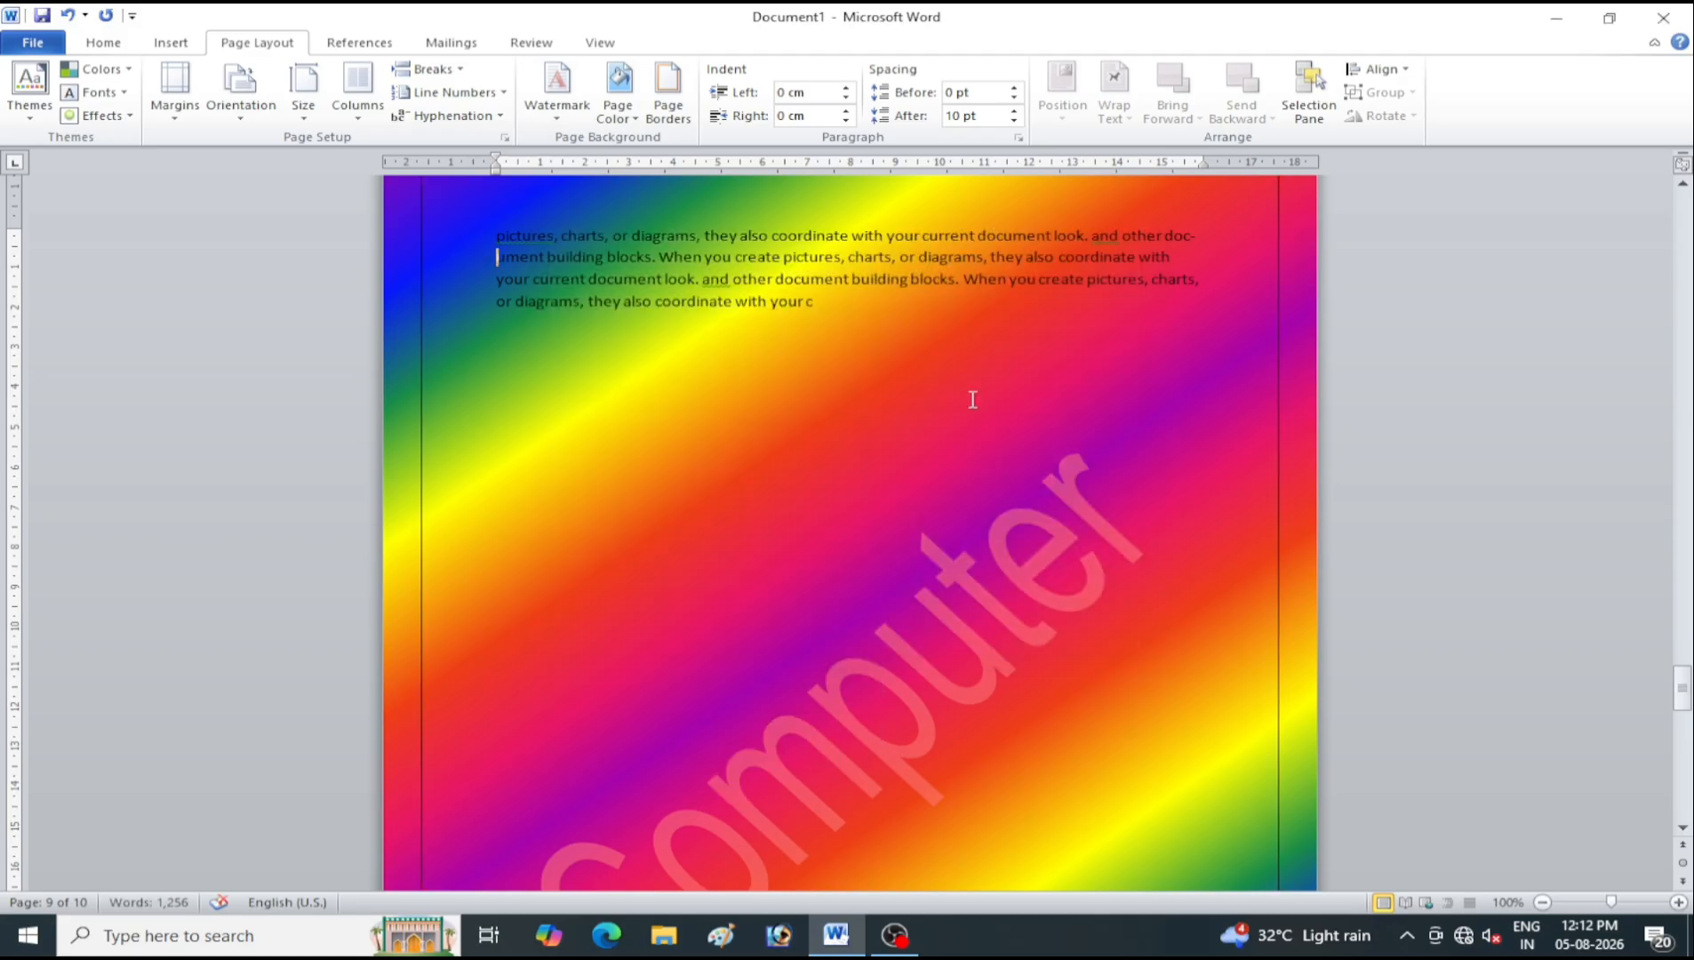
Apply the red hearts art border to the pages of the whole document
{"action": "left_click", "coordinate": [668, 93]}
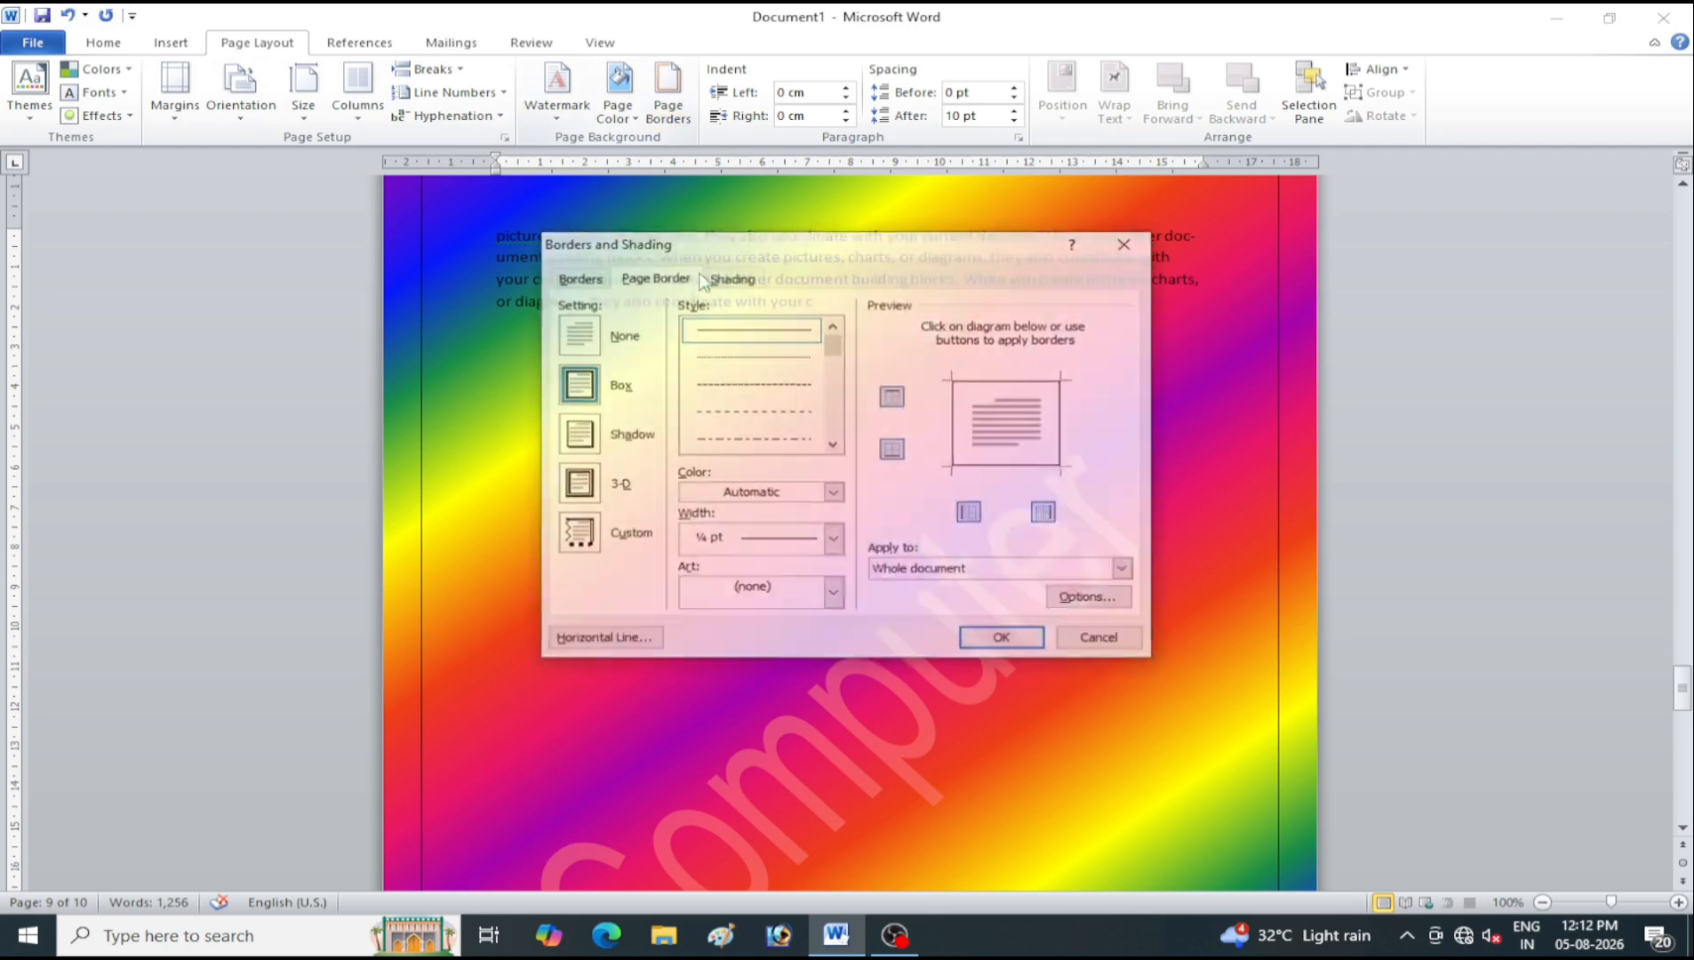
{"action": "left_click", "coordinate": [832, 593]}
{"action": "scroll", "coordinate": [739, 683], "scroll_direction": "down", "scroll_amount": 2}
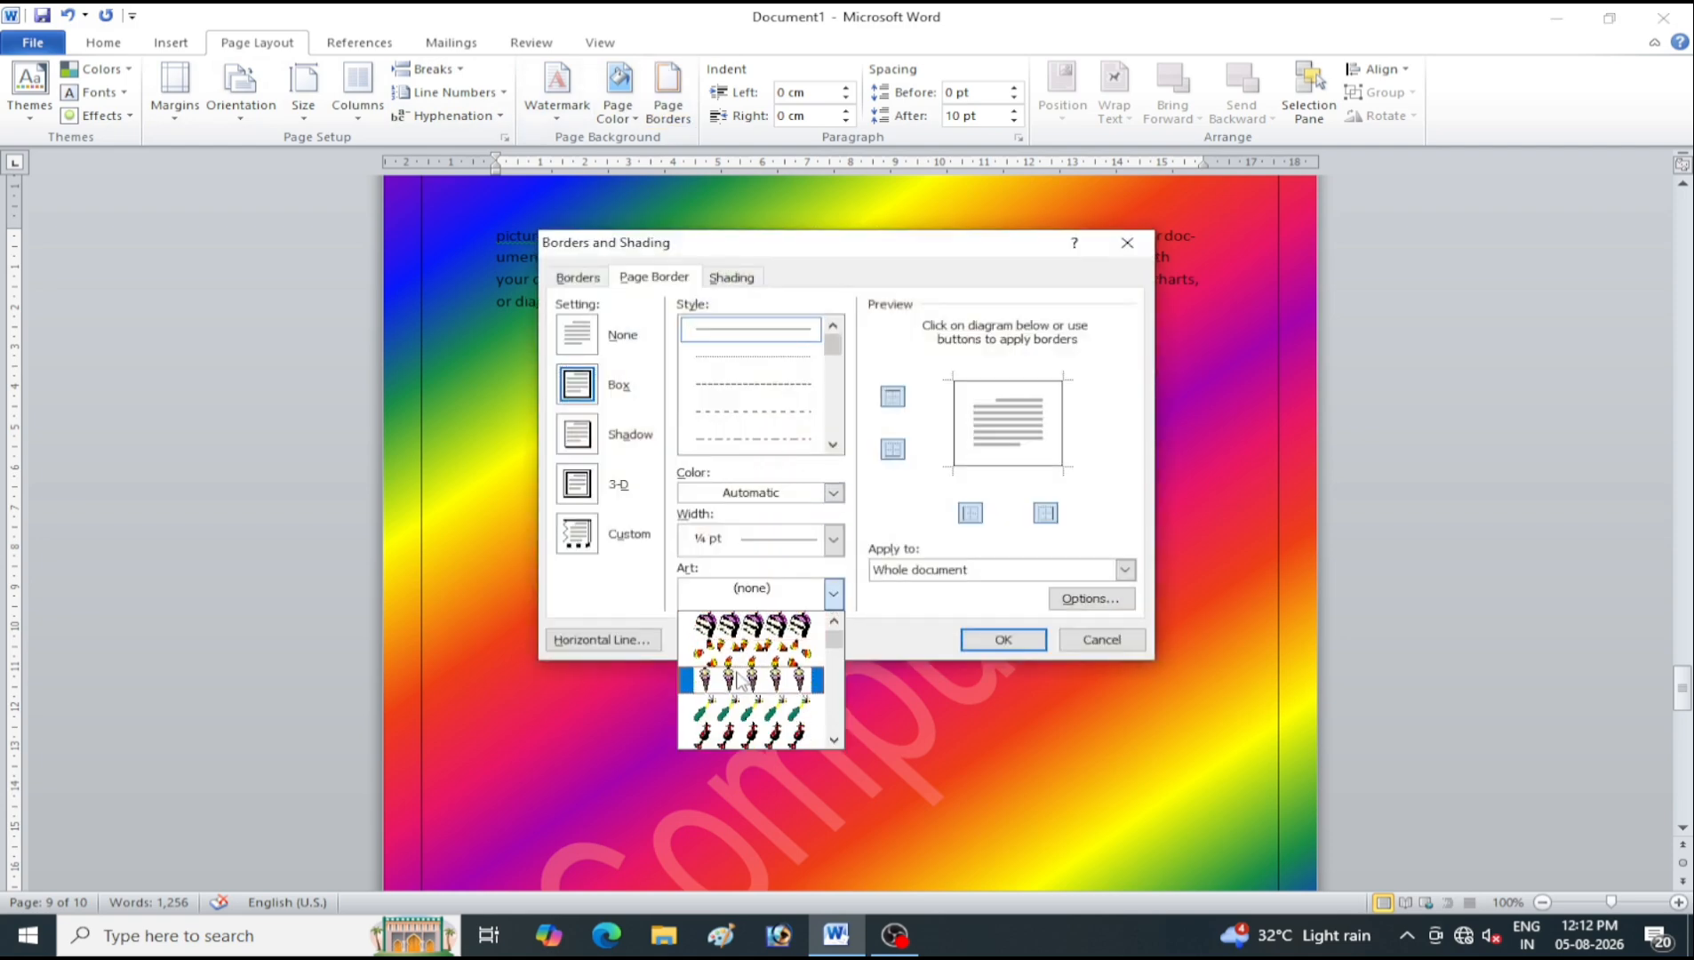
{"action": "scroll", "coordinate": [744, 695], "scroll_direction": "down", "scroll_amount": 8}
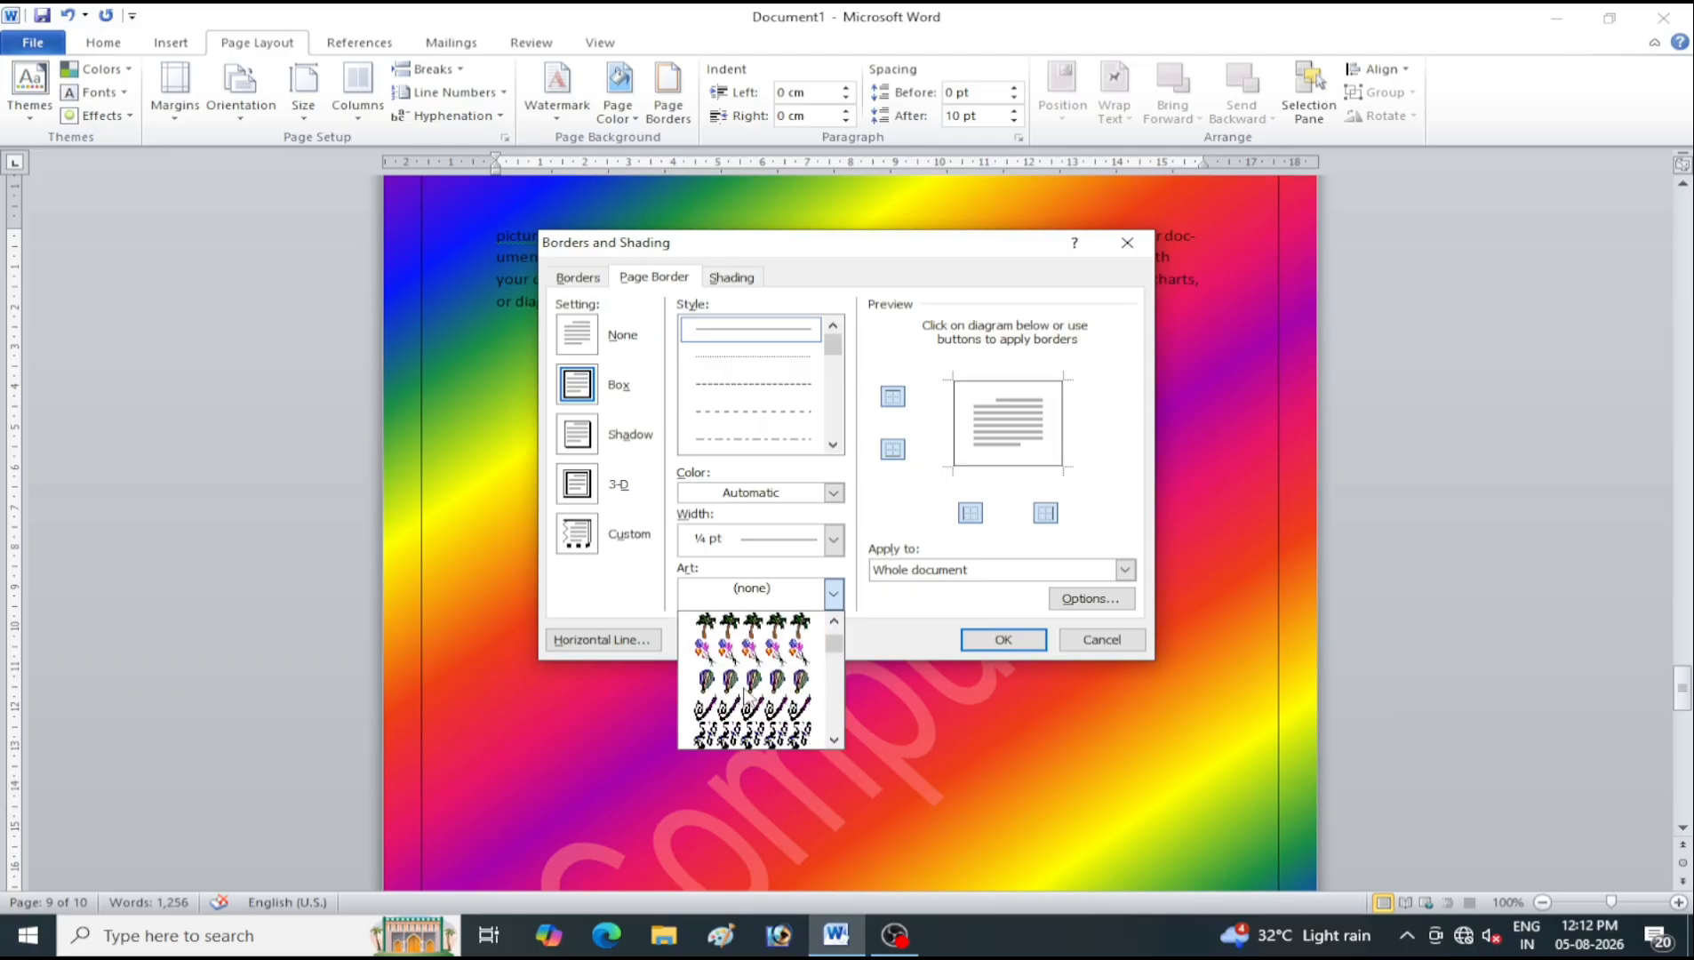
{"action": "scroll", "coordinate": [744, 695], "scroll_direction": "down", "scroll_amount": 1}
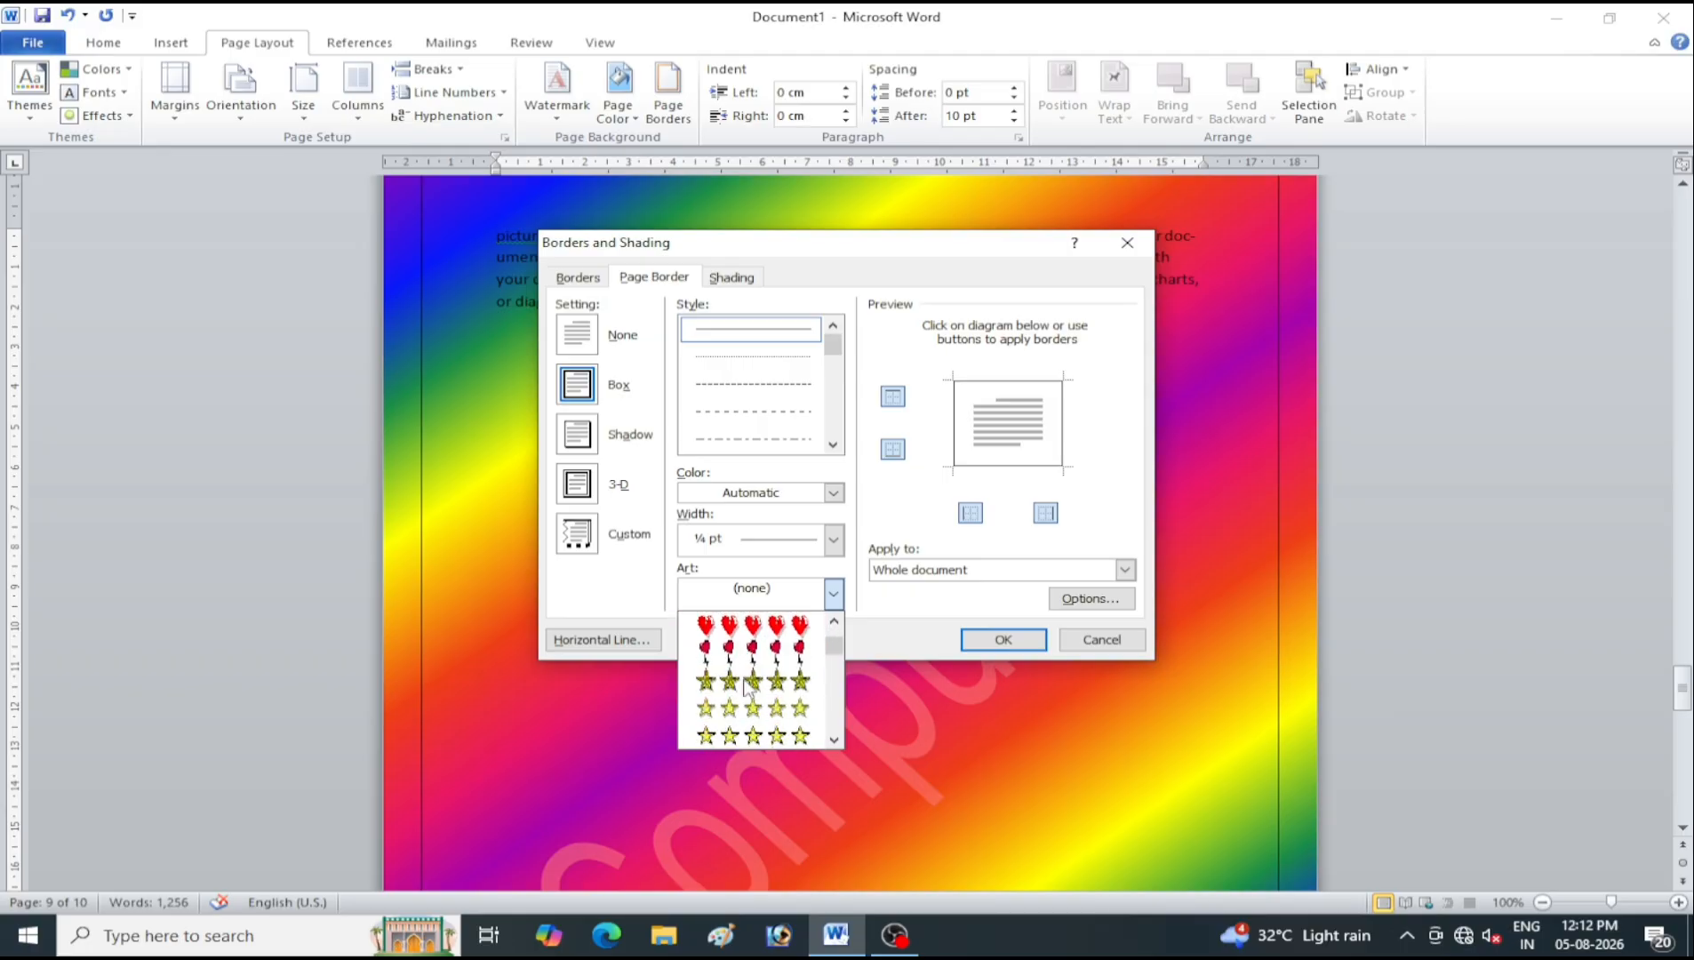
{"action": "left_click", "coordinate": [757, 627]}
{"action": "left_click", "coordinate": [1003, 642]}
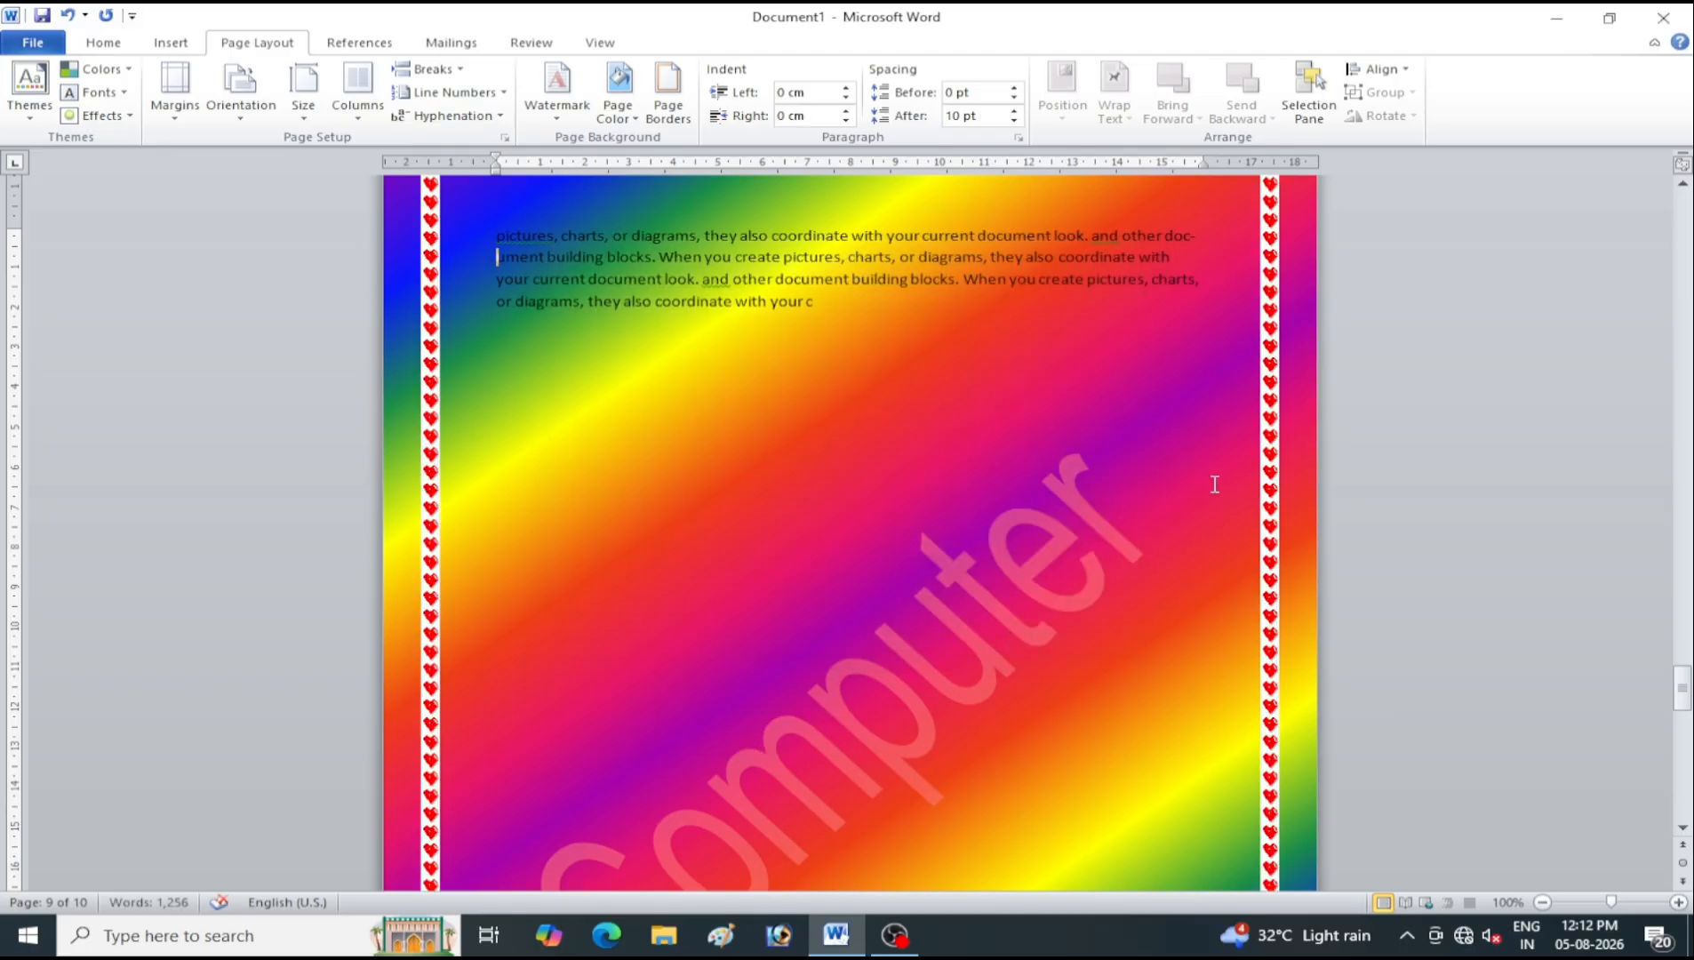
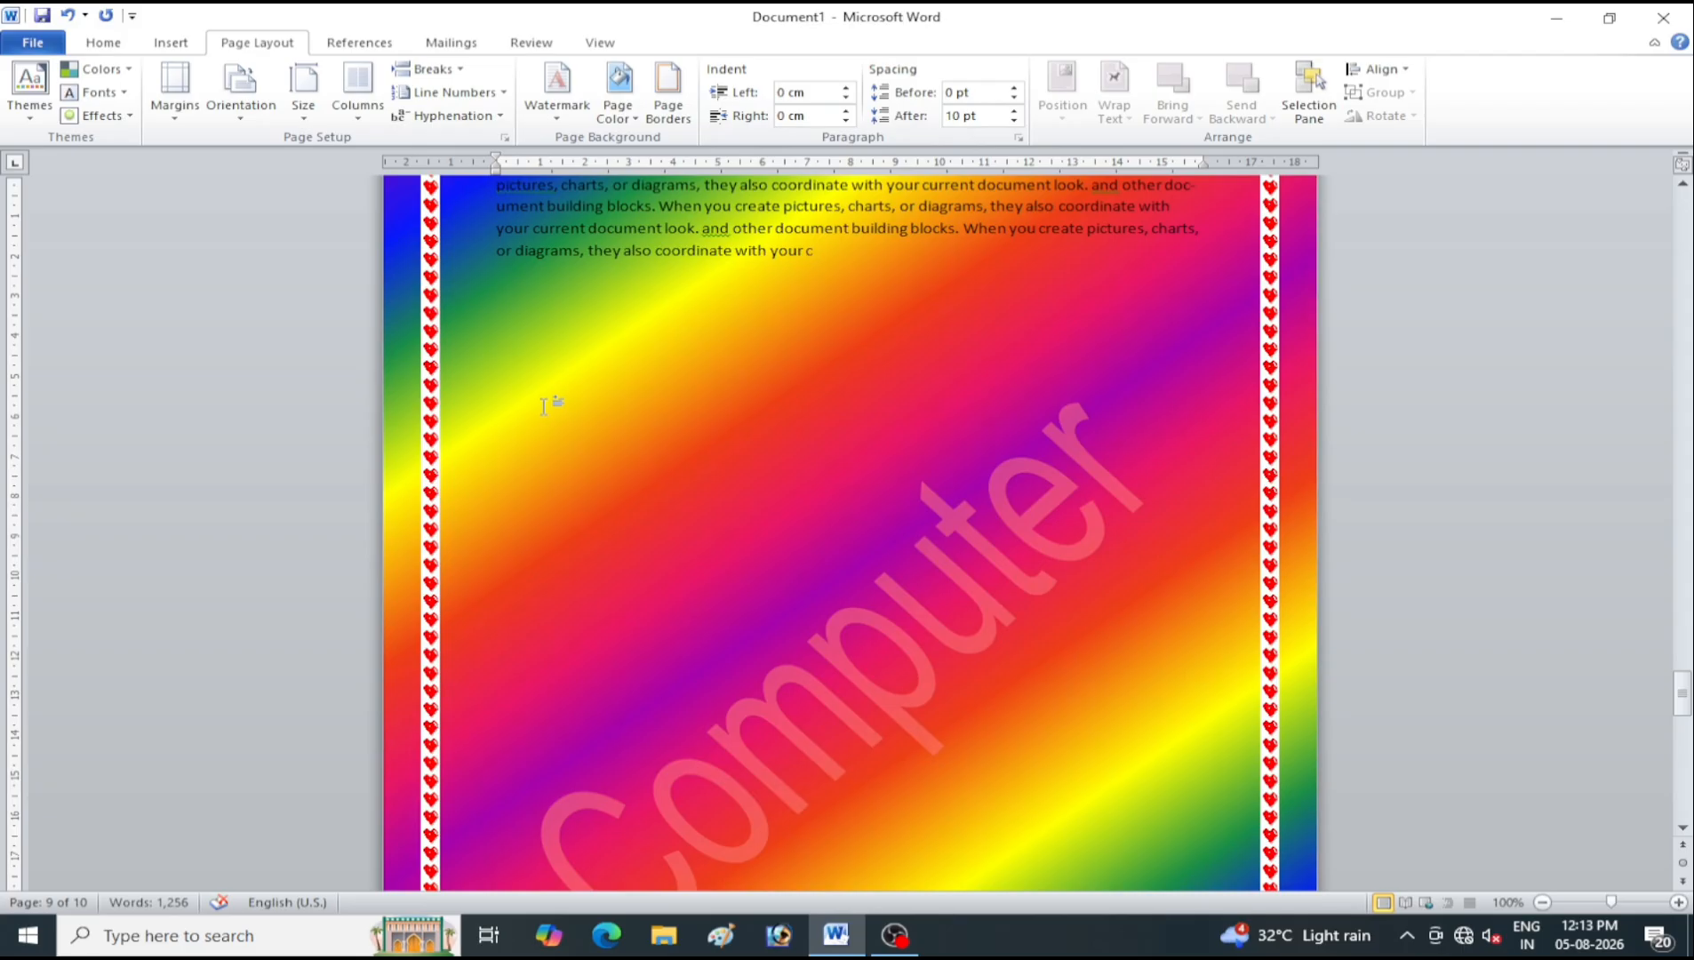
Reset the page color to No Color and generate sample paragraphs with =rand() below the existing text on page 9
{"action": "left_click", "coordinate": [618, 93]}
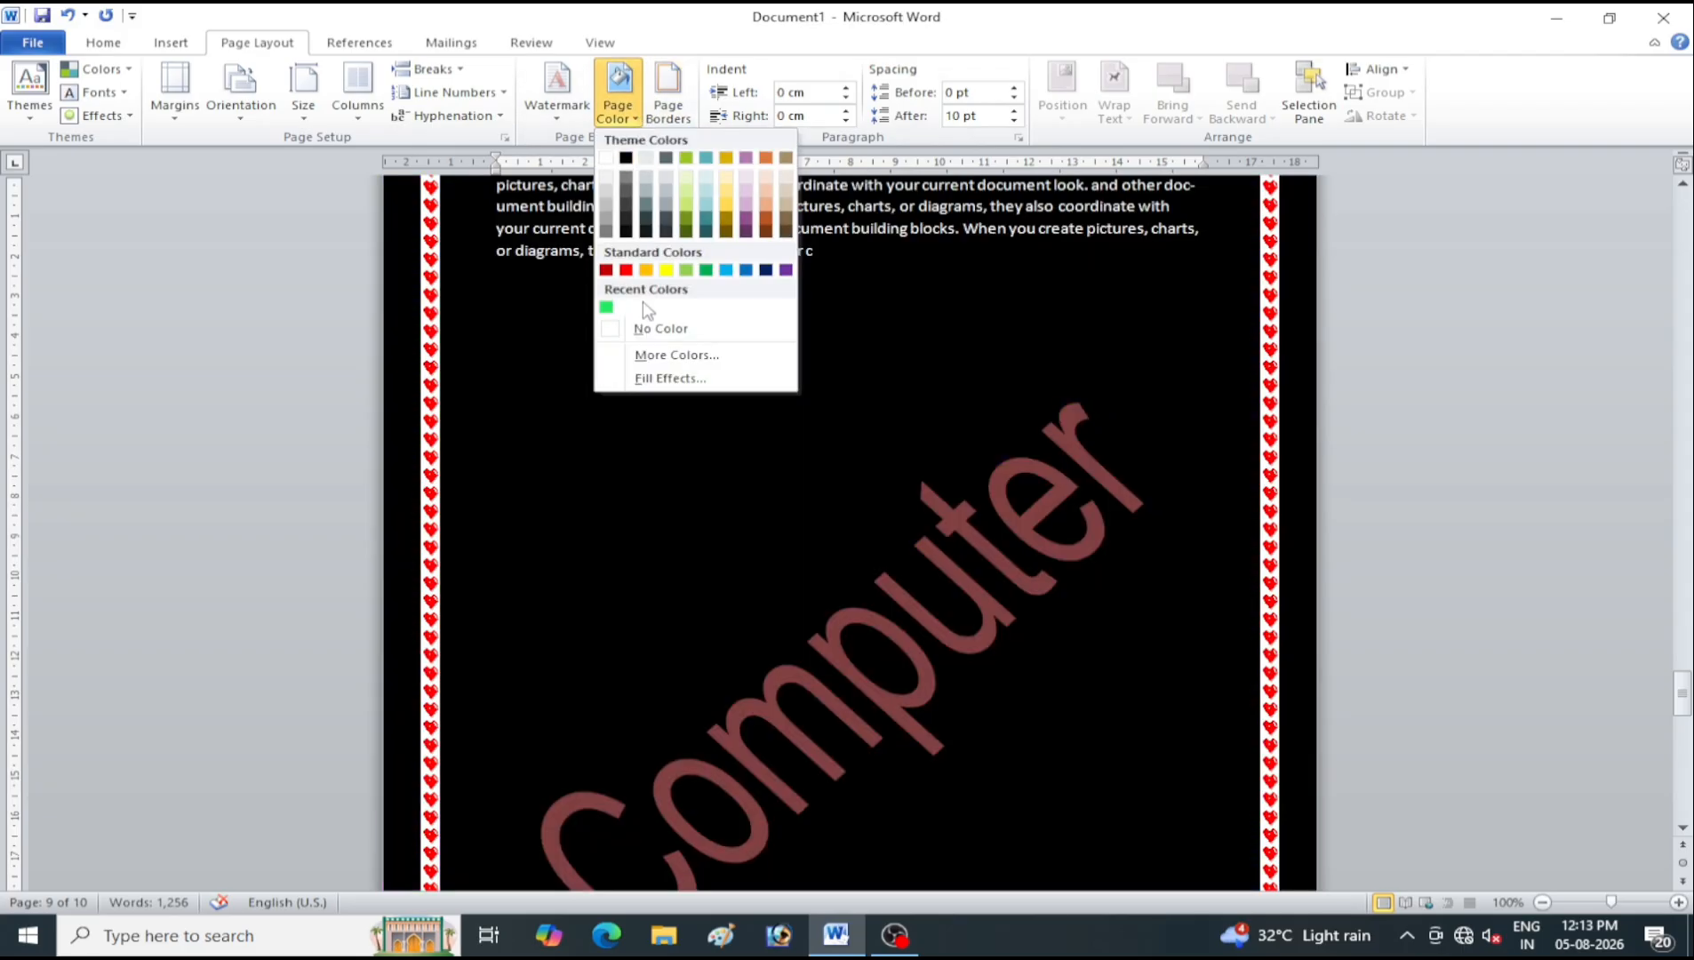
{"action": "left_click", "coordinate": [659, 329]}
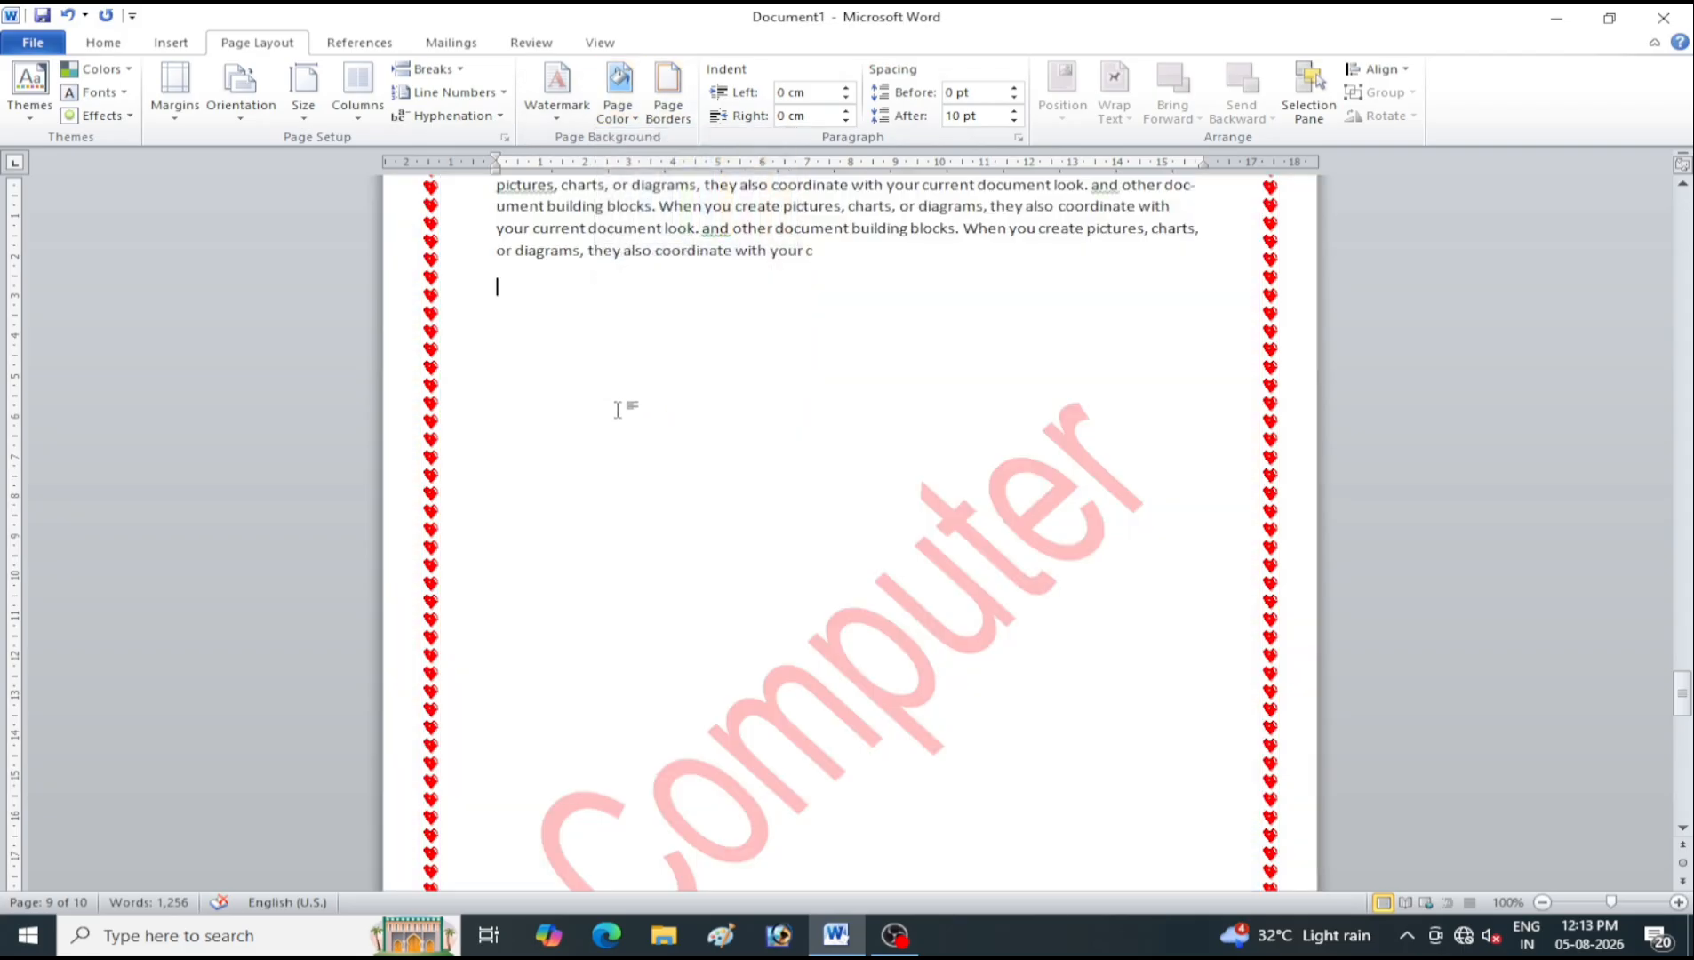
{"action": "key", "text": "Return"}
{"action": "type", "text": "=rand()"}
{"action": "key", "text": "Return"}
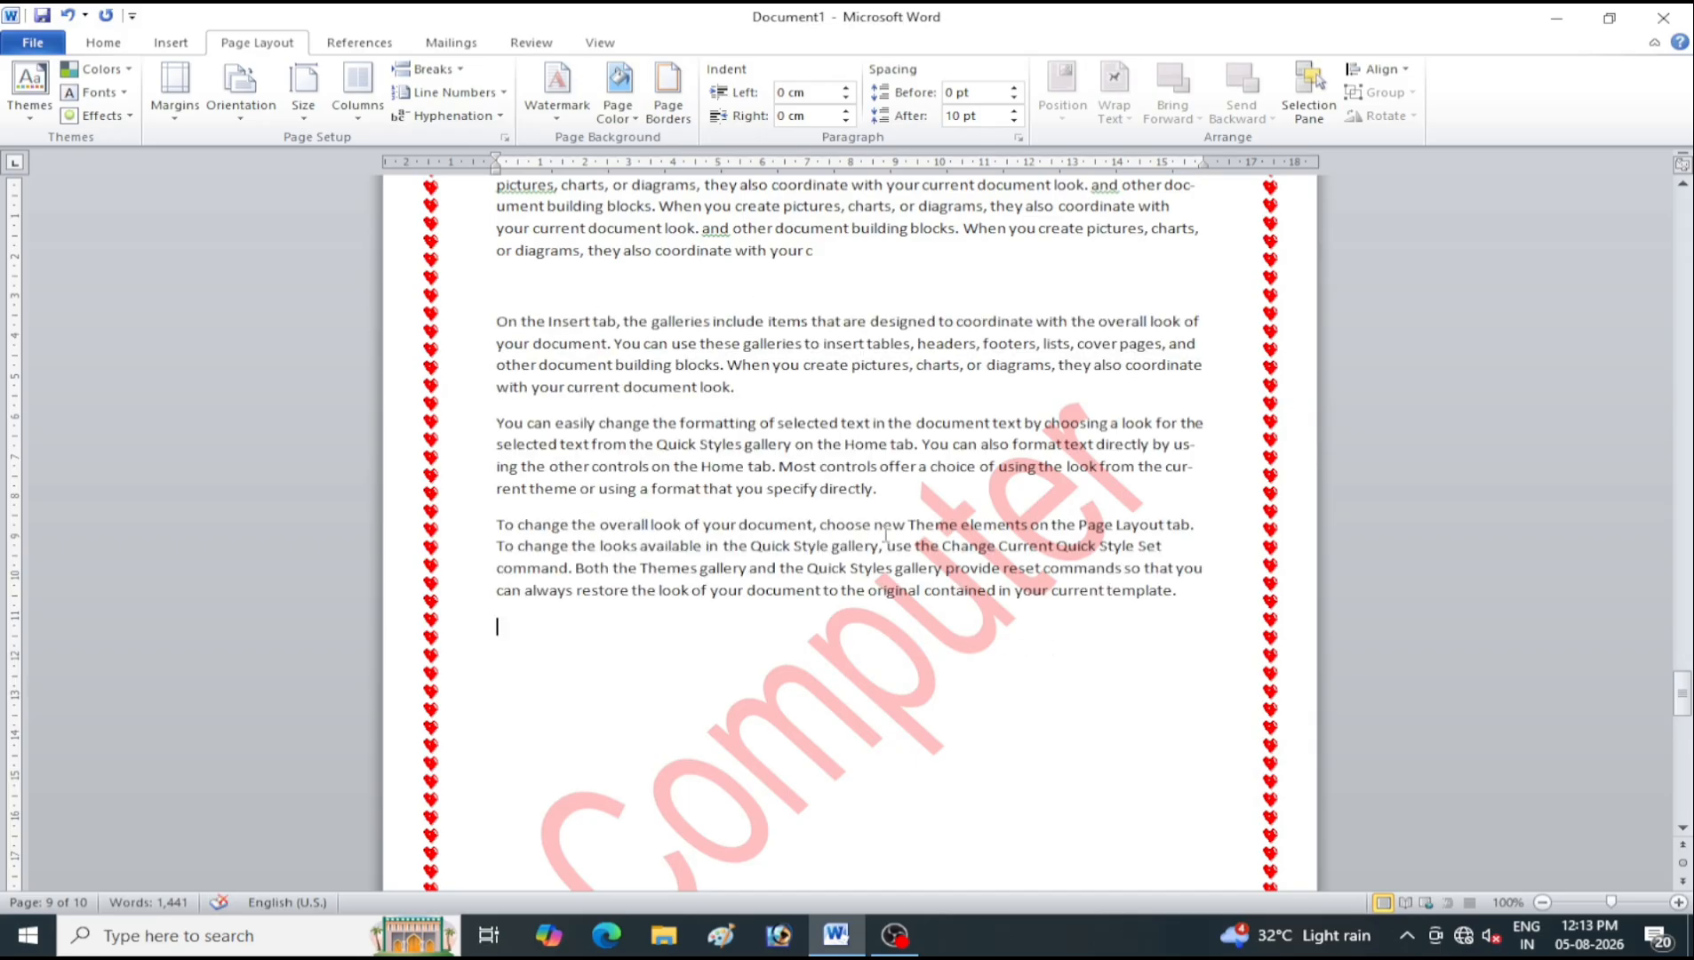
Set the spacing before the three new sample paragraphs to 48 pt
{"action": "left_click_drag", "start_coordinate": [1206, 635], "coordinate": [449, 320]}
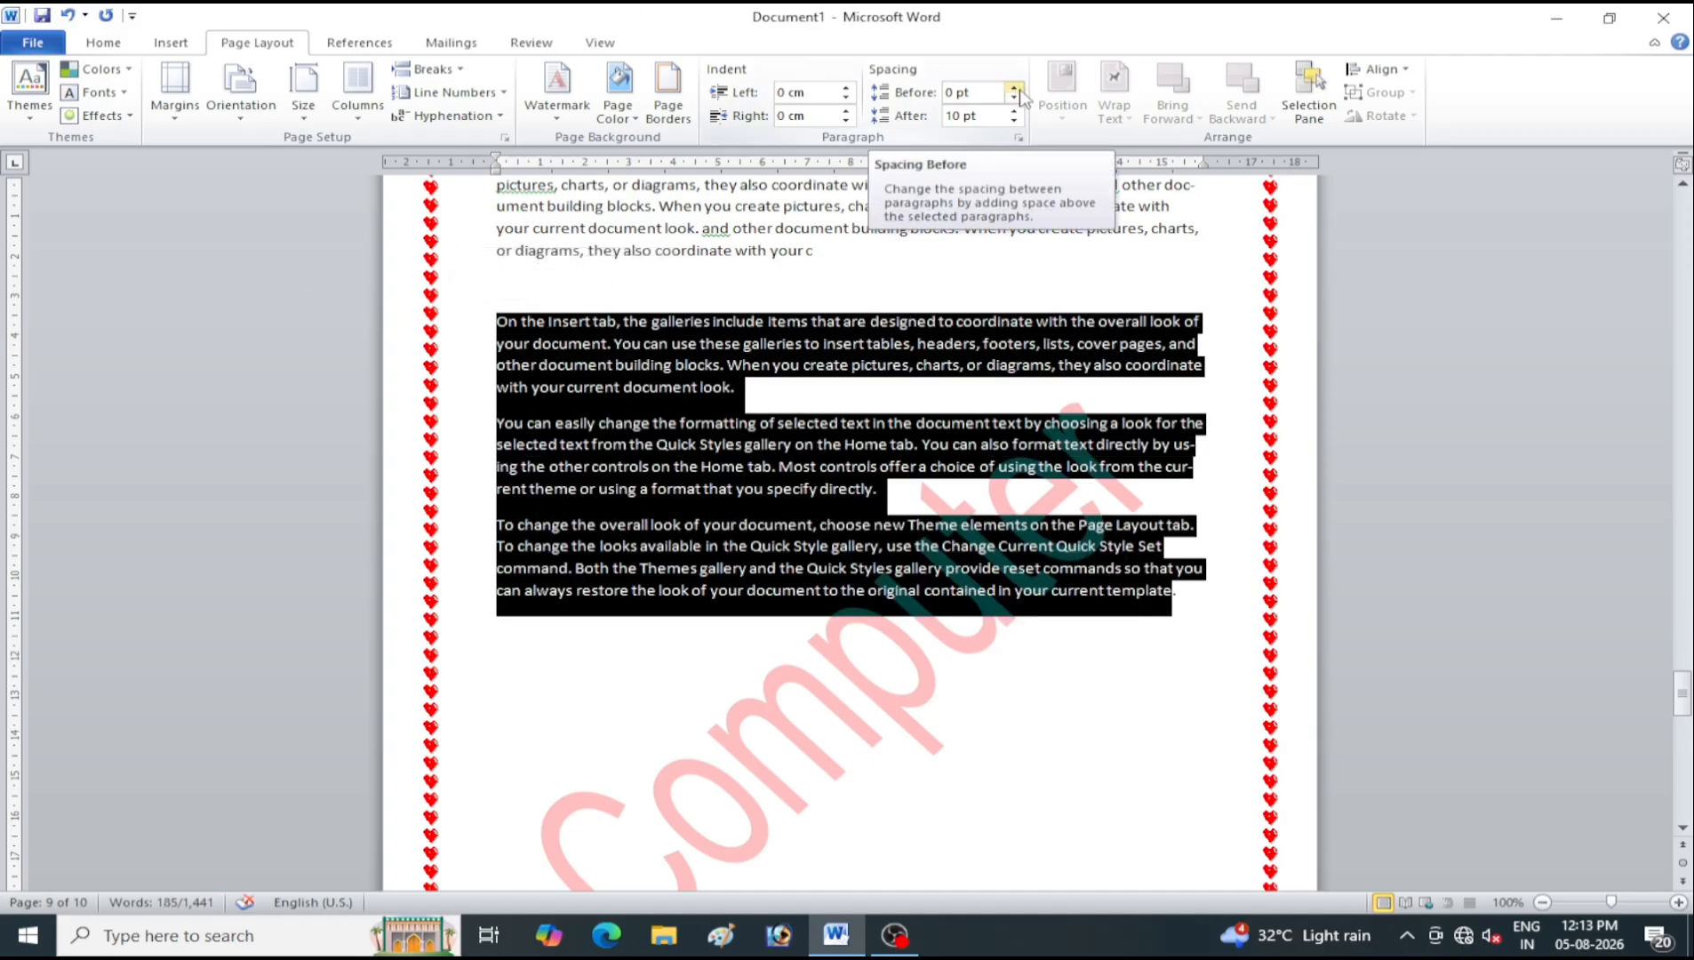
{"action": "left_click", "coordinate": [1018, 89]}
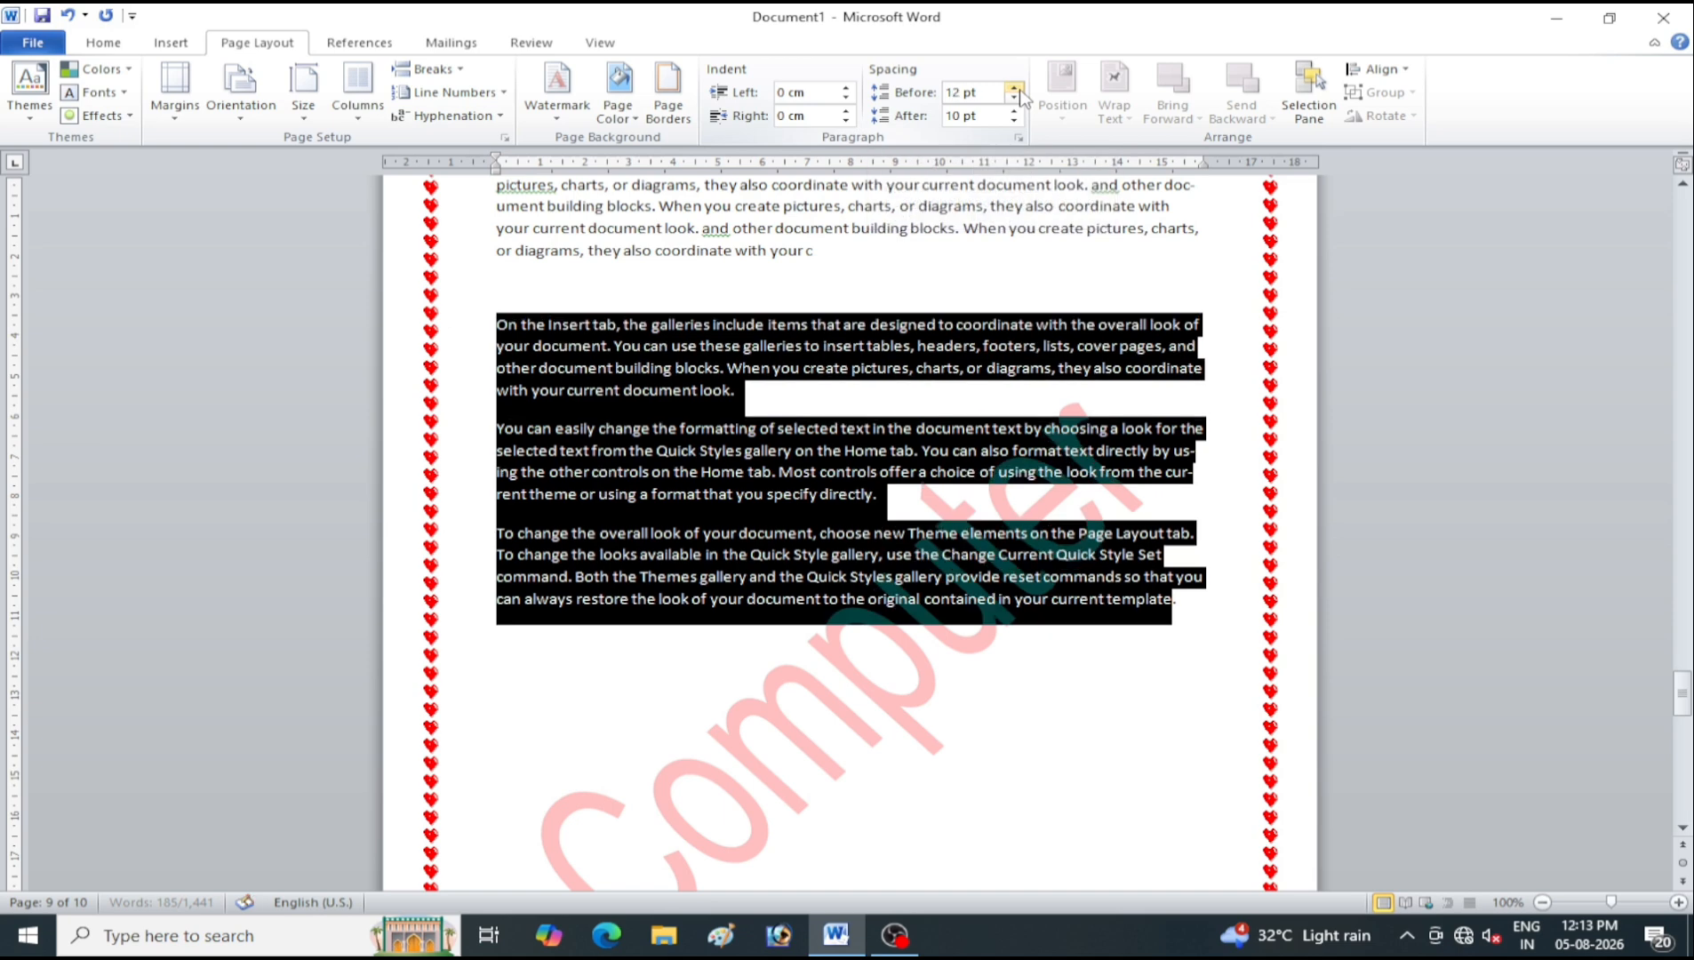
{"action": "left_click", "coordinate": [1018, 89]}
{"action": "left_click", "coordinate": [1018, 89]}
{"action": "left_click", "coordinate": [1019, 89]}
{"action": "left_click", "coordinate": [1018, 89]}
{"action": "left_click", "coordinate": [1019, 89]}
{"action": "left_click", "coordinate": [1019, 90]}
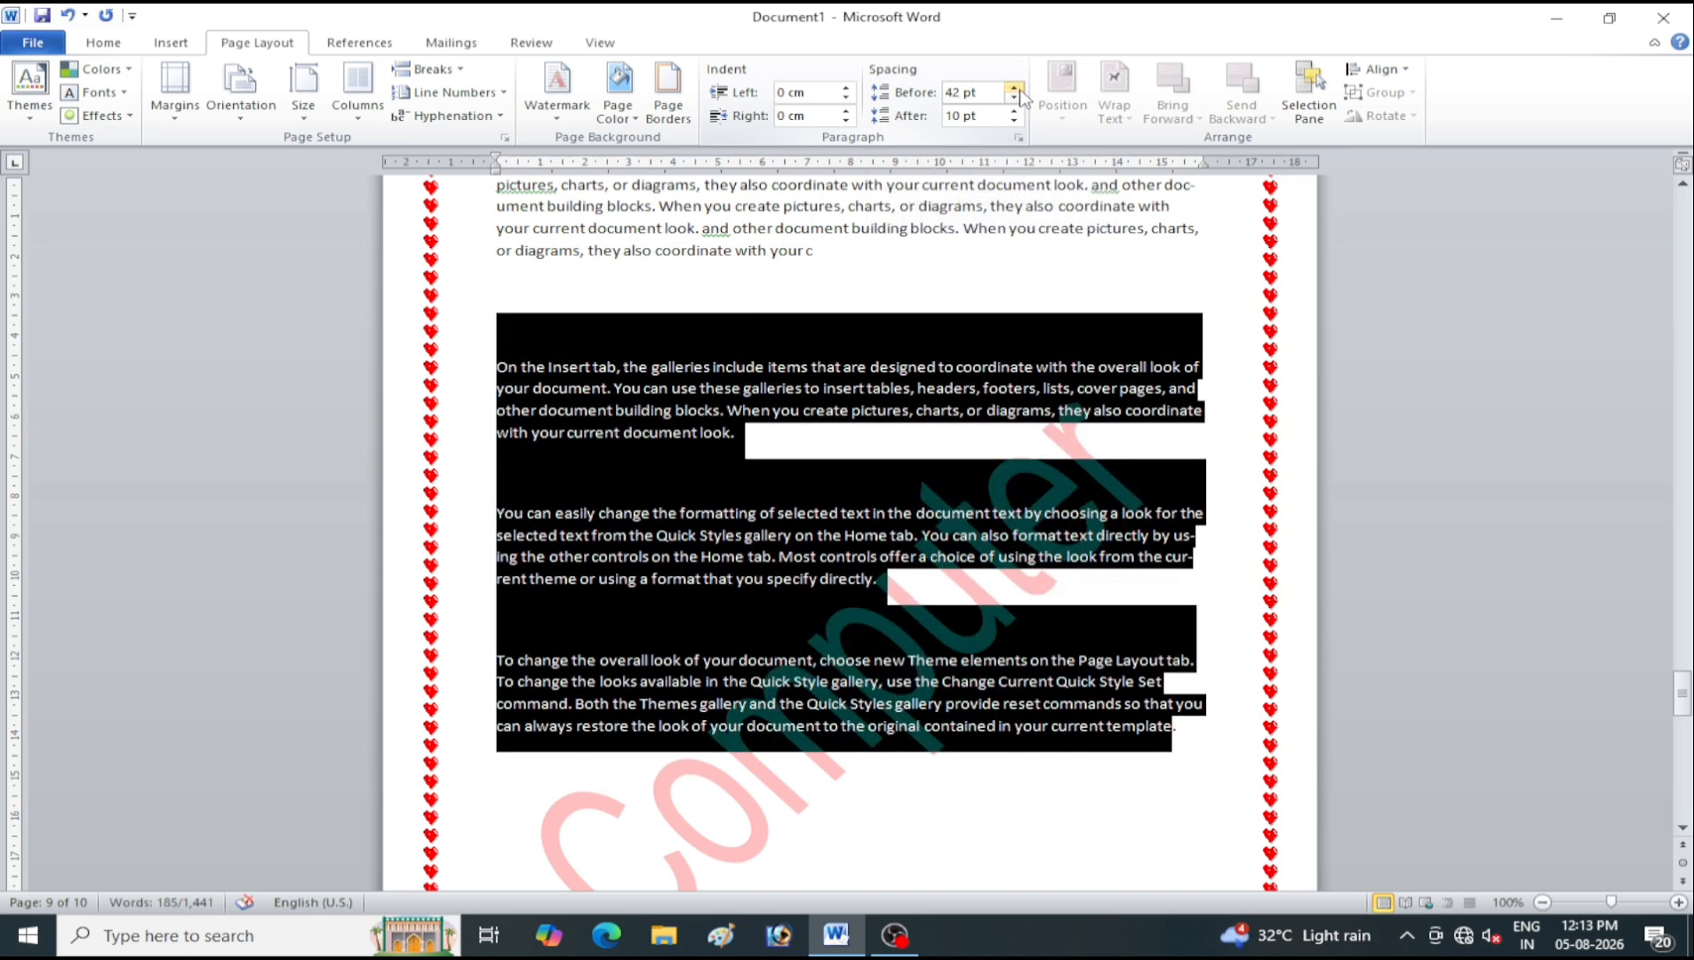
{"action": "left_click", "coordinate": [1018, 88]}
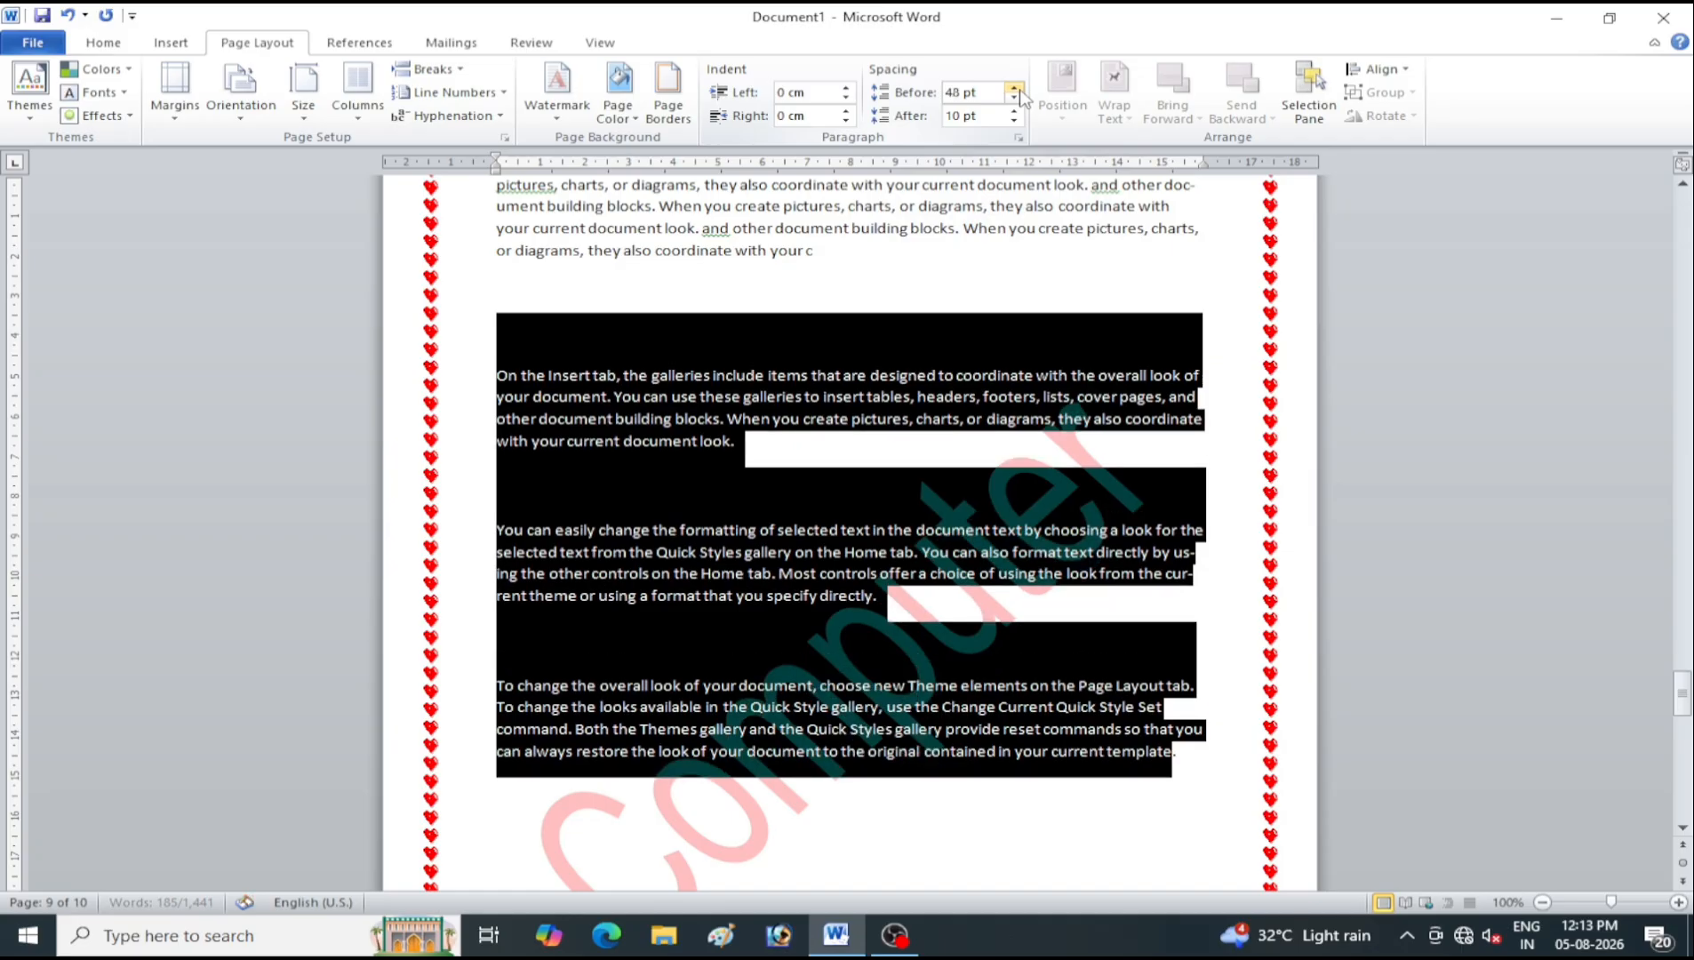
Increase the spacing before the three selected sample paragraphs to 108 pt
{"action": "left_click", "coordinate": [1018, 89]}
{"action": "left_click", "coordinate": [1019, 89]}
{"action": "left_click", "coordinate": [1019, 89]}
{"action": "left_click", "coordinate": [1018, 89]}
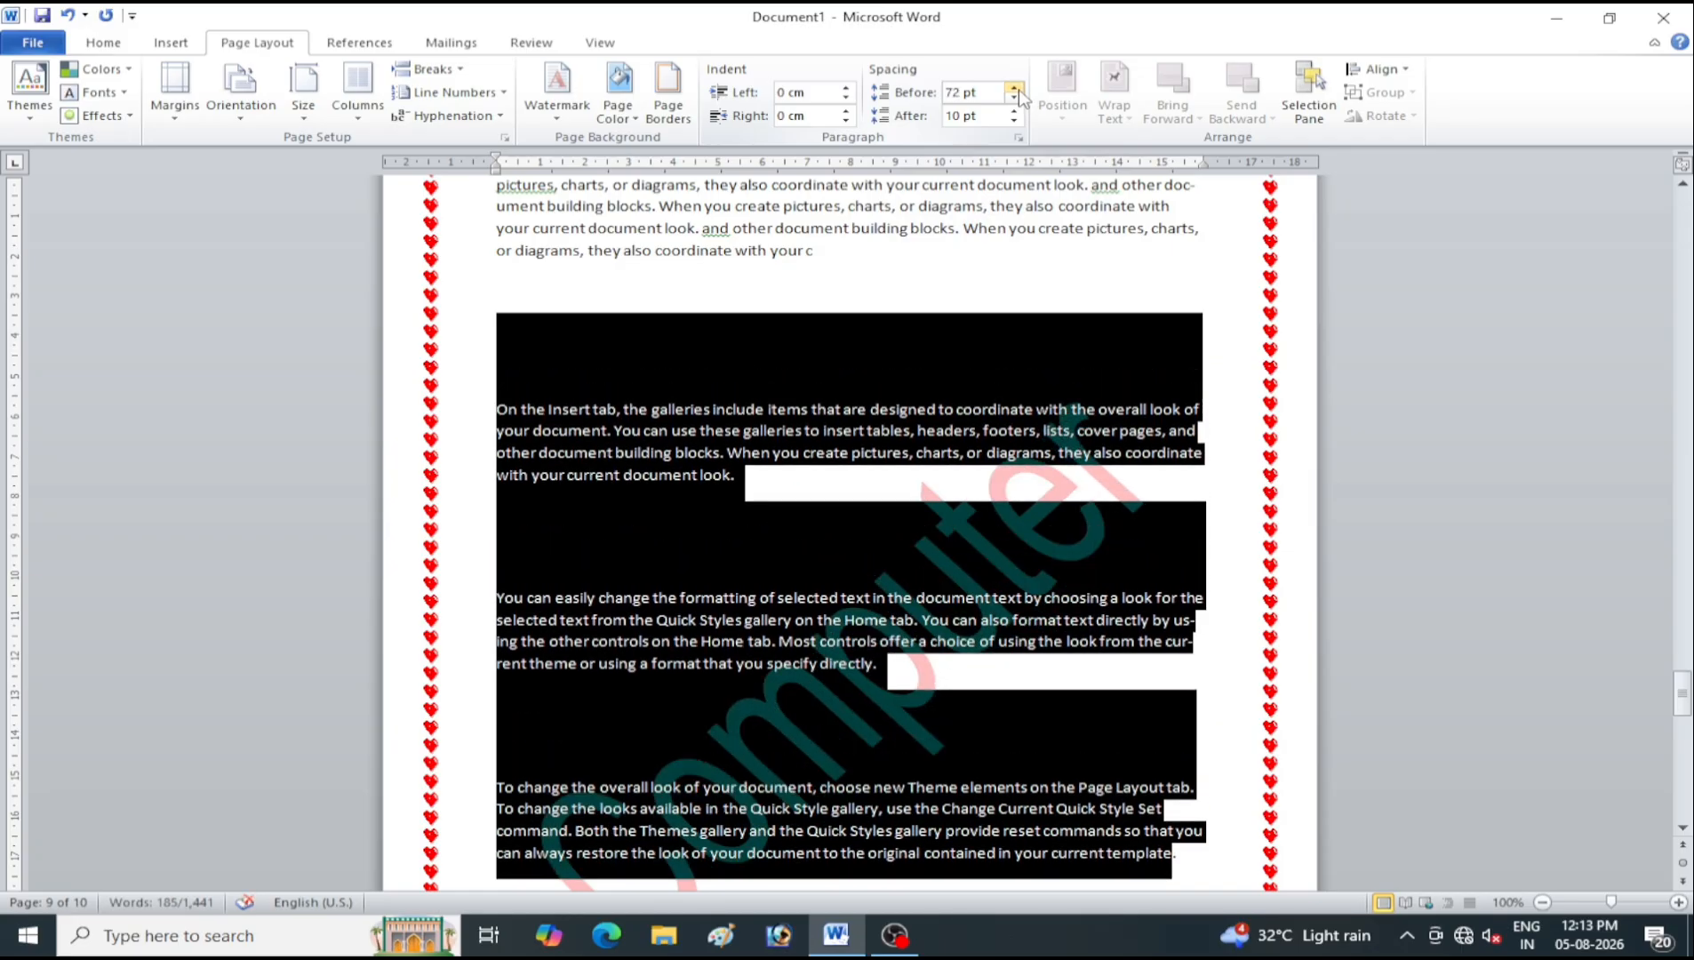
{"action": "left_click", "coordinate": [1019, 89]}
{"action": "left_click", "coordinate": [1018, 89]}
{"action": "left_click", "coordinate": [1018, 89]}
{"action": "left_click", "coordinate": [1019, 89]}
{"action": "left_click", "coordinate": [1018, 89]}
{"action": "left_click", "coordinate": [1018, 89]}
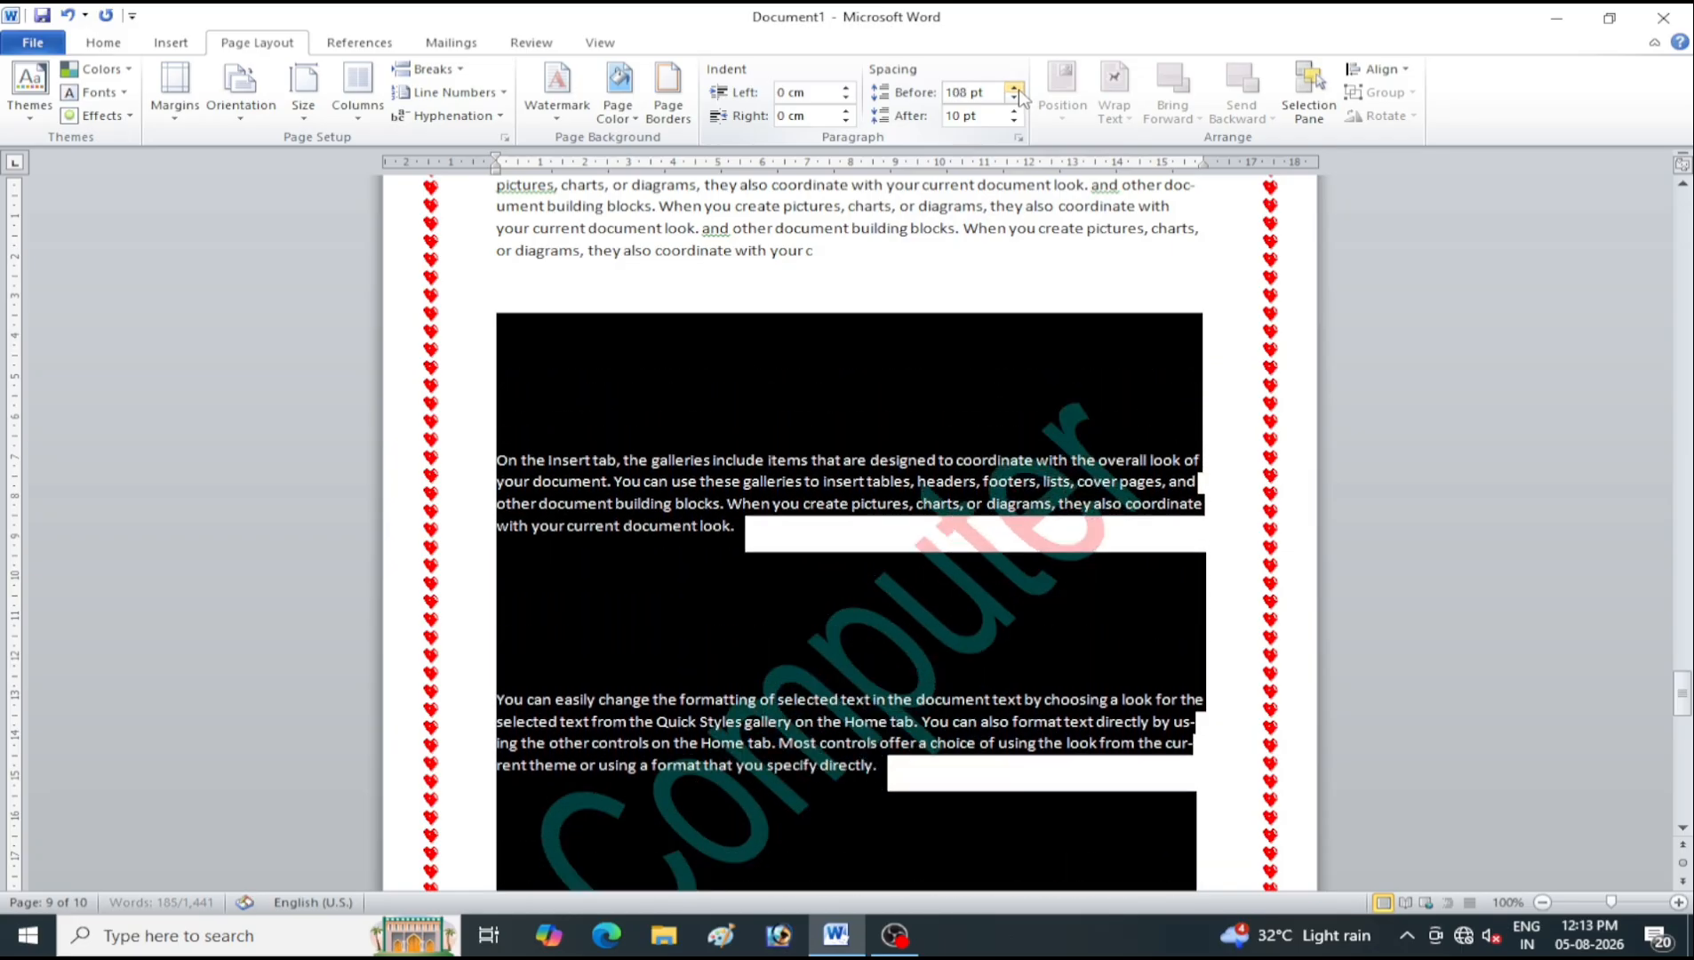
Set the three selected sample paragraphs to 0 pt spacing before and 12 pt spacing after
{"action": "double_click", "coordinate": [1014, 97]}
{"action": "double_click", "coordinate": [1014, 98]}
{"action": "left_click", "coordinate": [1014, 98]}
{"action": "double_click", "coordinate": [1014, 98]}
{"action": "left_click", "coordinate": [1014, 98]}
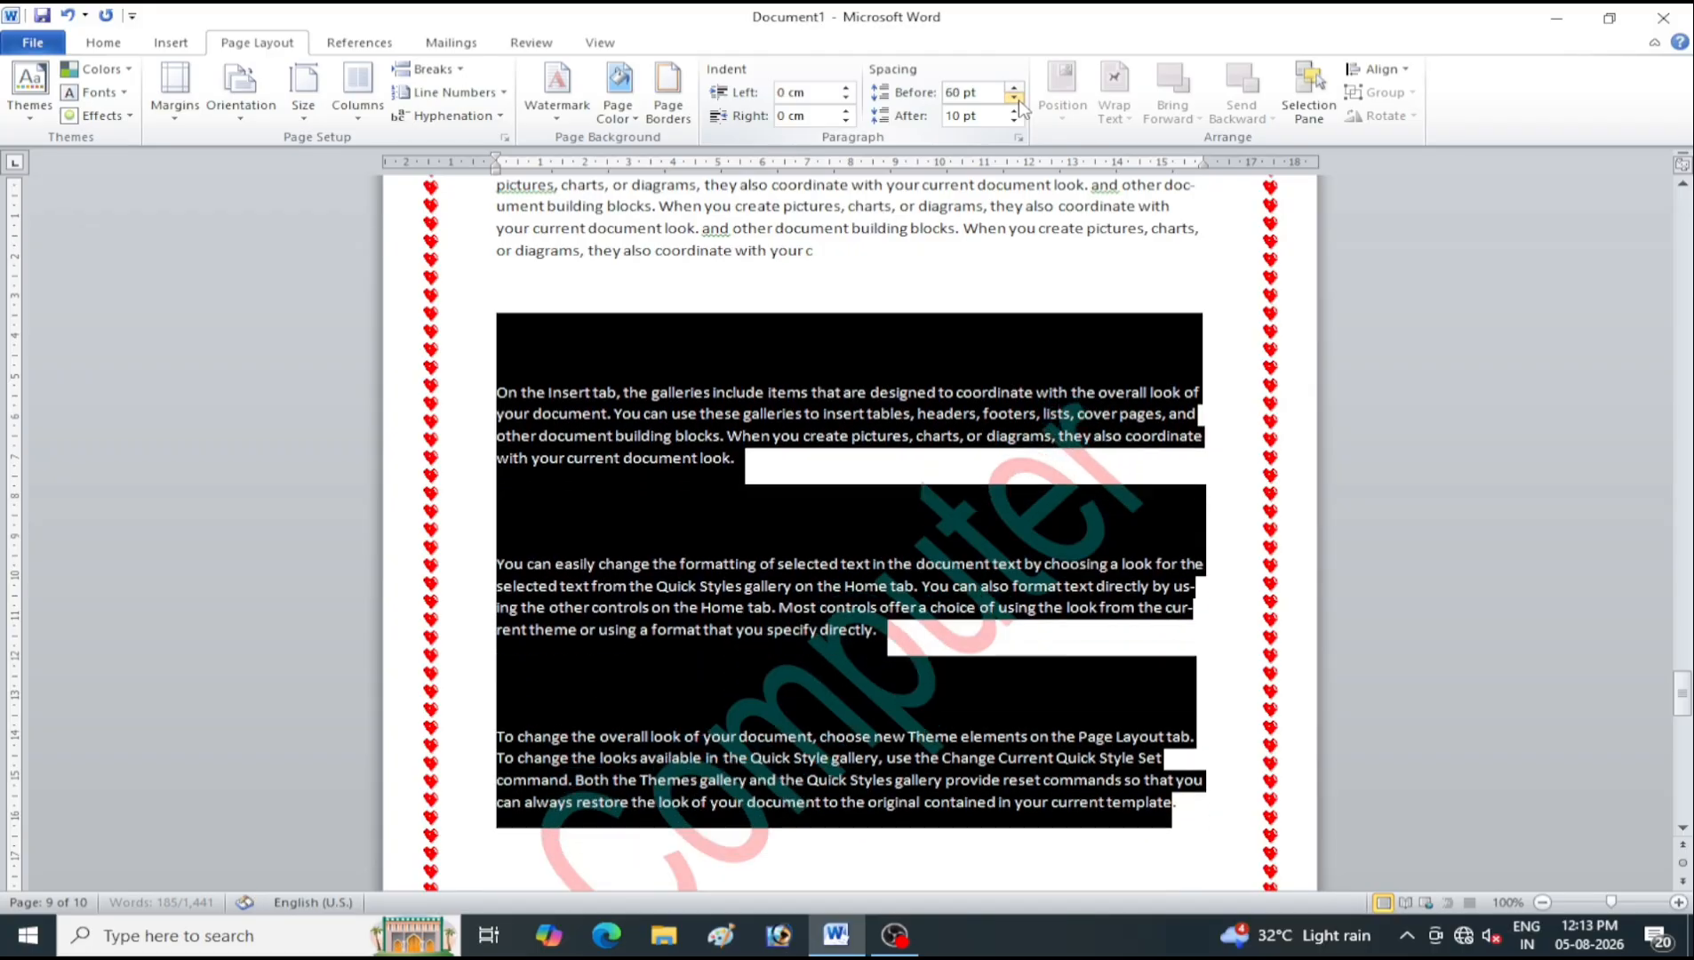
{"action": "double_click", "coordinate": [1014, 98]}
{"action": "left_click", "coordinate": [1014, 98]}
{"action": "double_click", "coordinate": [1014, 98]}
{"action": "double_click", "coordinate": [1014, 98]}
{"action": "double_click", "coordinate": [1014, 98]}
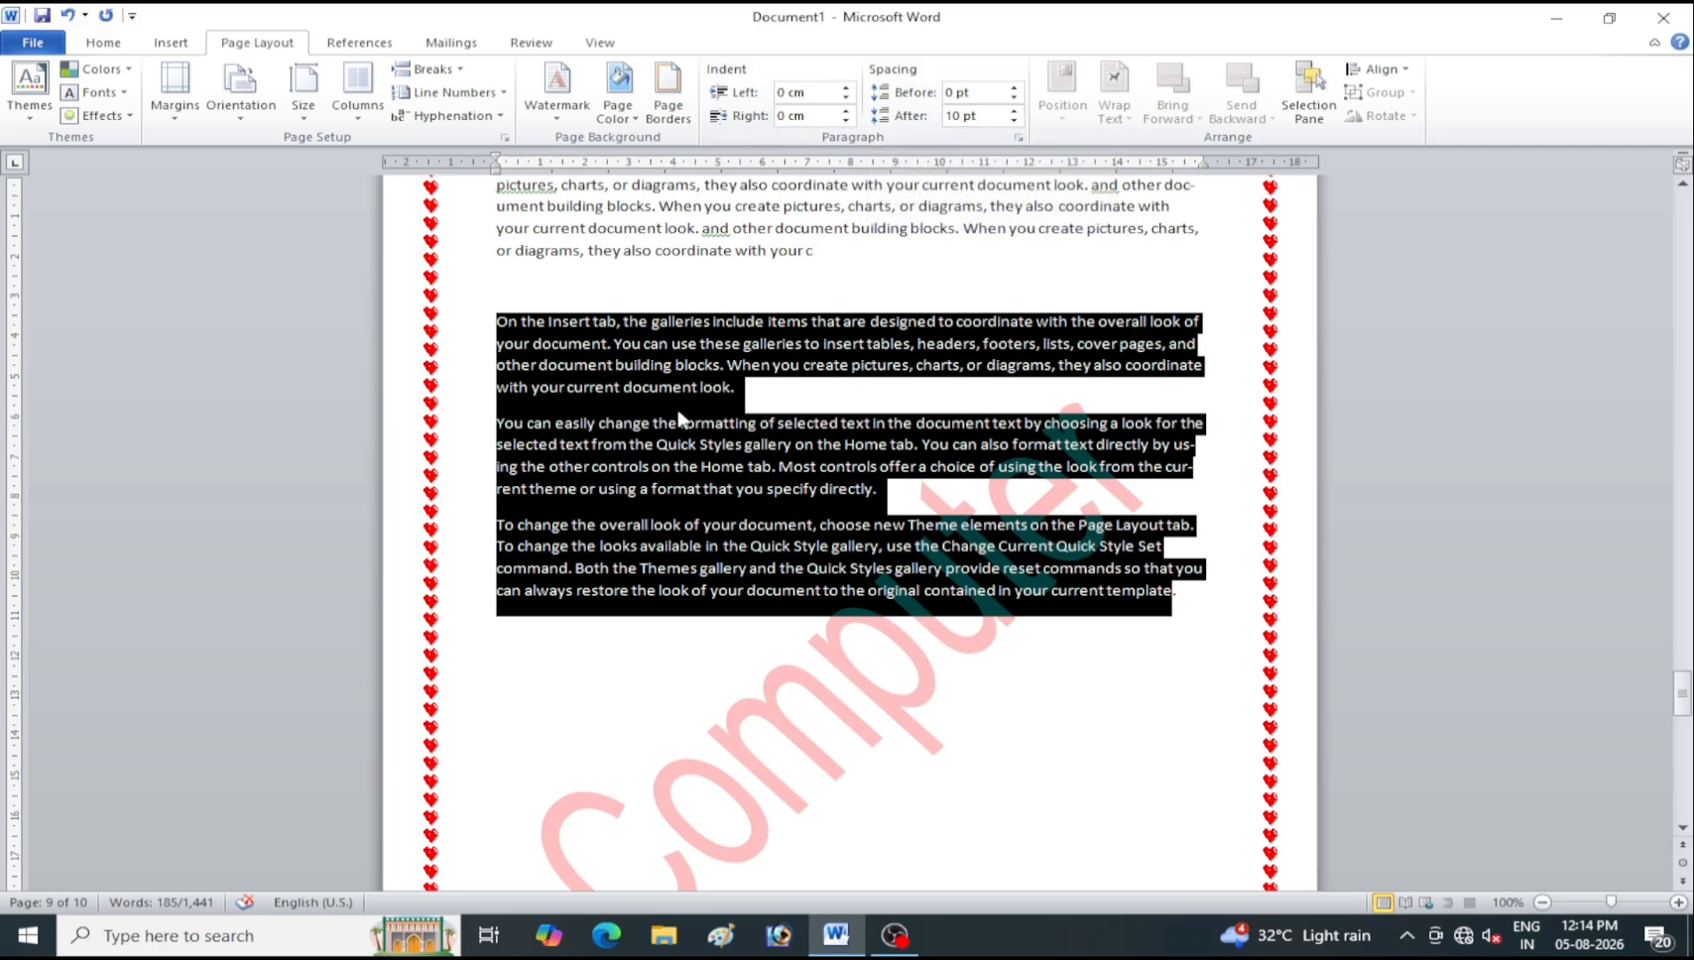
{"action": "left_click_drag", "start_coordinate": [1014, 112], "coordinate": [1019, 120]}
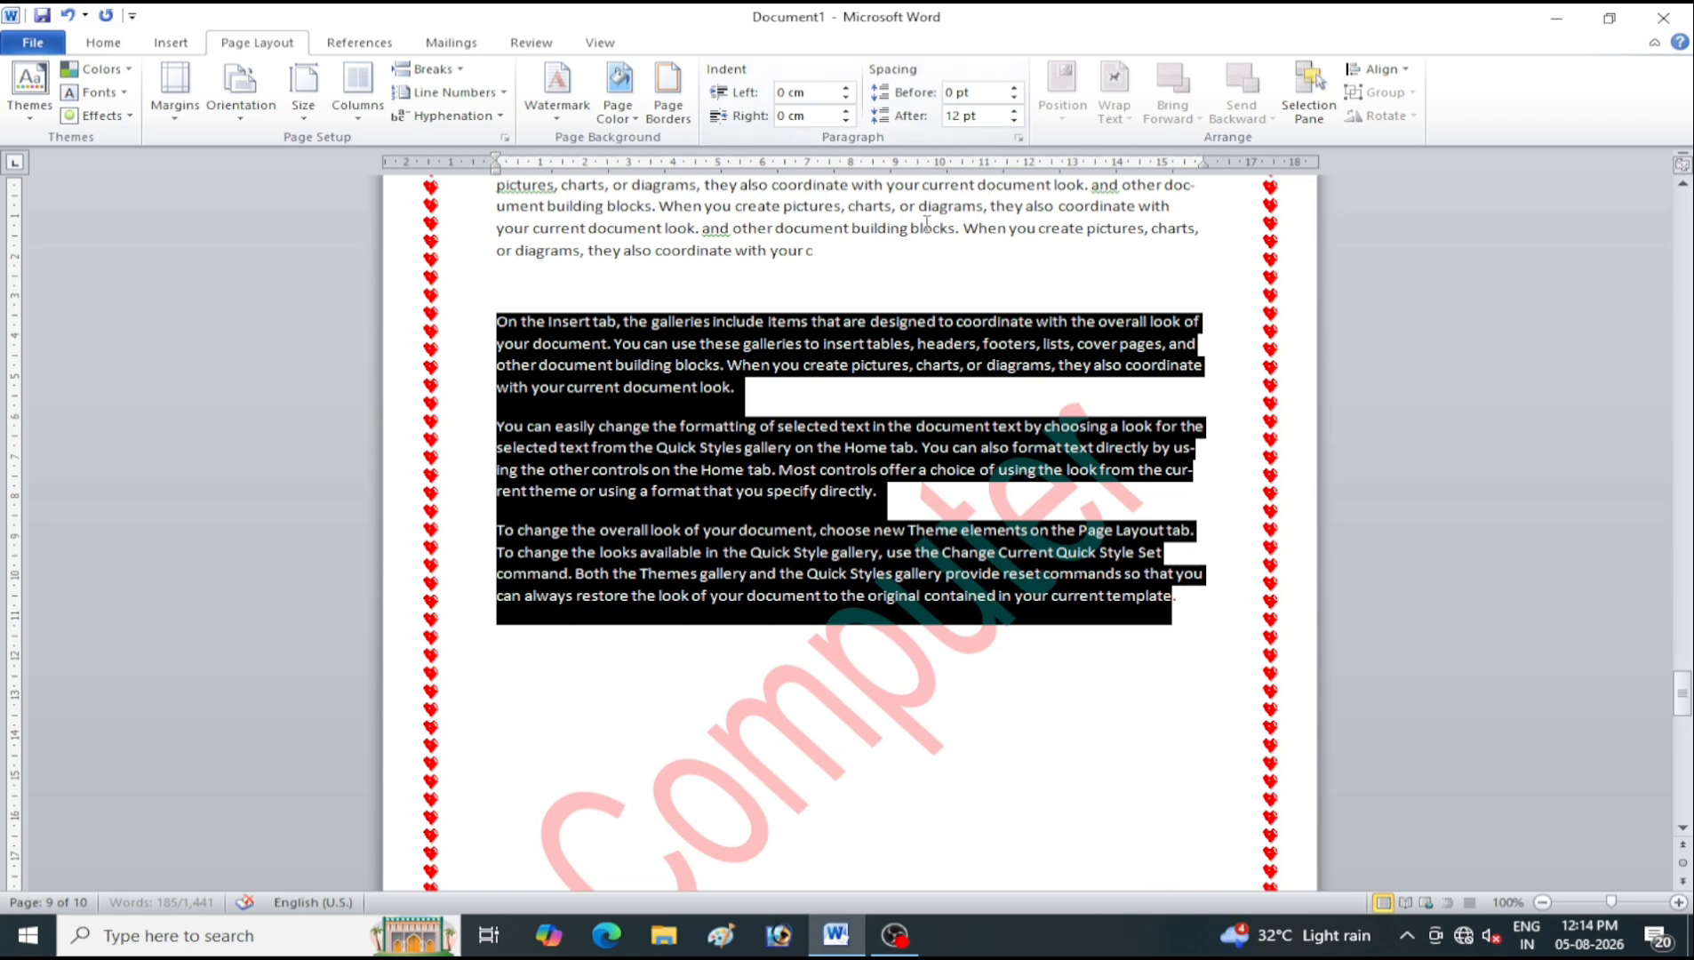
Add an empty paragraph above the last sample paragraph, split its four lines into separate paragraphs, and select them
{"action": "left_click", "coordinate": [878, 616]}
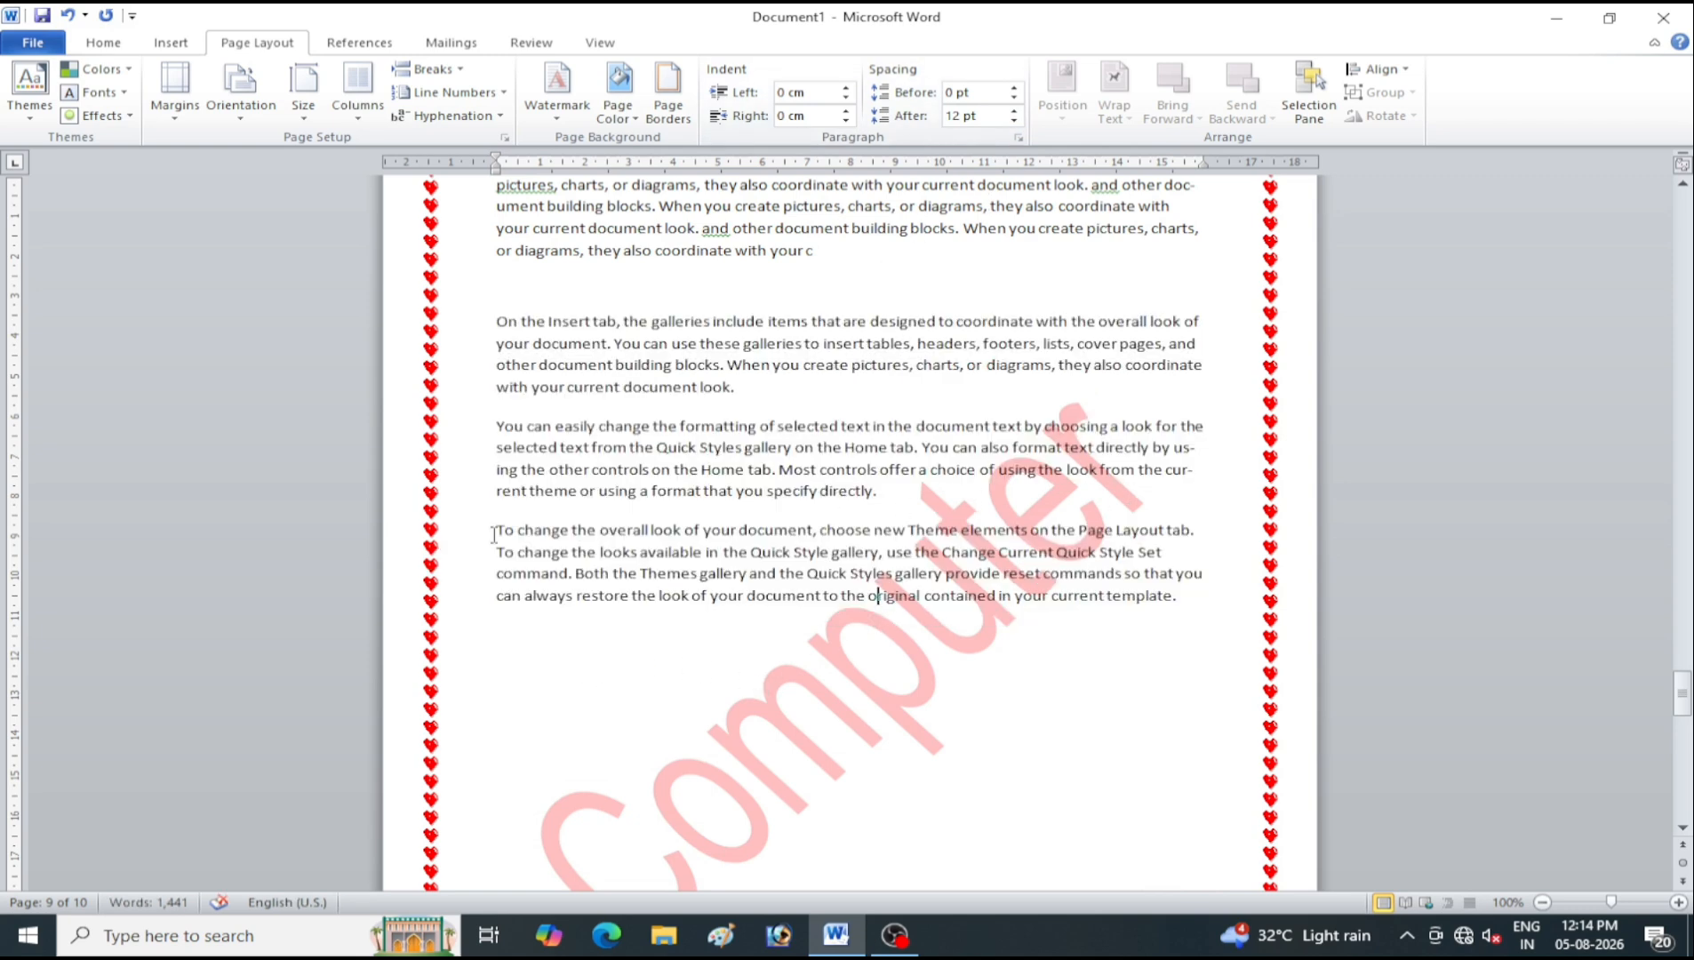
{"action": "key", "text": "Return"}
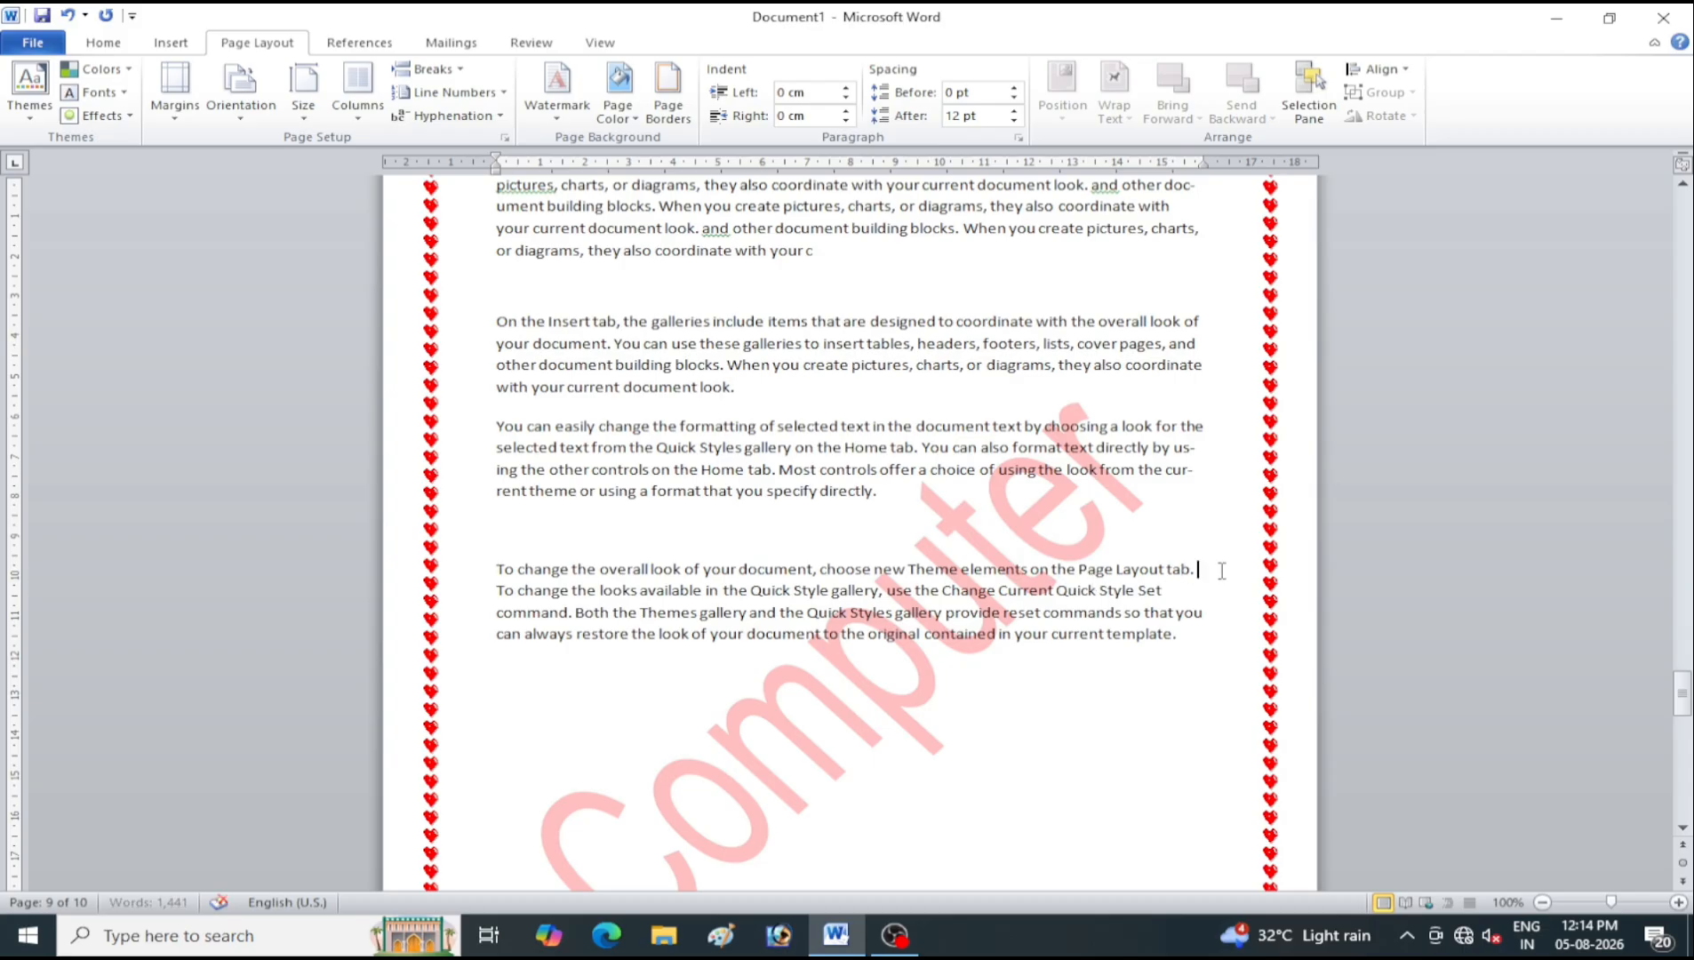
{"action": "key", "text": "Return"}
{"action": "key", "text": "Return"}
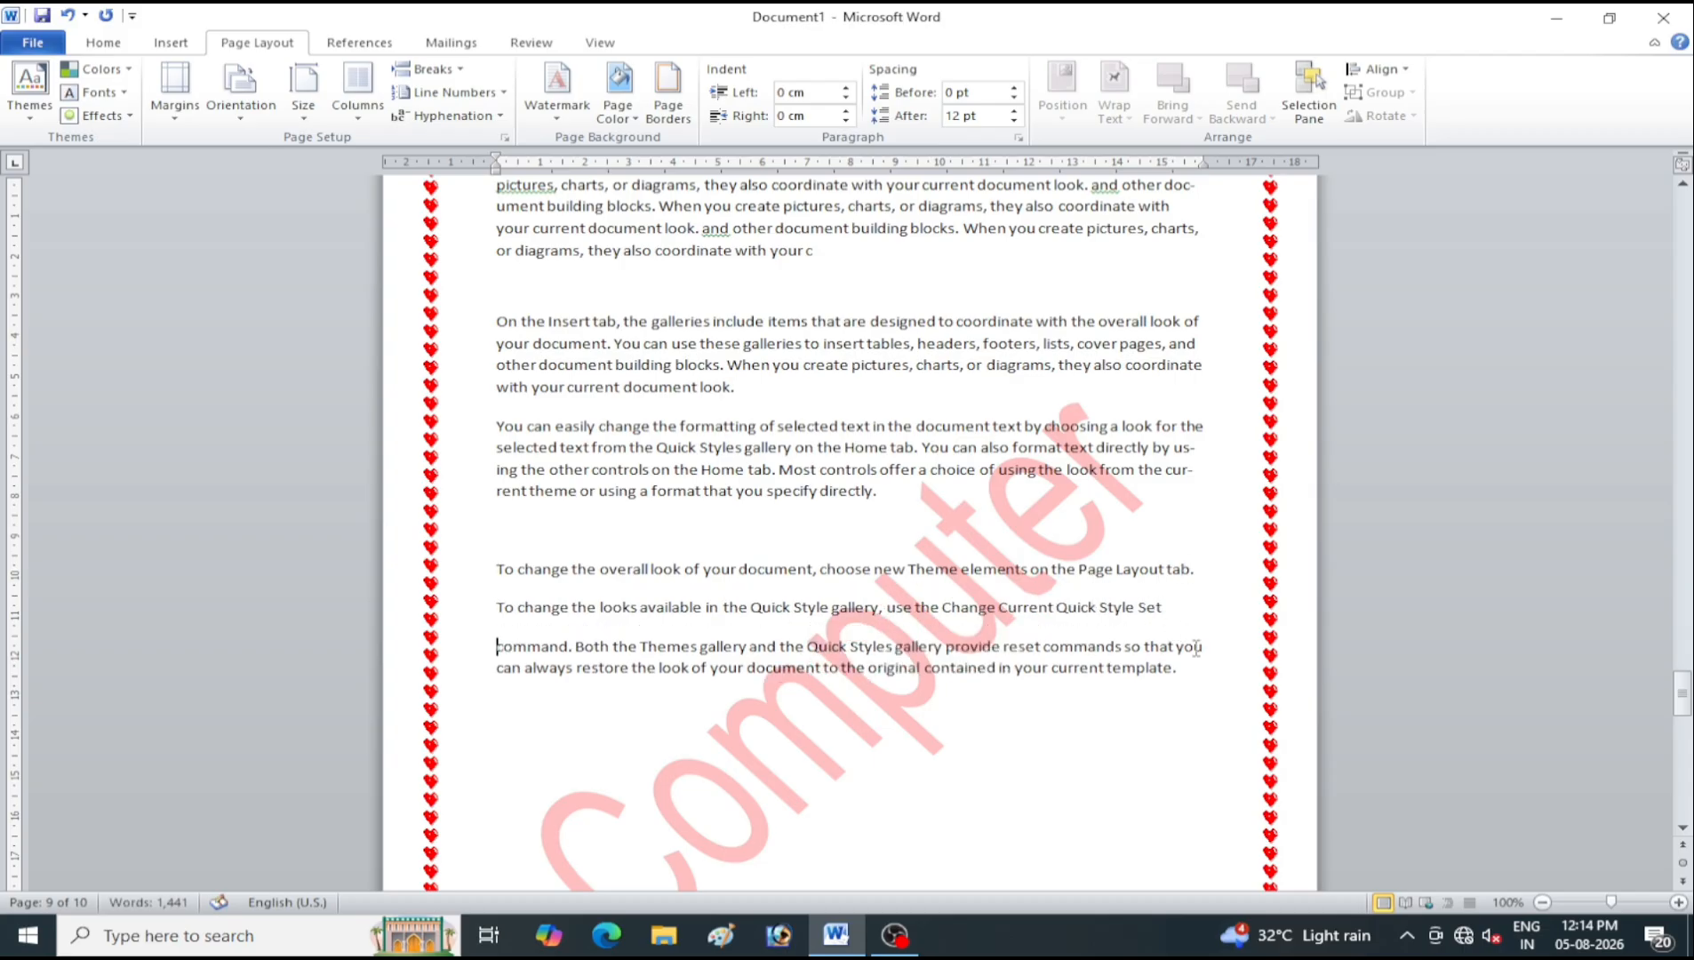
{"action": "left_click", "coordinate": [1212, 649]}
{"action": "key", "text": "Return"}
{"action": "left_click_drag", "start_coordinate": [1185, 691], "coordinate": [493, 579]}
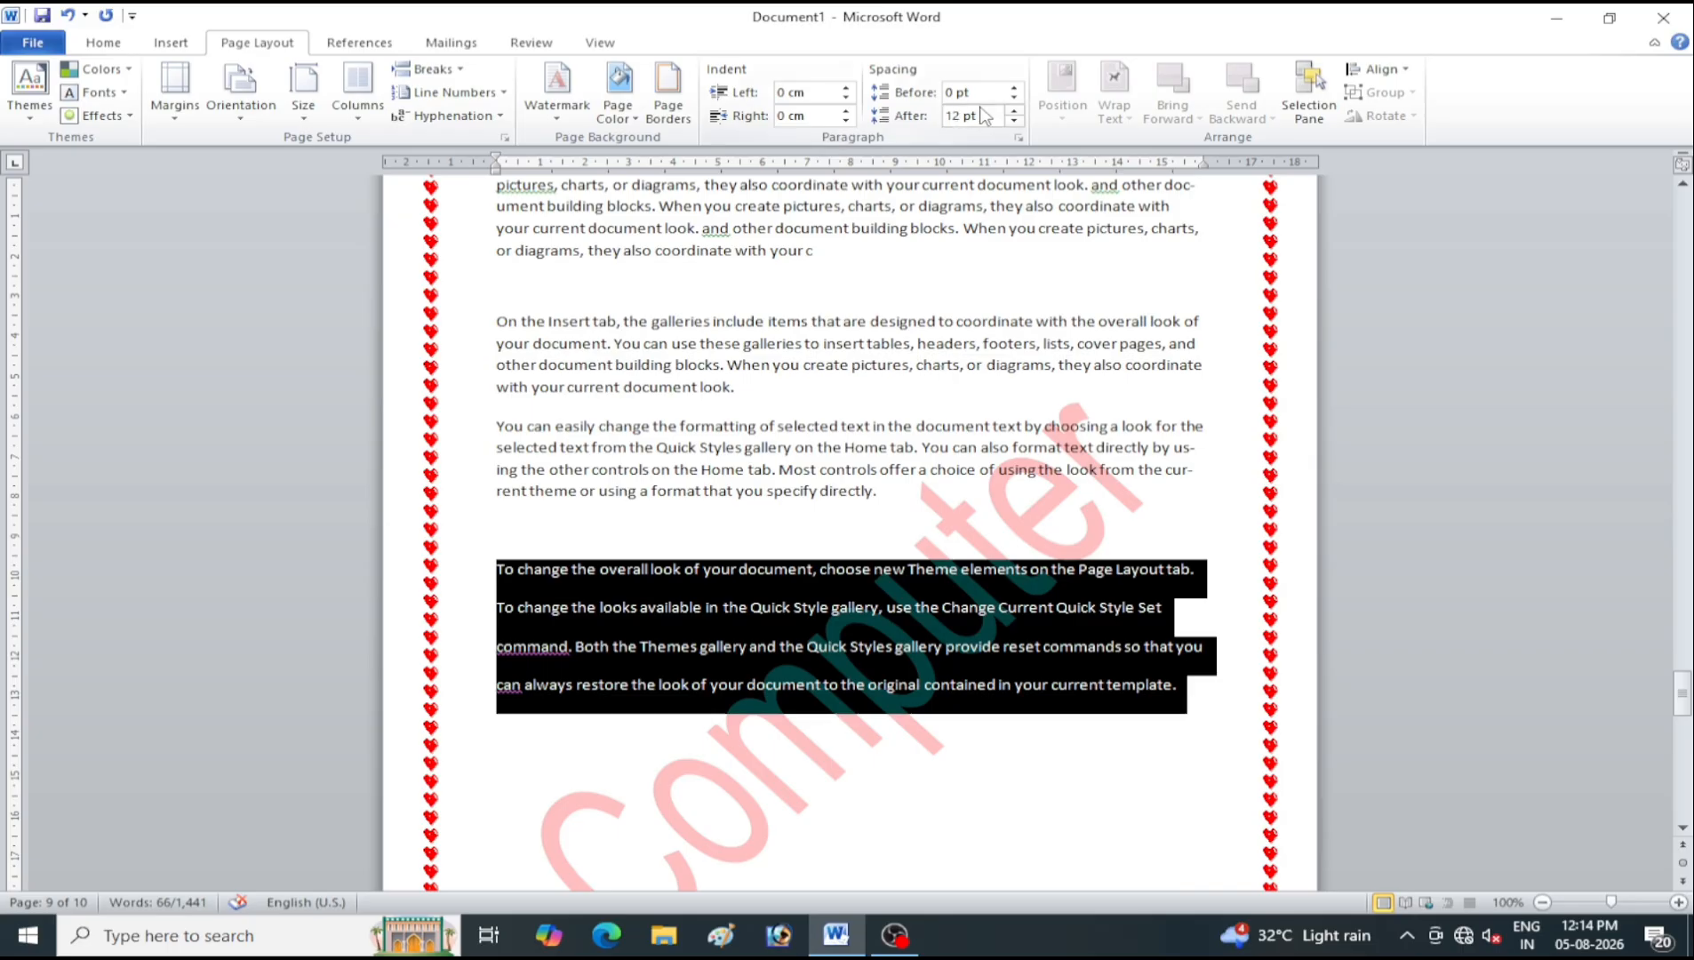
Try larger spacing before the four selected one-line paragraphs, ending at 12 pt
{"action": "left_click", "coordinate": [1014, 88]}
{"action": "left_click", "coordinate": [1014, 88]}
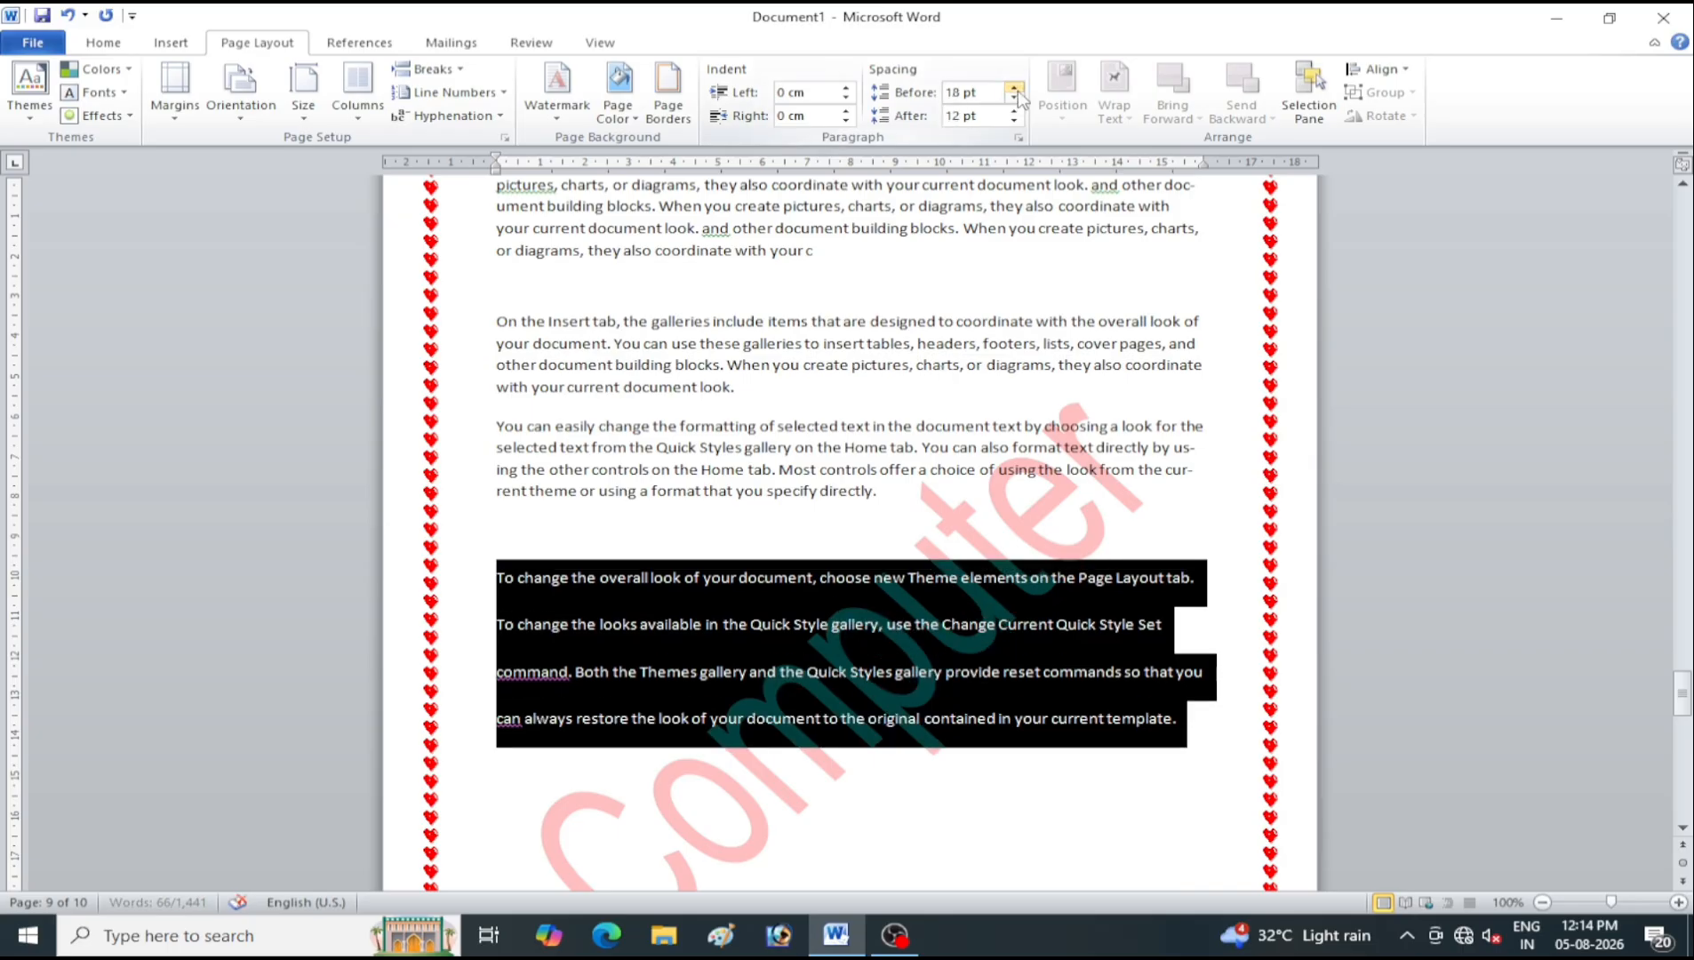
{"action": "left_click", "coordinate": [1014, 88]}
{"action": "left_click", "coordinate": [1014, 88]}
{"action": "left_click", "coordinate": [1014, 97]}
{"action": "left_click", "coordinate": [1014, 97]}
{"action": "left_click", "coordinate": [1014, 97]}
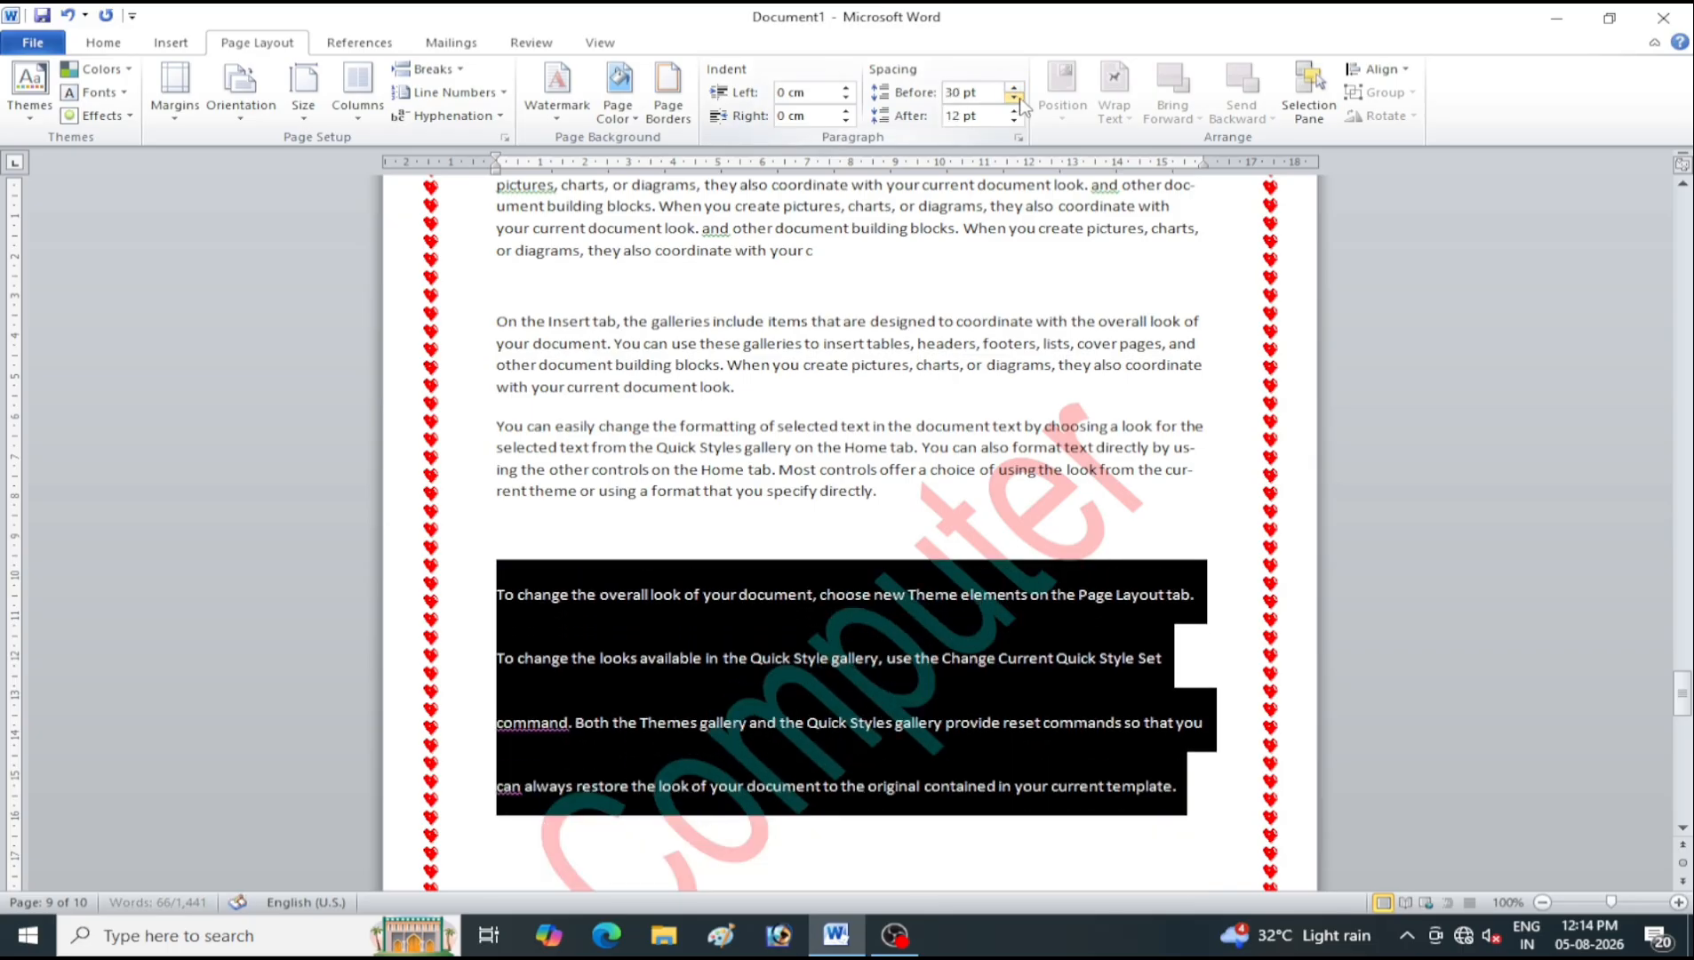
{"action": "left_click", "coordinate": [1014, 97]}
{"action": "left_click", "coordinate": [1014, 97]}
{"action": "left_click", "coordinate": [1014, 97]}
Try larger spacing after the four selected one-line paragraphs, and reduce it to 0 pt
{"action": "left_click", "coordinate": [1014, 110]}
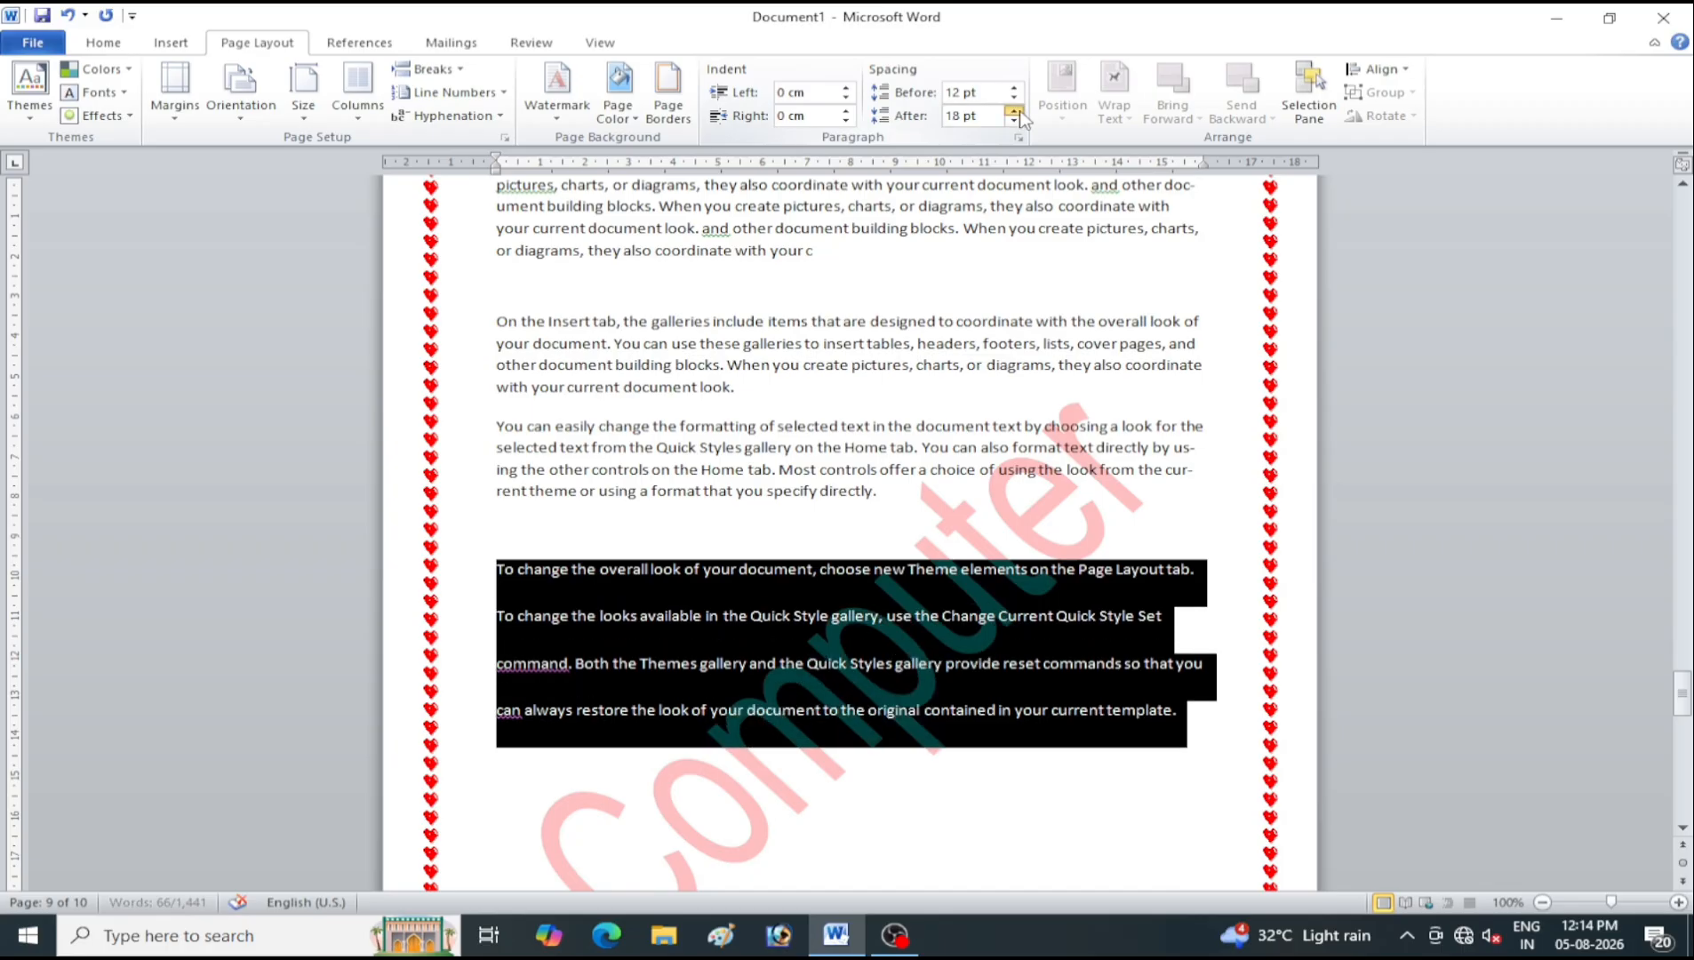
{"action": "left_click", "coordinate": [1014, 111]}
{"action": "left_click", "coordinate": [1014, 110]}
{"action": "left_click", "coordinate": [1015, 121]}
{"action": "left_click", "coordinate": [1015, 121]}
{"action": "left_click", "coordinate": [1015, 121]}
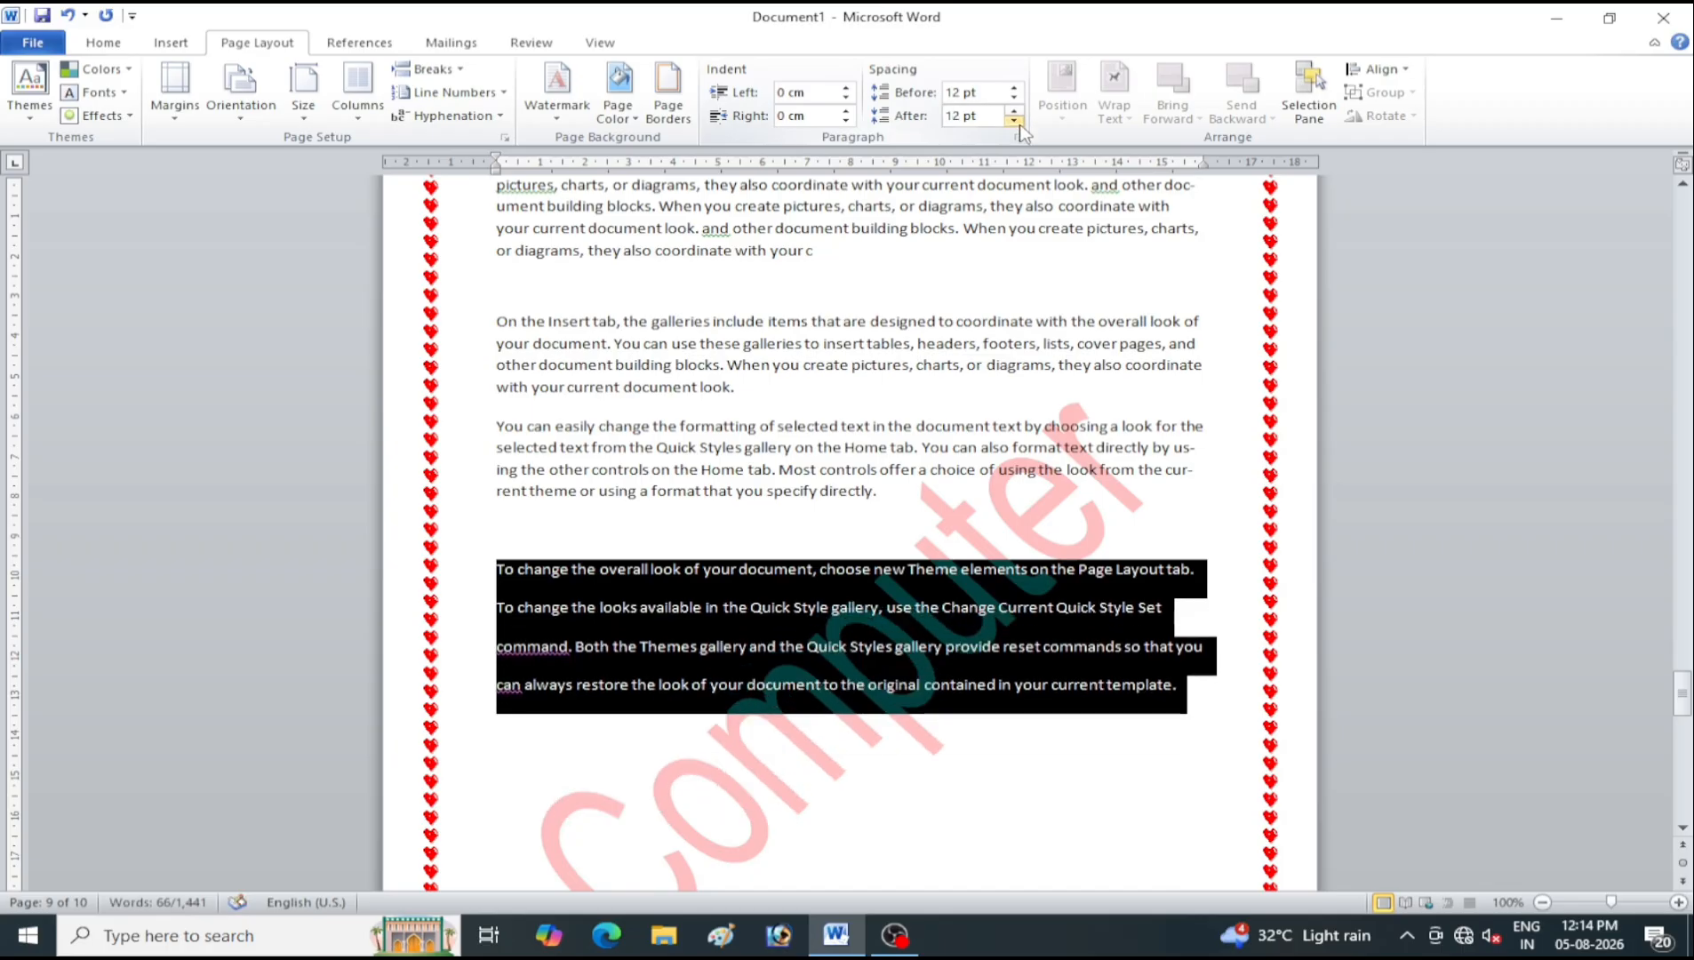
{"action": "left_click", "coordinate": [1014, 121]}
{"action": "left_click", "coordinate": [1014, 121]}
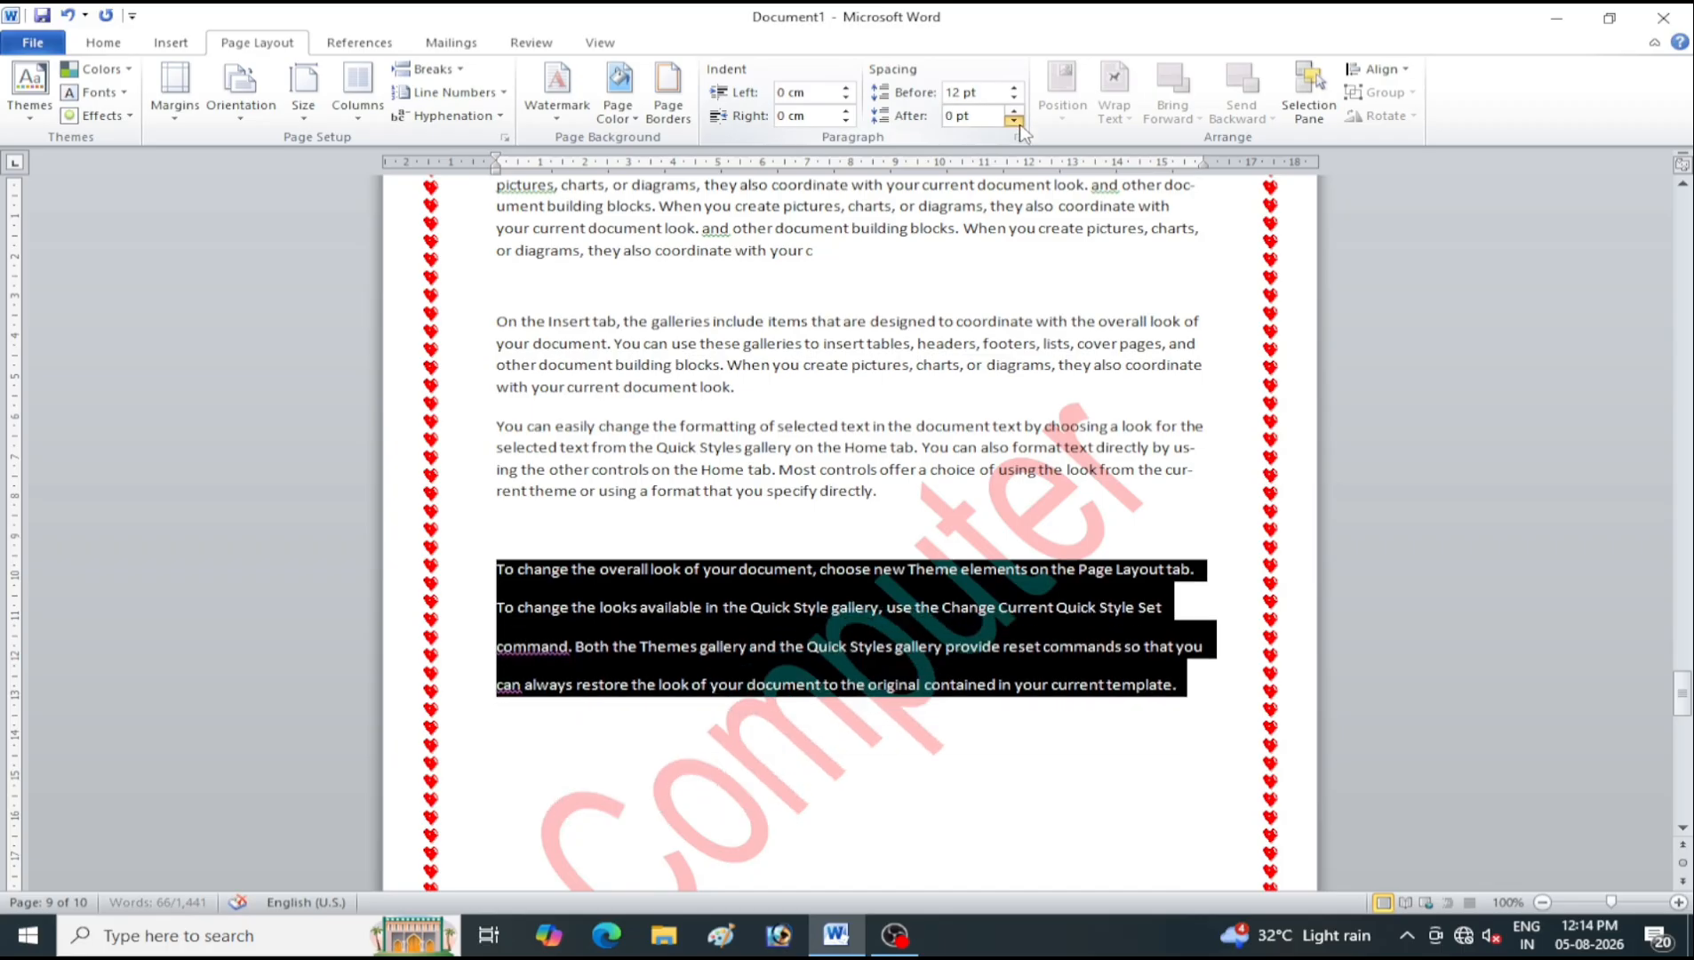
Set the four selected one-line paragraphs to 0 pt spacing before and 6 pt spacing after, and deselect them
{"action": "left_click", "coordinate": [1014, 110]}
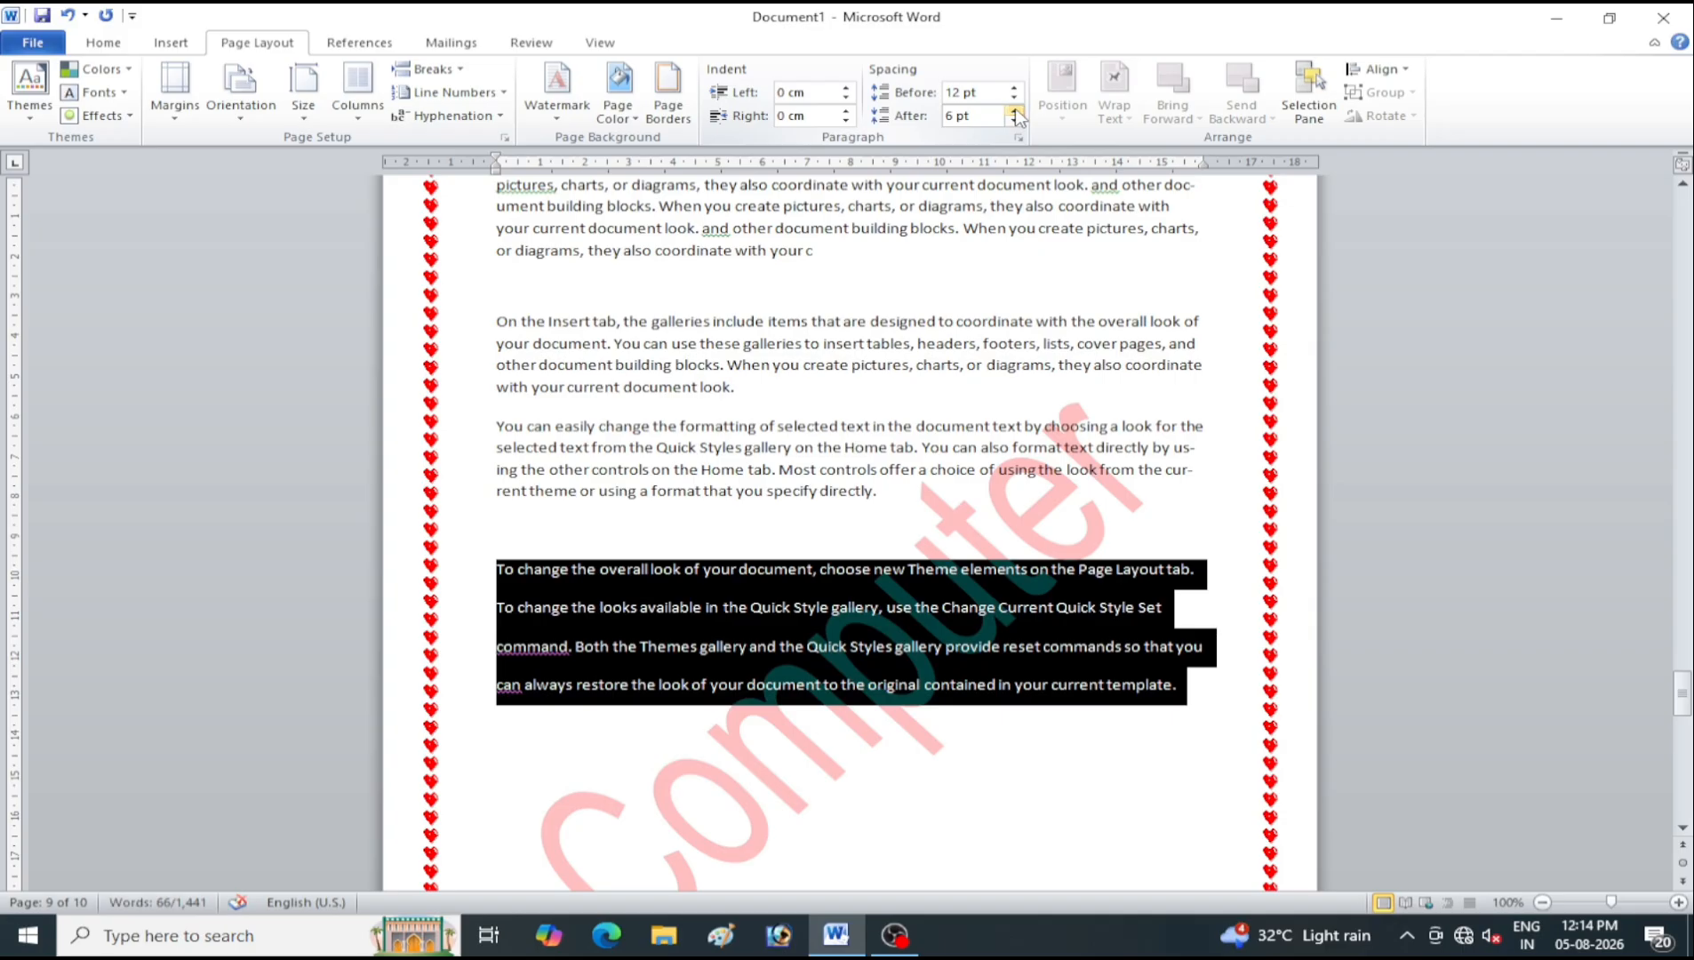
{"action": "left_click", "coordinate": [1014, 110]}
{"action": "left_click", "coordinate": [1014, 87]}
{"action": "left_click", "coordinate": [1019, 100]}
{"action": "left_click", "coordinate": [1019, 99]}
{"action": "left_click", "coordinate": [1020, 100]}
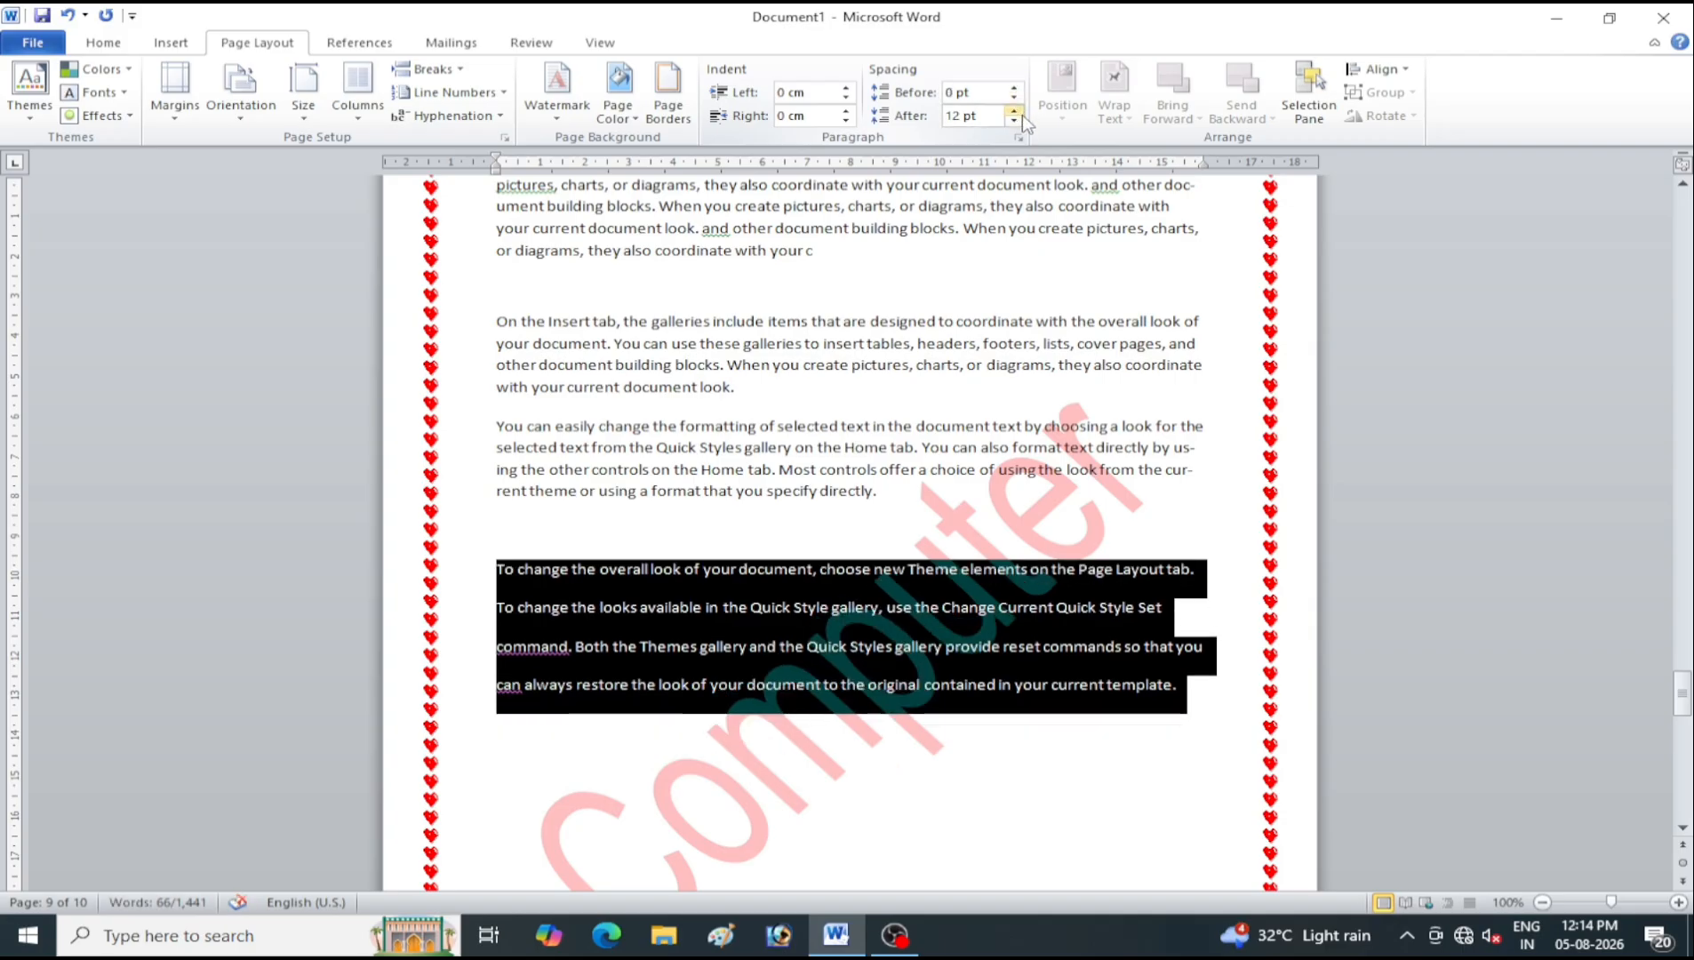
{"action": "left_click", "coordinate": [1016, 120]}
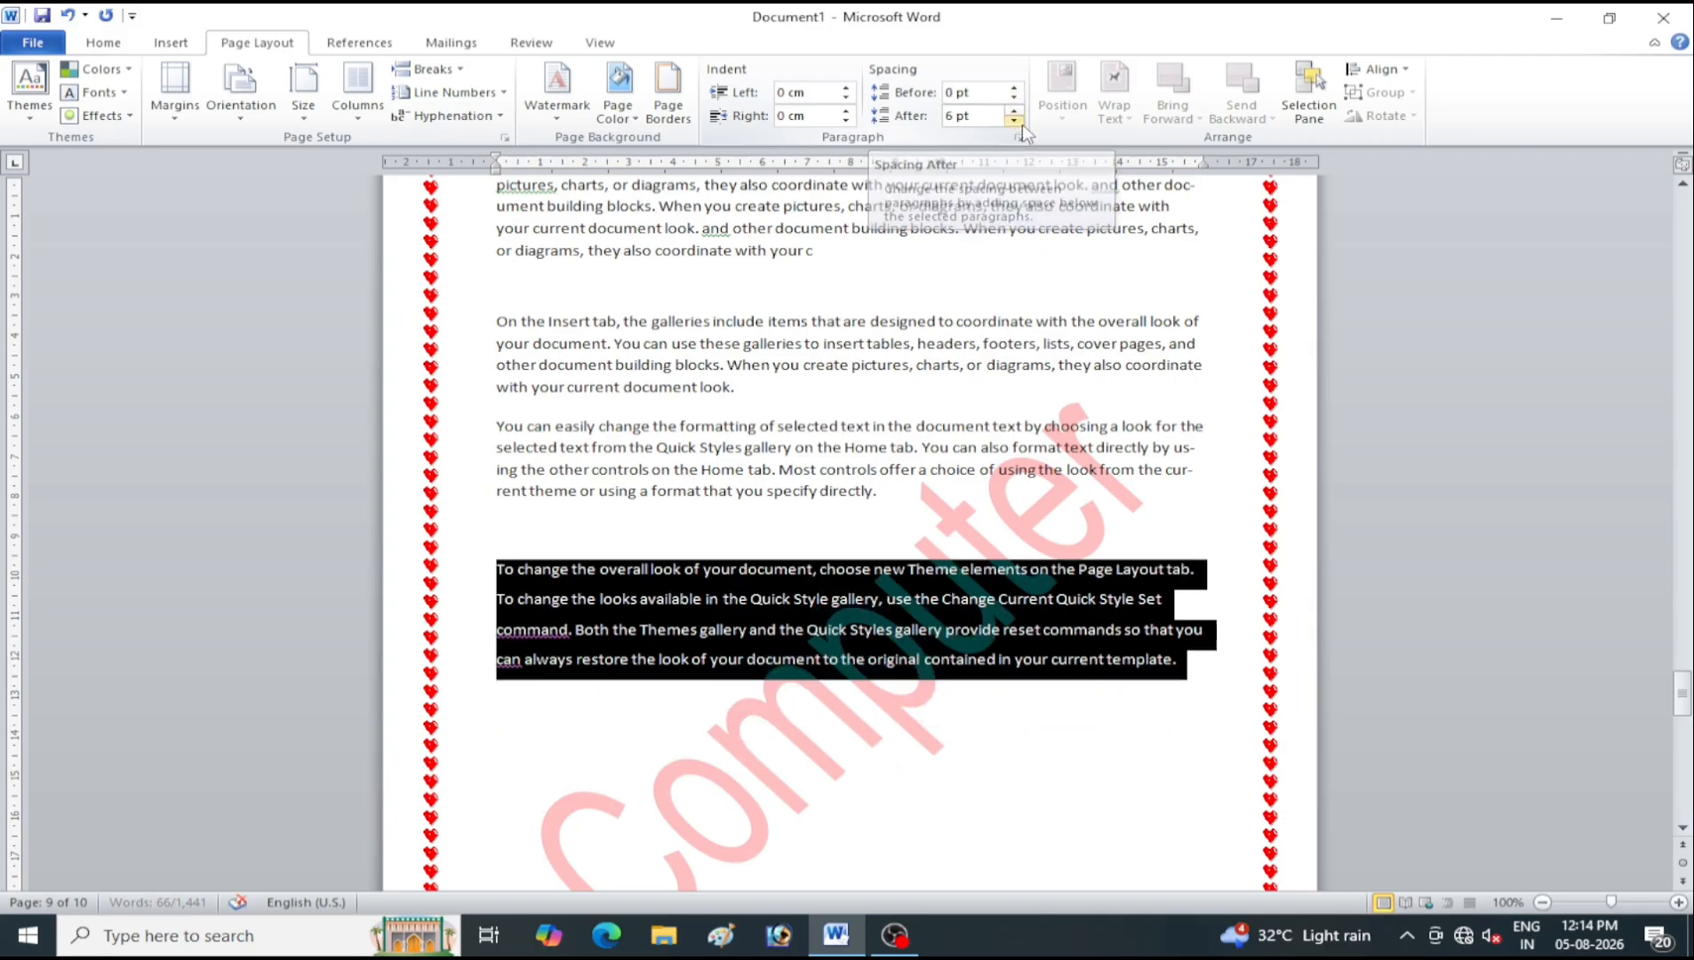
{"action": "left_click", "coordinate": [959, 585]}
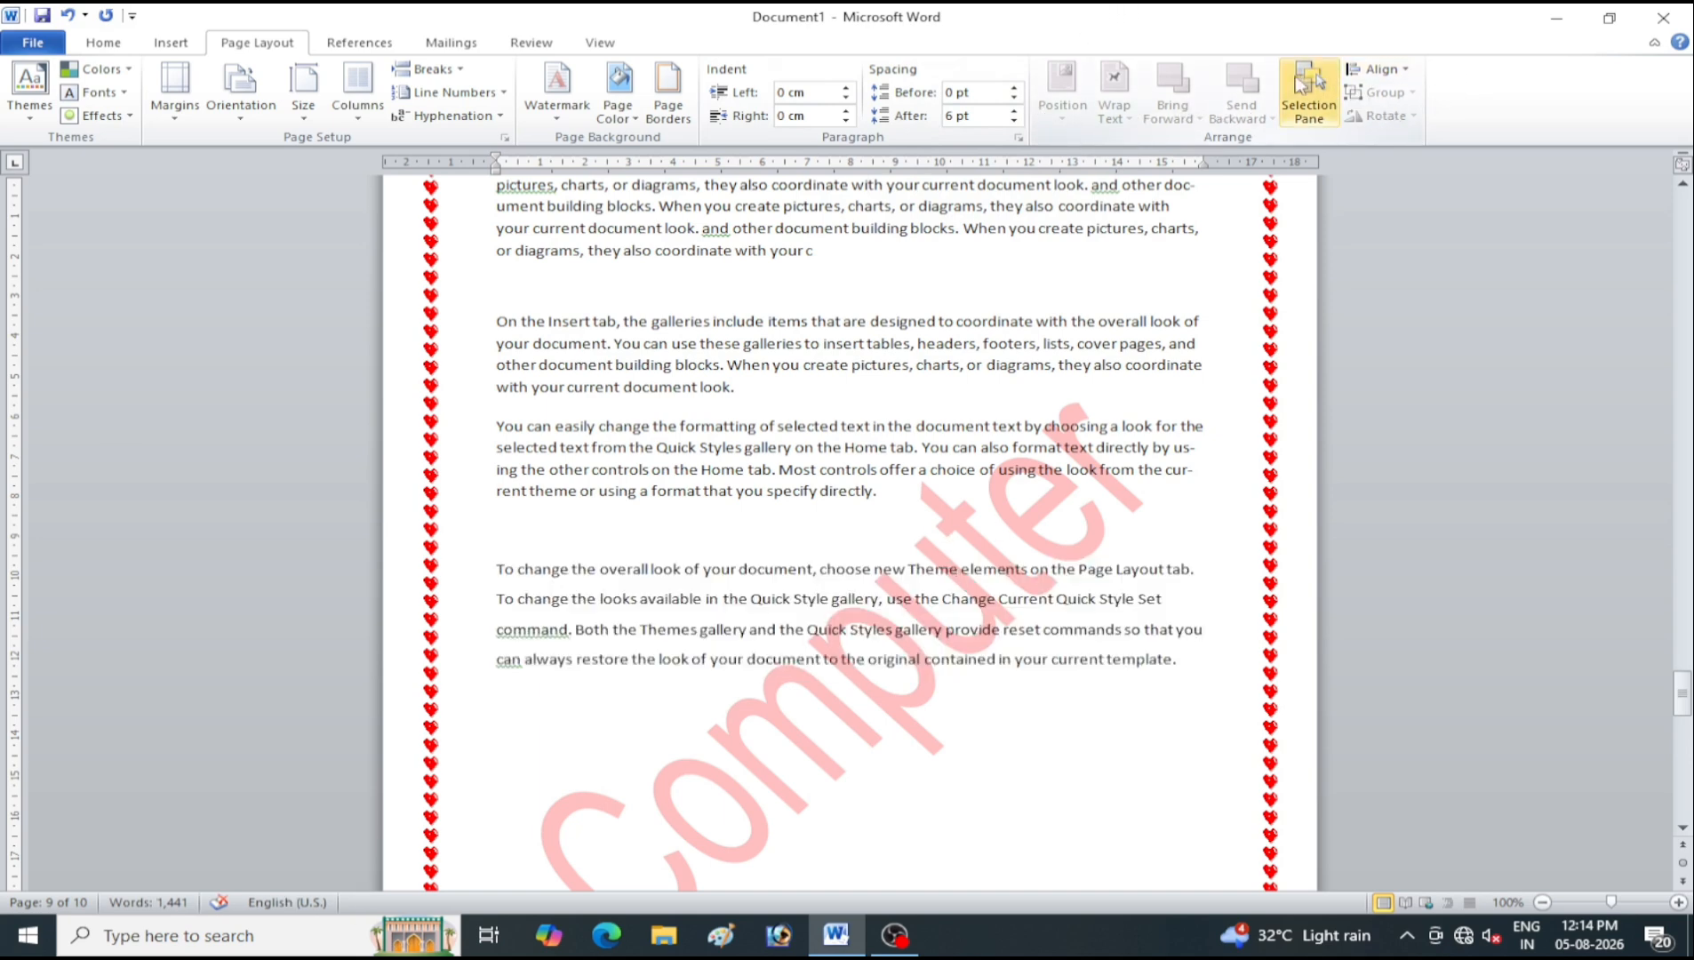
Insert a page break on the empty page 10 to start a blank page 11
{"action": "scroll", "coordinate": [1022, 342], "scroll_direction": "down", "scroll_amount": 20}
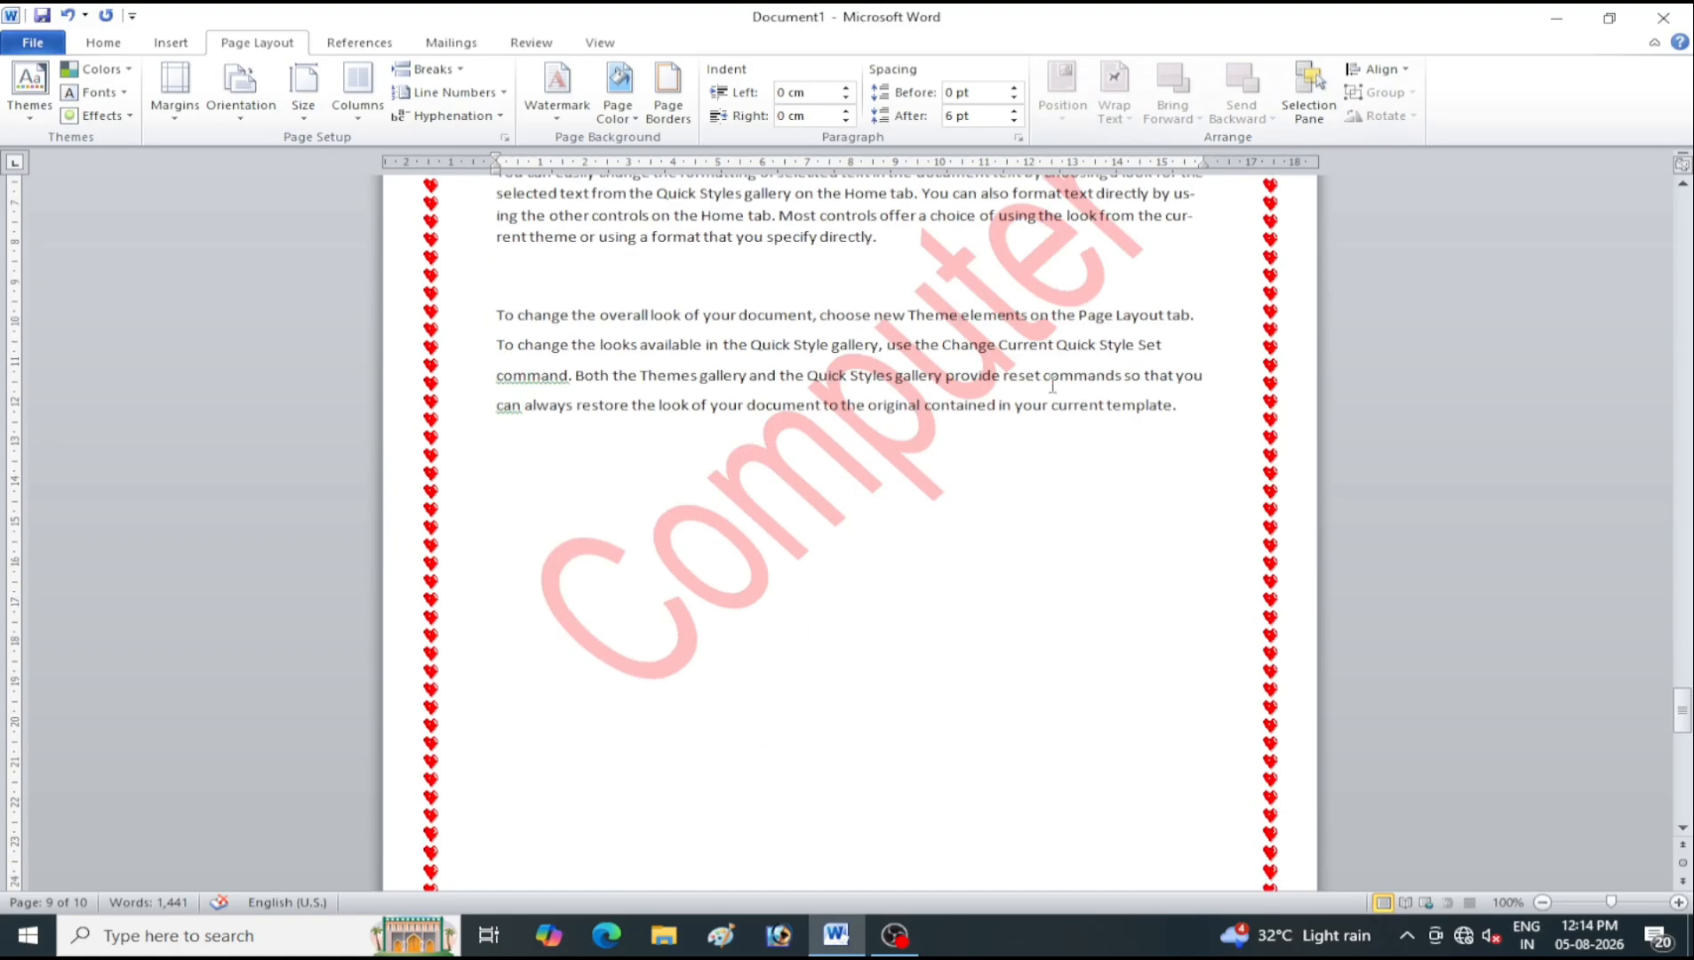
{"action": "scroll", "coordinate": [1022, 325], "scroll_direction": "down", "scroll_amount": 5}
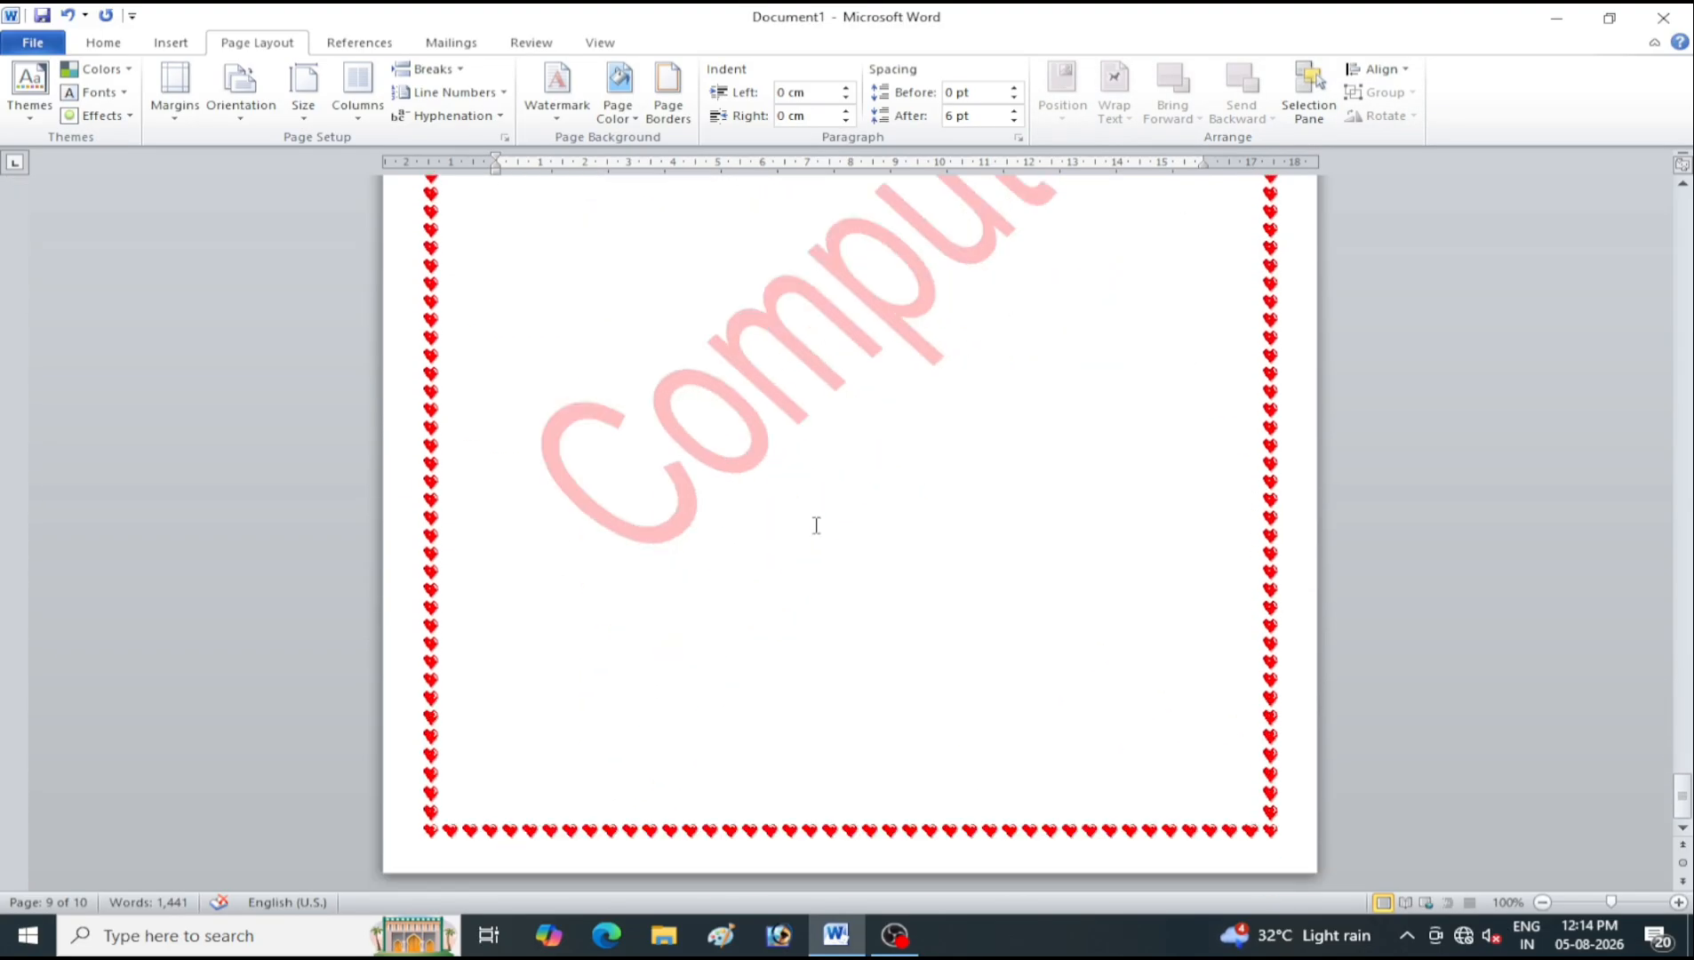
{"action": "scroll", "coordinate": [702, 574], "scroll_direction": "down", "scroll_amount": 15}
{"action": "left_click", "coordinate": [706, 579]}
{"action": "key", "text": "ctrl+Return"}
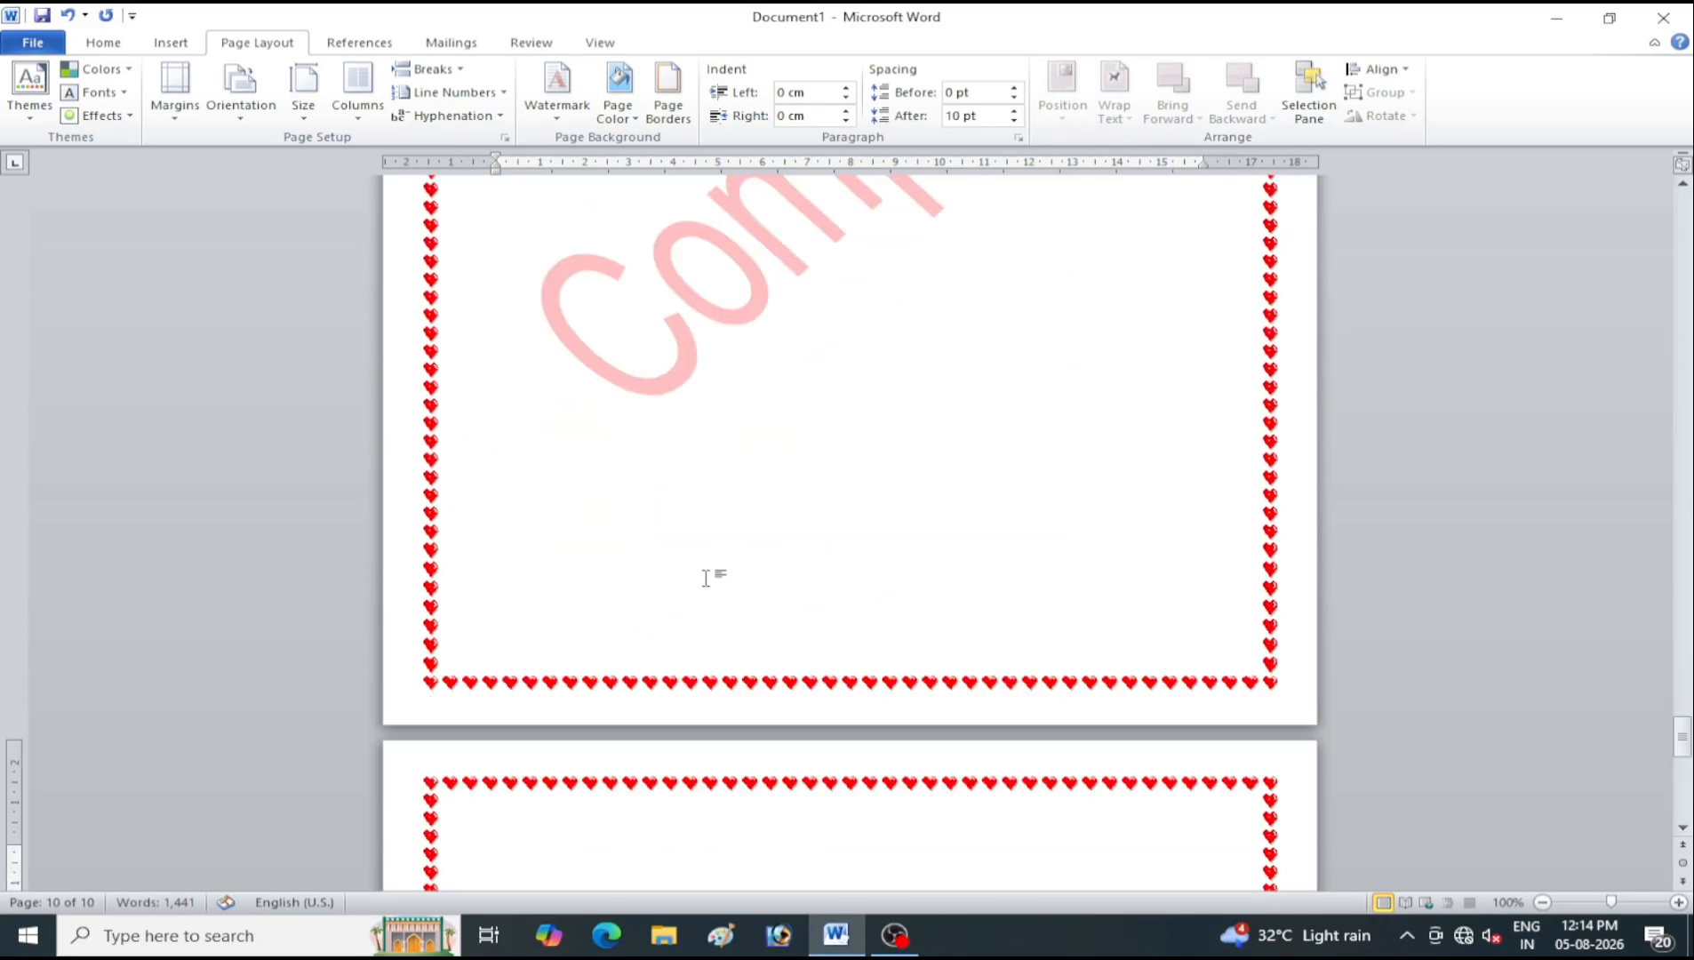
{"action": "scroll", "coordinate": [684, 641], "scroll_direction": "down", "scroll_amount": 12}
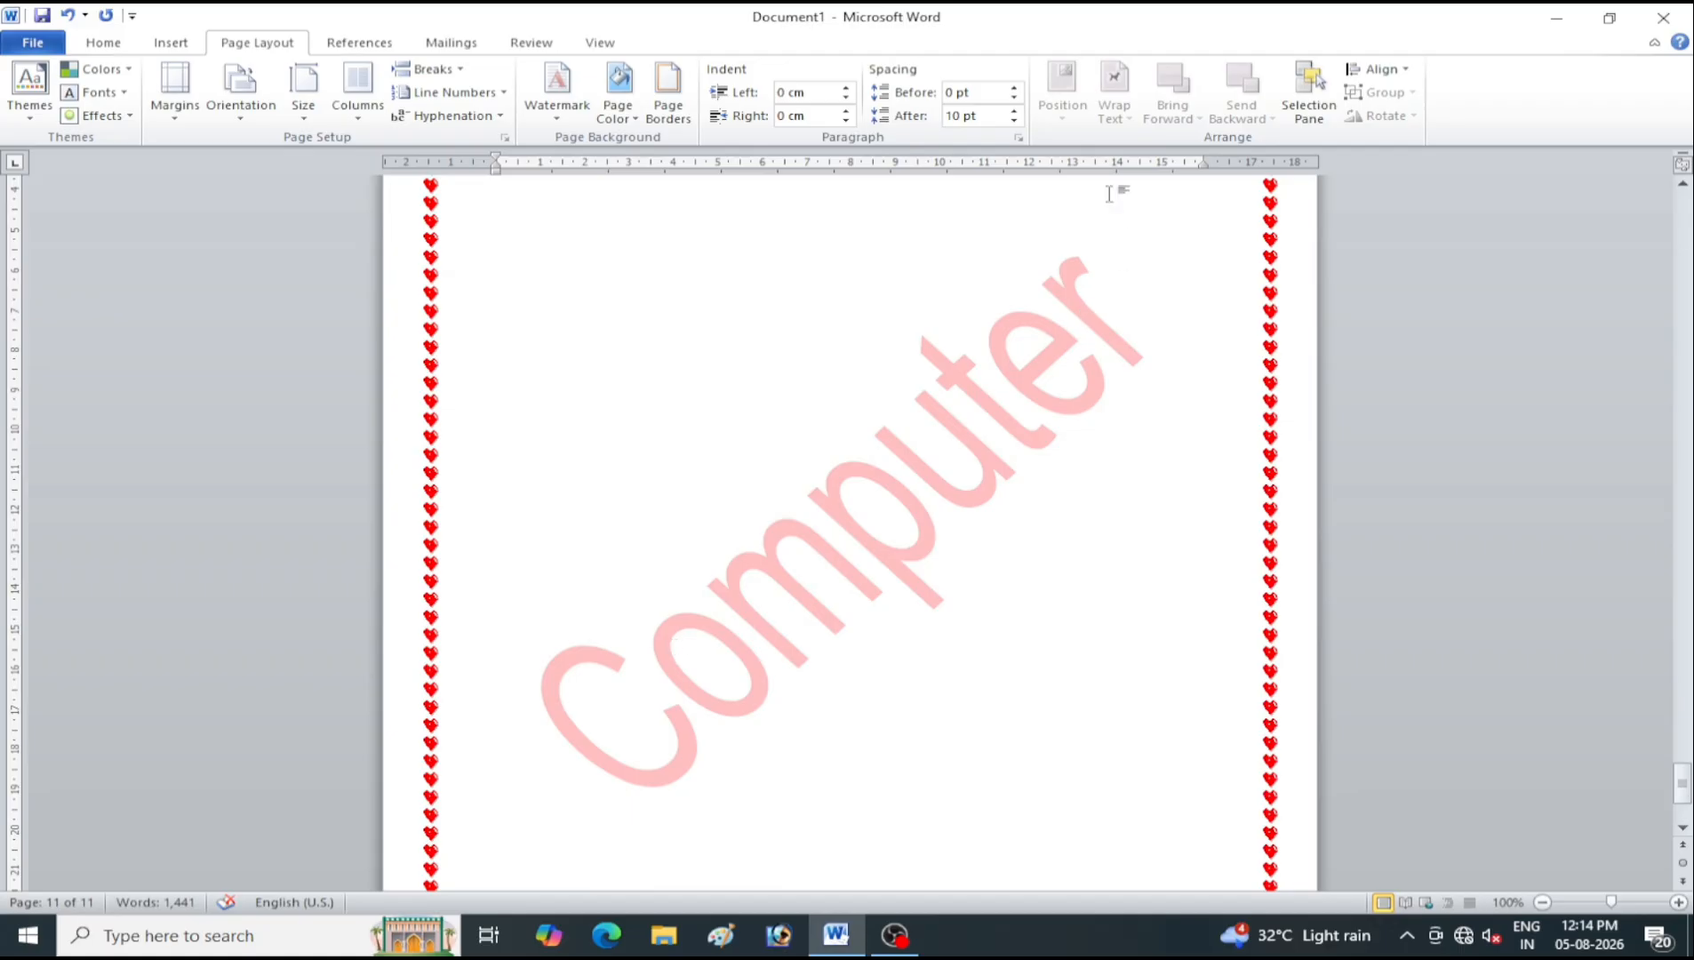
Draw a rectangle about 8.4 cm wide and 6.35 cm high in the upper part of page 11
{"action": "left_click", "coordinate": [167, 42]}
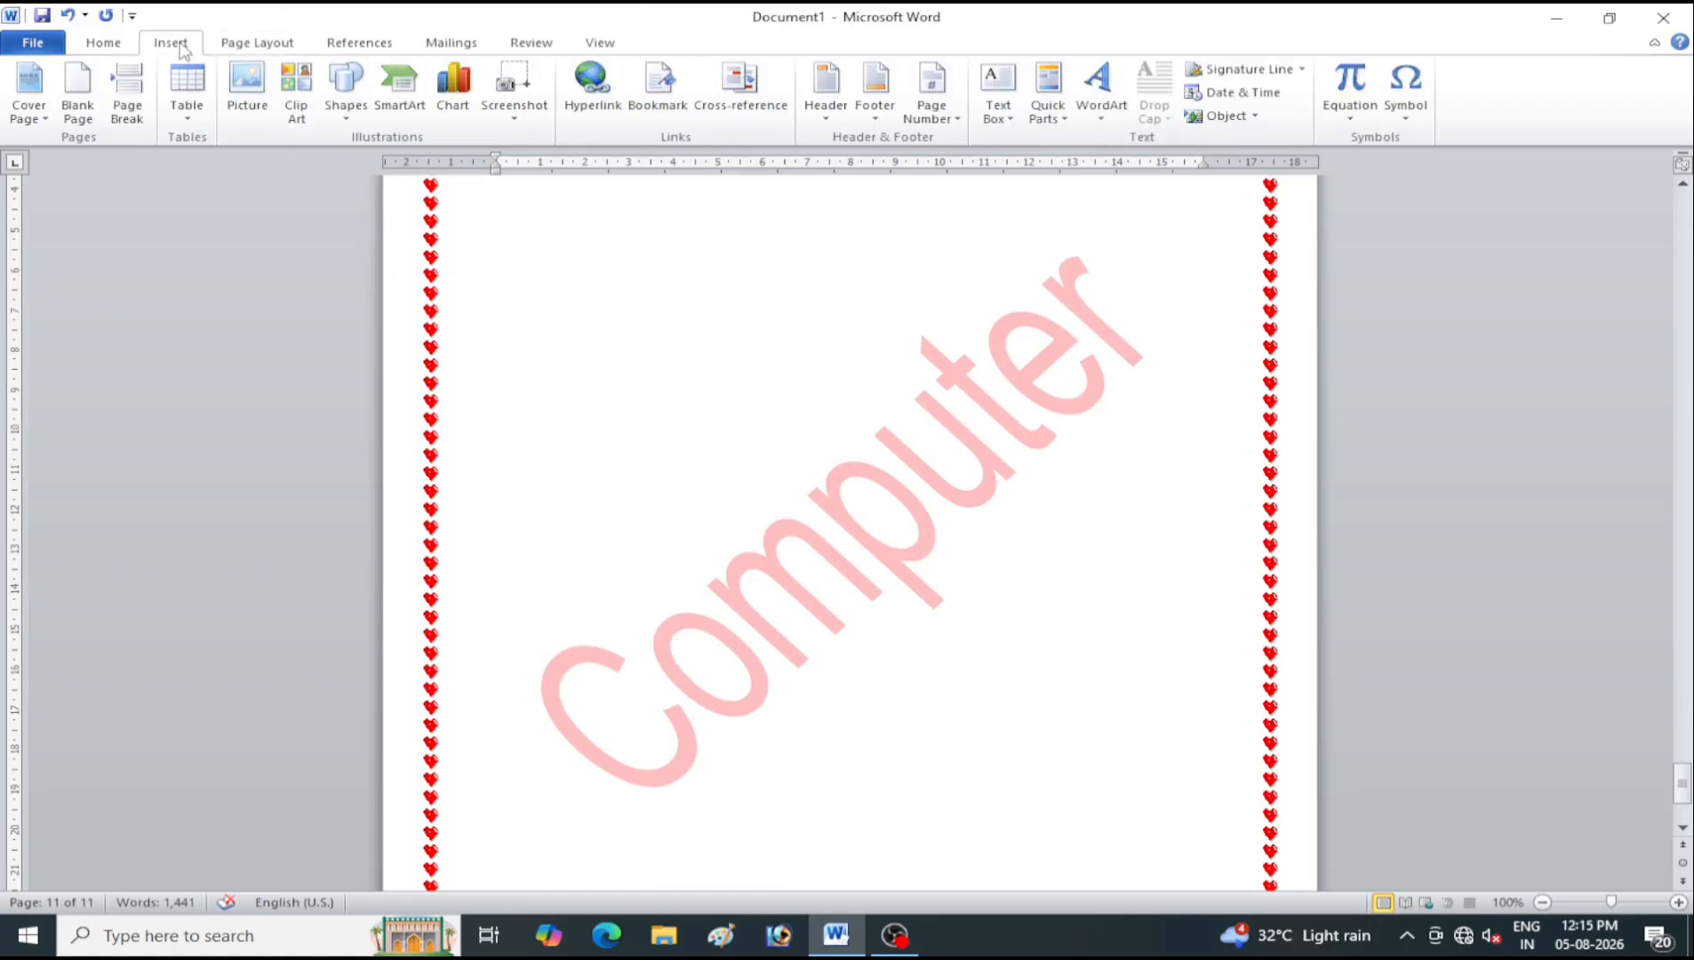
{"action": "left_click", "coordinate": [345, 97]}
{"action": "left_click", "coordinate": [408, 160]}
{"action": "left_click_drag", "start_coordinate": [552, 234], "coordinate": [926, 489]}
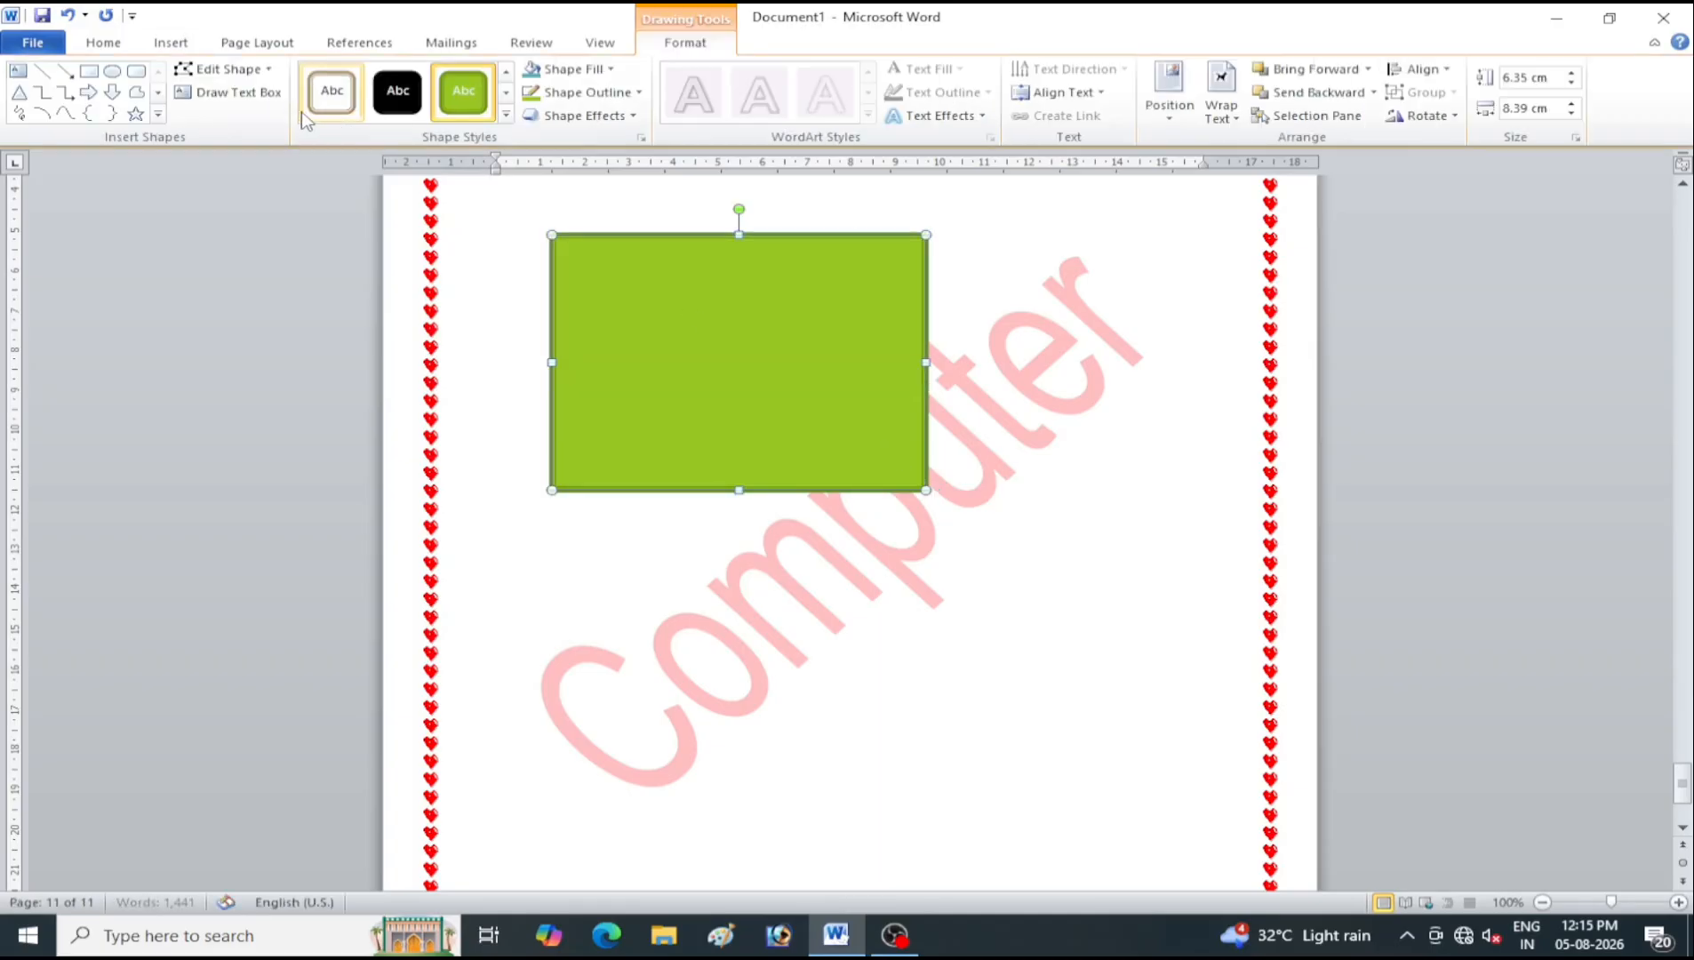
Draw an oval about 6.8 by 7.7 cm overlapping the rectangle, and a rounded rectangle about 9.3 by 6.7 cm below them
{"action": "left_click", "coordinate": [112, 71]}
{"action": "left_click_drag", "start_coordinate": [1106, 264], "coordinate": [800, 575]}
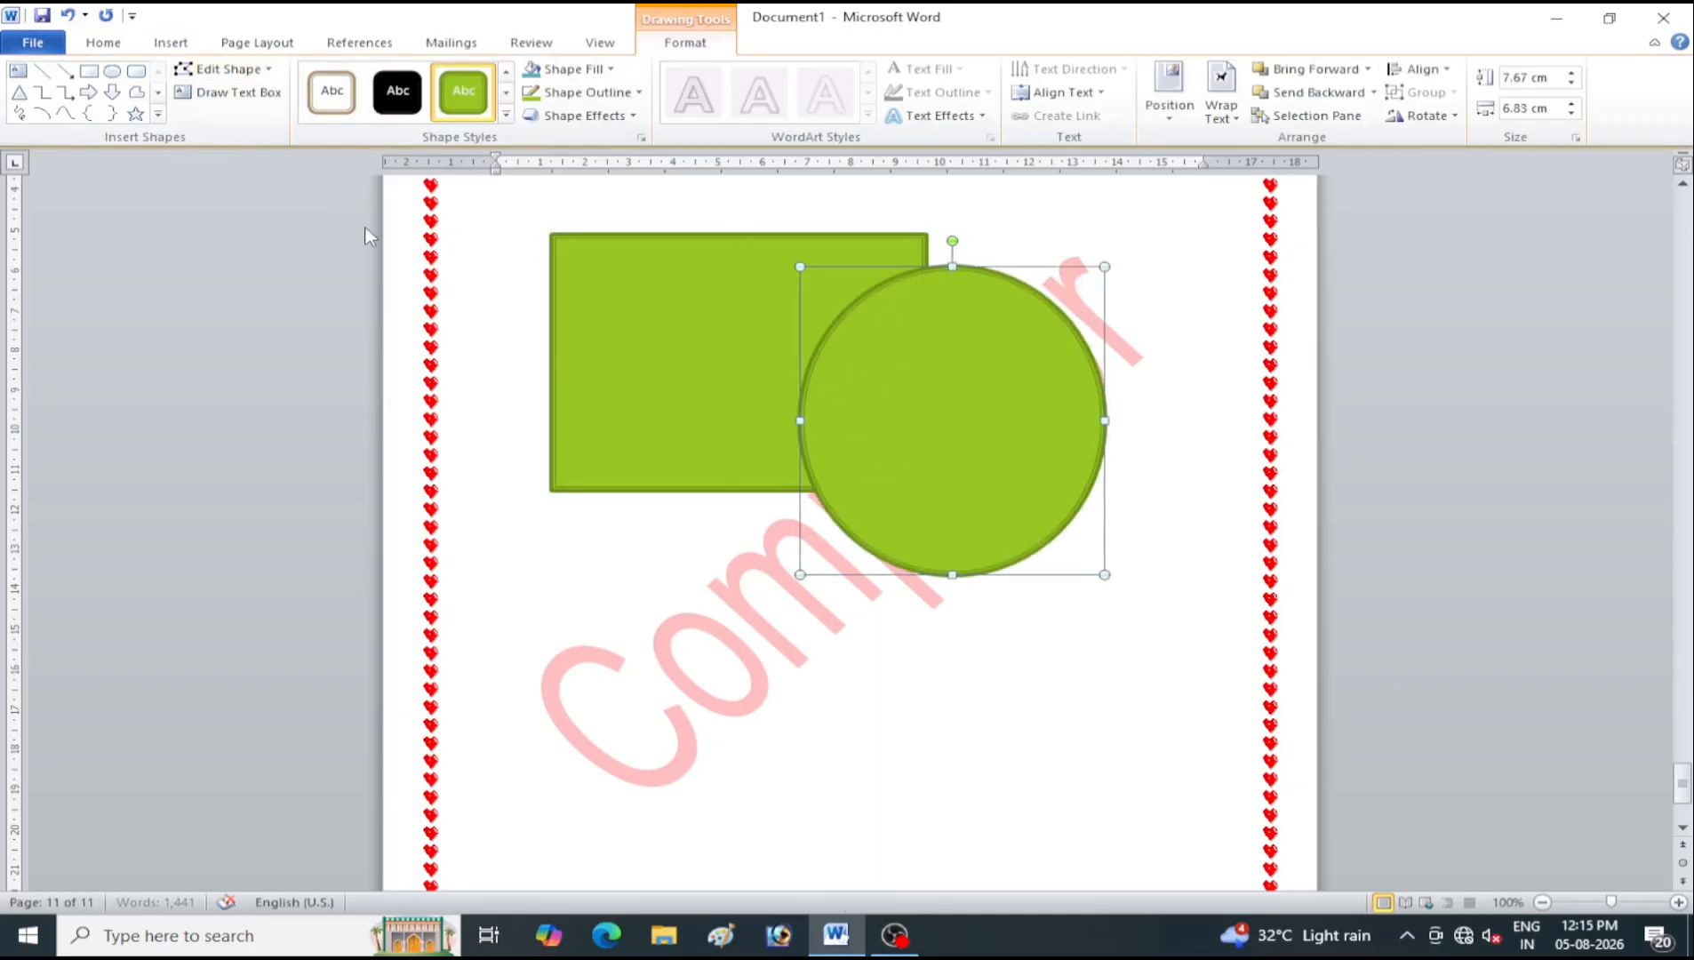
{"action": "left_click", "coordinate": [136, 71]}
{"action": "left_click_drag", "start_coordinate": [494, 463], "coordinate": [908, 735]}
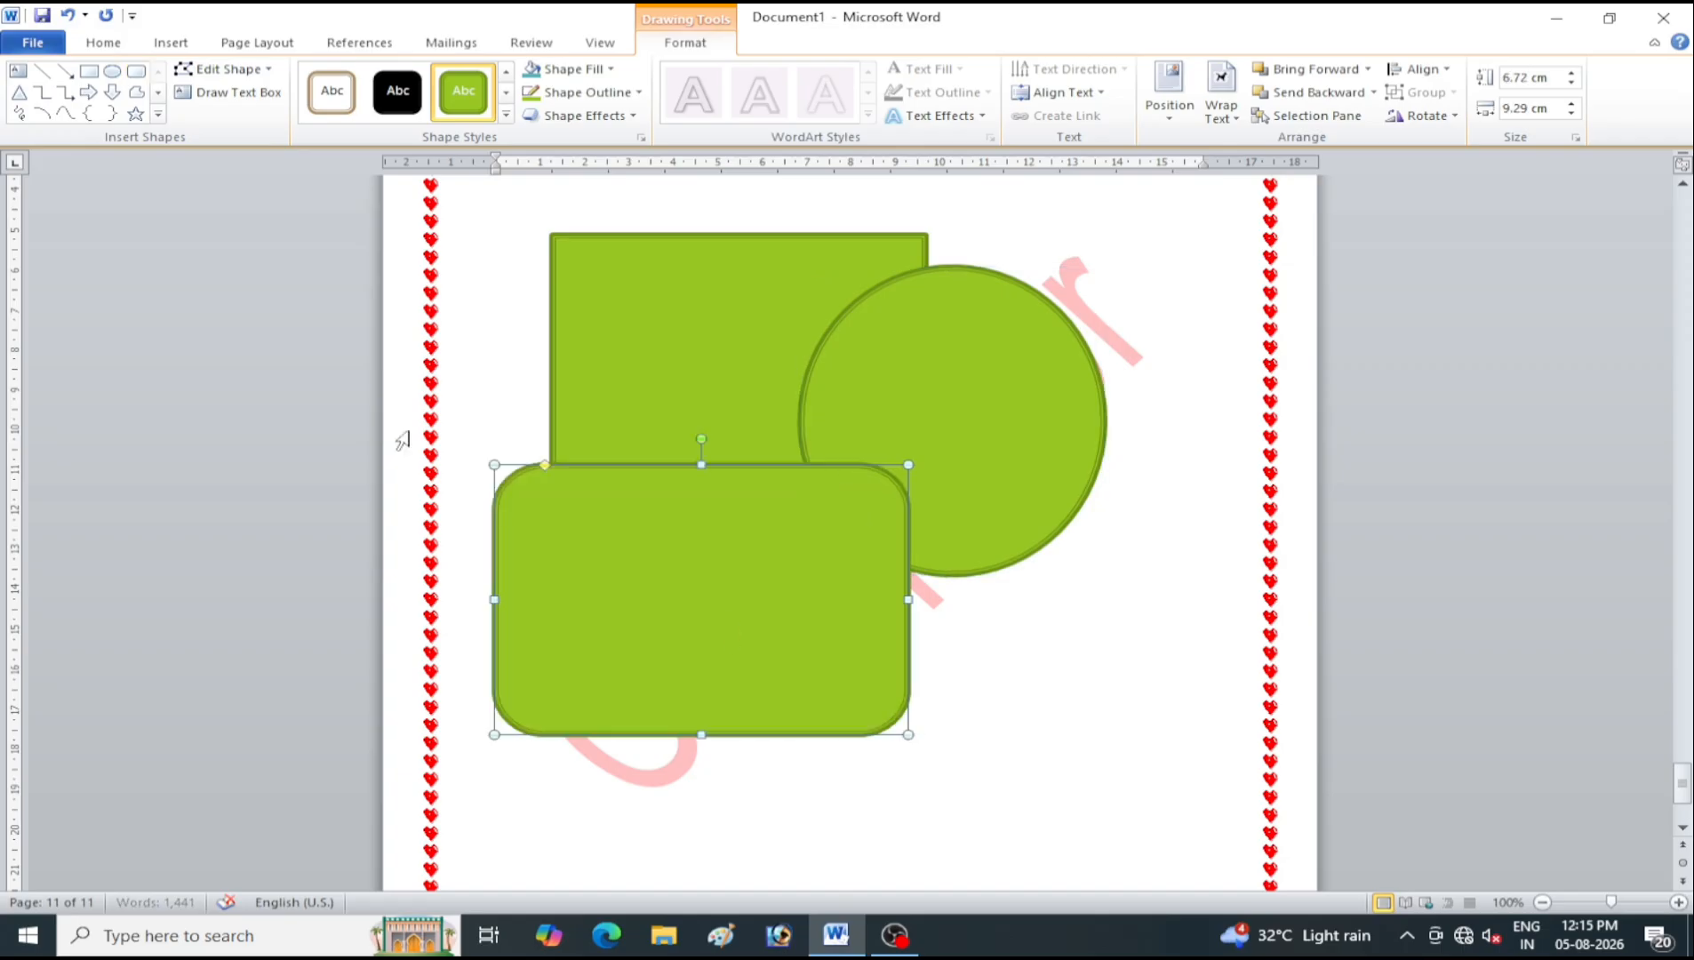
Draw a down arrow about 10.6 by 5.7 cm below the shapes and a right arrow about 6.4 by 4.8 cm overlapping the circle
{"action": "left_click", "coordinate": [112, 92]}
{"action": "left_click_drag", "start_coordinate": [1146, 674], "coordinate": [649, 892]}
{"action": "left_click", "coordinate": [88, 92]}
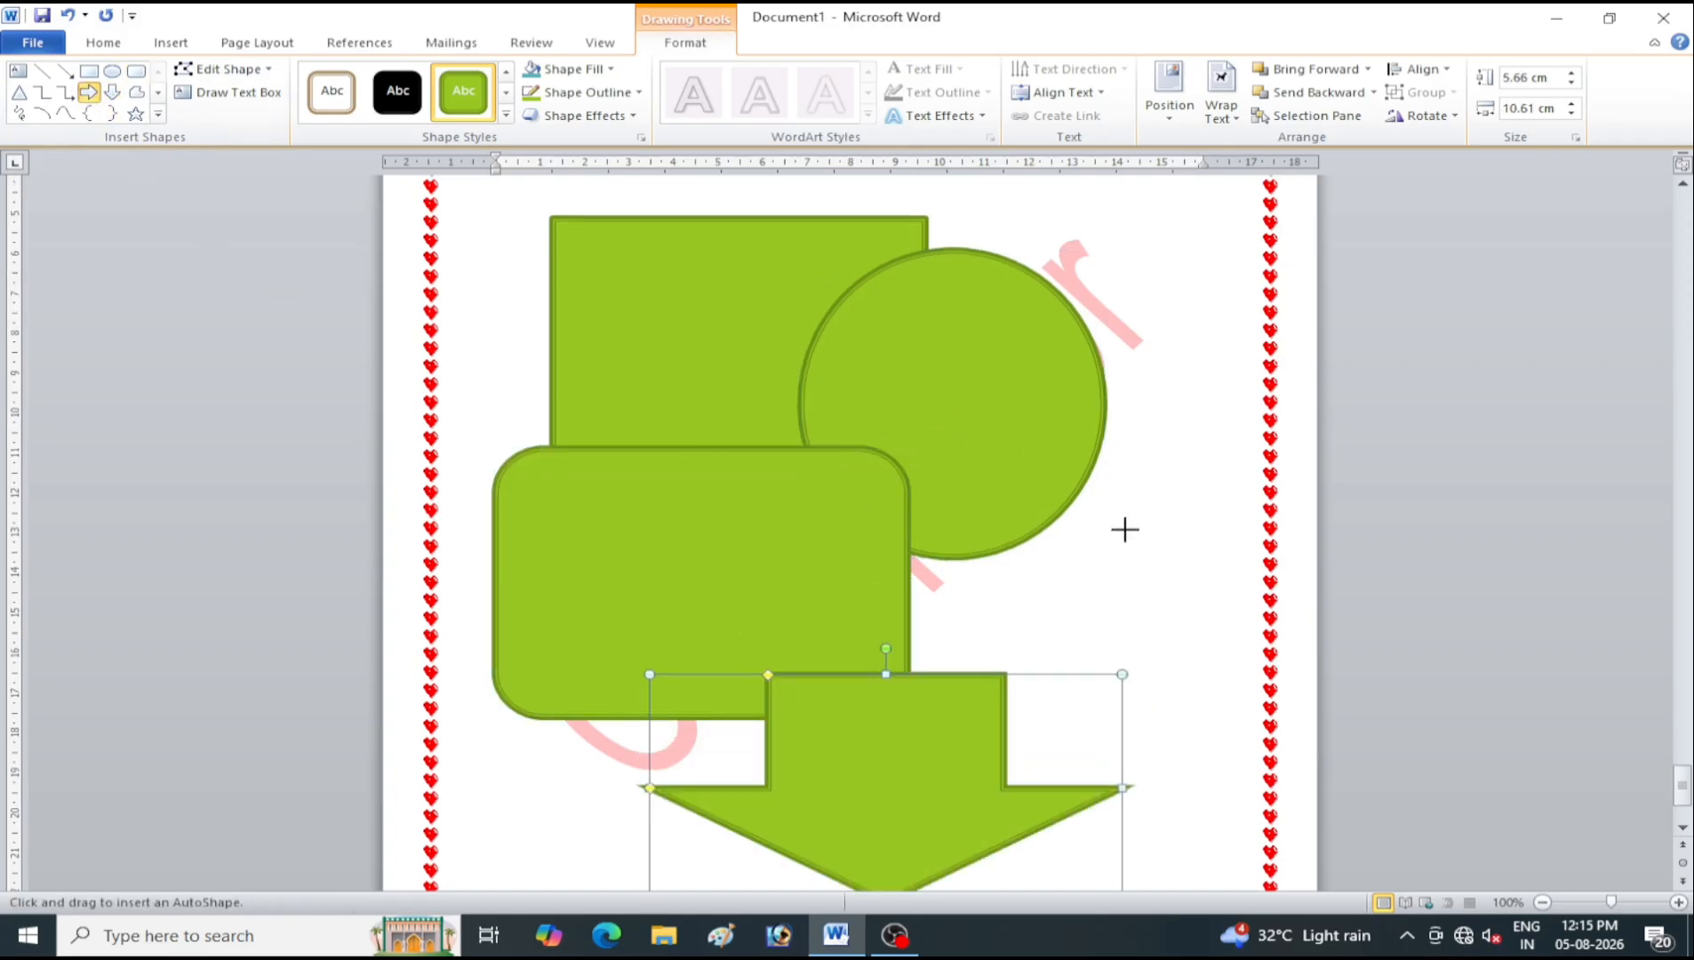
{"action": "left_click_drag", "start_coordinate": [1230, 423], "coordinate": [946, 613]}
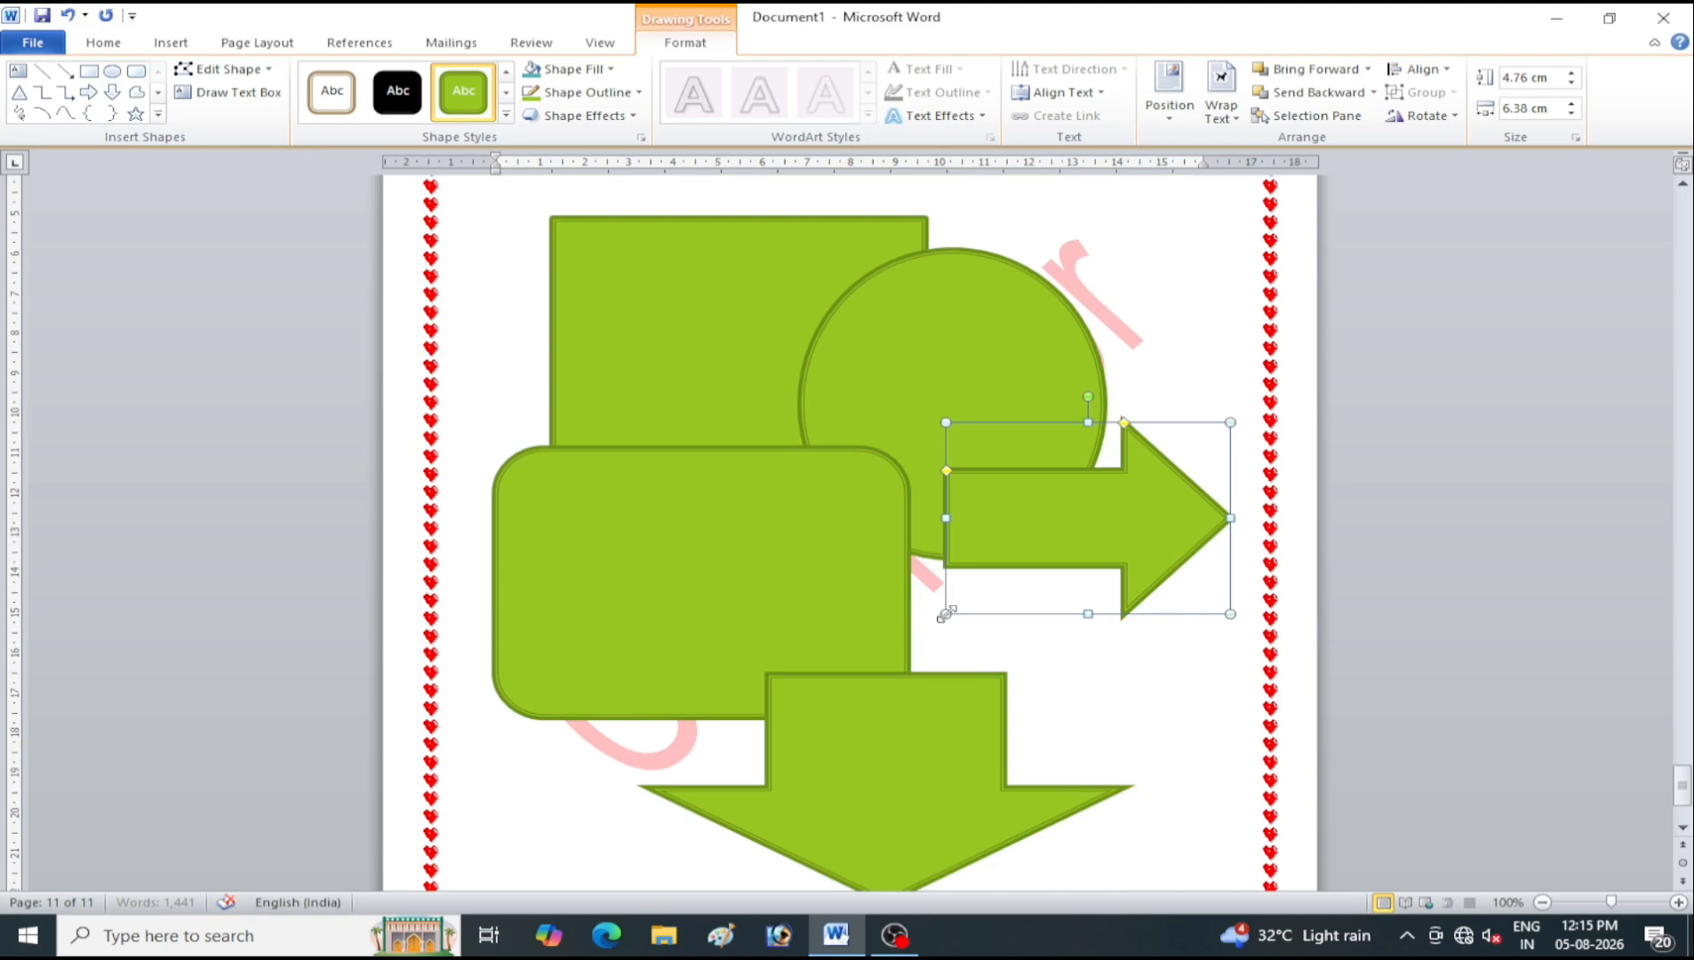
Shrink the circle to about 5 cm wide and 5.6 cm high, and shrink the rectangle so the two stop overlapping
{"action": "left_click", "coordinate": [1014, 332]}
{"action": "left_click_drag", "start_coordinate": [799, 249], "coordinate": [880, 331]}
{"action": "left_click", "coordinate": [811, 285]}
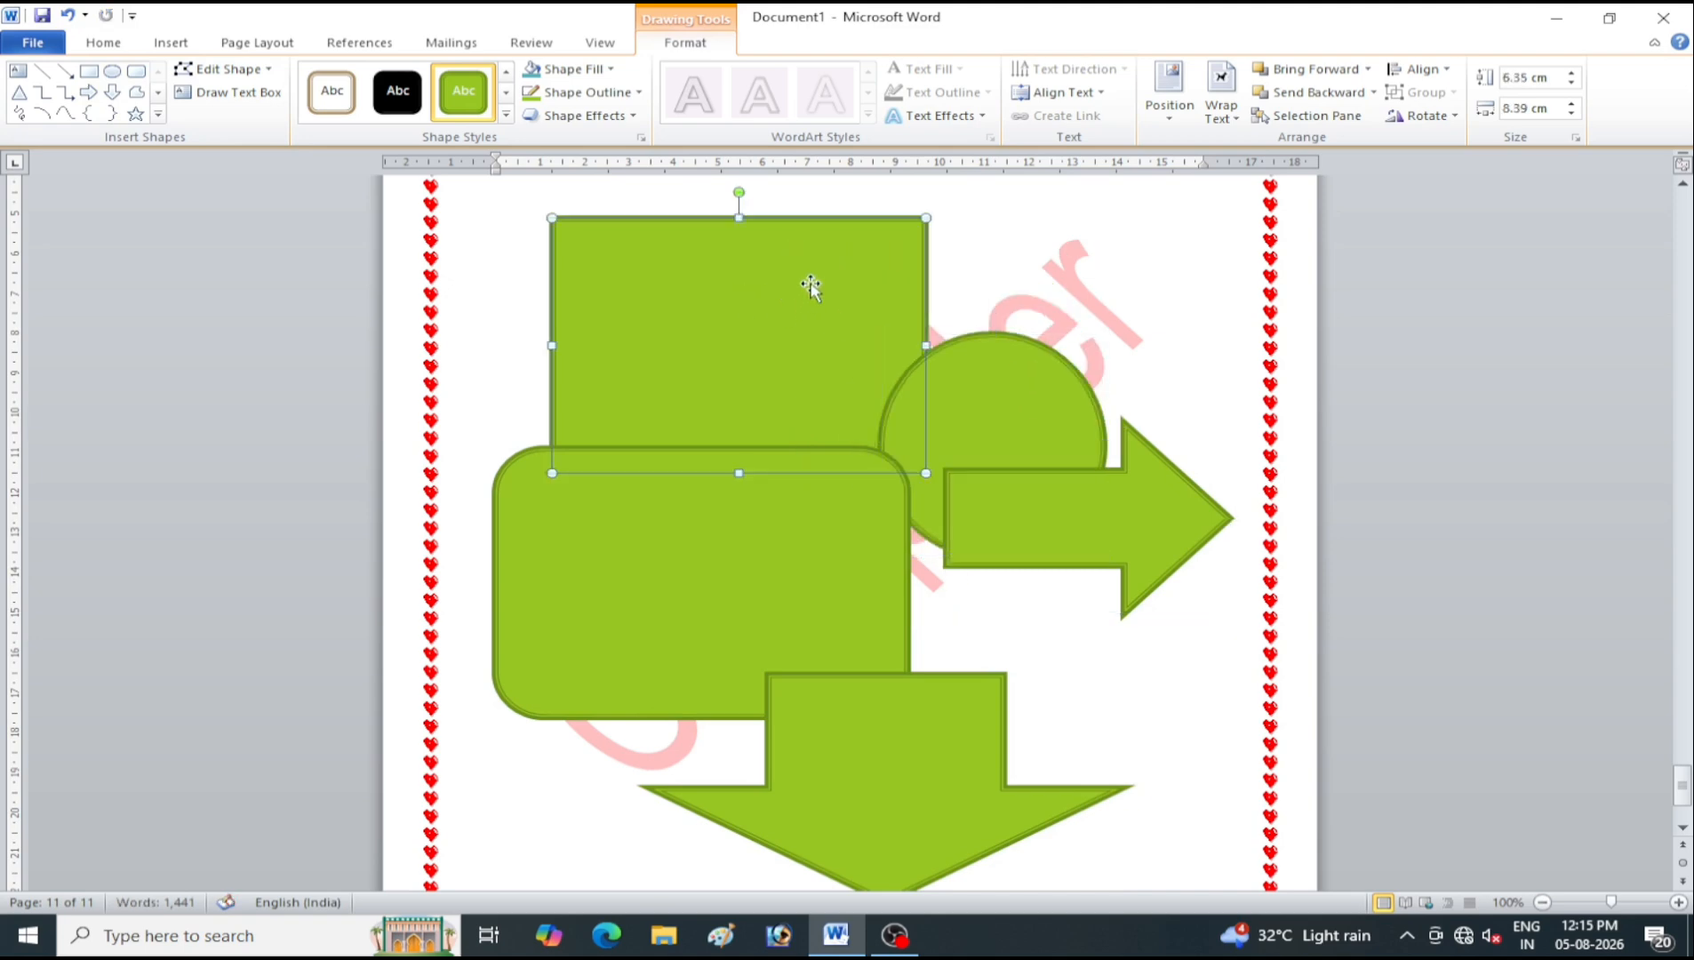
{"action": "left_click_drag", "start_coordinate": [926, 218], "coordinate": [820, 301]}
Shrink the rounded rectangle from its upper-left corner, clear of the rectangle above it
{"action": "left_click", "coordinate": [629, 483]}
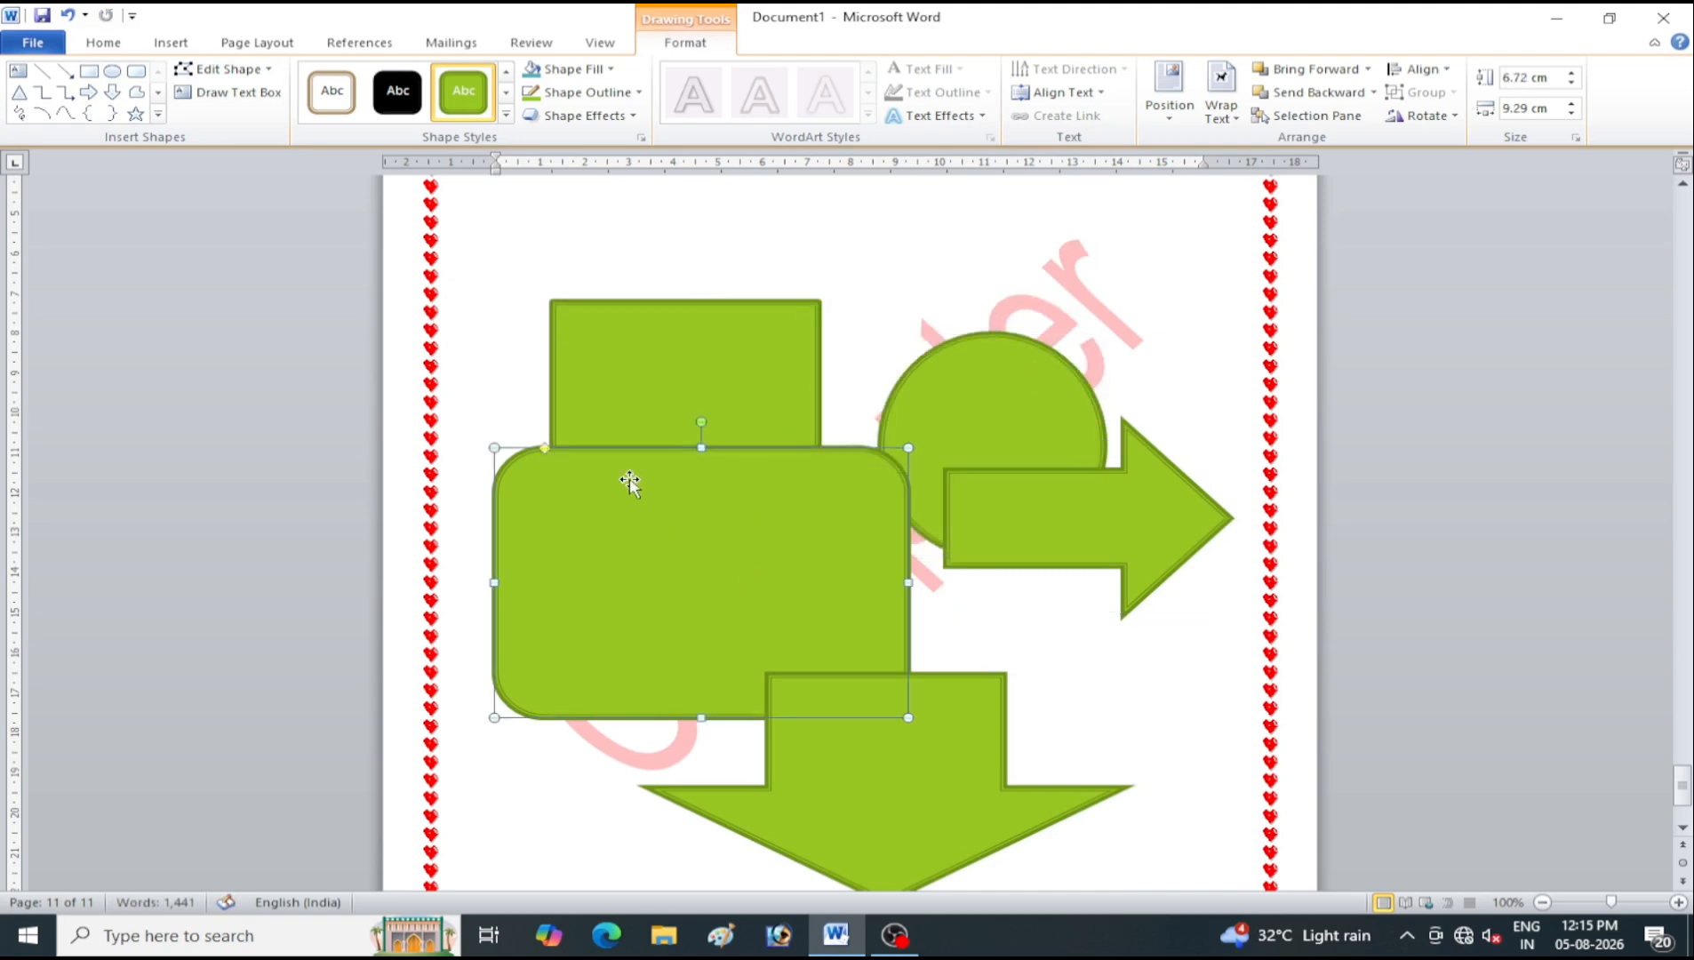
{"action": "left_click", "coordinate": [486, 452]}
{"action": "left_click", "coordinate": [531, 681]}
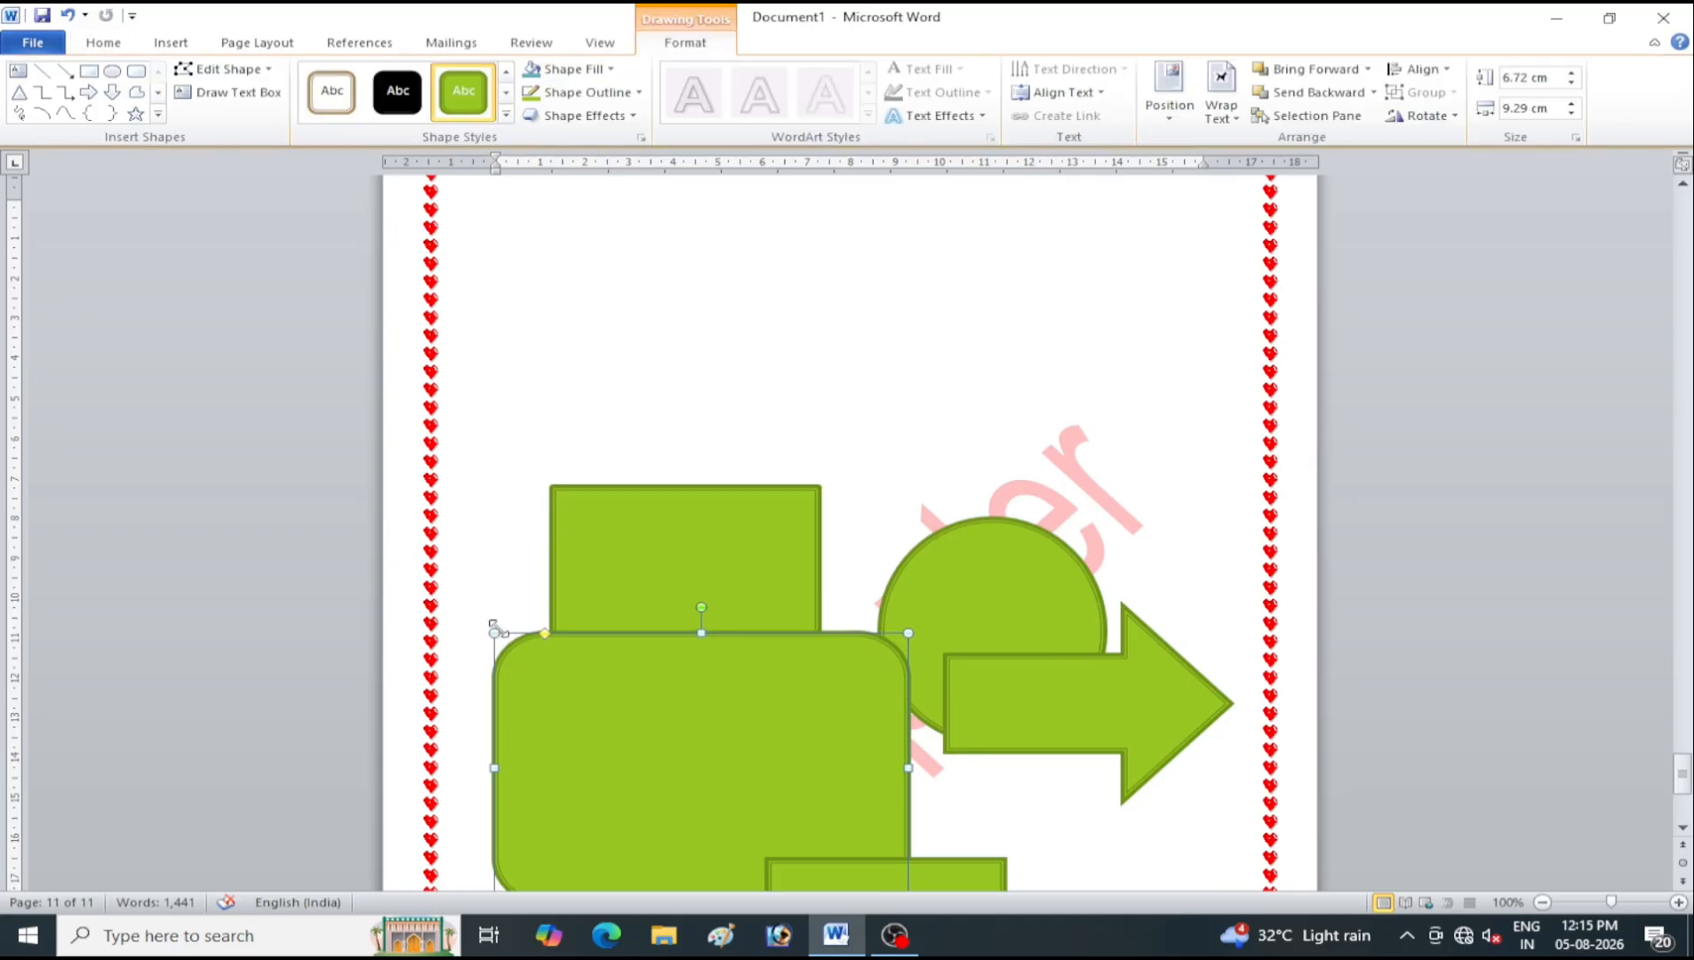
{"action": "left_click_drag", "start_coordinate": [494, 626], "coordinate": [607, 740]}
Move the rectangle, circle, right arrow and rounded rectangle apart so that none of the four overlap
{"action": "left_click_drag", "start_coordinate": [715, 579], "coordinate": [721, 340]}
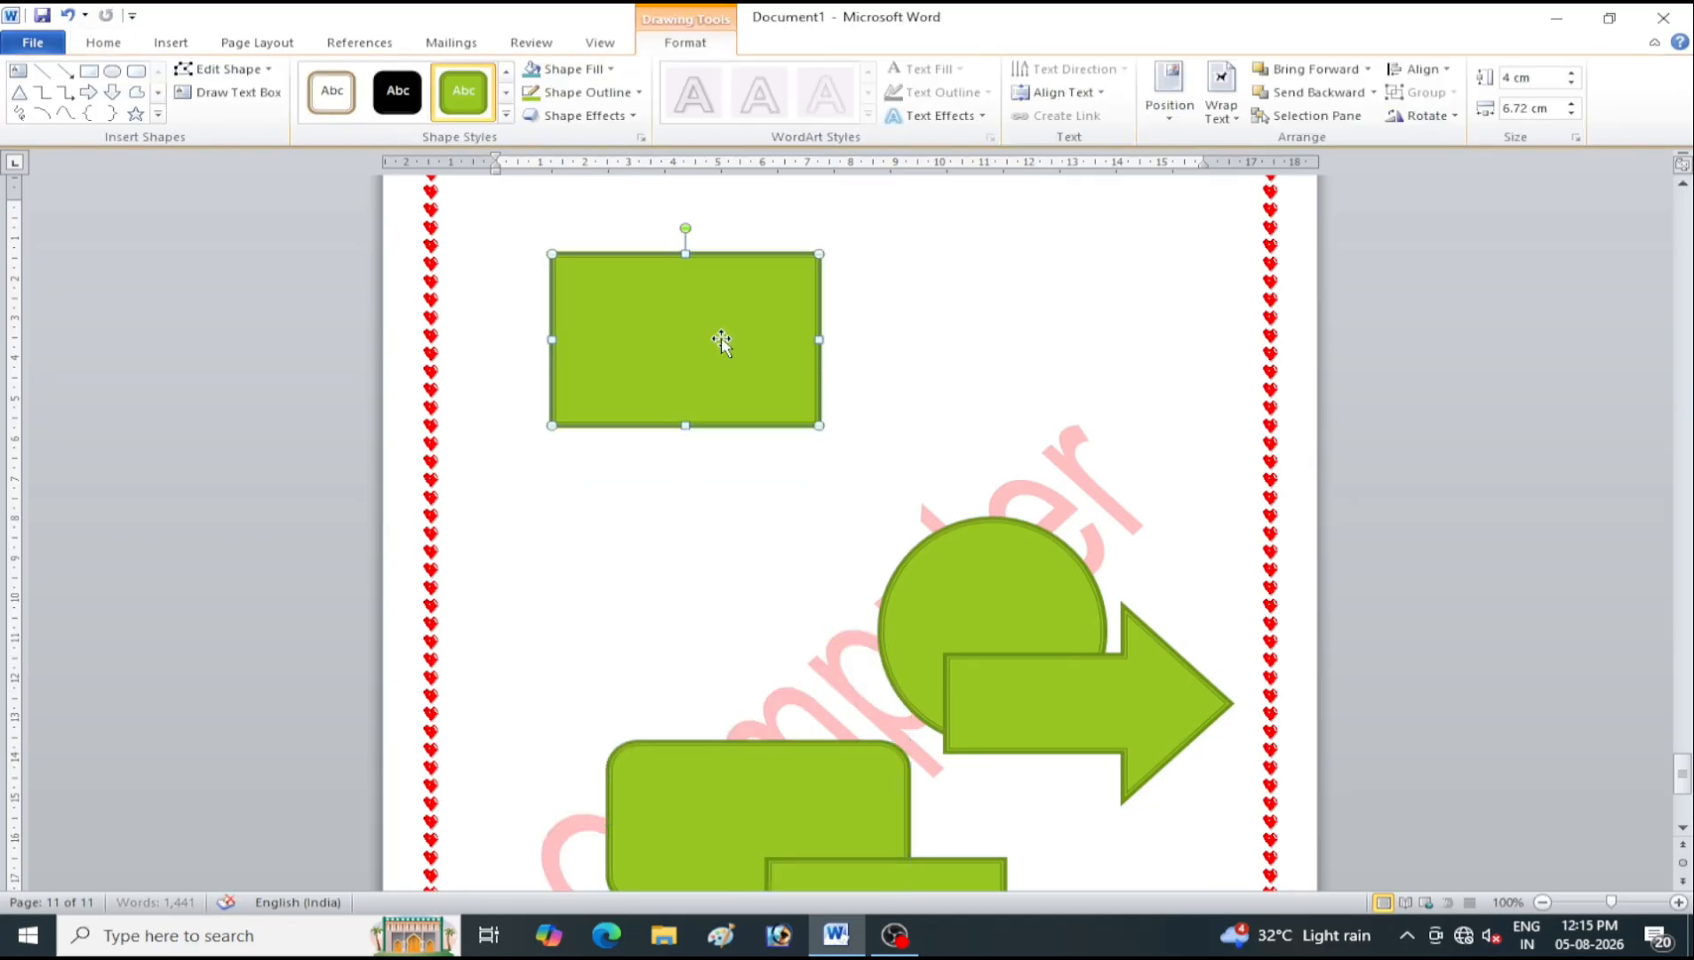
{"action": "left_click", "coordinate": [983, 607]}
{"action": "left_click_drag", "start_coordinate": [985, 604], "coordinate": [1097, 378]}
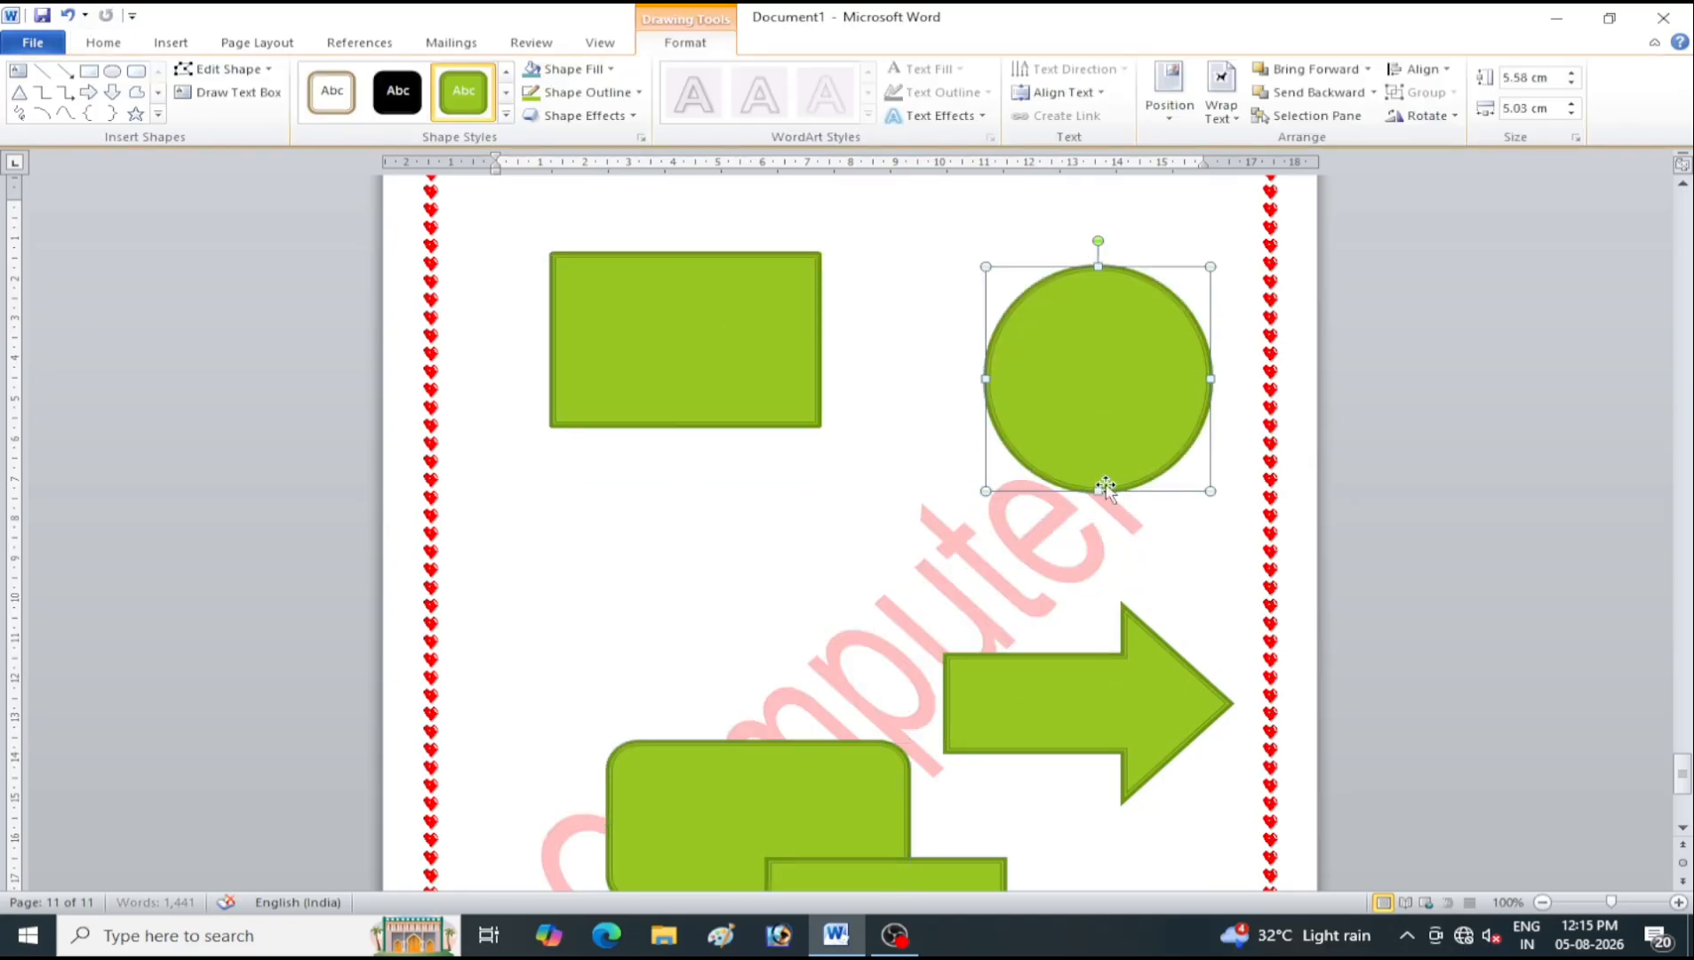
{"action": "left_click_drag", "start_coordinate": [1150, 691], "coordinate": [1156, 626]}
{"action": "left_click_drag", "start_coordinate": [752, 806], "coordinate": [610, 561]}
Shrink the down arrow and place it below the rounded rectangle, and select the right arrow
{"action": "left_click", "coordinate": [889, 875]}
{"action": "left_click_drag", "start_coordinate": [890, 875], "coordinate": [828, 697]}
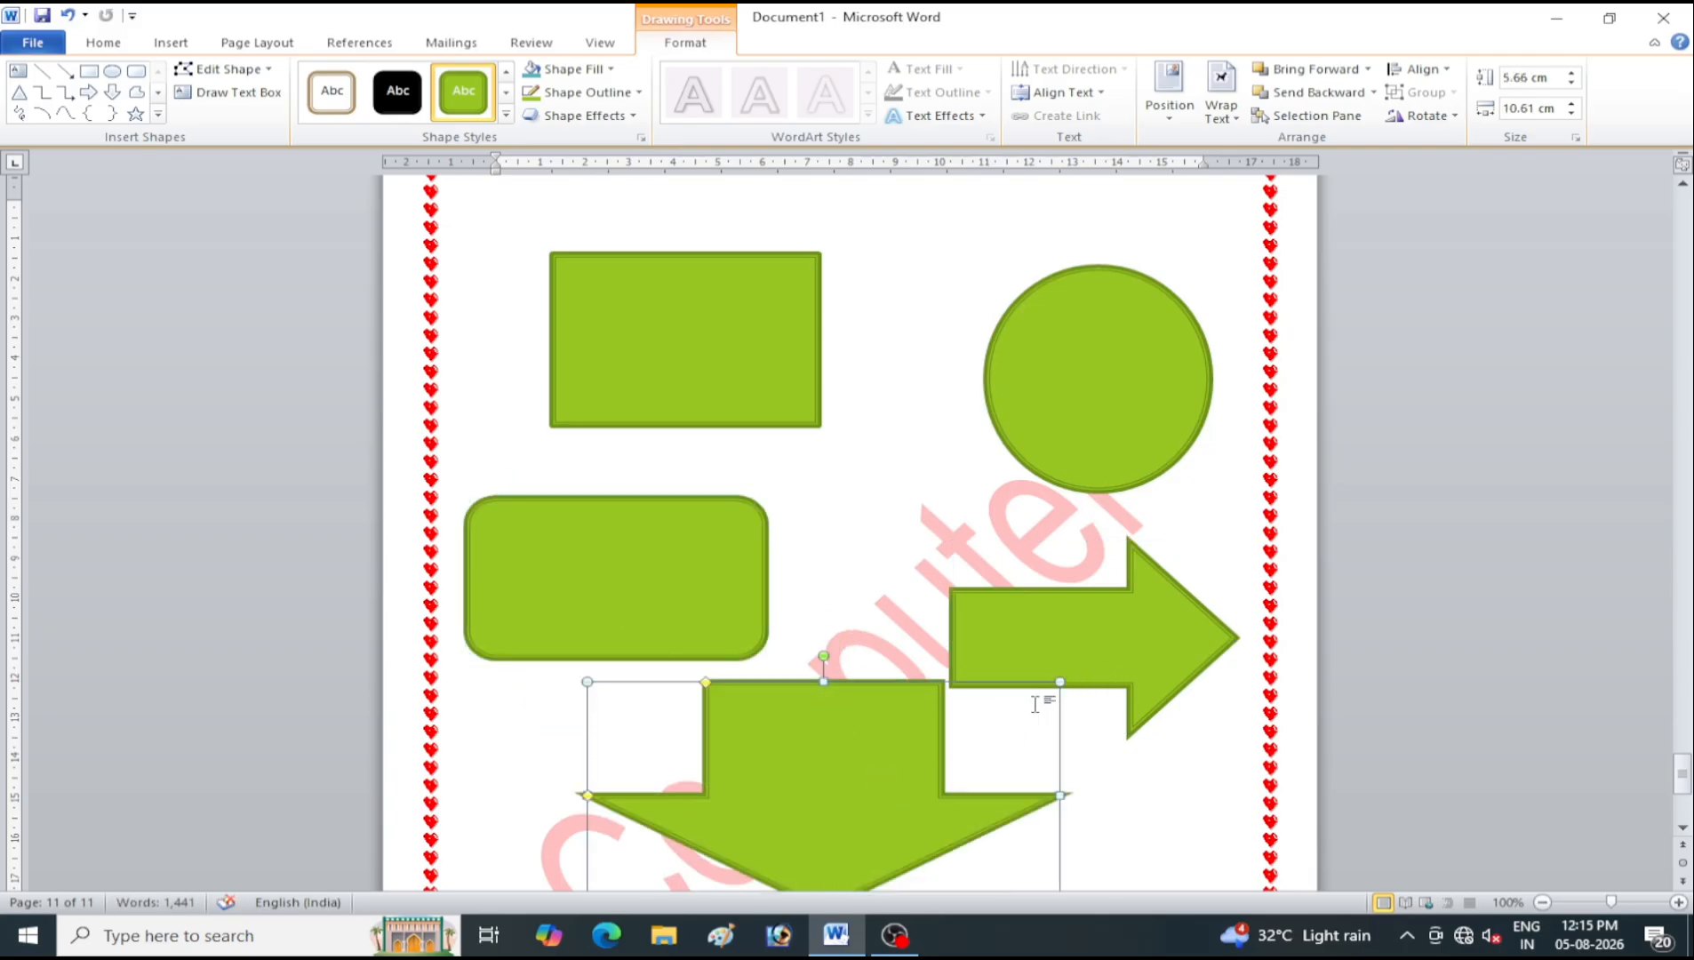
{"action": "left_click_drag", "start_coordinate": [1060, 681], "coordinate": [861, 788]}
{"action": "left_click_drag", "start_coordinate": [734, 829], "coordinate": [866, 717]}
{"action": "left_click", "coordinate": [1122, 623]}
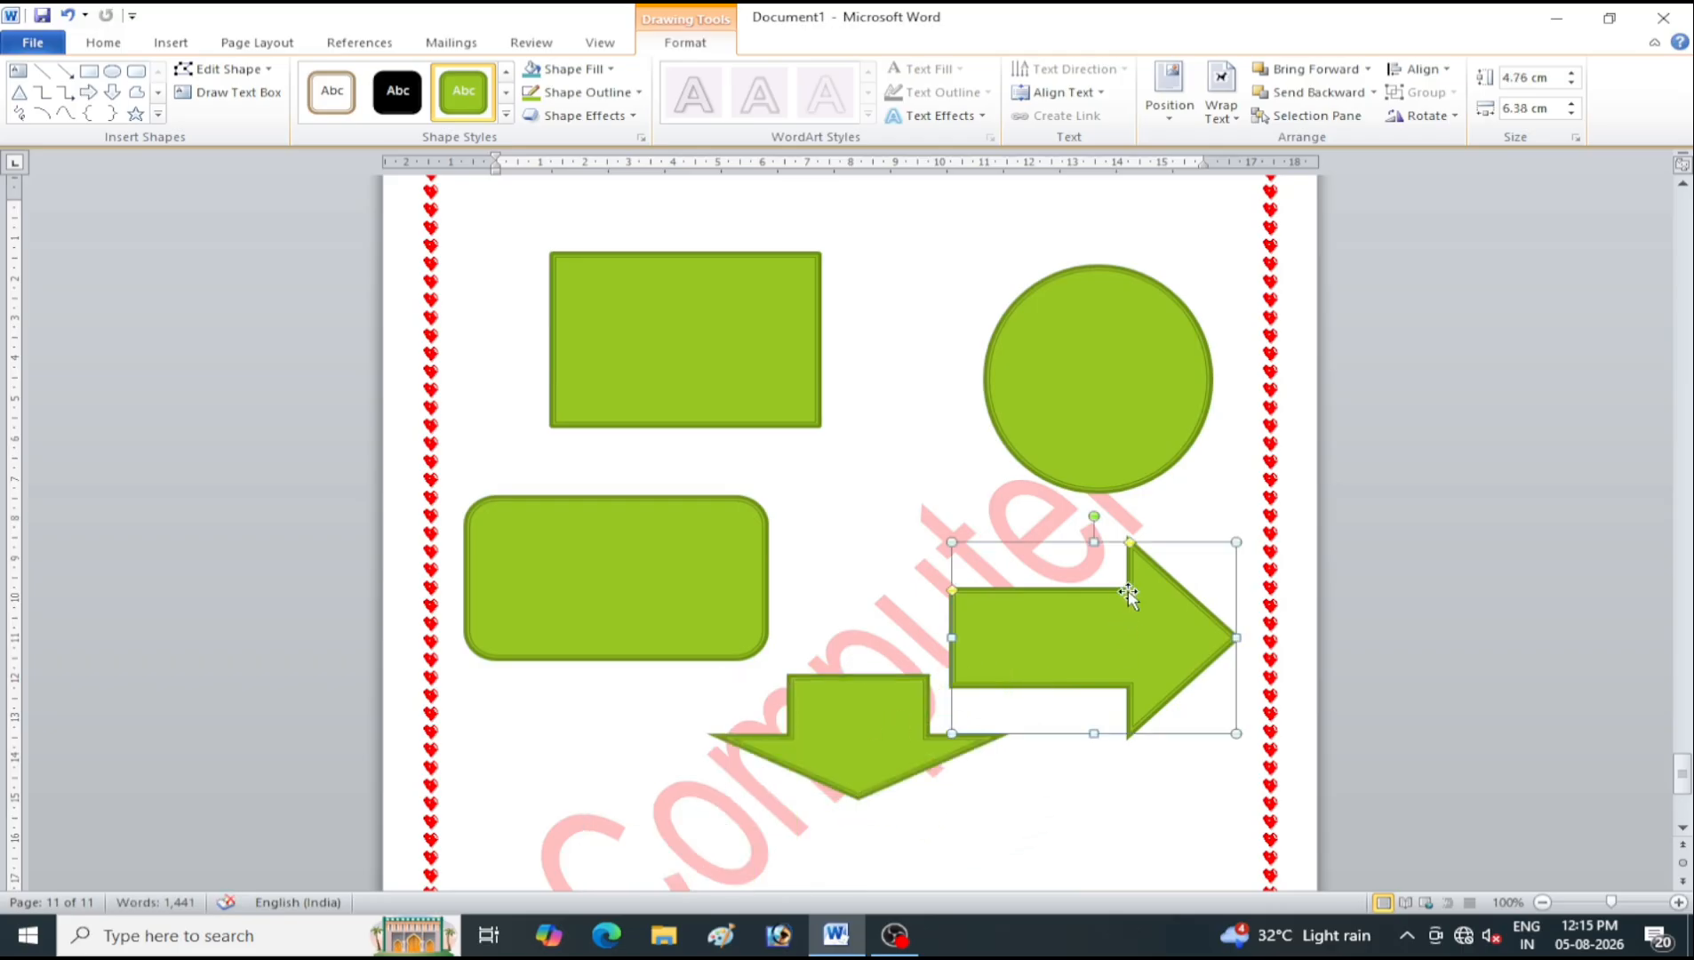
Move the right arrow up to sit just below the circle
{"action": "left_click_drag", "start_coordinate": [1128, 608], "coordinate": [1138, 544]}
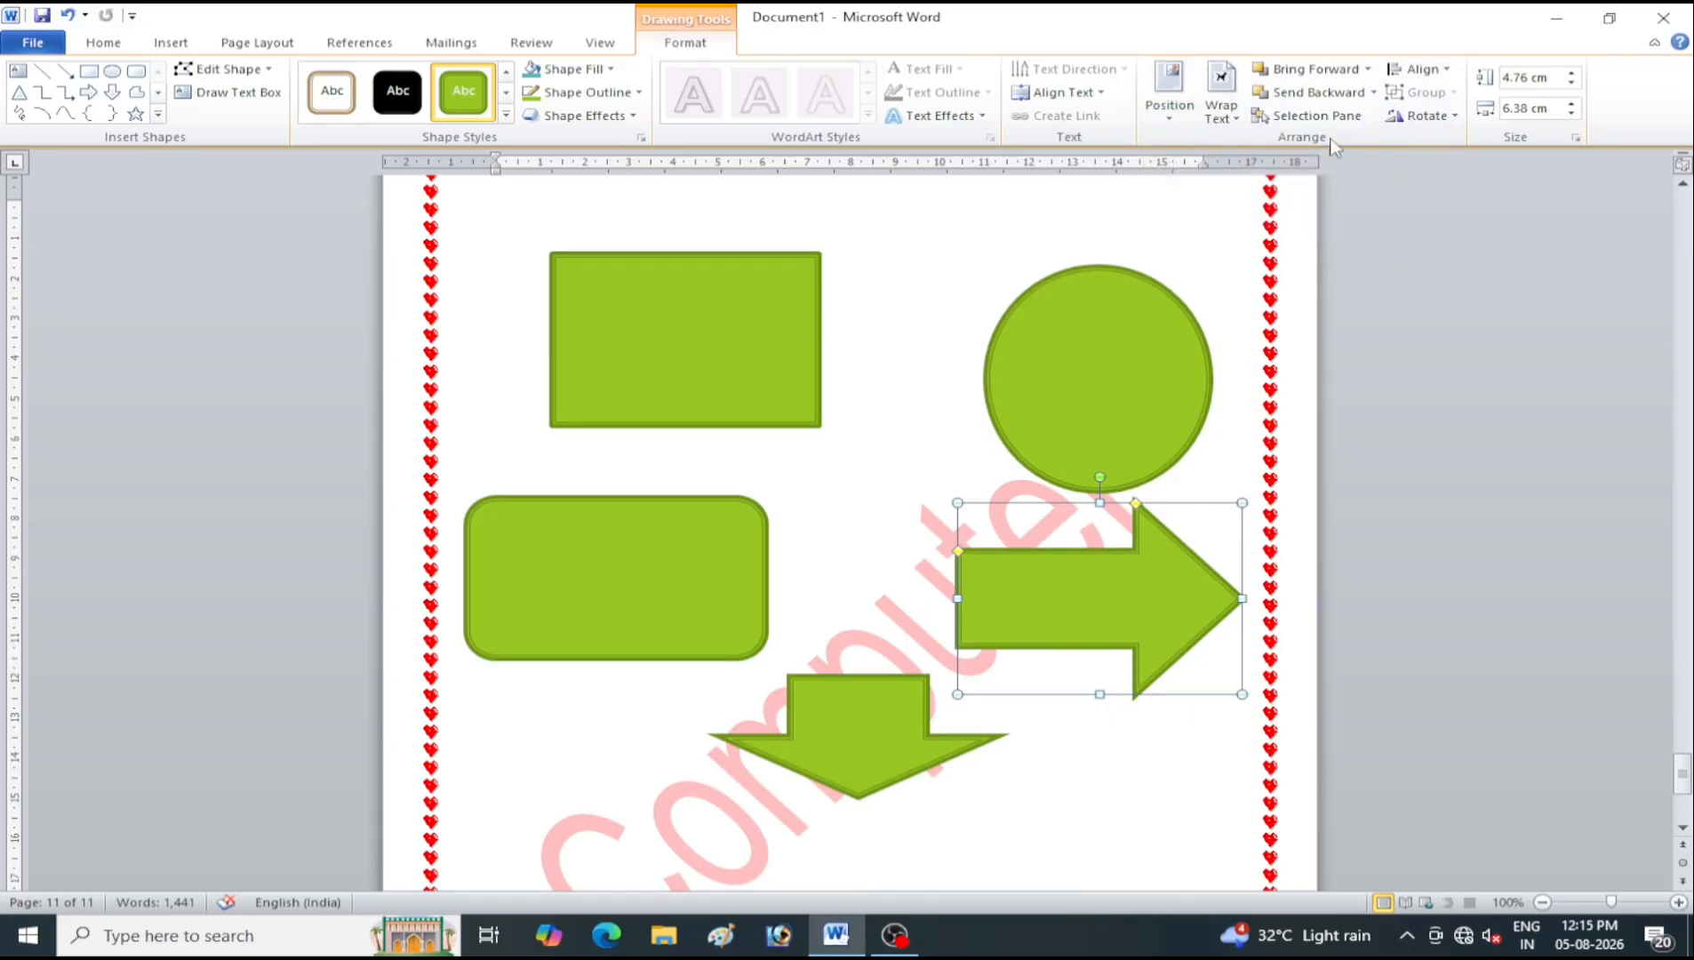
{"action": "left_click", "coordinate": [1543, 902]}
{"action": "left_click", "coordinate": [1543, 902]}
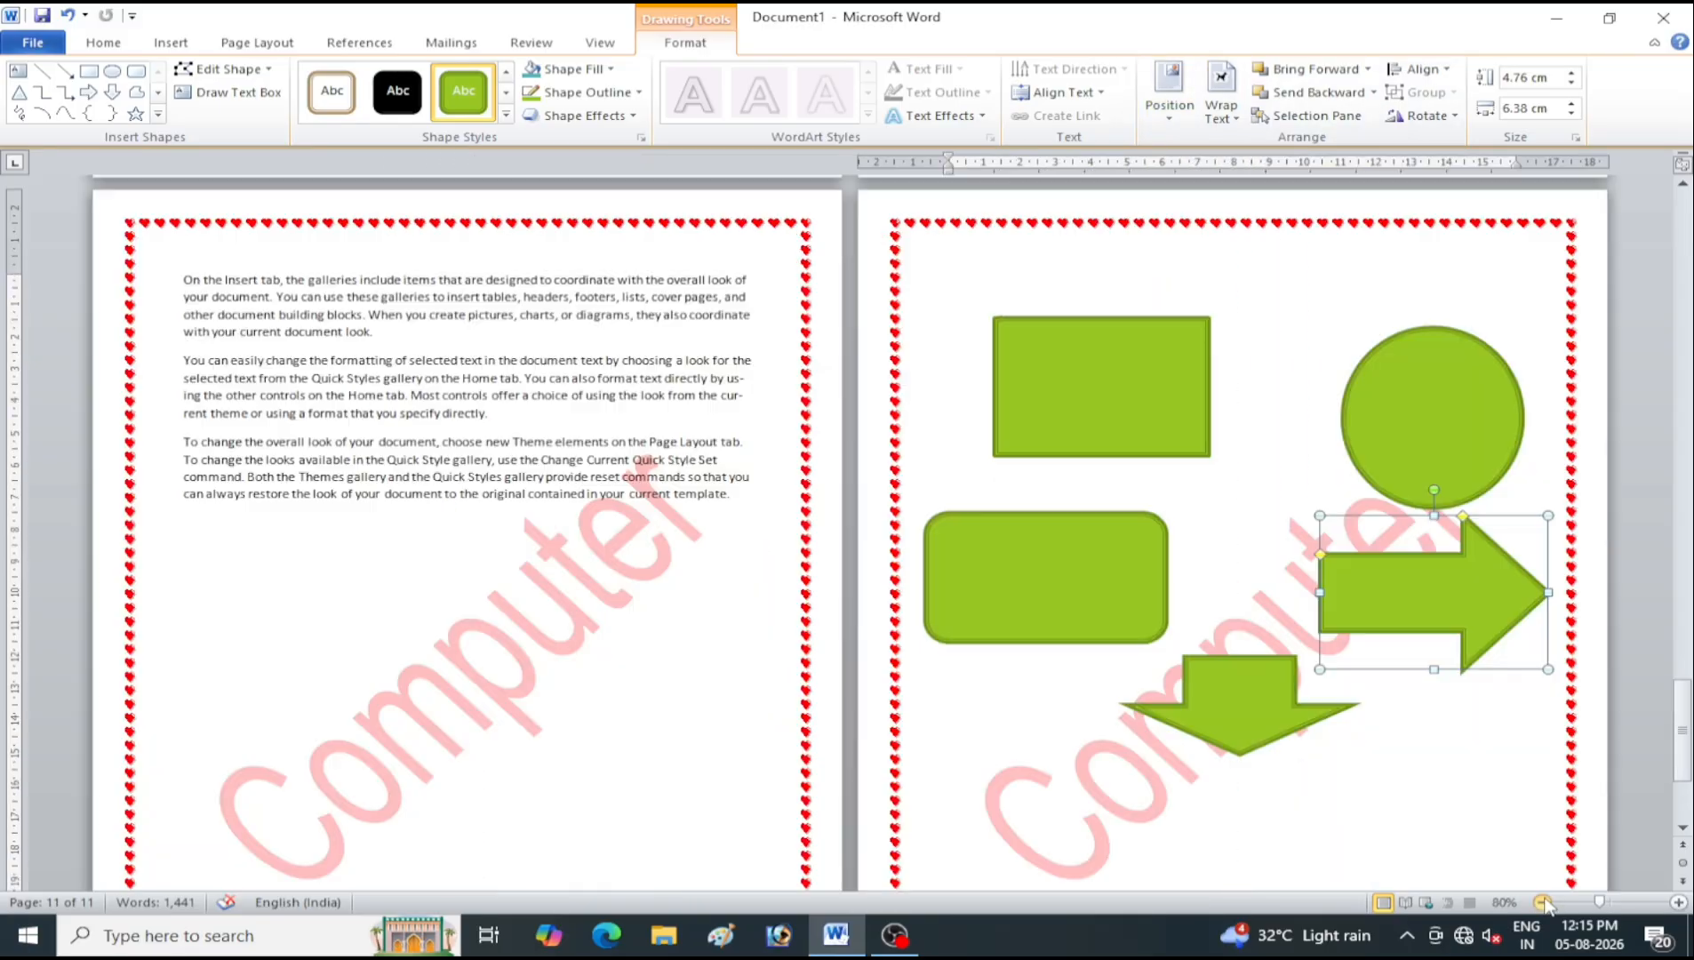
{"action": "scroll", "coordinate": [1271, 787], "scroll_direction": "down", "scroll_amount": 2}
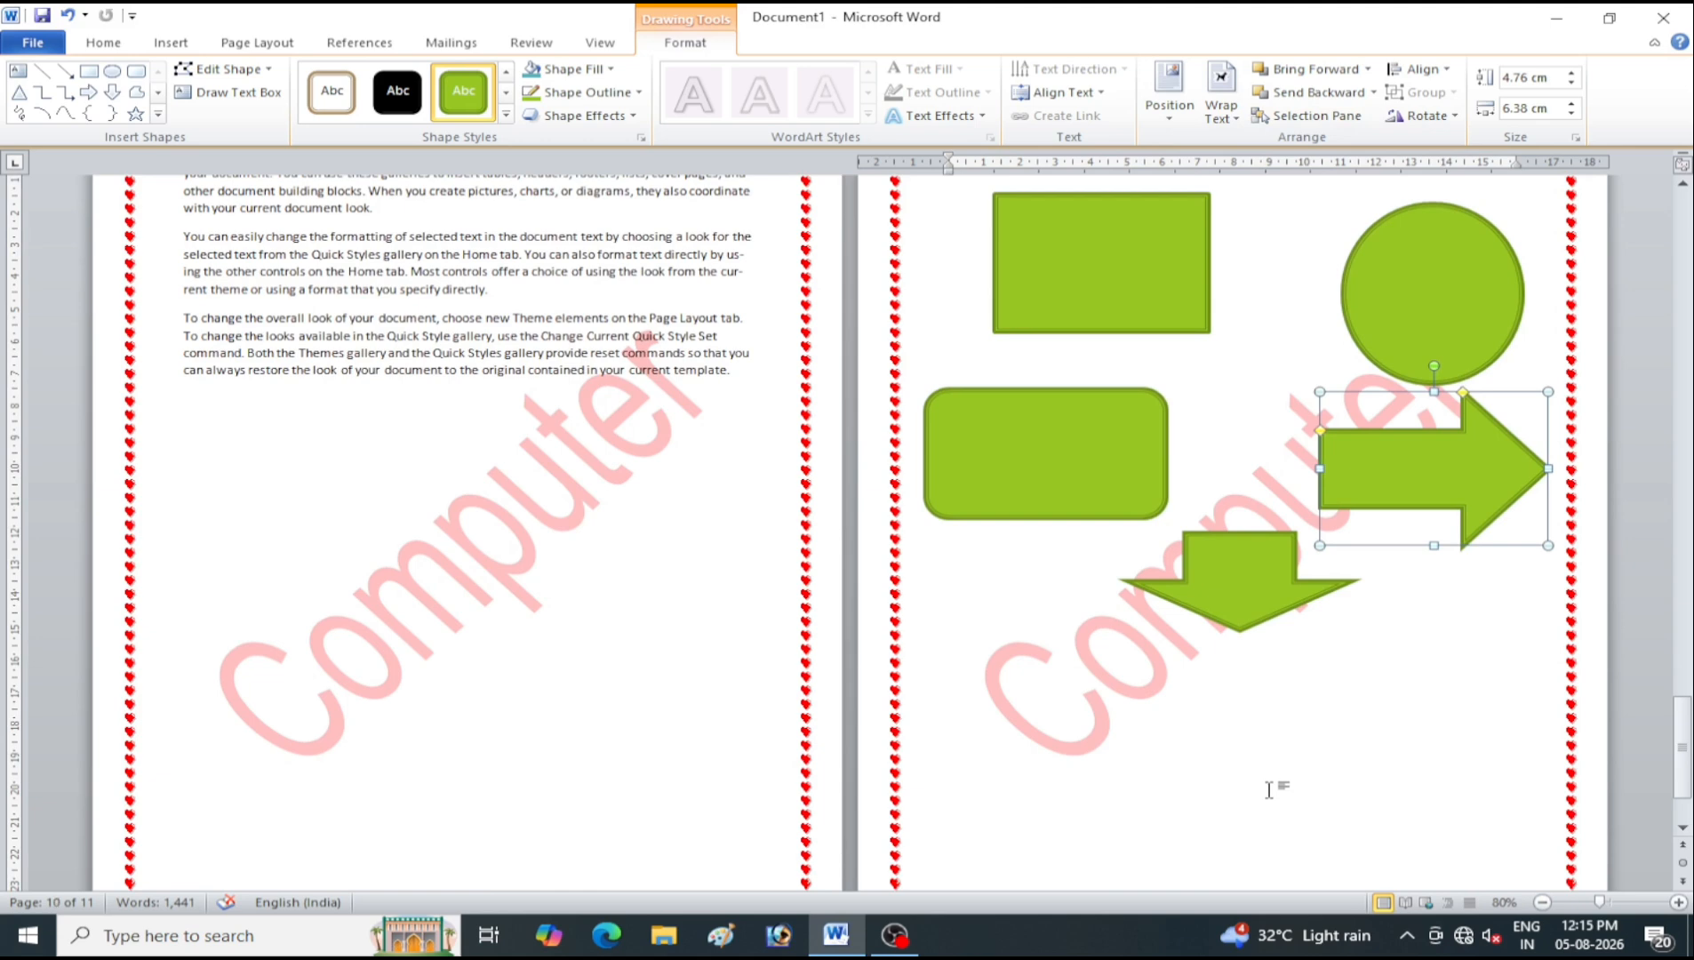
{"action": "scroll", "coordinate": [1269, 789], "scroll_direction": "down", "scroll_amount": 2}
{"action": "scroll", "coordinate": [1269, 789], "scroll_direction": "up", "scroll_amount": 3}
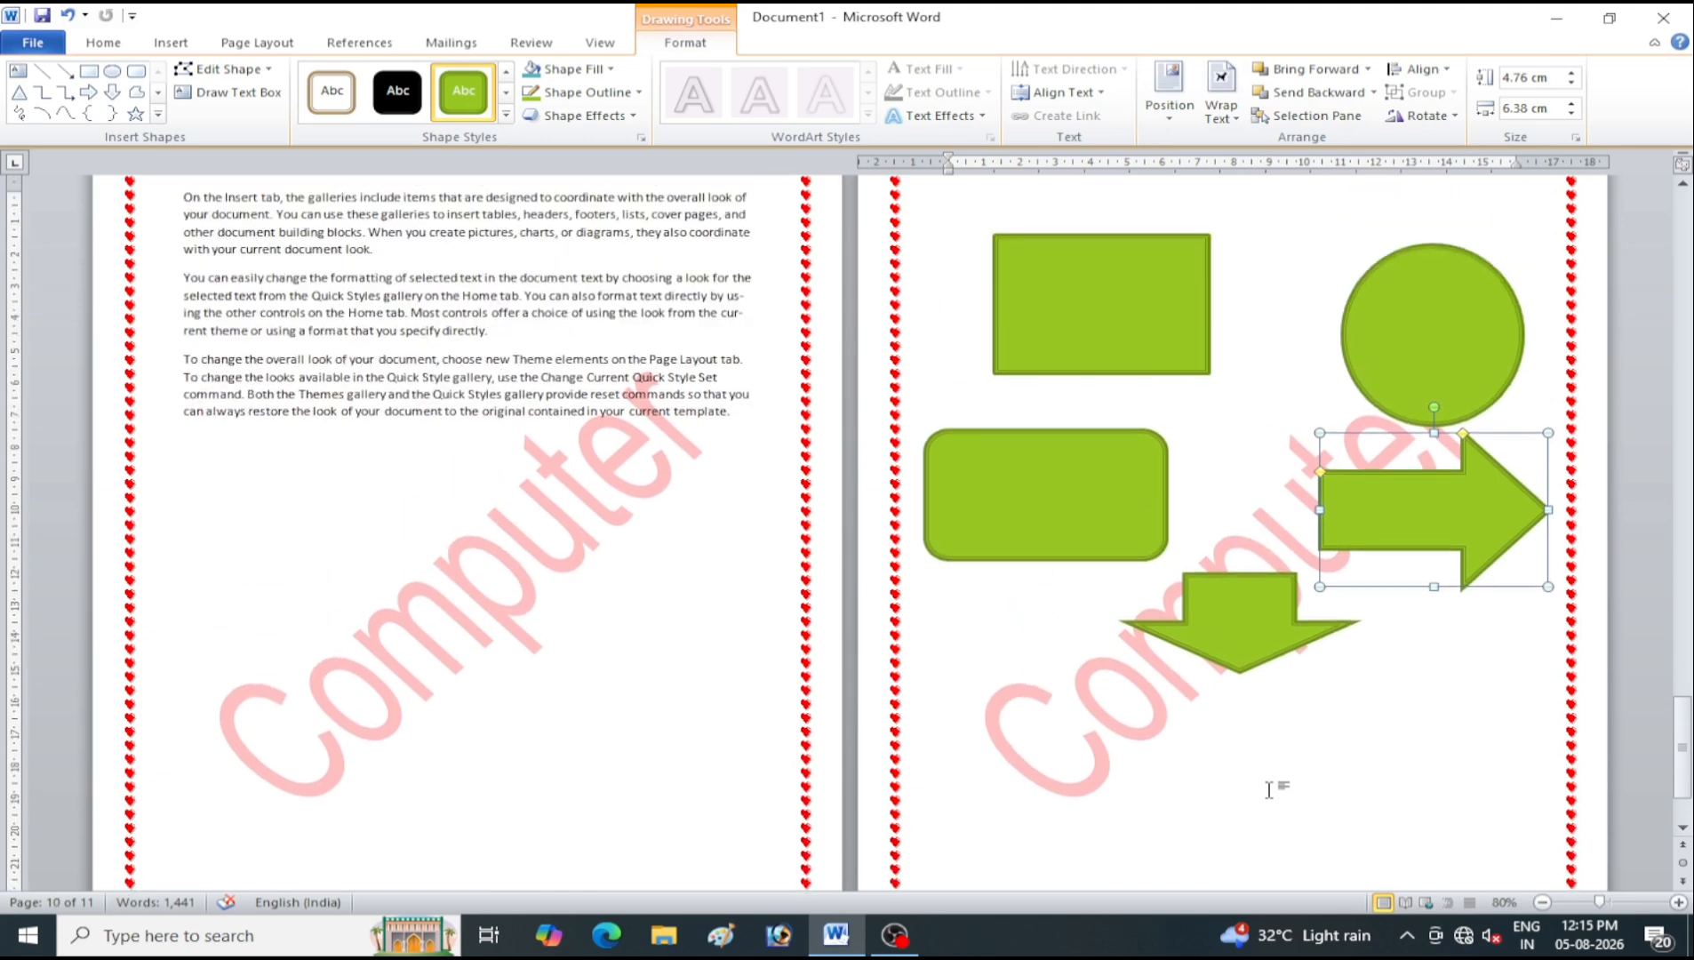
{"action": "scroll", "coordinate": [1270, 674], "scroll_direction": "up", "scroll_amount": 1}
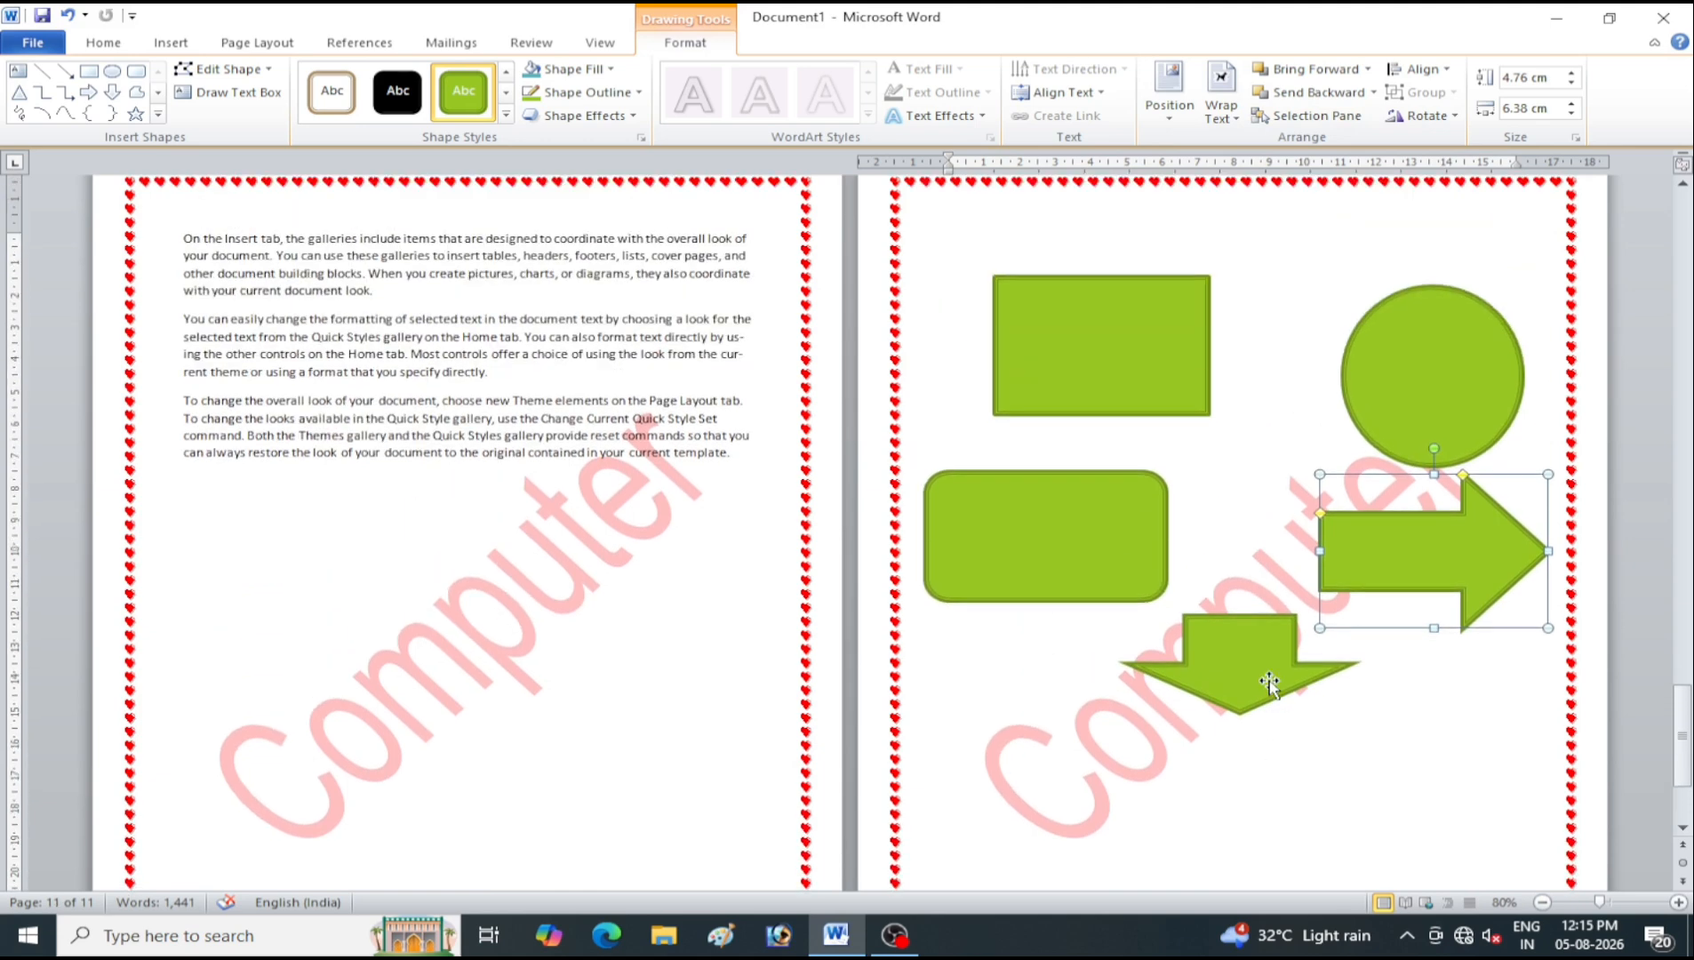
{"action": "left_click", "coordinate": [1542, 902]}
{"action": "left_click", "coordinate": [1543, 902]}
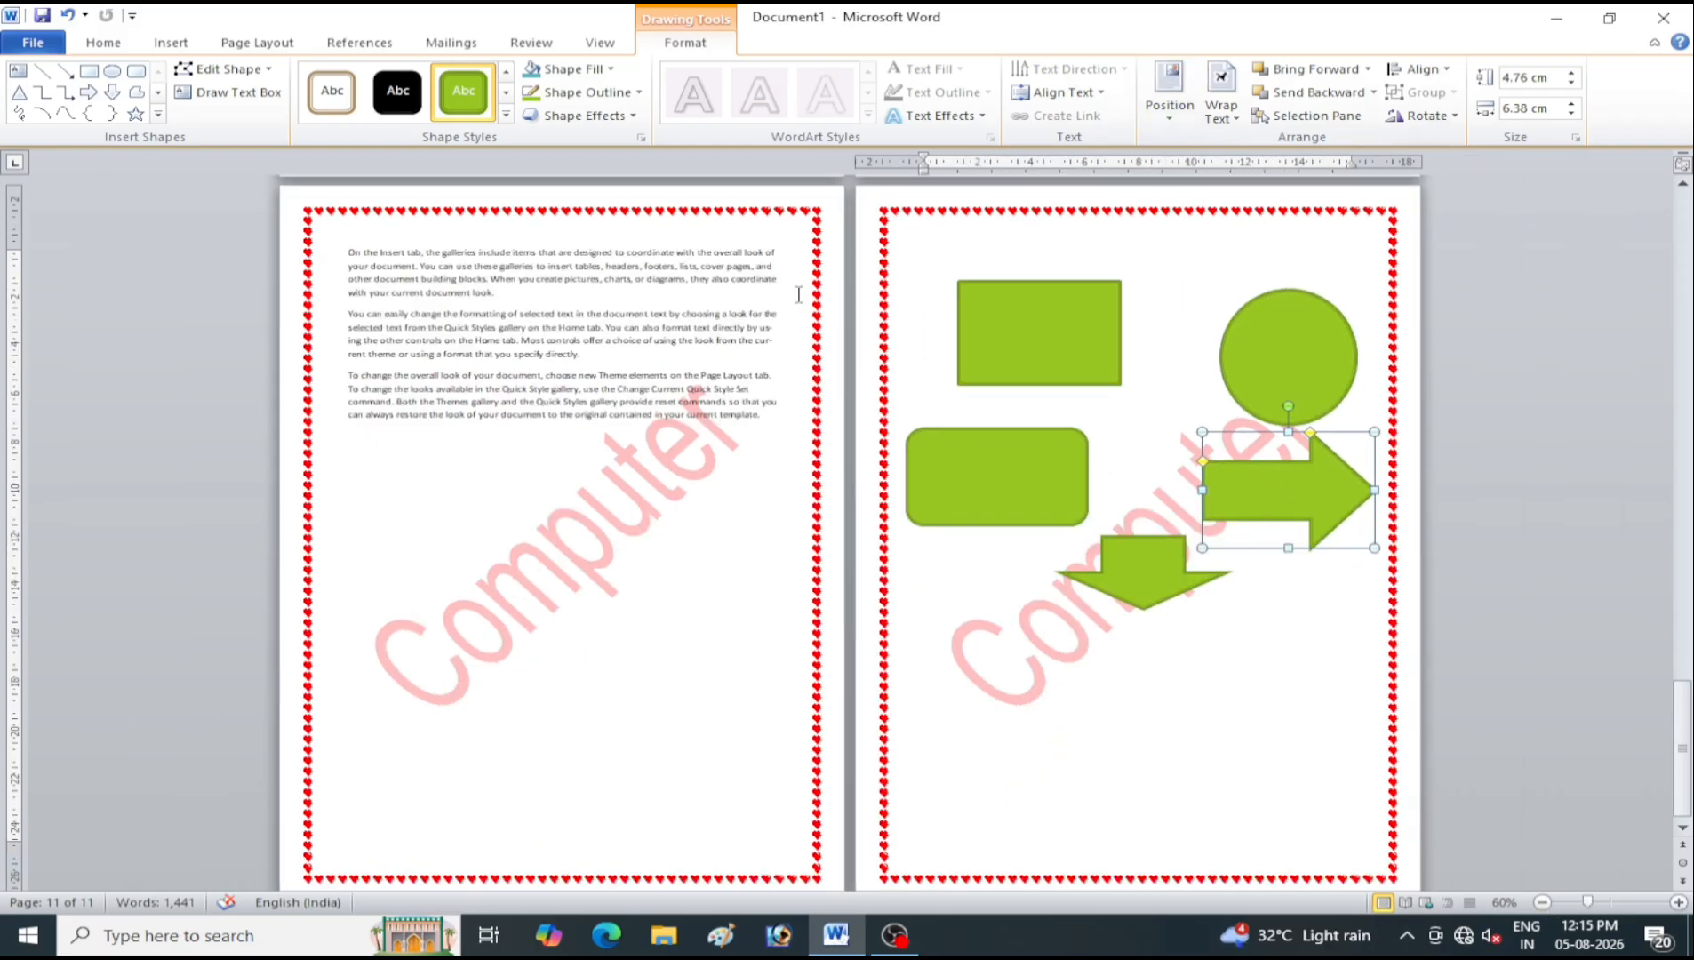
{"action": "mouse_move", "coordinate": [1303, 503]}
{"action": "left_mouse_down"}
{"action": "mouse_move", "coordinate": [1192, 476]}
{"action": "mouse_move", "coordinate": [1298, 499]}
{"action": "left_mouse_up"}
Position the right arrow with text wrapping at the page's bottom right, followed by the page's middle center
{"action": "left_click", "coordinate": [1165, 115]}
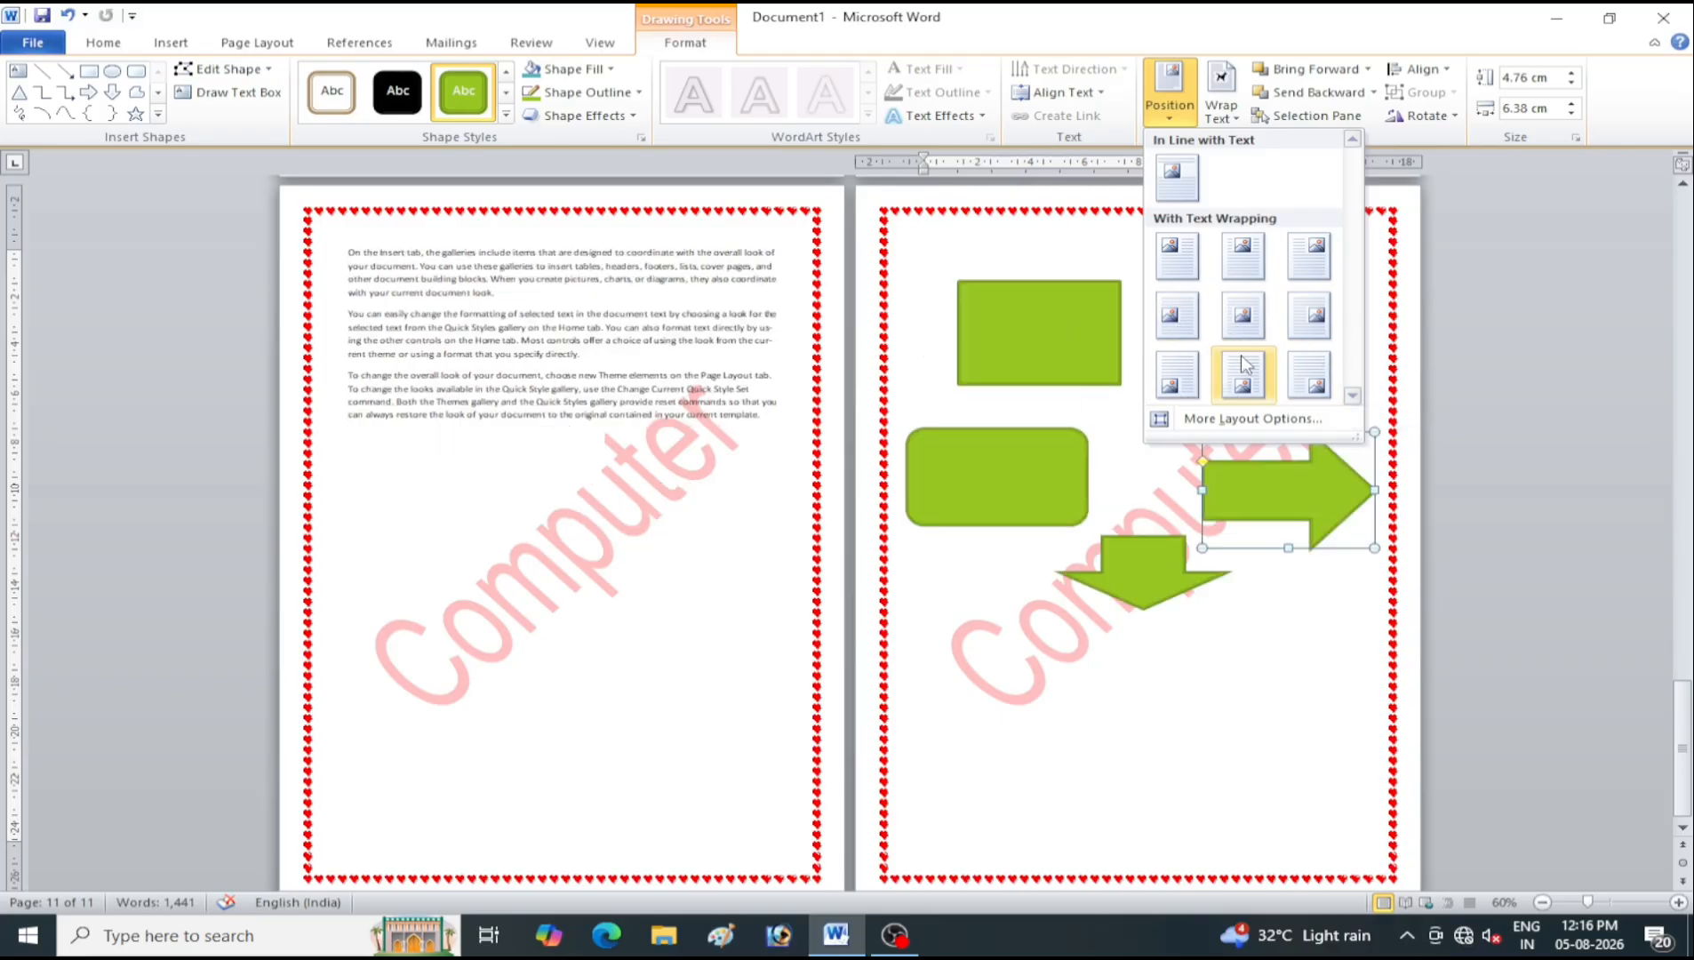
{"action": "left_click", "coordinate": [1302, 381]}
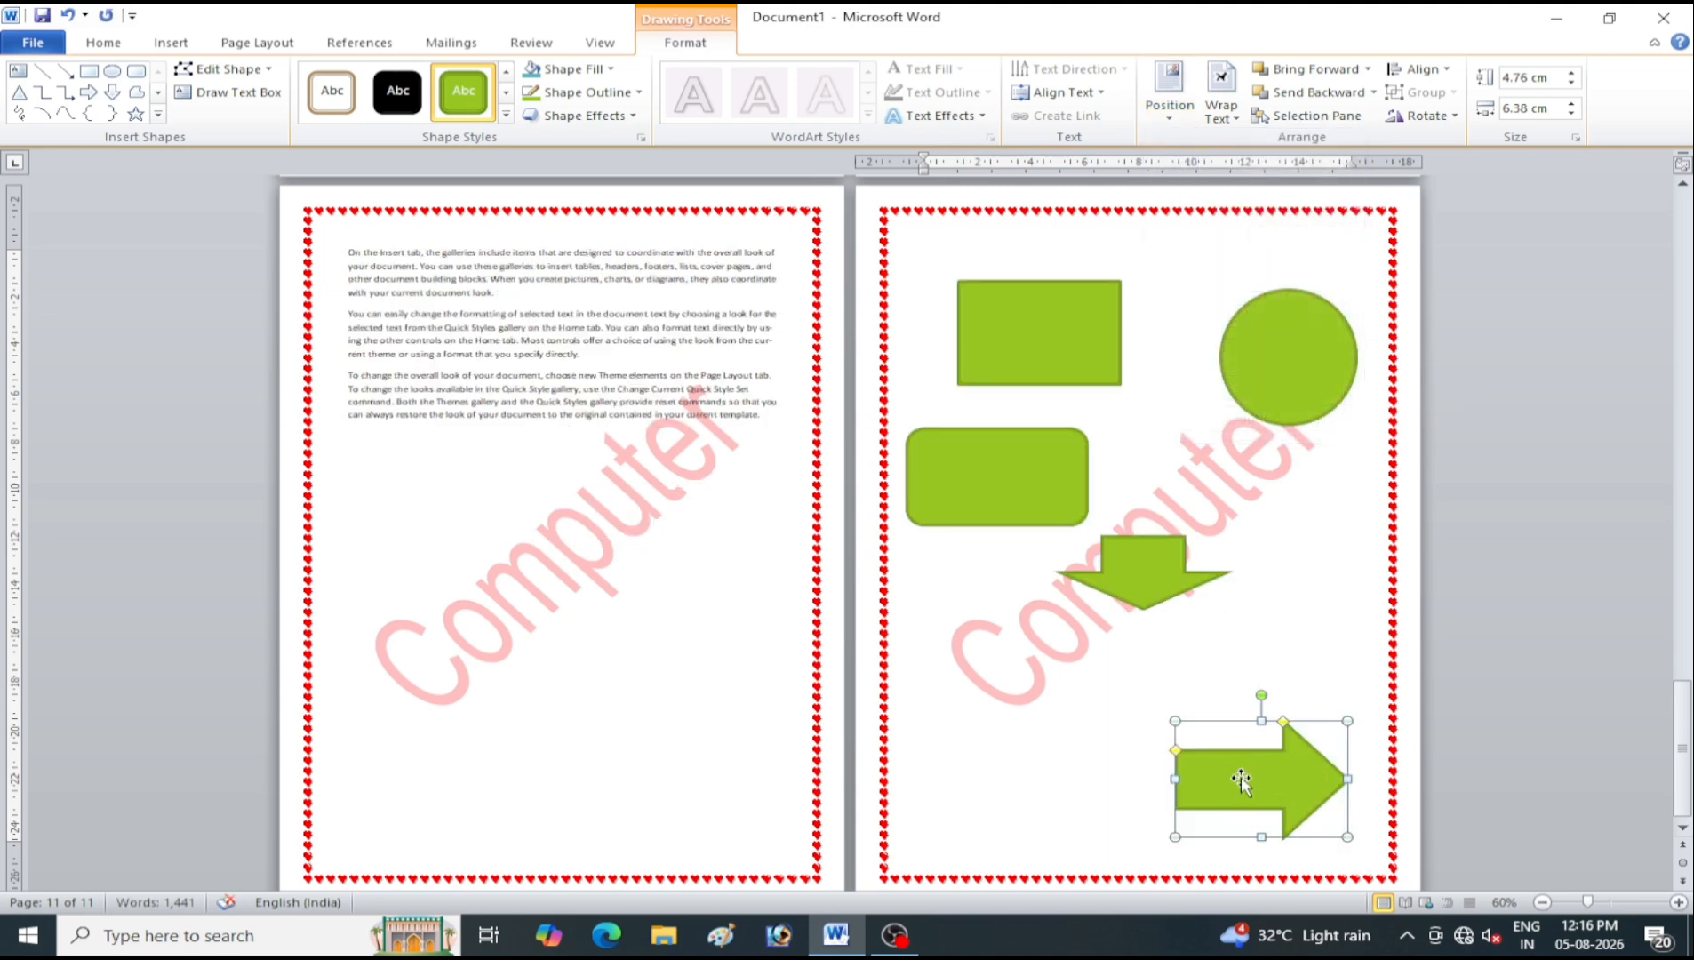
{"action": "left_click", "coordinate": [1166, 89]}
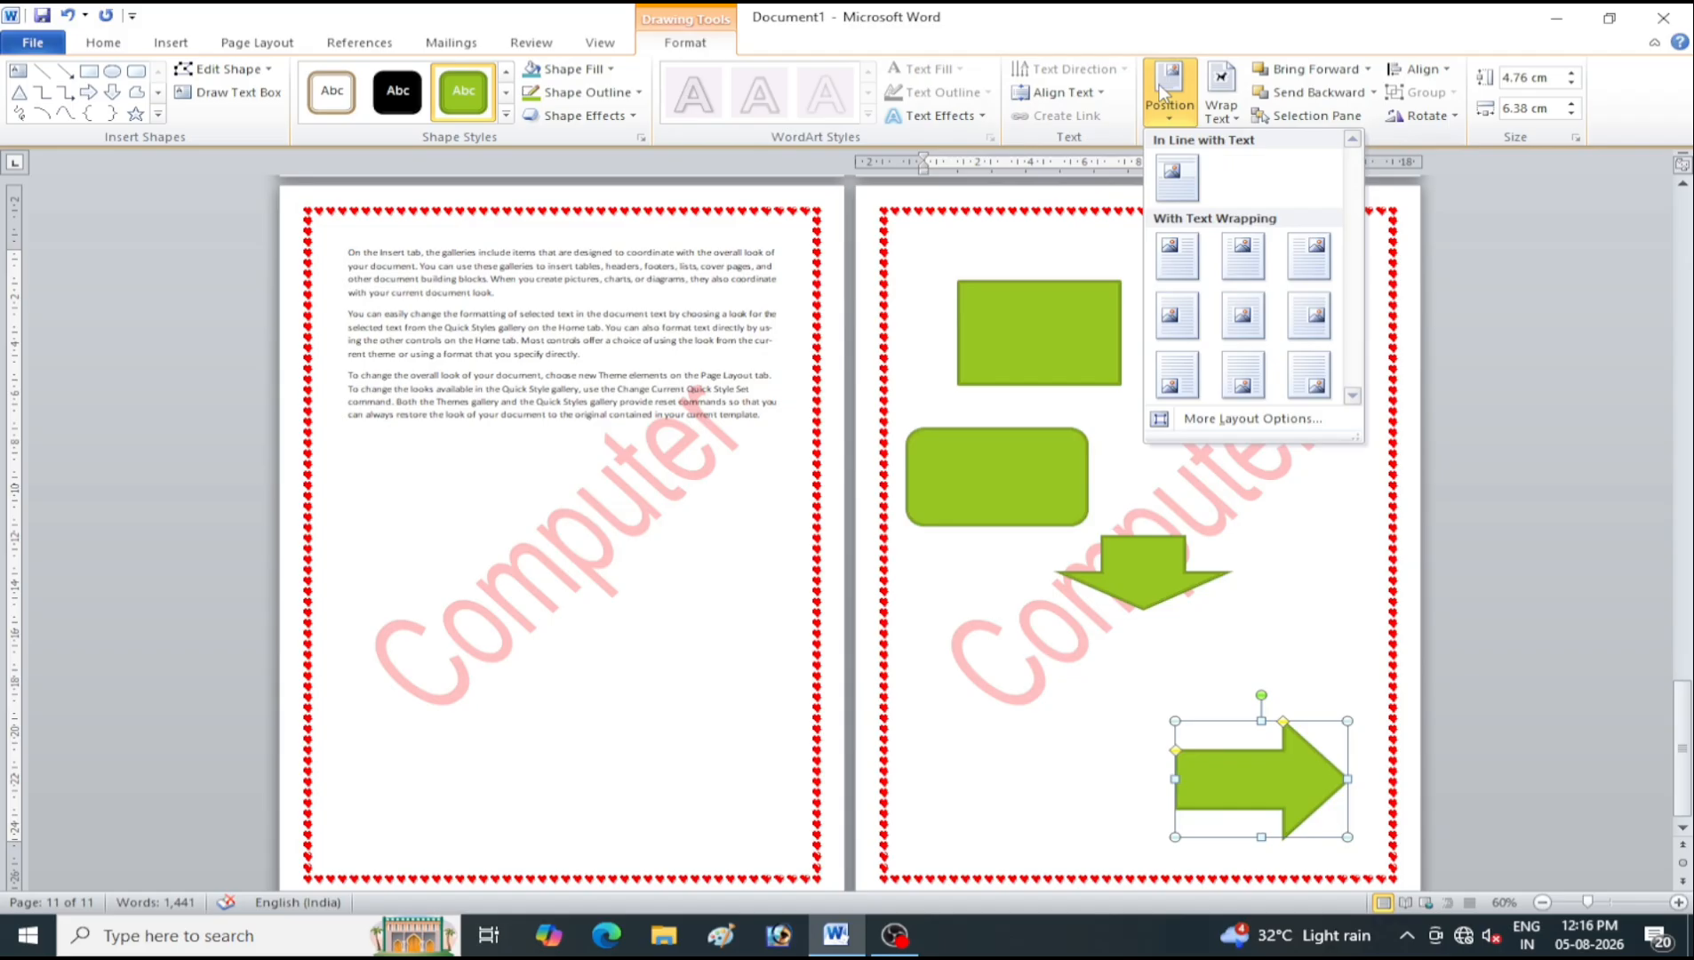
{"action": "left_click", "coordinate": [1242, 314]}
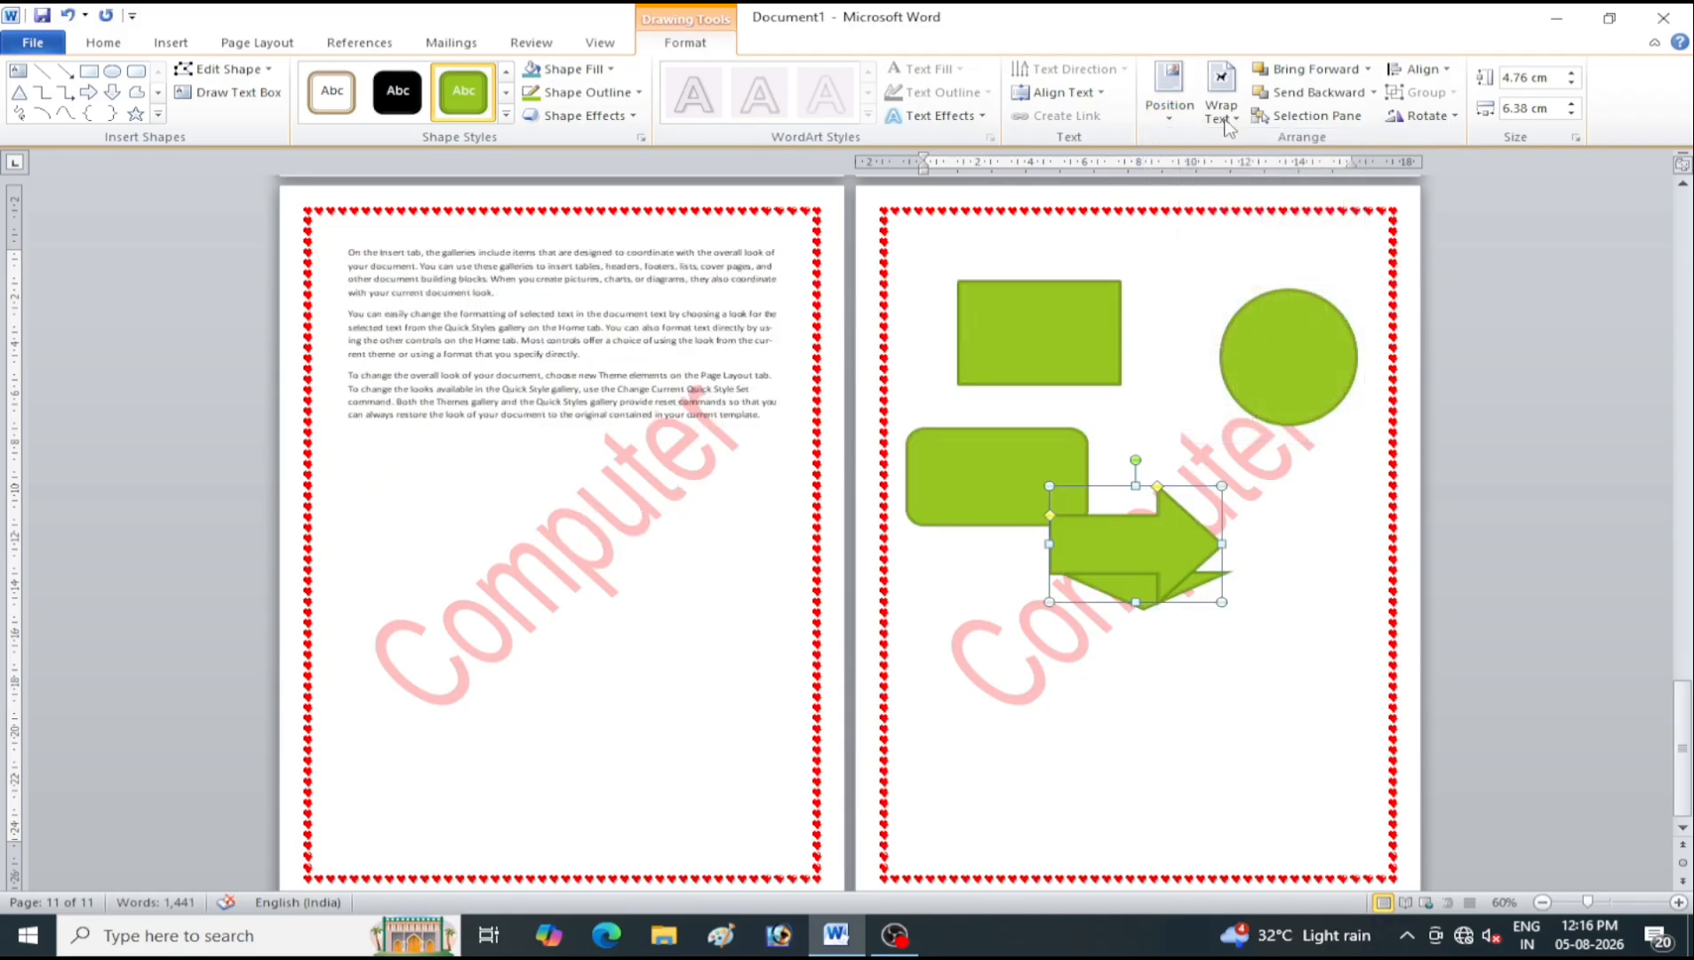
Position the right arrow at the page's middle right and then middle left, moving it back below the circle each time
{"action": "left_click", "coordinate": [1169, 94]}
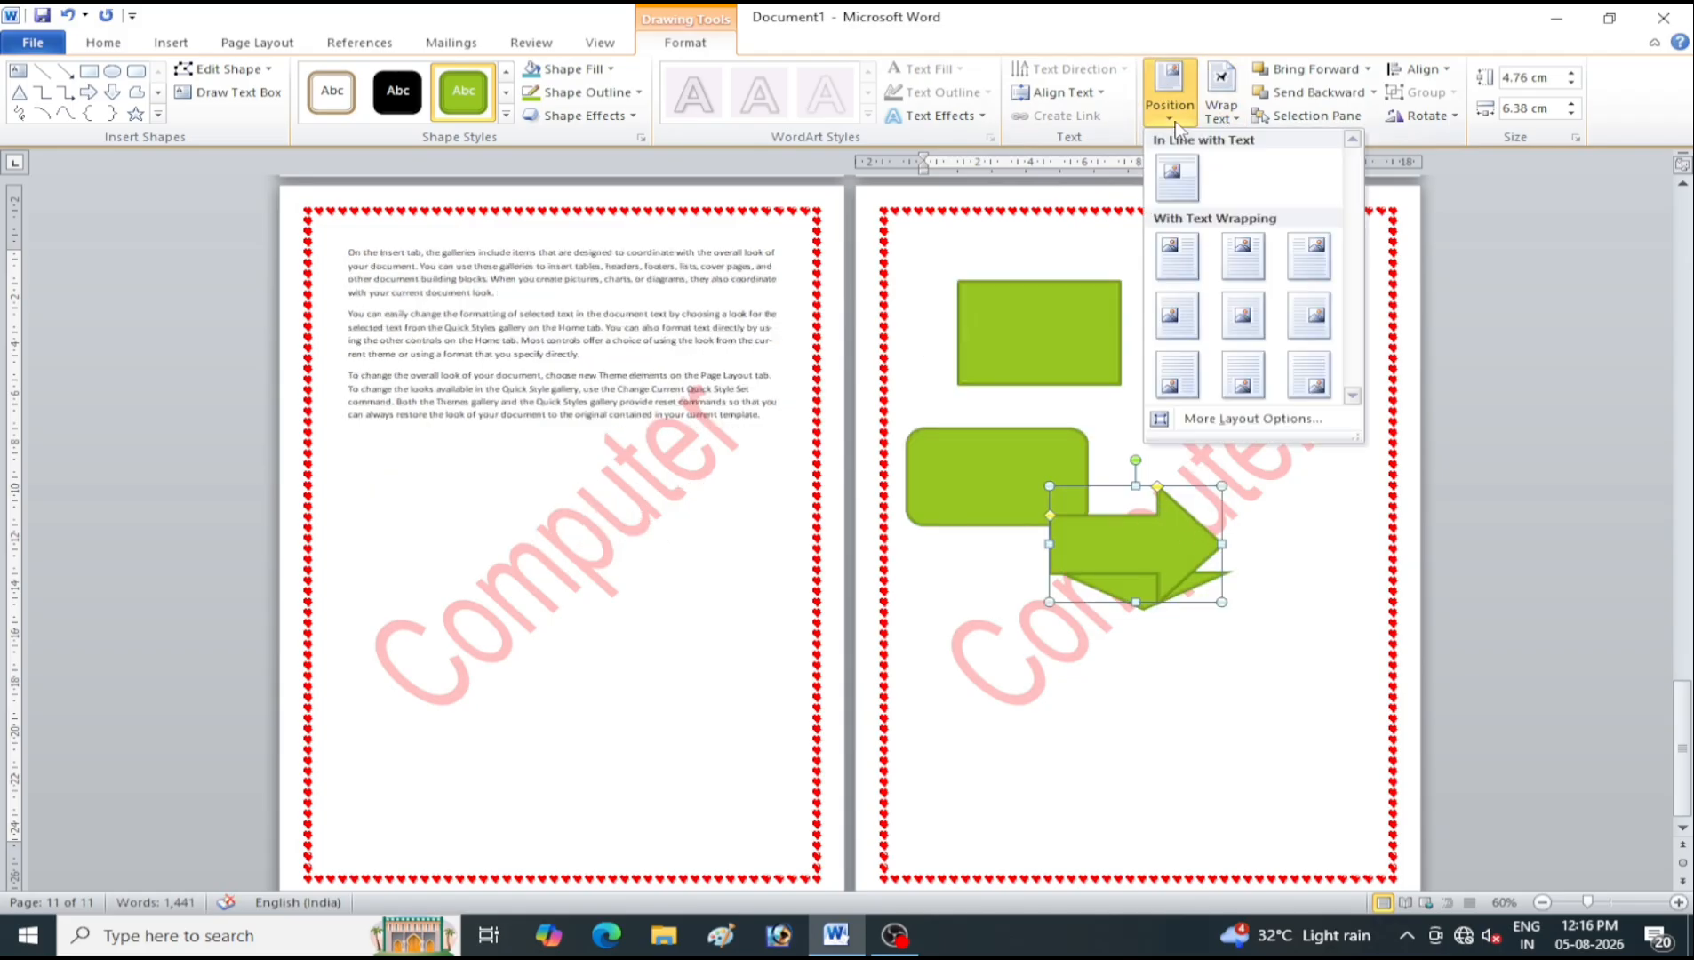
{"action": "left_click", "coordinate": [1309, 315]}
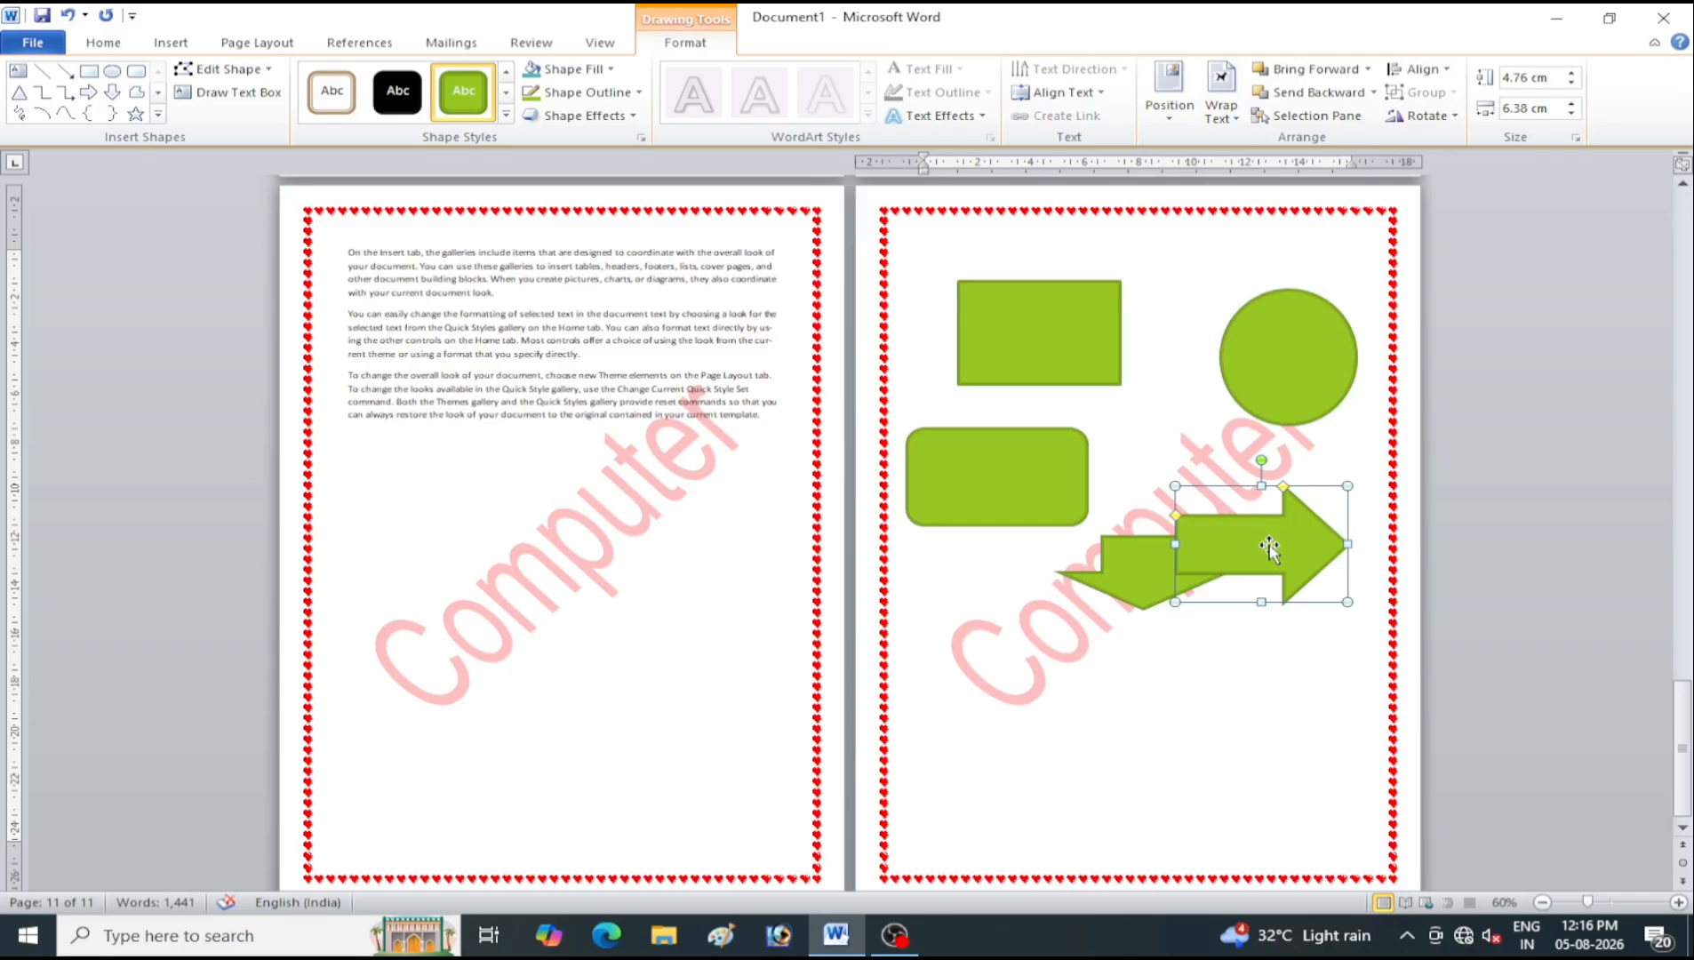
{"action": "left_click_drag", "start_coordinate": [1269, 548], "coordinate": [1274, 496]}
{"action": "left_click", "coordinate": [1169, 93]}
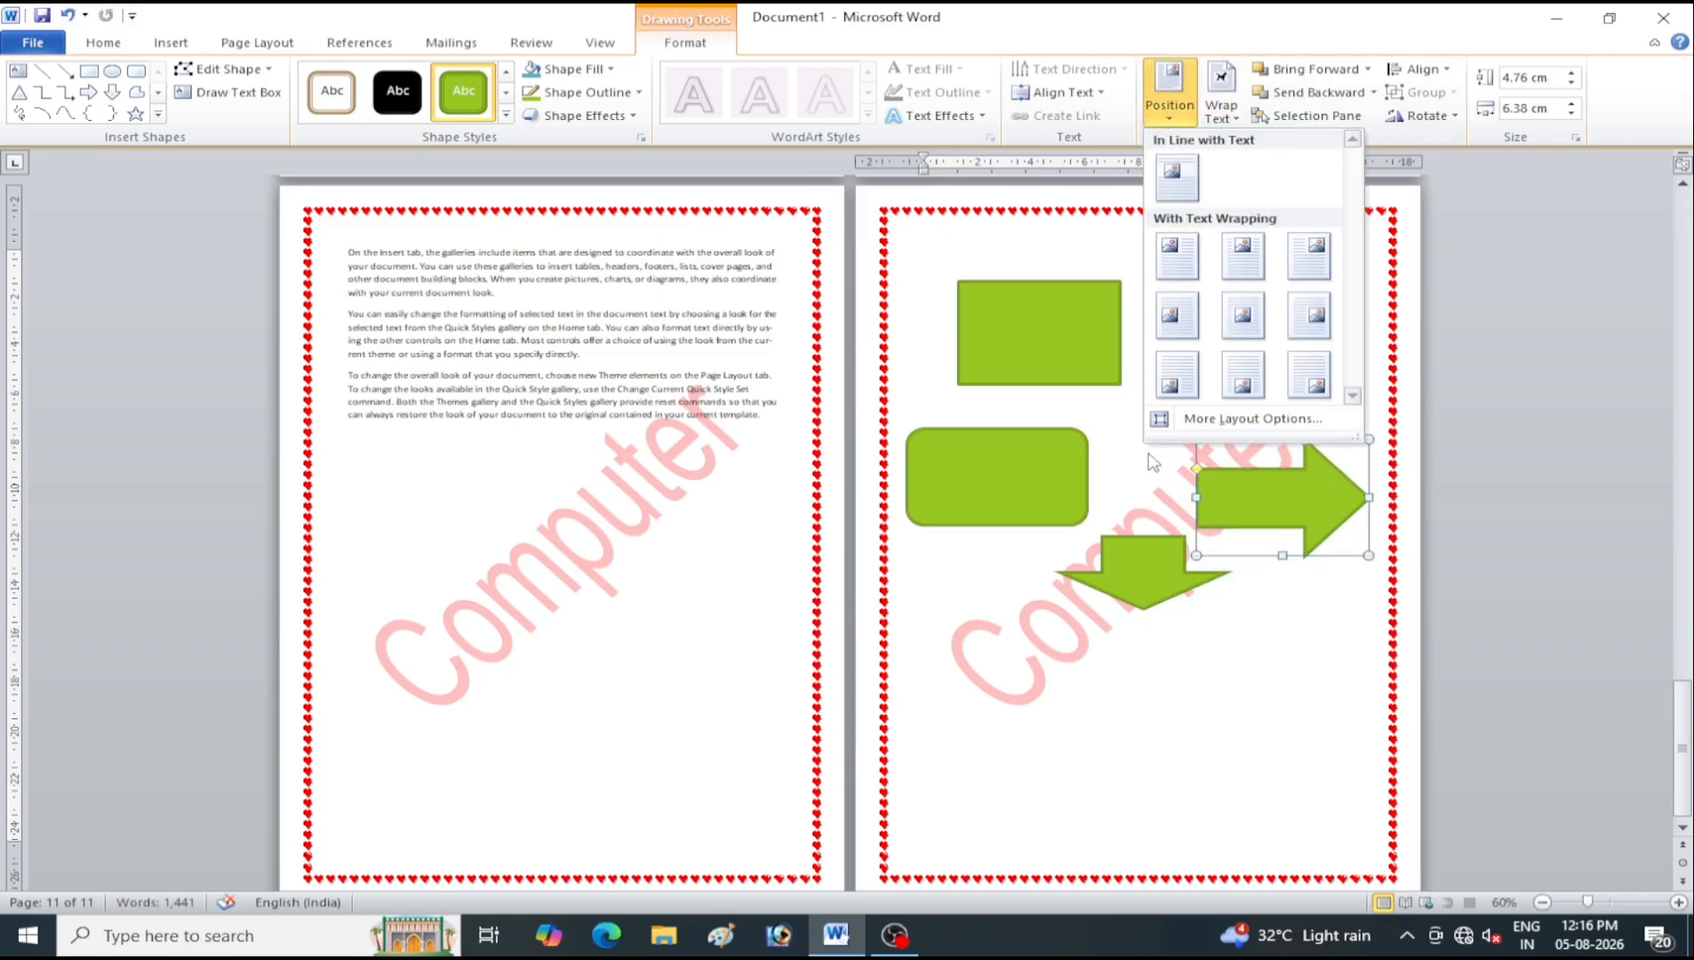
{"action": "left_click", "coordinate": [1177, 315]}
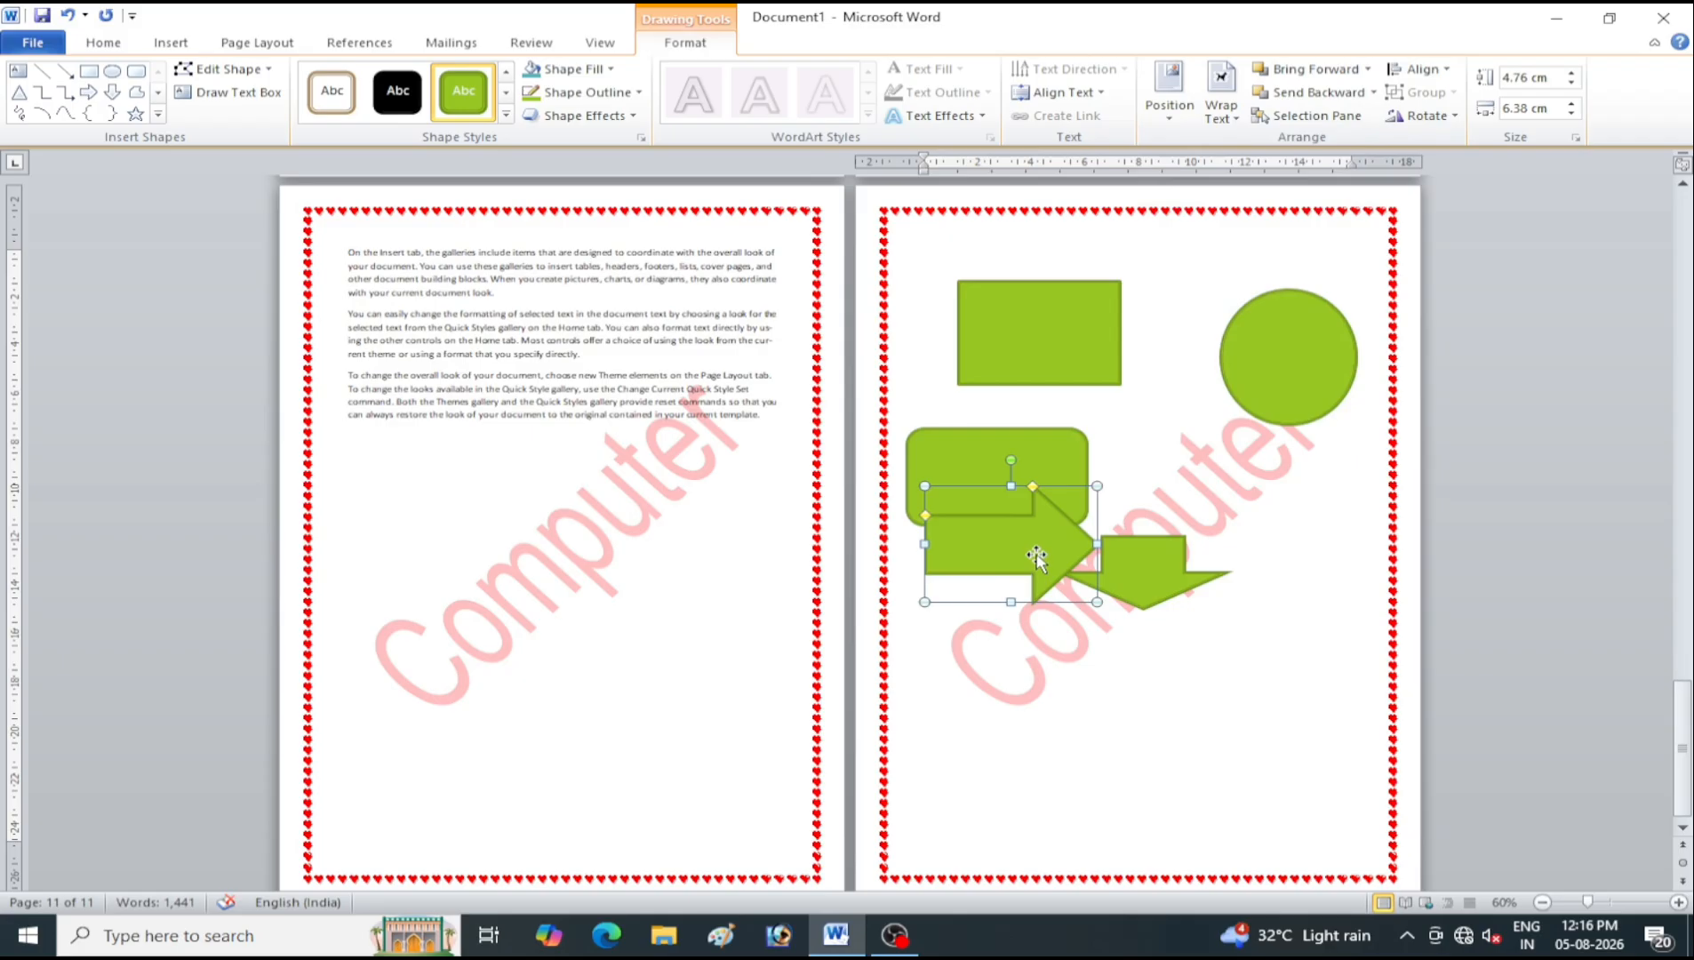
{"action": "left_click_drag", "start_coordinate": [1036, 557], "coordinate": [1296, 507]}
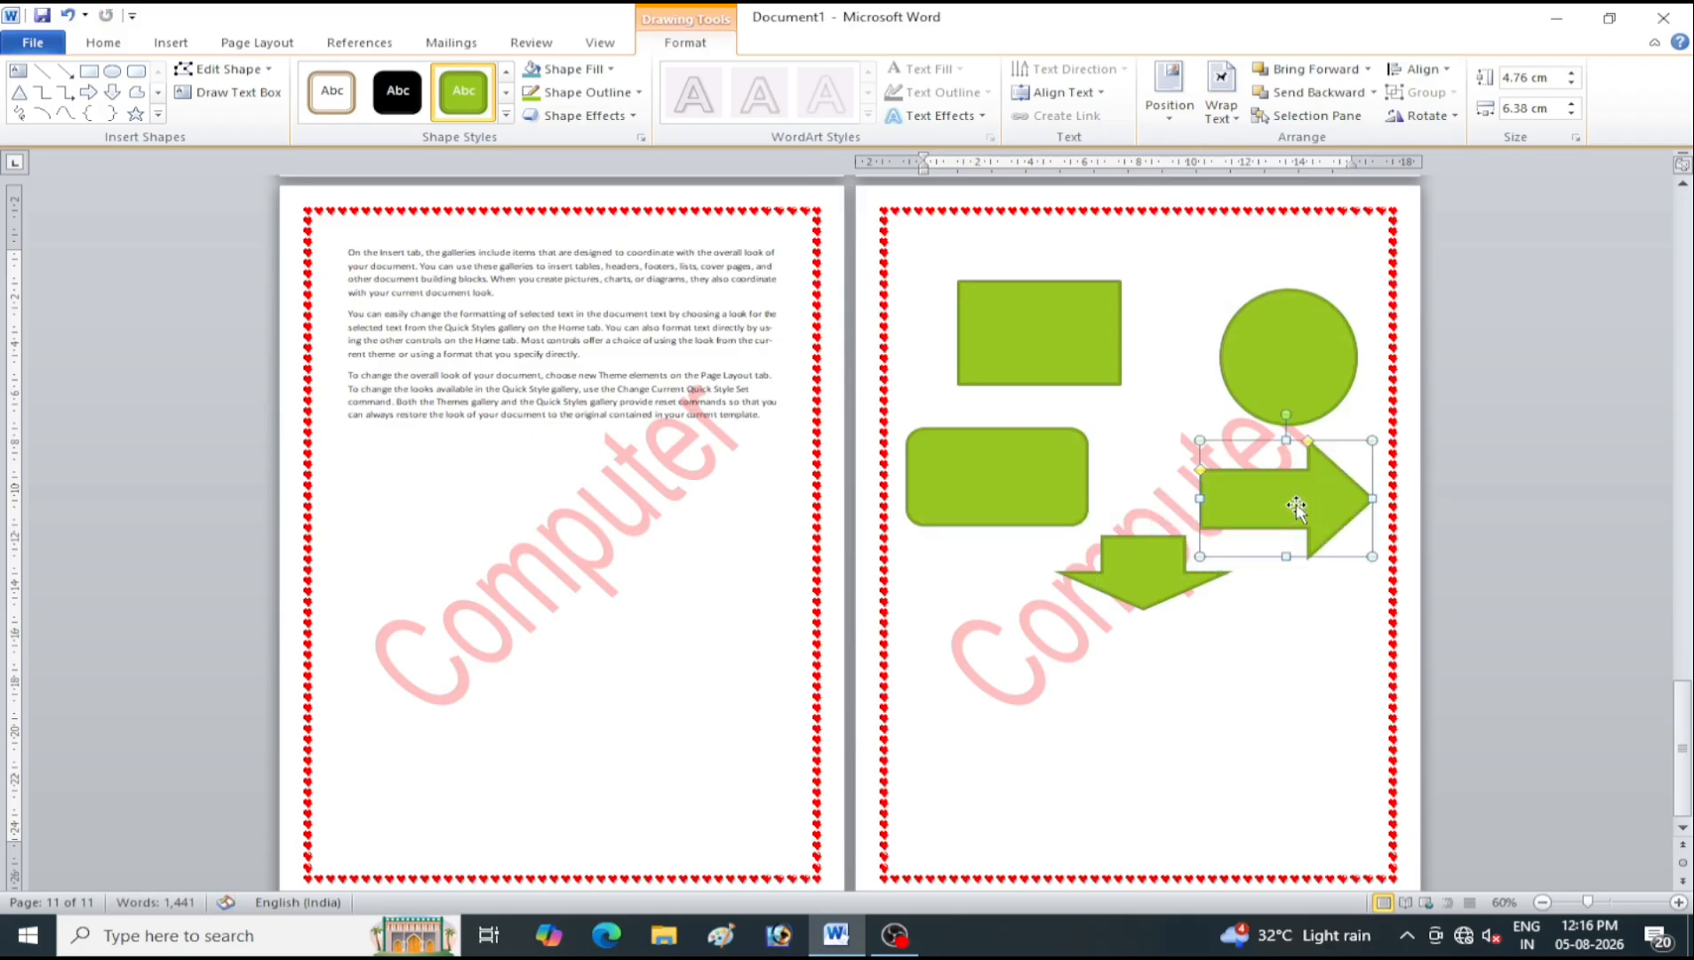
Move the right arrow into the text on page 10 and set its text wrapping to In Line with Text
{"action": "left_click", "coordinate": [1219, 114]}
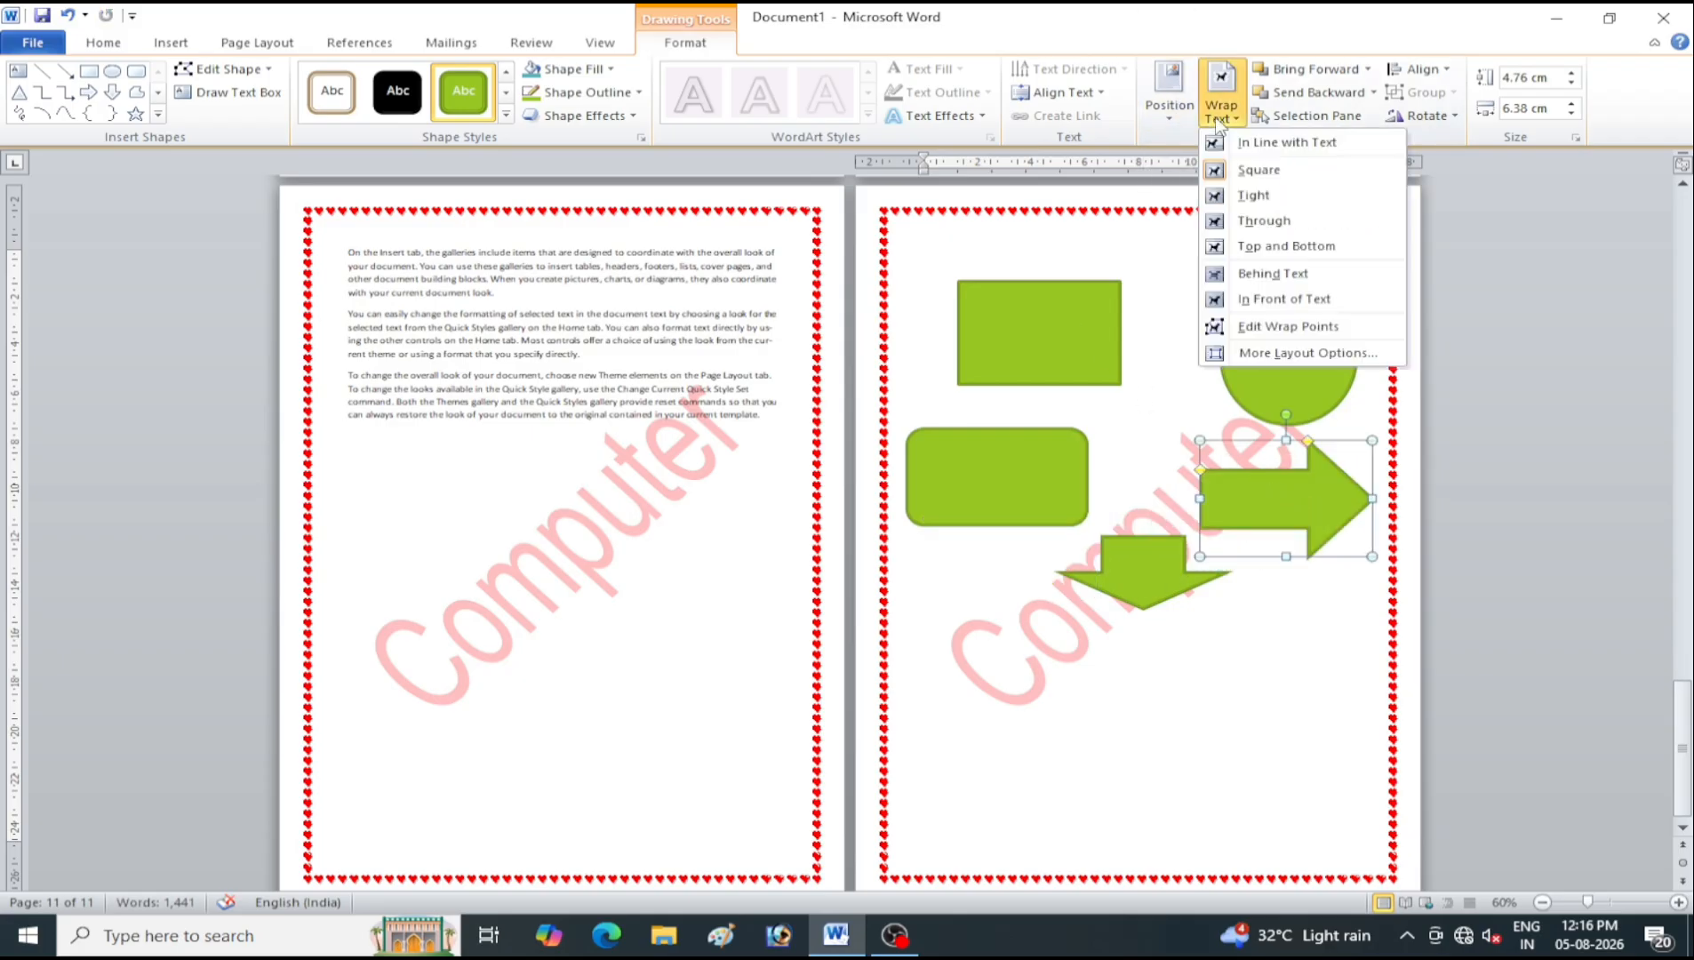
{"action": "left_click", "coordinate": [1264, 531]}
{"action": "left_click_drag", "start_coordinate": [1299, 494], "coordinate": [571, 384]}
{"action": "left_click_drag", "start_coordinate": [568, 363], "coordinate": [568, 362]}
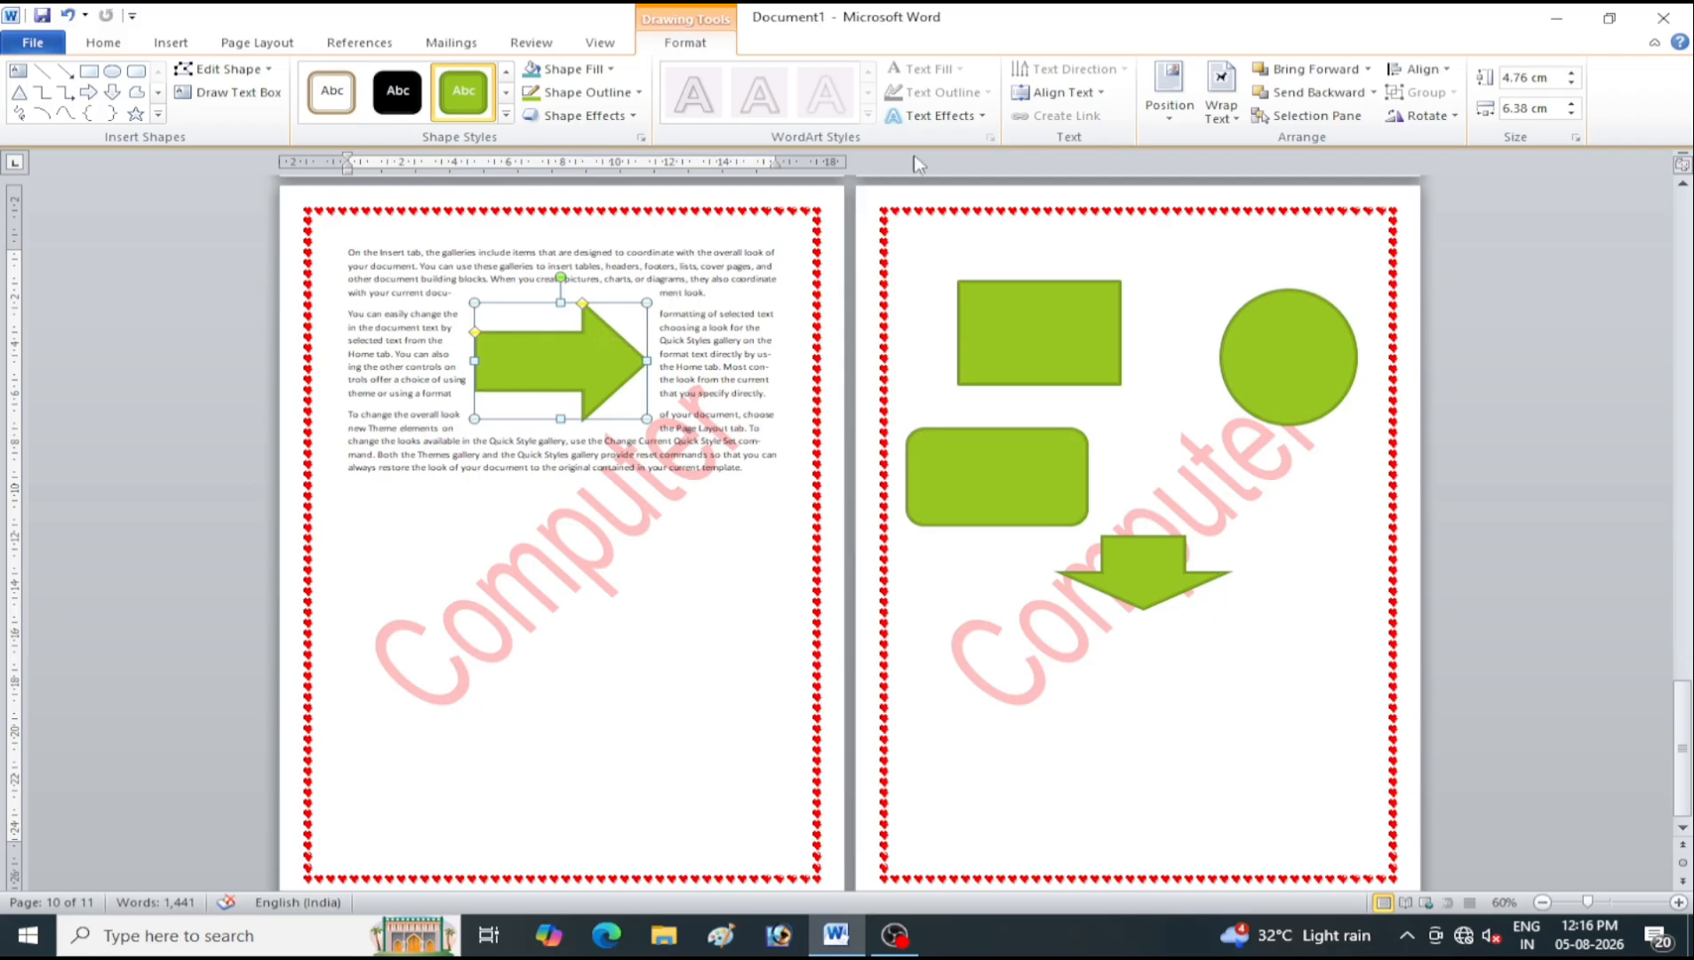
{"action": "left_click", "coordinate": [1225, 123]}
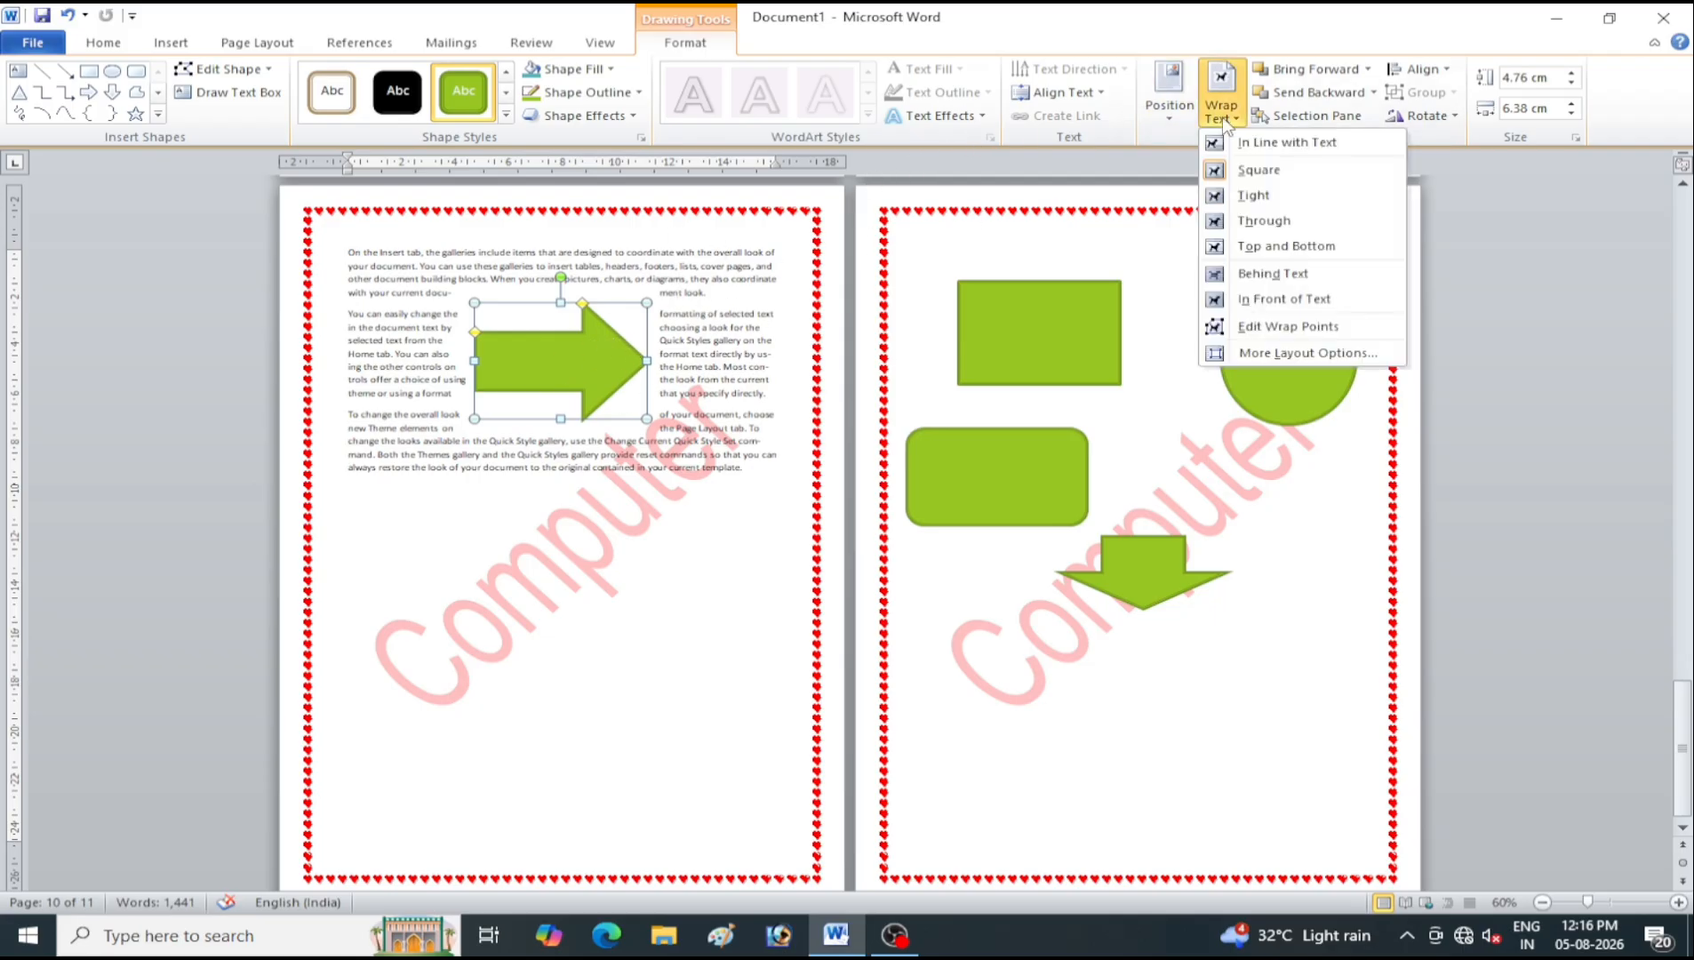
{"action": "left_click", "coordinate": [1251, 143]}
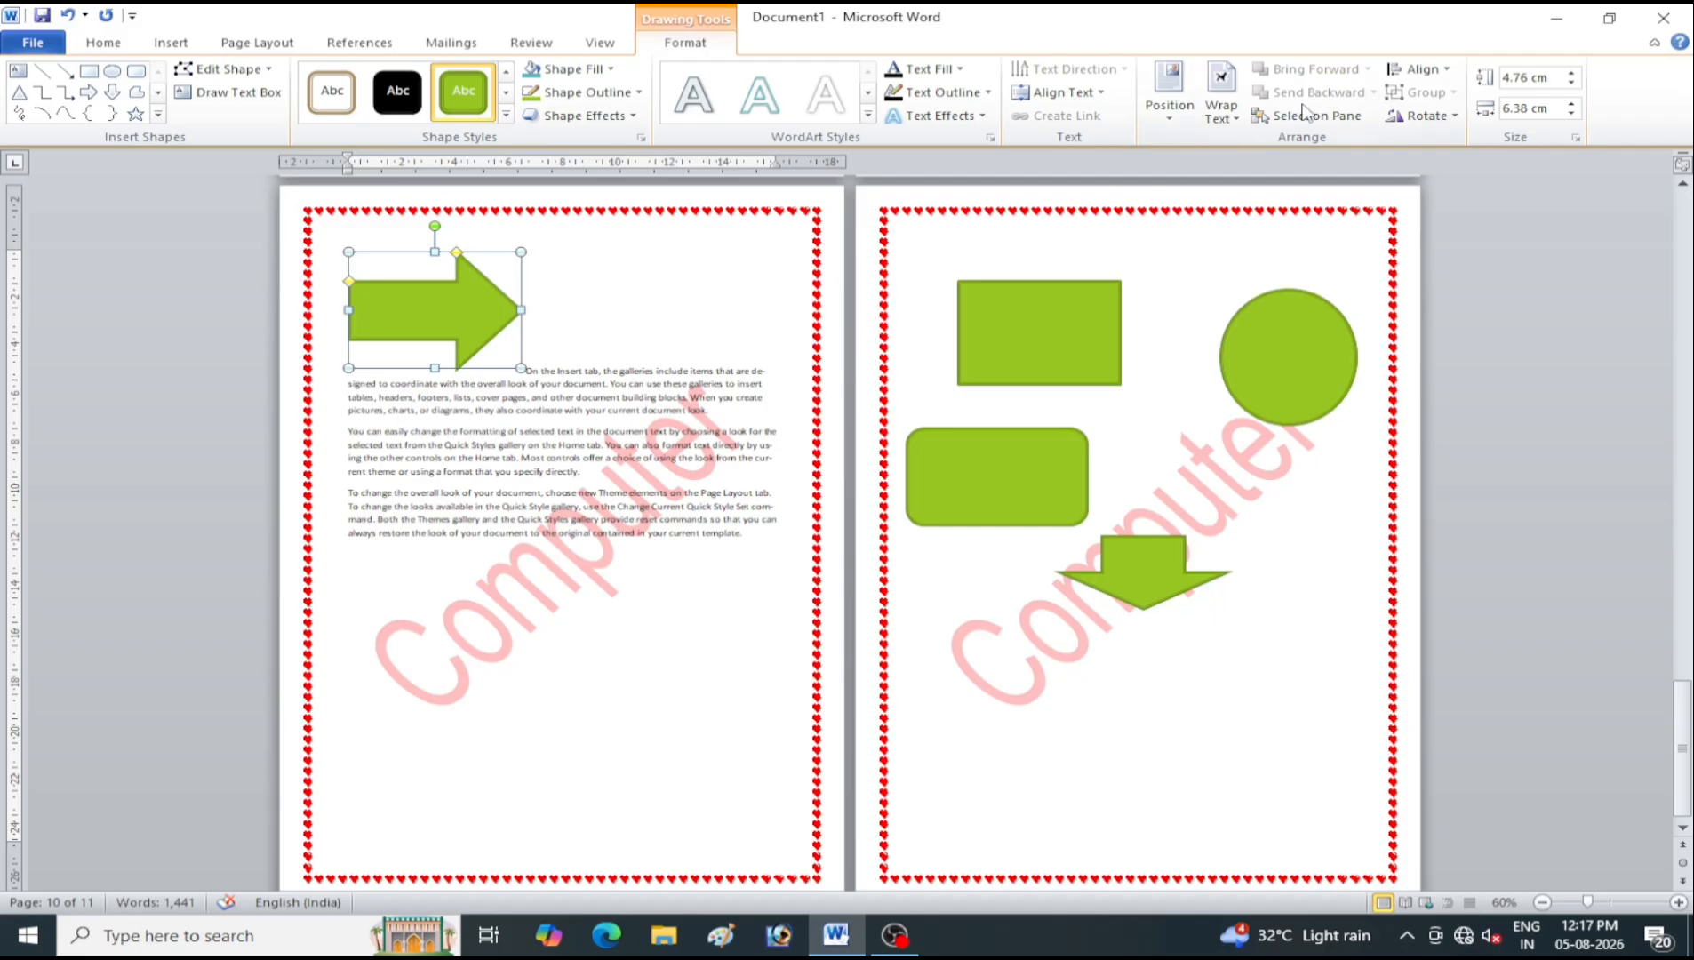
Set the right arrow's text wrapping to Tight and leave the arrow selected
{"action": "left_click", "coordinate": [1227, 119]}
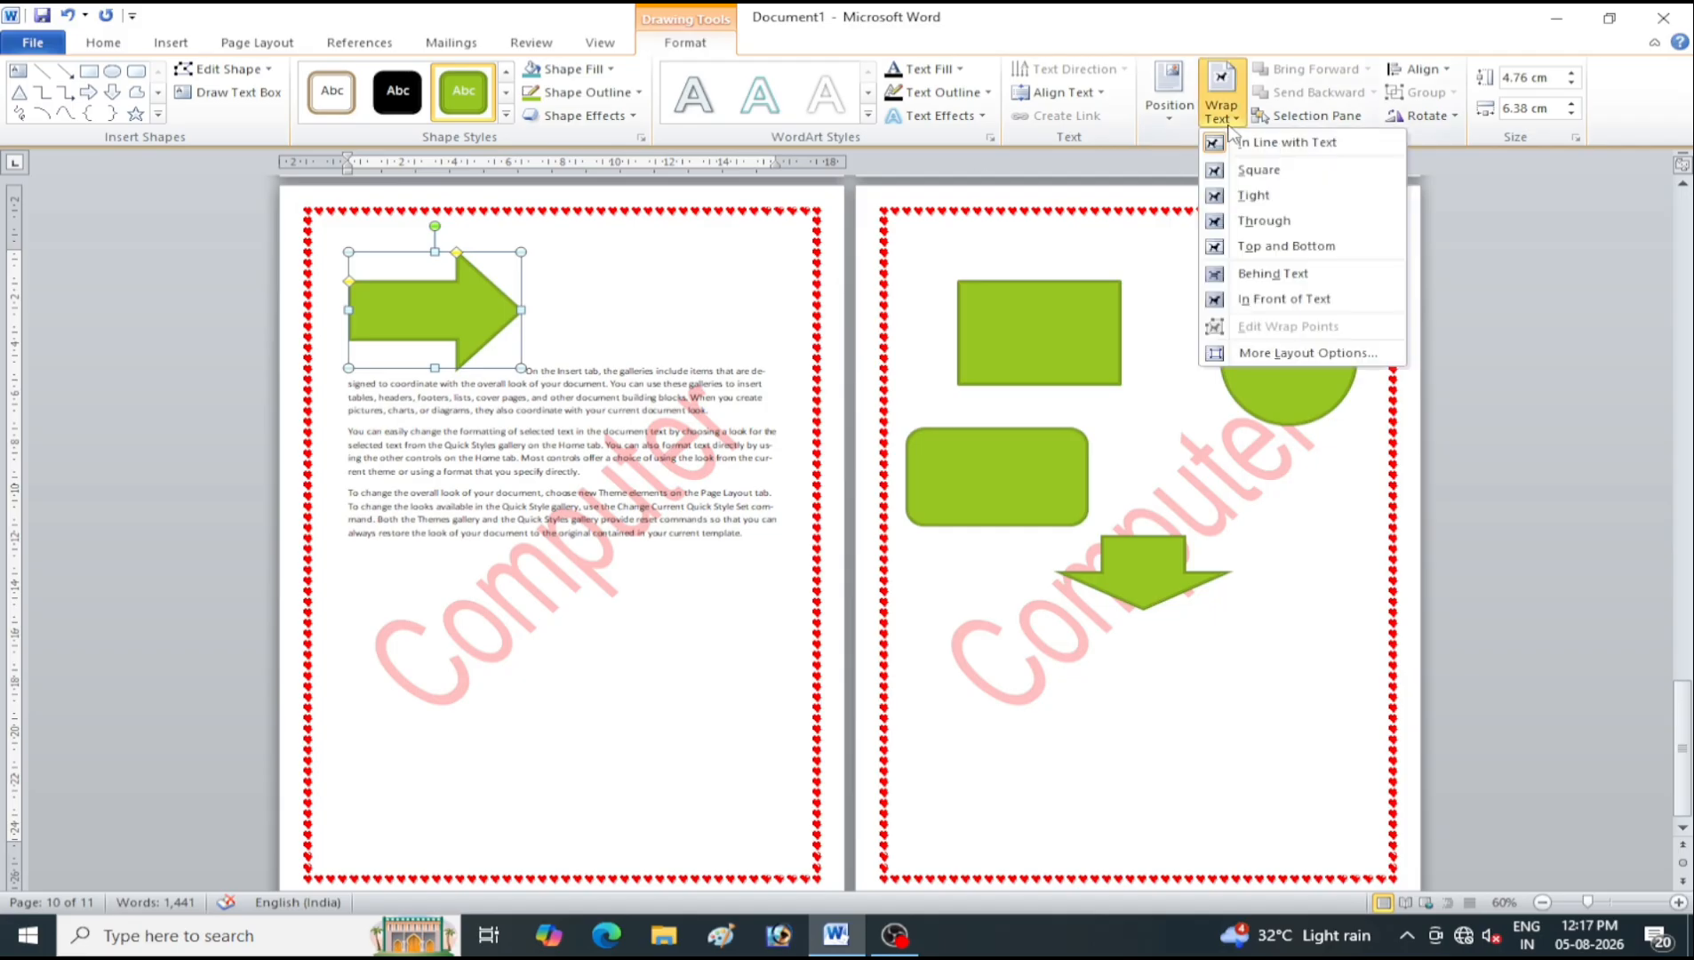
{"action": "left_click", "coordinate": [1268, 199]}
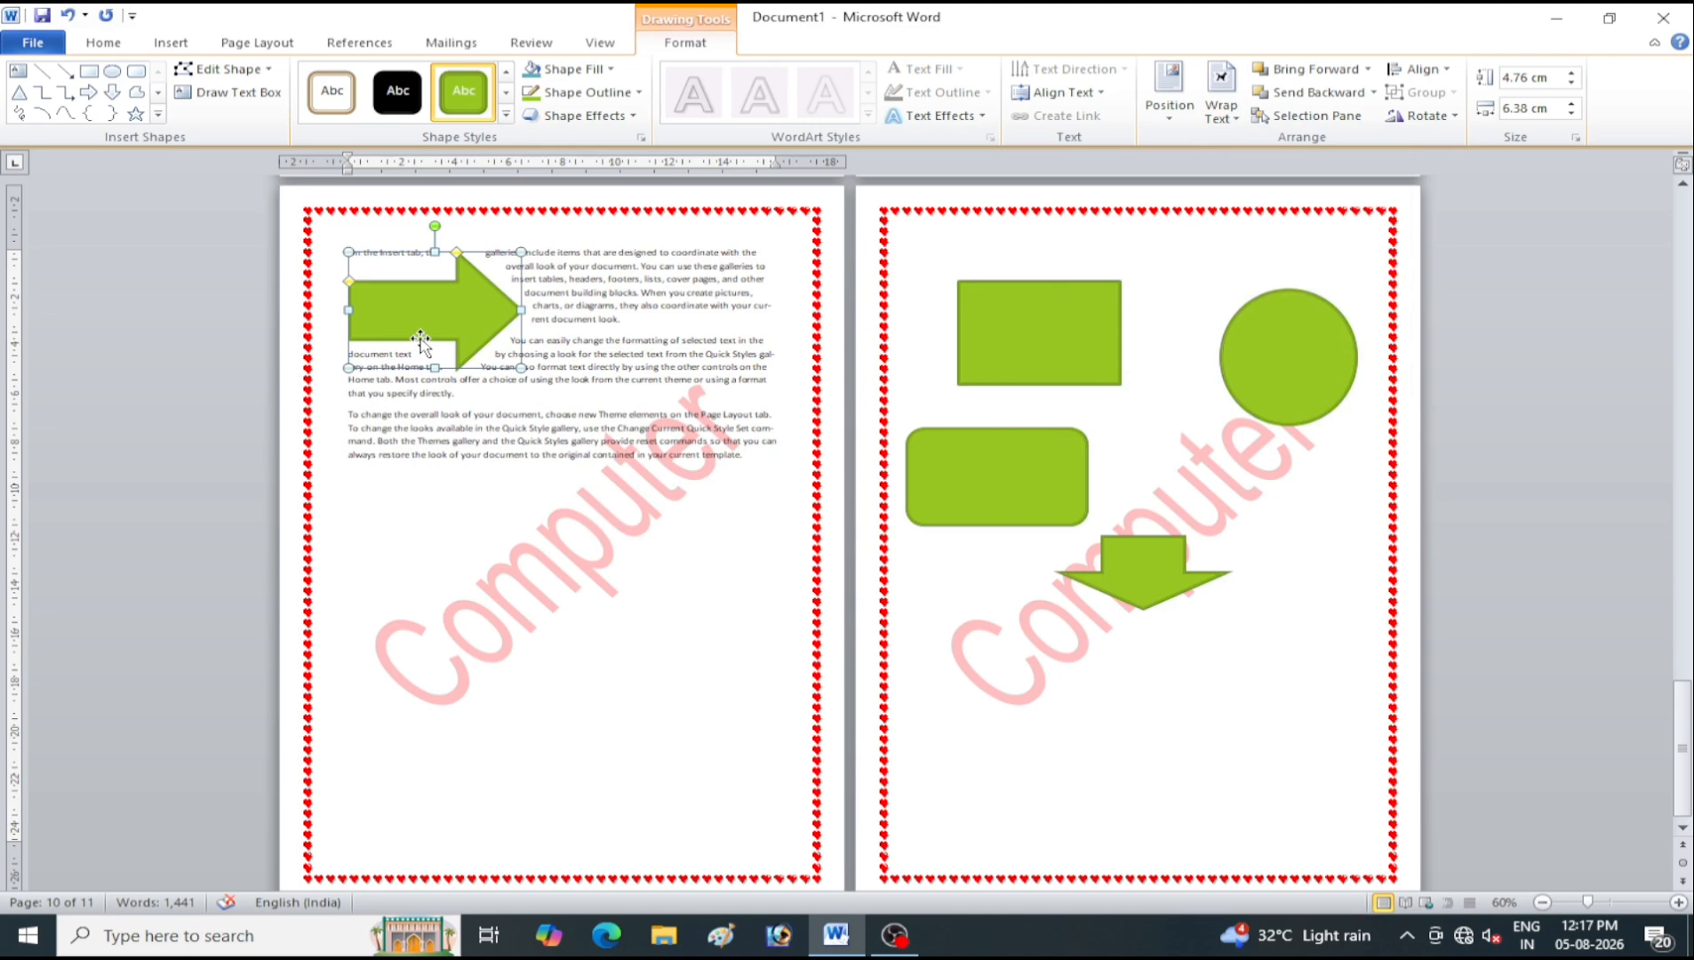
{"action": "left_click", "coordinate": [424, 391]}
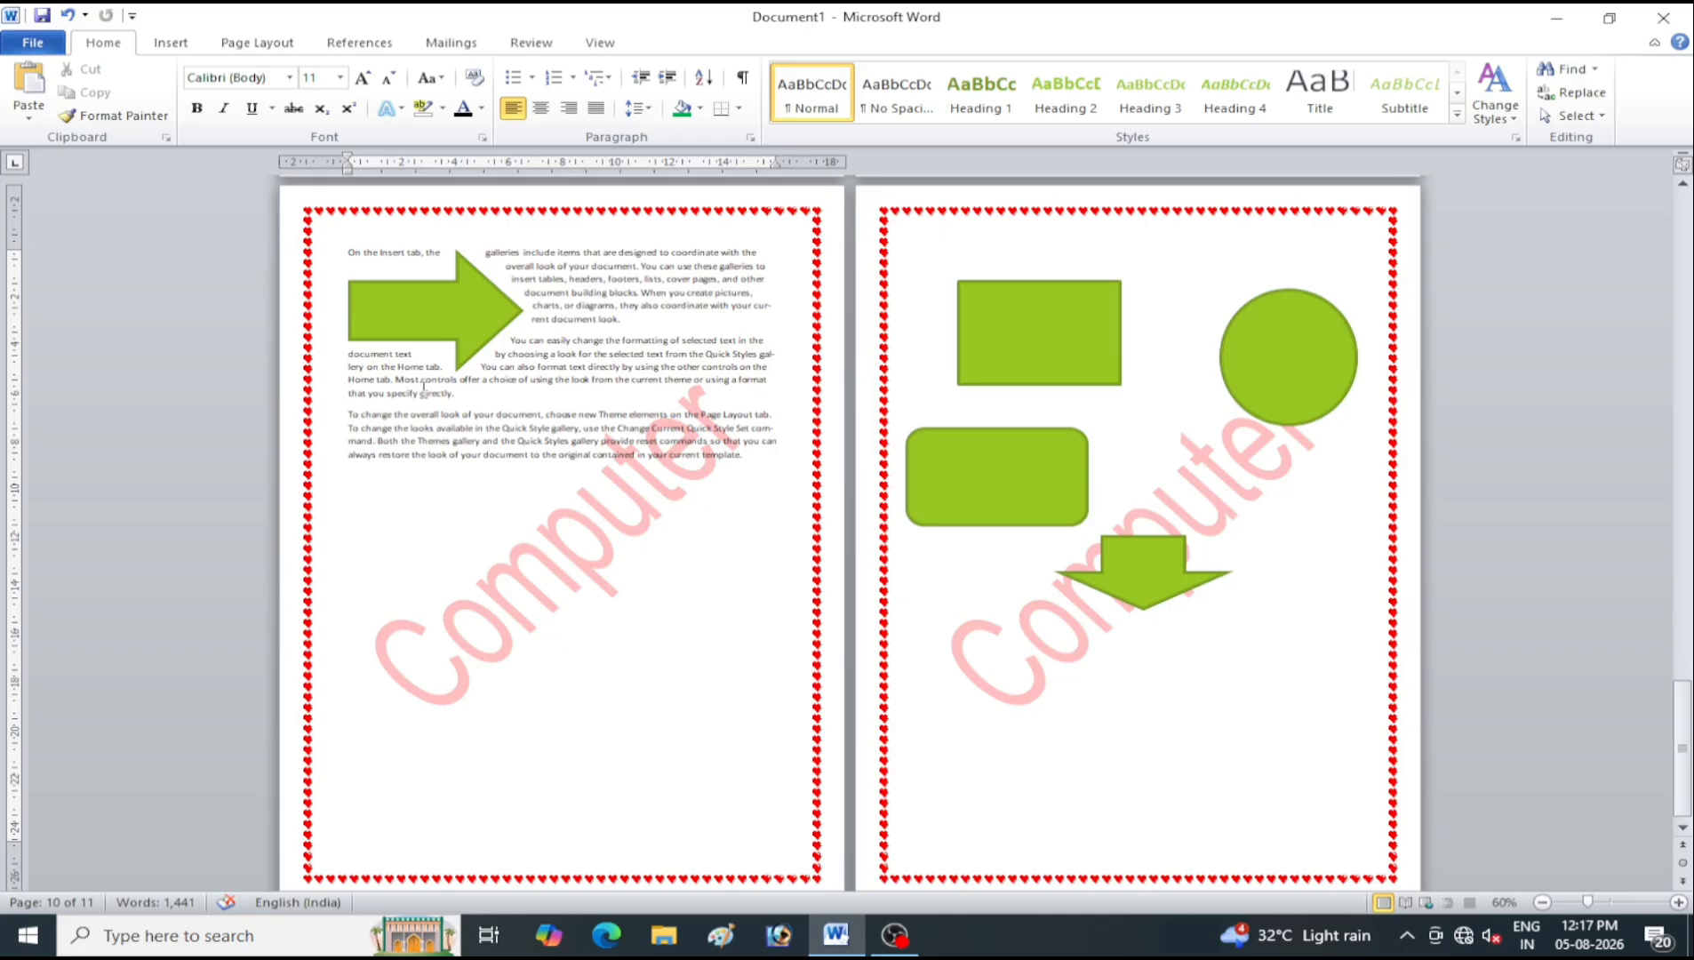
{"action": "left_click", "coordinate": [355, 359]}
{"action": "left_click", "coordinate": [468, 347]}
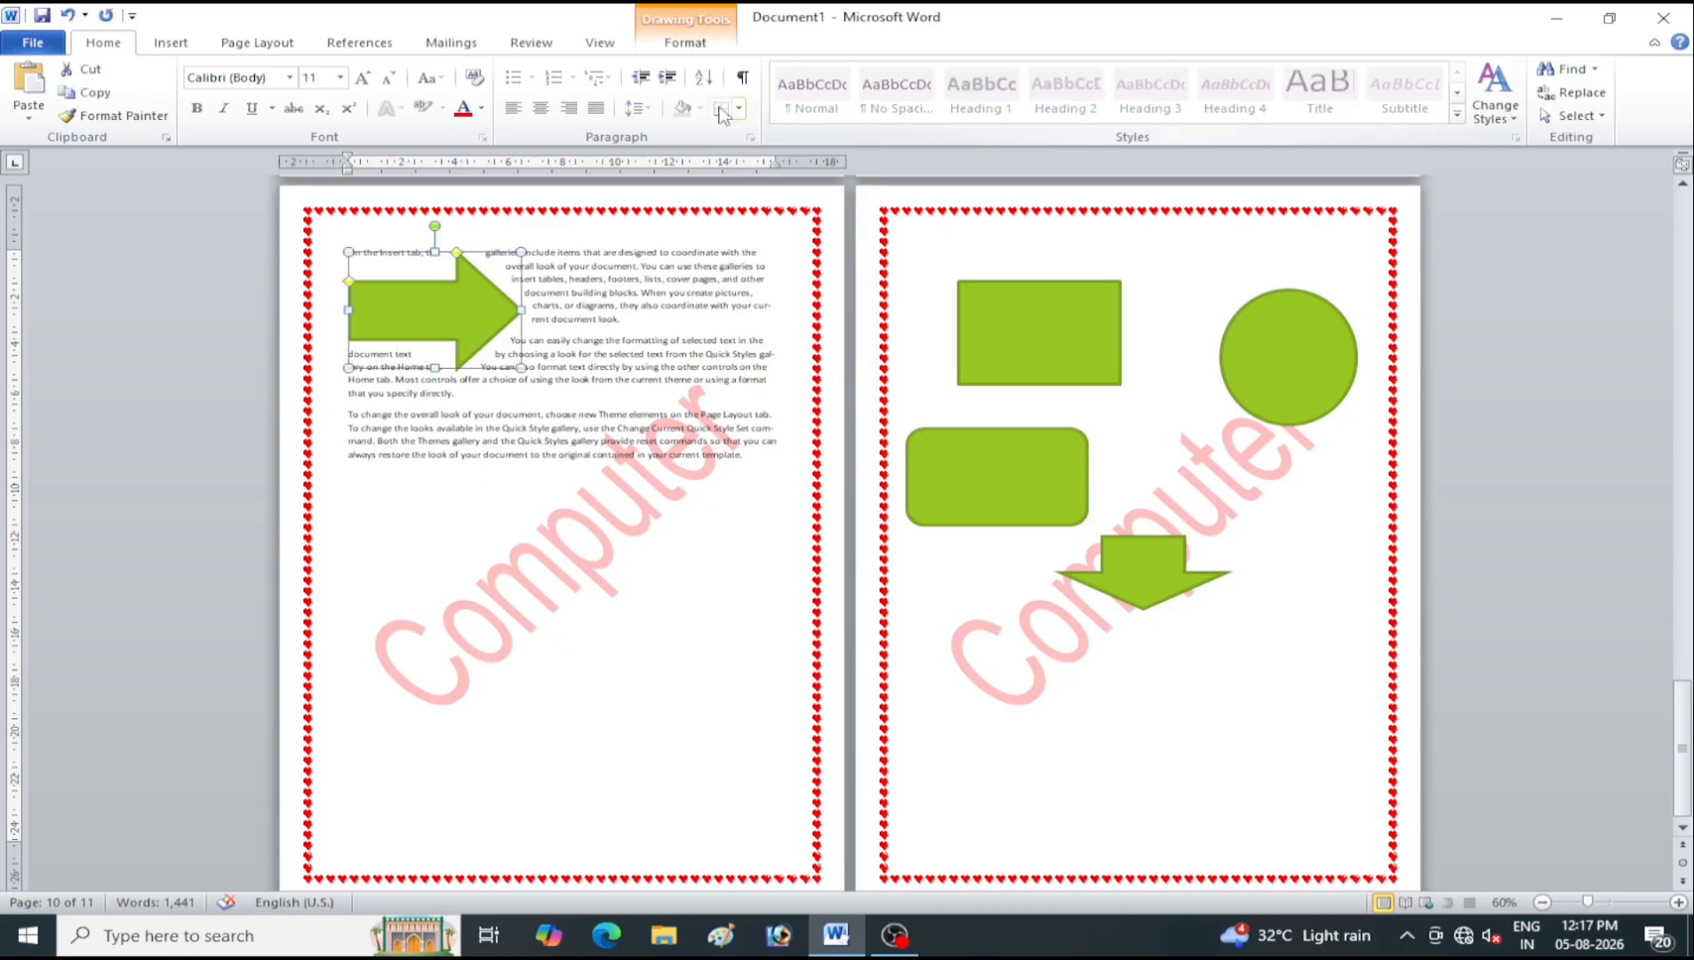
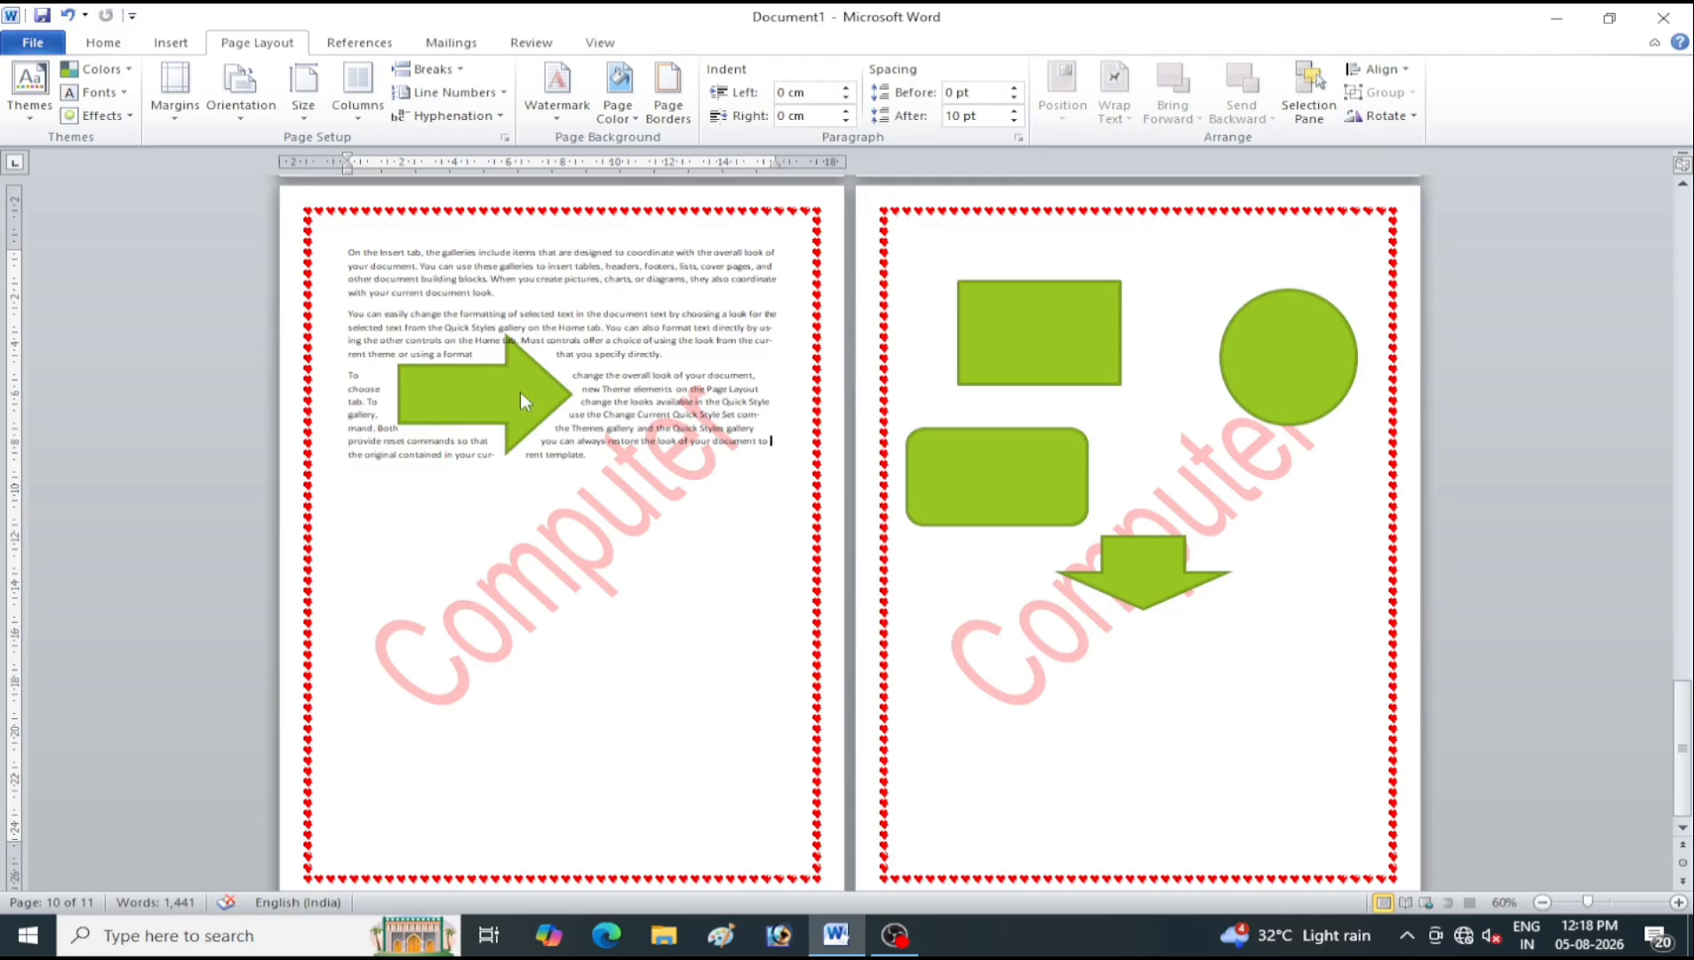
{"action": "left_click", "coordinate": [520, 392]}
{"action": "left_click", "coordinate": [1116, 111]}
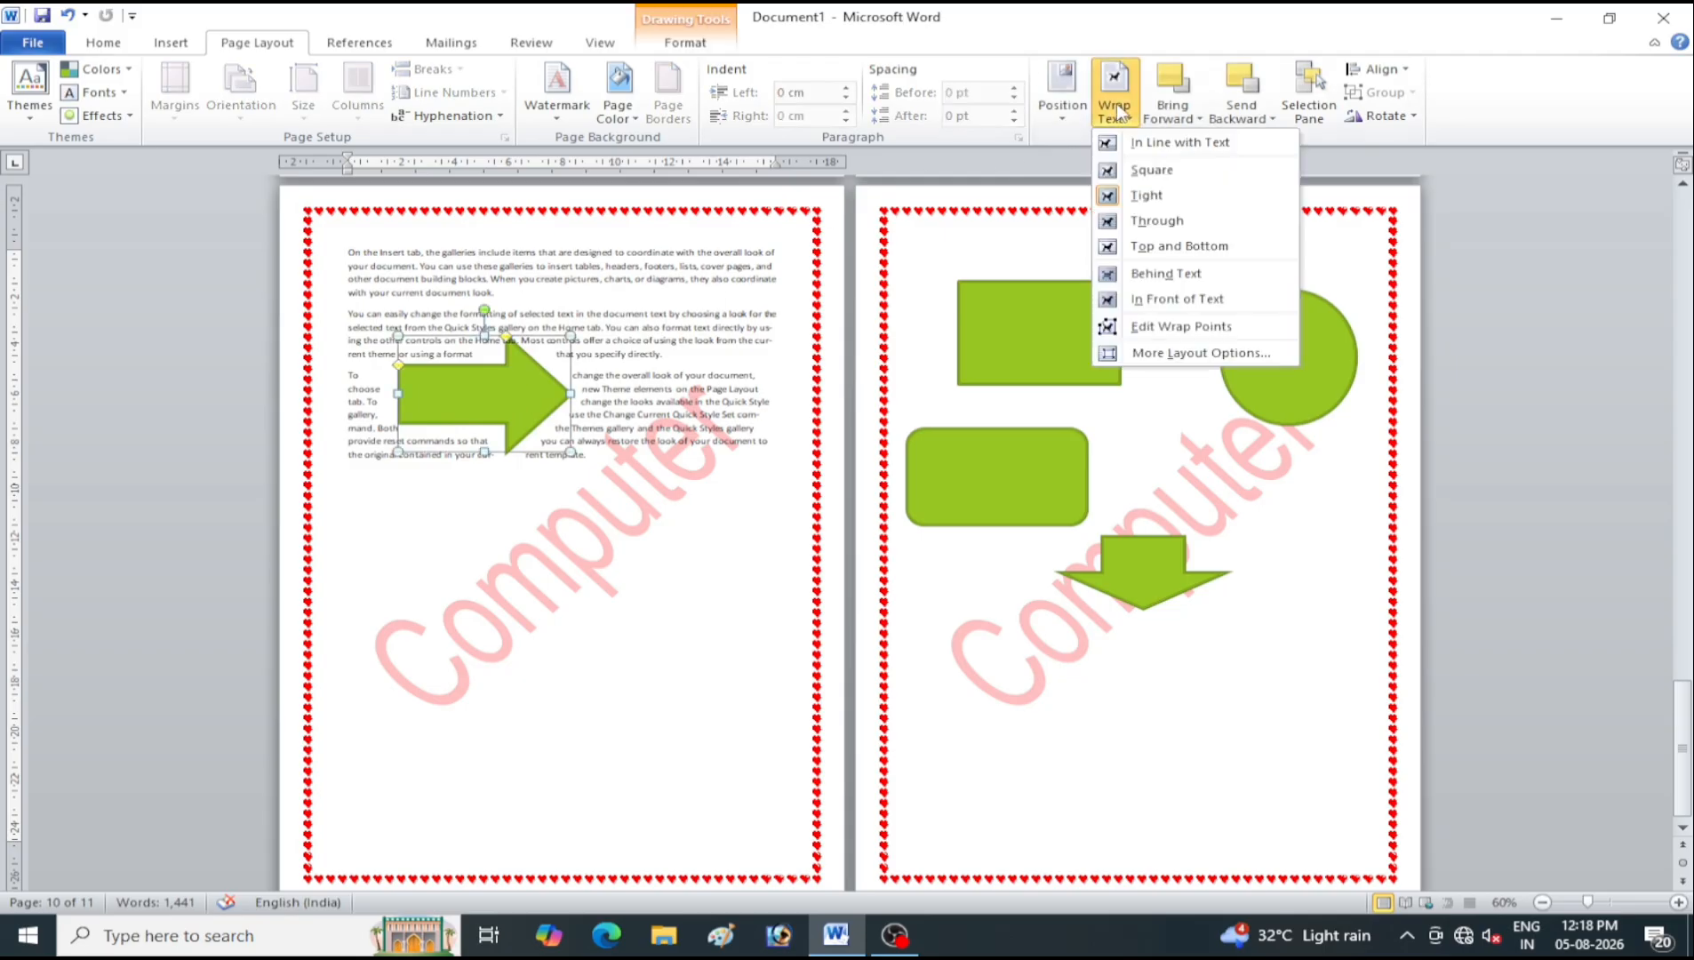
{"action": "left_click", "coordinate": [1187, 117]}
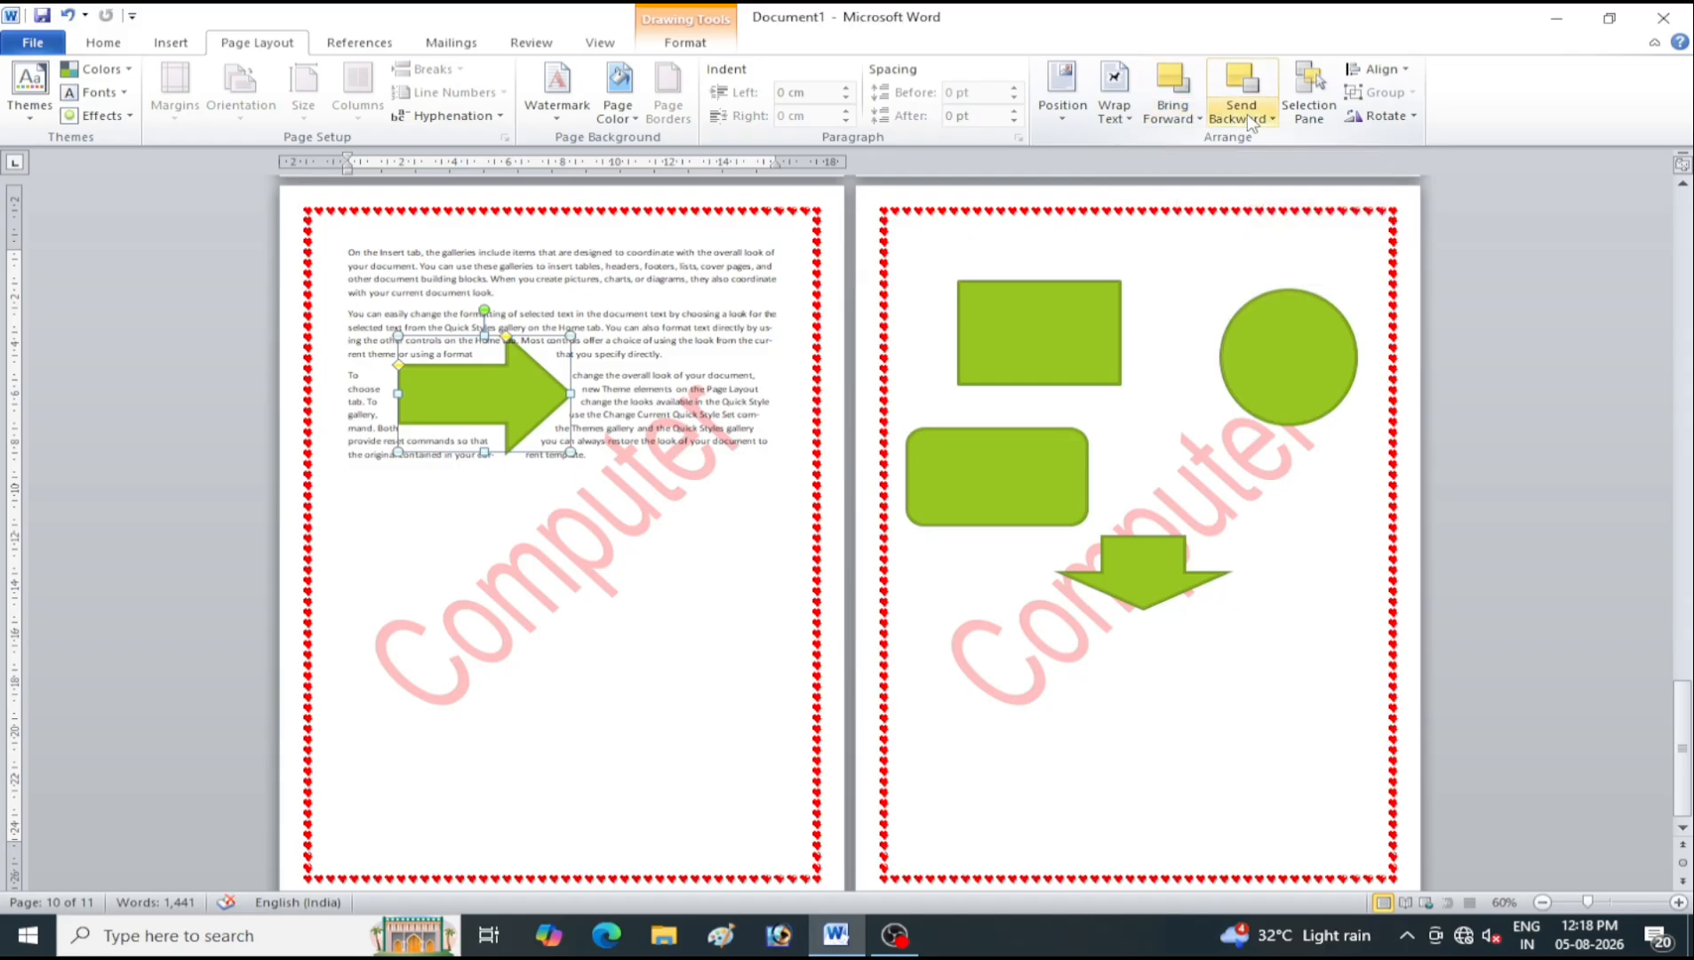
Move the rounded rectangle, down arrow, circle and rectangle together so that they overlap in the middle of page 11
{"action": "left_click_drag", "start_coordinate": [1044, 481], "coordinate": [1095, 482]}
{"action": "left_click_drag", "start_coordinate": [1171, 573], "coordinate": [1195, 469]}
{"action": "left_click_drag", "start_coordinate": [1275, 394], "coordinate": [1183, 455]}
{"action": "left_click_drag", "start_coordinate": [1035, 346], "coordinate": [1152, 546]}
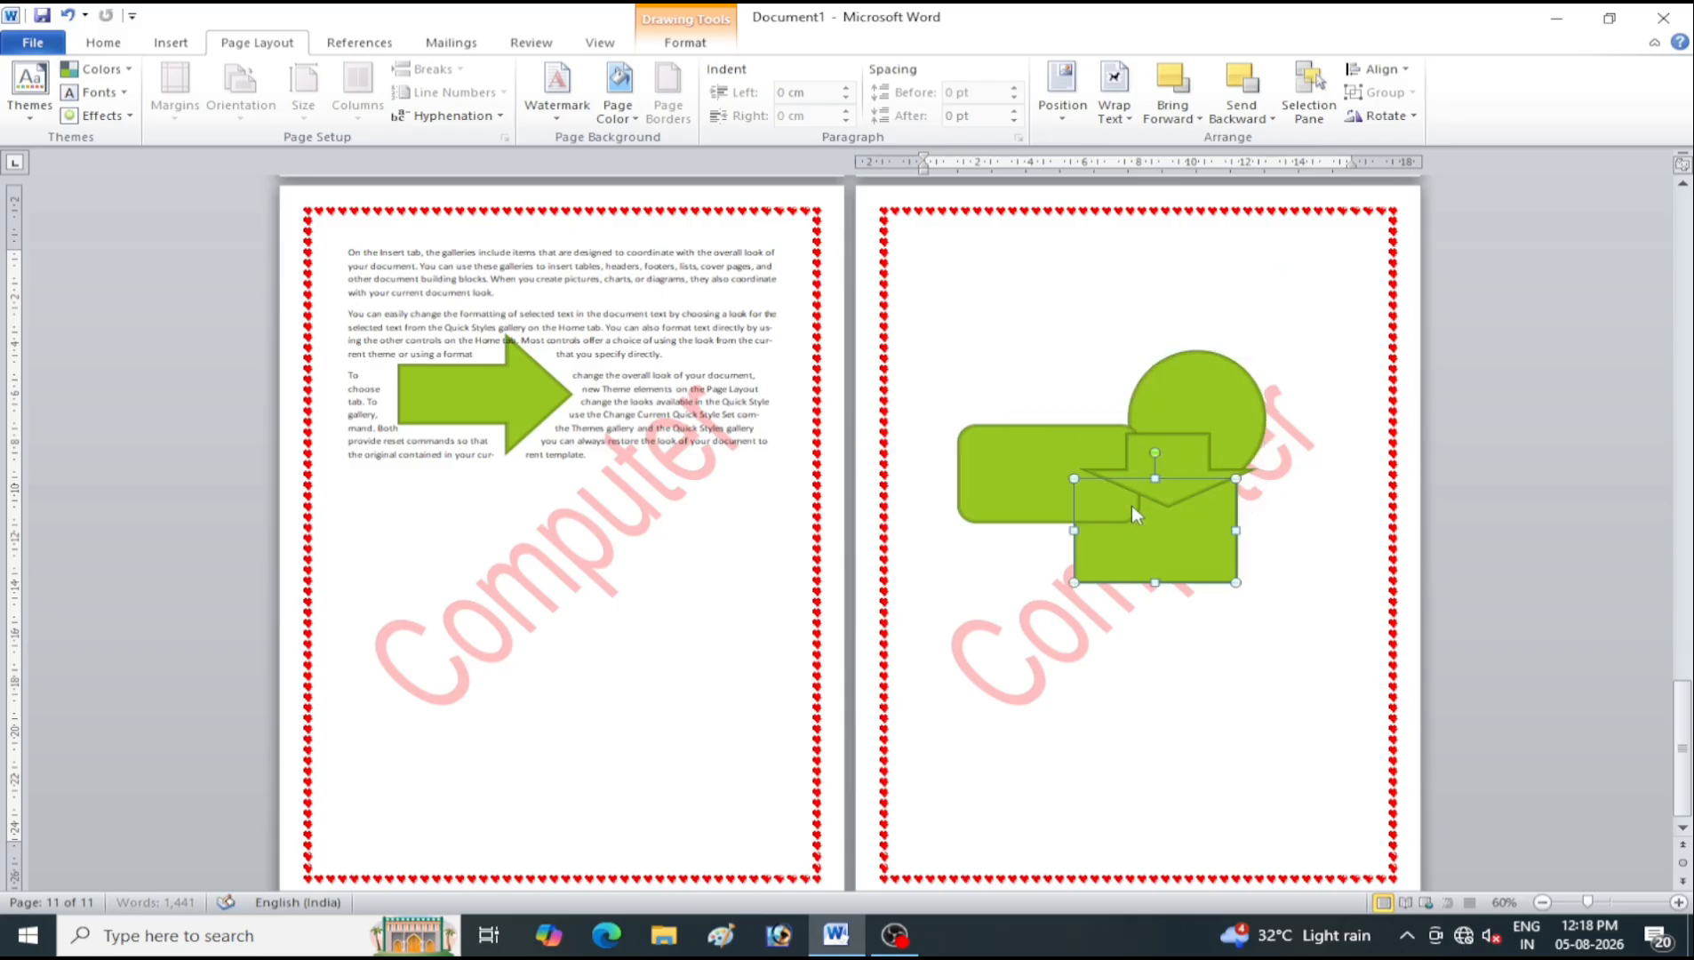
Bring the rectangle to the front of the overlapping shapes
{"action": "left_click", "coordinate": [1281, 544]}
{"action": "left_click", "coordinate": [1212, 543]}
{"action": "left_click", "coordinate": [1186, 121]}
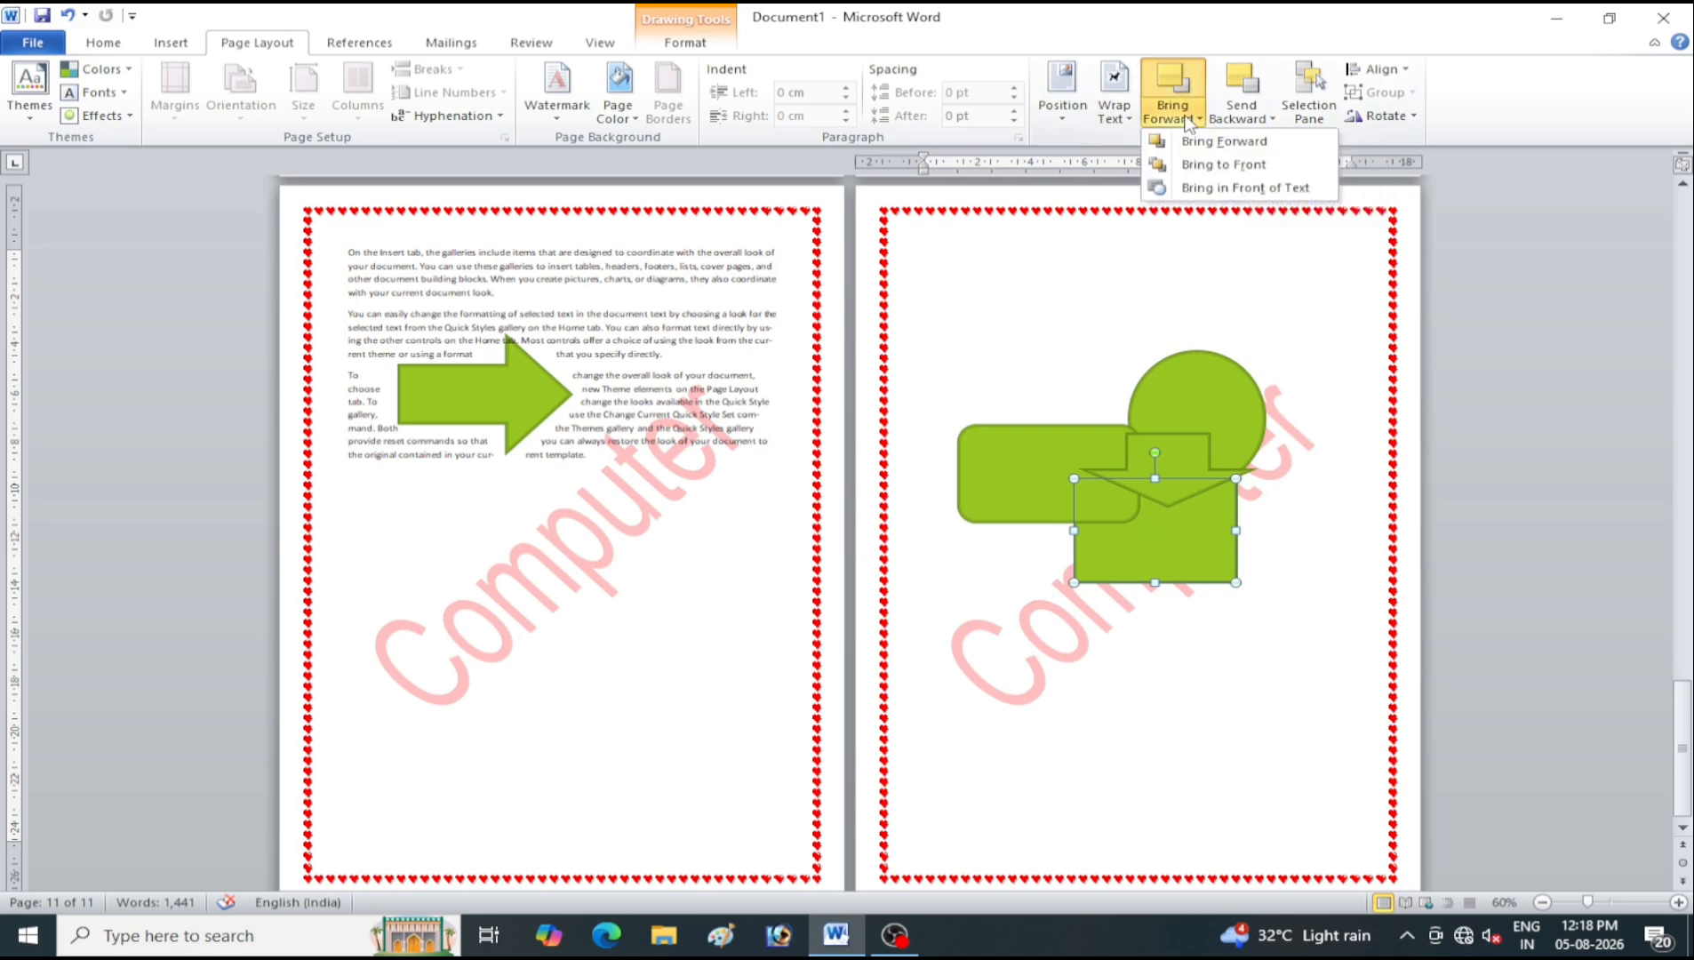
{"action": "left_click", "coordinate": [1212, 166]}
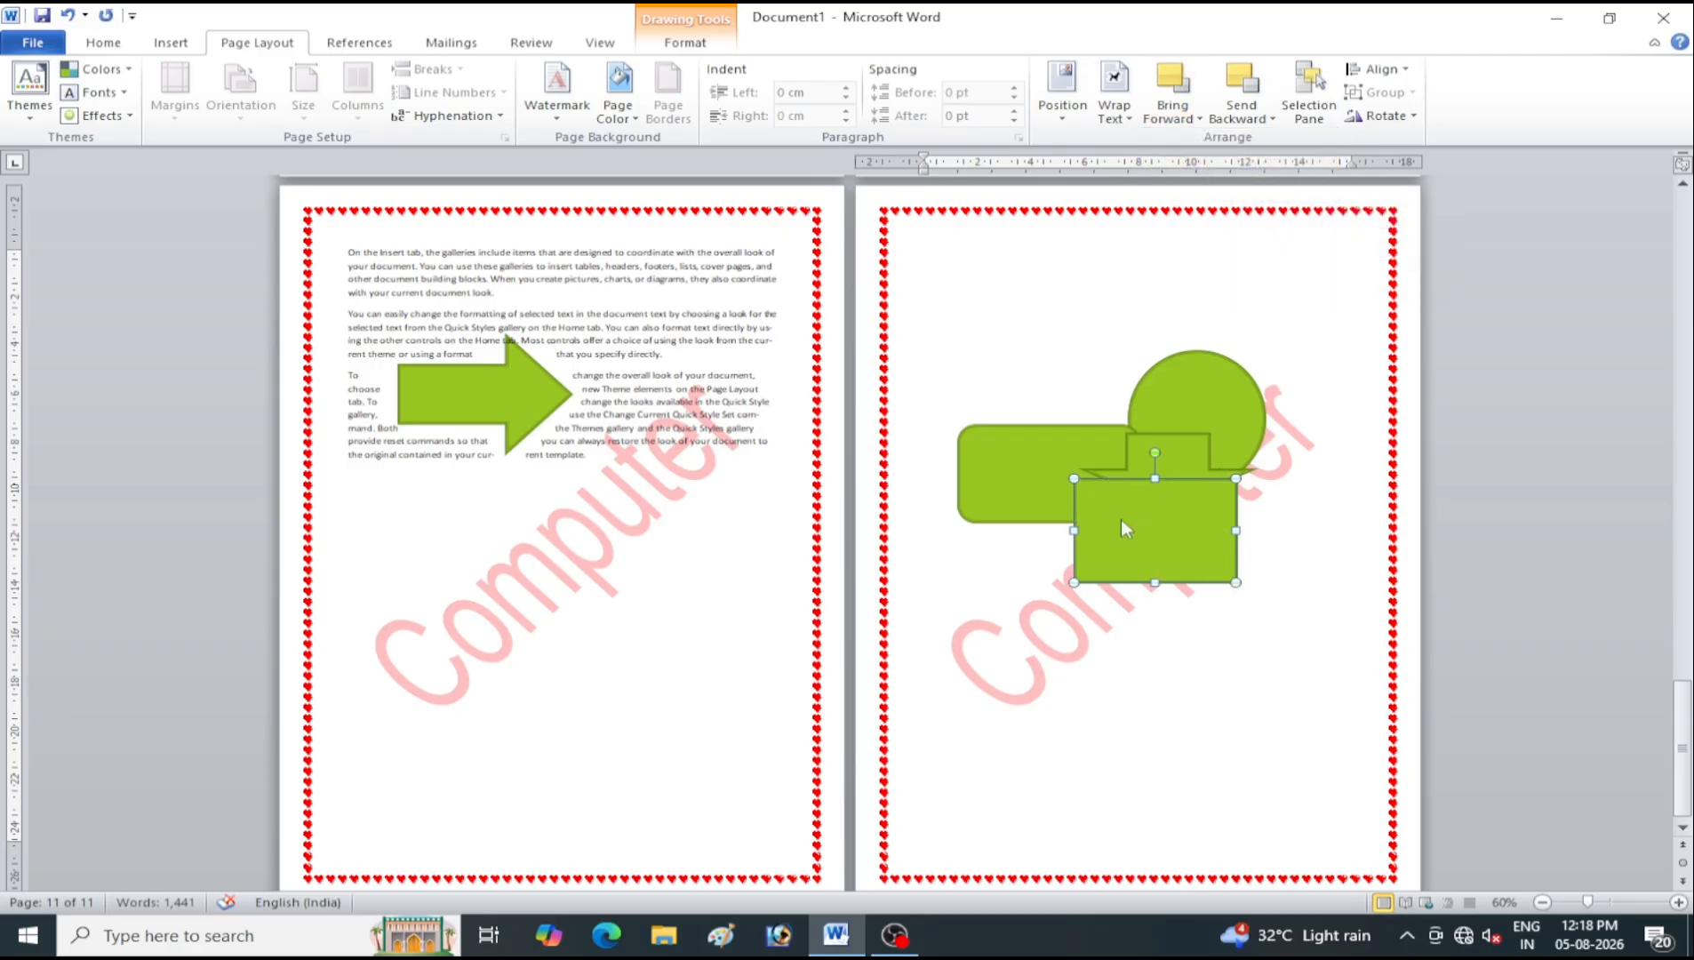
Send the rectangle to the back of the overlapping shapes and bring it forward one level
{"action": "left_click", "coordinate": [1265, 119]}
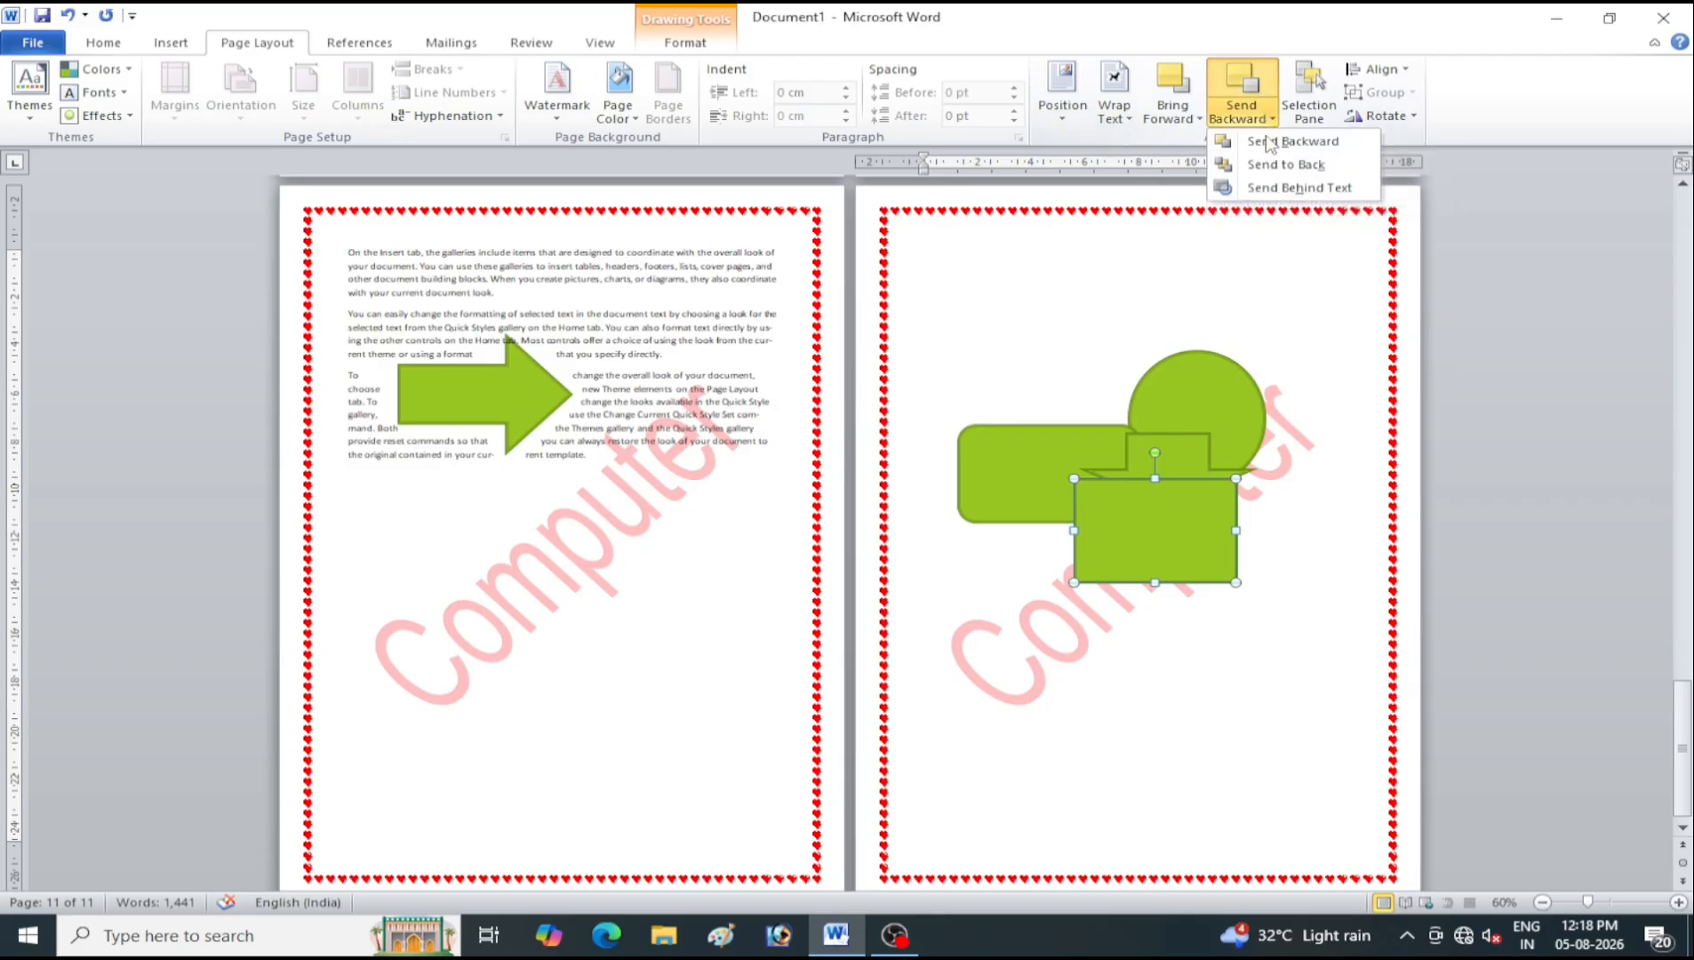
{"action": "left_click", "coordinate": [1269, 165]}
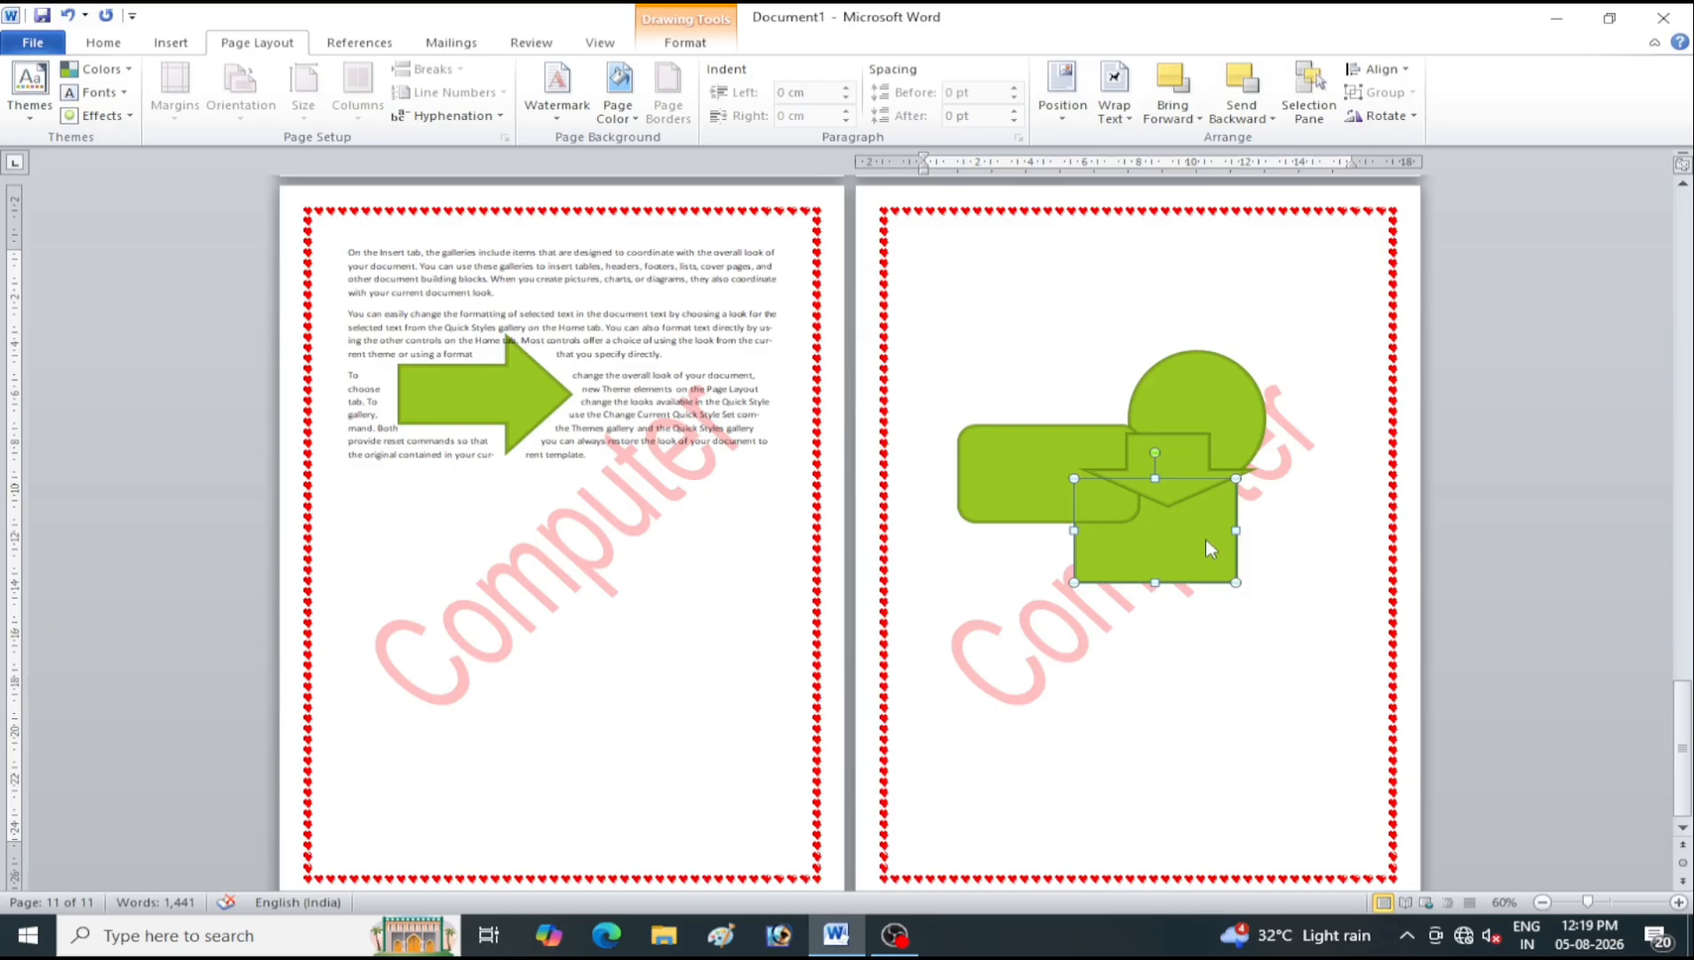
{"action": "left_click", "coordinate": [1175, 118]}
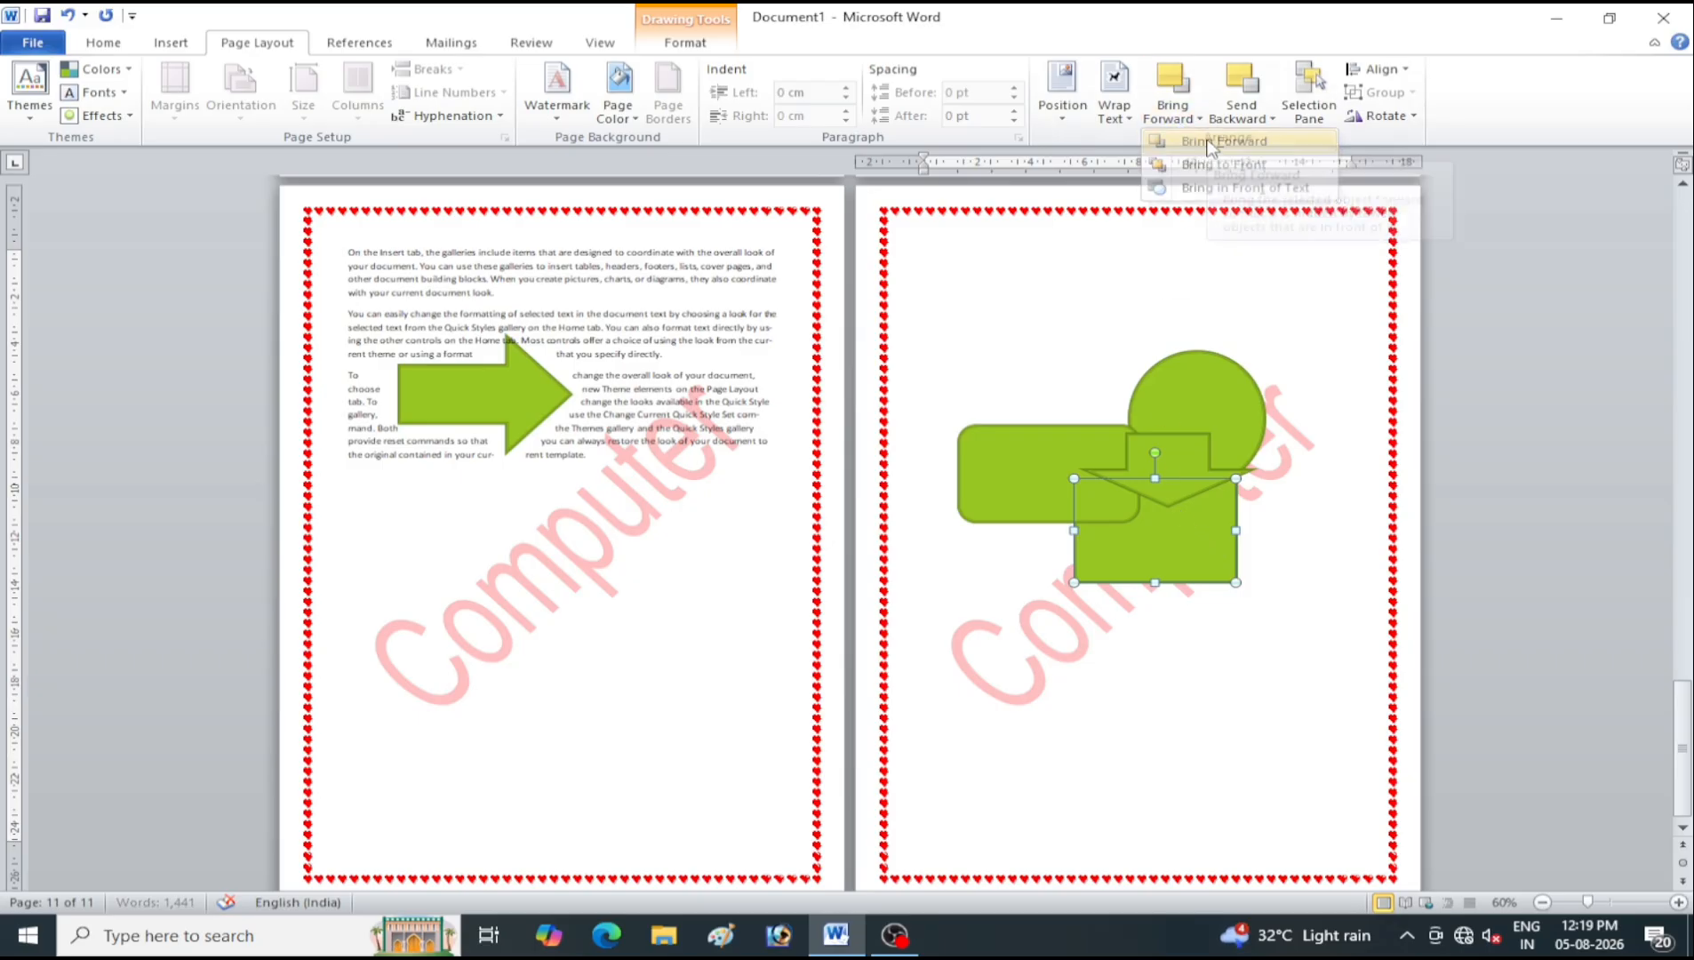
Move the rectangle up over the circle, overlapping the upper edges of the rounded rectangle and down arrow
{"action": "left_click_drag", "start_coordinate": [1175, 552], "coordinate": [1142, 354]}
{"action": "left_click", "coordinate": [1245, 436]}
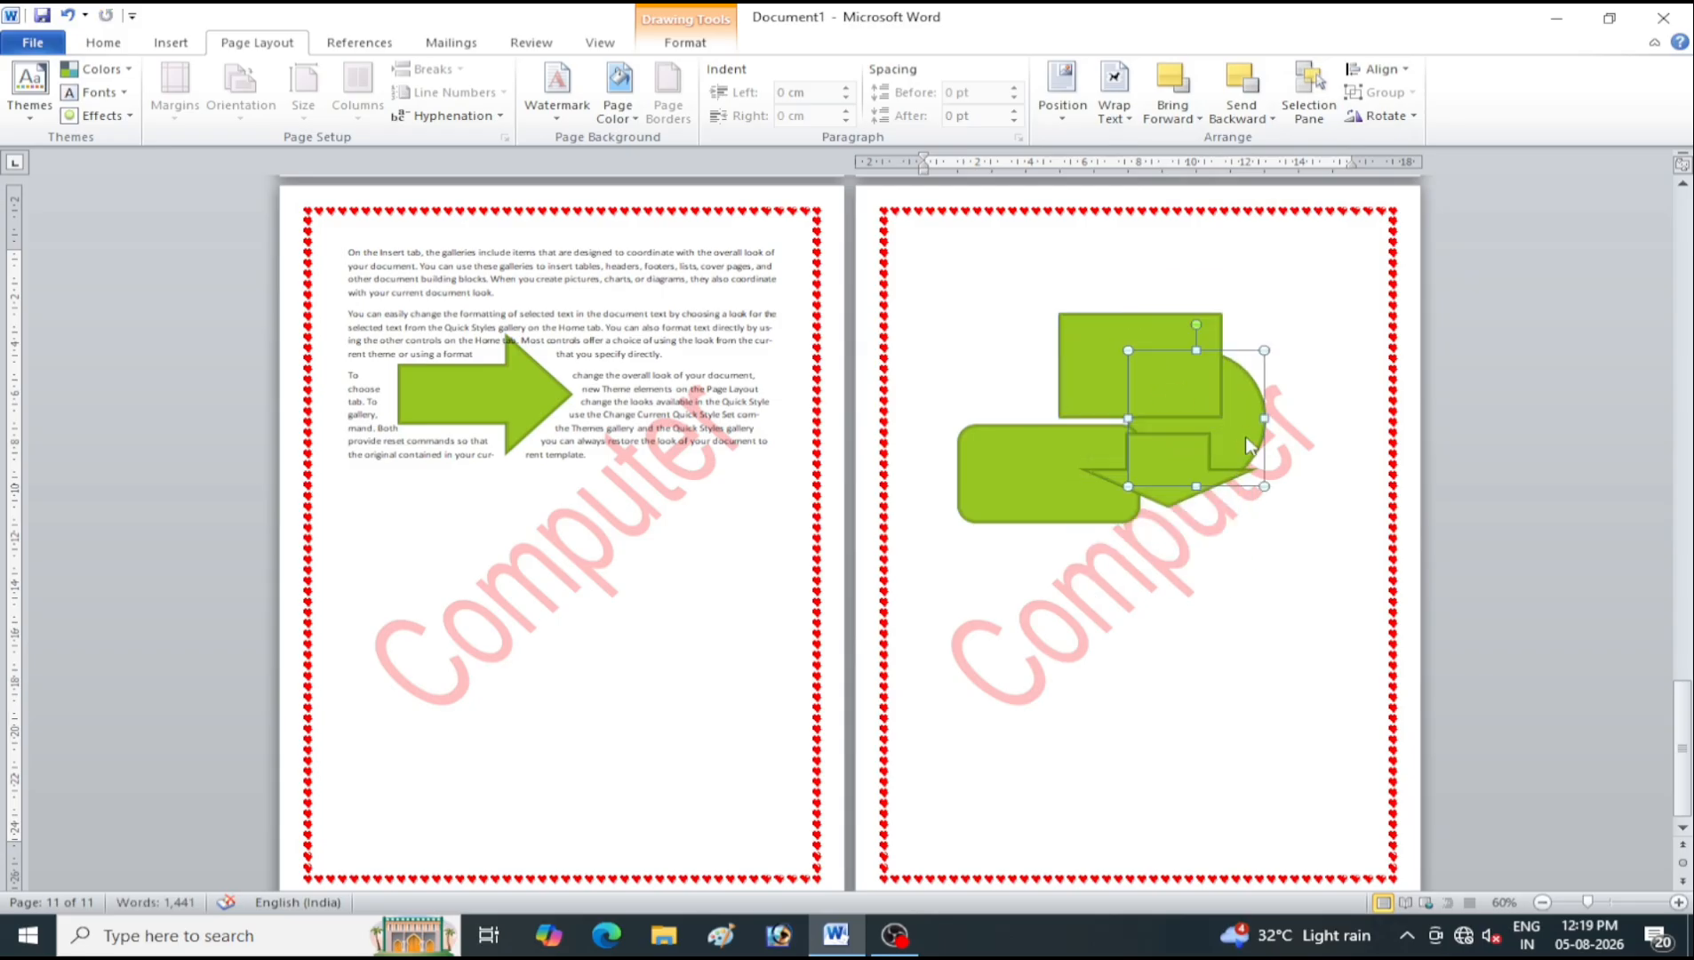
{"action": "left_click", "coordinate": [1110, 373]}
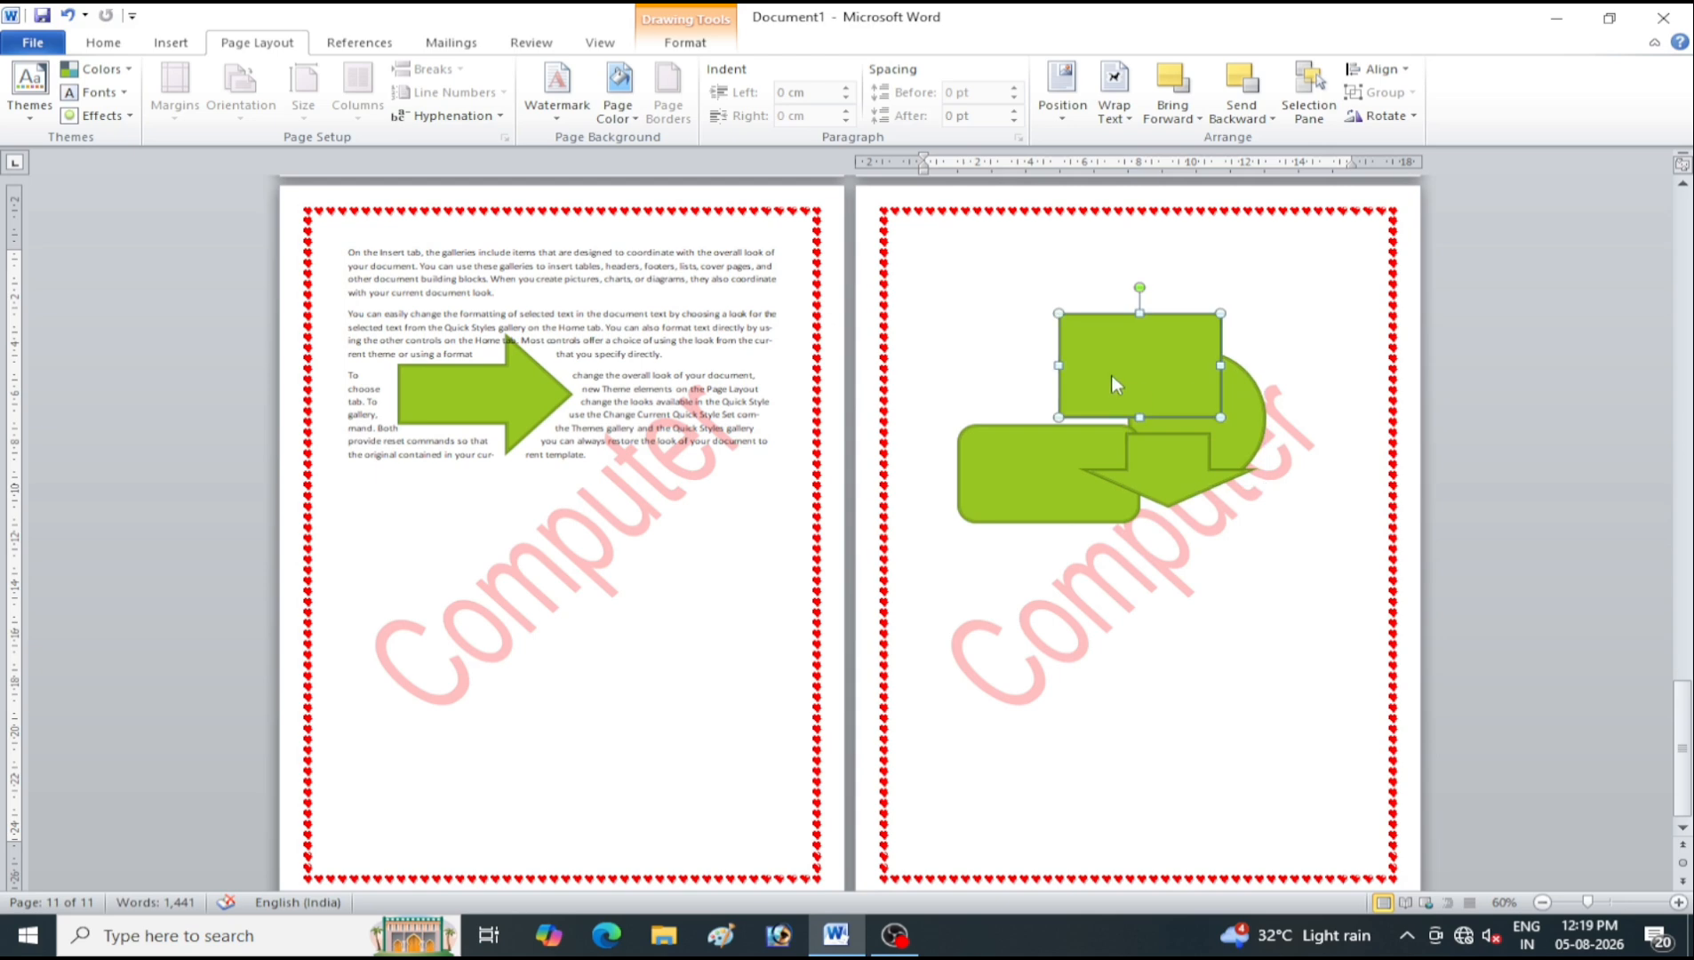
{"action": "left_click_drag", "start_coordinate": [1110, 374], "coordinate": [1123, 421]}
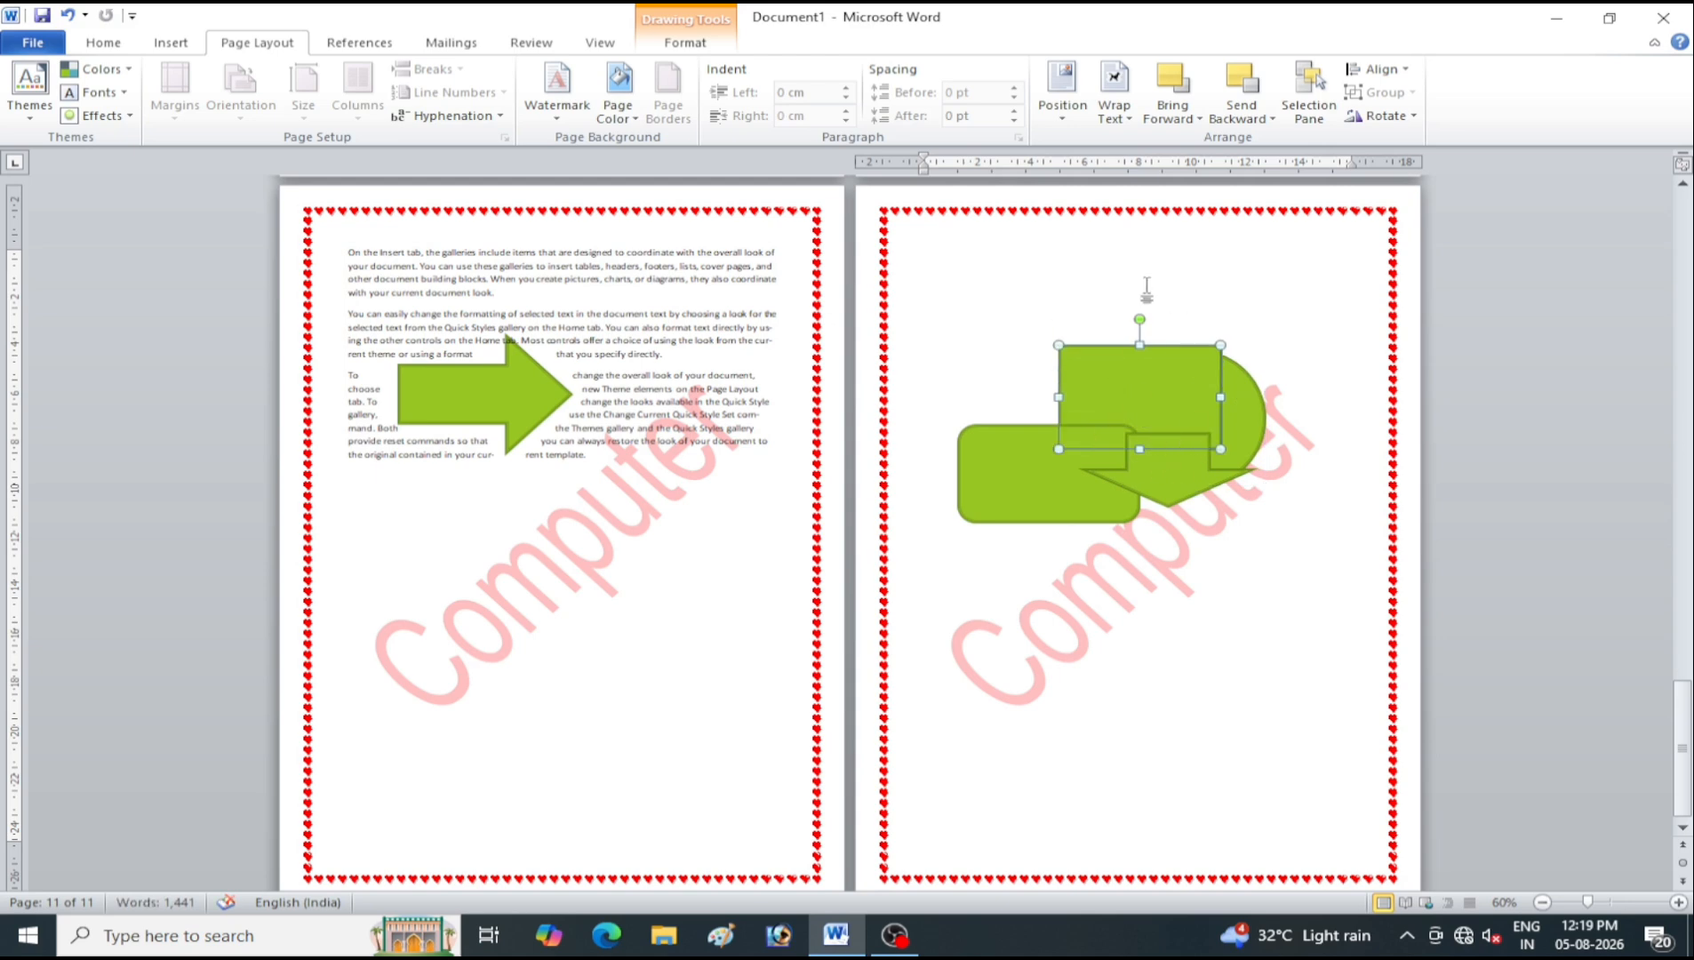
Bring the rectangle on page 11 forward two levels, in front of the down arrow
{"action": "left_click", "coordinate": [1172, 114]}
{"action": "left_click", "coordinate": [1205, 147]}
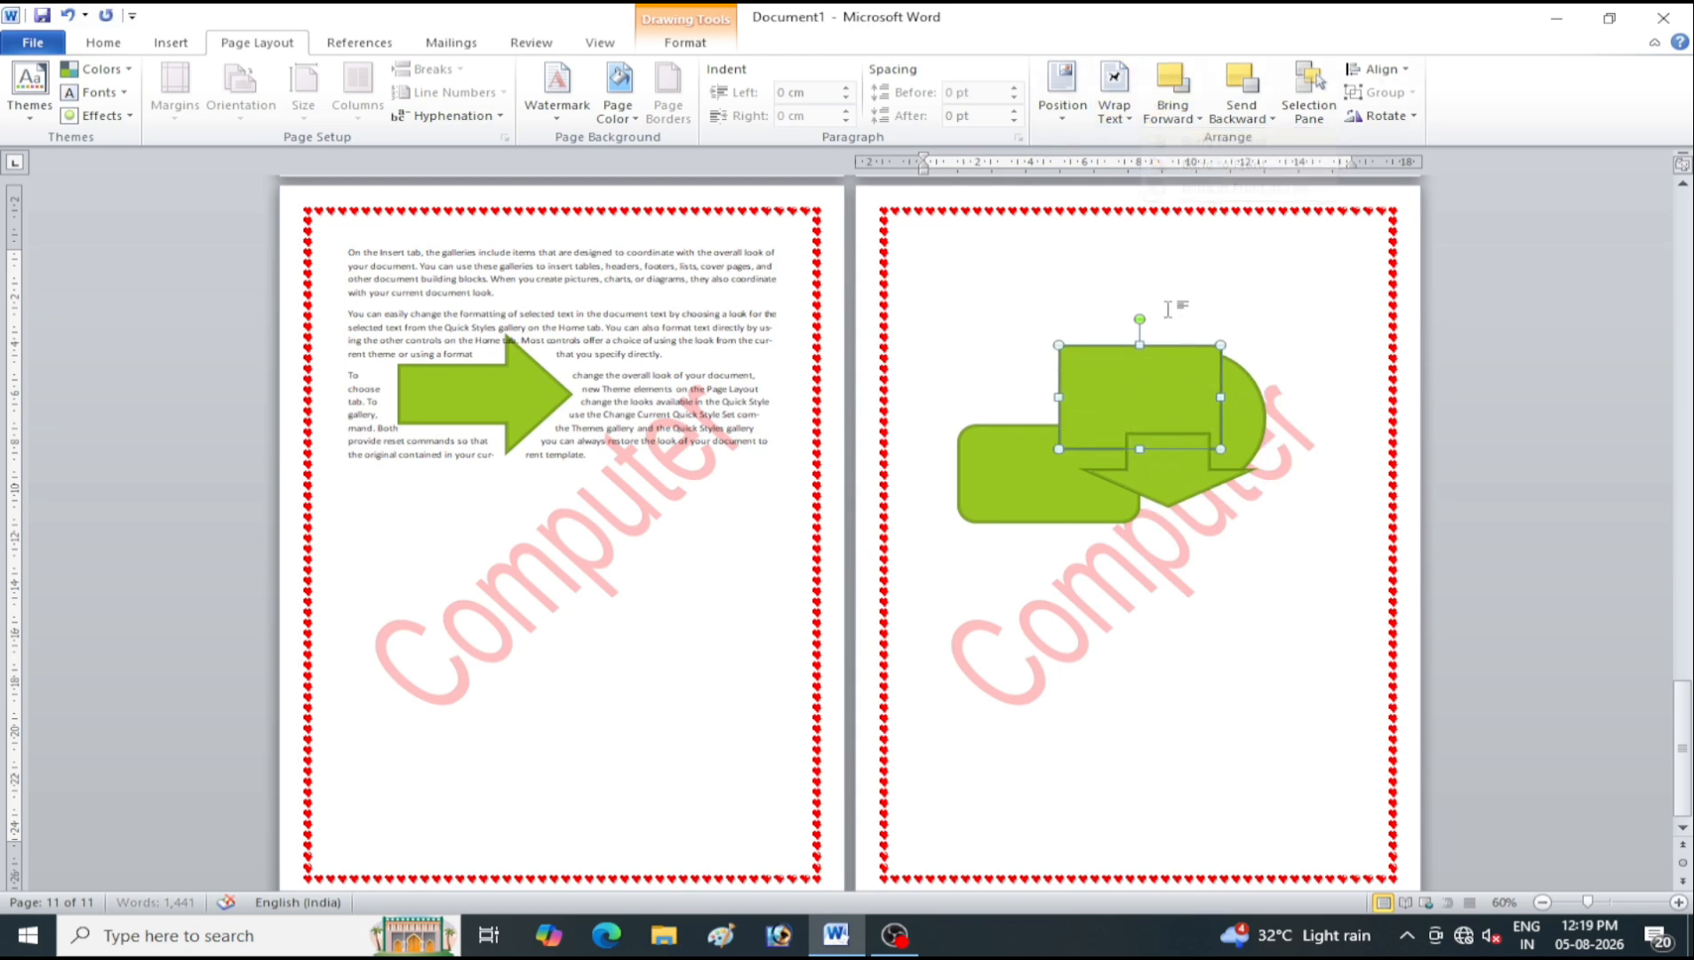
{"action": "left_click", "coordinate": [1013, 469]}
{"action": "left_click", "coordinate": [1161, 392]}
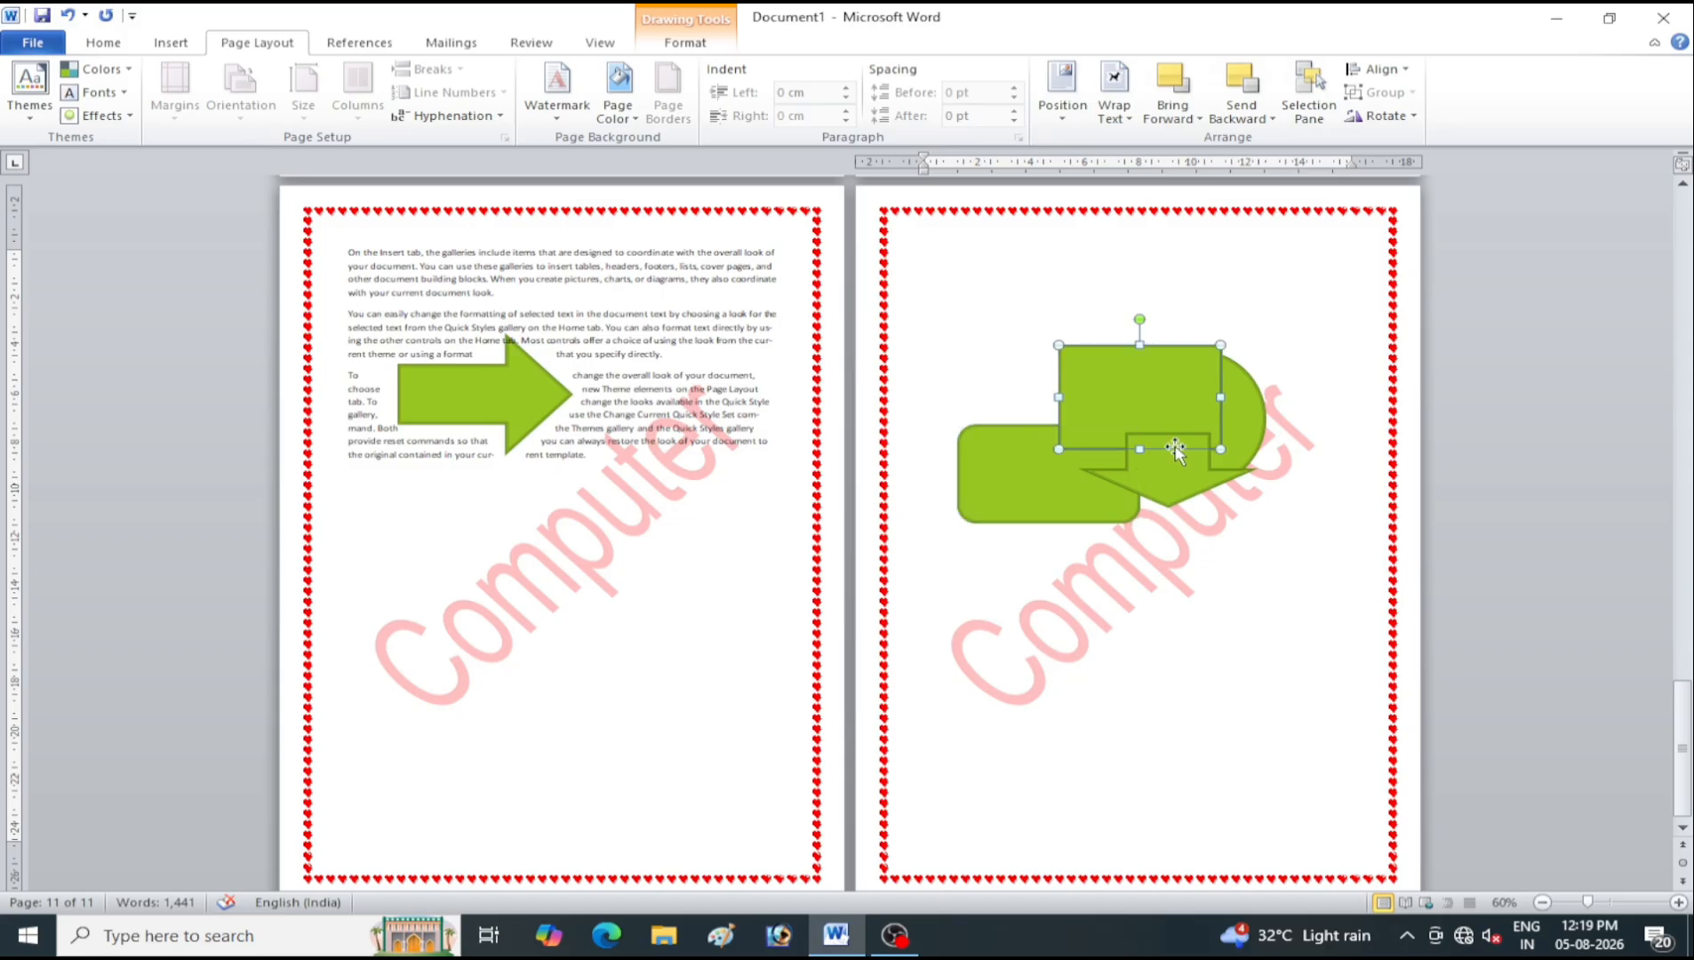
{"action": "left_click", "coordinate": [1171, 119]}
{"action": "left_click", "coordinate": [1202, 142]}
{"action": "left_click", "coordinate": [1167, 472]}
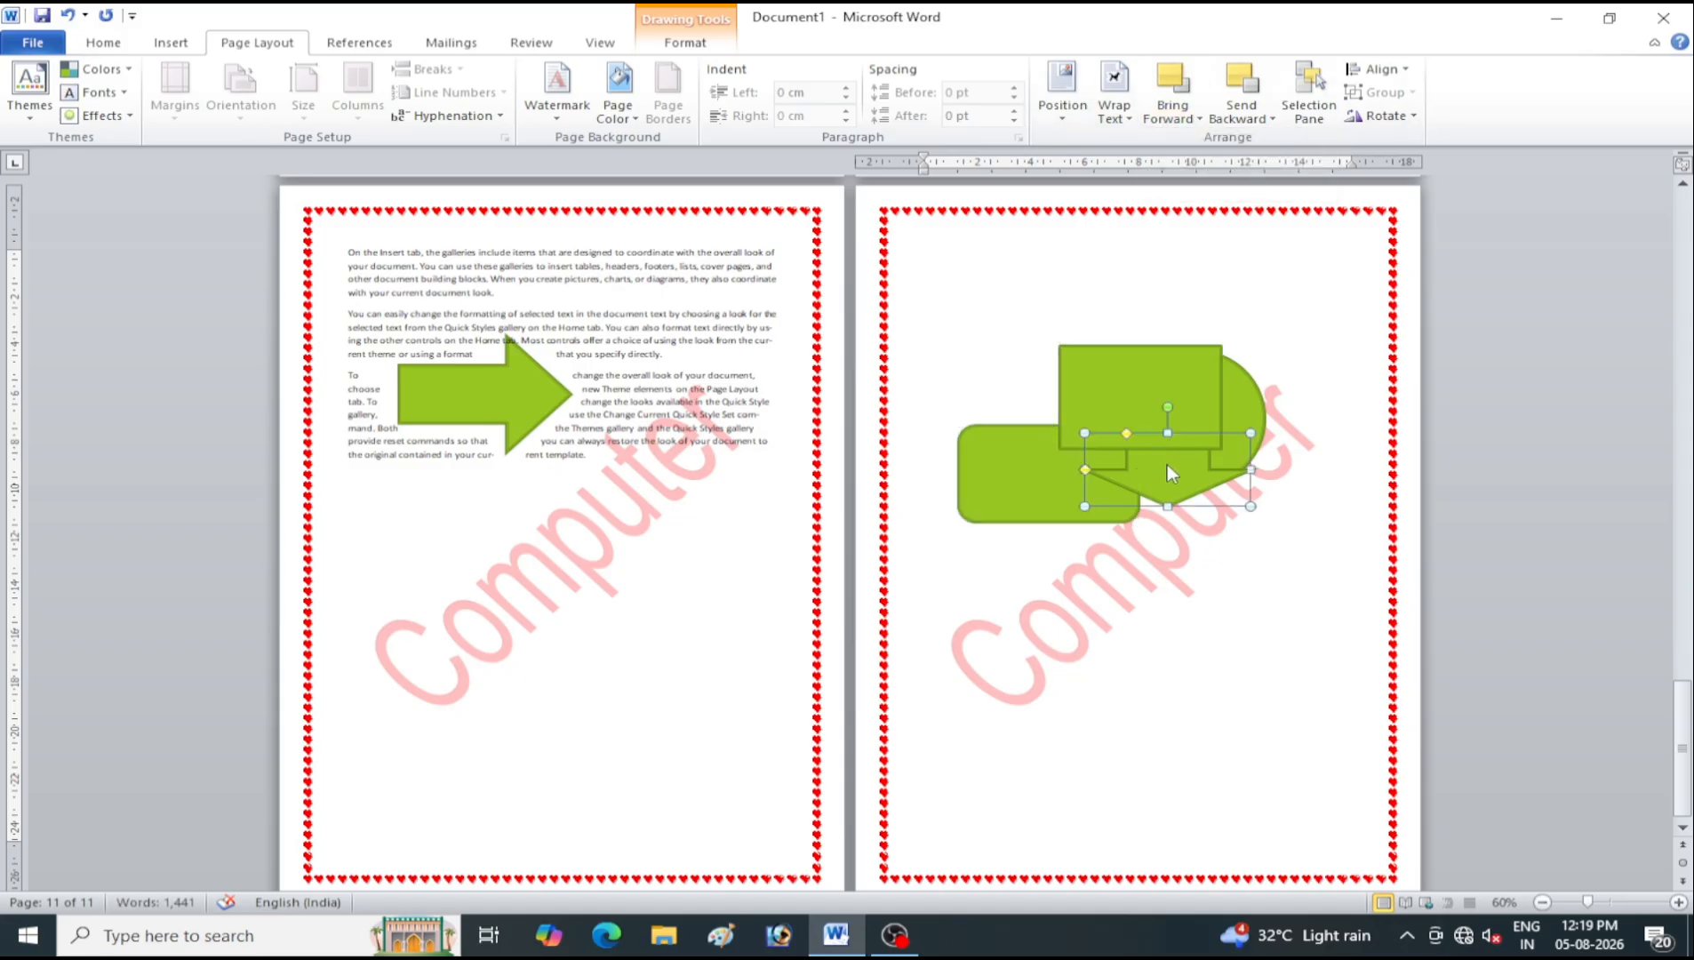
Send the rectangle on page 11 backward two levels, behind the down arrow
{"action": "left_click", "coordinate": [1151, 385]}
{"action": "left_click", "coordinate": [1193, 118]}
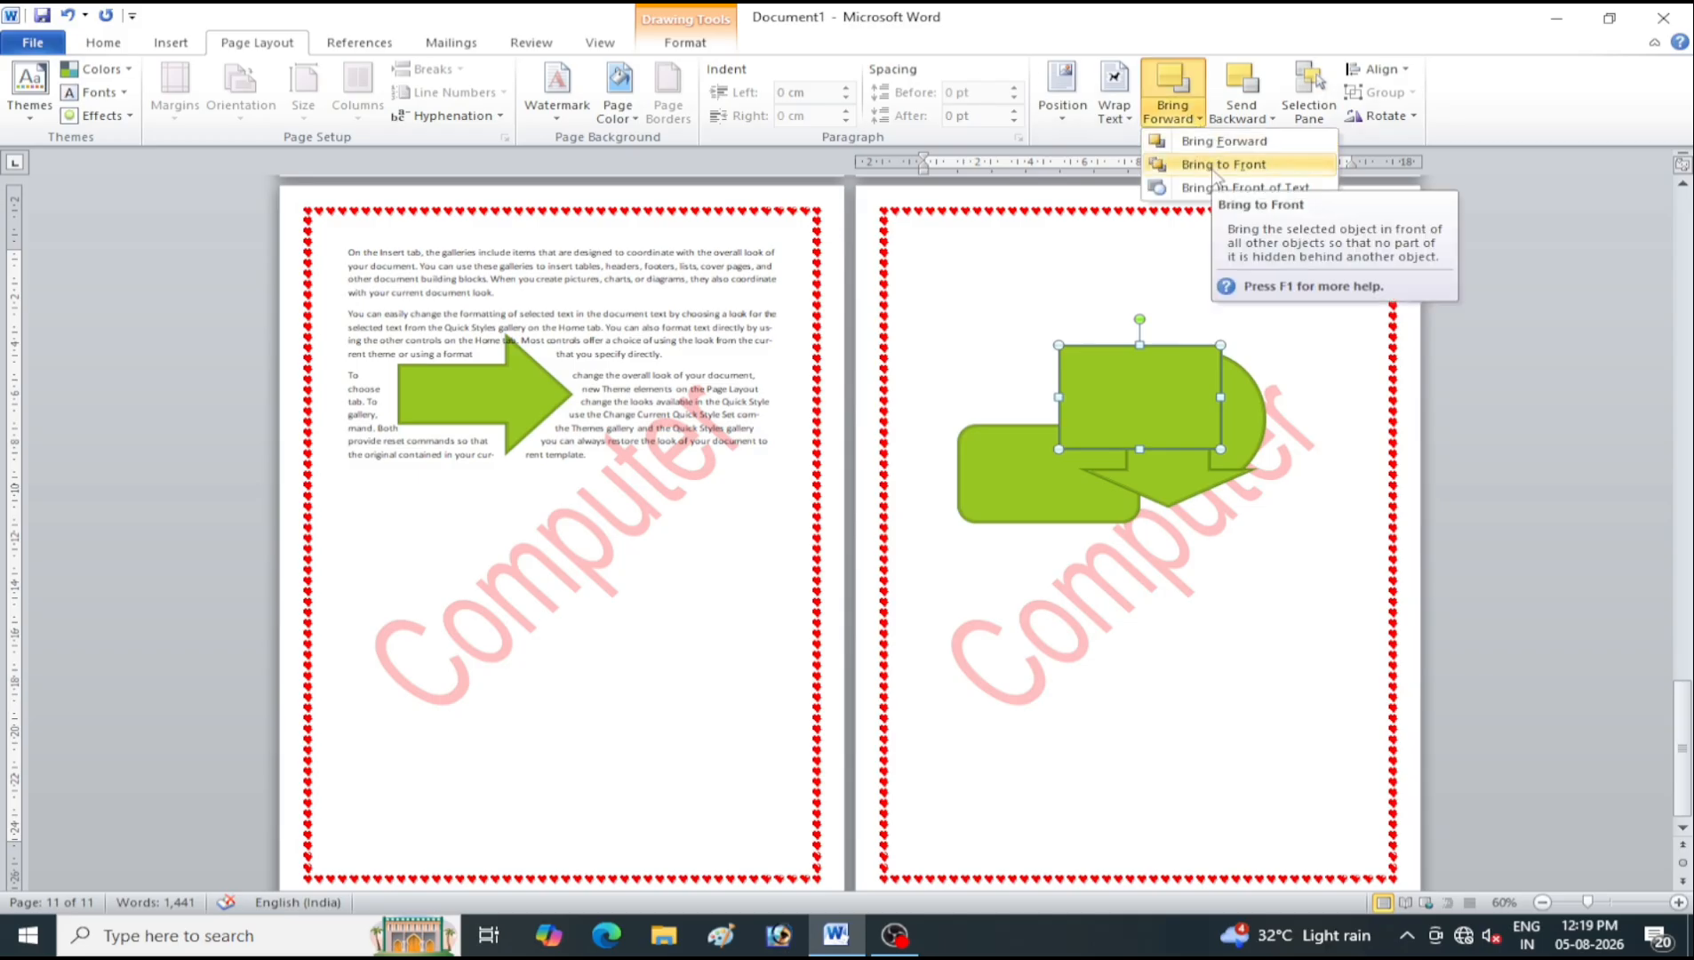
{"action": "left_click", "coordinate": [1244, 116]}
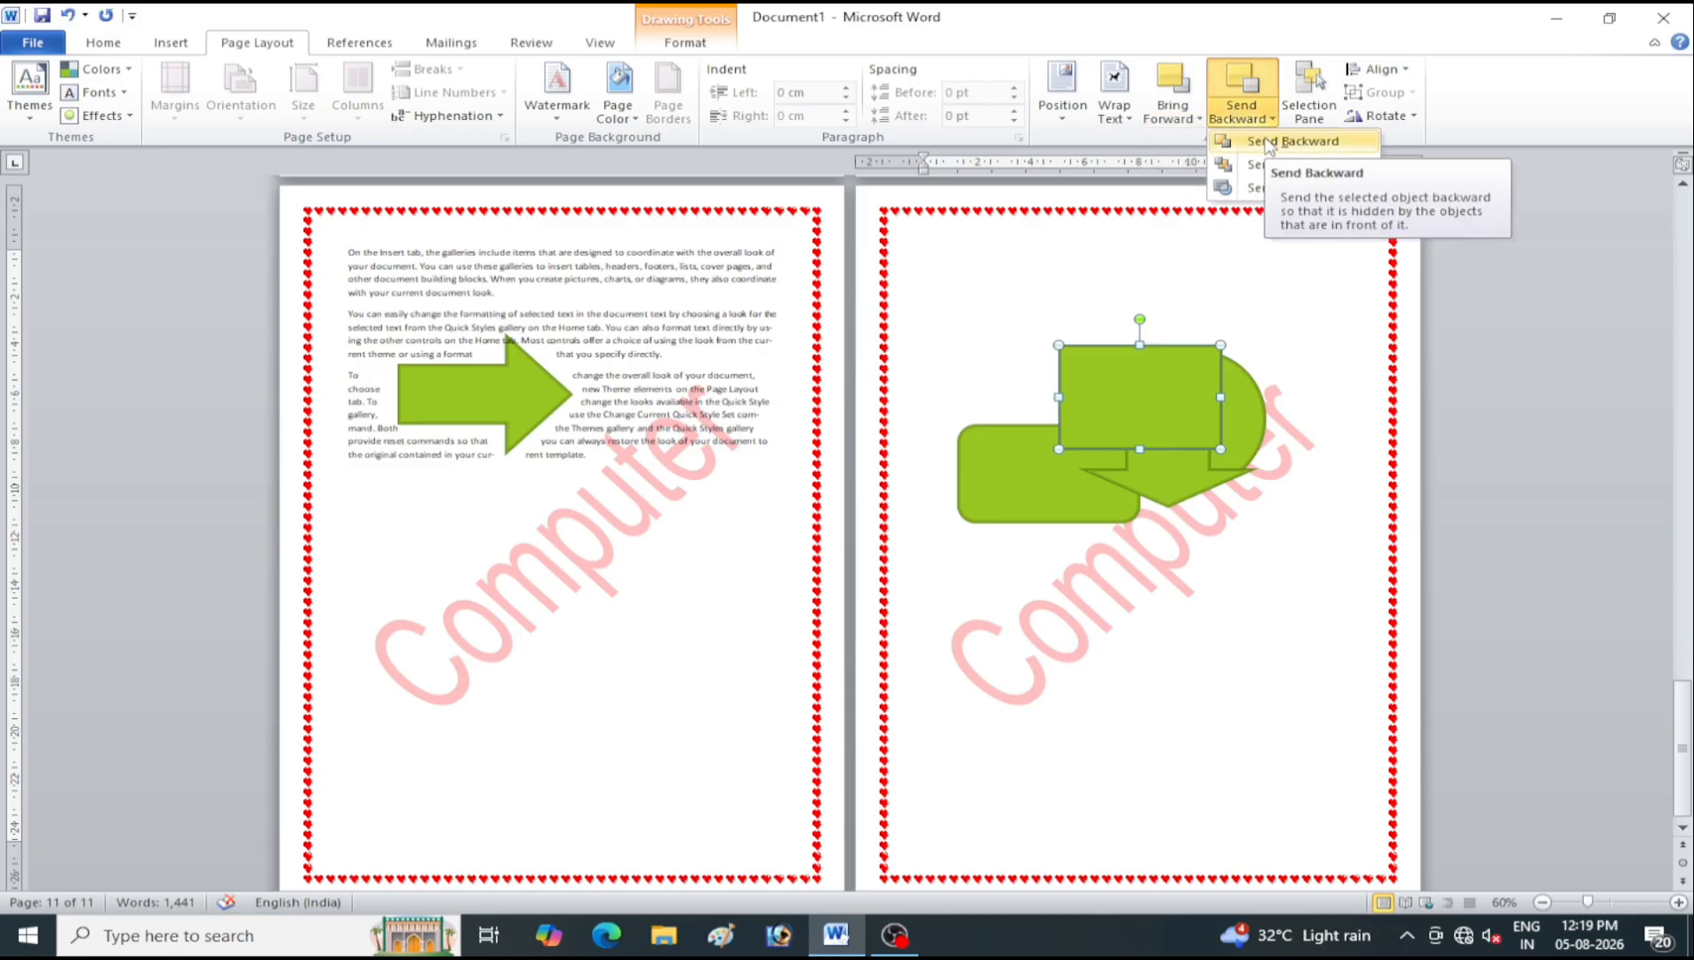
{"action": "left_click", "coordinate": [1268, 142]}
{"action": "left_click", "coordinate": [1240, 116]}
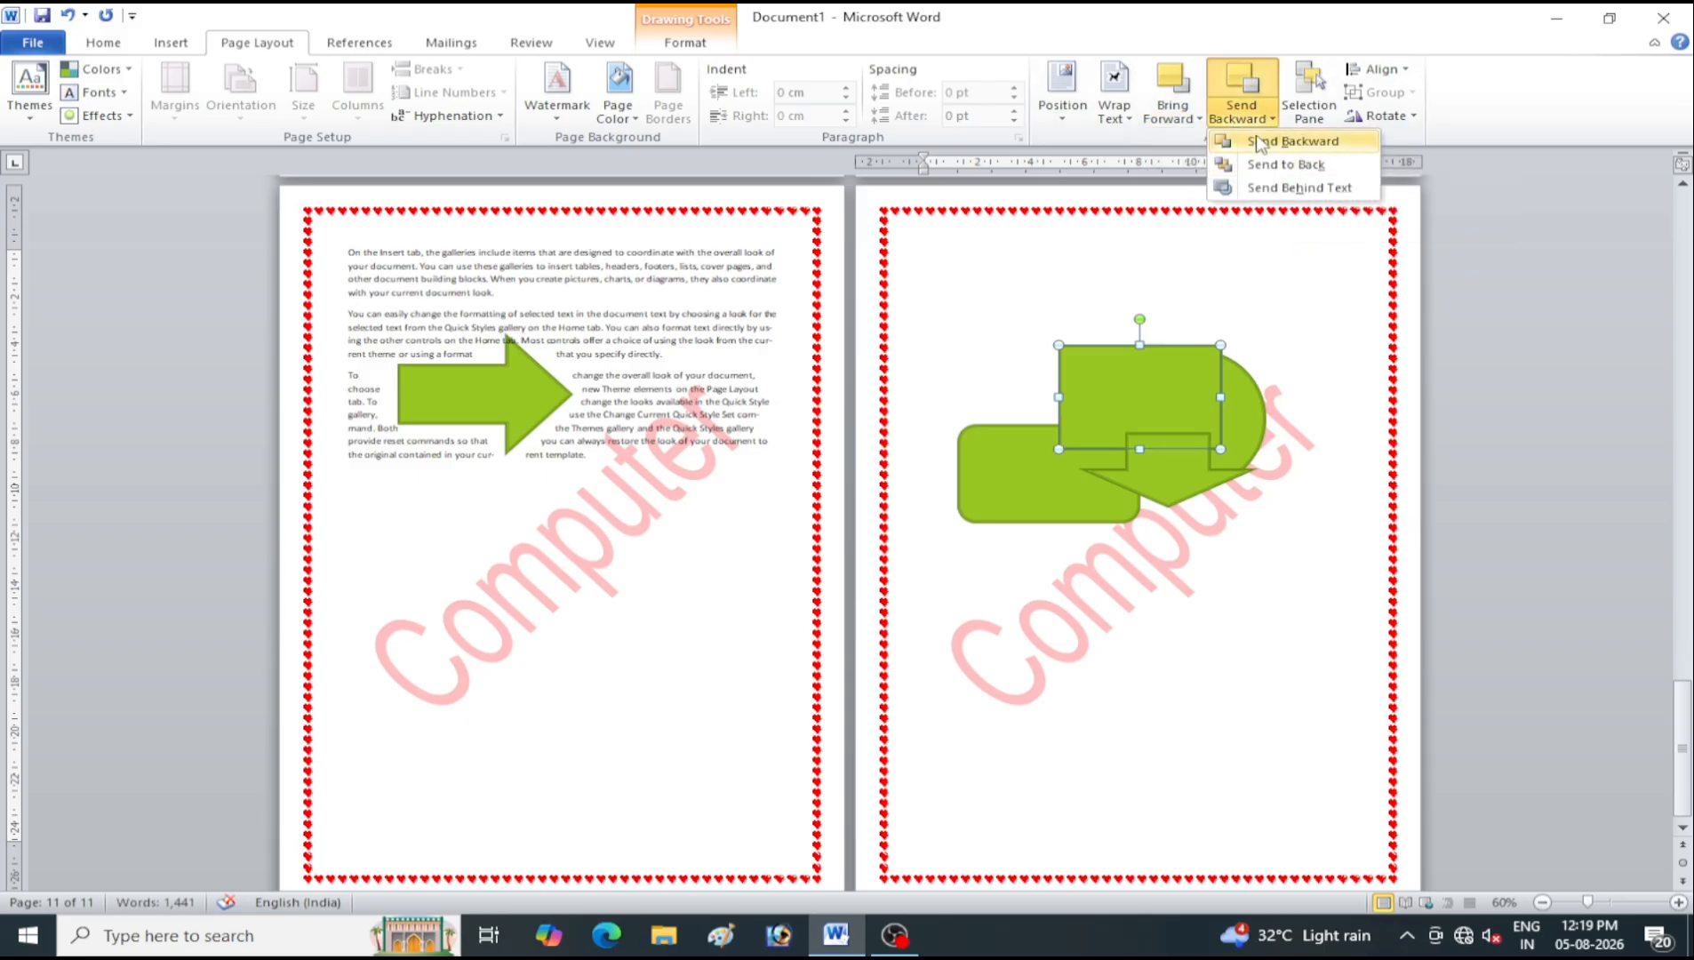
{"action": "left_click", "coordinate": [1260, 142]}
Send the rectangle behind the text and move it up and left, above the rounded rectangle
{"action": "left_click", "coordinate": [1237, 116]}
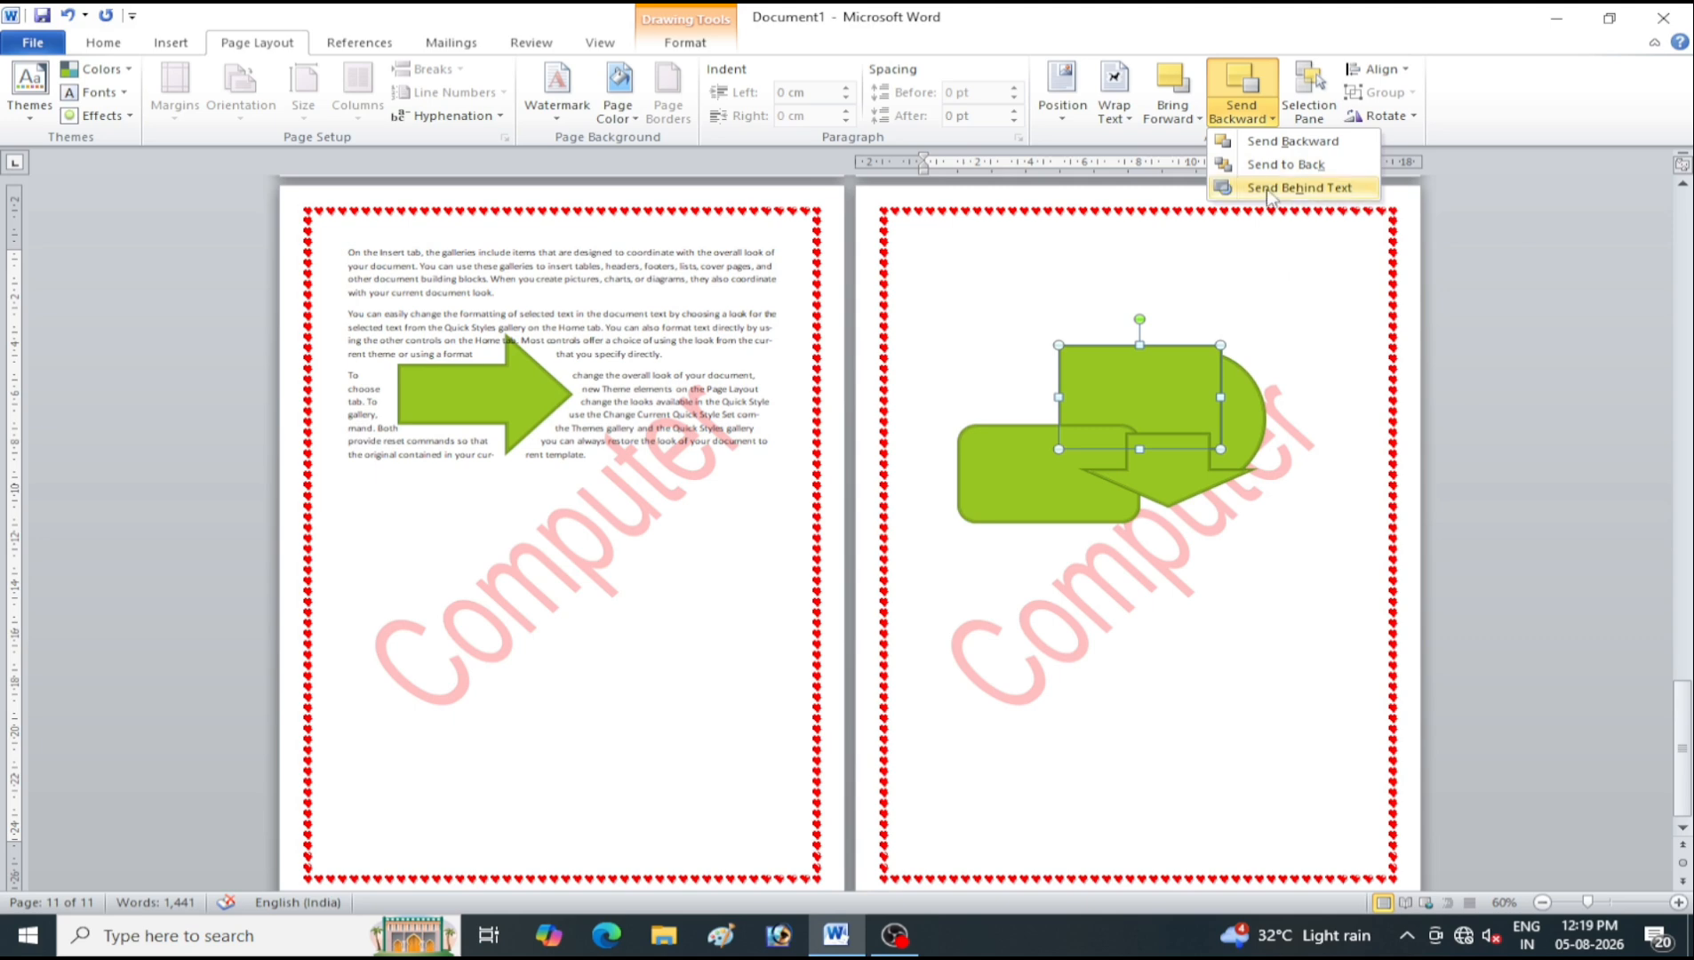
{"action": "left_click", "coordinate": [1110, 125]}
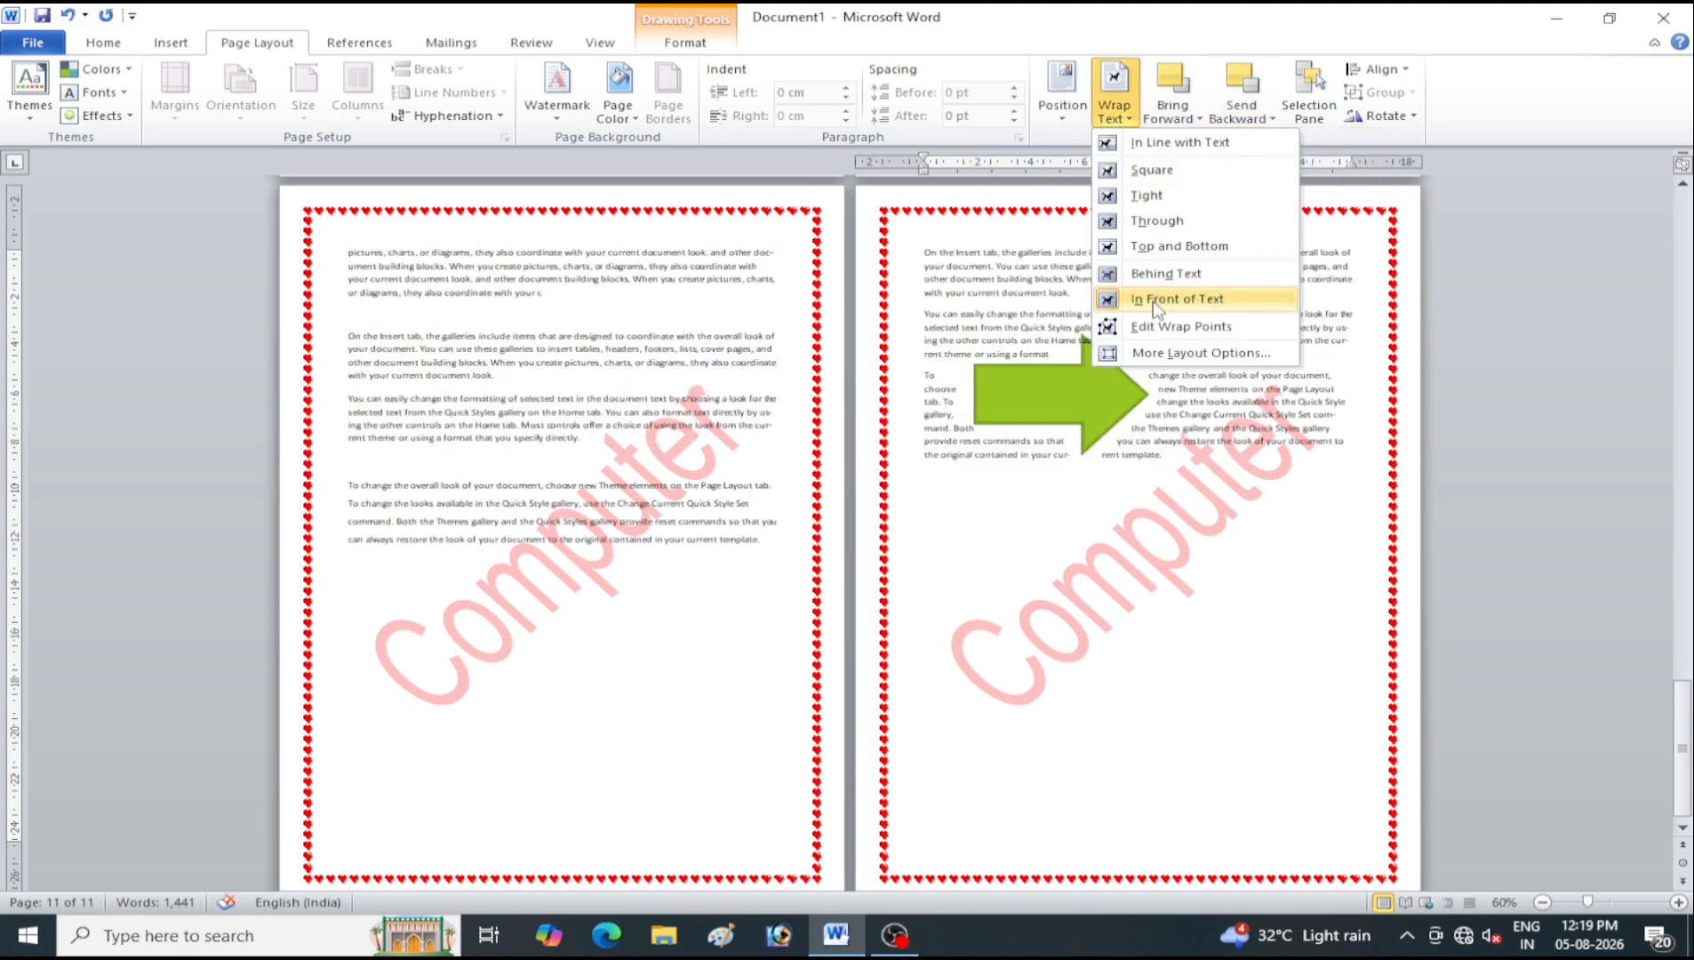
{"action": "left_click", "coordinate": [1174, 113]}
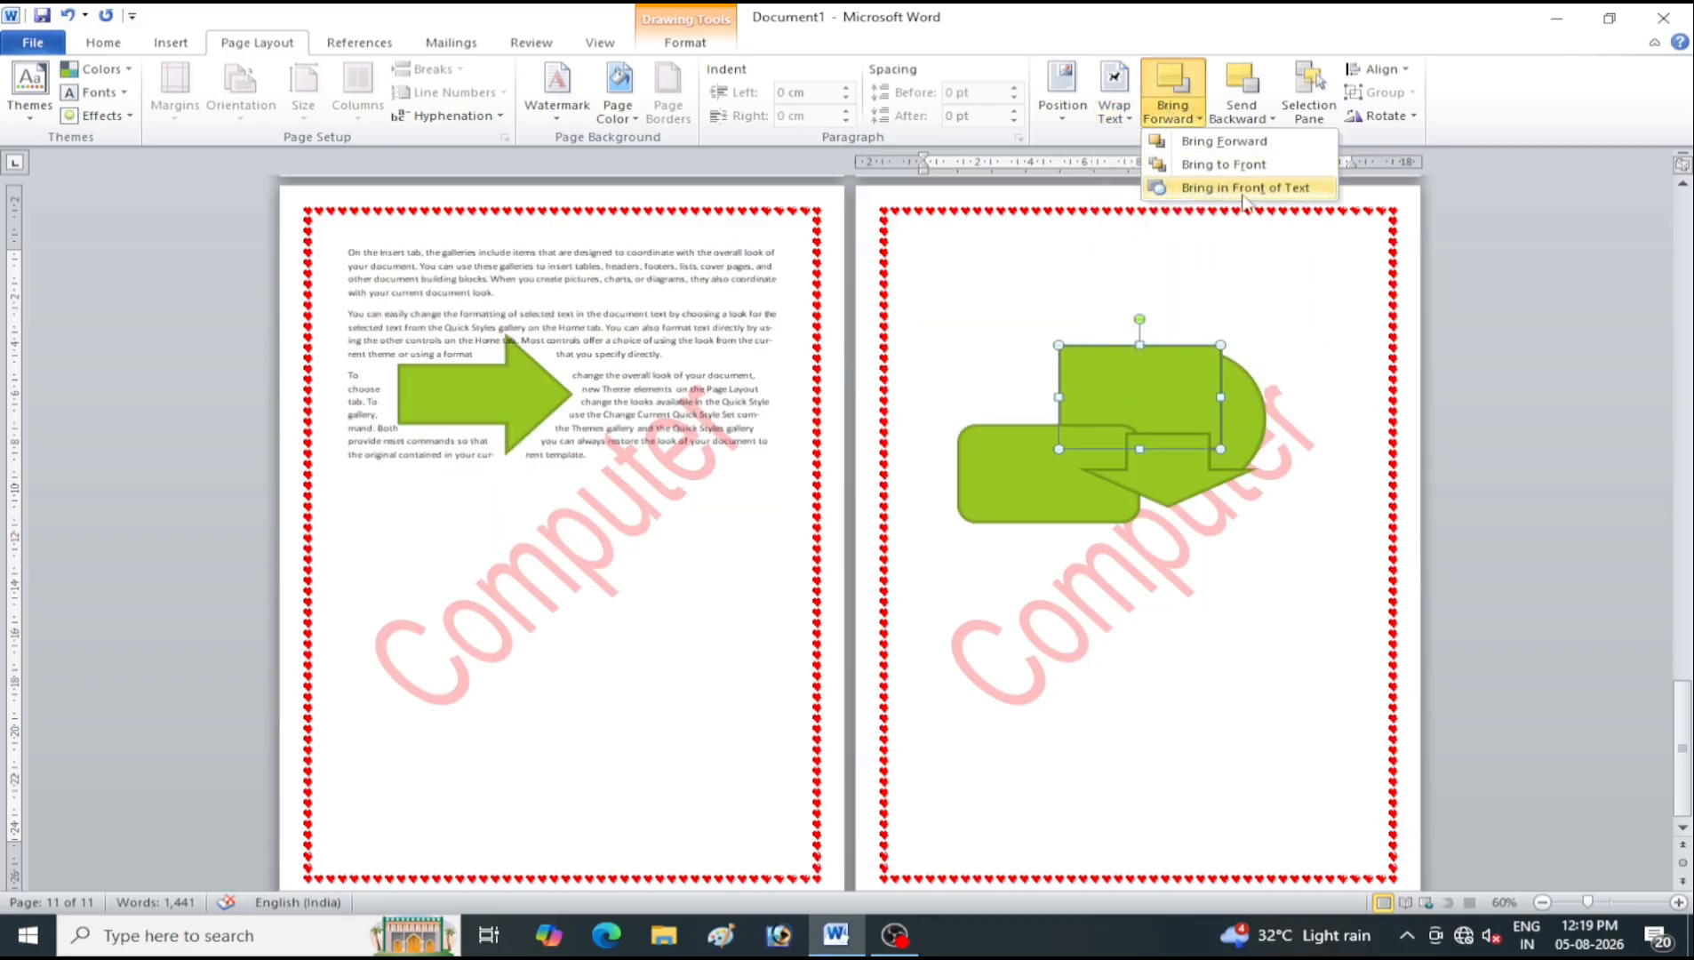
{"action": "left_click", "coordinate": [1242, 114]}
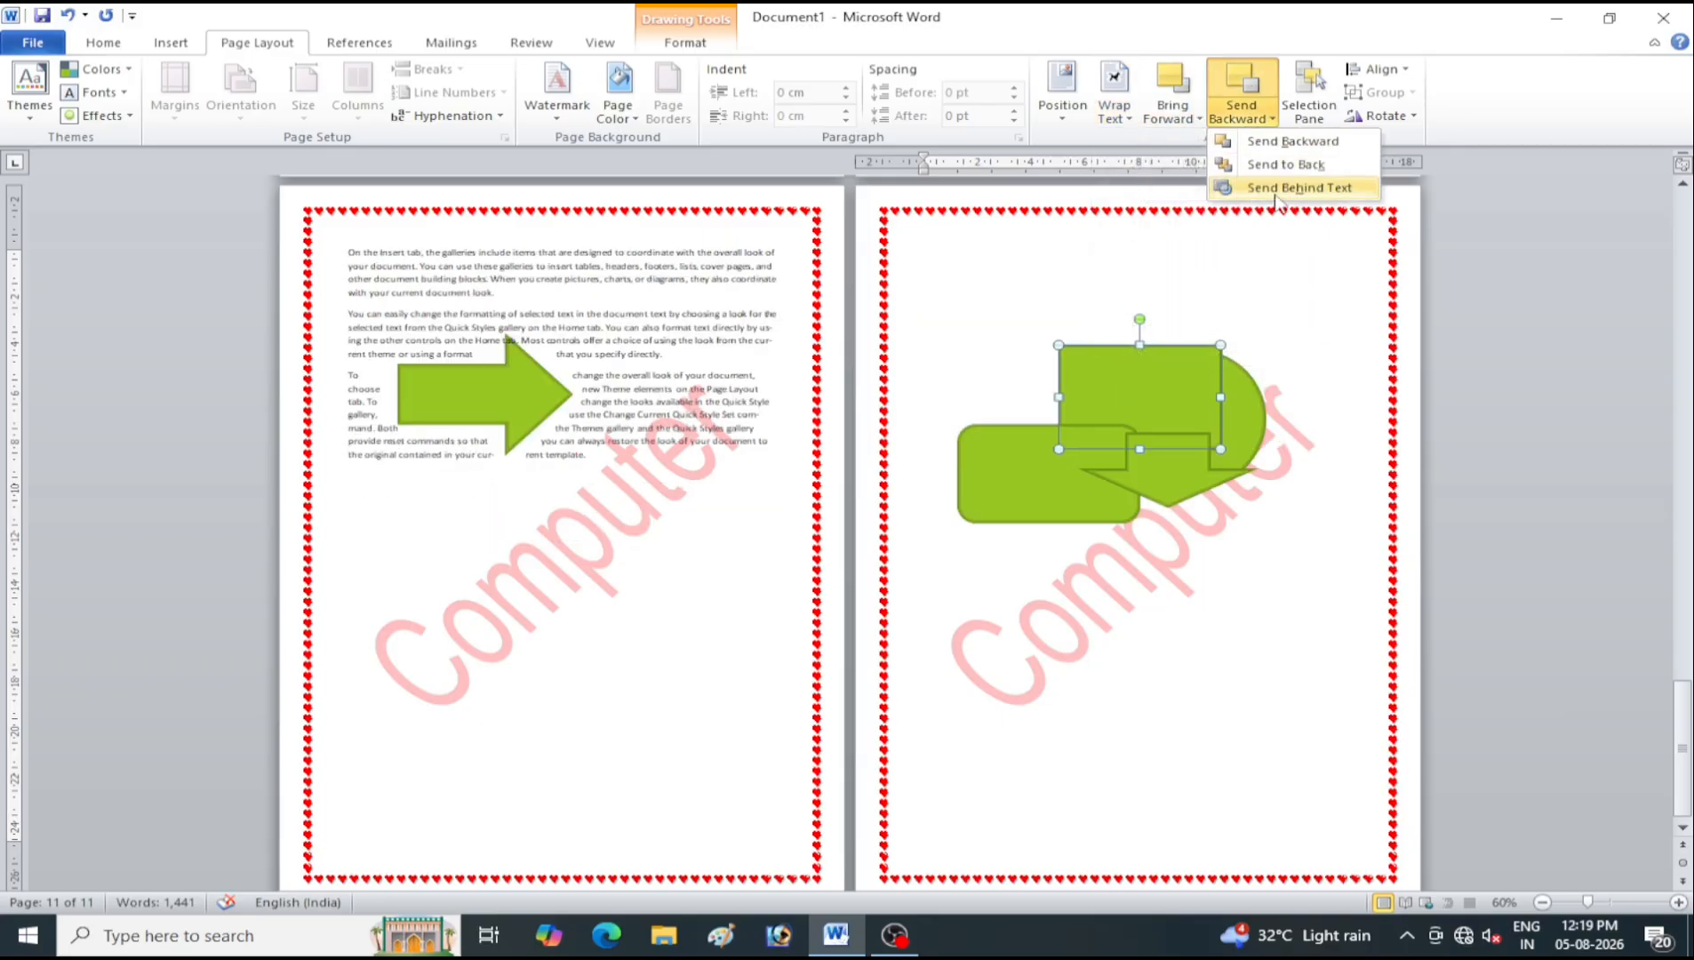
{"action": "left_click", "coordinate": [1280, 188]}
{"action": "left_click_drag", "start_coordinate": [1135, 374], "coordinate": [1089, 348]}
Bring the rectangle to the front and move it slightly farther up and left, away from the circle
{"action": "left_click", "coordinate": [1244, 113]}
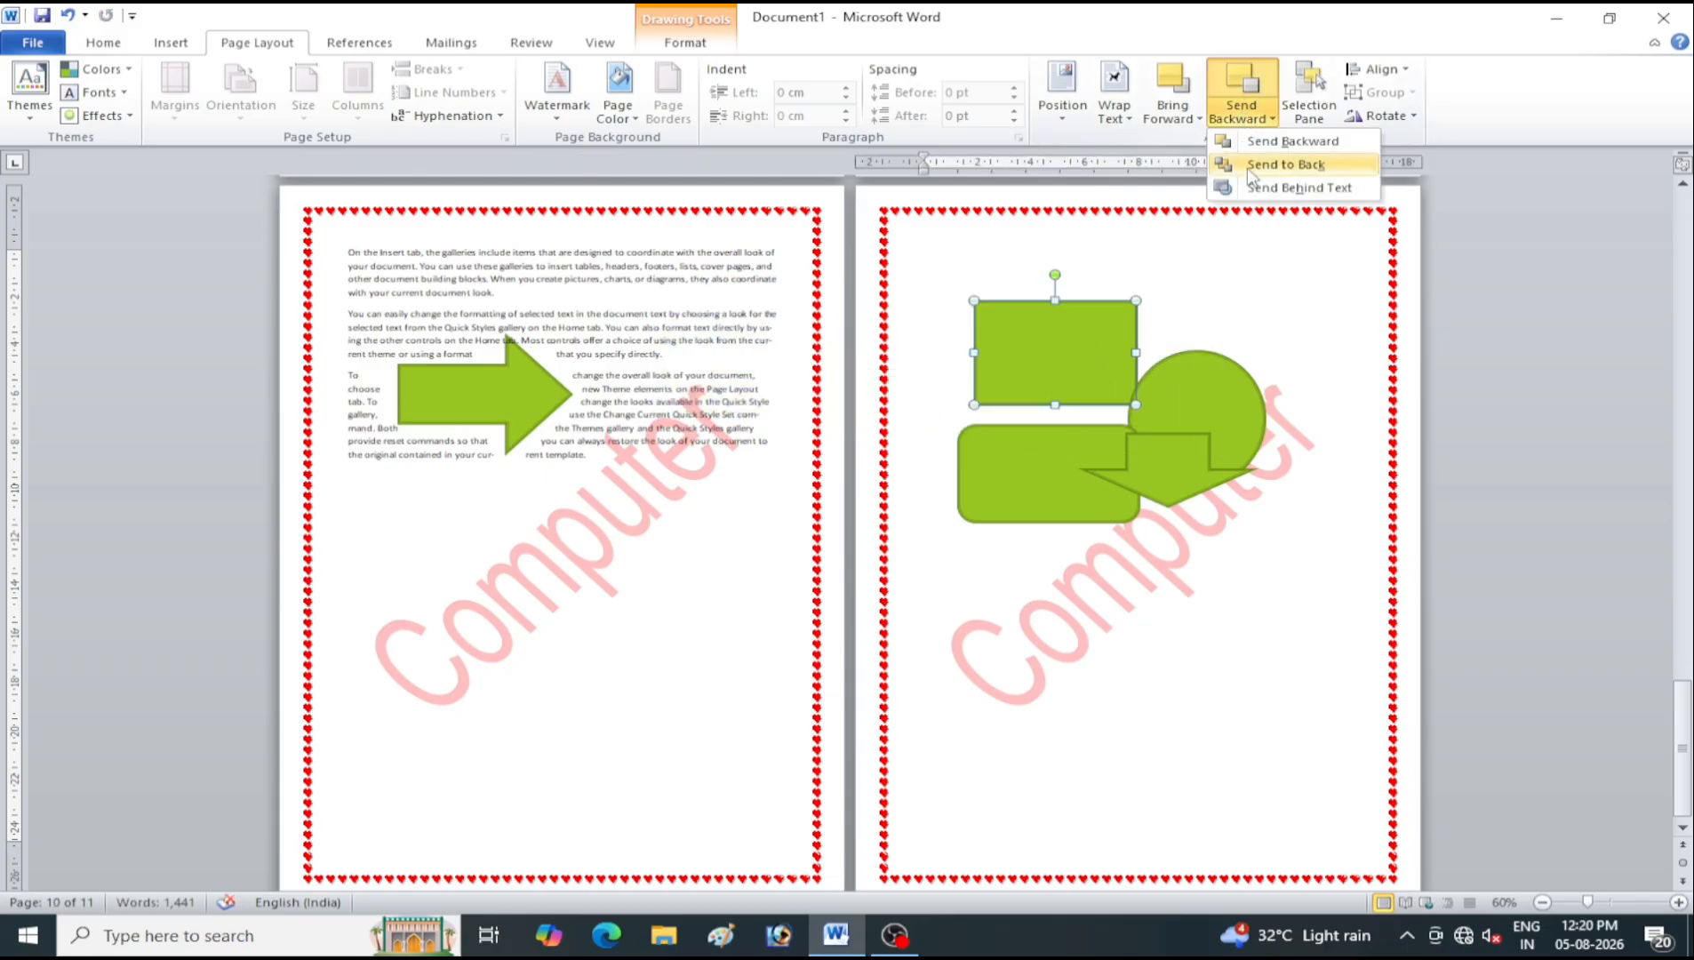
{"action": "left_click", "coordinate": [1178, 115]}
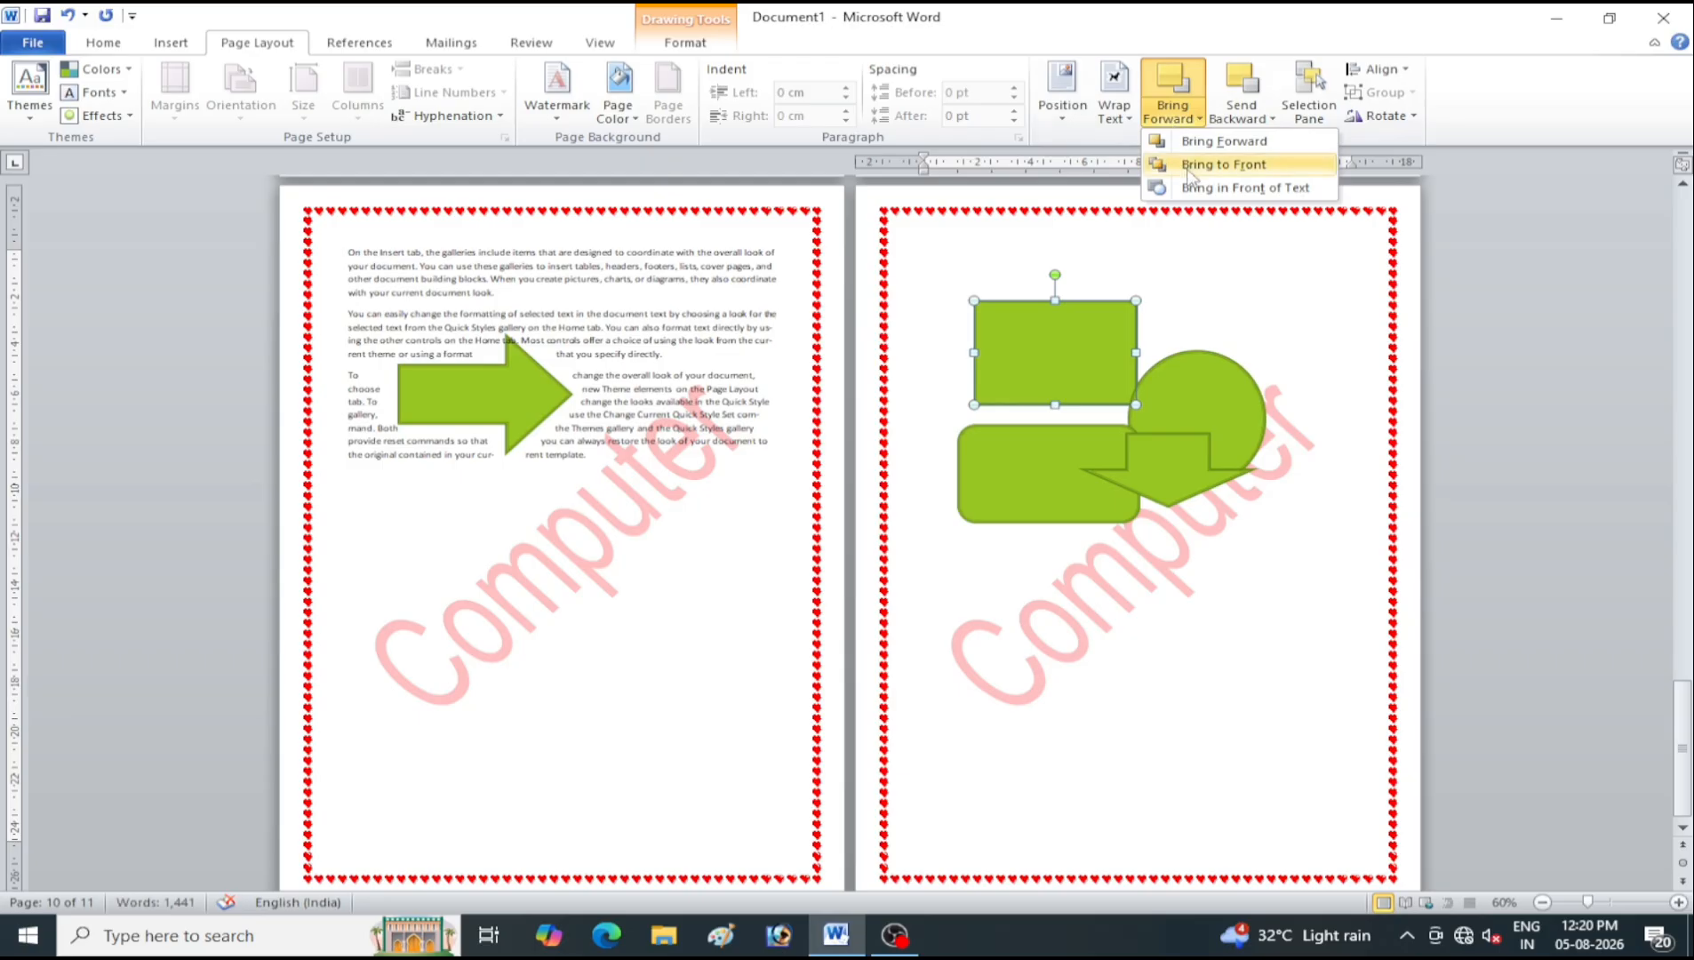
{"action": "left_click", "coordinate": [1196, 165]}
{"action": "left_click_drag", "start_coordinate": [1119, 372], "coordinate": [1086, 361]}
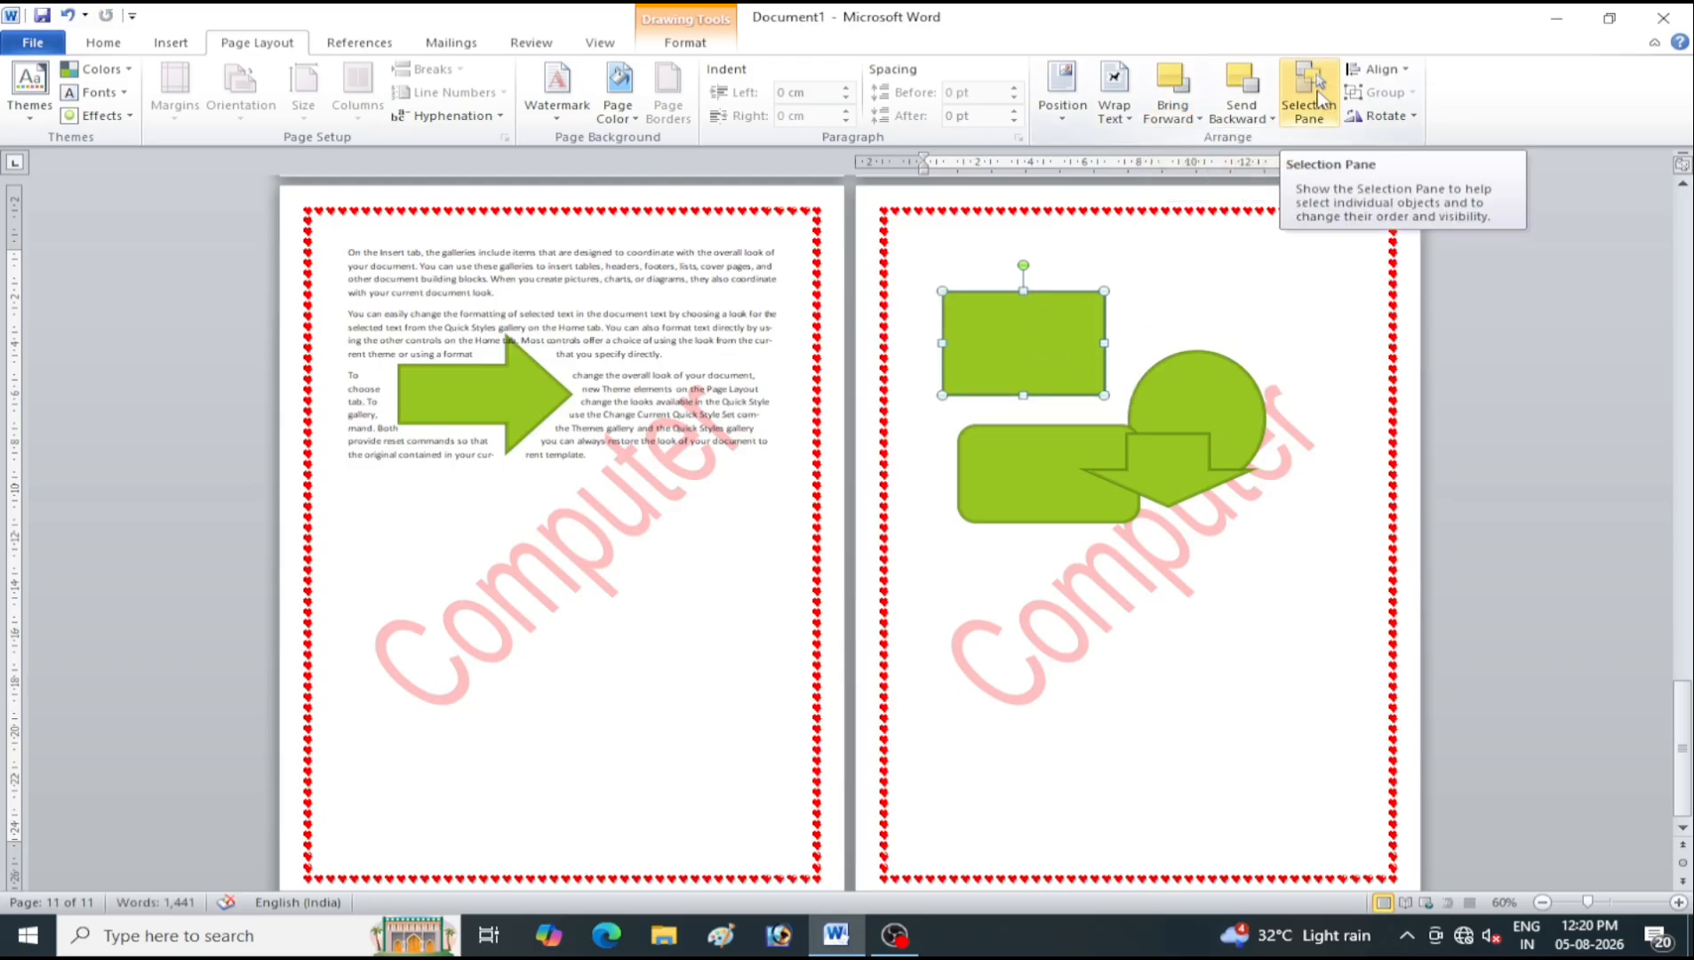
Show the Selection Pane and briefly hide and reshow Down Arrow 4 and Rounded Rectangle 3
{"action": "left_click", "coordinate": [1319, 101]}
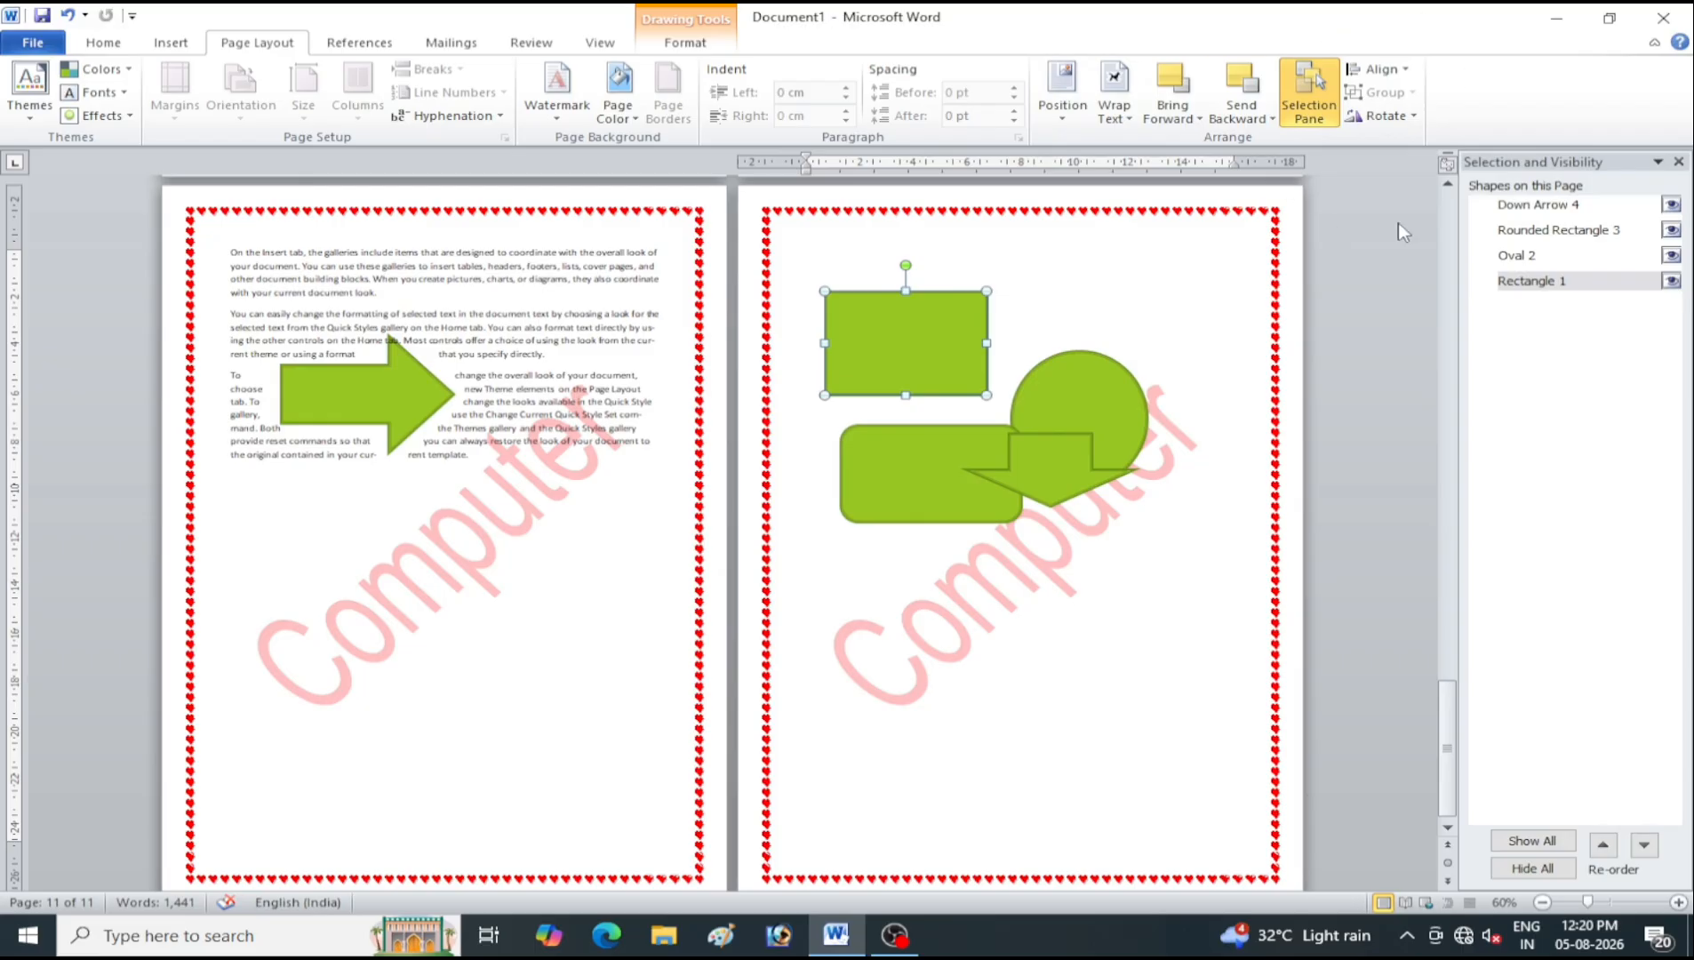
{"action": "left_click", "coordinate": [1672, 205]}
{"action": "left_click", "coordinate": [1671, 205]}
{"action": "left_click", "coordinate": [1672, 229]}
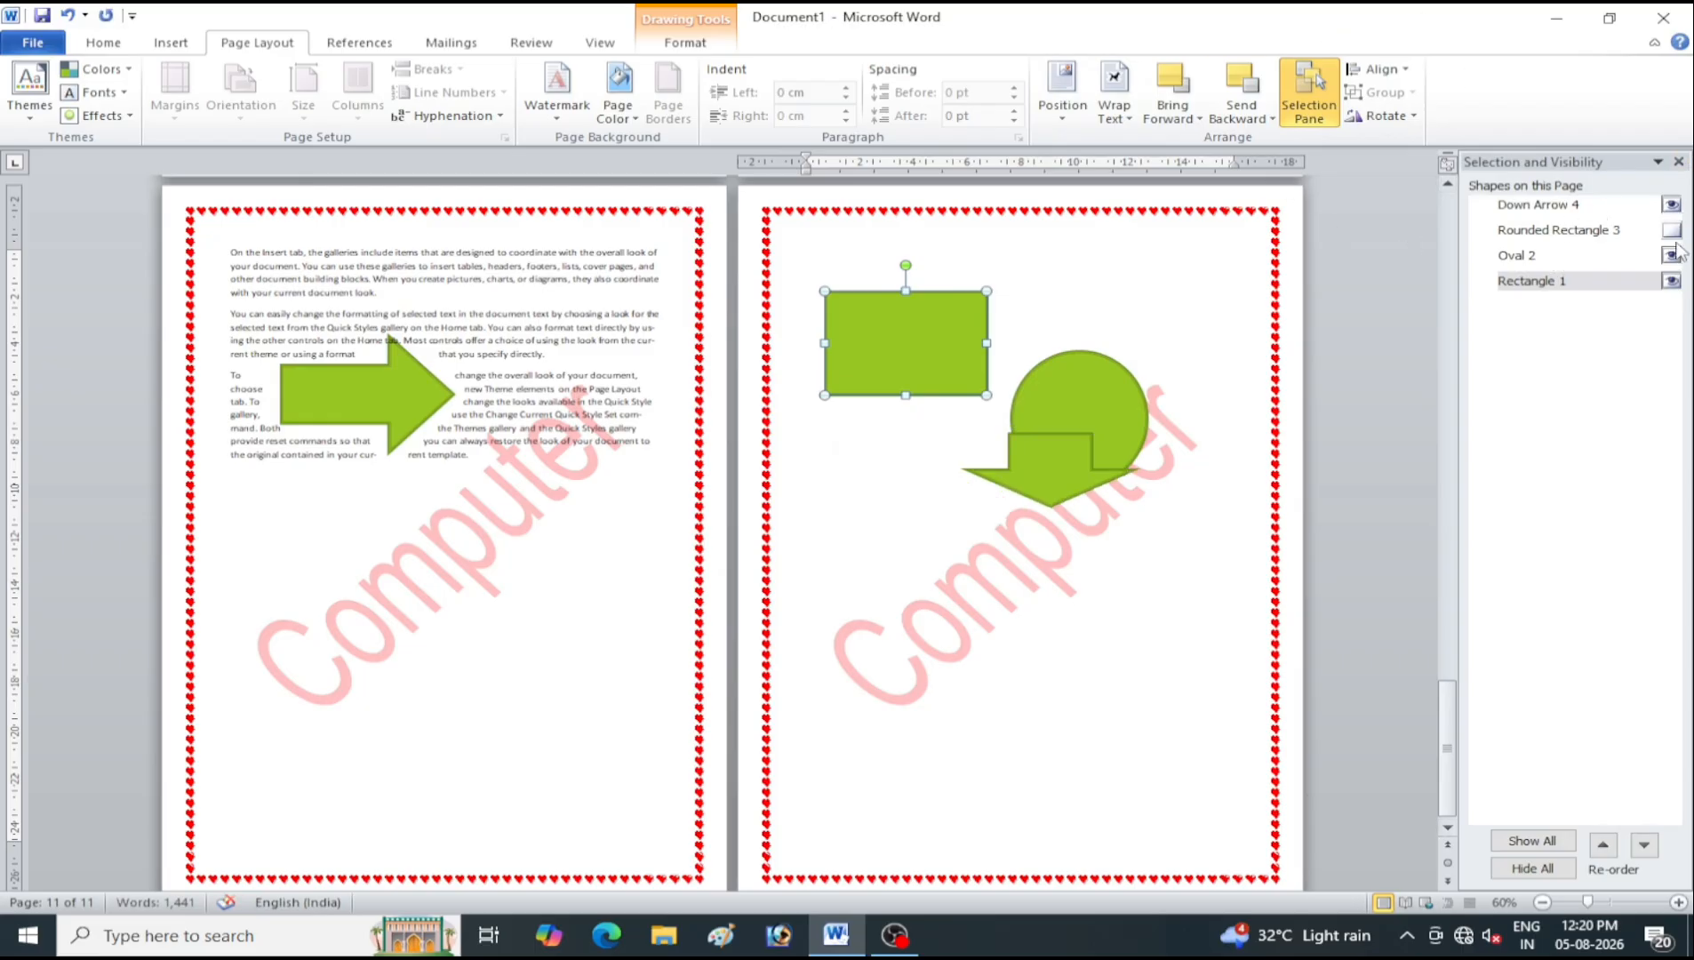
{"action": "left_click", "coordinate": [1672, 230]}
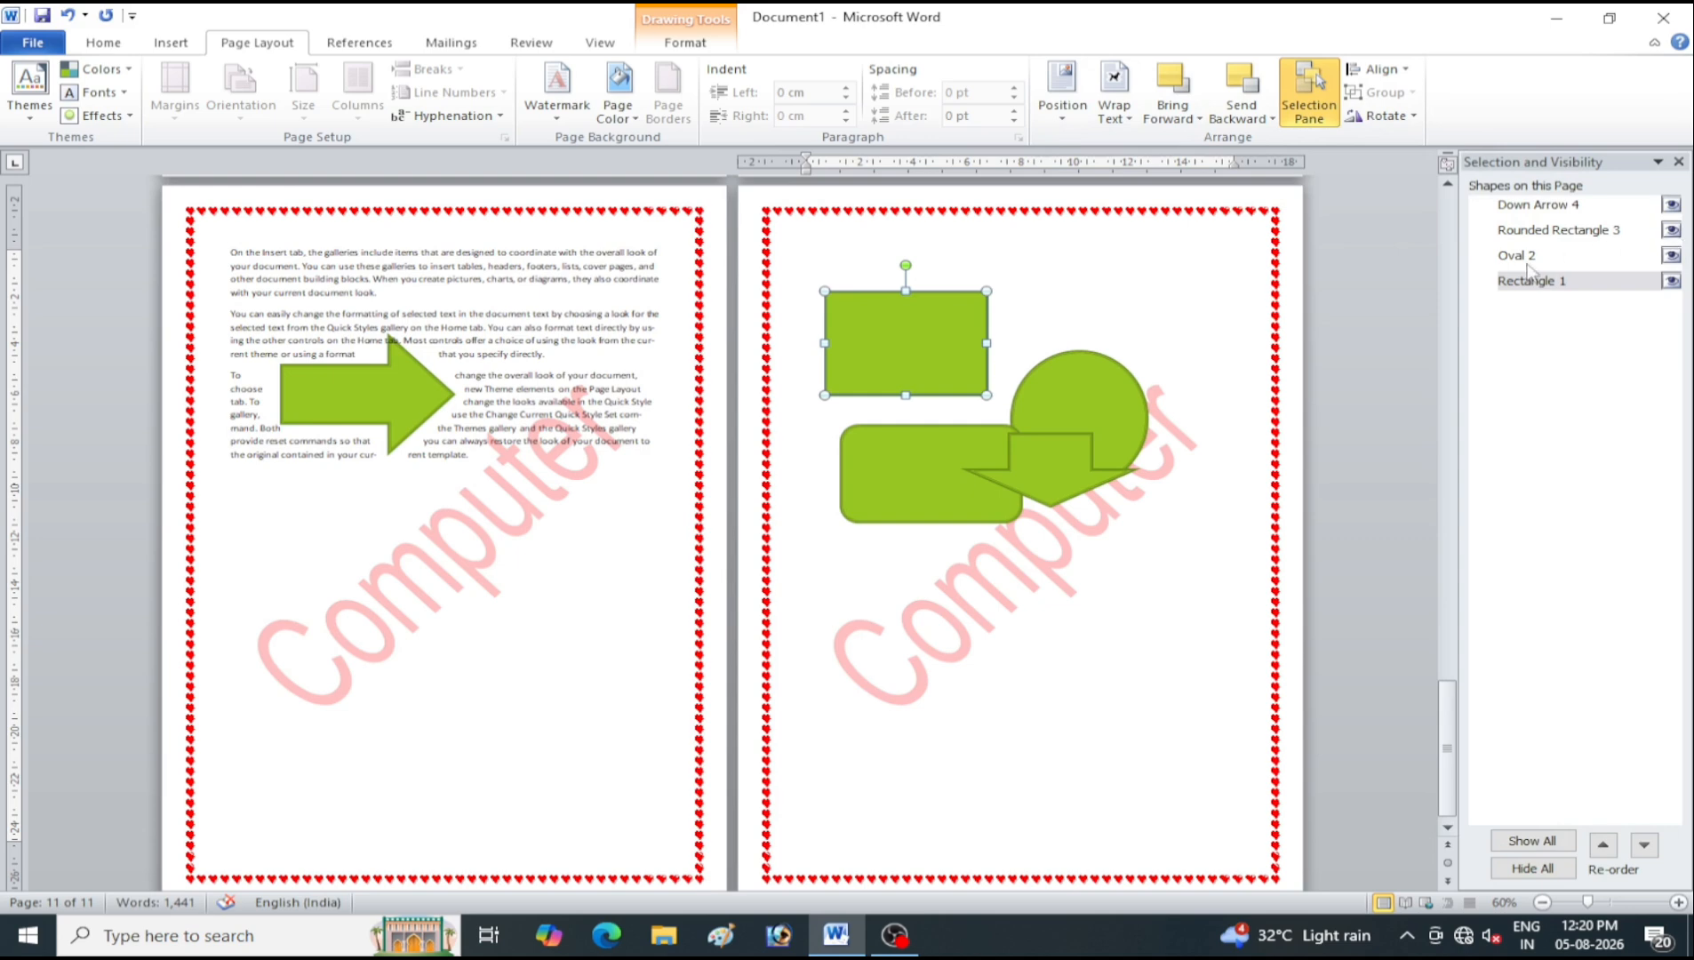
Align the rectangle with the left margin and recenter it horizontally between the margins
{"action": "left_click", "coordinate": [1385, 73]}
{"action": "left_click", "coordinate": [1404, 95]}
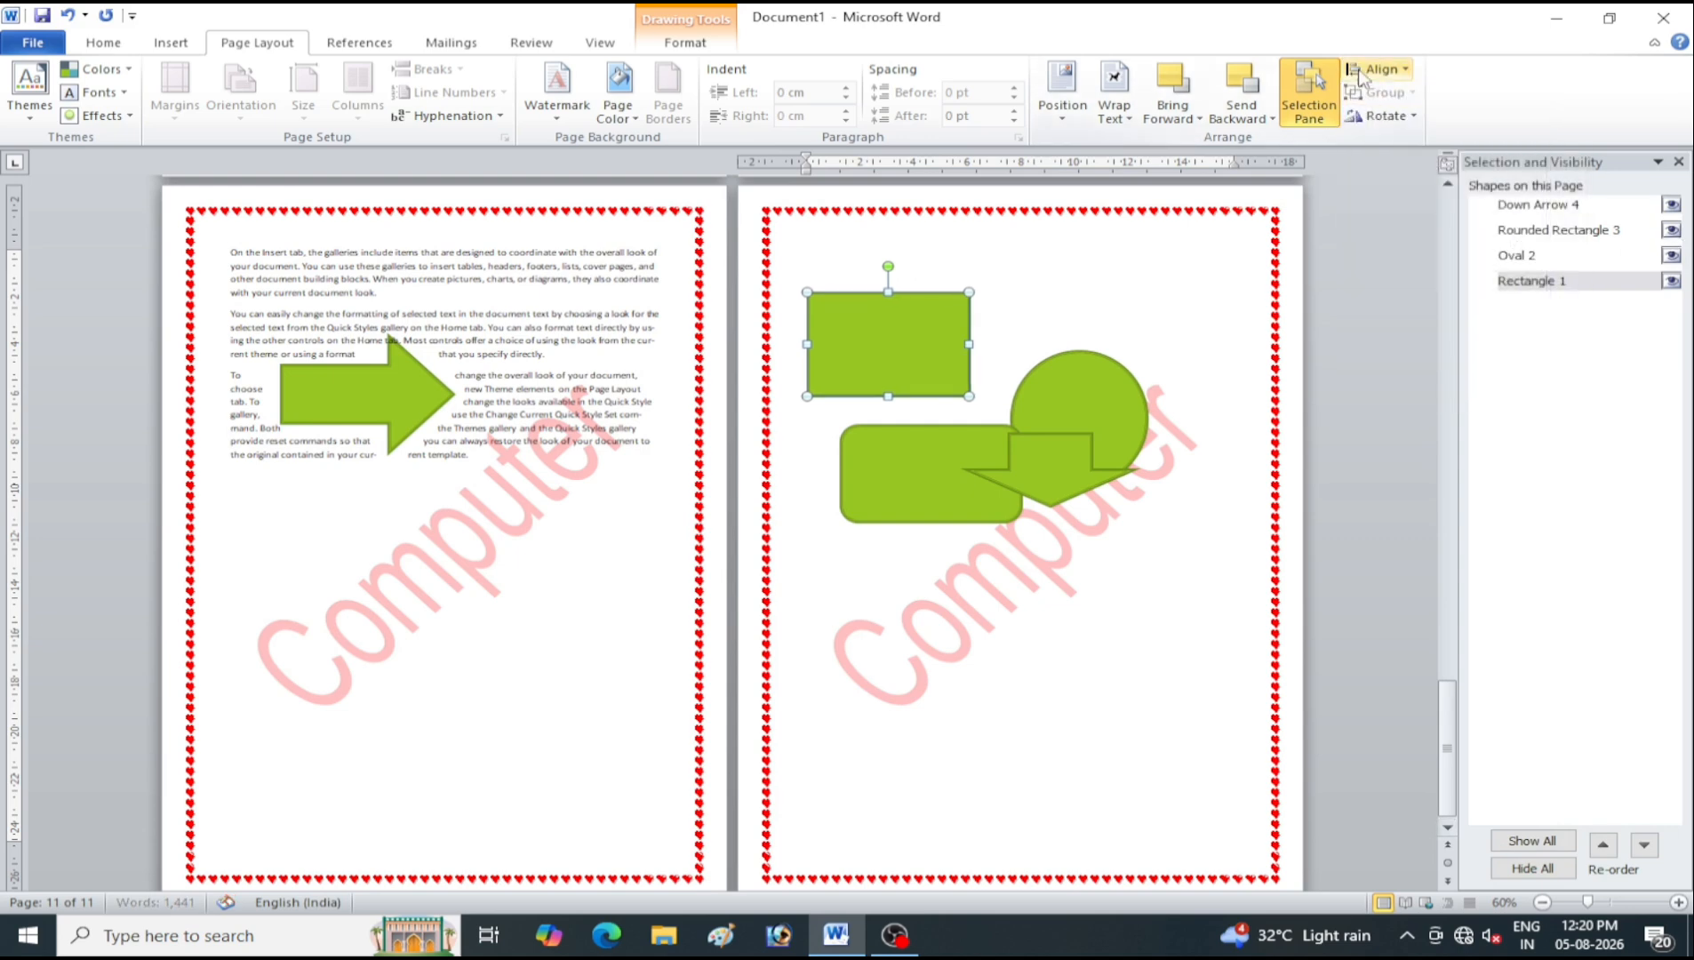
{"action": "left_click", "coordinate": [1379, 69]}
{"action": "left_click", "coordinate": [1415, 118]}
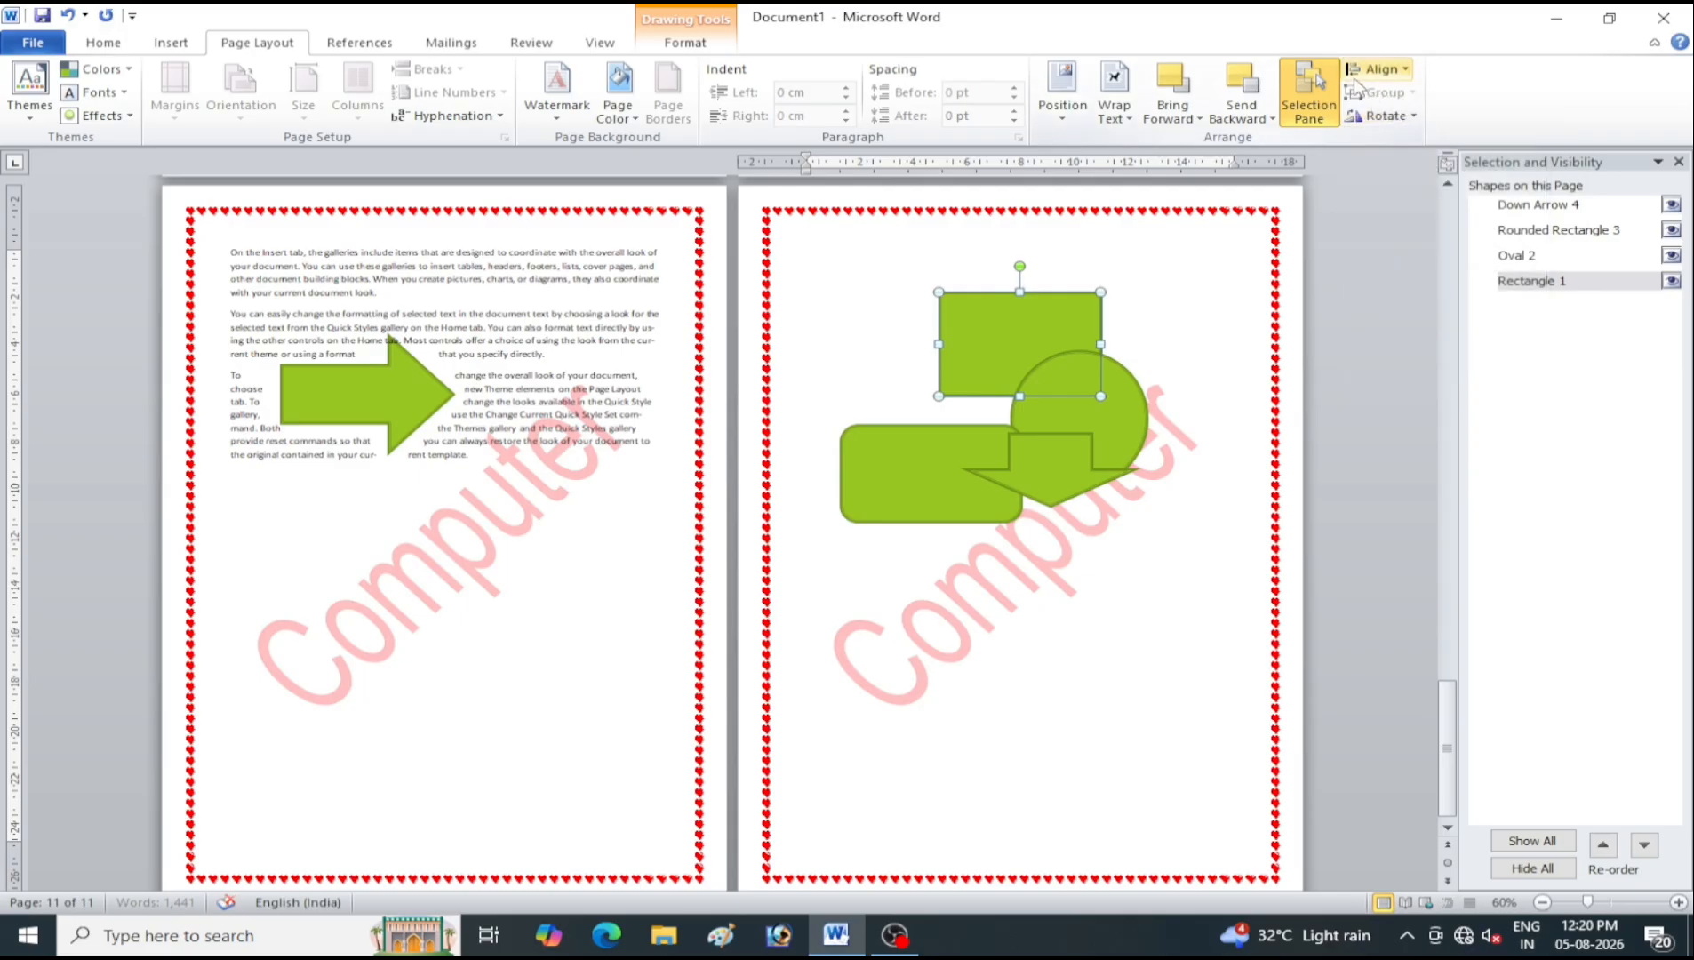
Move the rectangle to the lower right of the down arrow and try the Center, Right and Left alignments on it
{"action": "left_click_drag", "start_coordinate": [1024, 336], "coordinate": [1178, 531]}
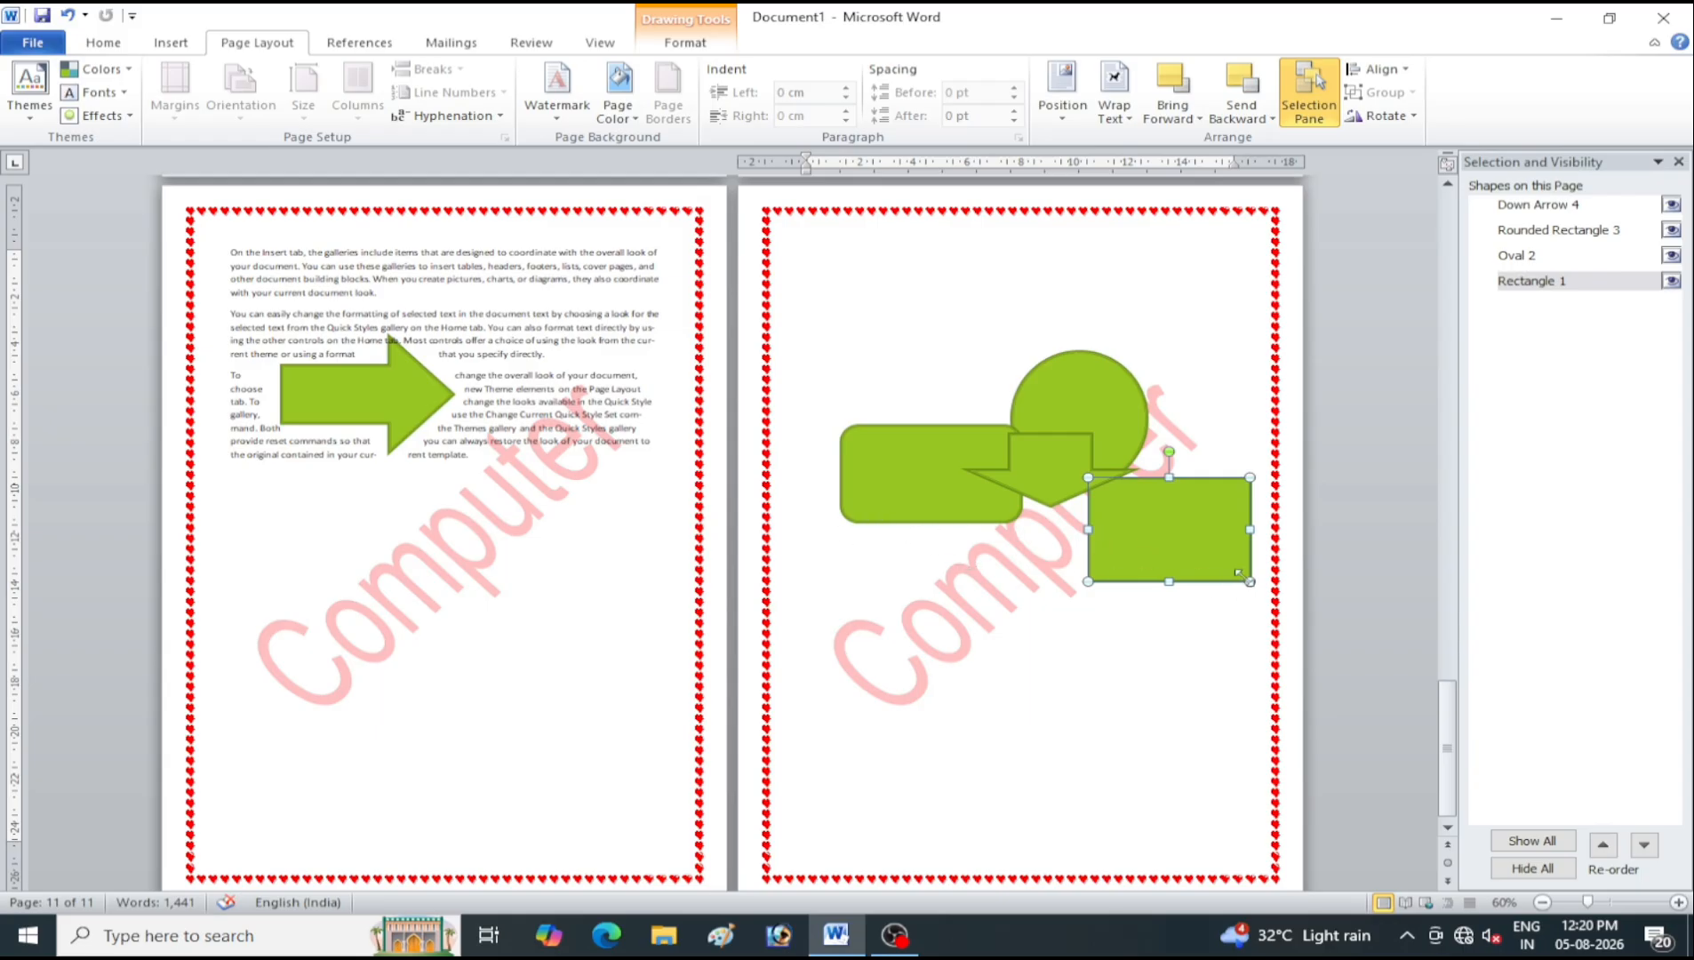
{"action": "left_click", "coordinate": [1379, 71]}
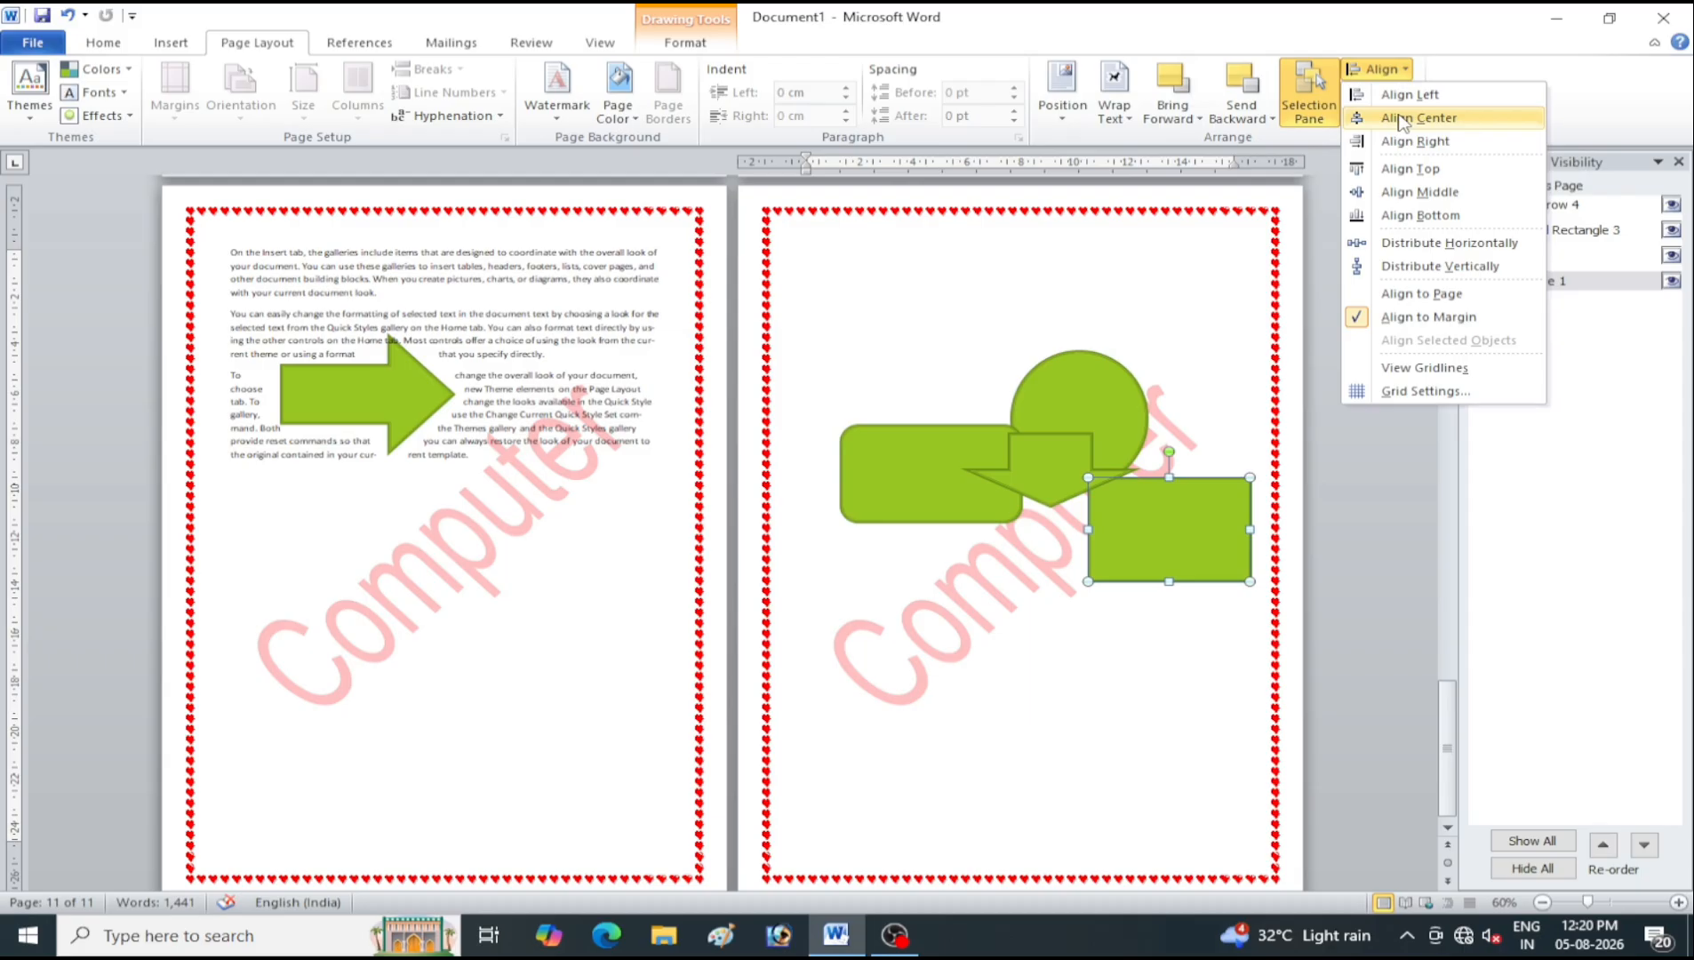
{"action": "left_click", "coordinate": [1398, 119]}
{"action": "left_click", "coordinate": [1378, 71]}
{"action": "left_click", "coordinate": [1402, 141]}
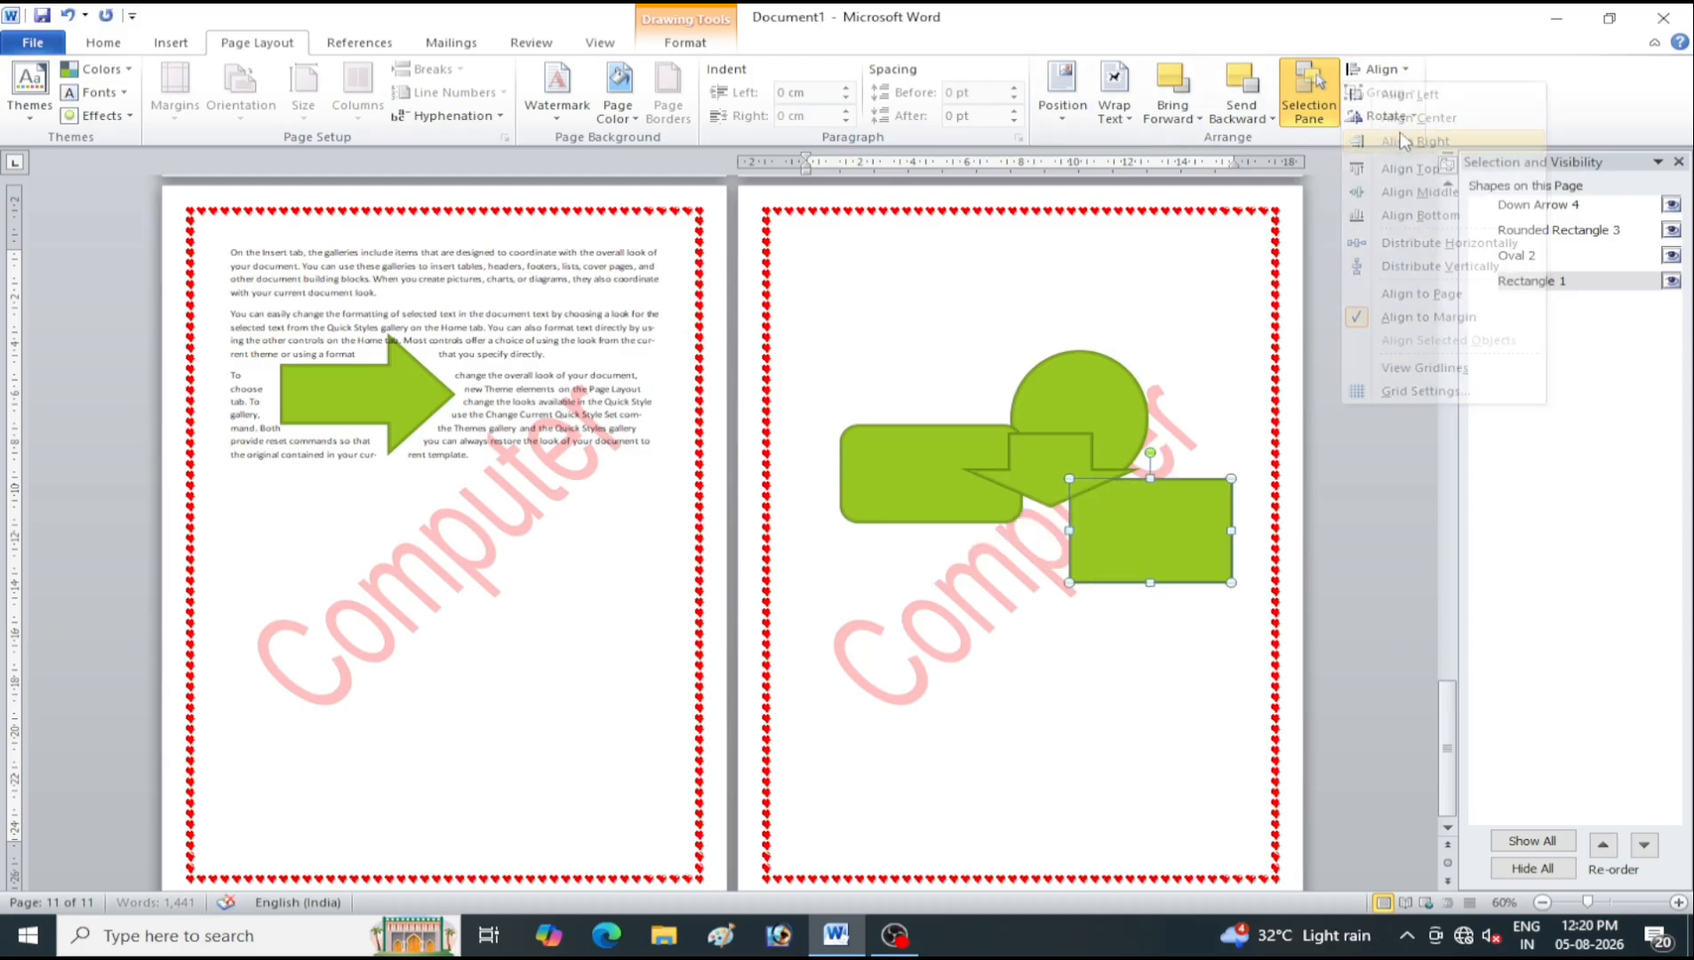
{"action": "left_click", "coordinate": [1379, 69]}
{"action": "left_click", "coordinate": [1396, 95]}
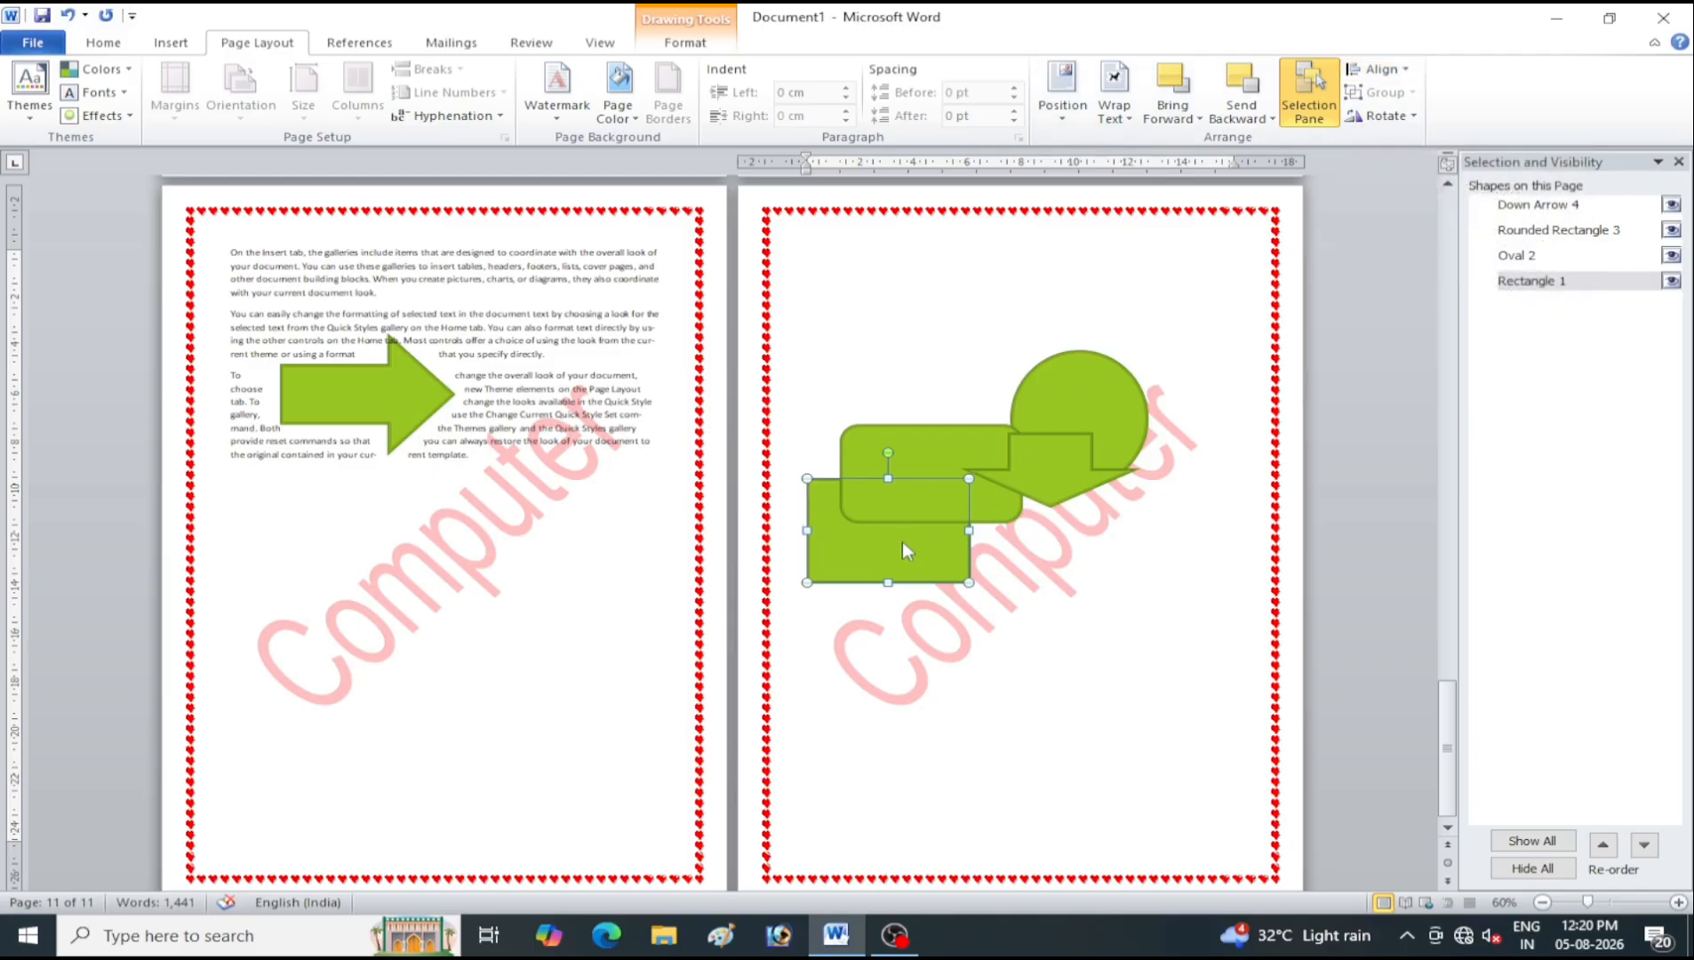
Move the rectangle below the rounded rectangle and align it center, right, center again and finally left
{"action": "left_click_drag", "start_coordinate": [904, 551], "coordinate": [880, 626]}
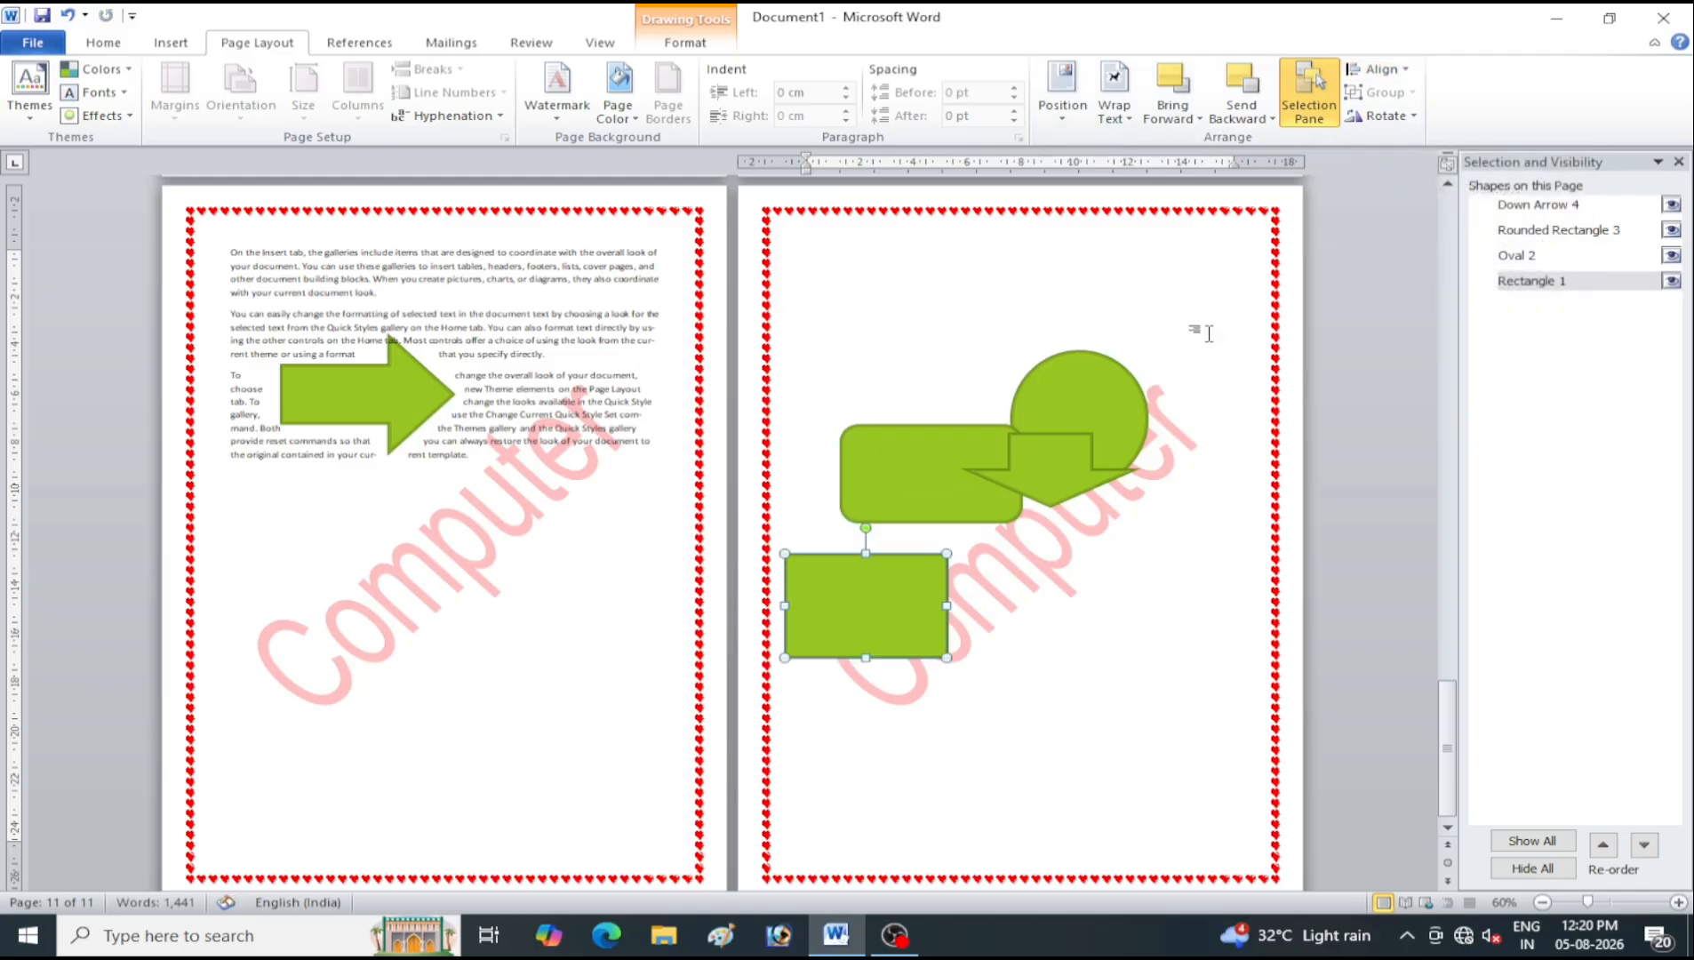
{"action": "left_click", "coordinate": [1389, 67]}
{"action": "left_click", "coordinate": [1406, 119]}
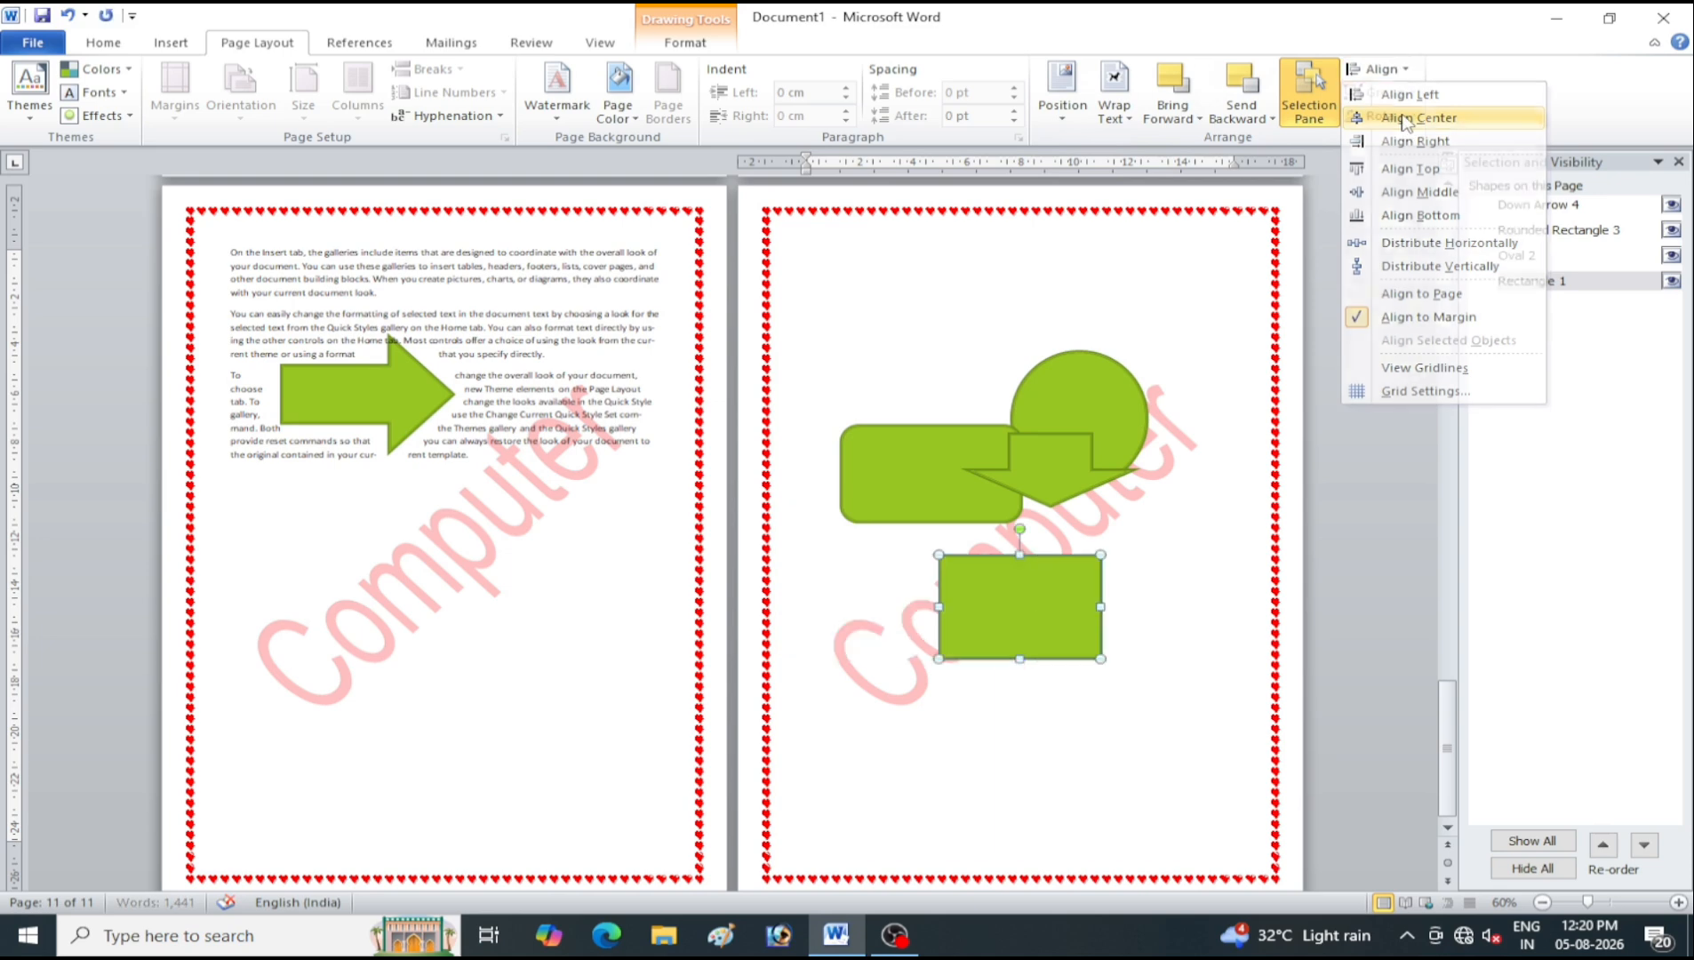
{"action": "left_click", "coordinate": [1382, 69]}
{"action": "left_click", "coordinate": [1409, 140]}
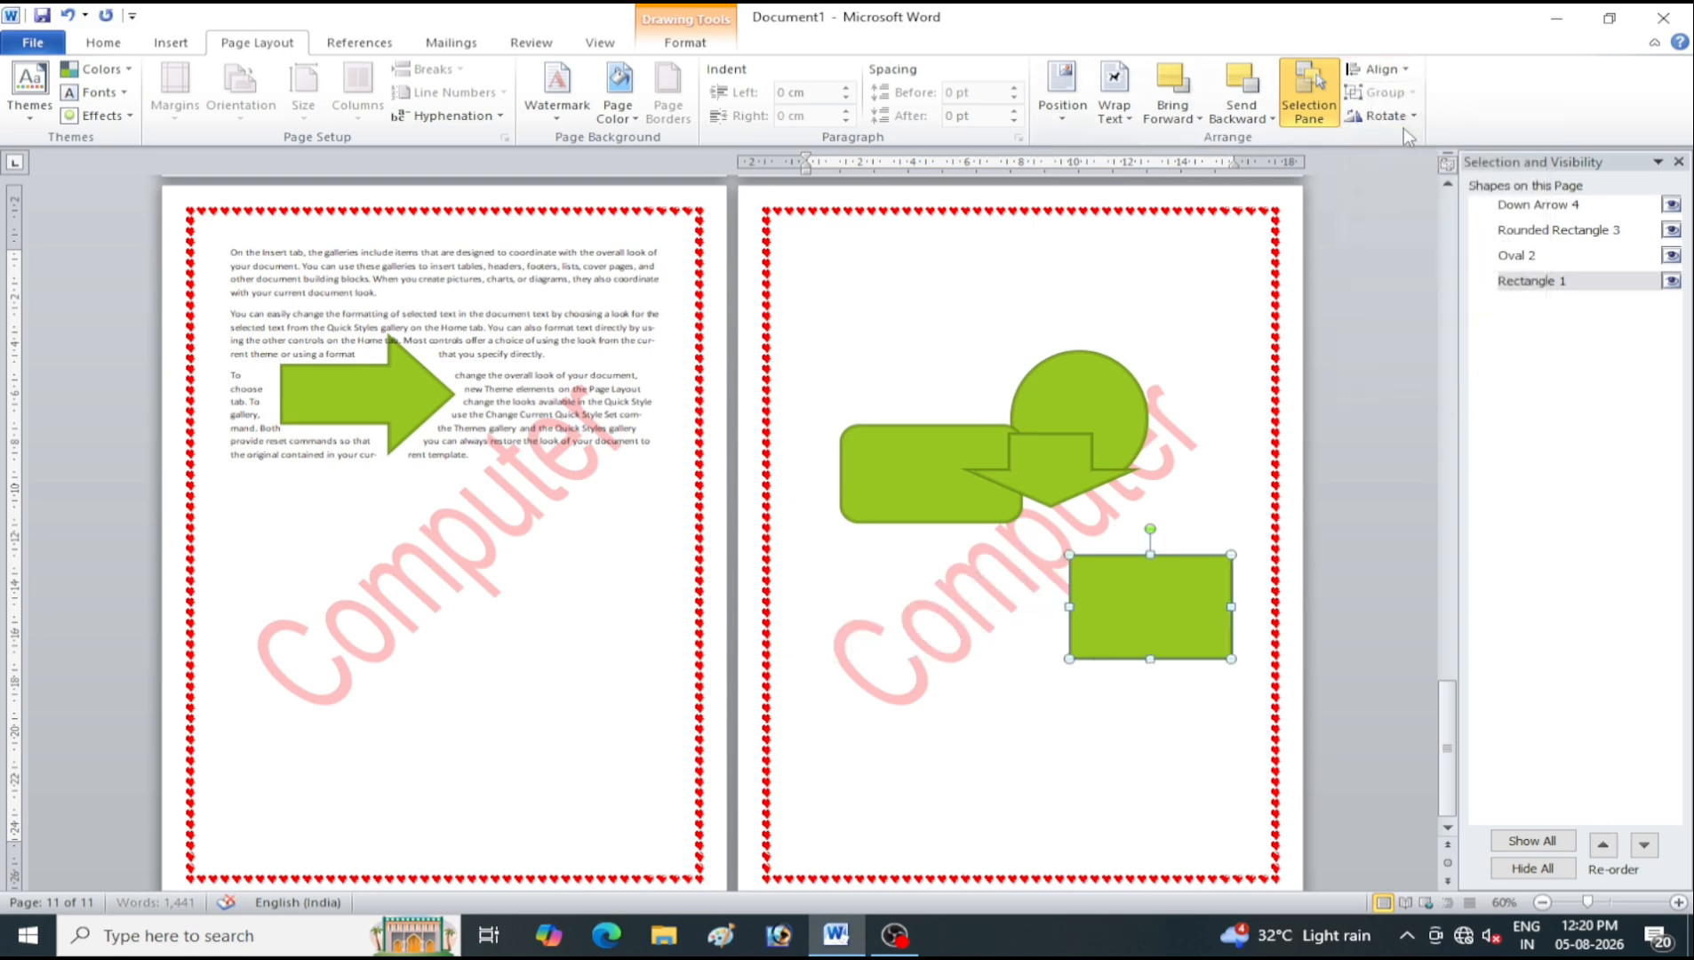
{"action": "left_click", "coordinate": [1382, 69]}
{"action": "left_click", "coordinate": [1404, 119]}
{"action": "left_click", "coordinate": [1382, 69]}
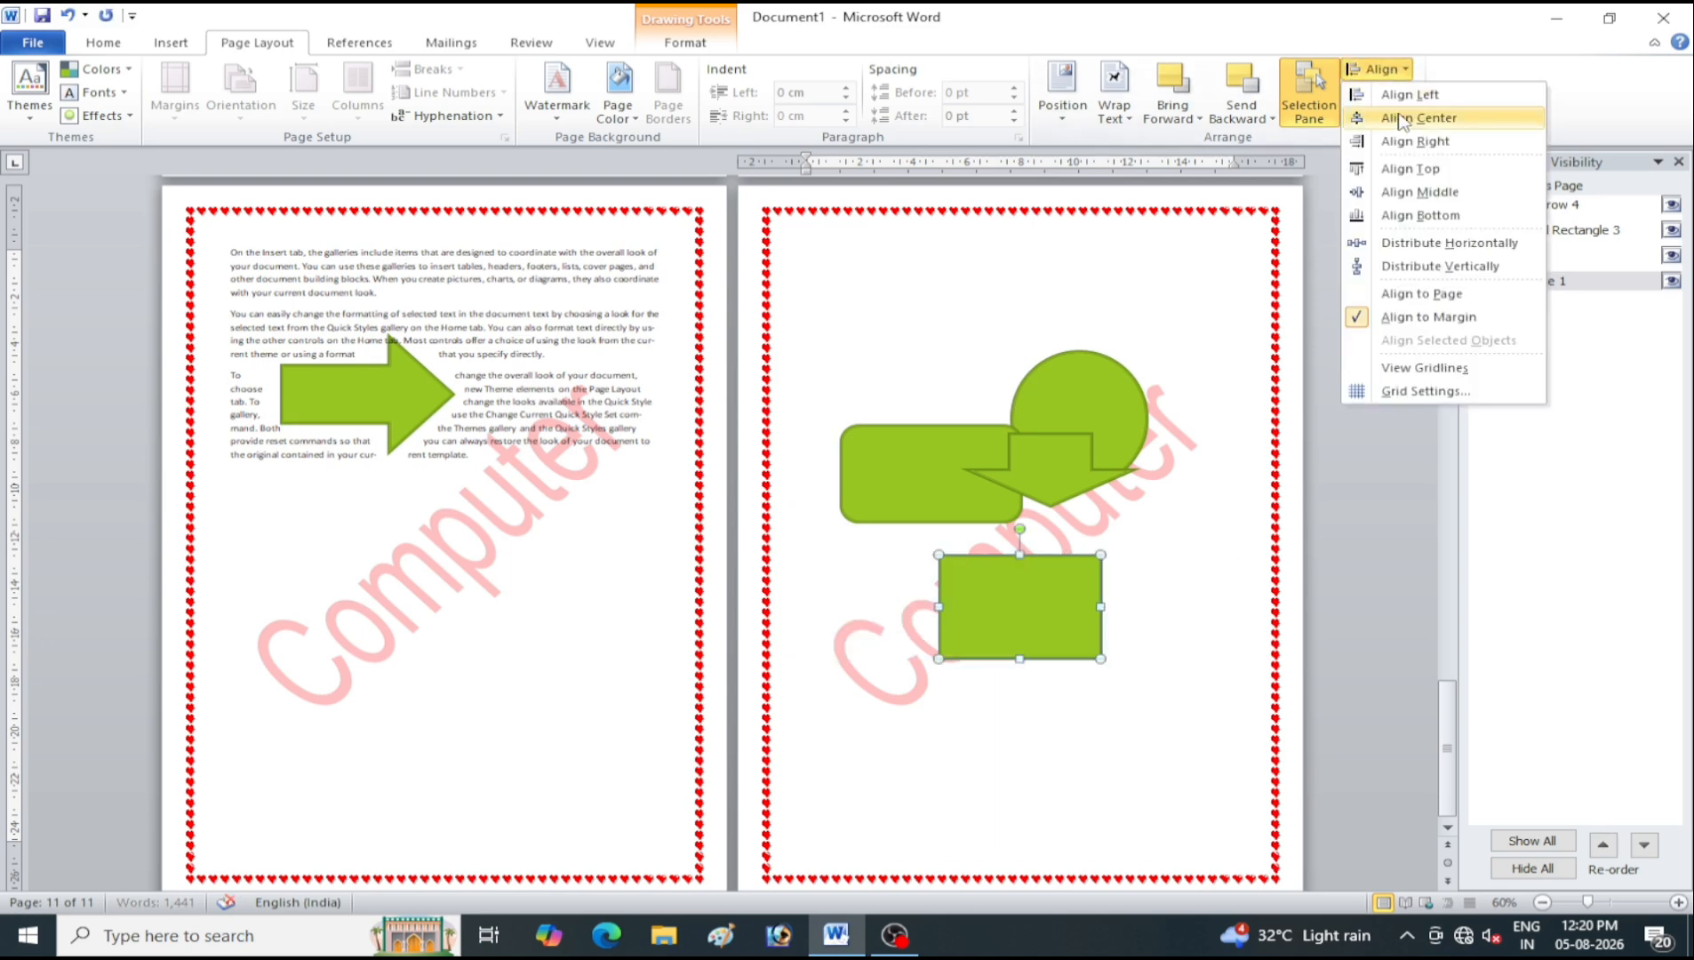
{"action": "left_click", "coordinate": [1408, 94]}
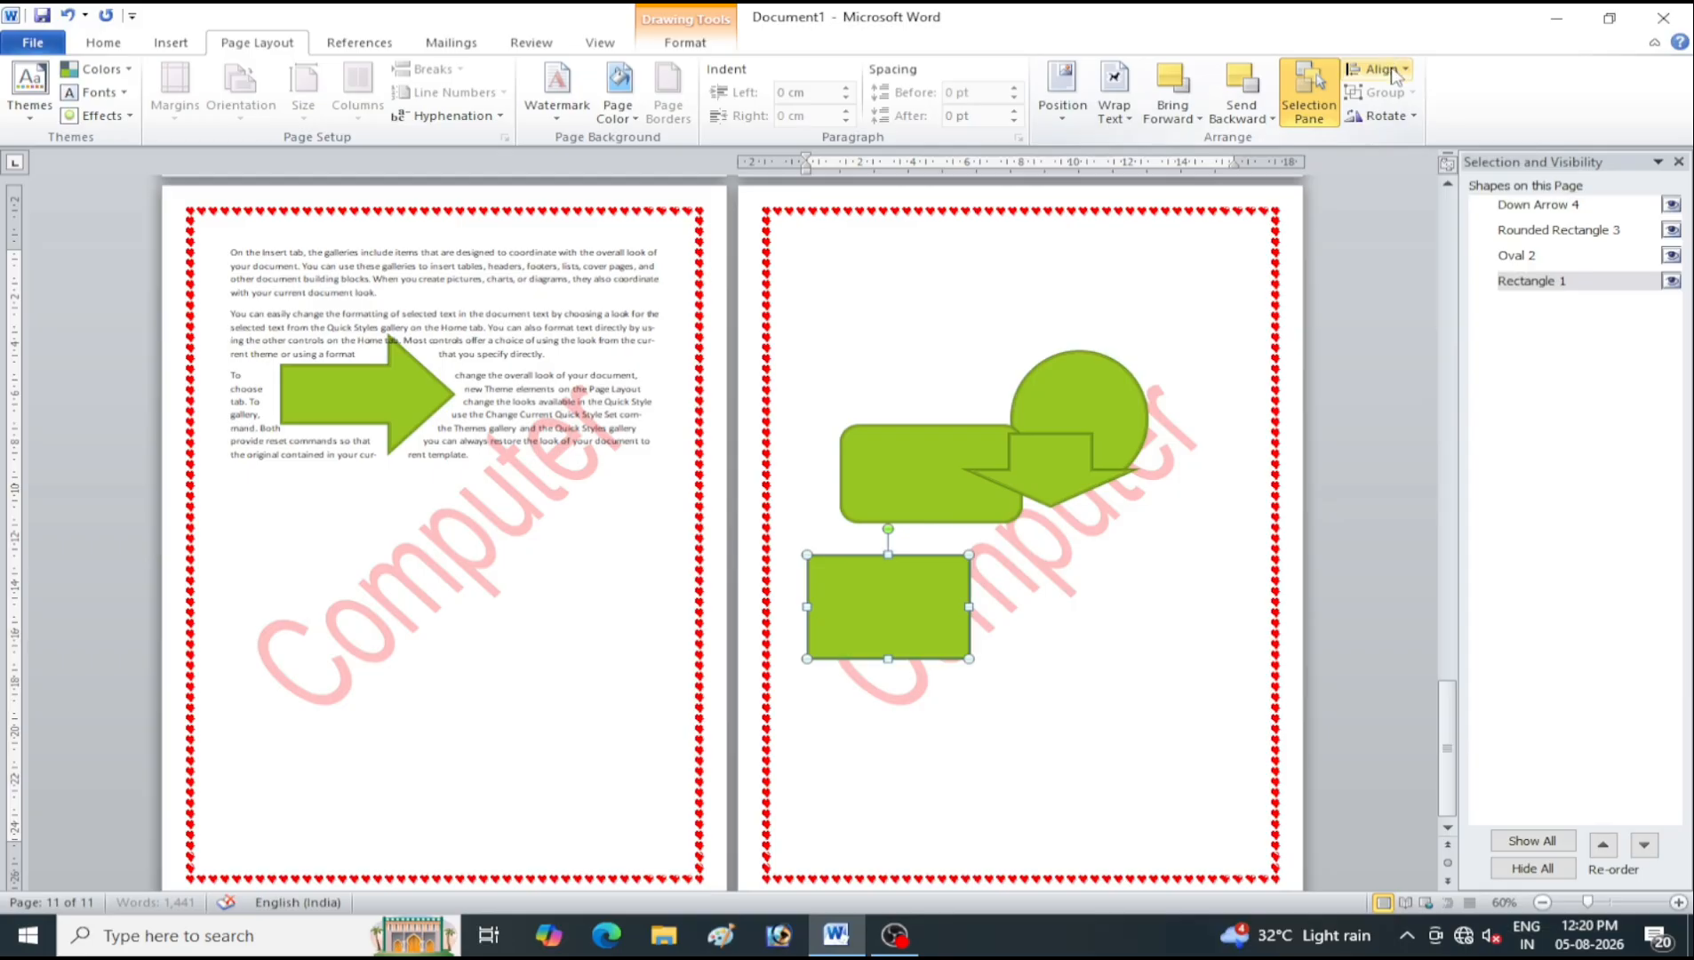
Align the rectangle vertically to the top, middle and finally bottom of the page margins
{"action": "left_click", "coordinate": [1393, 71]}
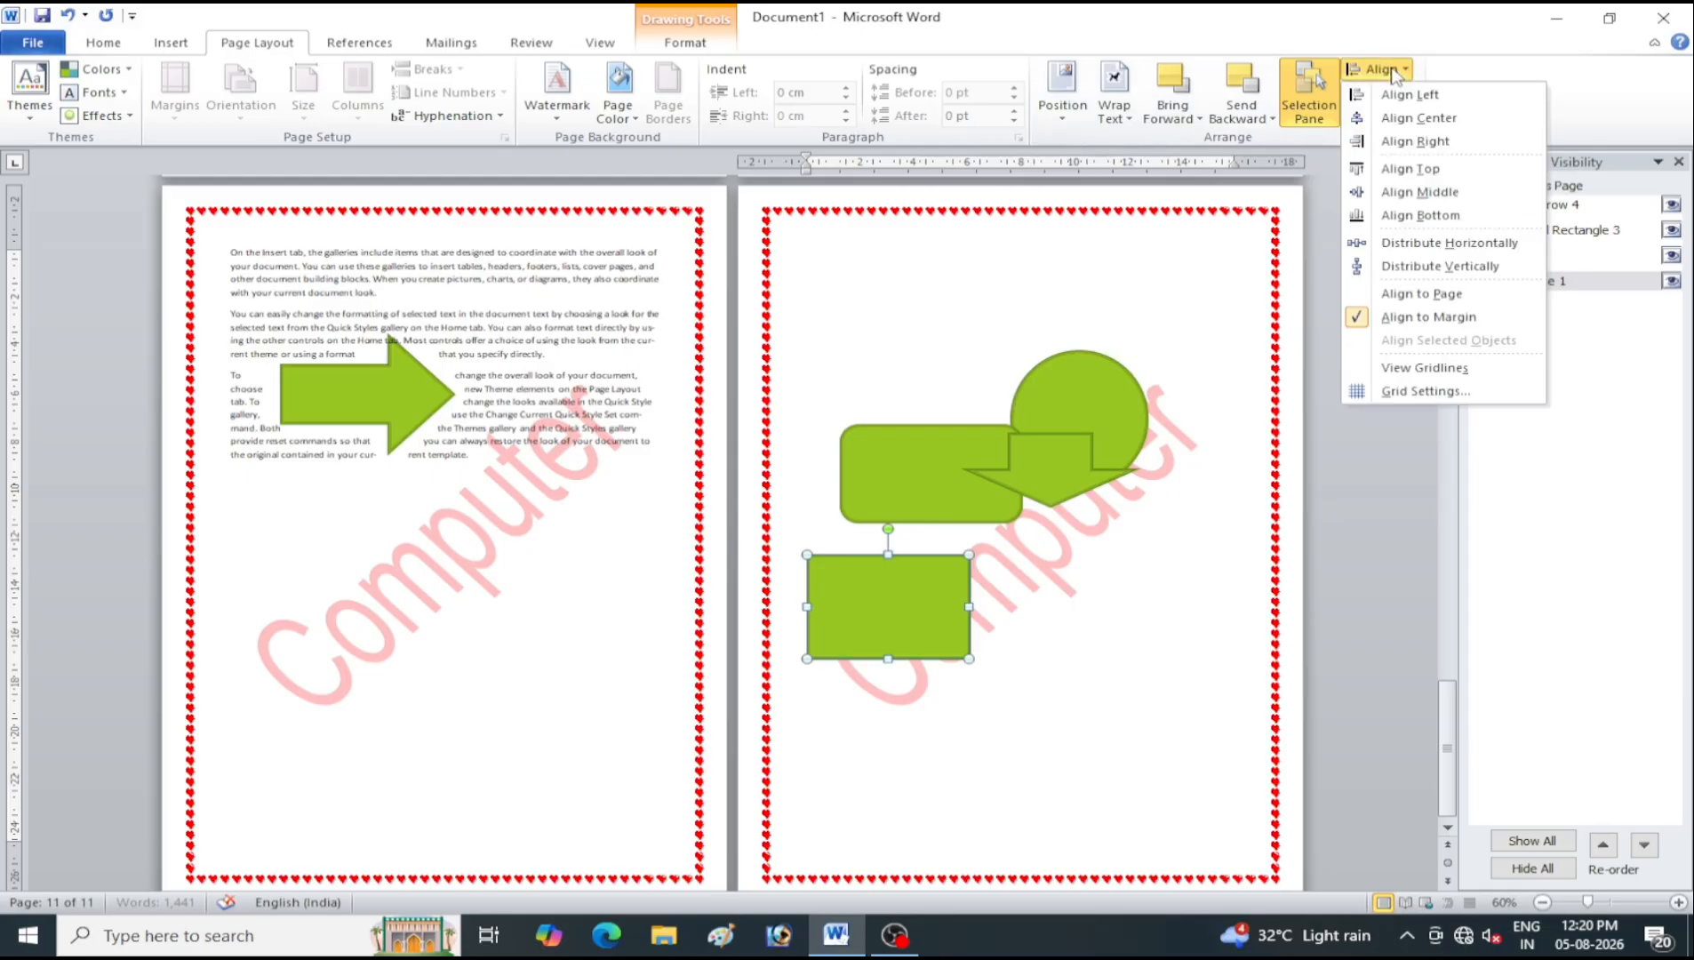
{"action": "left_click", "coordinate": [1403, 171]}
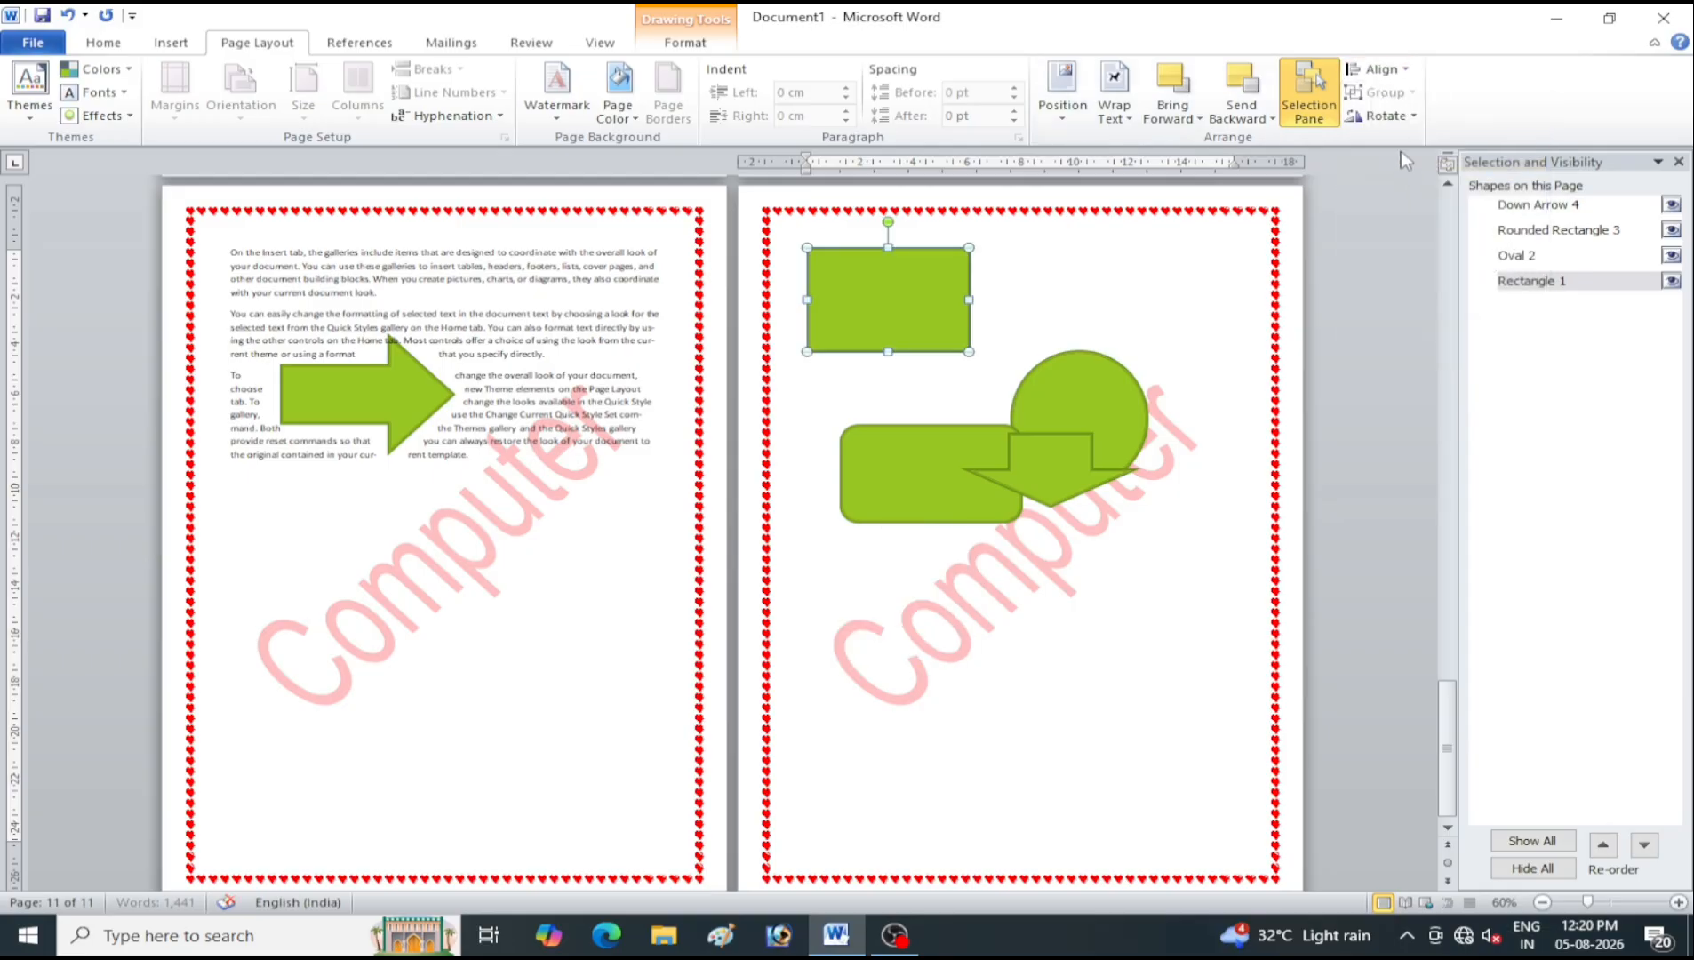
{"action": "left_click", "coordinate": [1382, 70]}
{"action": "left_click", "coordinate": [1425, 216]}
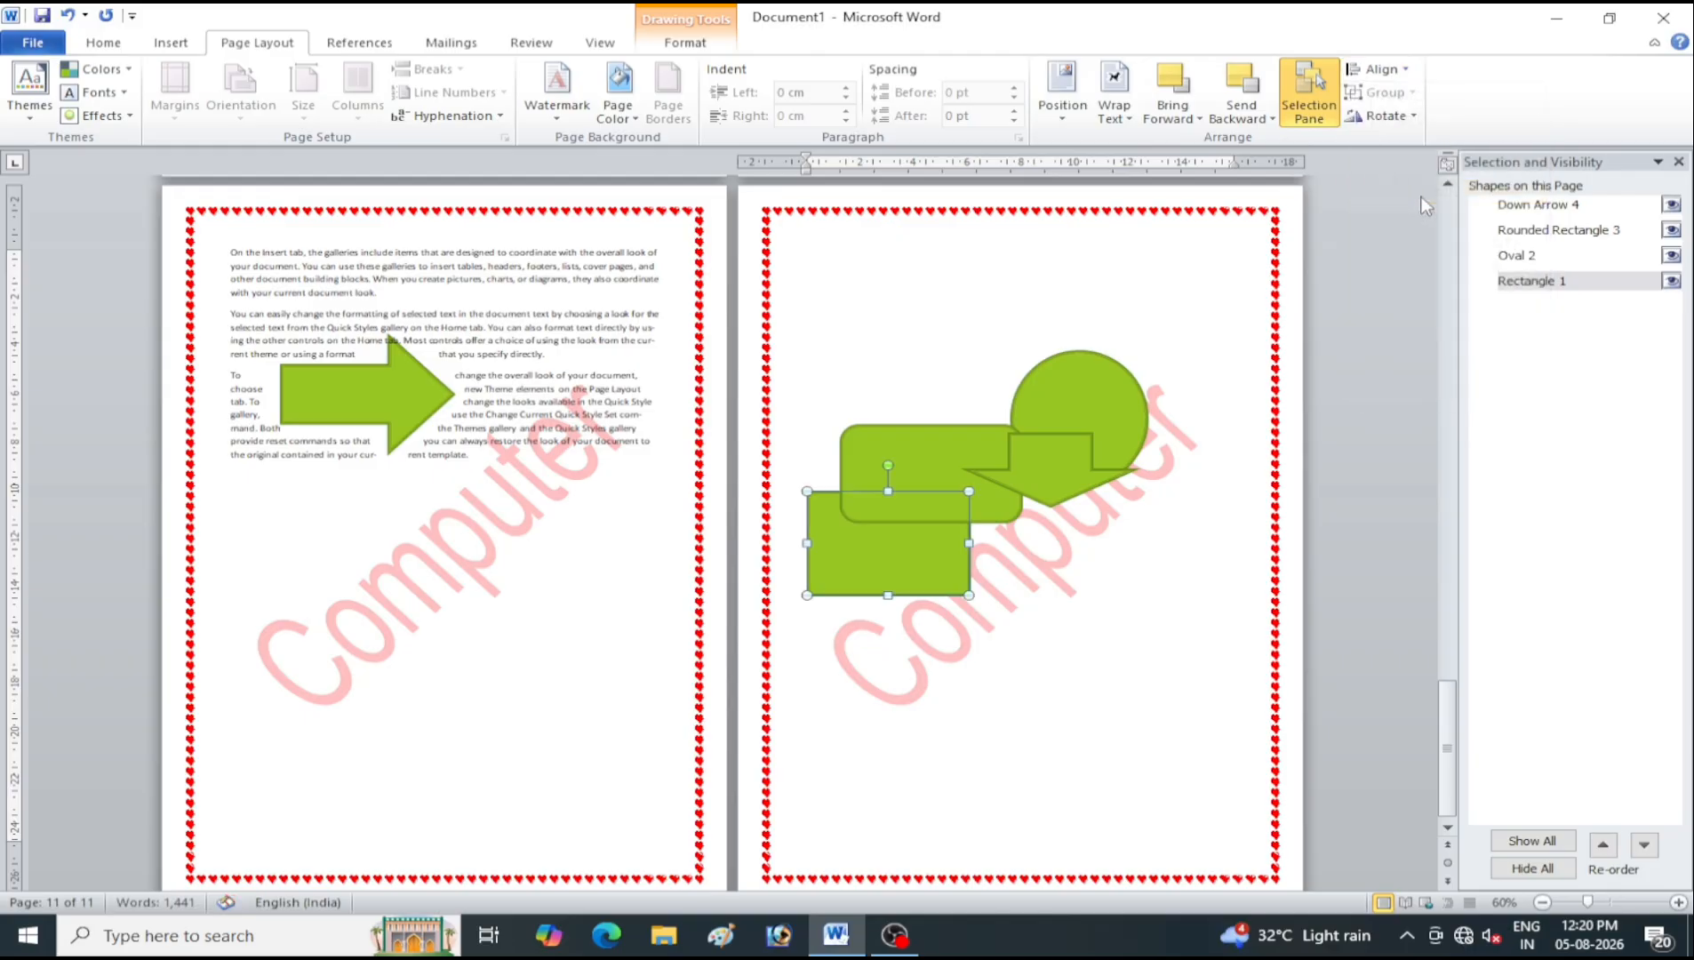
{"action": "left_click", "coordinate": [1389, 70]}
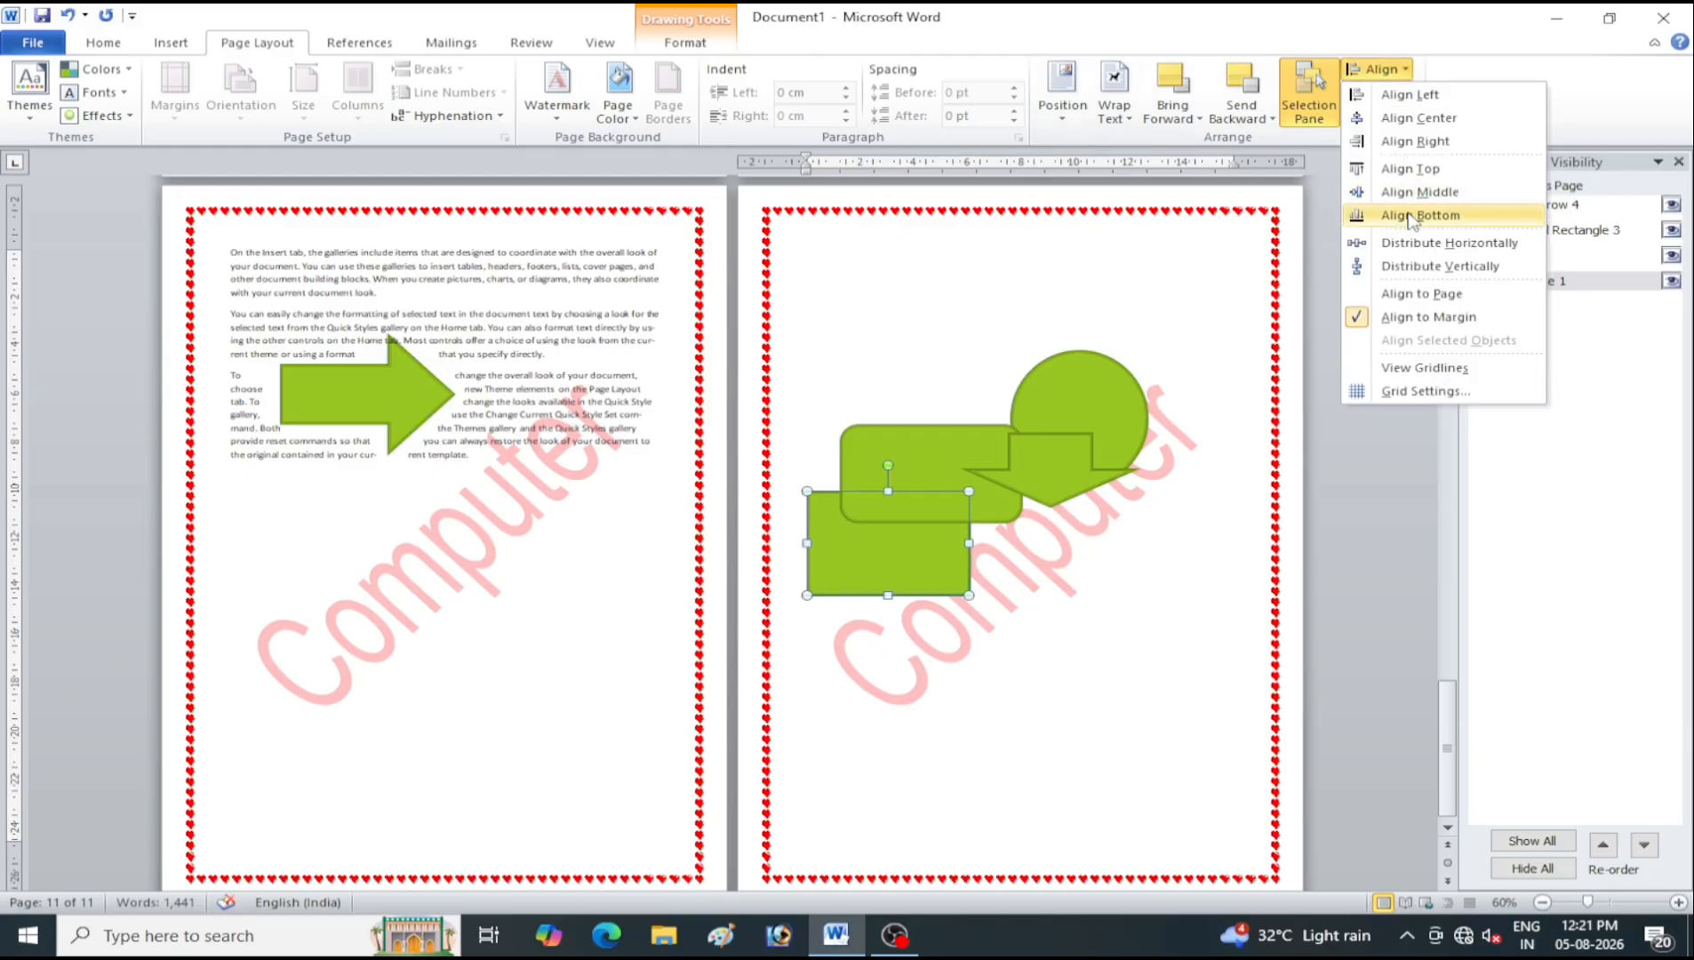
{"action": "left_click", "coordinate": [1412, 216]}
Distribute the rectangle horizontally and vertically within the page margins
{"action": "left_click", "coordinate": [1365, 73]}
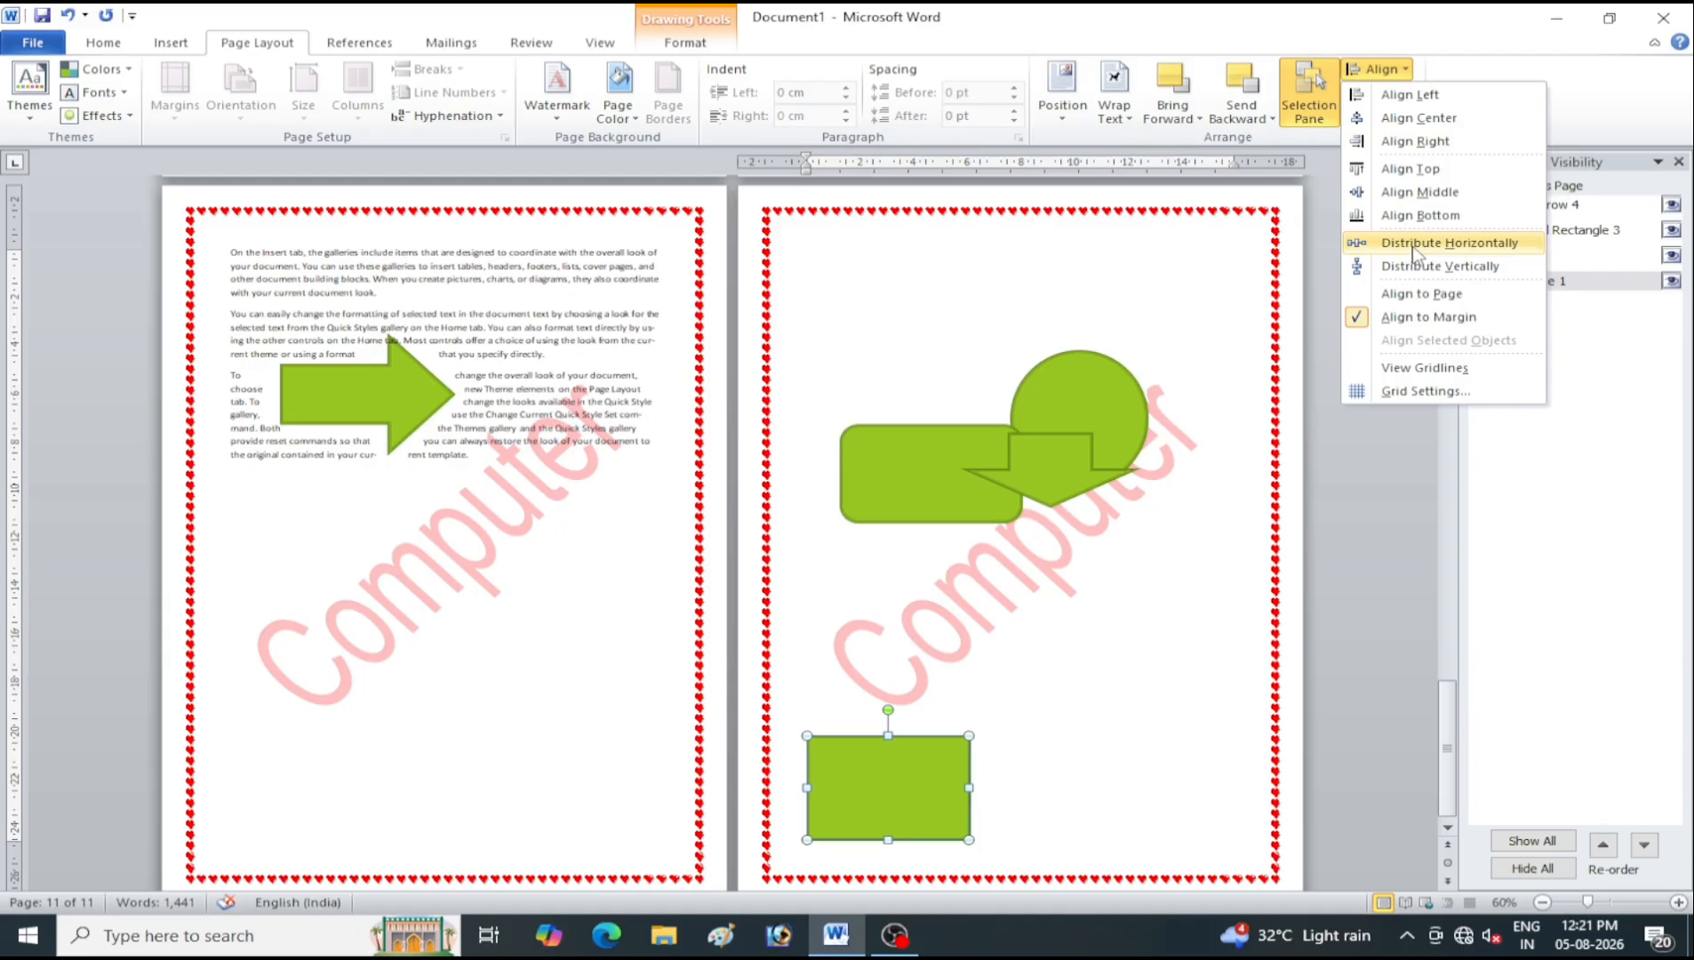
{"action": "left_click", "coordinate": [1415, 253]}
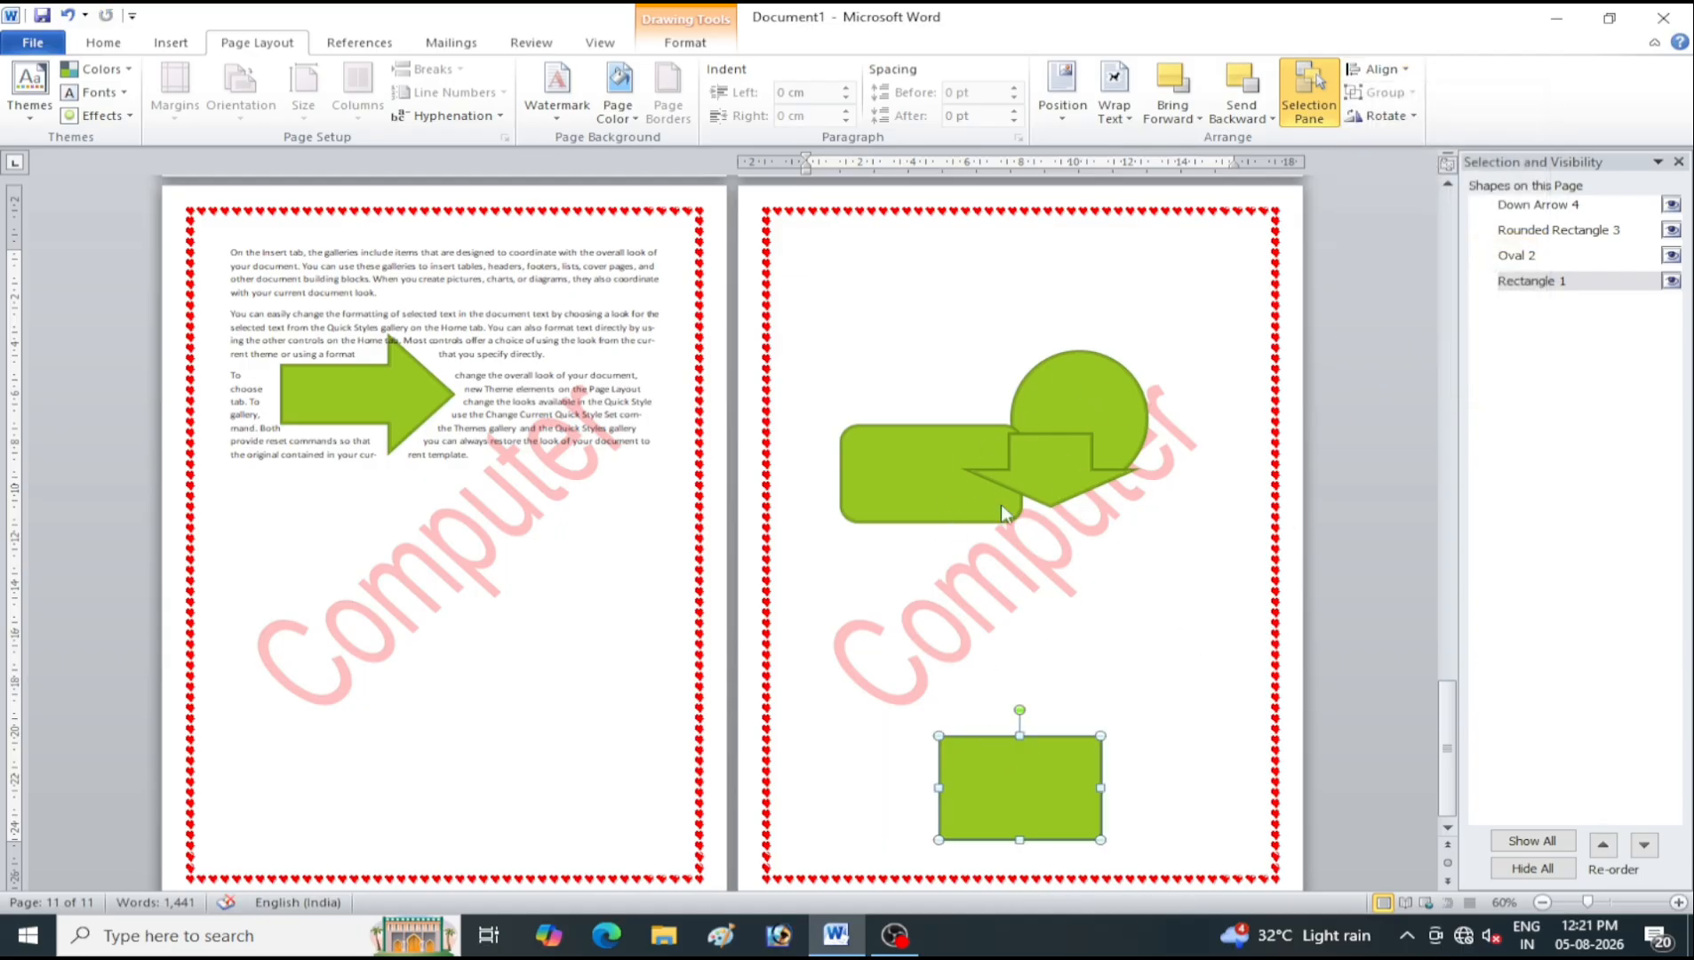
{"action": "left_click", "coordinate": [1378, 68]}
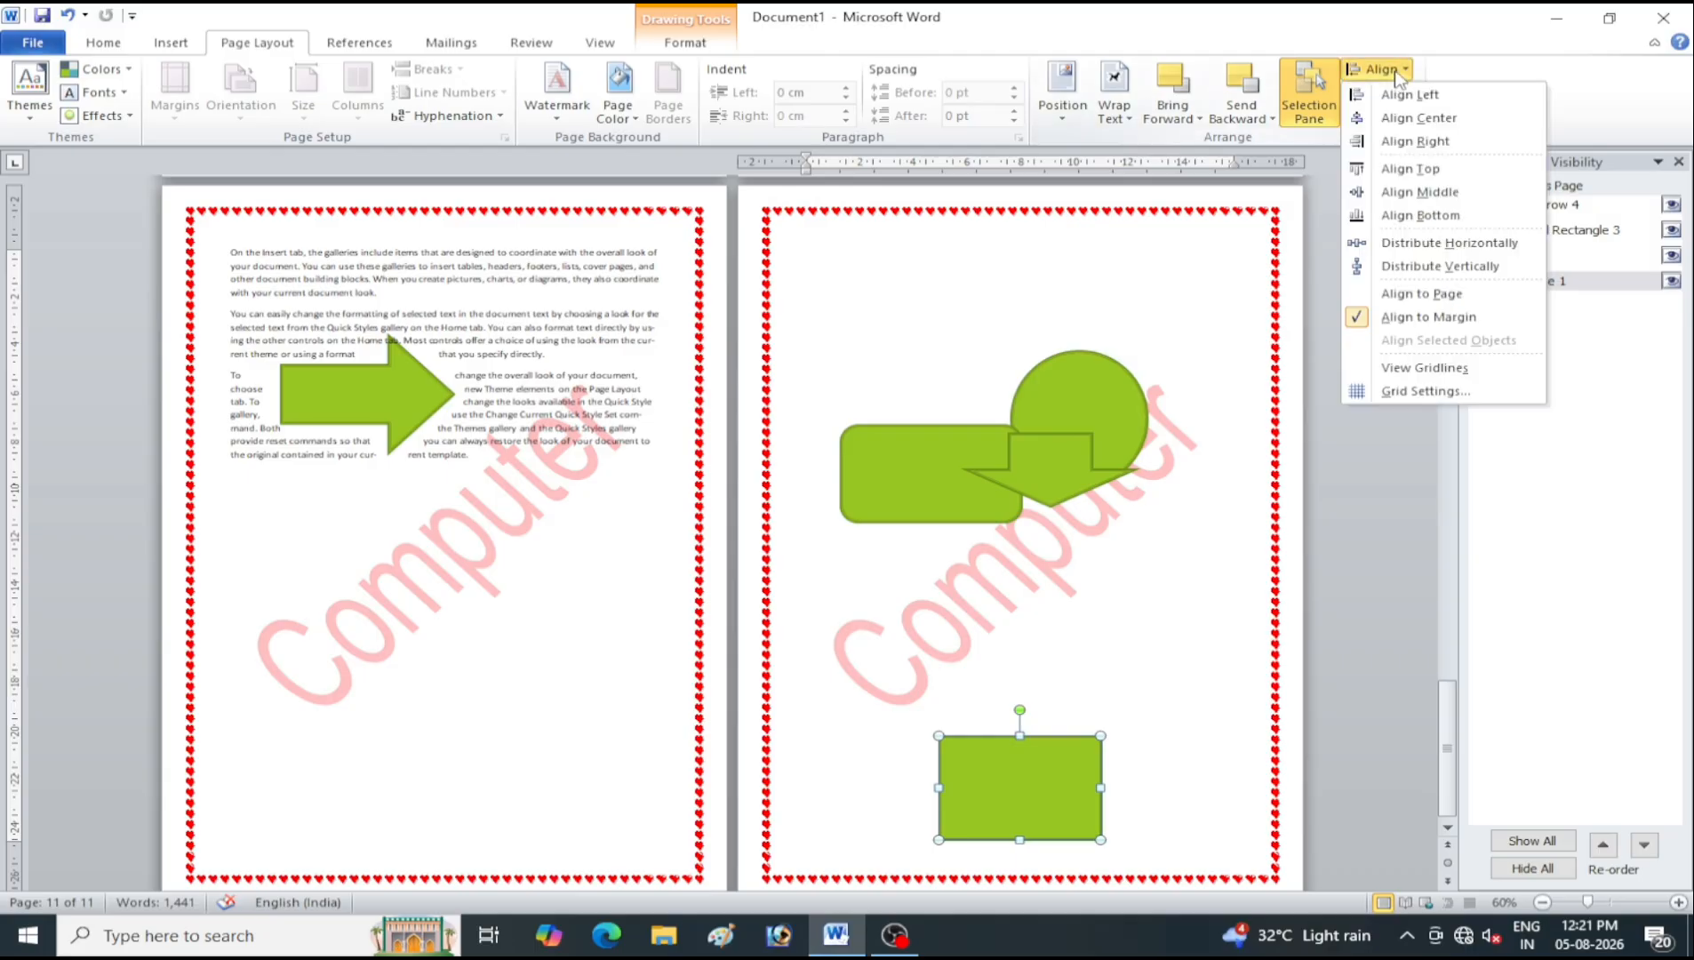
{"action": "left_click", "coordinate": [1437, 265]}
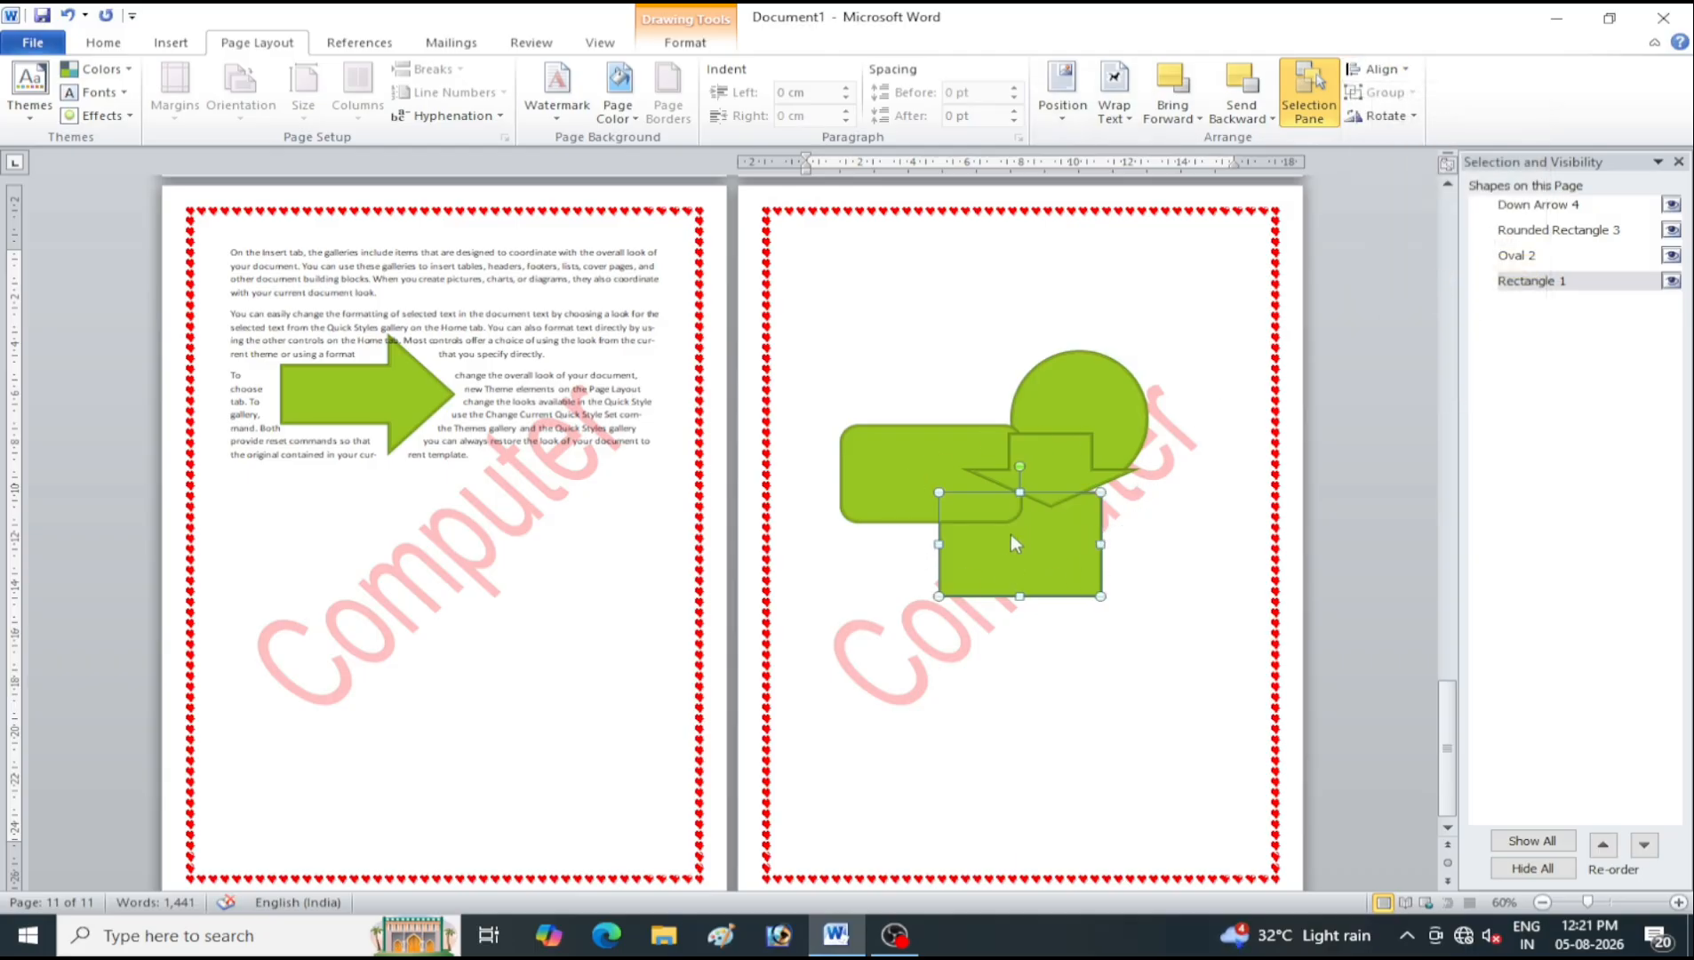
Set shape alignment relative to the page and move the rectangle beside the circle and the rounded rectangle above them
{"action": "left_click", "coordinate": [1381, 71]}
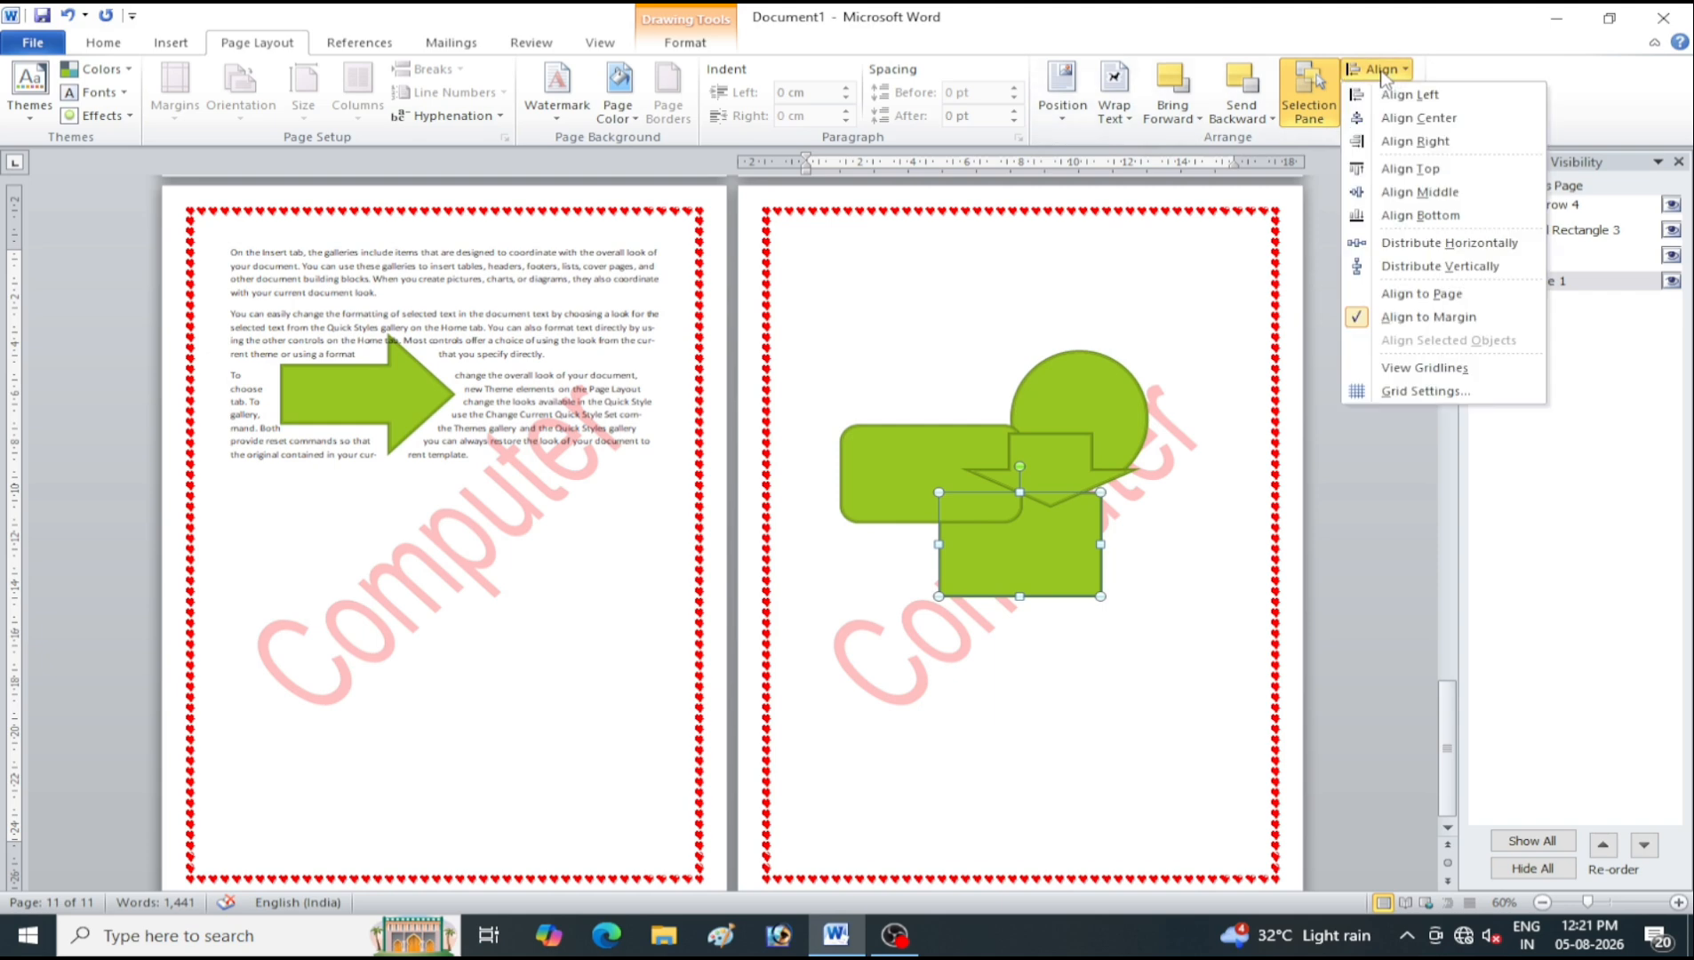
{"action": "left_click", "coordinate": [1385, 294]}
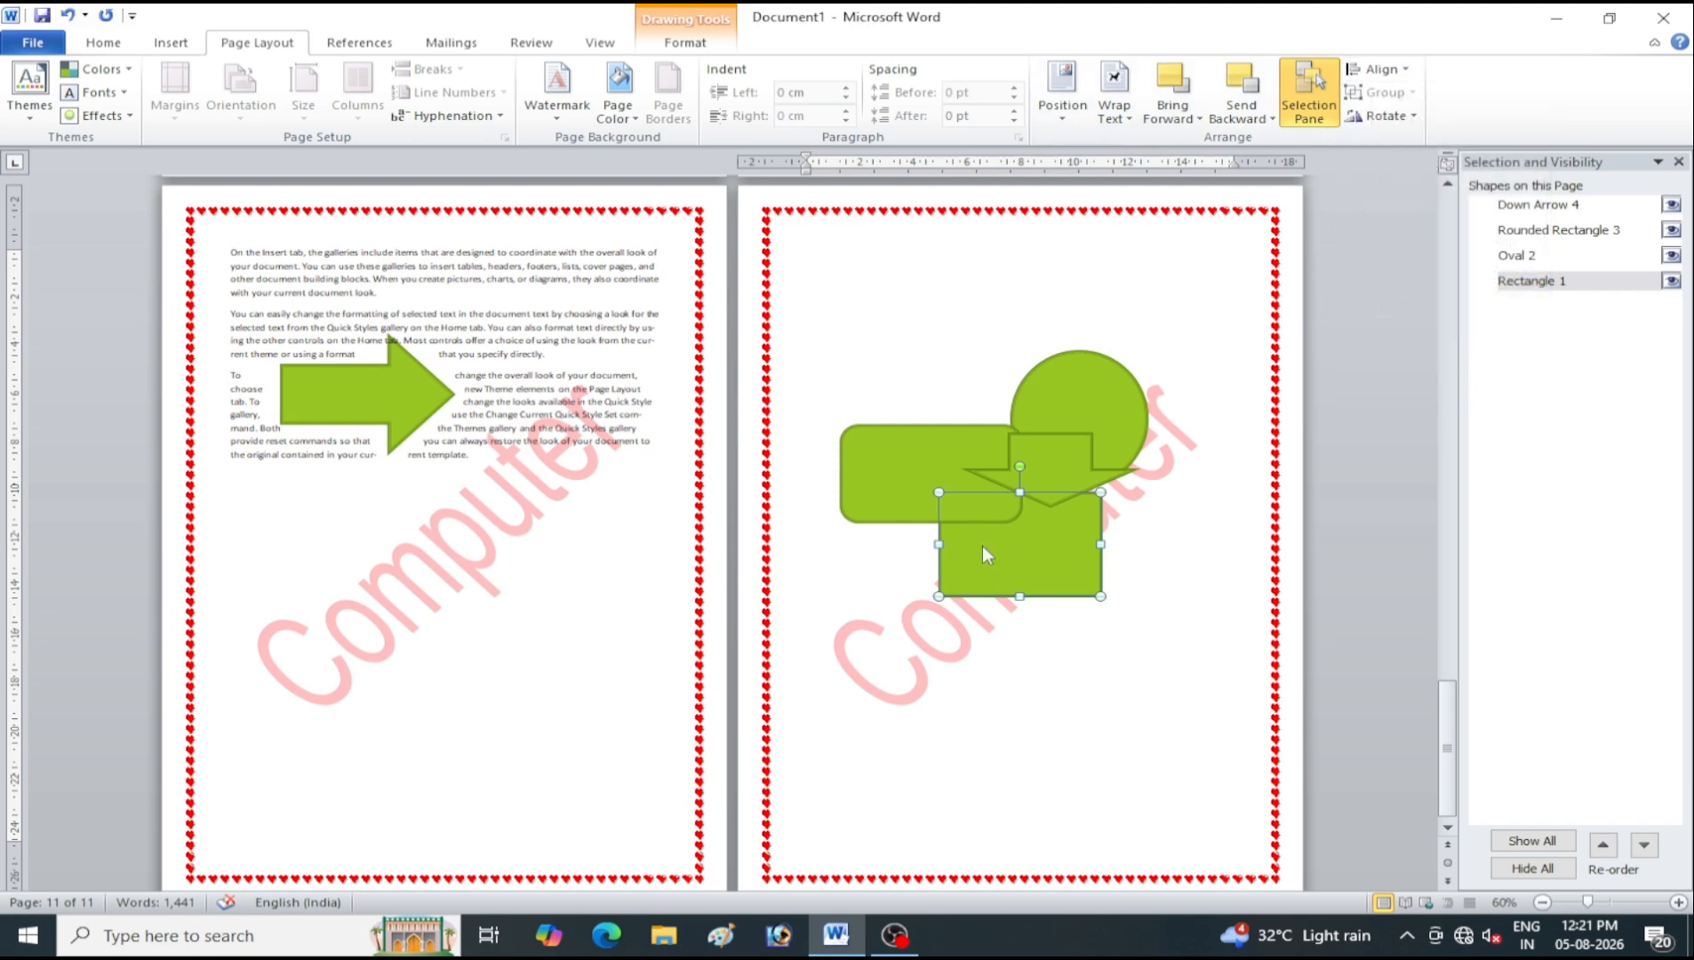
{"action": "left_click_drag", "start_coordinate": [1022, 558], "coordinate": [994, 293]}
Set shape alignment relative to the margin and move the rounded rectangle directly above the circle
{"action": "left_click", "coordinate": [1378, 69]}
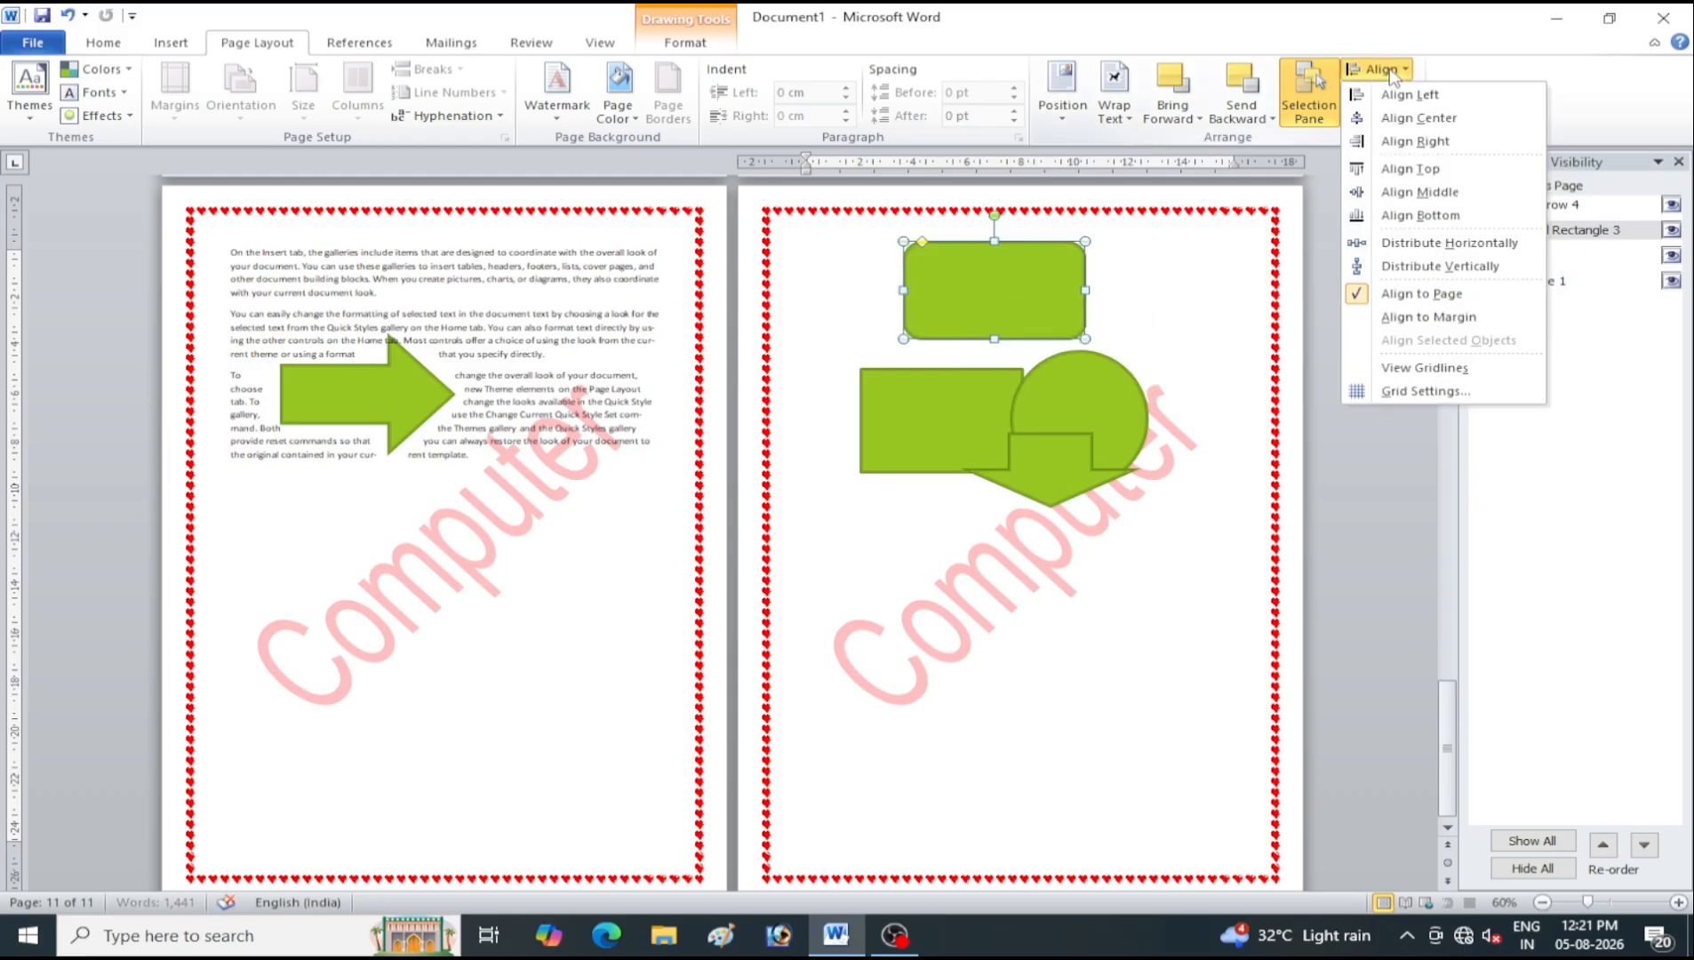
{"action": "left_click", "coordinate": [1394, 322]}
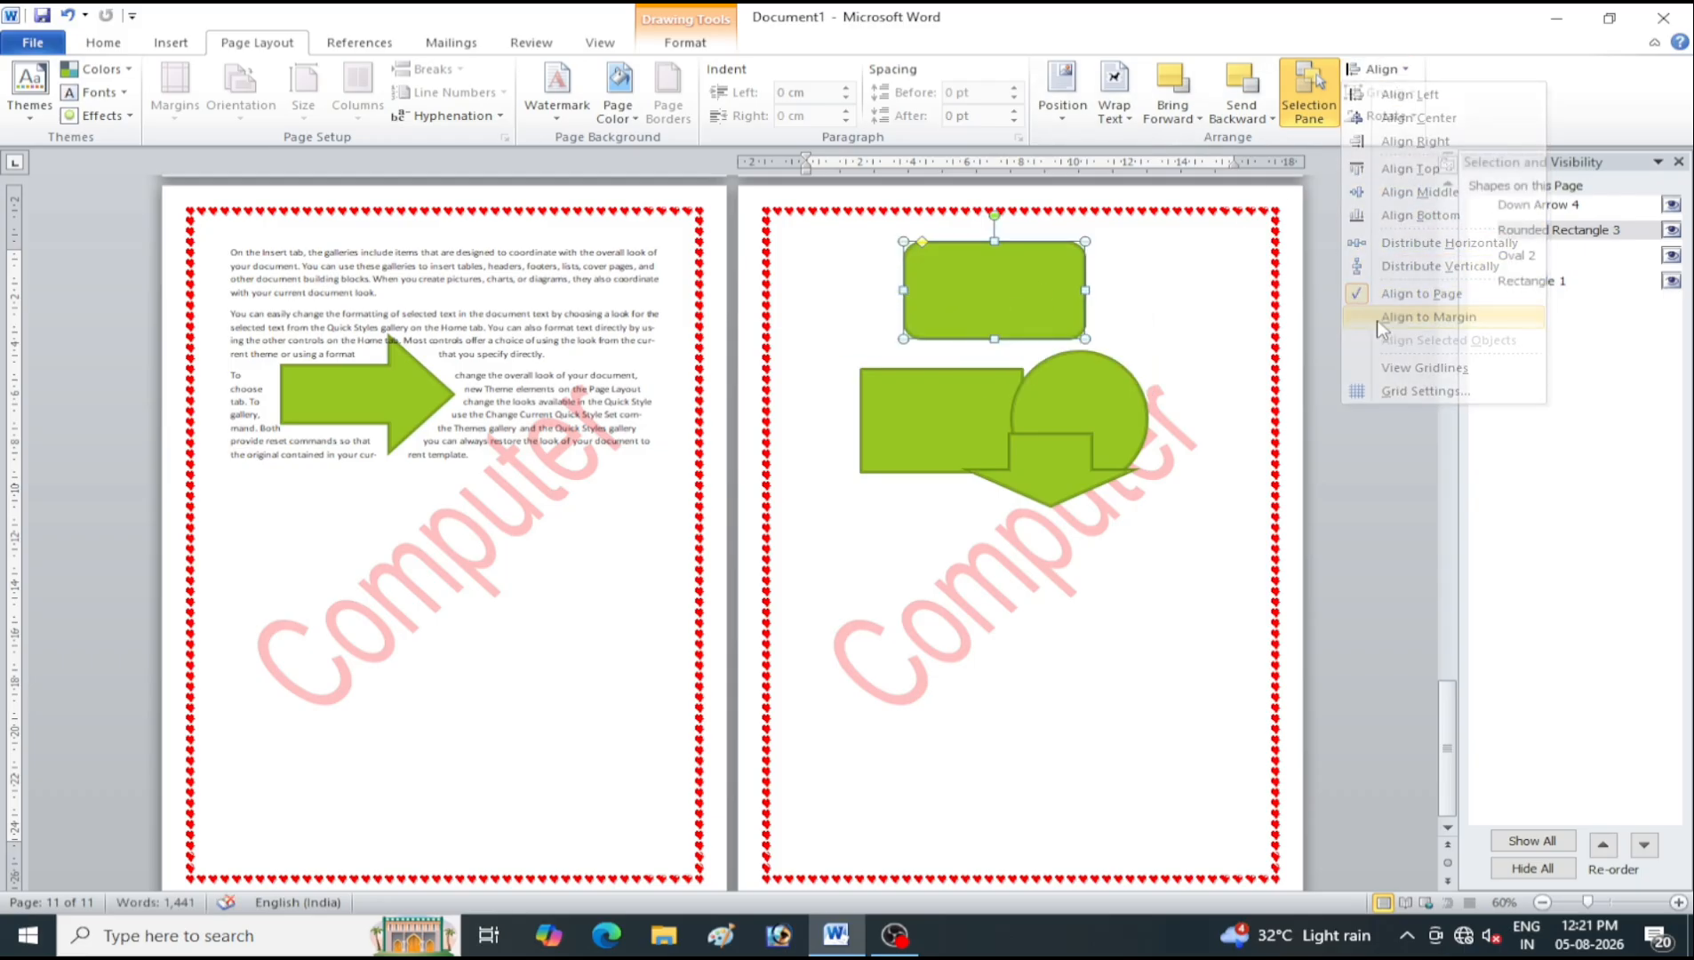
{"action": "left_click_drag", "start_coordinate": [1012, 289], "coordinate": [1111, 321]}
Show the drawing gridlines on the pages and hide them again
{"action": "left_click", "coordinate": [1401, 71]}
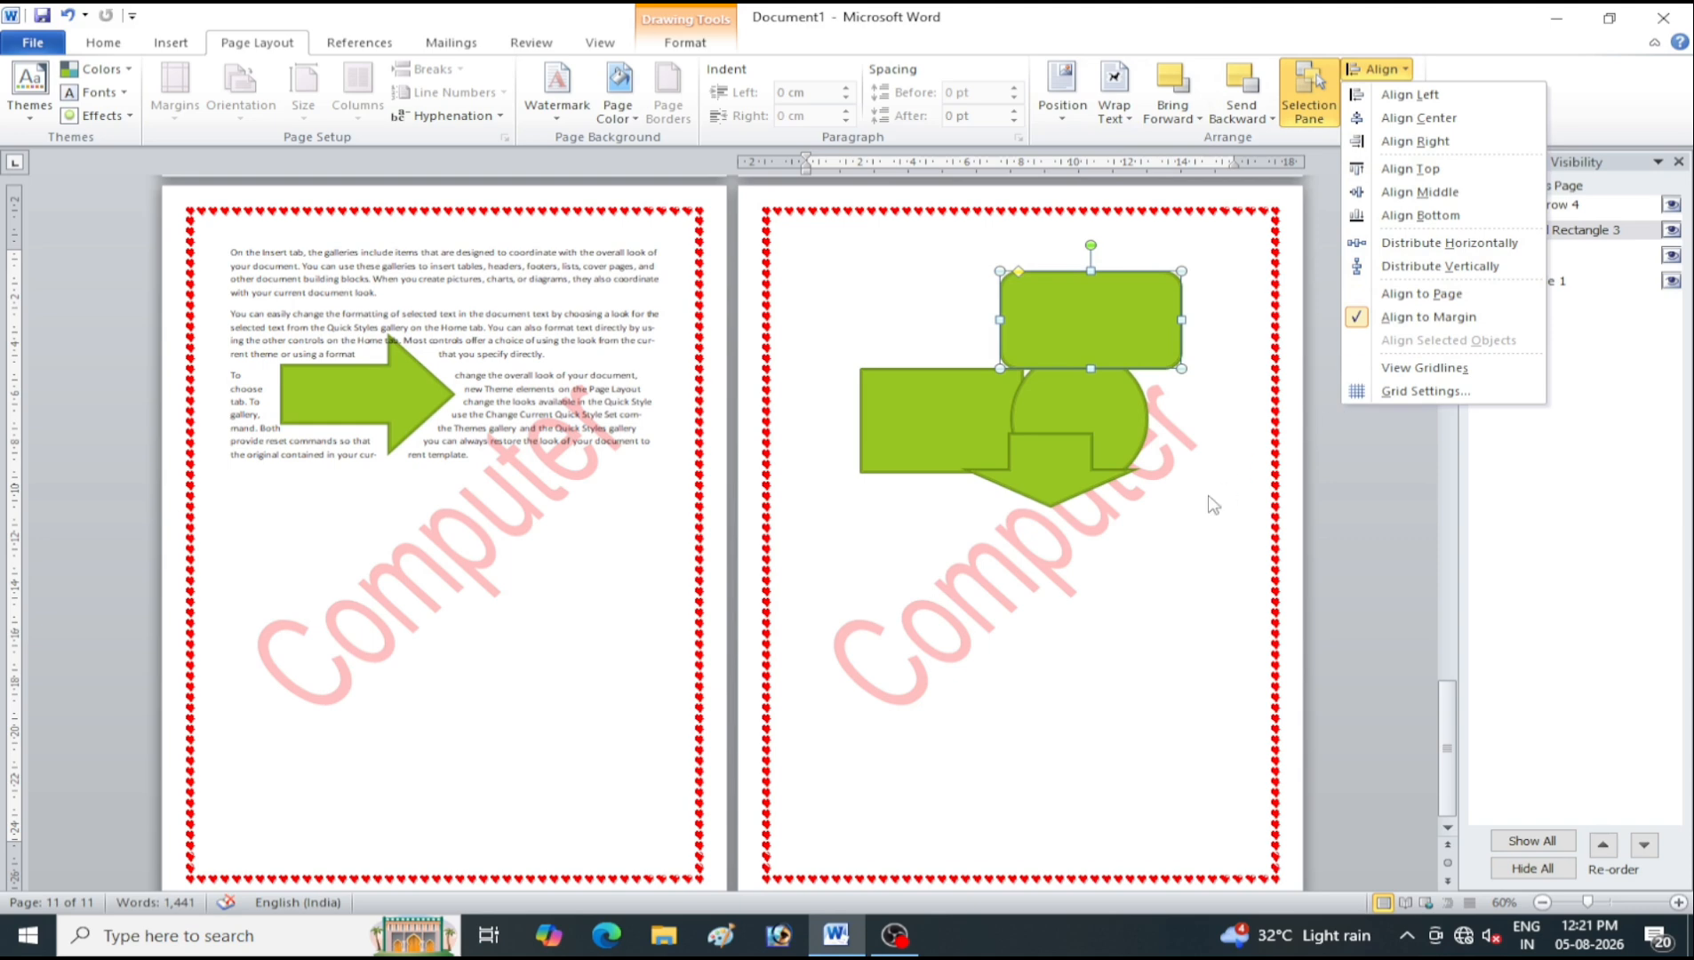
{"action": "left_click", "coordinate": [1423, 368]}
{"action": "left_click", "coordinate": [1378, 68]}
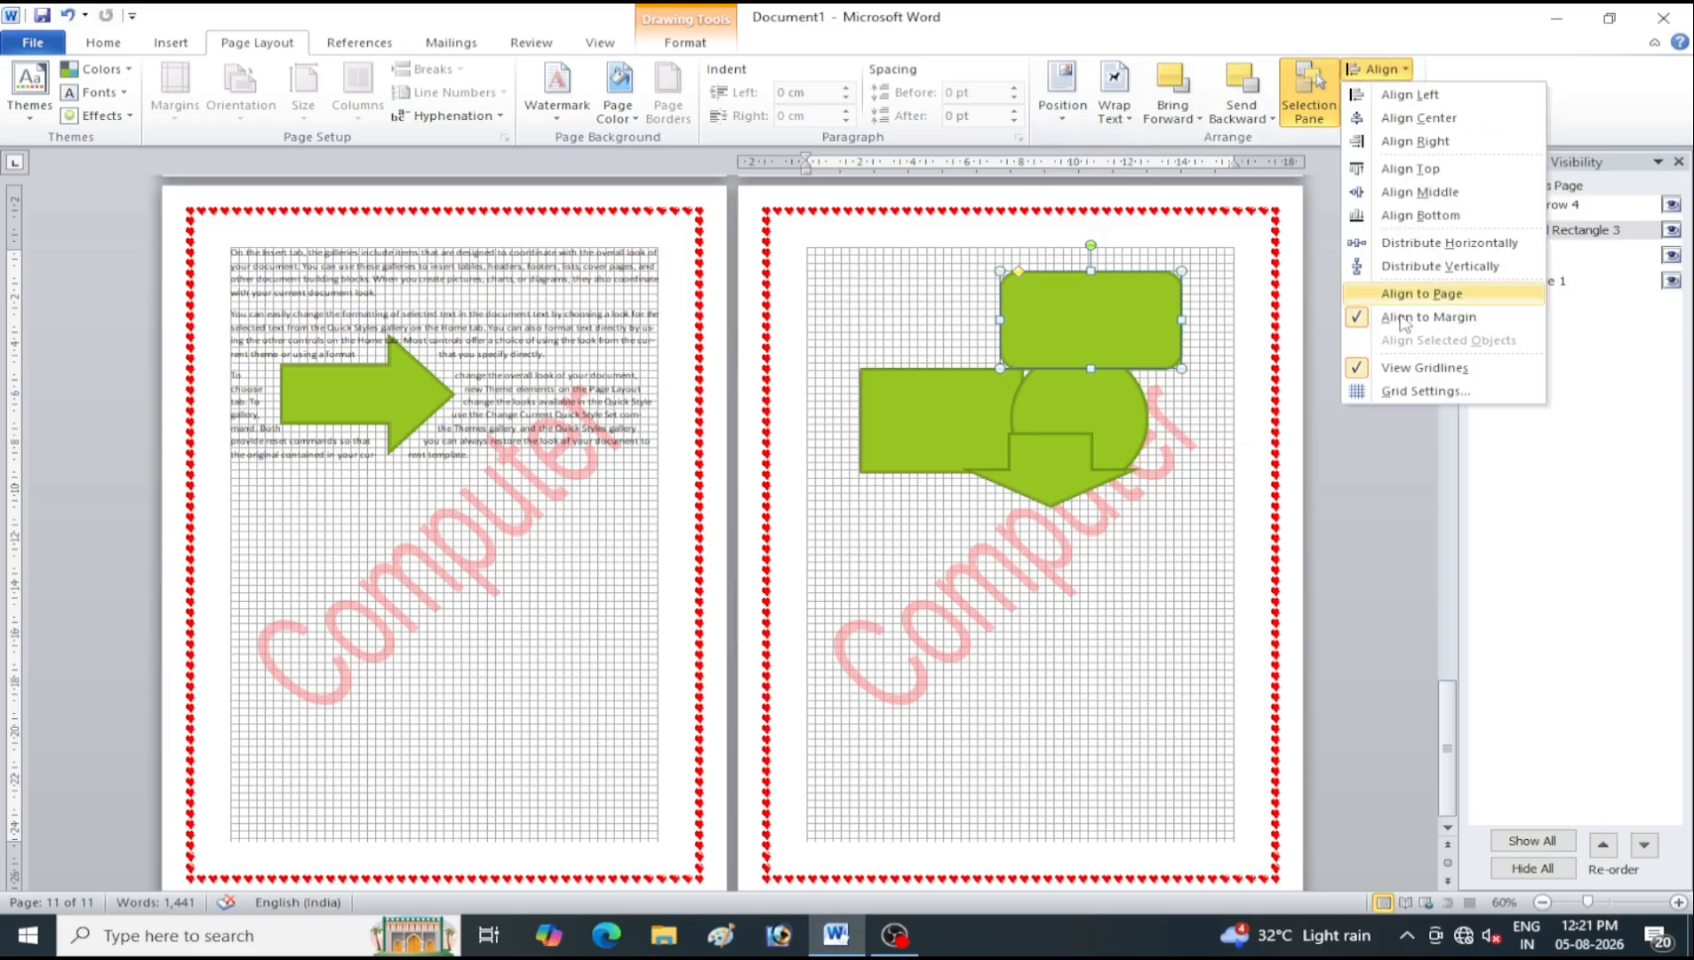
{"action": "left_click", "coordinate": [1431, 368]}
Review the snapping, spacing and origin options in the drawing grid settings and accept them
{"action": "left_click", "coordinate": [1380, 70]}
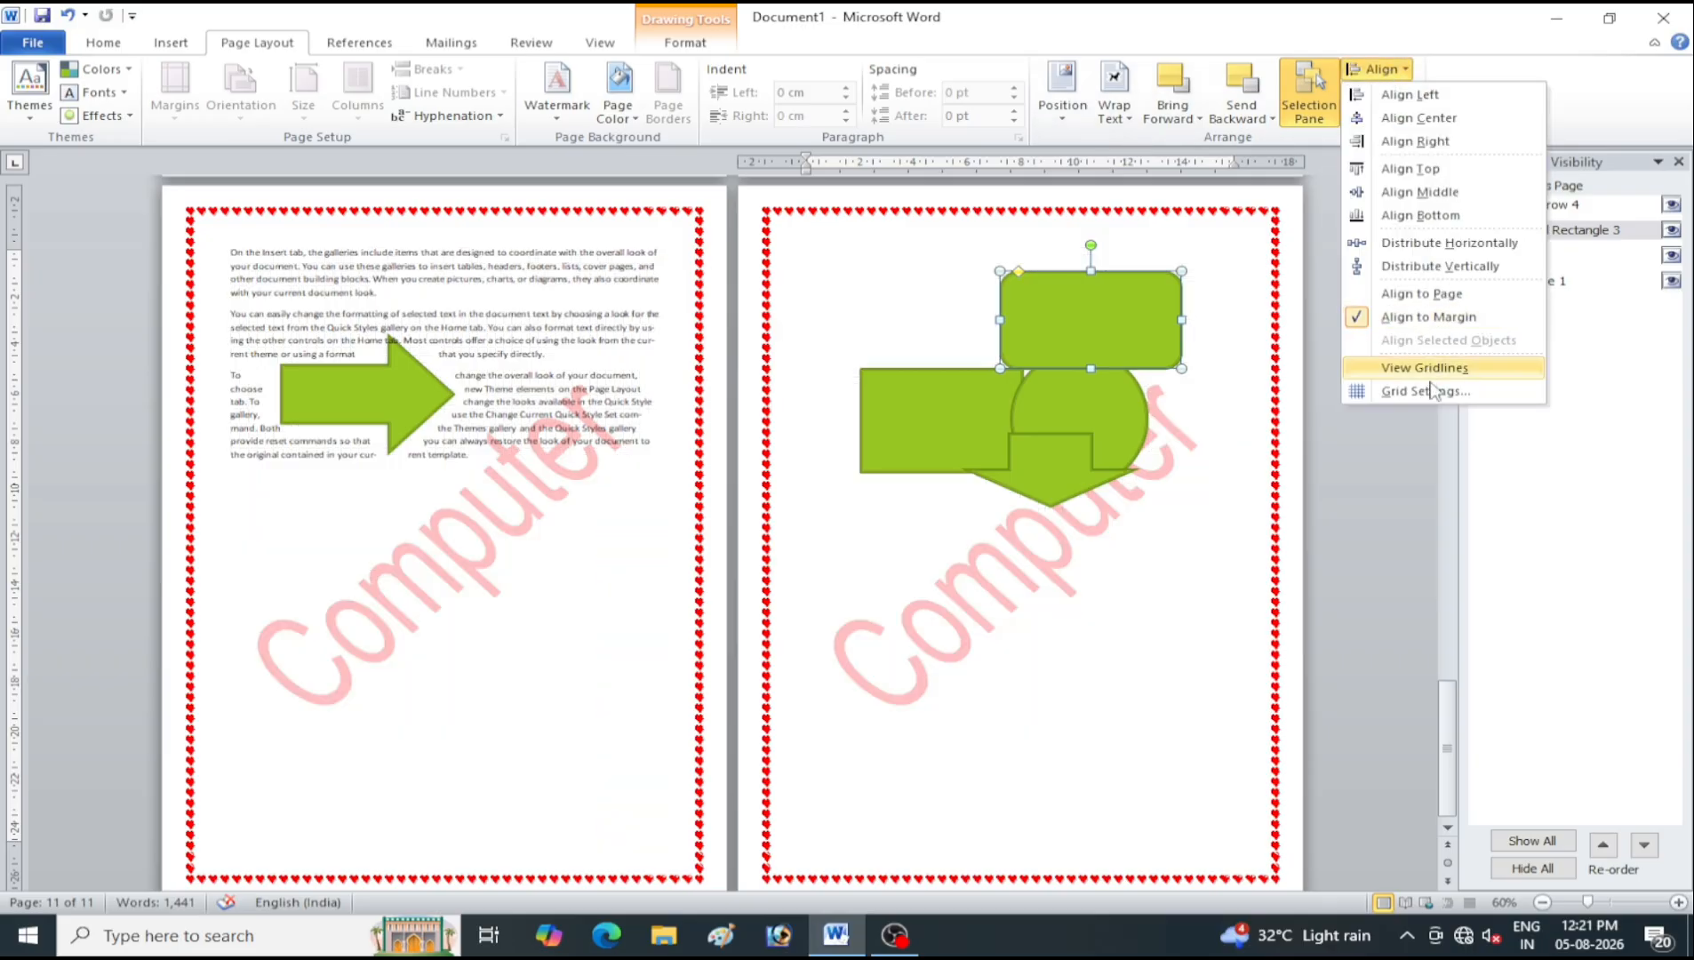
{"action": "left_click", "coordinate": [1400, 392]}
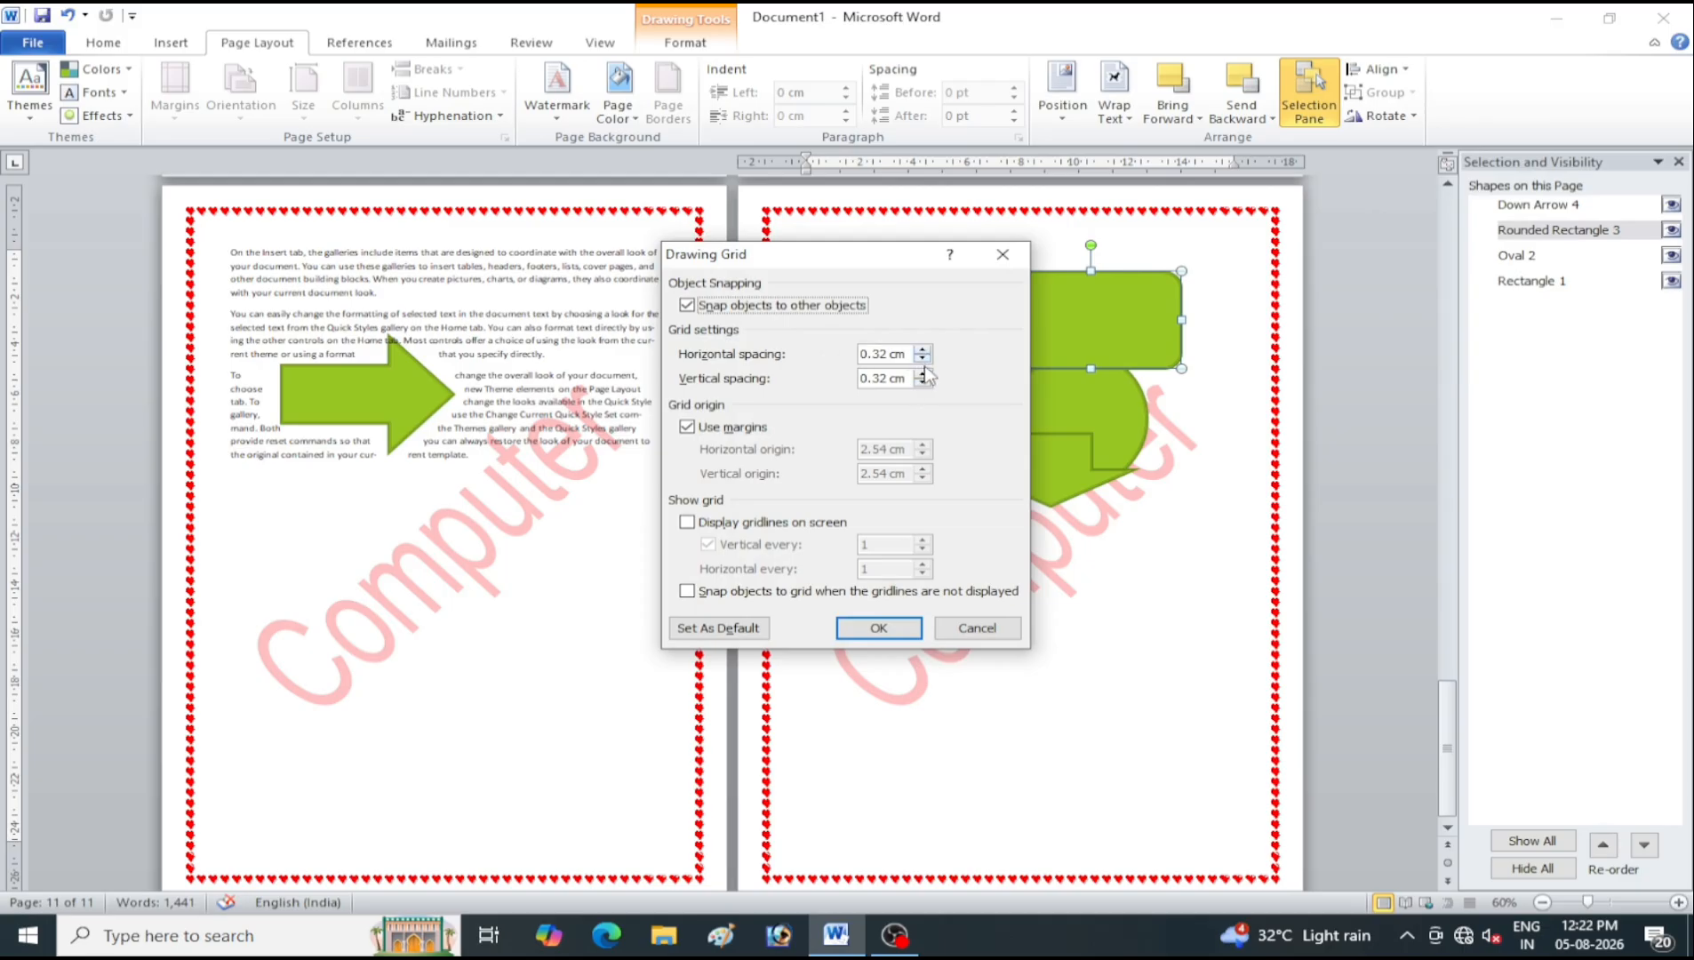
{"action": "left_click", "coordinate": [916, 627]}
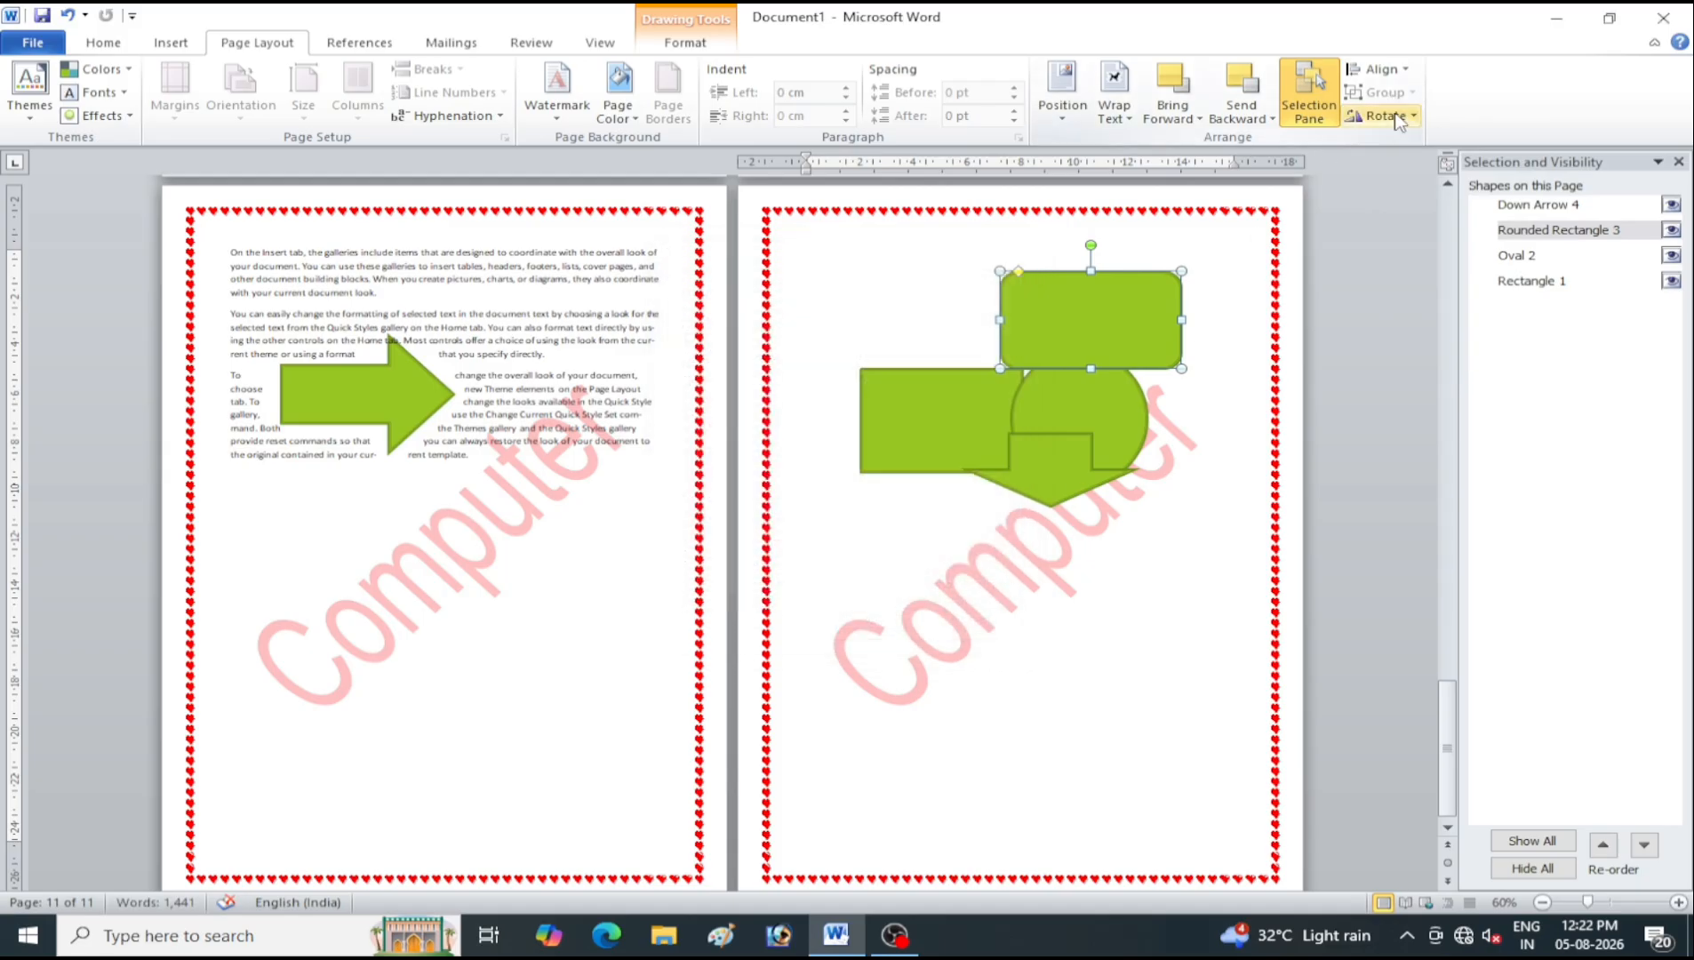
{"action": "left_click", "coordinate": [1377, 69]}
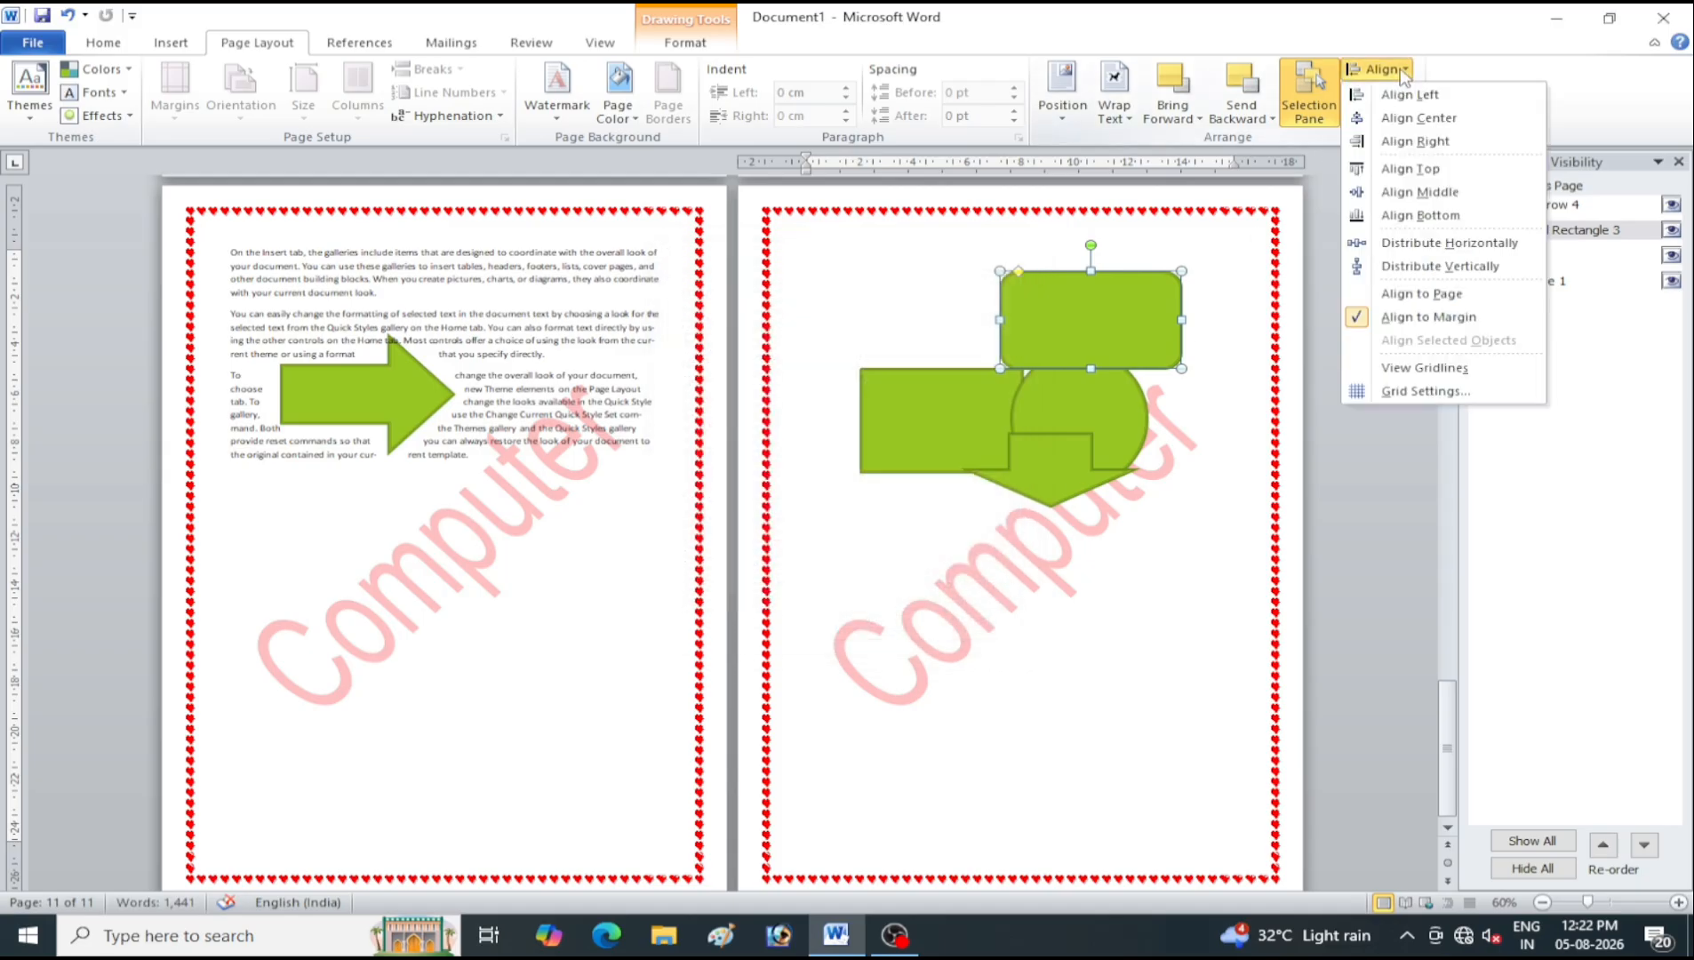
{"action": "left_click", "coordinate": [1246, 349]}
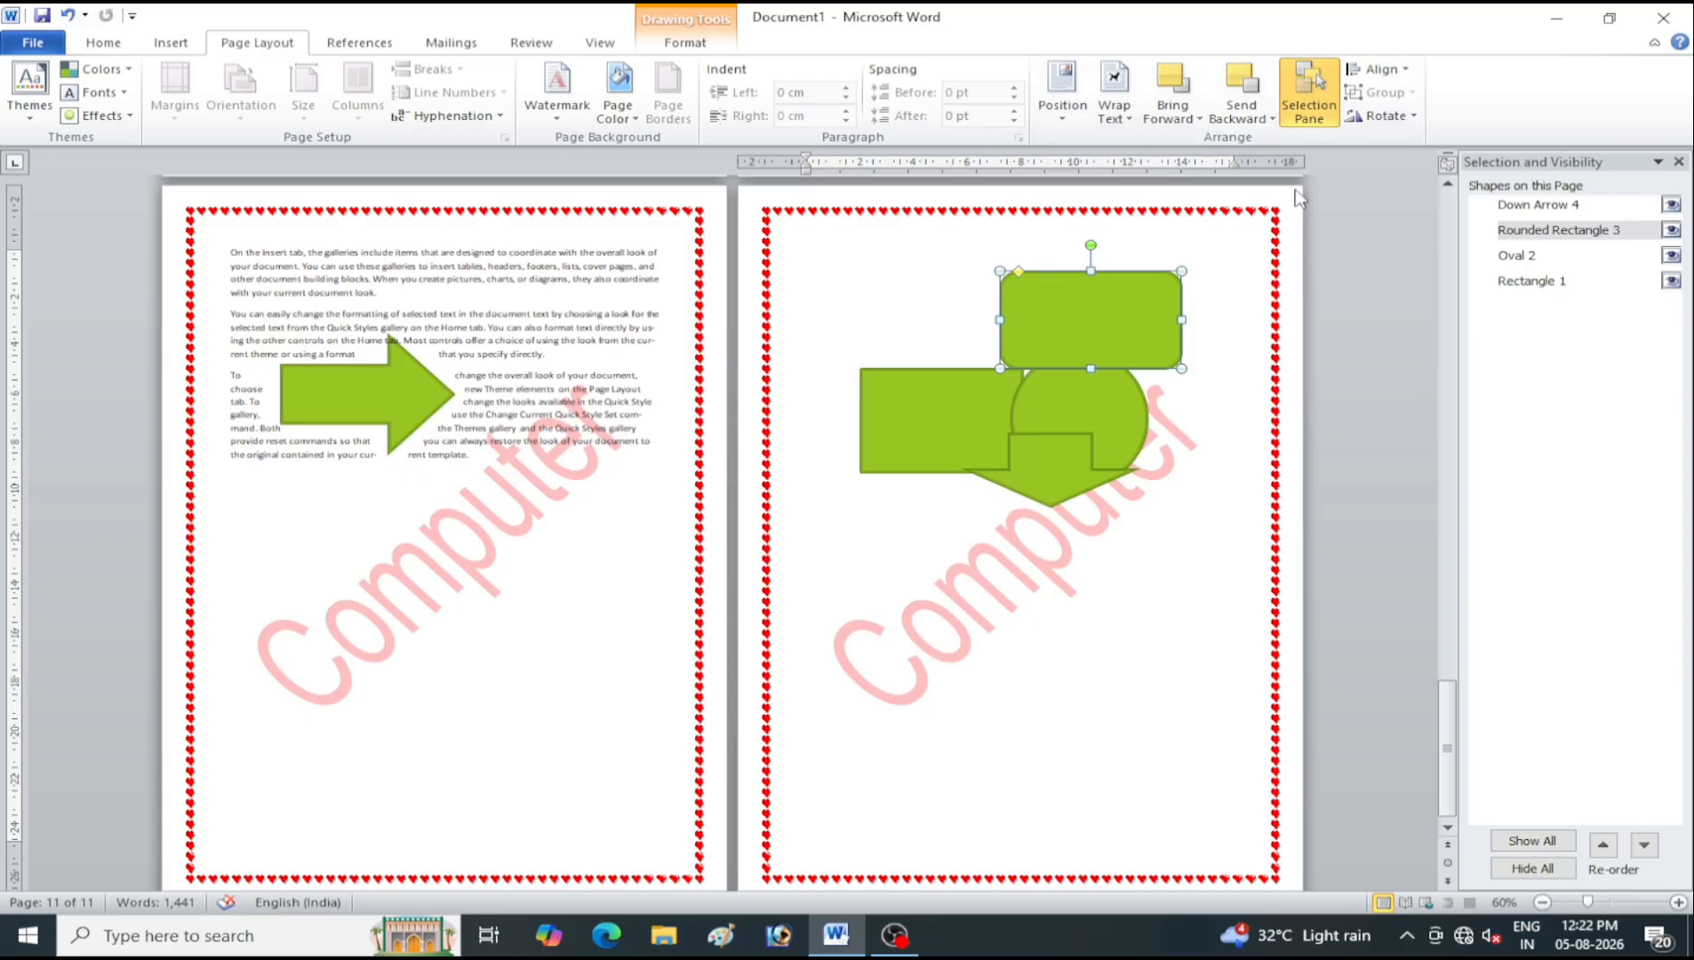
Move the rounded rectangle above the plain rectangle and group the two shapes
{"action": "left_click_drag", "start_coordinate": [1104, 334], "coordinate": [920, 286]}
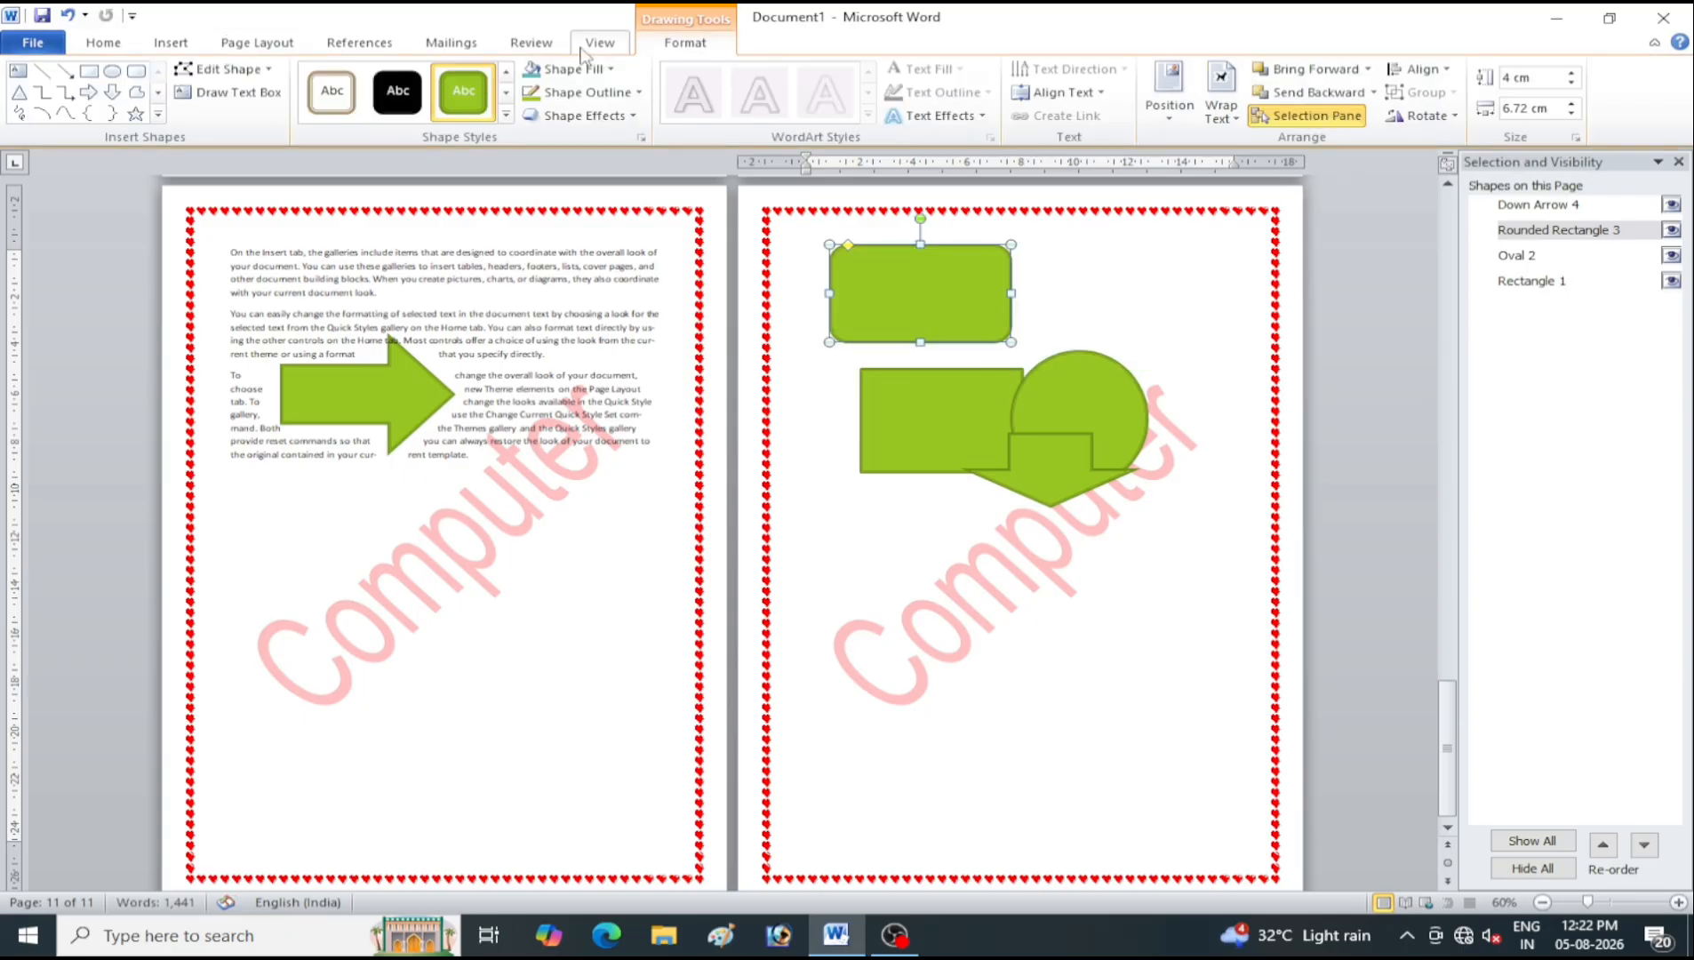
{"action": "left_click", "coordinate": [256, 42]}
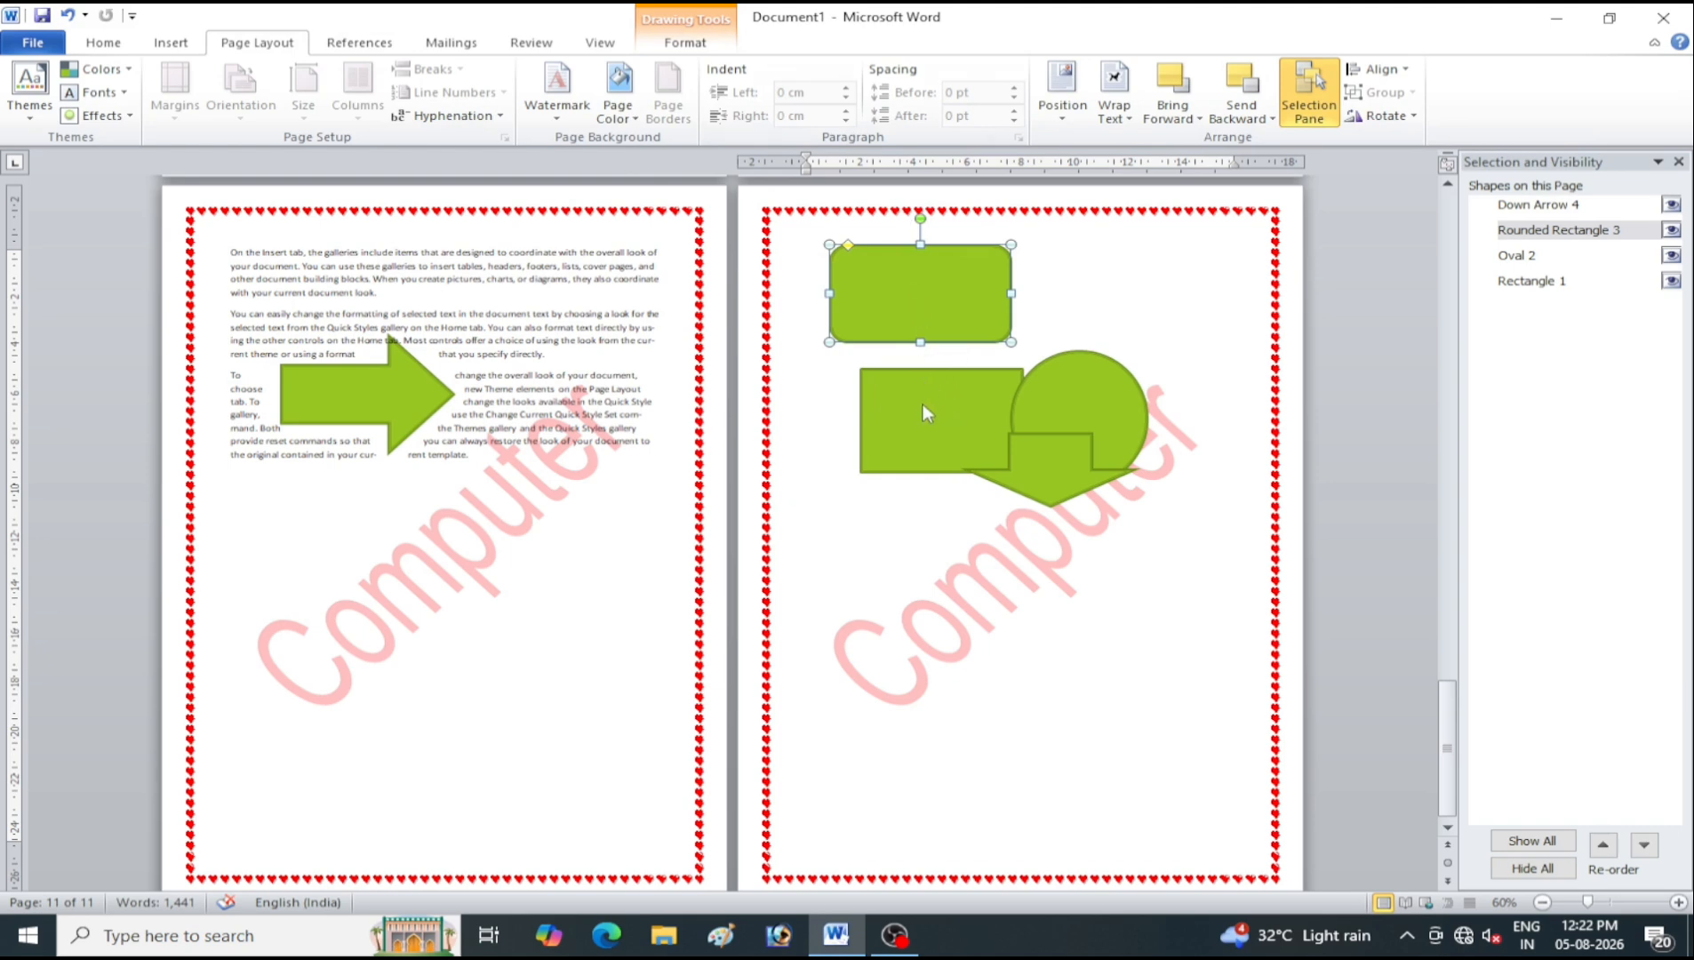
{"action": "left_click", "coordinate": [921, 433], "text": "shift"}
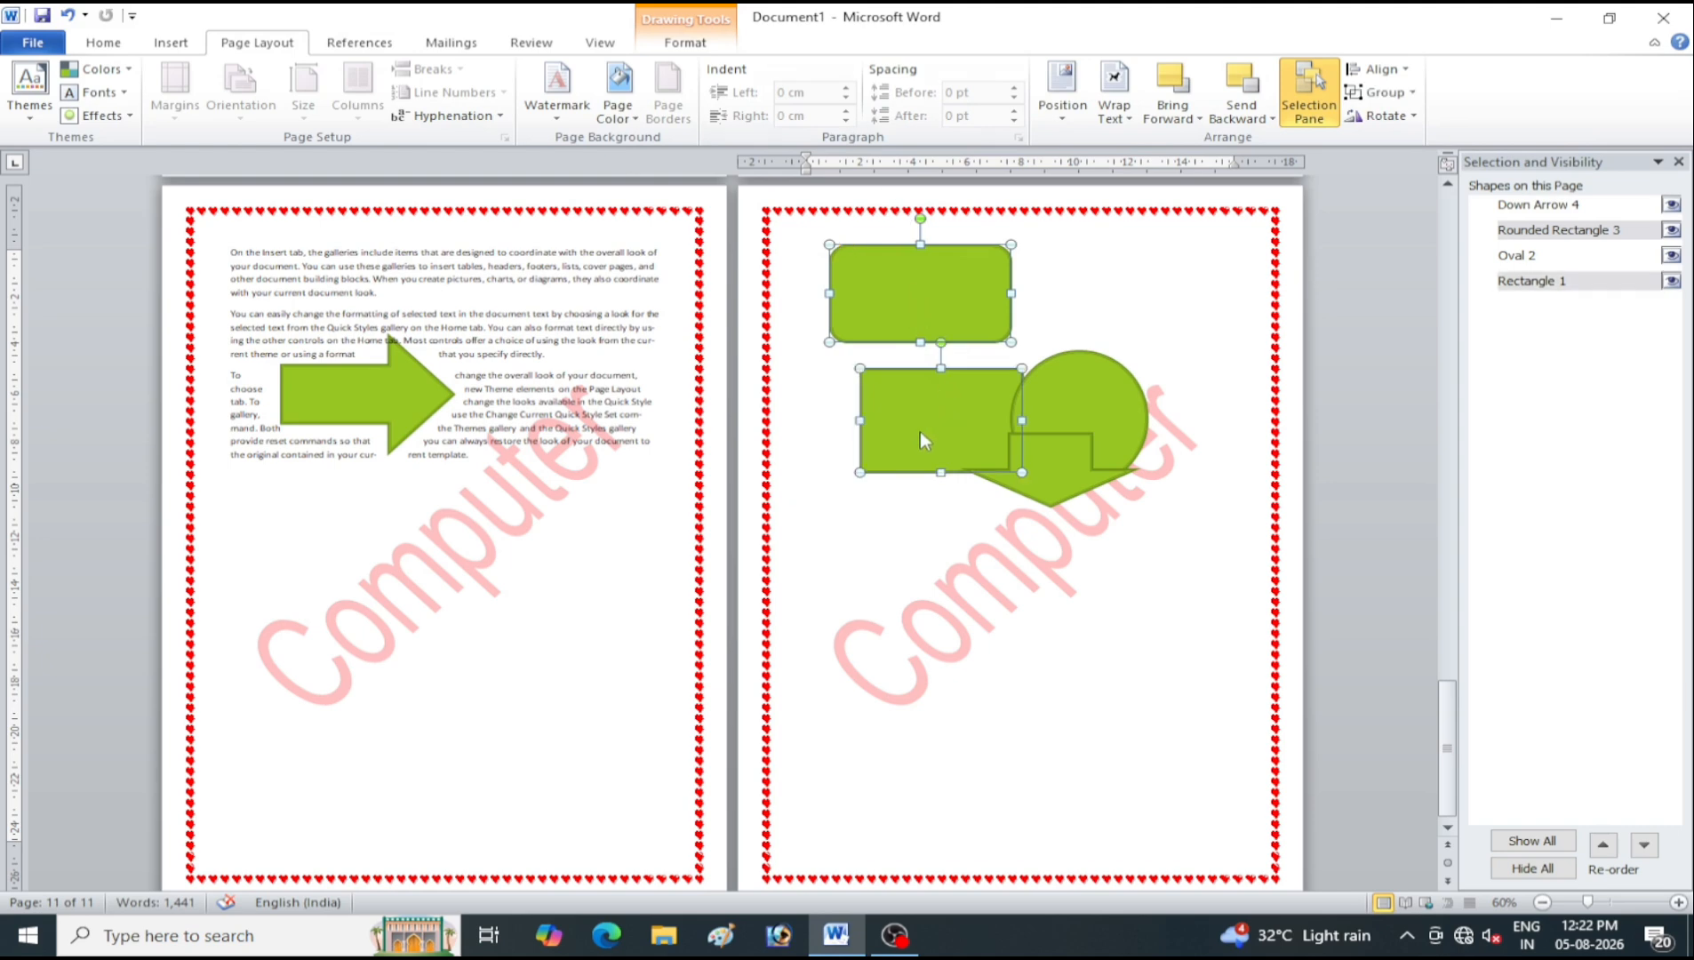
{"action": "left_click", "coordinate": [1400, 94]}
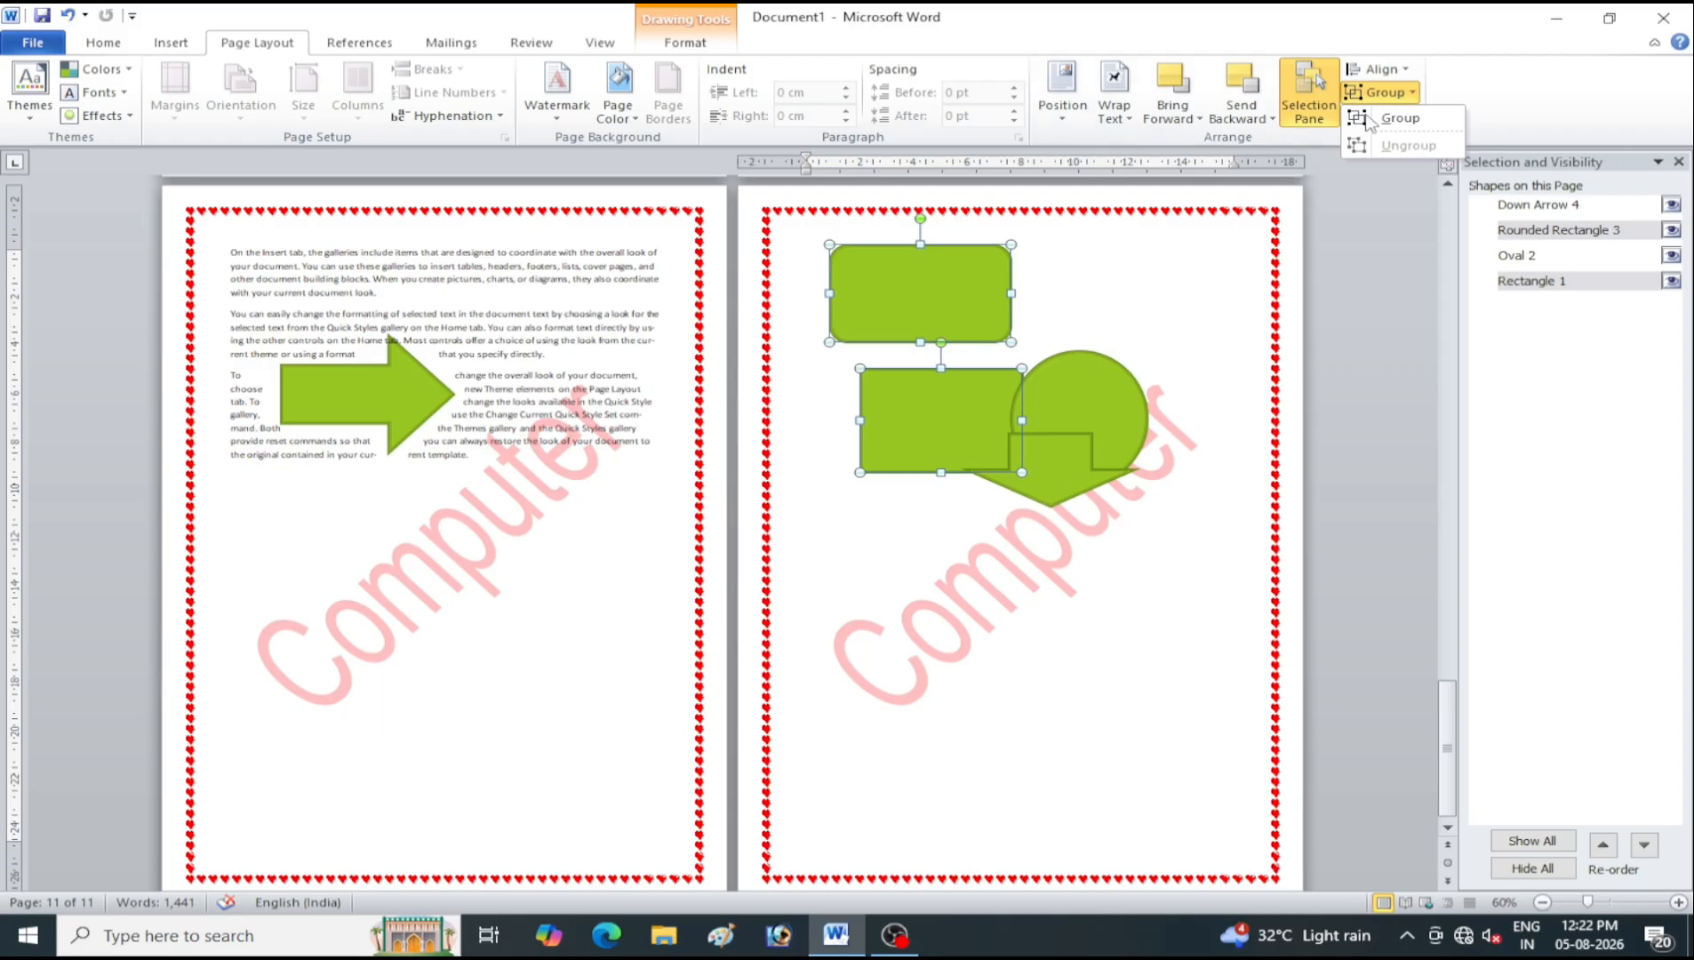
{"action": "left_click", "coordinate": [1422, 118]}
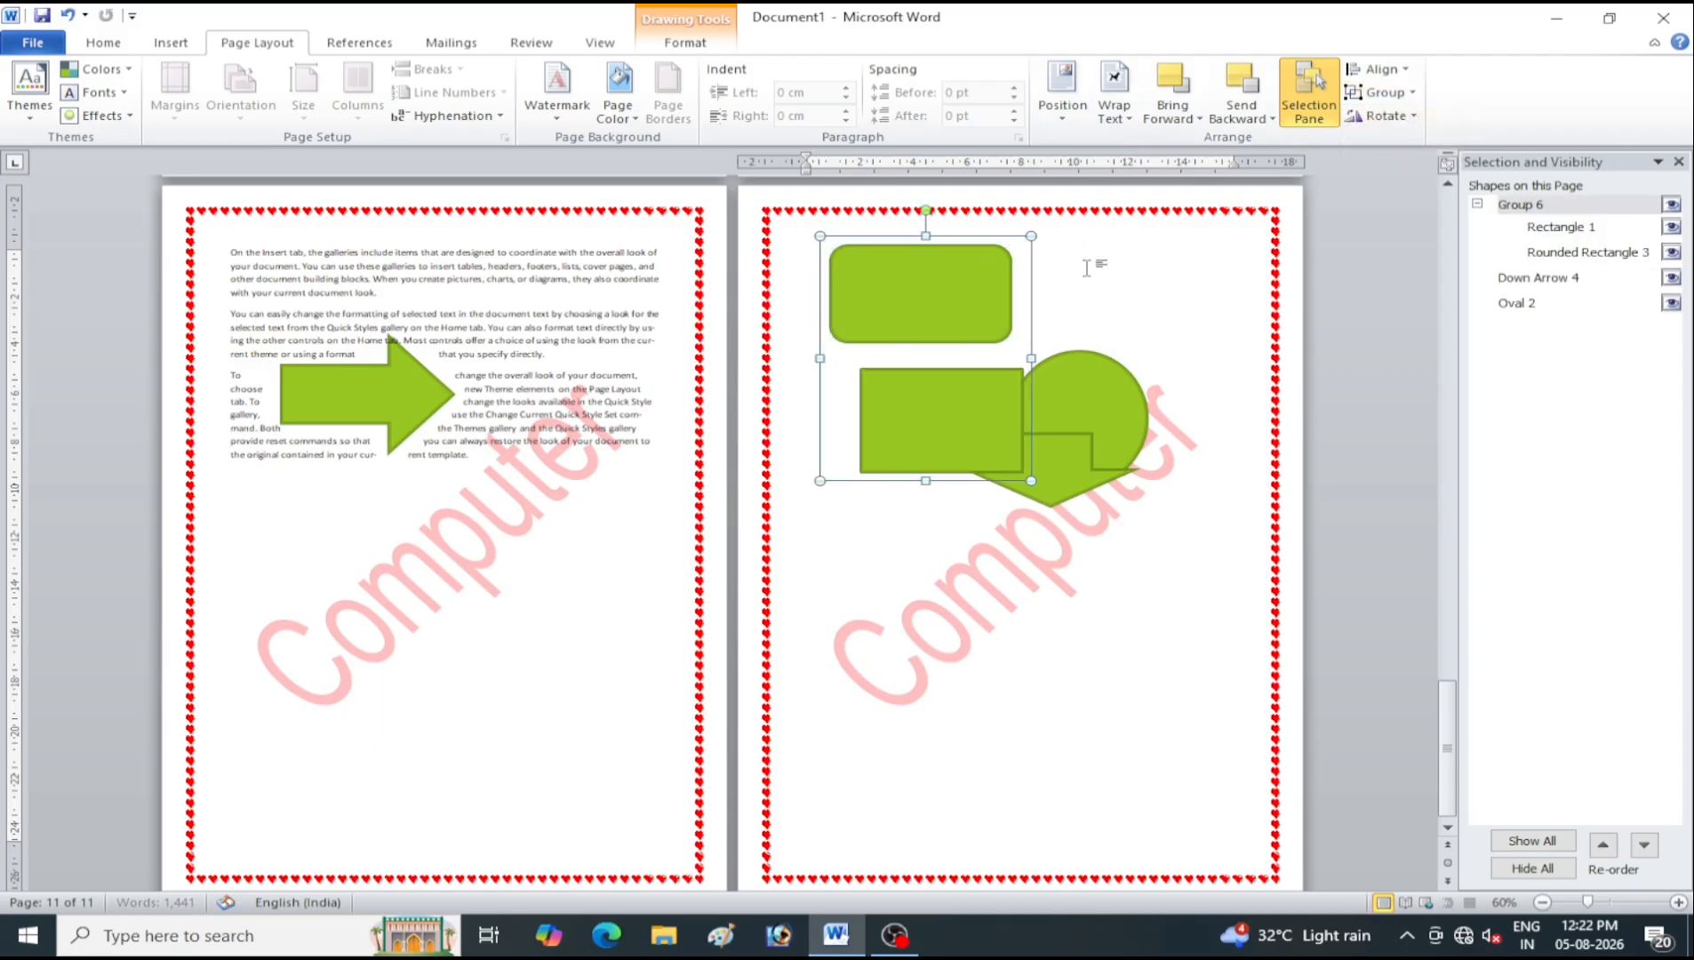
Move the group of the two rectangles slightly down and to the left as one object
{"action": "left_click", "coordinate": [934, 297]}
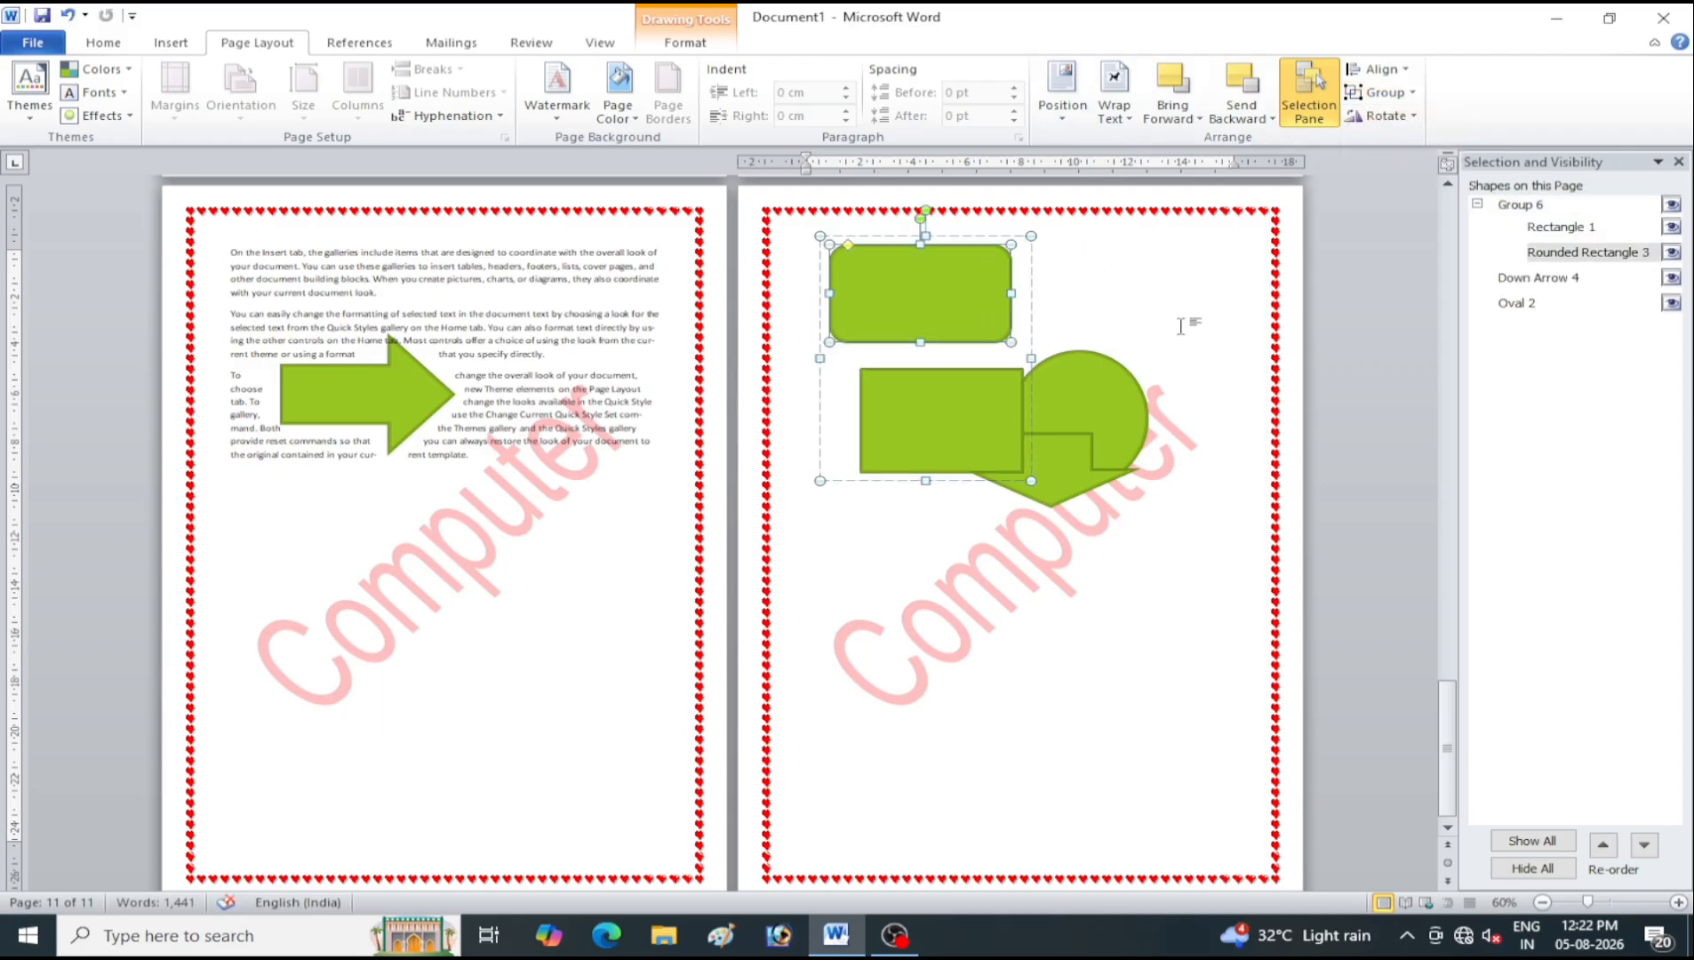
{"action": "left_click", "coordinate": [1165, 406]}
{"action": "left_click", "coordinate": [938, 296]}
{"action": "mouse_move", "coordinate": [938, 296]}
{"action": "left_mouse_down"}
{"action": "mouse_move", "coordinate": [1084, 471]}
{"action": "mouse_move", "coordinate": [1052, 573]}
{"action": "mouse_move", "coordinate": [996, 576]}
{"action": "mouse_move", "coordinate": [944, 447]}
{"action": "mouse_move", "coordinate": [916, 282]}
{"action": "left_mouse_up"}
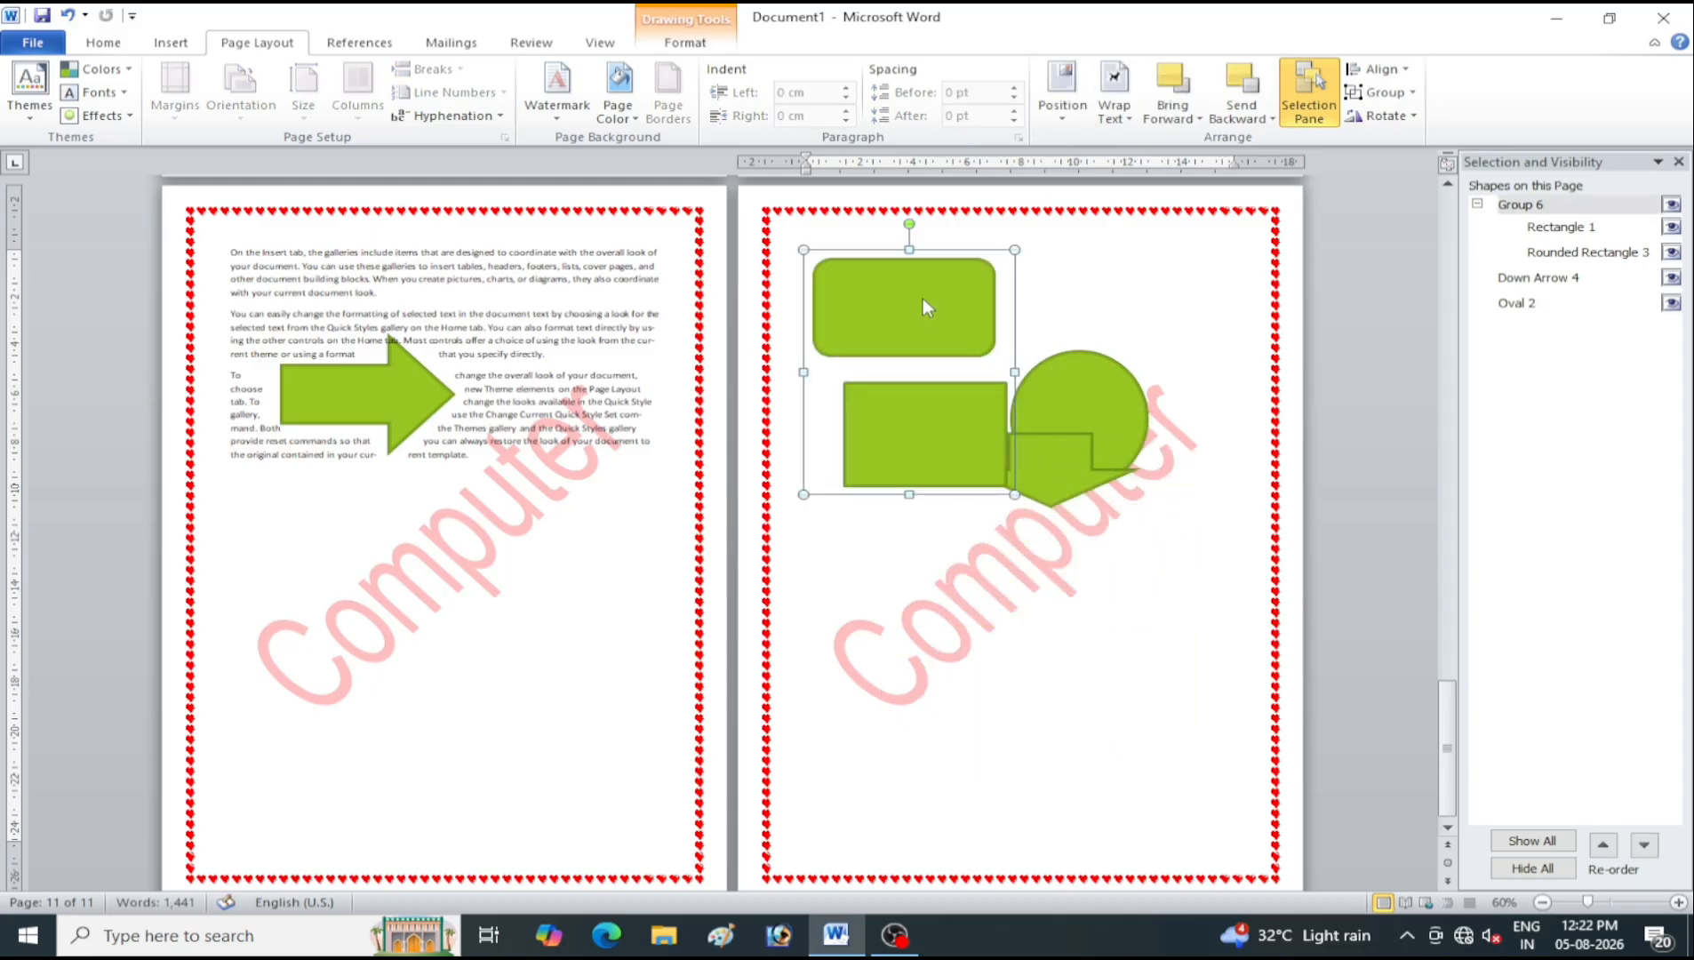
Ungroup the two rectangles and move the rounded rectangle slightly upward on its own
{"action": "left_click", "coordinate": [1392, 101]}
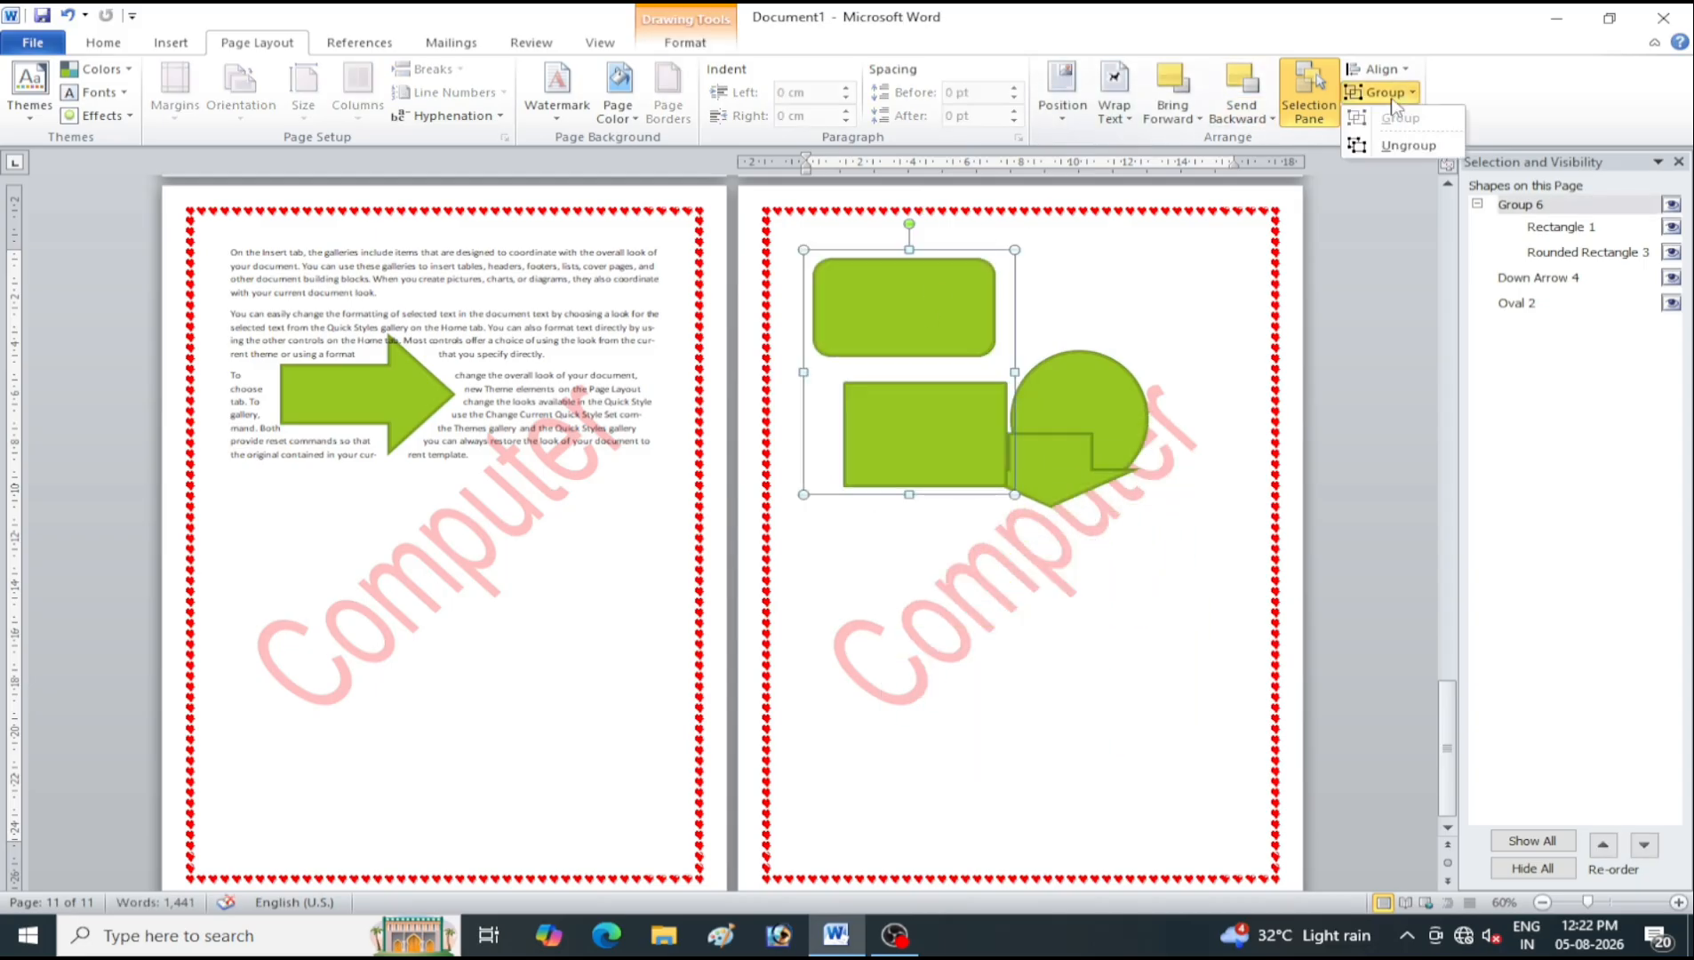
{"action": "left_click", "coordinate": [1406, 148]}
{"action": "left_click", "coordinate": [1159, 334]}
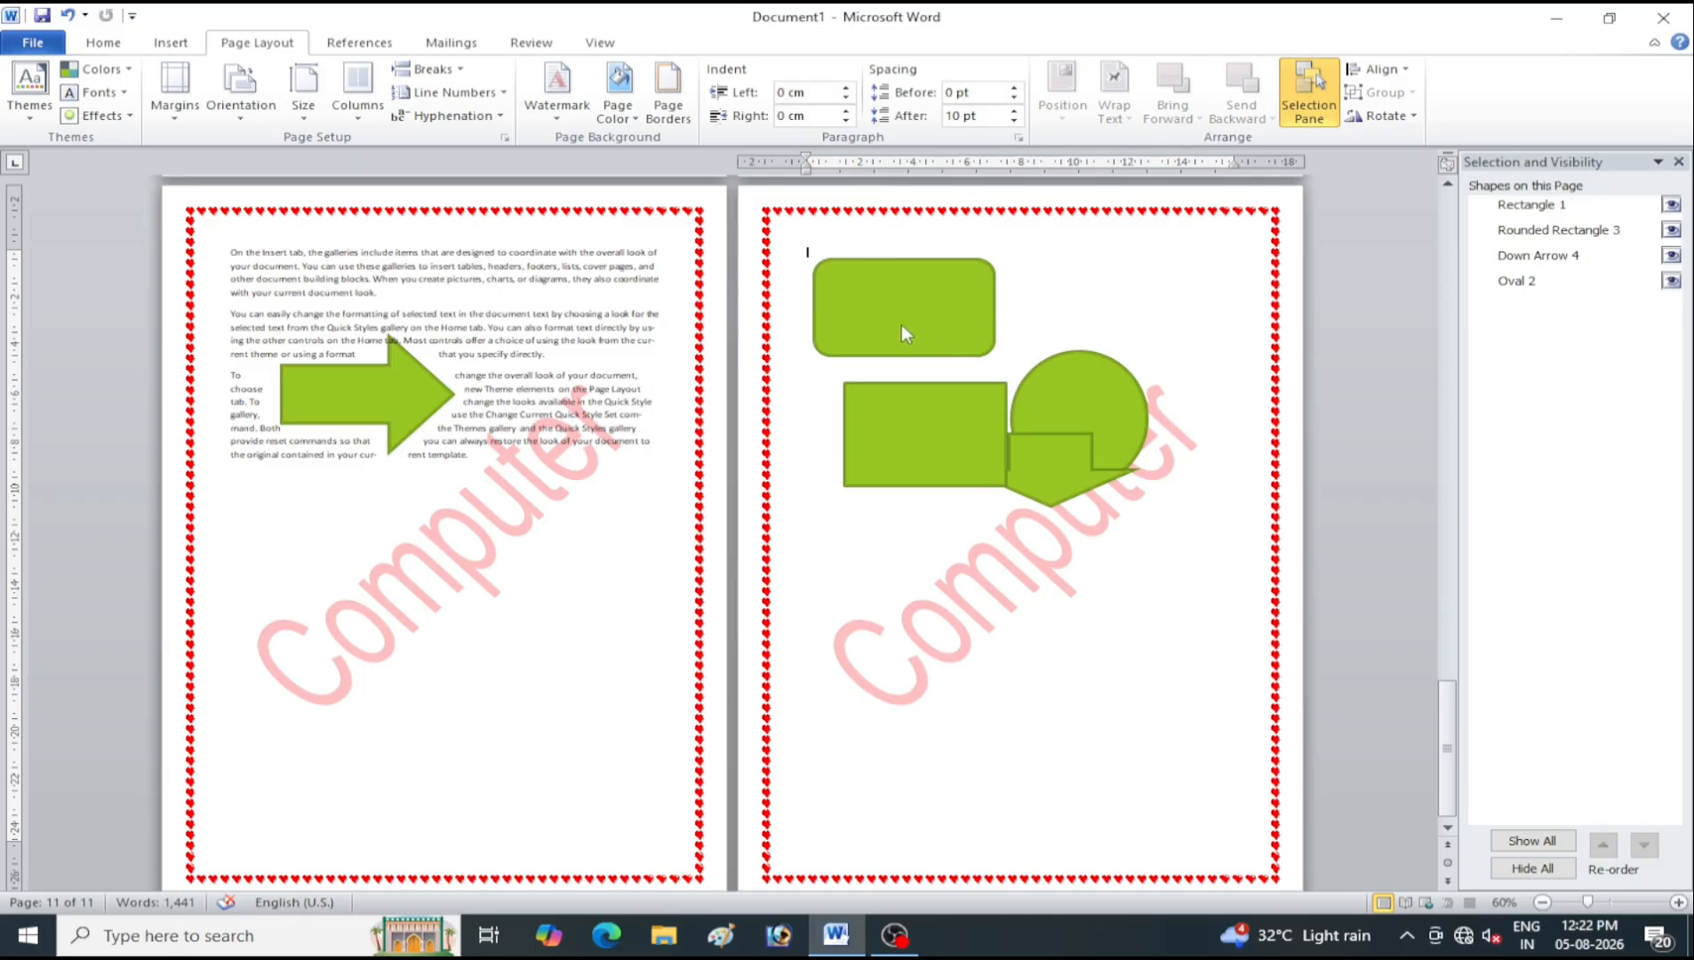
{"action": "mouse_move", "coordinate": [899, 333]}
{"action": "left_mouse_down"}
{"action": "mouse_move", "coordinate": [1128, 334]}
{"action": "mouse_move", "coordinate": [862, 329]}
{"action": "mouse_move", "coordinate": [906, 306]}
{"action": "left_mouse_up"}
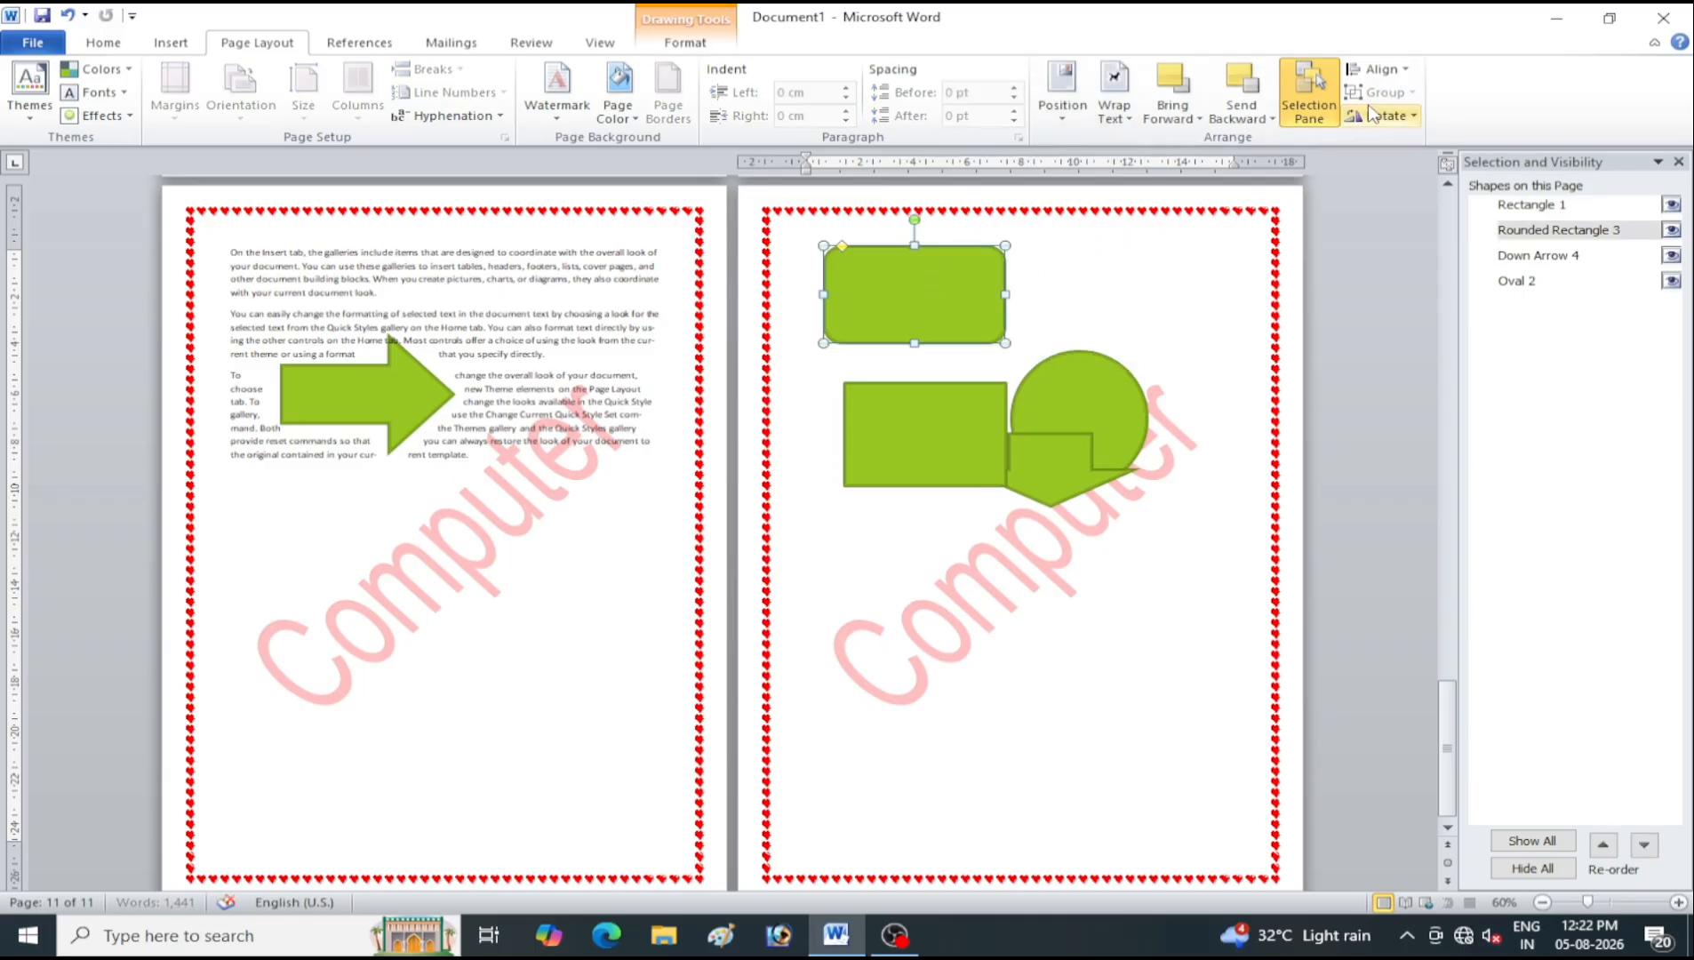
Select the plain rectangle together with the rounded rectangle and try to group them
{"action": "left_click", "coordinate": [949, 428], "text": "shift"}
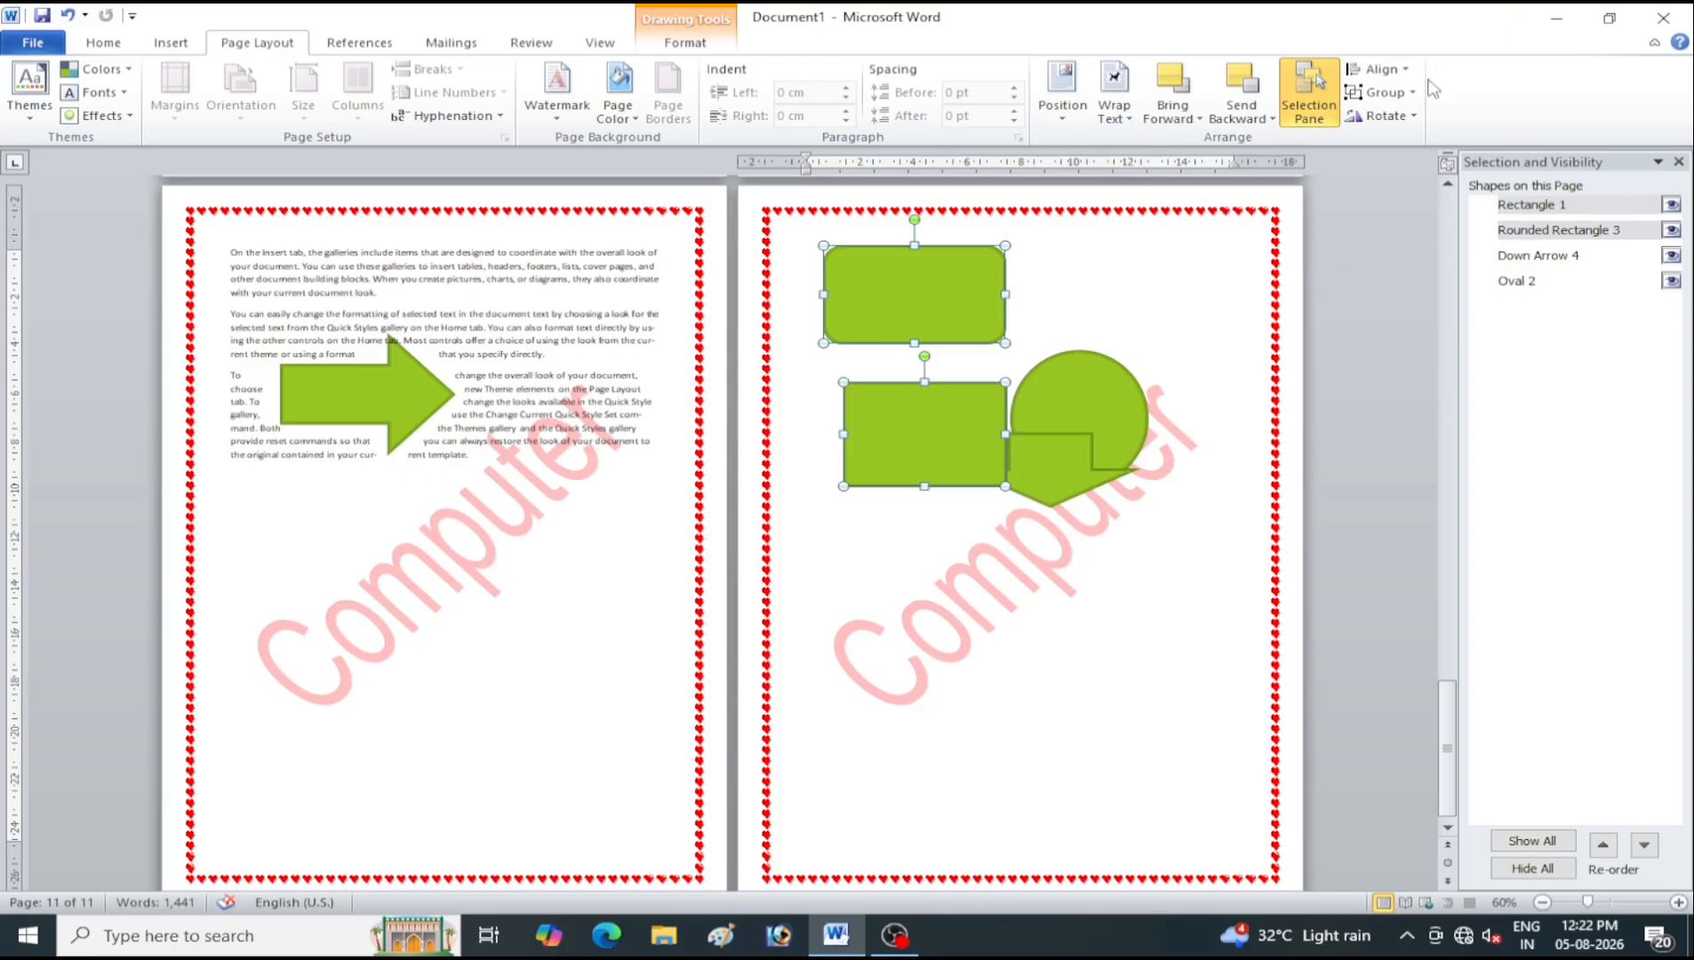
{"action": "left_click", "coordinate": [1379, 92]}
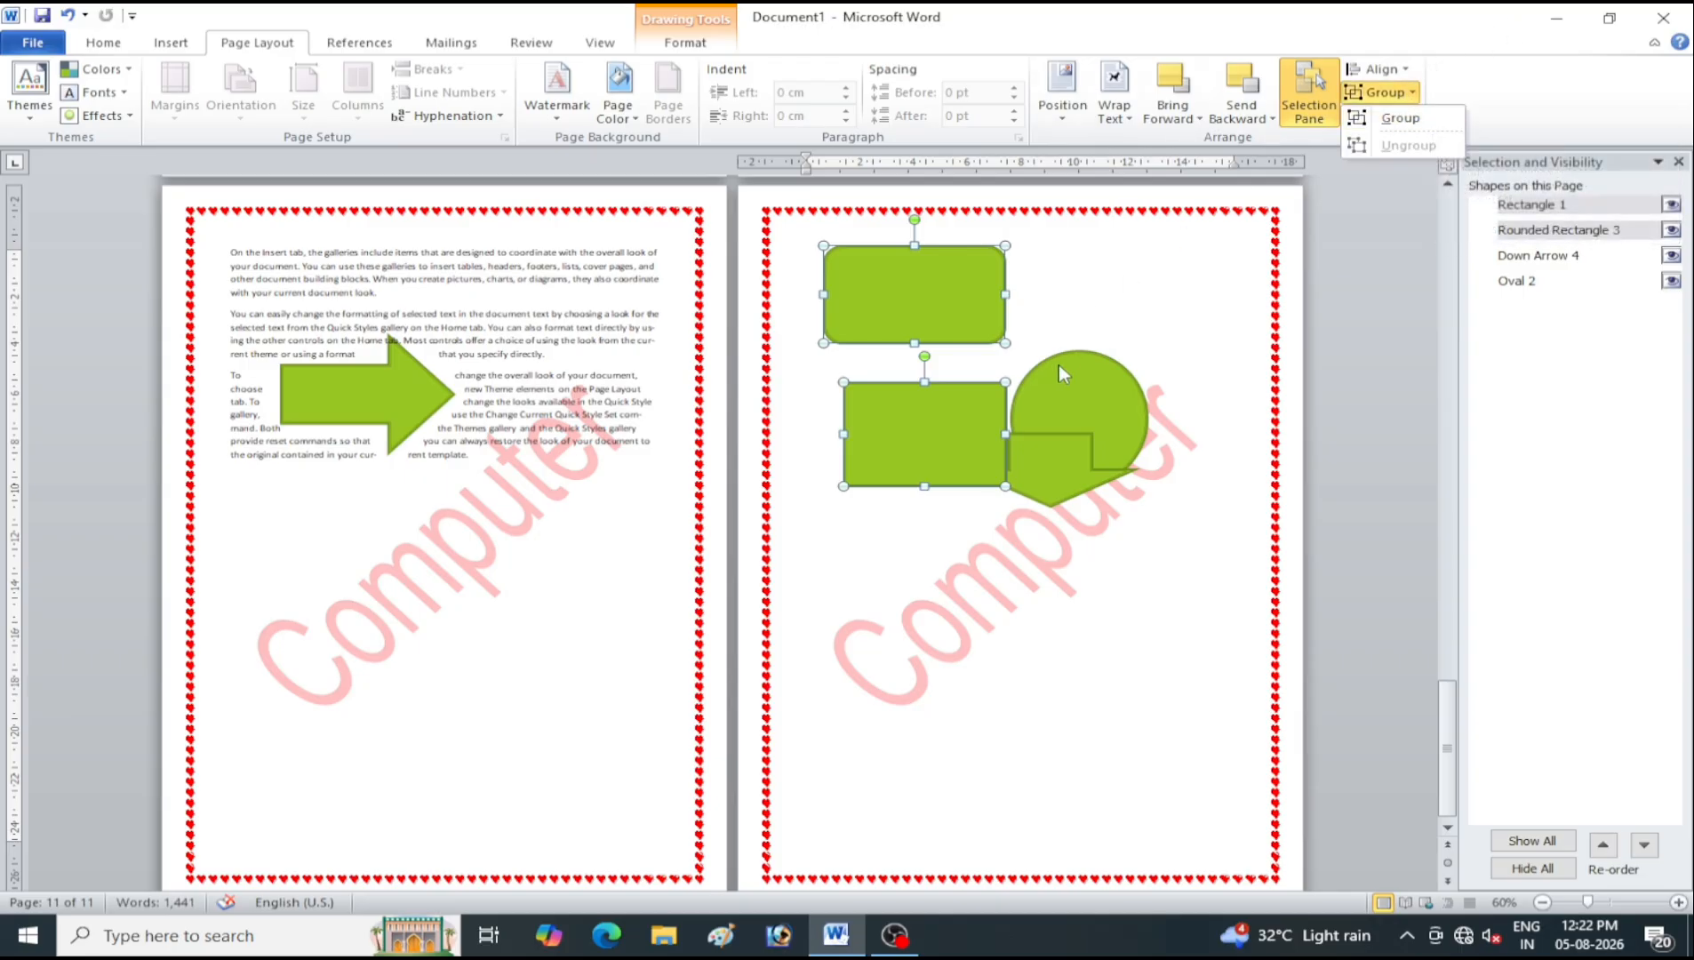
{"action": "left_click", "coordinate": [1037, 408]}
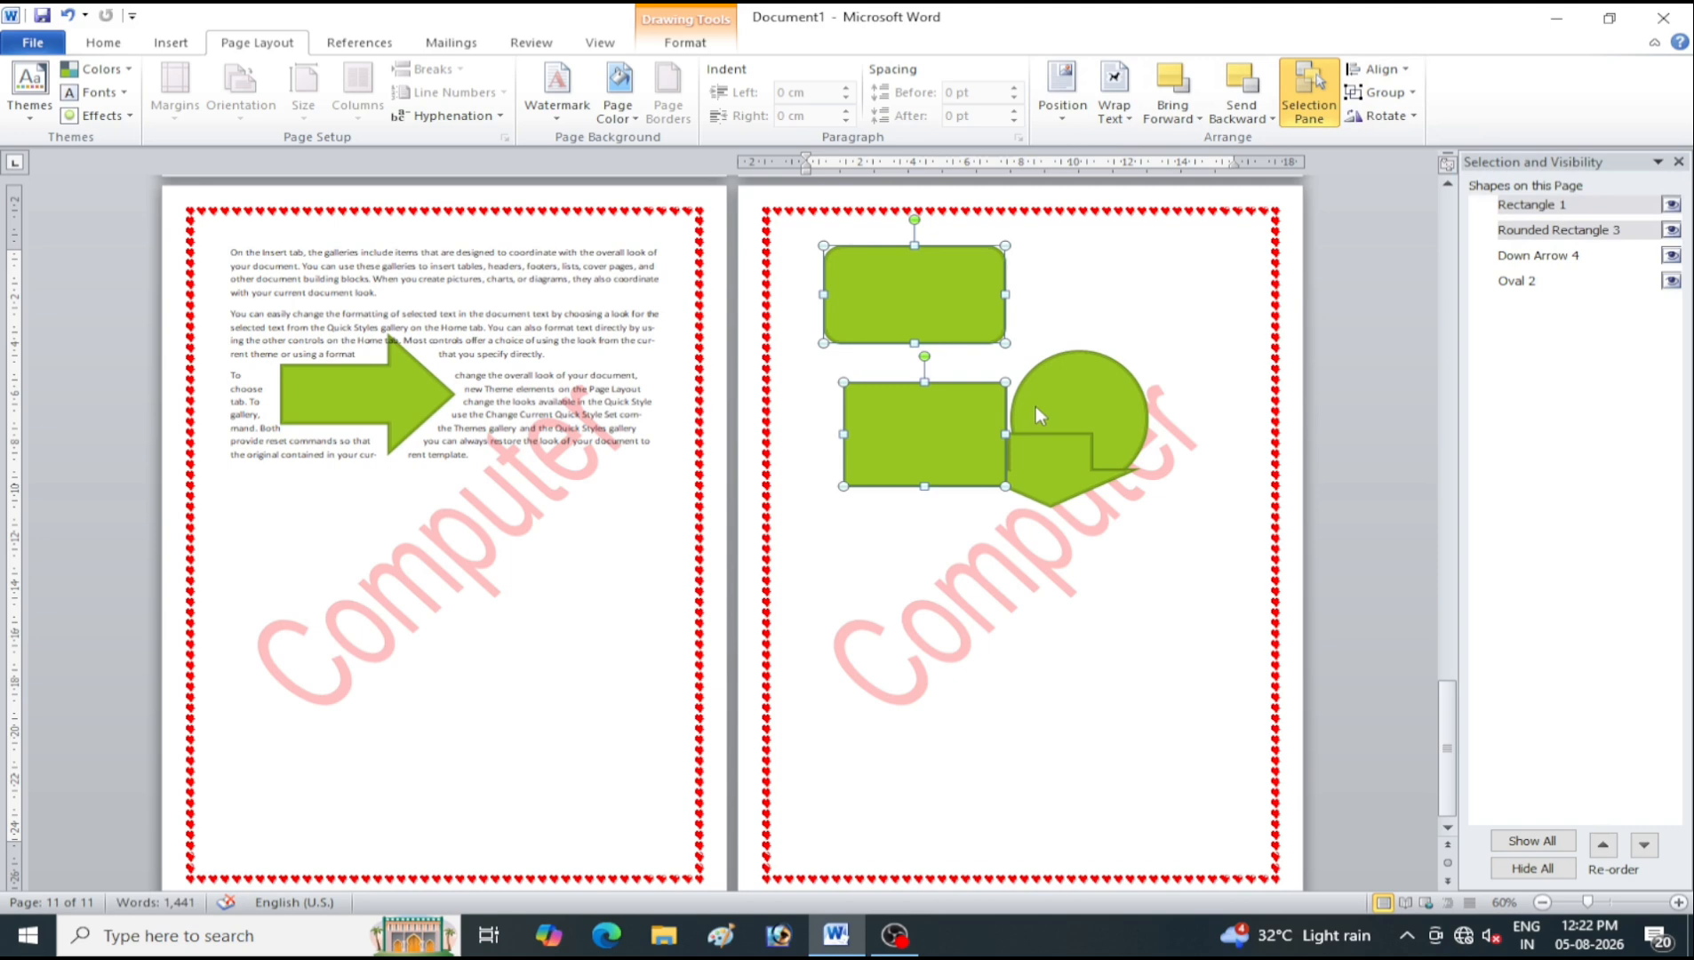
{"action": "key", "text": "ctrl+g"}
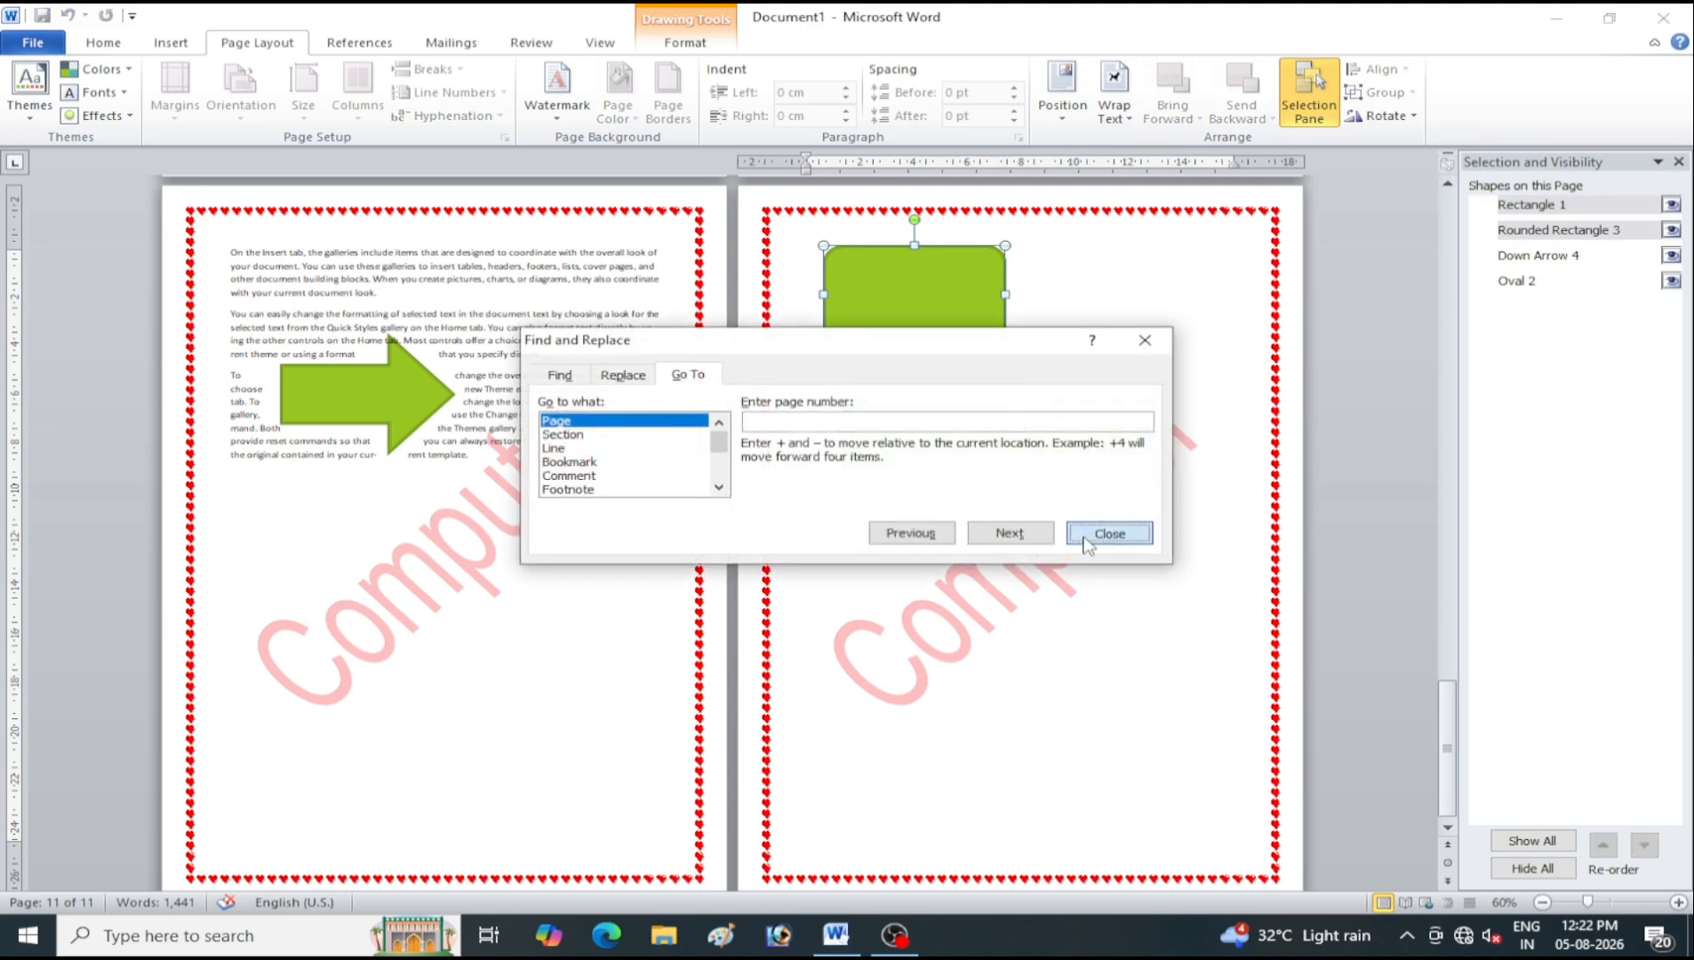
{"action": "left_click", "coordinate": [1108, 533]}
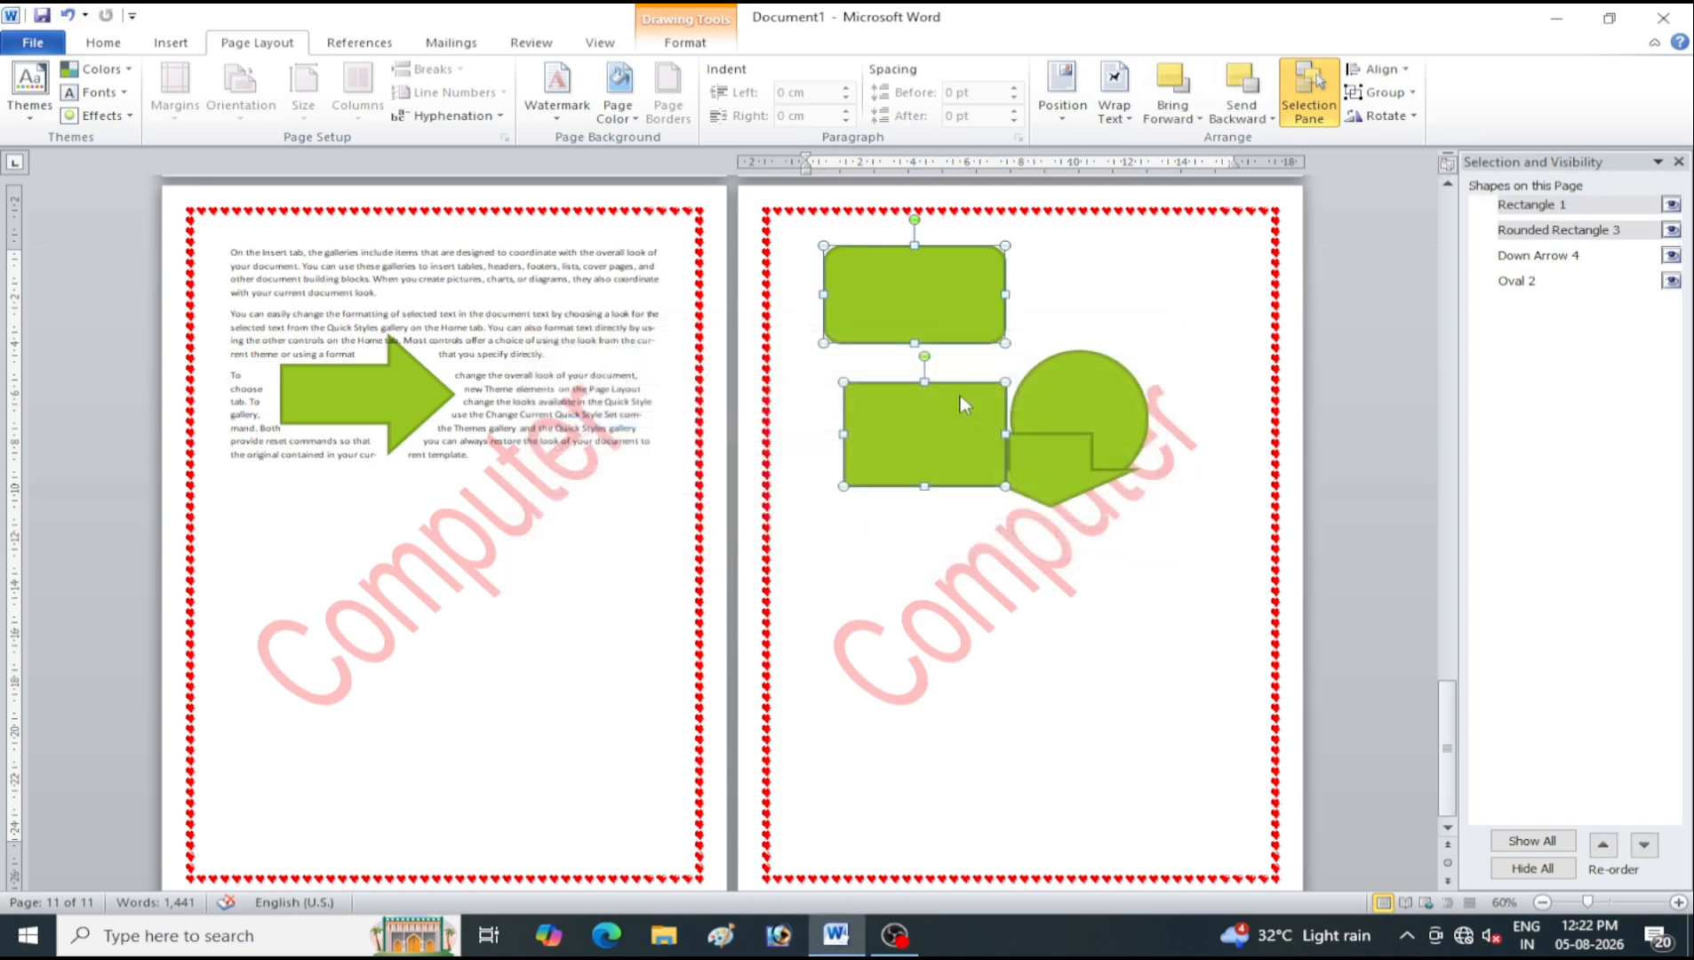
{"action": "left_click", "coordinate": [1386, 96]}
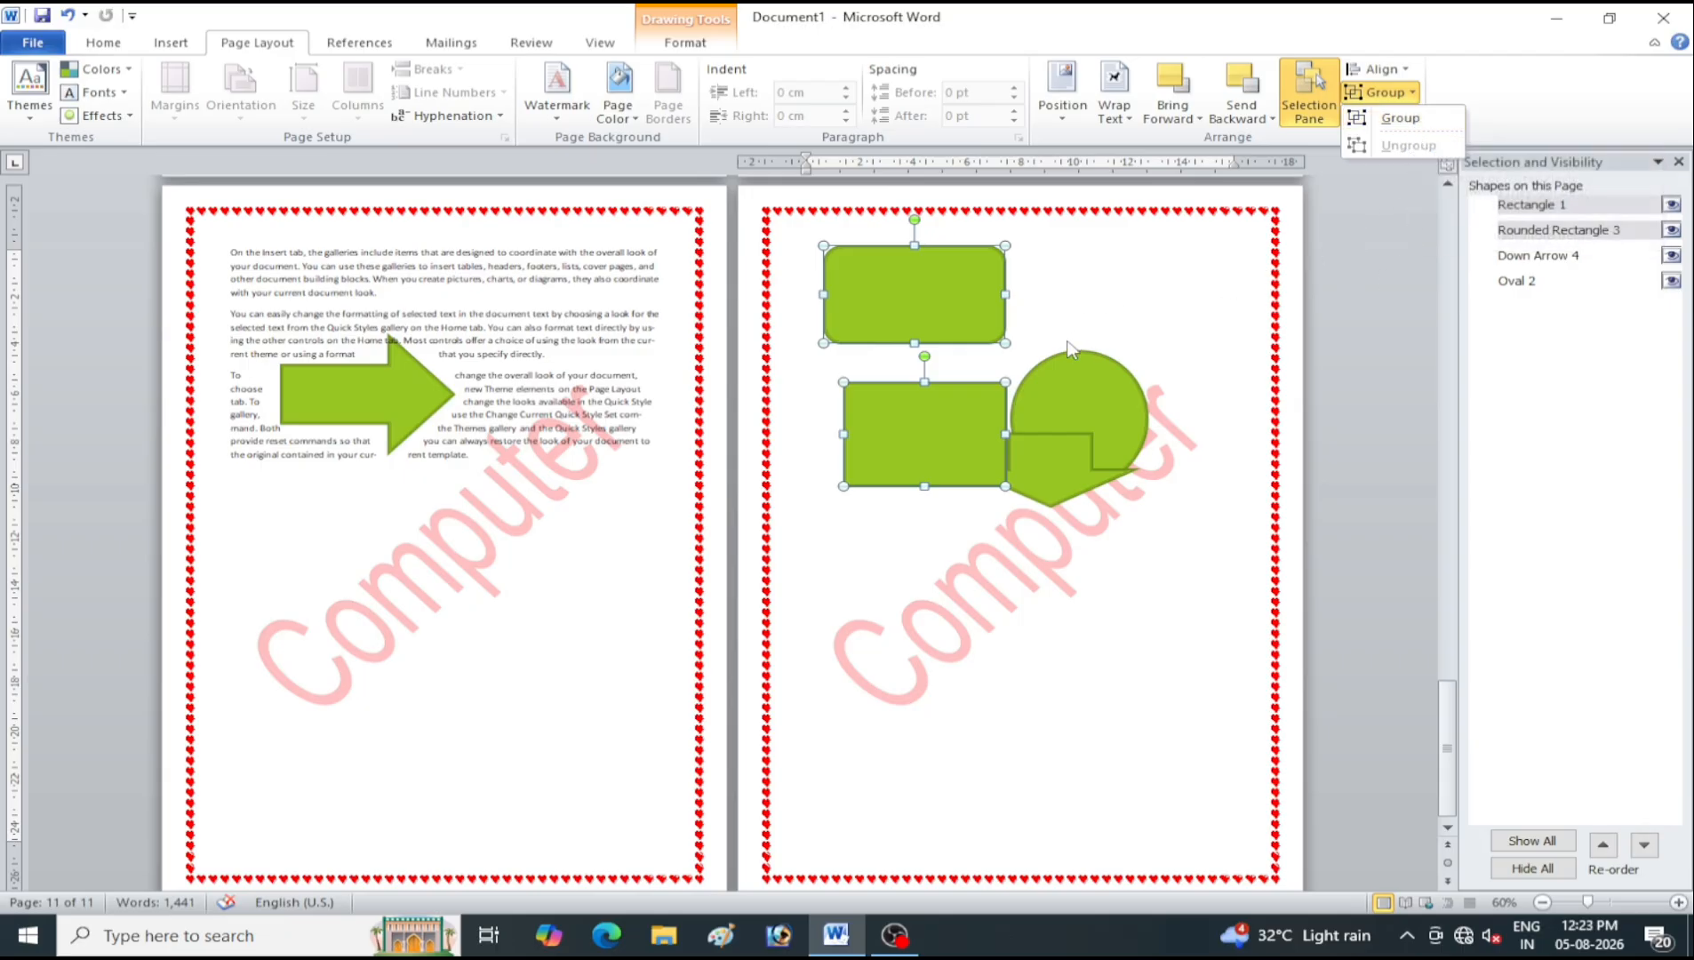
{"action": "left_click", "coordinate": [1176, 297]}
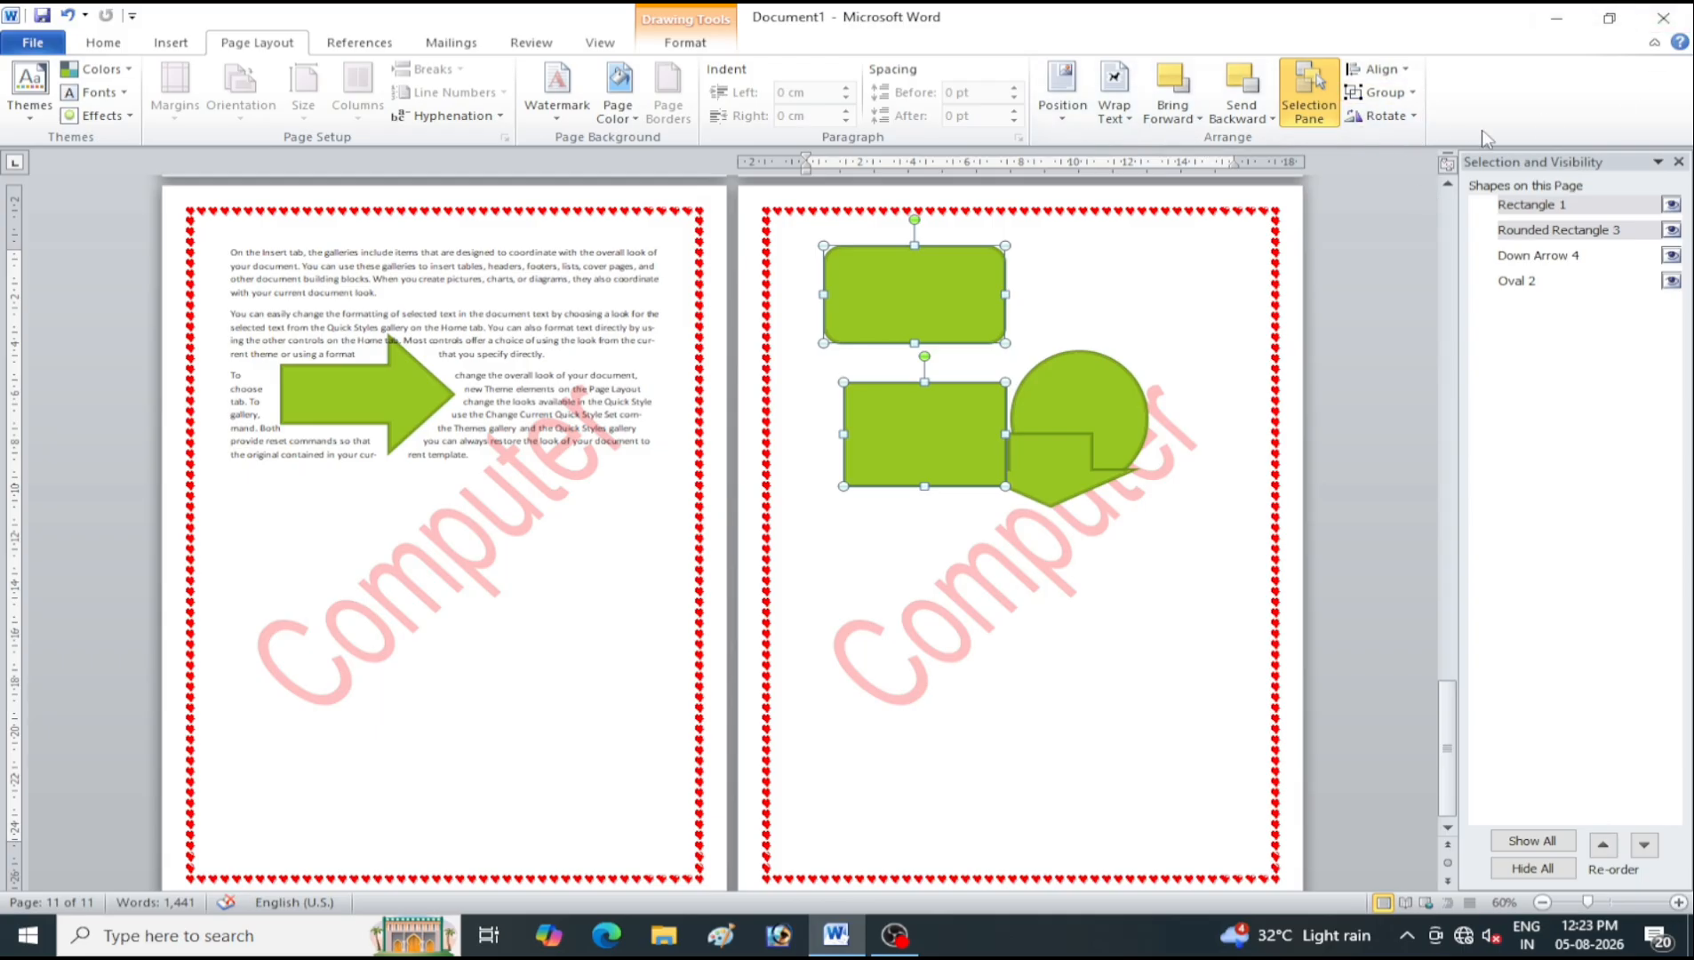
Group the two selected rectangles and move the group down and slightly to the left
{"action": "key", "text": "alt"}
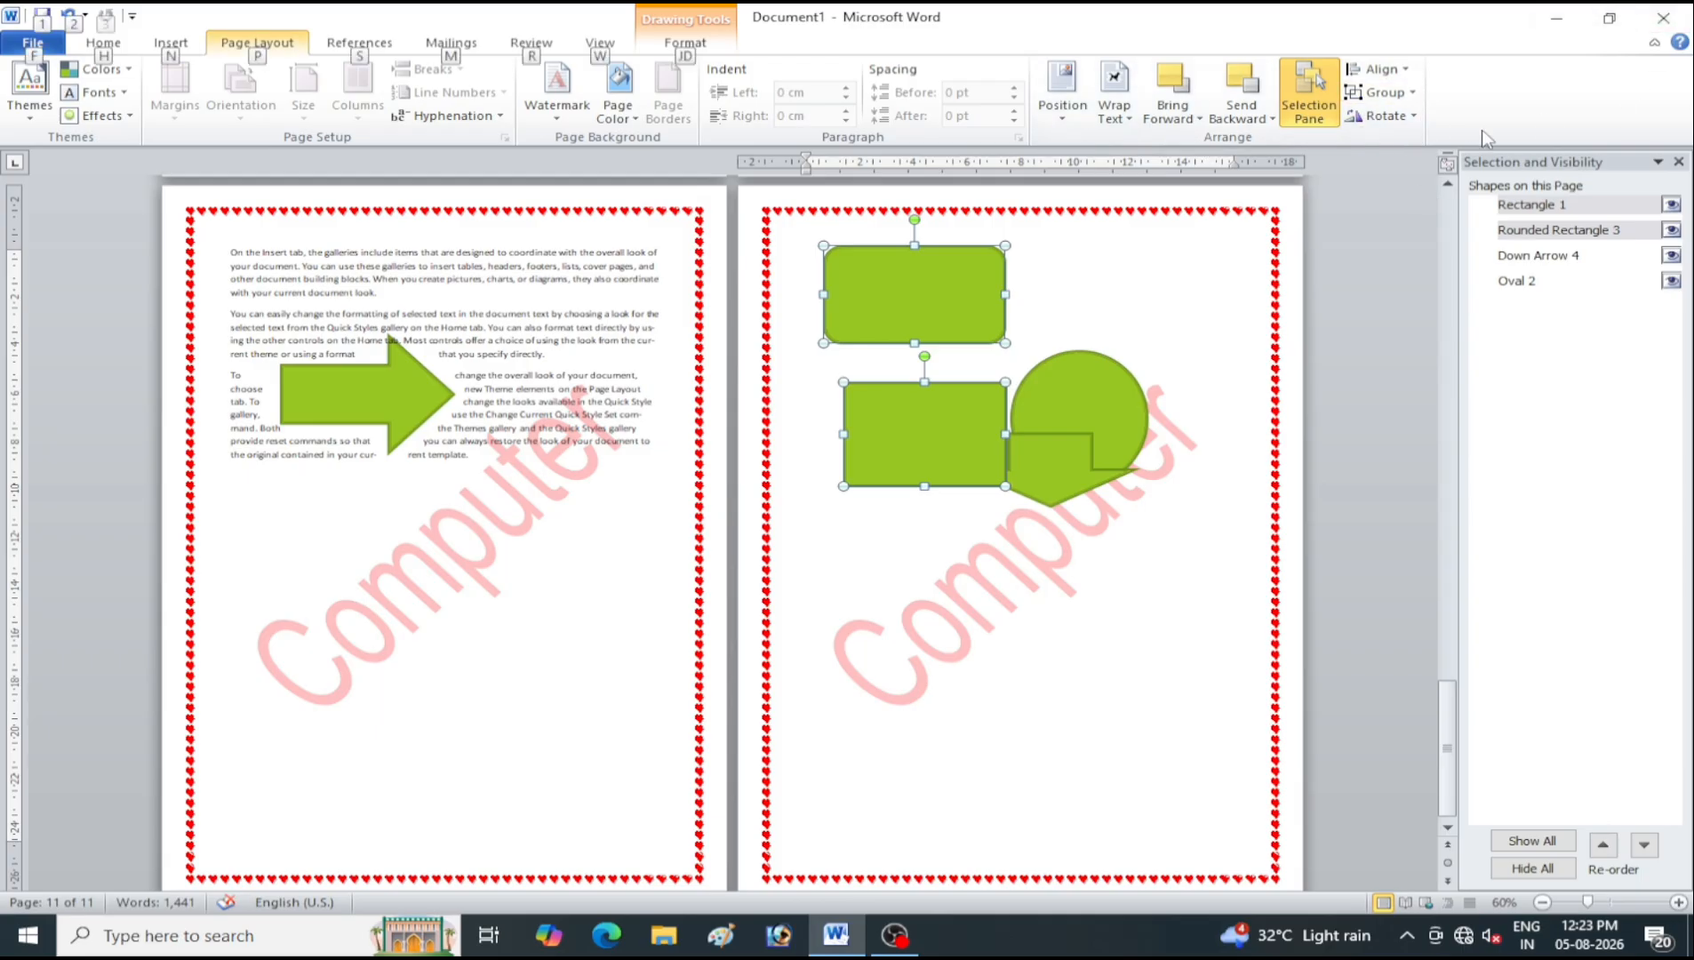
{"action": "key", "text": "p"}
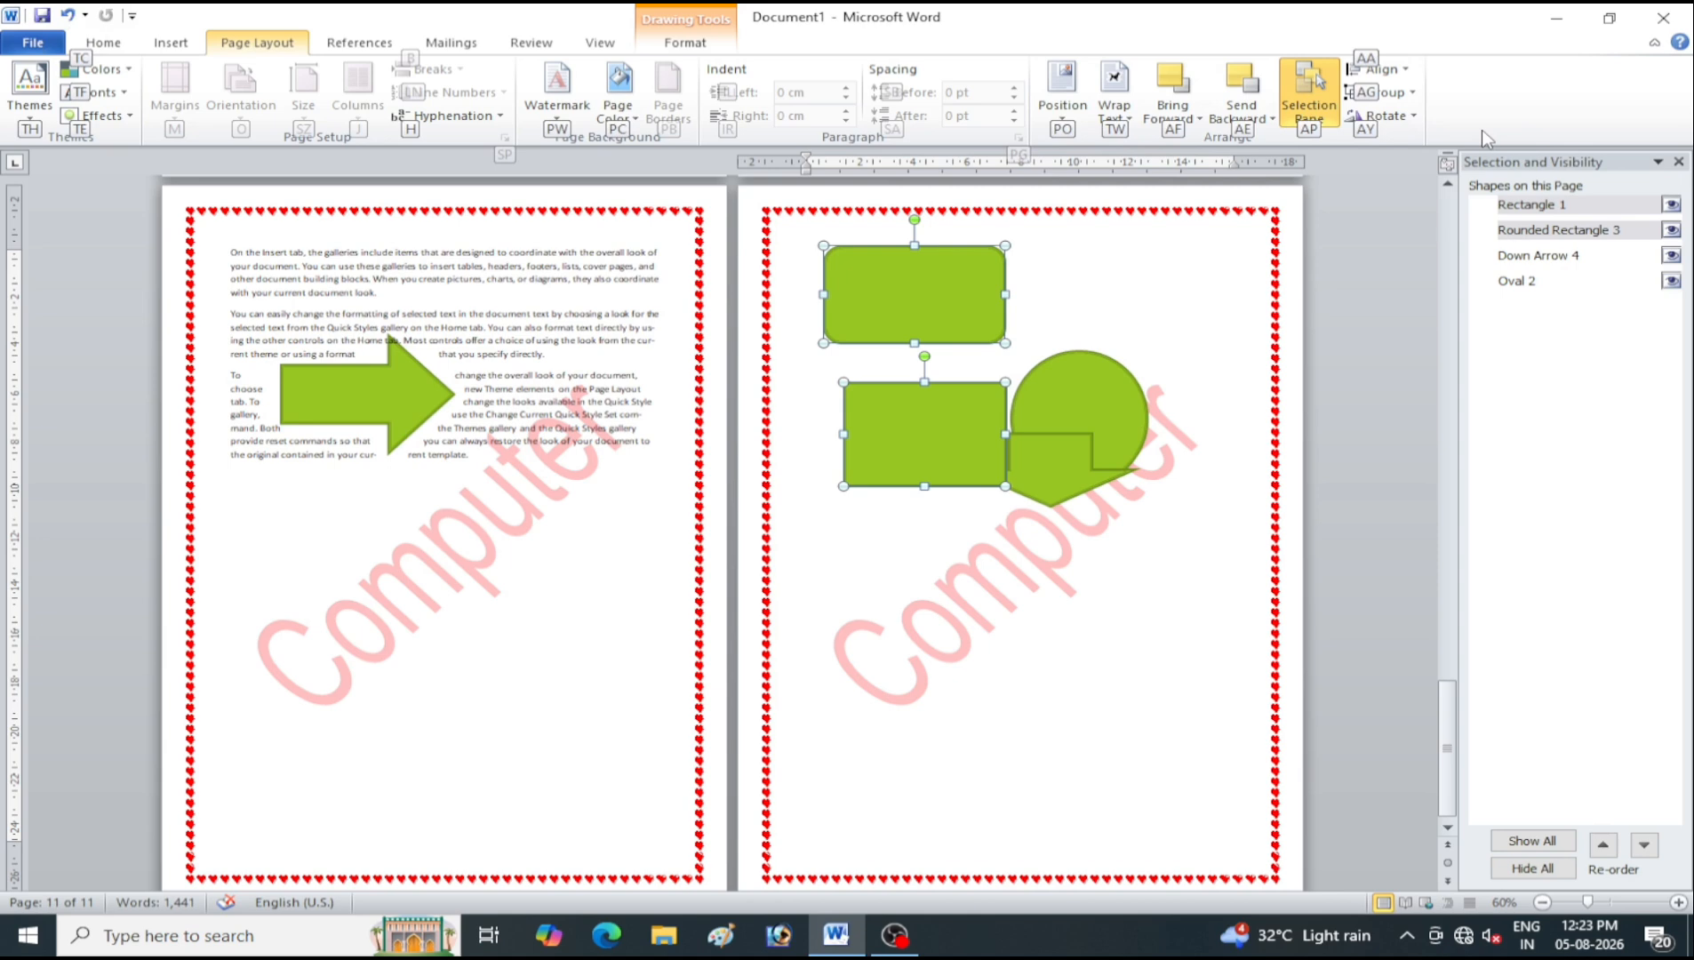
{"action": "key", "text": "a"}
{"action": "key", "text": "g"}
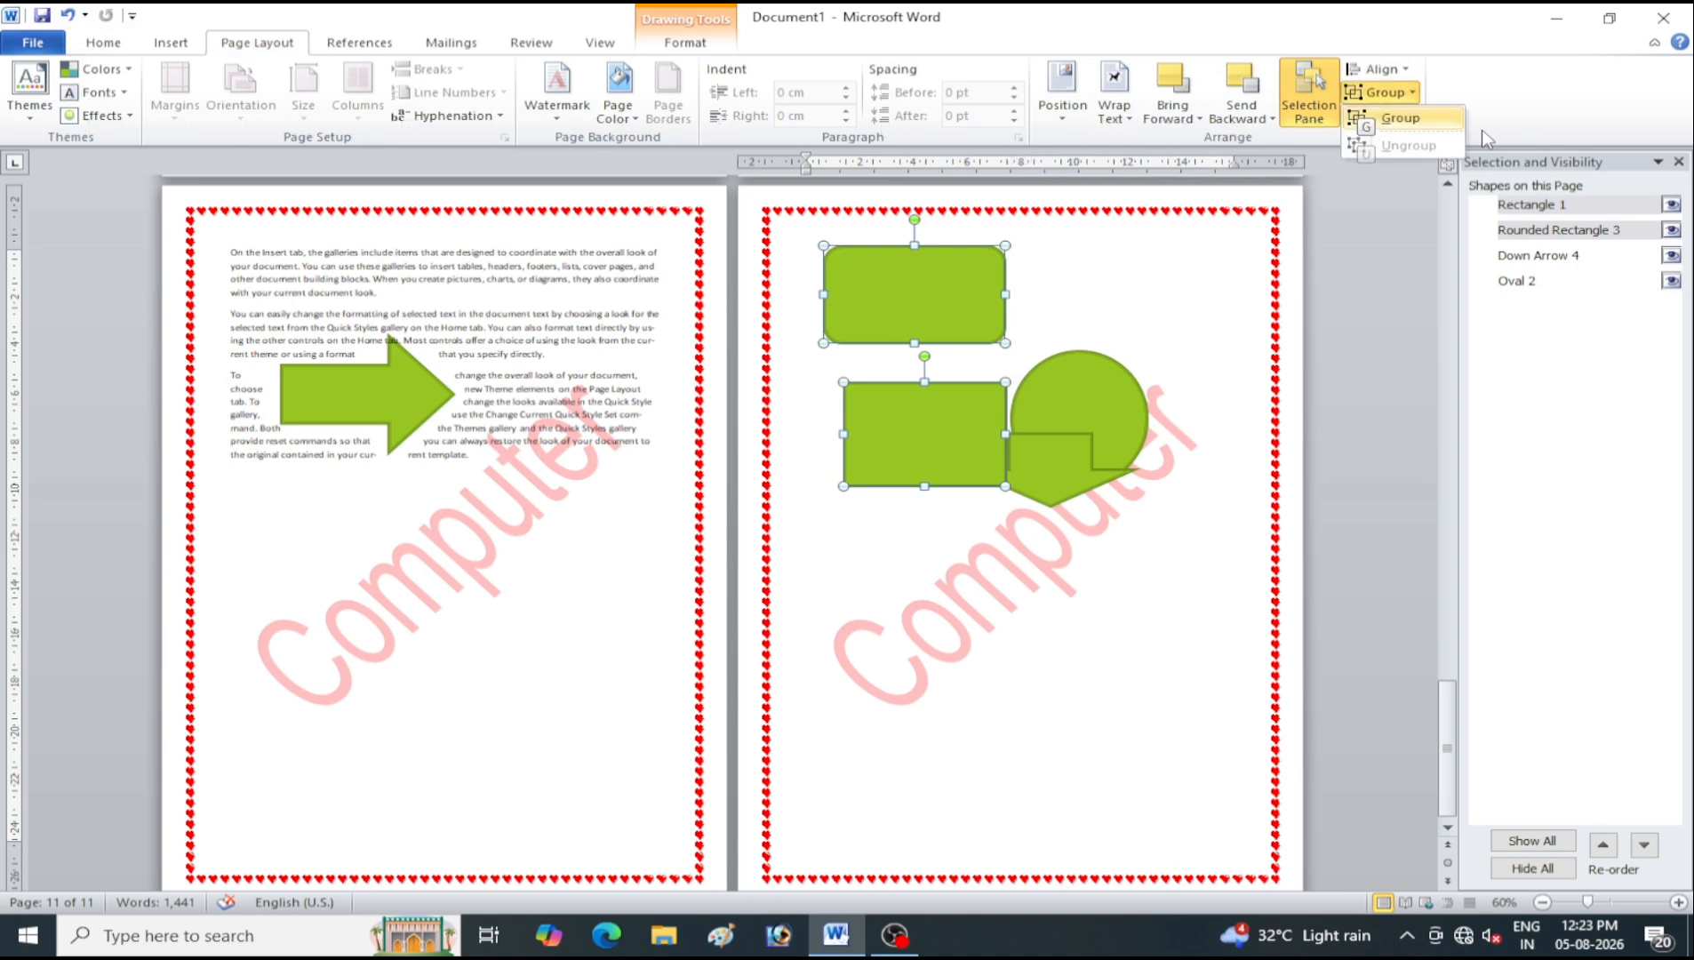
{"action": "key", "text": "g"}
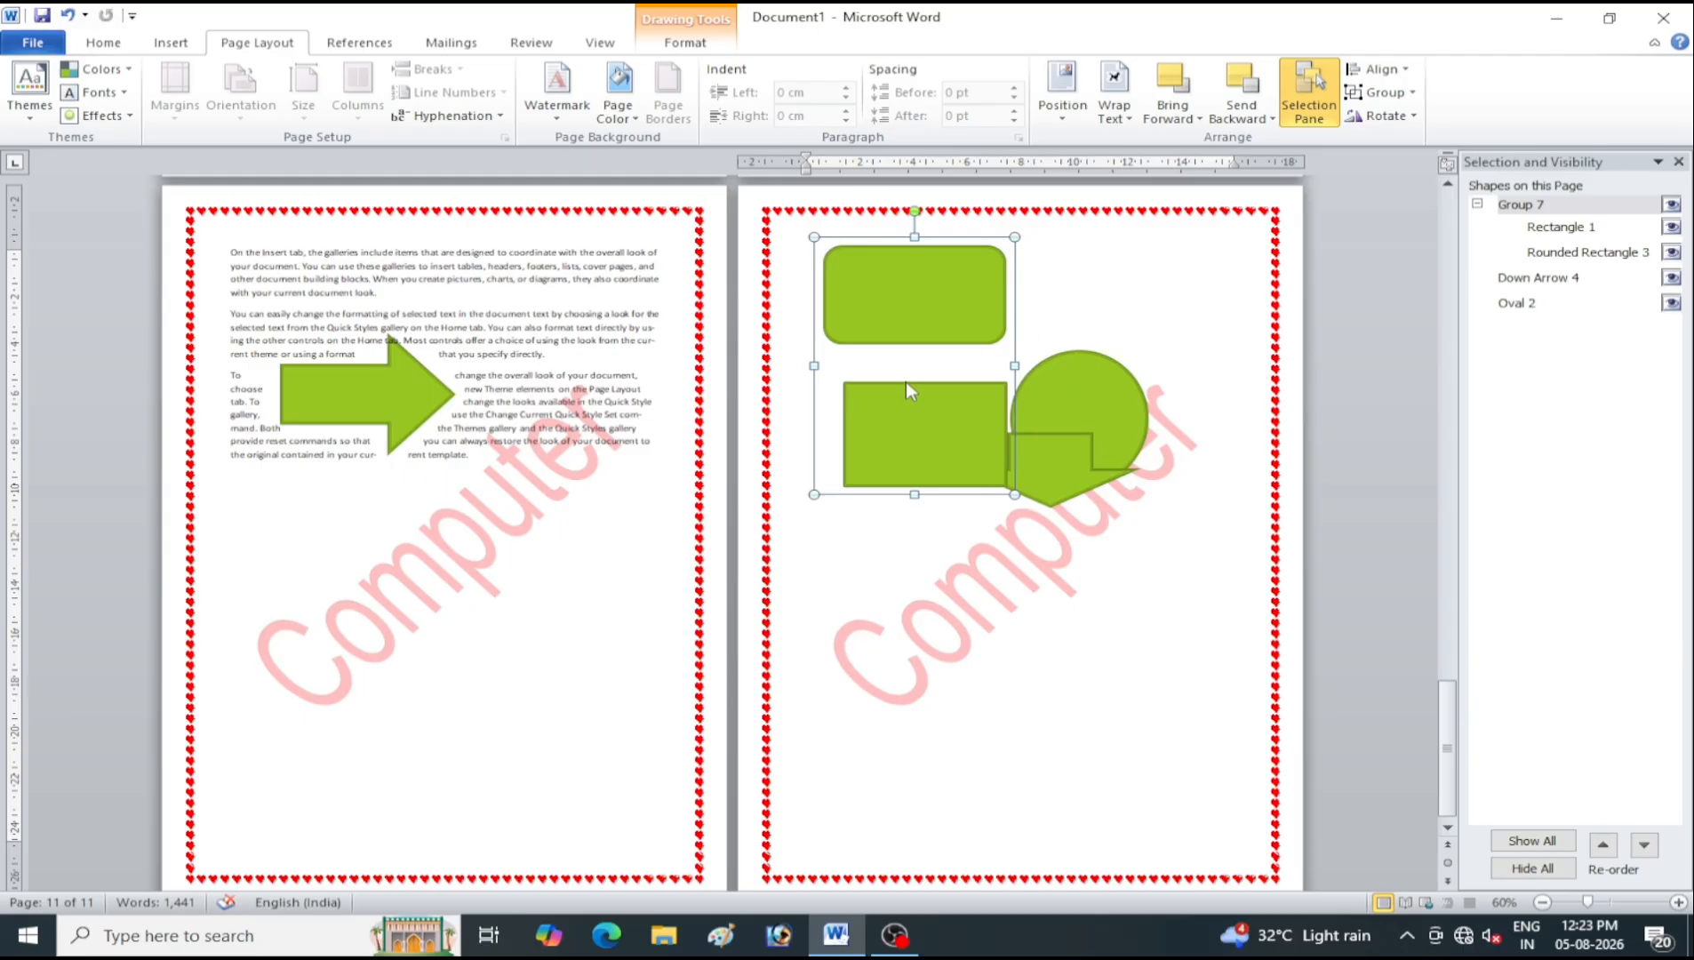
{"action": "left_click_drag", "start_coordinate": [921, 329], "coordinate": [901, 357]}
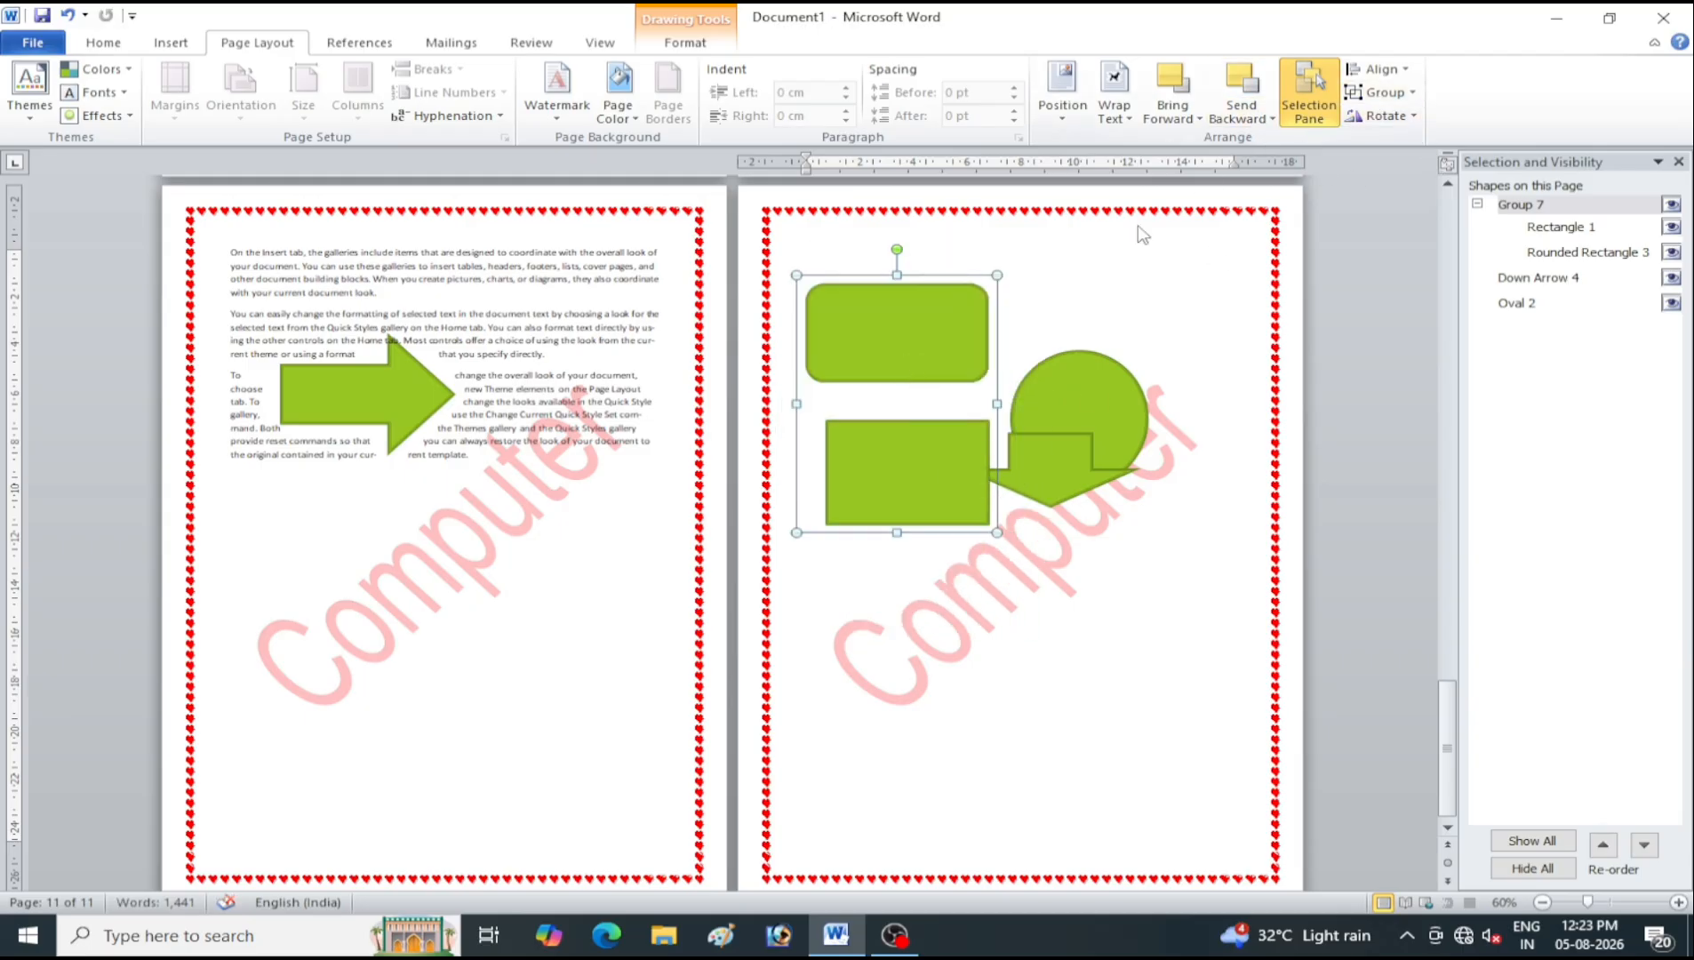
Ungroup the two rectangles again and select the circle
{"action": "left_click", "coordinate": [1382, 93]}
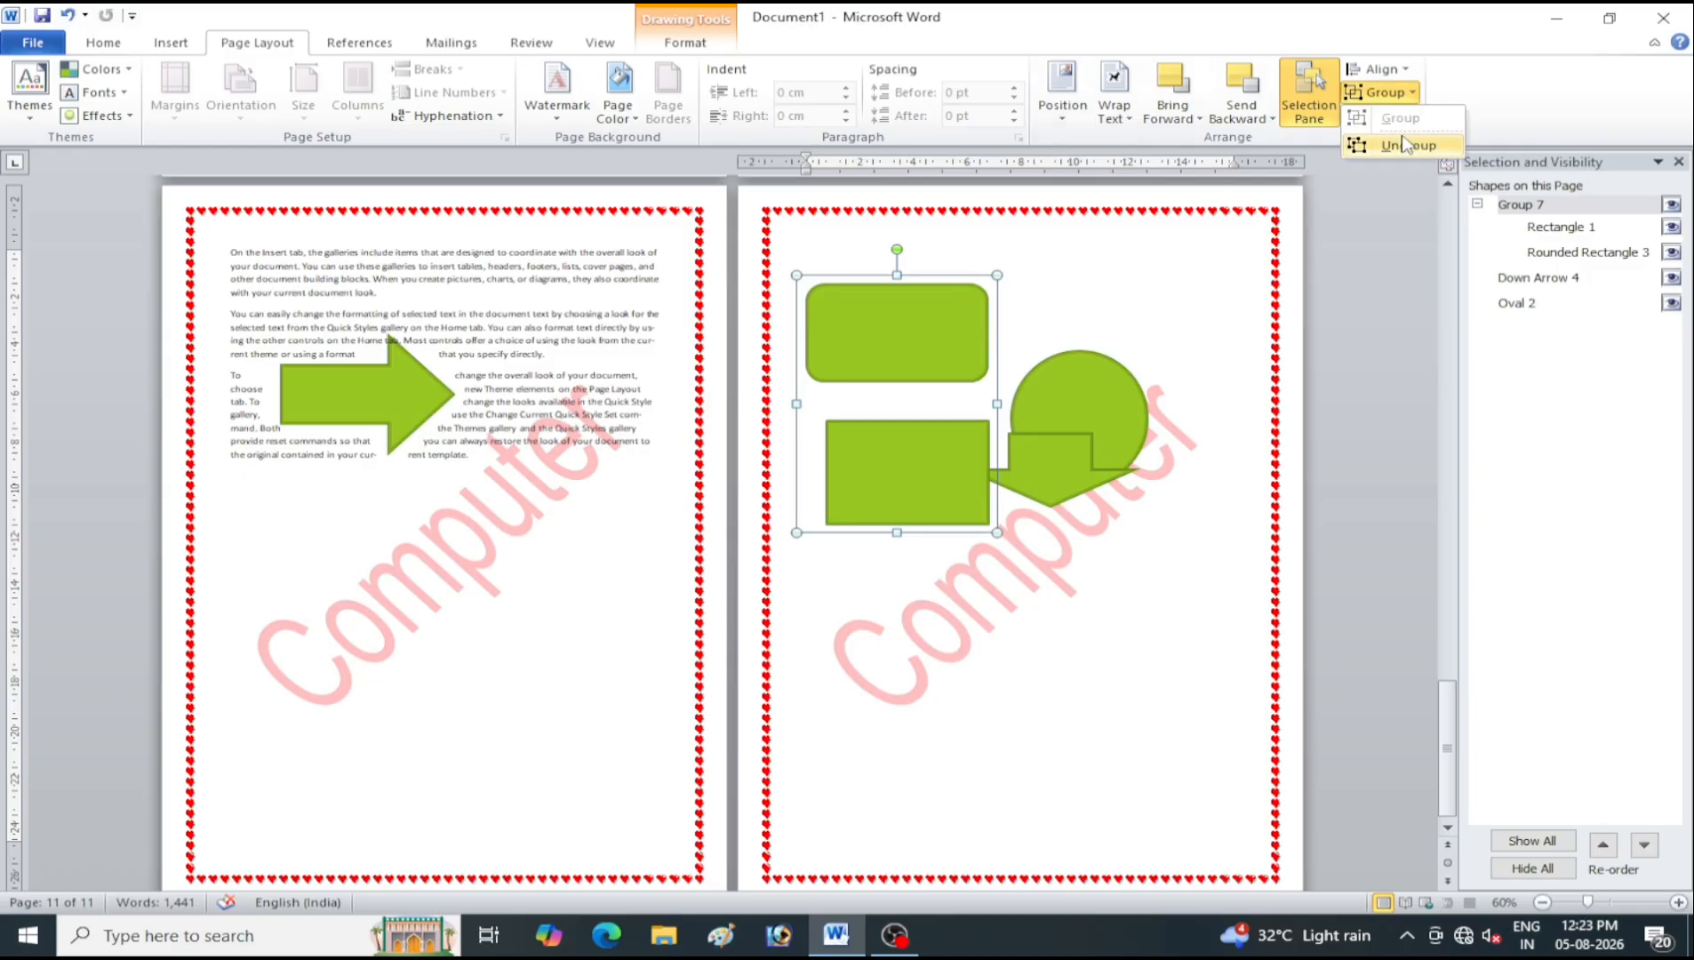
{"action": "left_click", "coordinate": [1407, 145]}
{"action": "left_click", "coordinate": [1085, 417]}
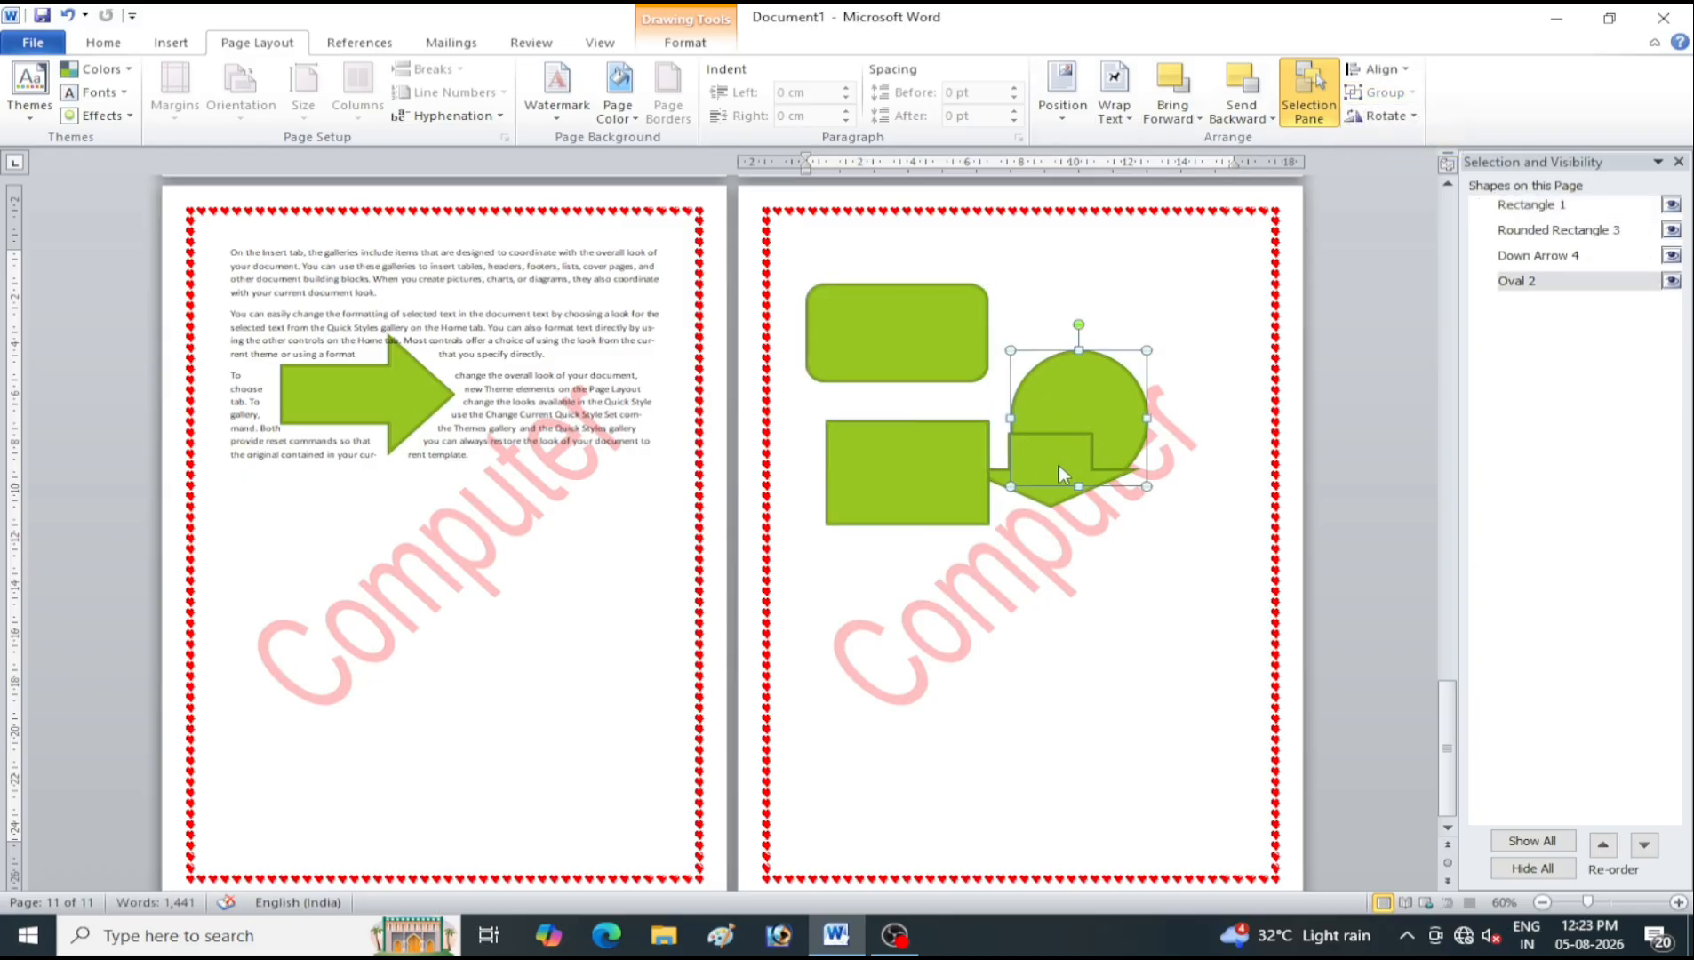
Move the down arrow out from behind the circle to the empty area below it
{"action": "left_click", "coordinate": [1054, 480]}
{"action": "left_click_drag", "start_coordinate": [1051, 479], "coordinate": [1079, 617]}
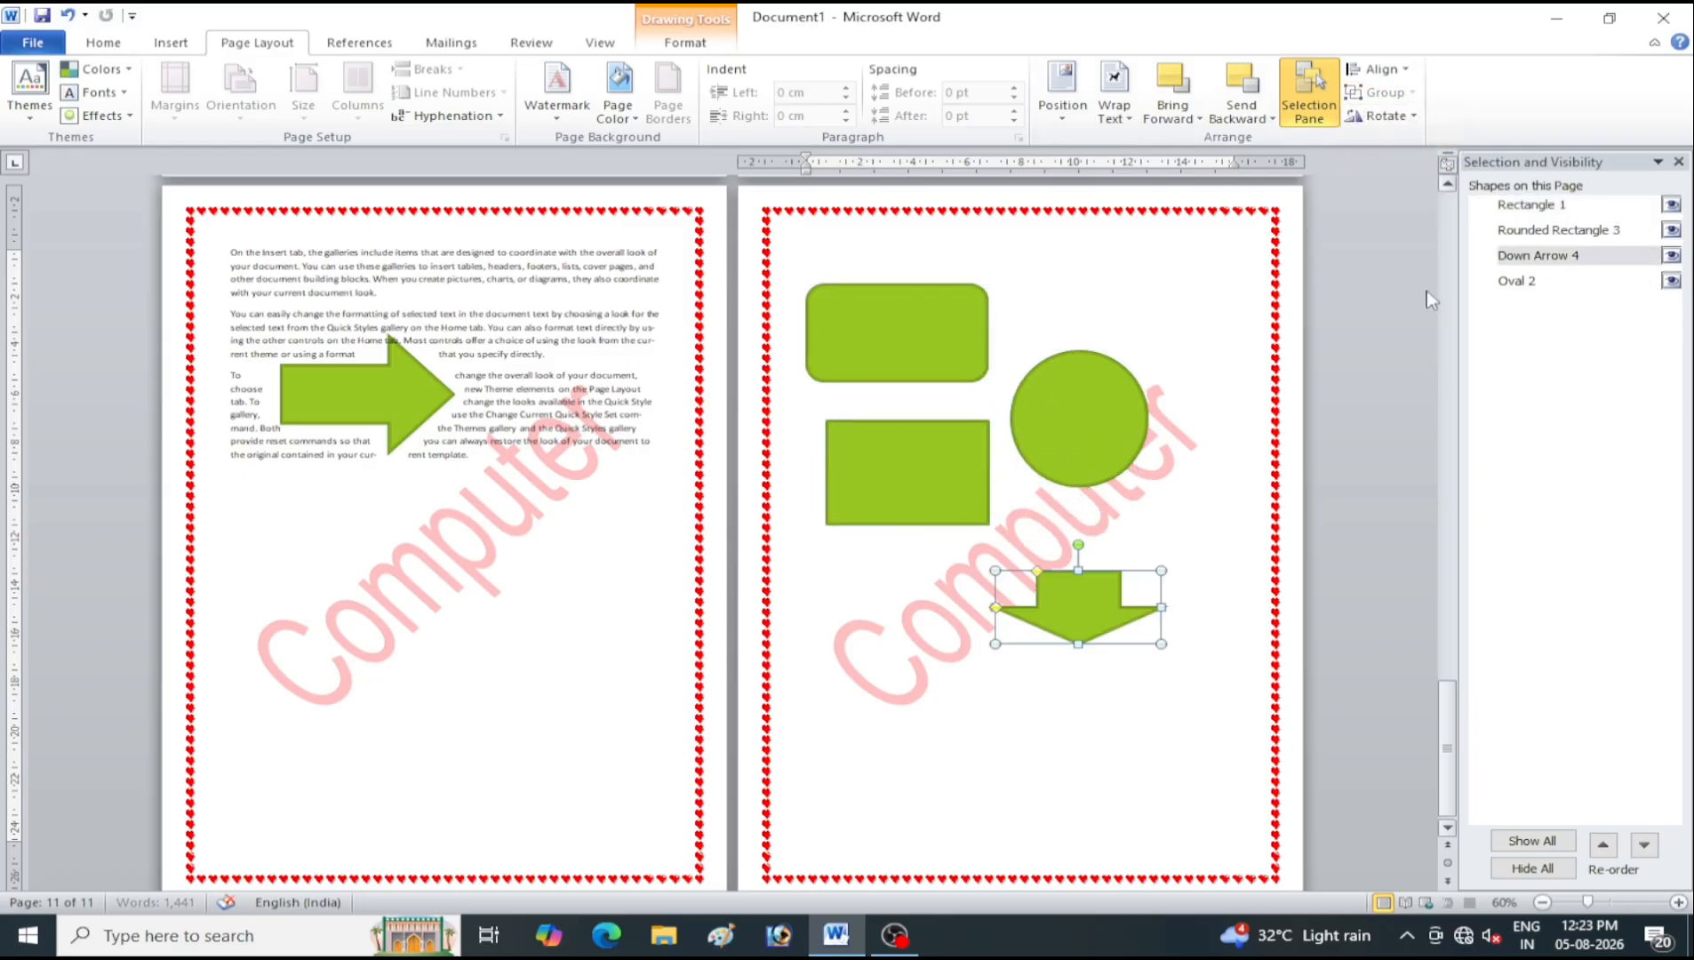
Rotate the down arrow right 90°, and rotate it back left 90°
{"action": "left_click", "coordinate": [1414, 117]}
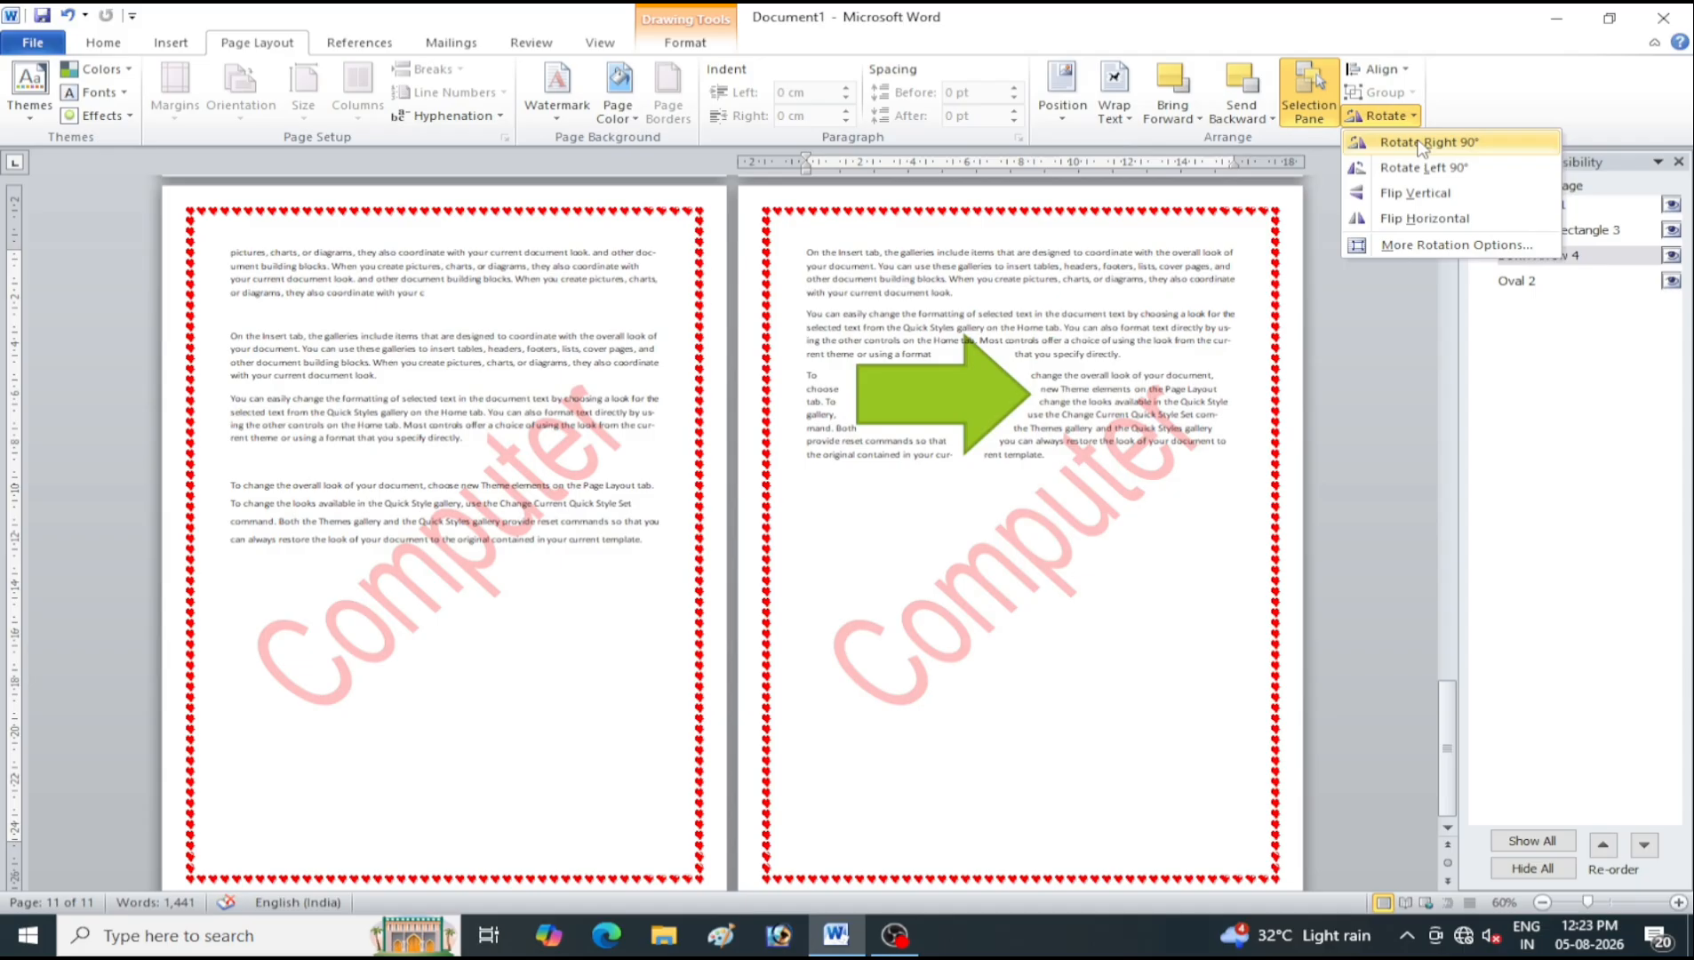
{"action": "left_click", "coordinate": [1422, 144]}
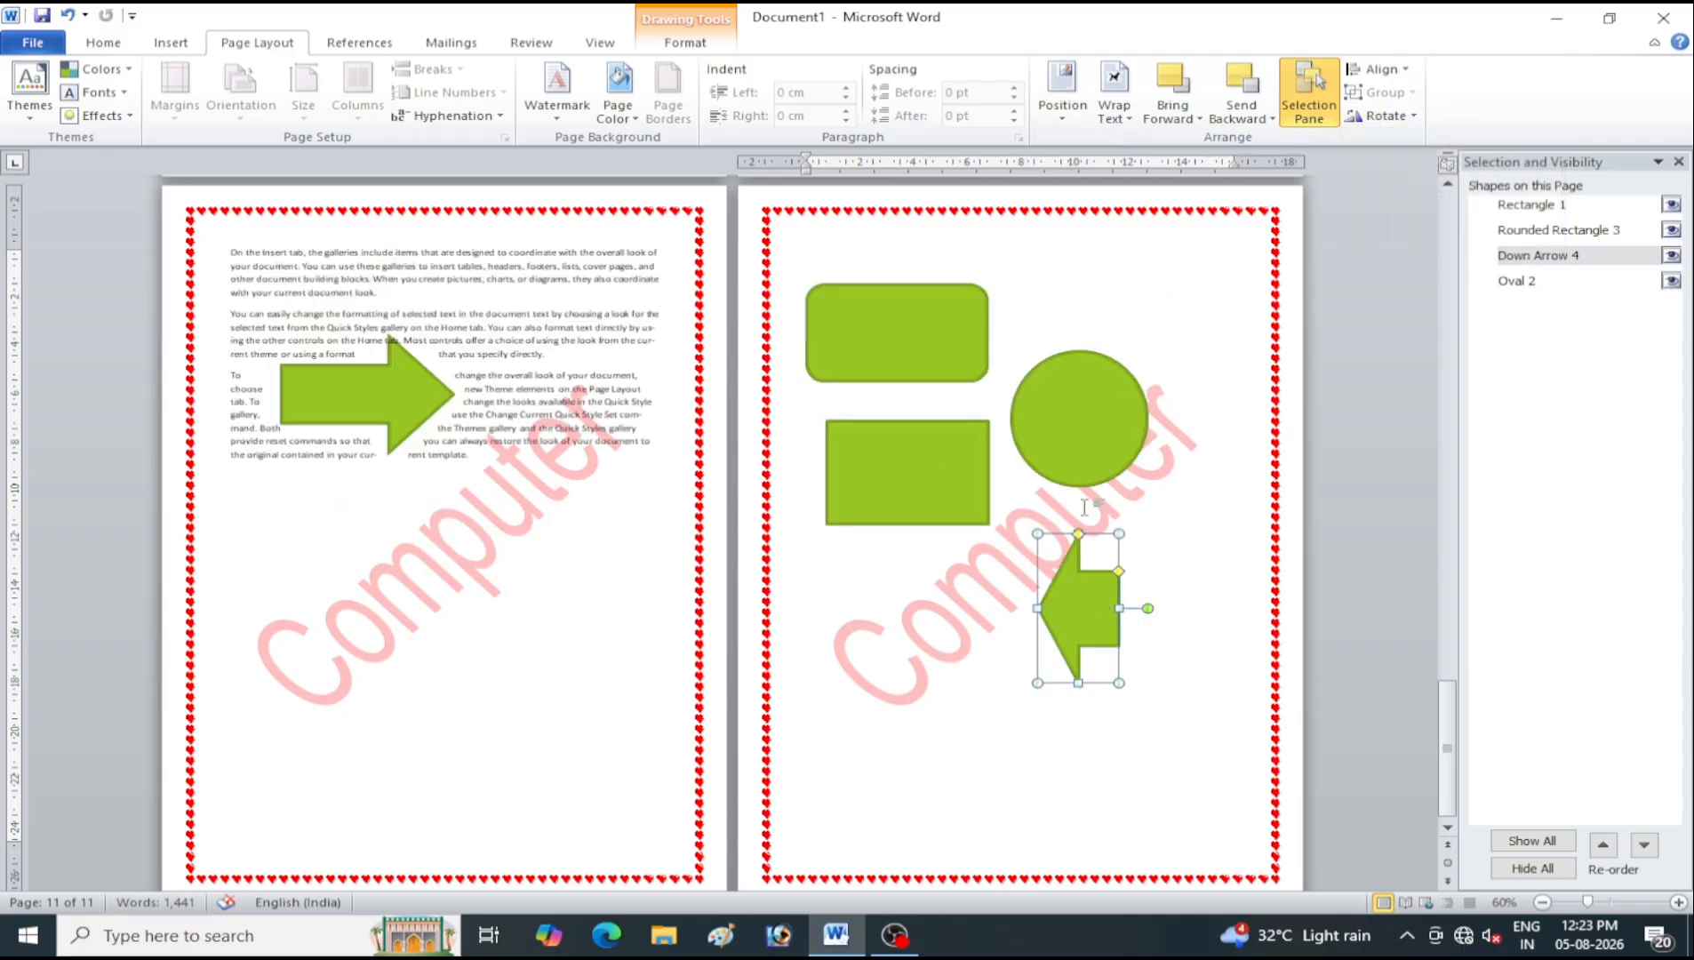
{"action": "left_click", "coordinate": [1391, 115]}
{"action": "left_click", "coordinate": [1422, 169]}
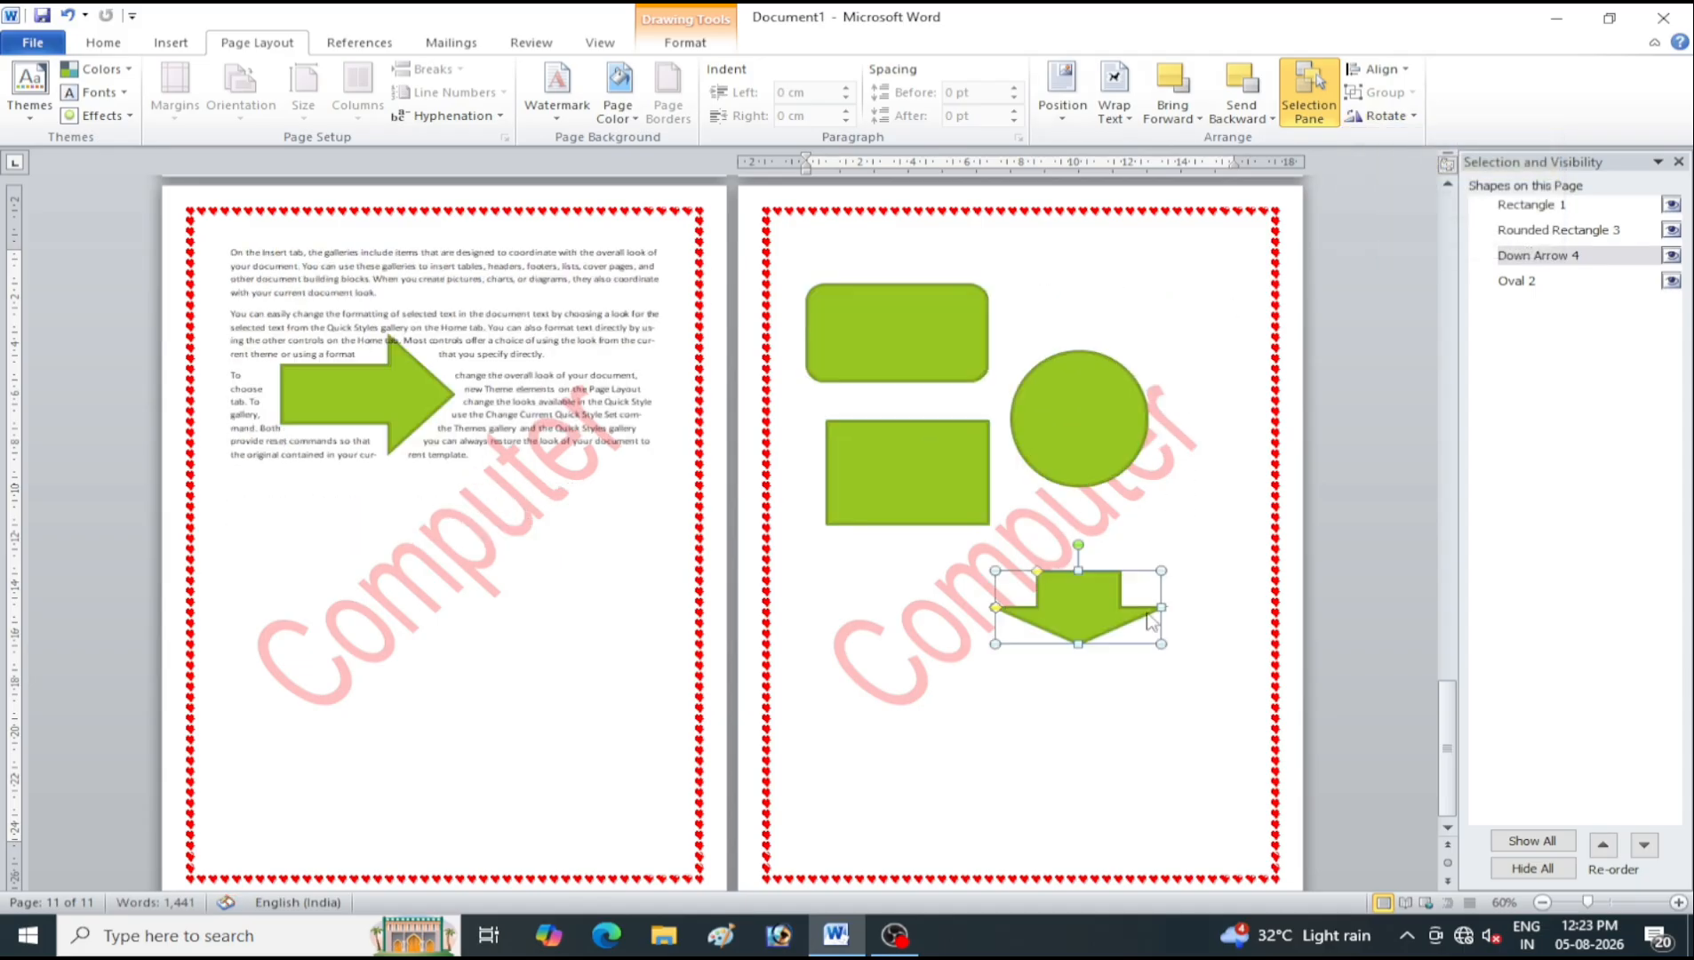
Flip the down arrow vertically so it points up, and flip it horizontally
{"action": "left_click", "coordinate": [1391, 117]}
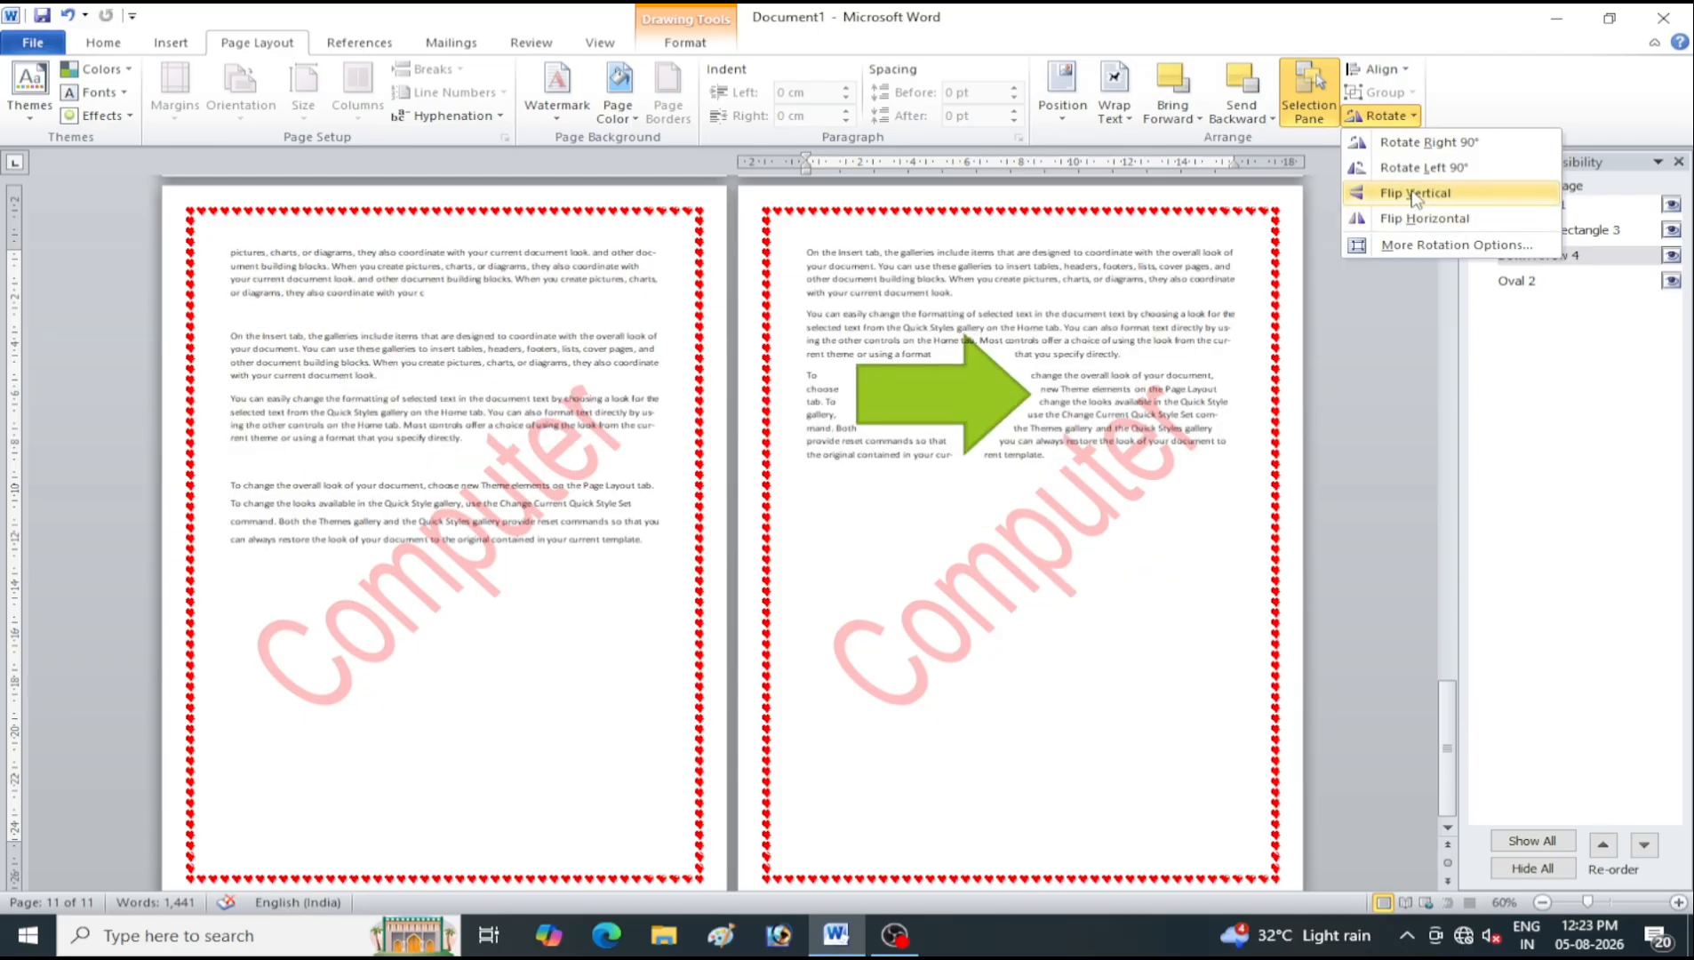
{"action": "left_click", "coordinate": [1422, 196]}
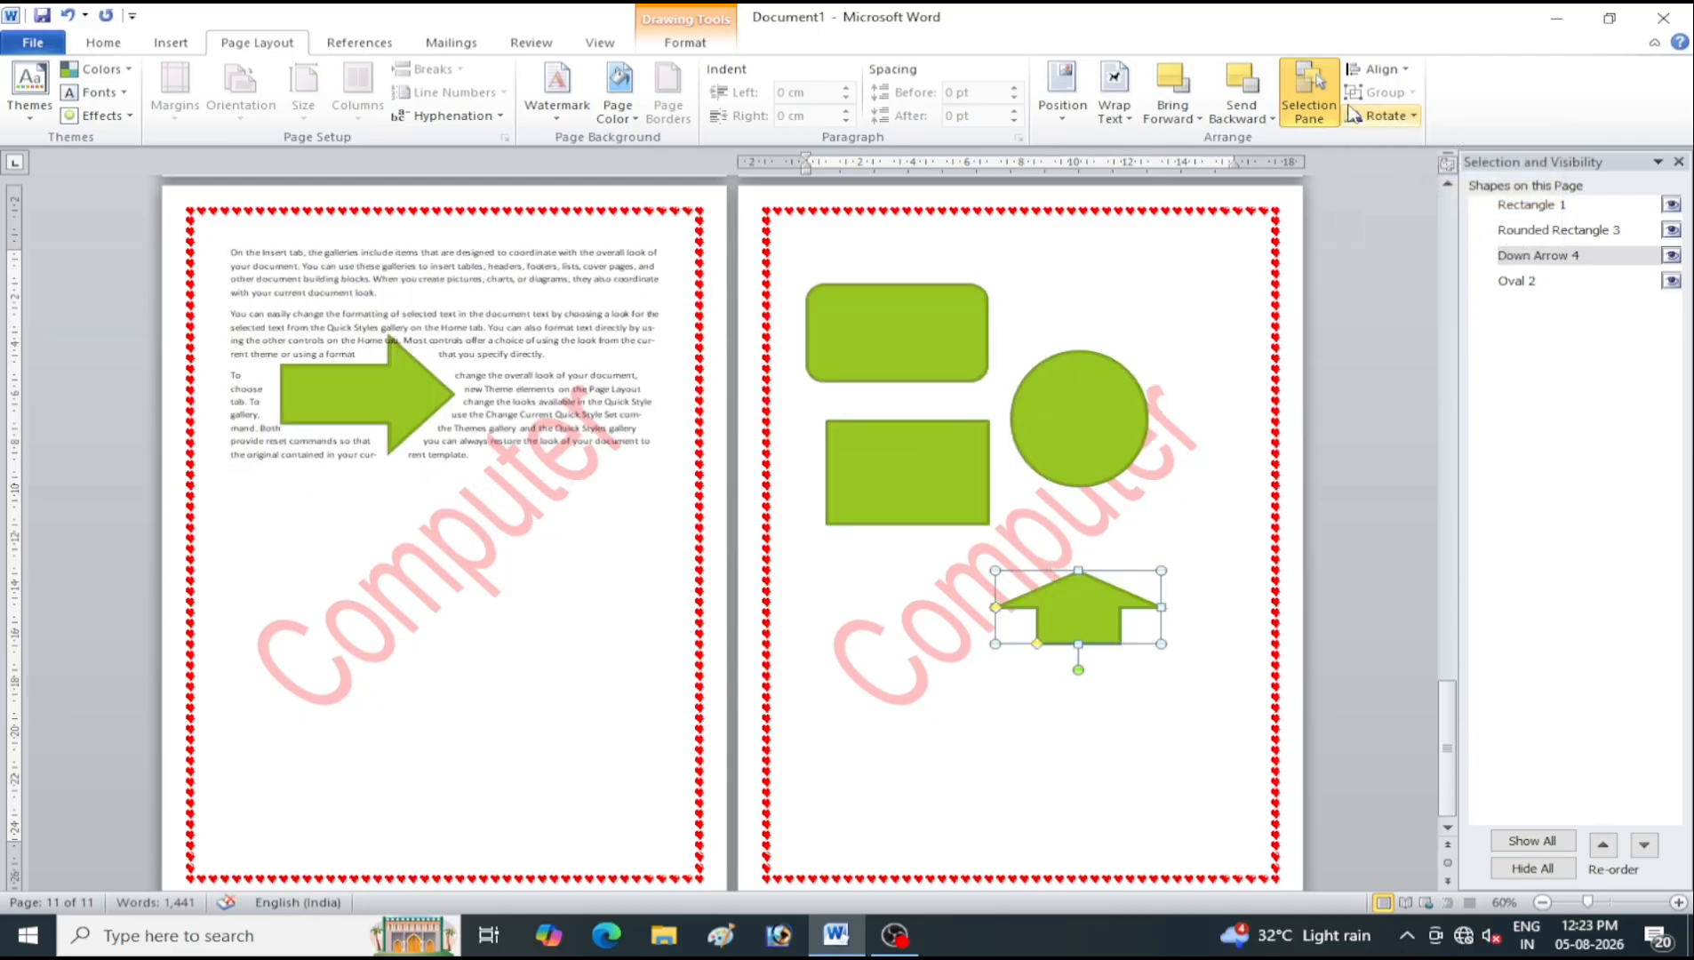
{"action": "left_click", "coordinate": [1383, 116]}
{"action": "left_click", "coordinate": [1395, 192]}
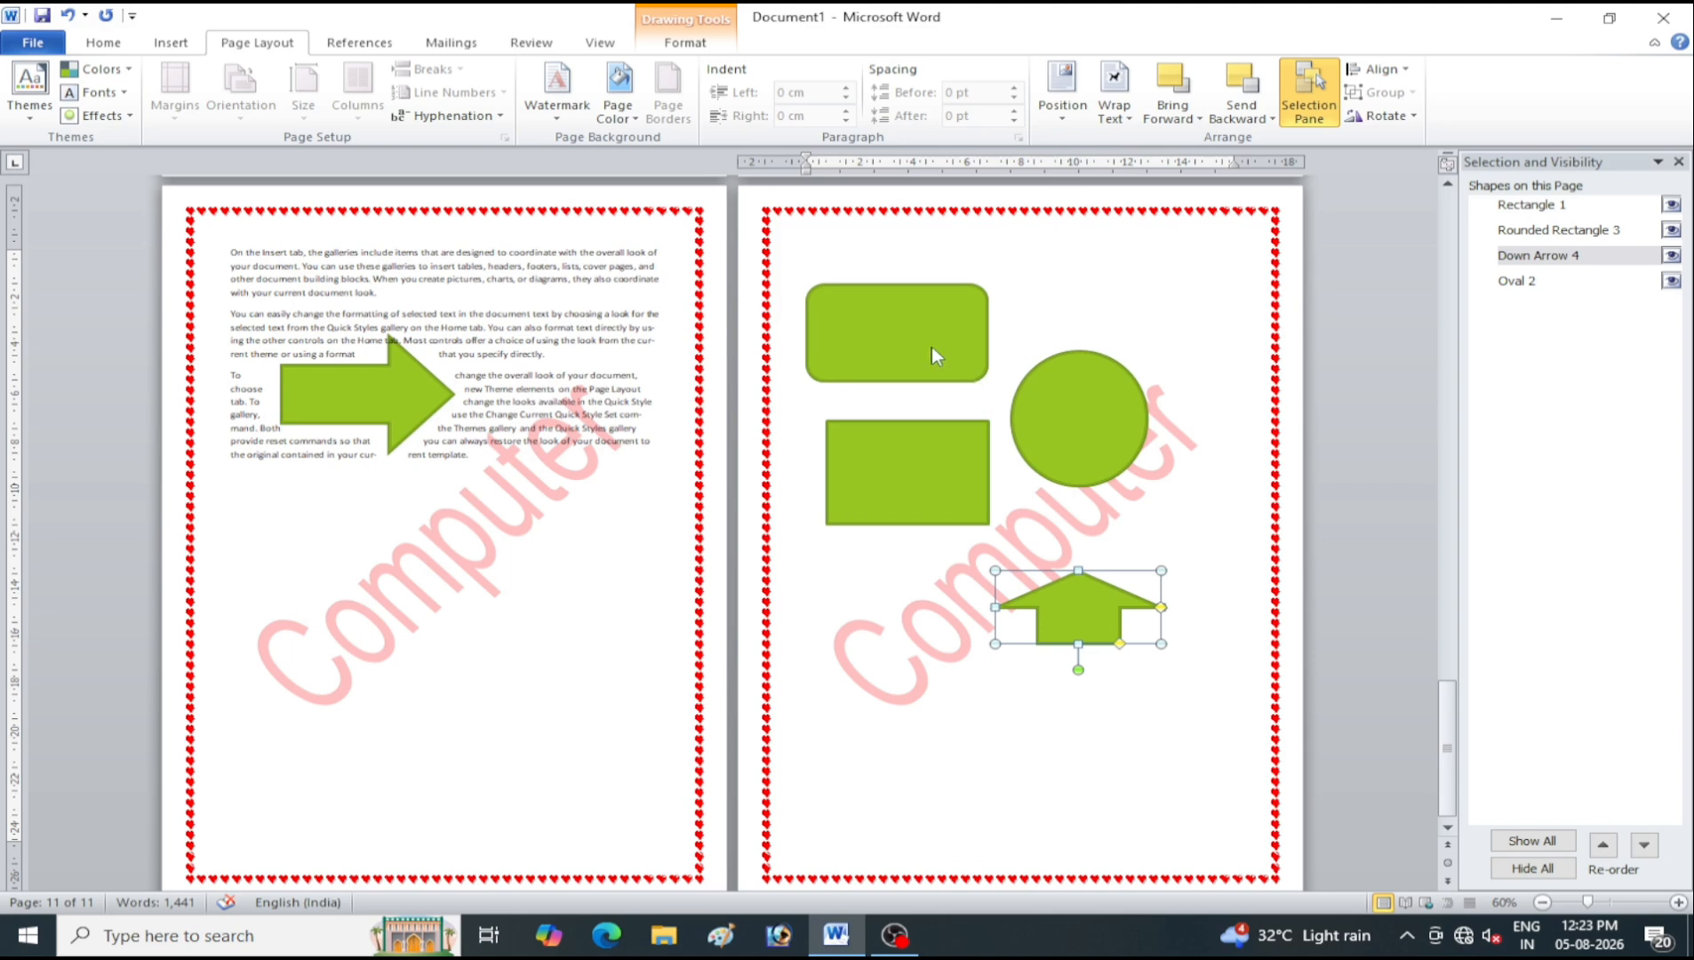
Stretch the upward-pointing arrow downward to about three times its height and shorten its arrowhead
{"action": "left_click", "coordinate": [1092, 422]}
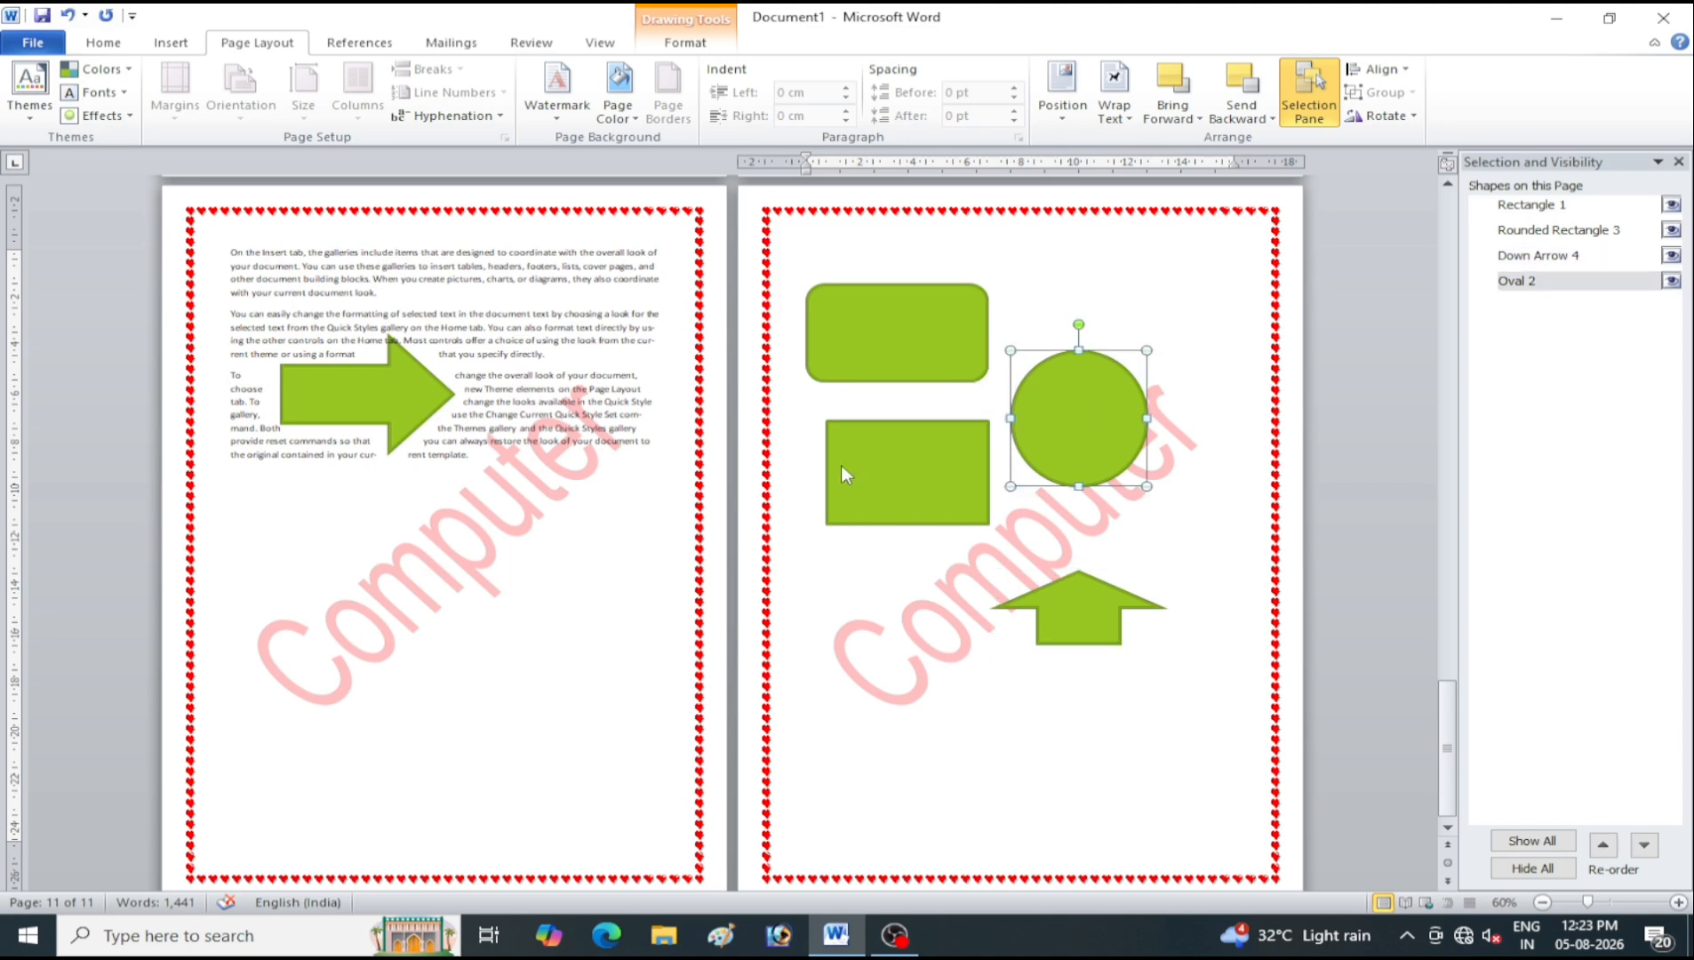
{"action": "left_click", "coordinate": [1093, 631]}
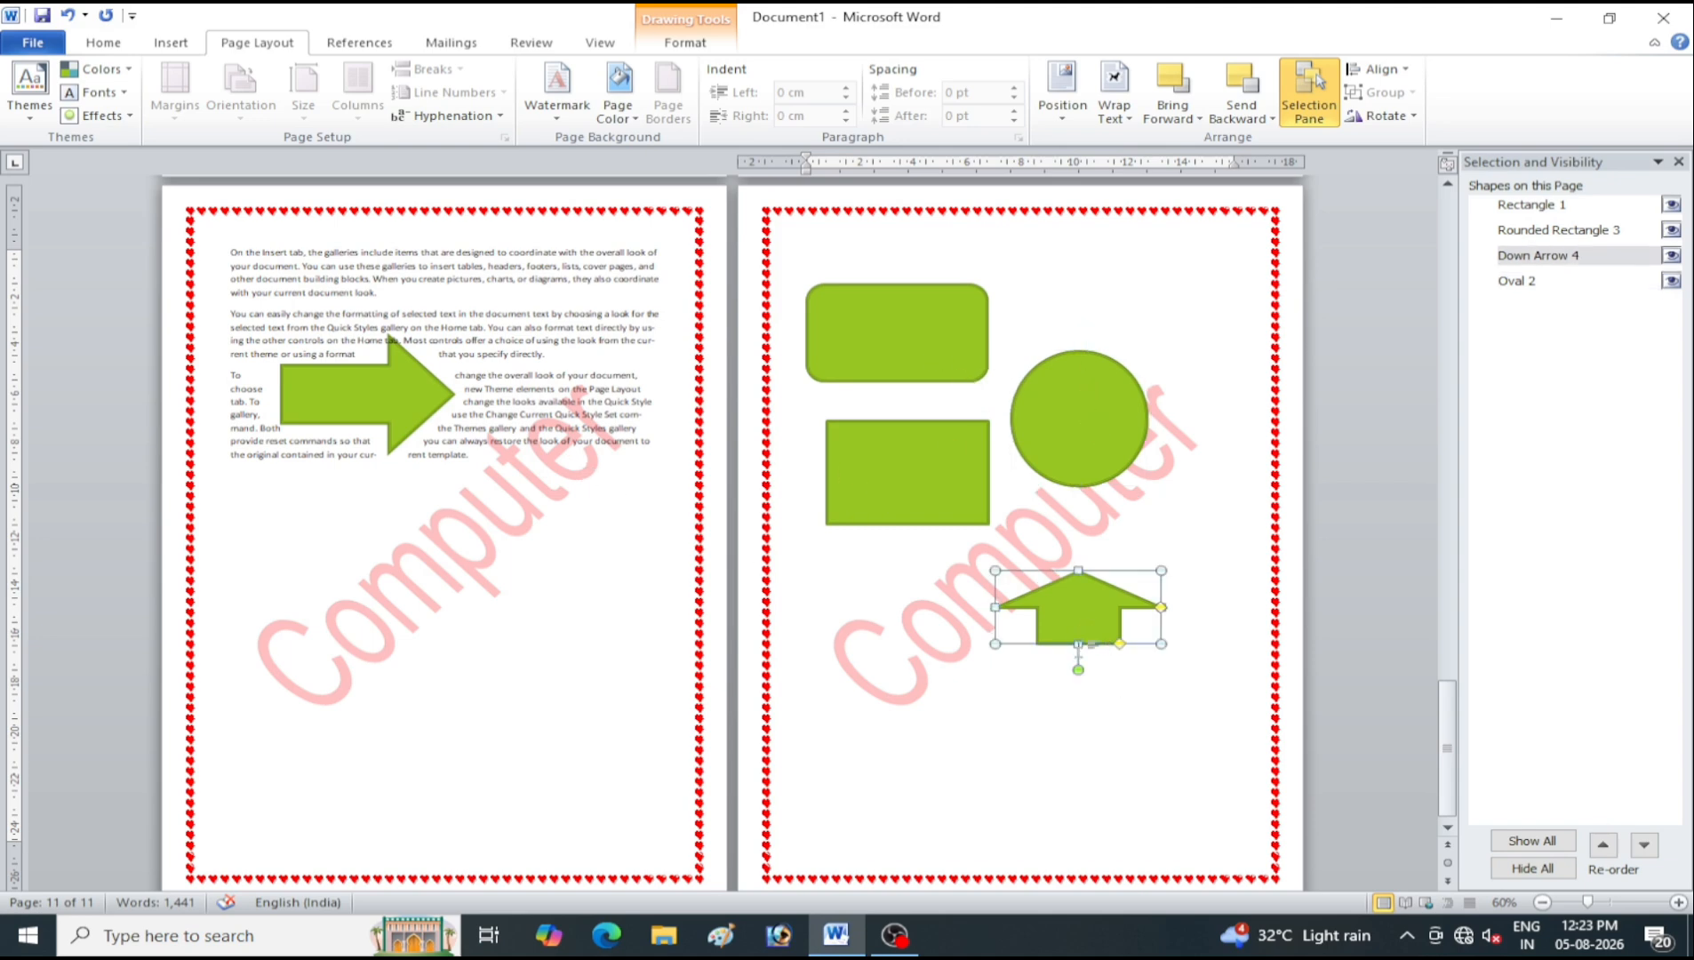
{"action": "left_click", "coordinate": [1096, 613]}
{"action": "left_click_drag", "start_coordinate": [1078, 643], "coordinate": [1094, 787]}
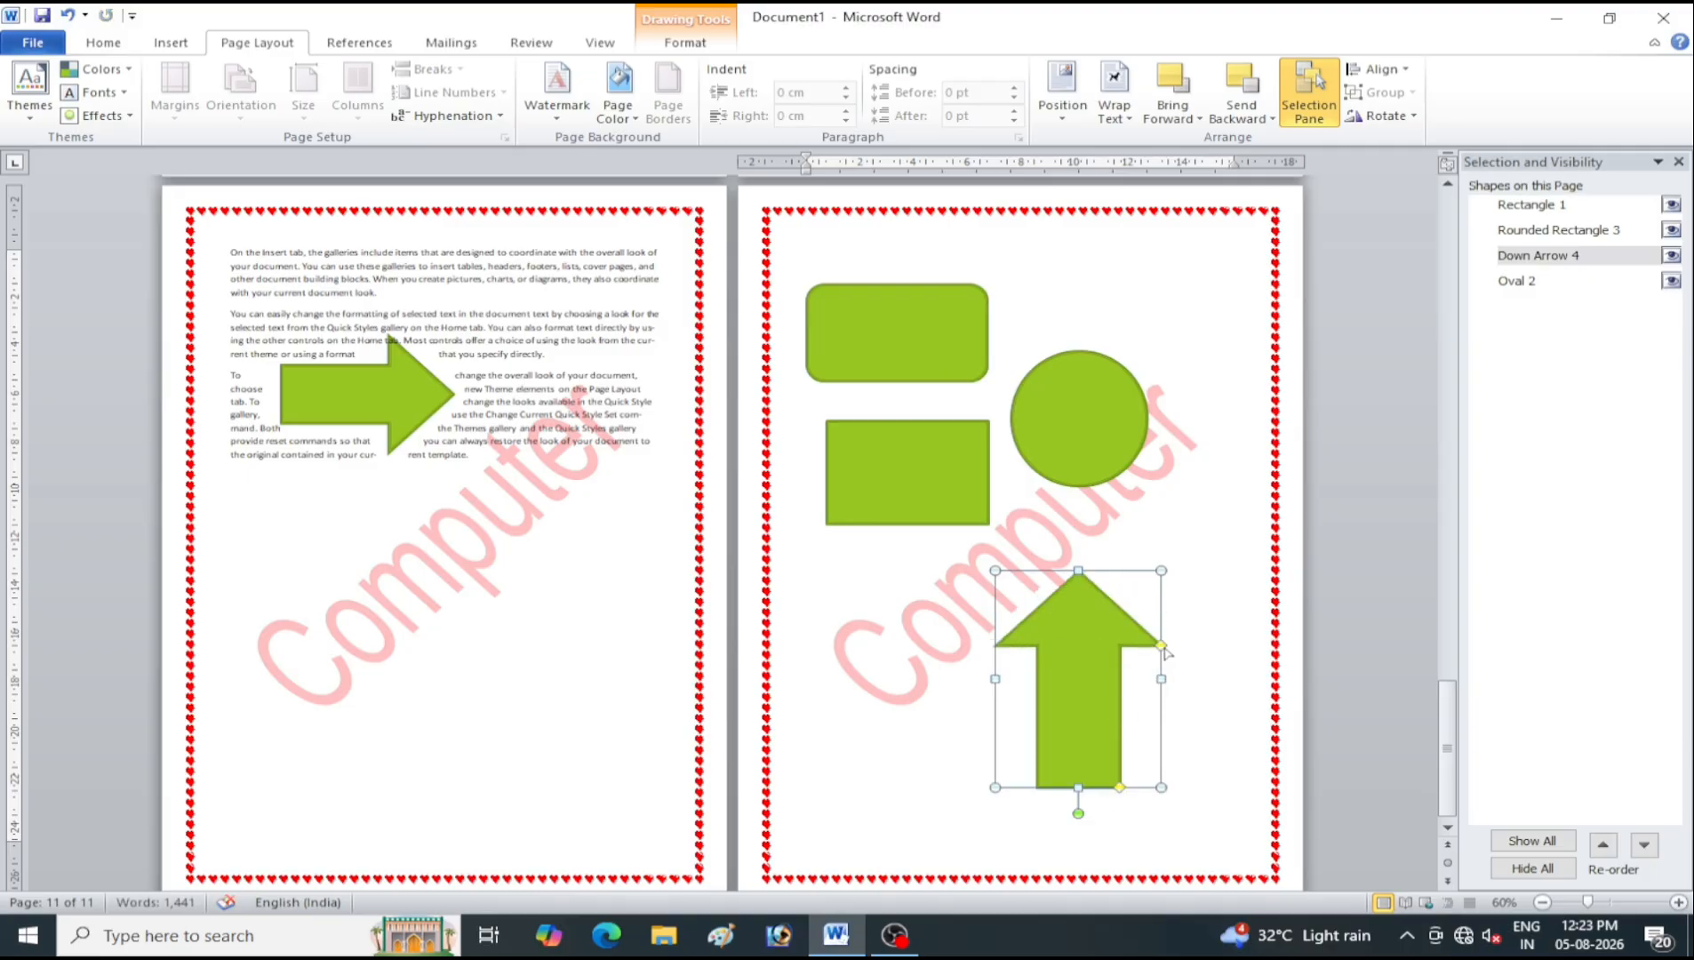
{"action": "left_click_drag", "start_coordinate": [1162, 645], "coordinate": [1204, 625]}
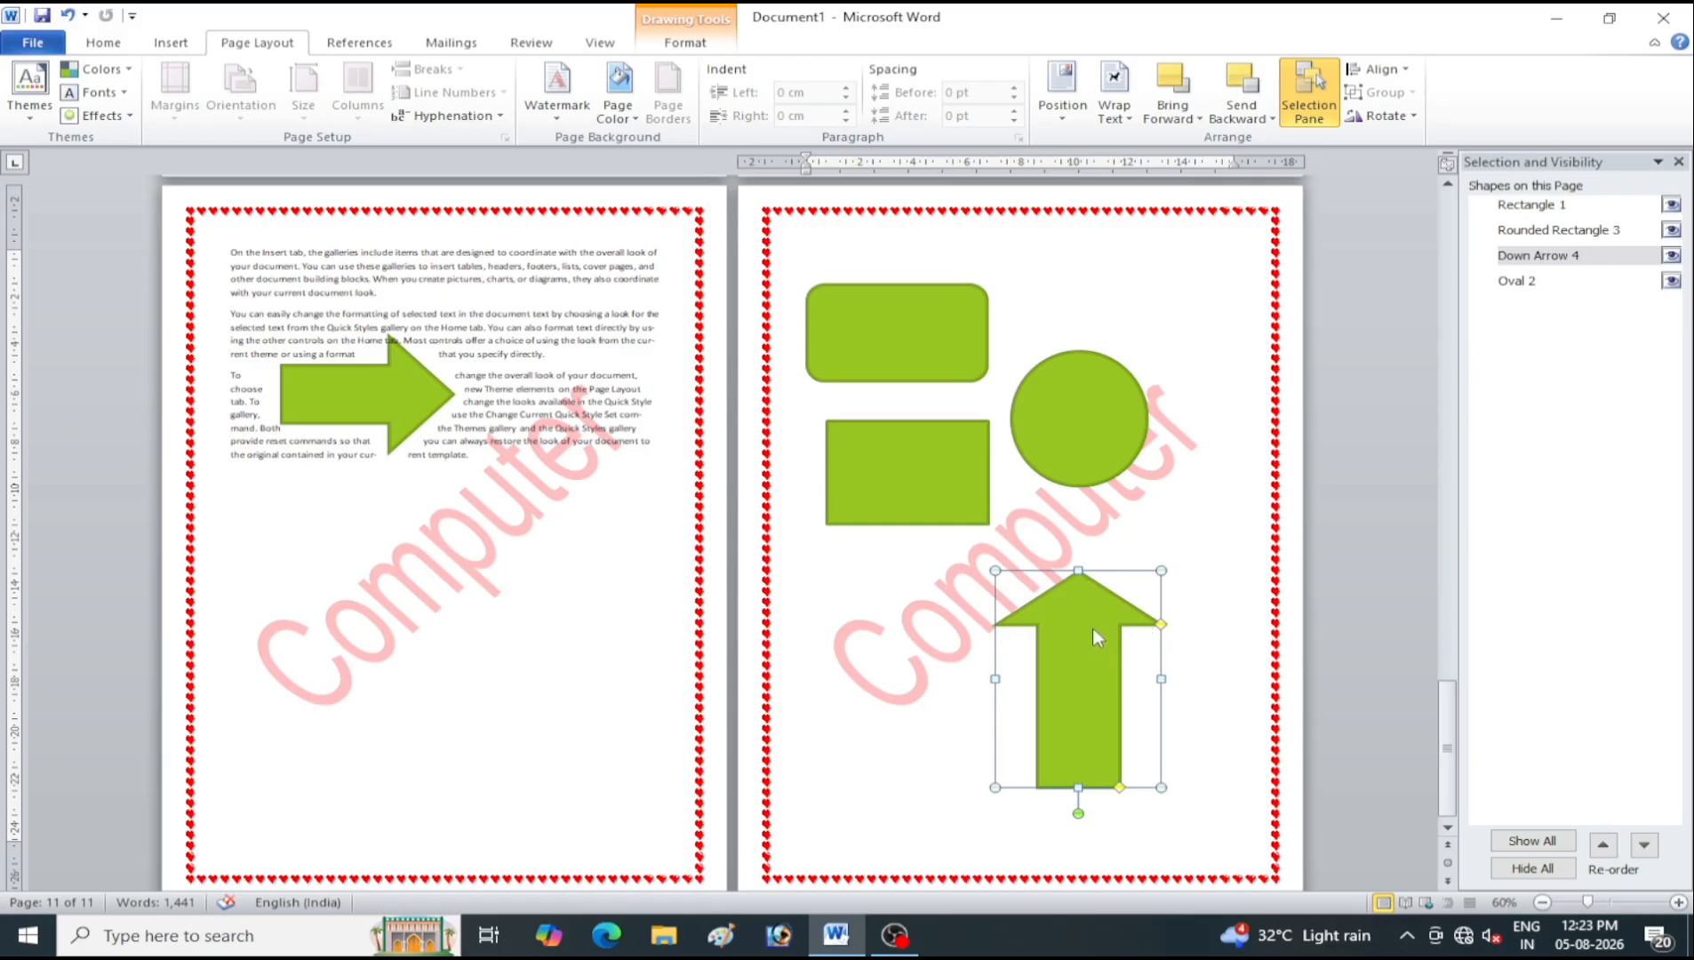
Move the tall arrow slightly up and to the right, and rotate it freehand to point diagonally up and right
{"action": "left_click_drag", "start_coordinate": [1092, 628], "coordinate": [1107, 597]}
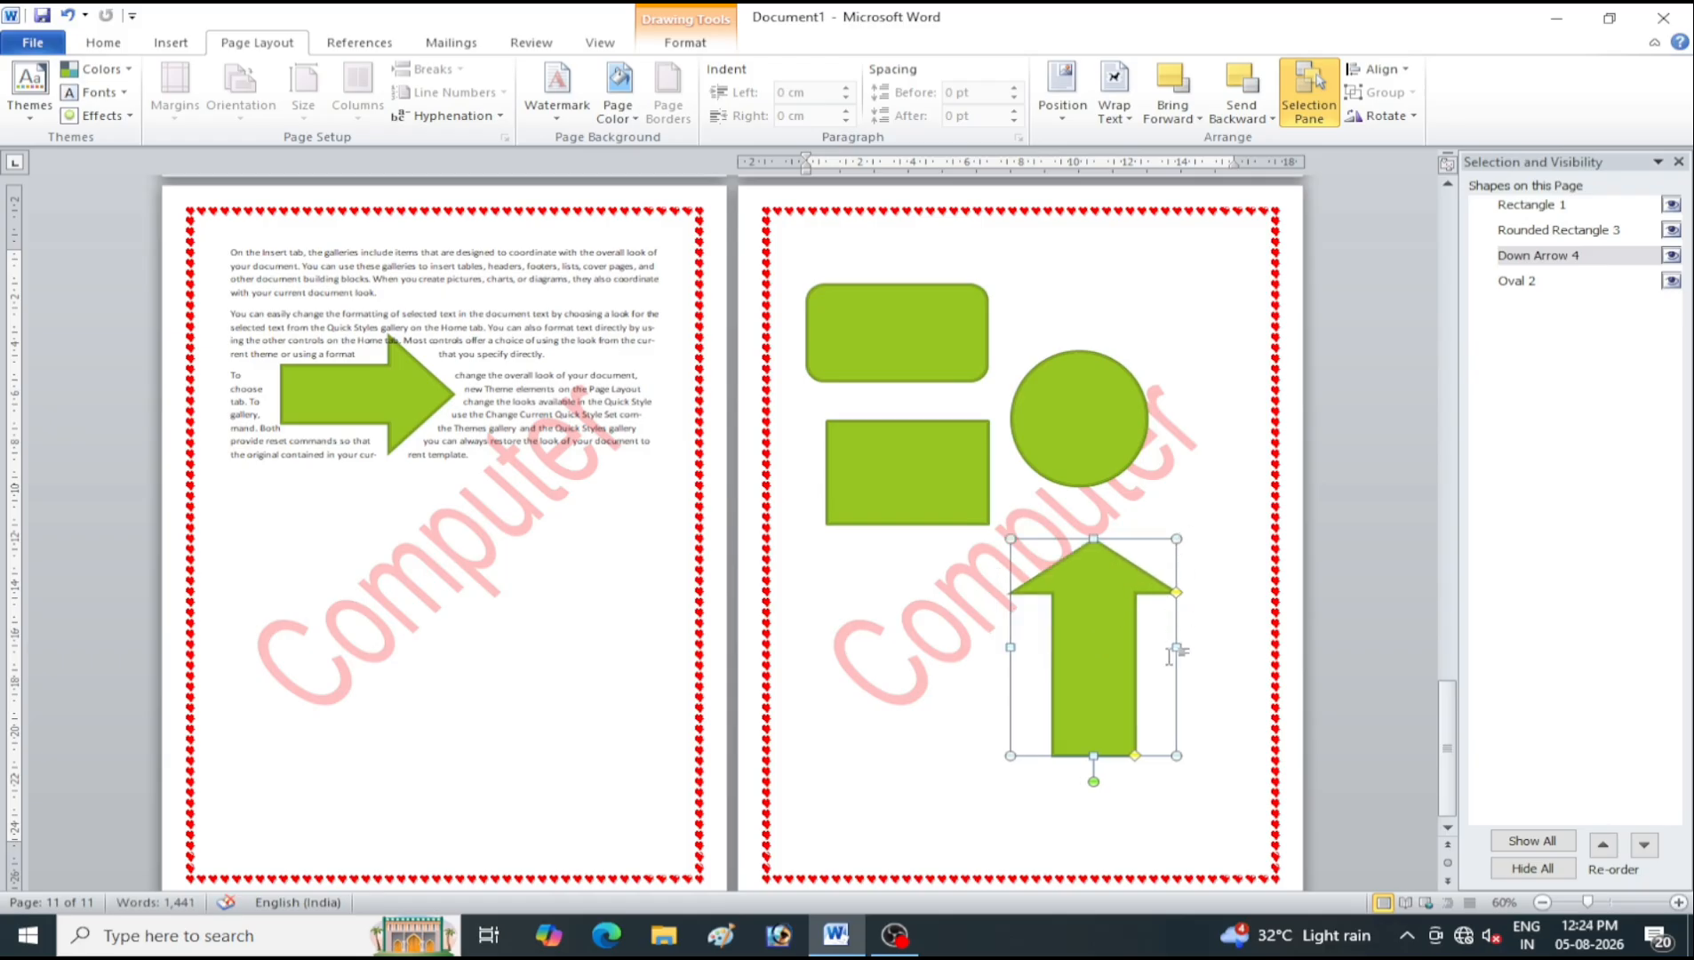
{"action": "left_click_drag", "start_coordinate": [1093, 781], "coordinate": [1000, 742]}
Flip the tilted arrow horizontally, and flip it horizontally once more to restore its direction
{"action": "left_click", "coordinate": [1379, 116]}
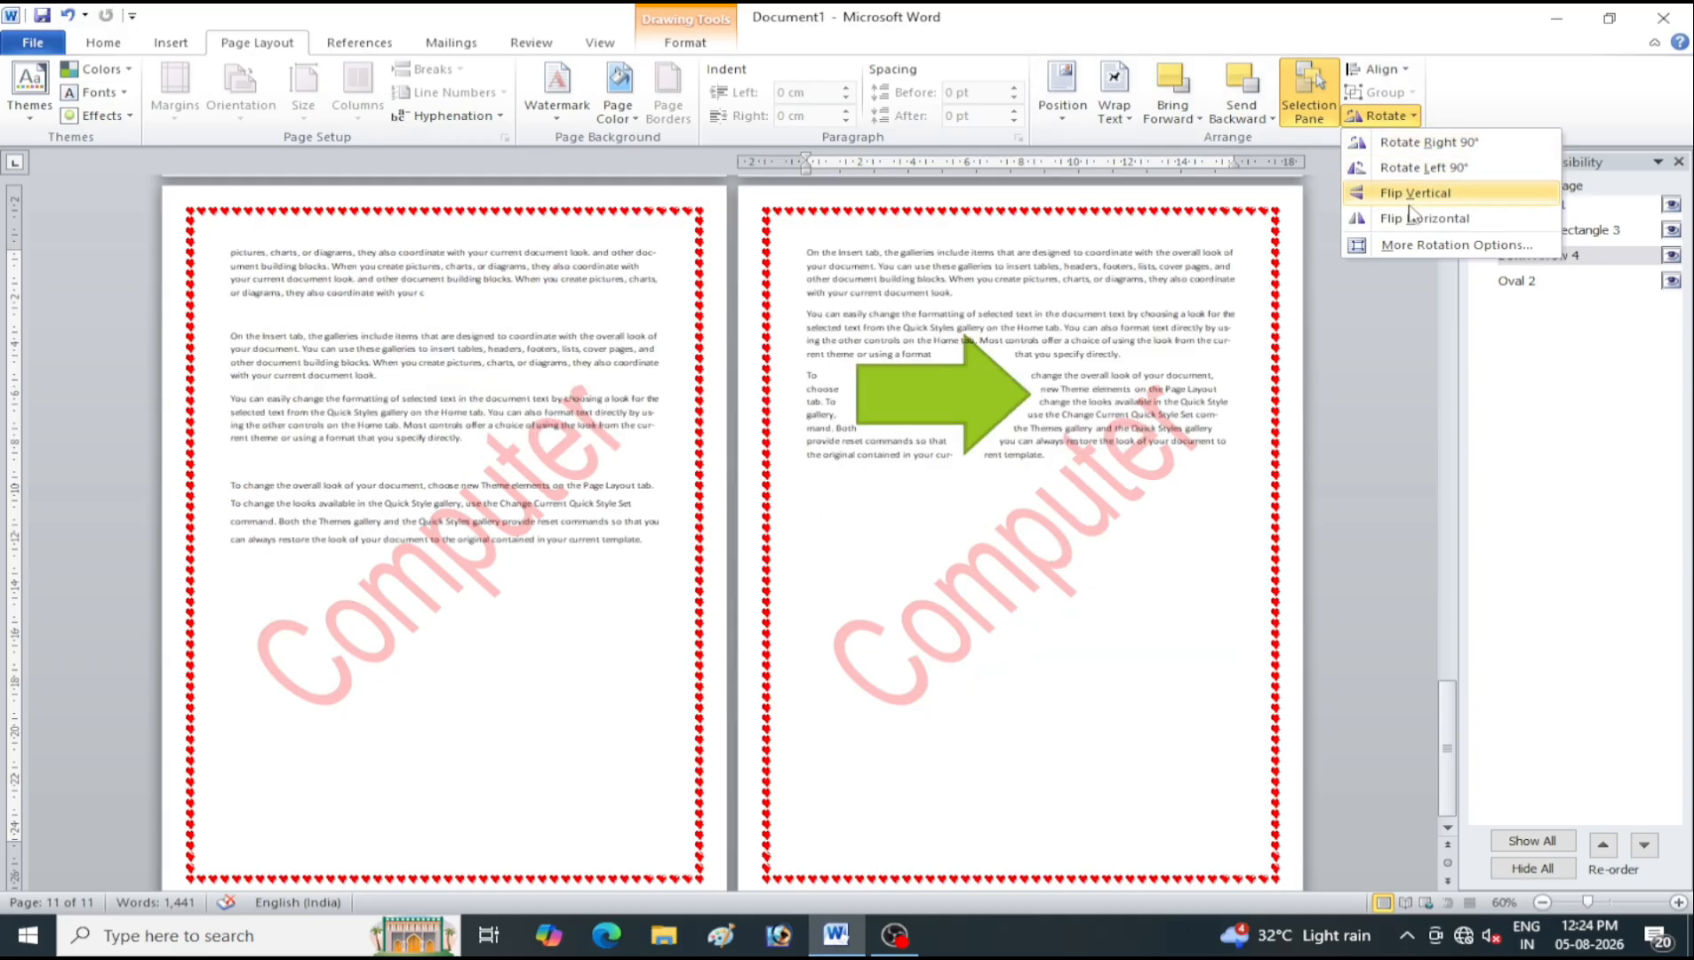
{"action": "left_click", "coordinate": [1422, 218]}
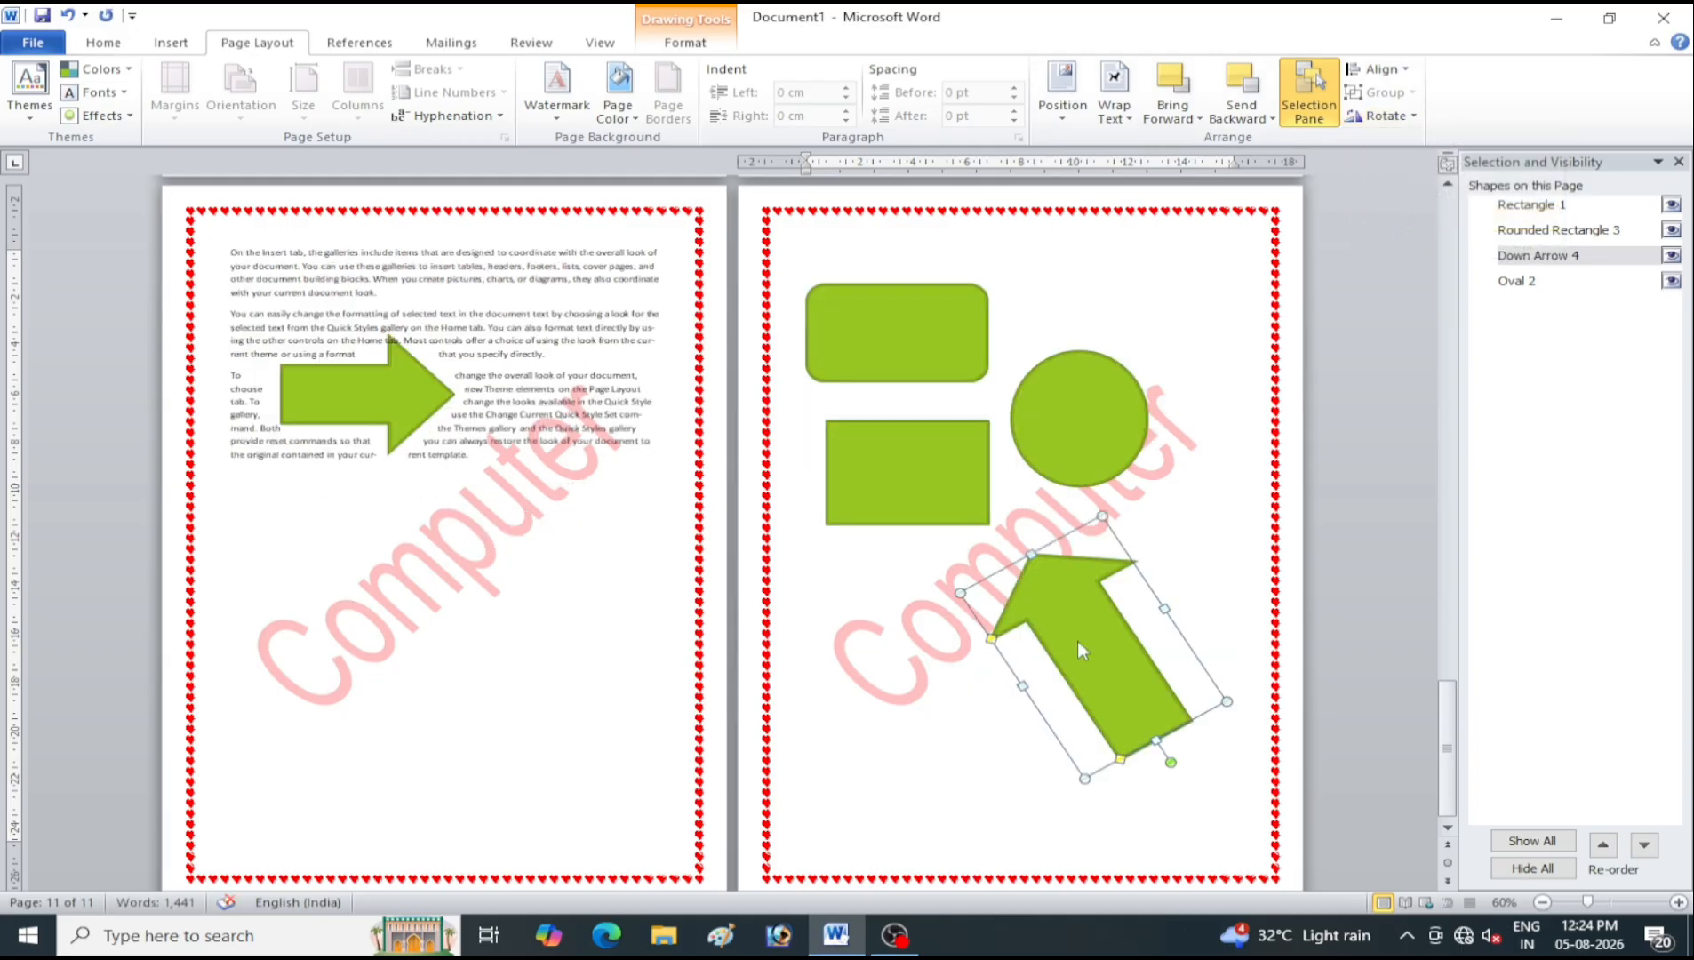
{"action": "left_click", "coordinate": [1379, 116]}
{"action": "left_click", "coordinate": [1422, 218]}
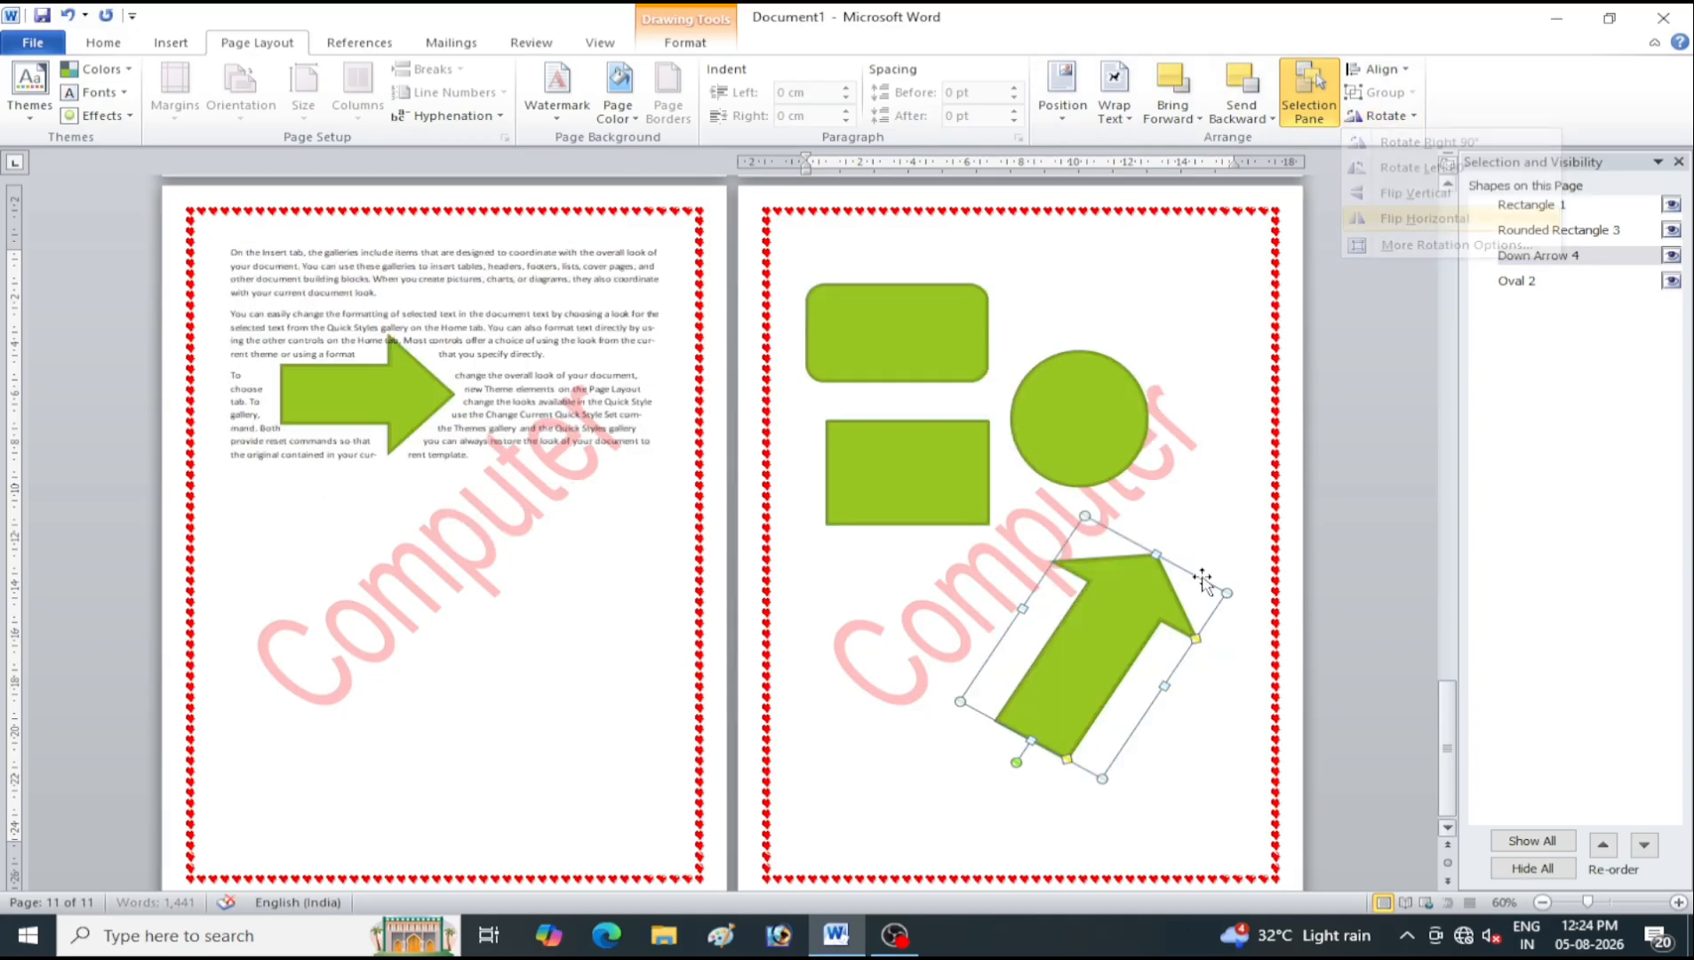
Rotate the tilted arrow freehand until it points down and slightly to the right
{"action": "left_click", "coordinate": [1379, 115]}
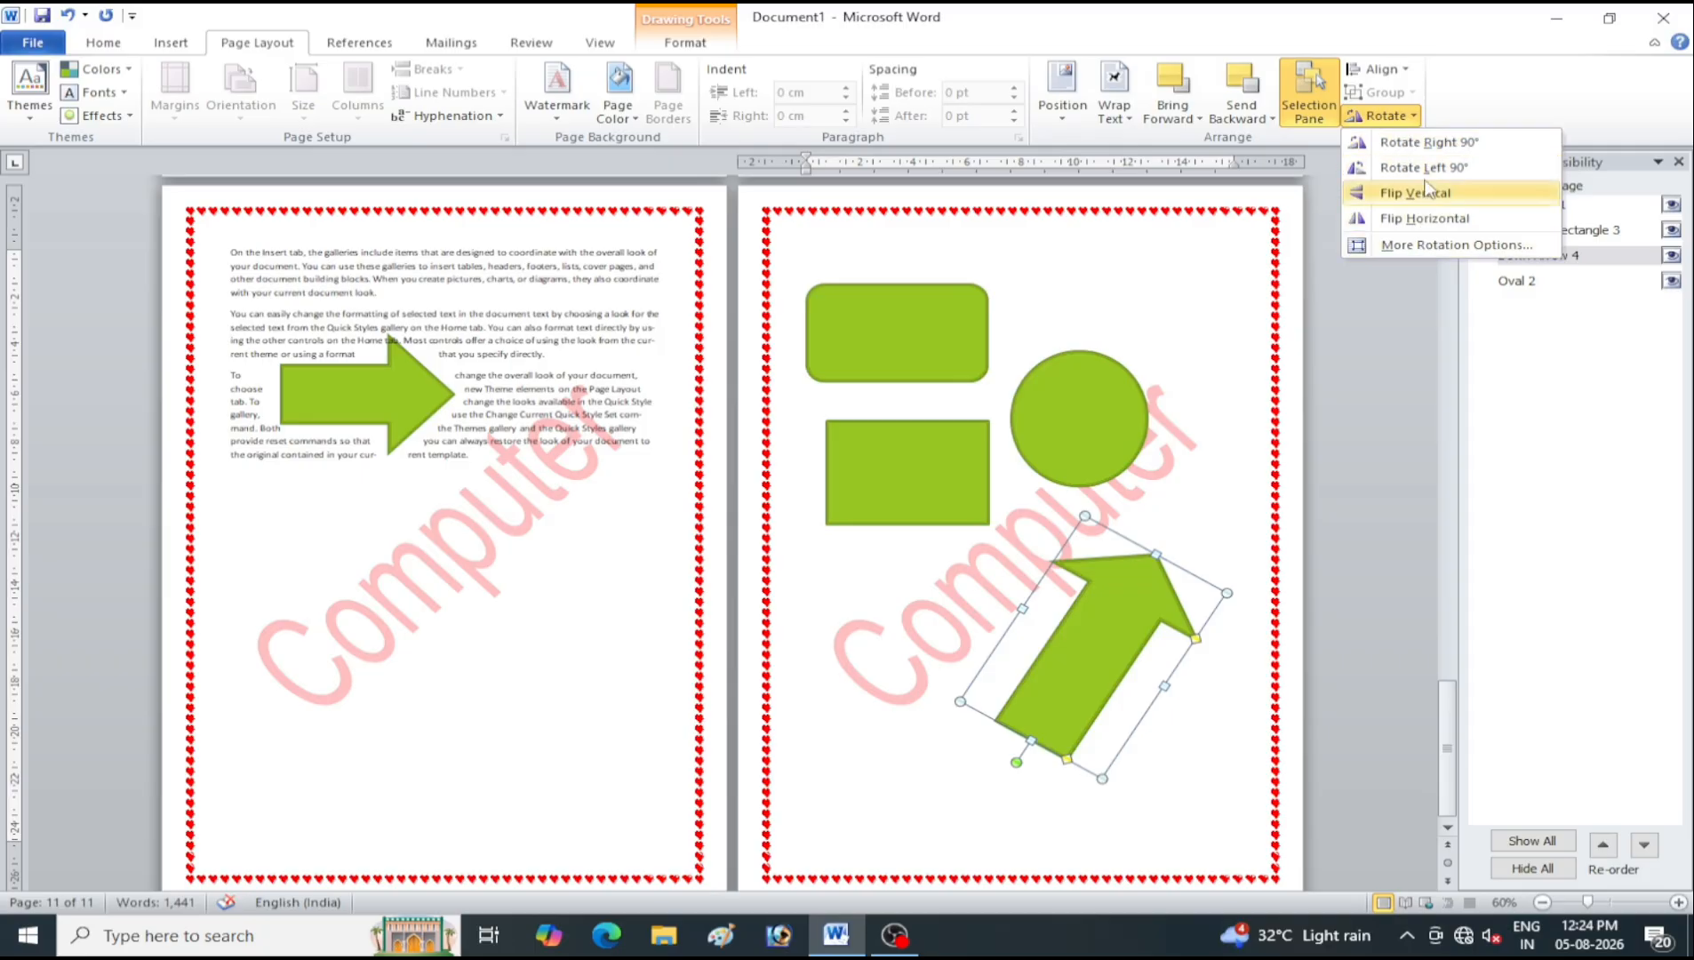
{"action": "left_click", "coordinate": [1192, 490]}
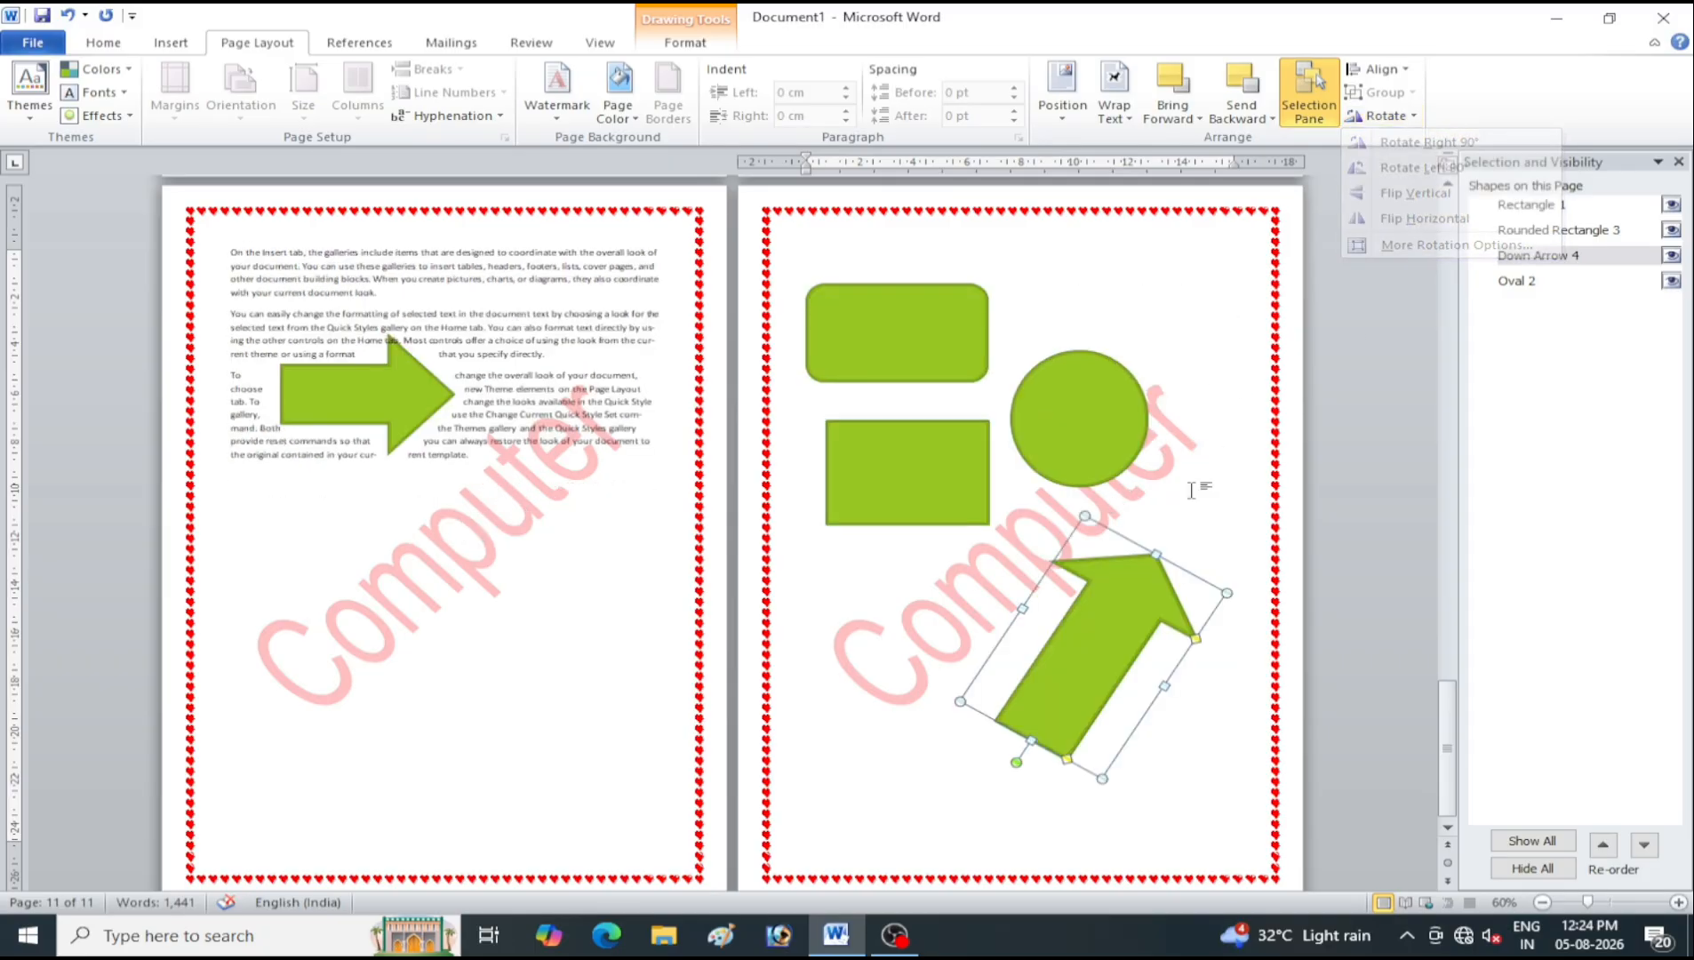
{"action": "left_click_drag", "start_coordinate": [1015, 762], "coordinate": [1058, 508]}
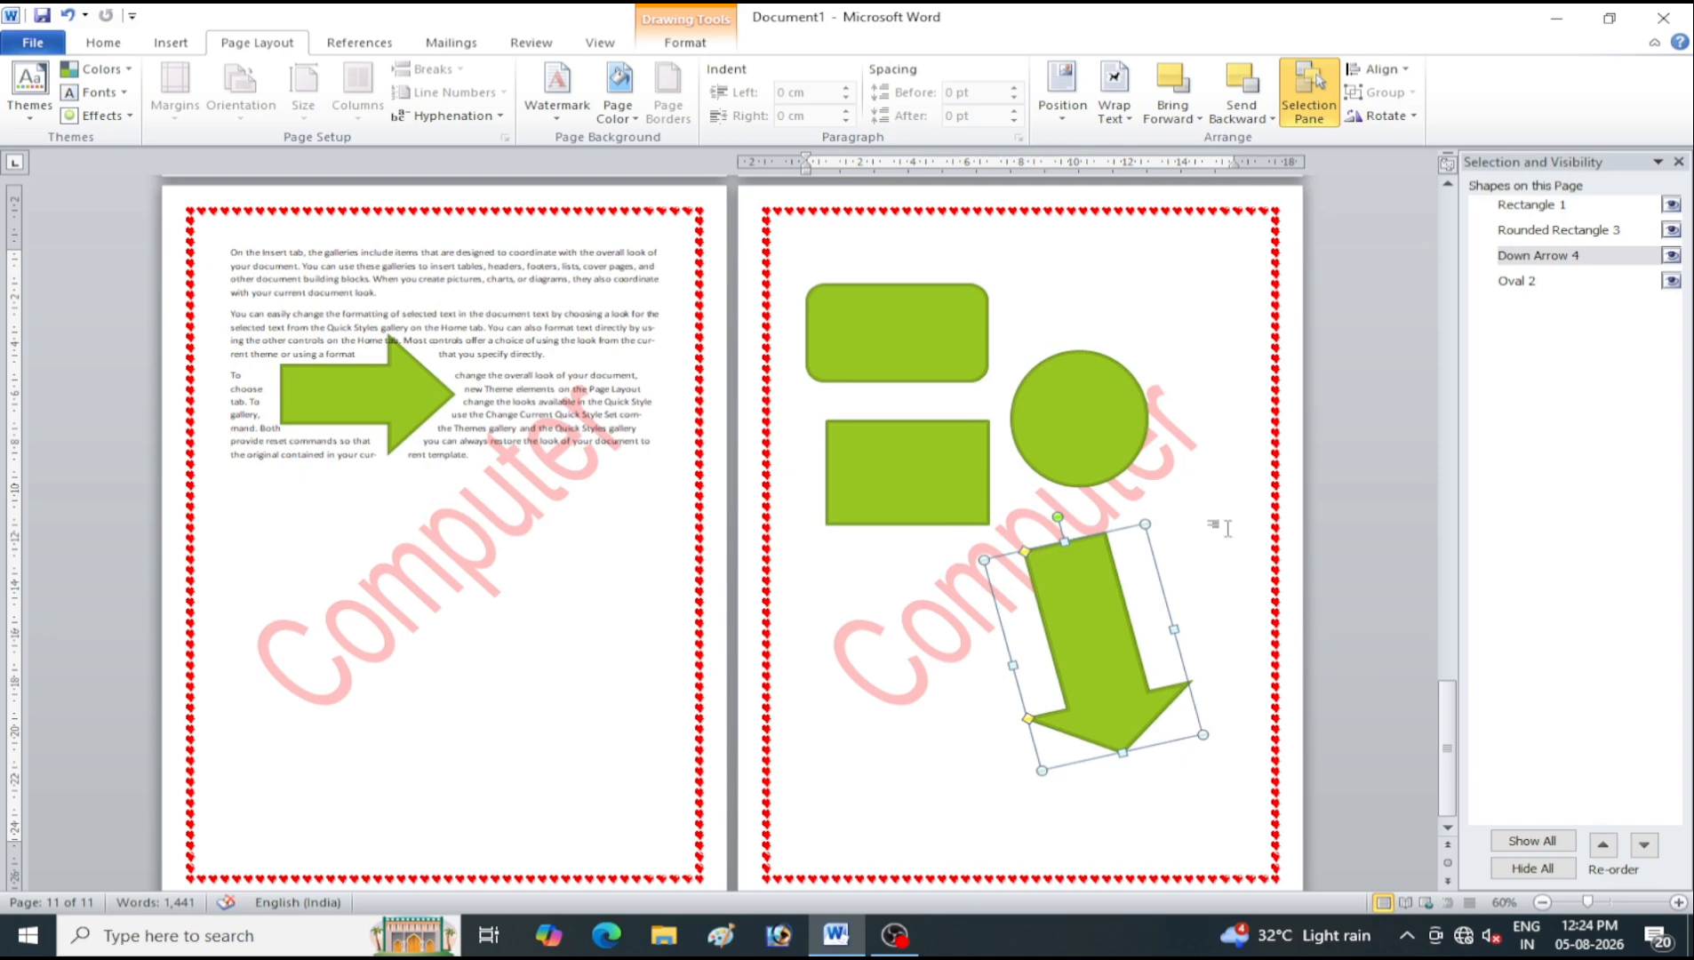